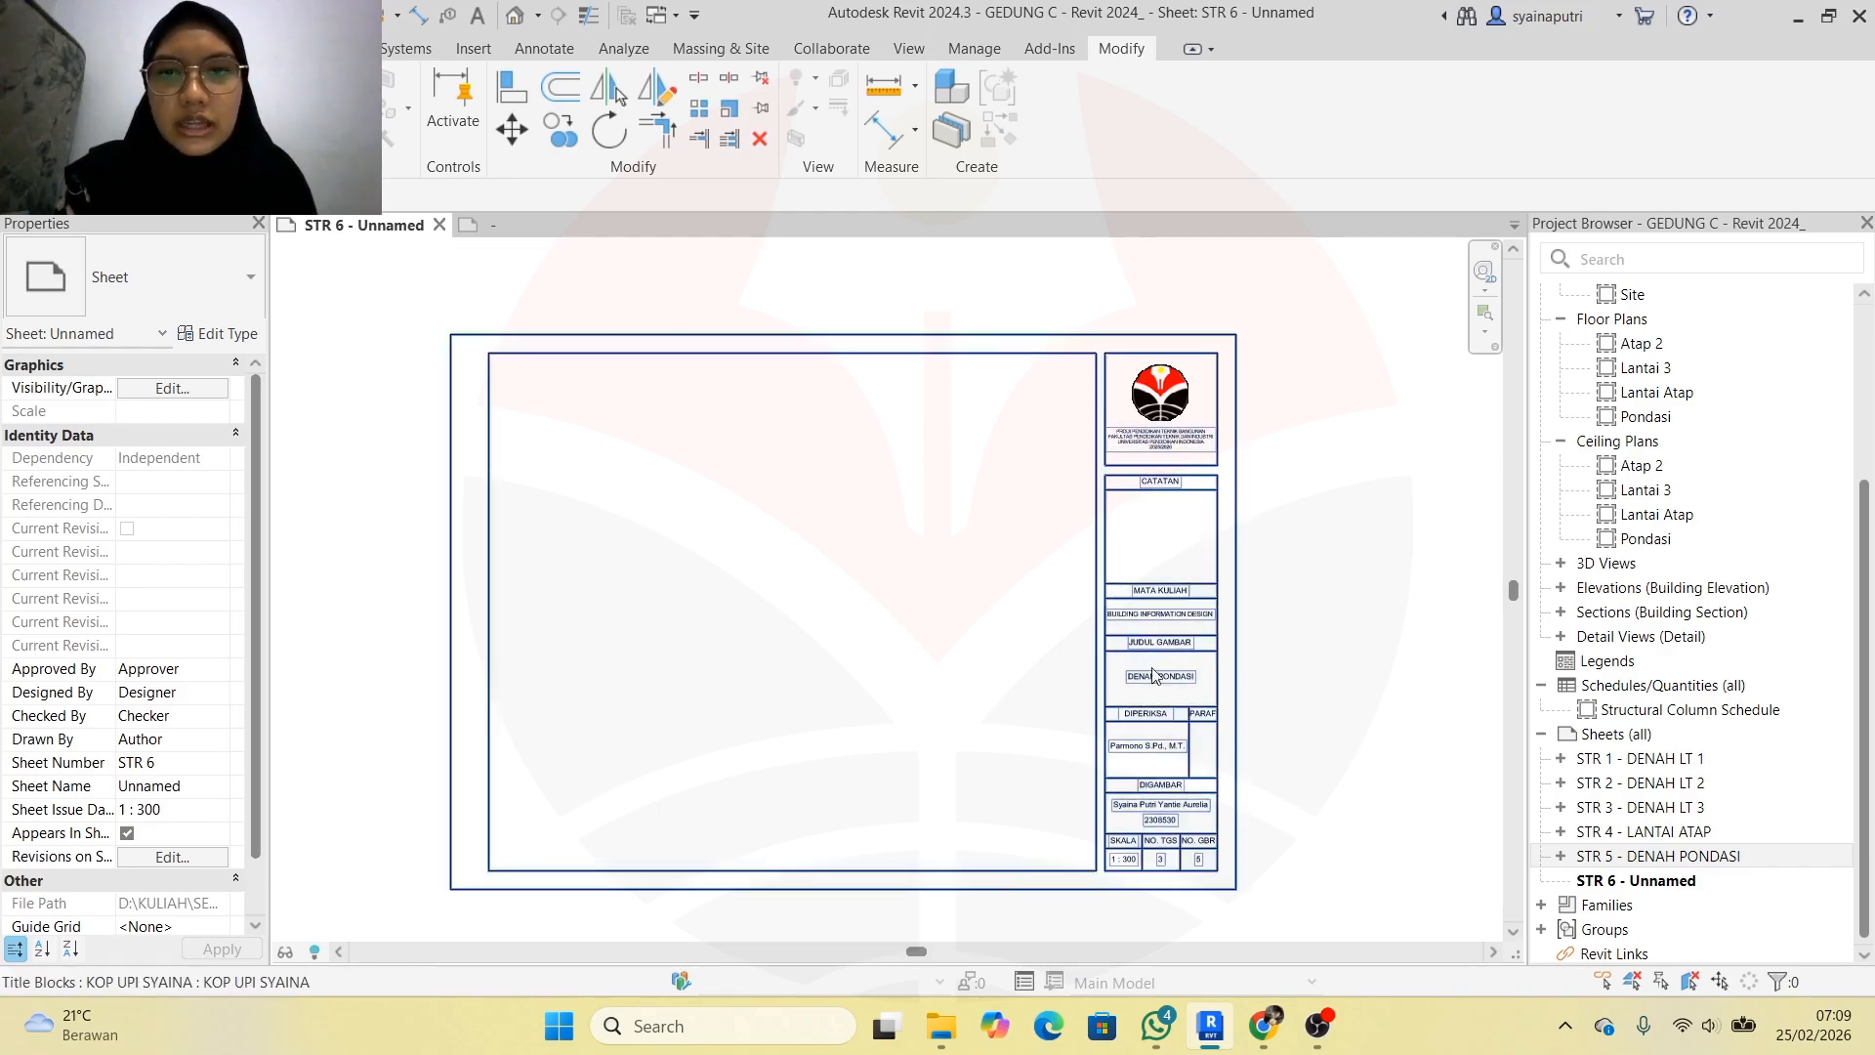
Zoom in and out around the university title block on sheet STR 6
{"action": "scroll", "coordinate": [1155, 670], "scroll_direction": "up", "scroll_amount": 4}
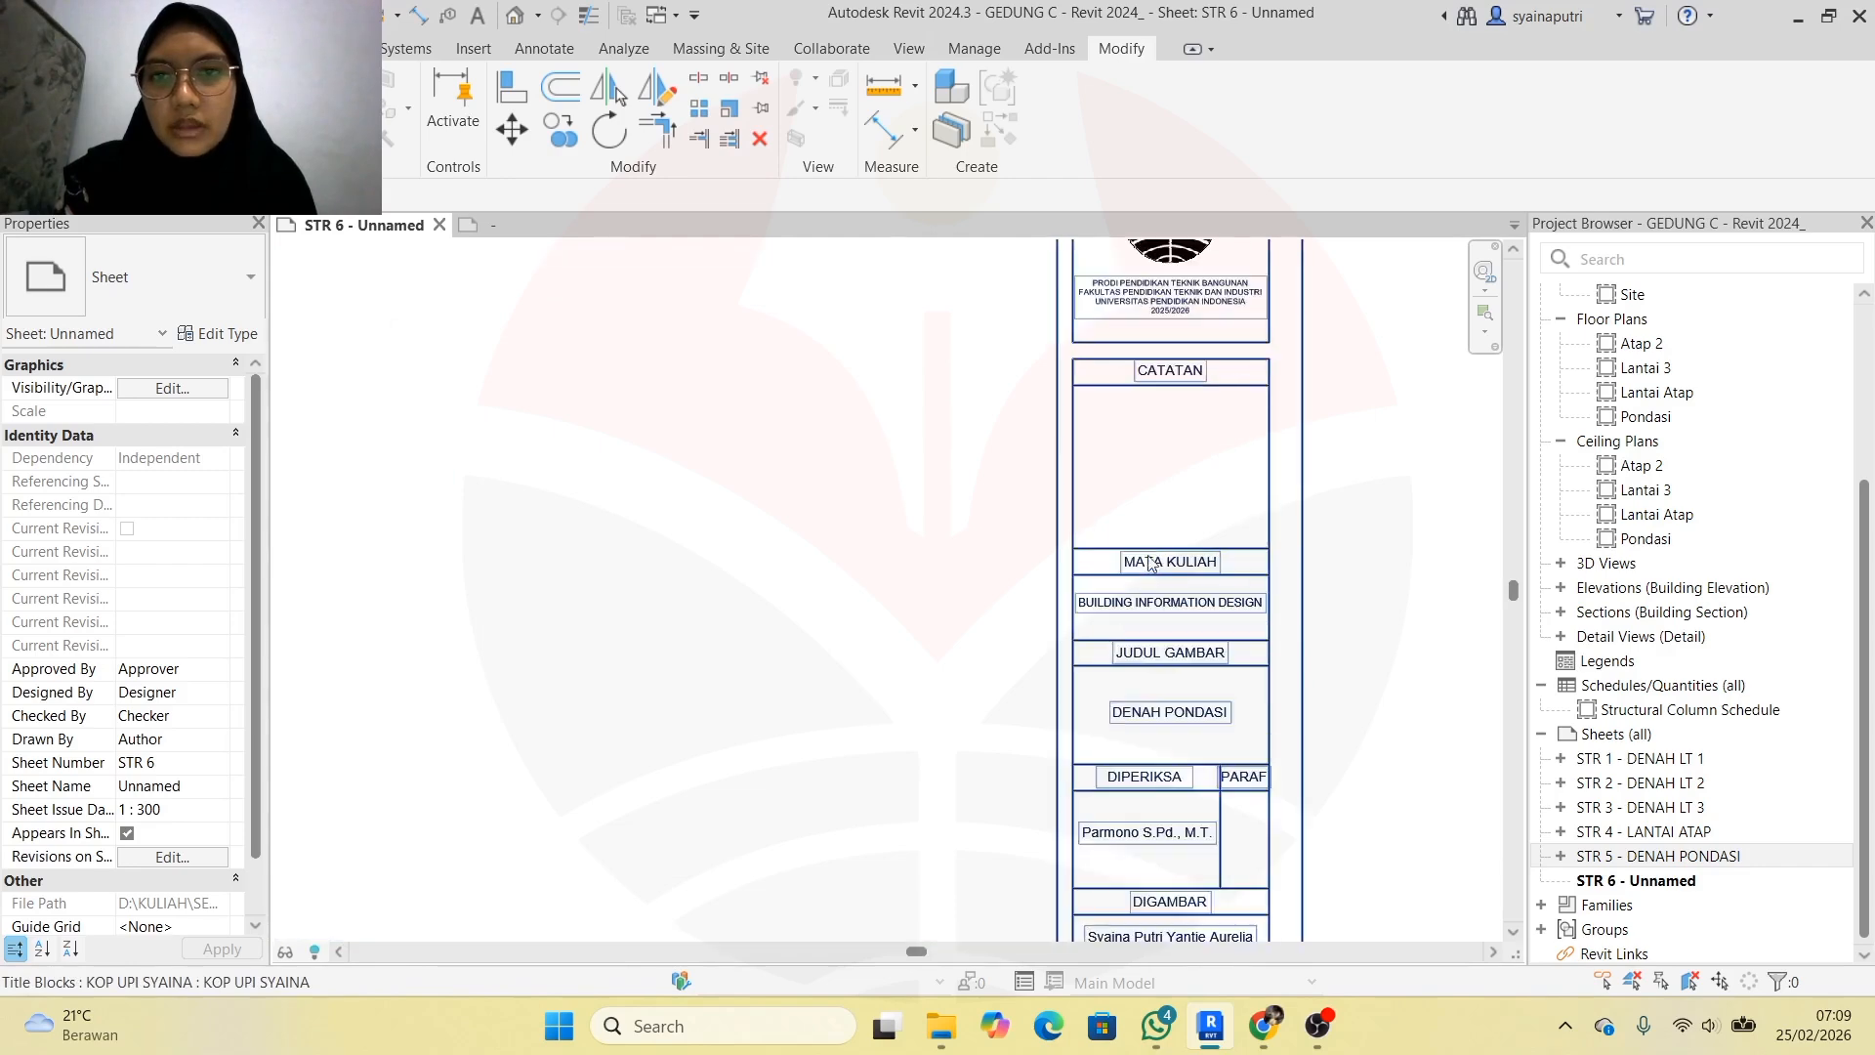
{"action": "scroll", "coordinate": [1151, 564], "scroll_direction": "down", "scroll_amount": 2}
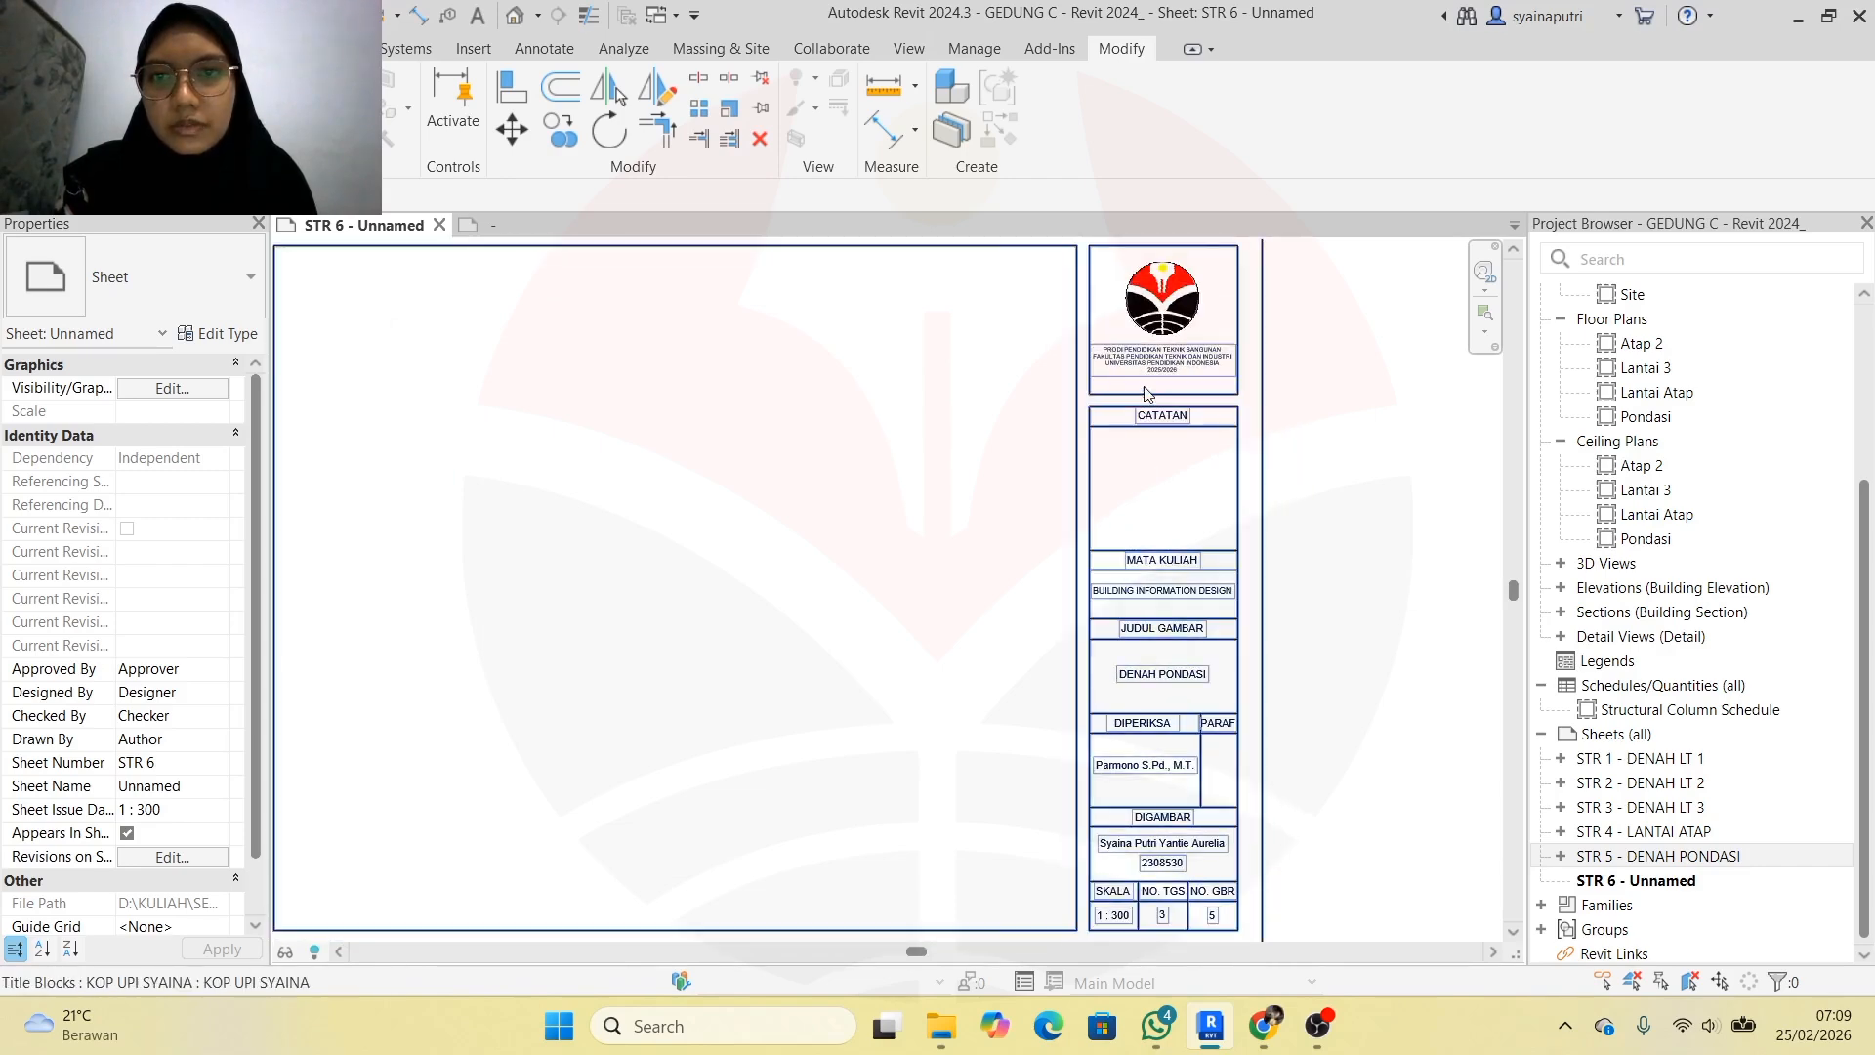
{"action": "scroll", "coordinate": [1045, 557], "scroll_direction": "down", "scroll_amount": 1}
{"action": "scroll", "coordinate": [1074, 683], "scroll_direction": "up", "scroll_amount": 4}
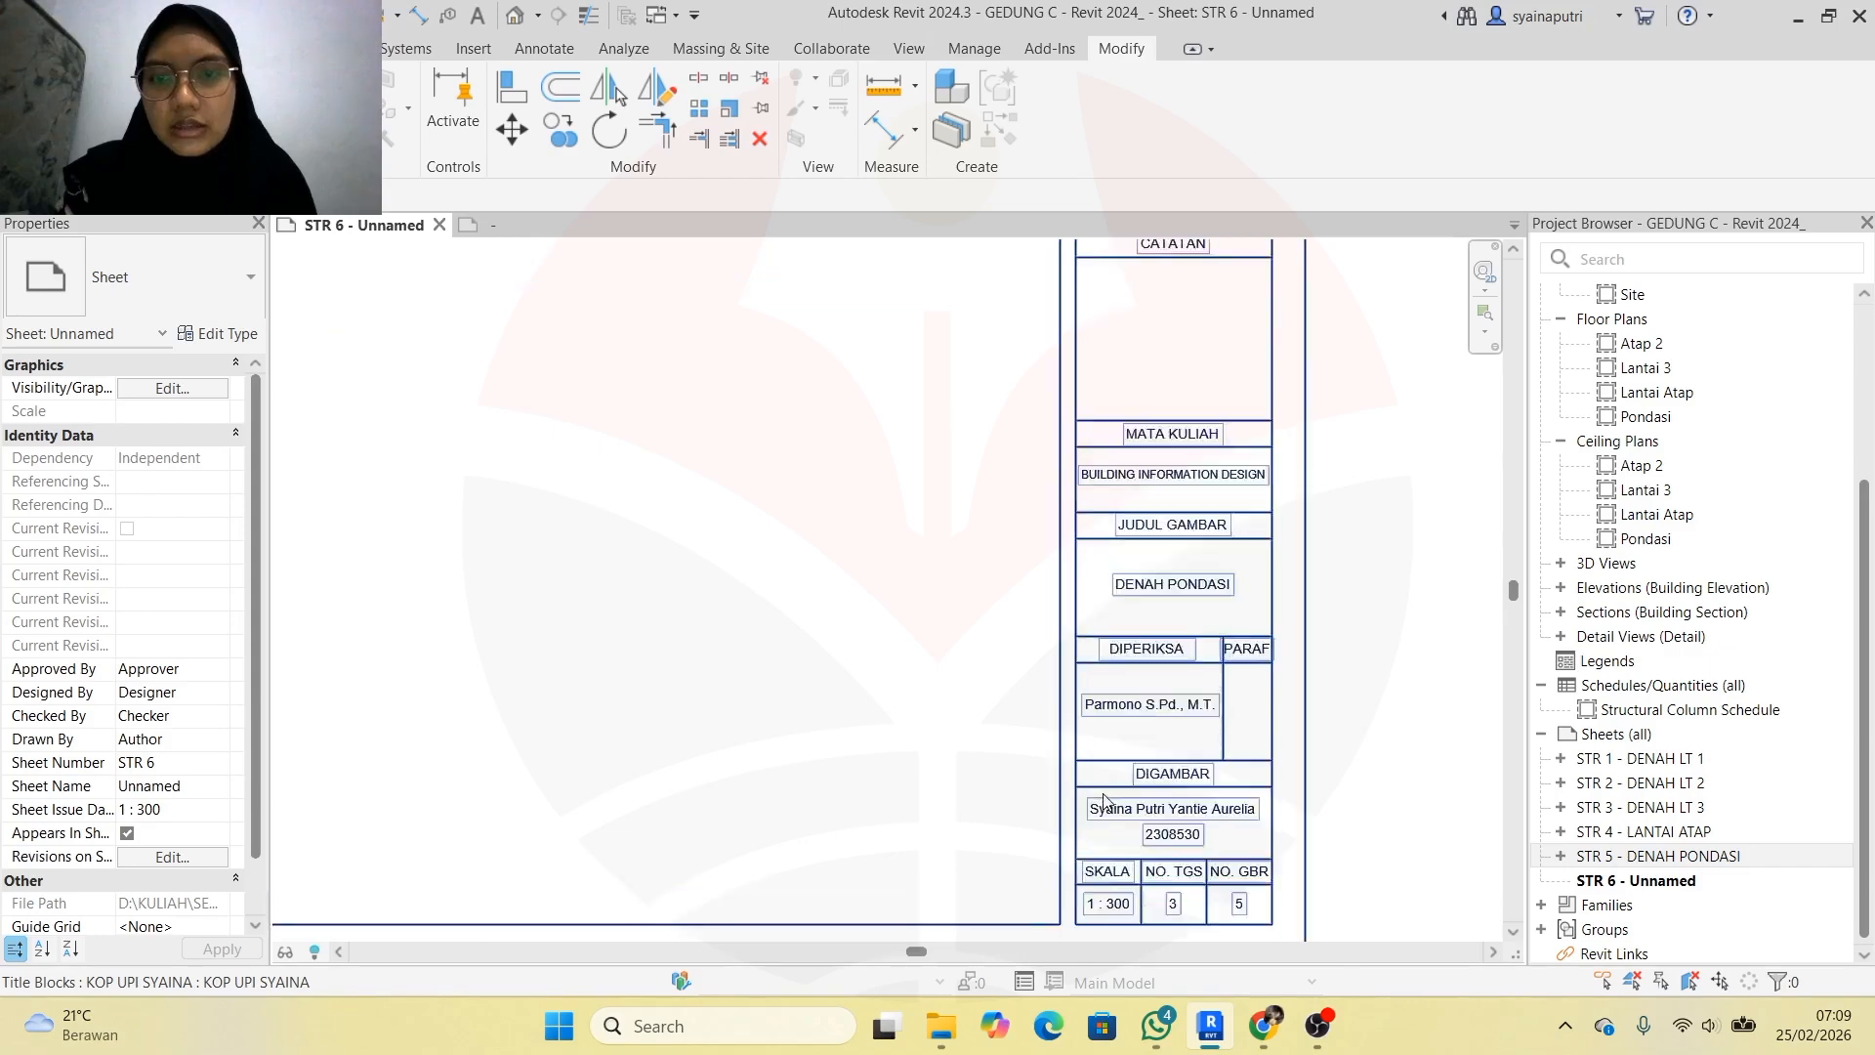
{"action": "scroll", "coordinate": [1086, 749], "scroll_direction": "down", "scroll_amount": 4}
{"action": "scroll", "coordinate": [928, 506], "scroll_direction": "up", "scroll_amount": 1}
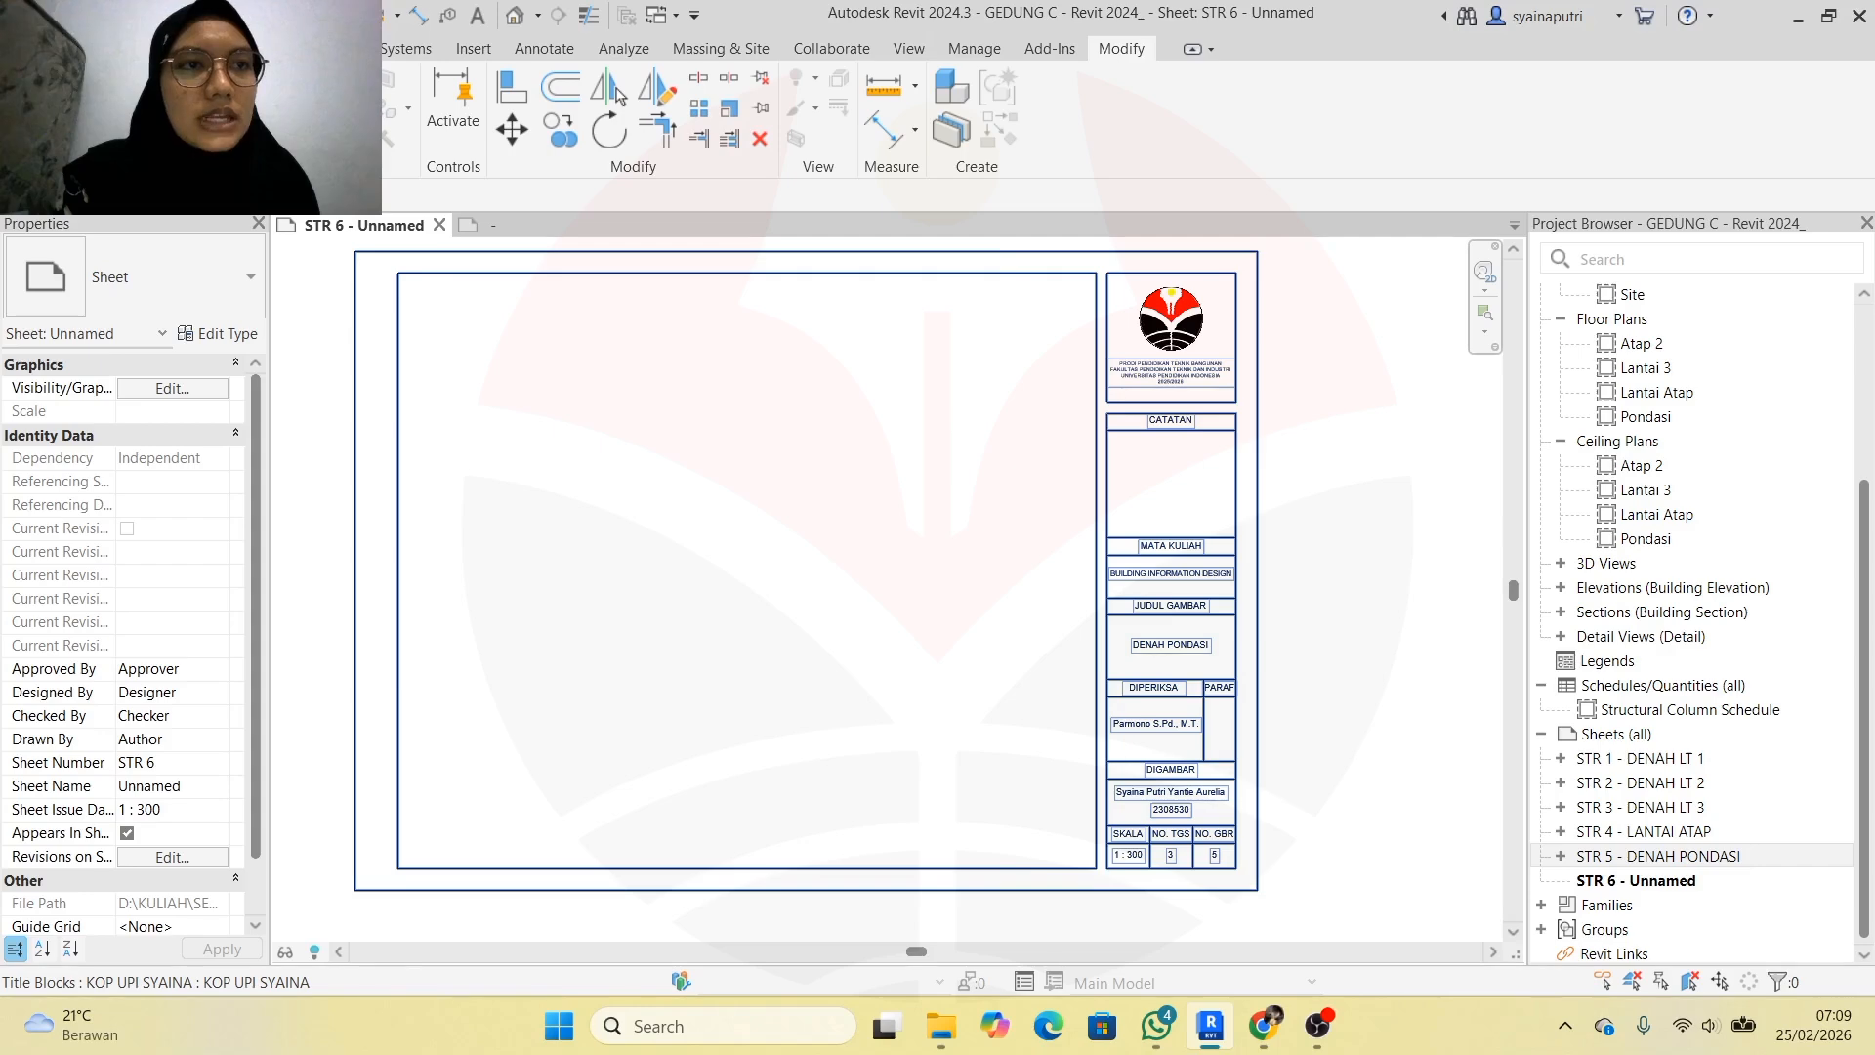
Restore and re-maximize the Revit window, then bring up the File menu
{"action": "left_click_drag", "start_coordinate": [781, 14], "coordinate": [817, 43]}
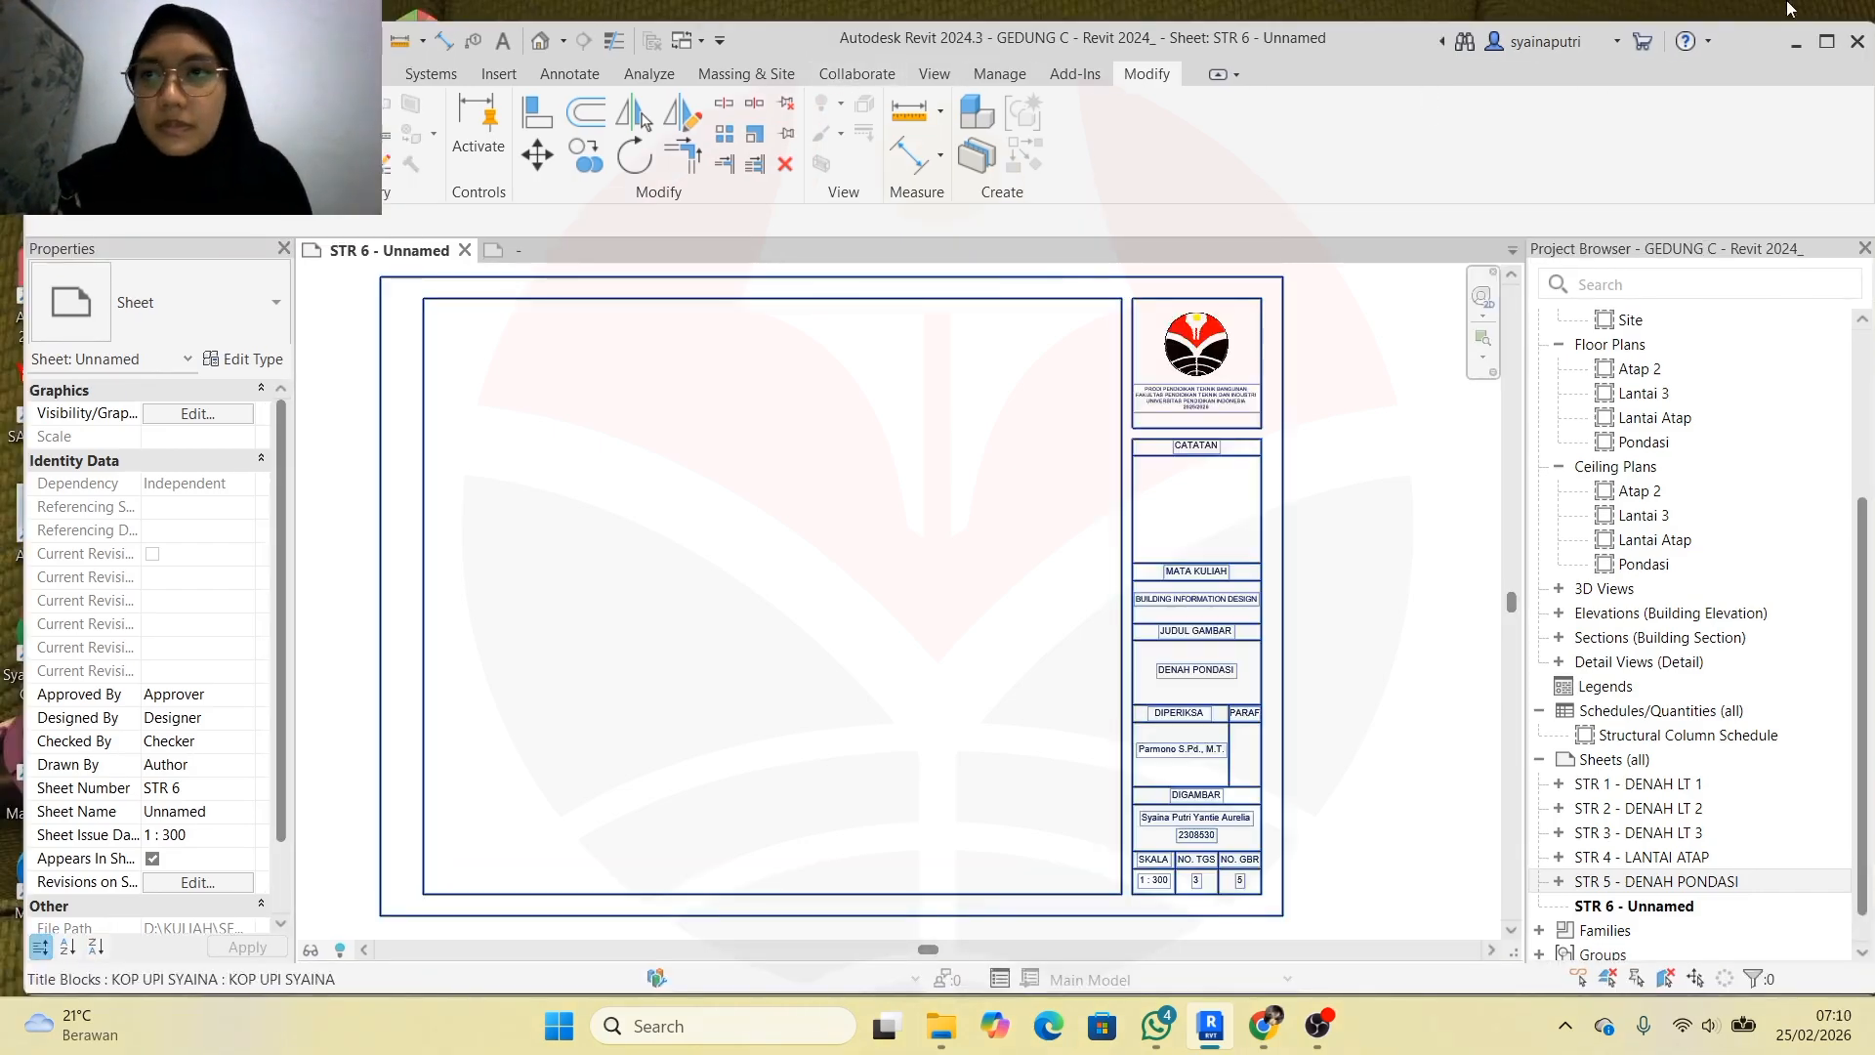
{"action": "left_click", "coordinate": [1826, 41]}
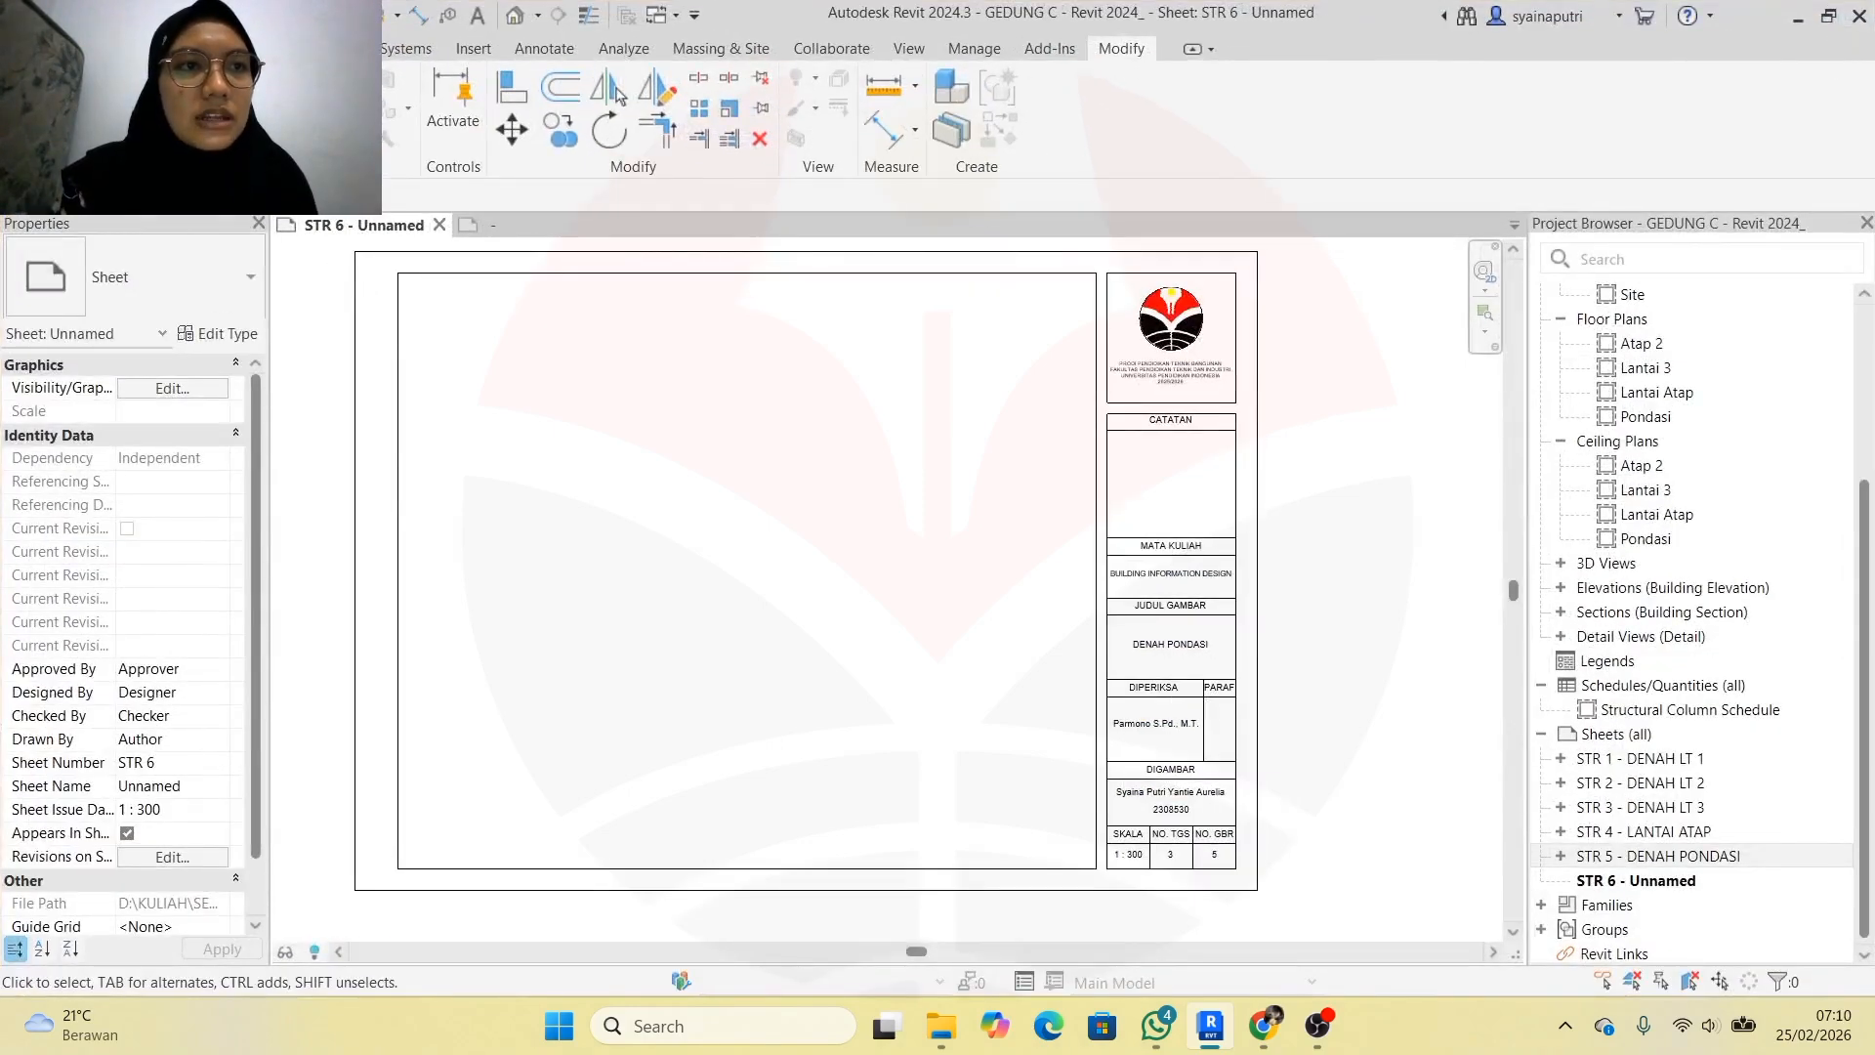
{"action": "left_click", "coordinate": [24, 49]}
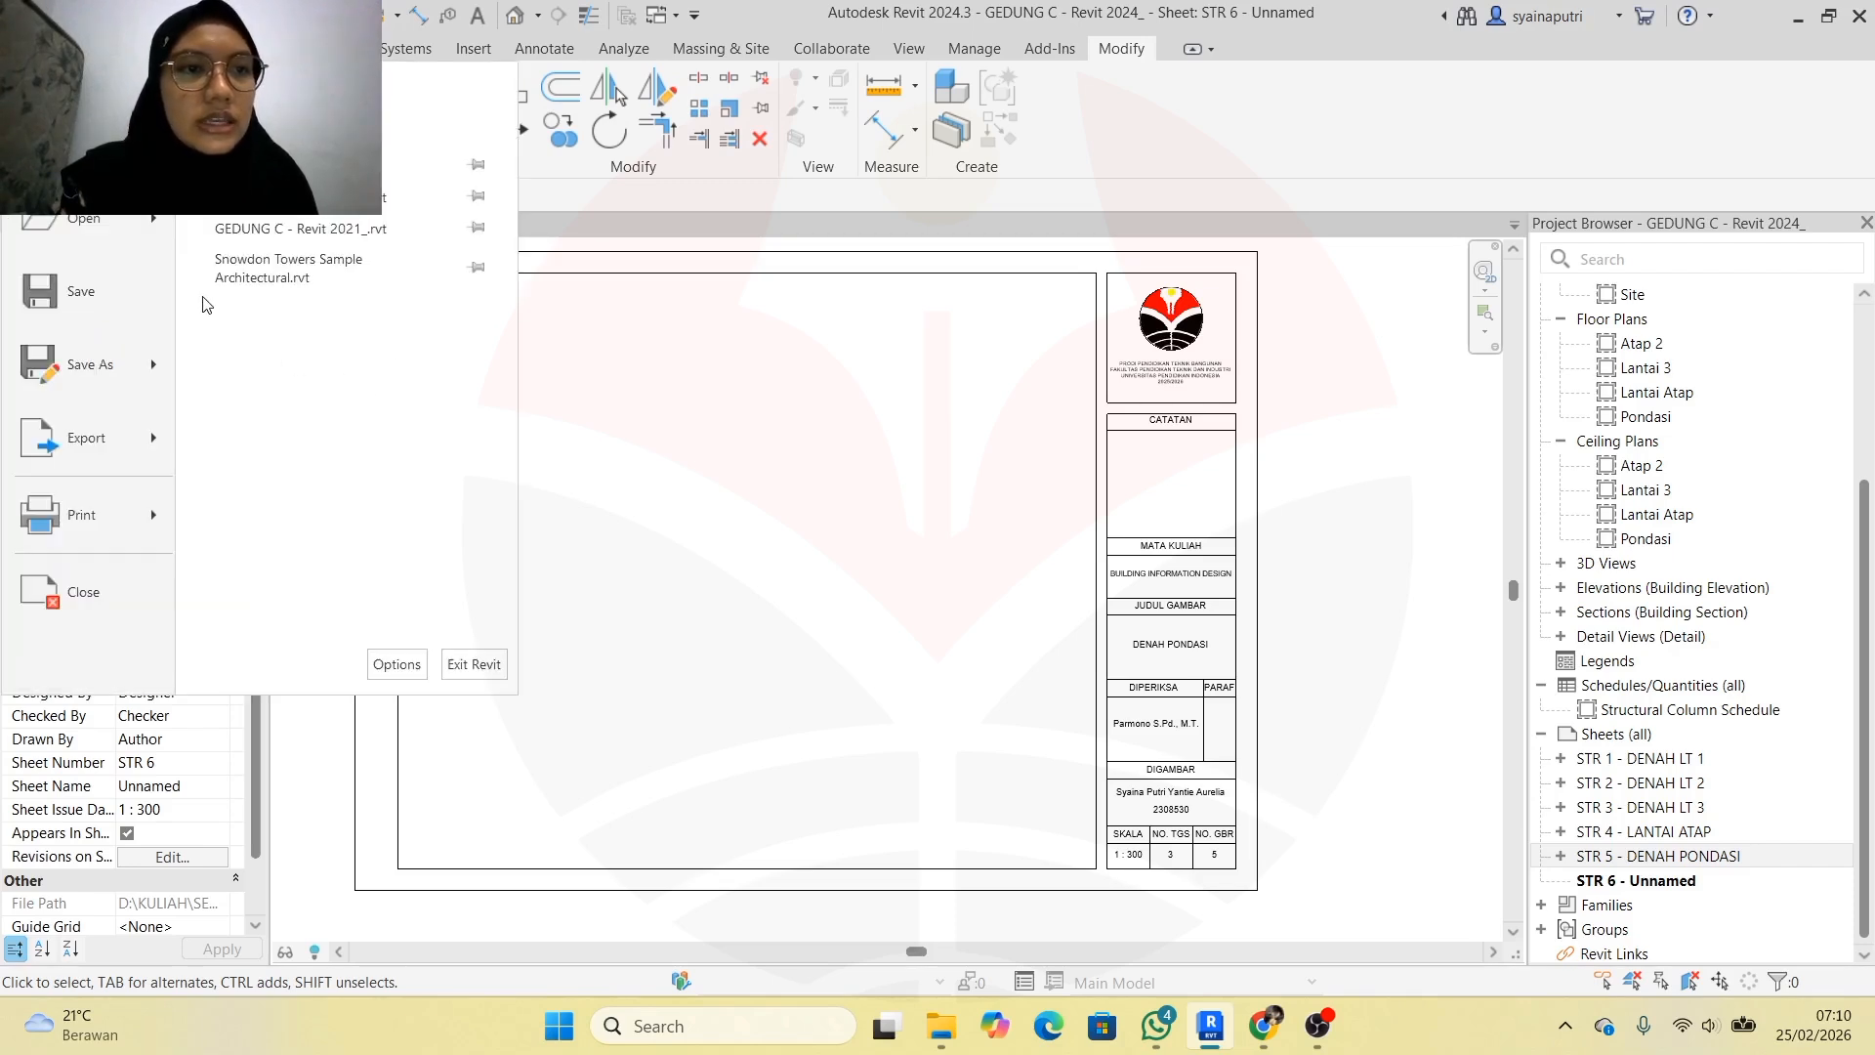
Create a new family from the Titleblocks folder's A3 metric.rft template
{"action": "mouse_move", "coordinate": [83, 144]}
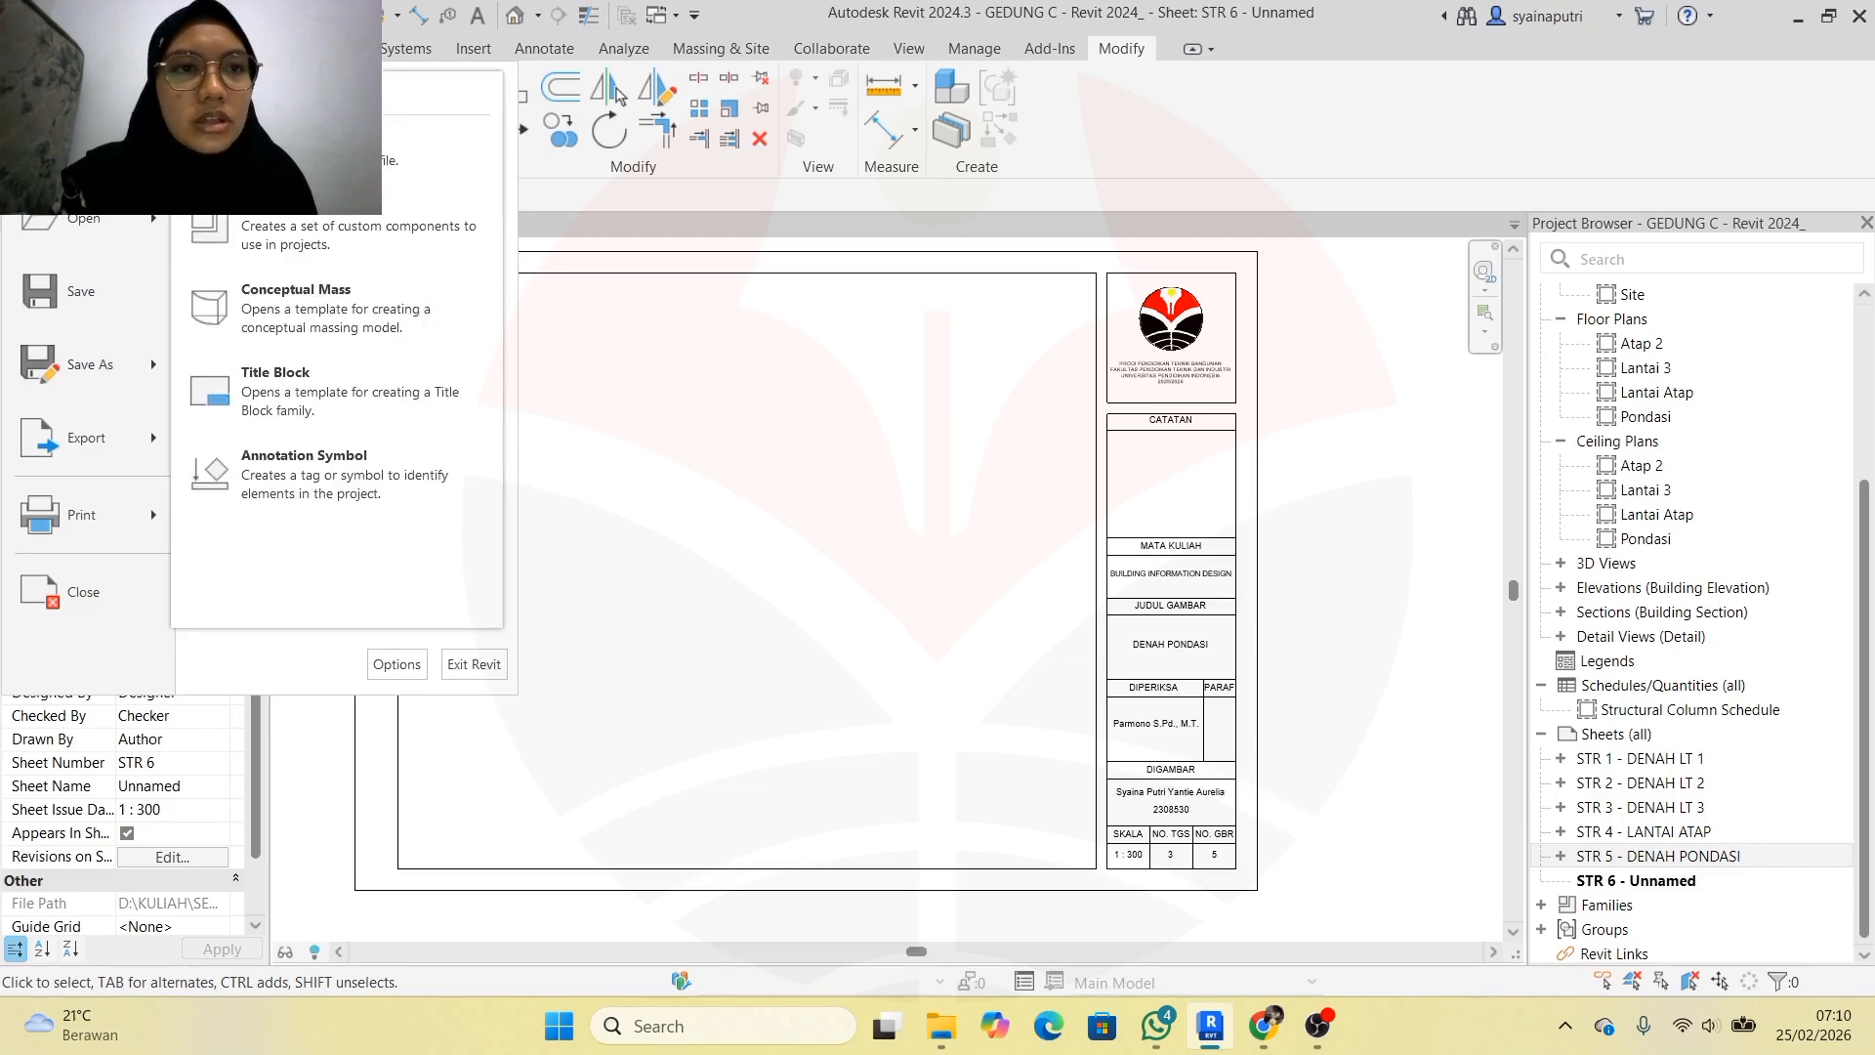
{"action": "left_click", "coordinate": [400, 232]}
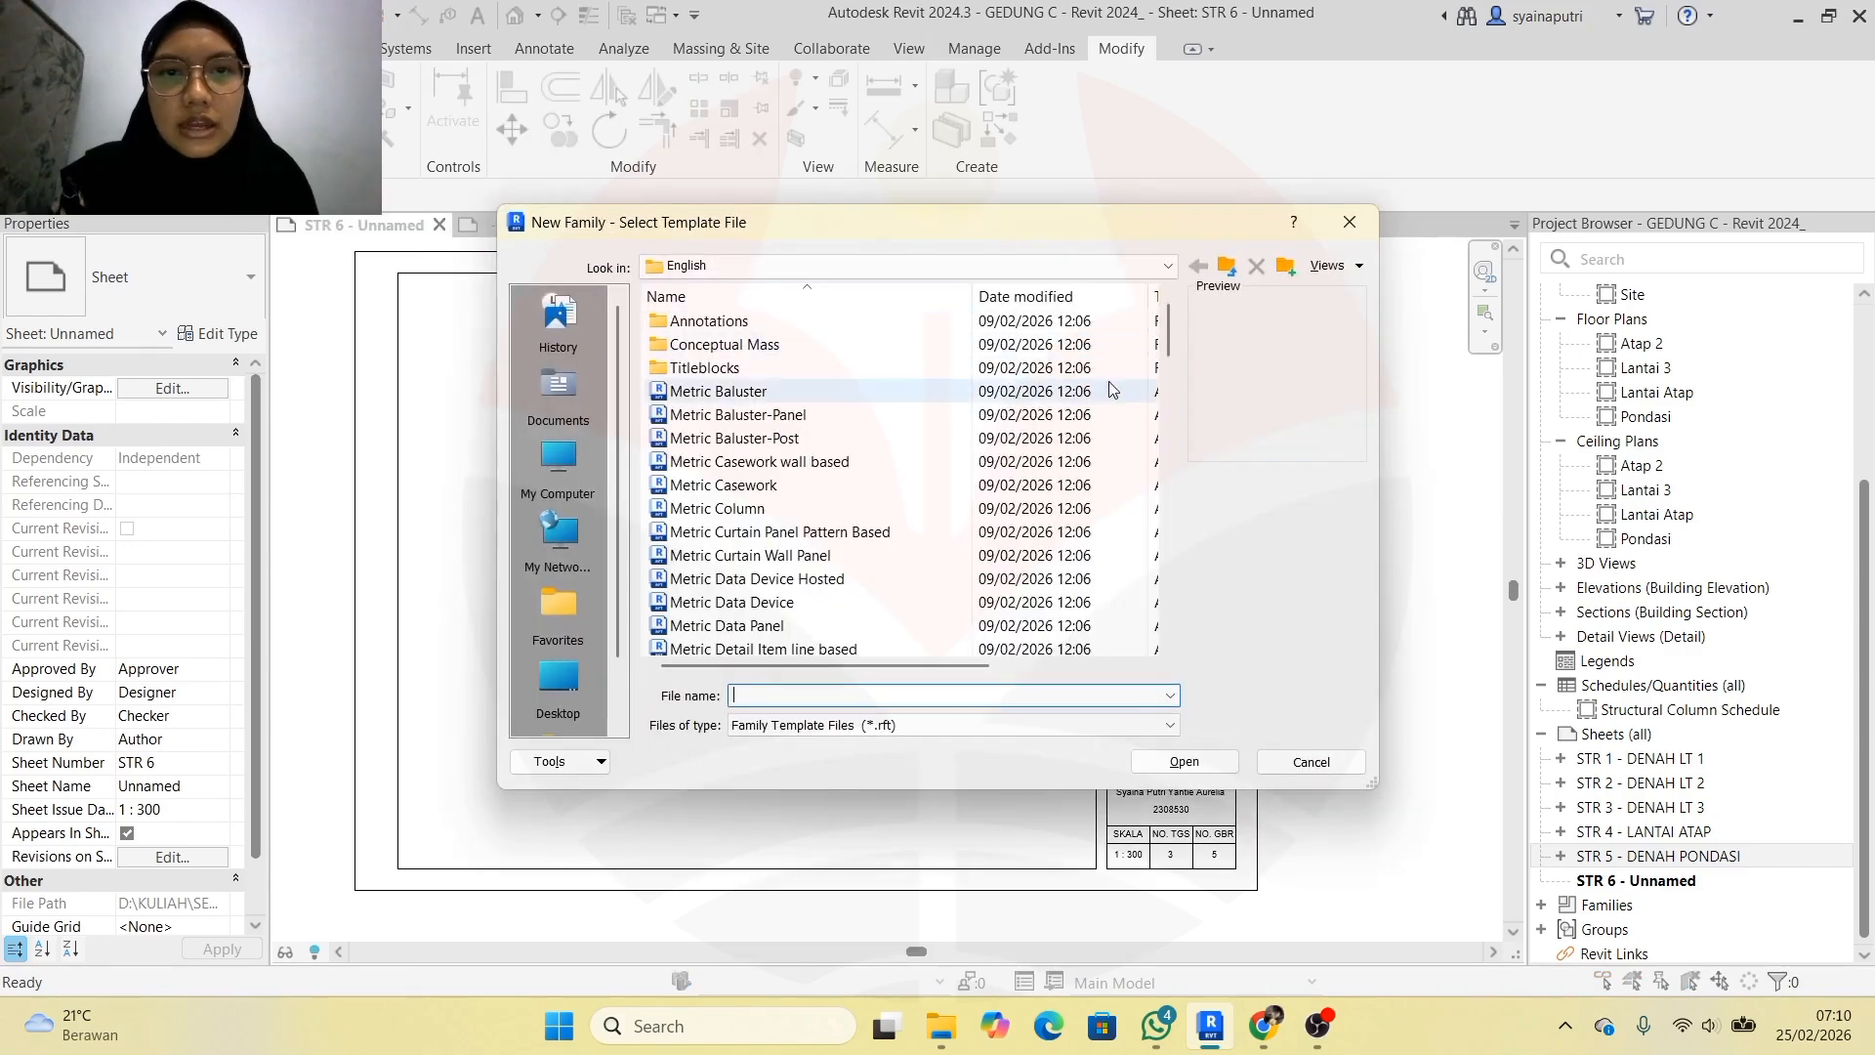
{"action": "double_click", "coordinate": [1045, 369]}
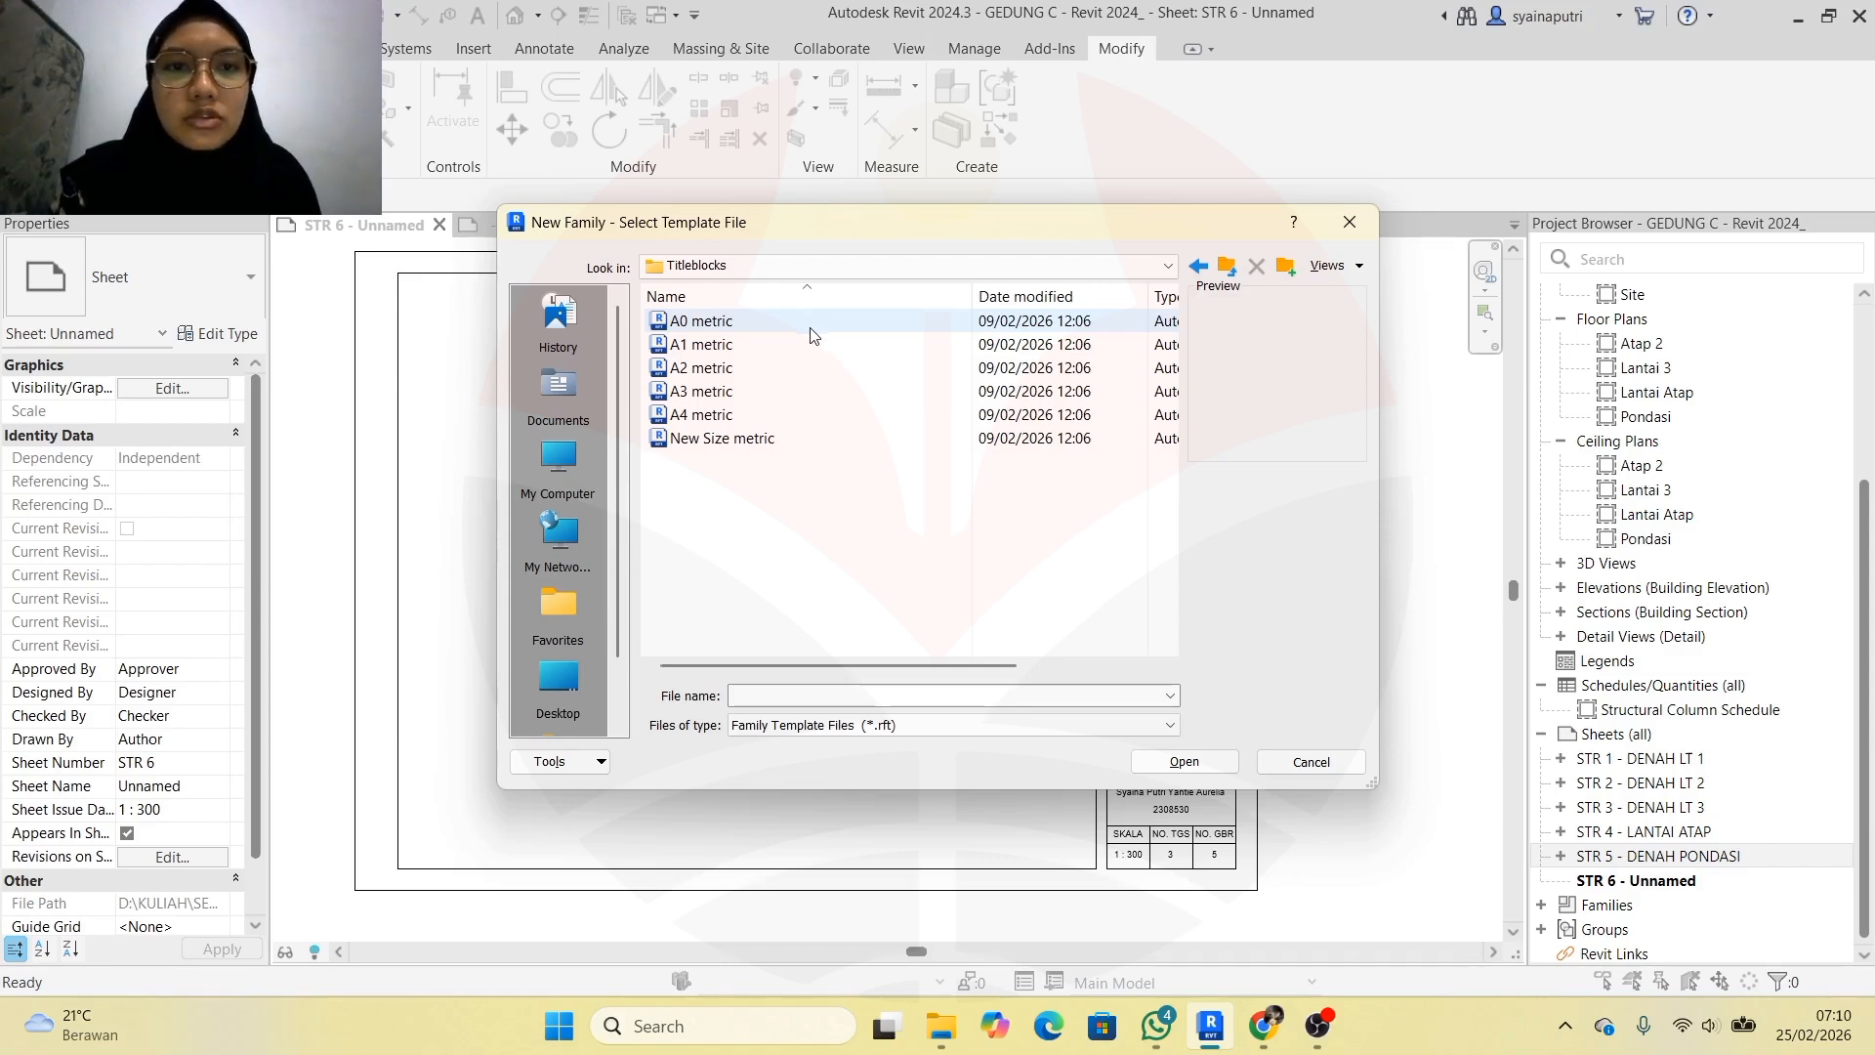
{"action": "left_click", "coordinate": [816, 395]}
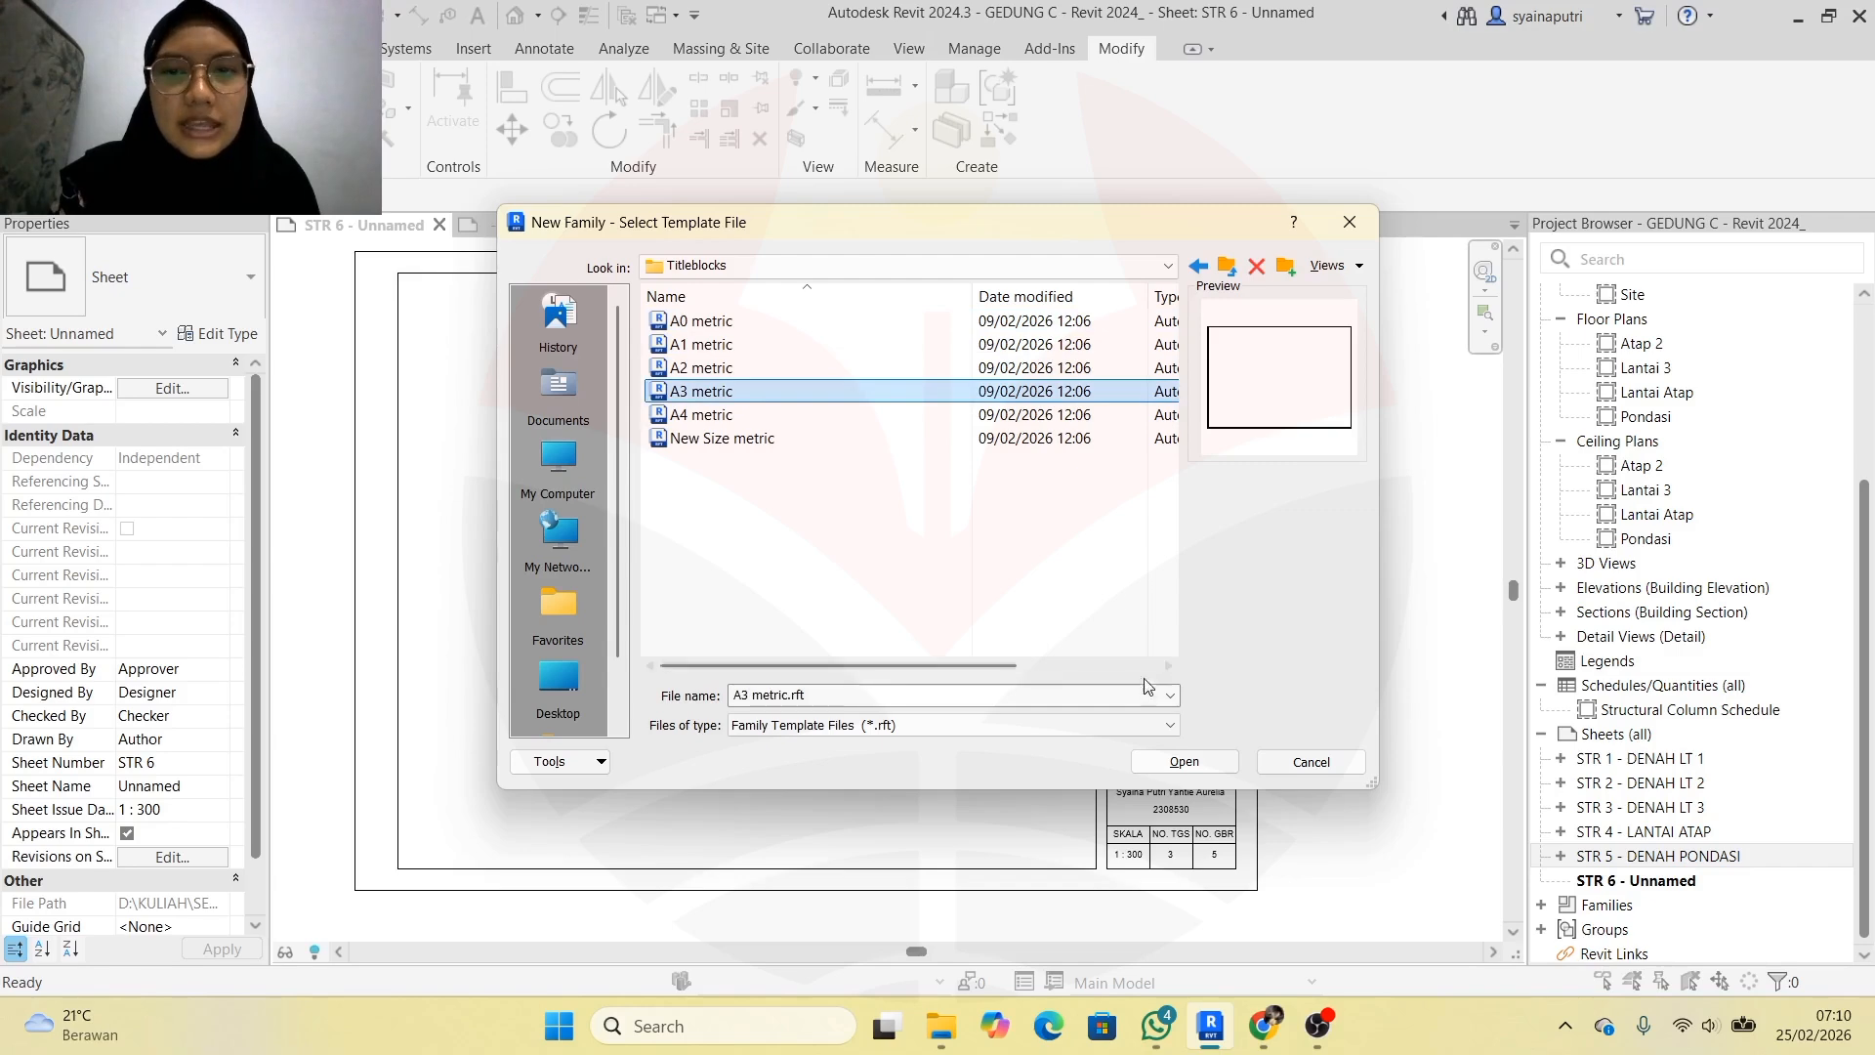
{"action": "left_click", "coordinate": [1167, 762]}
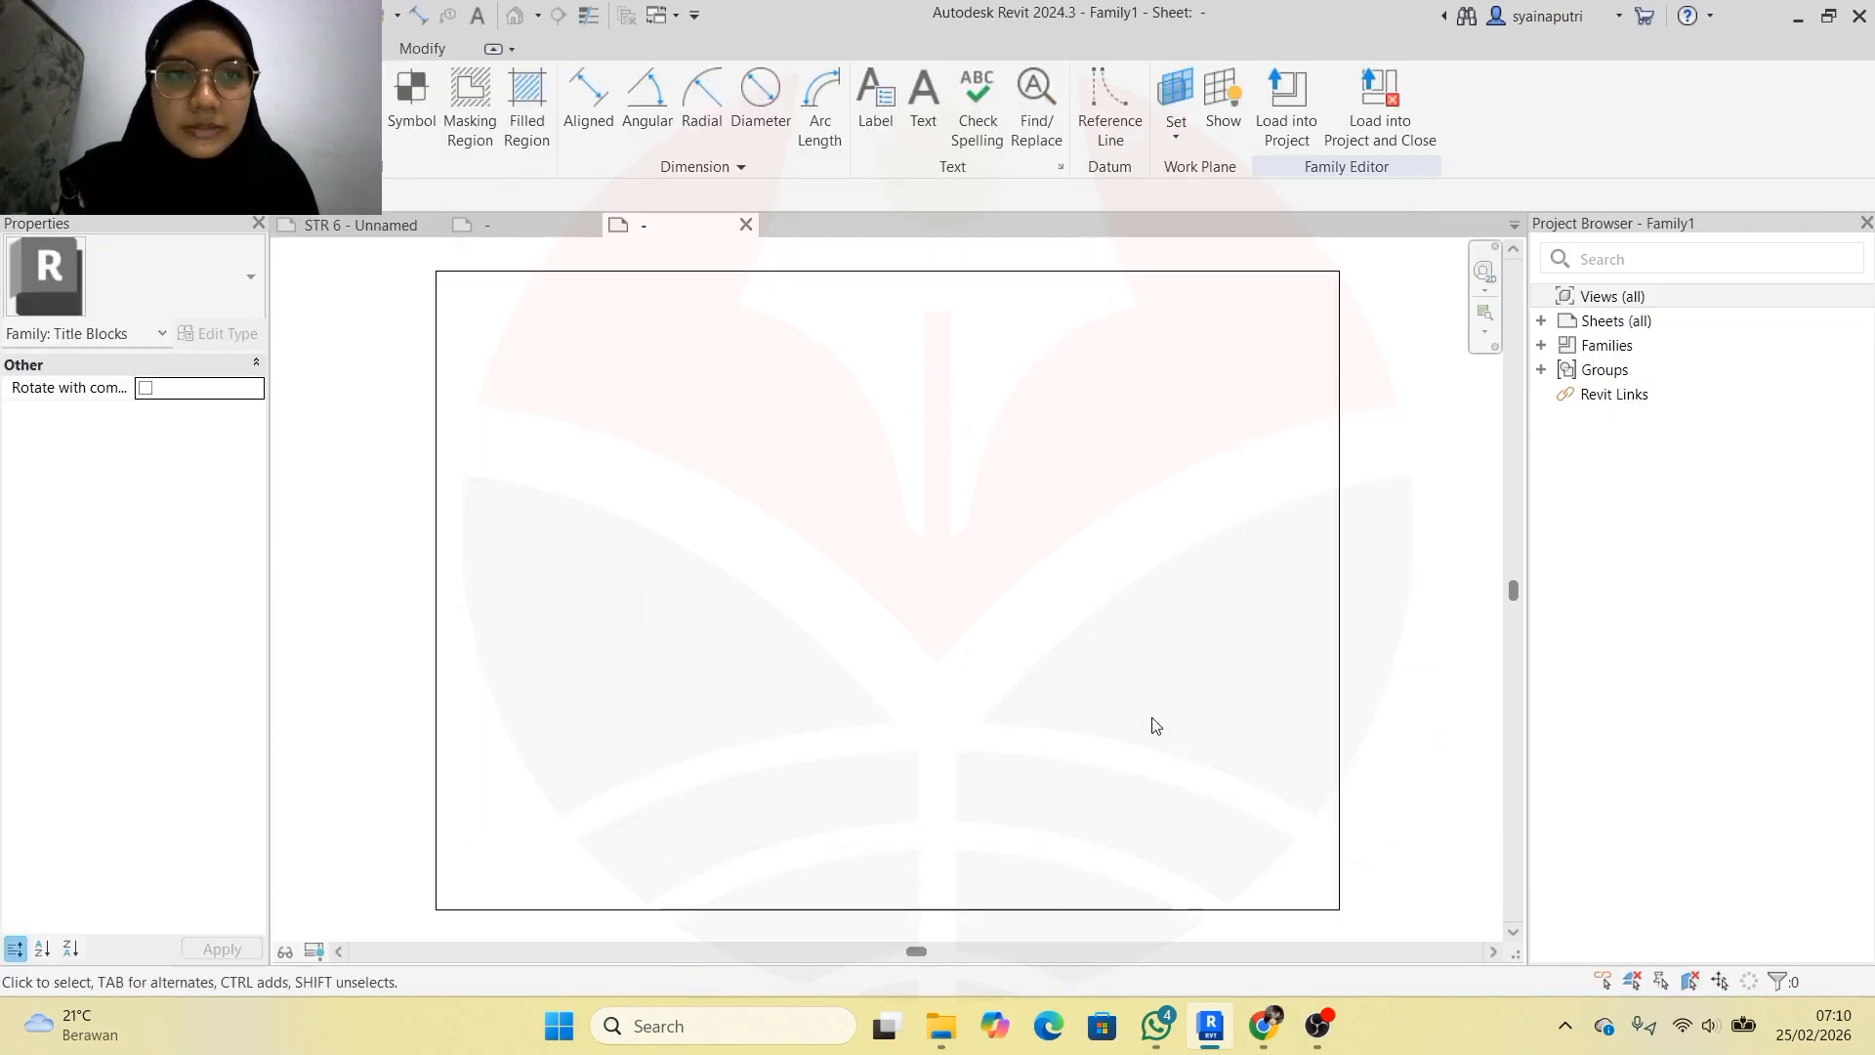
Zoom into the blank A3 sheet and switch to the Modify tools
{"action": "scroll", "coordinate": [1013, 538], "scroll_direction": "up", "scroll_amount": 1}
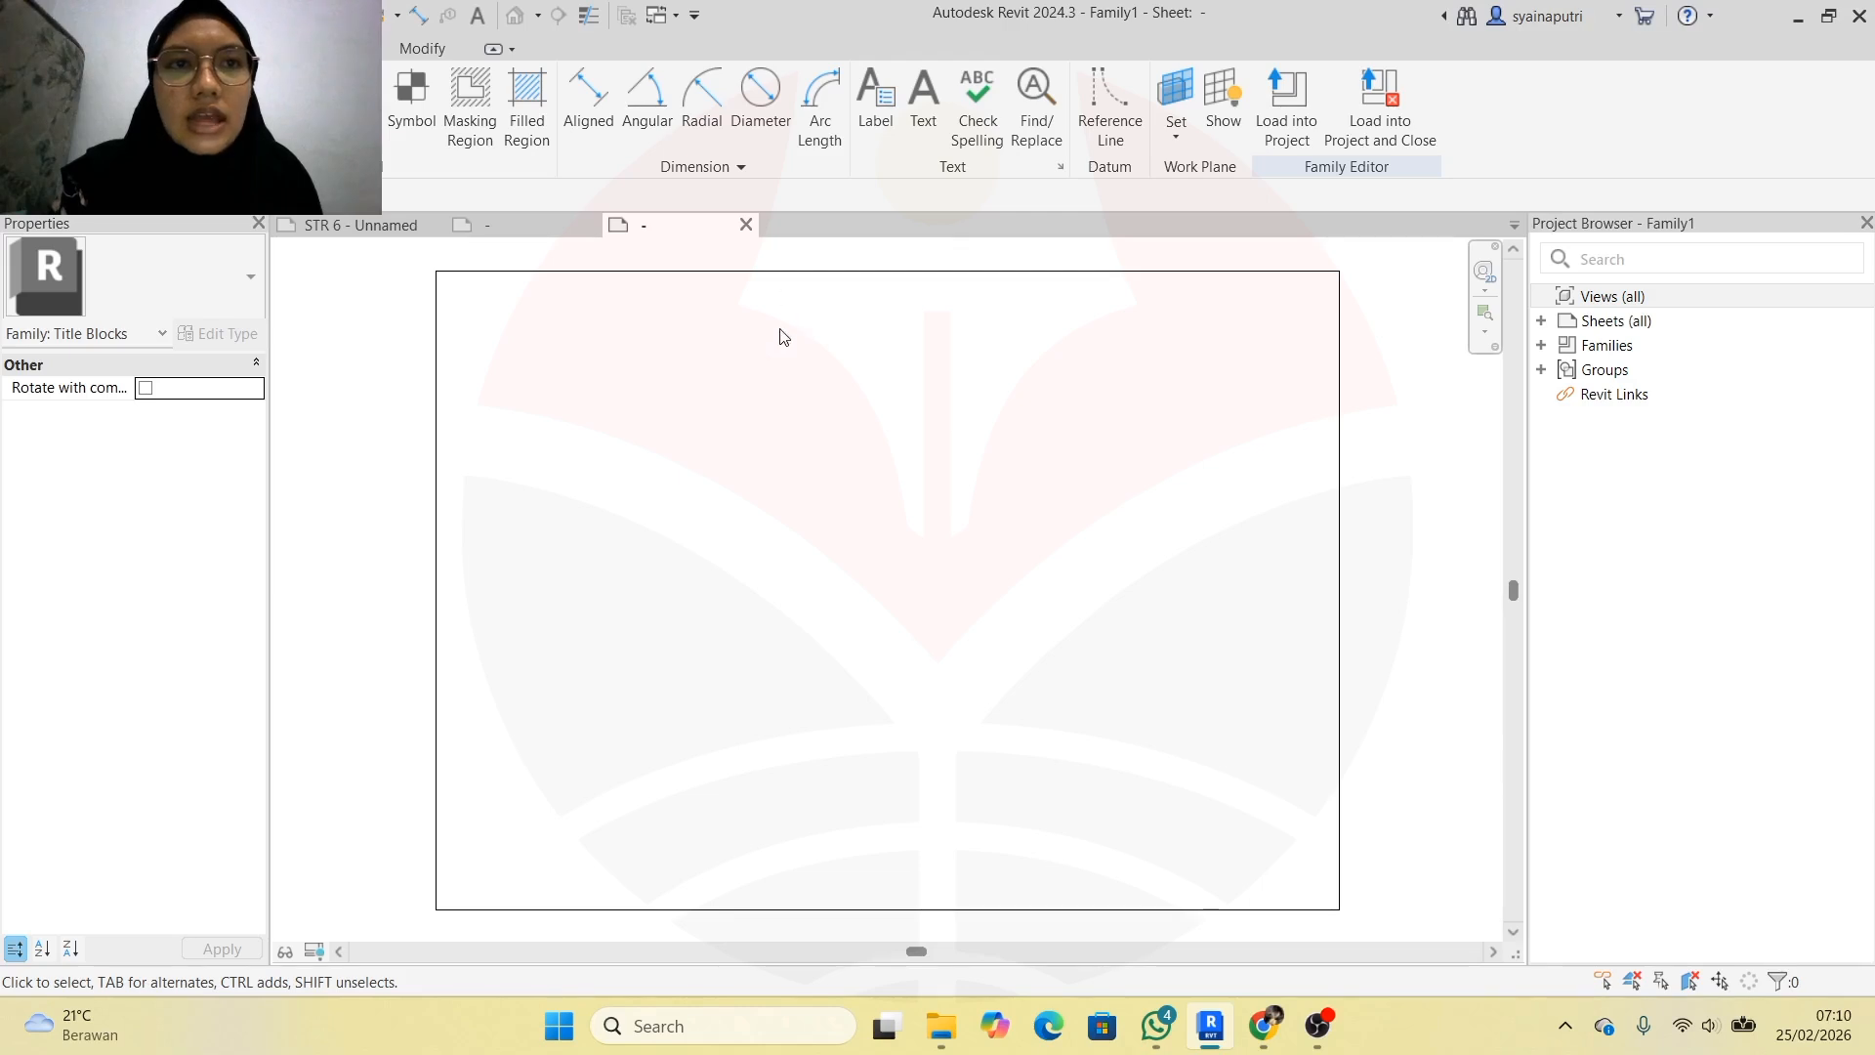
{"action": "left_click", "coordinate": [443, 48]}
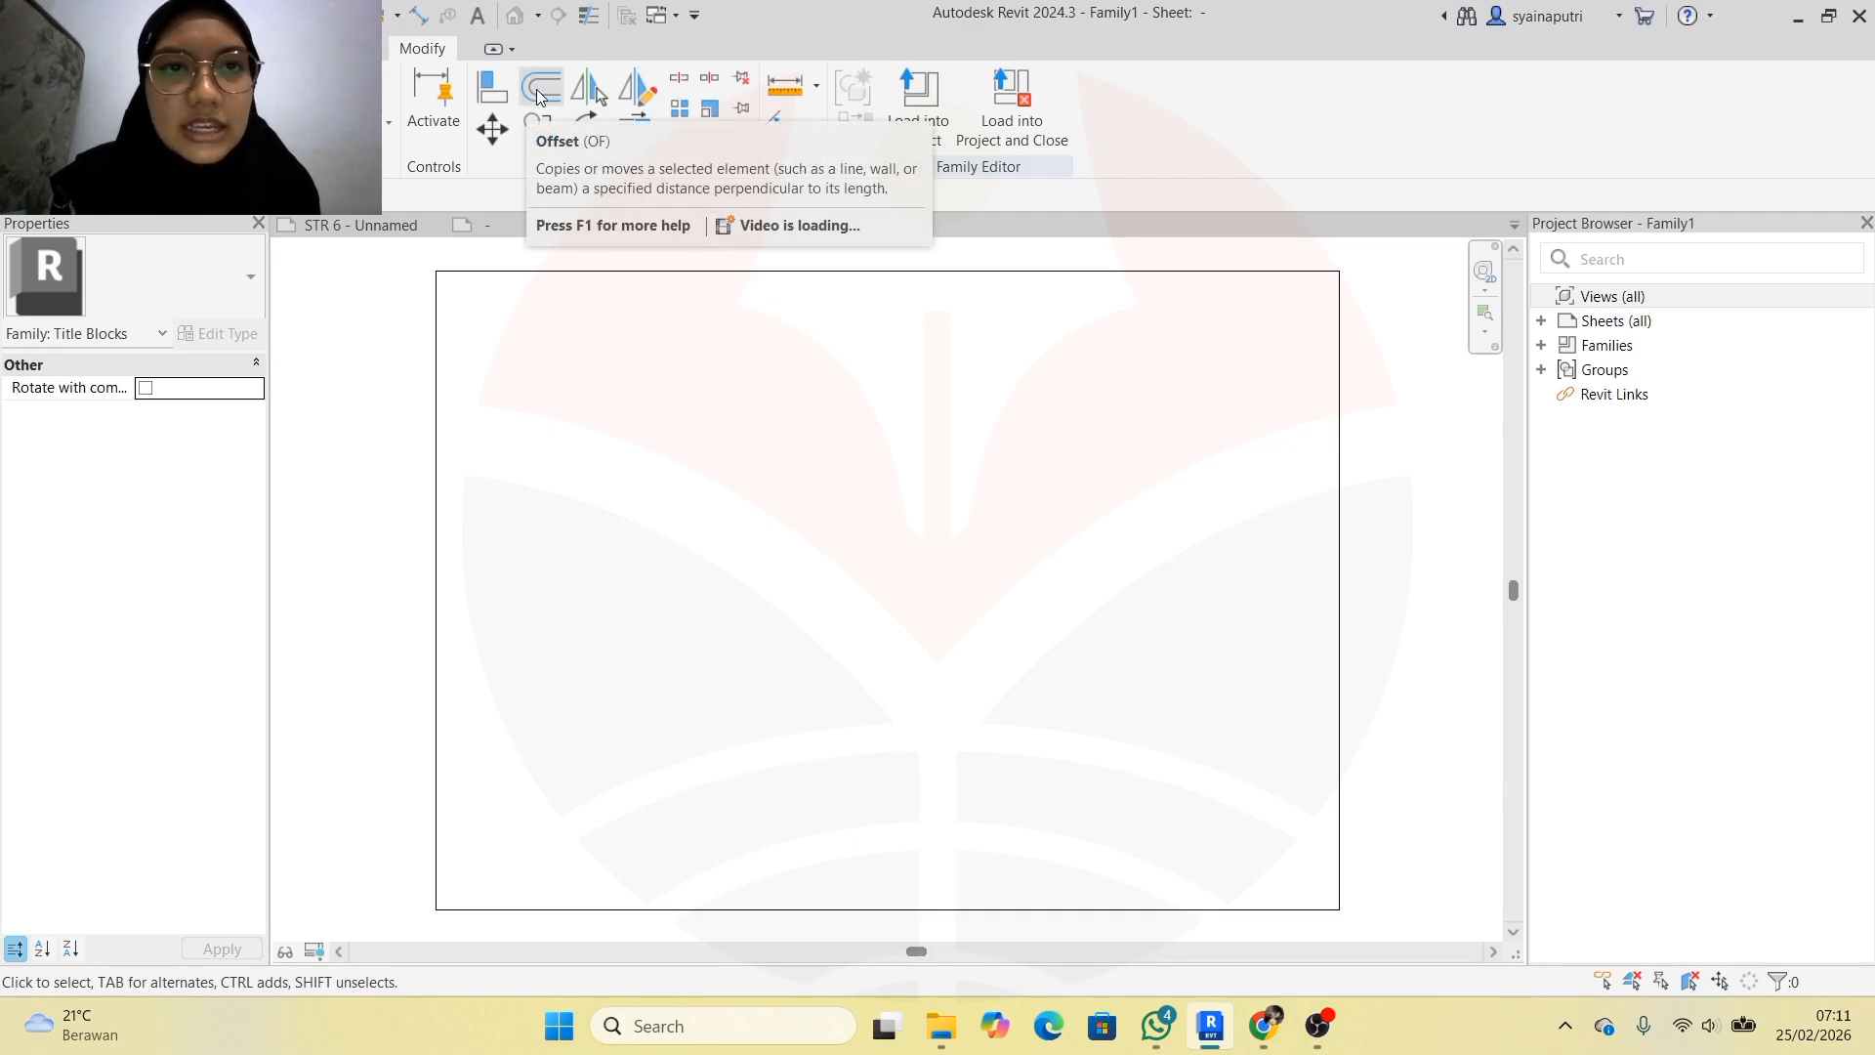
Offset the top edge, then delete the mistaken copy placed above the sheet
{"action": "left_click", "coordinate": [536, 90]}
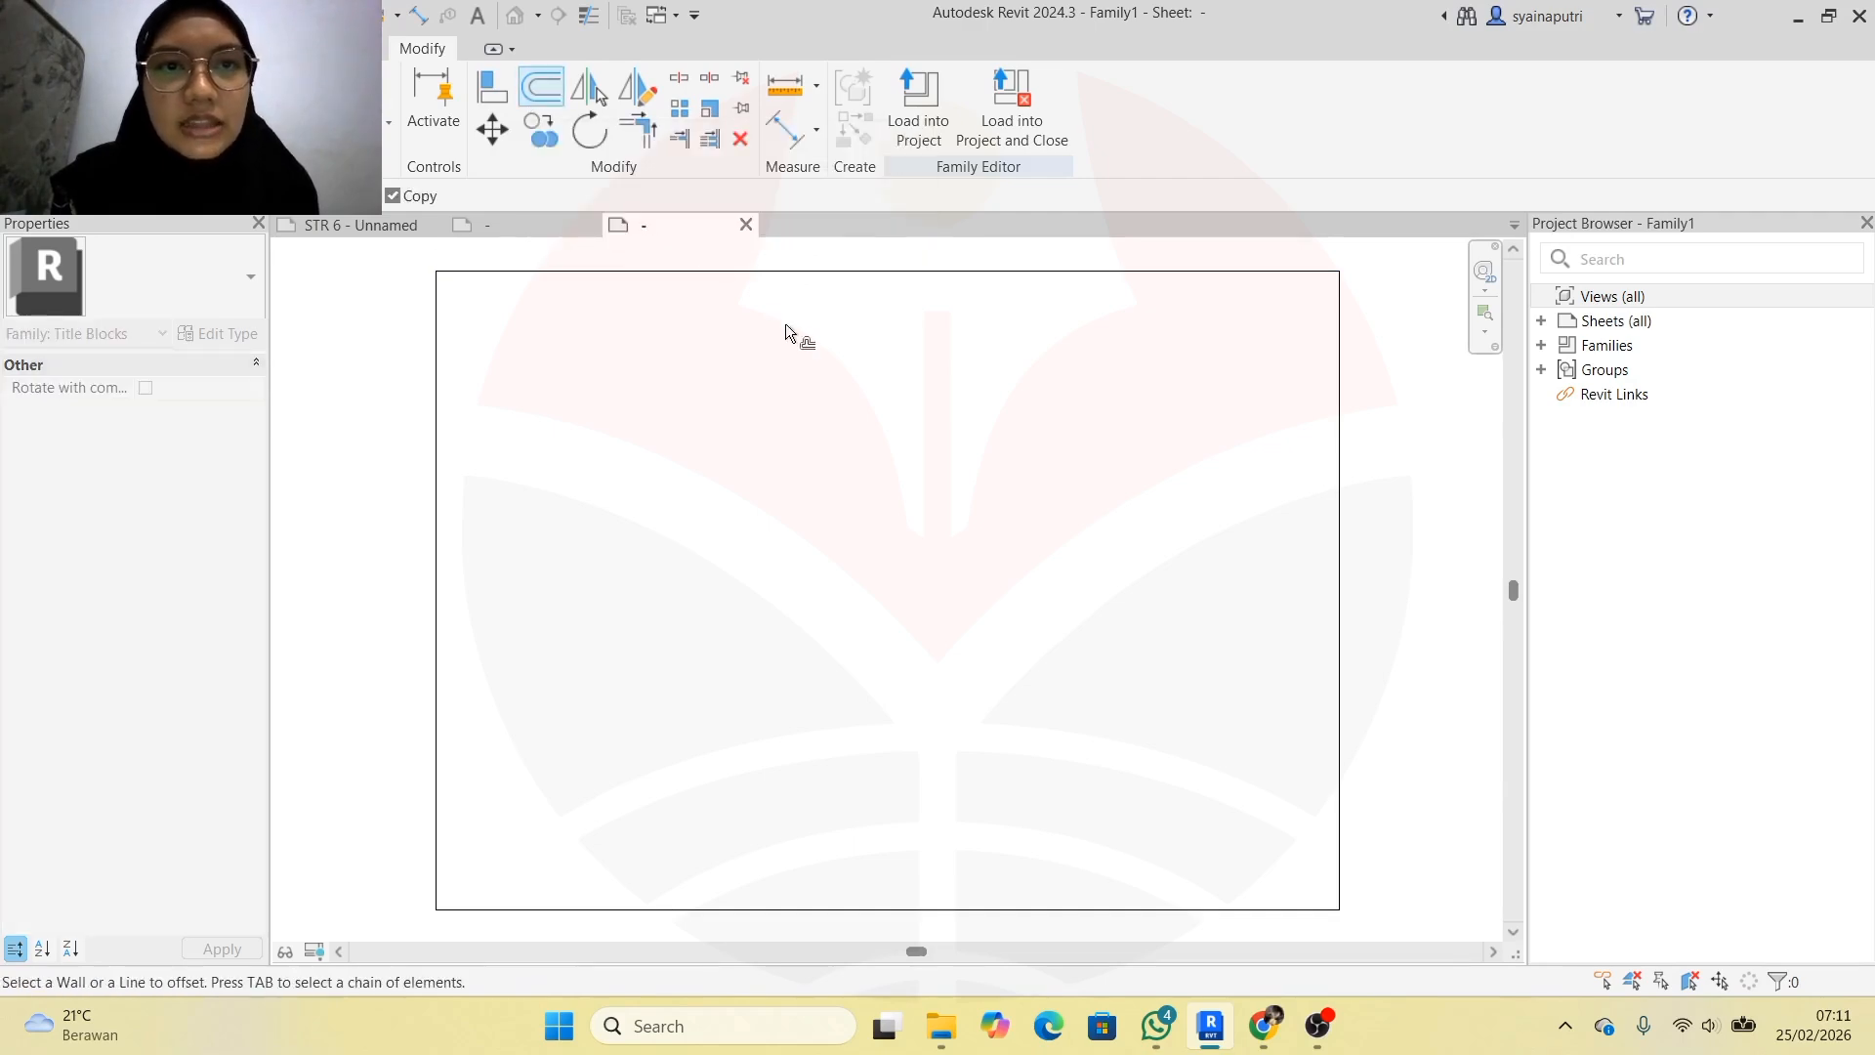
{"action": "left_click", "coordinate": [812, 269]}
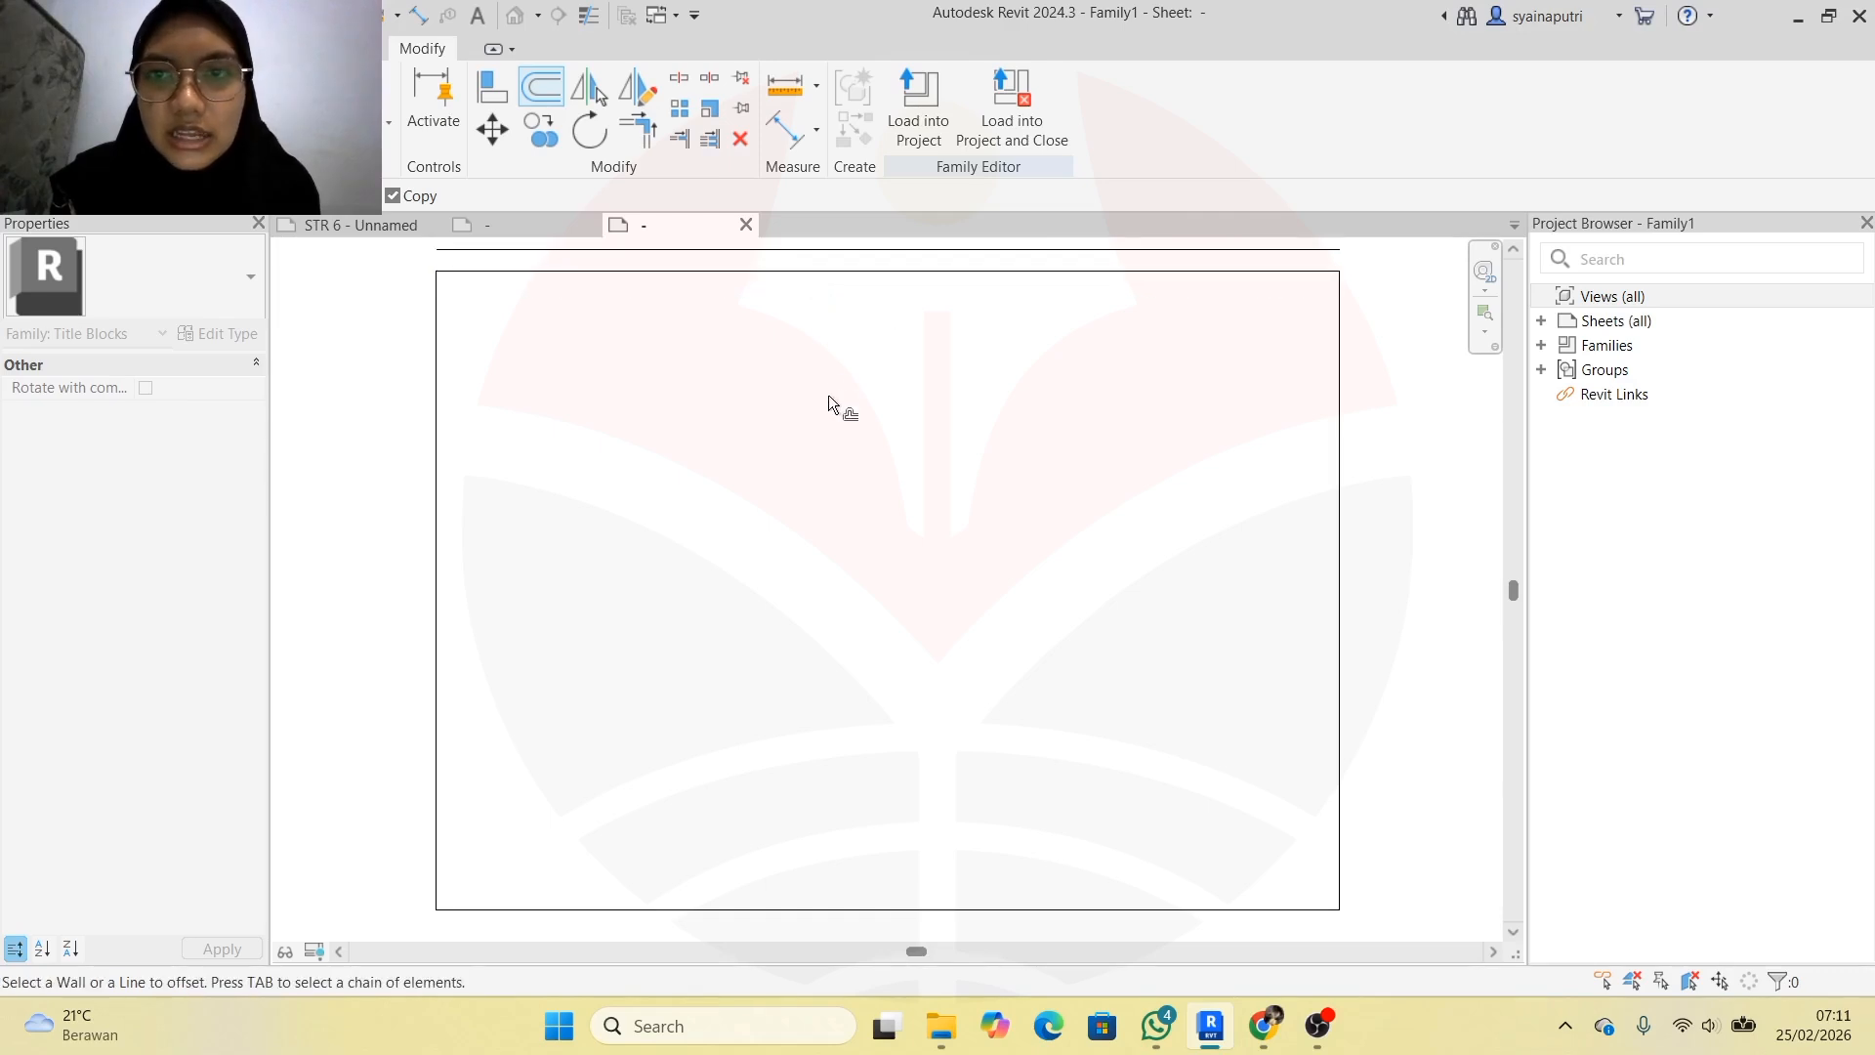
{"action": "key", "text": "Escape"}
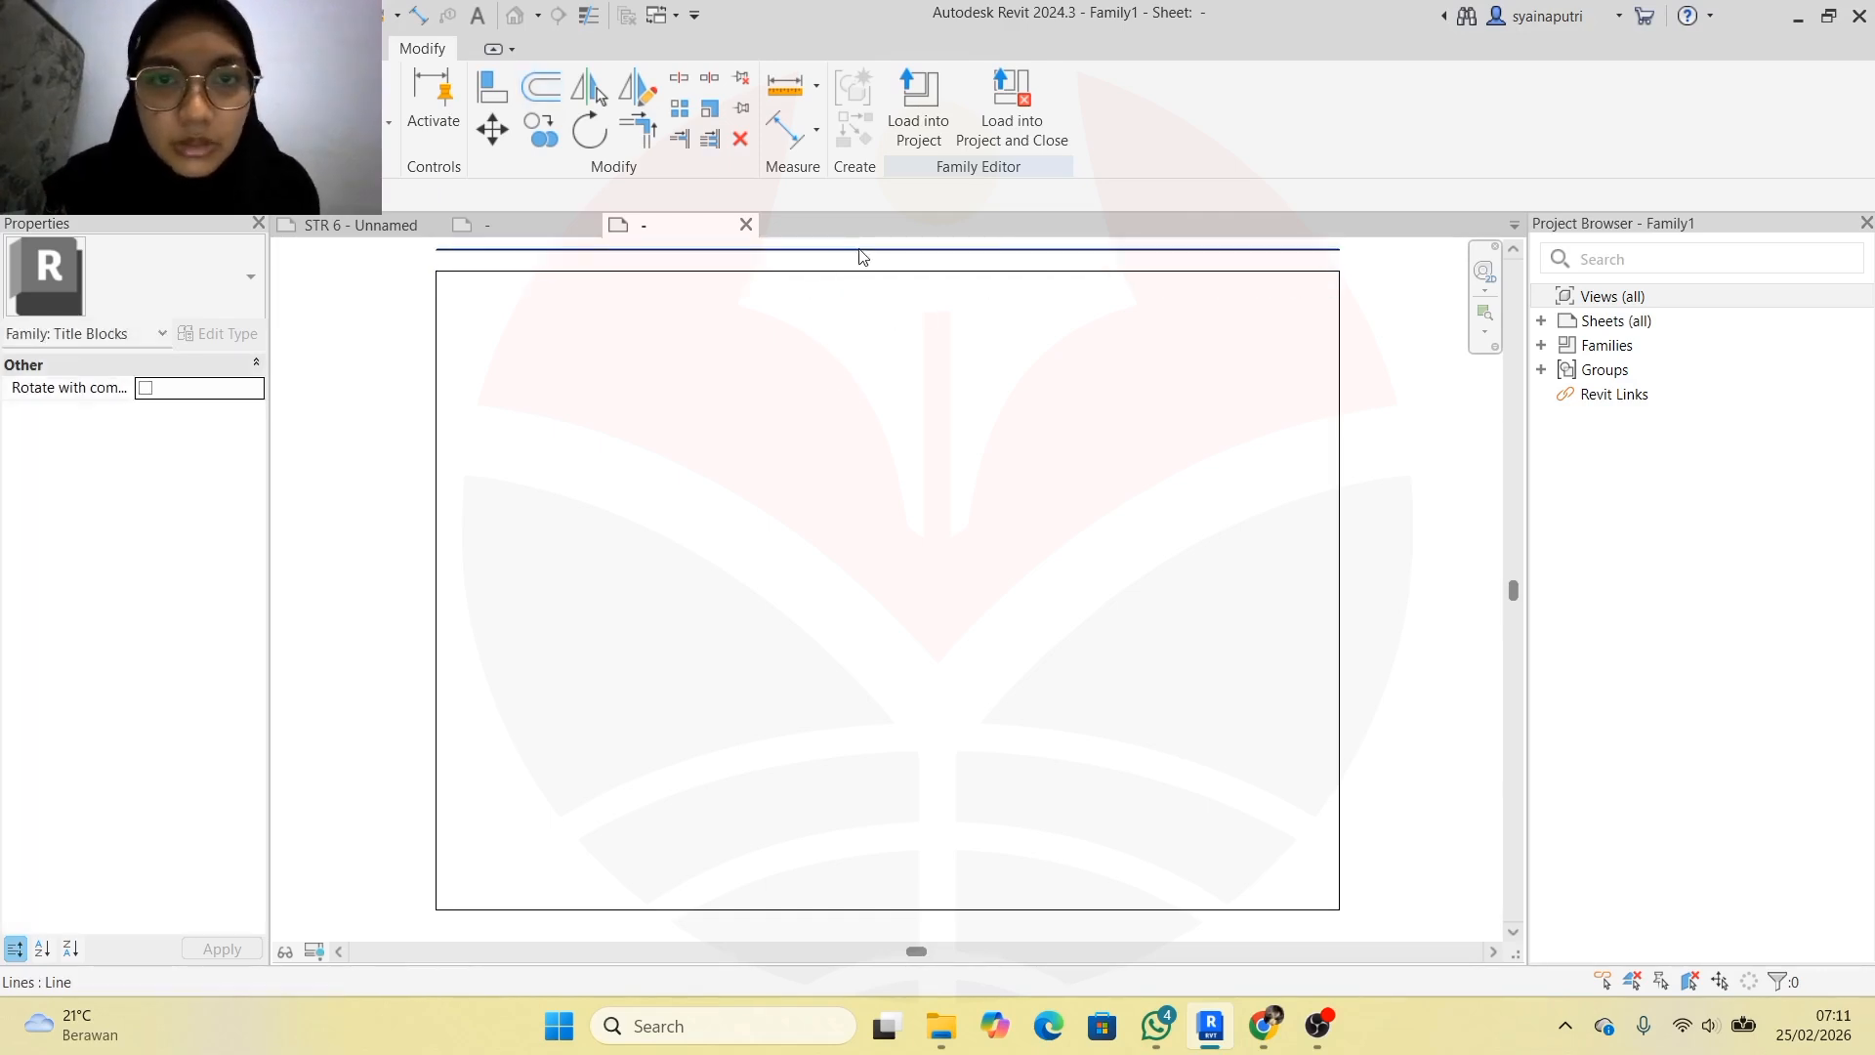
{"action": "left_click", "coordinate": [863, 256]}
{"action": "key", "text": "Delete"}
{"action": "left_click", "coordinate": [864, 275]}
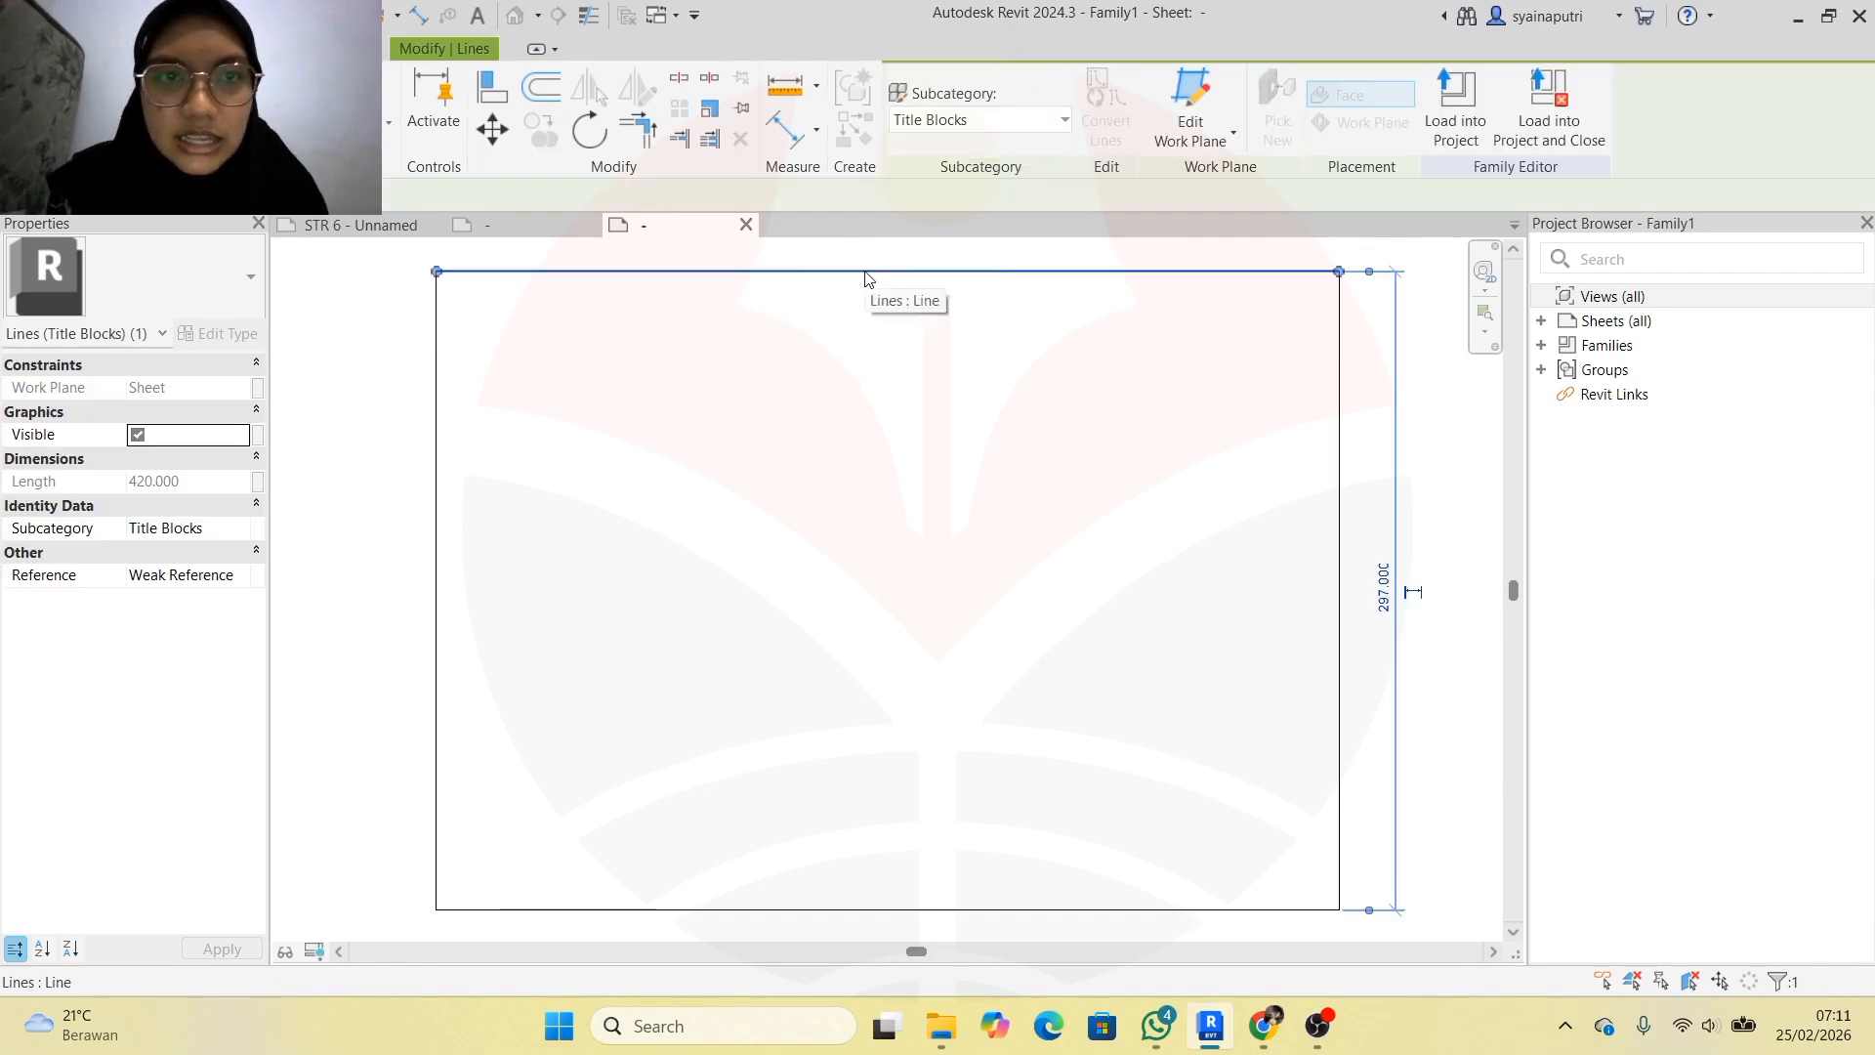
Offset the top, right, left and bottom sheet edges inward as inner border lines
{"action": "left_click", "coordinate": [536, 86]}
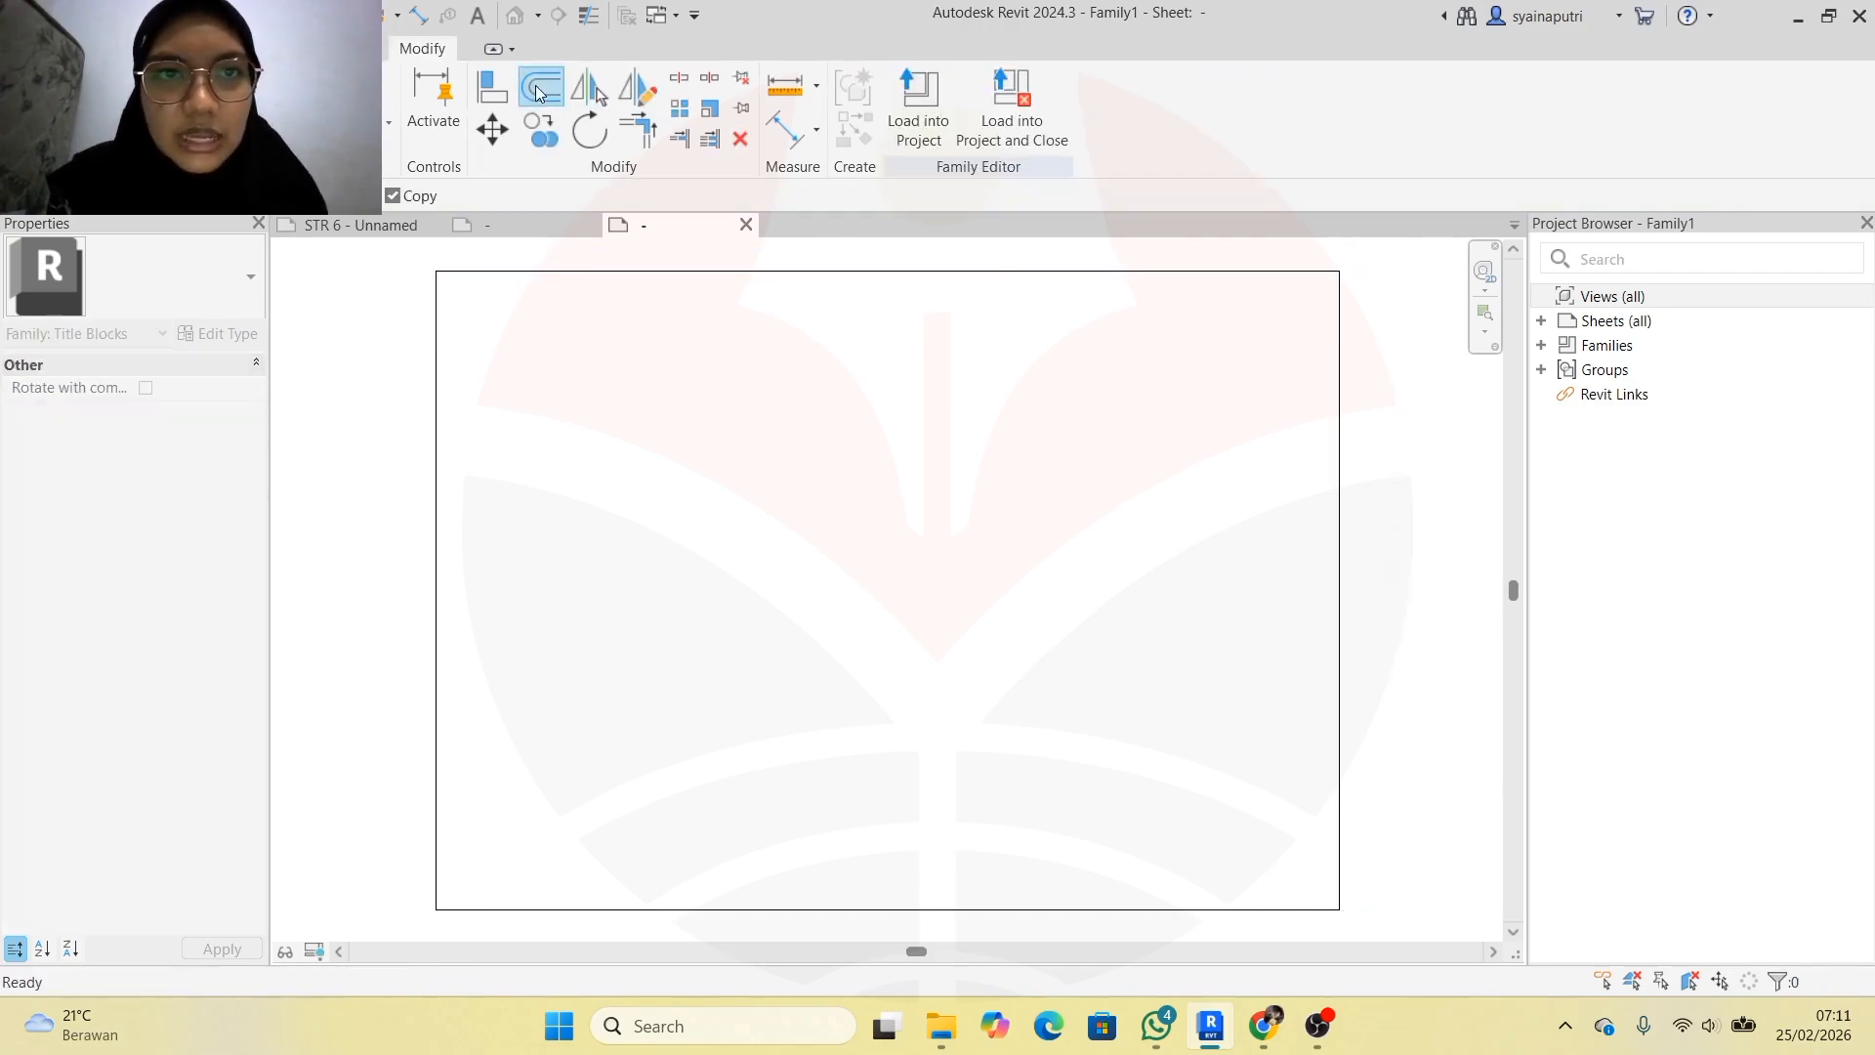
{"action": "left_click", "coordinate": [700, 275]}
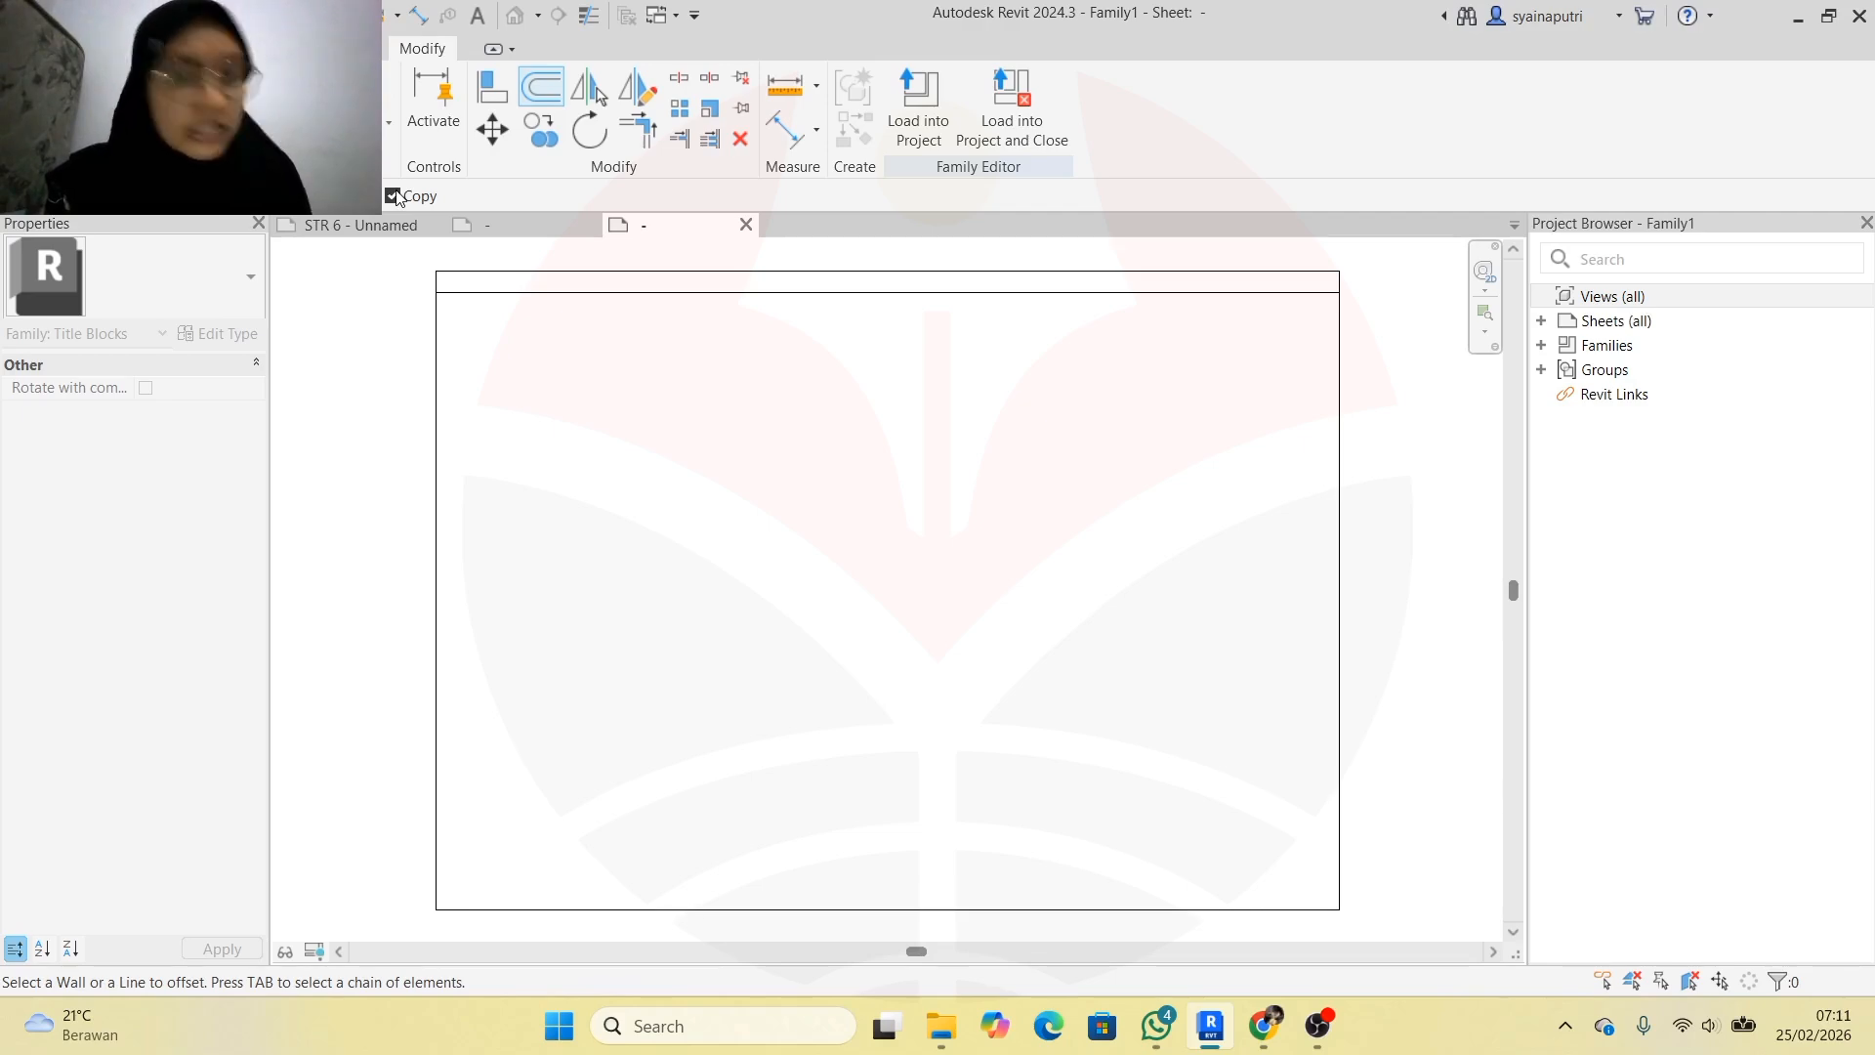
{"action": "left_click", "coordinate": [1340, 448]}
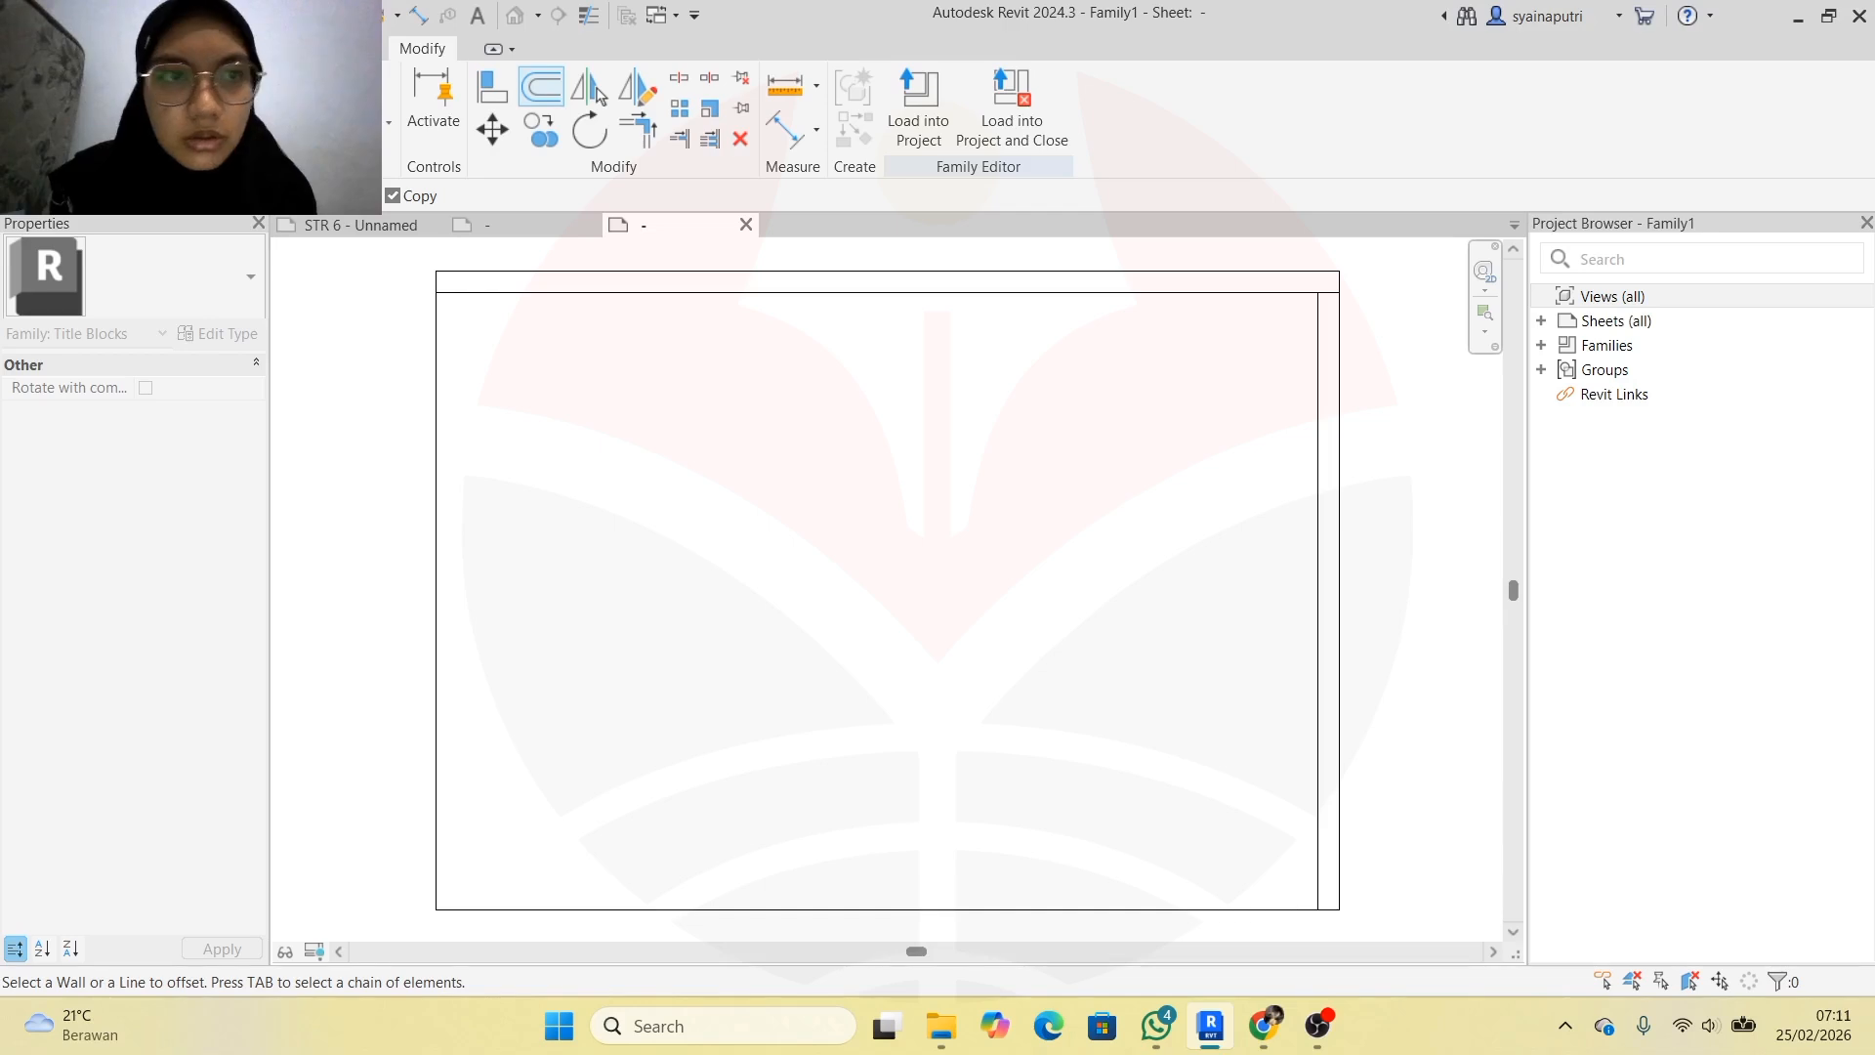
{"action": "left_click", "coordinate": [429, 408]}
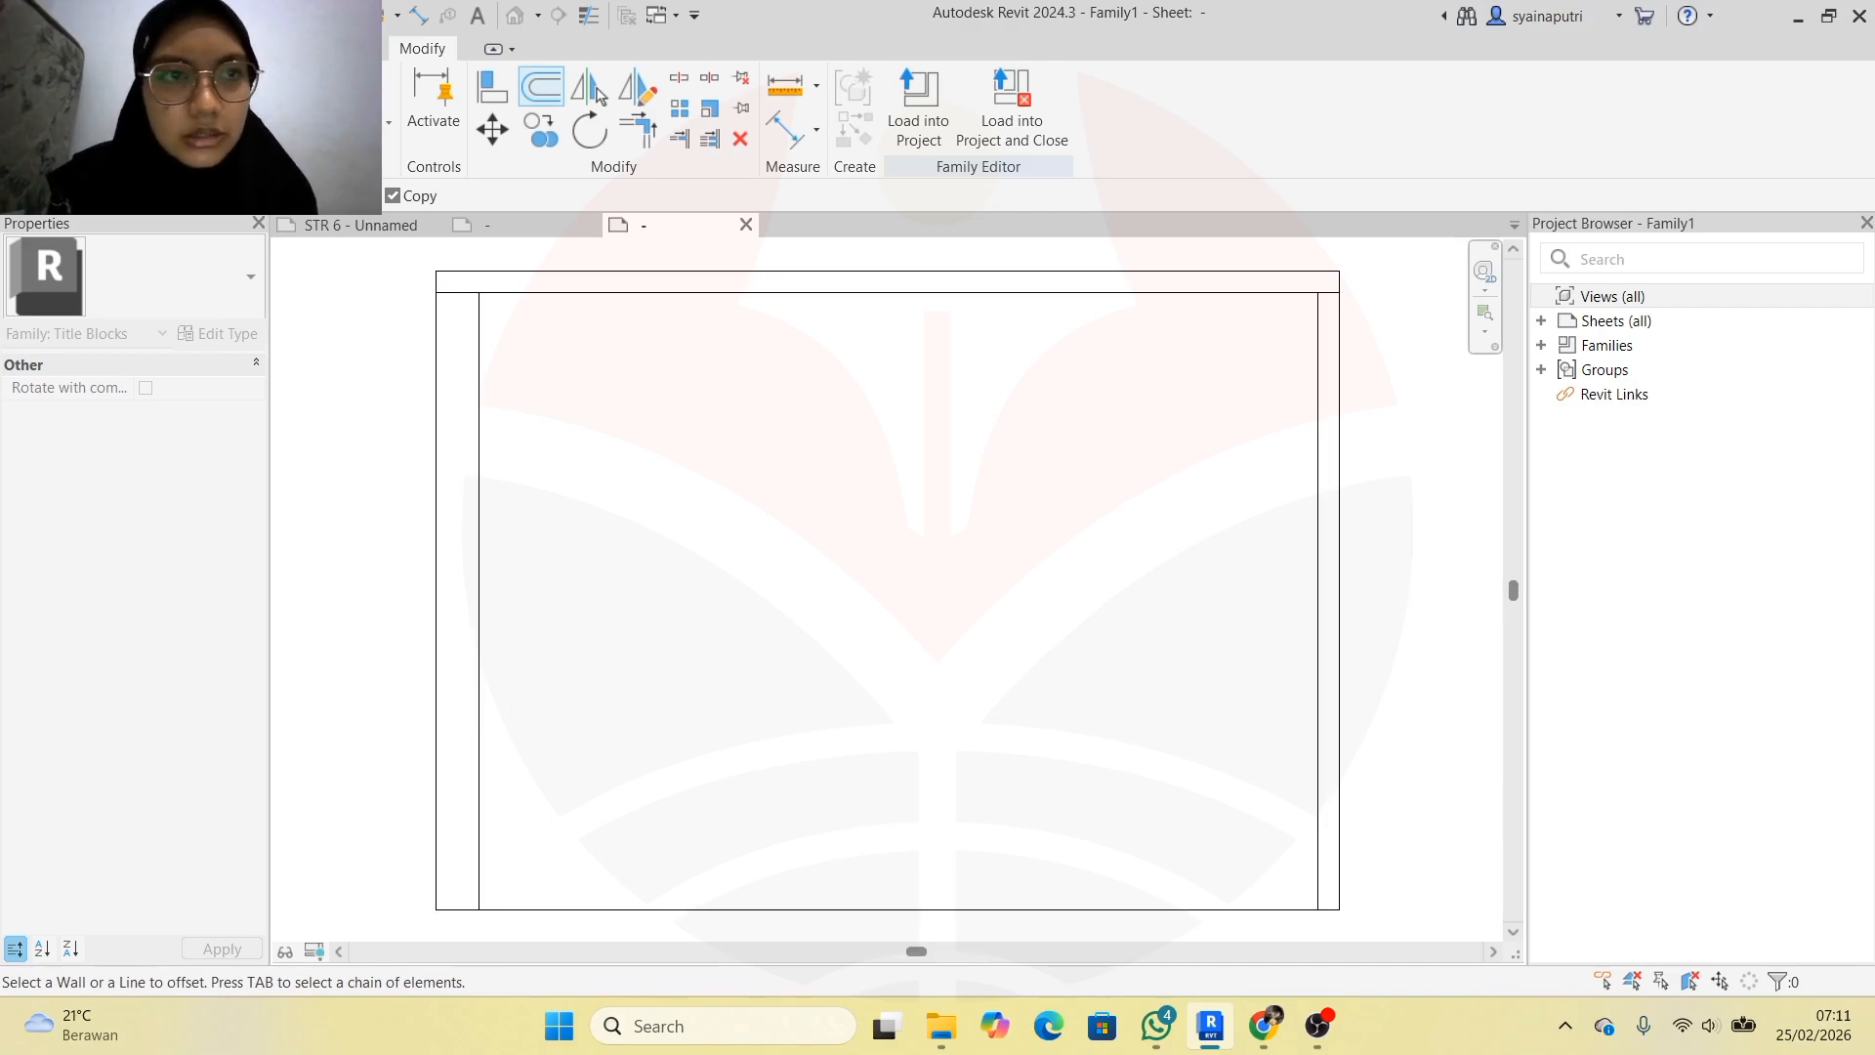
{"action": "left_click", "coordinate": [702, 908]}
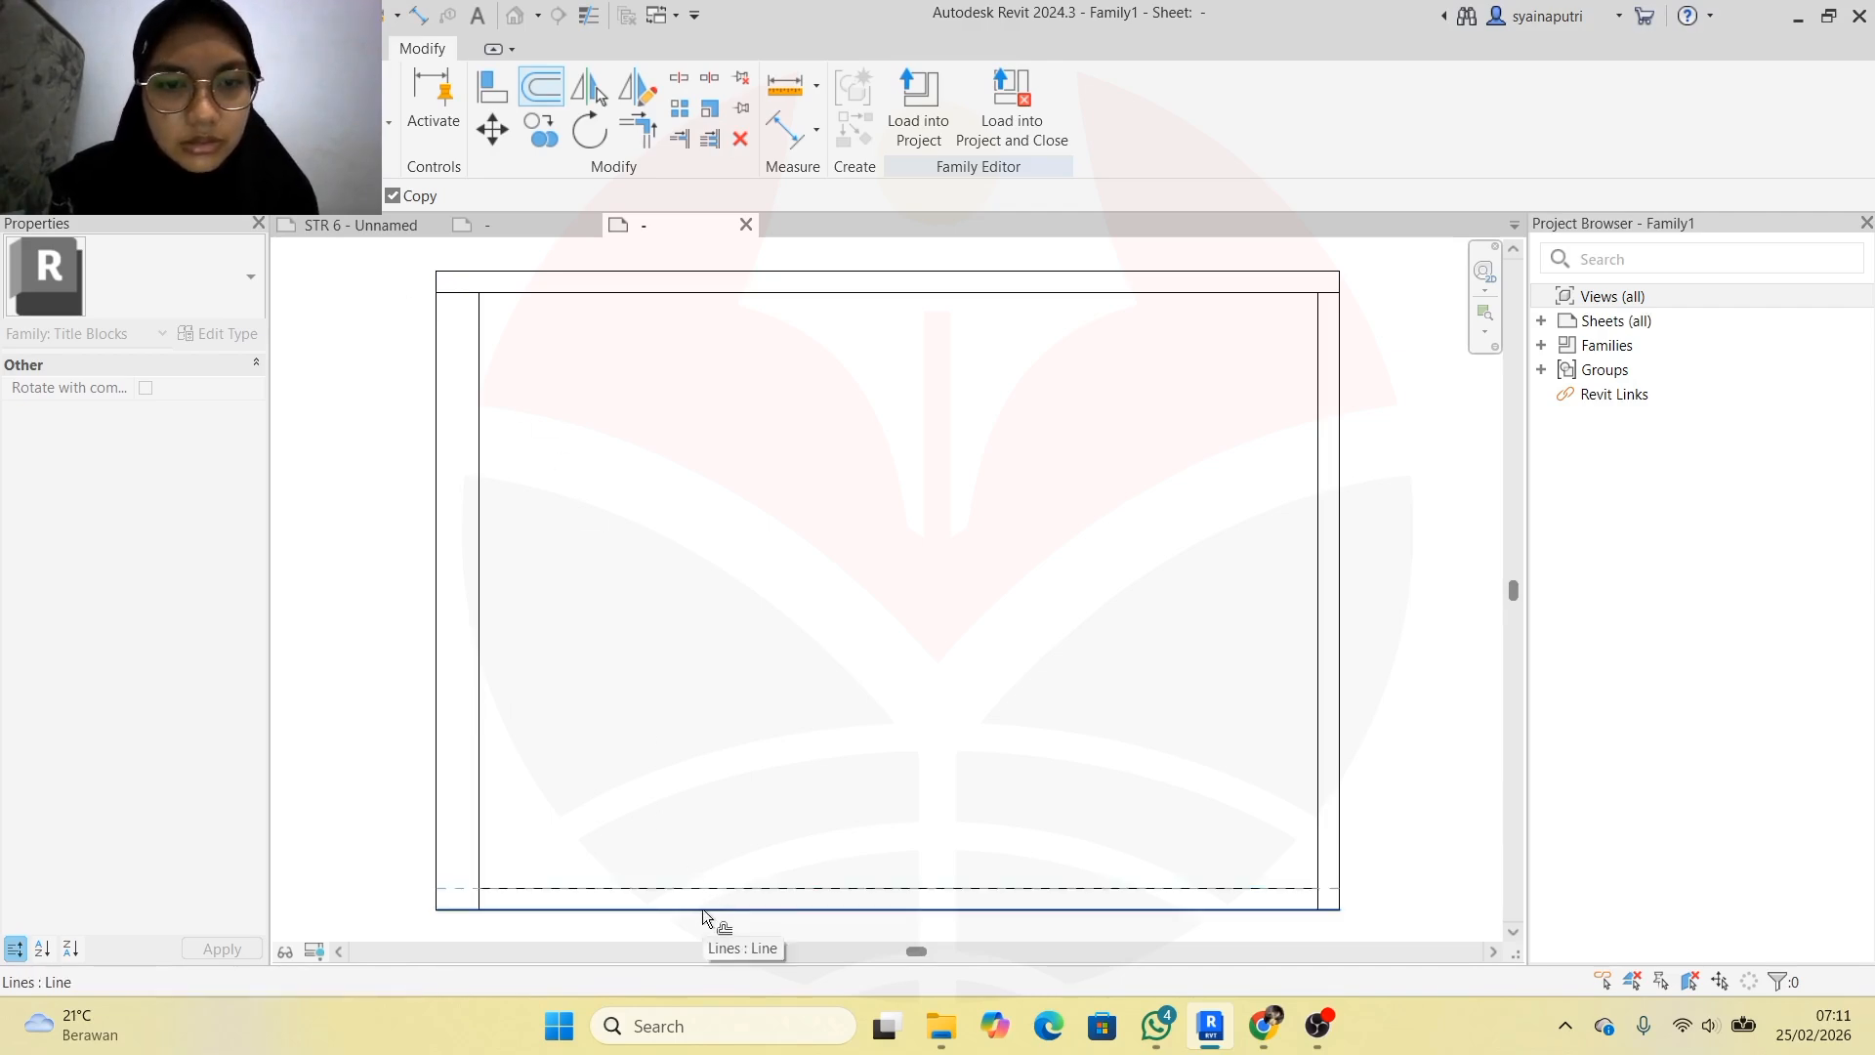
{"action": "key", "text": "Escape"}
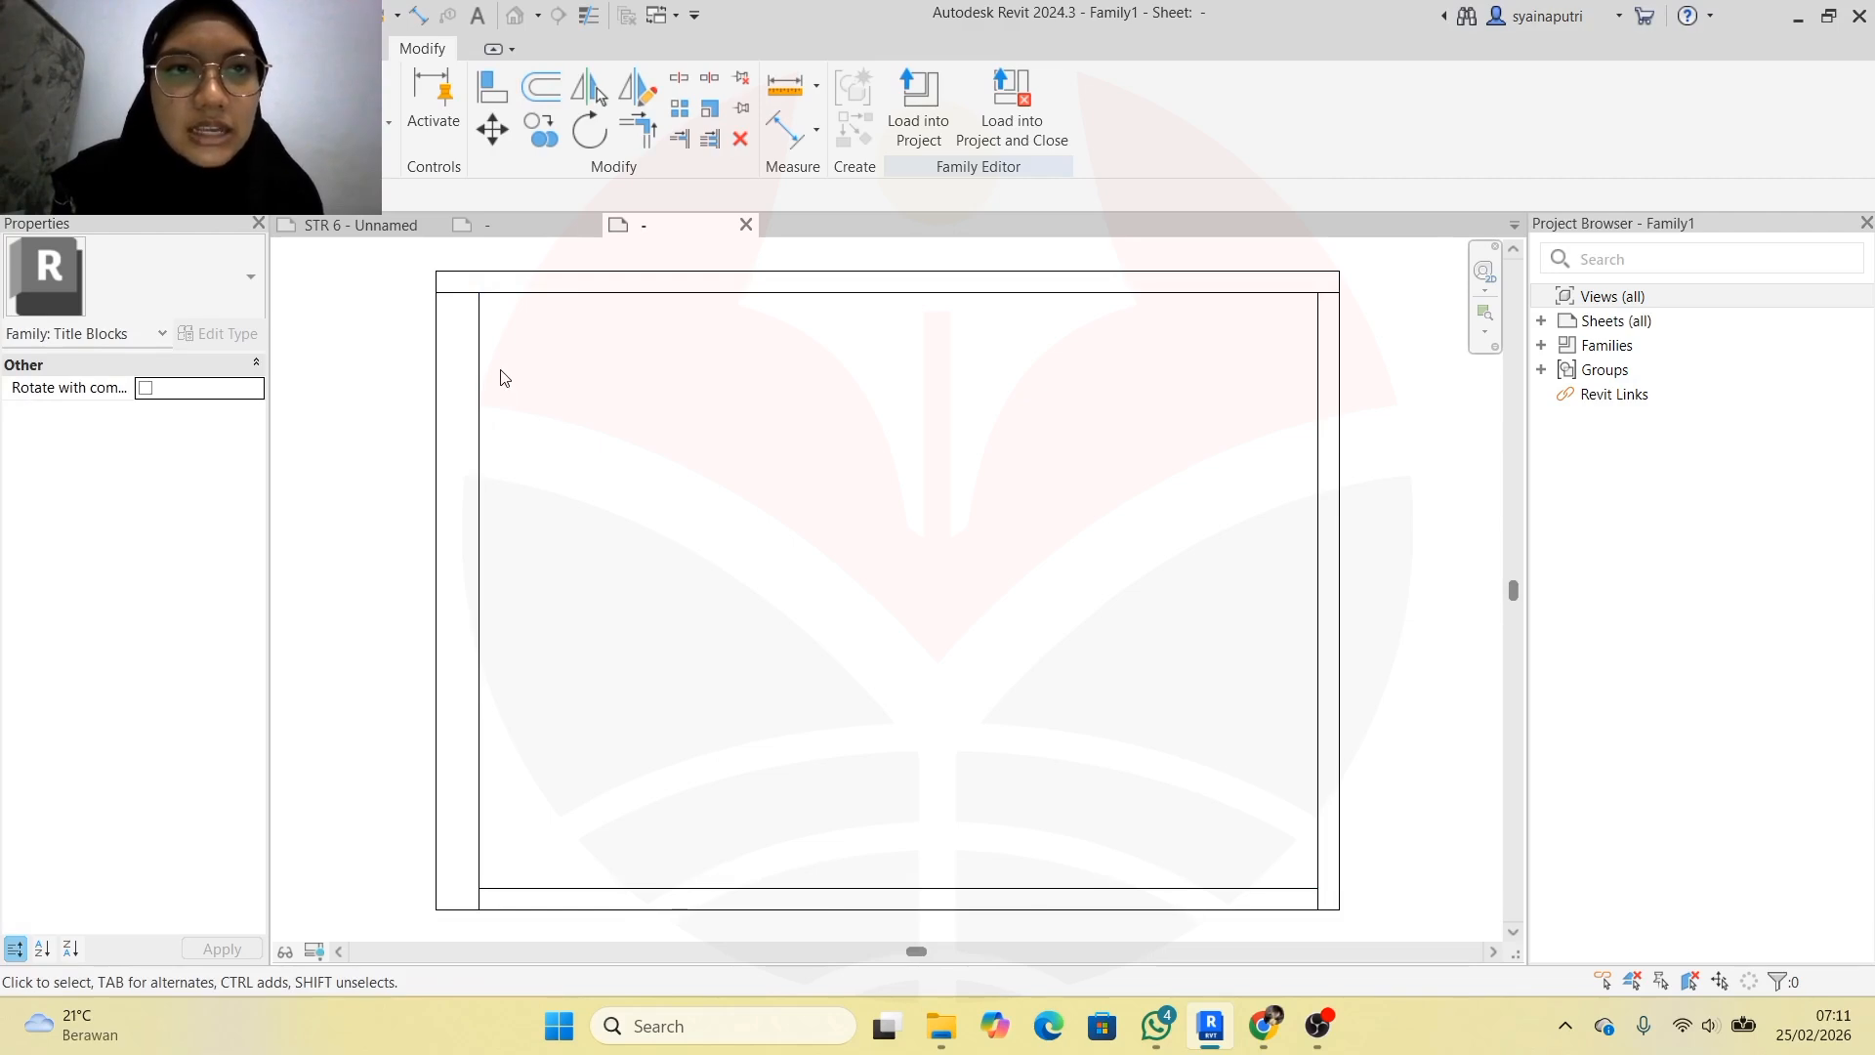
Trim the inner lines at all four corners into a clean closed inner rectangle
{"action": "left_click", "coordinate": [639, 131]}
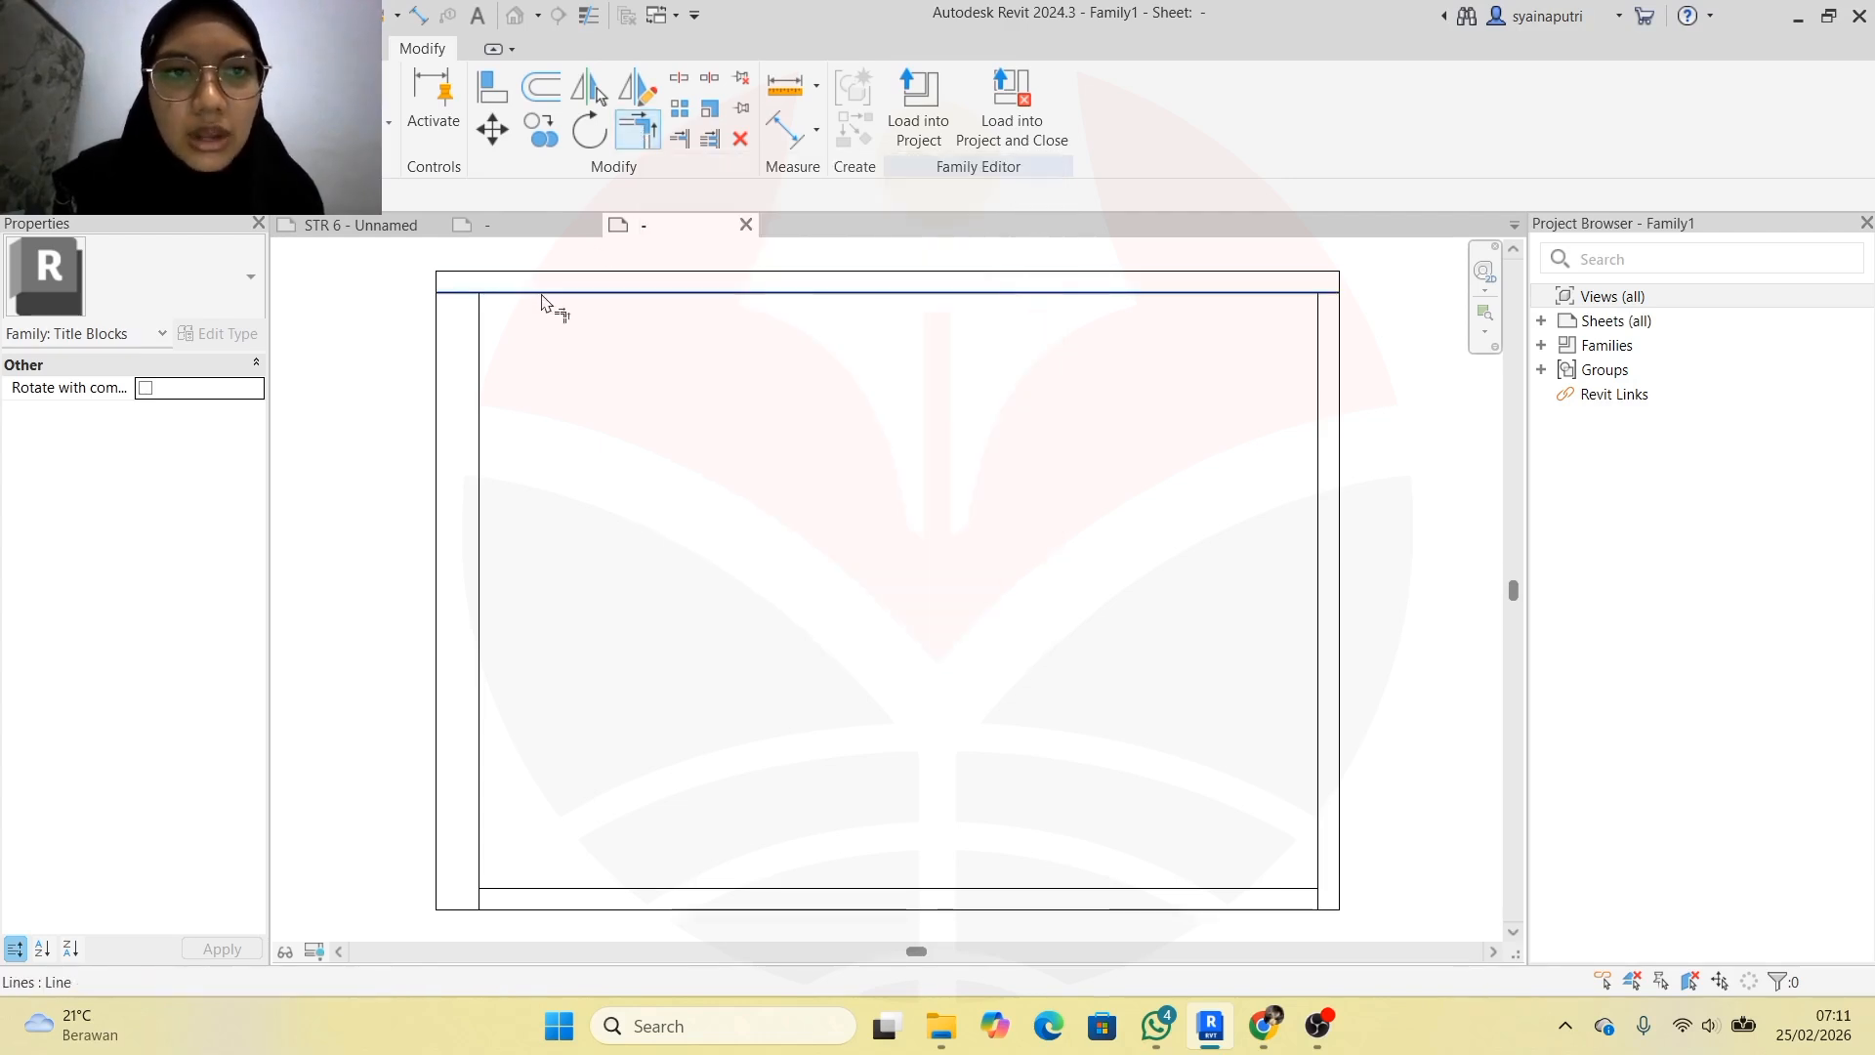
{"action": "left_click", "coordinate": [543, 295]}
{"action": "left_click", "coordinate": [480, 353]}
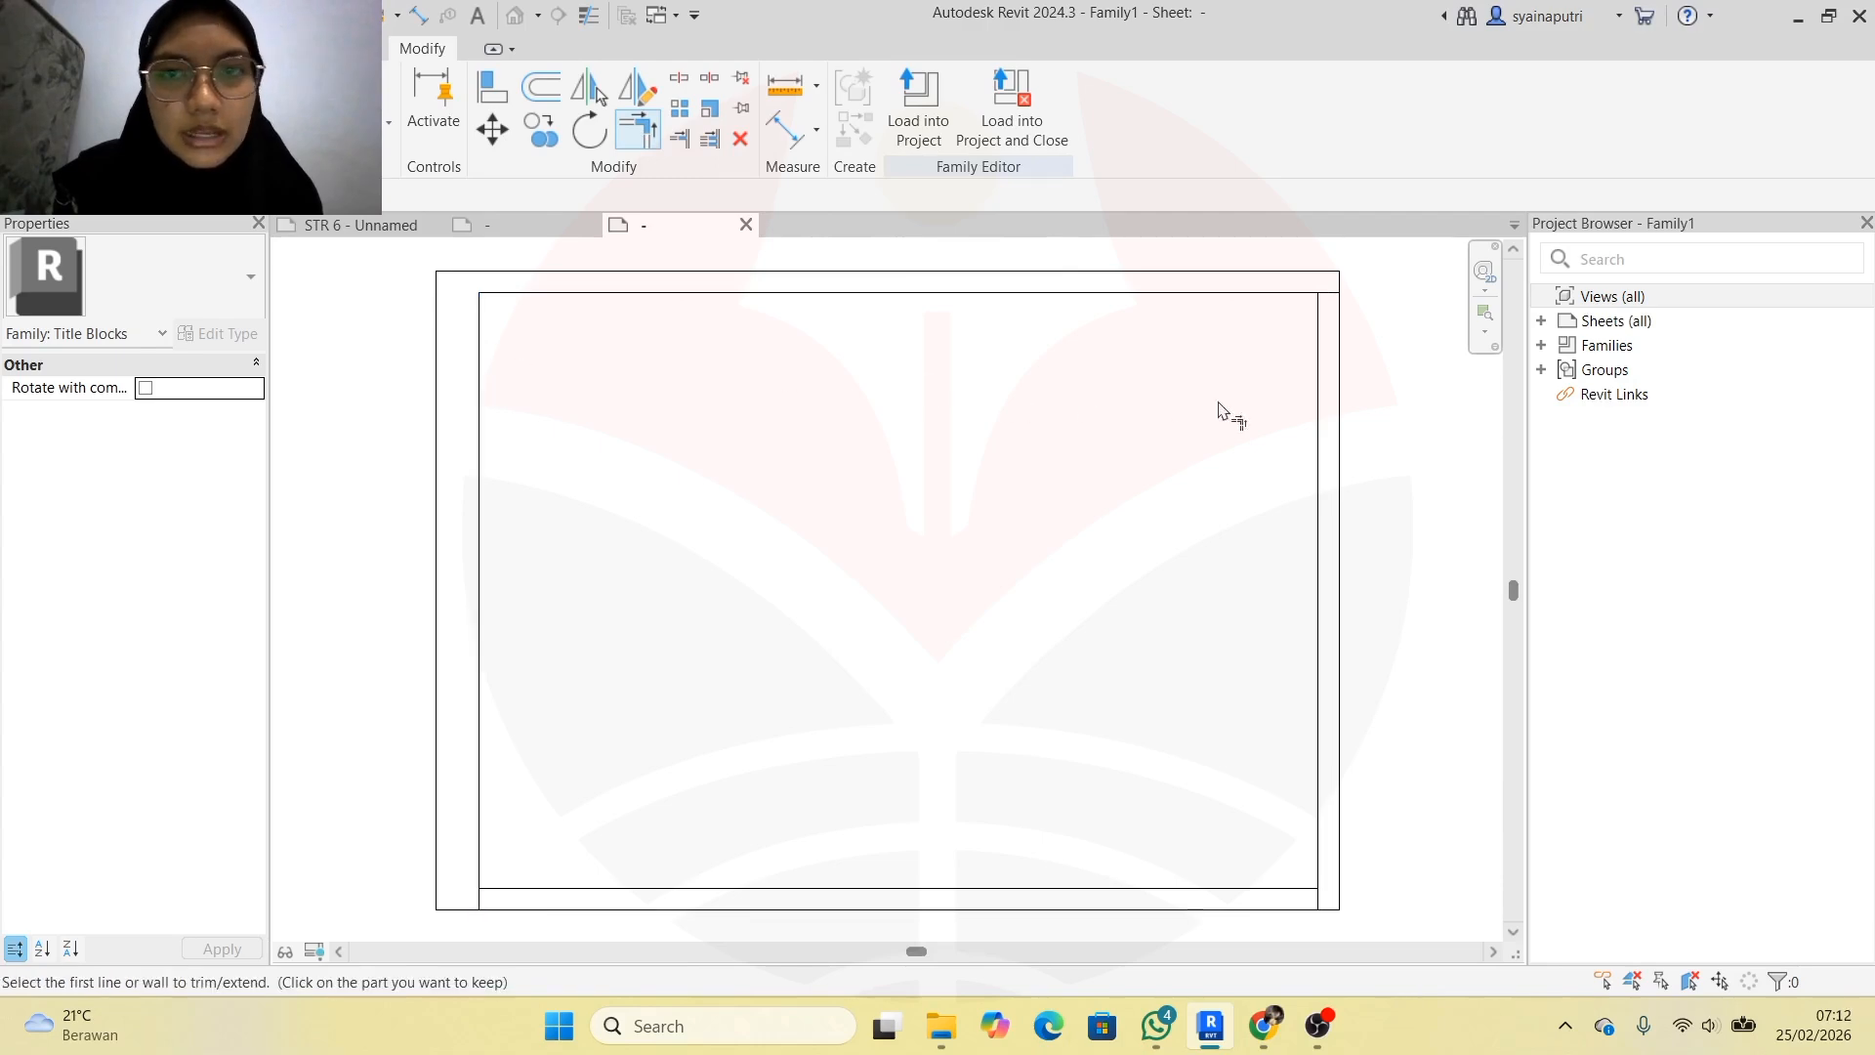
{"action": "left_click", "coordinate": [1271, 293]}
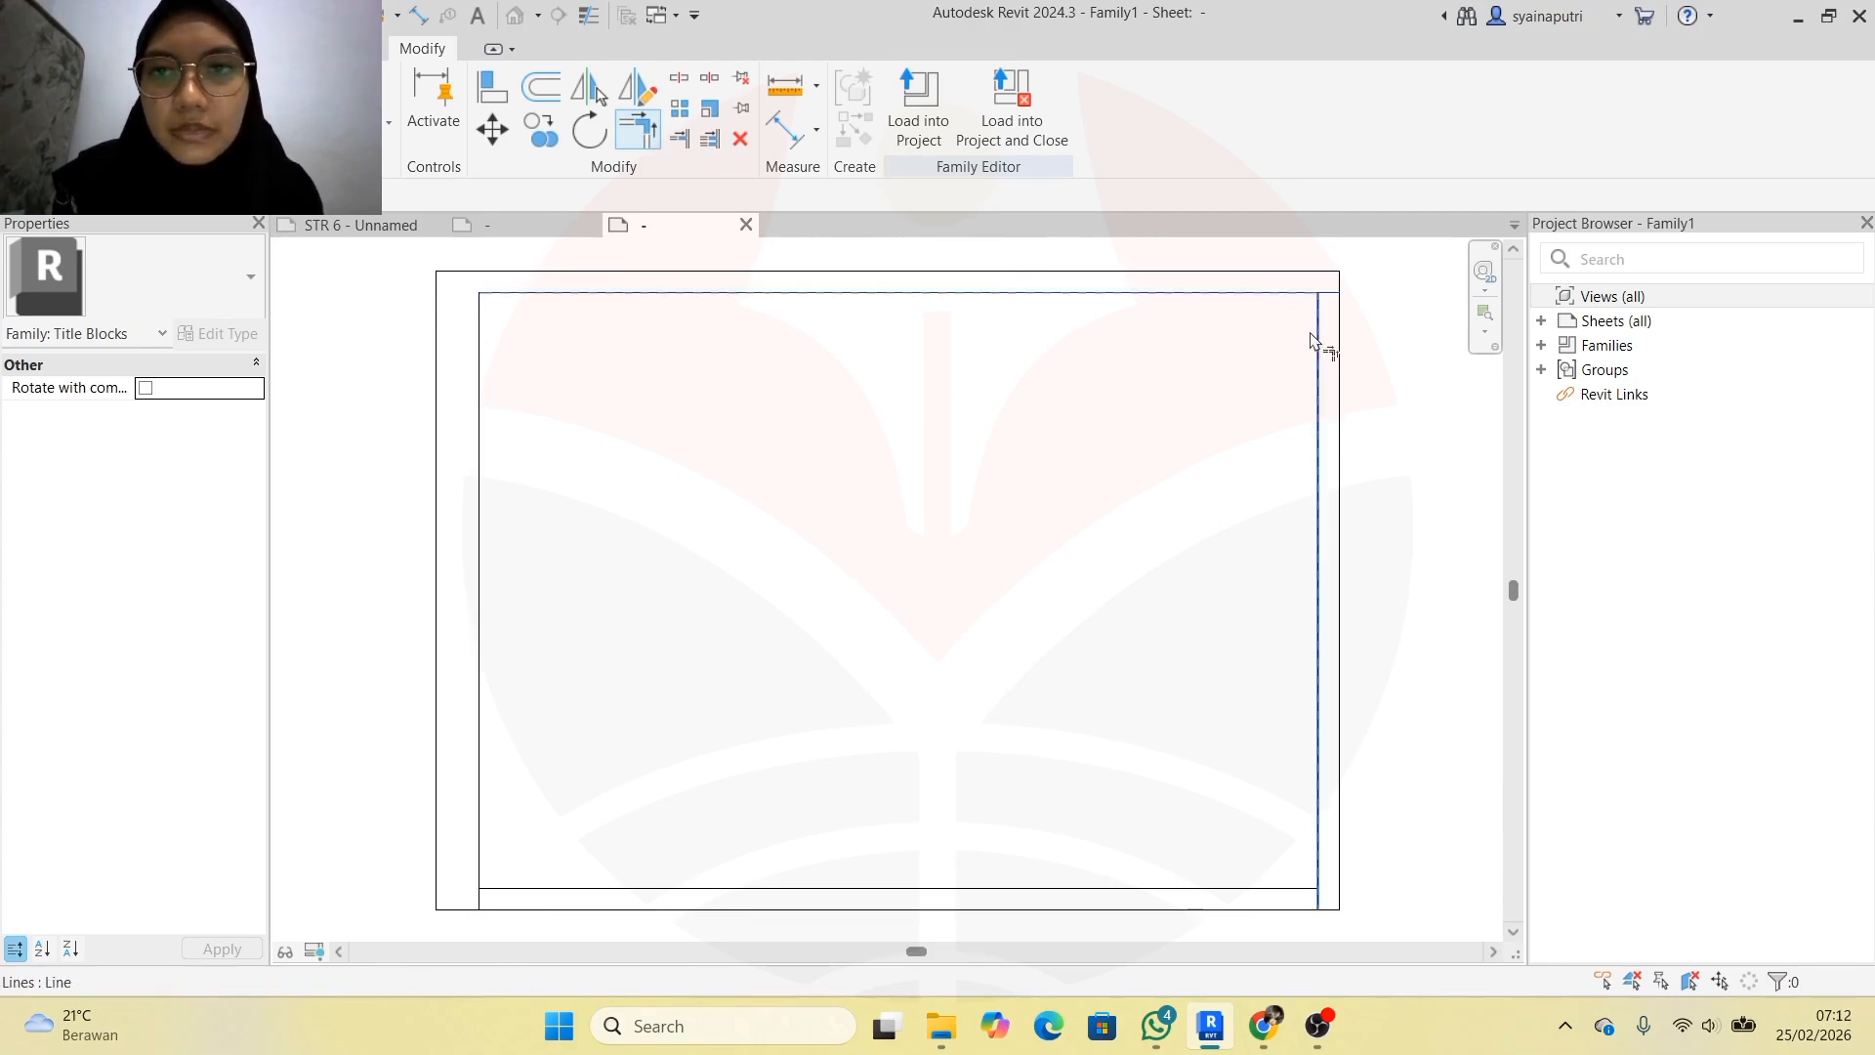
{"action": "left_click", "coordinate": [1315, 338]}
{"action": "left_click", "coordinate": [1324, 880]}
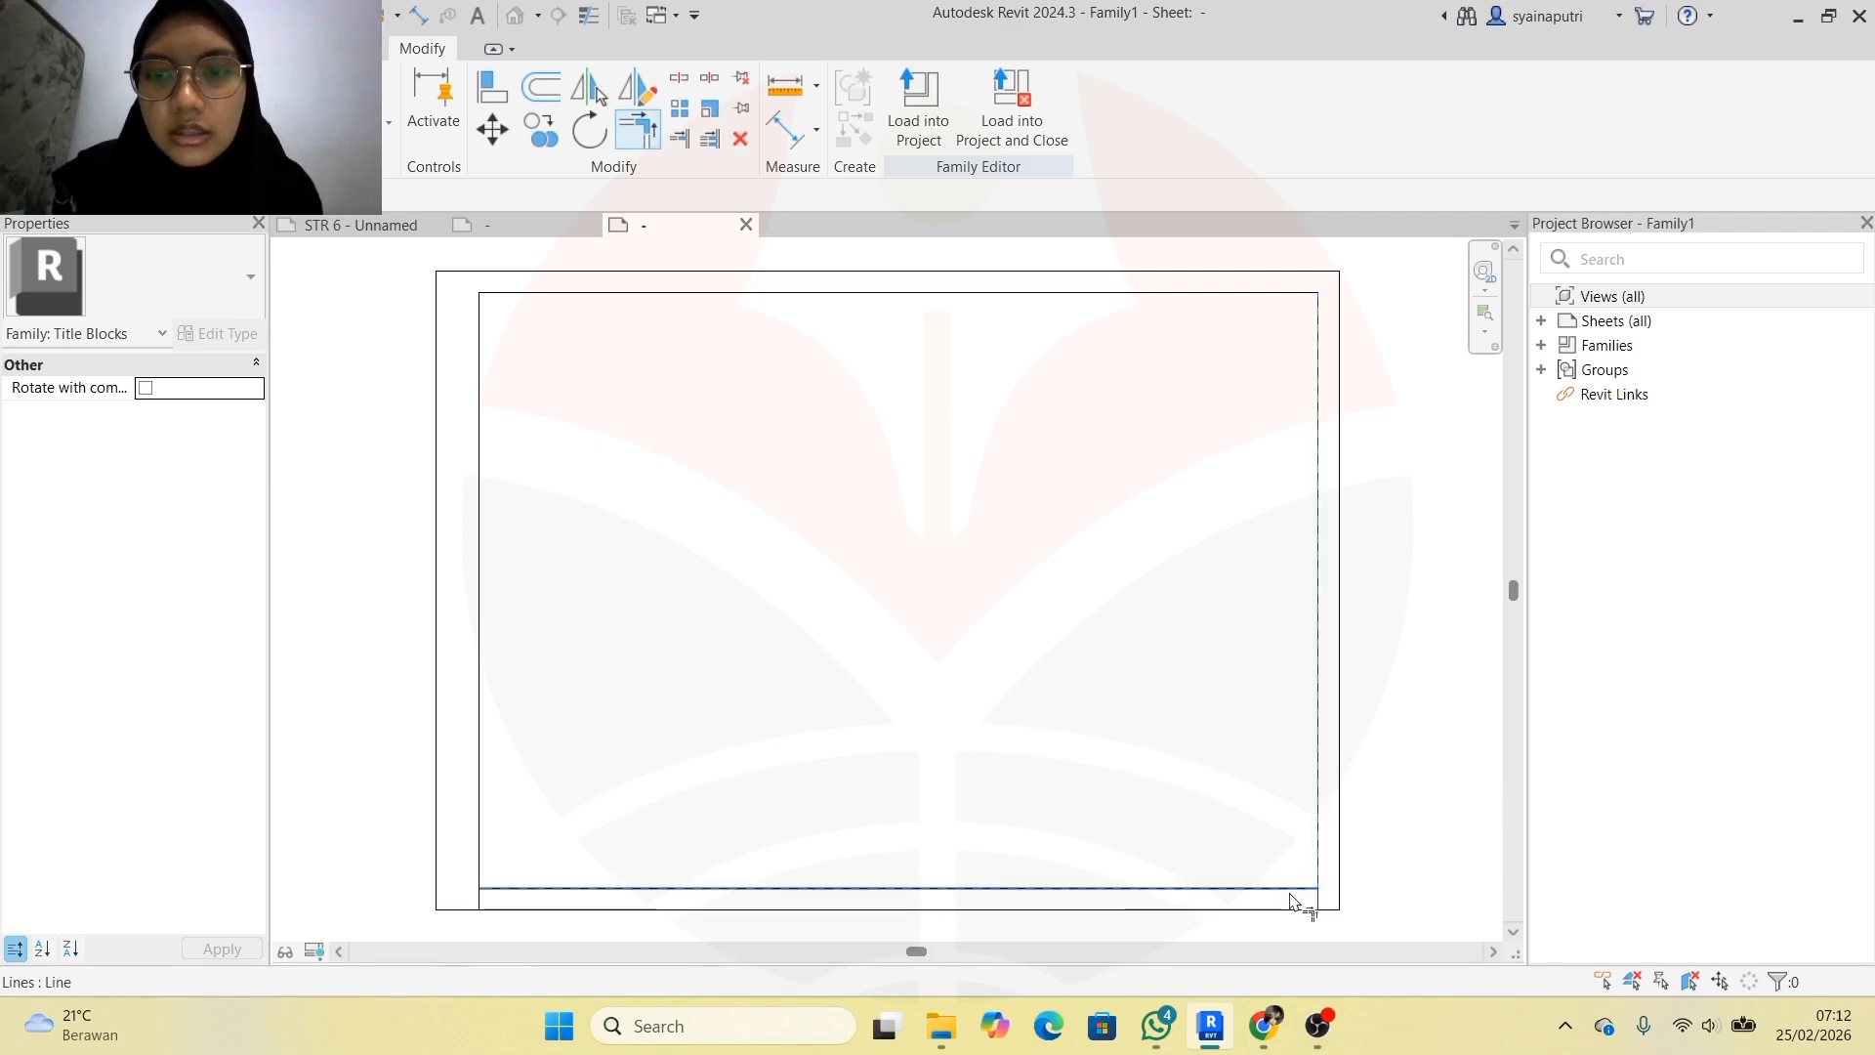
{"action": "left_click", "coordinate": [1122, 889]}
{"action": "left_click", "coordinate": [481, 816]}
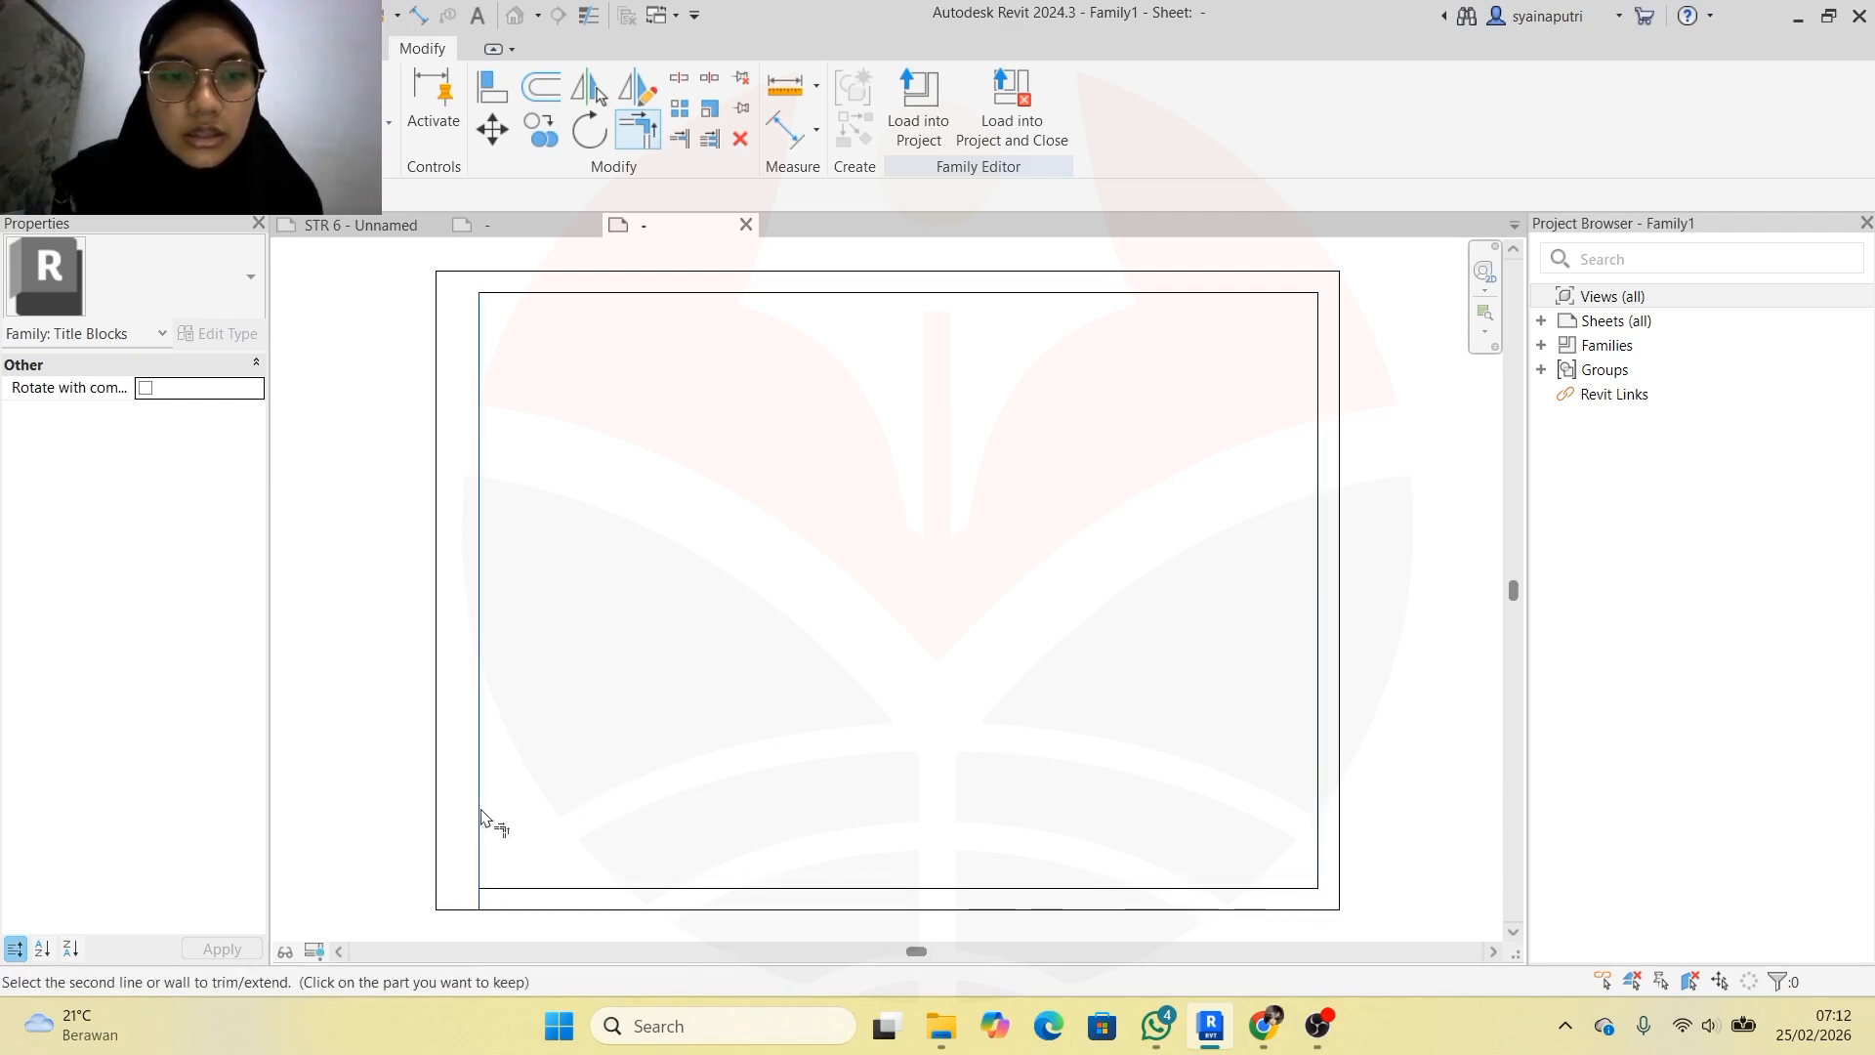
{"action": "left_click", "coordinate": [514, 887]}
{"action": "key", "text": "Escape"}
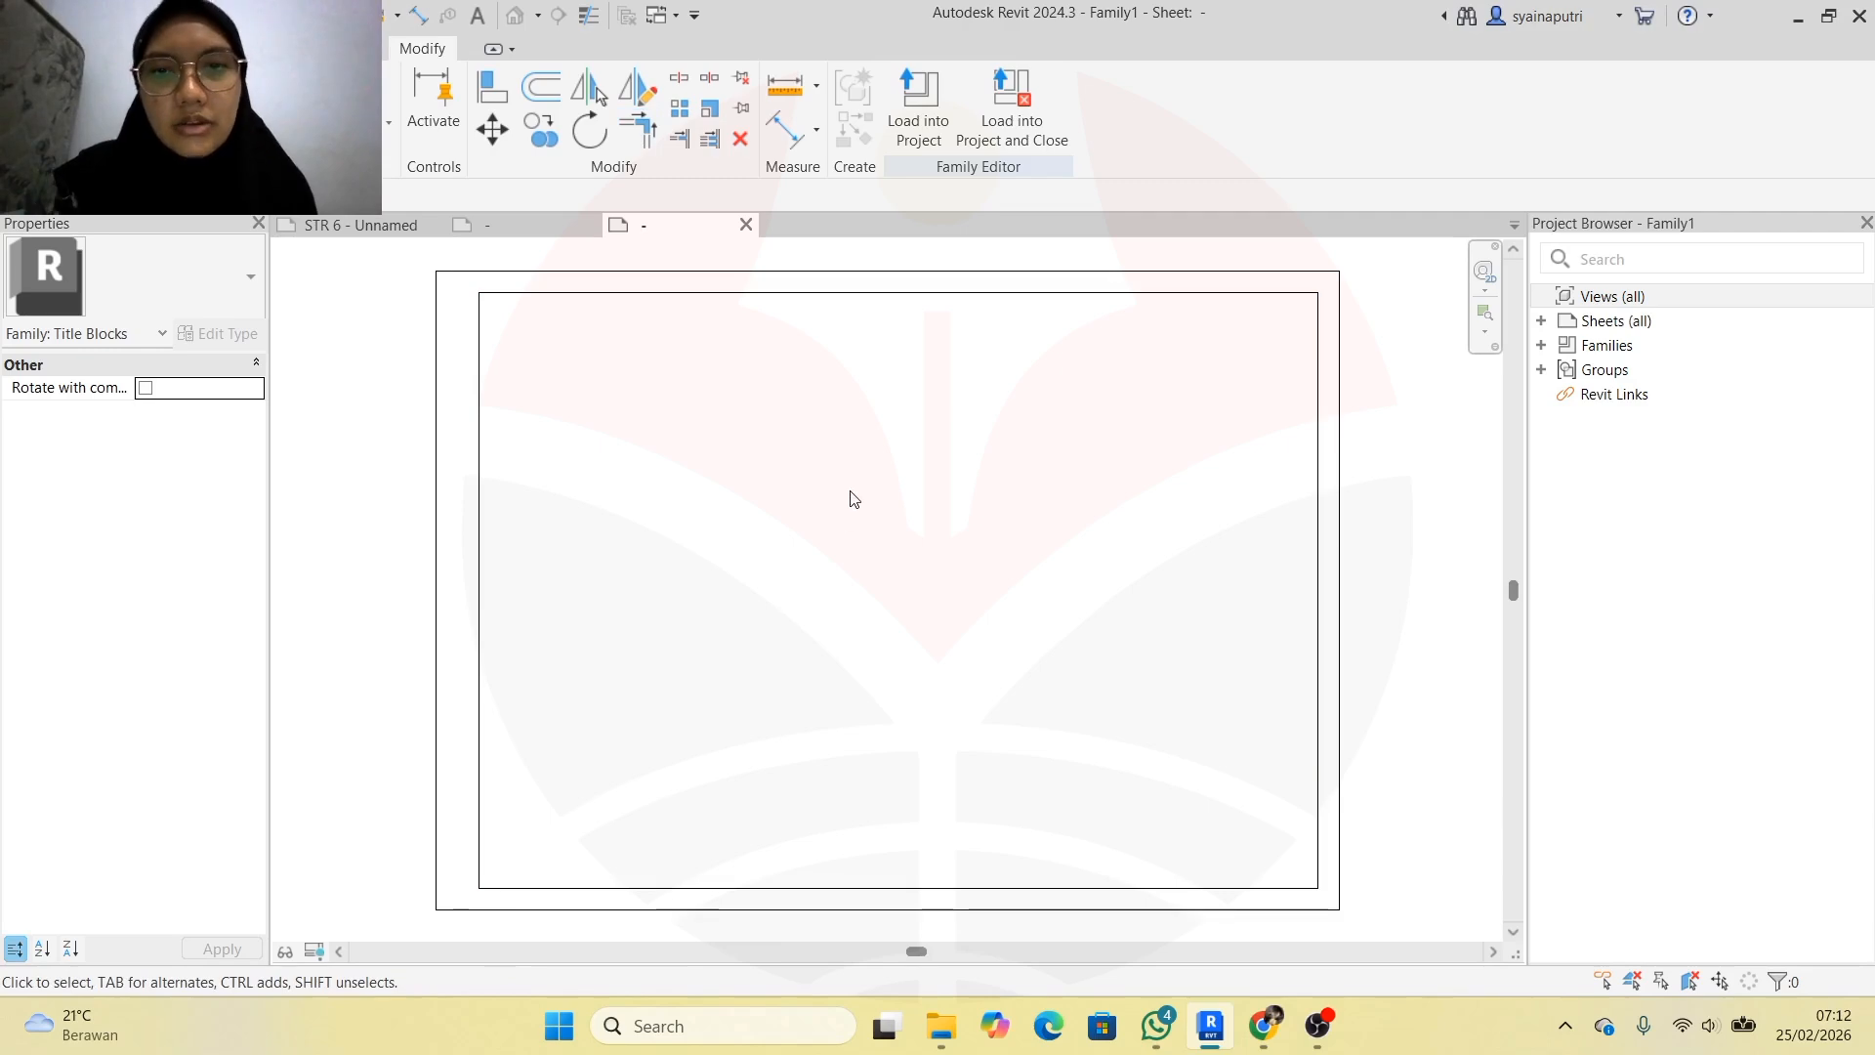
{"action": "scroll", "coordinate": [849, 493], "scroll_direction": "down", "scroll_amount": 1}
{"action": "scroll", "coordinate": [847, 504], "scroll_direction": "up", "scroll_amount": 1}
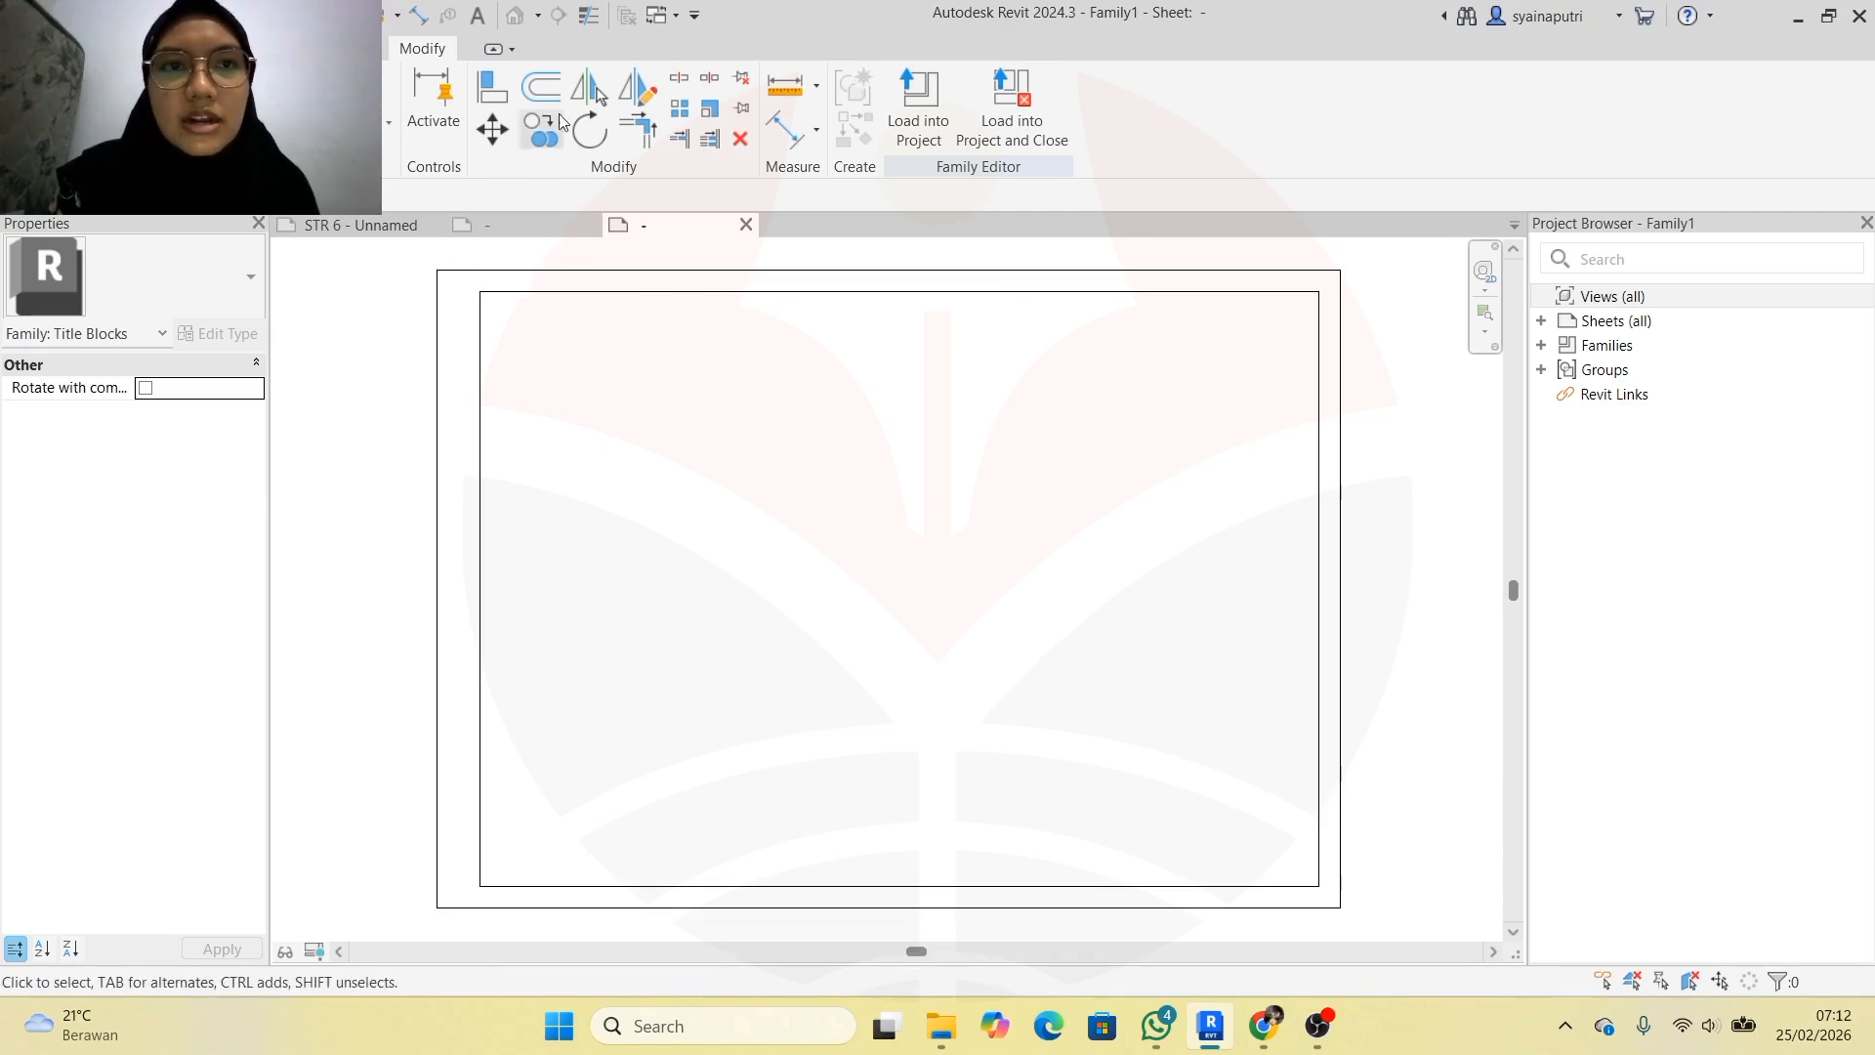
Offset the right inner edge inward as a panel divider and the top edges downward
{"action": "left_click", "coordinate": [527, 90]}
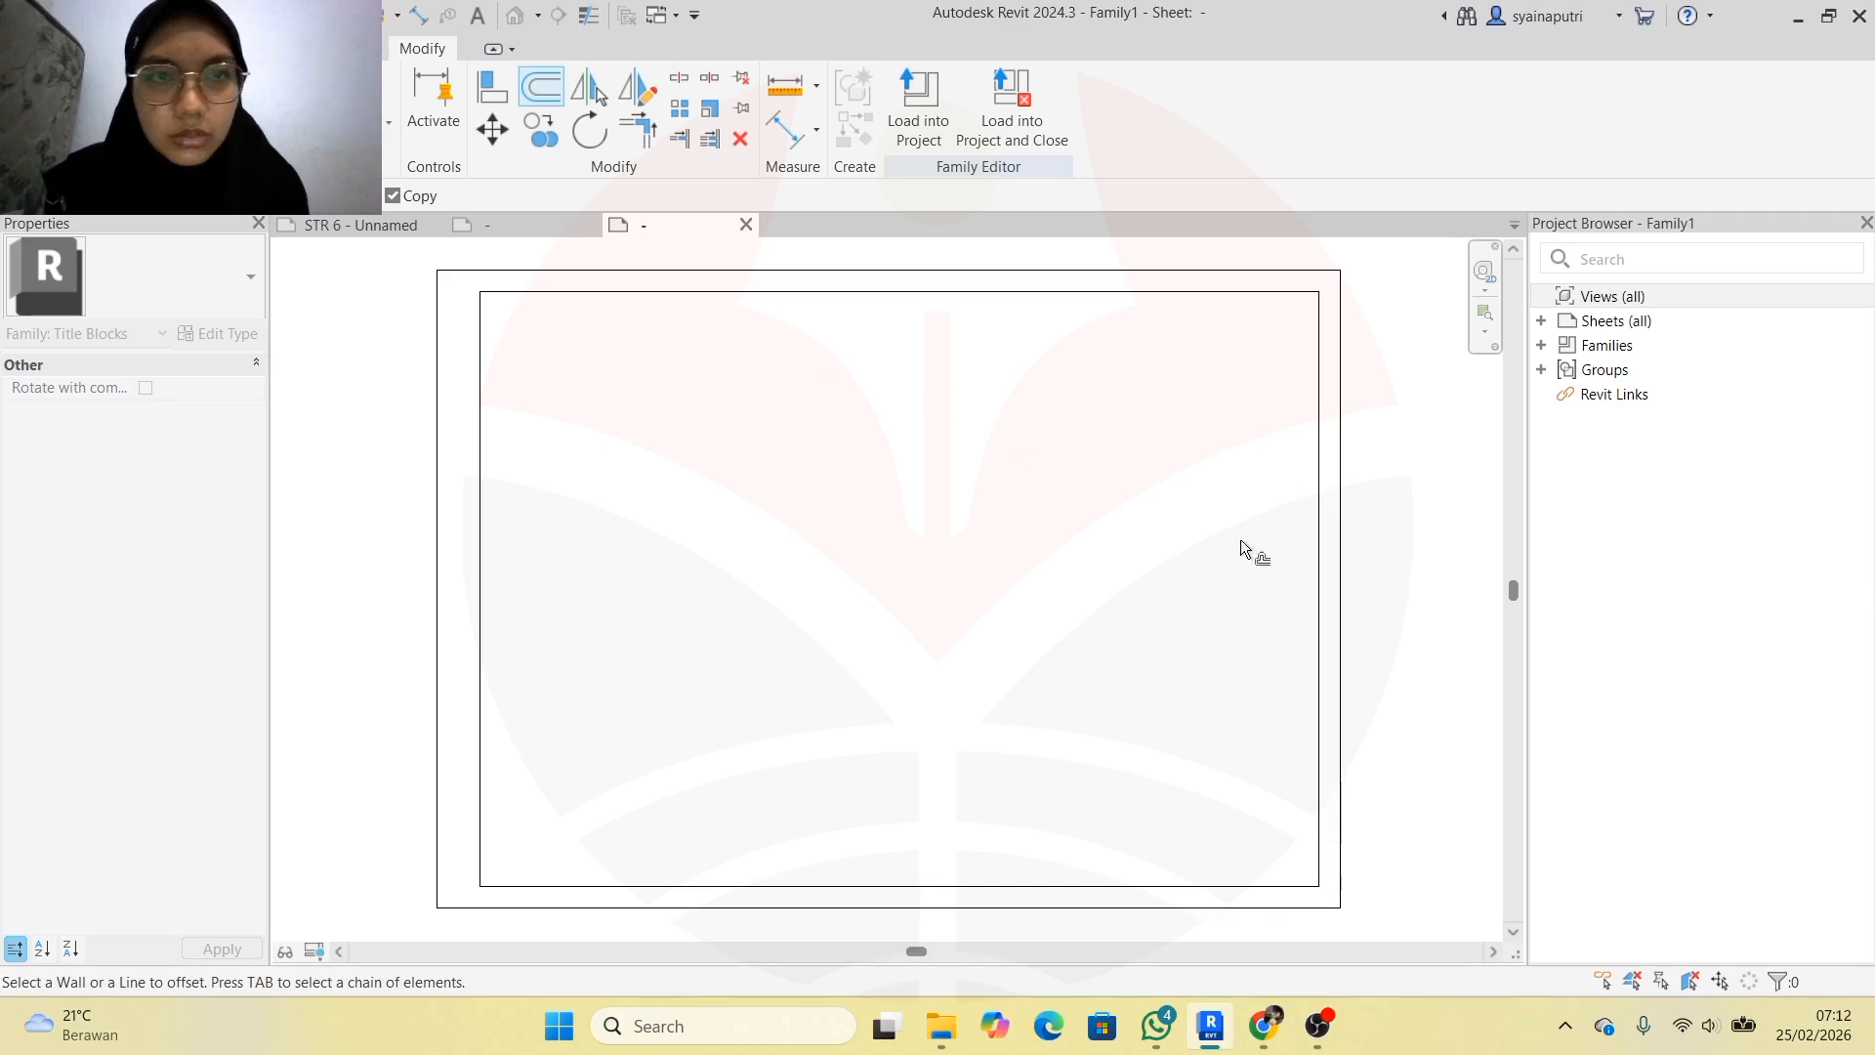
{"action": "left_click", "coordinate": [1309, 512]}
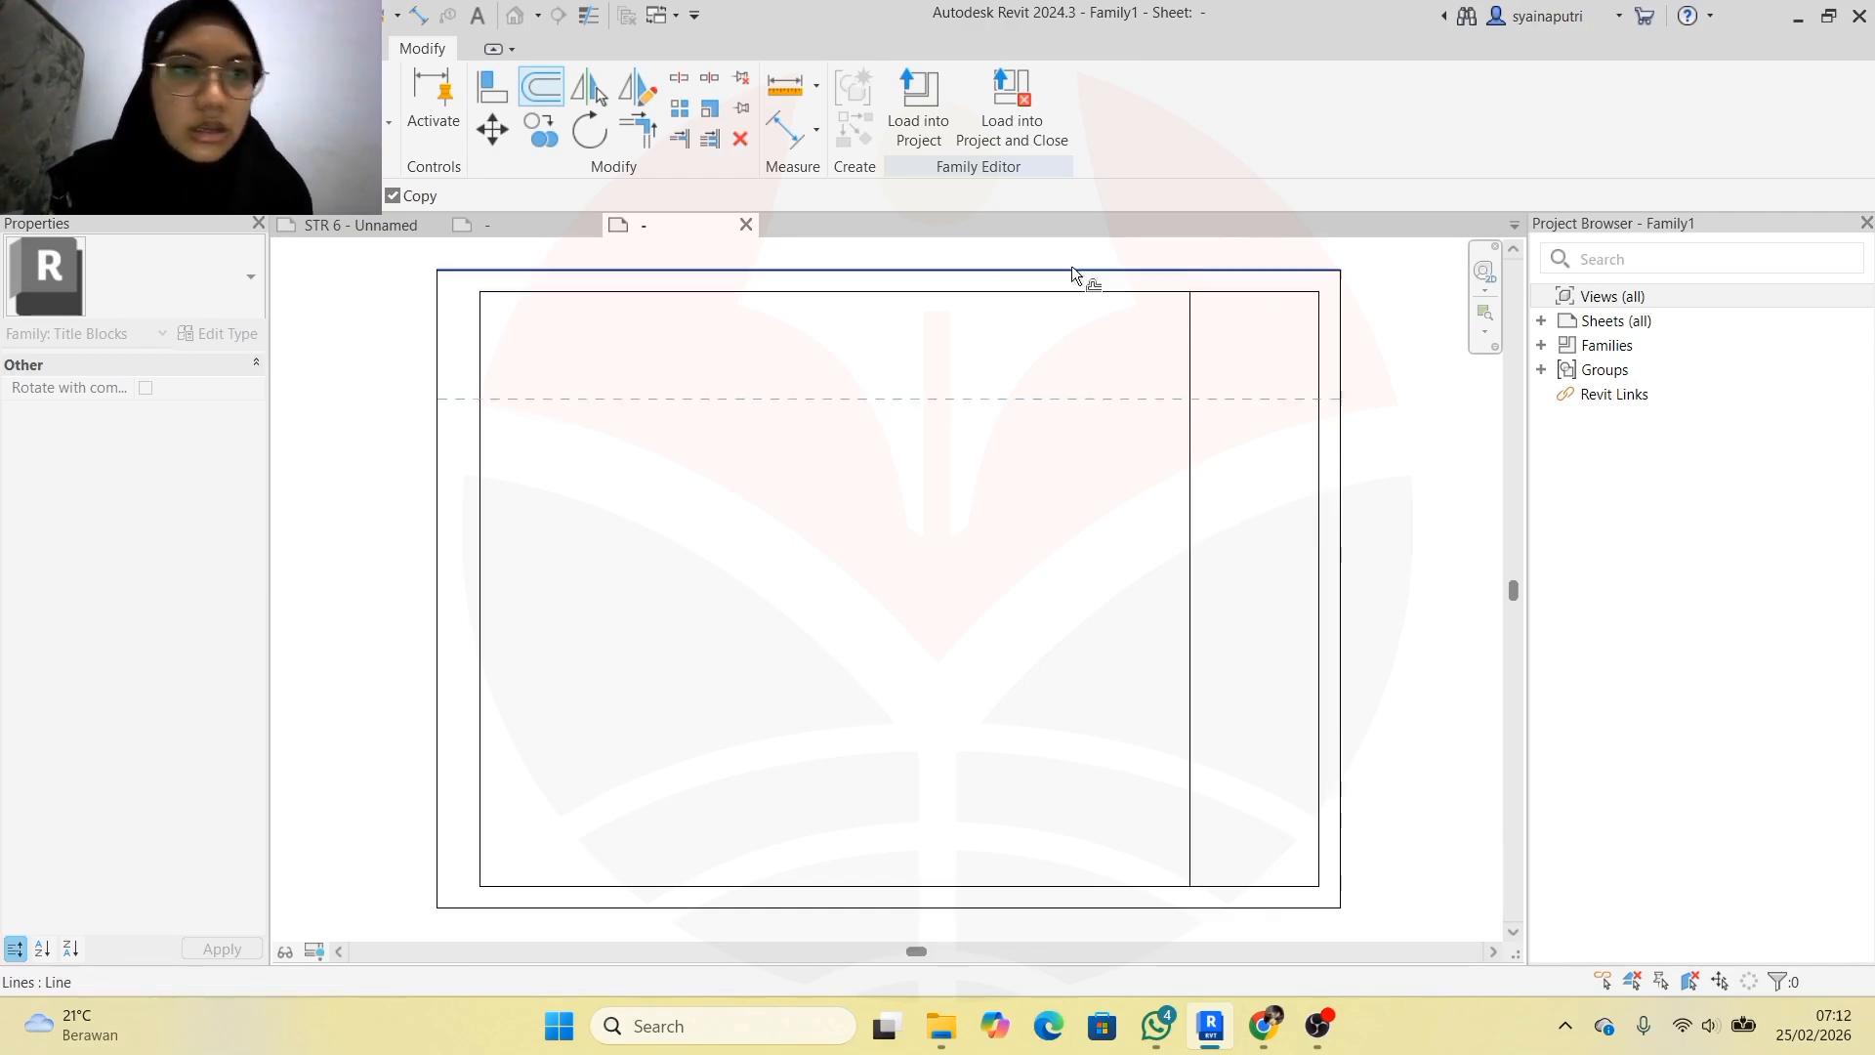
{"action": "left_click", "coordinate": [1158, 291]}
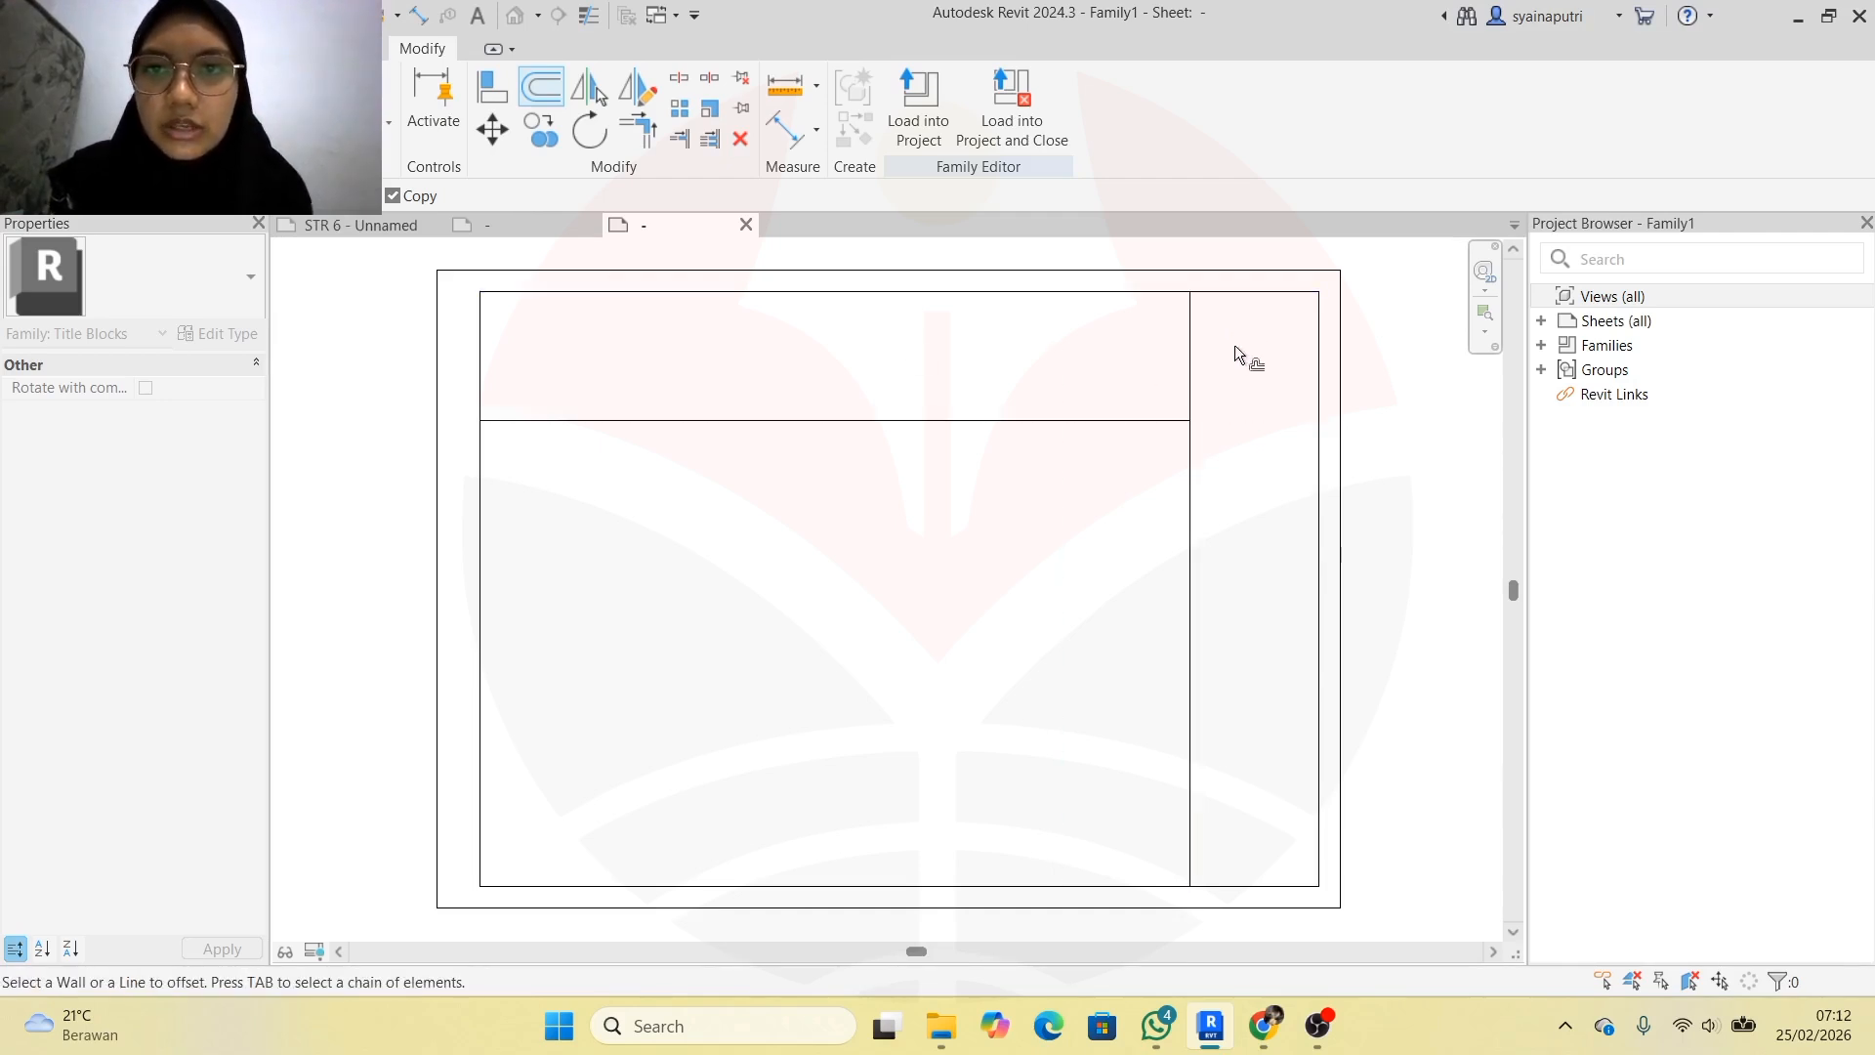
{"action": "left_click", "coordinate": [1243, 290]}
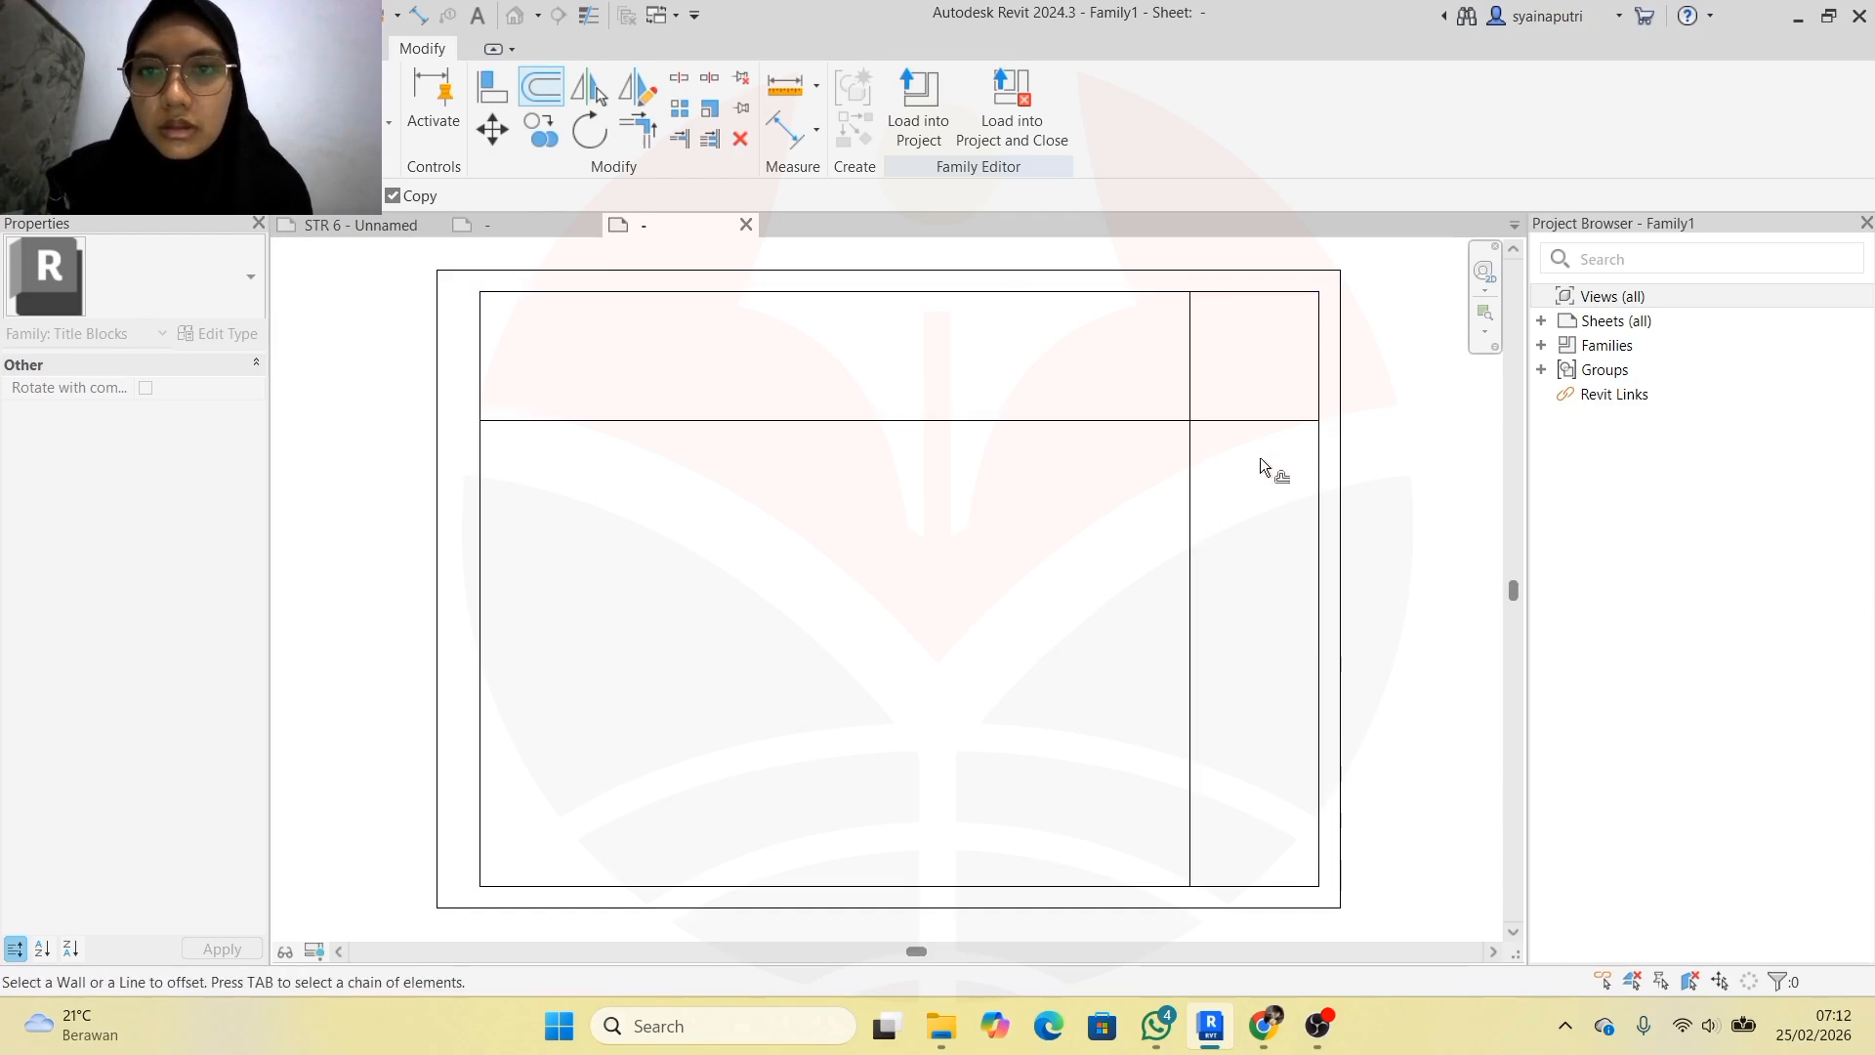
{"action": "key", "text": "Escape"}
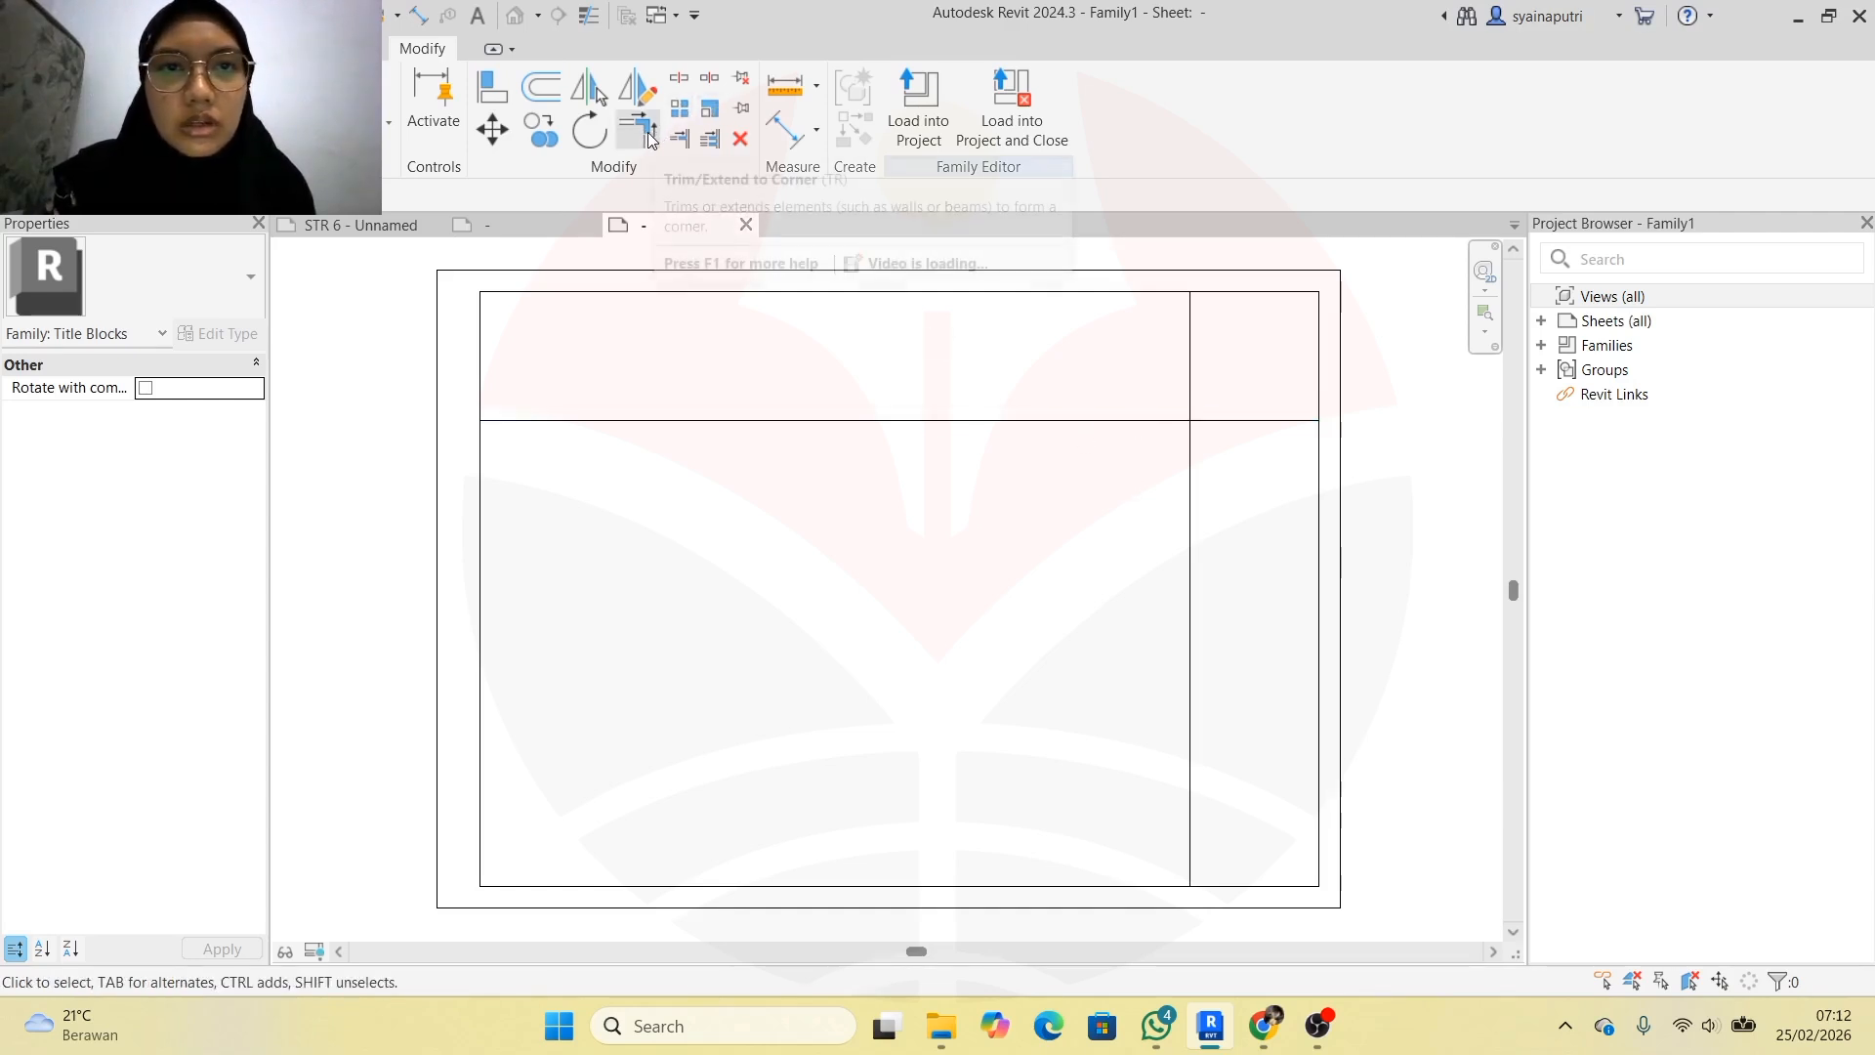
Compare with the reference title block on sheet STR 6, then return to the family
{"action": "left_click", "coordinate": [689, 149]}
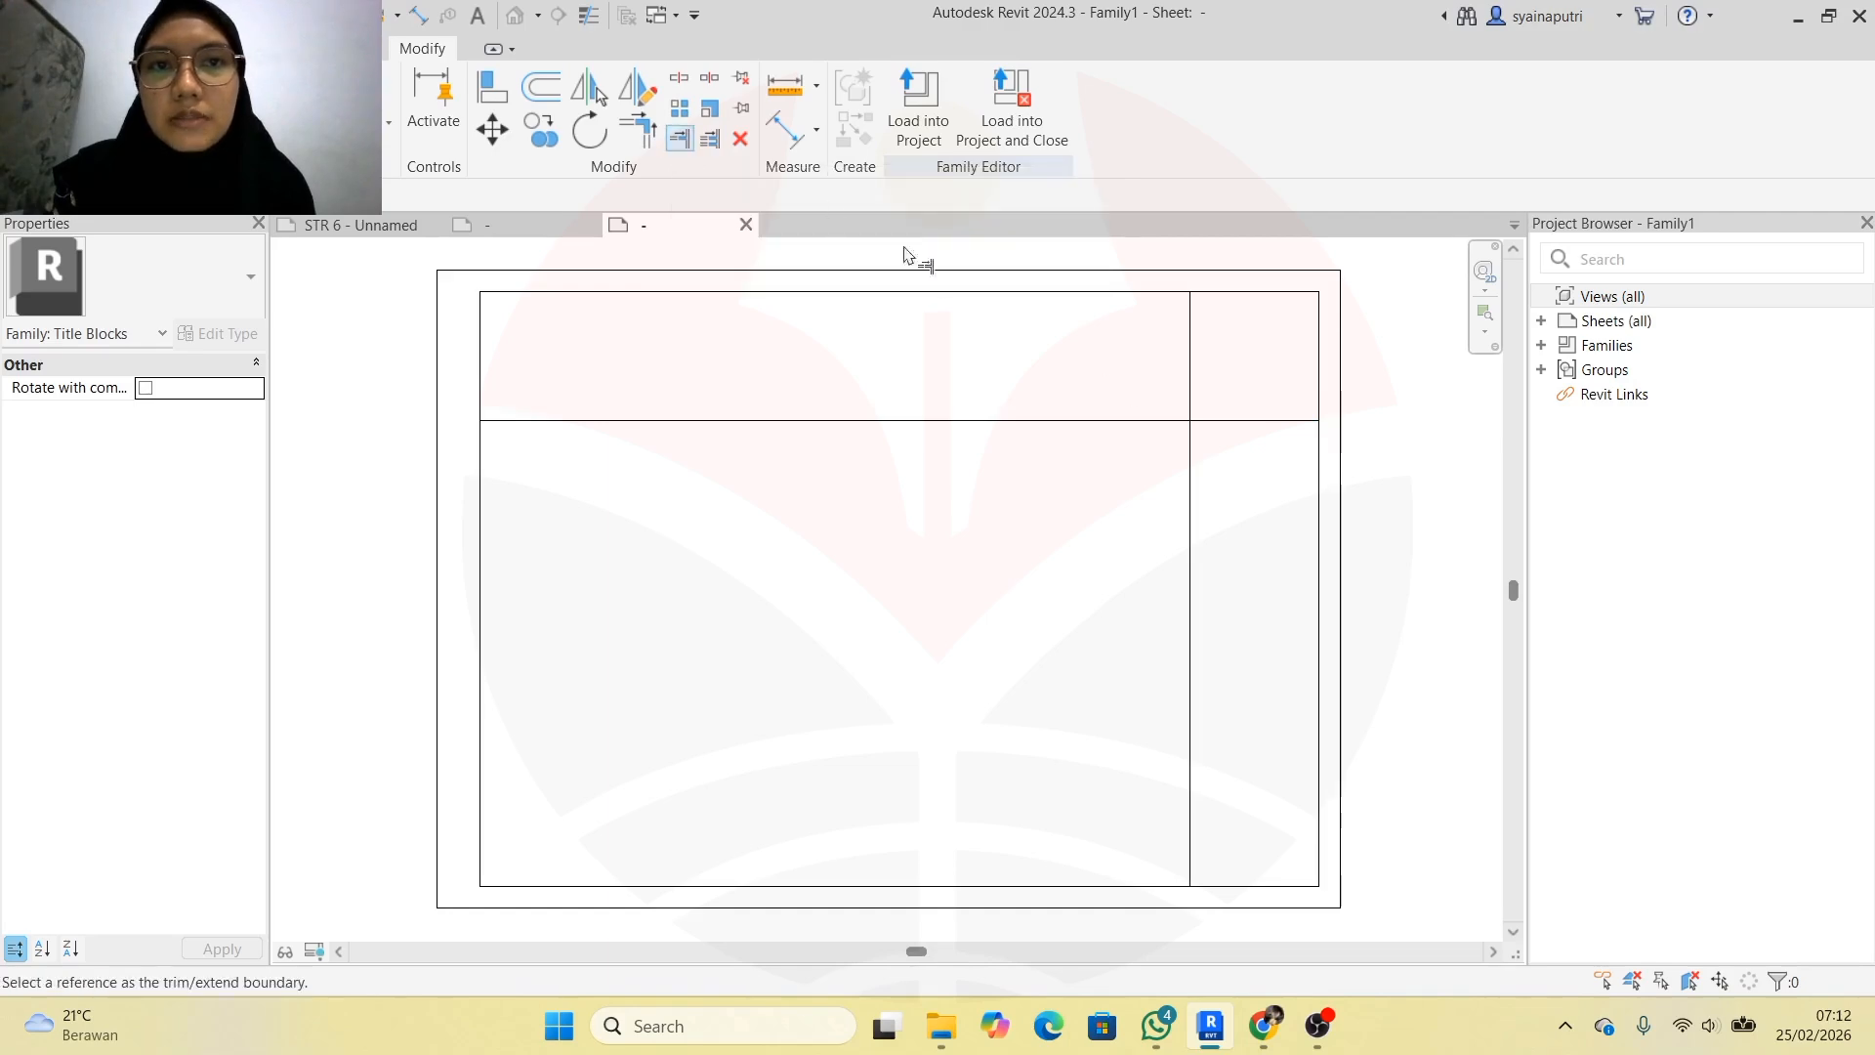
{"action": "scroll", "coordinate": [1171, 422], "scroll_direction": "up", "scroll_amount": 3}
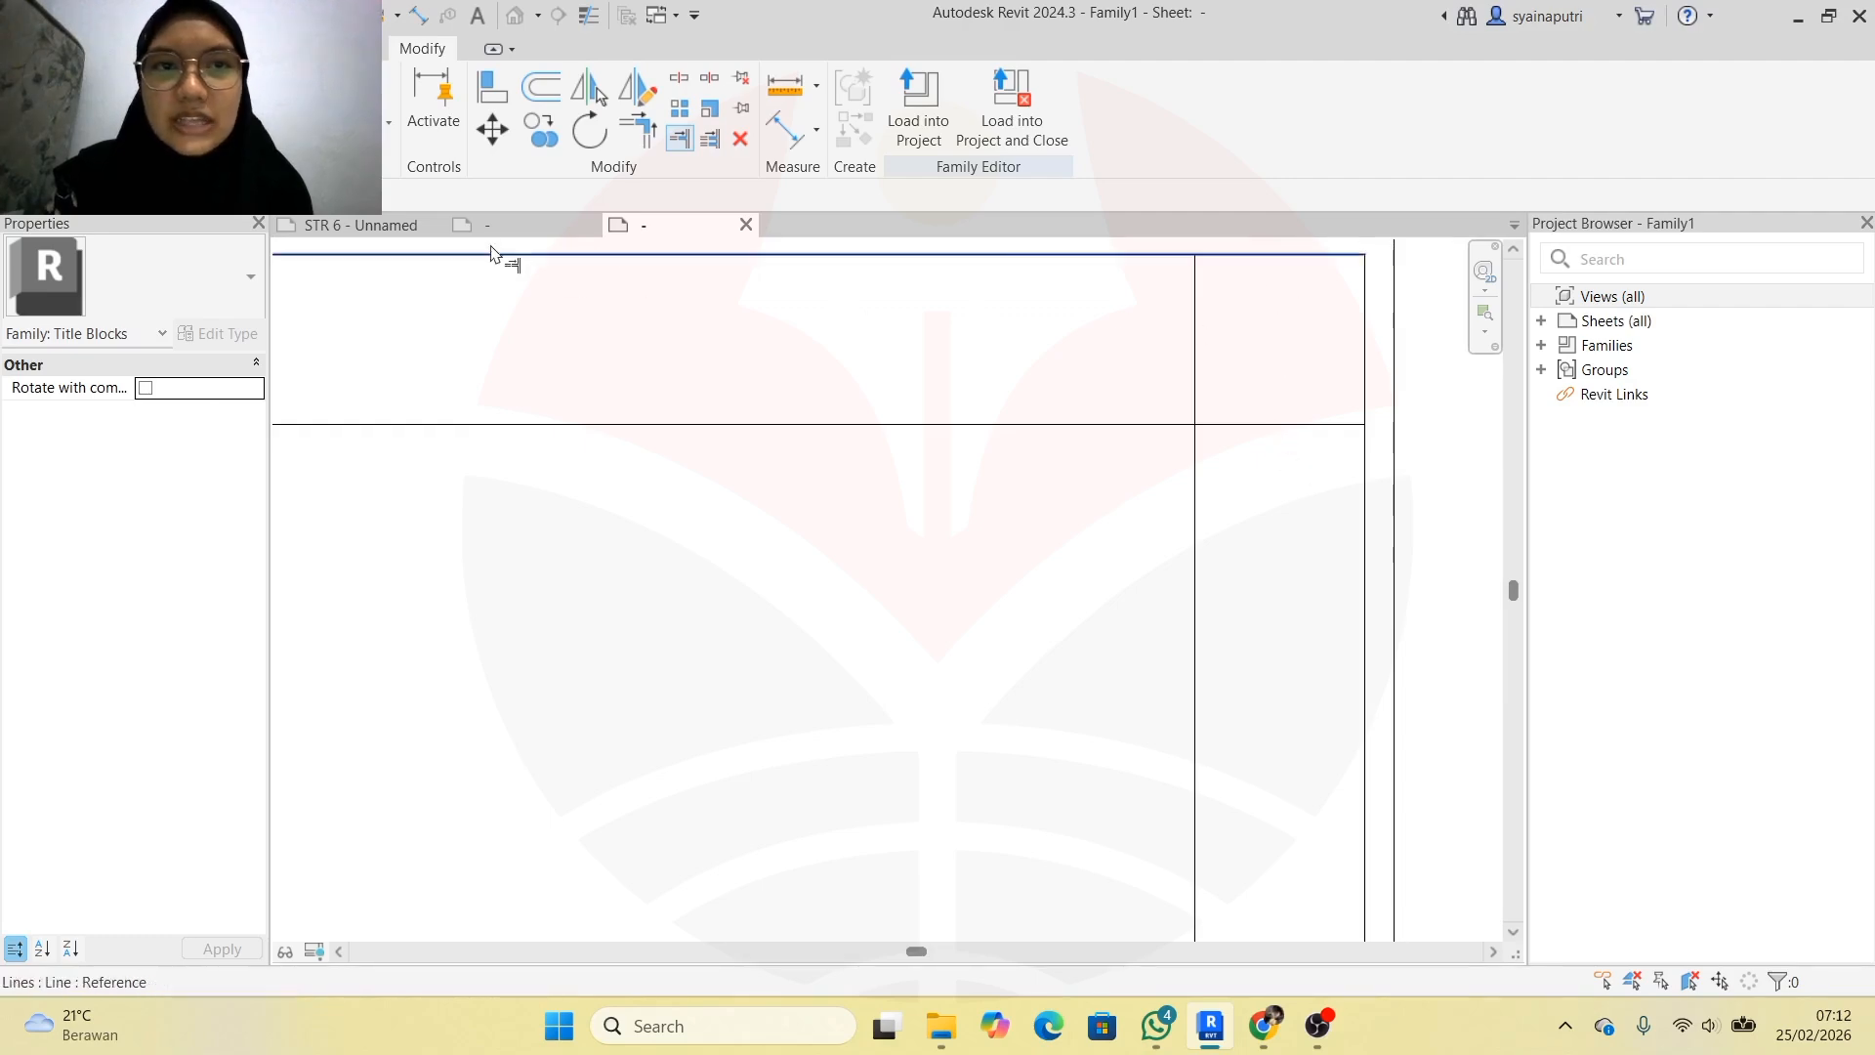
{"action": "left_click", "coordinate": [359, 226]}
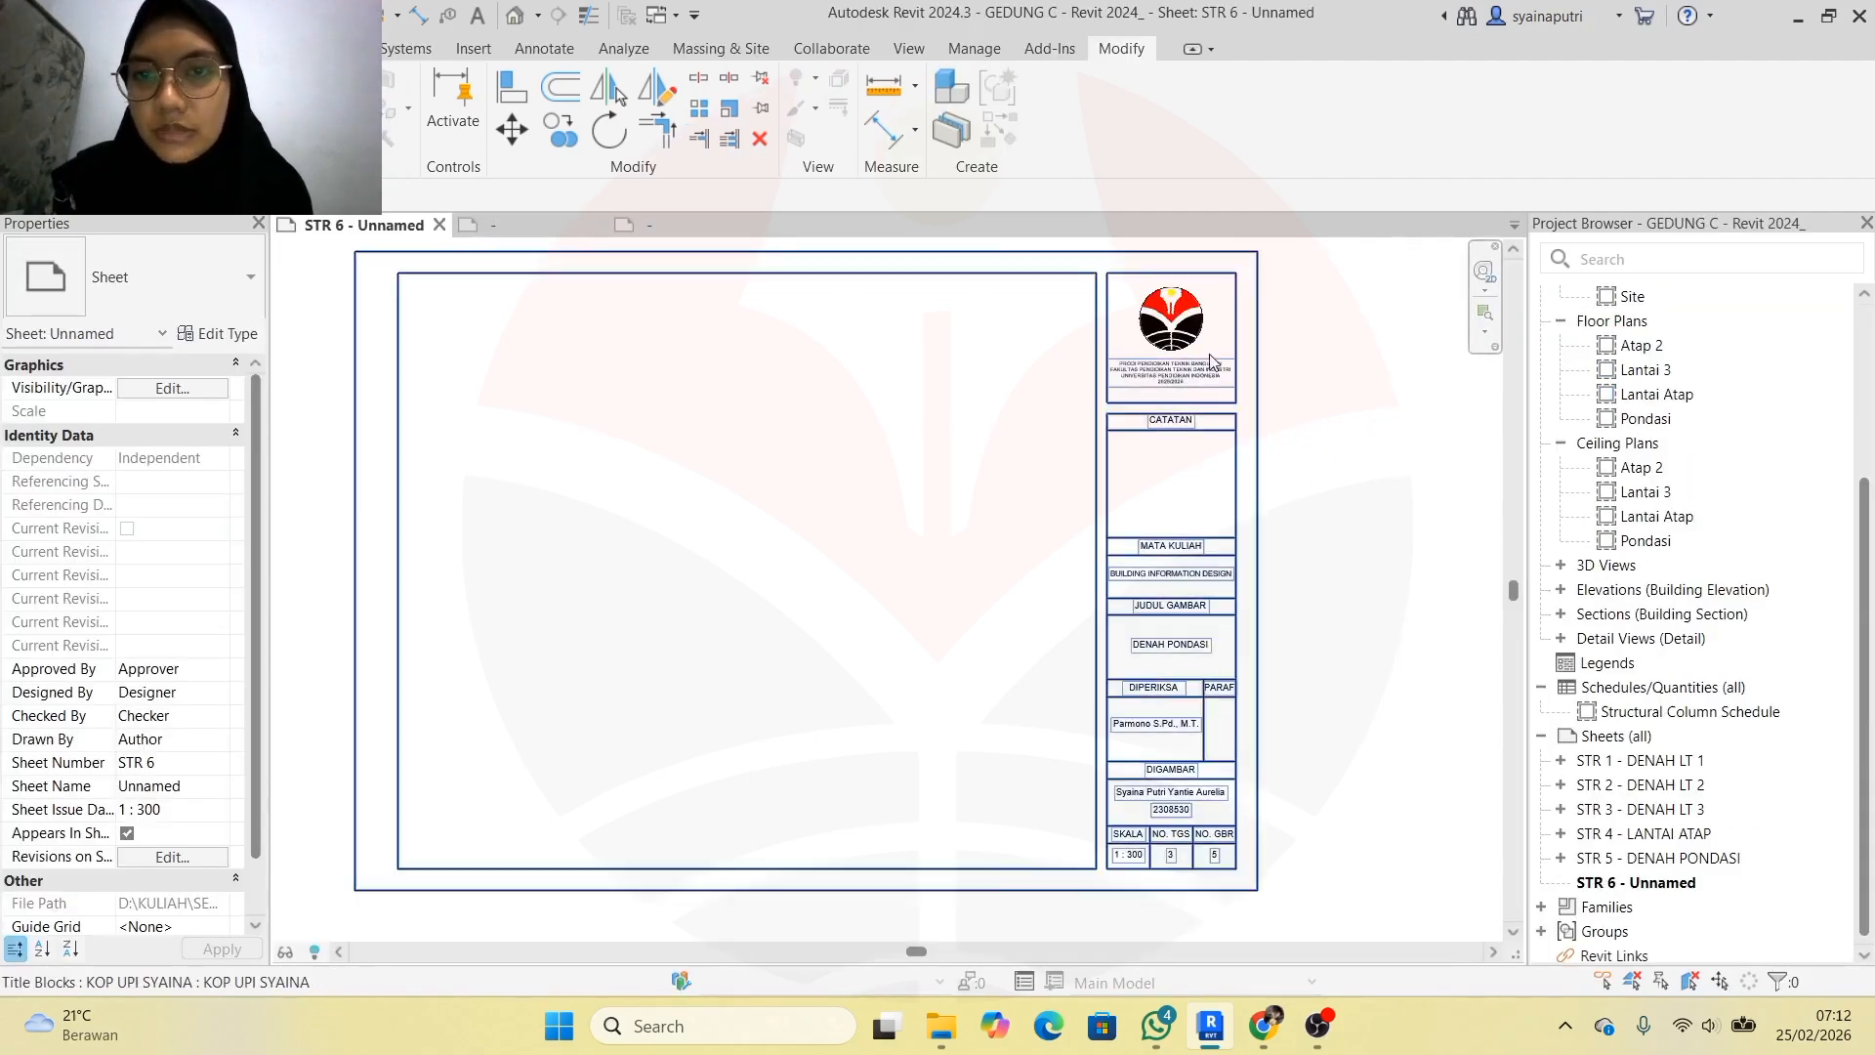
{"action": "scroll", "coordinate": [1057, 306], "scroll_direction": "up", "scroll_amount": 3}
{"action": "scroll", "coordinate": [1043, 323], "scroll_direction": "down", "scroll_amount": 2}
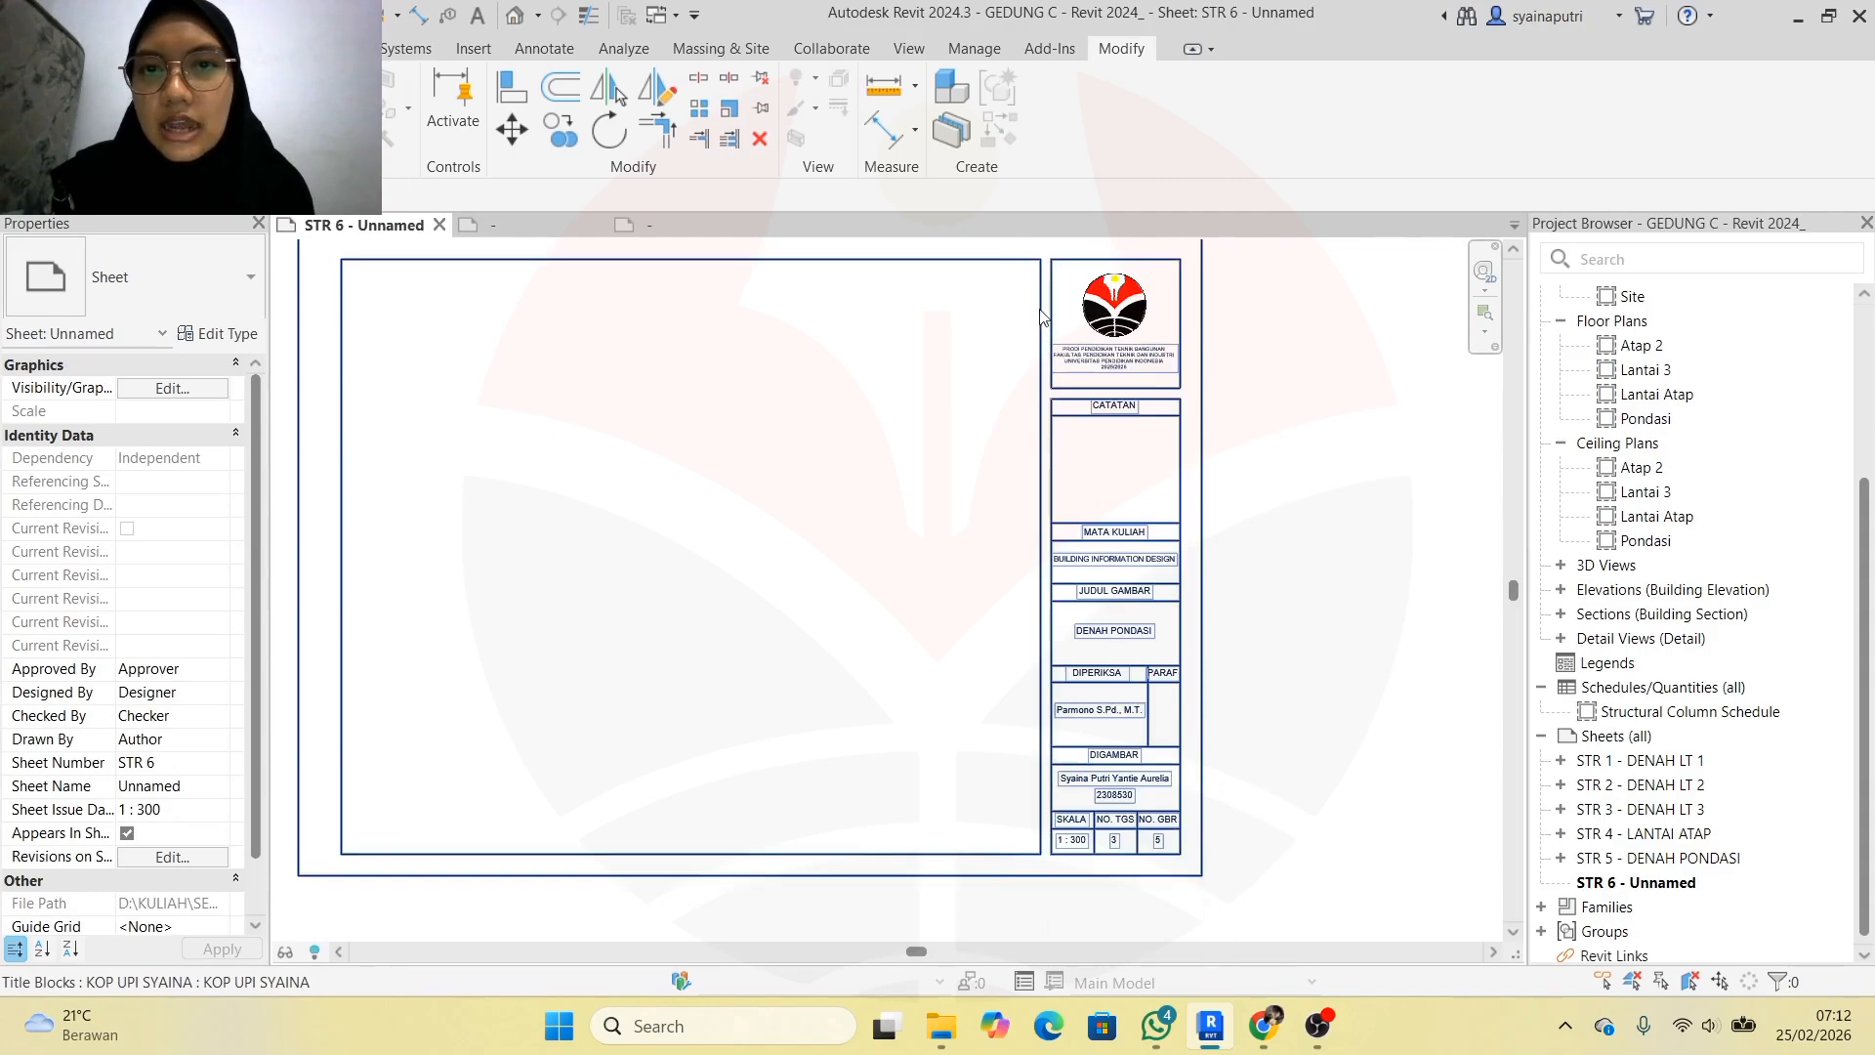
{"action": "left_click", "coordinate": [657, 226]}
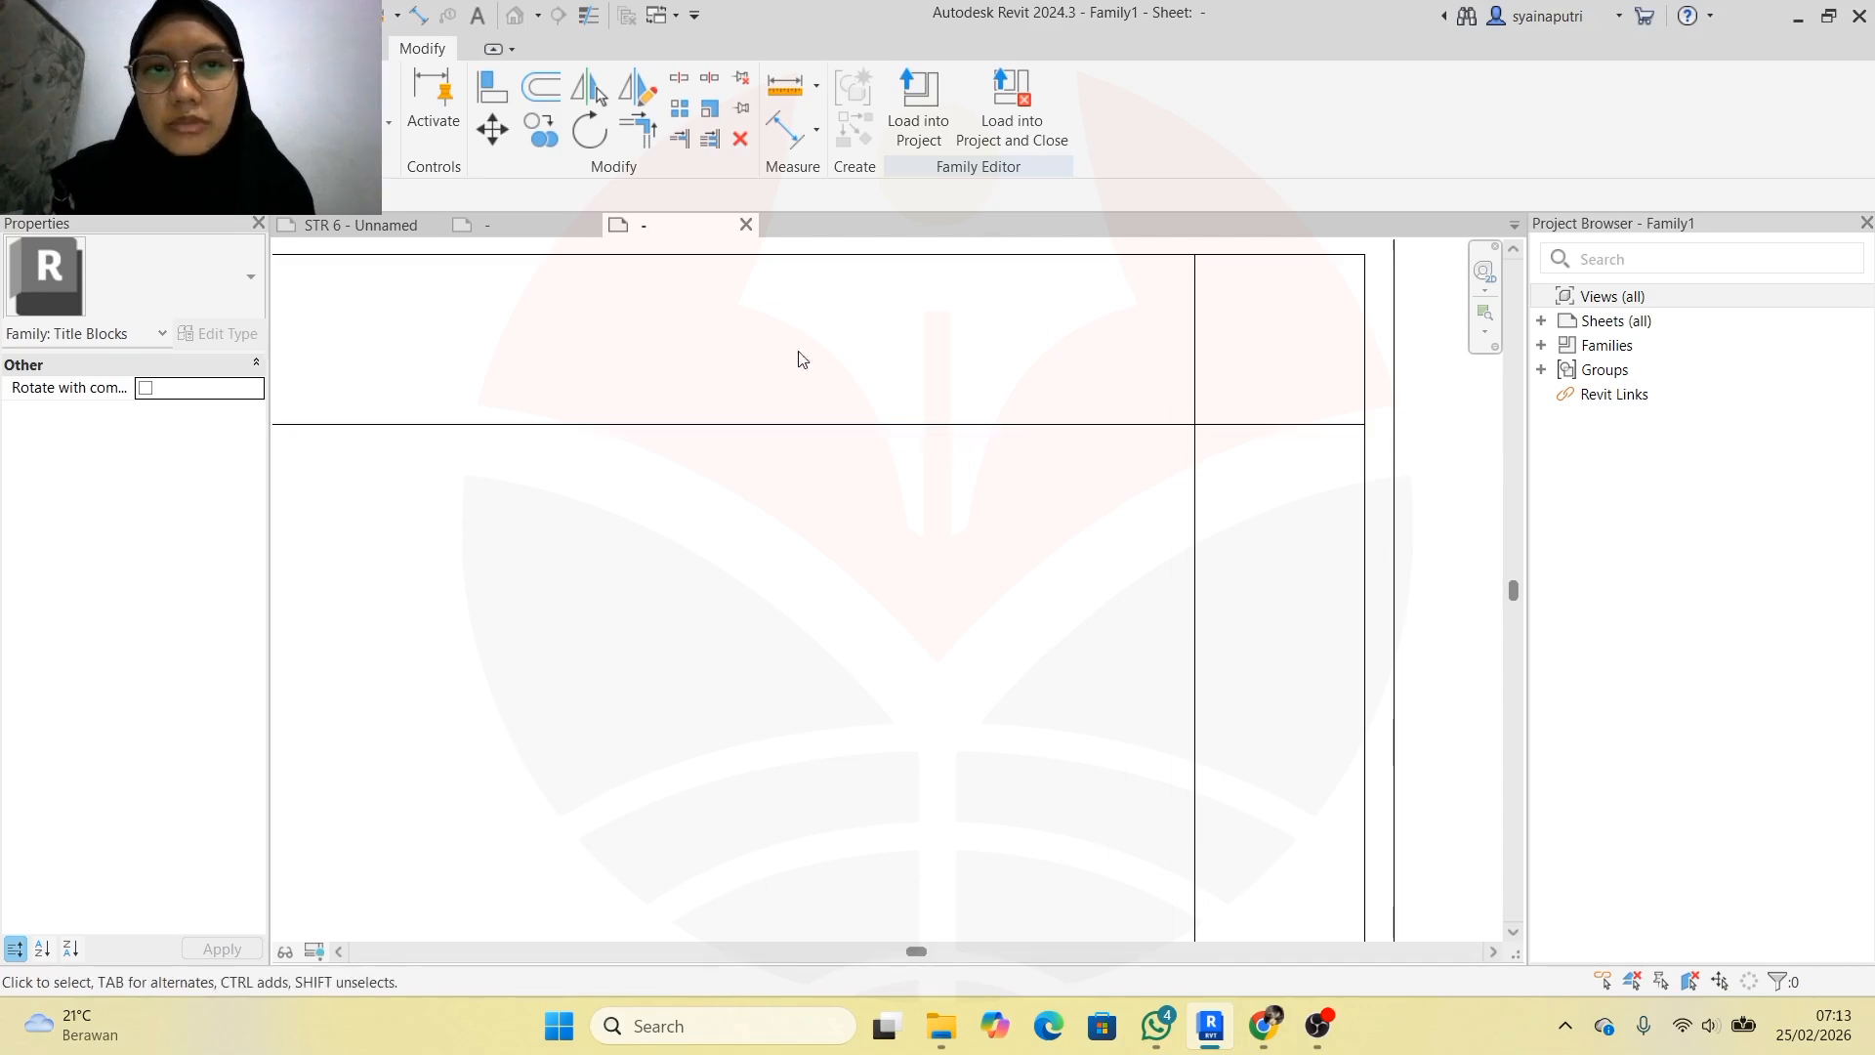
Trim the horizontal line back to the vertical panel divider, closing the top cell
{"action": "left_click", "coordinate": [679, 137]}
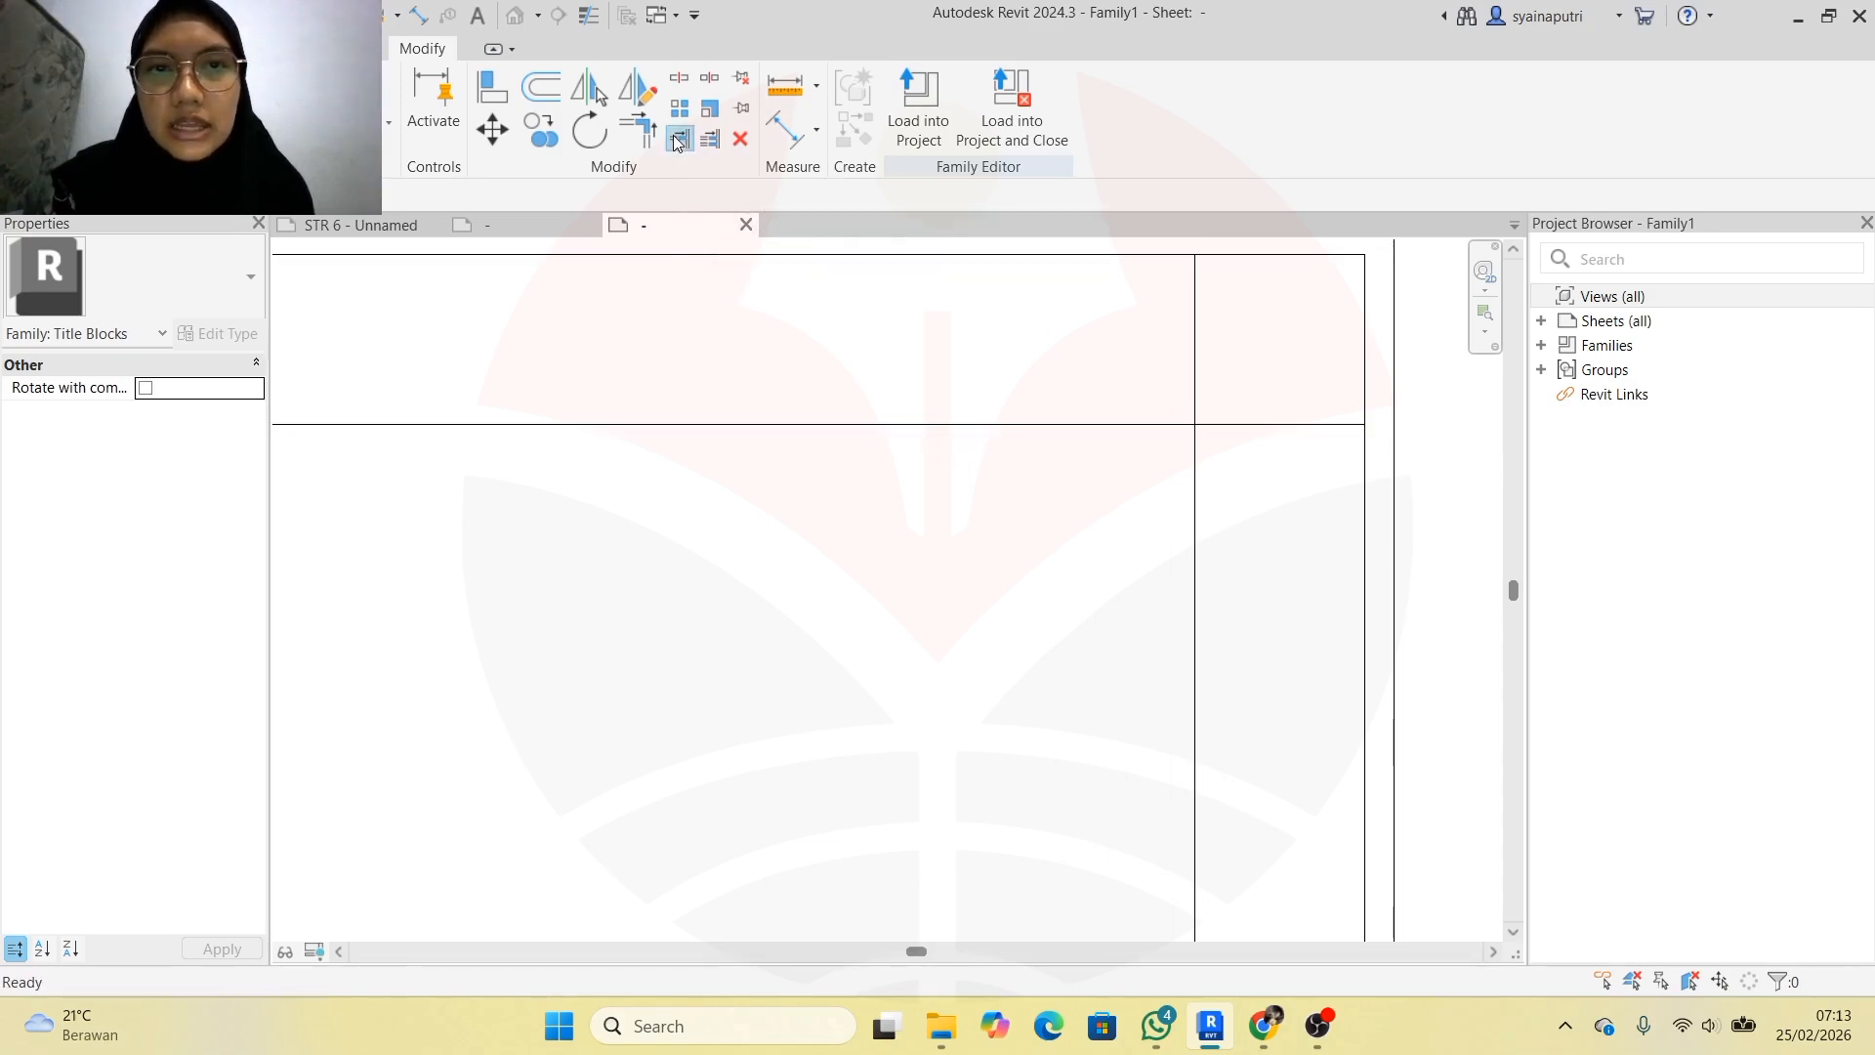
{"action": "scroll", "coordinate": [921, 619], "scroll_direction": "up", "scroll_amount": 1}
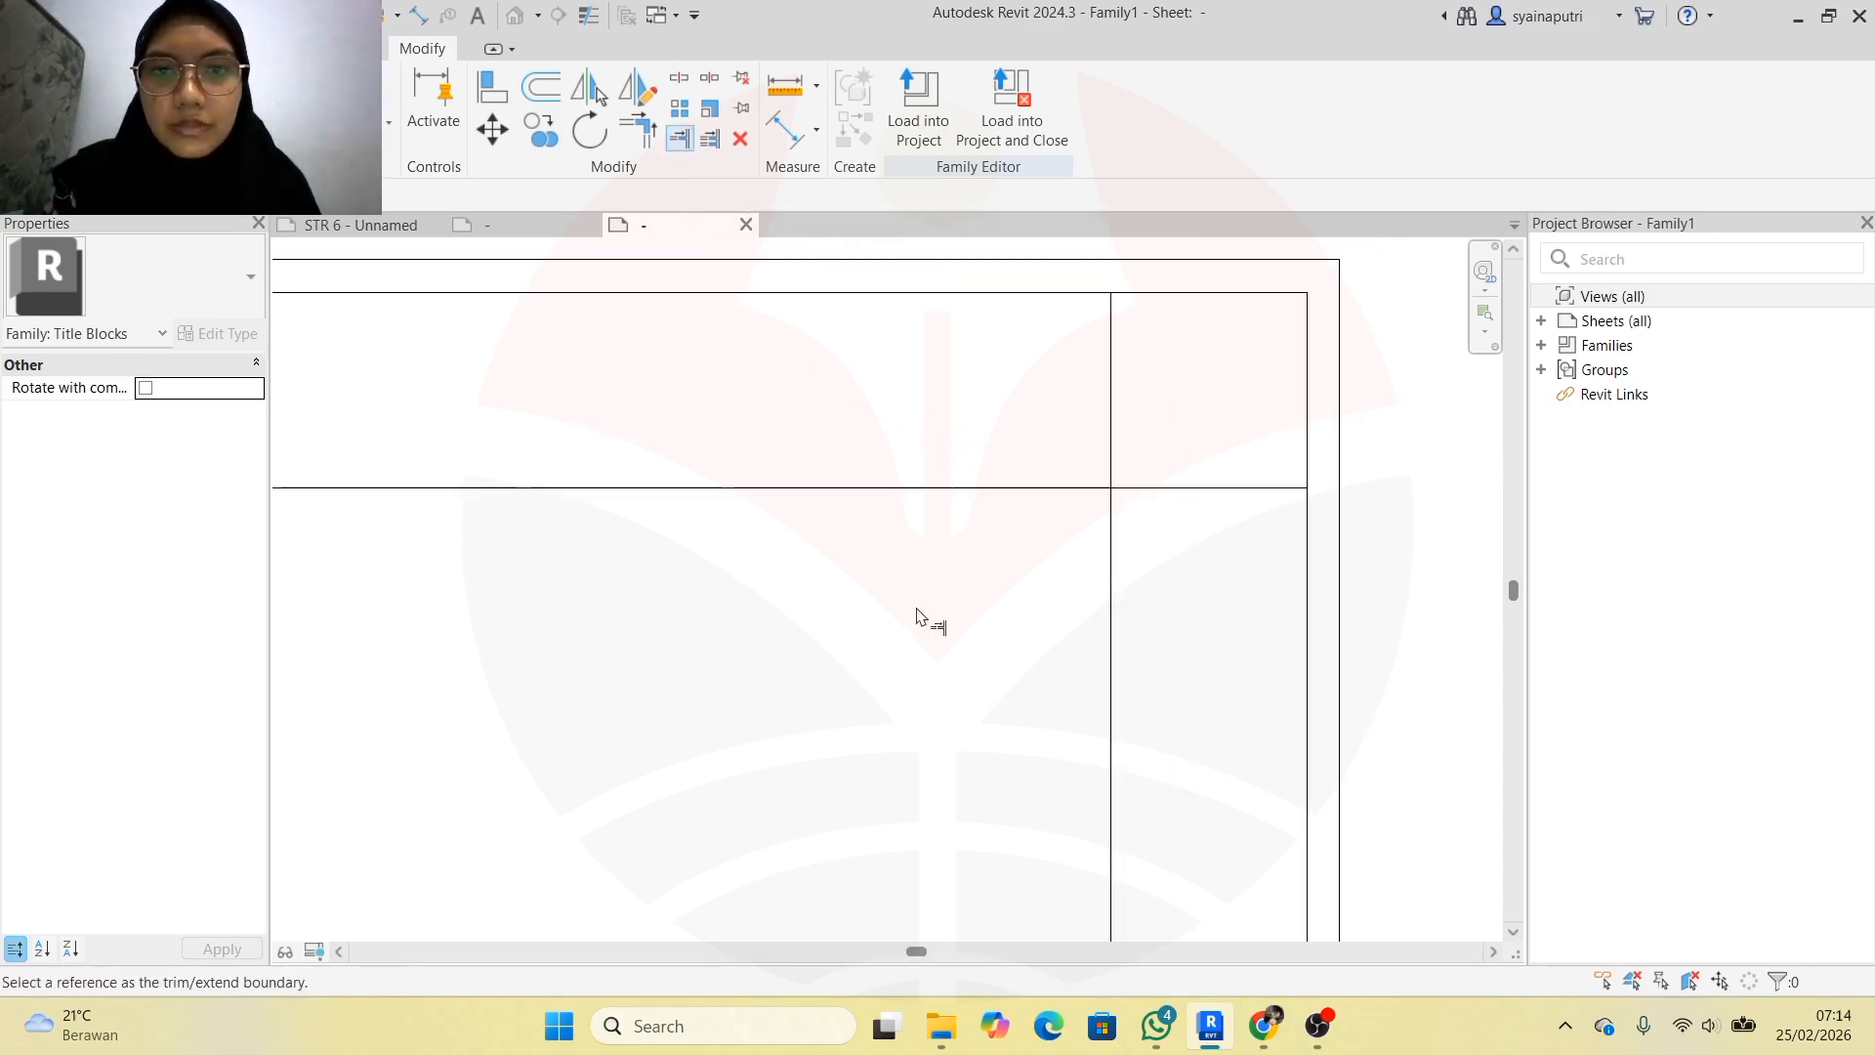
{"action": "left_click", "coordinate": [1114, 406]}
{"action": "left_click", "coordinate": [1203, 487]}
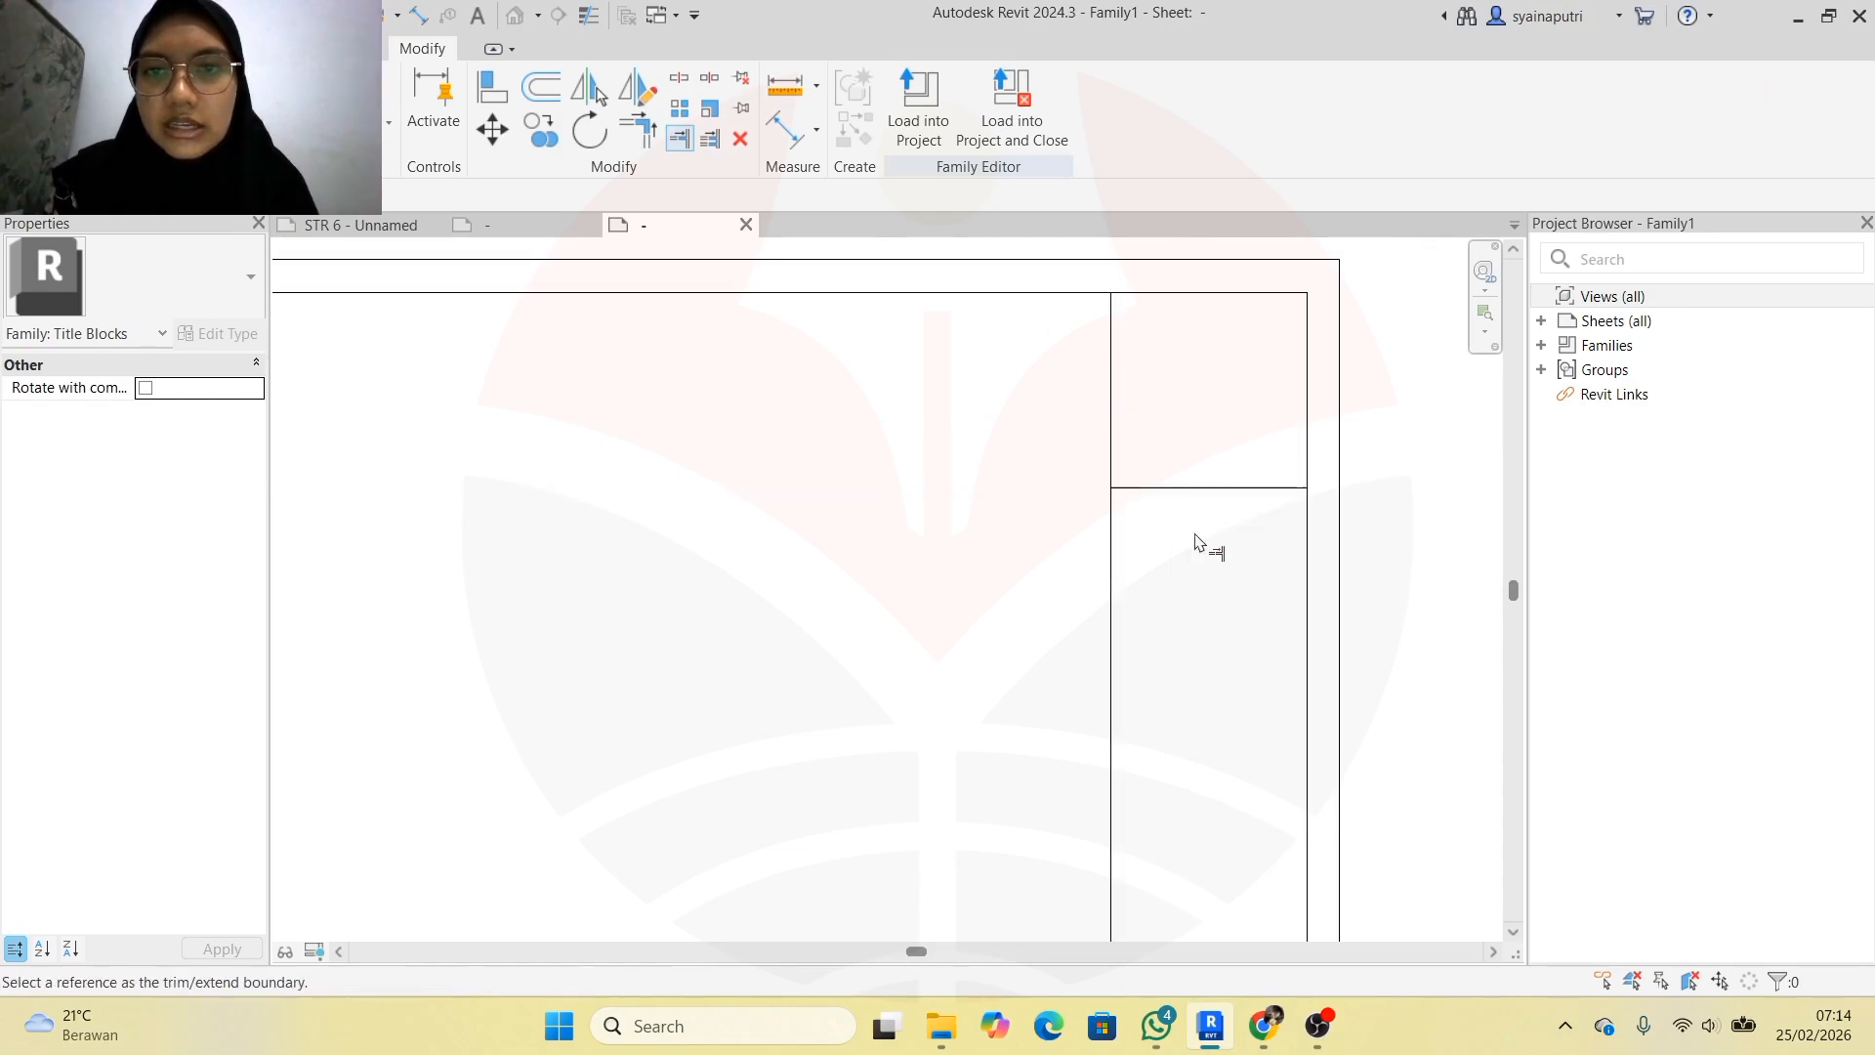
{"action": "key", "text": "Escape"}
Glance at the other open sheet, return to the title block family and enter OF
{"action": "scroll", "coordinate": [810, 540], "scroll_direction": "down", "scroll_amount": 3}
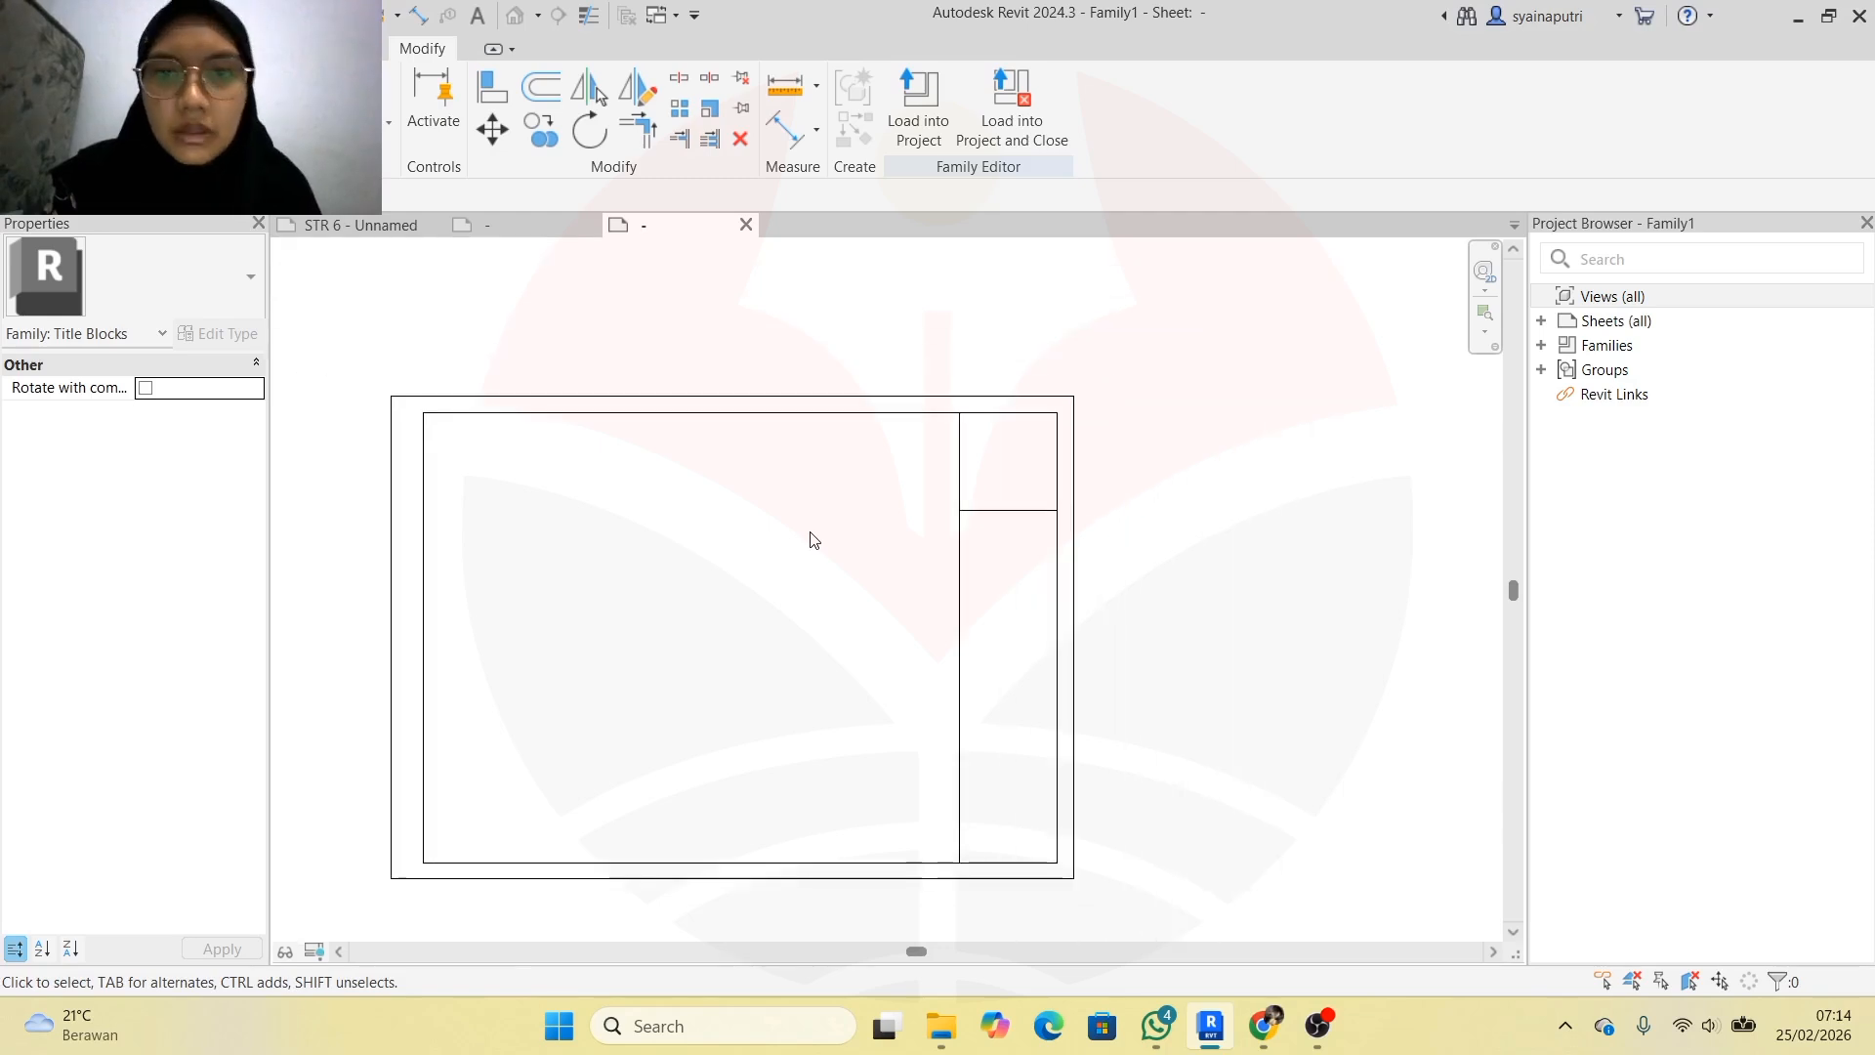
{"action": "scroll", "coordinate": [1034, 544], "scroll_direction": "up", "scroll_amount": 3}
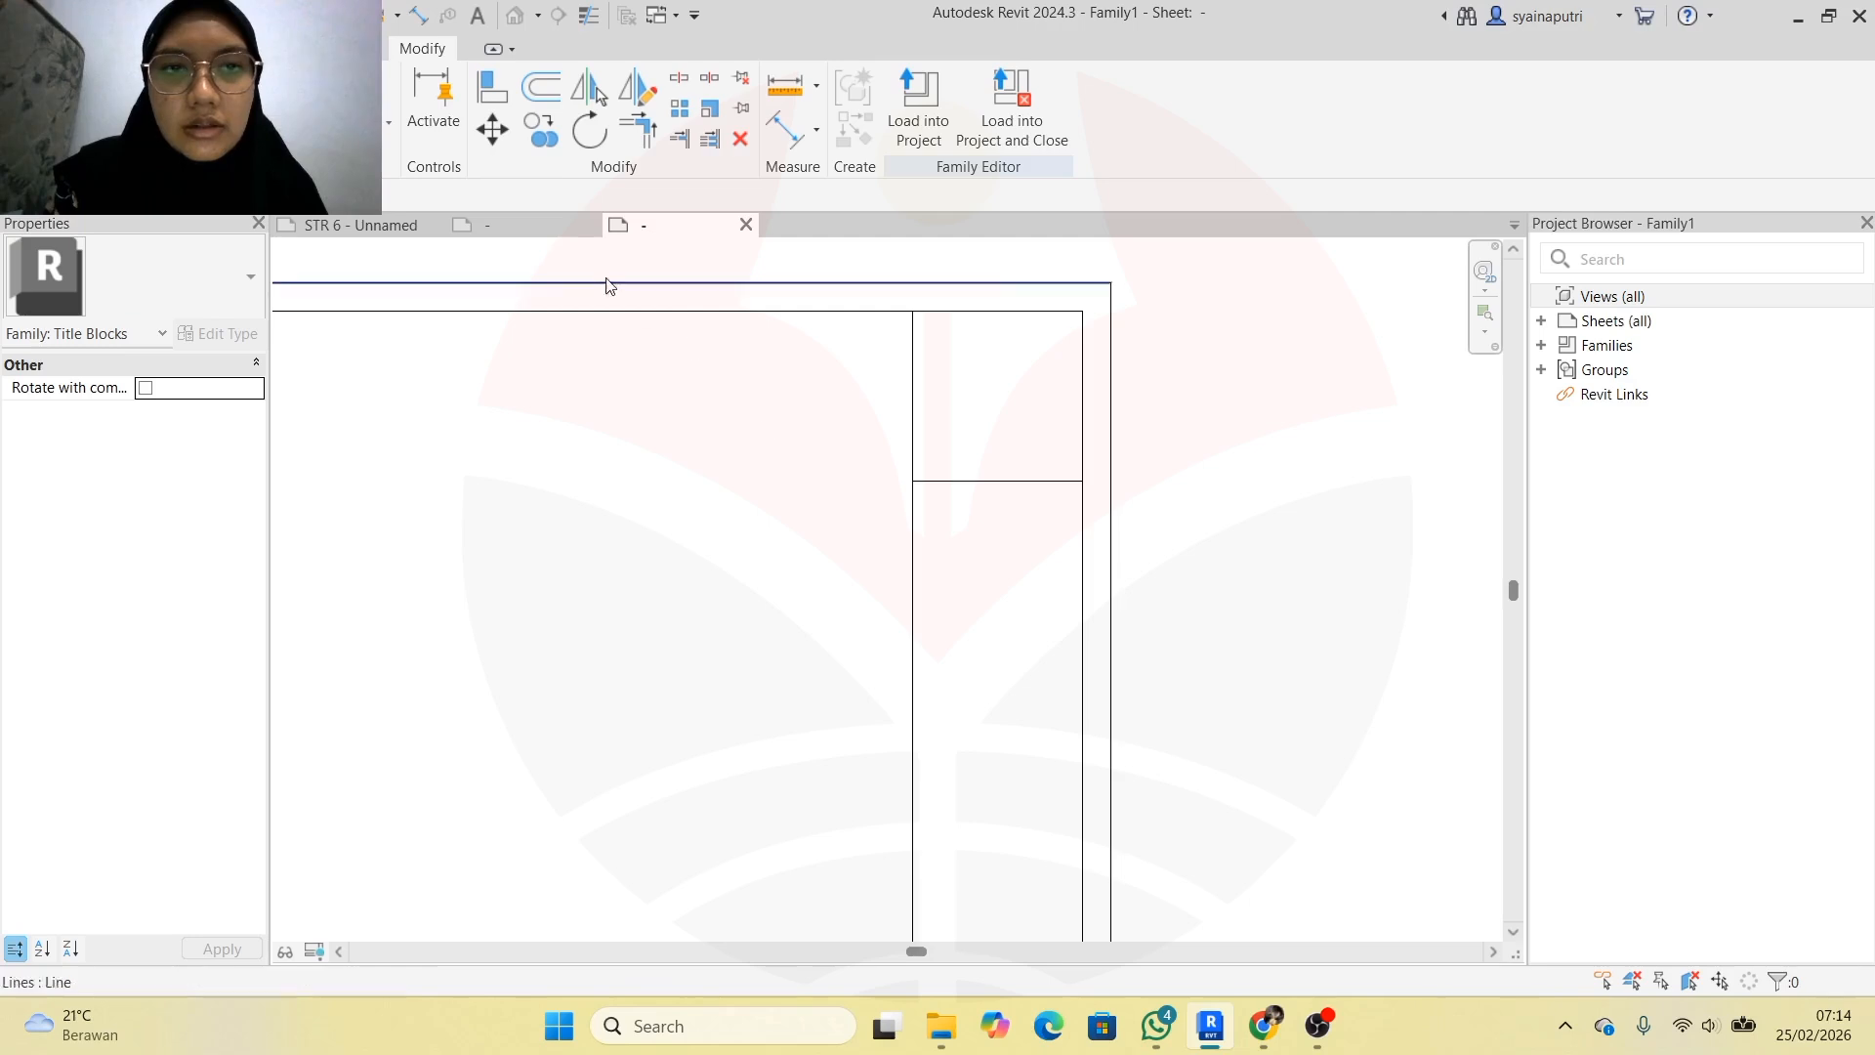
{"action": "left_click", "coordinate": [471, 224]}
{"action": "left_click", "coordinate": [655, 225]}
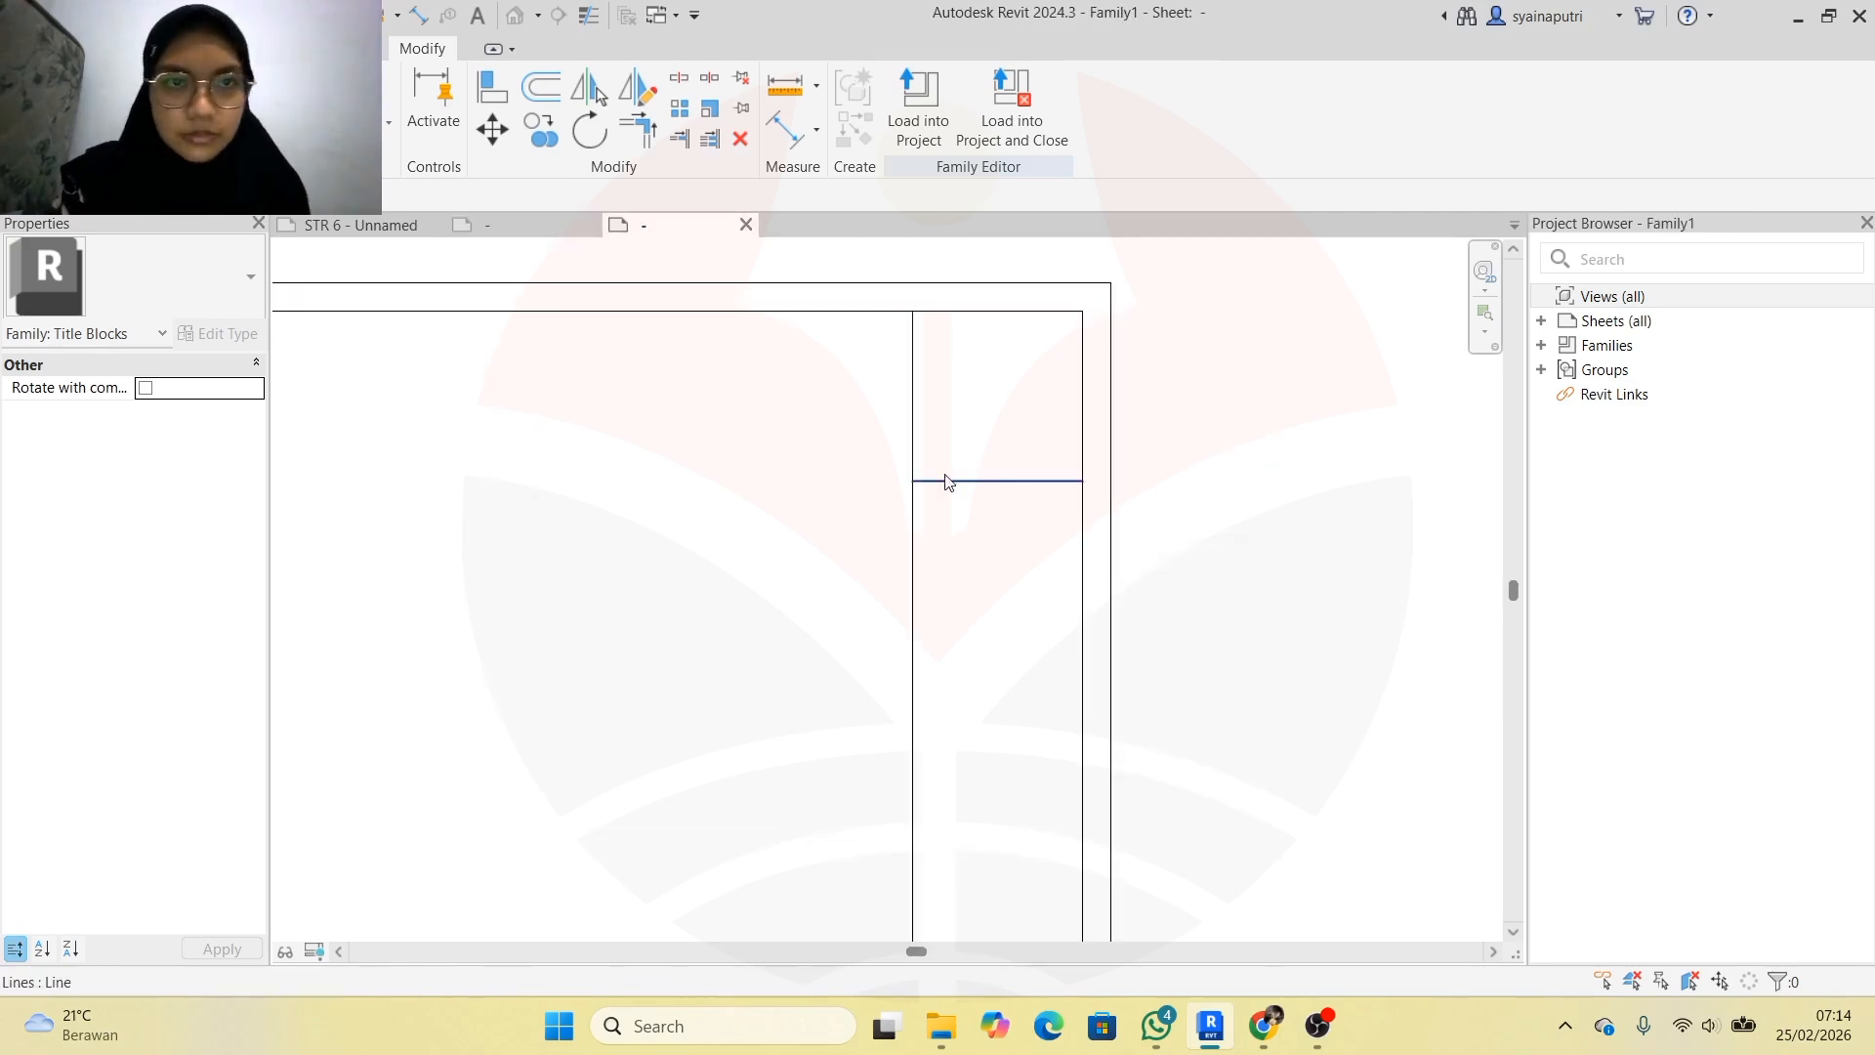
{"action": "key", "text": "o"}
{"action": "key", "text": "f"}
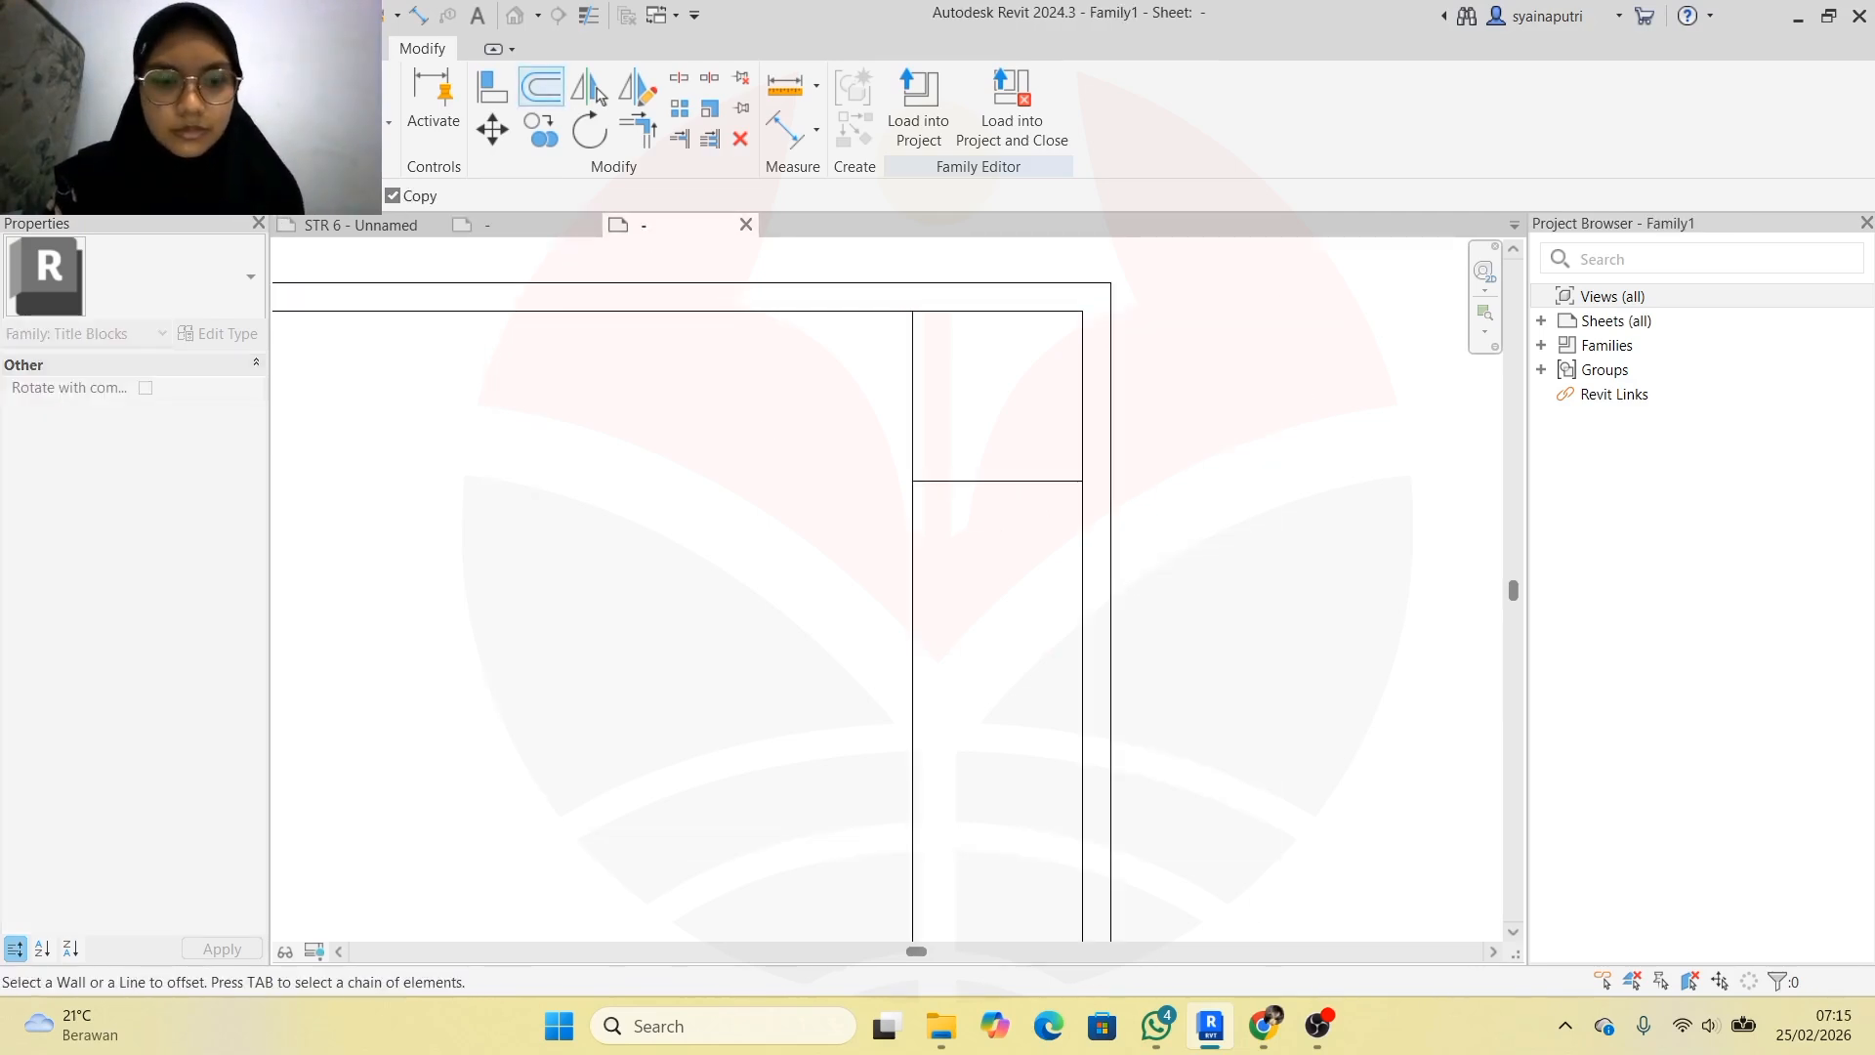
Offset row lines below the top cell, dismissing an invalid offset value warning
{"action": "left_click", "coordinate": [1046, 507]}
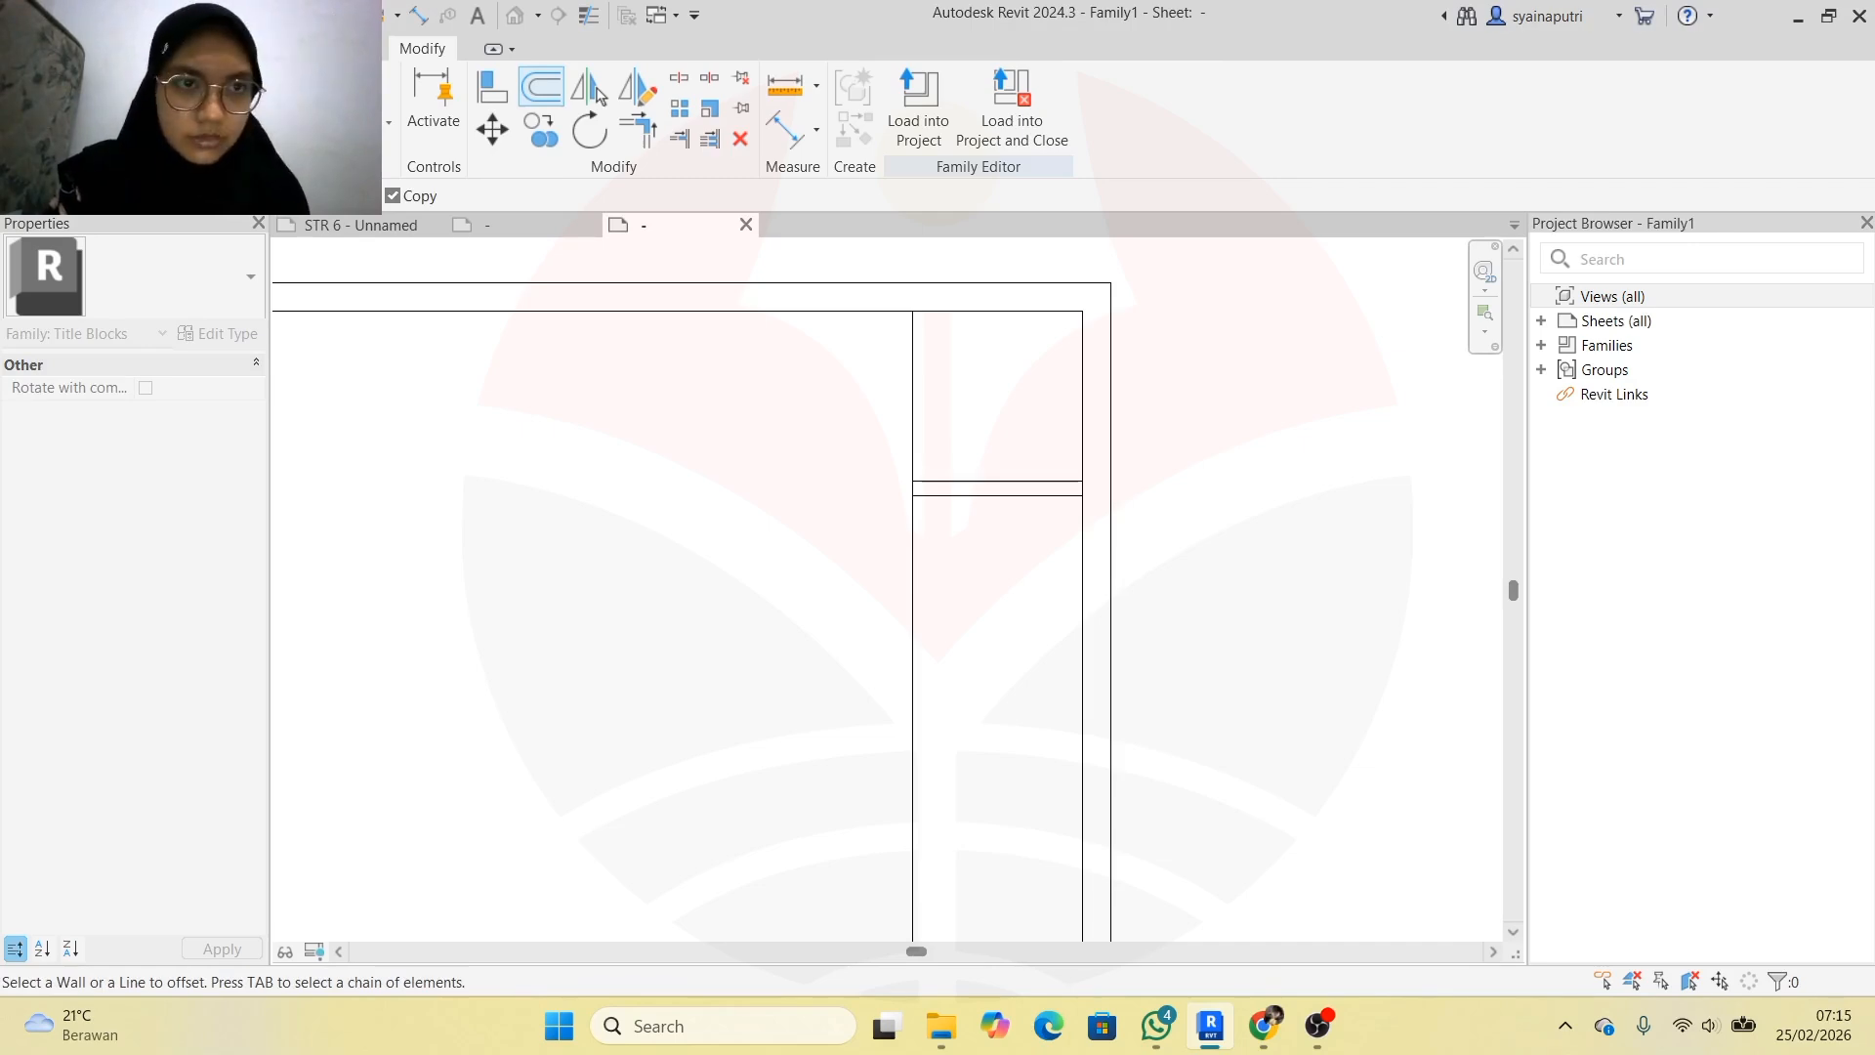
{"action": "left_click", "coordinate": [1053, 503]}
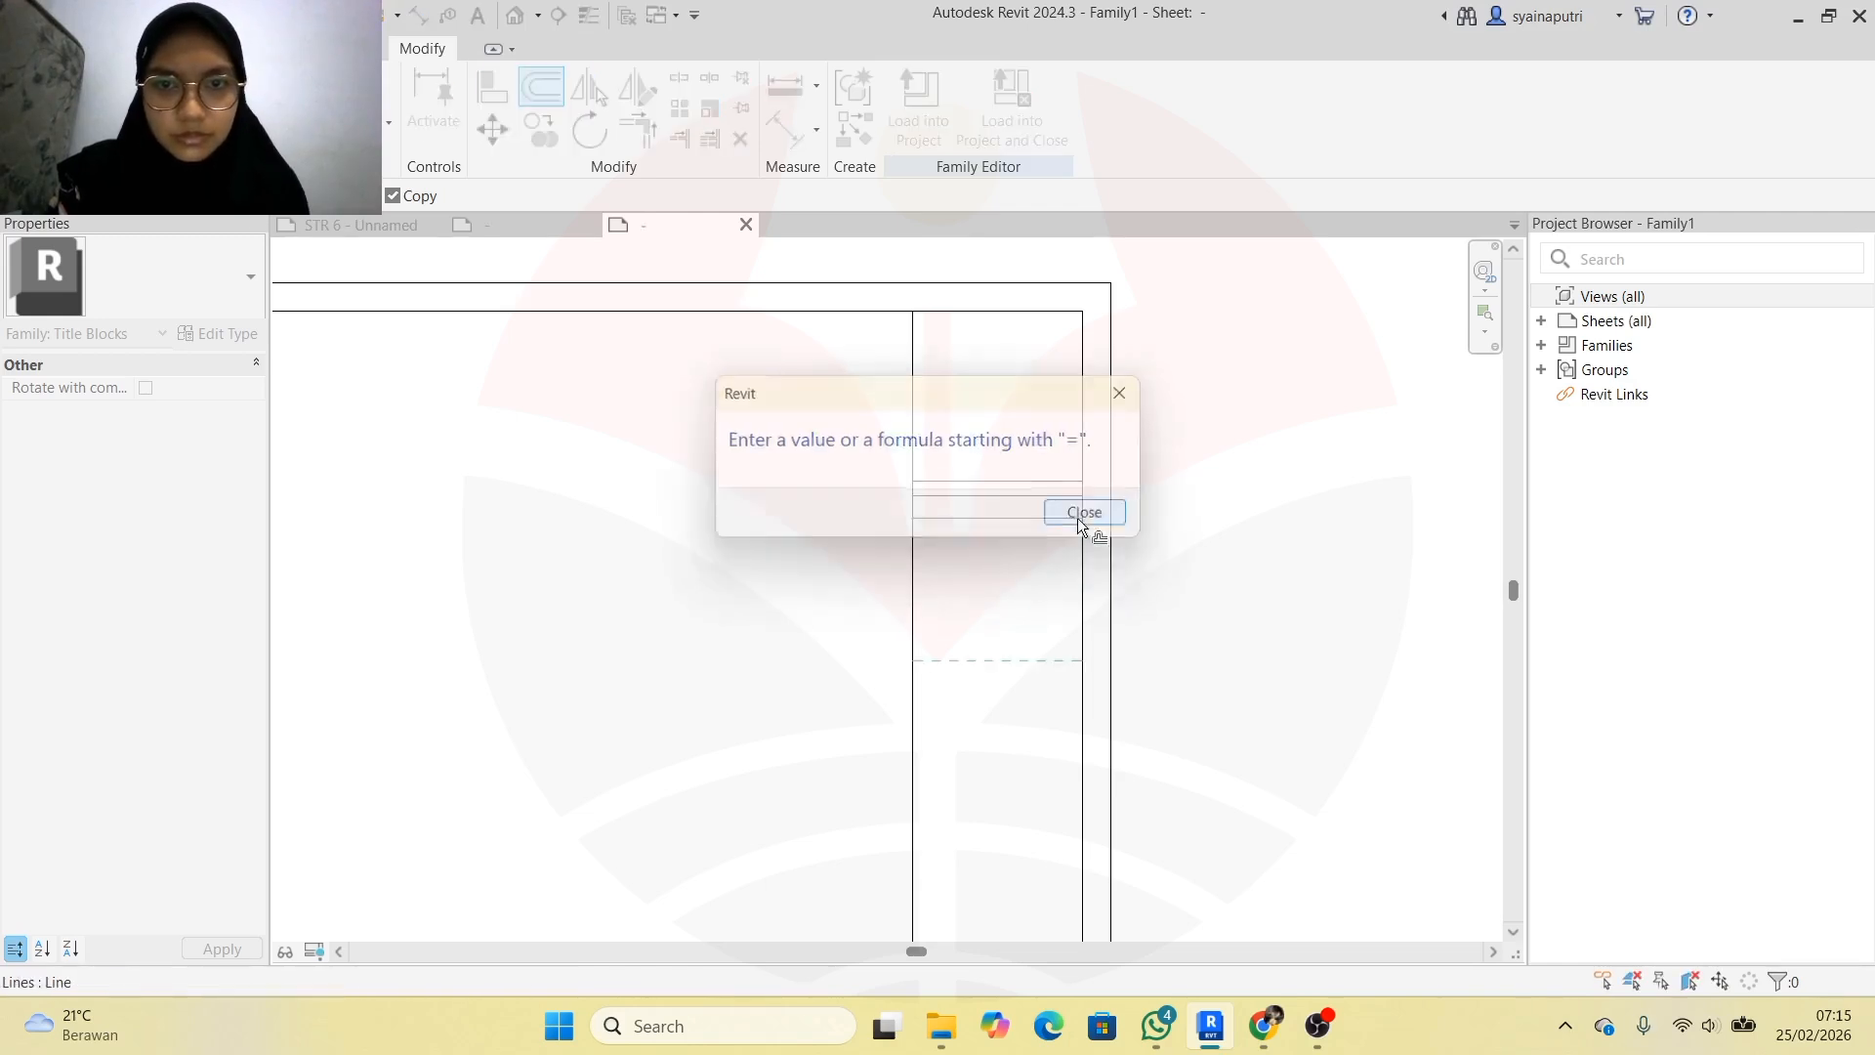
{"action": "left_click", "coordinate": [1078, 515]}
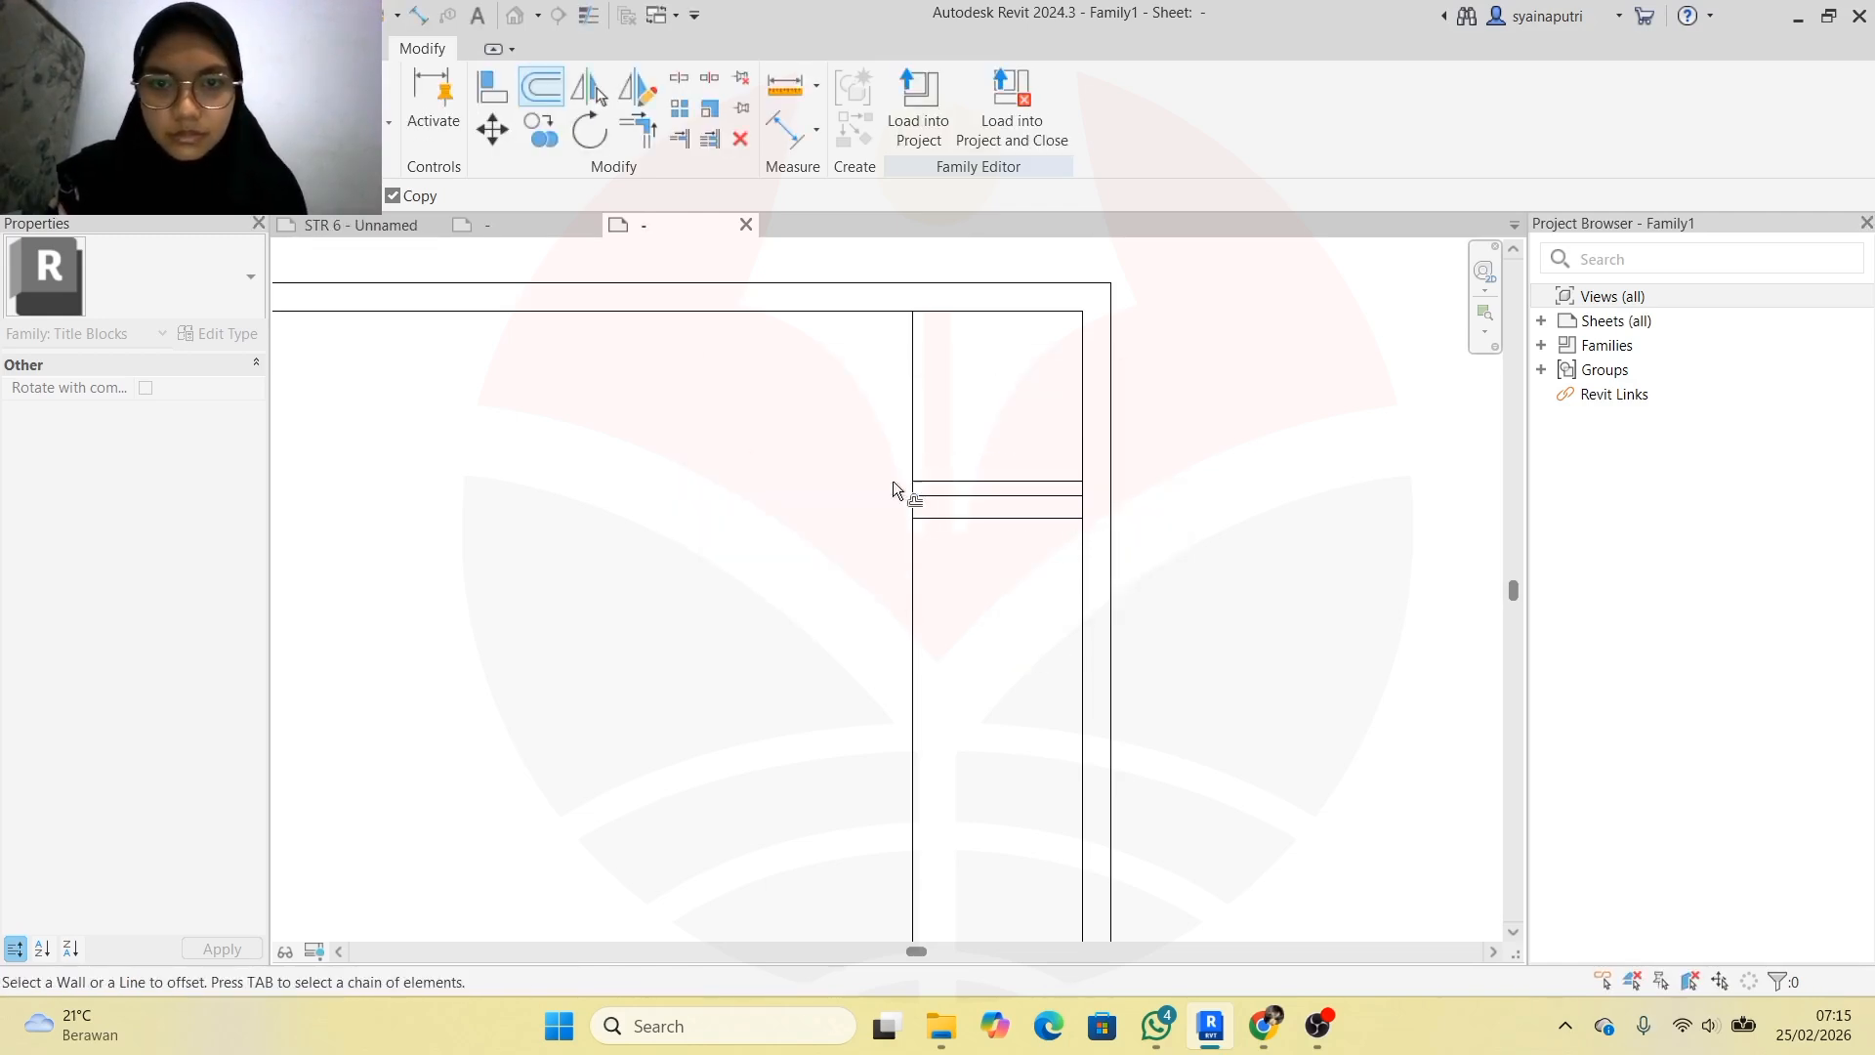
{"action": "left_click", "coordinate": [1013, 658]}
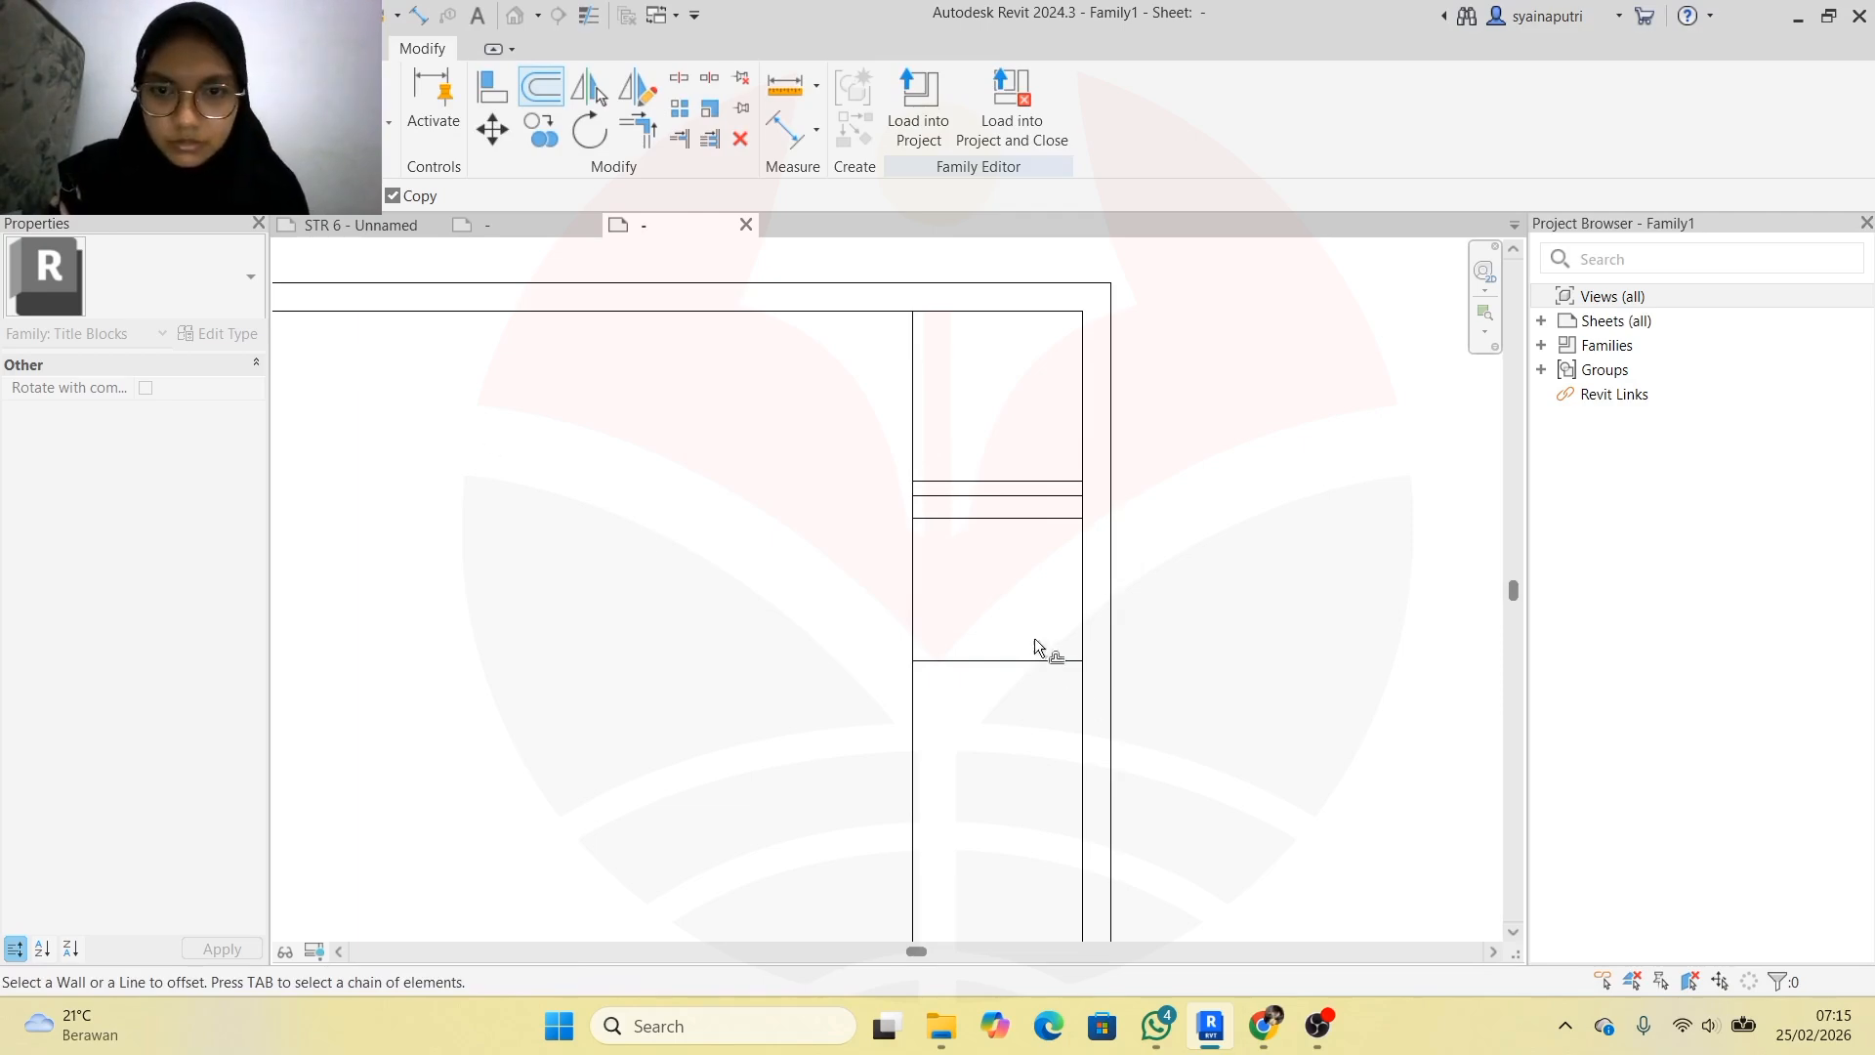
{"action": "scroll", "coordinate": [1045, 707], "scroll_direction": "down", "scroll_amount": 3}
{"action": "scroll", "coordinate": [734, 730], "scroll_direction": "up", "scroll_amount": 3}
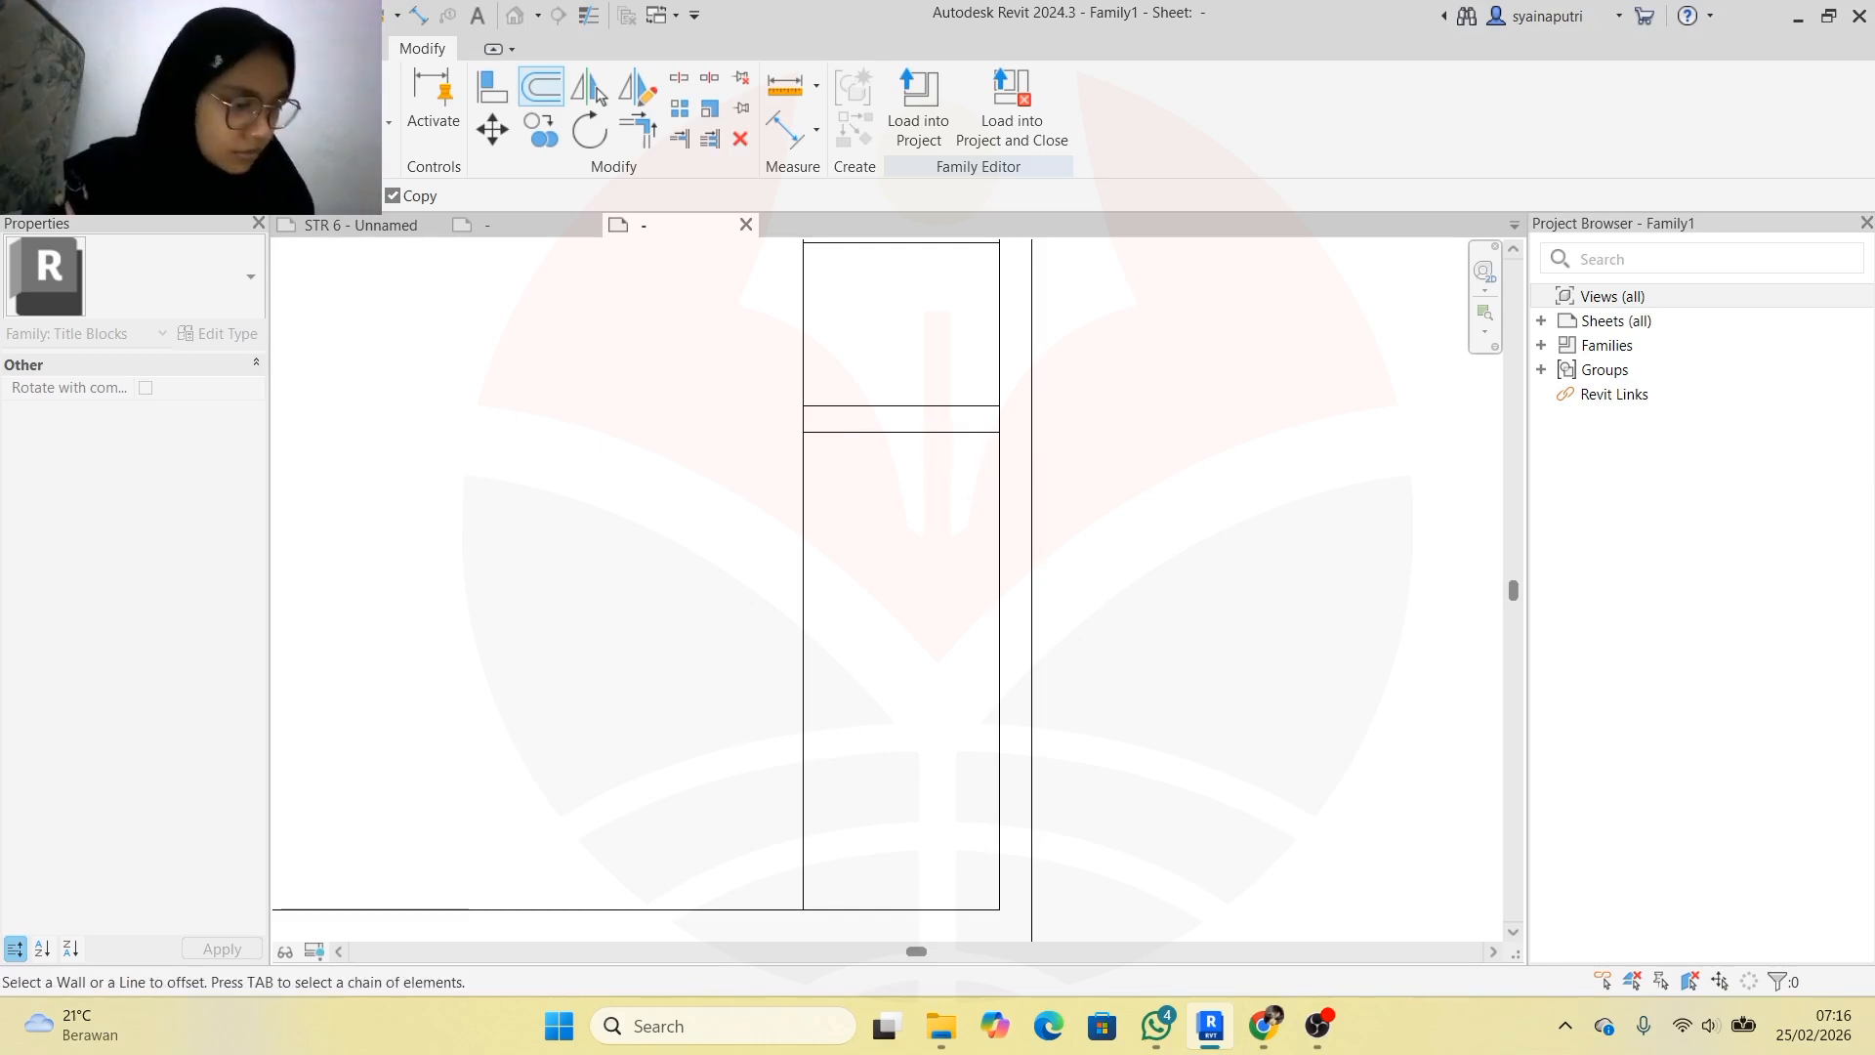
Add three more row lines down the right panel, then view the reference title block
{"action": "left_click", "coordinate": [899, 436]}
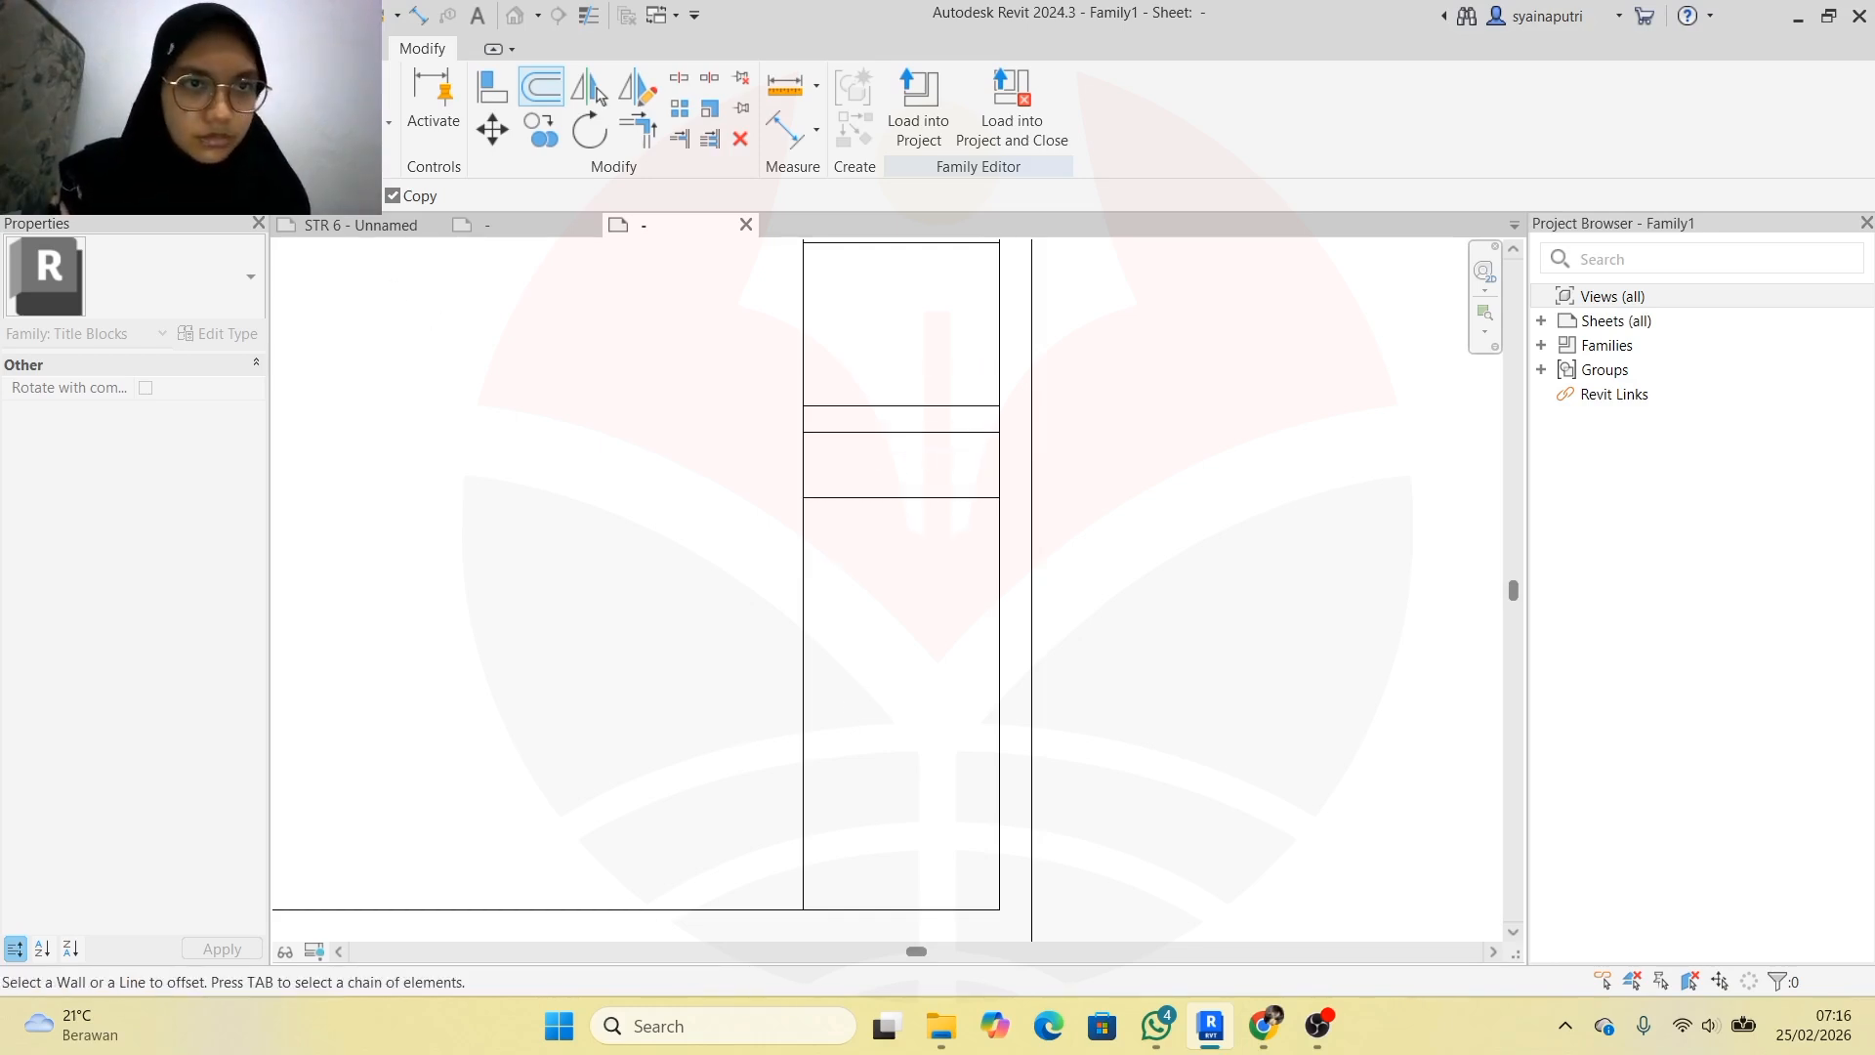
{"action": "left_click", "coordinate": [884, 501]}
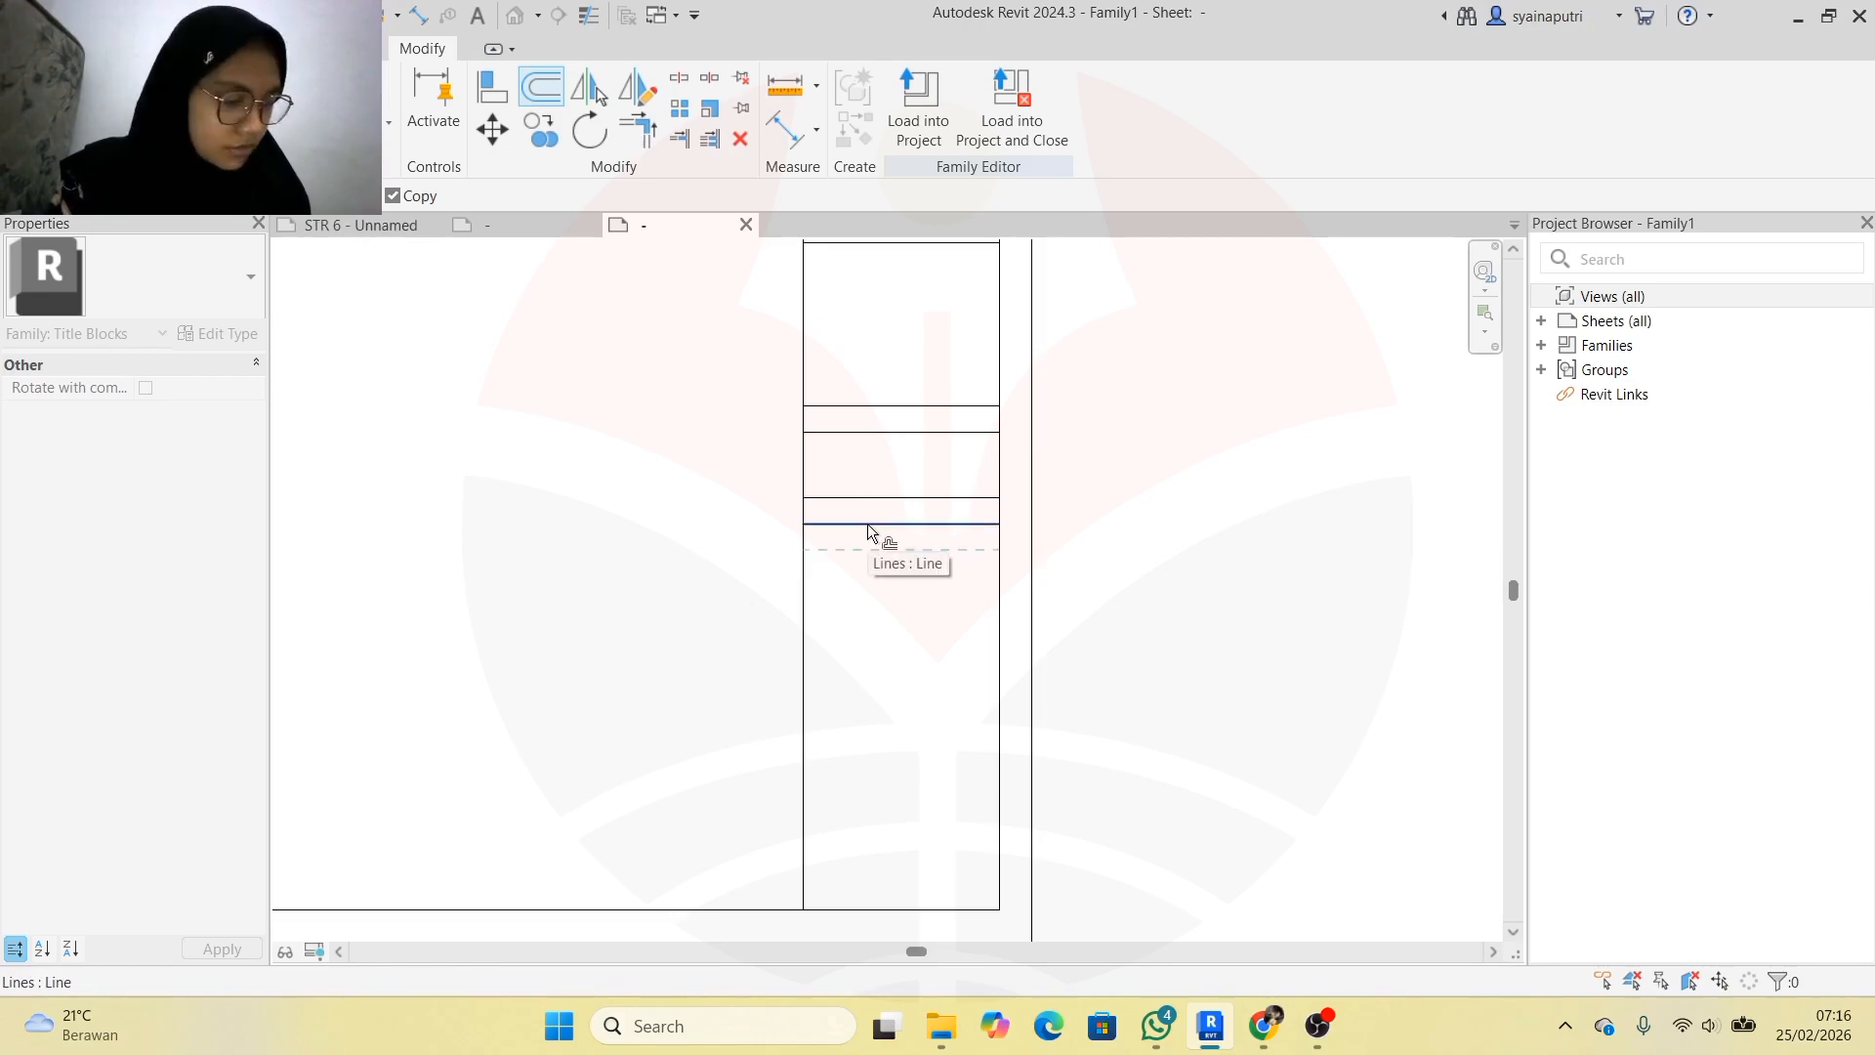
{"action": "left_click", "coordinate": [836, 526]}
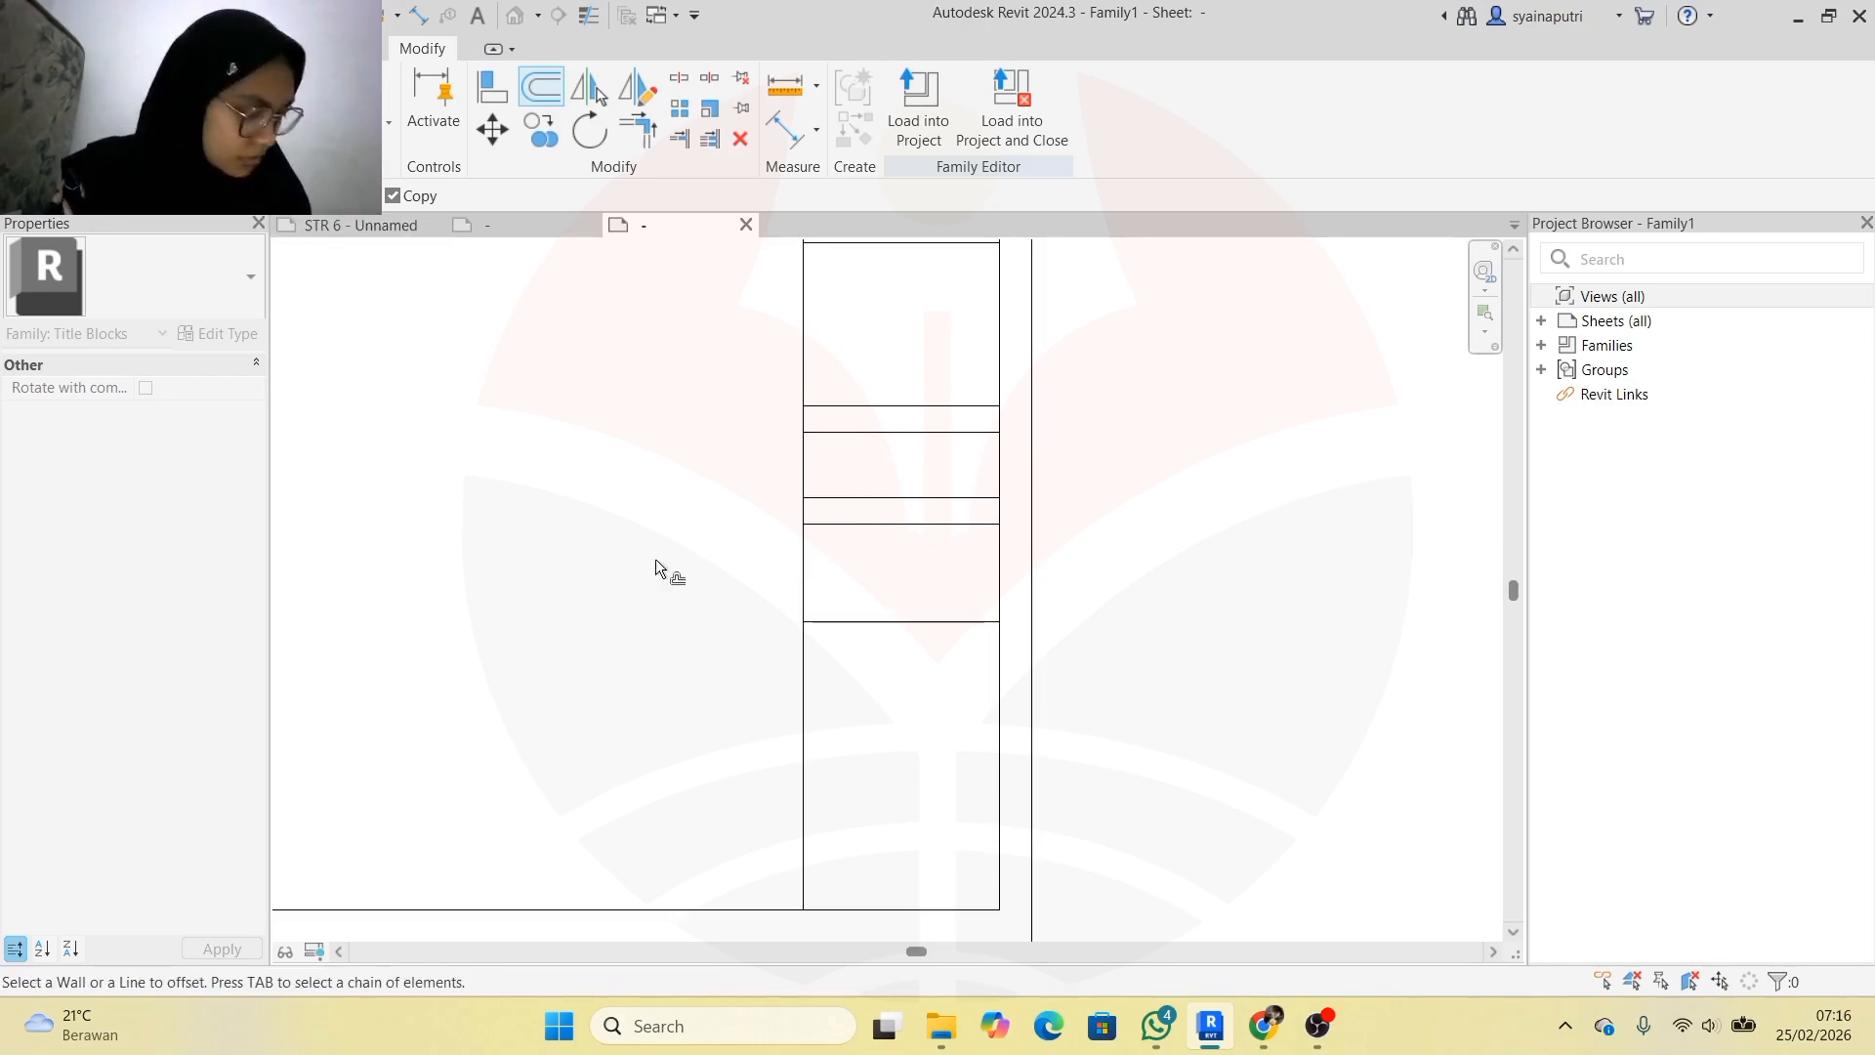
{"action": "key", "text": "Escape"}
{"action": "scroll", "coordinate": [933, 608], "scroll_direction": "down", "scroll_amount": 3}
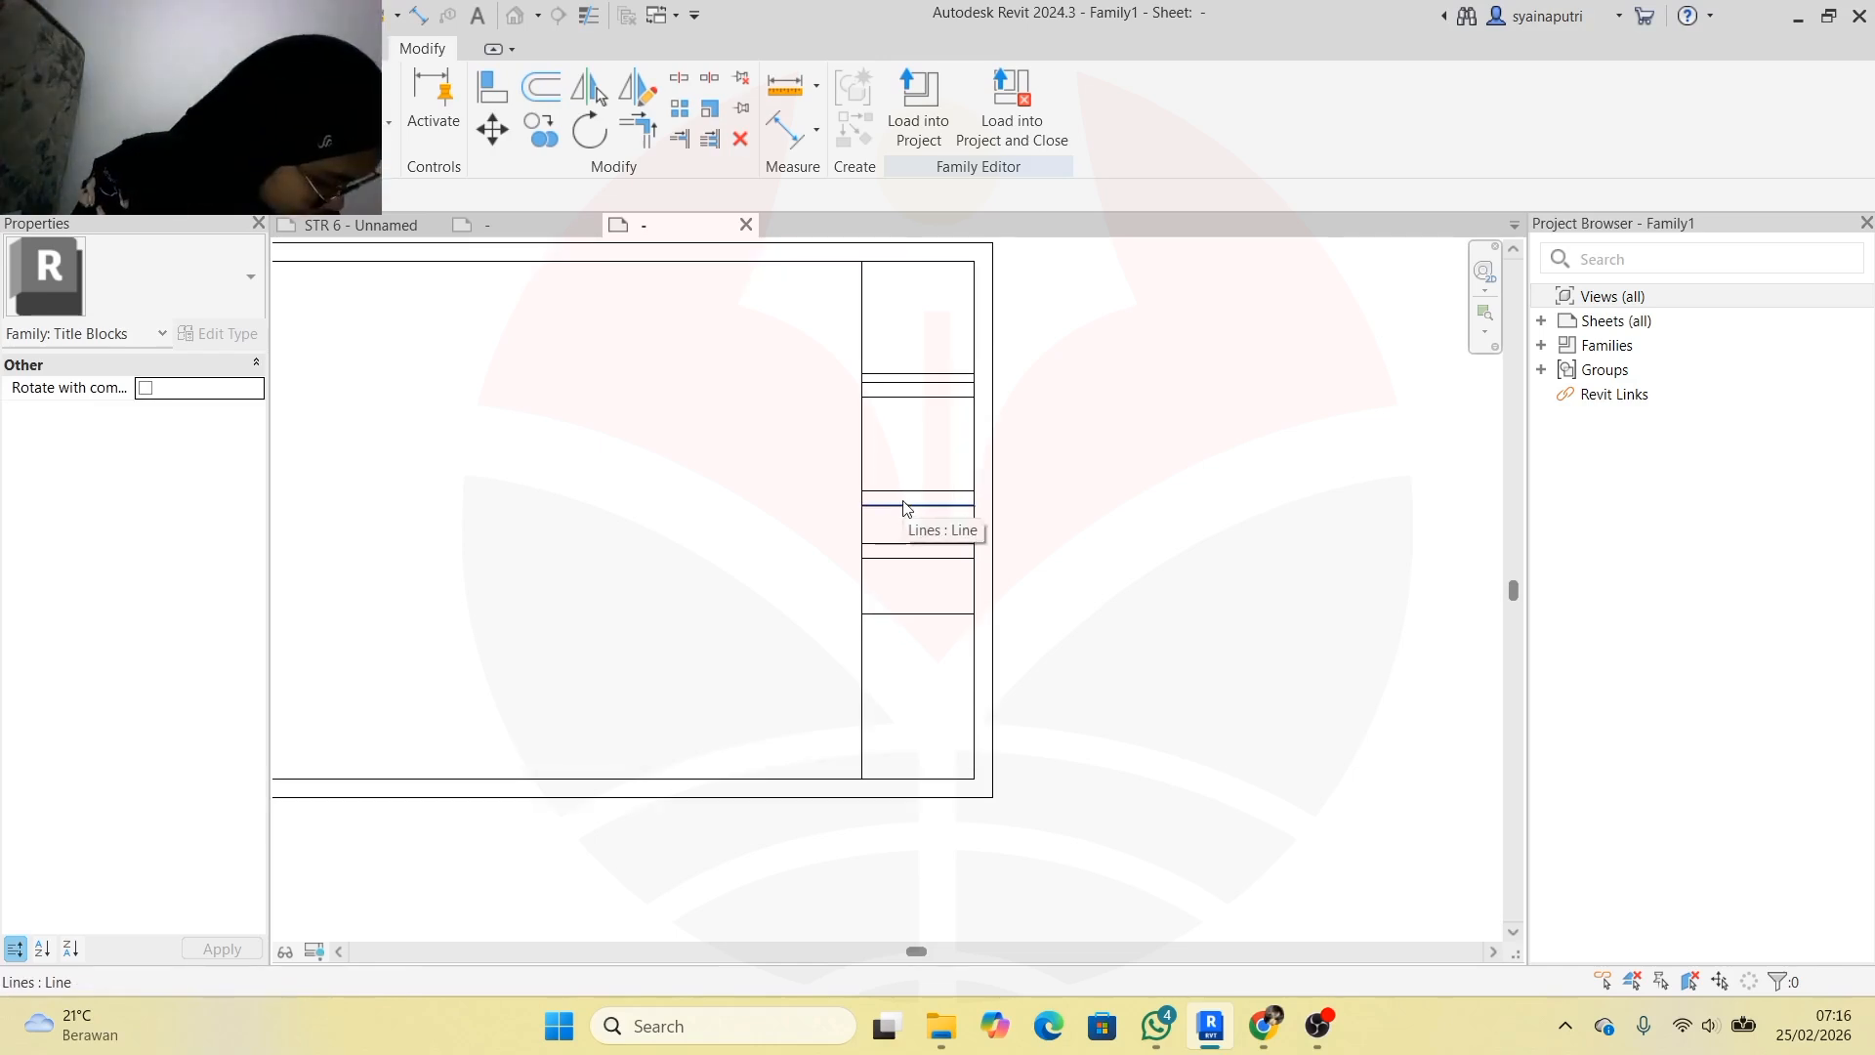
{"action": "scroll", "coordinate": [943, 513], "scroll_direction": "up", "scroll_amount": 2}
{"action": "scroll", "coordinate": [937, 469], "scroll_direction": "down", "scroll_amount": 2}
{"action": "scroll", "coordinate": [923, 332], "scroll_direction": "up", "scroll_amount": 1}
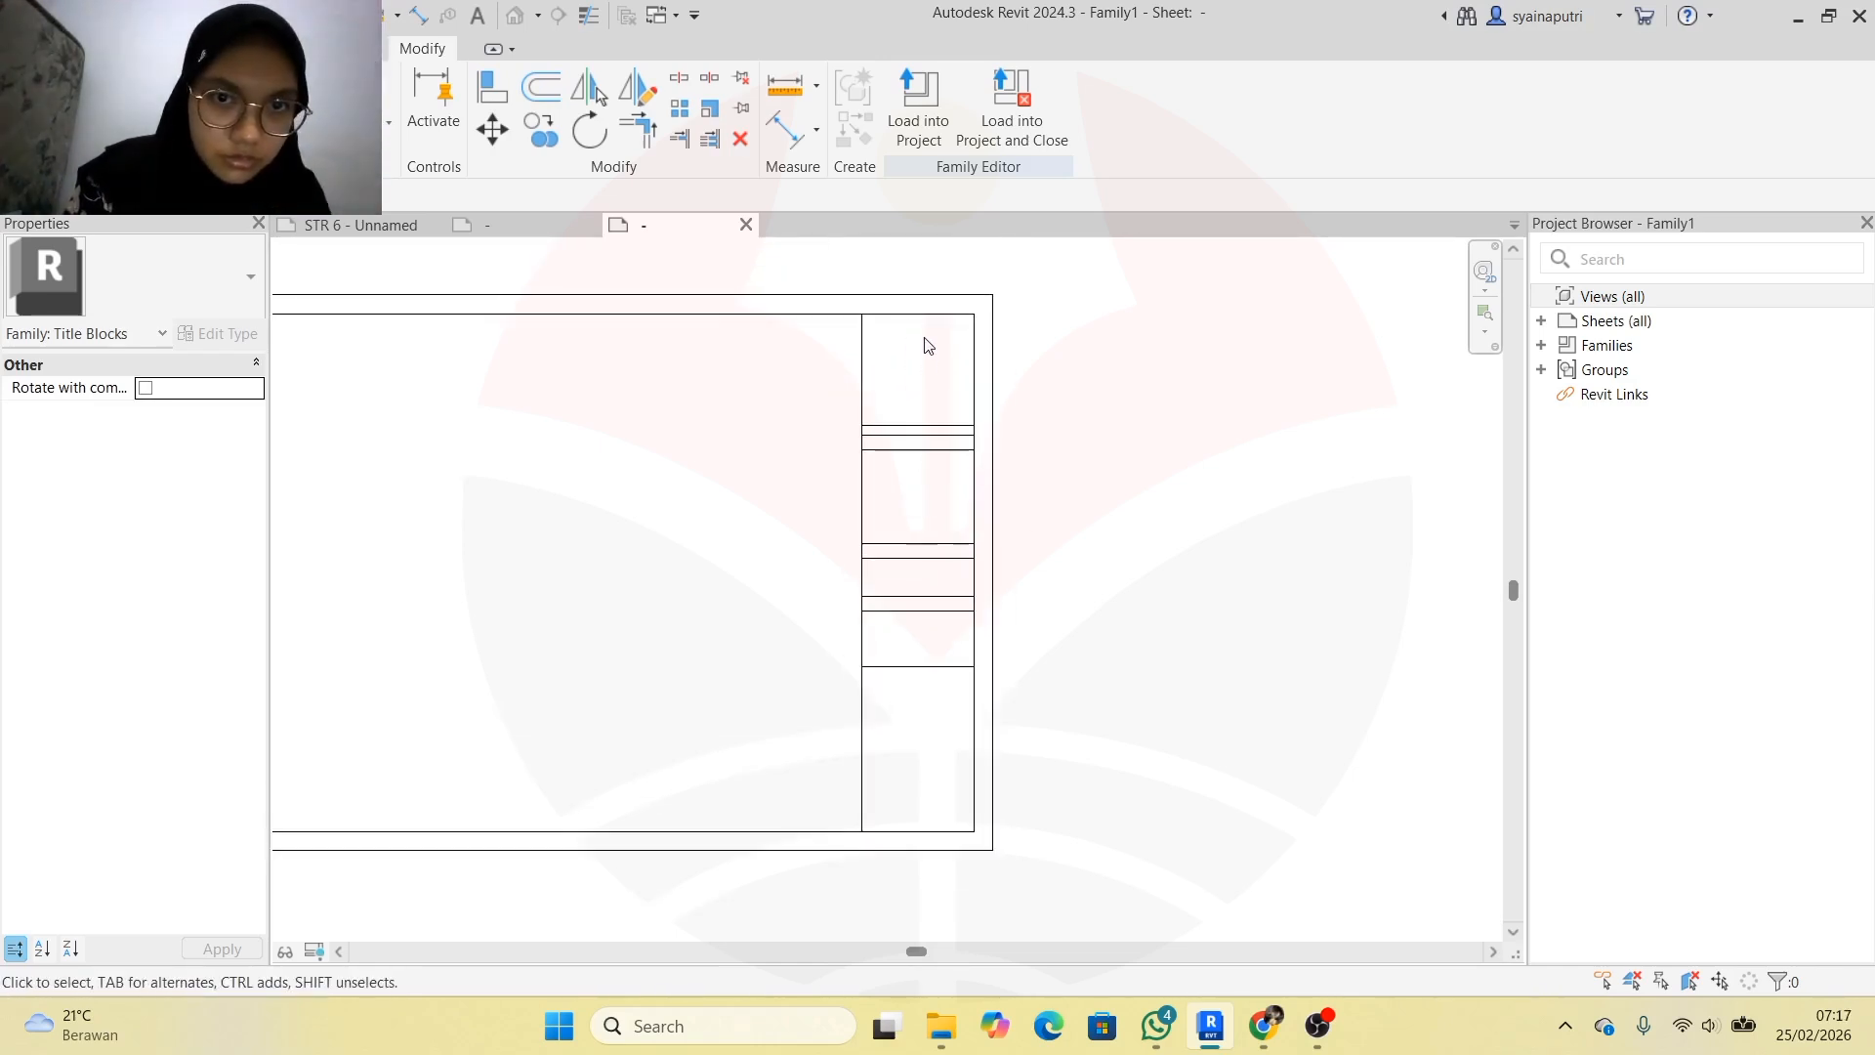
{"action": "left_click", "coordinate": [527, 226]}
Move a row line lower in the right panel, checking against the reference title block
{"action": "left_click", "coordinate": [672, 222]}
{"action": "left_click_drag", "start_coordinate": [943, 313], "coordinate": [943, 430]}
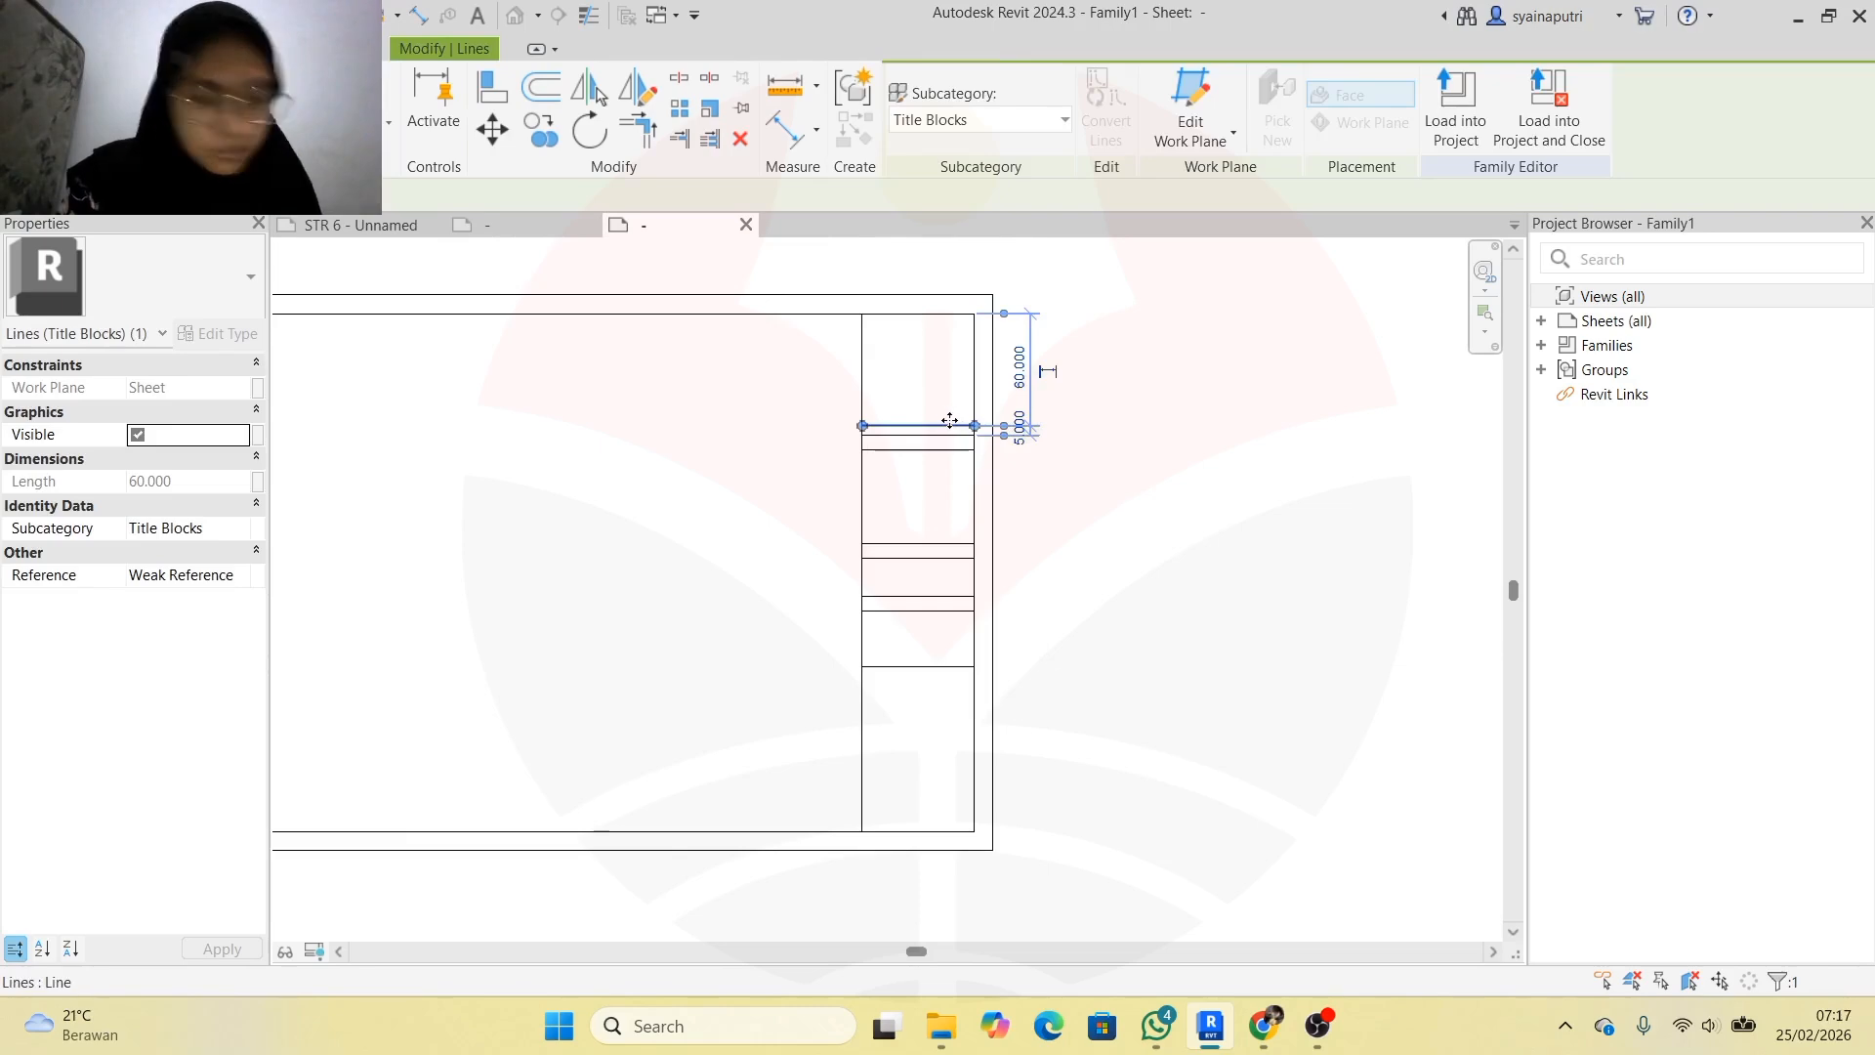
{"action": "scroll", "coordinate": [1033, 426], "scroll_direction": "up", "scroll_amount": 2}
{"action": "scroll", "coordinate": [1033, 426], "scroll_direction": "down", "scroll_amount": 3}
{"action": "left_click", "coordinate": [474, 226]}
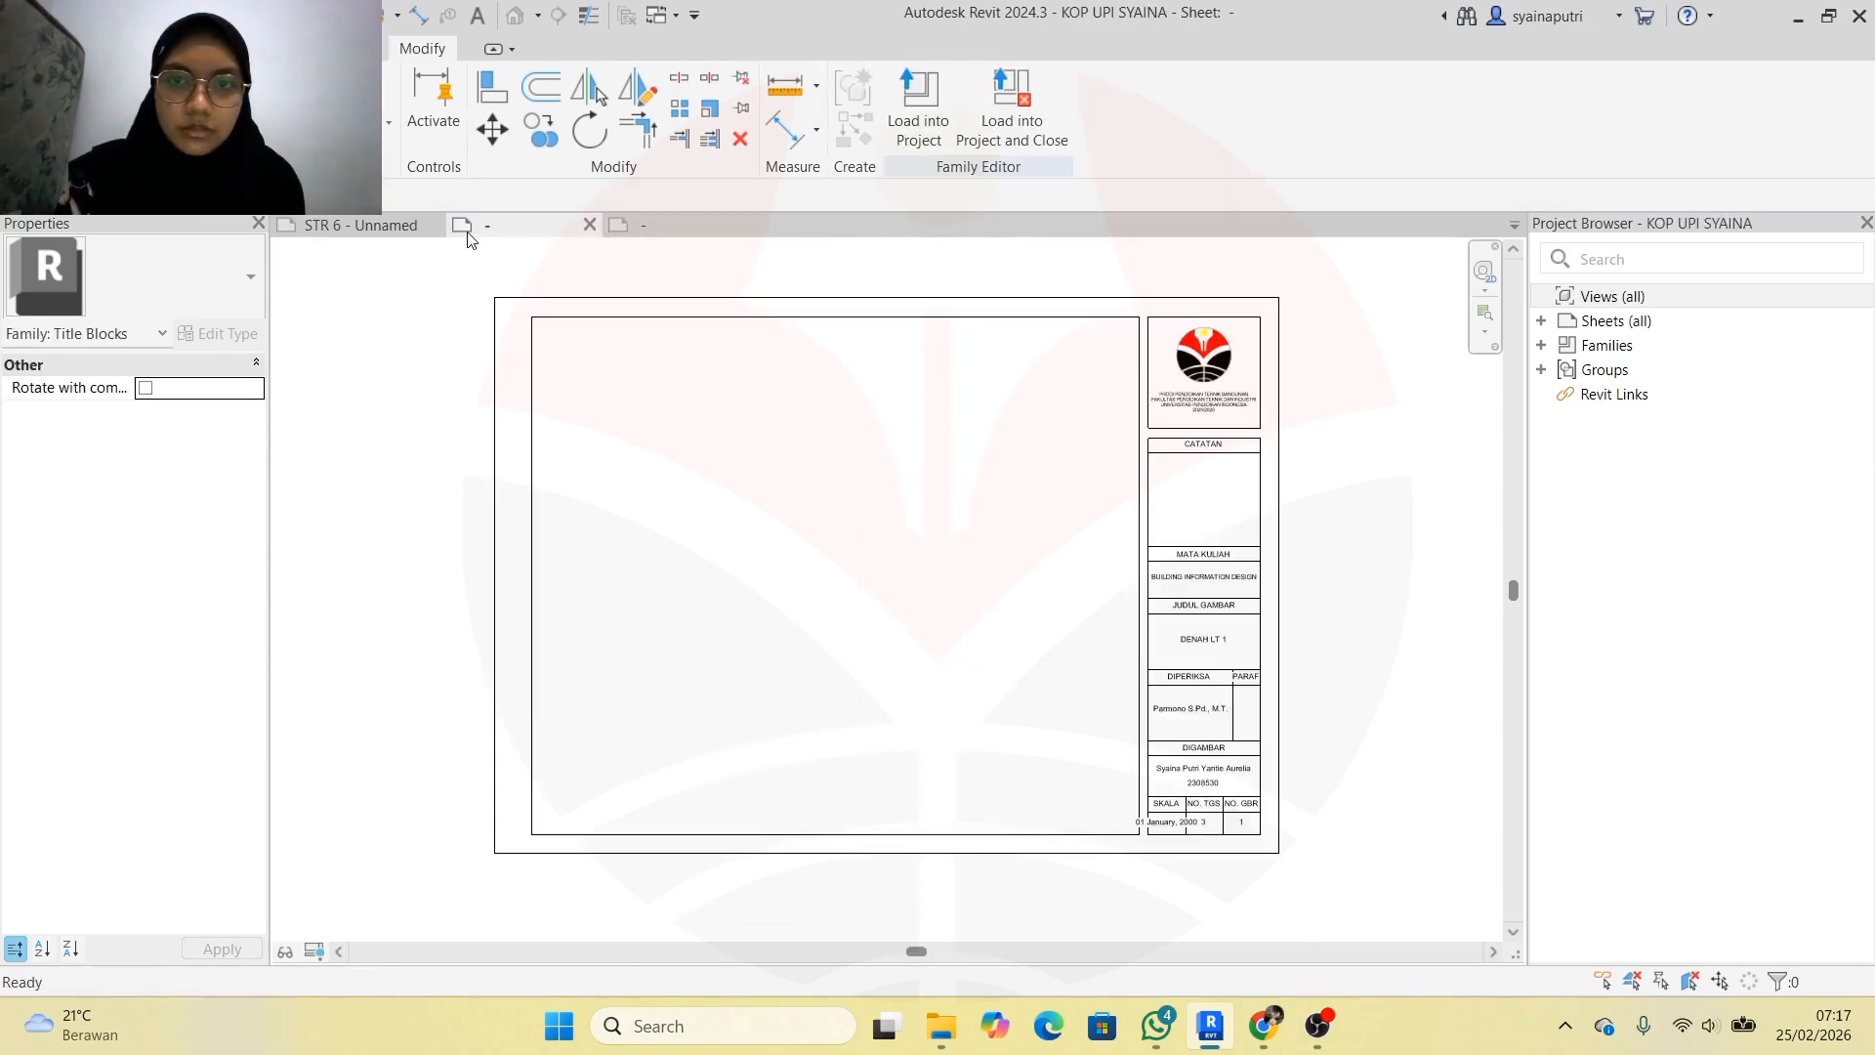
{"action": "left_click", "coordinate": [639, 230]}
{"action": "scroll", "coordinate": [972, 629], "scroll_direction": "up", "scroll_amount": 4}
Offset four more row lines down the right panel toward its bottom
{"action": "key", "text": "o"}
{"action": "key", "text": "f"}
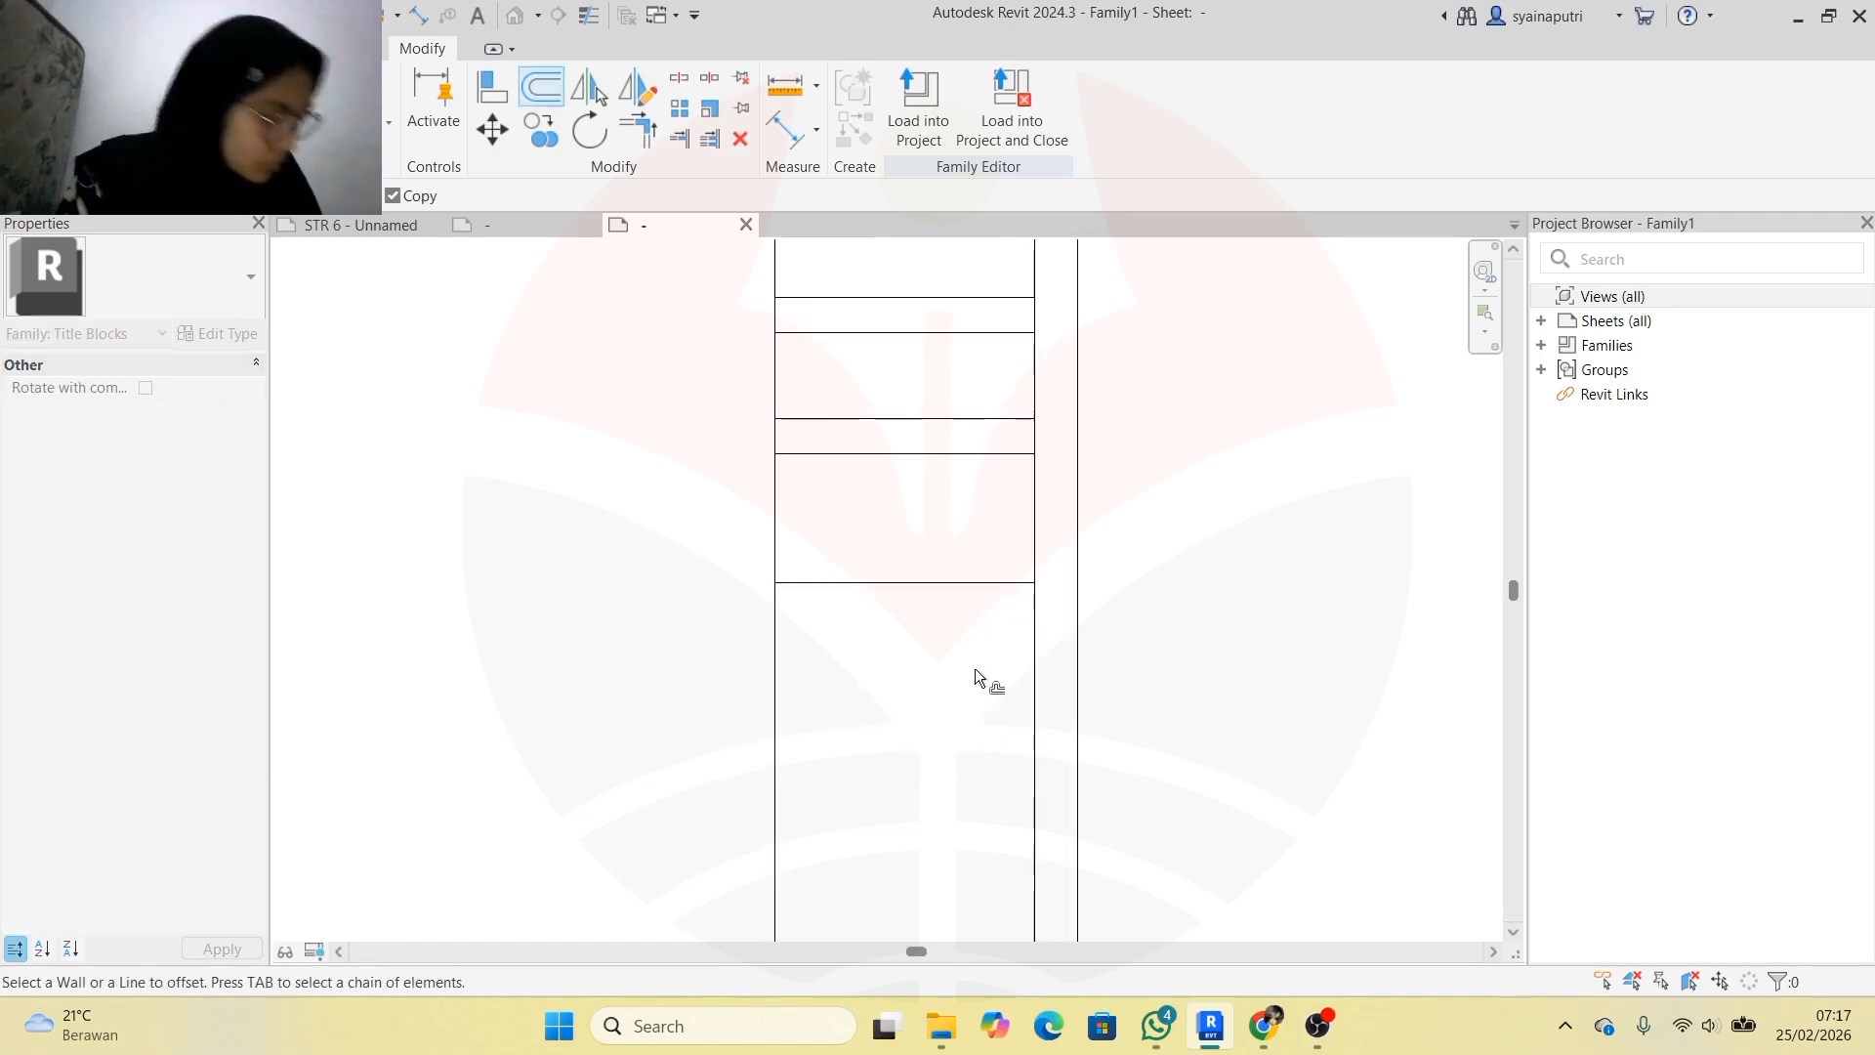
{"action": "left_click", "coordinate": [904, 592]}
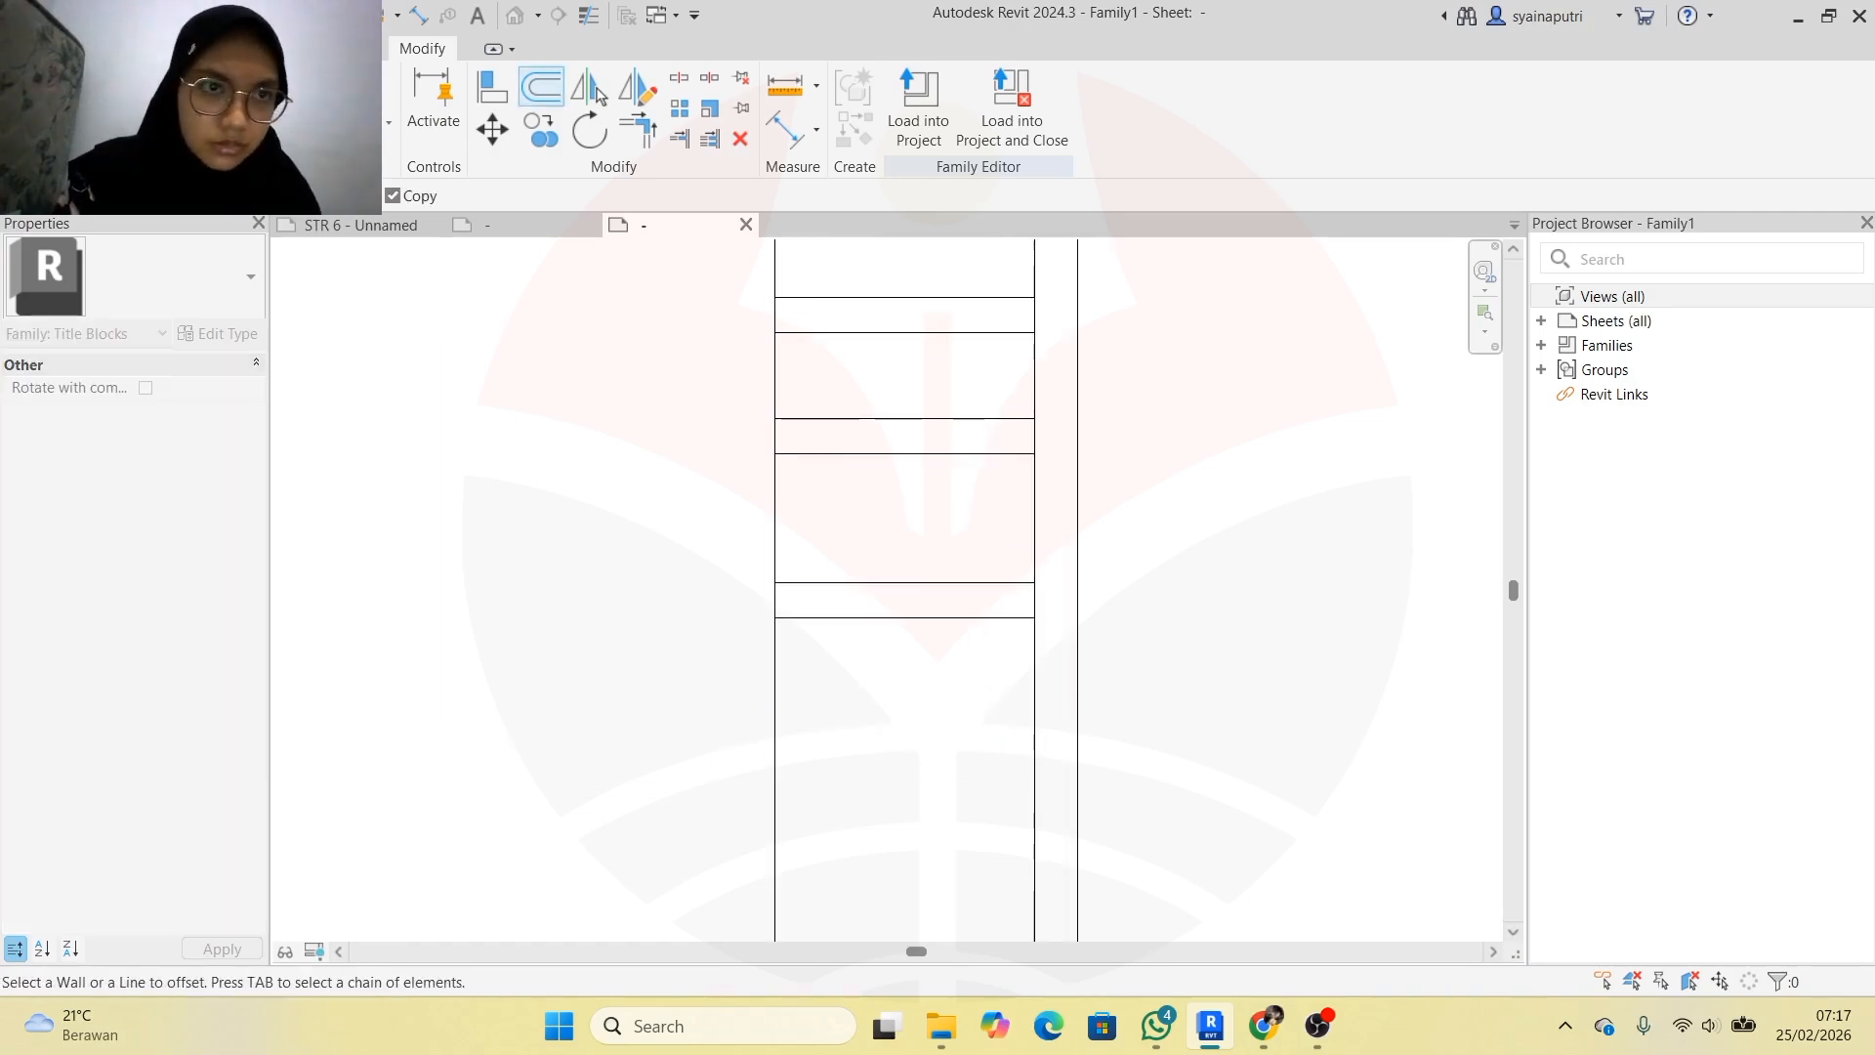
{"action": "left_click", "coordinate": [908, 641]}
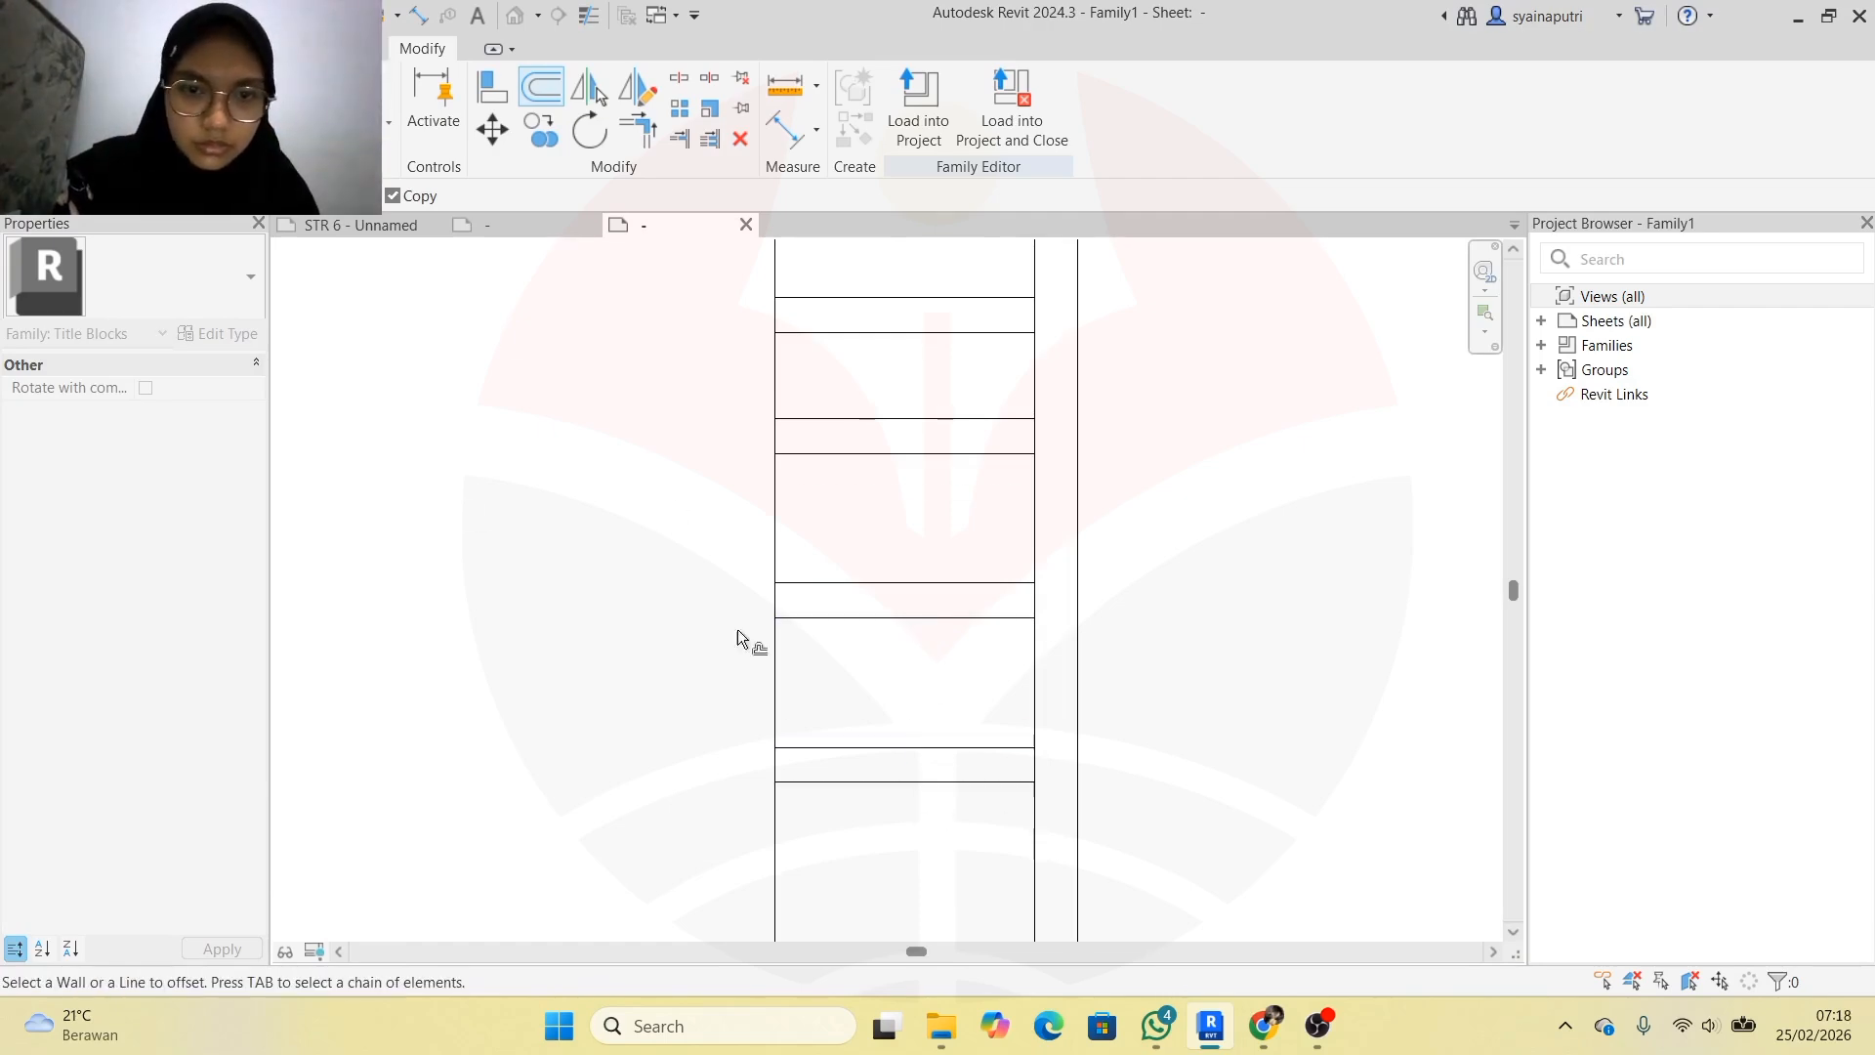
{"action": "left_click", "coordinate": [973, 788]}
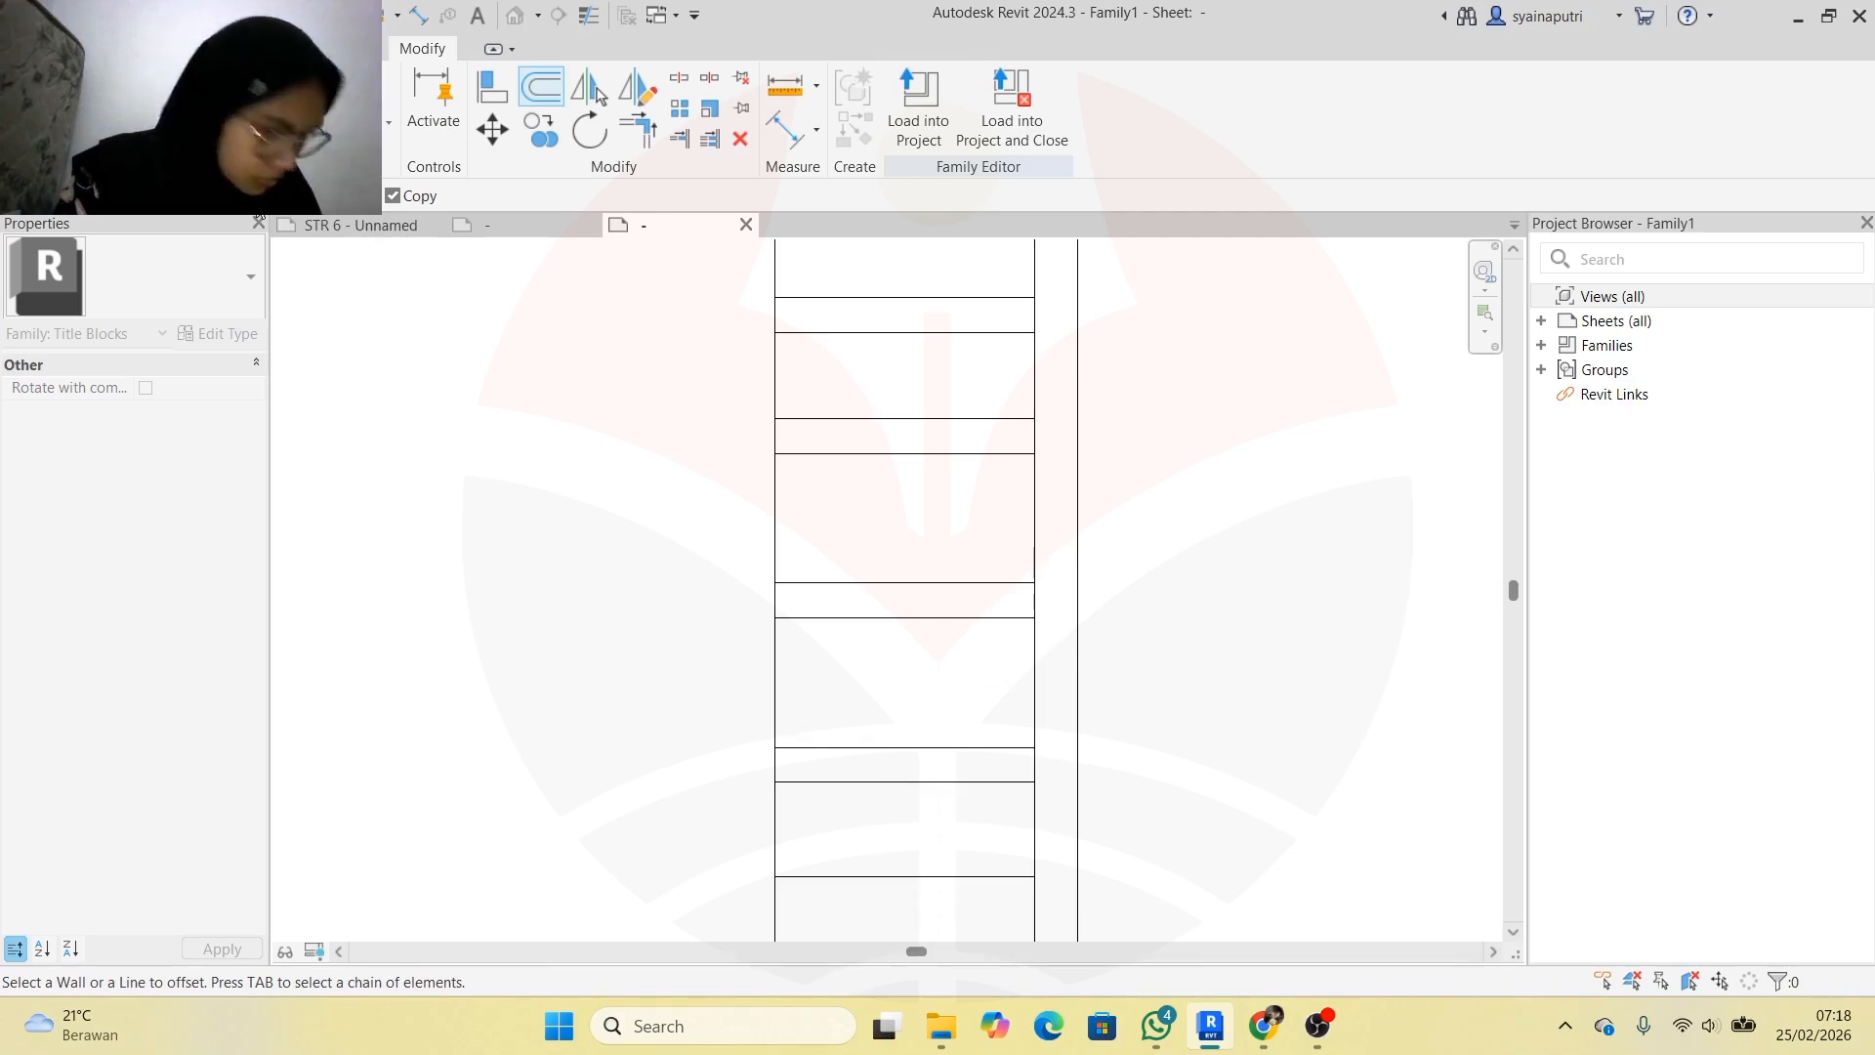
{"action": "left_click", "coordinate": [867, 883]}
{"action": "scroll", "coordinate": [806, 847], "scroll_direction": "down", "scroll_amount": 6}
{"action": "middle_click_drag", "start_coordinate": [805, 846], "coordinate": [812, 703]}
{"action": "key", "text": "Escape"}
{"action": "scroll", "coordinate": [810, 646], "scroll_direction": "up", "scroll_amount": 5}
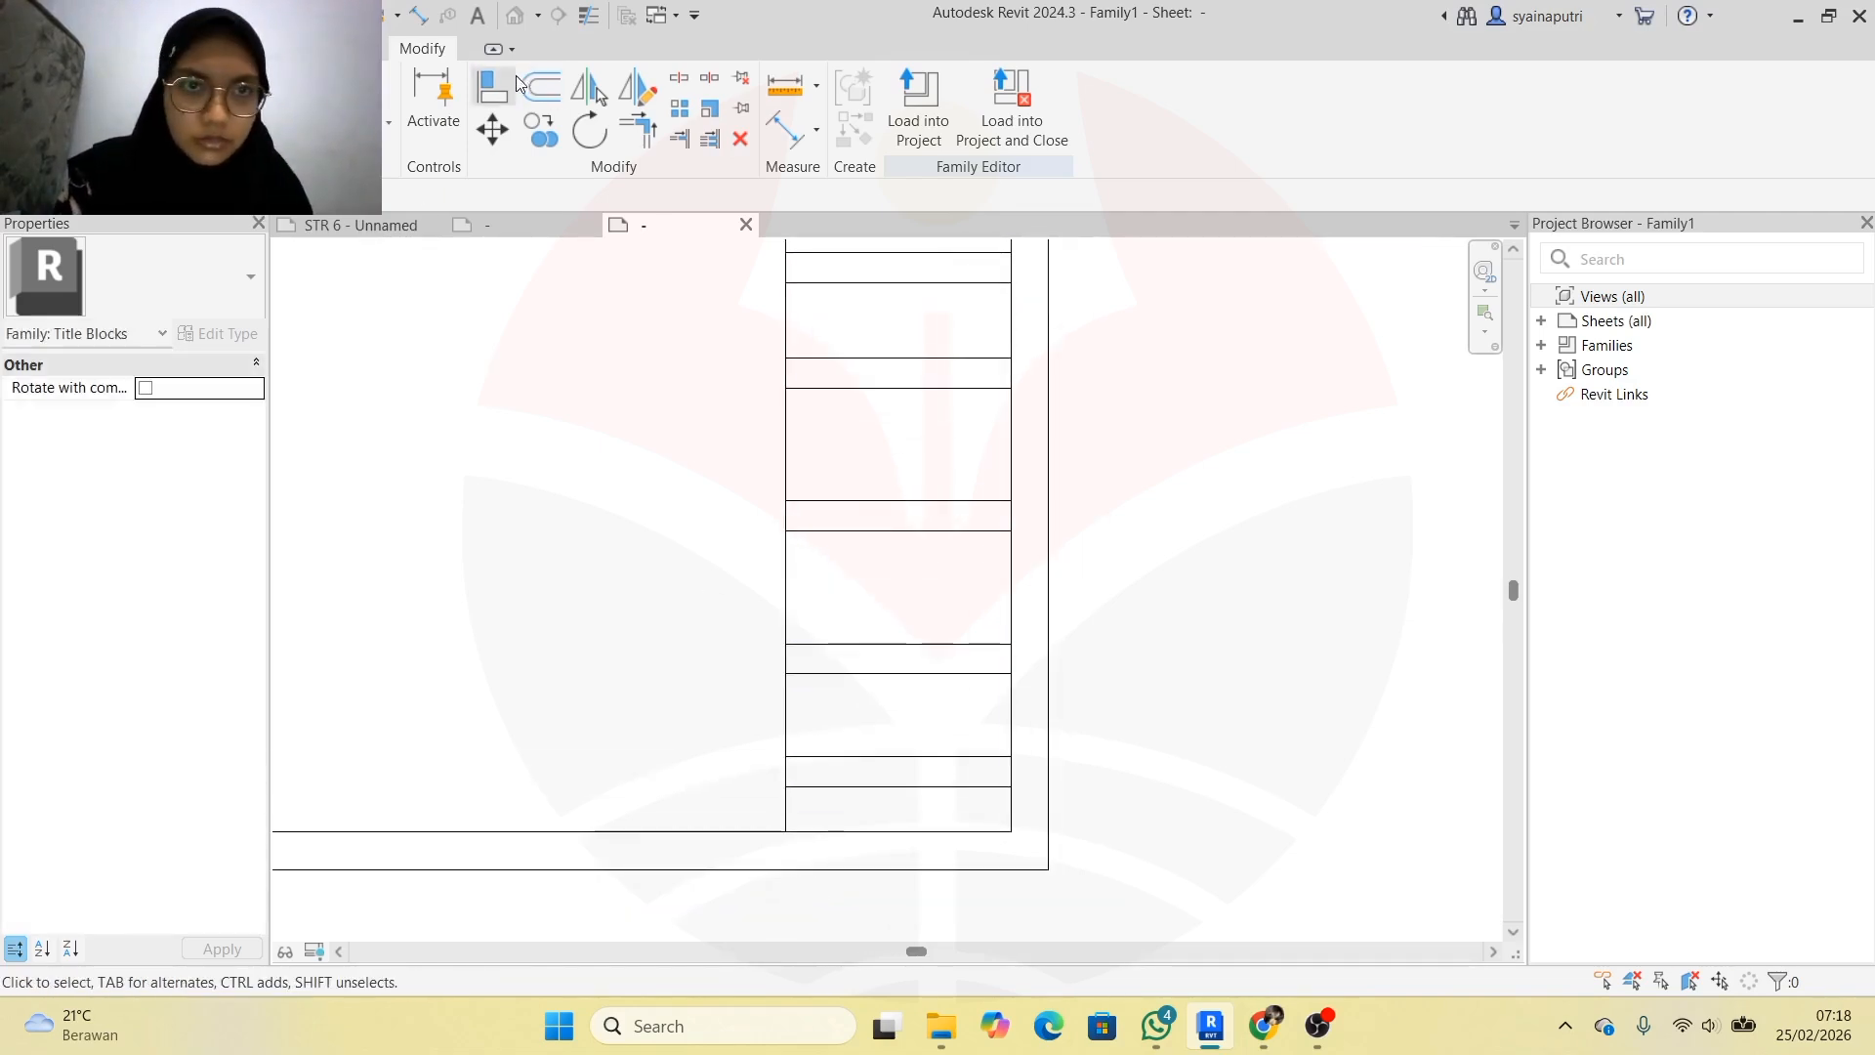
Offset the panel's vertical edge to add column lines splitting the rows into cells
{"action": "left_click", "coordinate": [542, 90]}
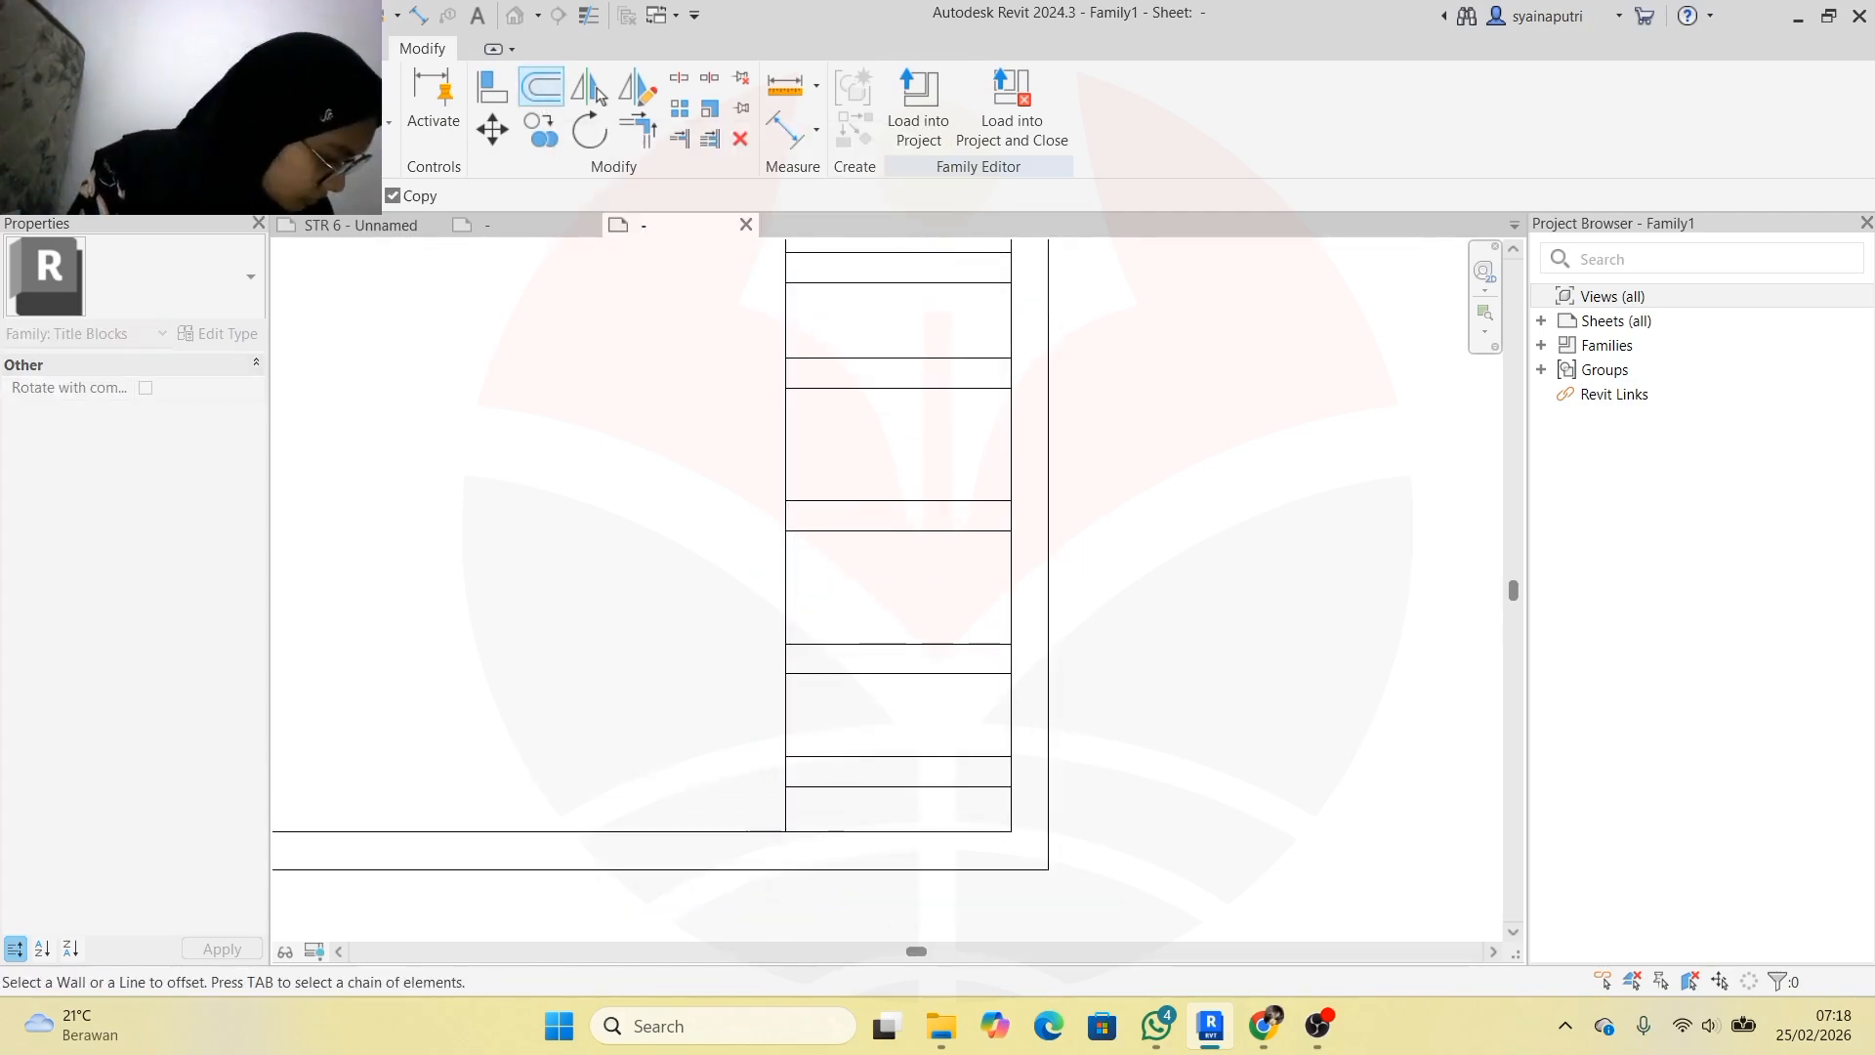
{"action": "left_click", "coordinate": [781, 512]}
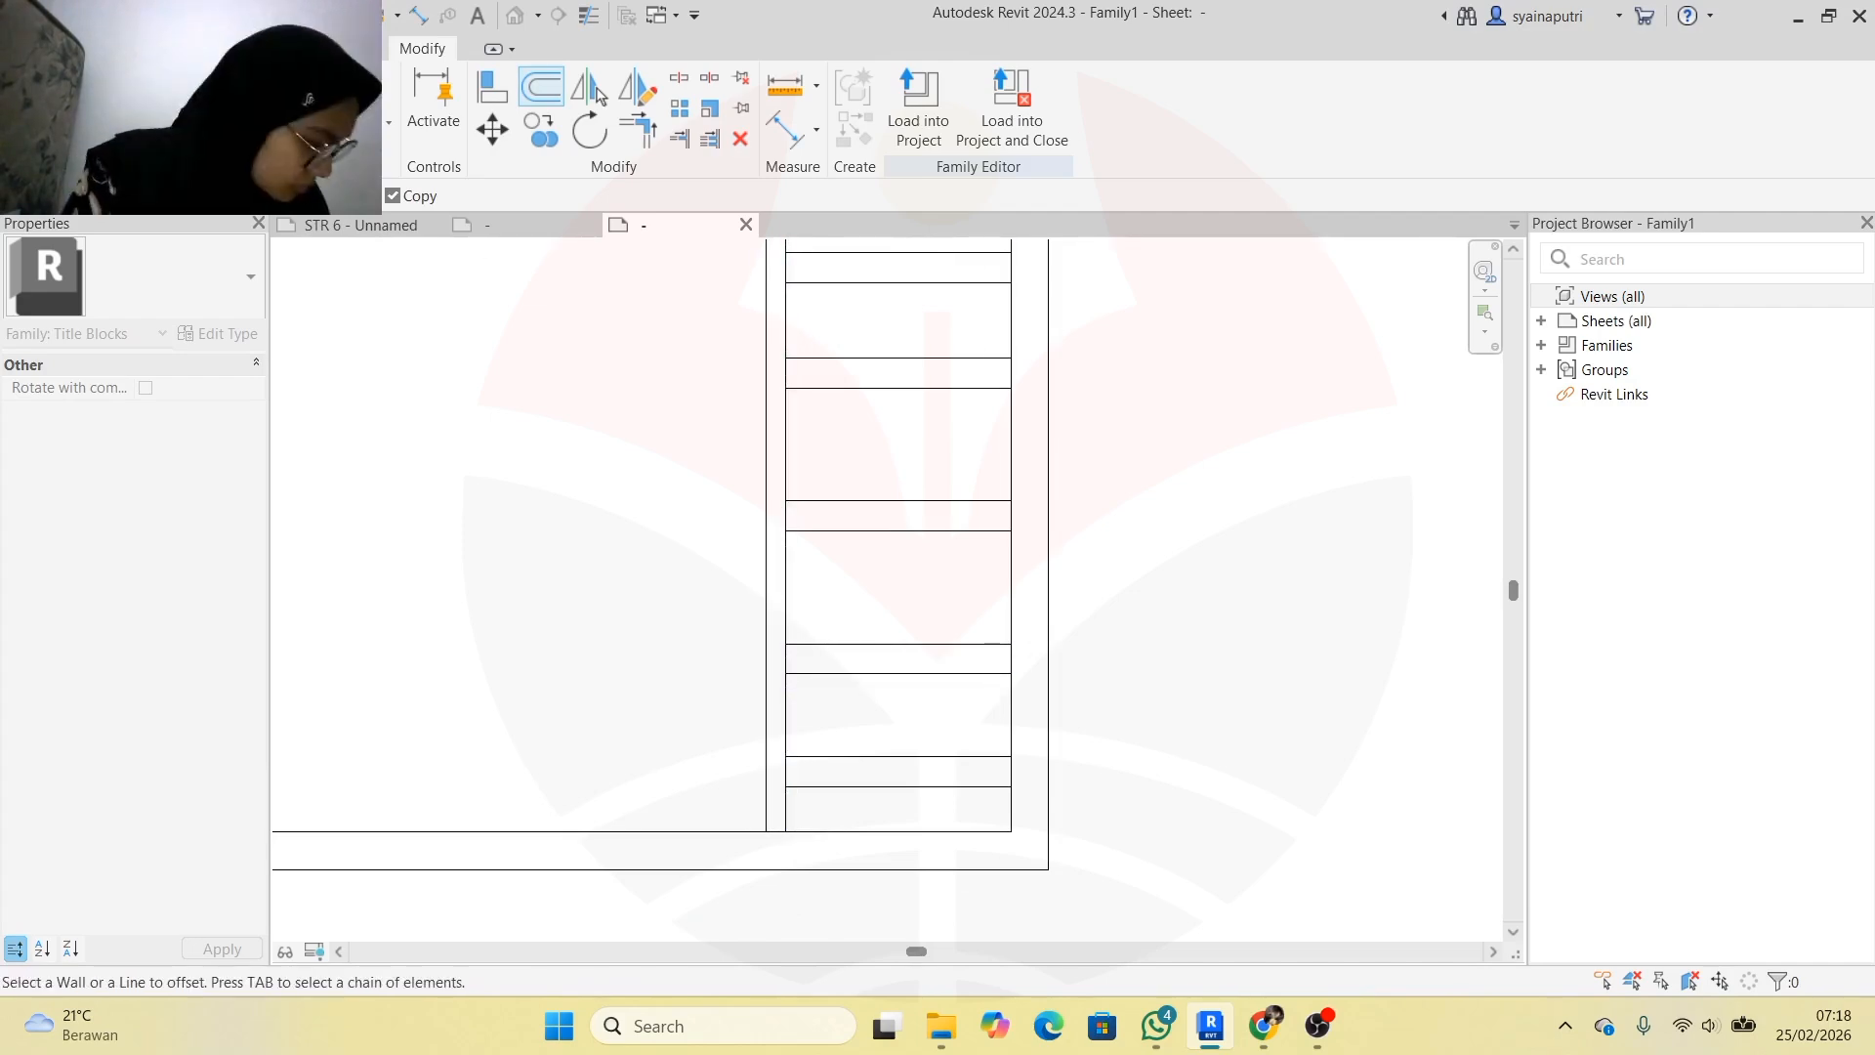
{"action": "left_click", "coordinate": [1002, 459]}
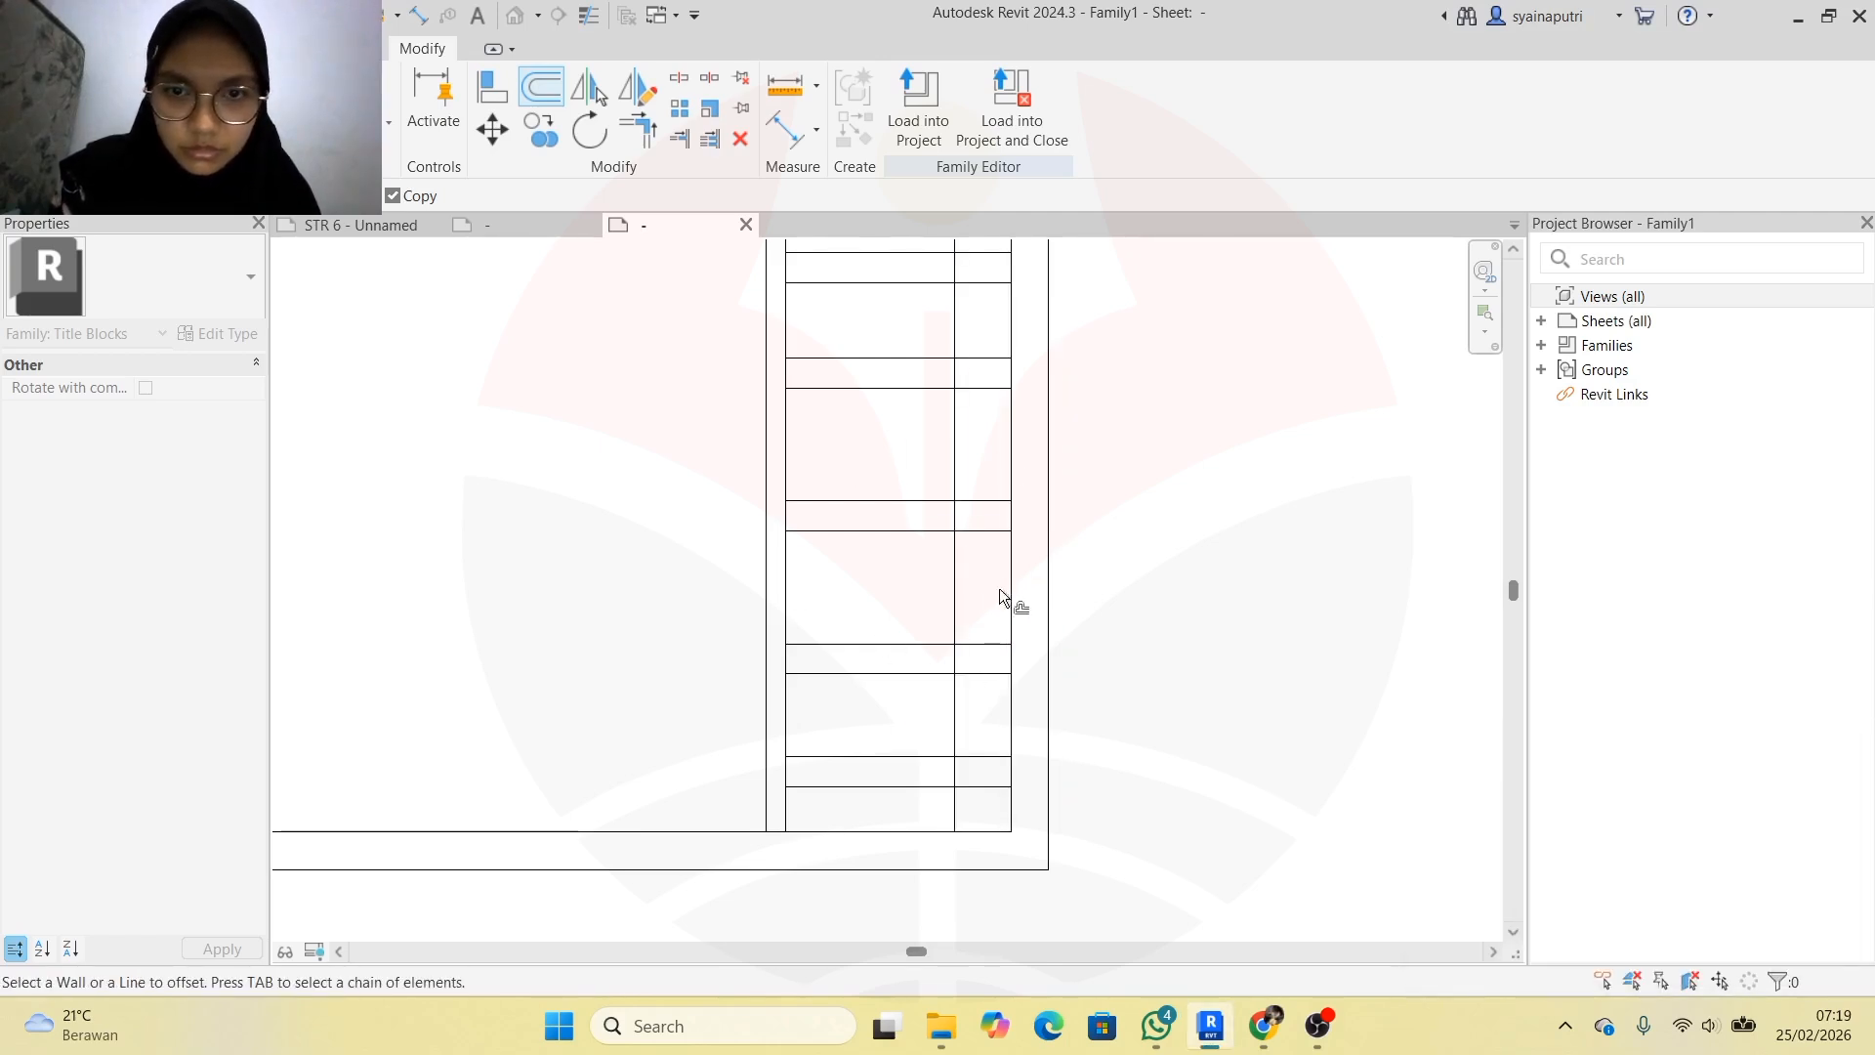
{"action": "left_click", "coordinate": [1008, 693]}
{"action": "key", "text": "Escape"}
{"action": "left_click", "coordinate": [542, 89]}
Finish the new column line and trim it back to the upper row line of the panel
{"action": "left_click", "coordinate": [788, 420]}
{"action": "key", "text": "Escape"}
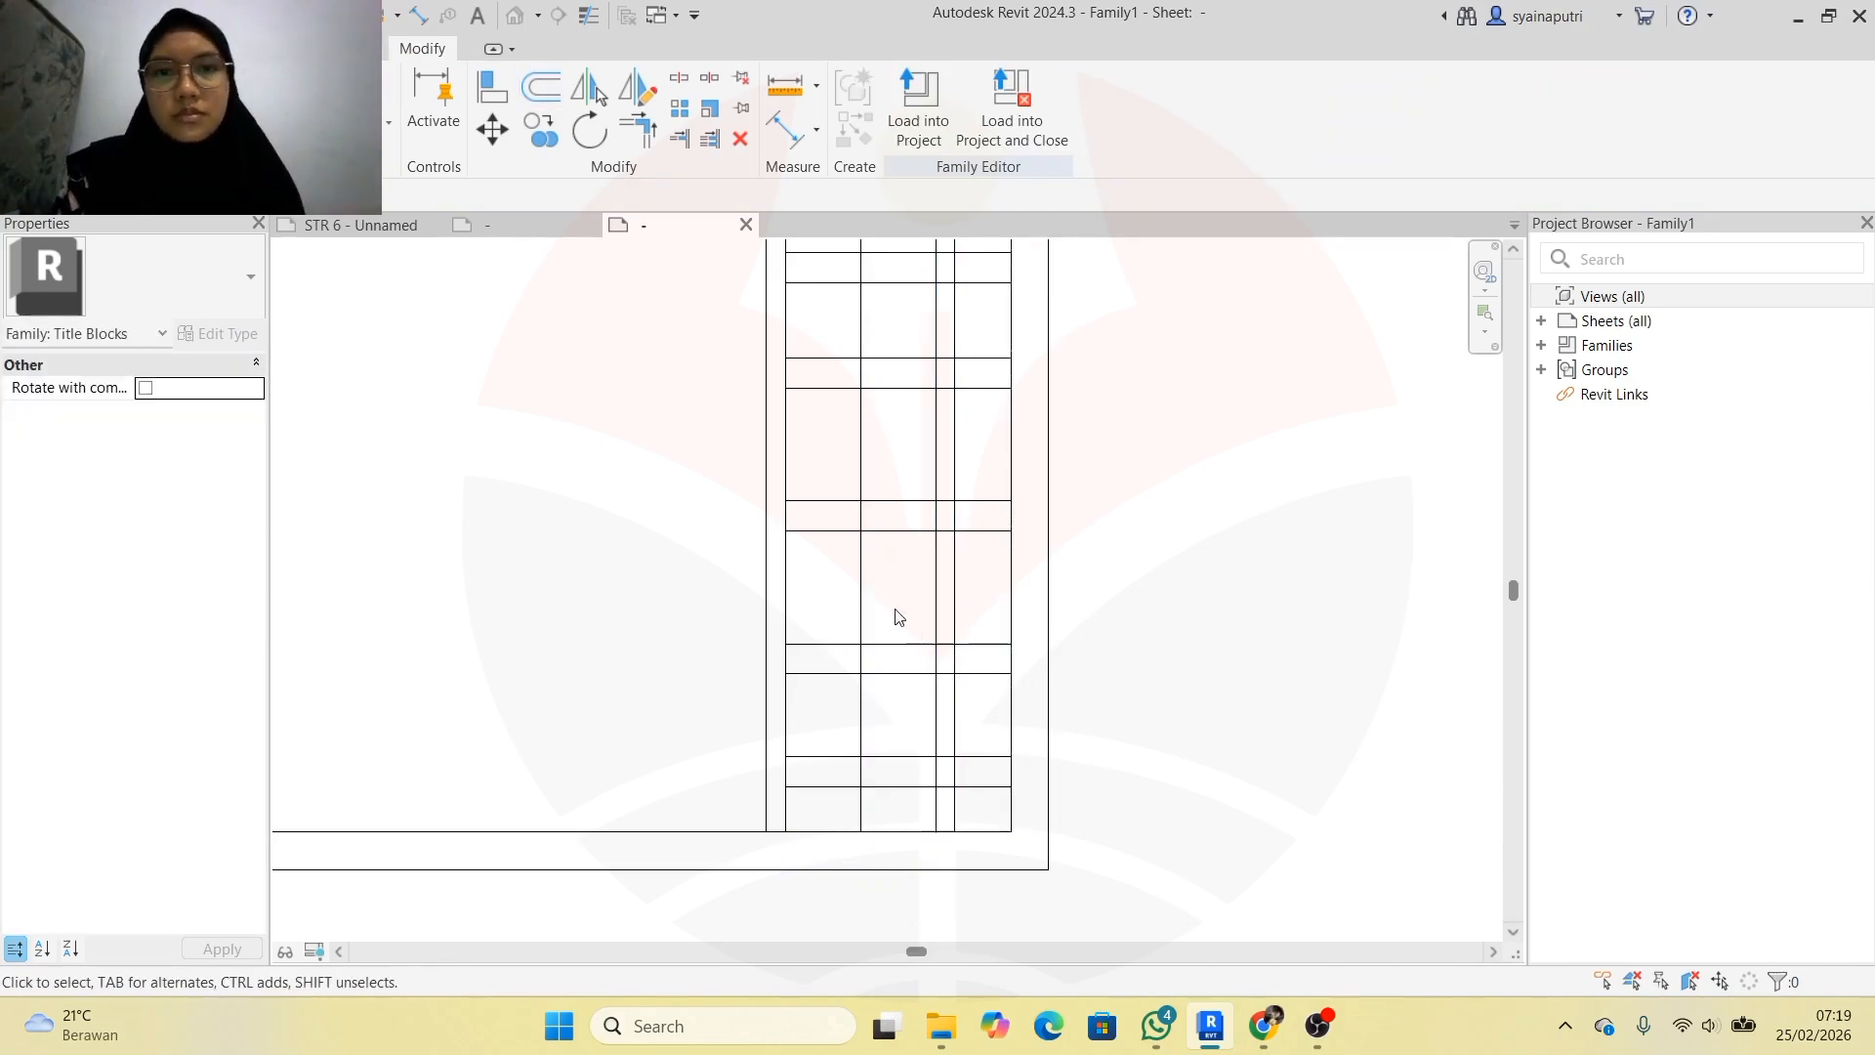
{"action": "scroll", "coordinate": [889, 600], "scroll_direction": "down", "scroll_amount": 2}
{"action": "left_click", "coordinate": [680, 139]}
{"action": "scroll", "coordinate": [996, 595], "scroll_direction": "up", "scroll_amount": 4}
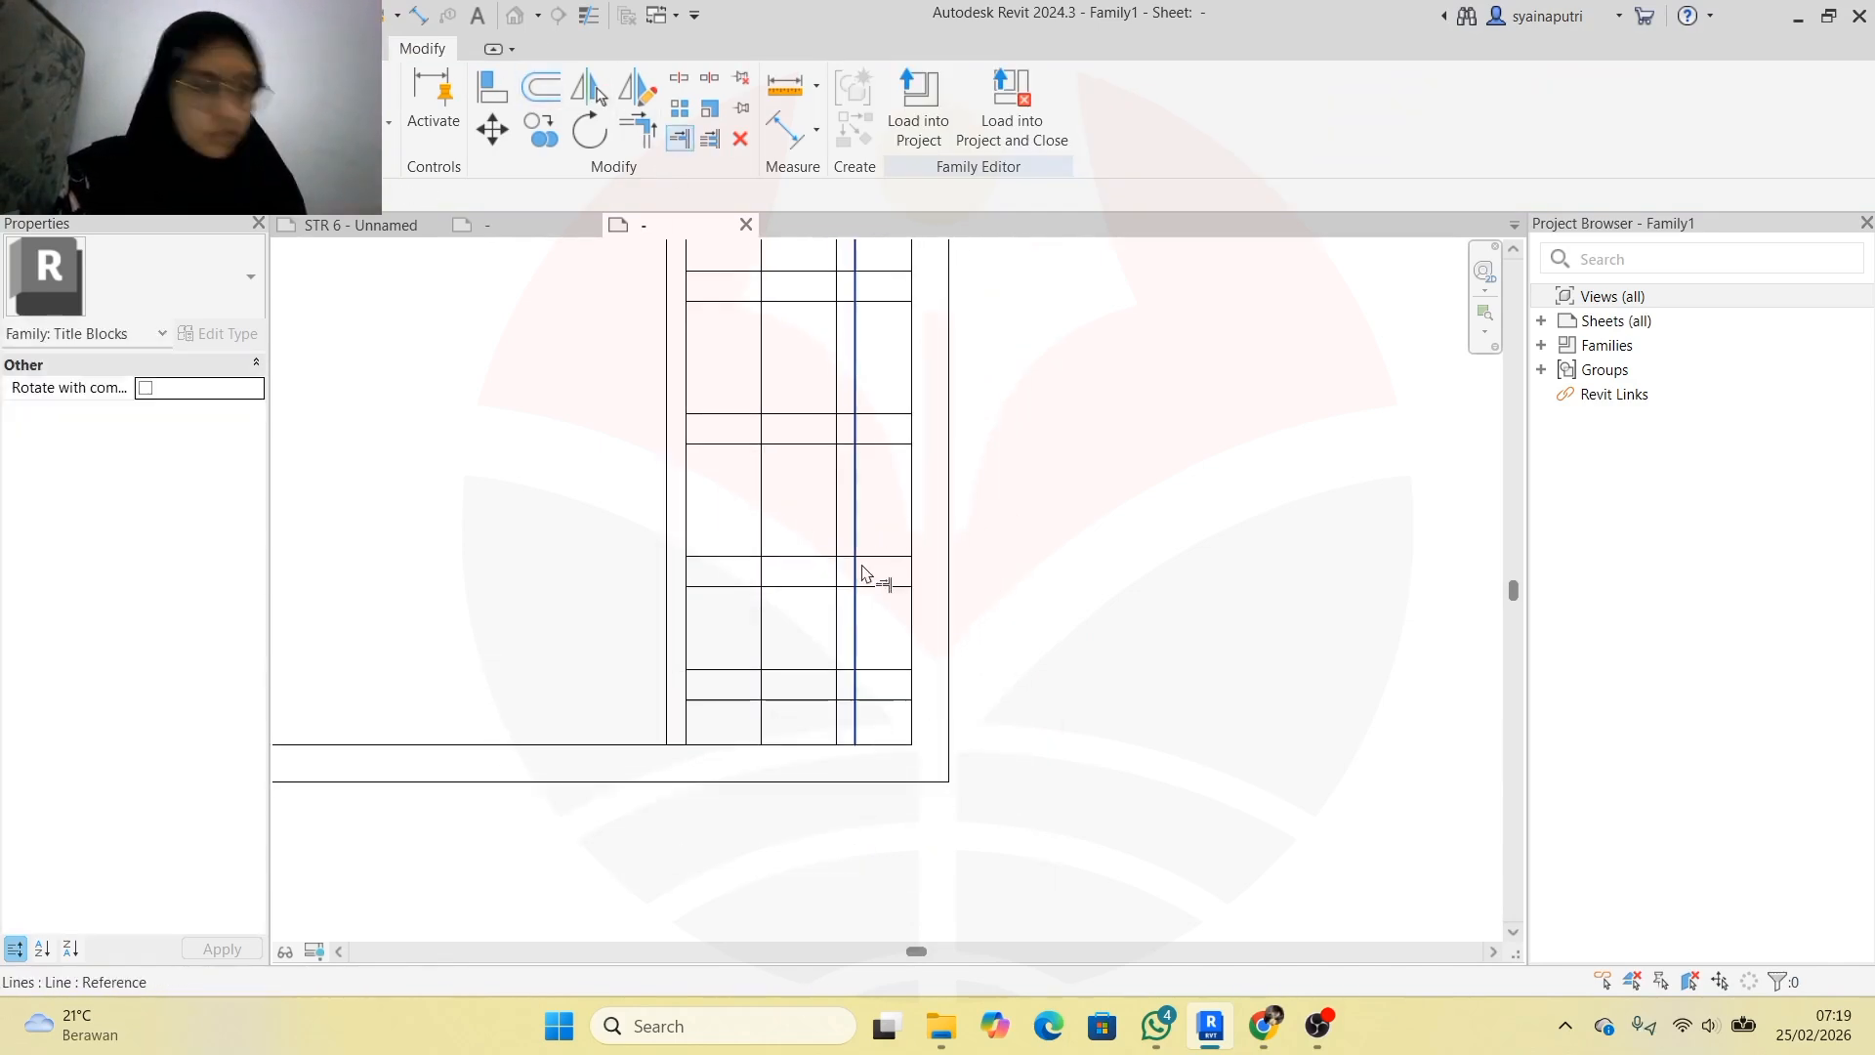
{"action": "scroll", "coordinate": [872, 581], "scroll_direction": "up", "scroll_amount": 2}
{"action": "left_click", "coordinate": [876, 595]}
{"action": "left_click", "coordinate": [882, 613]}
{"action": "key", "text": "ctrl+z"}
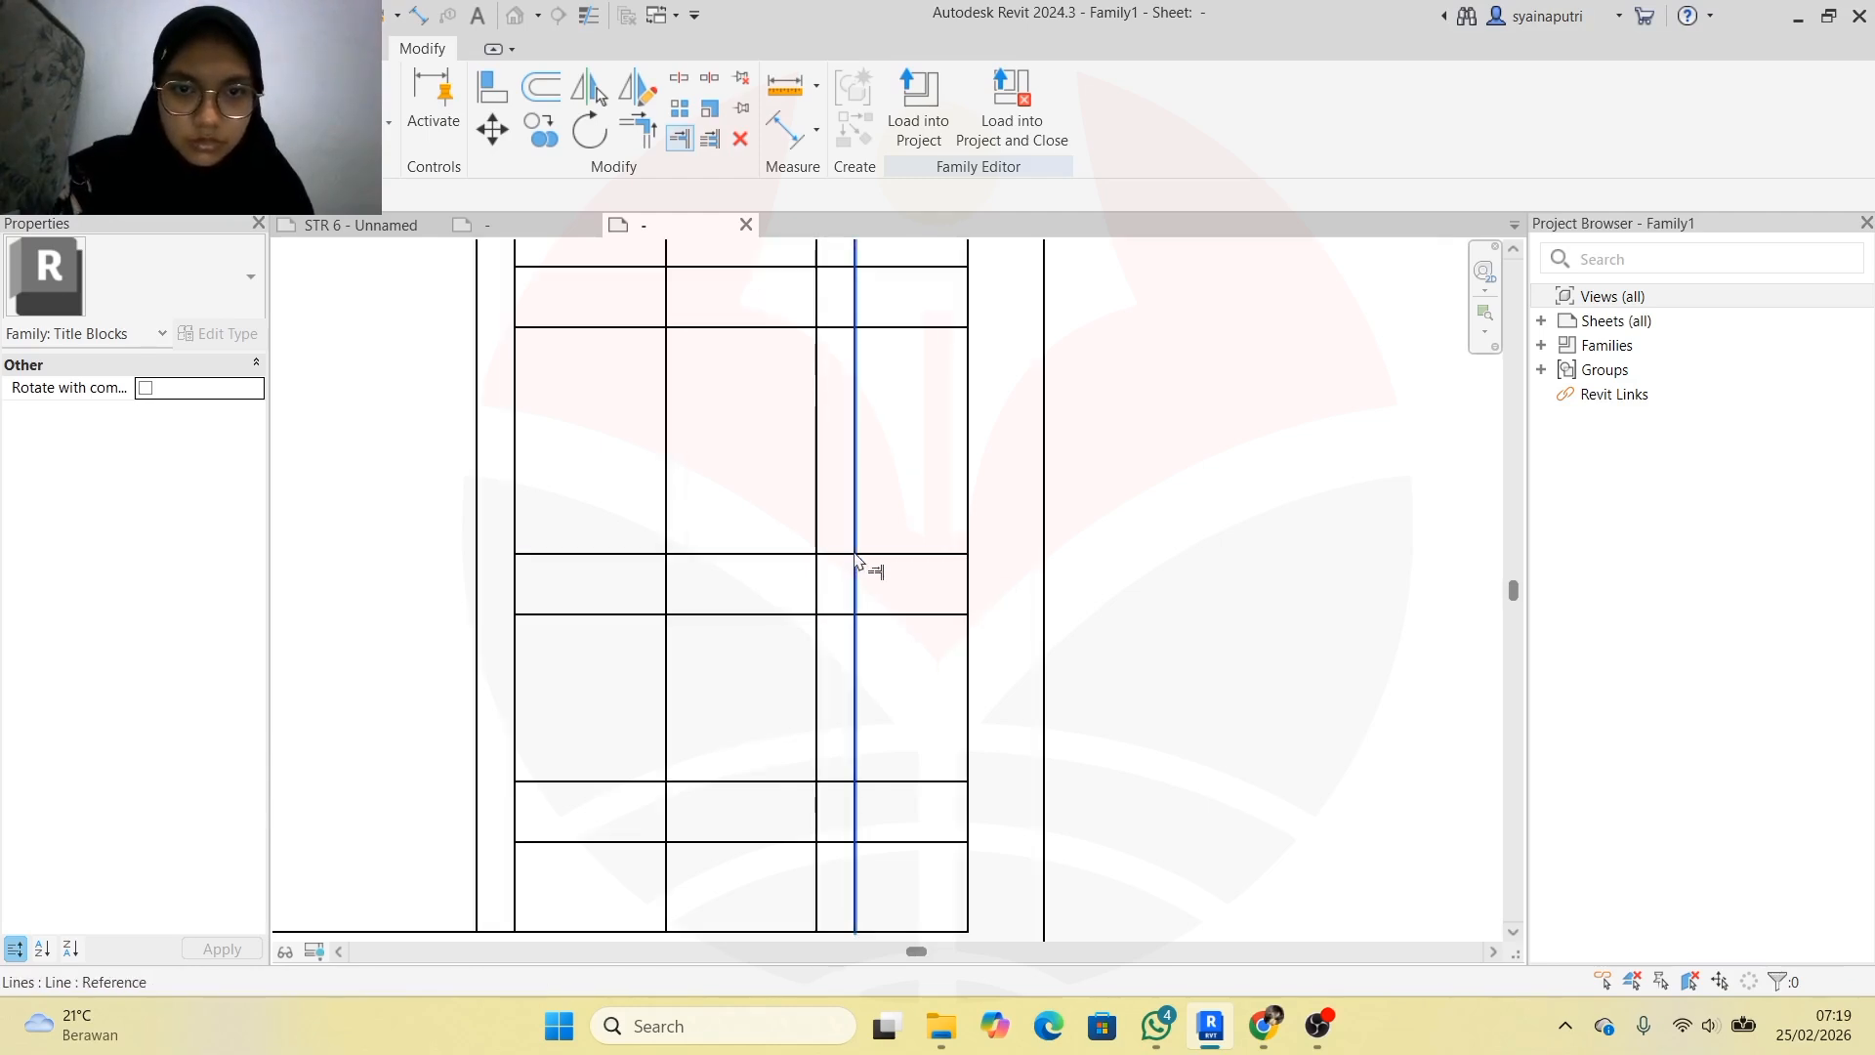
{"action": "left_click", "coordinate": [857, 559]}
{"action": "left_click", "coordinate": [841, 555]}
{"action": "key", "text": "ctrl+z"}
{"action": "left_click", "coordinate": [841, 555]}
{"action": "left_click", "coordinate": [854, 508]}
Trim the column lines so they stop above the lower rows of the panel
{"action": "middle_click_drag", "start_coordinate": [892, 520], "coordinate": [889, 633]}
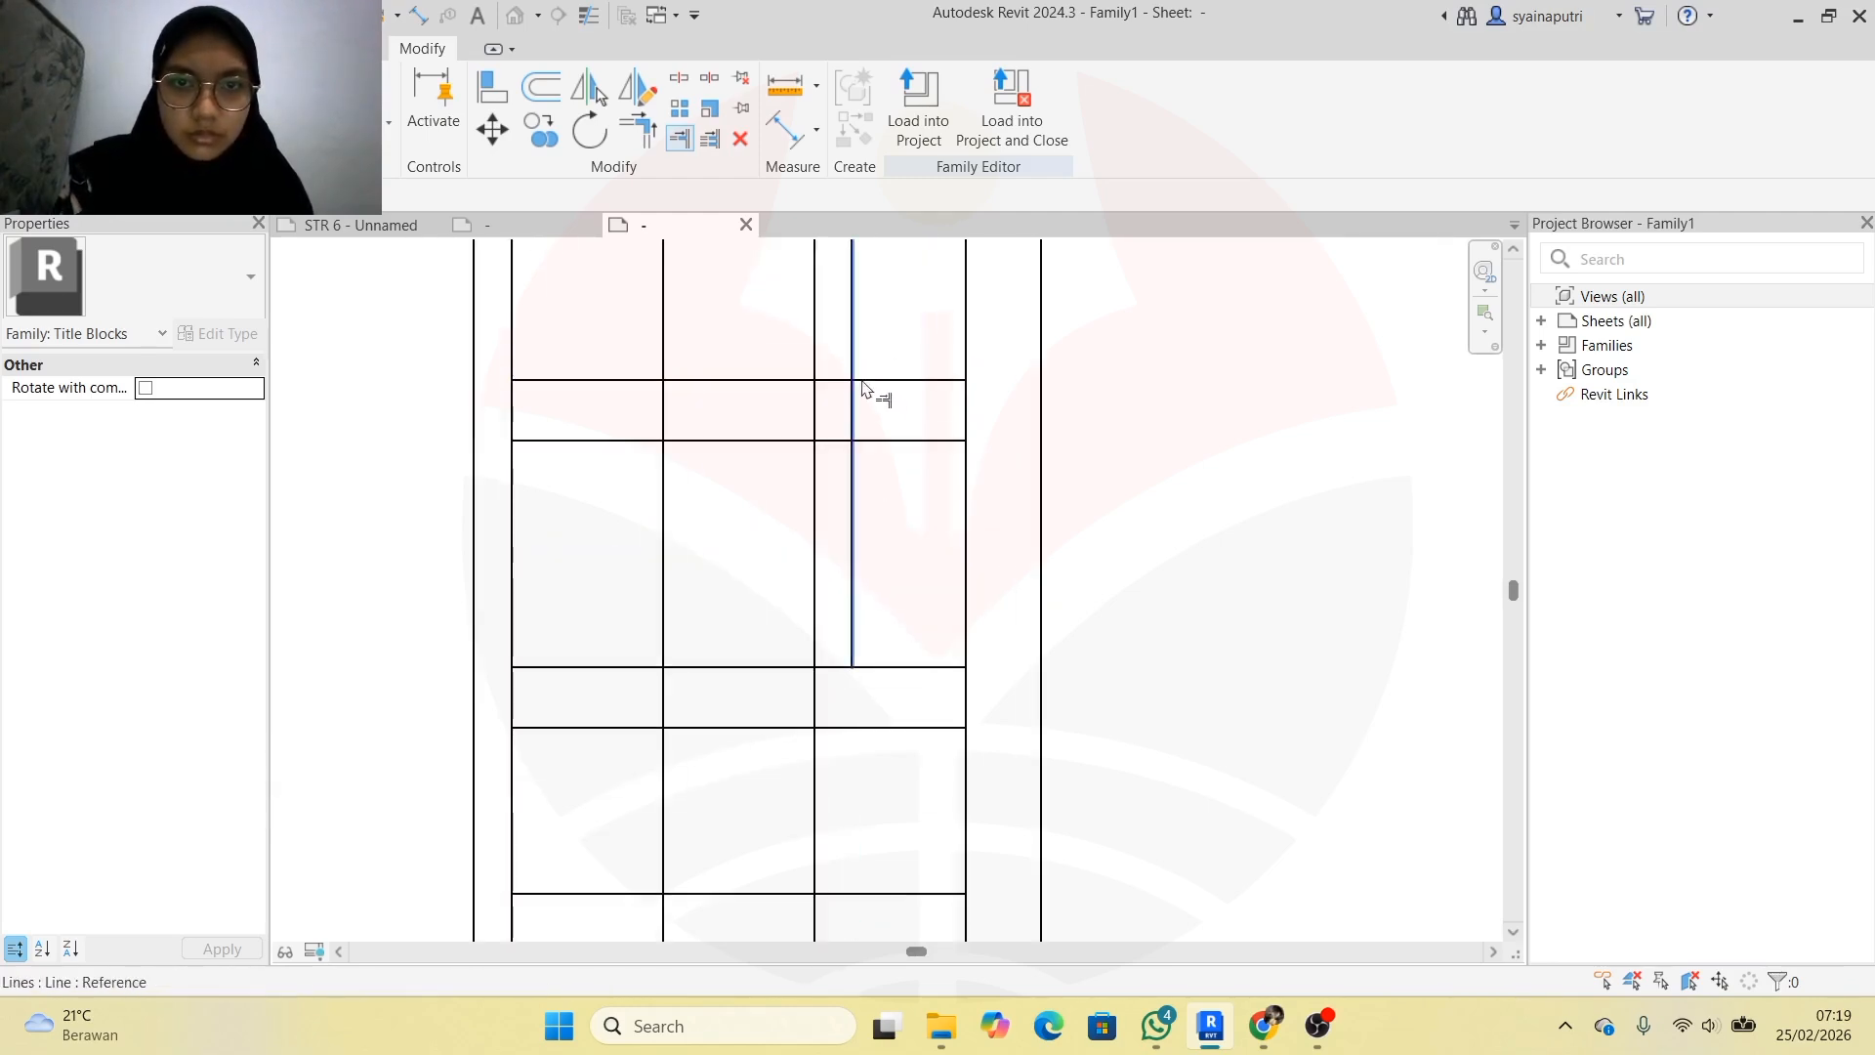
{"action": "left_click", "coordinate": [855, 376]}
{"action": "left_click", "coordinate": [883, 380]}
{"action": "key", "text": "ctrl+z"}
{"action": "left_click", "coordinate": [854, 385]}
{"action": "left_click", "coordinate": [882, 380]}
{"action": "key", "text": "ctrl+z"}
{"action": "left_click", "coordinate": [832, 381]}
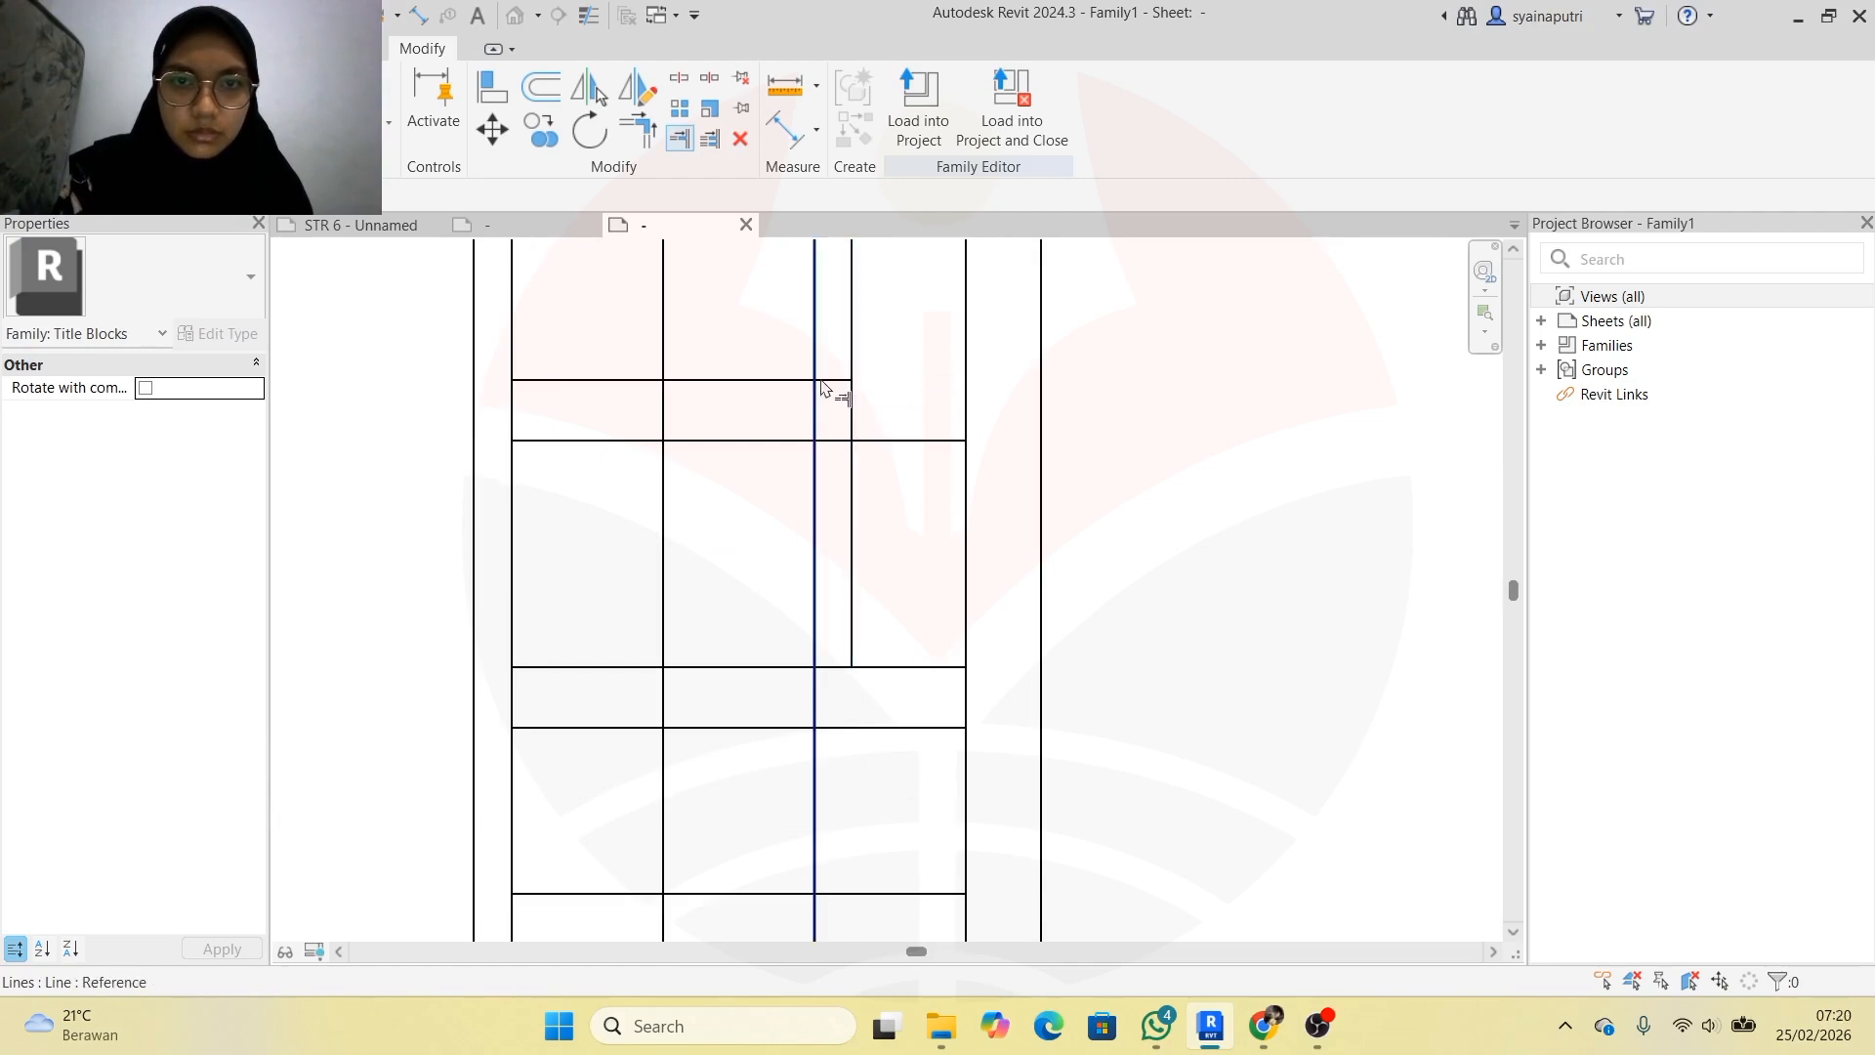
{"action": "left_click", "coordinate": [856, 405]}
{"action": "key", "text": "Escape"}
{"action": "scroll", "coordinate": [889, 470], "scroll_direction": "down", "scroll_amount": 4}
{"action": "scroll", "coordinate": [876, 623], "scroll_direction": "up", "scroll_amount": 5}
Use TR Trim/Extend to Corner to join a column line with a row line
{"action": "key", "text": "t"}
{"action": "key", "text": "r"}
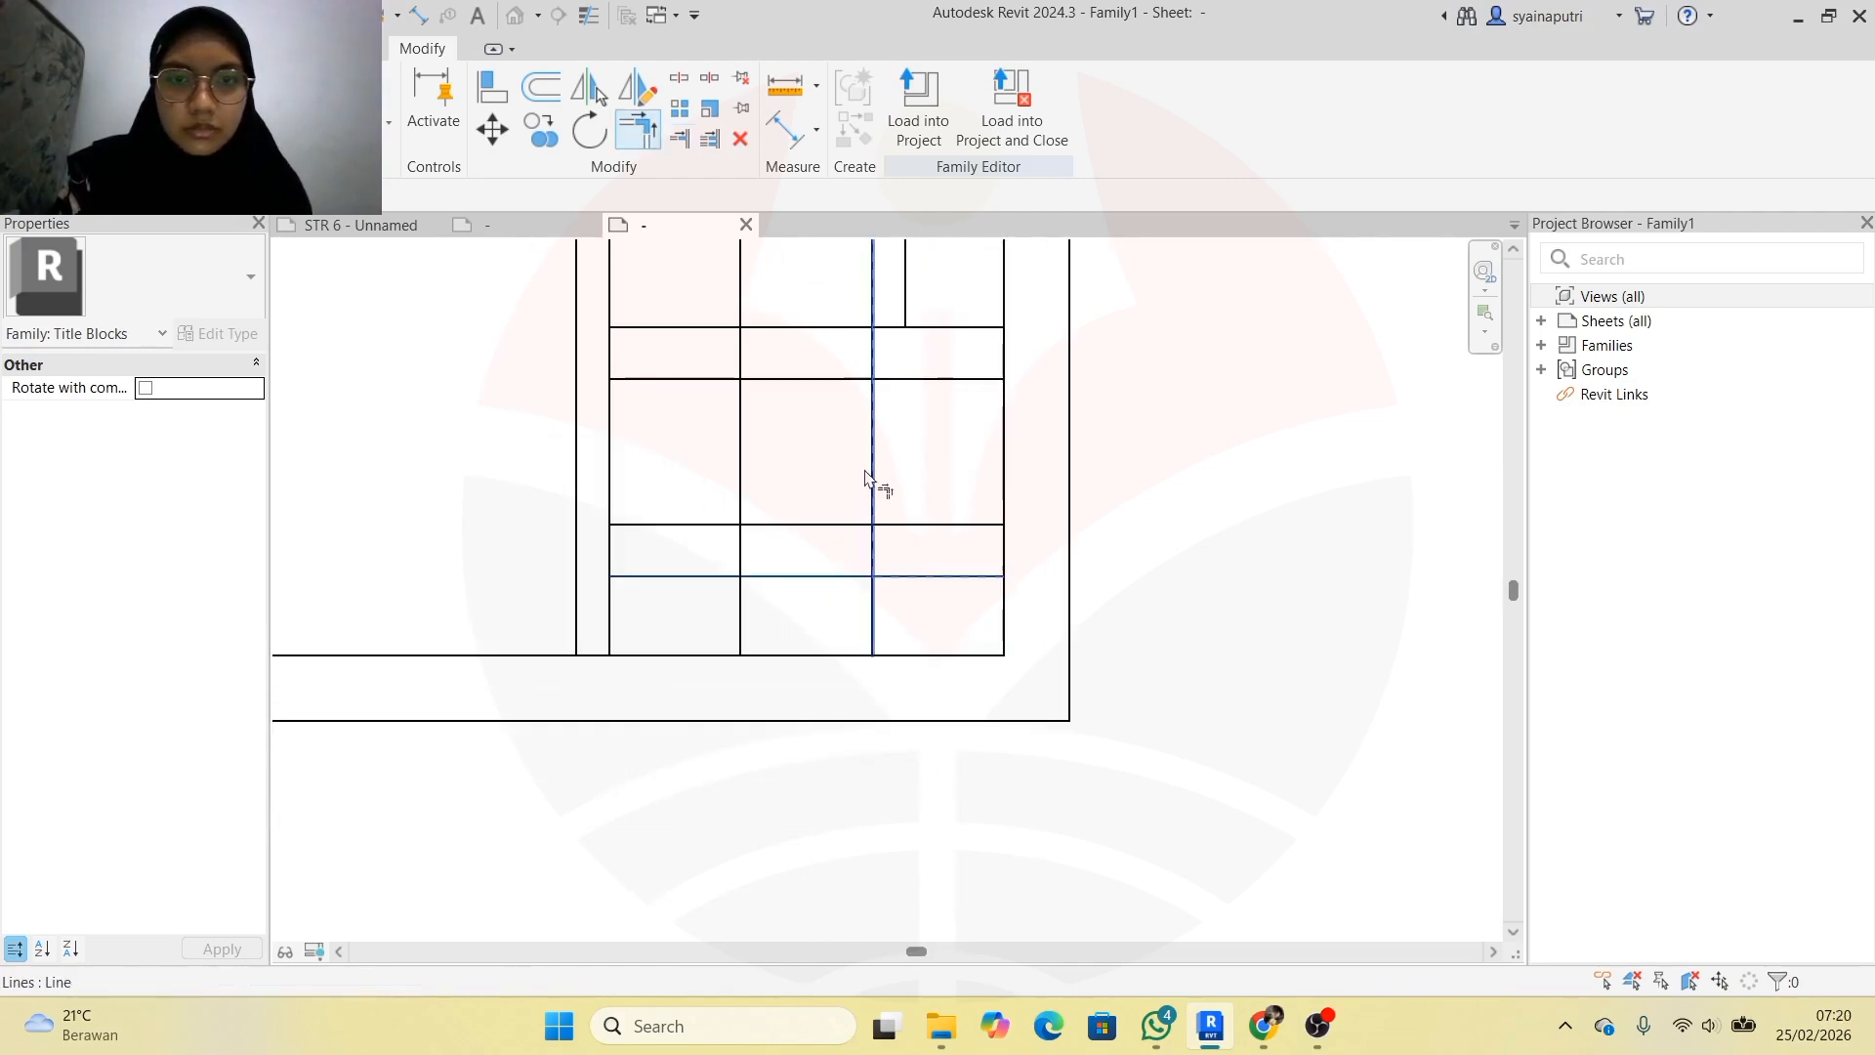
{"action": "left_click", "coordinate": [868, 614]}
{"action": "left_click", "coordinate": [855, 523]}
{"action": "key", "text": "ctrl+z"}
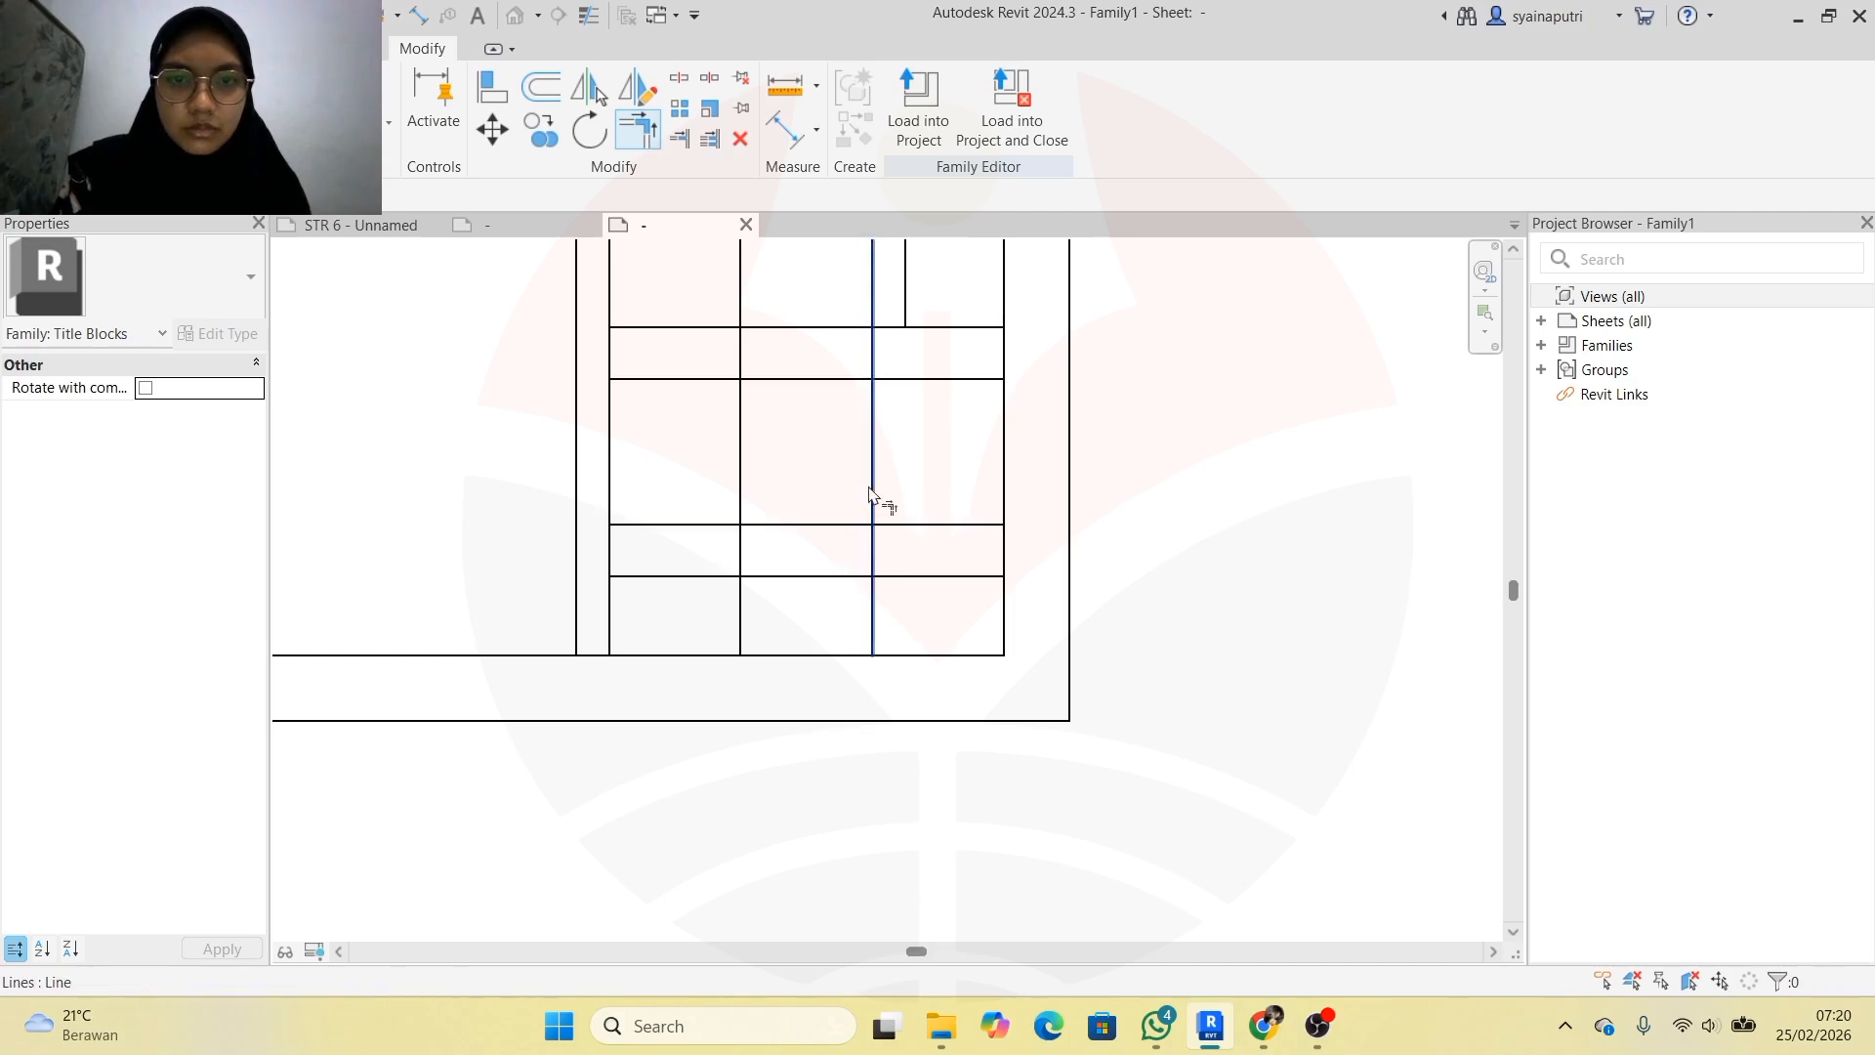
{"action": "left_click", "coordinate": [874, 551]}
{"action": "left_click", "coordinate": [852, 526]}
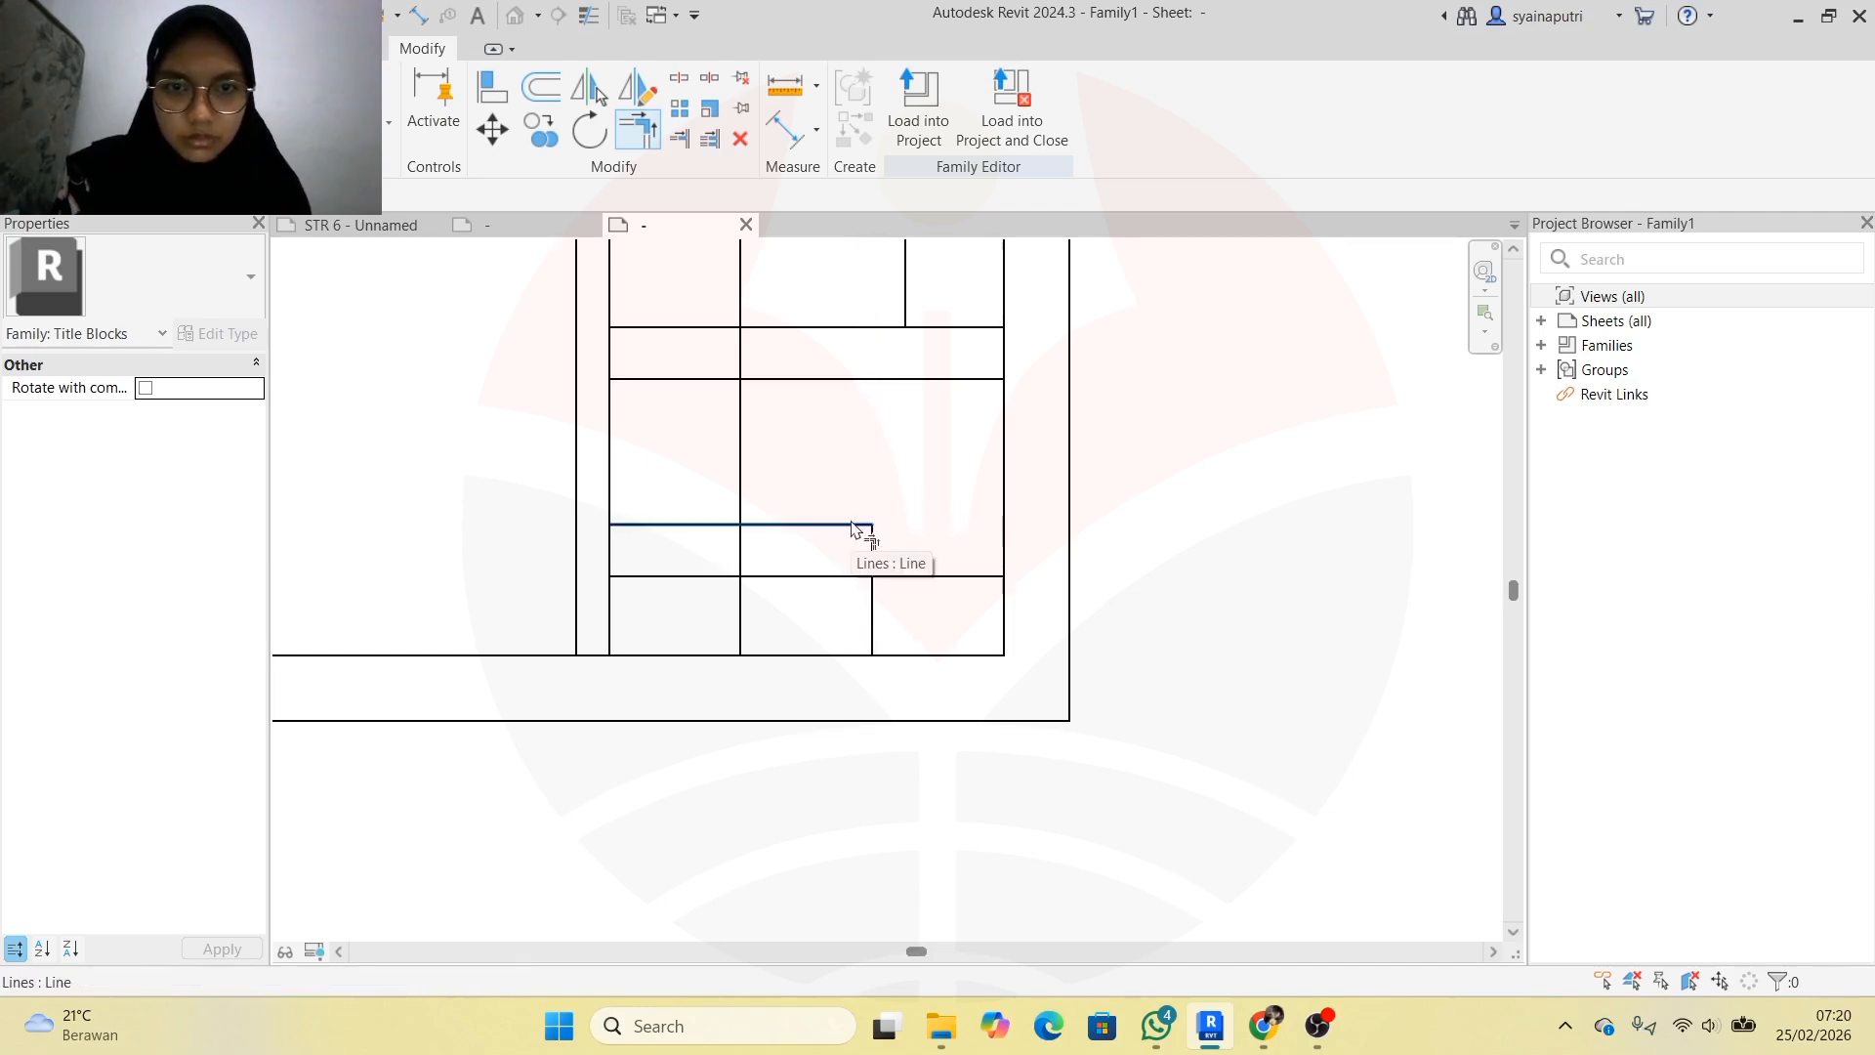
{"action": "key", "text": "ctrl+z"}
{"action": "left_click", "coordinate": [871, 550]}
{"action": "left_click", "coordinate": [860, 525]}
{"action": "key", "text": "ctrl+z"}
Trim the row line at the column line and the three column lines above that row
{"action": "left_click", "coordinate": [679, 138]}
{"action": "left_click", "coordinate": [871, 550]}
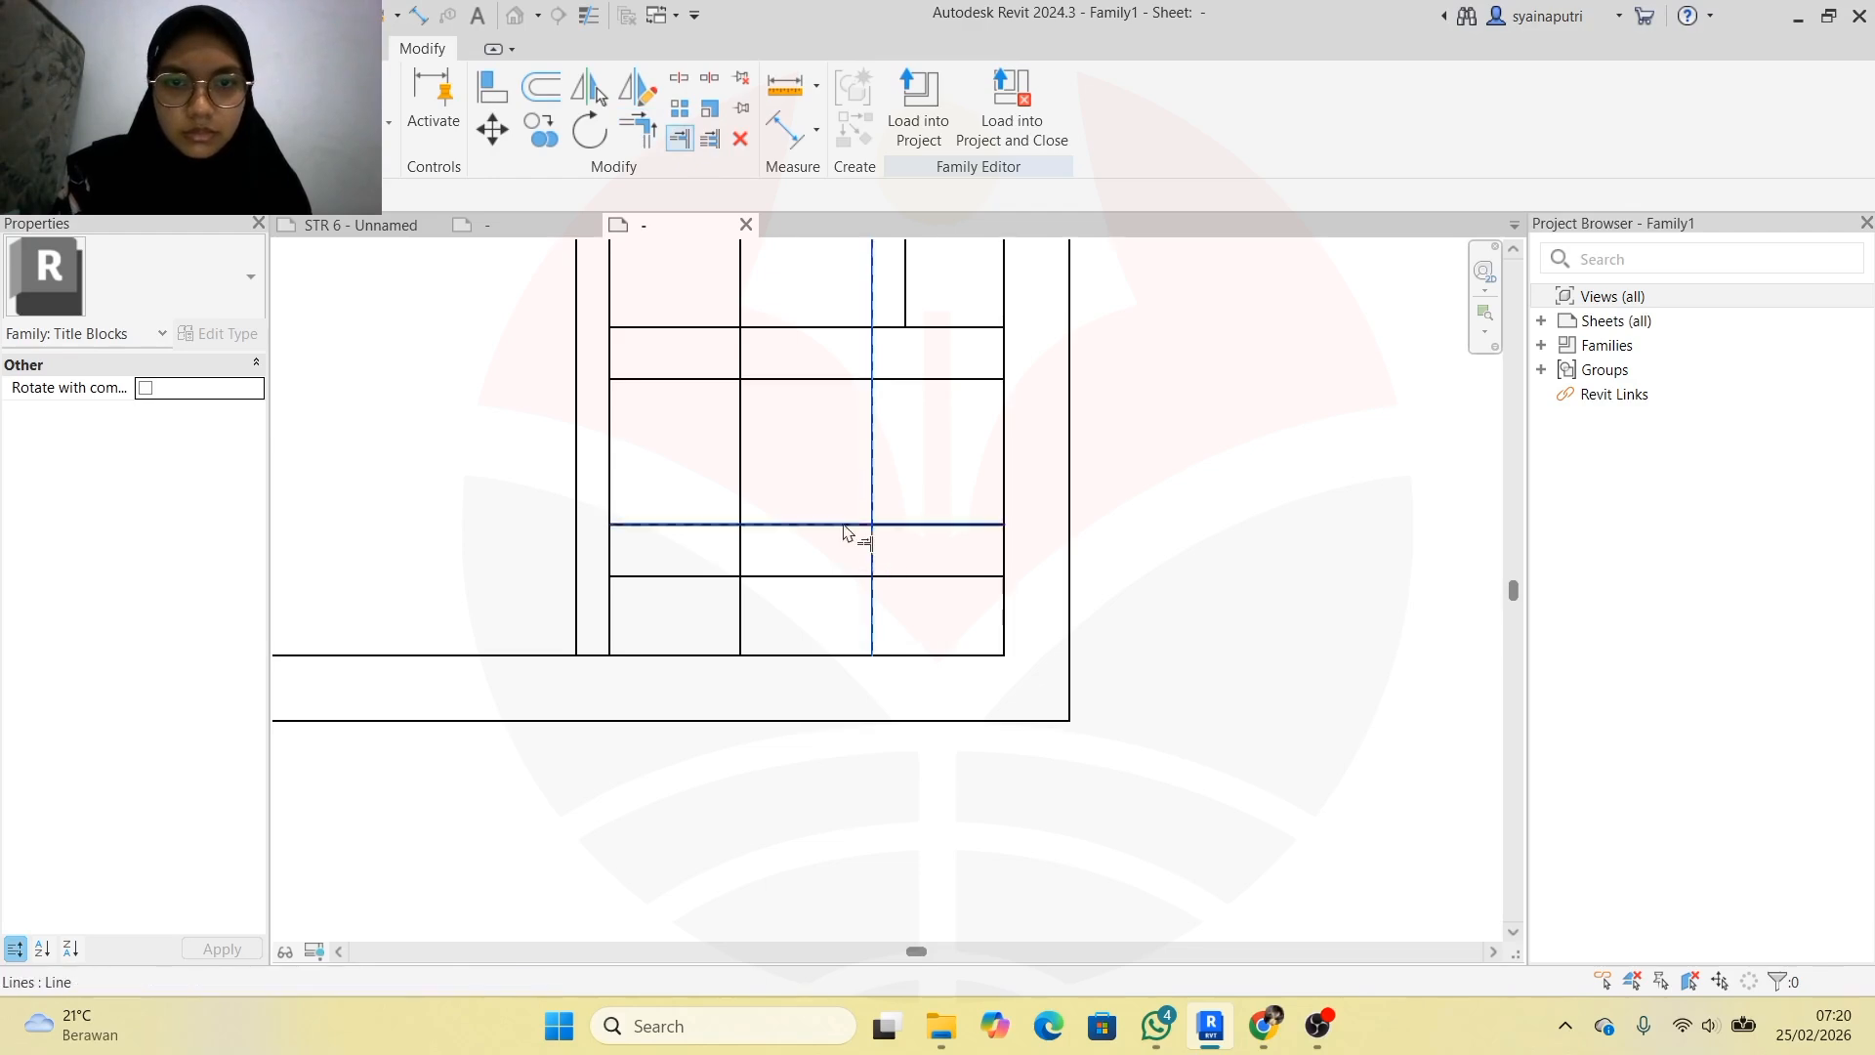
{"action": "left_click", "coordinate": [844, 525]}
{"action": "left_click", "coordinate": [872, 552]}
{"action": "left_click", "coordinate": [854, 525]}
{"action": "left_click", "coordinate": [873, 561]}
{"action": "left_click", "coordinate": [906, 525]}
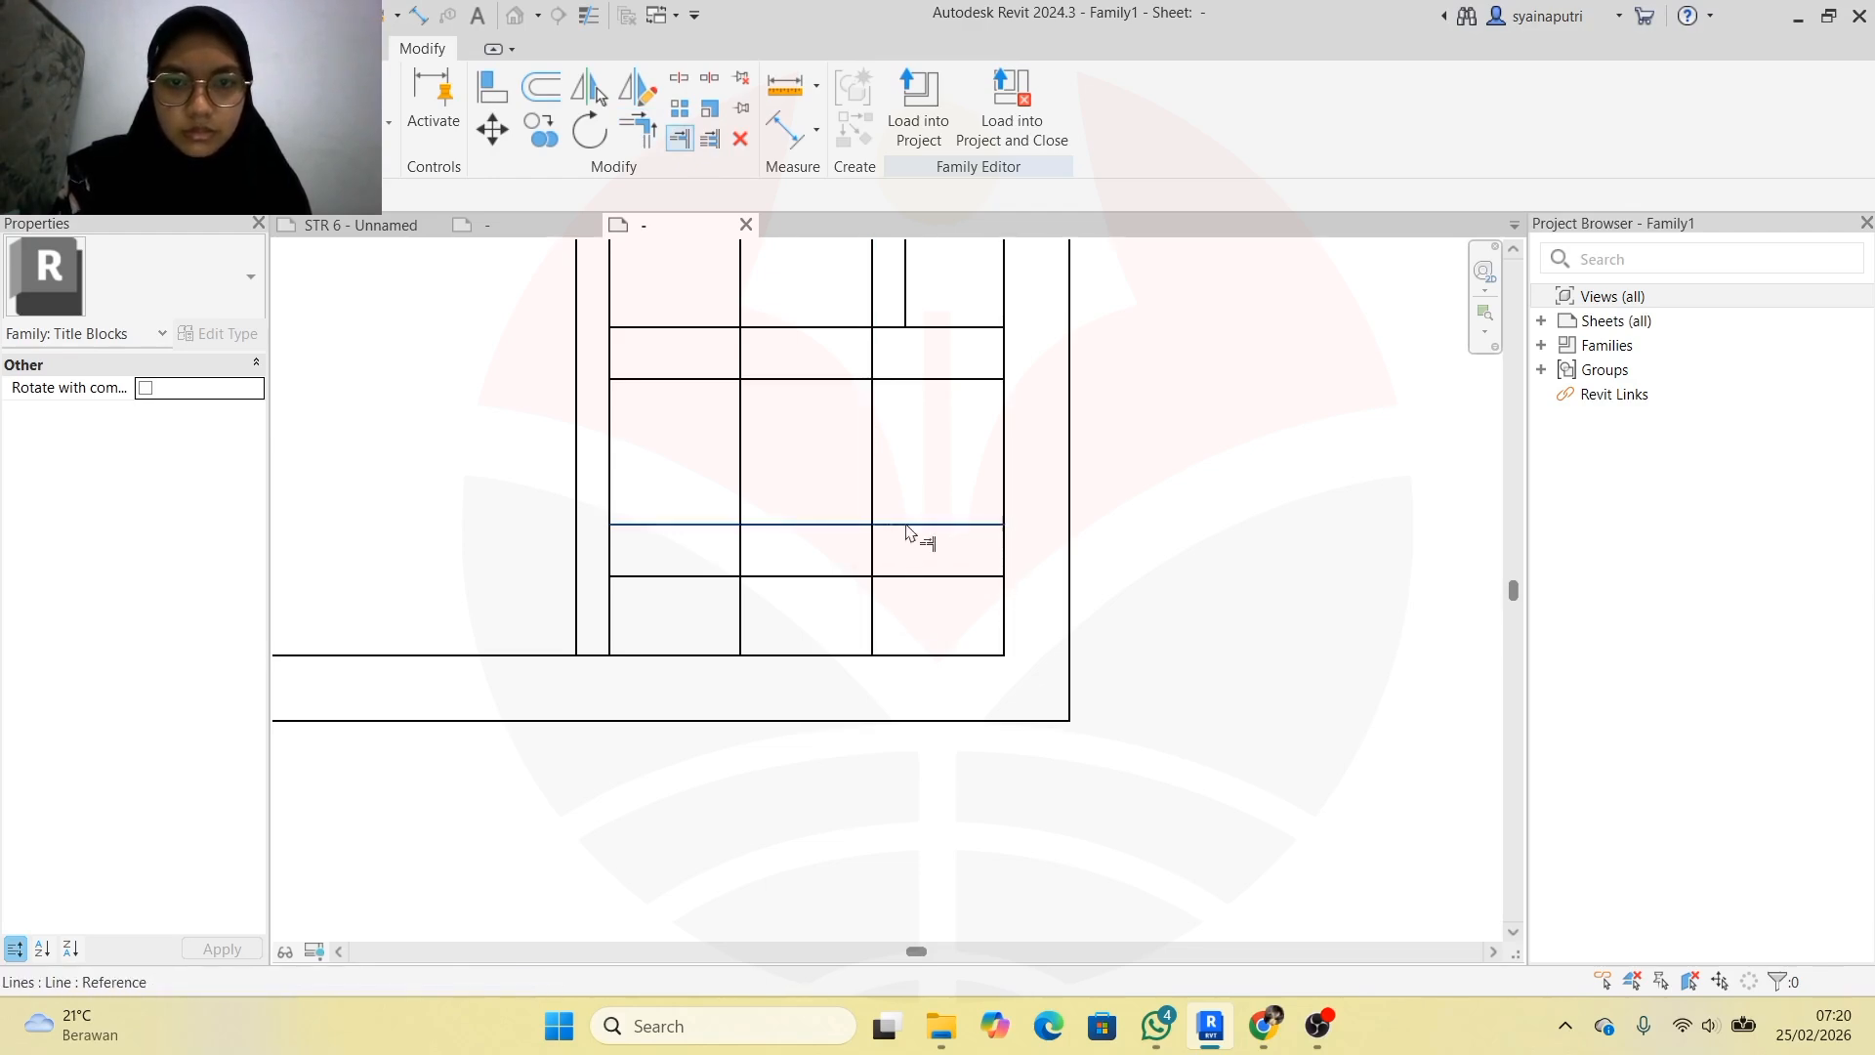
{"action": "left_click", "coordinate": [872, 551]}
{"action": "left_click", "coordinate": [800, 525]}
{"action": "left_click", "coordinate": [742, 543]}
{"action": "key", "text": "Escape"}
Corner-trim the drawing area's bottom line to its vertical edge, unjoining the lines at the warning
{"action": "scroll", "coordinate": [1065, 645], "scroll_direction": "down", "scroll_amount": 4}
{"action": "scroll", "coordinate": [988, 653], "scroll_direction": "up", "scroll_amount": 5}
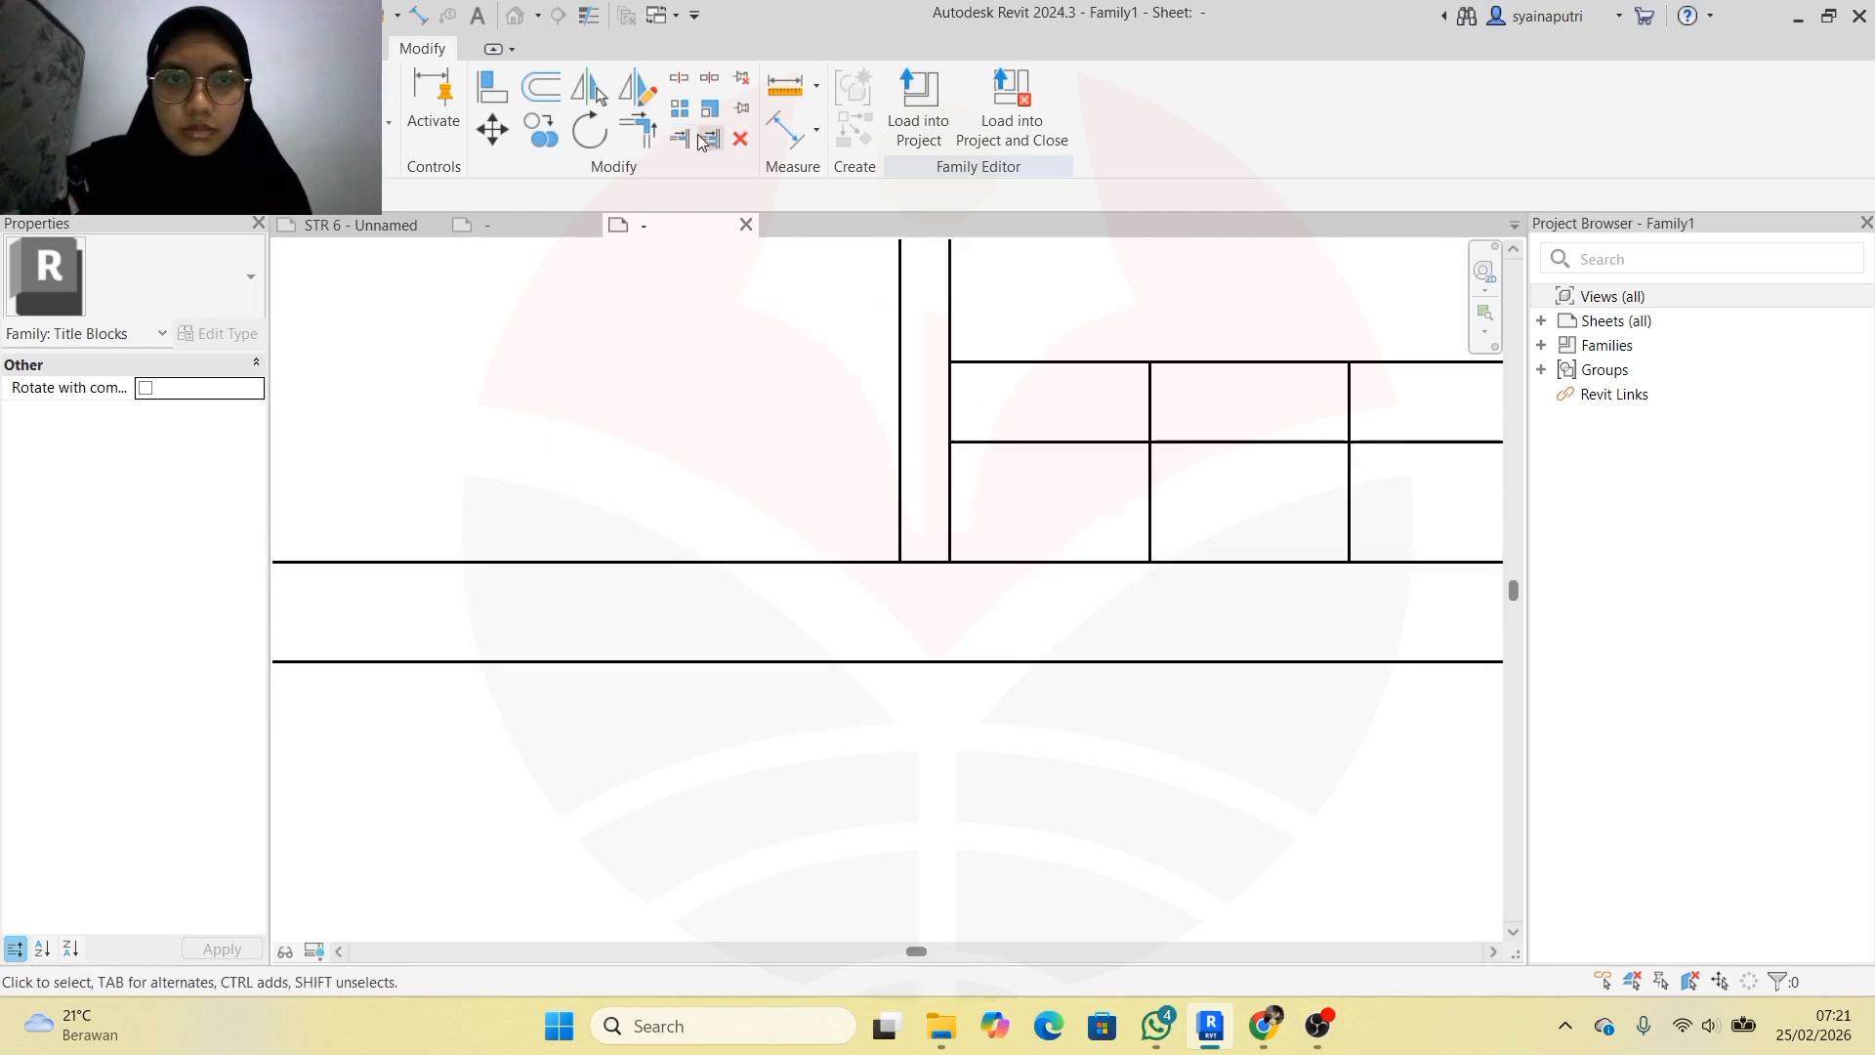
{"action": "scroll", "coordinate": [954, 615], "scroll_direction": "up", "scroll_amount": 2}
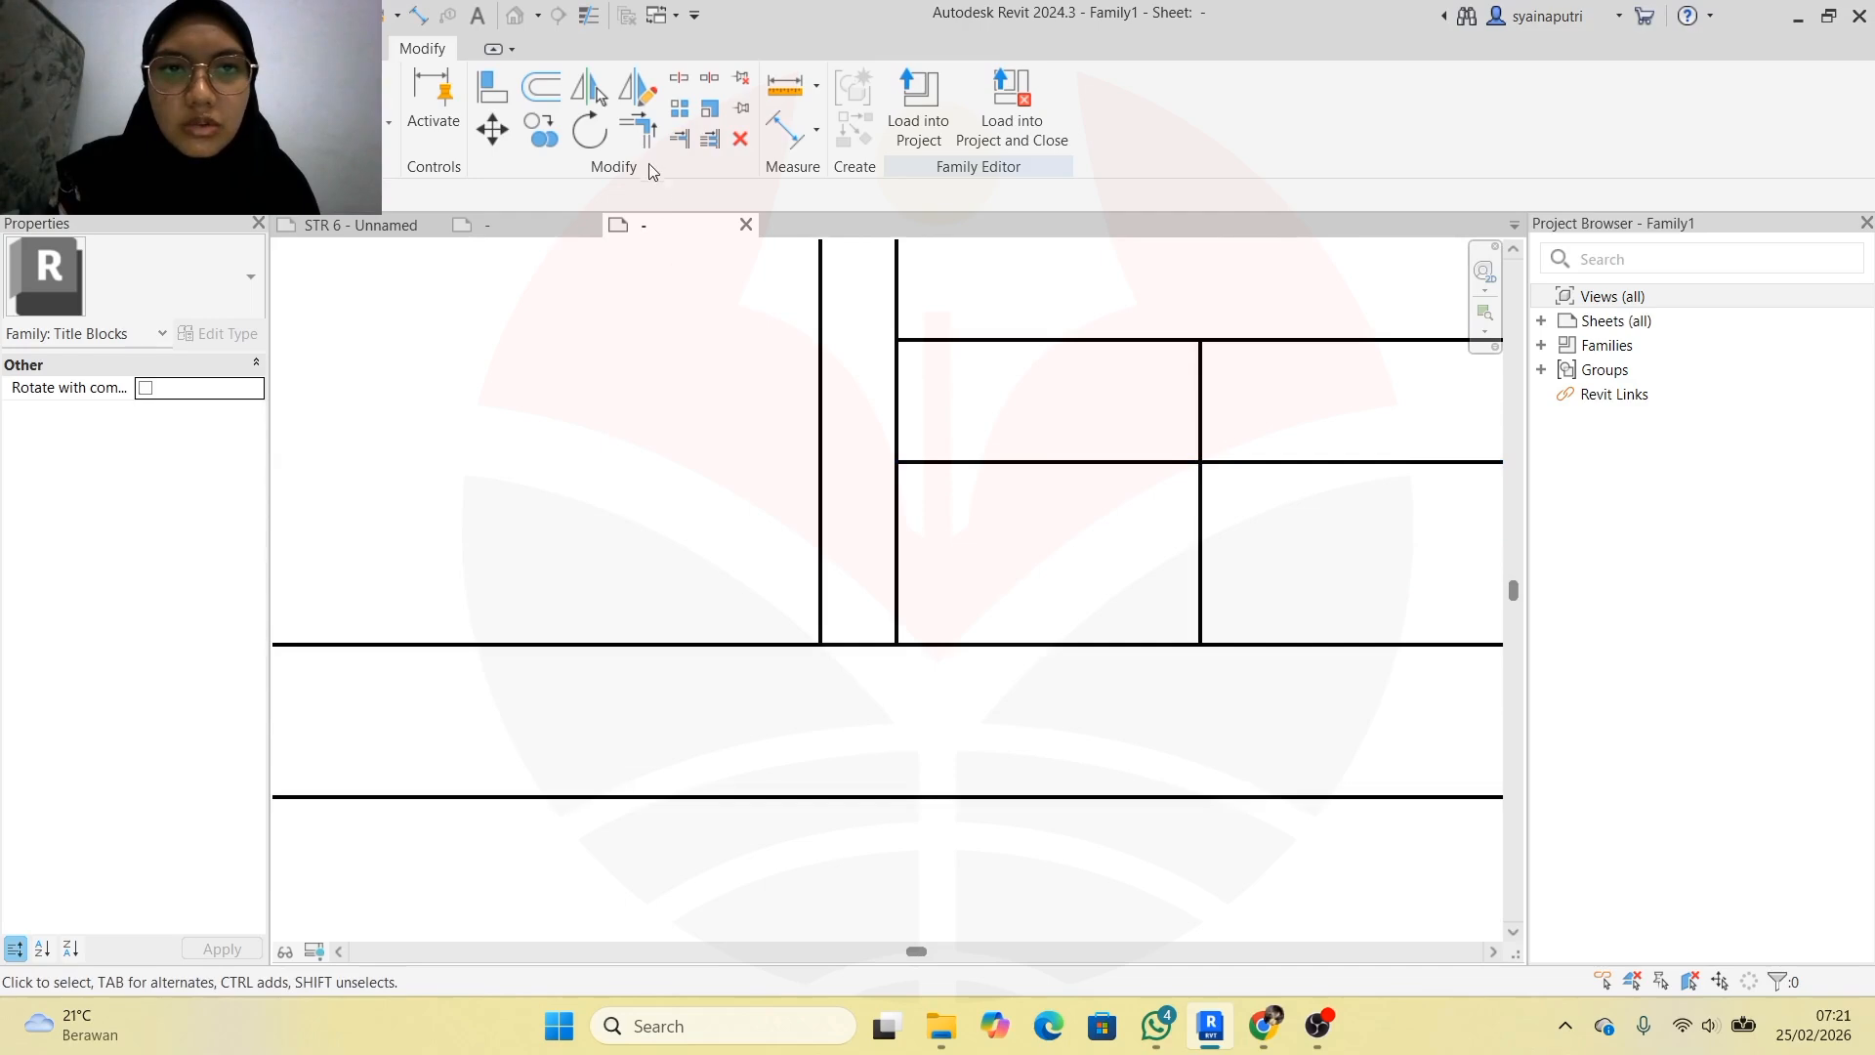
{"action": "left_click", "coordinate": [680, 138]}
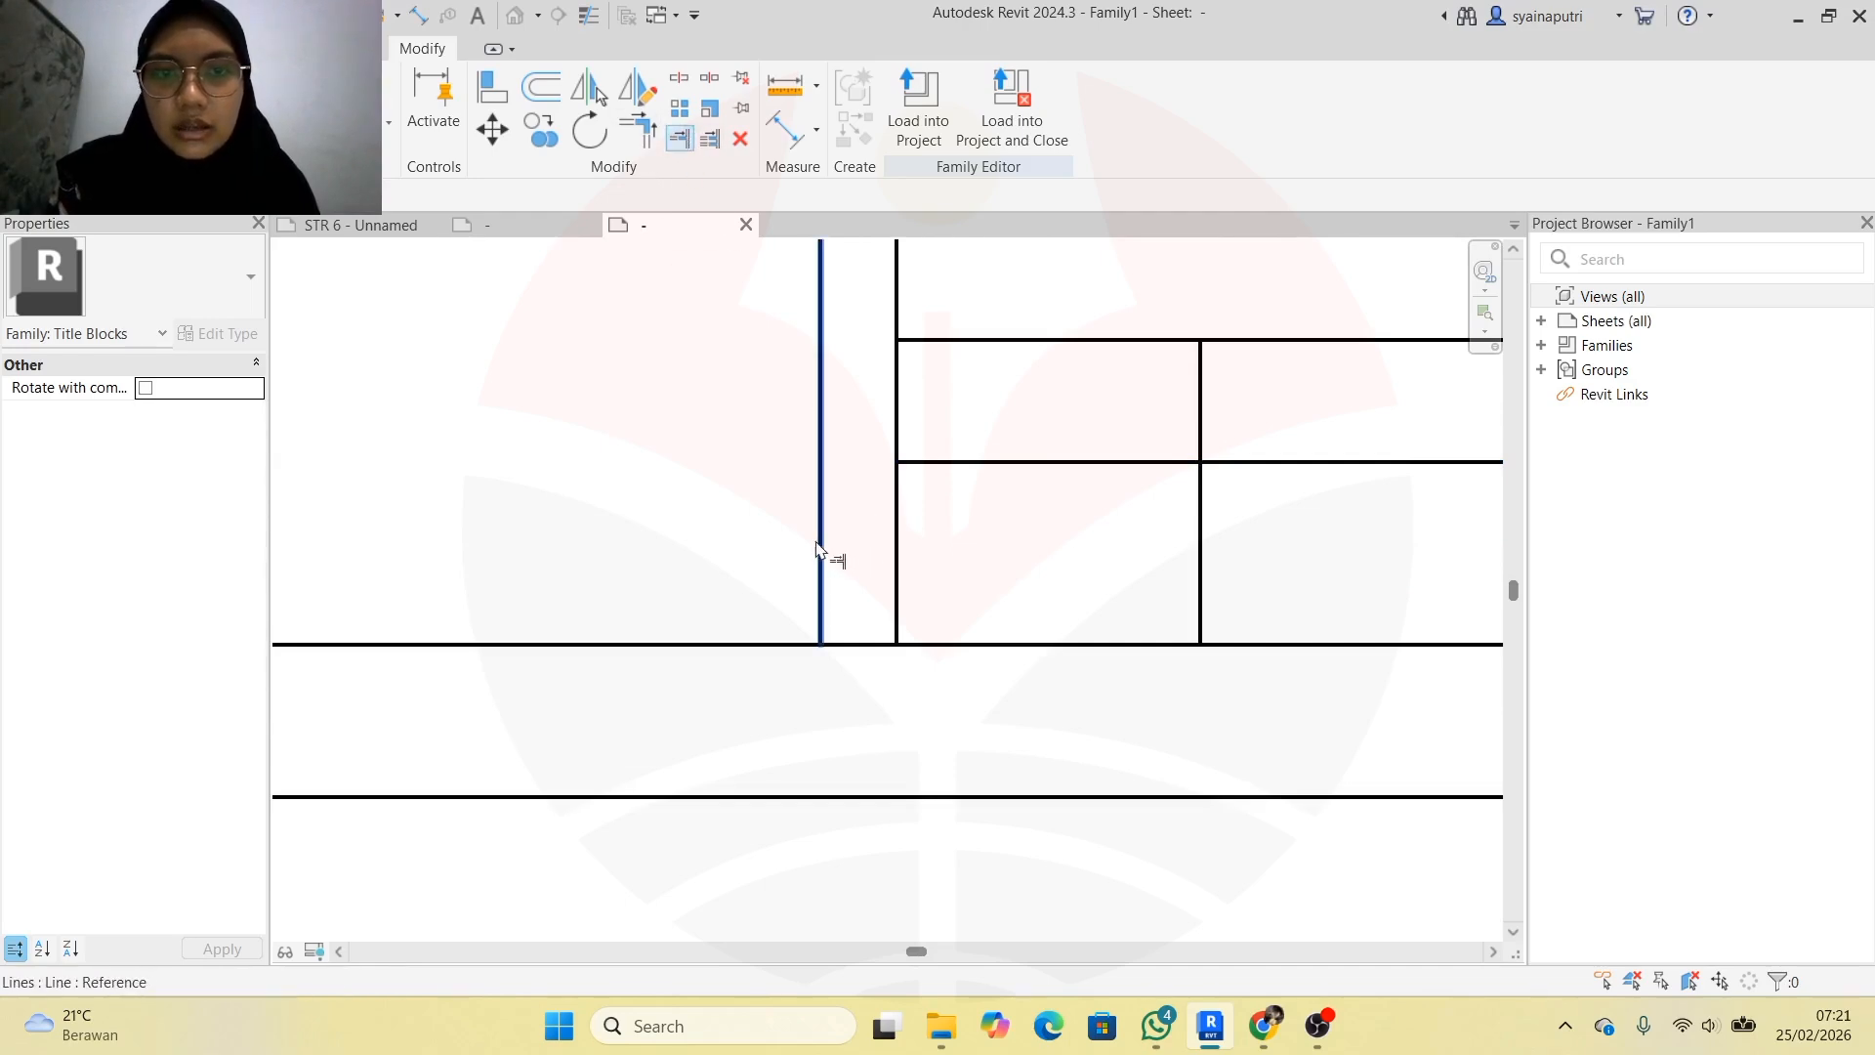
{"action": "left_click", "coordinate": [819, 550]}
{"action": "left_click", "coordinate": [787, 645]}
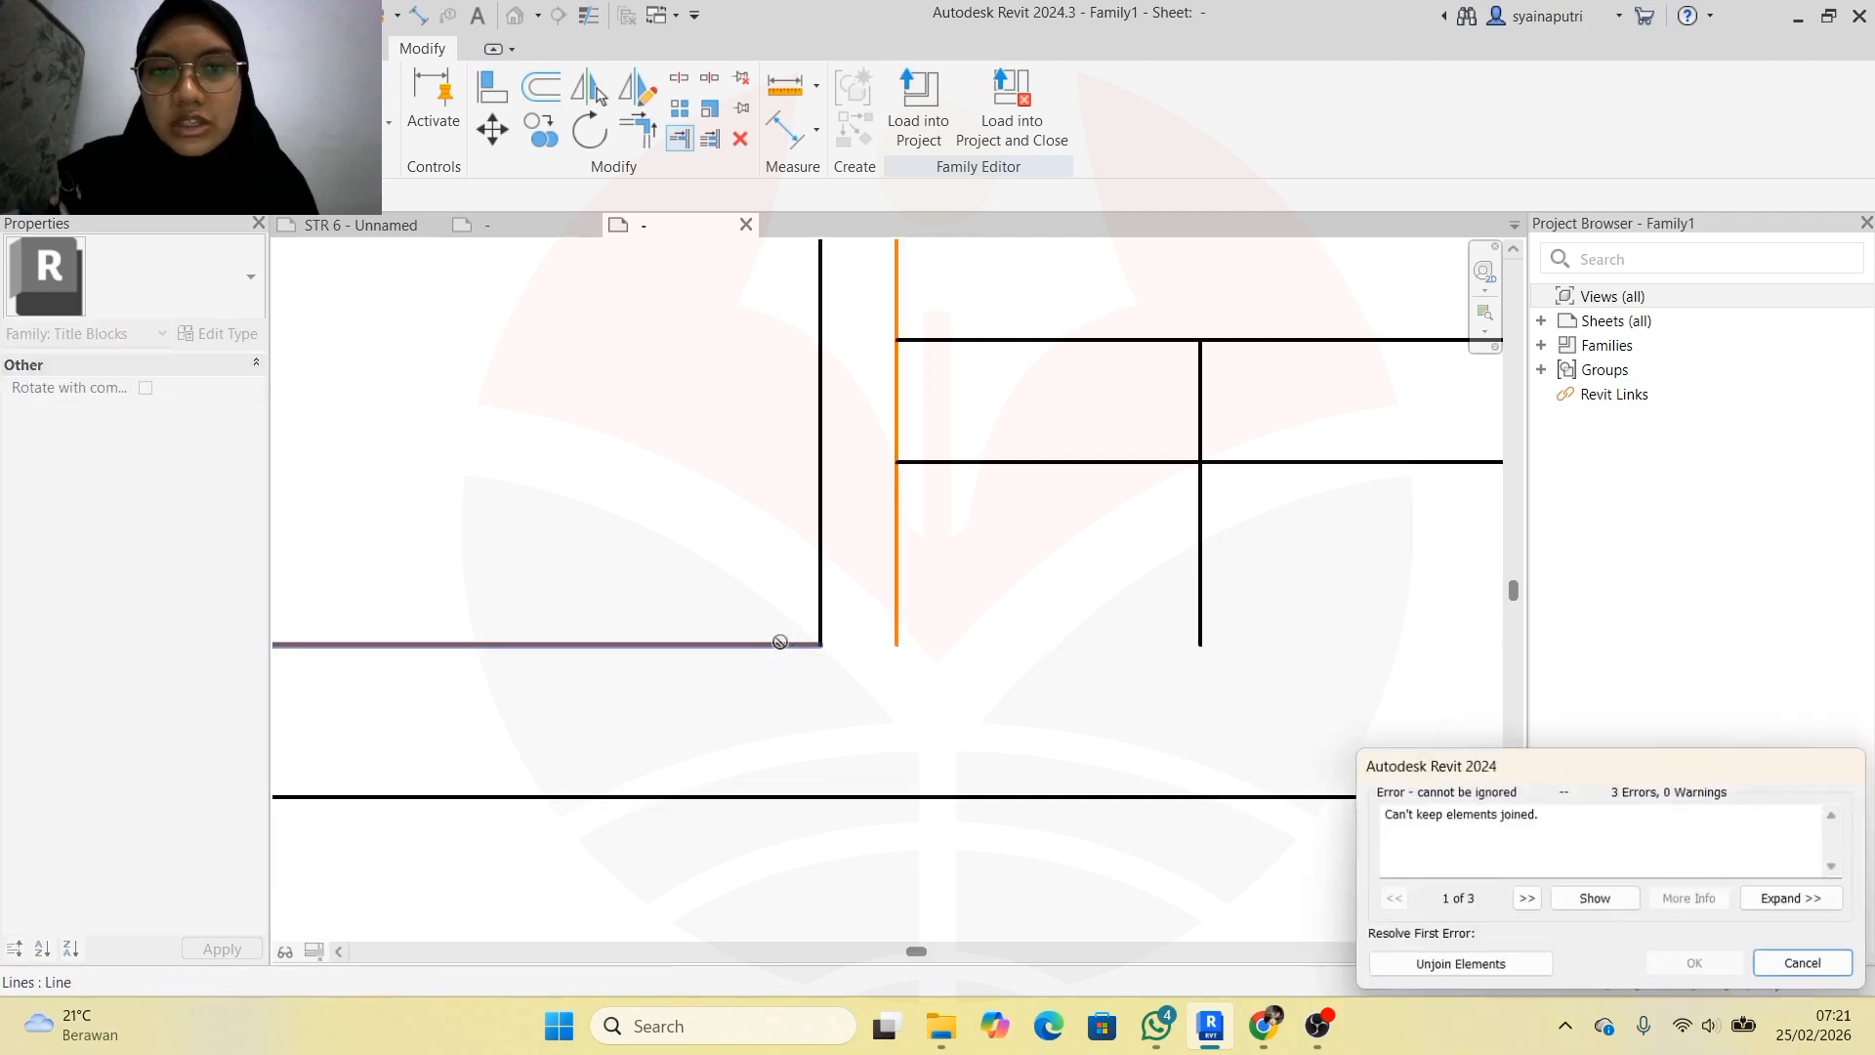
{"action": "left_click", "coordinate": [1531, 964]}
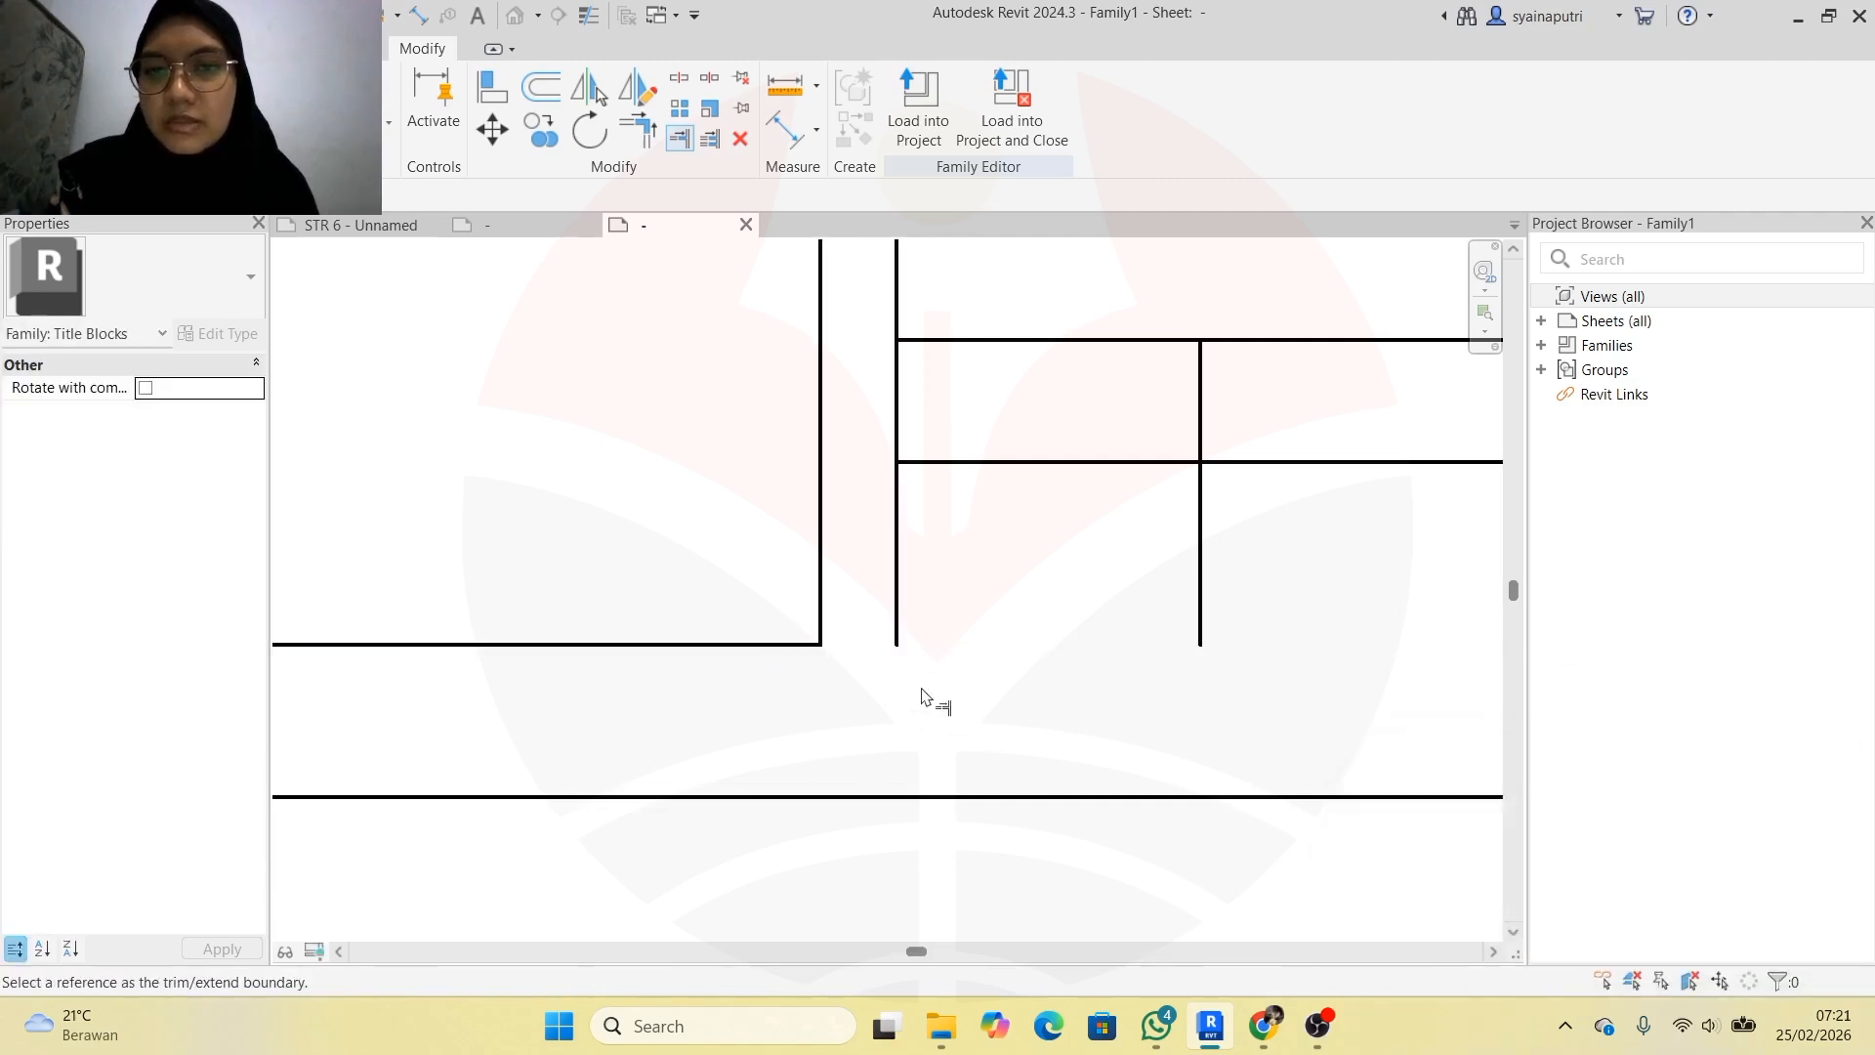
{"action": "scroll", "coordinate": [923, 598], "scroll_direction": "down", "scroll_amount": 3}
{"action": "key", "text": "Escape"}
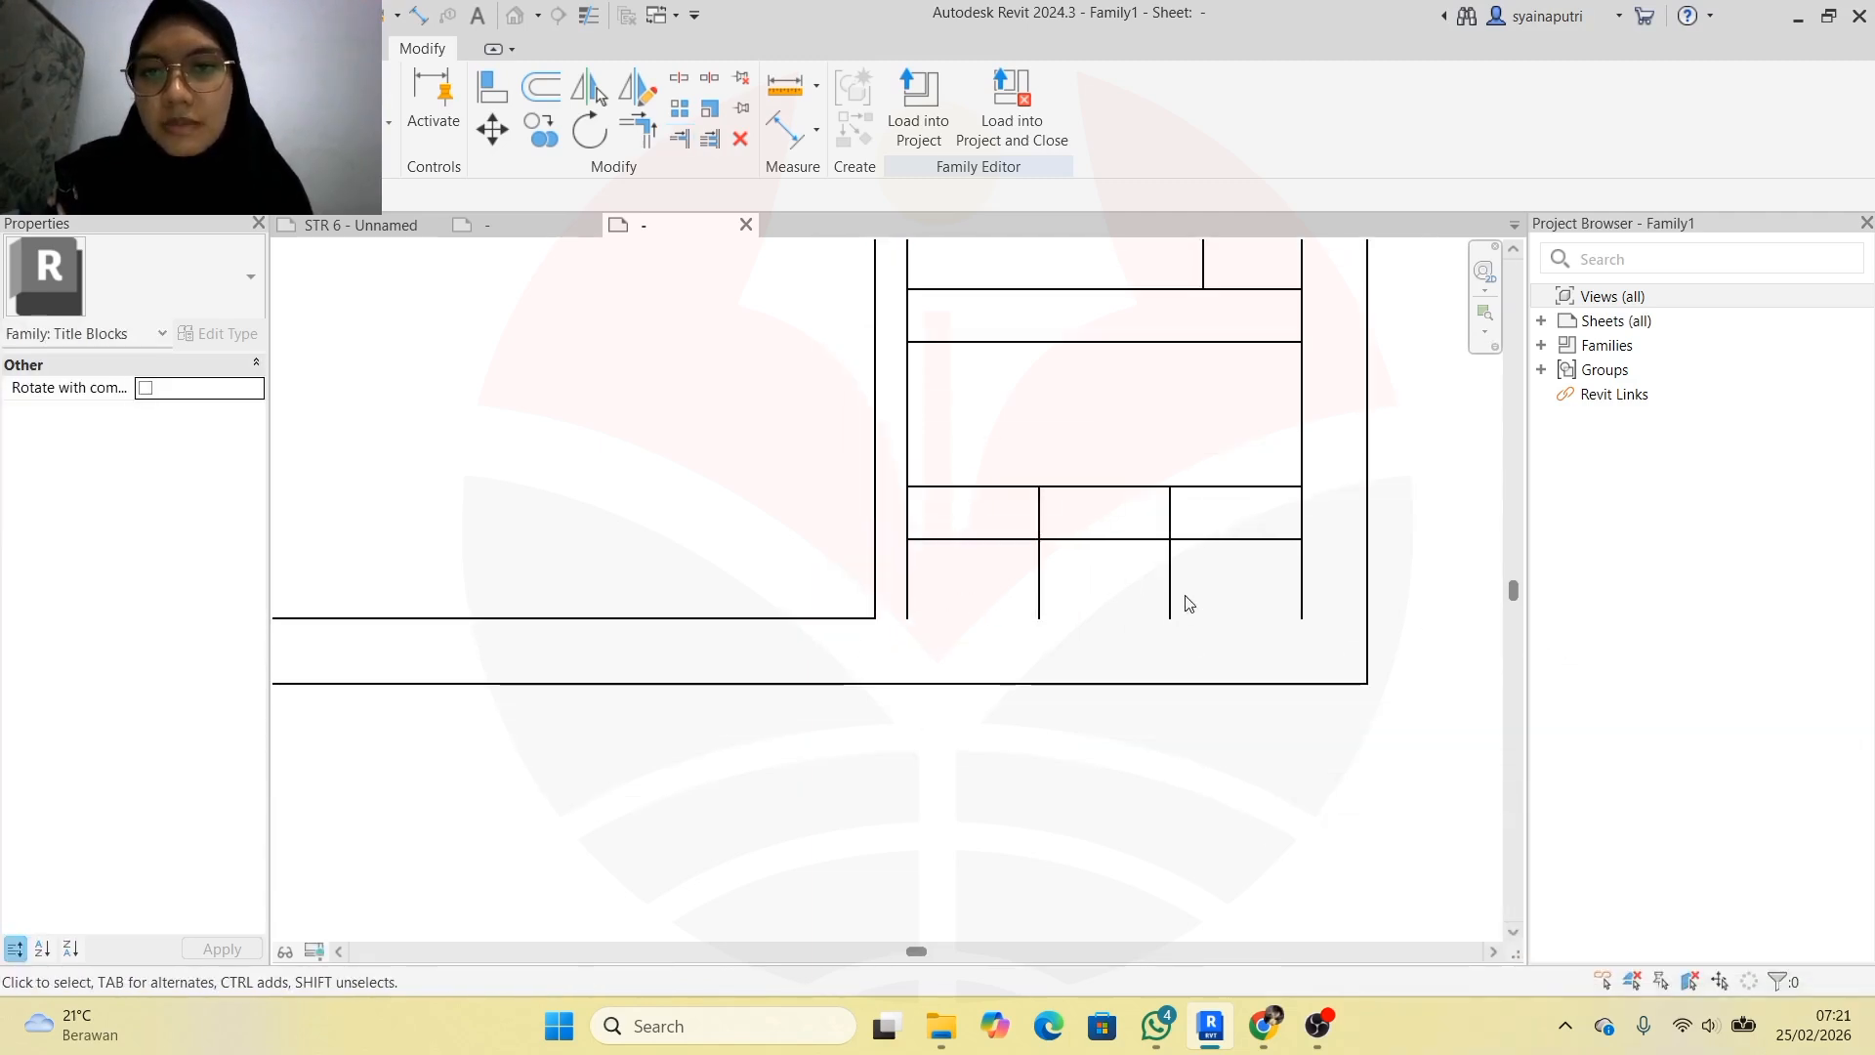
{"action": "scroll", "coordinate": [1152, 592], "scroll_direction": "up", "scroll_amount": 2}
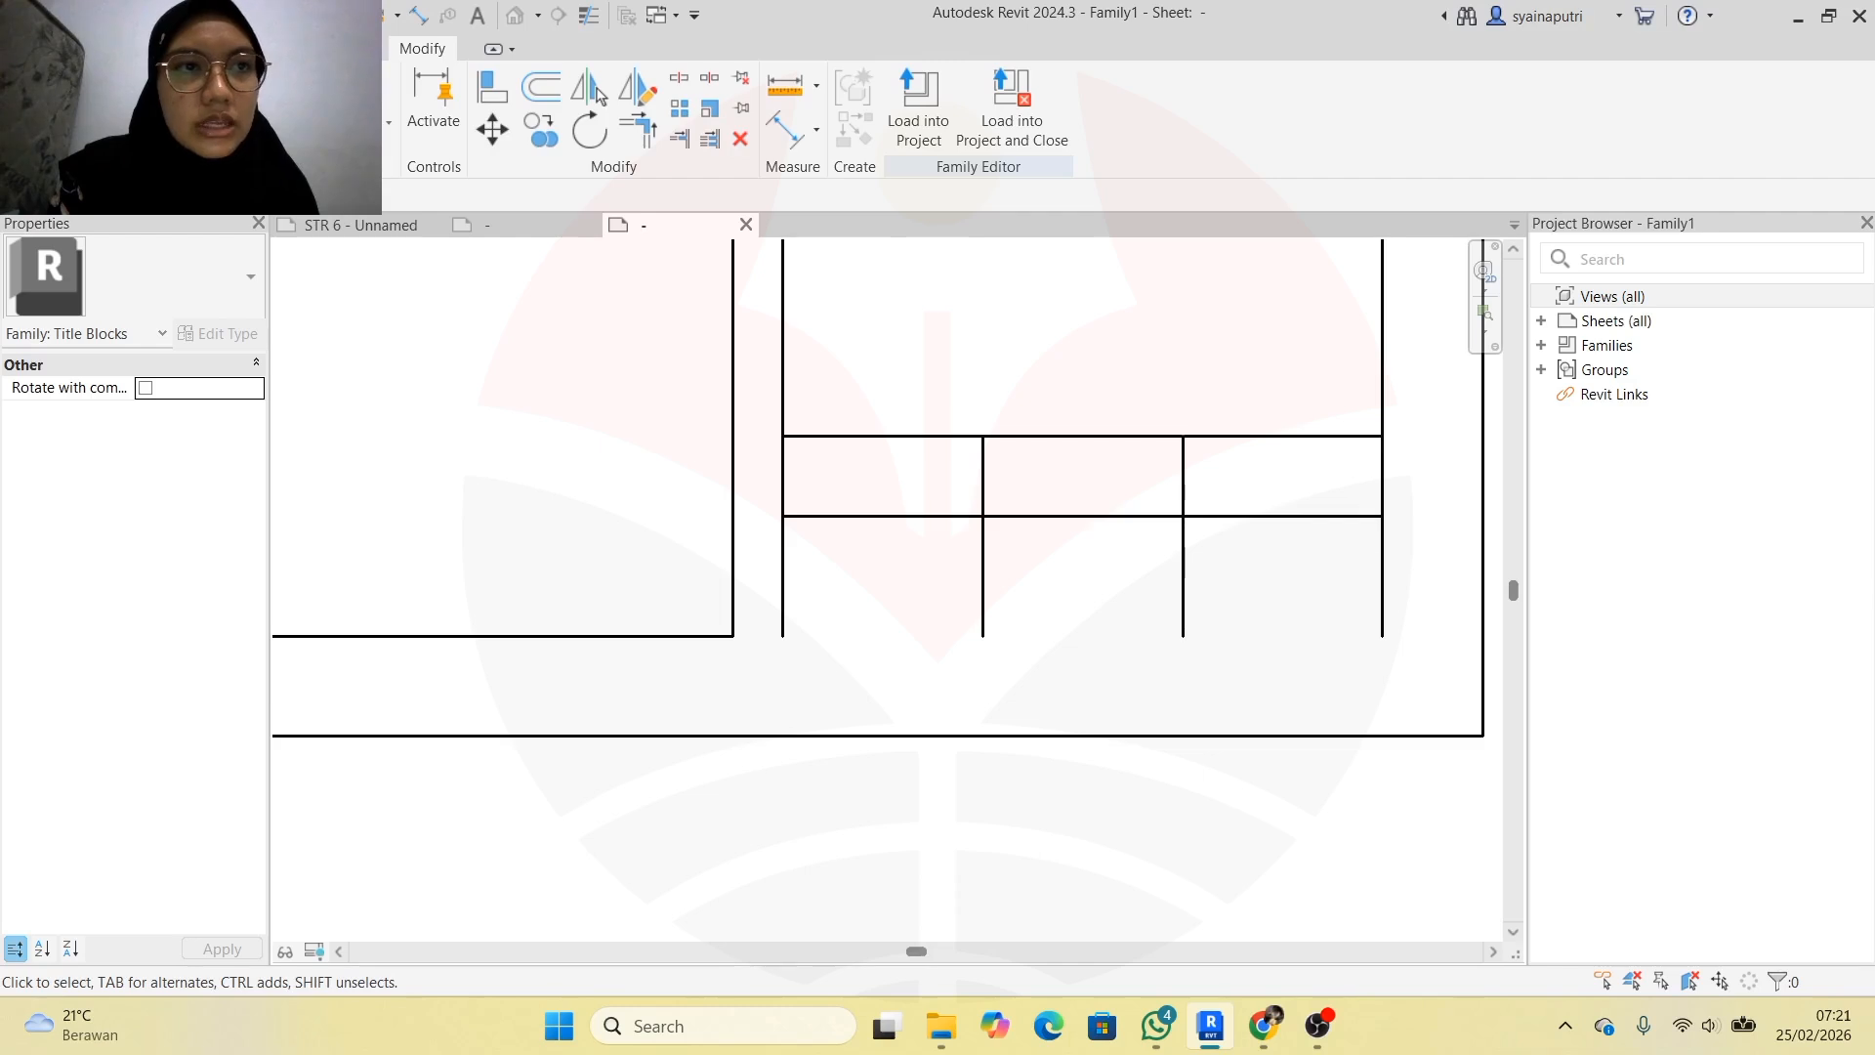
{"action": "left_click", "coordinate": [78, 49]}
{"action": "left_click", "coordinate": [190, 97]}
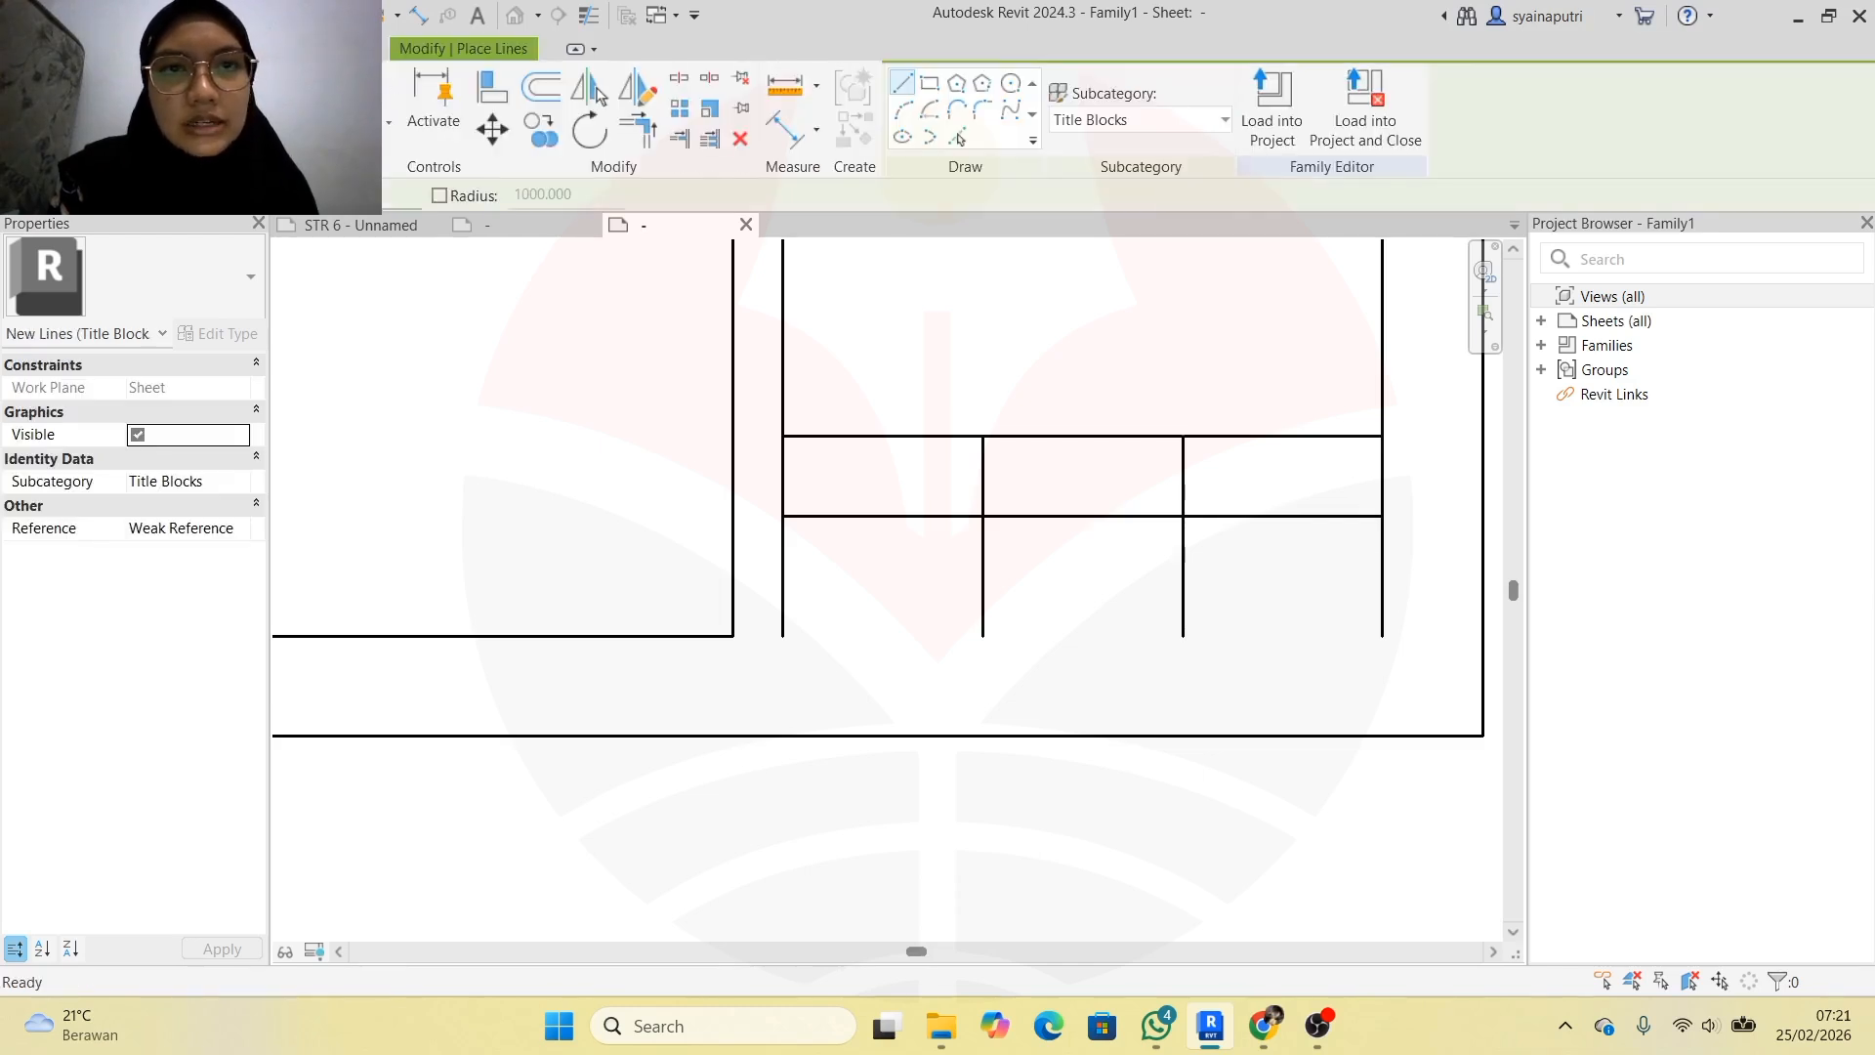
Draw a horizontal line from the panel's bottom-left corner to its right edge, then zoom out
{"action": "left_click", "coordinate": [782, 636]}
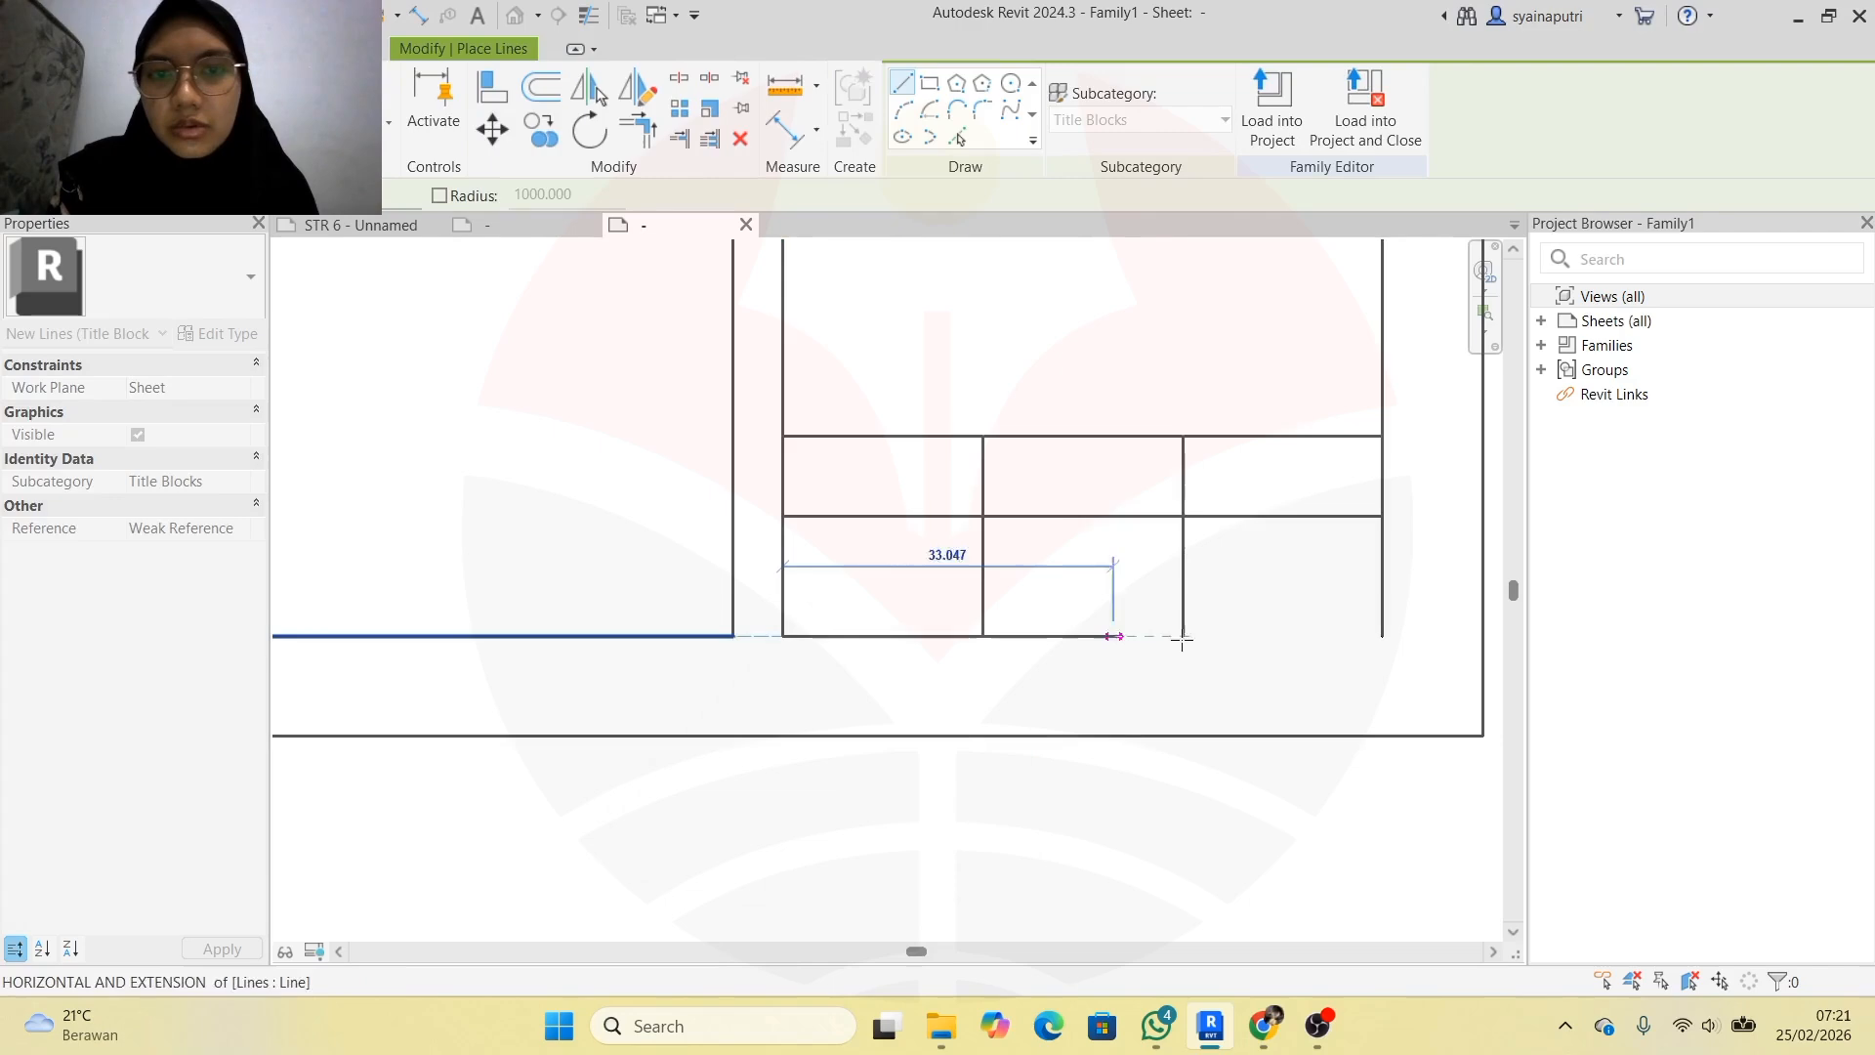
{"action": "left_click", "coordinate": [1382, 635]}
{"action": "scroll", "coordinate": [1064, 598], "scroll_direction": "down", "scroll_amount": 3}
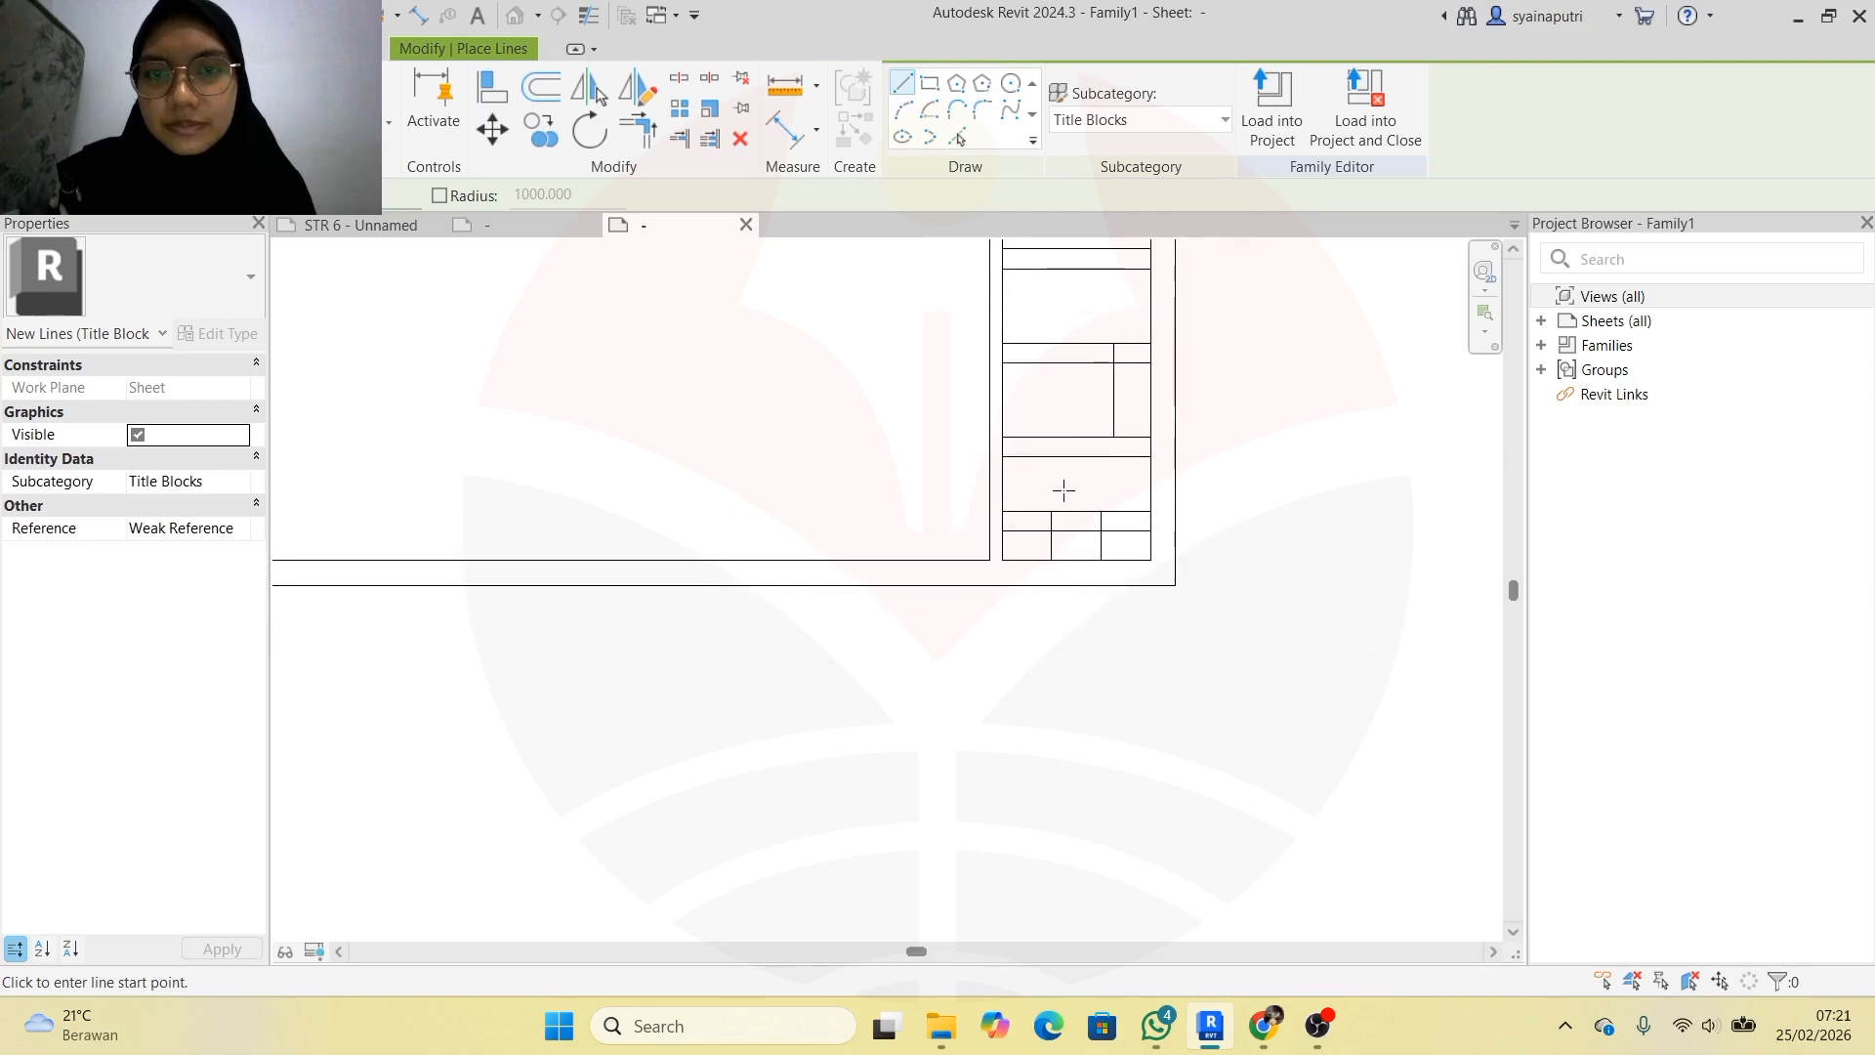
{"action": "scroll", "coordinate": [1065, 424], "scroll_direction": "down", "scroll_amount": 5}
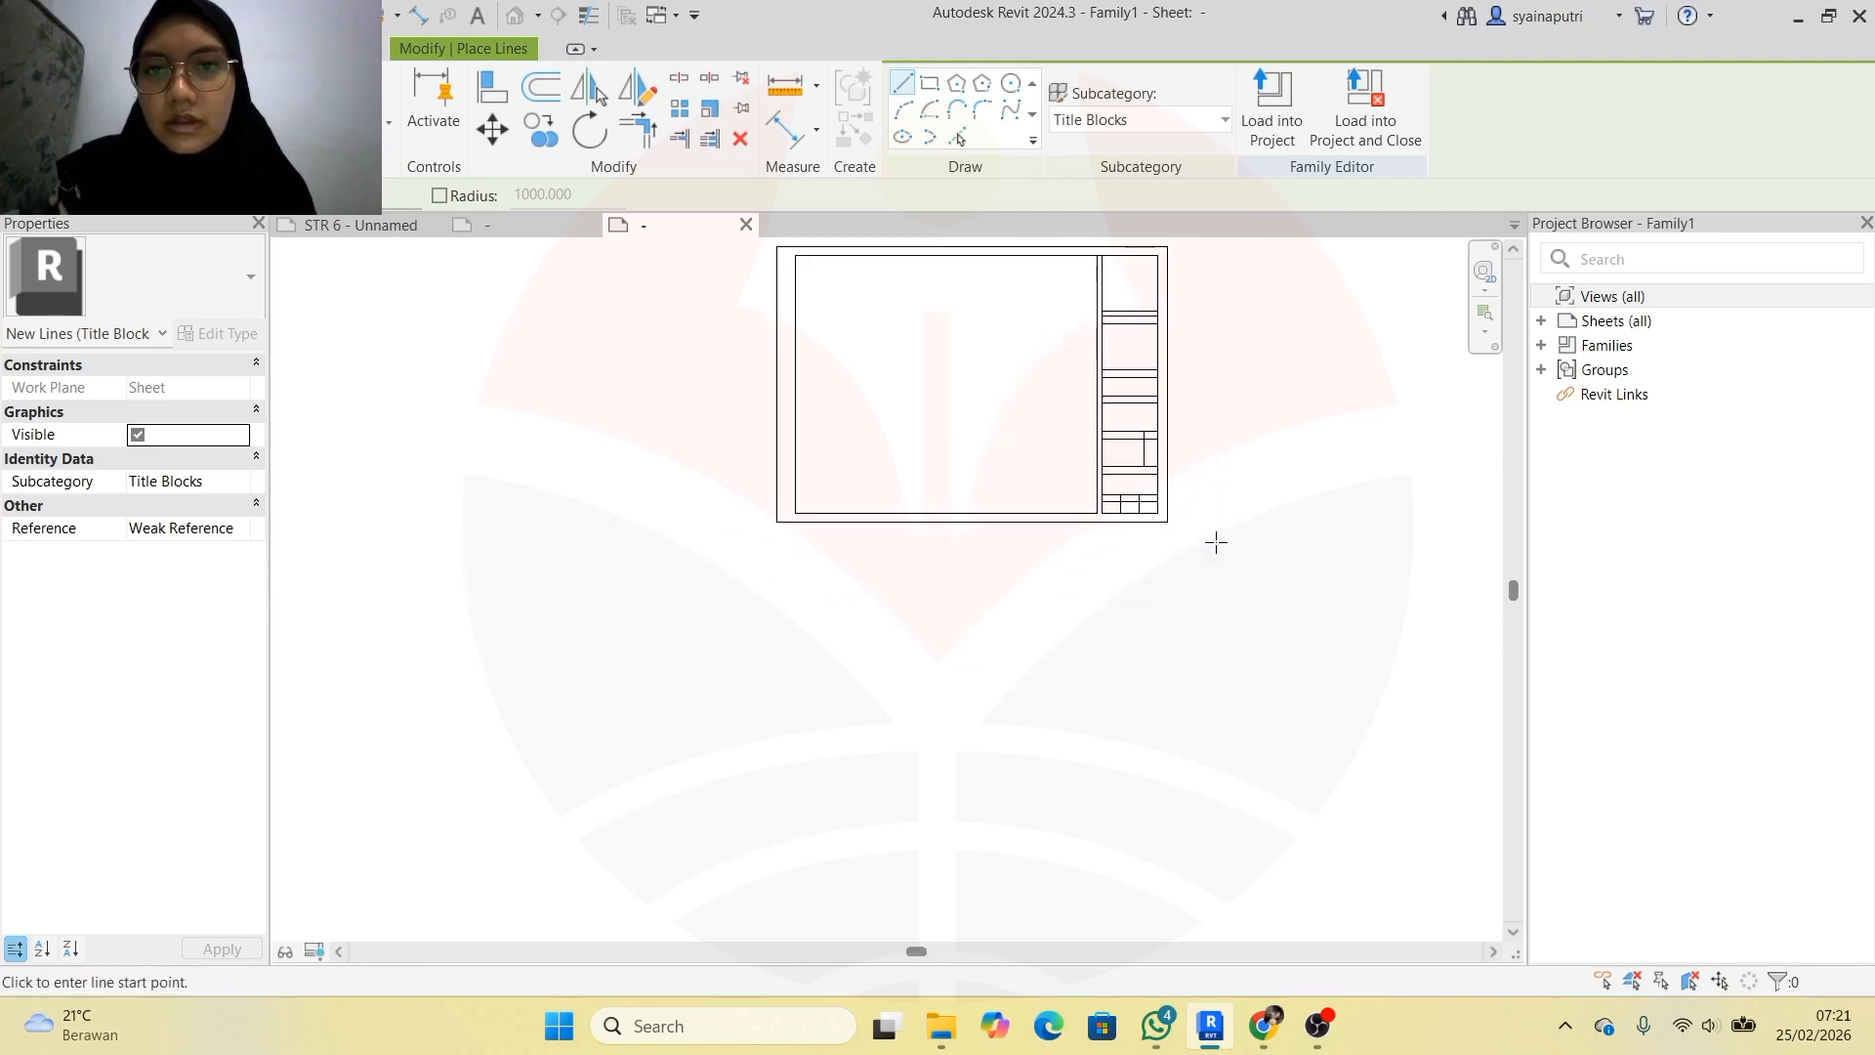
{"action": "scroll", "coordinate": [1143, 256], "scroll_direction": "up", "scroll_amount": 5}
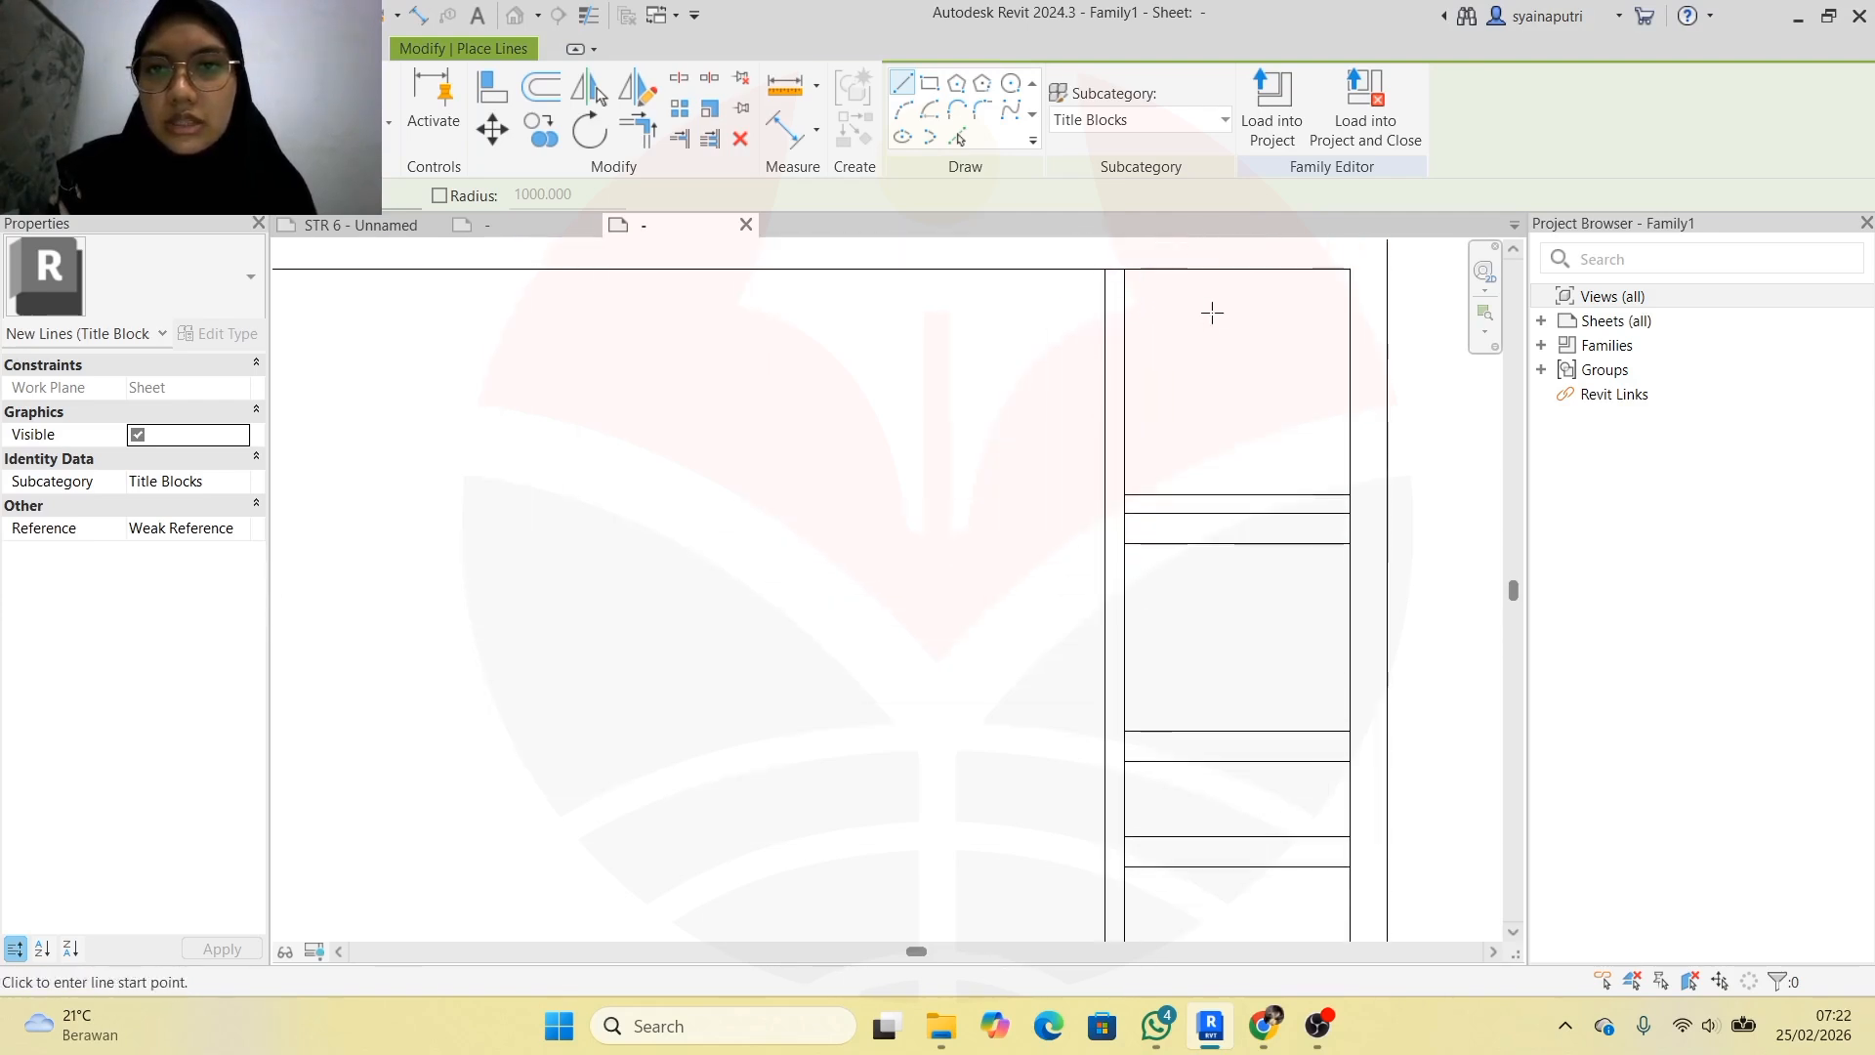
{"action": "scroll", "coordinate": [1218, 387], "scroll_direction": "up", "scroll_amount": 3}
Extend the panel's left line to the inner top border and trim the horizontal line at it
{"action": "key", "text": "Escape"}
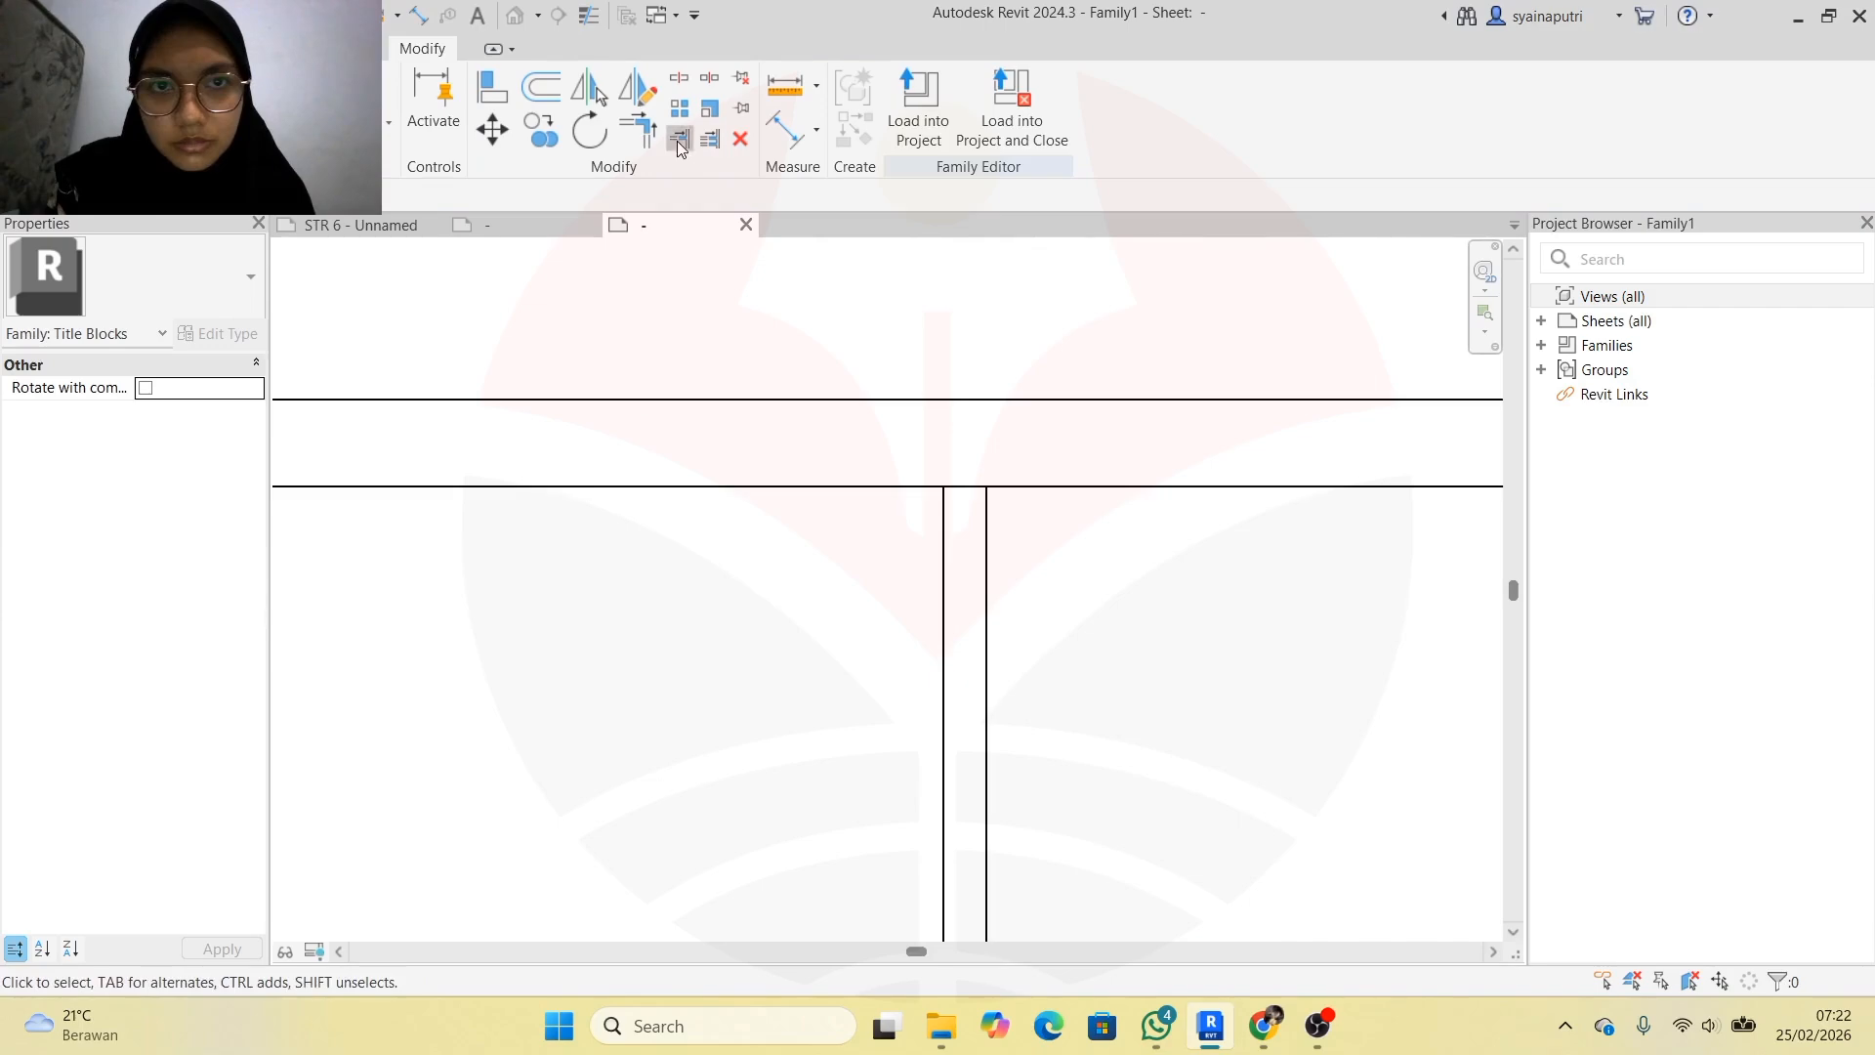
{"action": "left_click", "coordinate": [678, 140]}
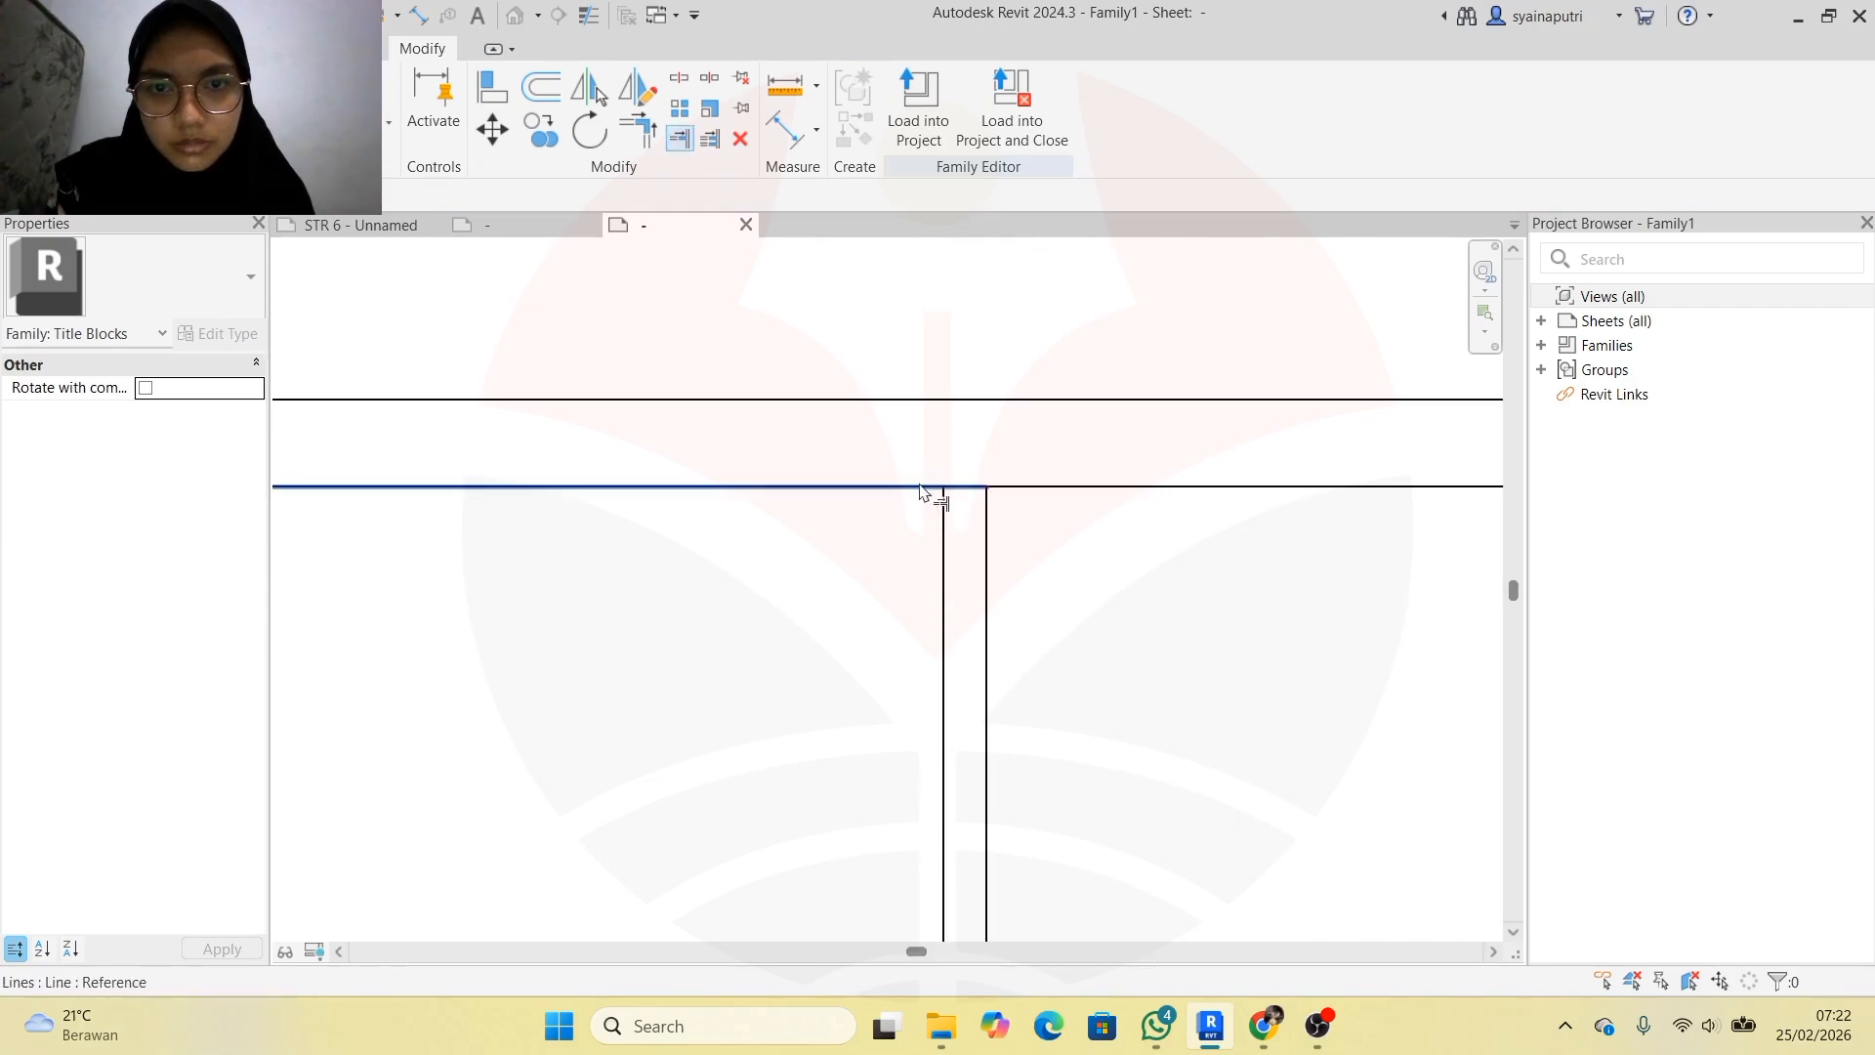
{"action": "left_click", "coordinate": [920, 487]}
{"action": "left_click", "coordinate": [940, 550]}
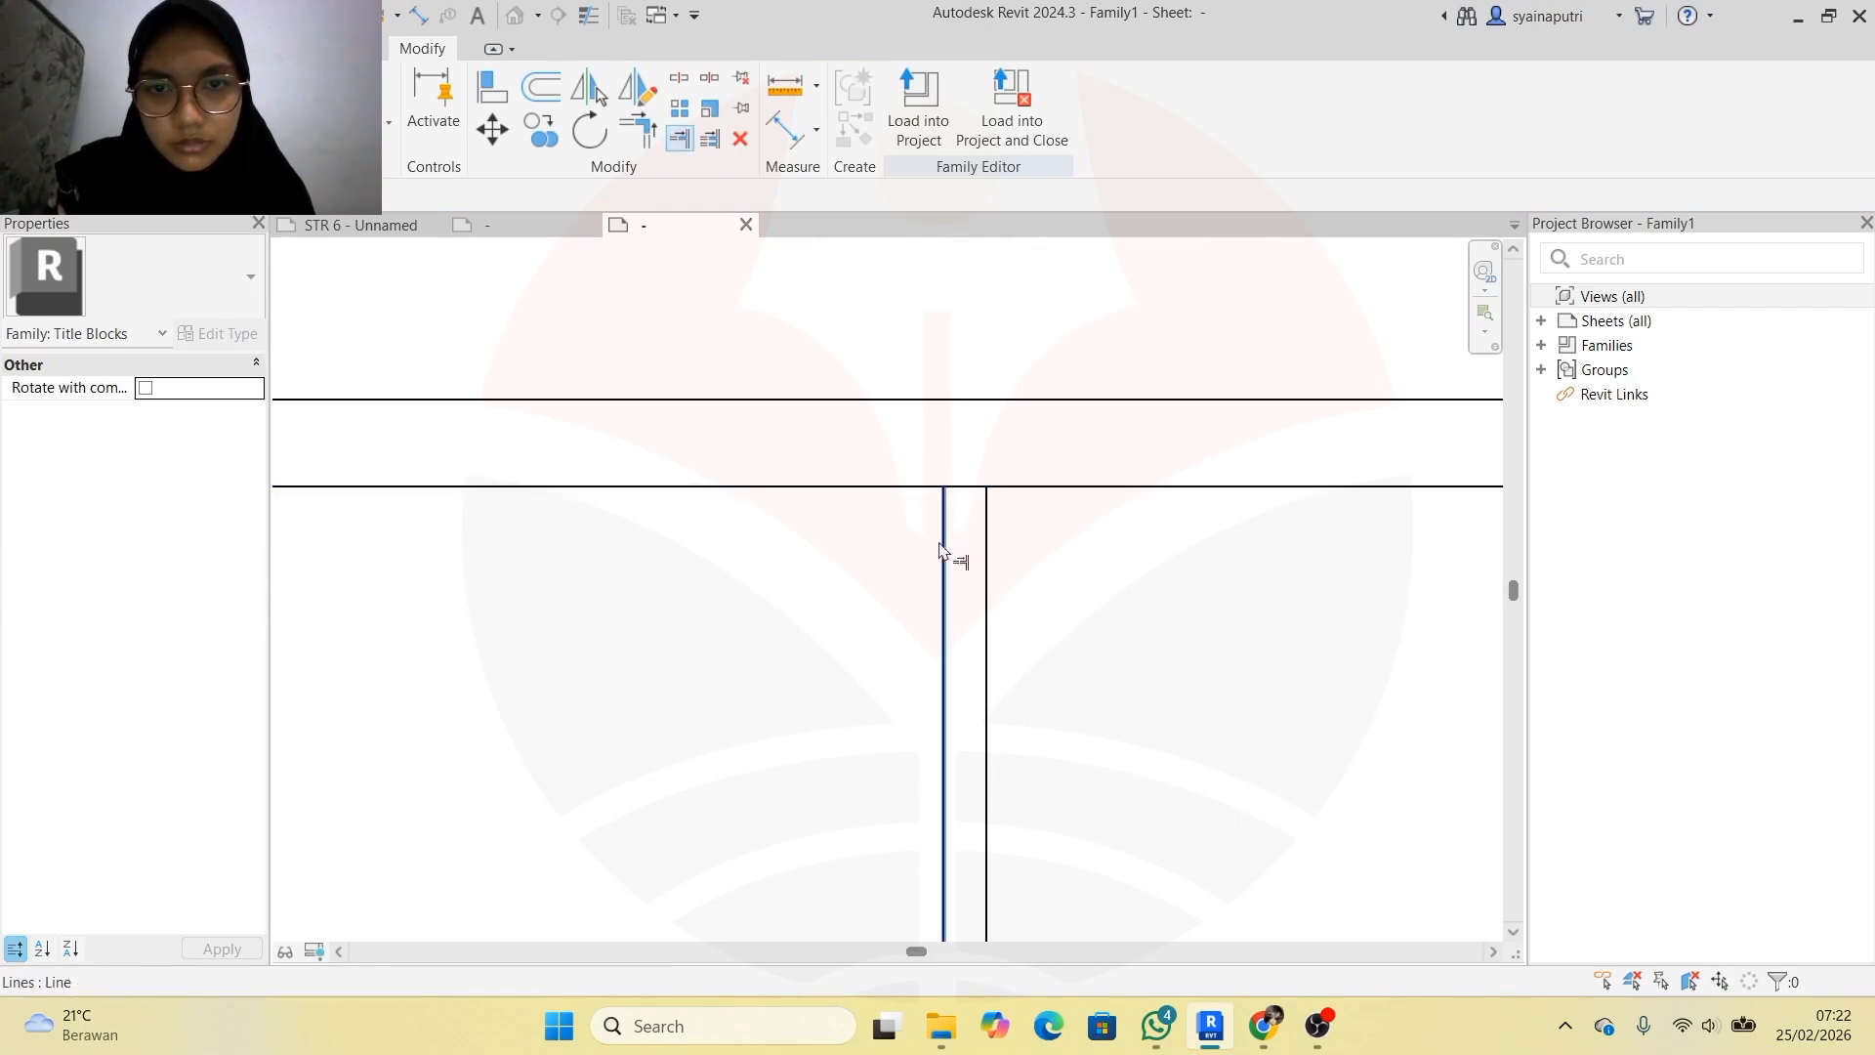
{"action": "scroll", "coordinate": [943, 488], "scroll_direction": "up", "scroll_amount": 1}
{"action": "left_click", "coordinate": [943, 491]}
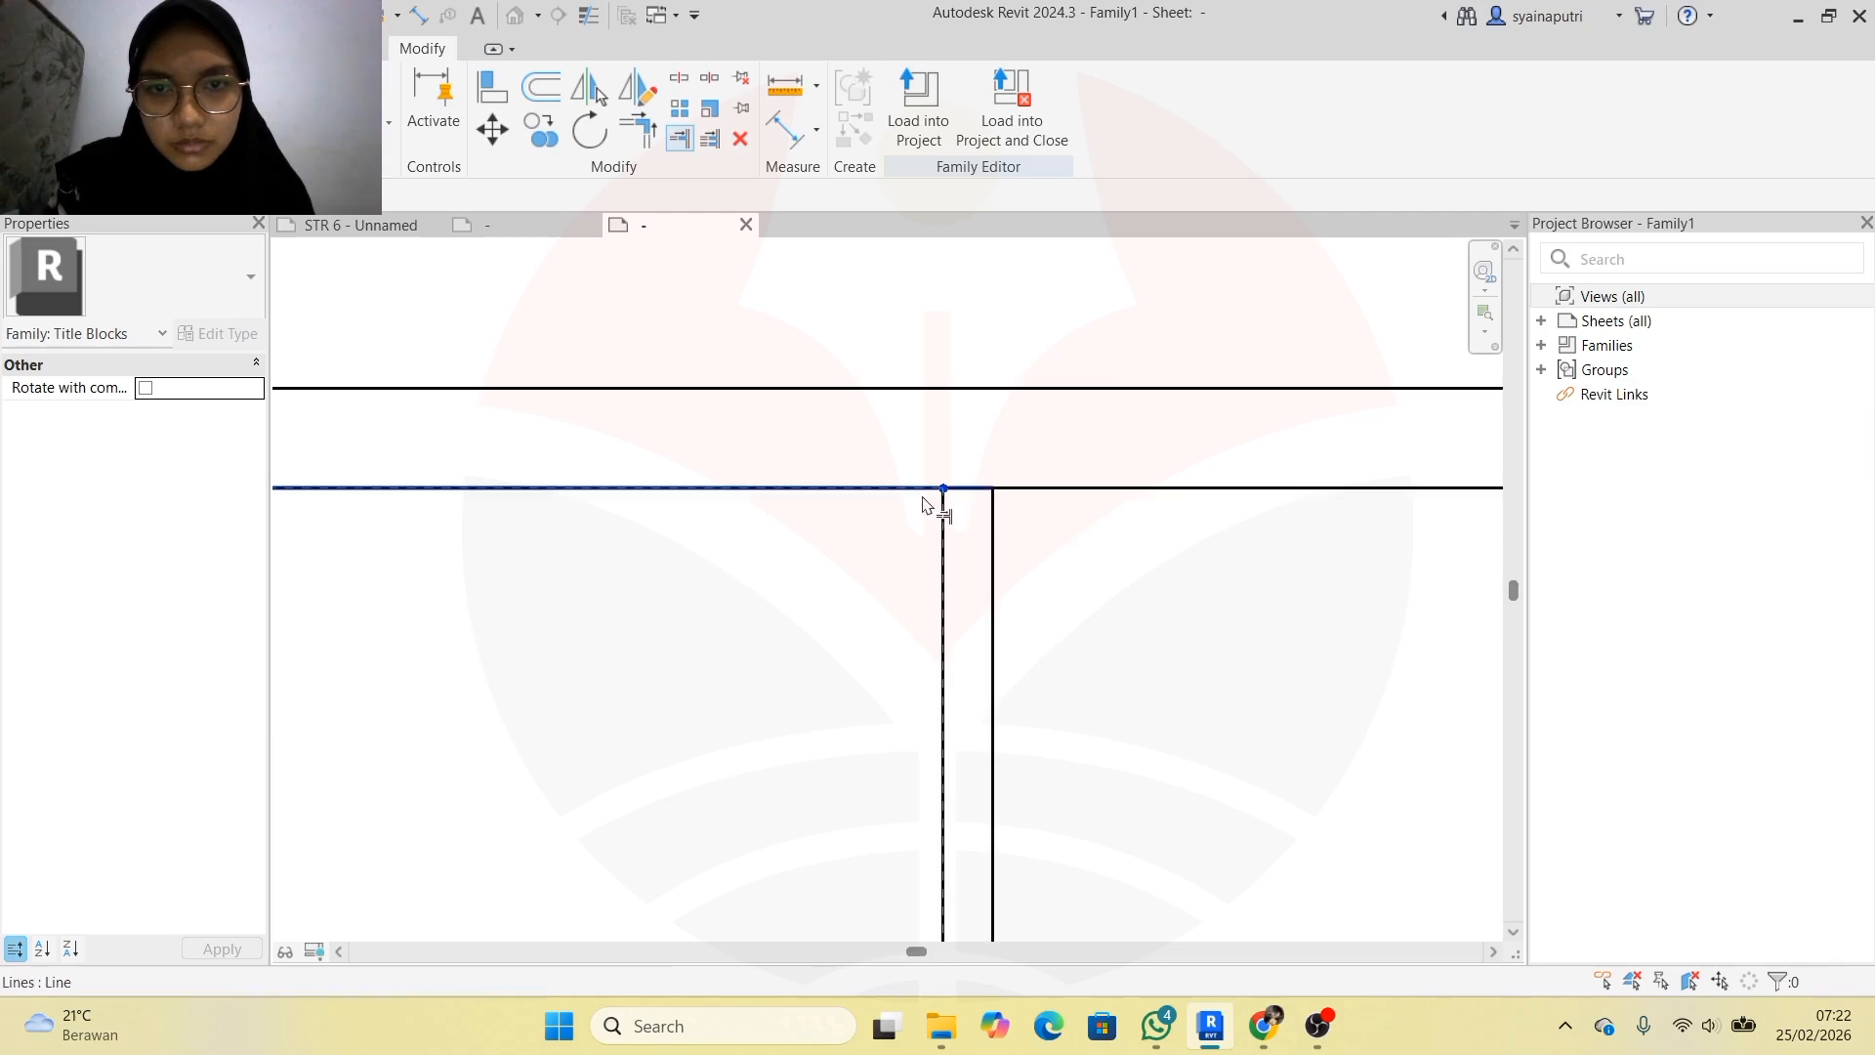
{"action": "left_click", "coordinate": [923, 489]}
Trim a vertical line down to the middle horizontal line, unjoining elements at the warning
{"action": "scroll", "coordinate": [964, 586], "scroll_direction": "down", "scroll_amount": 3}
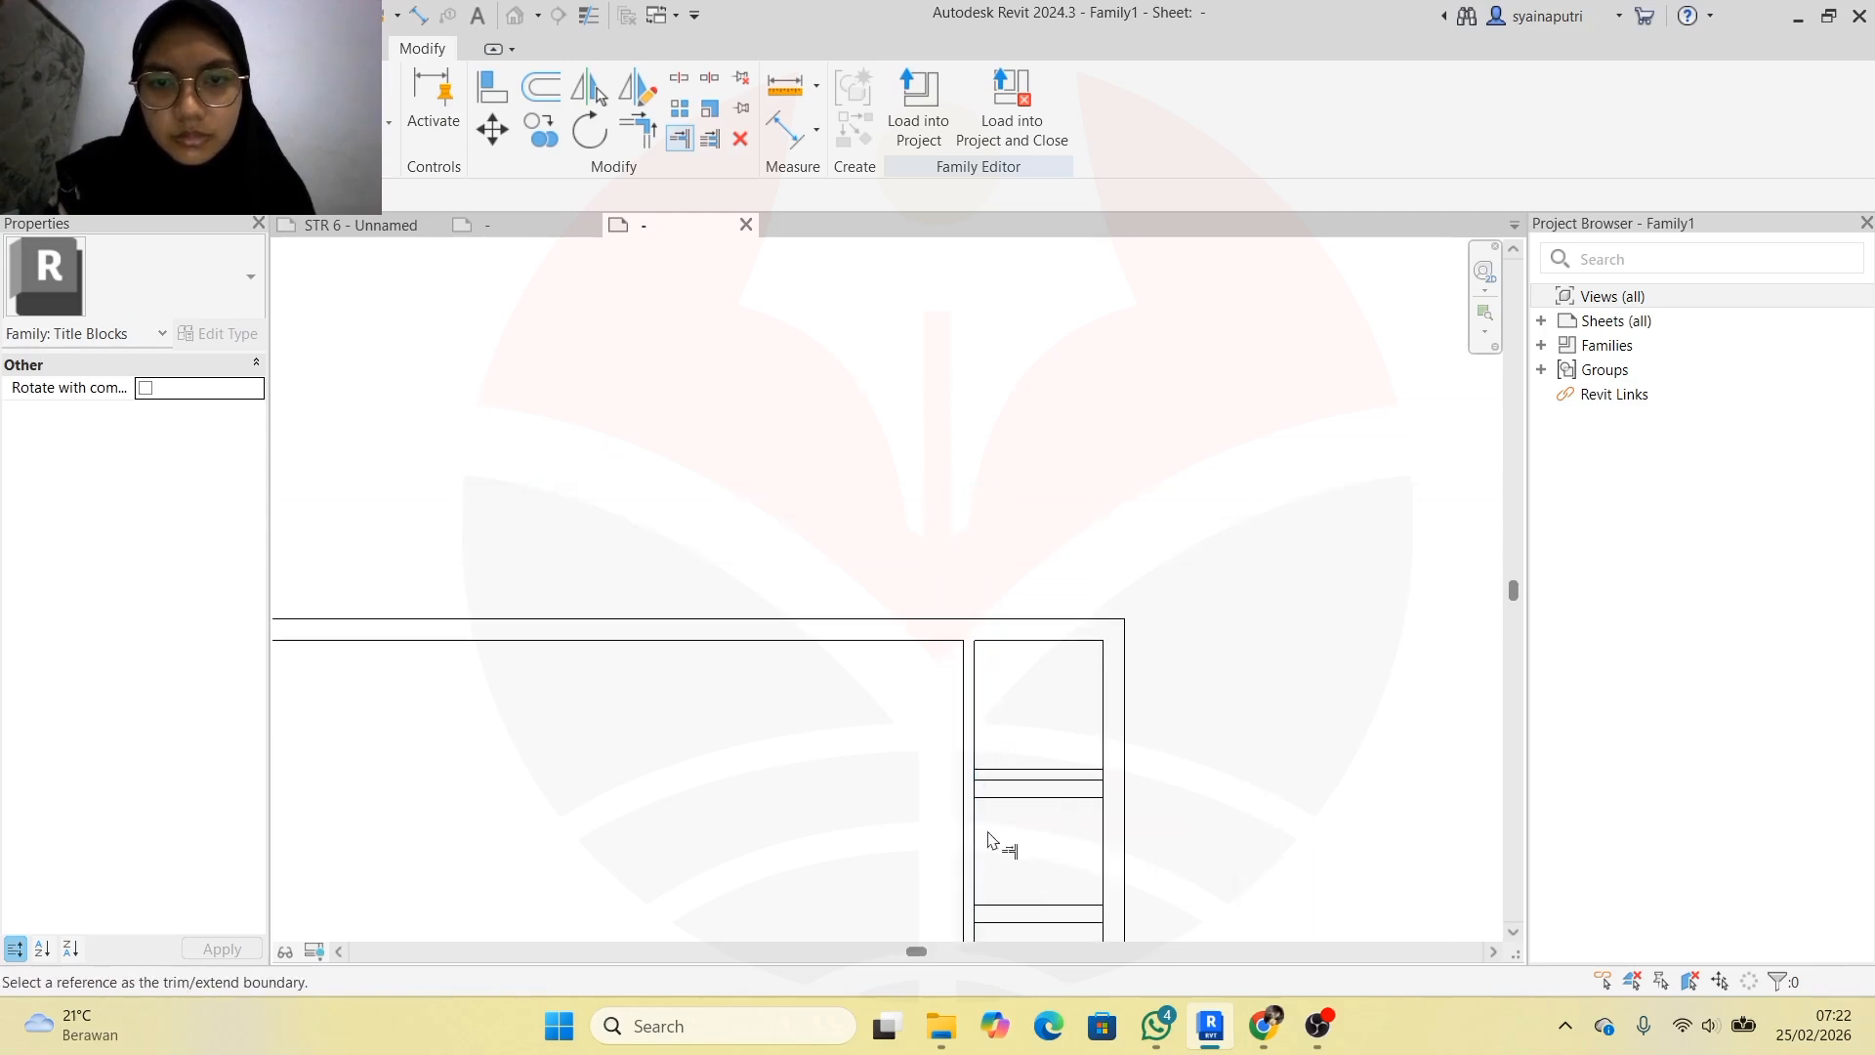
{"action": "scroll", "coordinate": [961, 683], "scroll_direction": "up", "scroll_amount": 5}
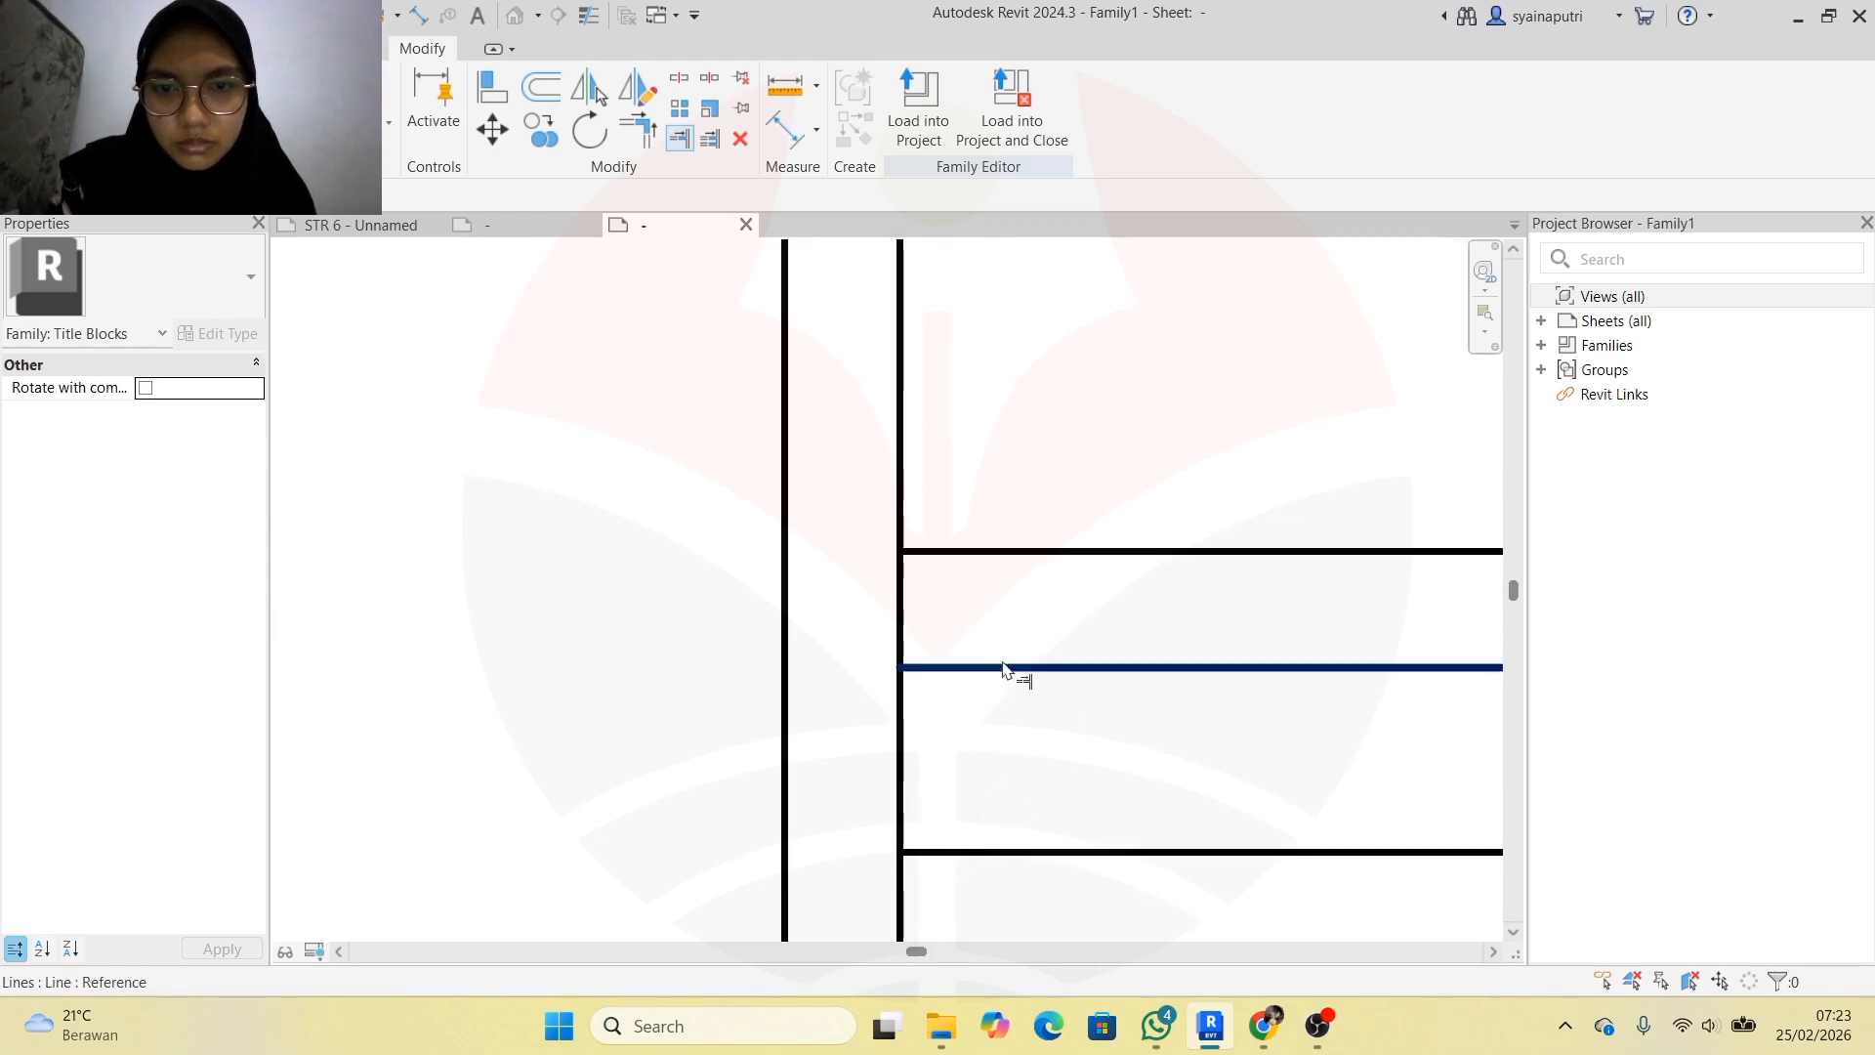
{"action": "left_click", "coordinate": [1012, 668]}
{"action": "left_click", "coordinate": [896, 768]}
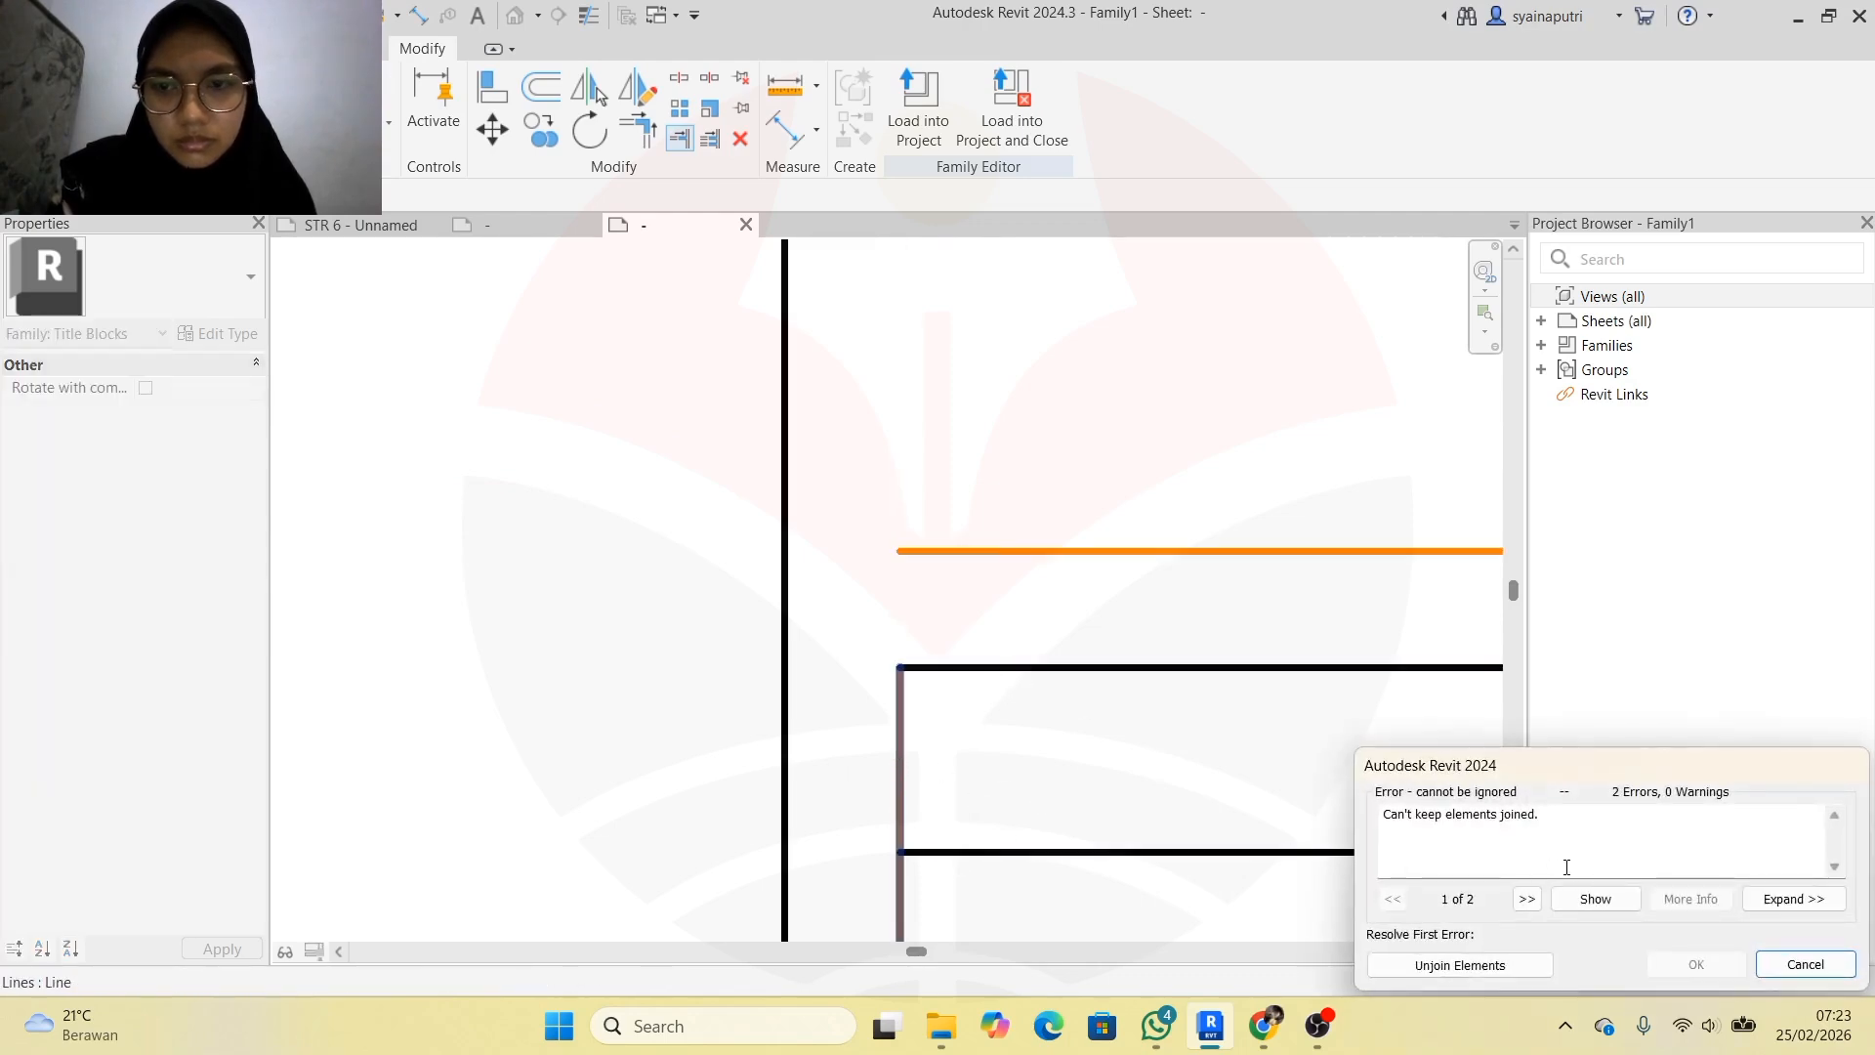
{"action": "left_click", "coordinate": [1485, 965]}
{"action": "scroll", "coordinate": [900, 527], "scroll_direction": "down", "scroll_amount": 4}
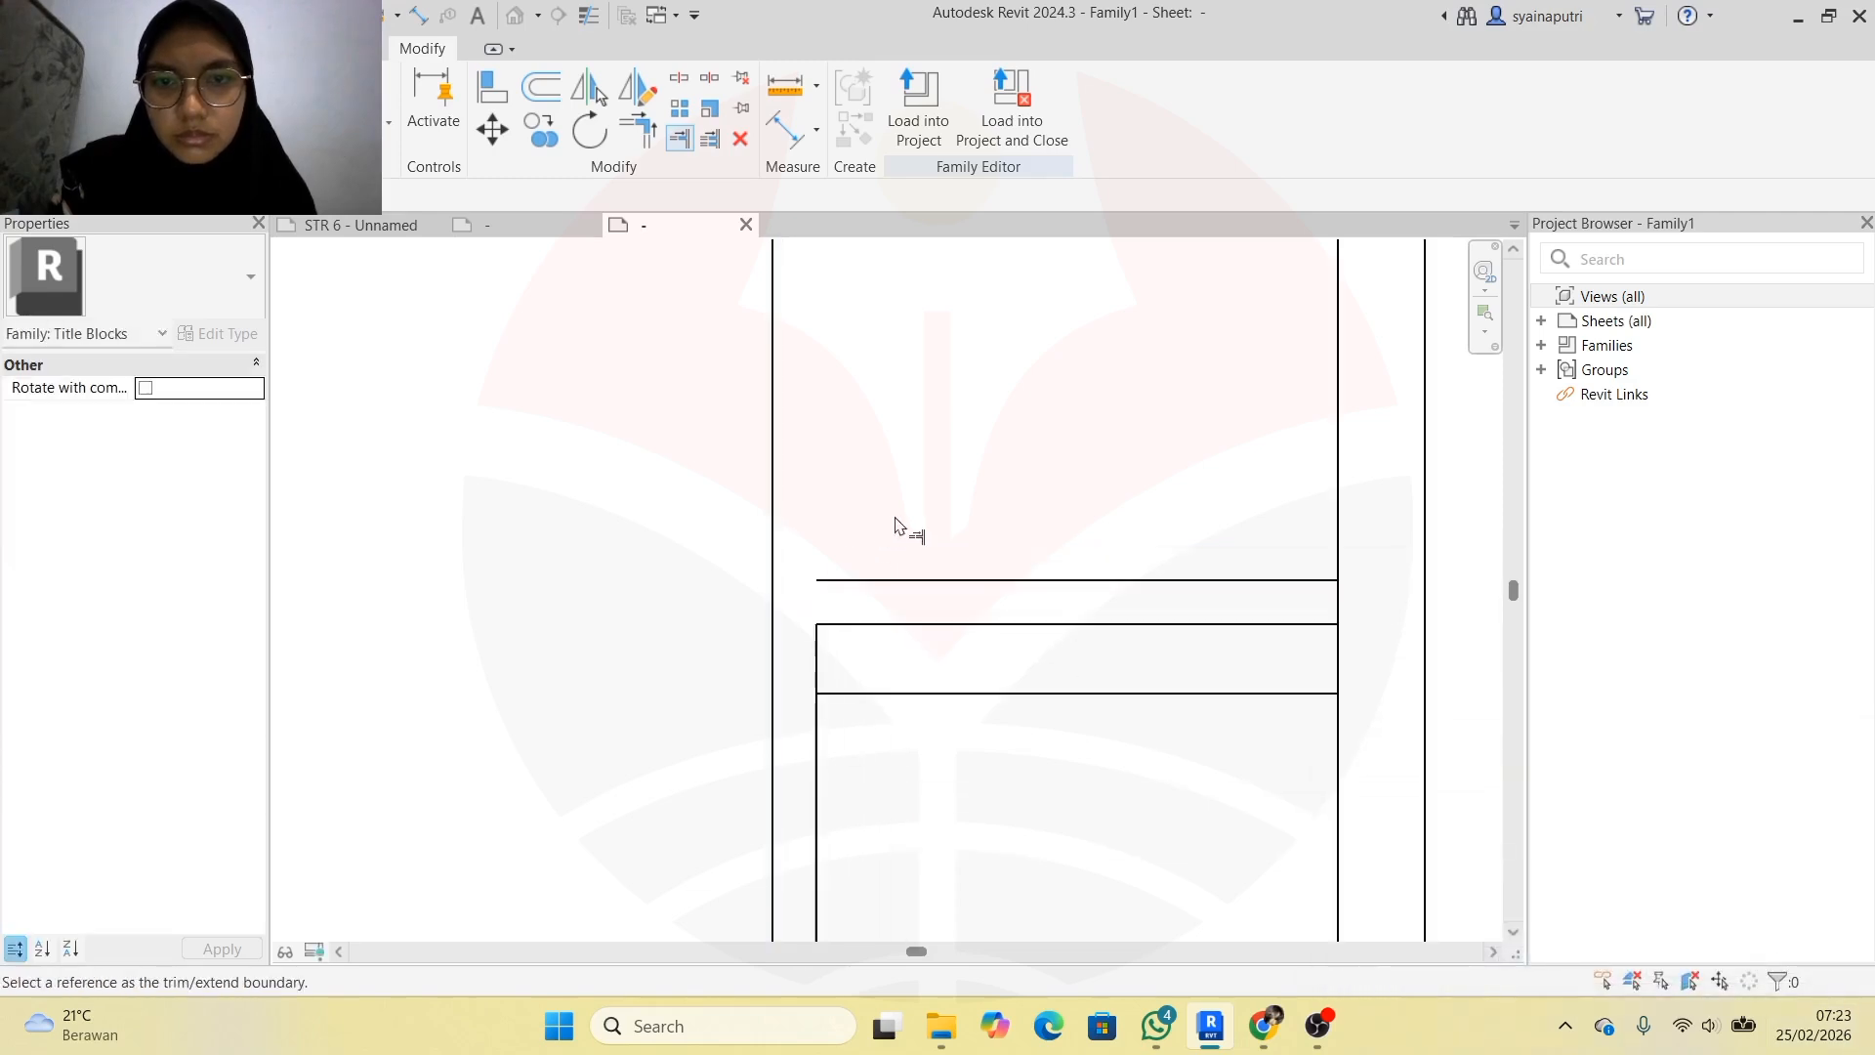
{"action": "scroll", "coordinate": [1123, 539], "scroll_direction": "up", "scroll_amount": 4}
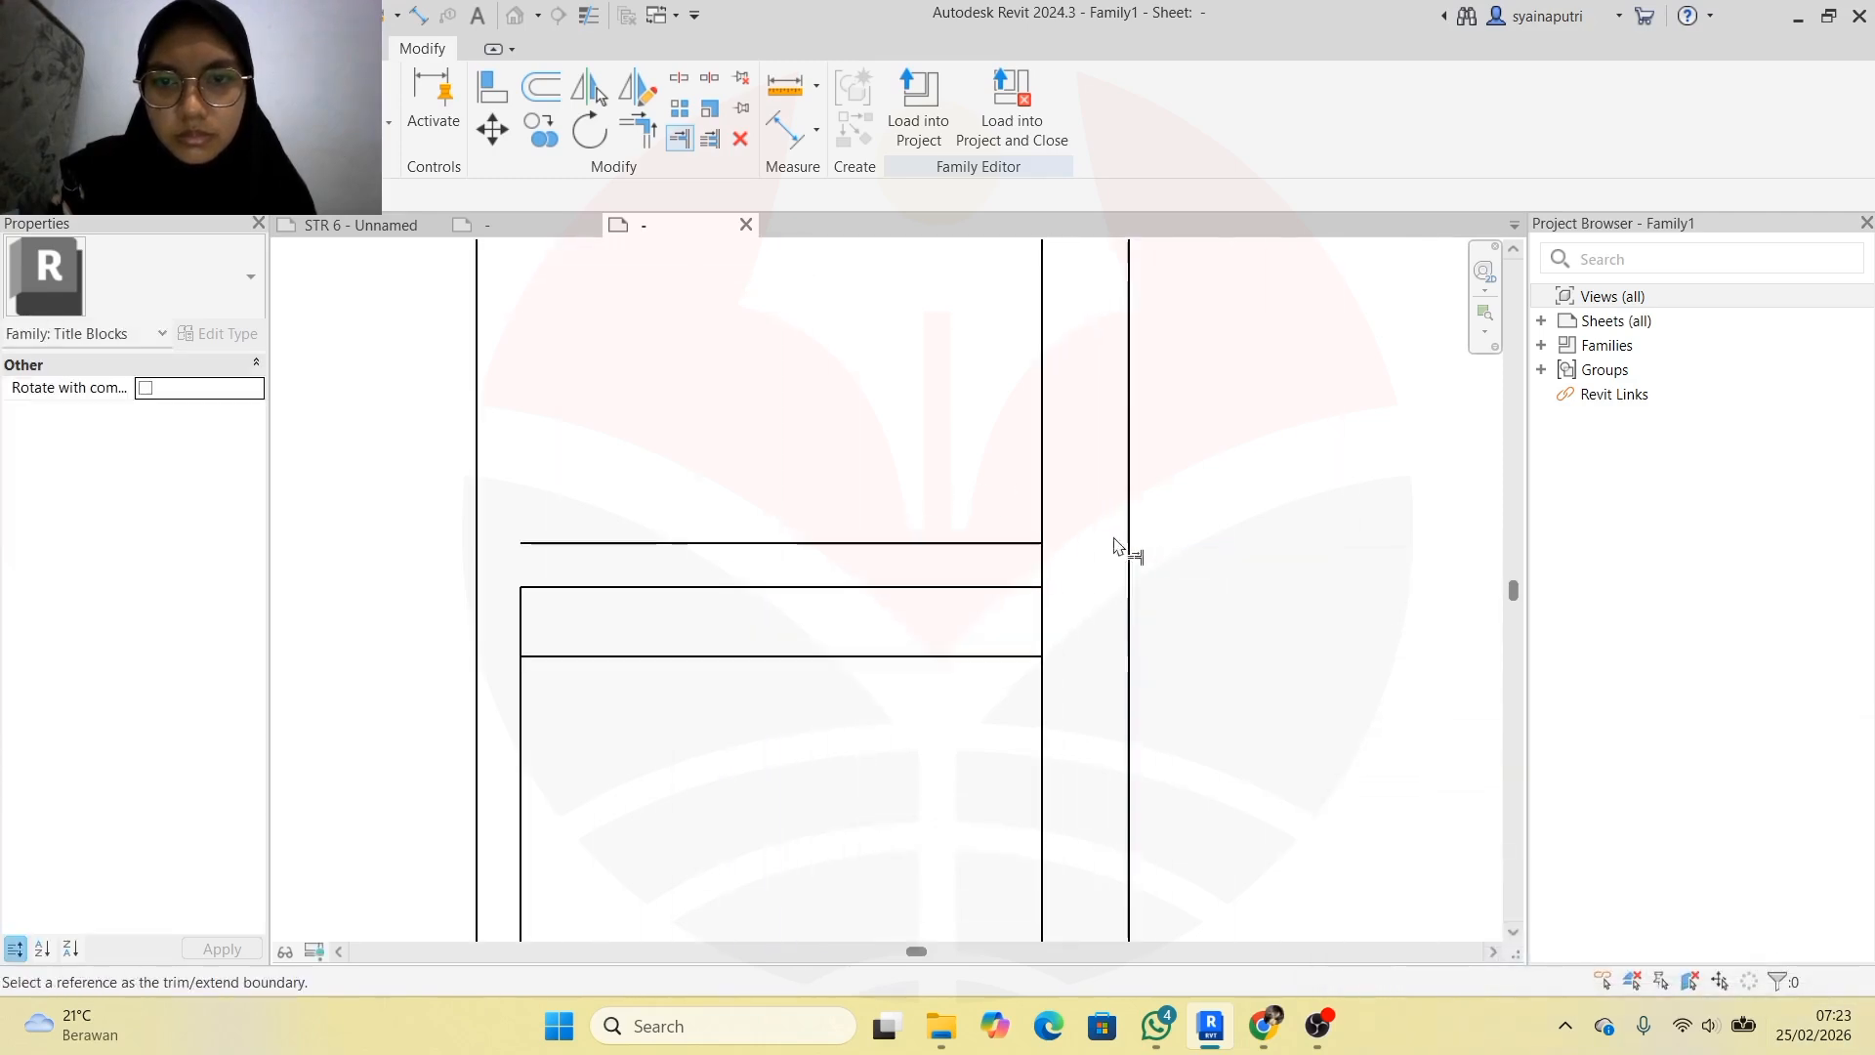
Extend a horizontal line to the vertical line, then trim that vertical to the upper cell's top line
{"action": "left_click", "coordinate": [1042, 616]}
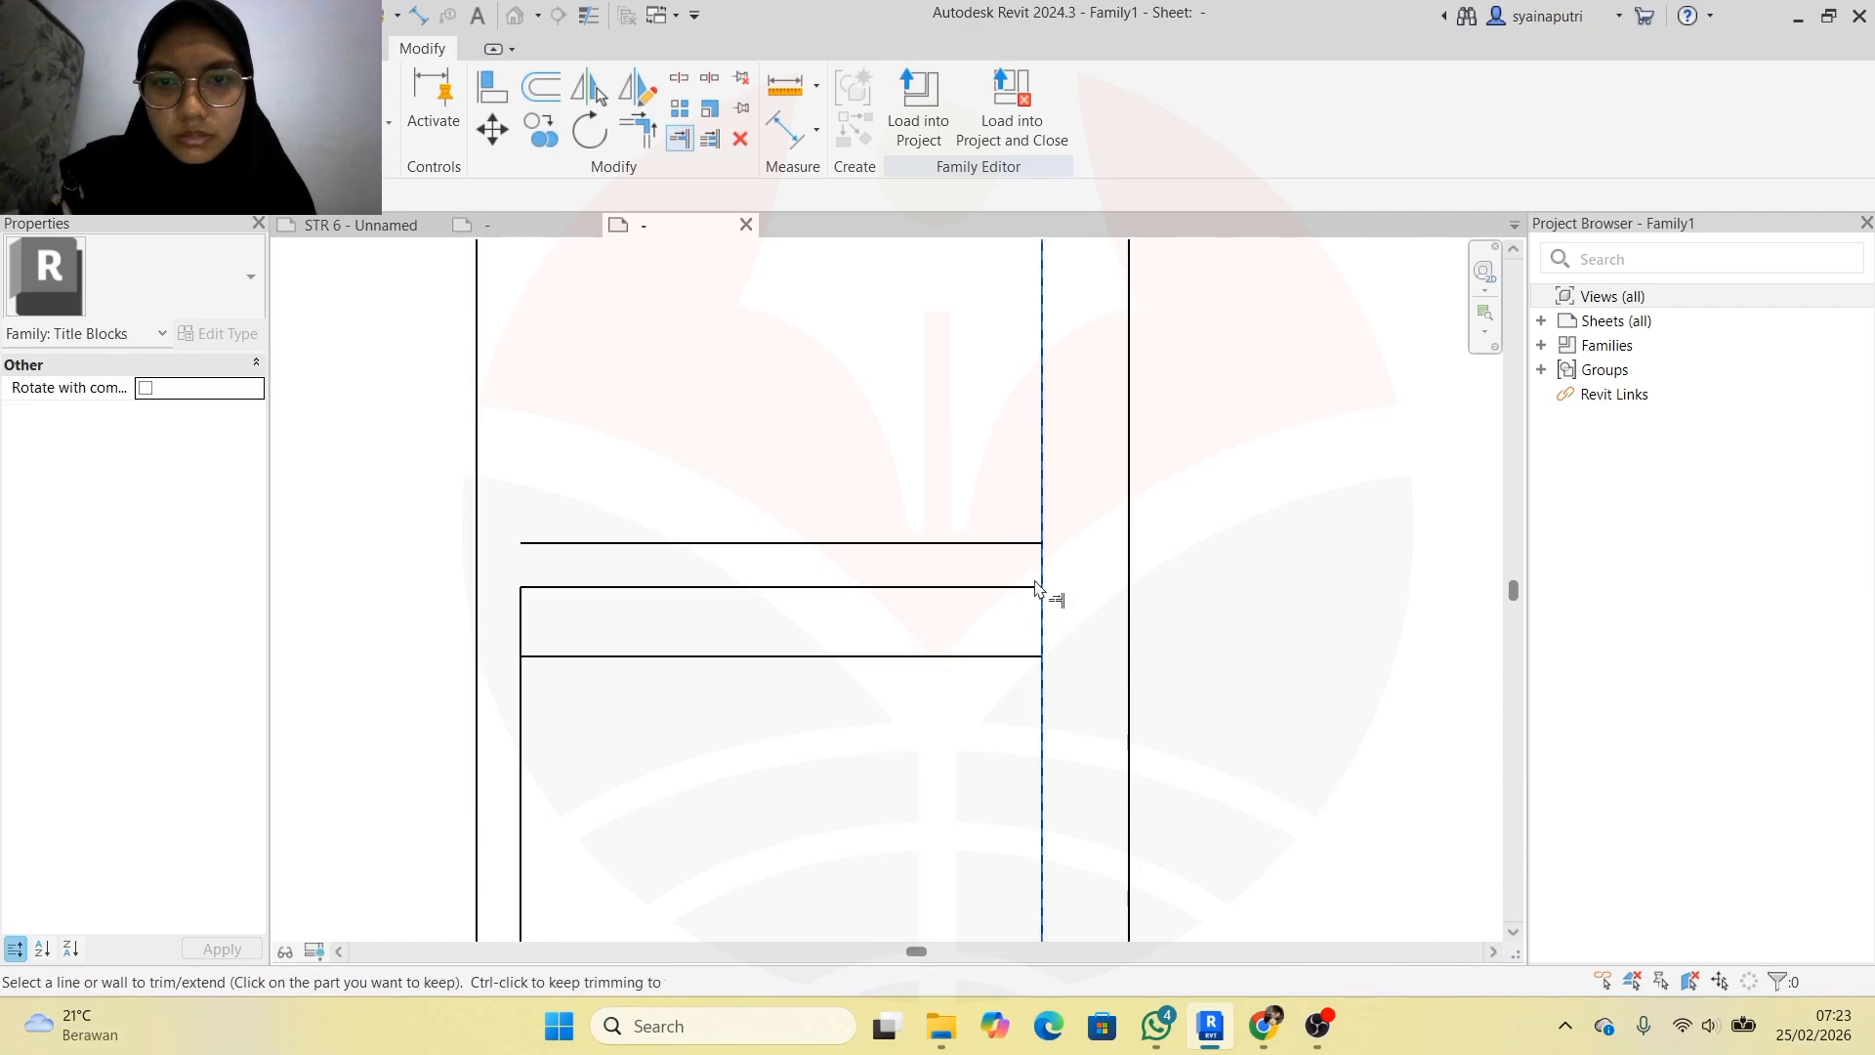
{"action": "left_click", "coordinate": [1035, 587]}
{"action": "key", "text": "Escape"}
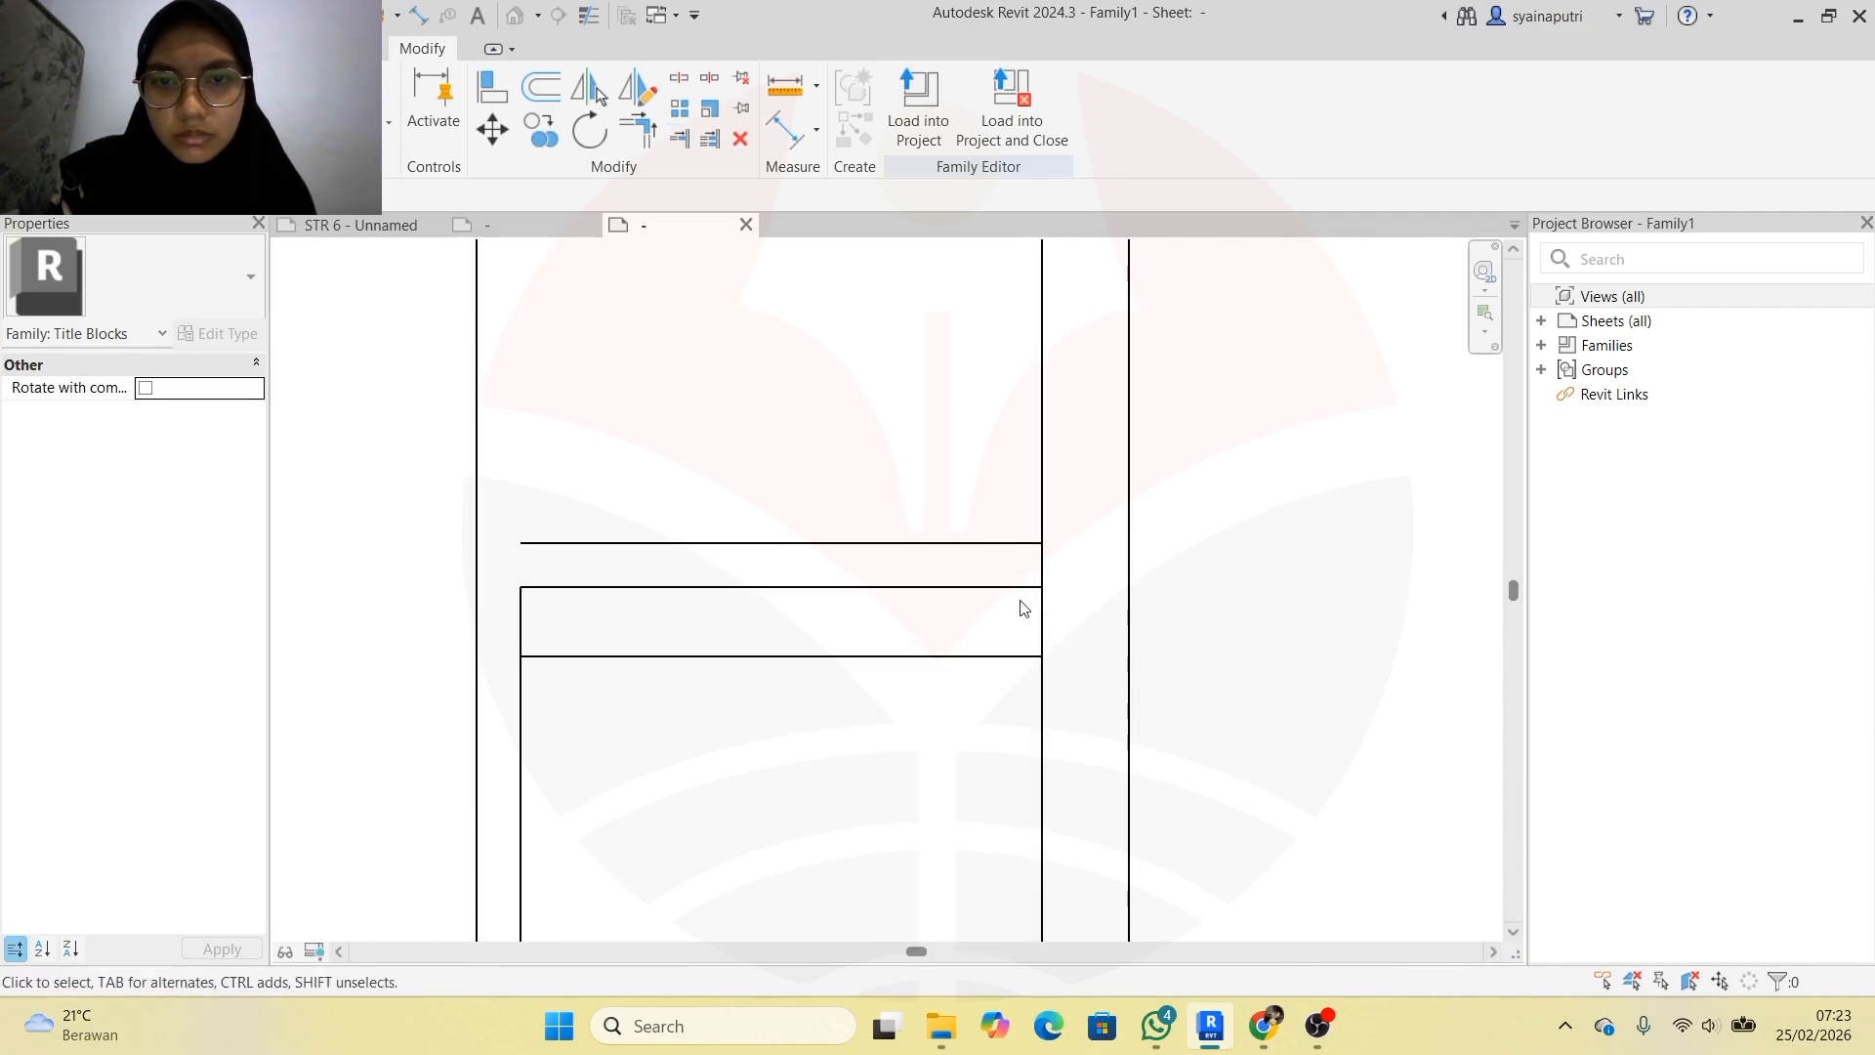
{"action": "left_click", "coordinate": [683, 143]}
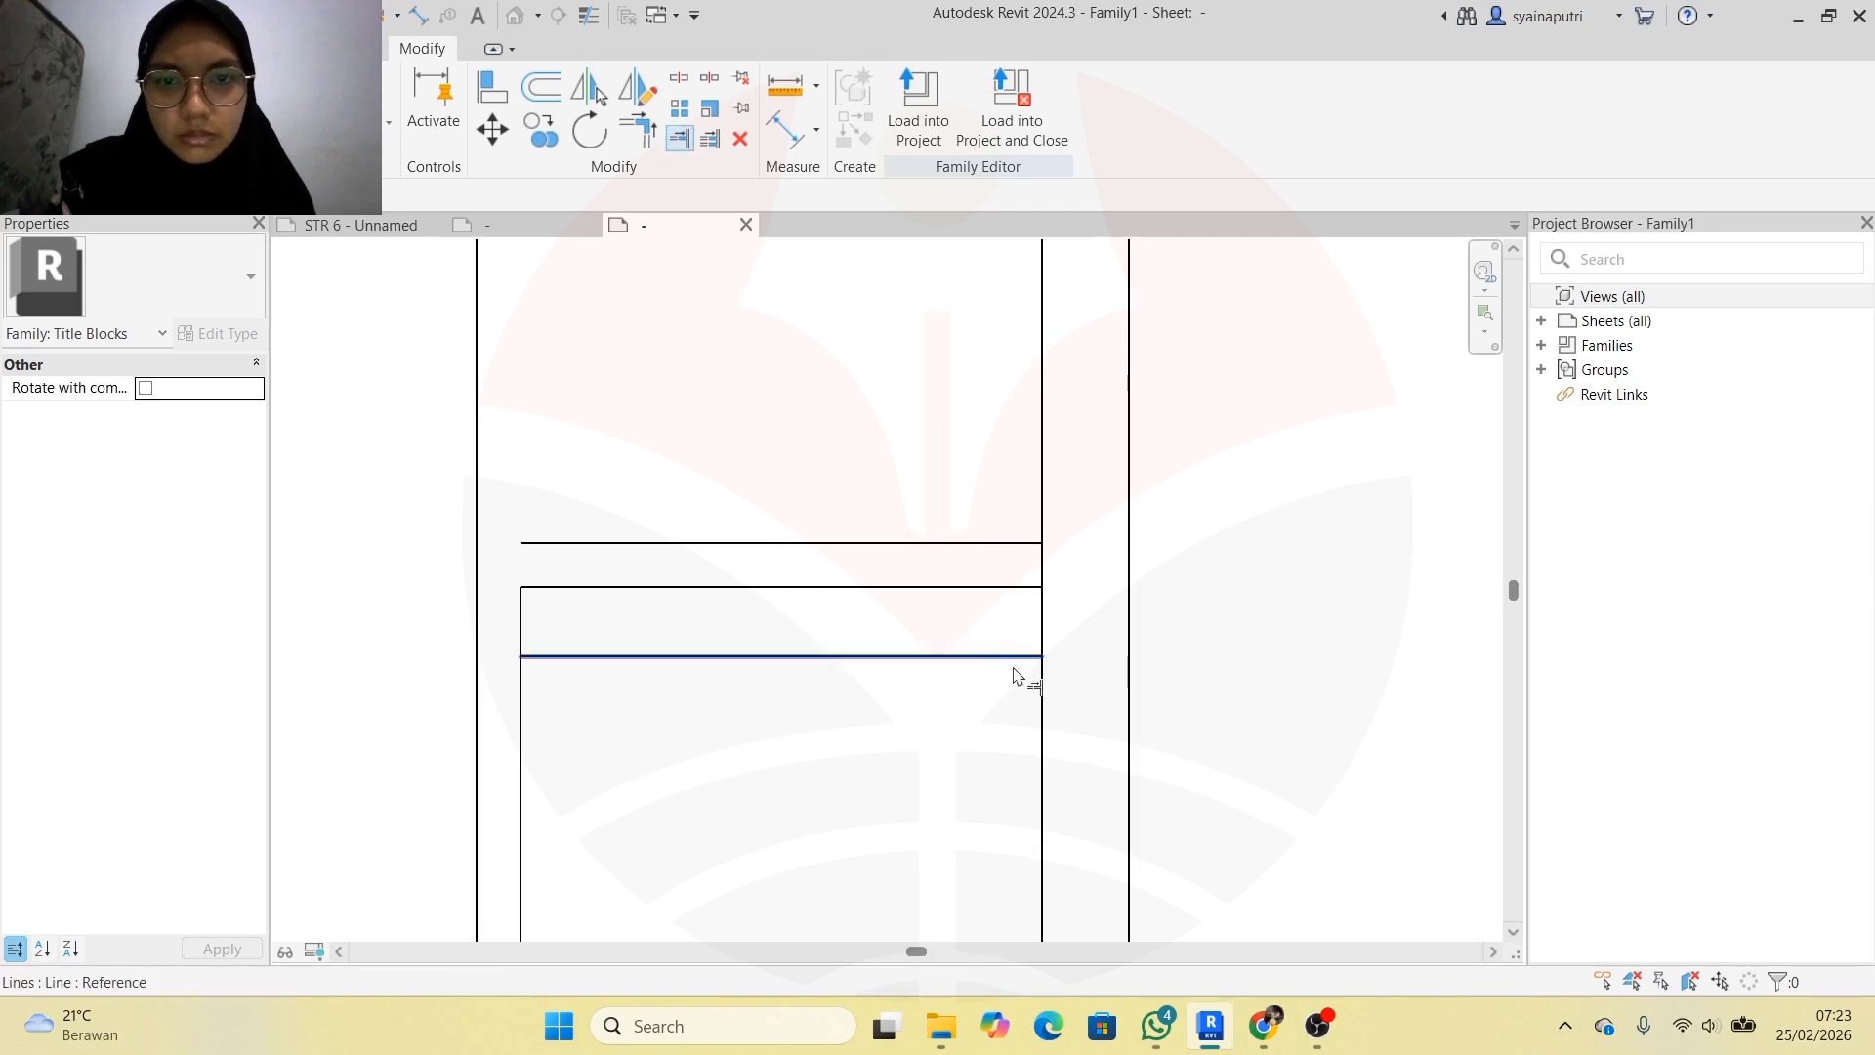
{"action": "left_click", "coordinate": [1017, 588]}
{"action": "left_click", "coordinate": [1042, 617]}
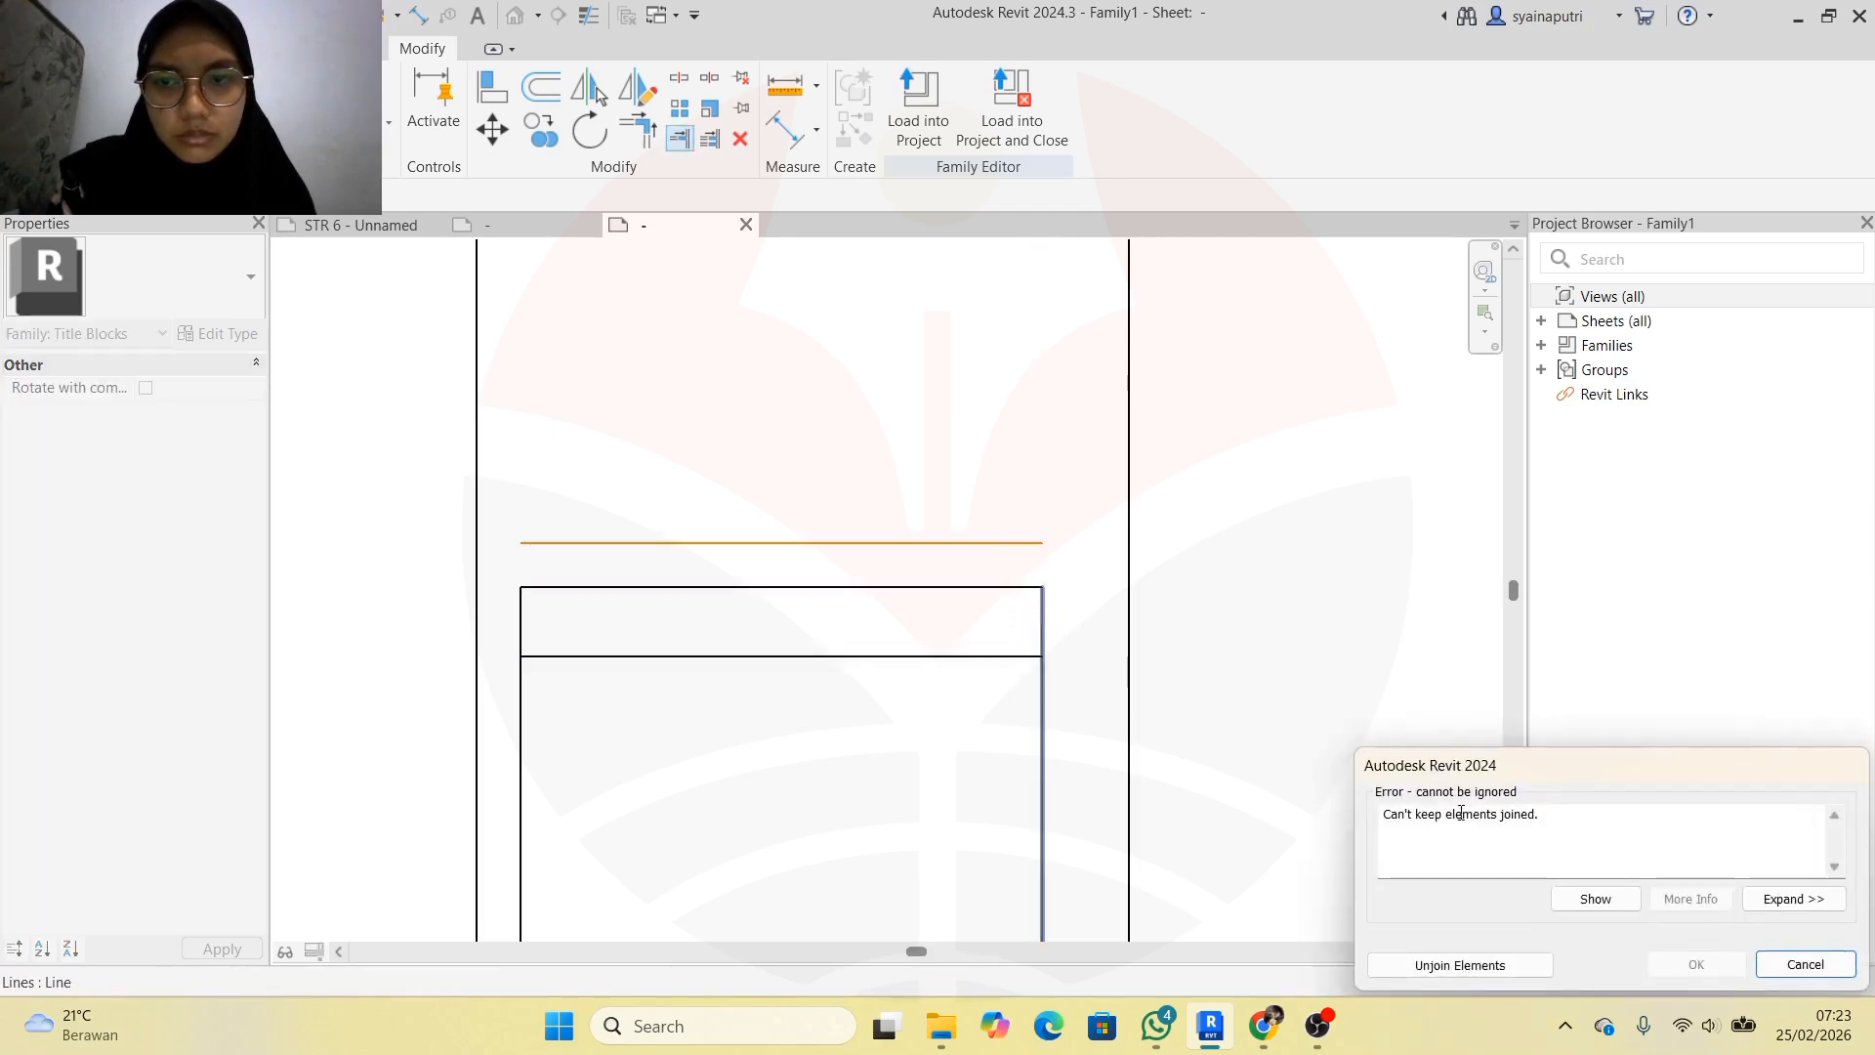
{"action": "left_click", "coordinate": [1493, 969]}
{"action": "scroll", "coordinate": [658, 455], "scroll_direction": "down", "scroll_amount": 4}
{"action": "key", "text": "Escape"}
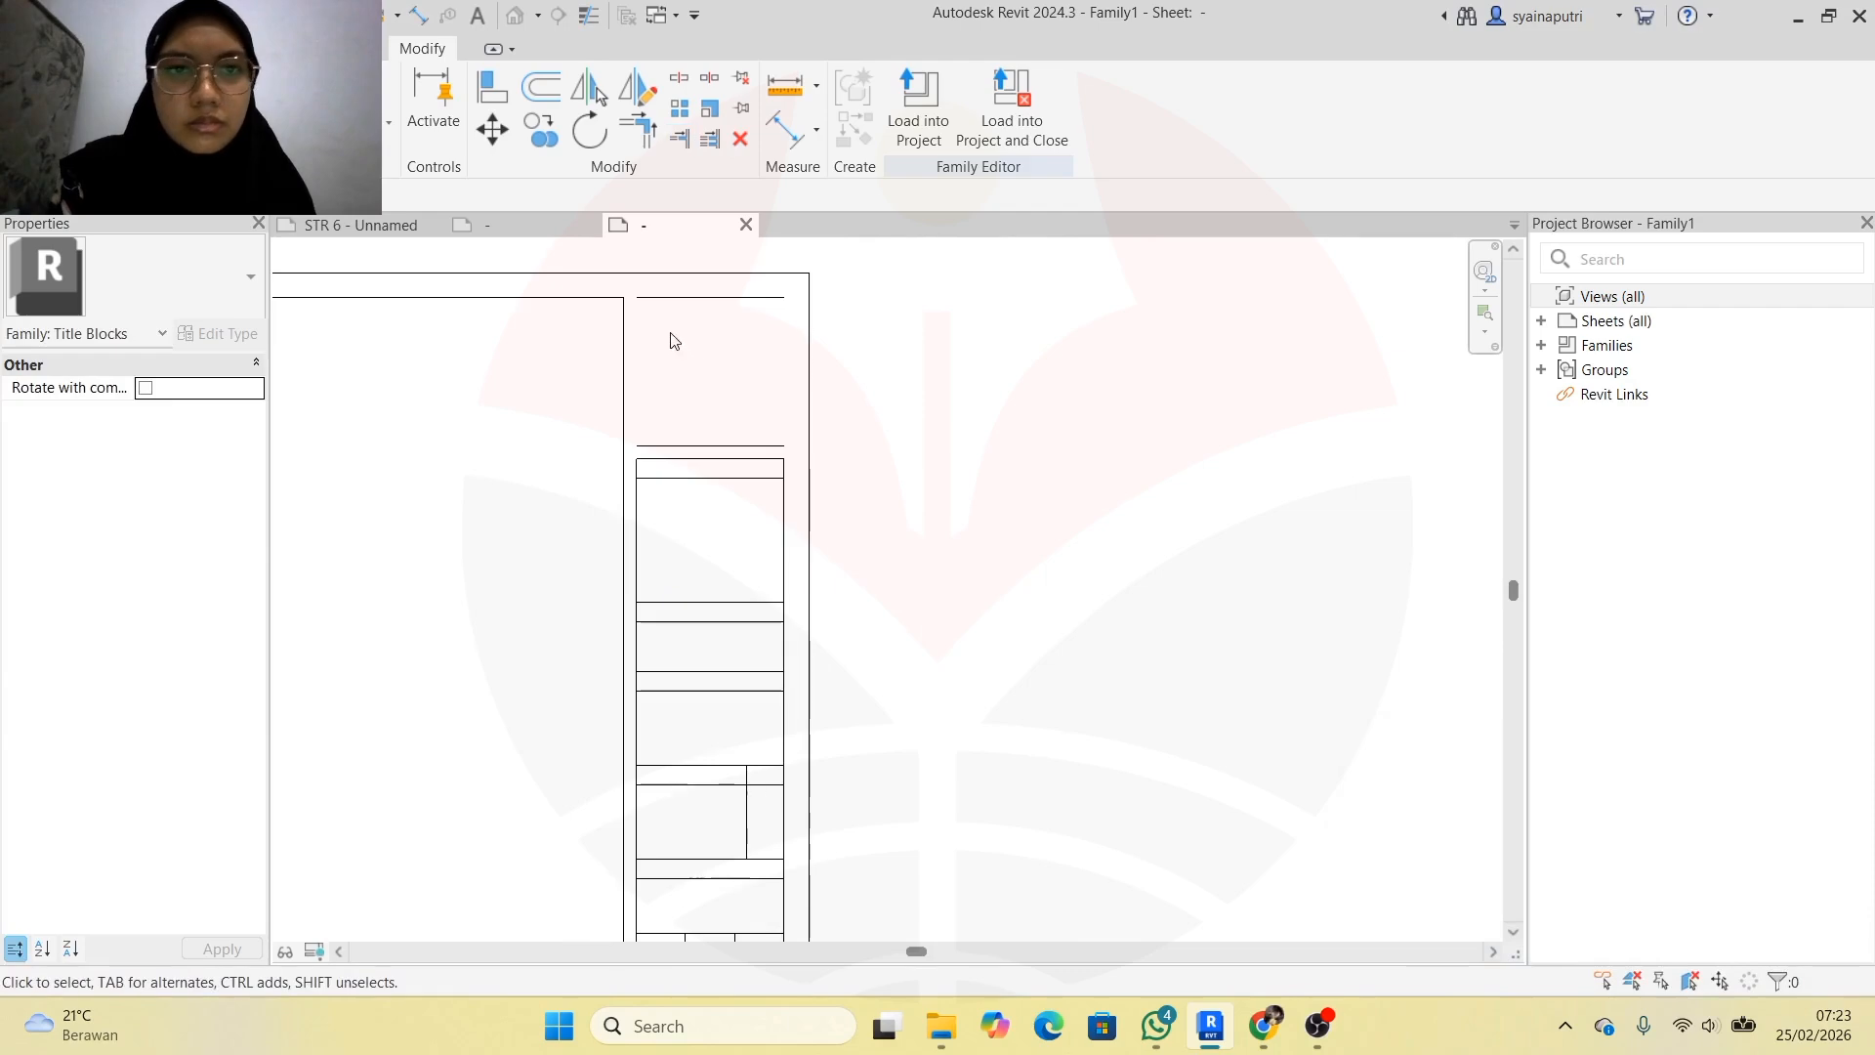
{"action": "left_click", "coordinate": [83, 48]}
Draw a vertical line with LI from the top cell's top-right corner down to its bottom edge
{"action": "key", "text": "l"}
{"action": "key", "text": "i"}
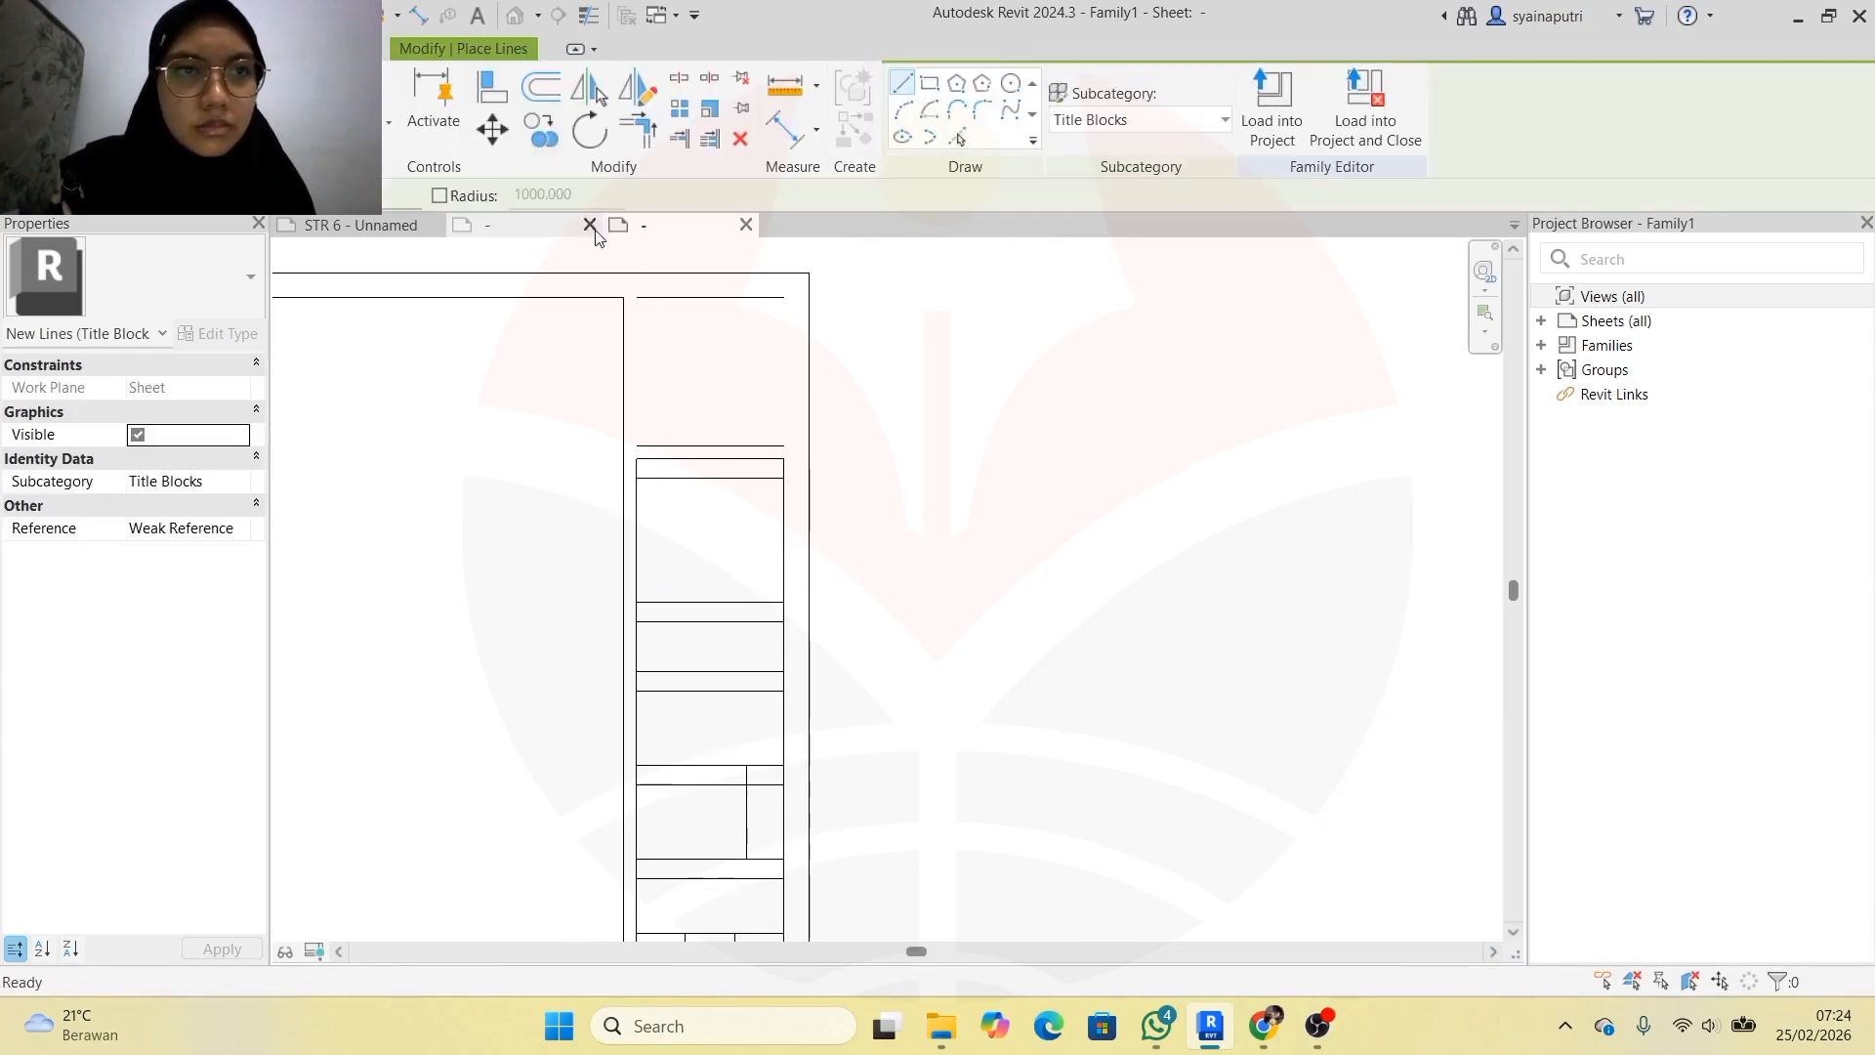
{"action": "scroll", "coordinate": [635, 327], "scroll_direction": "up", "scroll_amount": 2}
{"action": "left_click", "coordinate": [629, 307]}
{"action": "key", "text": "Escape"}
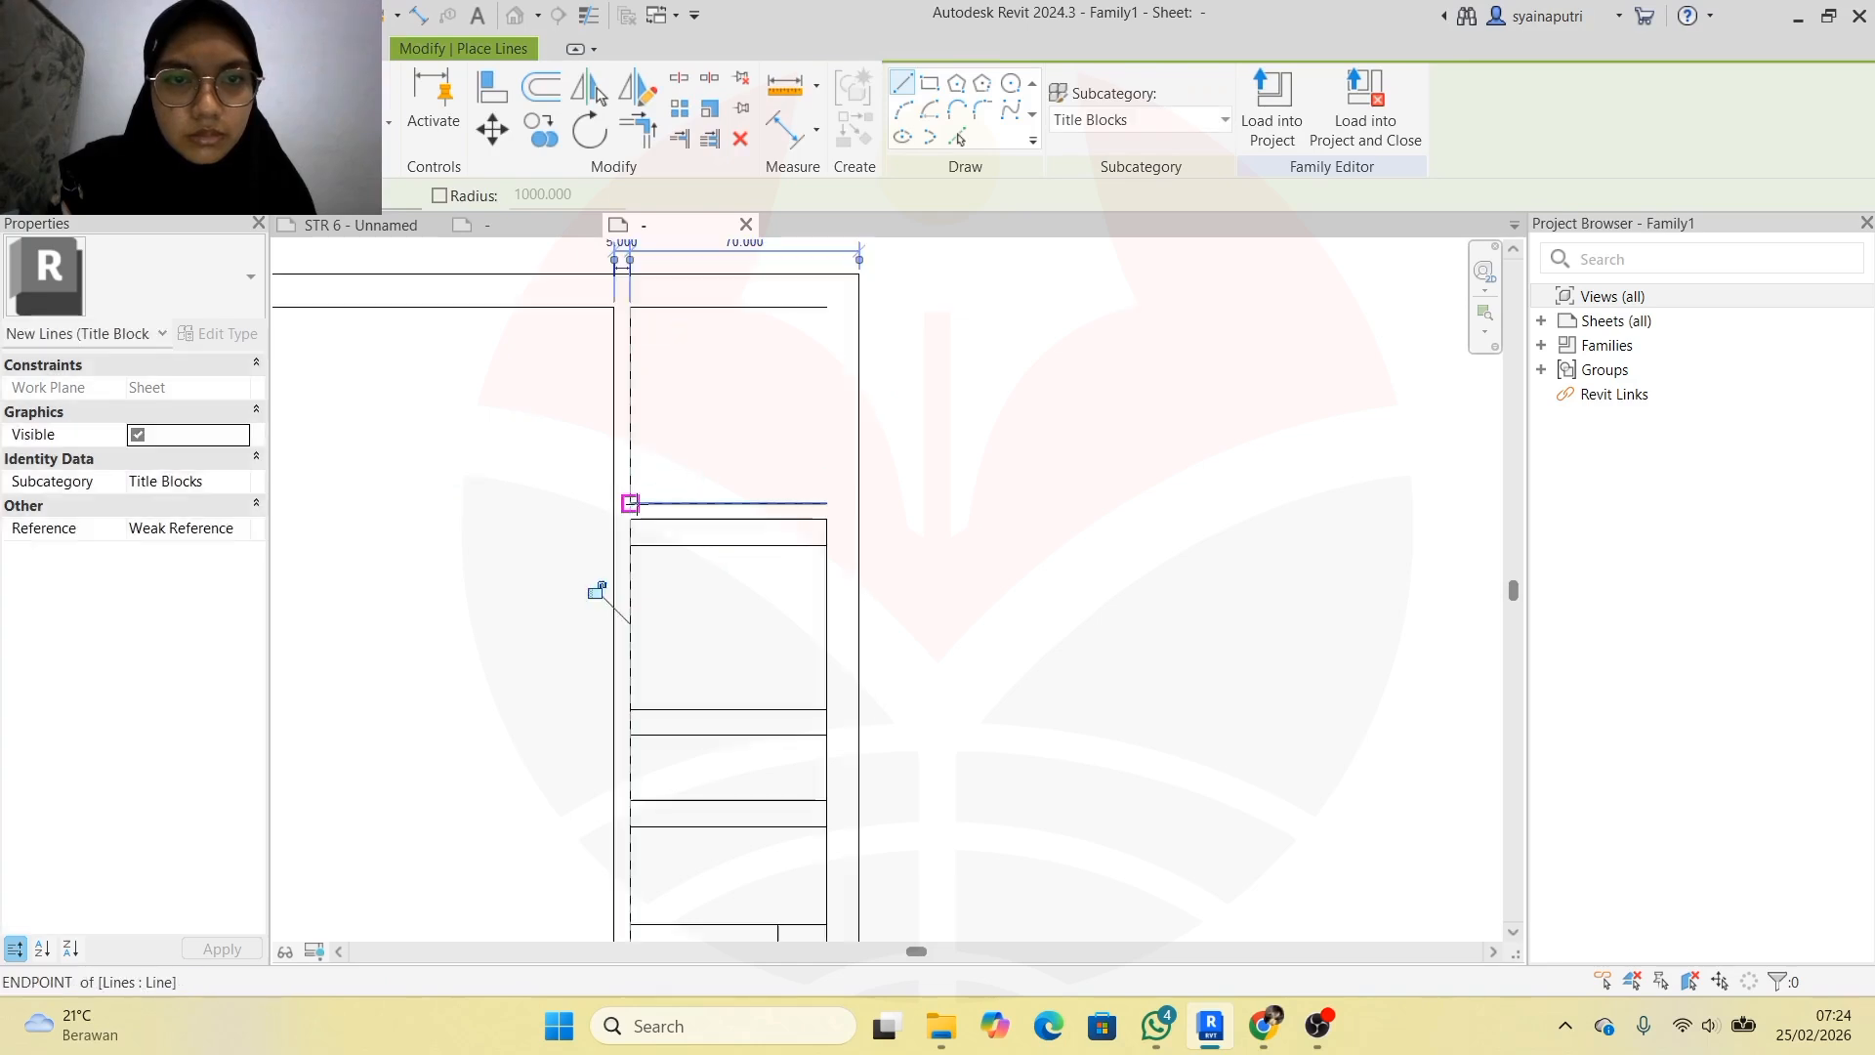
{"action": "left_click", "coordinate": [827, 308]}
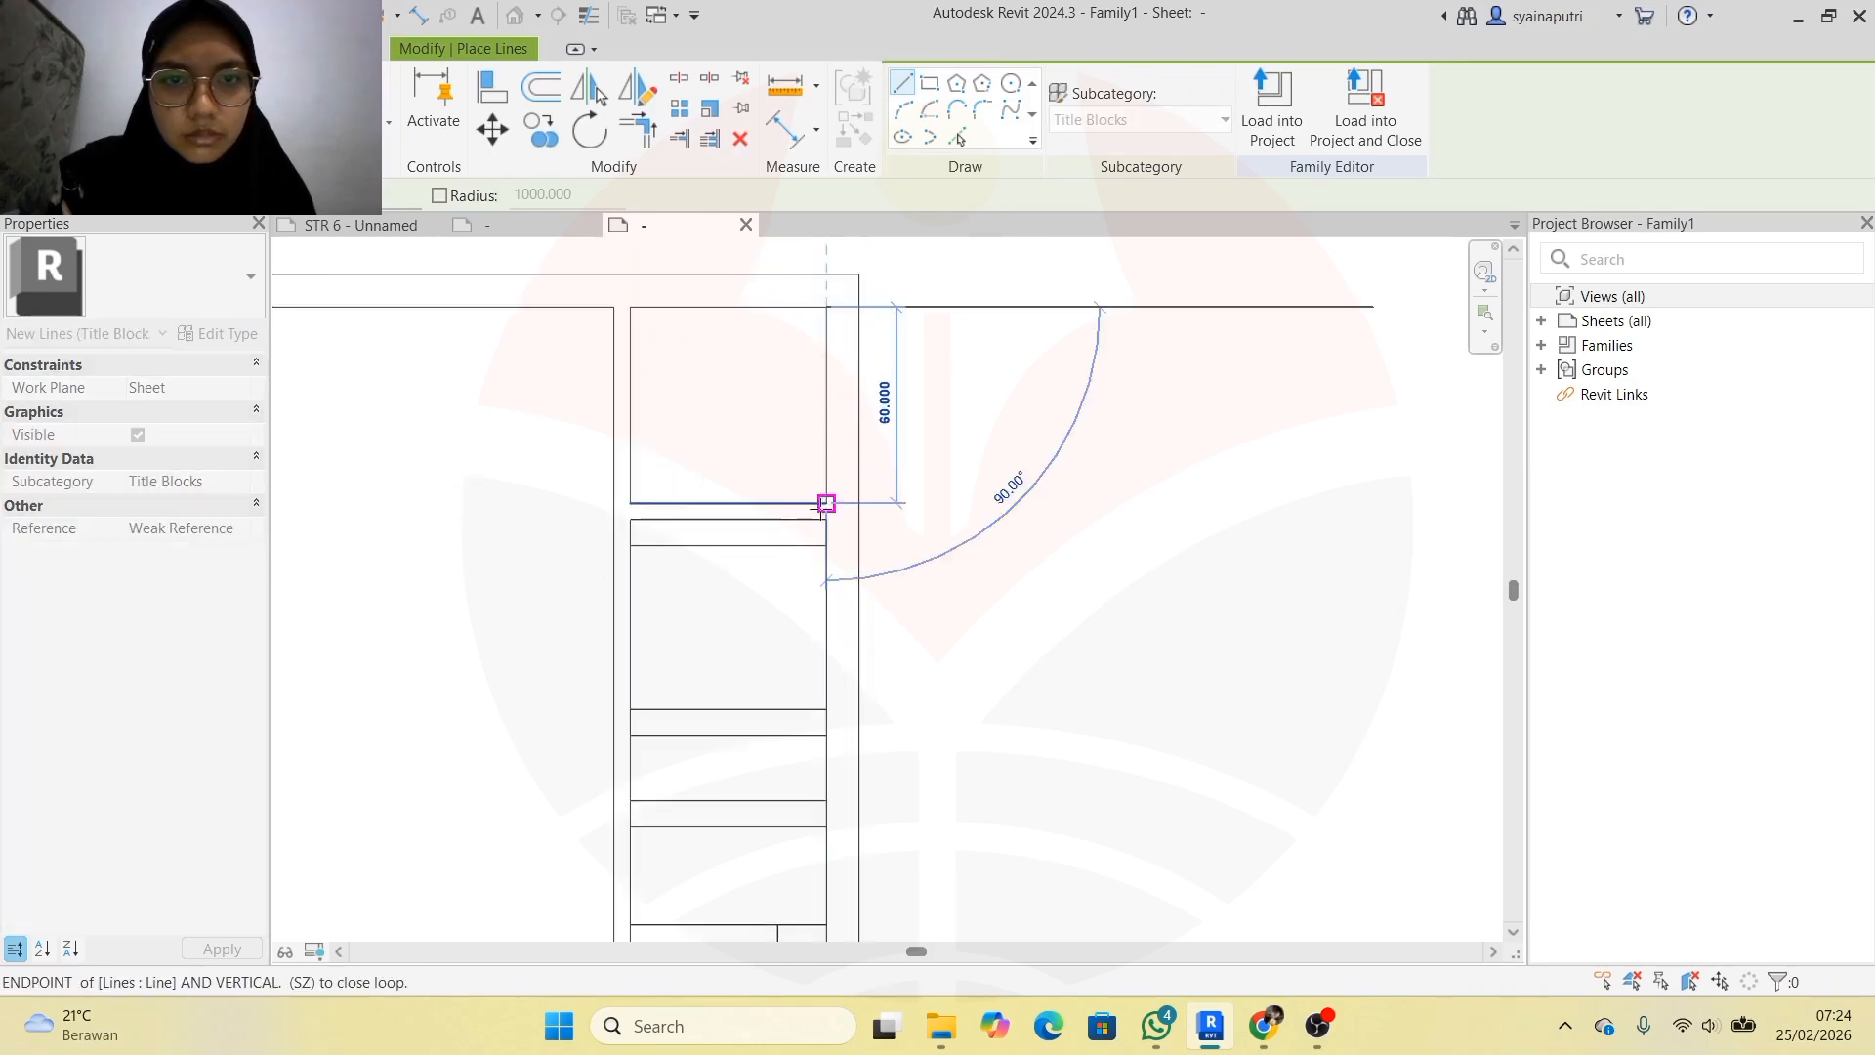
{"action": "left_click", "coordinate": [826, 503]}
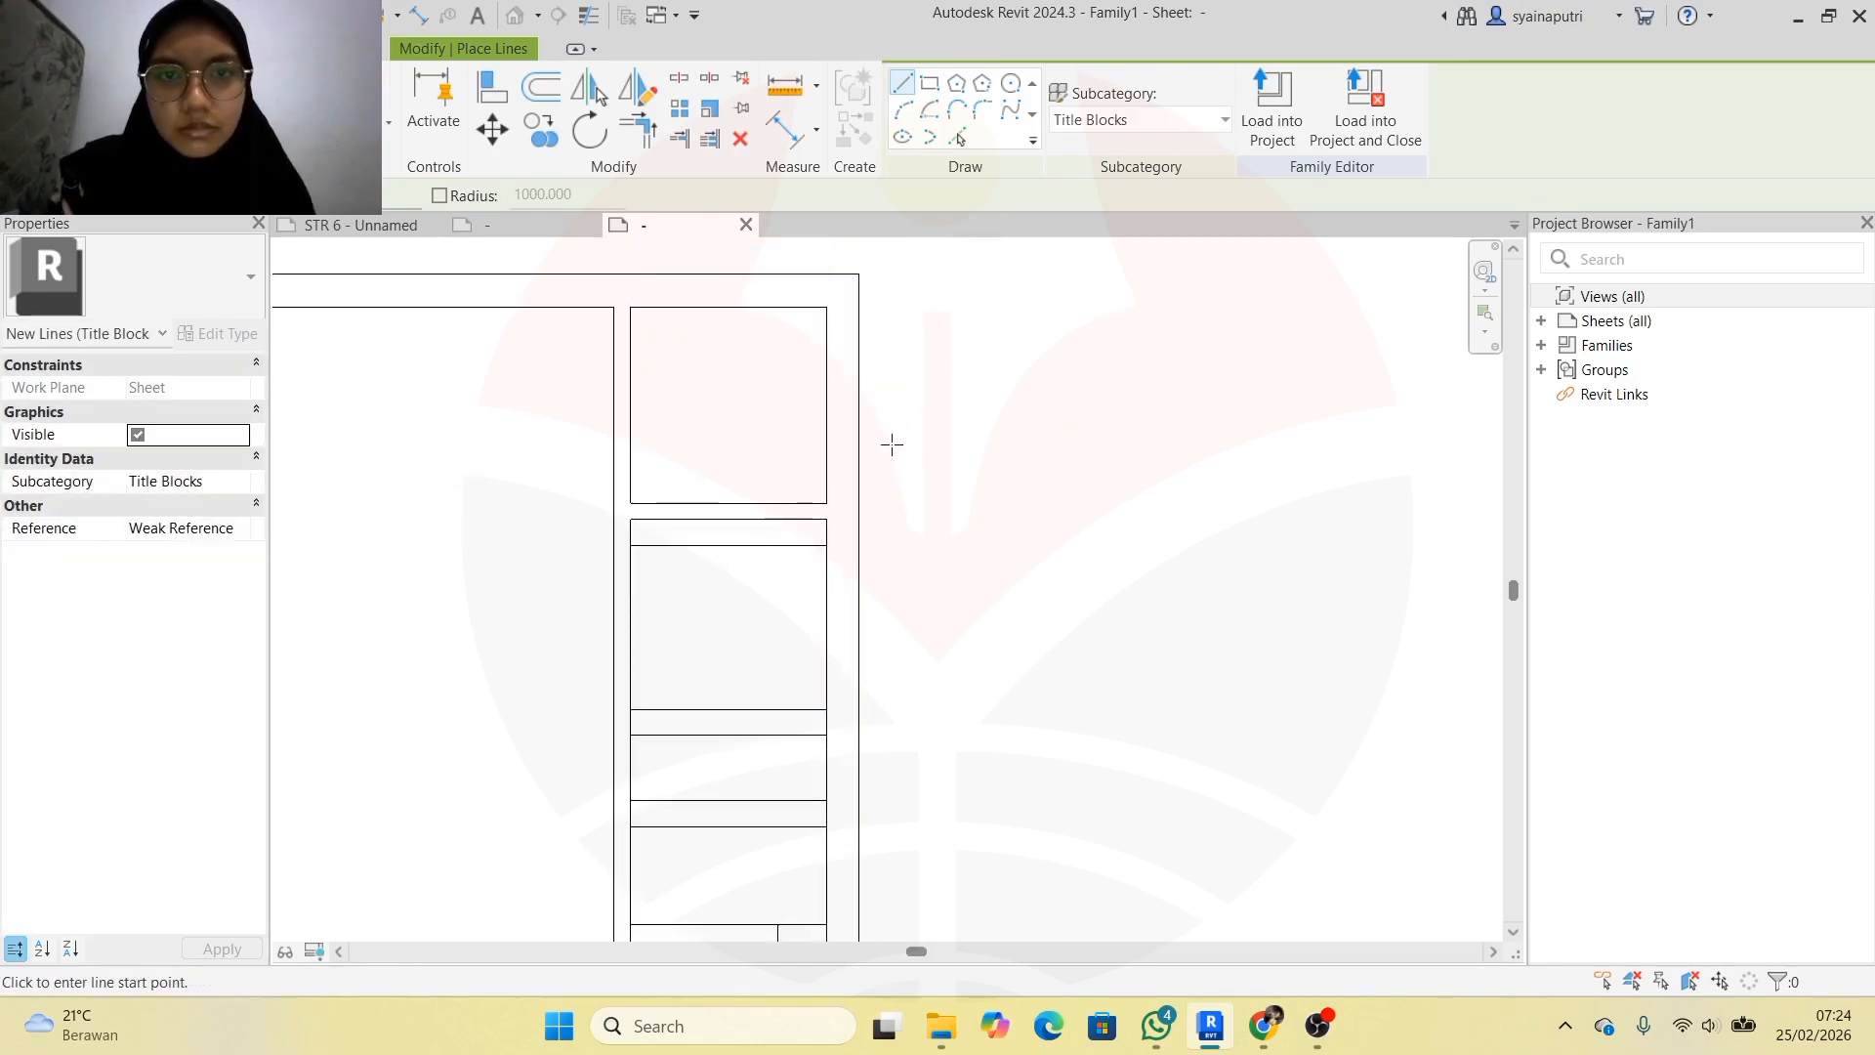
{"action": "scroll", "coordinate": [891, 444], "scroll_direction": "down", "scroll_amount": 4}
{"action": "key", "text": "Escape"}
{"action": "key", "text": "Escape"}
{"action": "scroll", "coordinate": [666, 527], "scroll_direction": "up", "scroll_amount": 2}
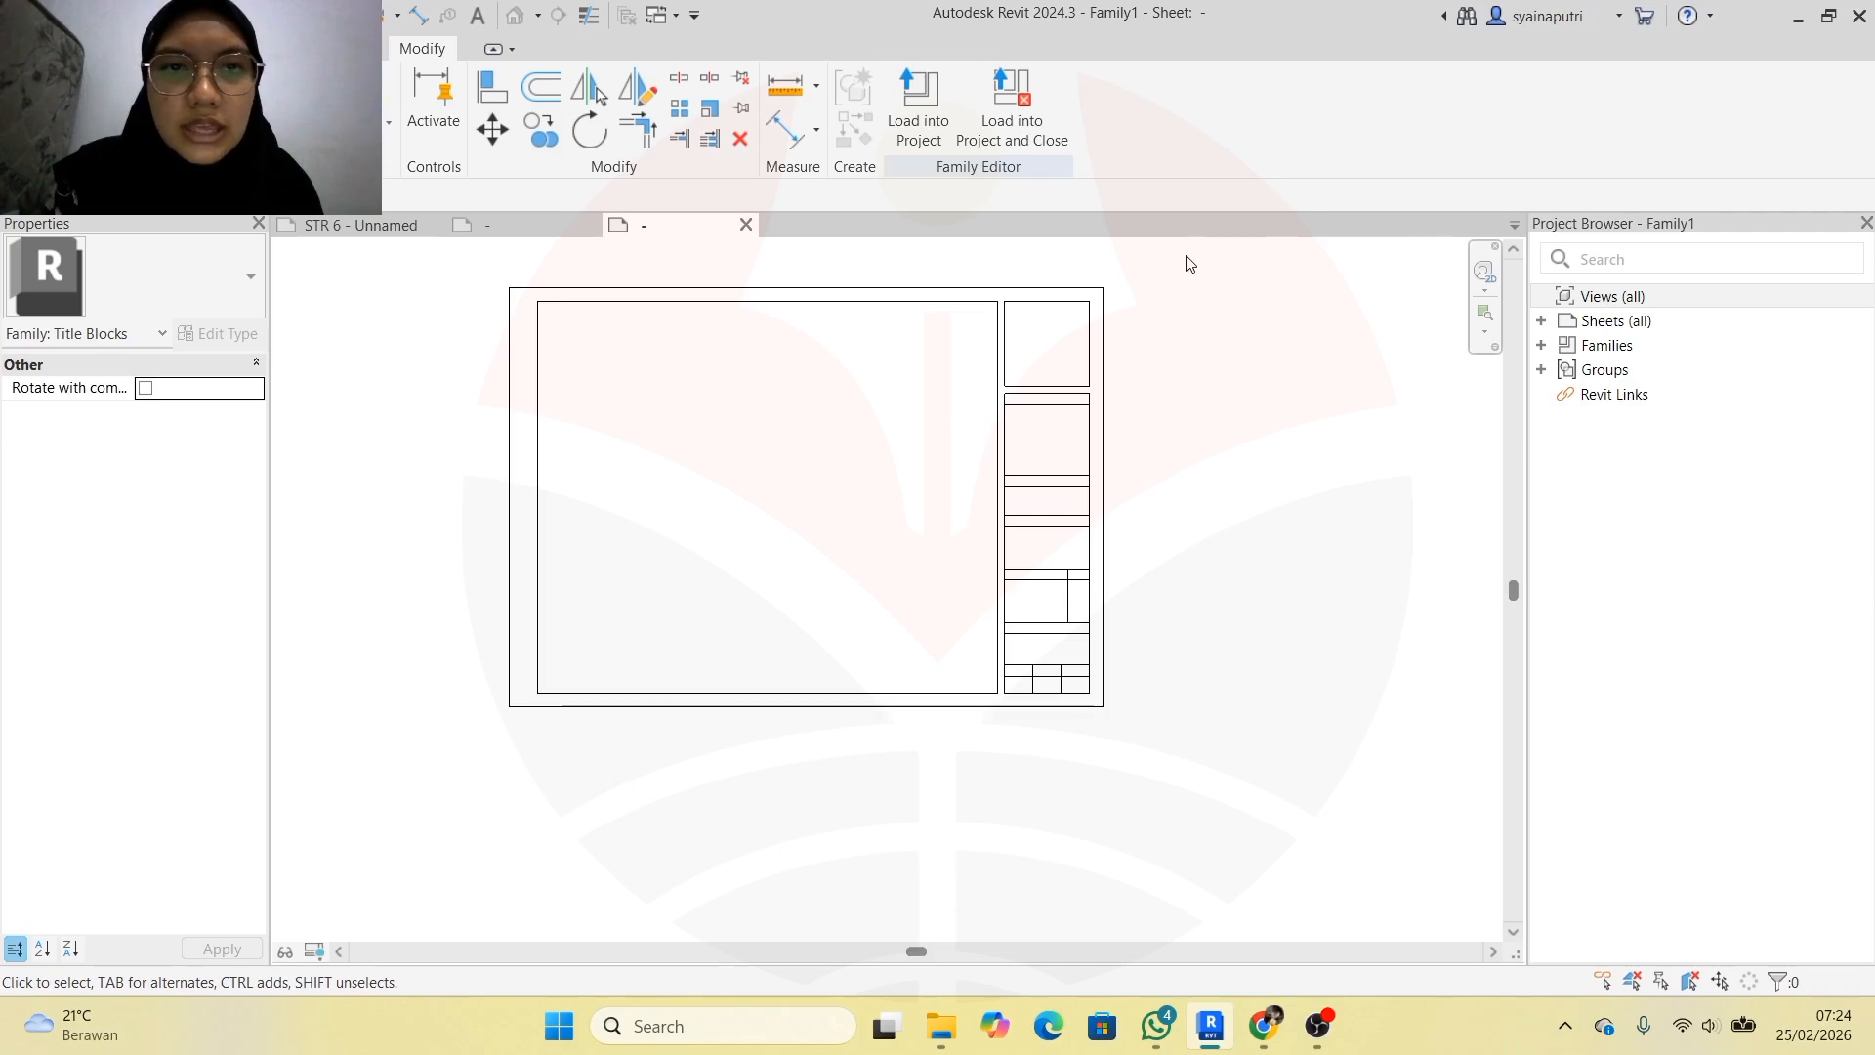
Window-select all title block lines and set their subcategory to <Medium Lines>
{"action": "left_click_drag", "start_coordinate": [463, 258], "coordinate": [1145, 776]}
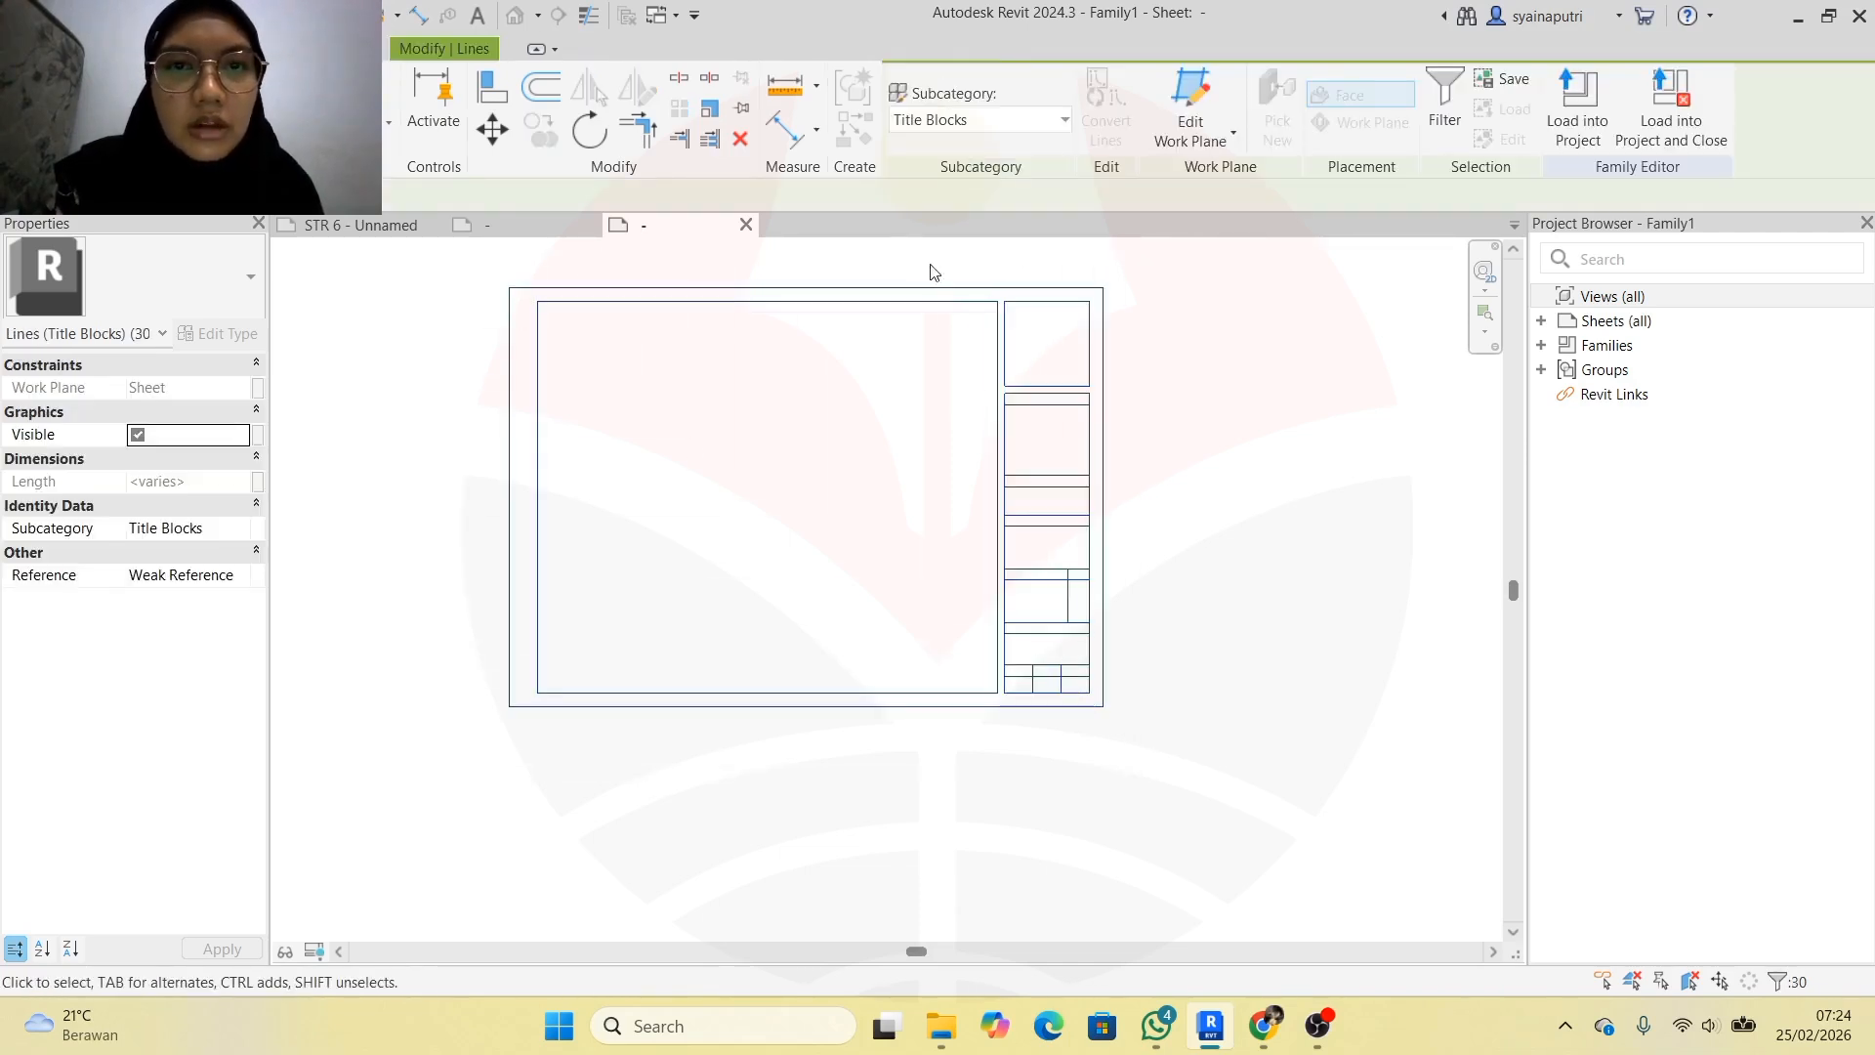
{"action": "left_click", "coordinate": [1063, 118]}
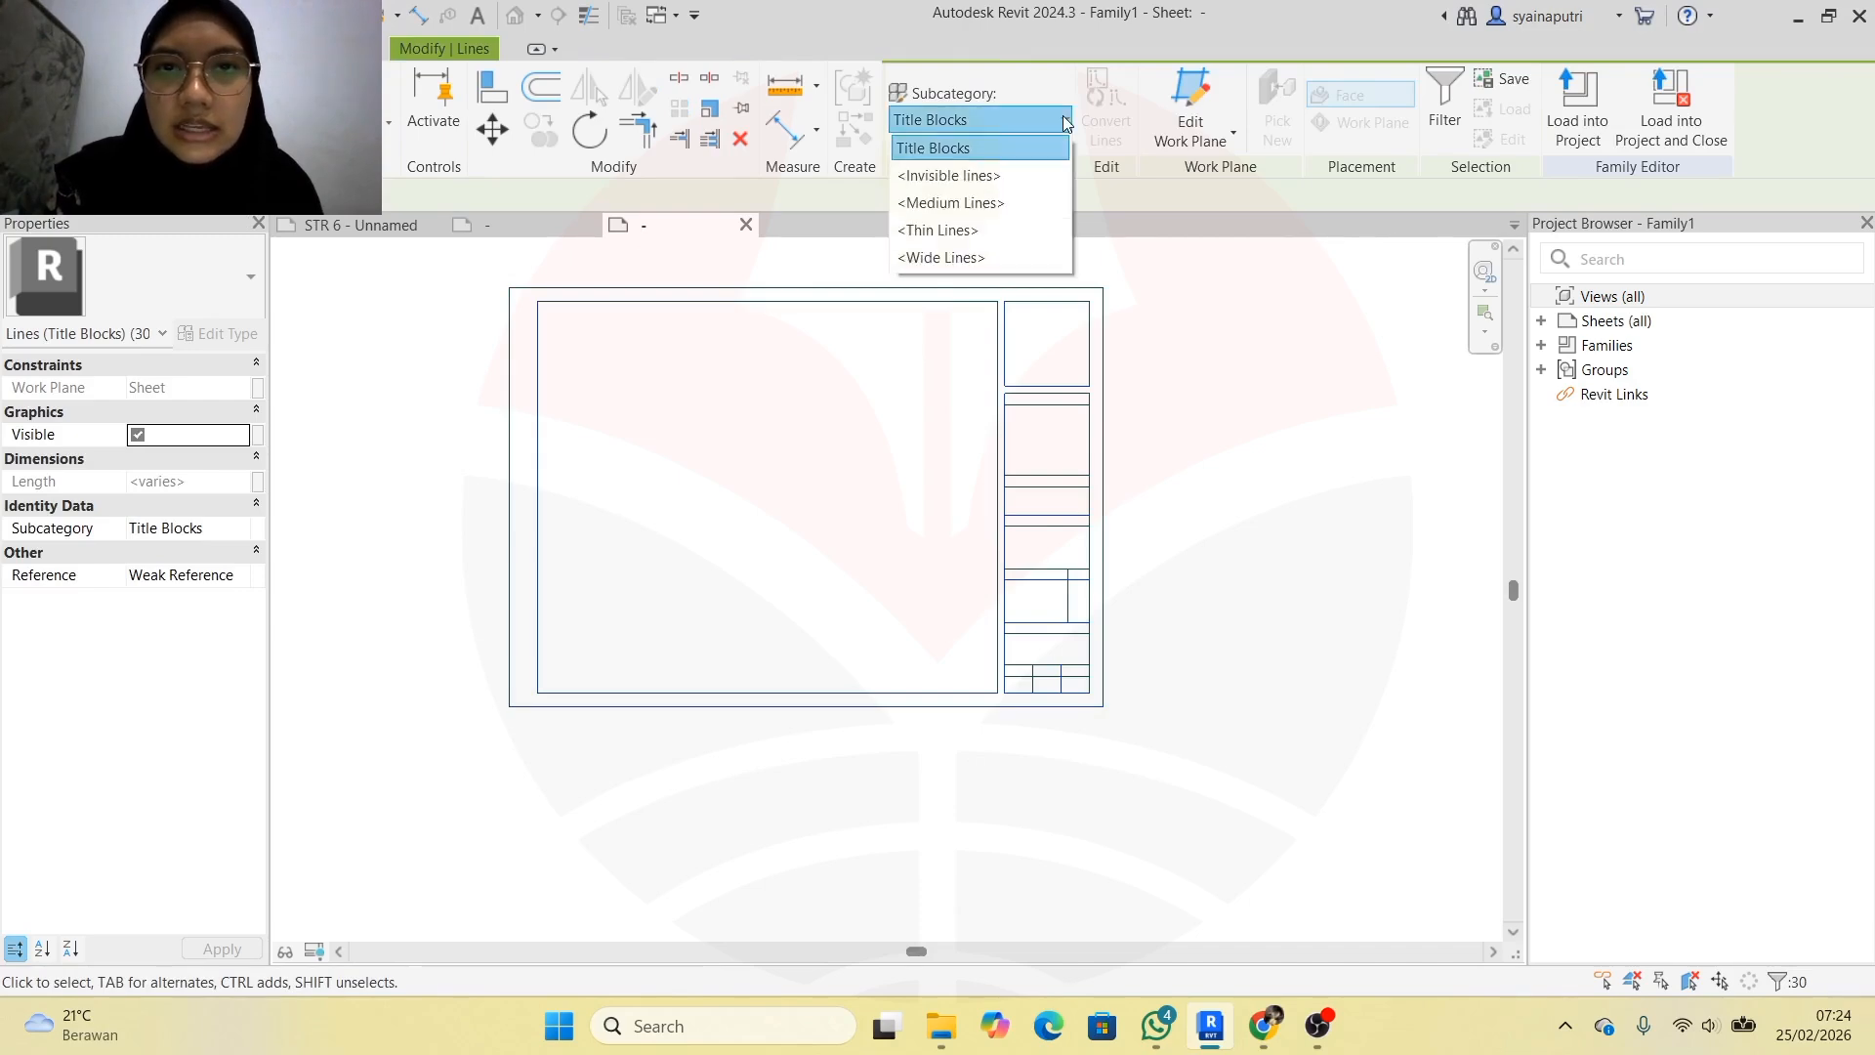
{"action": "left_click", "coordinate": [1047, 212]}
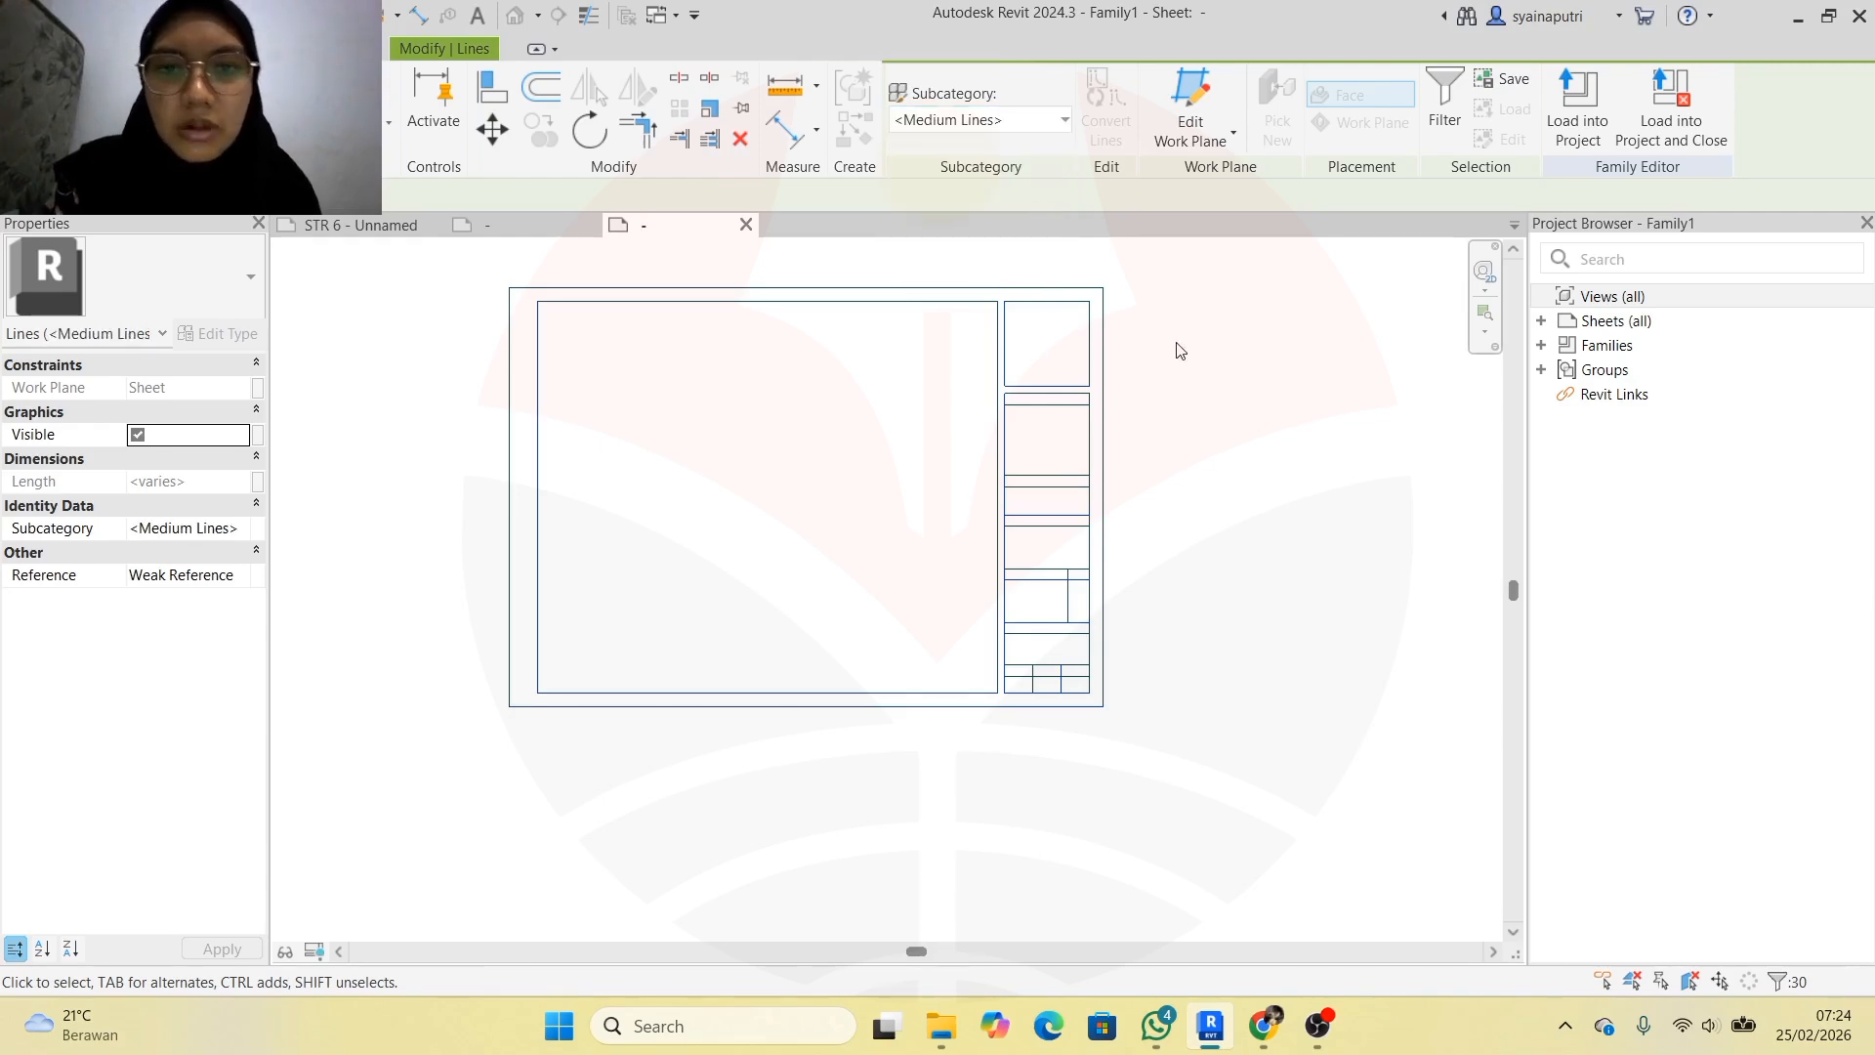
{"action": "left_click", "coordinate": [1122, 305]}
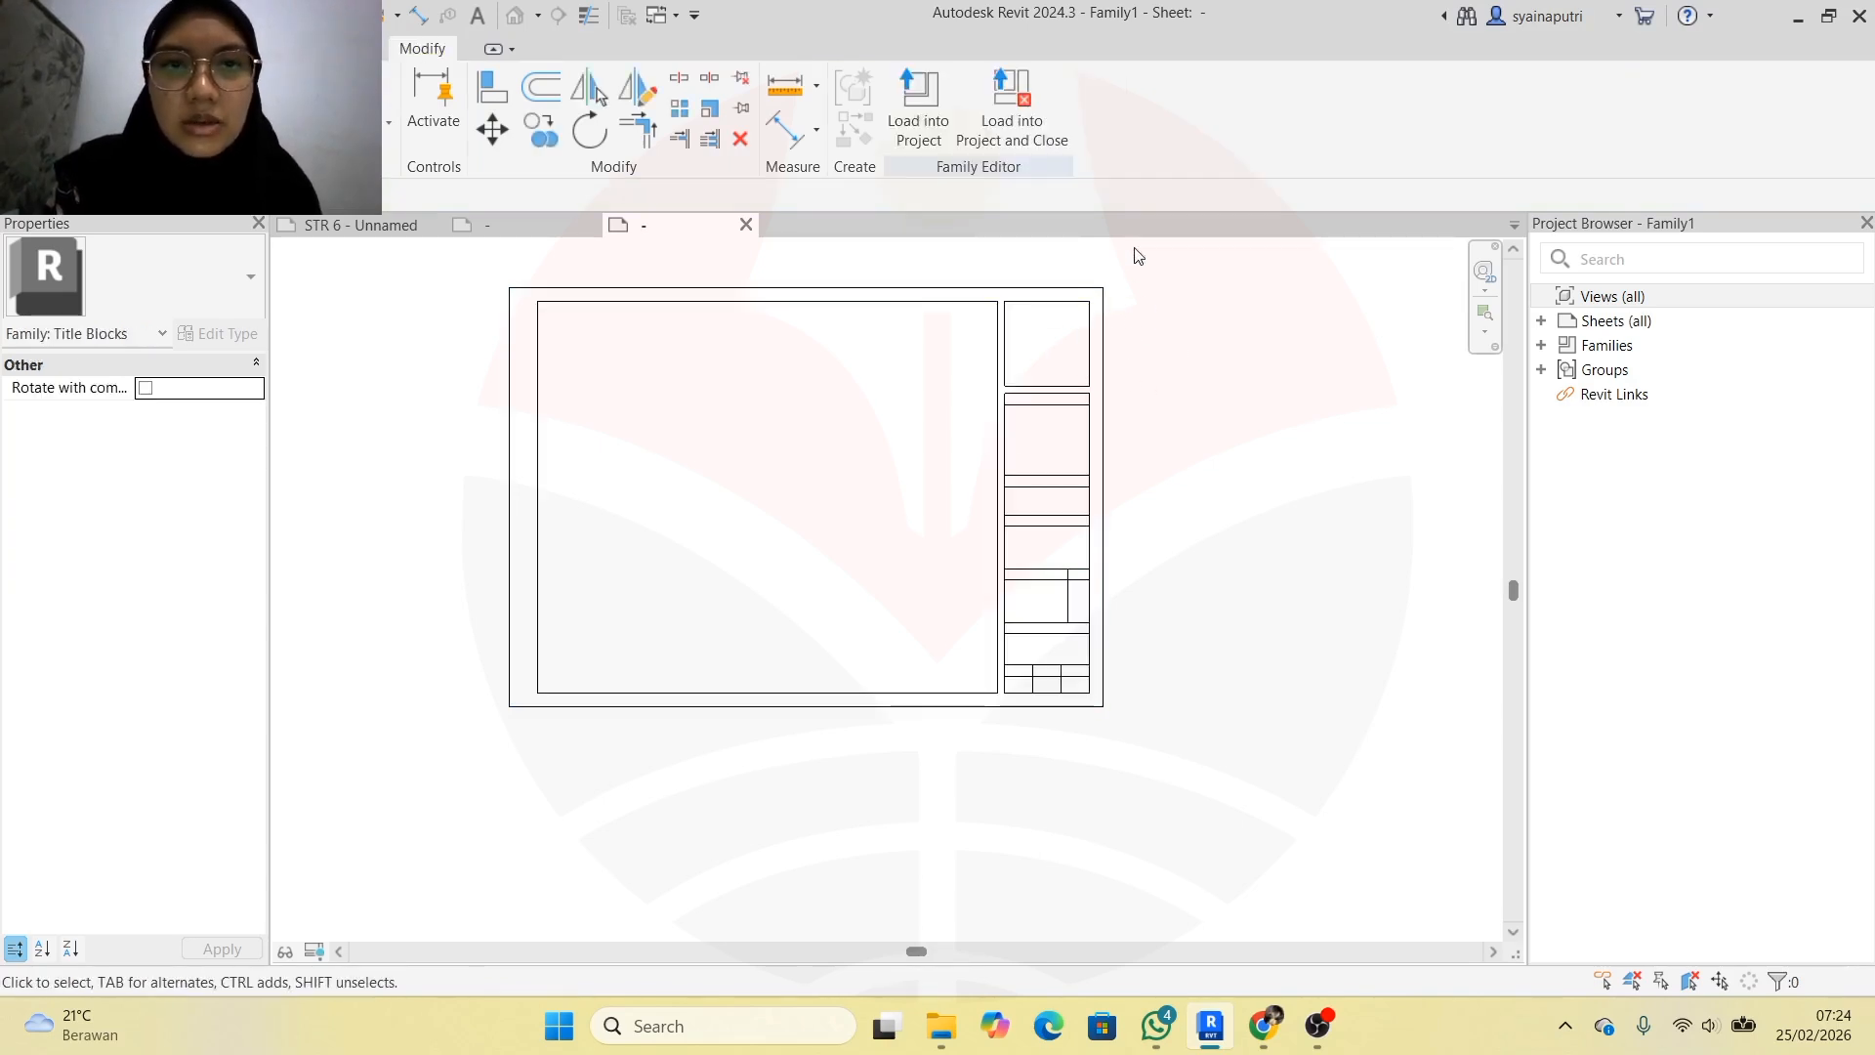
{"action": "scroll", "coordinate": [1137, 250], "scroll_direction": "up", "scroll_amount": 1}
{"action": "scroll", "coordinate": [1117, 268], "scroll_direction": "down", "scroll_amount": 1}
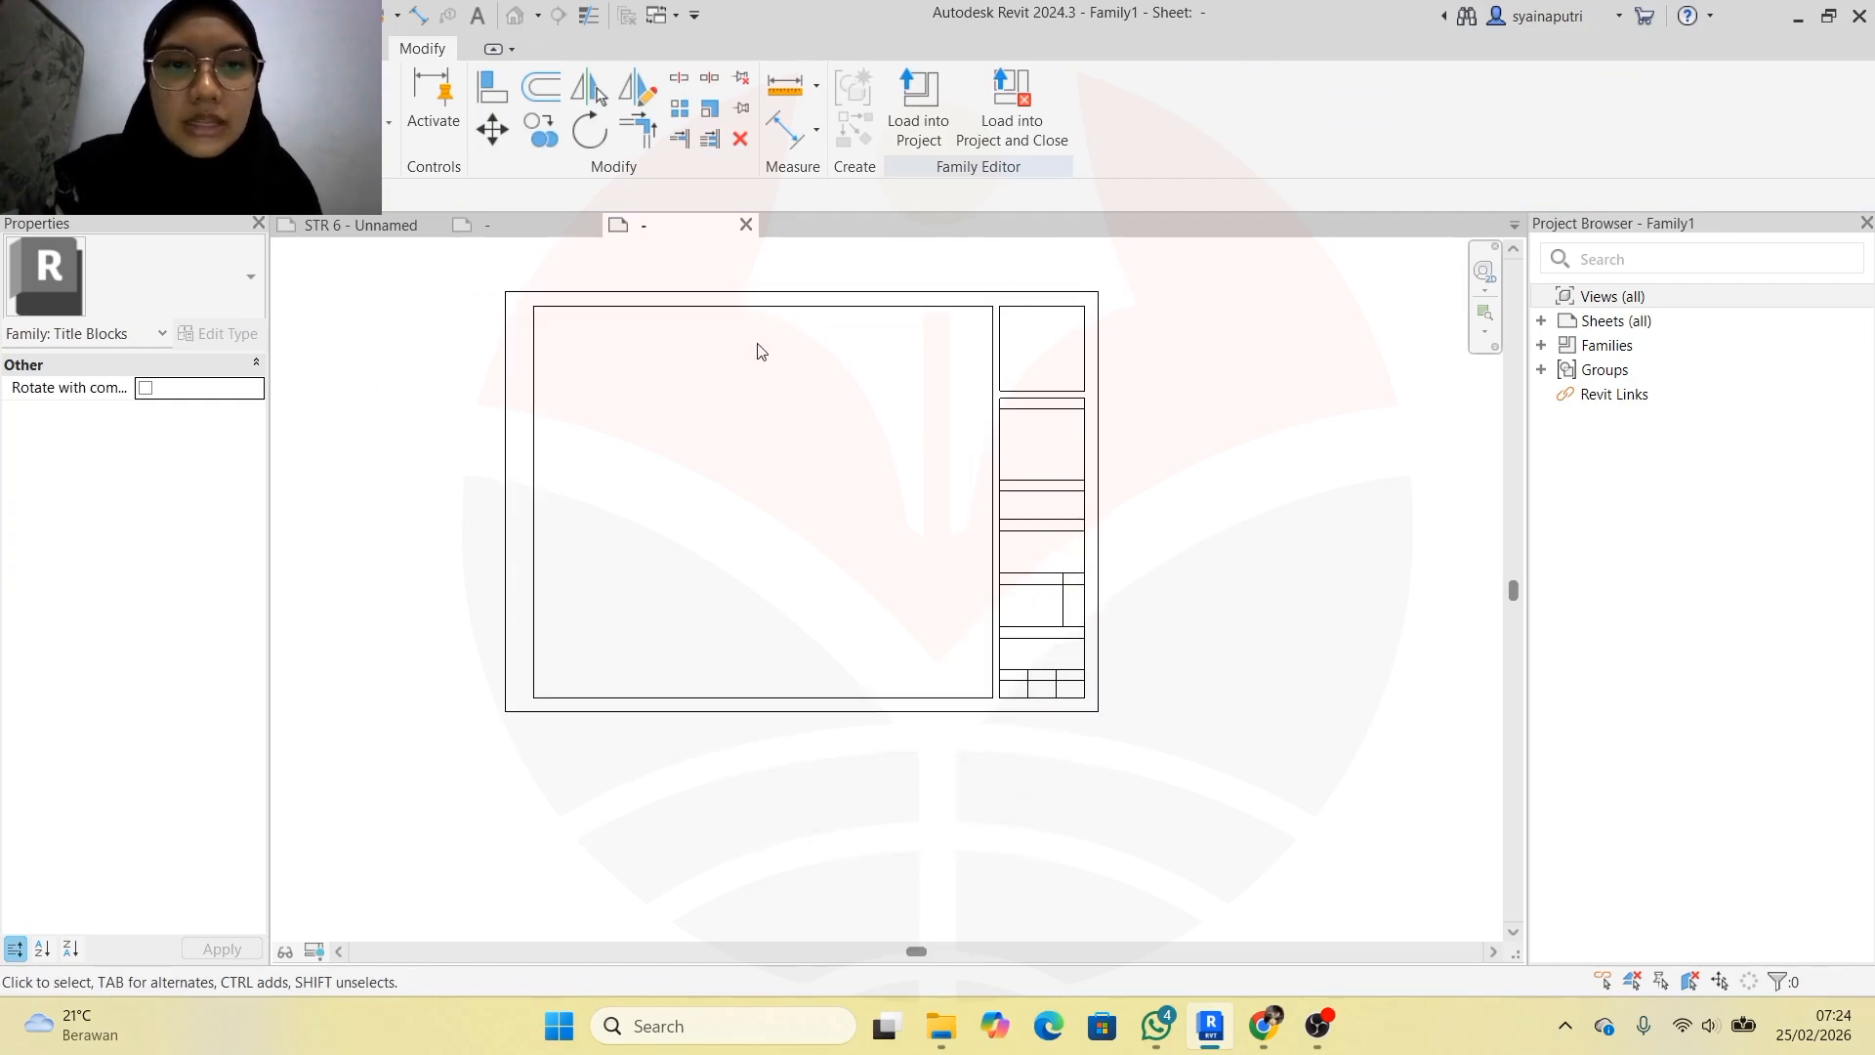
{"action": "scroll", "coordinate": [1065, 341], "scroll_direction": "up", "scroll_amount": 1}
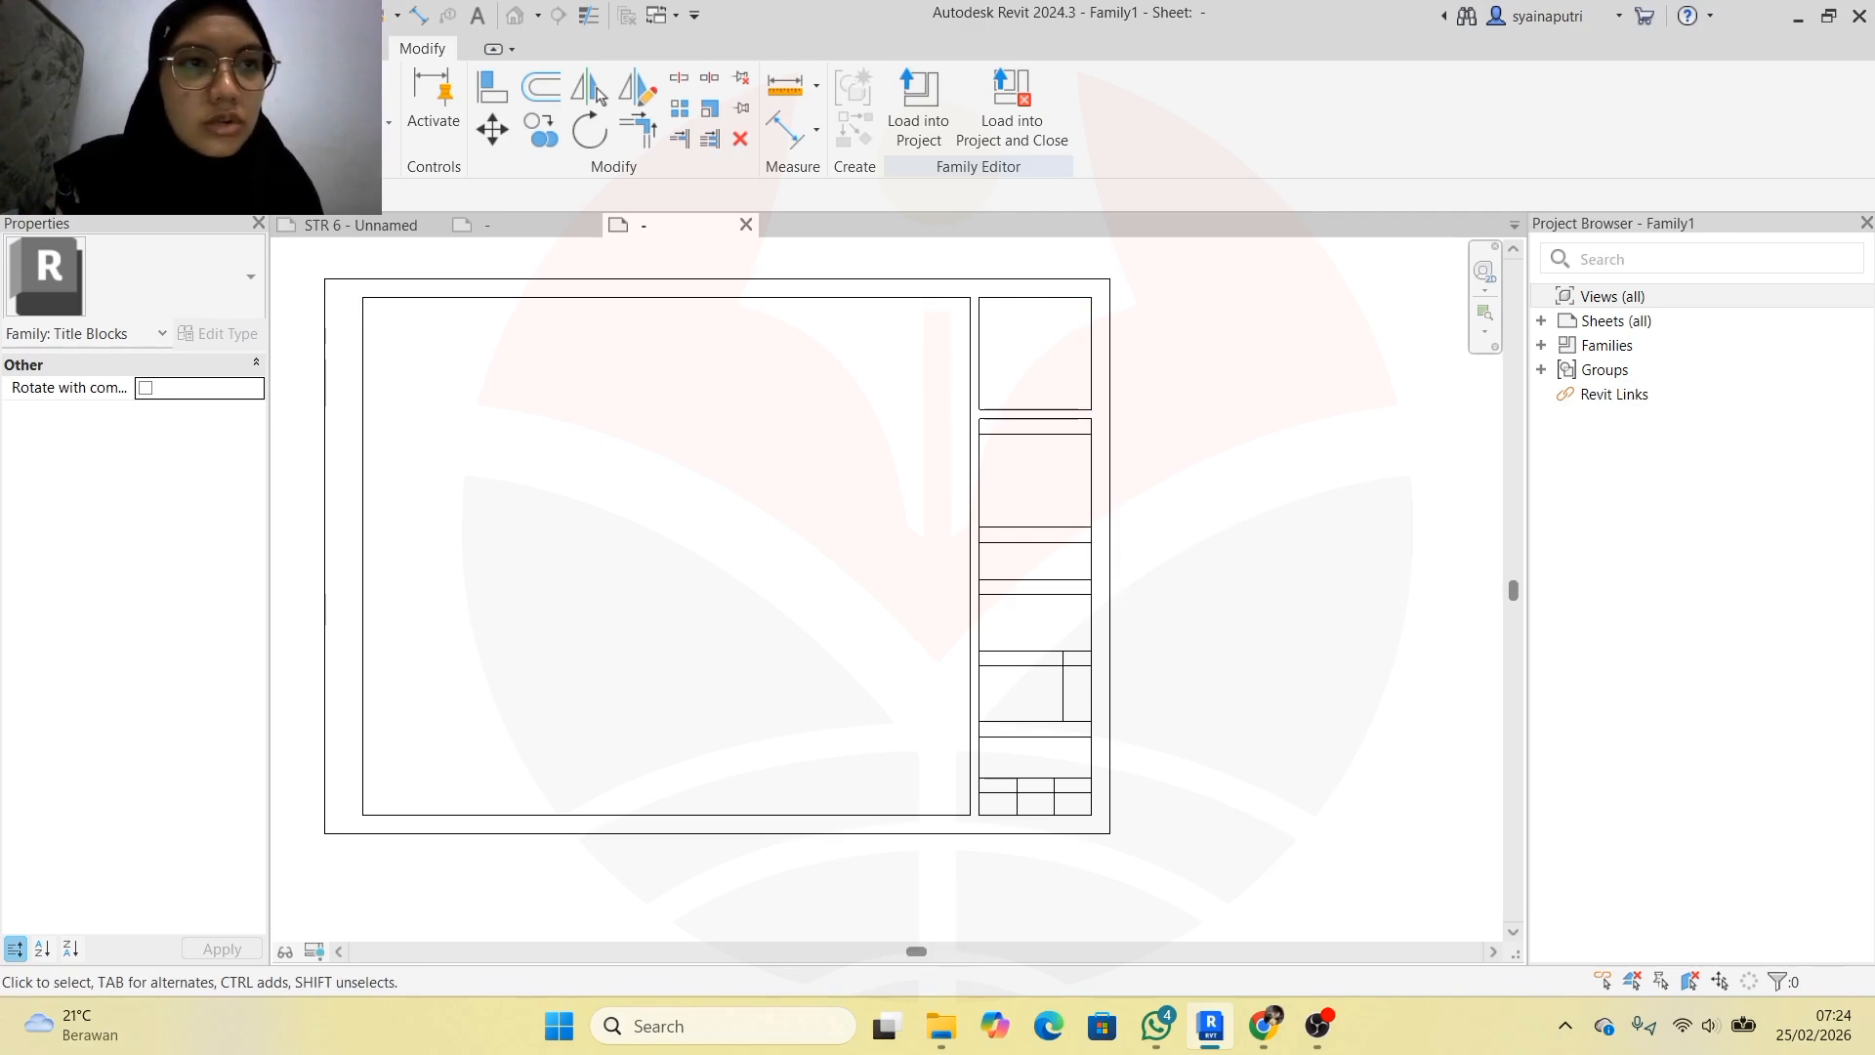
Import the pngegg image from D:\KULIAH\RANDOM and place it in the top cell
{"action": "left_click", "coordinate": [150, 49]}
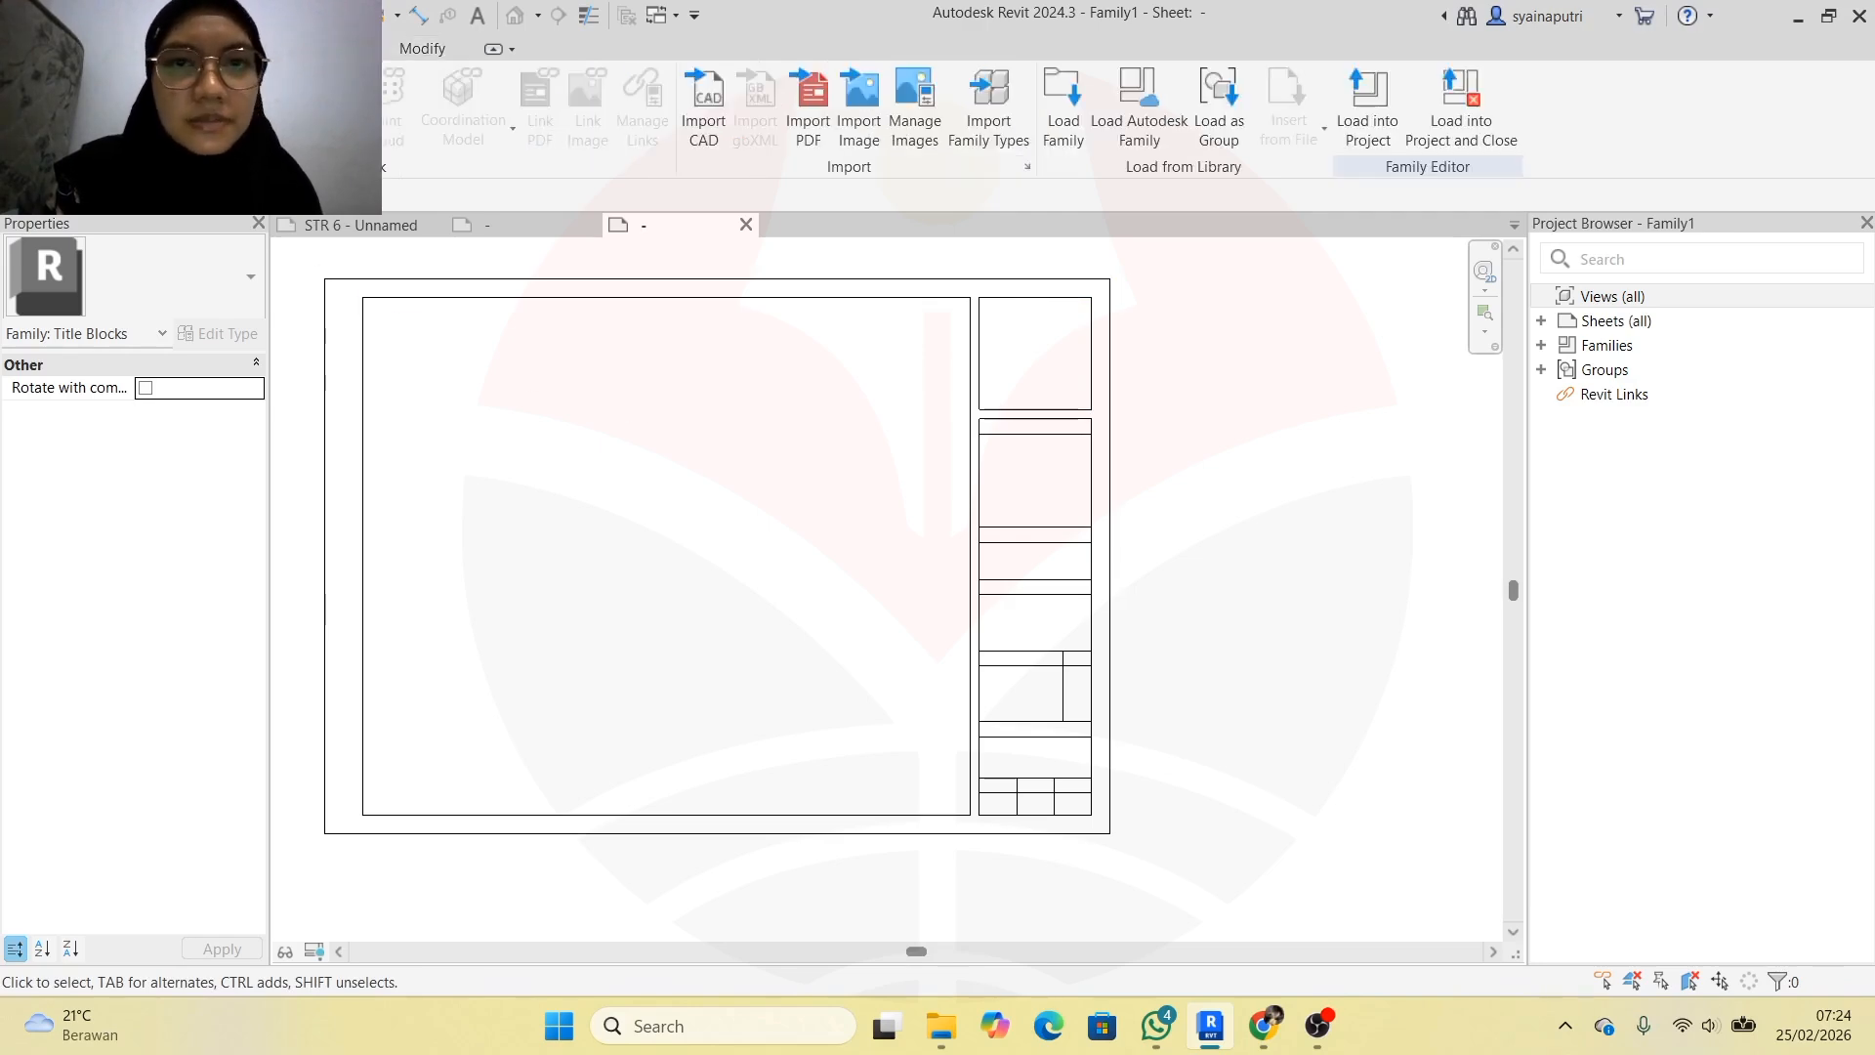
{"action": "left_click", "coordinate": [857, 119]}
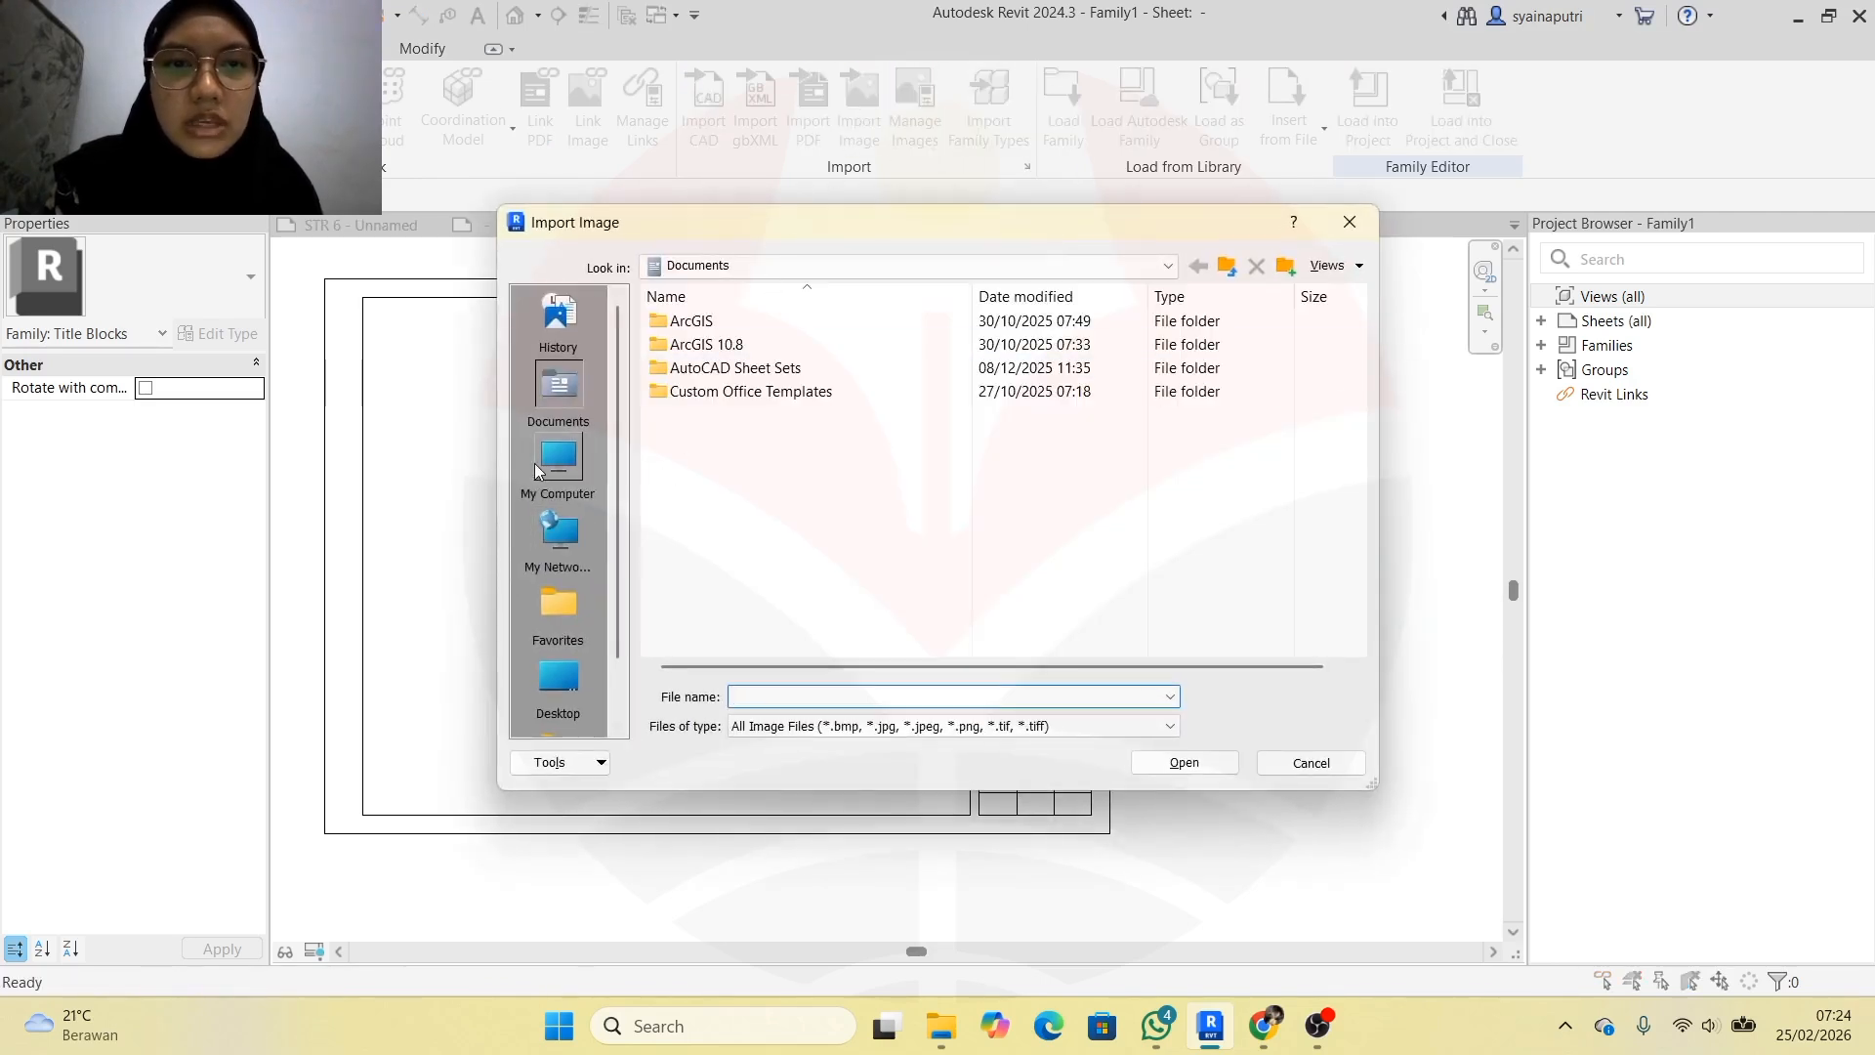
{"action": "left_click", "coordinate": [536, 466]}
{"action": "double_click", "coordinate": [846, 396]}
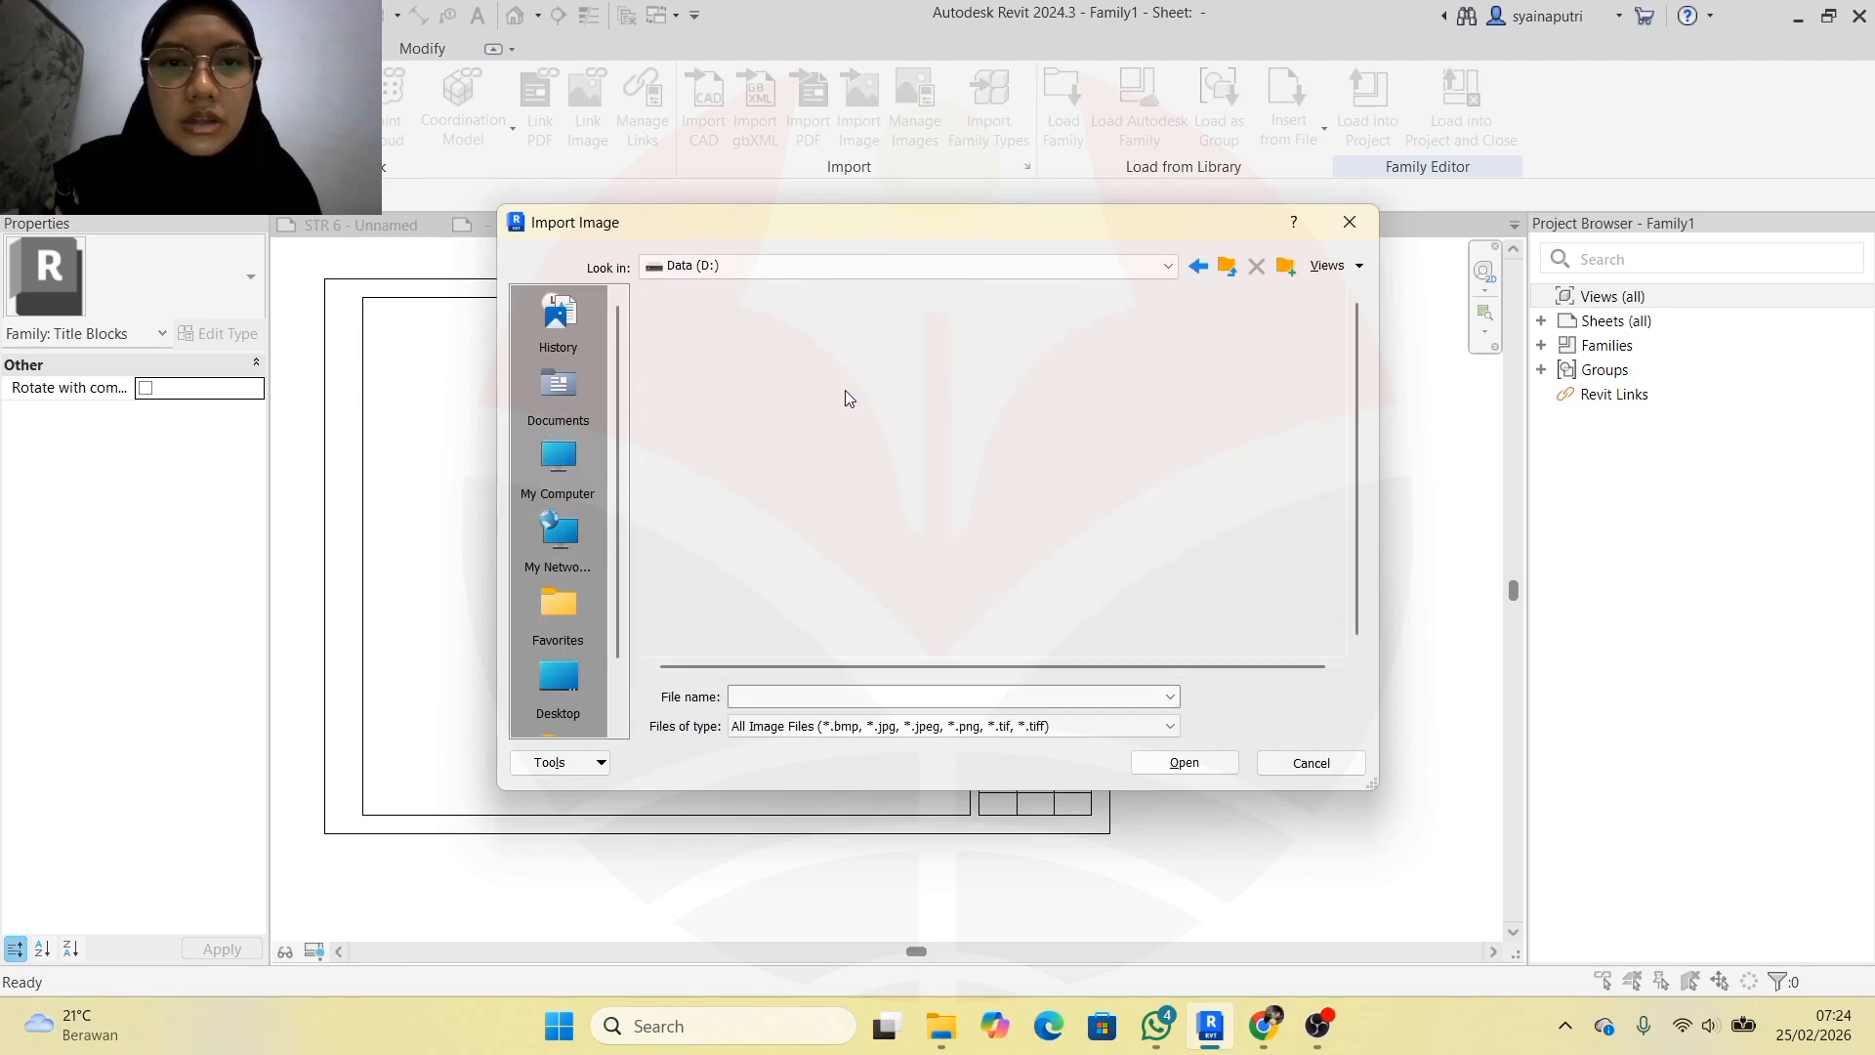
{"action": "double_click", "coordinate": [841, 347]}
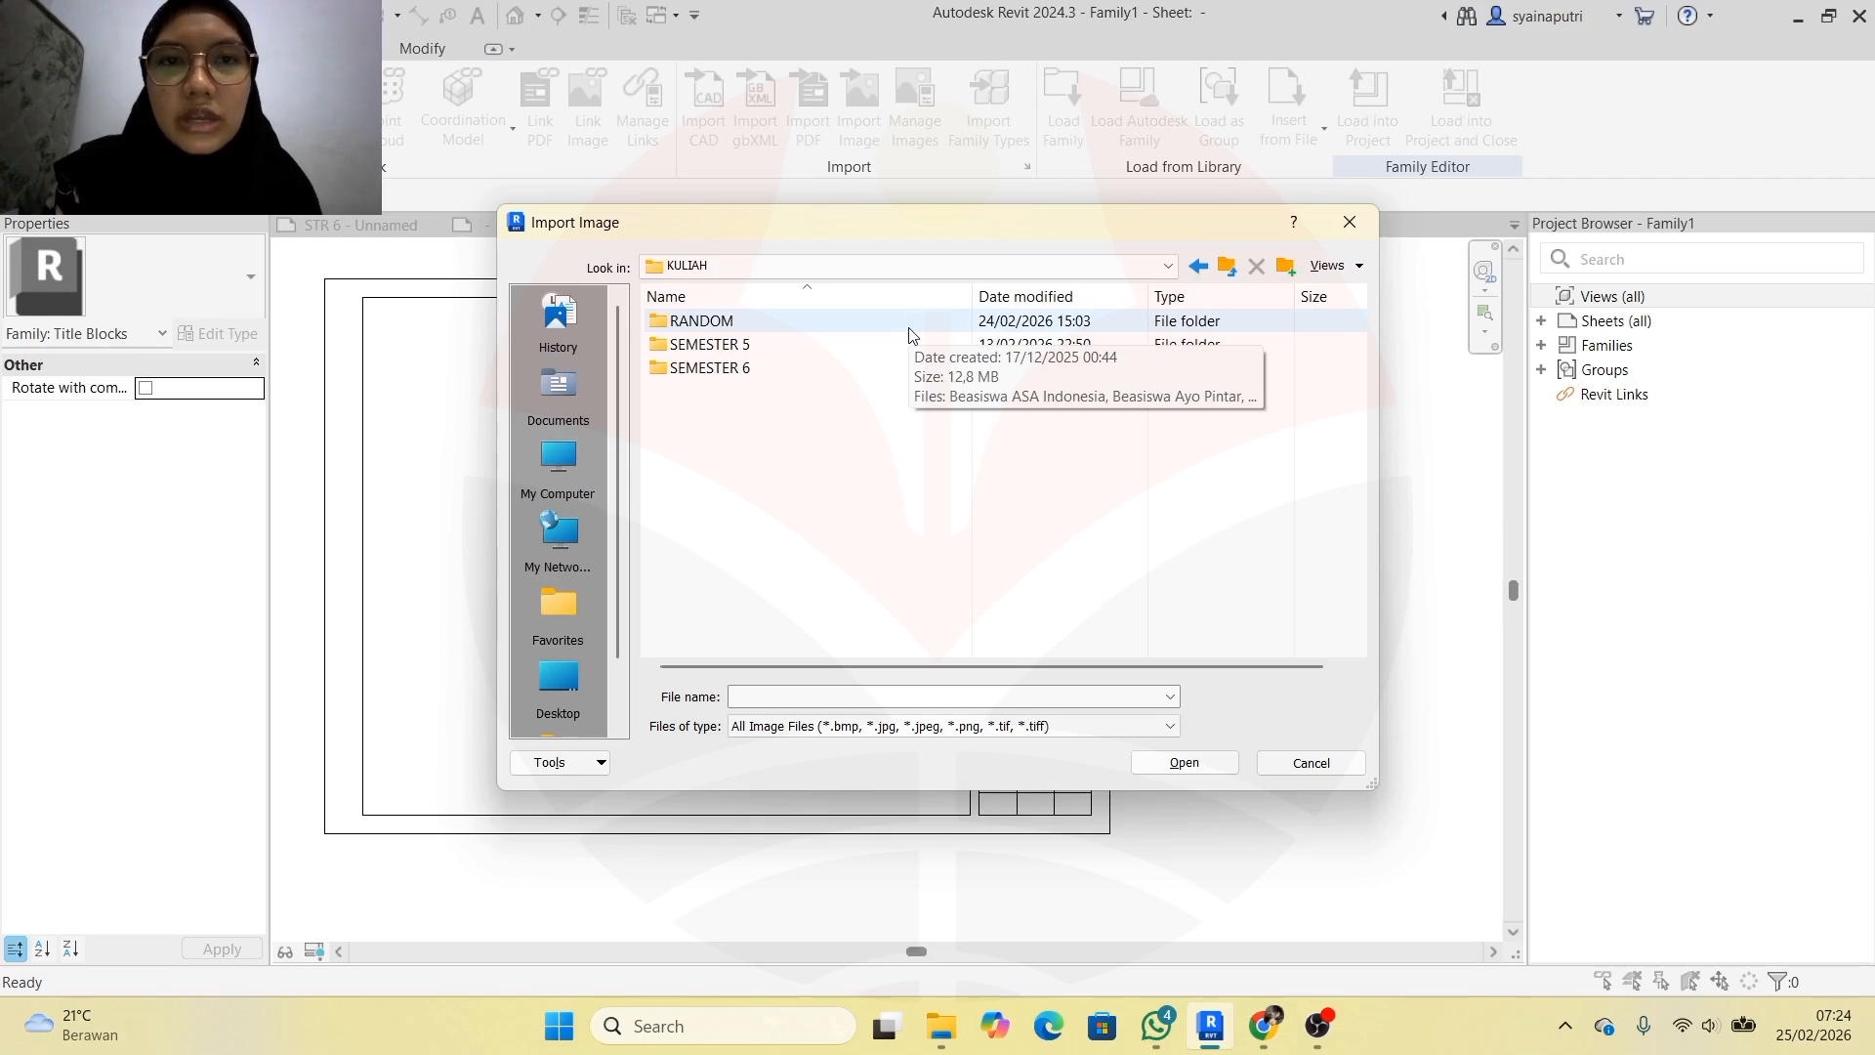
{"action": "double_click", "coordinate": [908, 330]}
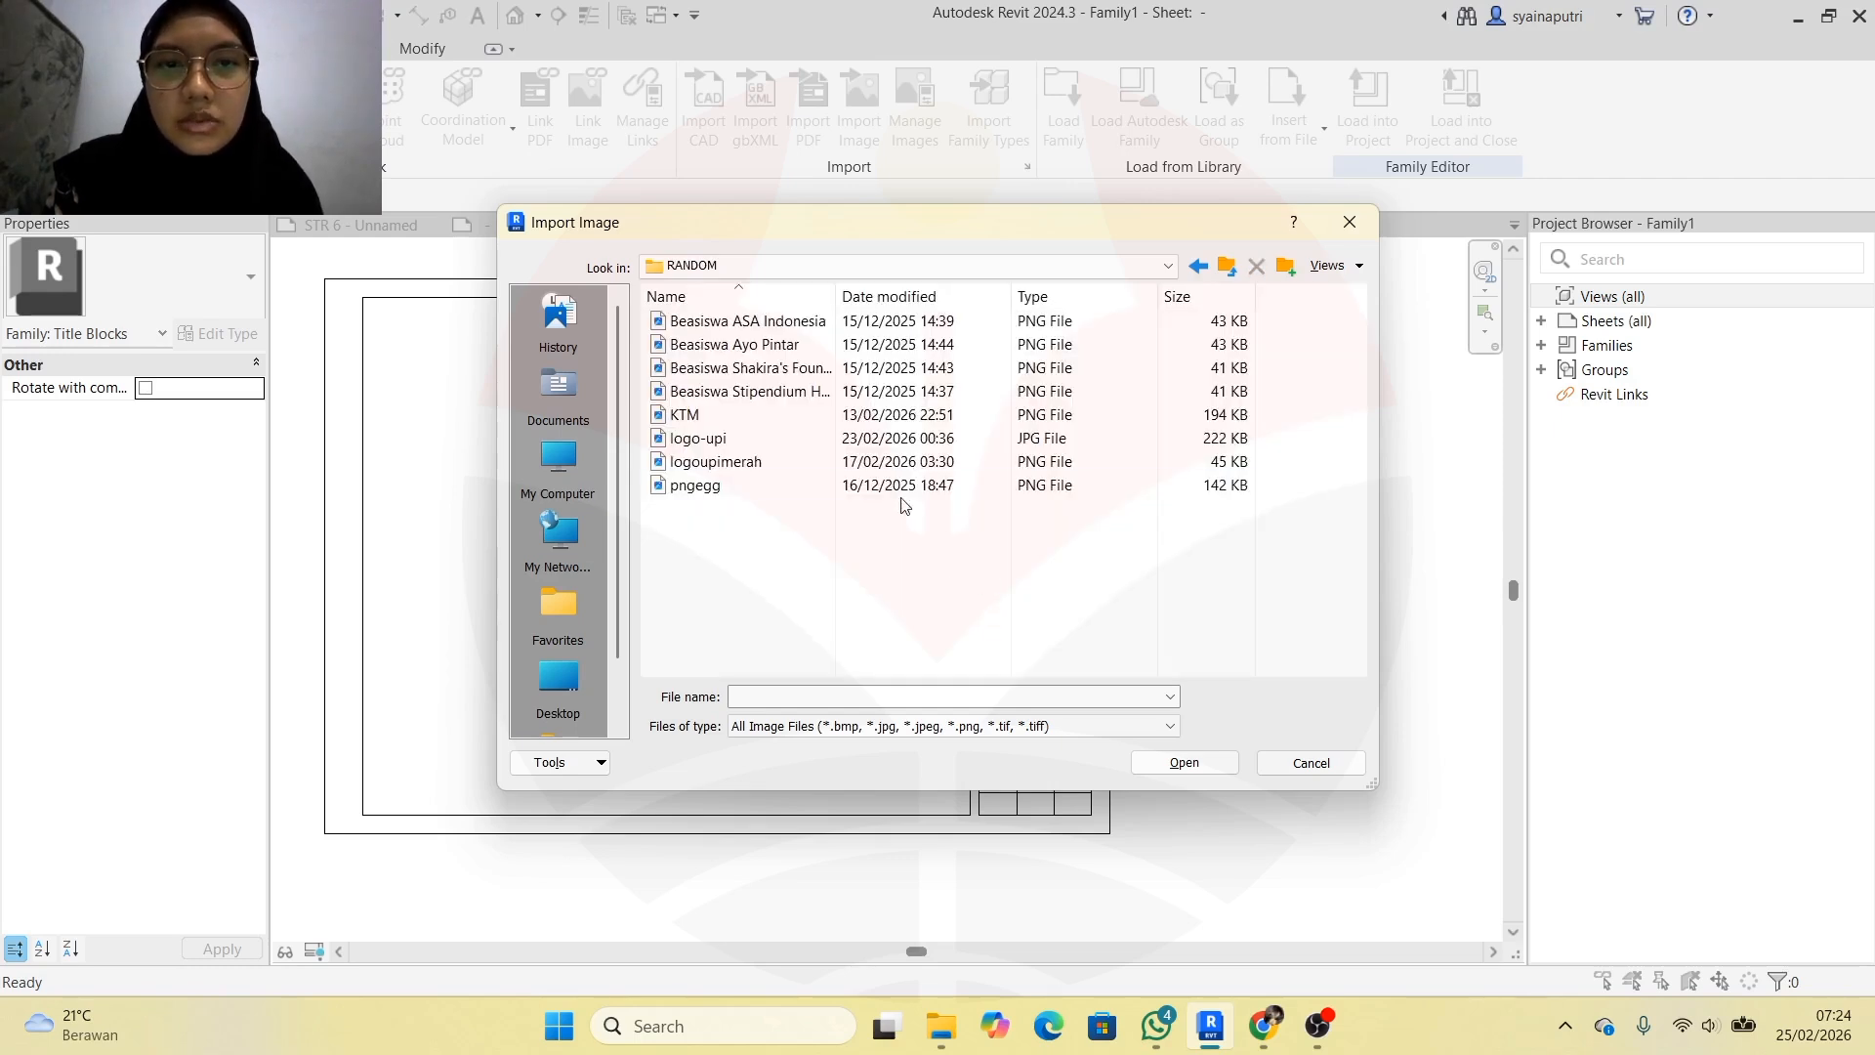
{"action": "double_click", "coordinate": [795, 485]}
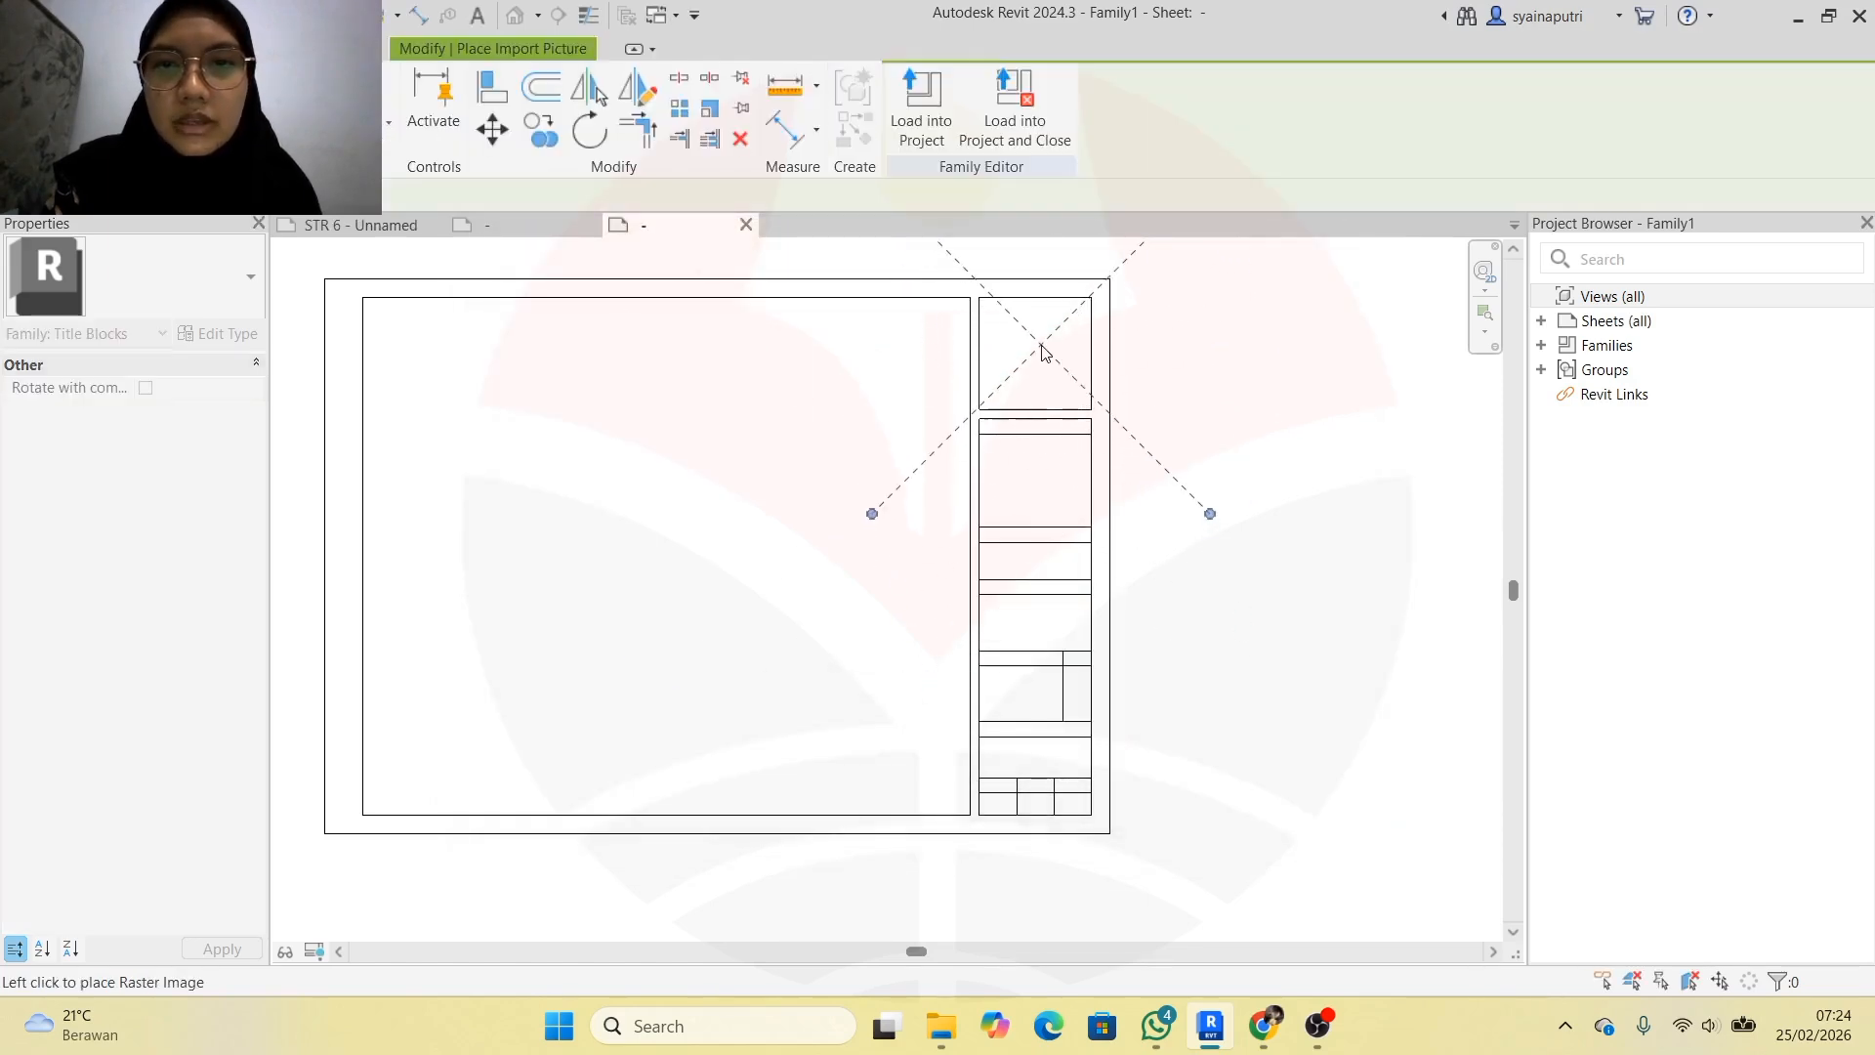
{"action": "left_click", "coordinate": [1038, 351]}
Scale the logo image down to about 93.697 wide by dragging its corner grip
{"action": "scroll", "coordinate": [1213, 521], "scroll_direction": "up", "scroll_amount": 2}
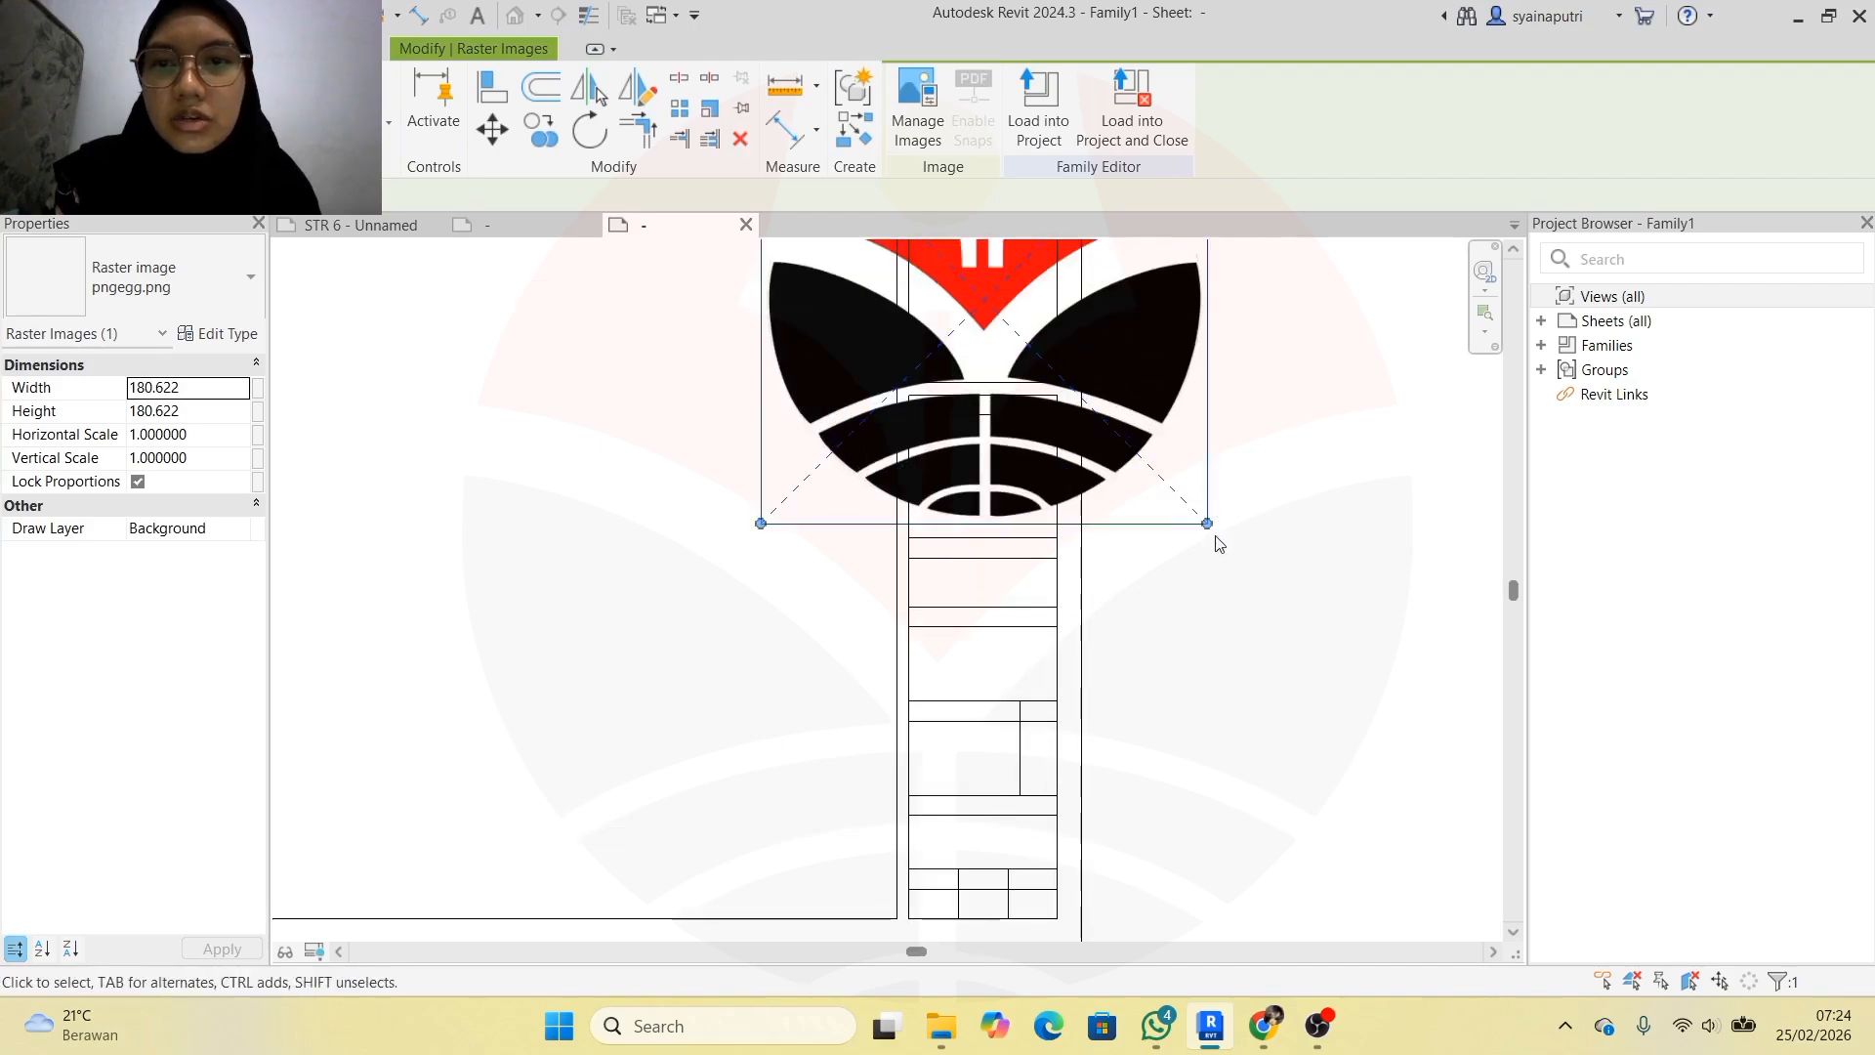
{"action": "left_click_drag", "start_coordinate": [1208, 524], "coordinate": [1092, 442]}
{"action": "left_click_drag", "start_coordinate": [995, 310], "coordinate": [993, 313]}
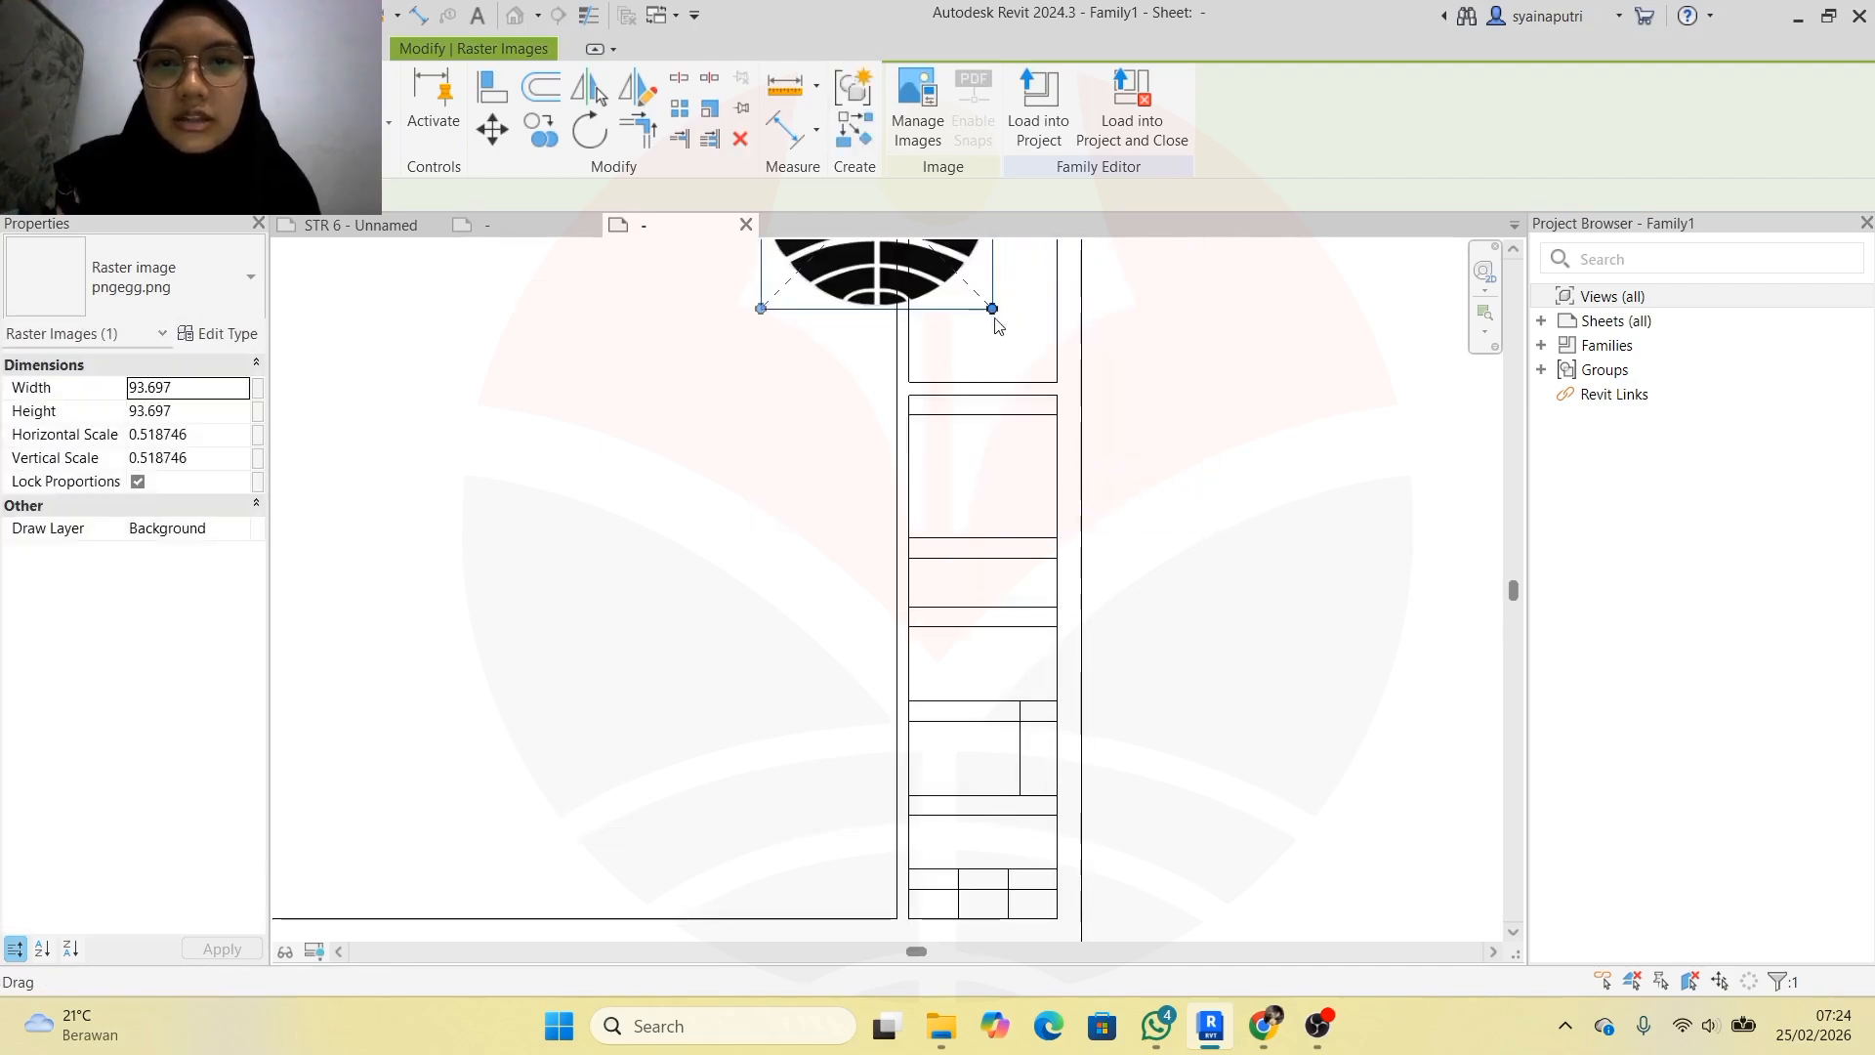
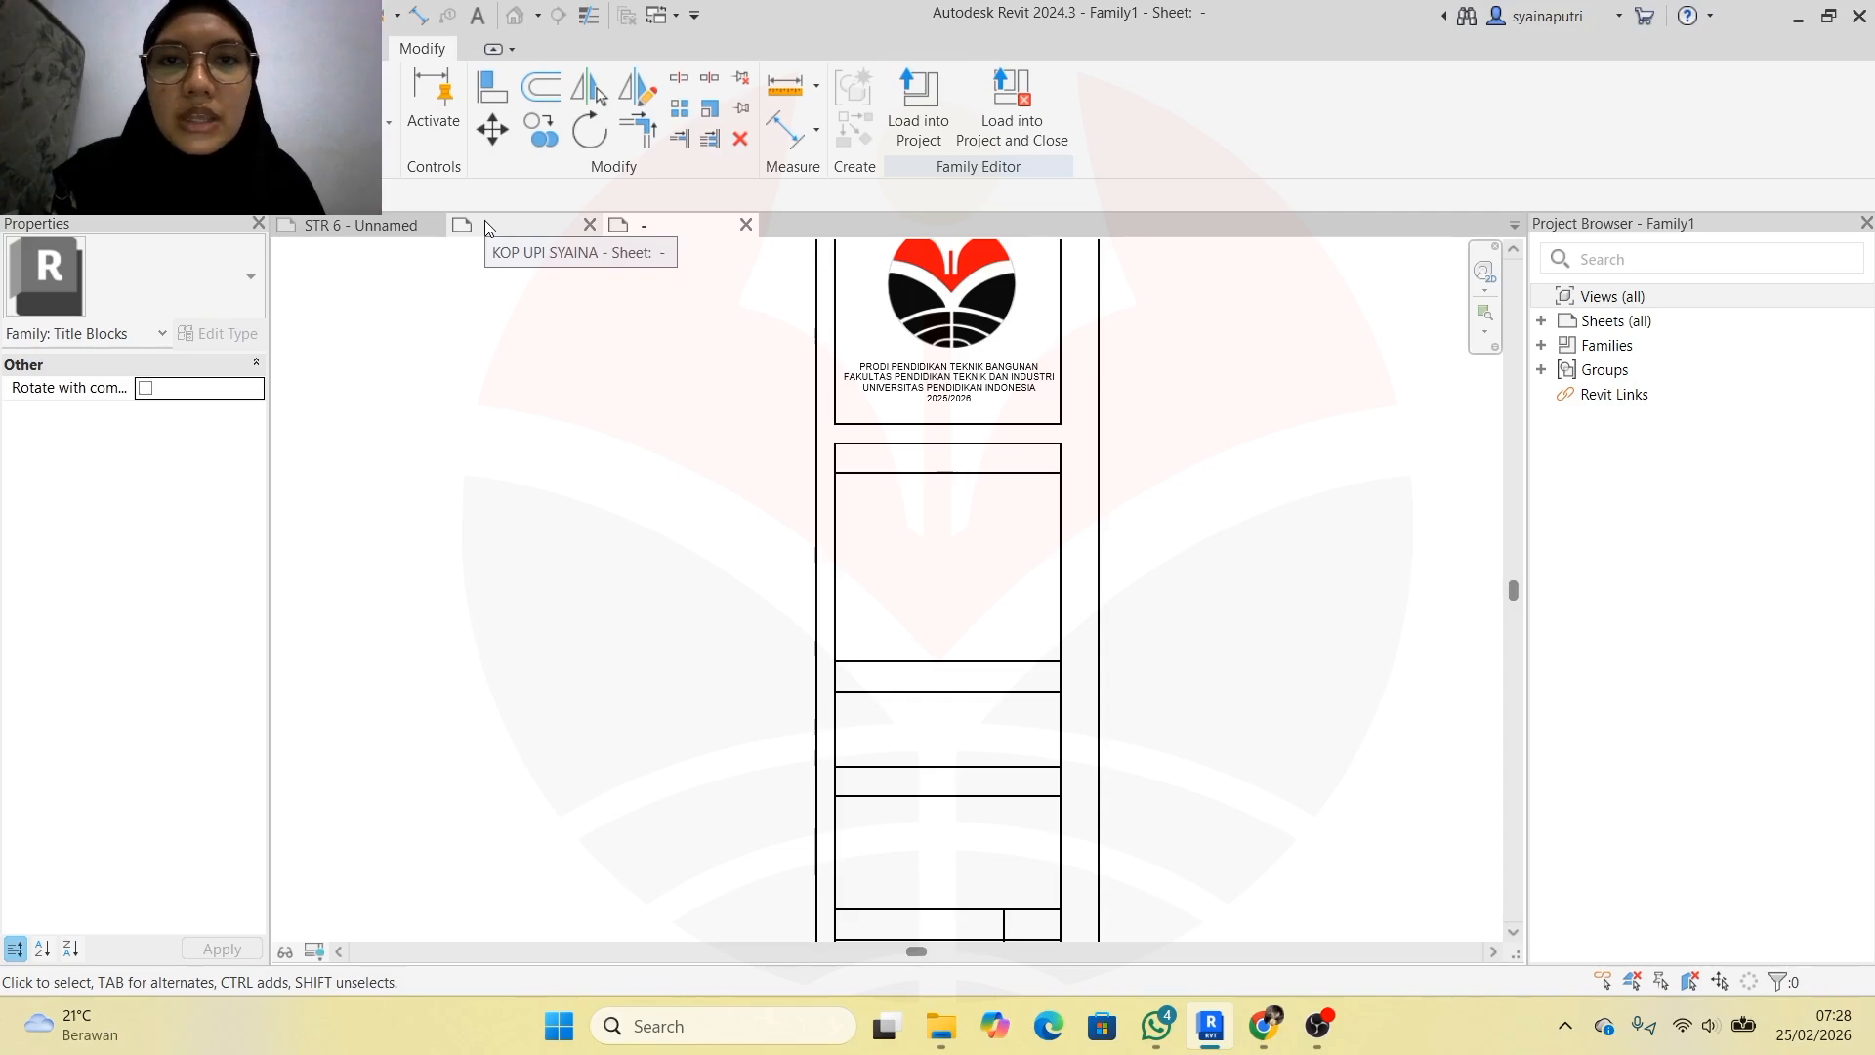
{"action": "left_click", "coordinate": [484, 224]}
{"action": "scroll", "coordinate": [1138, 327], "scroll_direction": "down", "scroll_amount": 4}
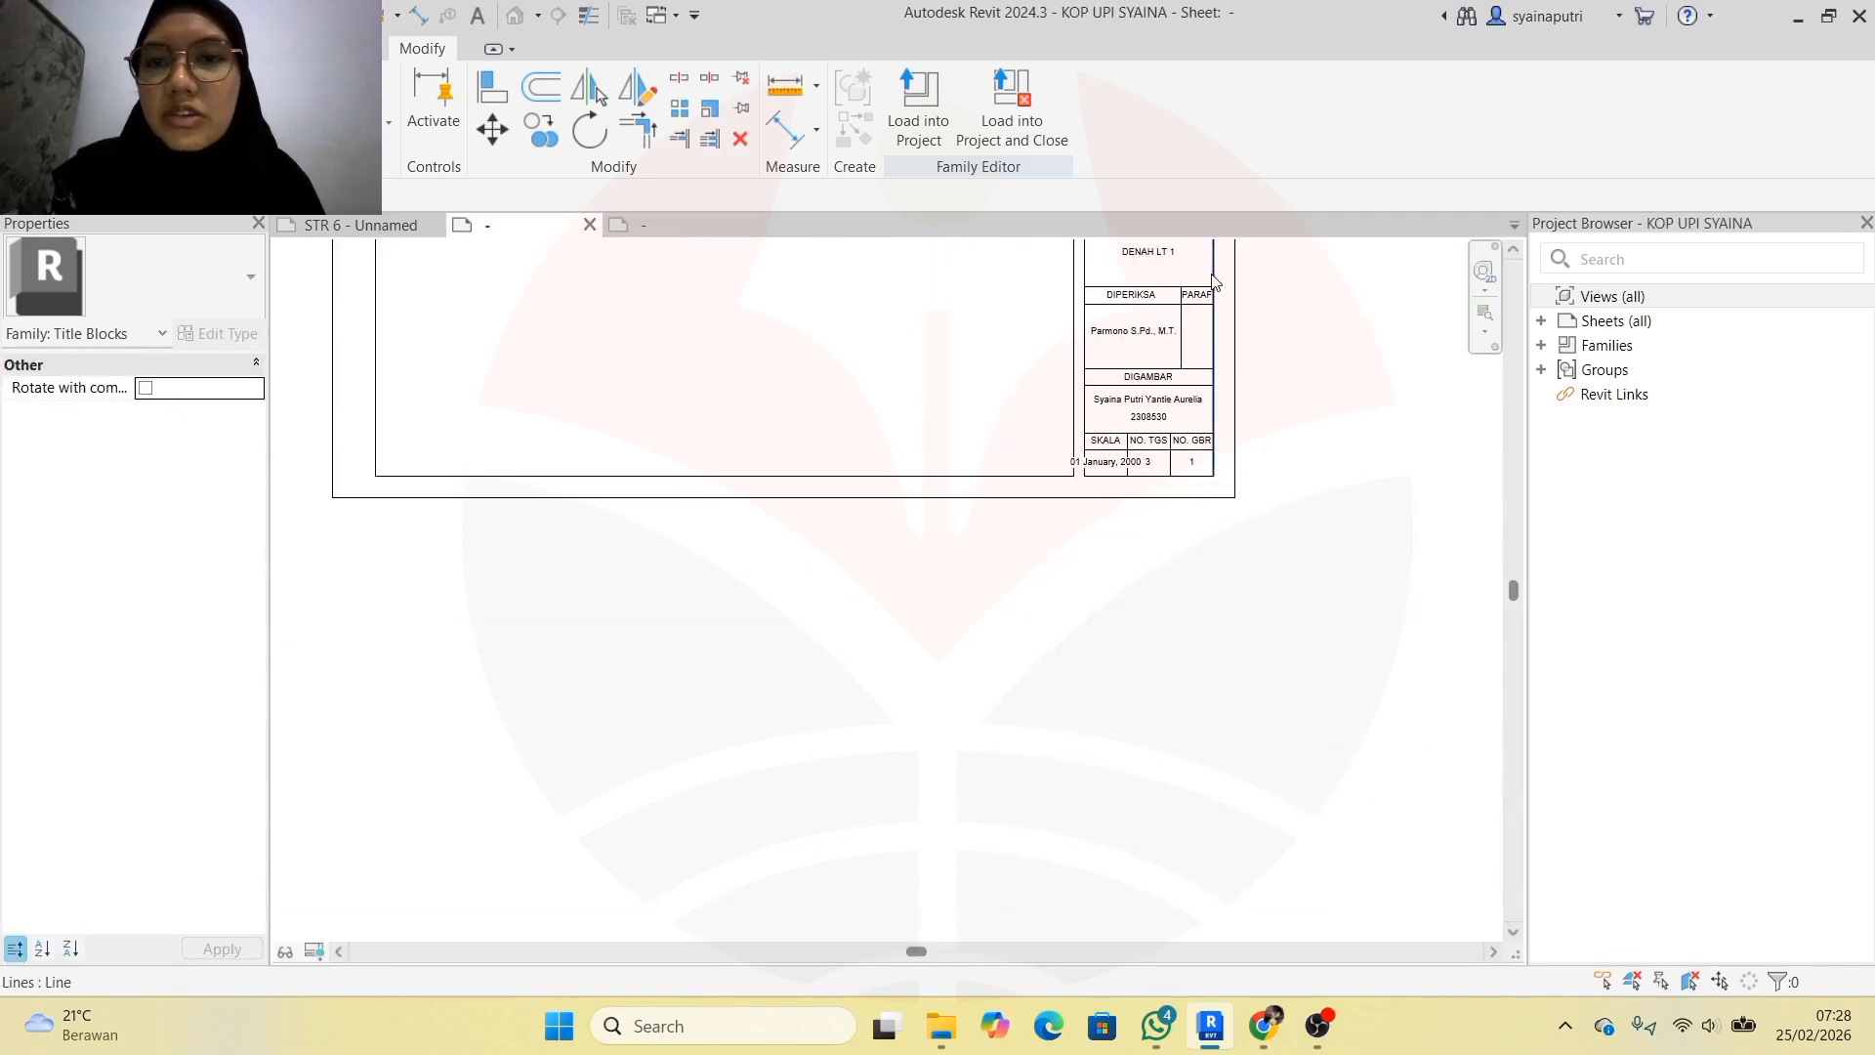
{"action": "scroll", "coordinate": [1299, 280], "scroll_direction": "up", "scroll_amount": 5}
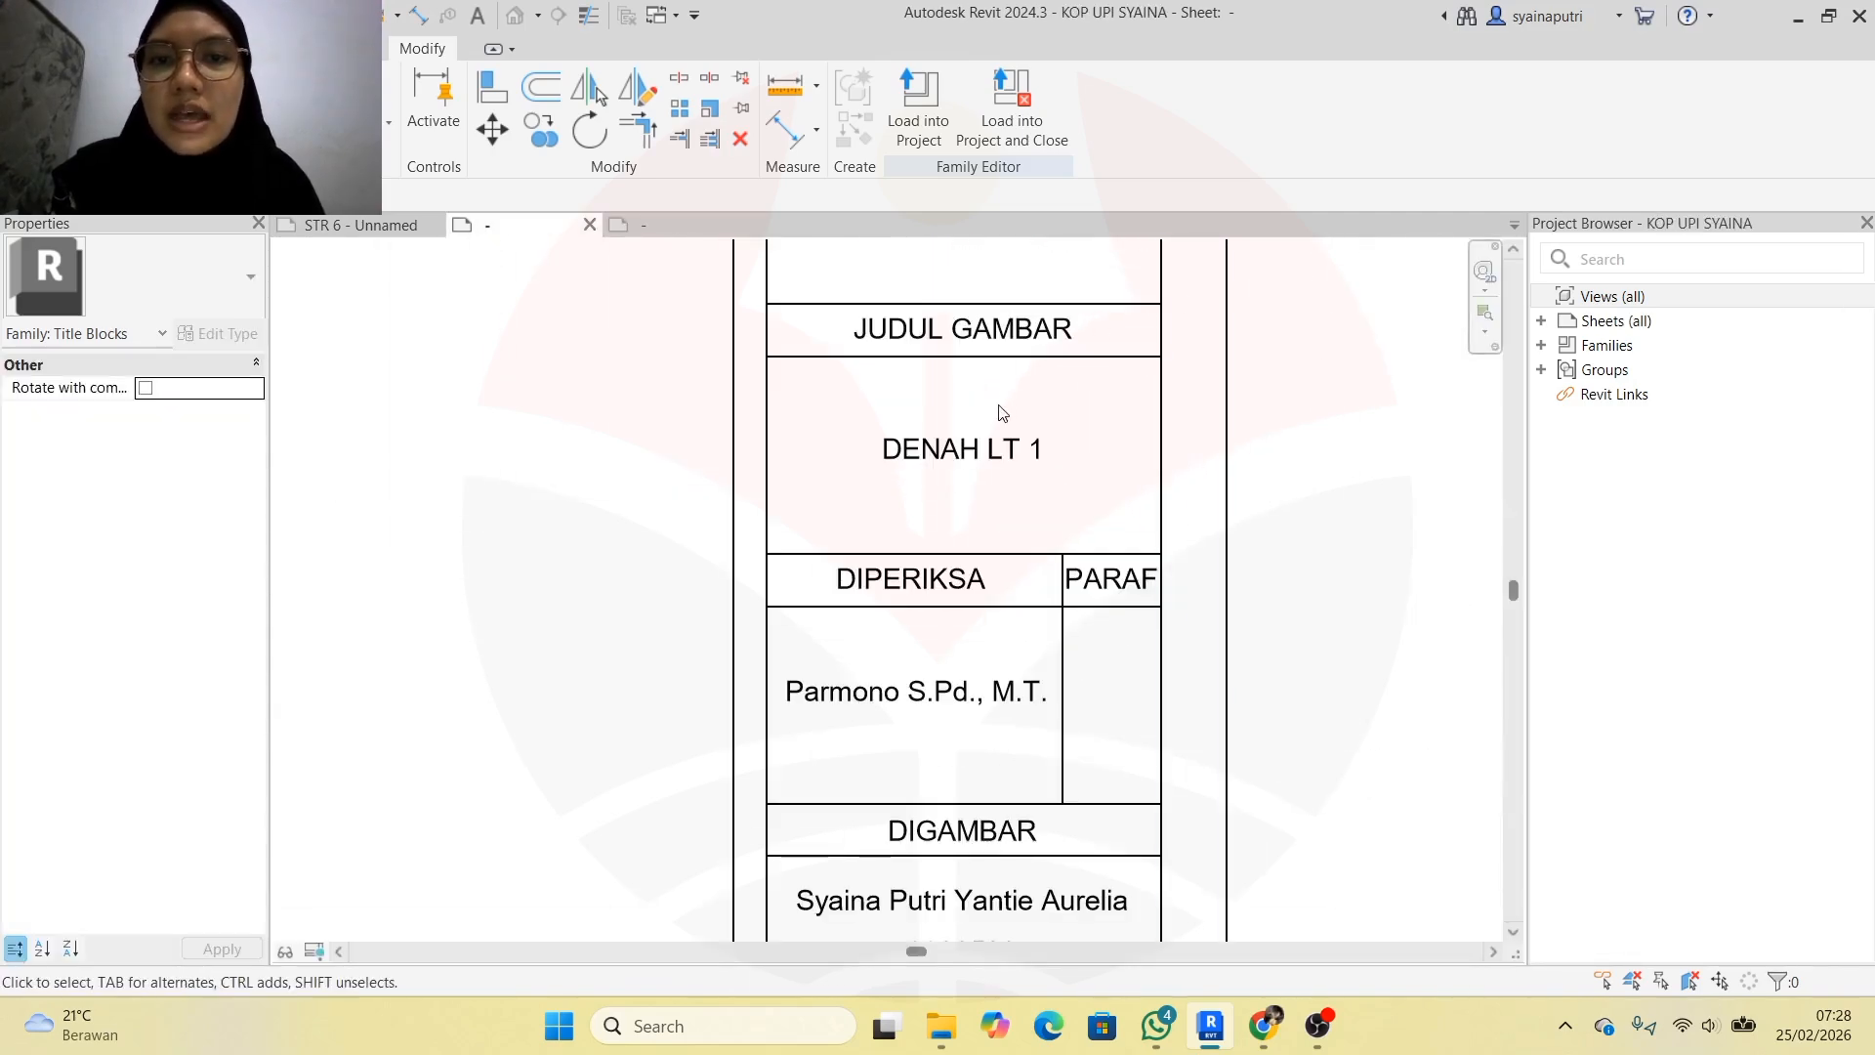
{"action": "scroll", "coordinate": [1016, 397], "scroll_direction": "down", "scroll_amount": 2}
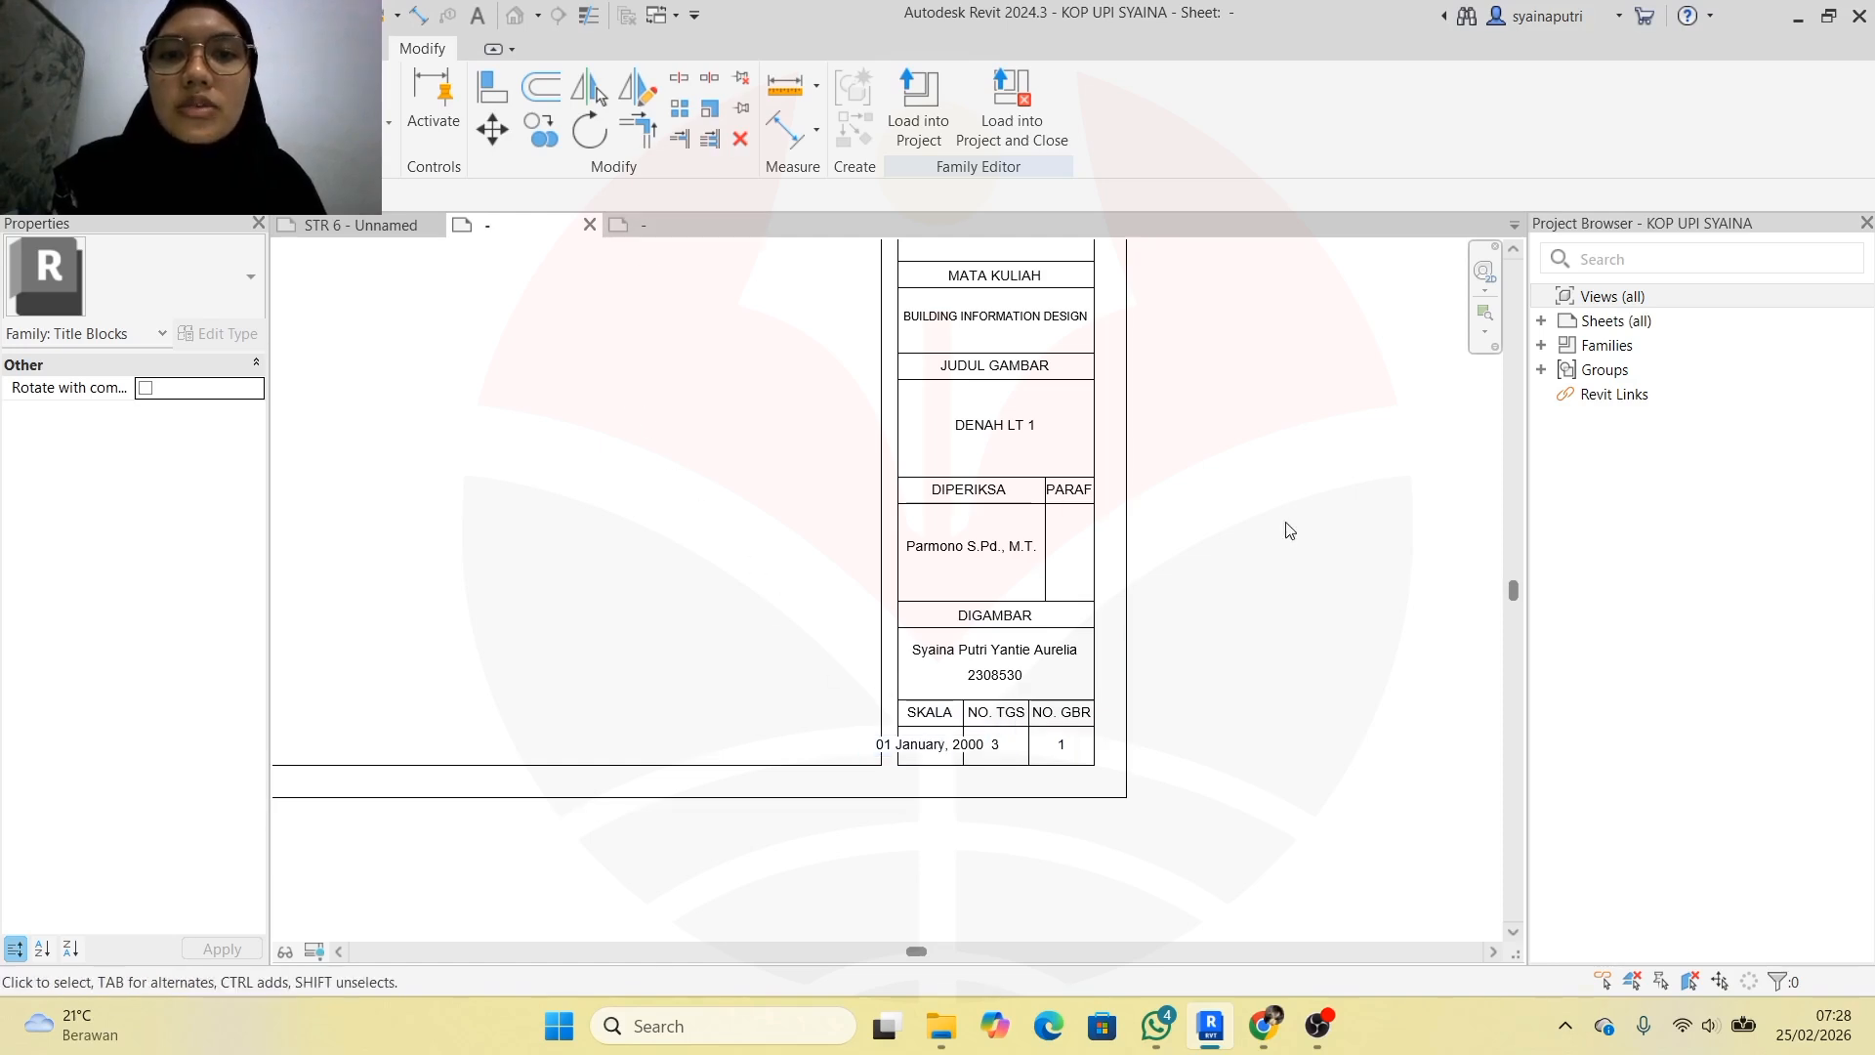
{"action": "scroll", "coordinate": [1285, 527], "scroll_direction": "down", "scroll_amount": 3}
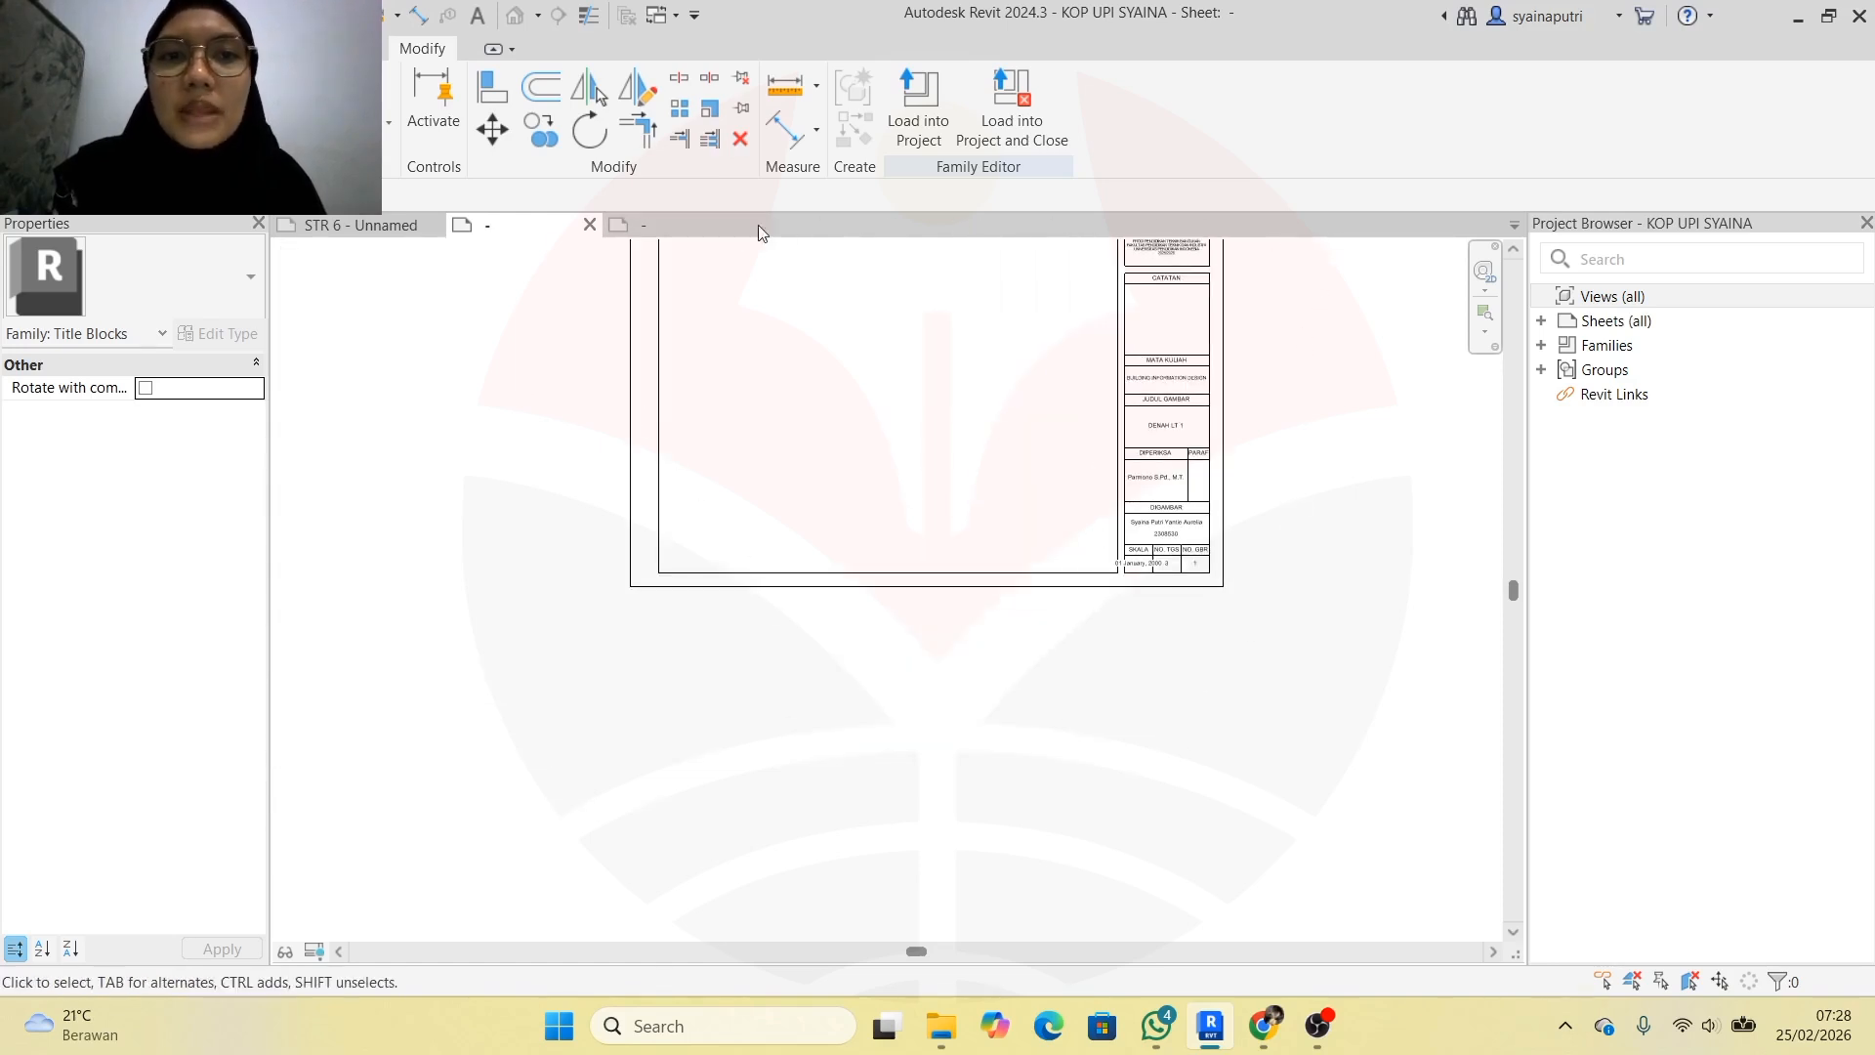
{"action": "left_click", "coordinate": [703, 225]}
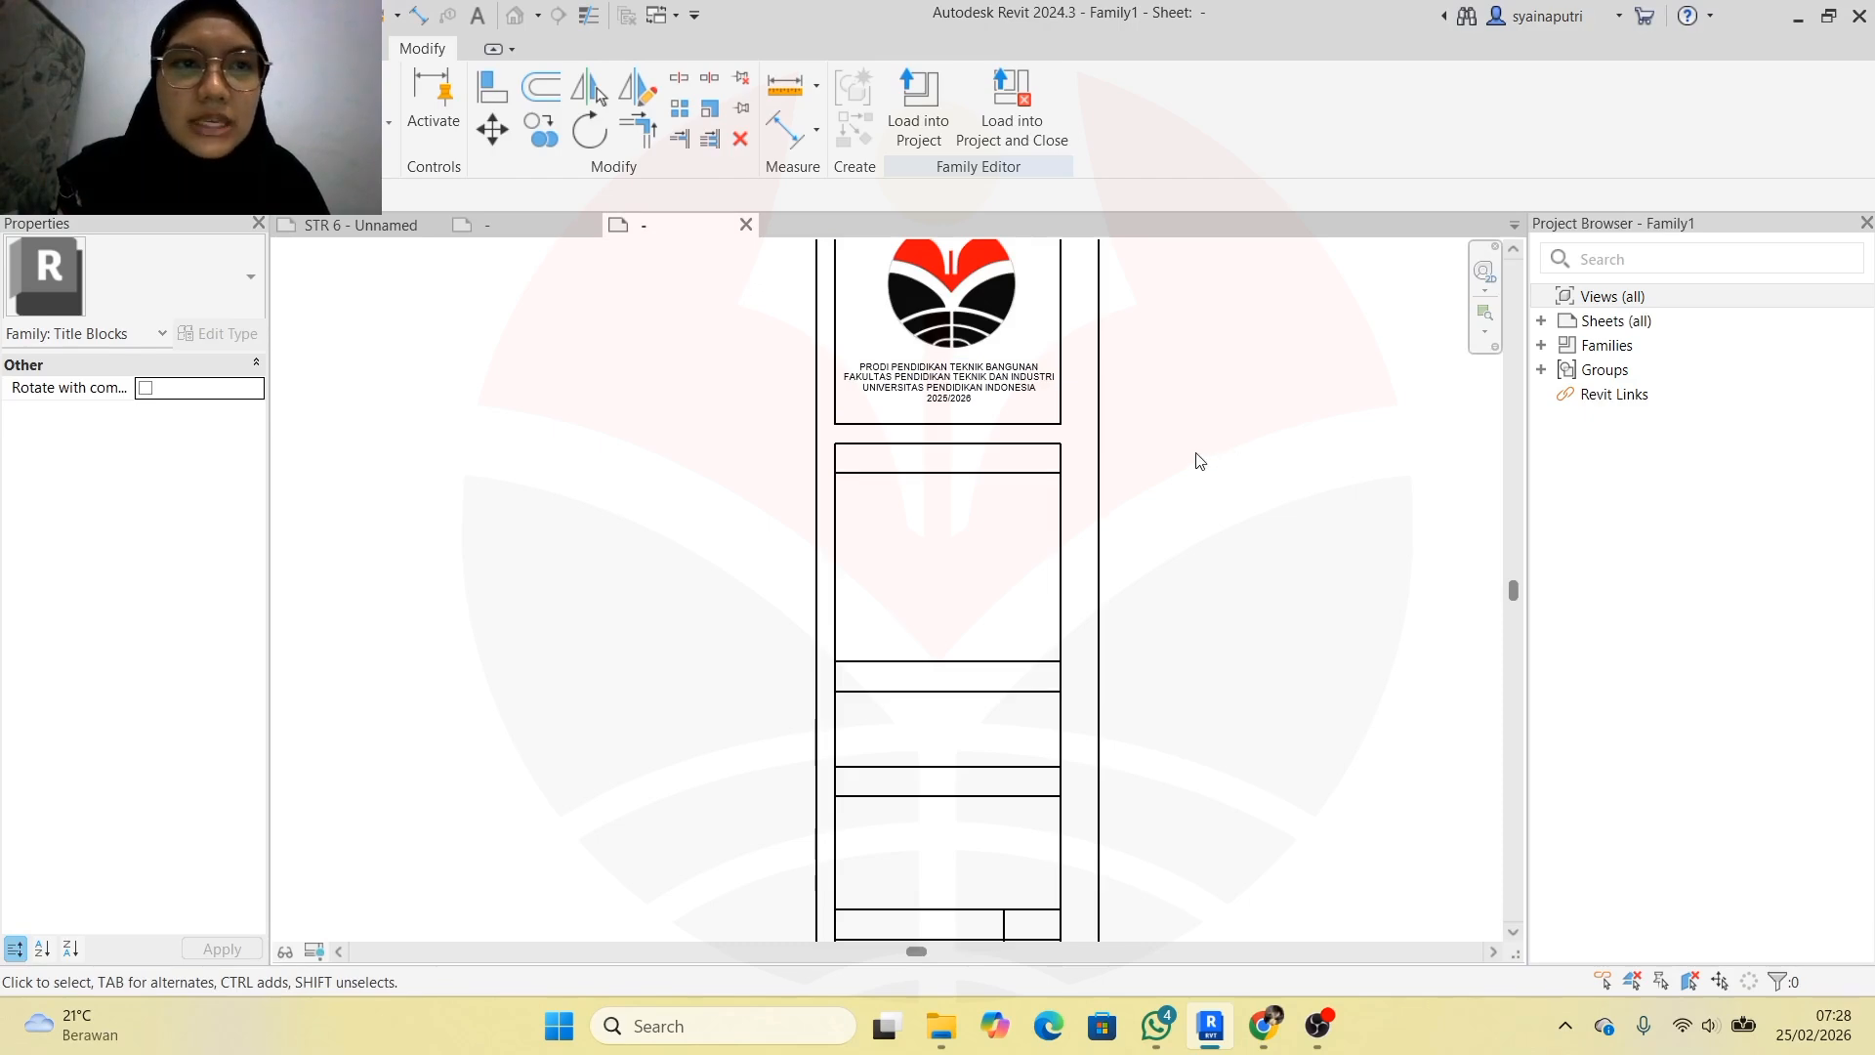
Compare the new Family1 title block with the KOP UPI SYAINA reference title block
{"action": "scroll", "coordinate": [1050, 727], "scroll_direction": "down", "scroll_amount": 2}
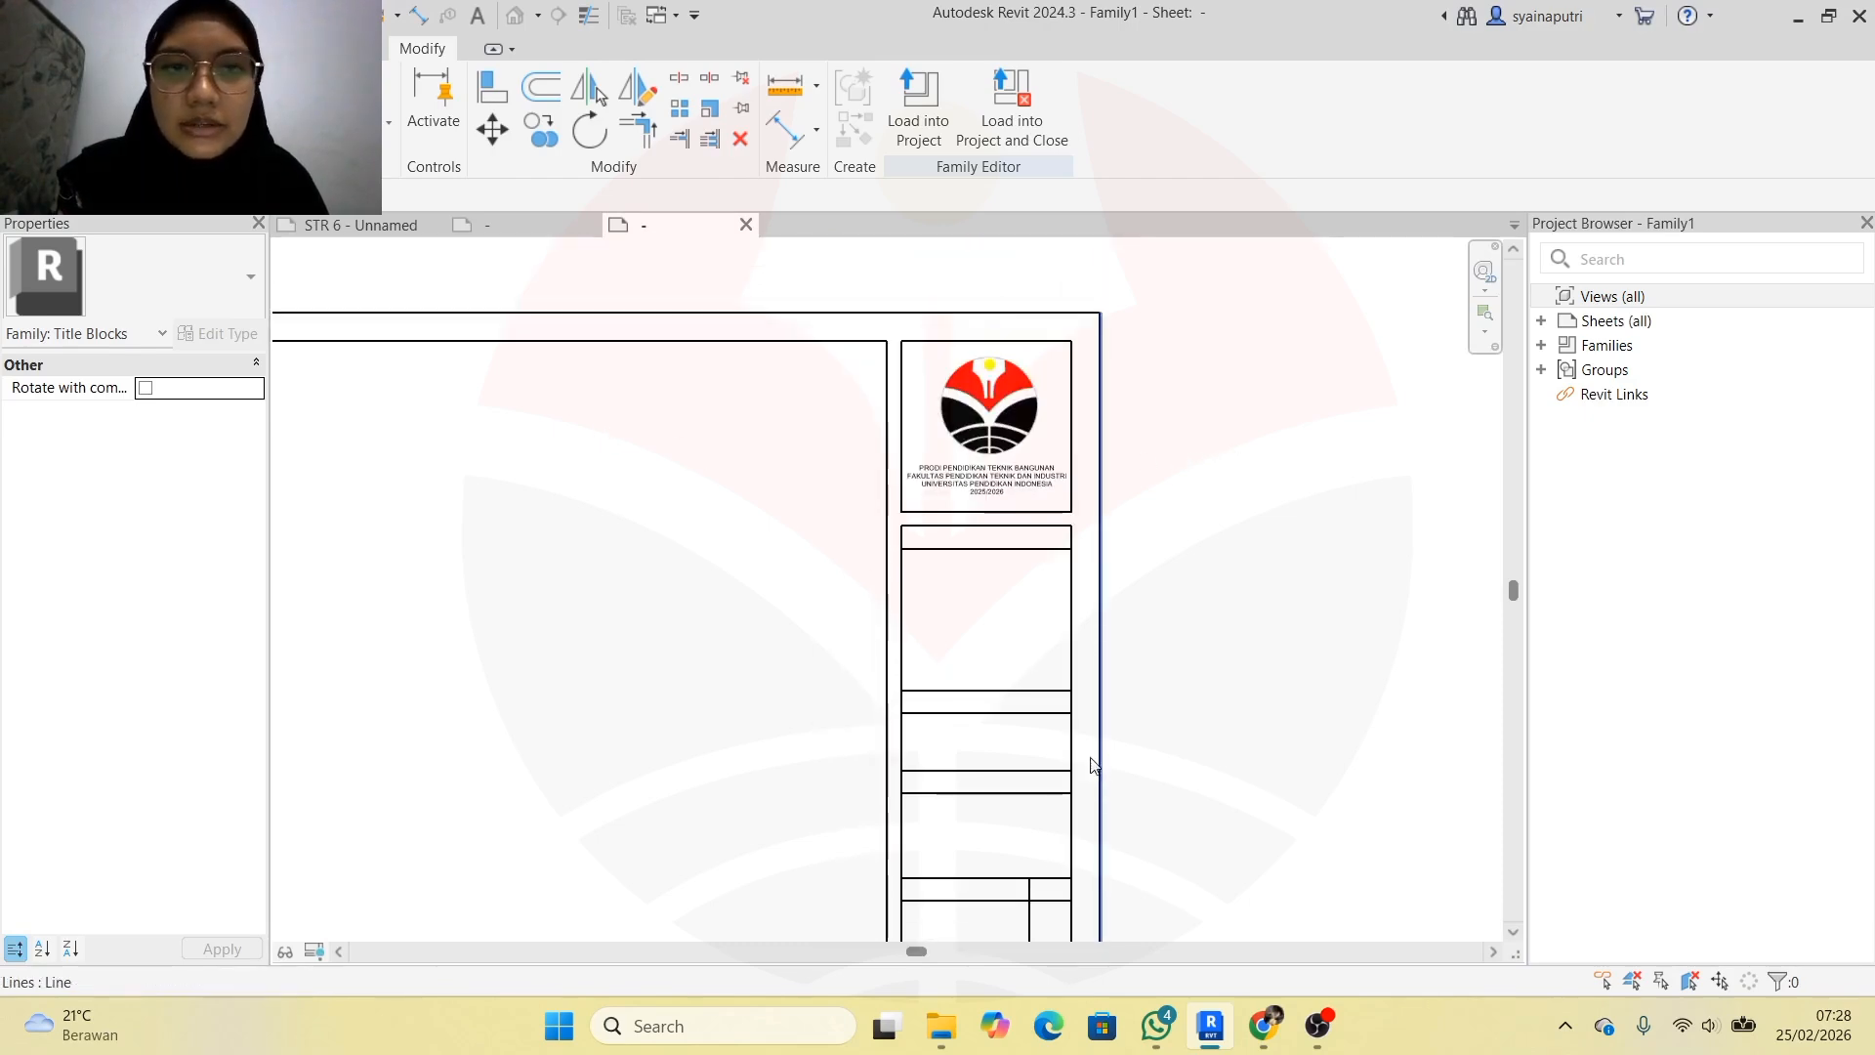
{"action": "left_click", "coordinate": [82, 49]}
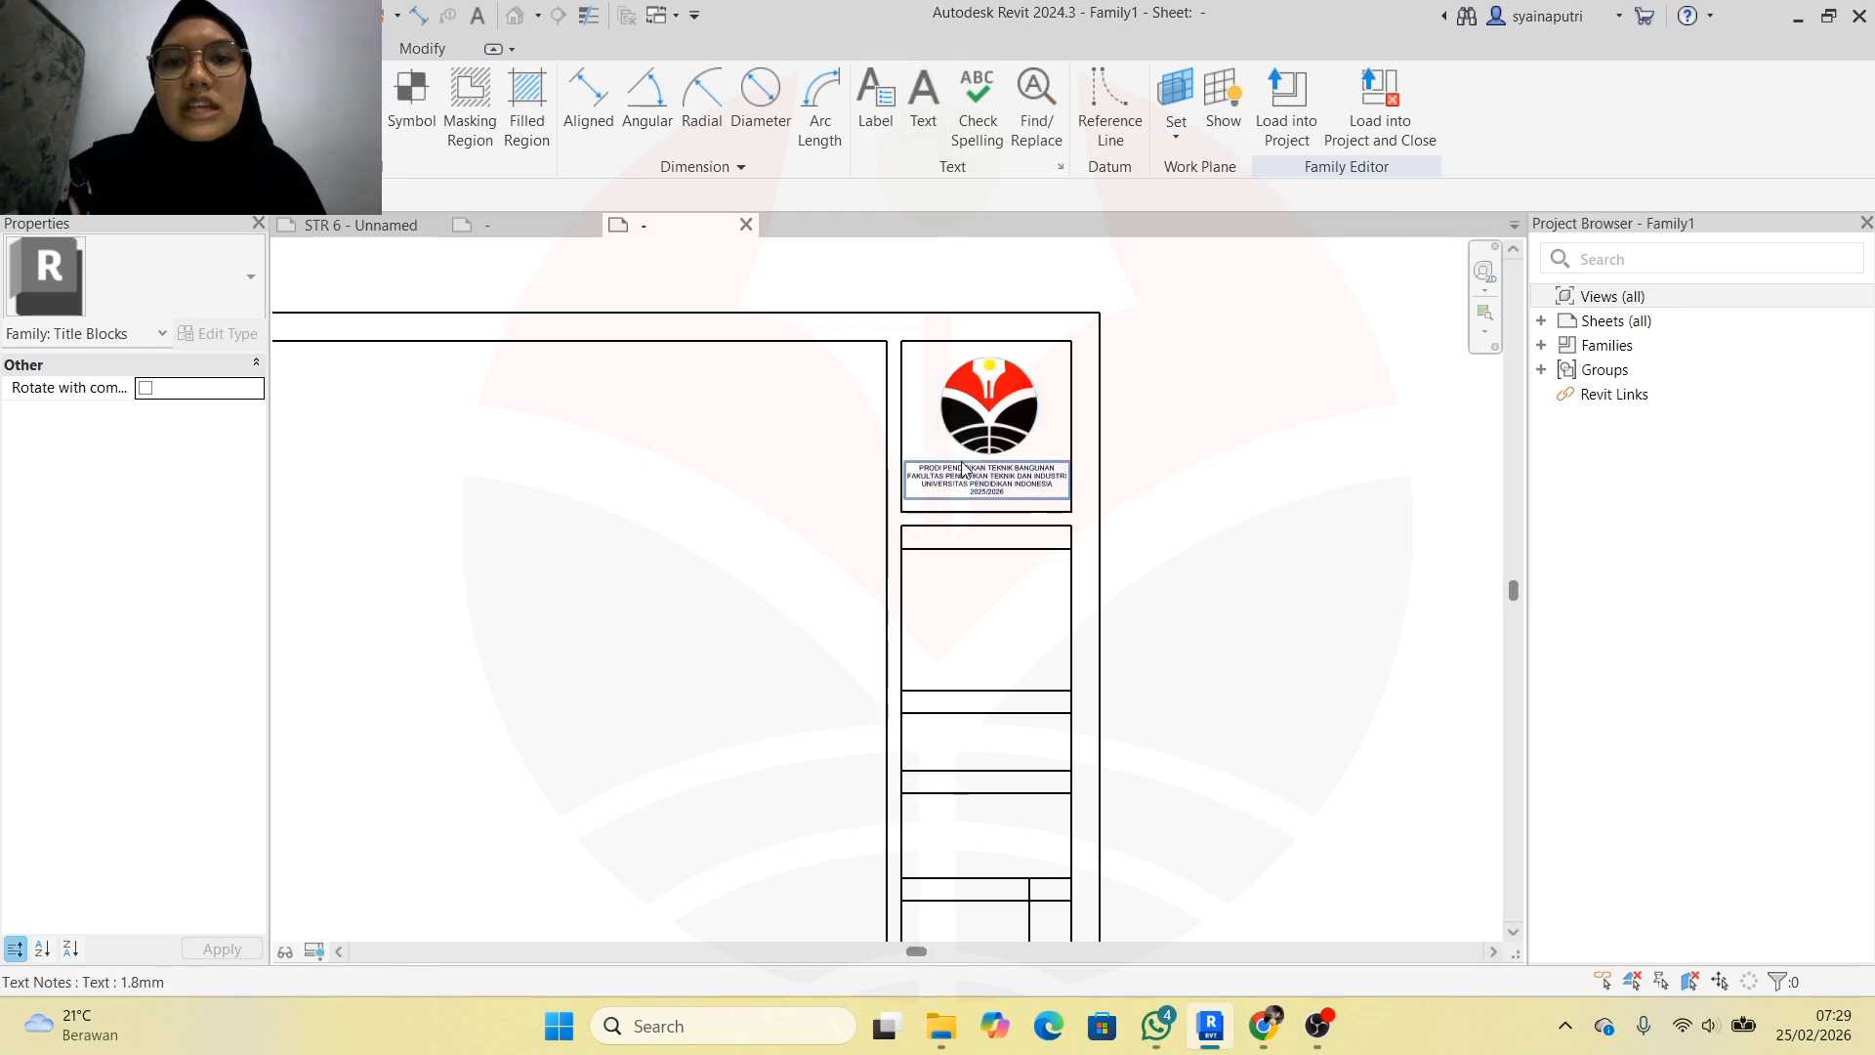
{"action": "scroll", "coordinate": [964, 469], "scroll_direction": "up", "scroll_amount": 3}
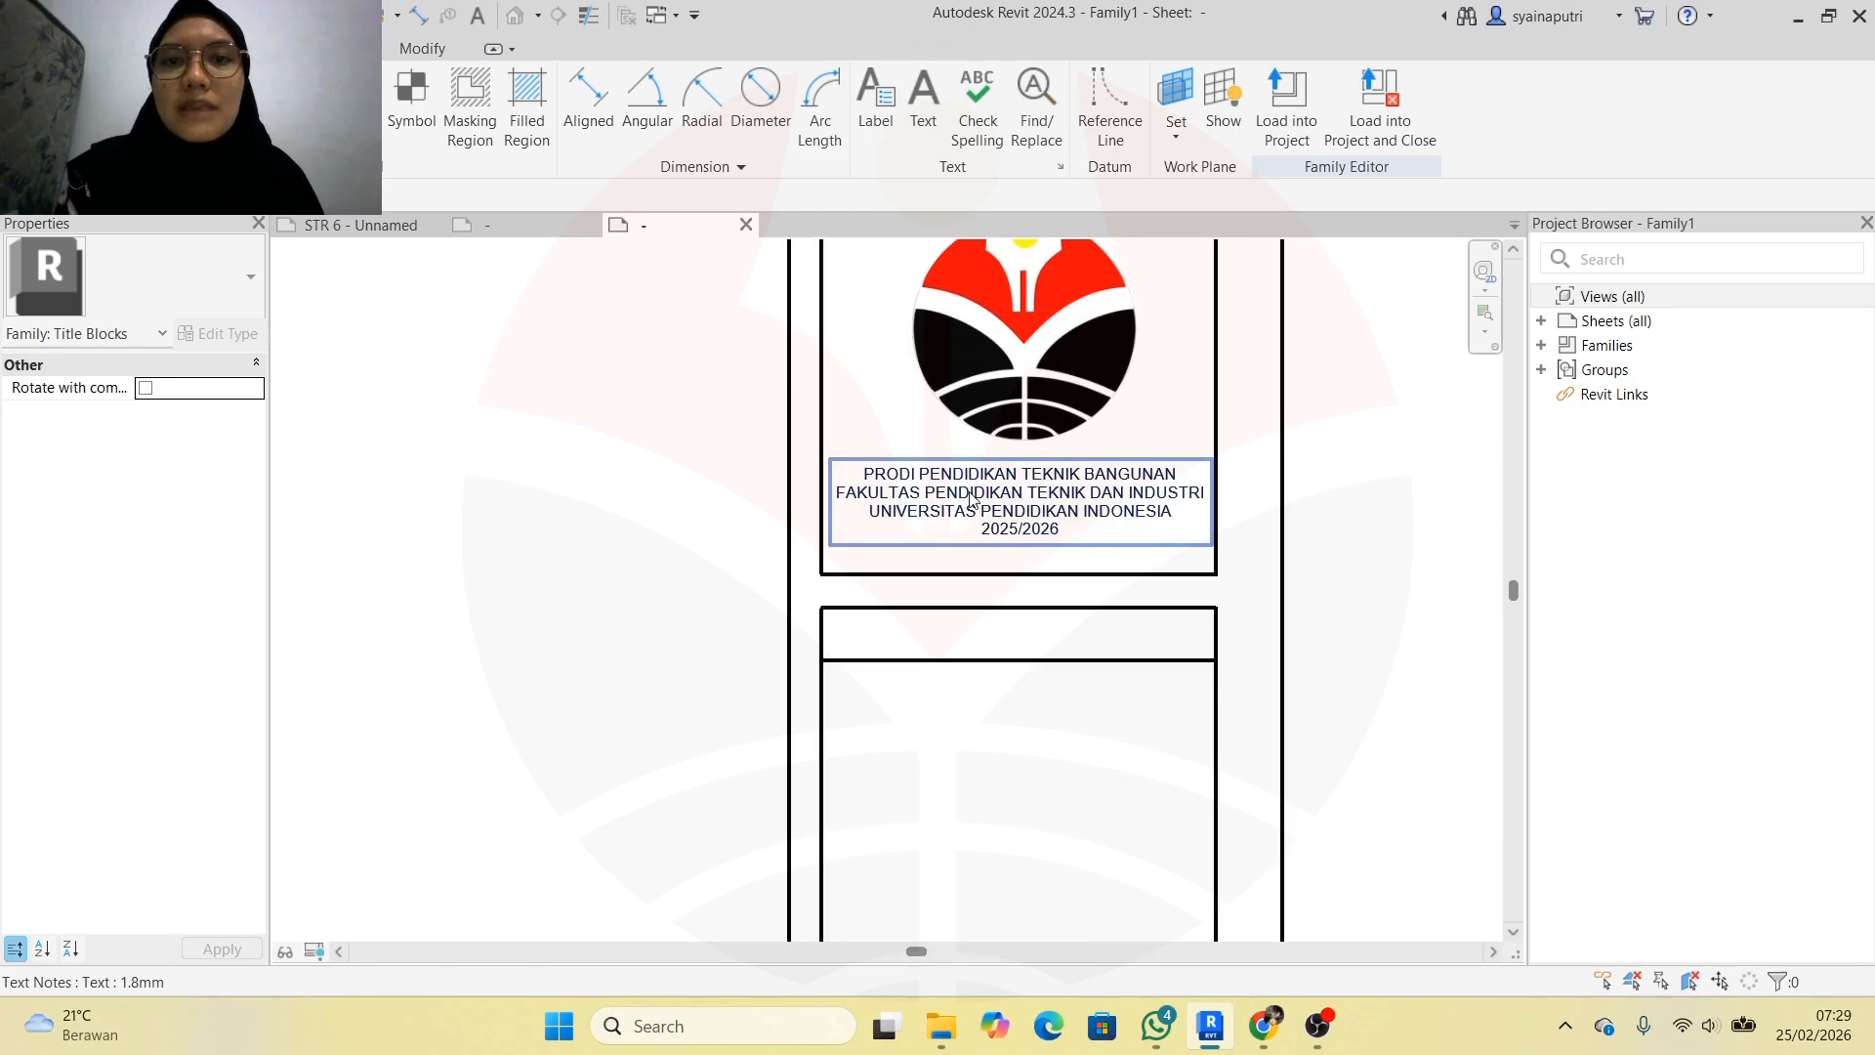
{"action": "left_click", "coordinate": [507, 217]}
{"action": "scroll", "coordinate": [1174, 293], "scroll_direction": "up", "scroll_amount": 4}
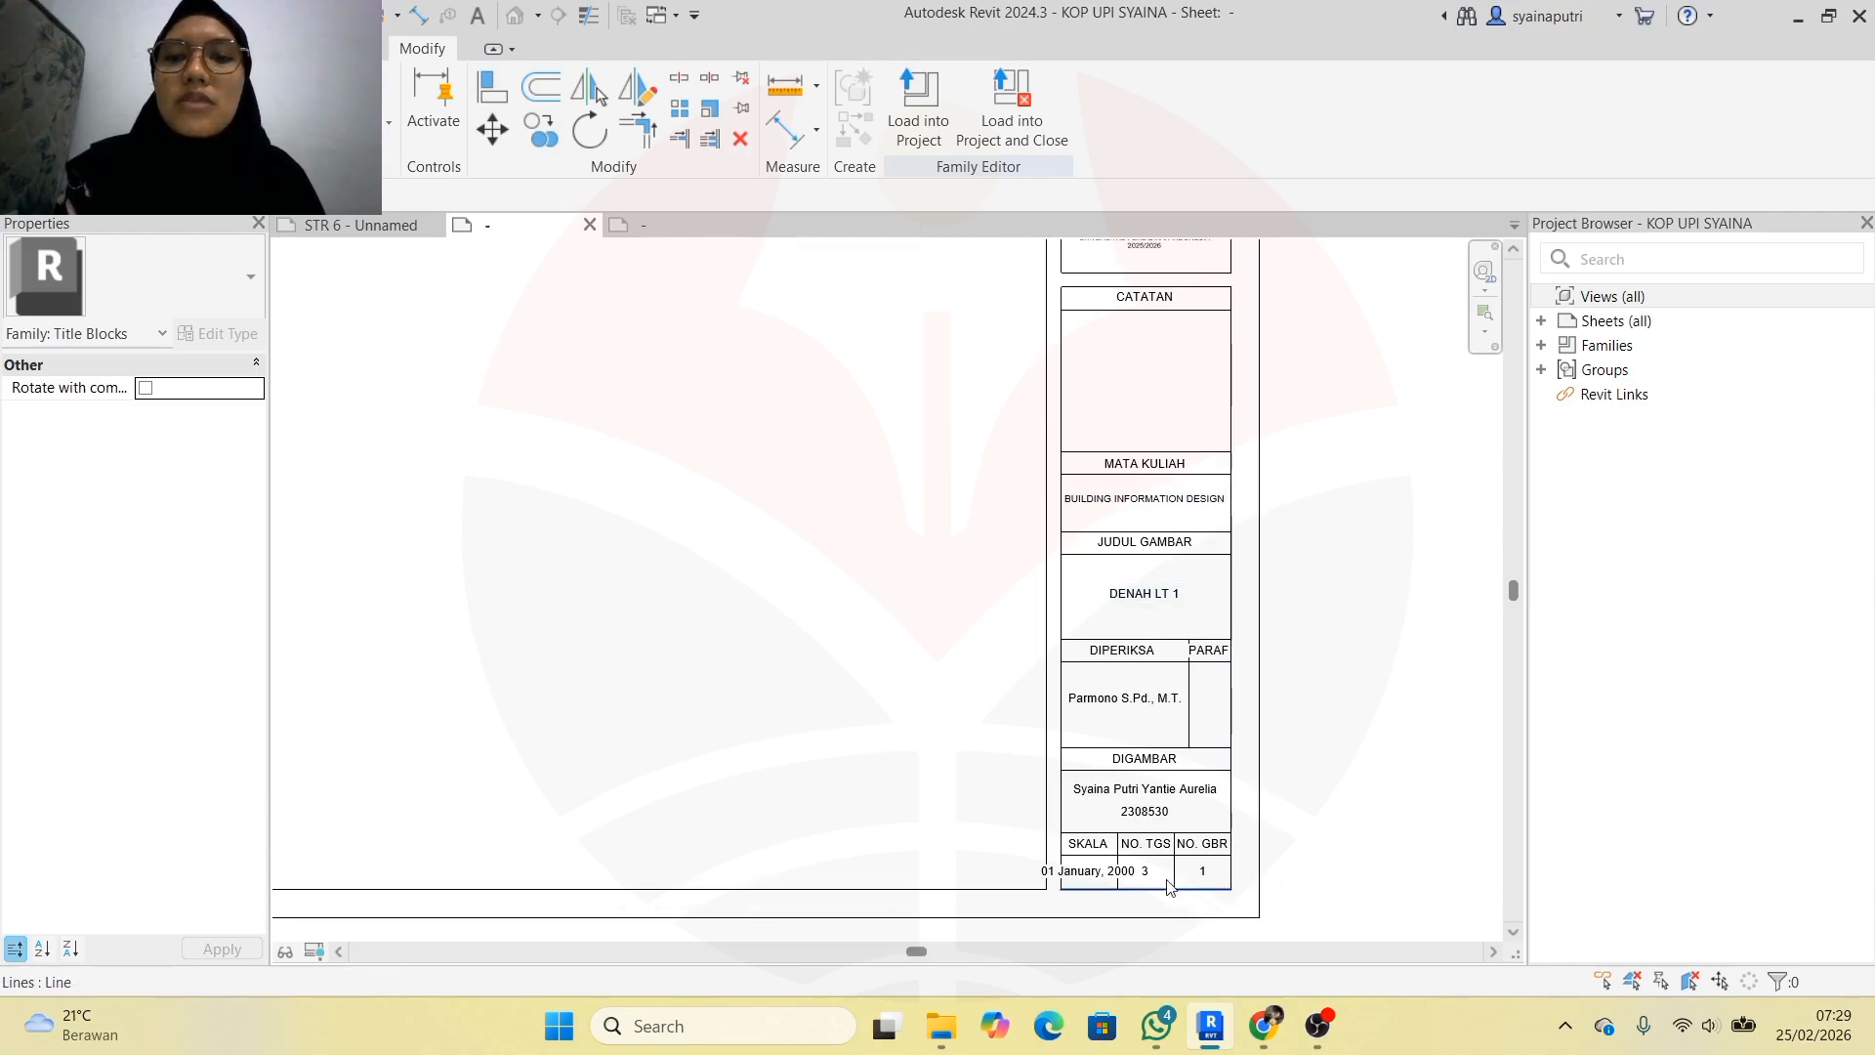
{"action": "left_click", "coordinate": [651, 224]}
Start placing a label in Family1 with the 8mm tag label type
{"action": "scroll", "coordinate": [918, 613], "scroll_direction": "down", "scroll_amount": 5}
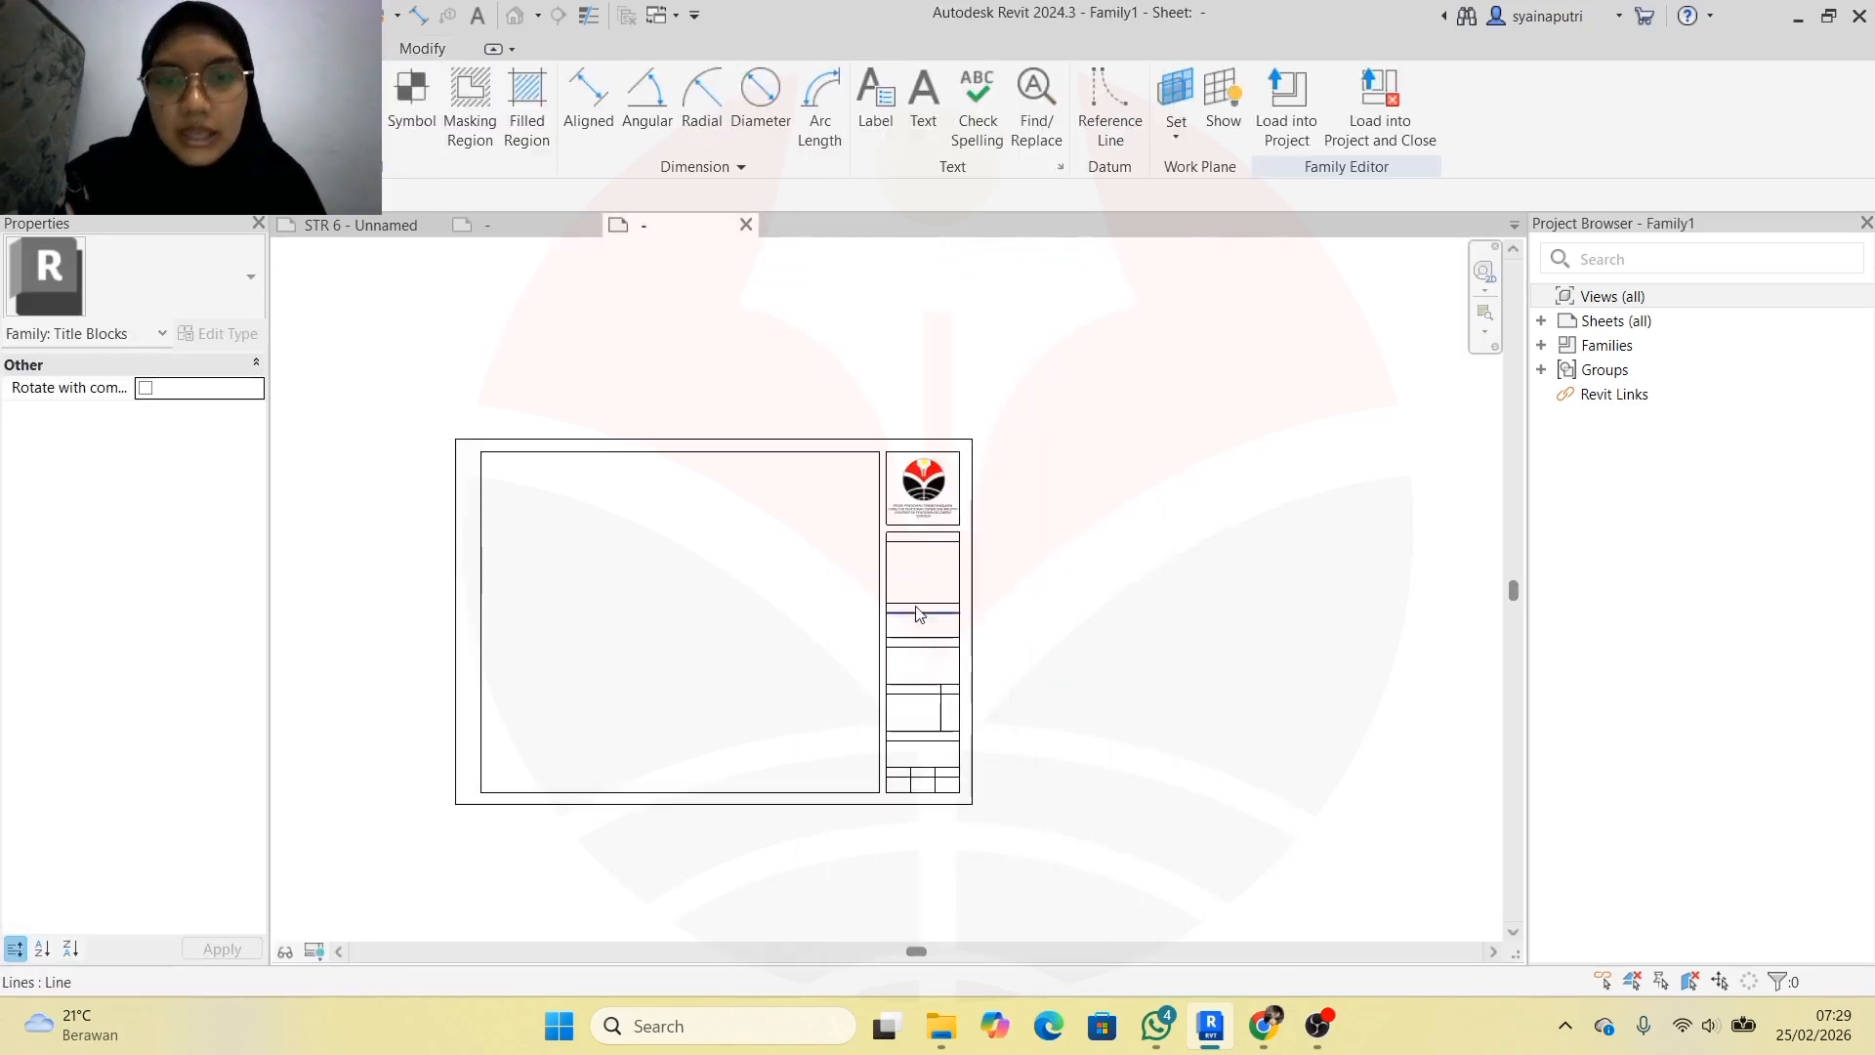
{"action": "scroll", "coordinate": [698, 694], "scroll_direction": "up", "scroll_amount": 2}
{"action": "left_click", "coordinate": [144, 49]}
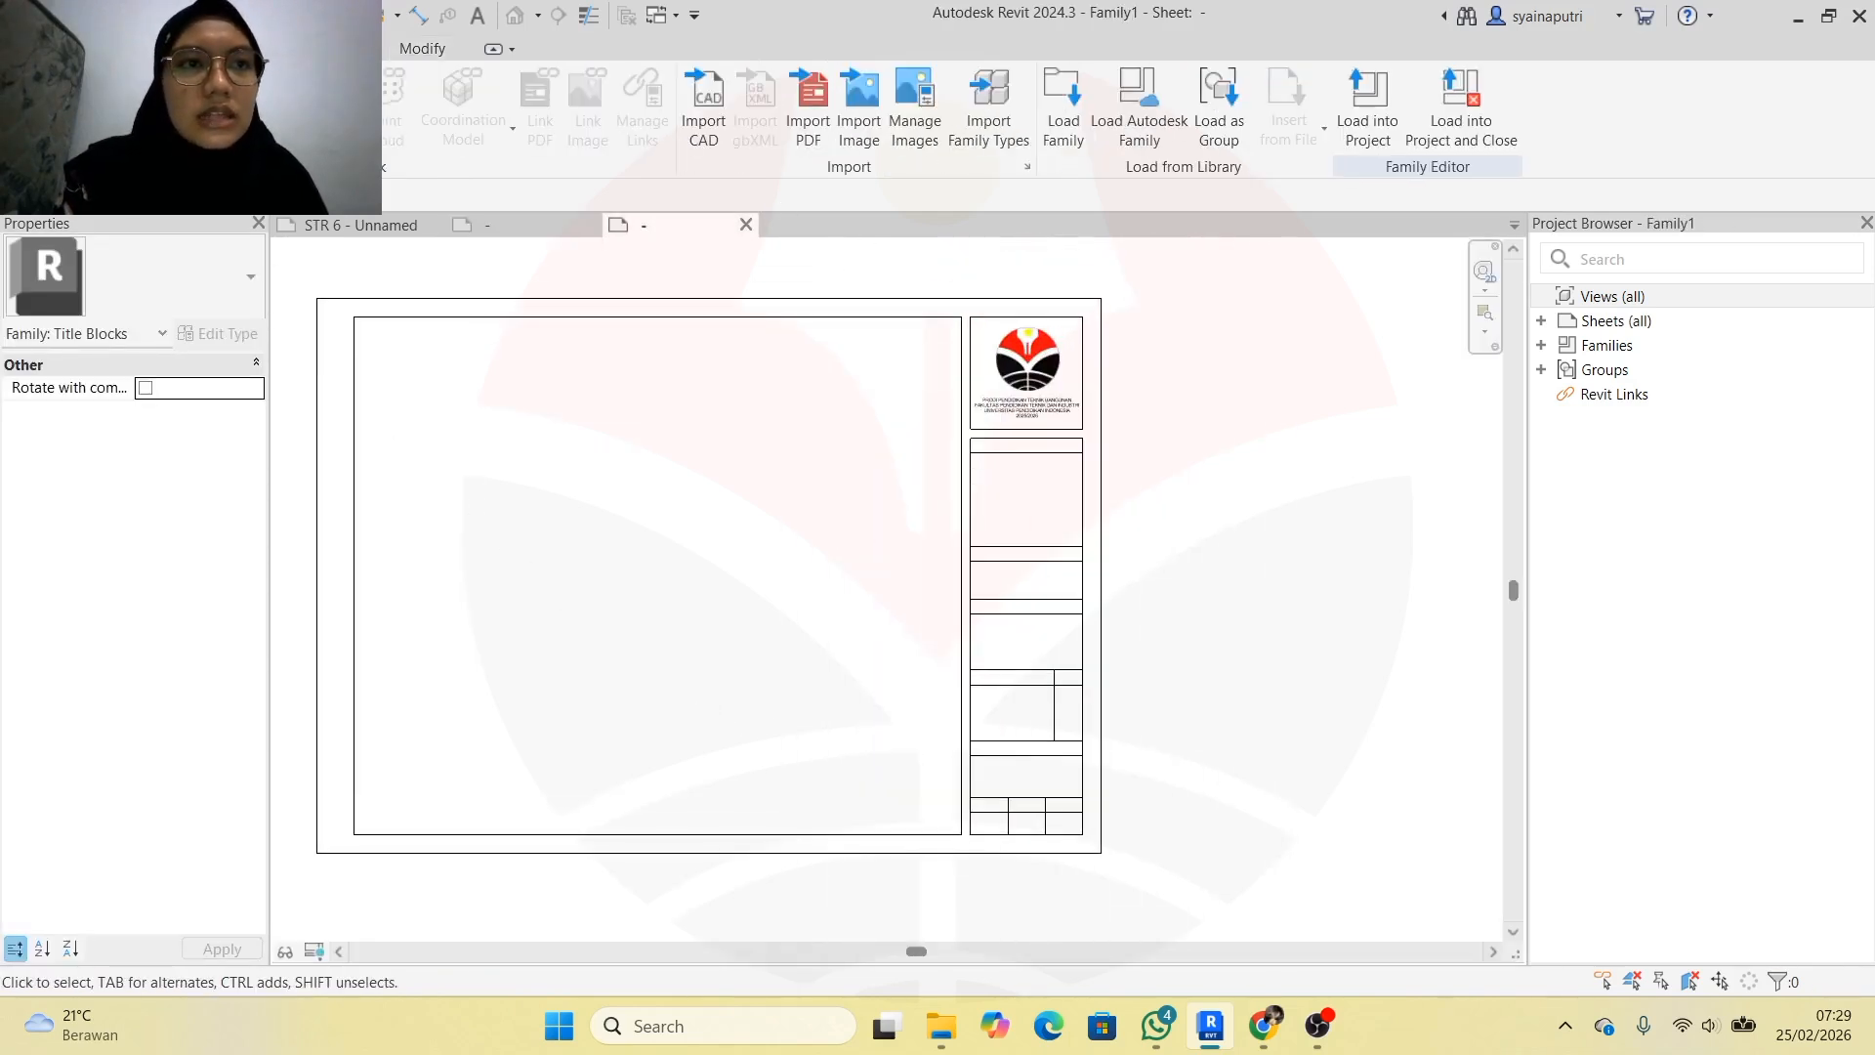
{"action": "left_click", "coordinate": [85, 49]}
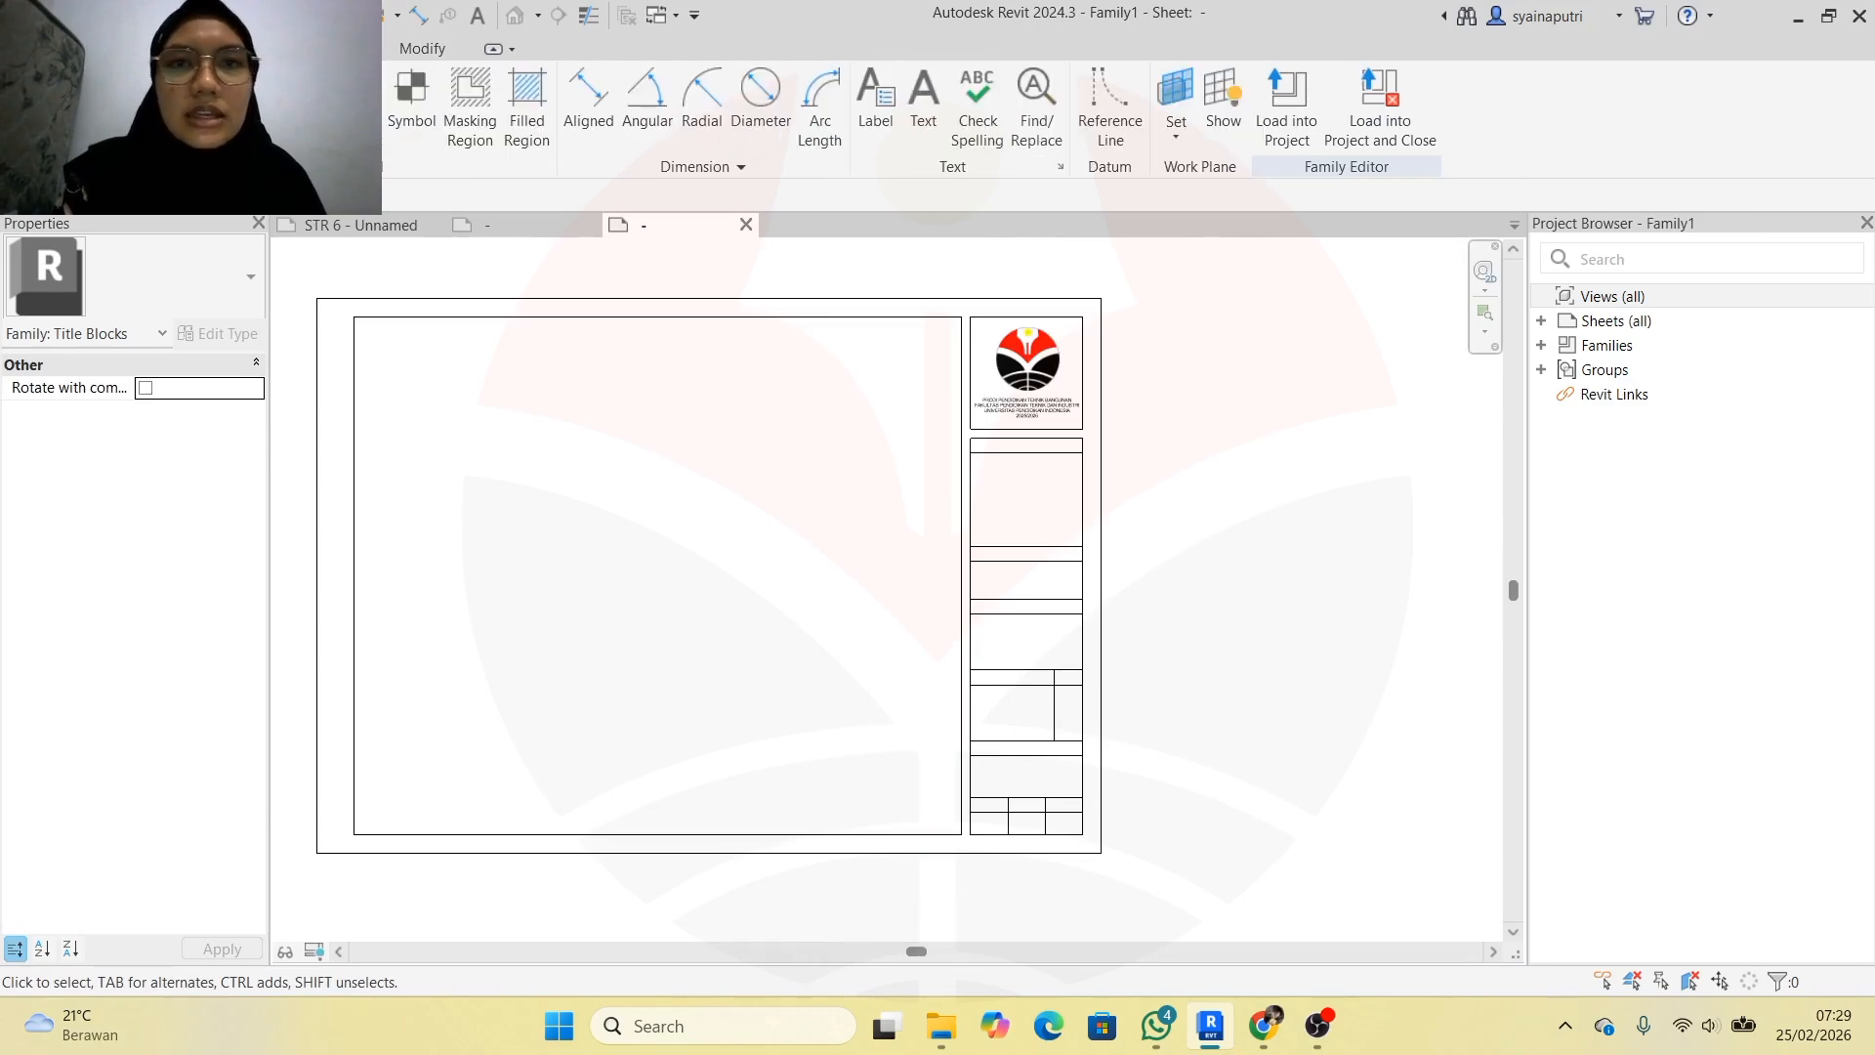
{"action": "left_click", "coordinate": [865, 131]}
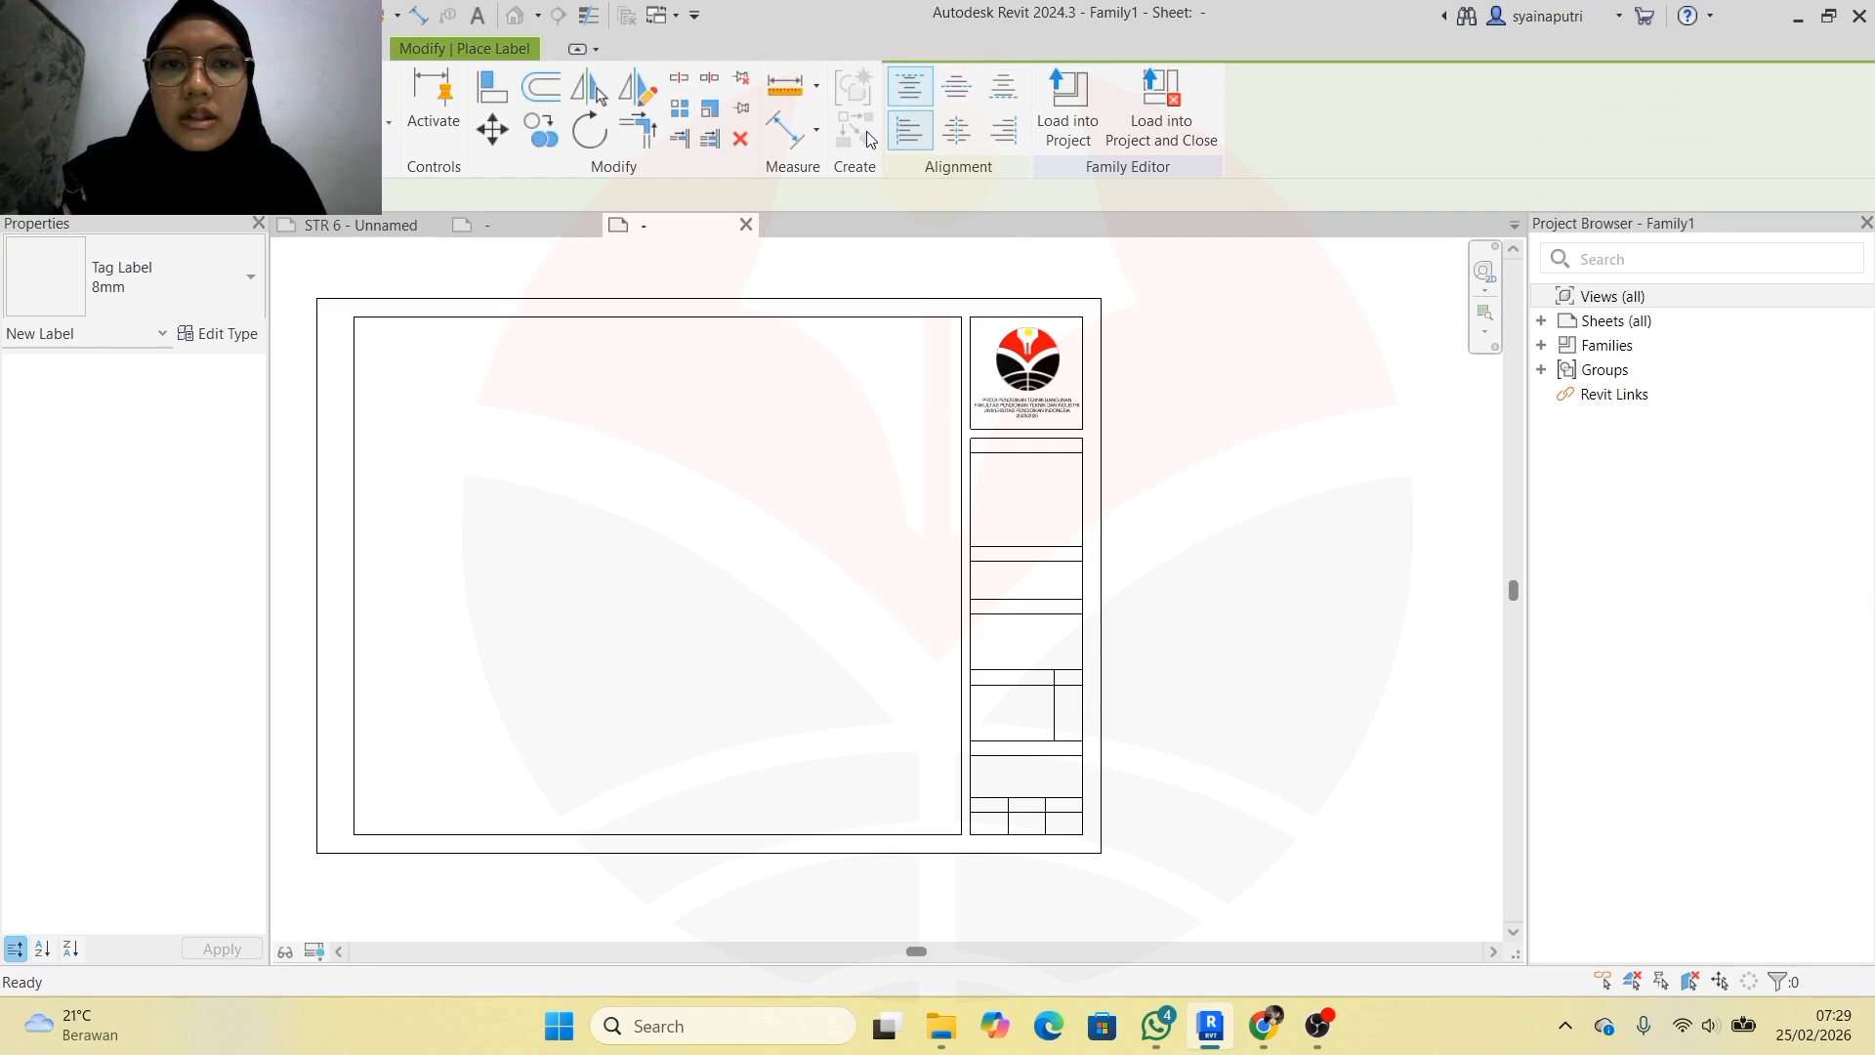
Set label alignment to Center and Middle and duplicate the type as '3 mm'
{"action": "left_click", "coordinate": [956, 132]}
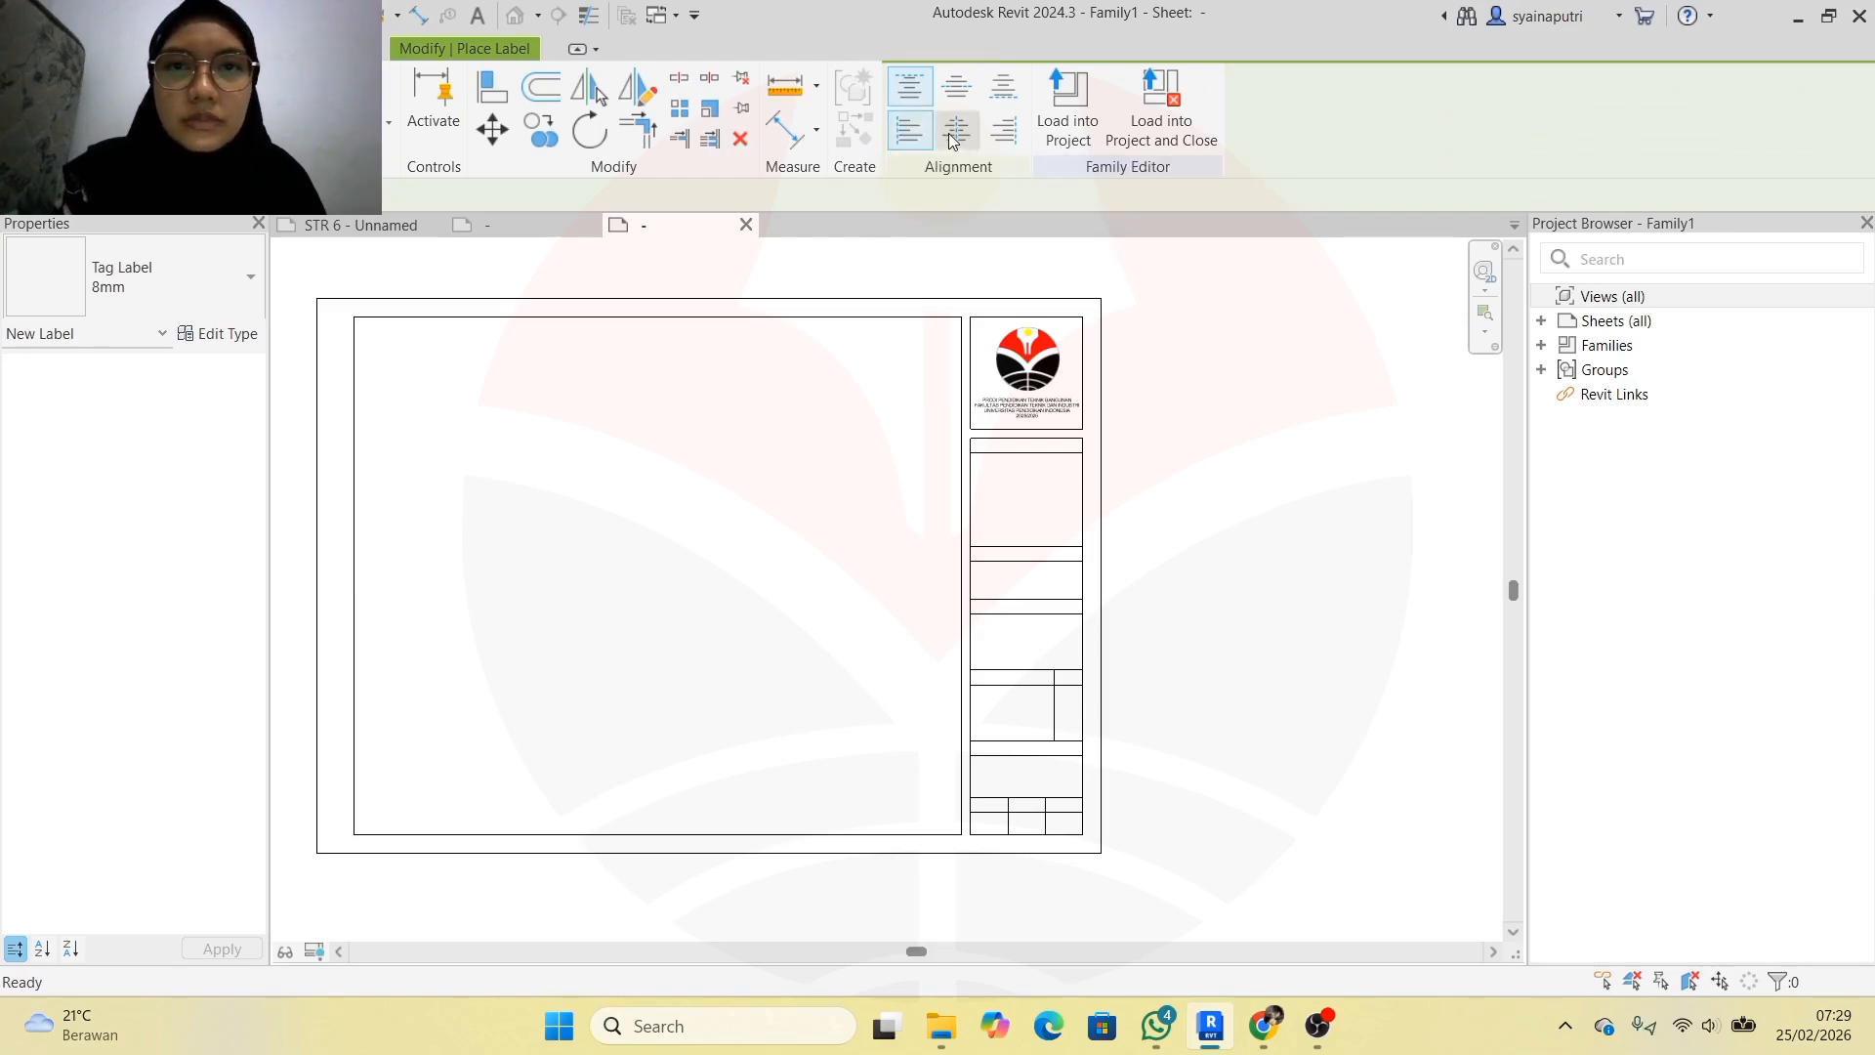
{"action": "left_click", "coordinate": [959, 94]}
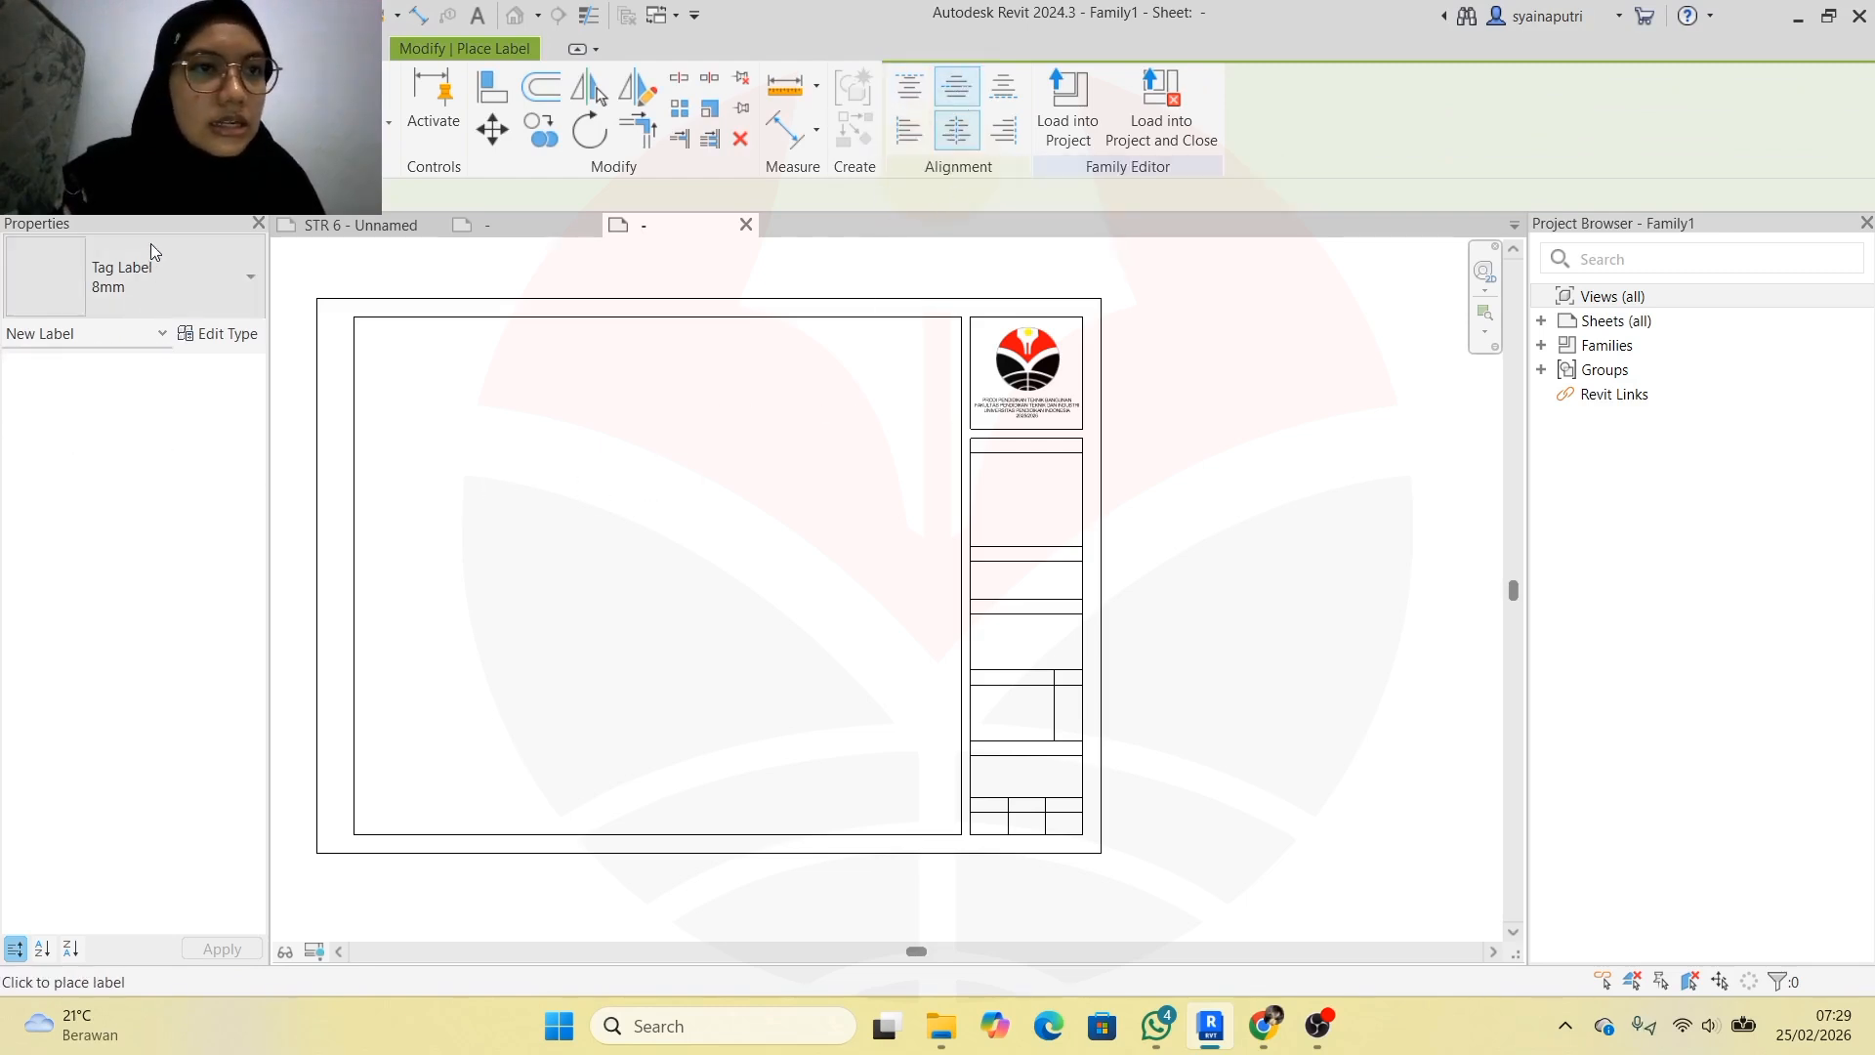
{"action": "left_click", "coordinate": [210, 330]}
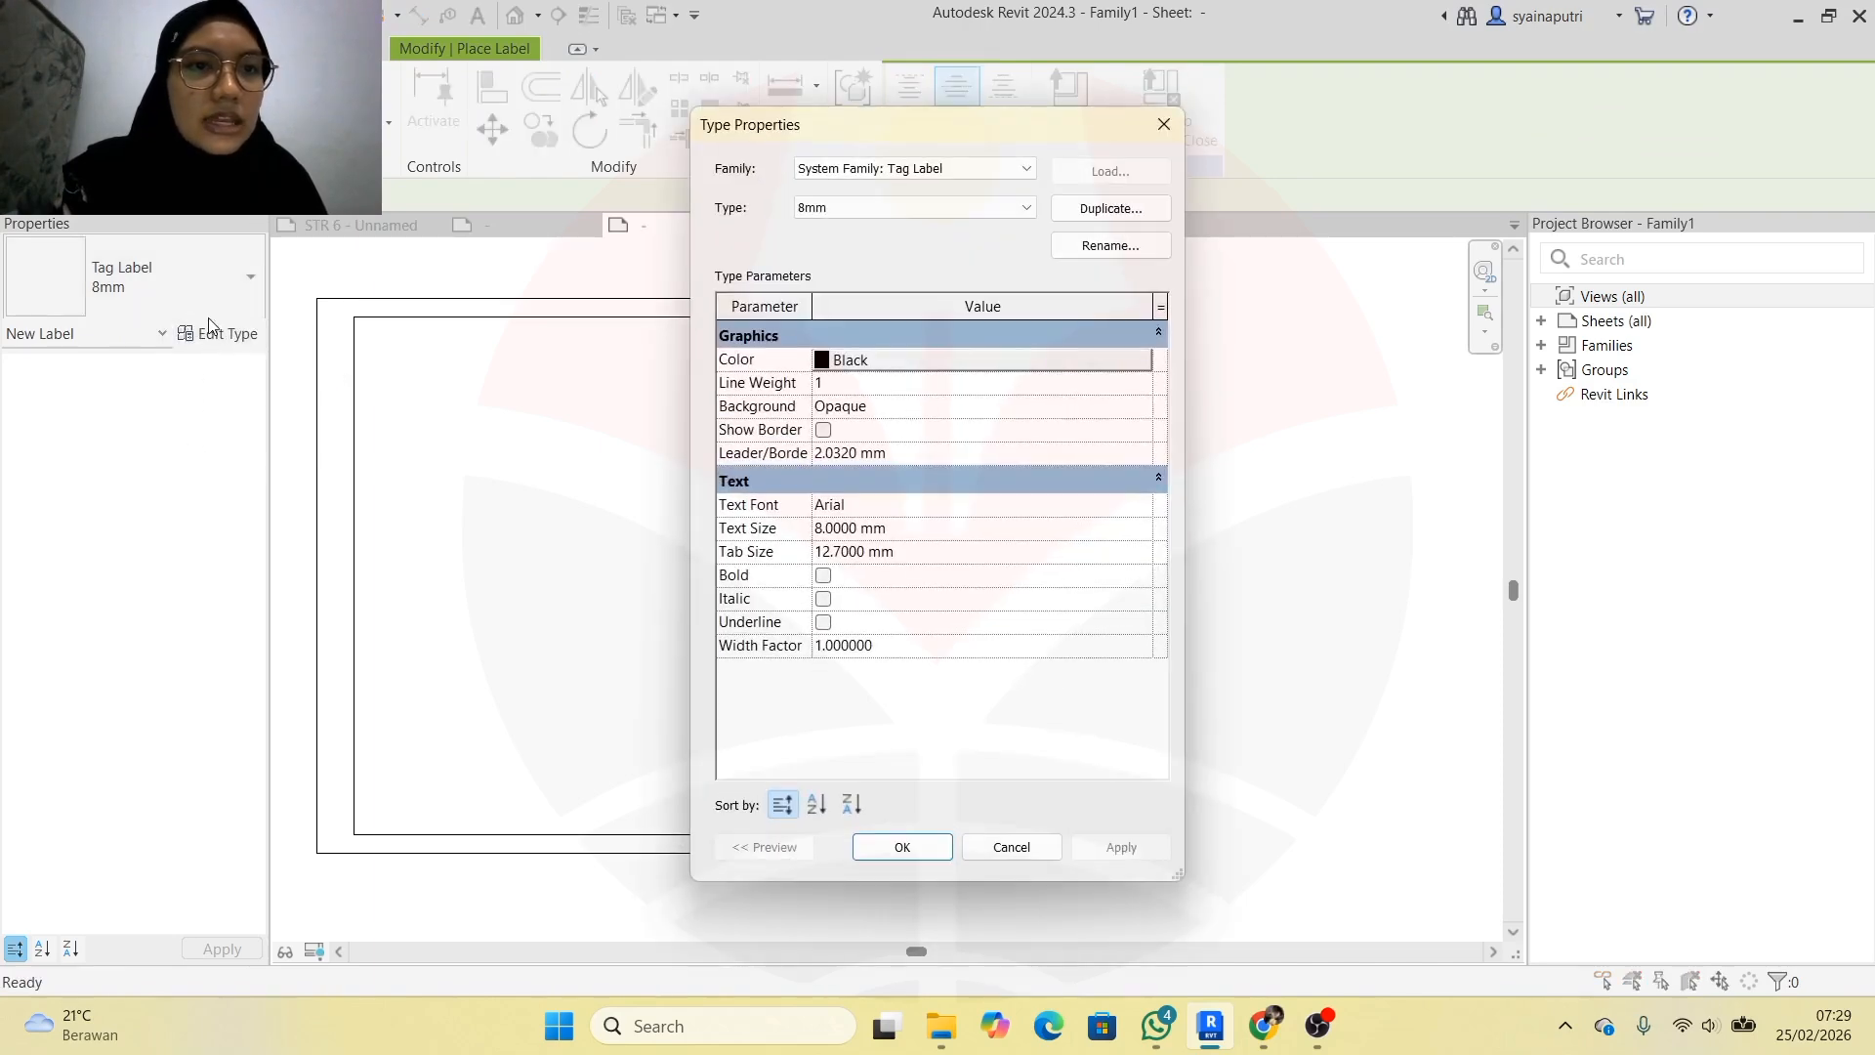
{"action": "left_click", "coordinate": [1098, 211]}
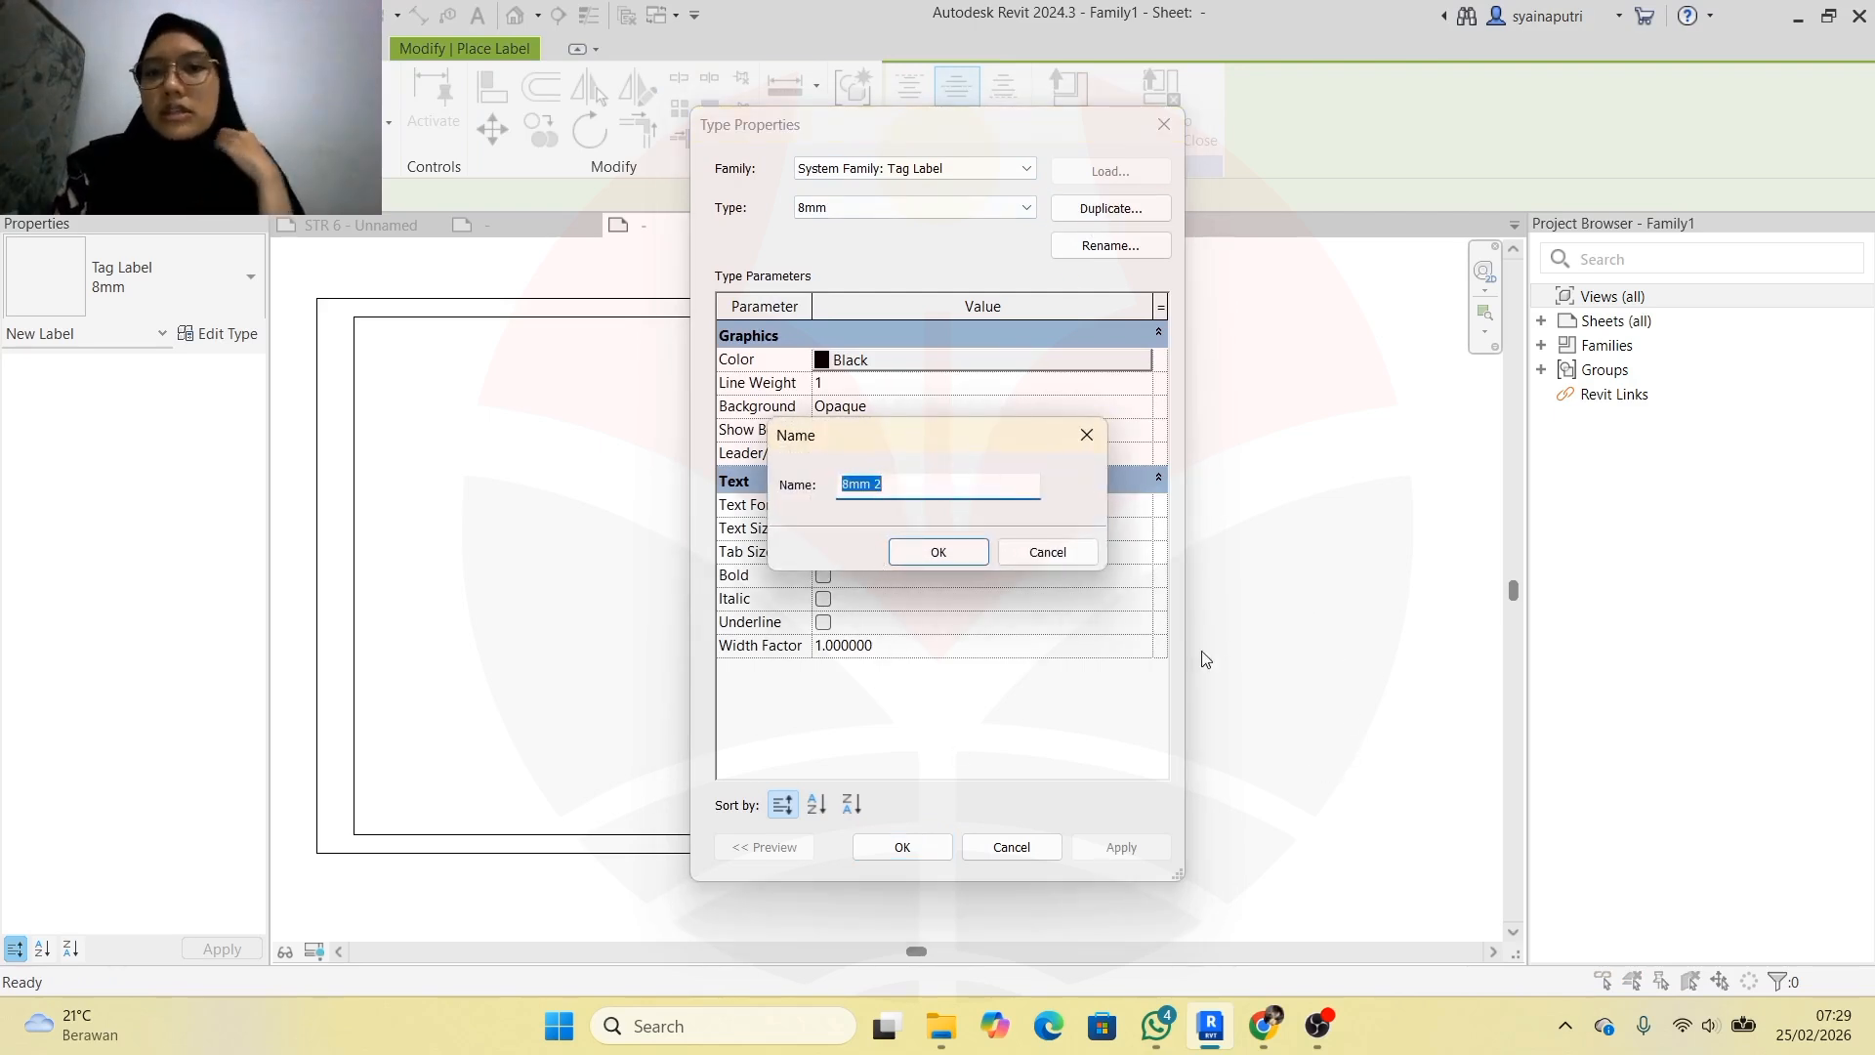
{"action": "type", "text": "3"}
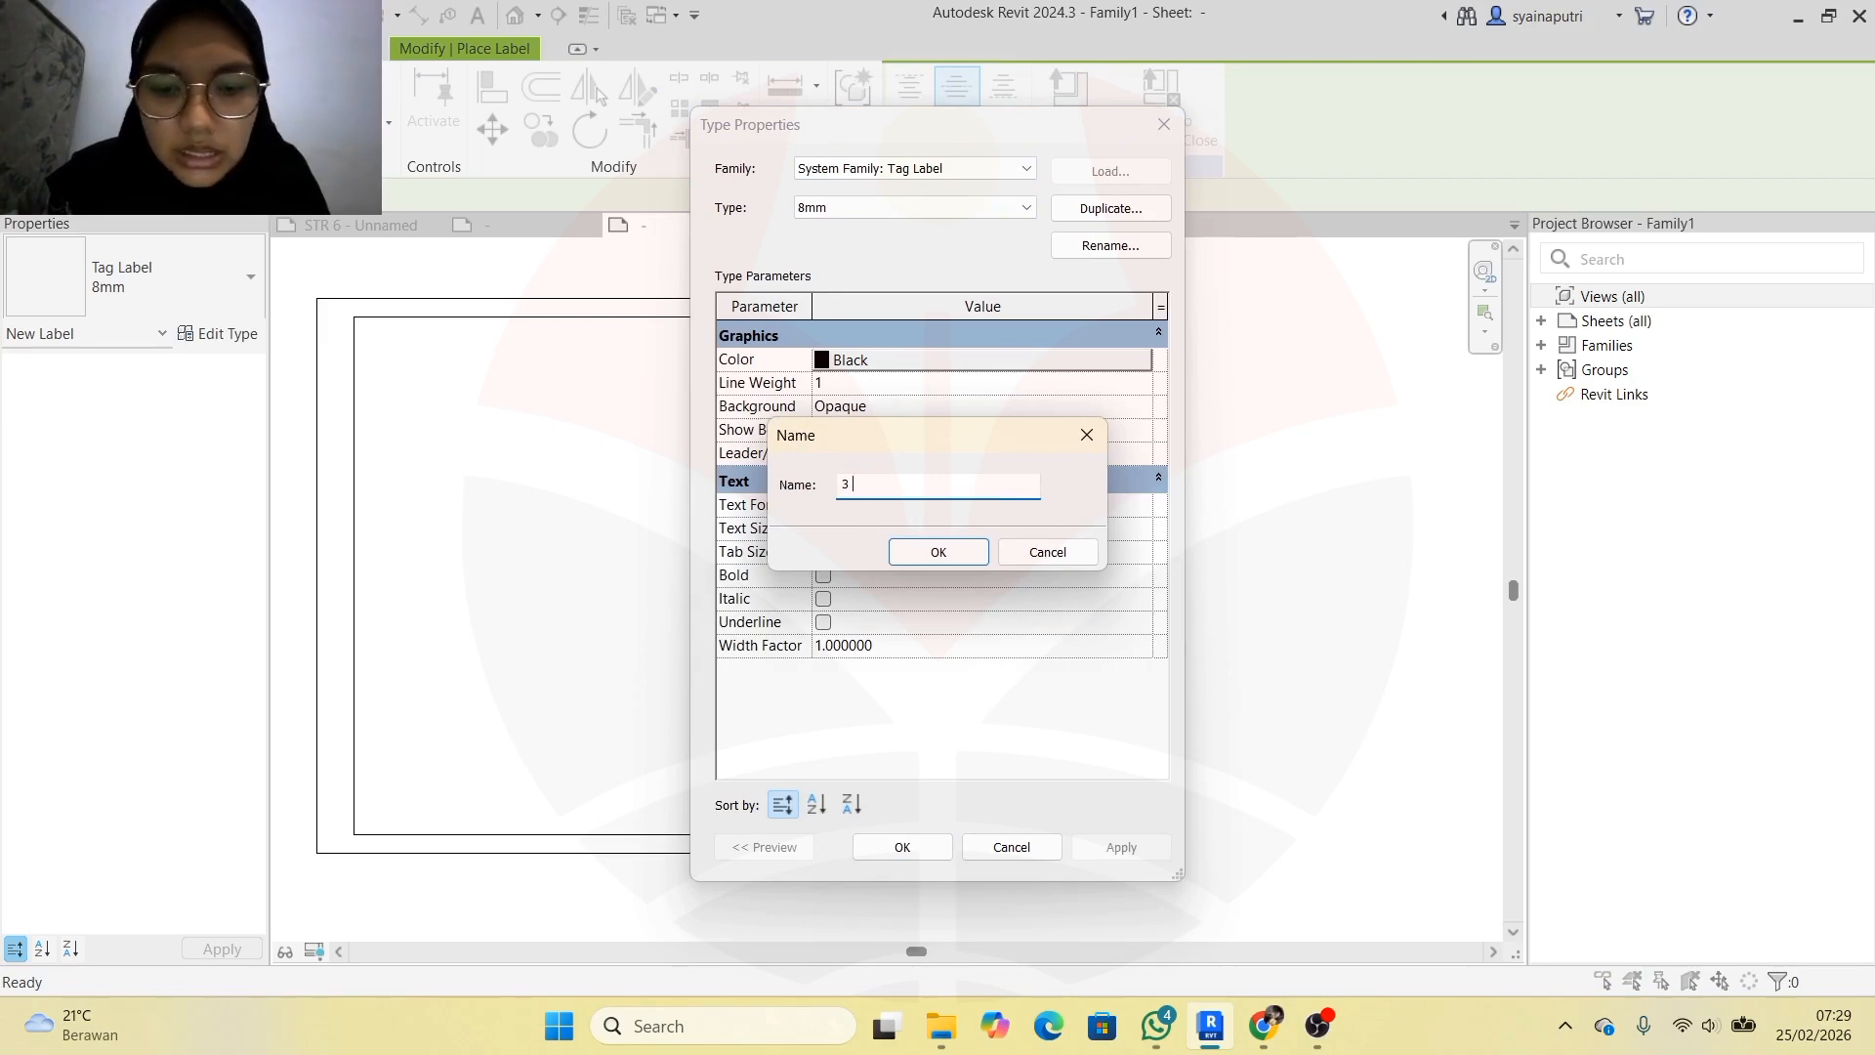
{"action": "type", "text": " mm"}
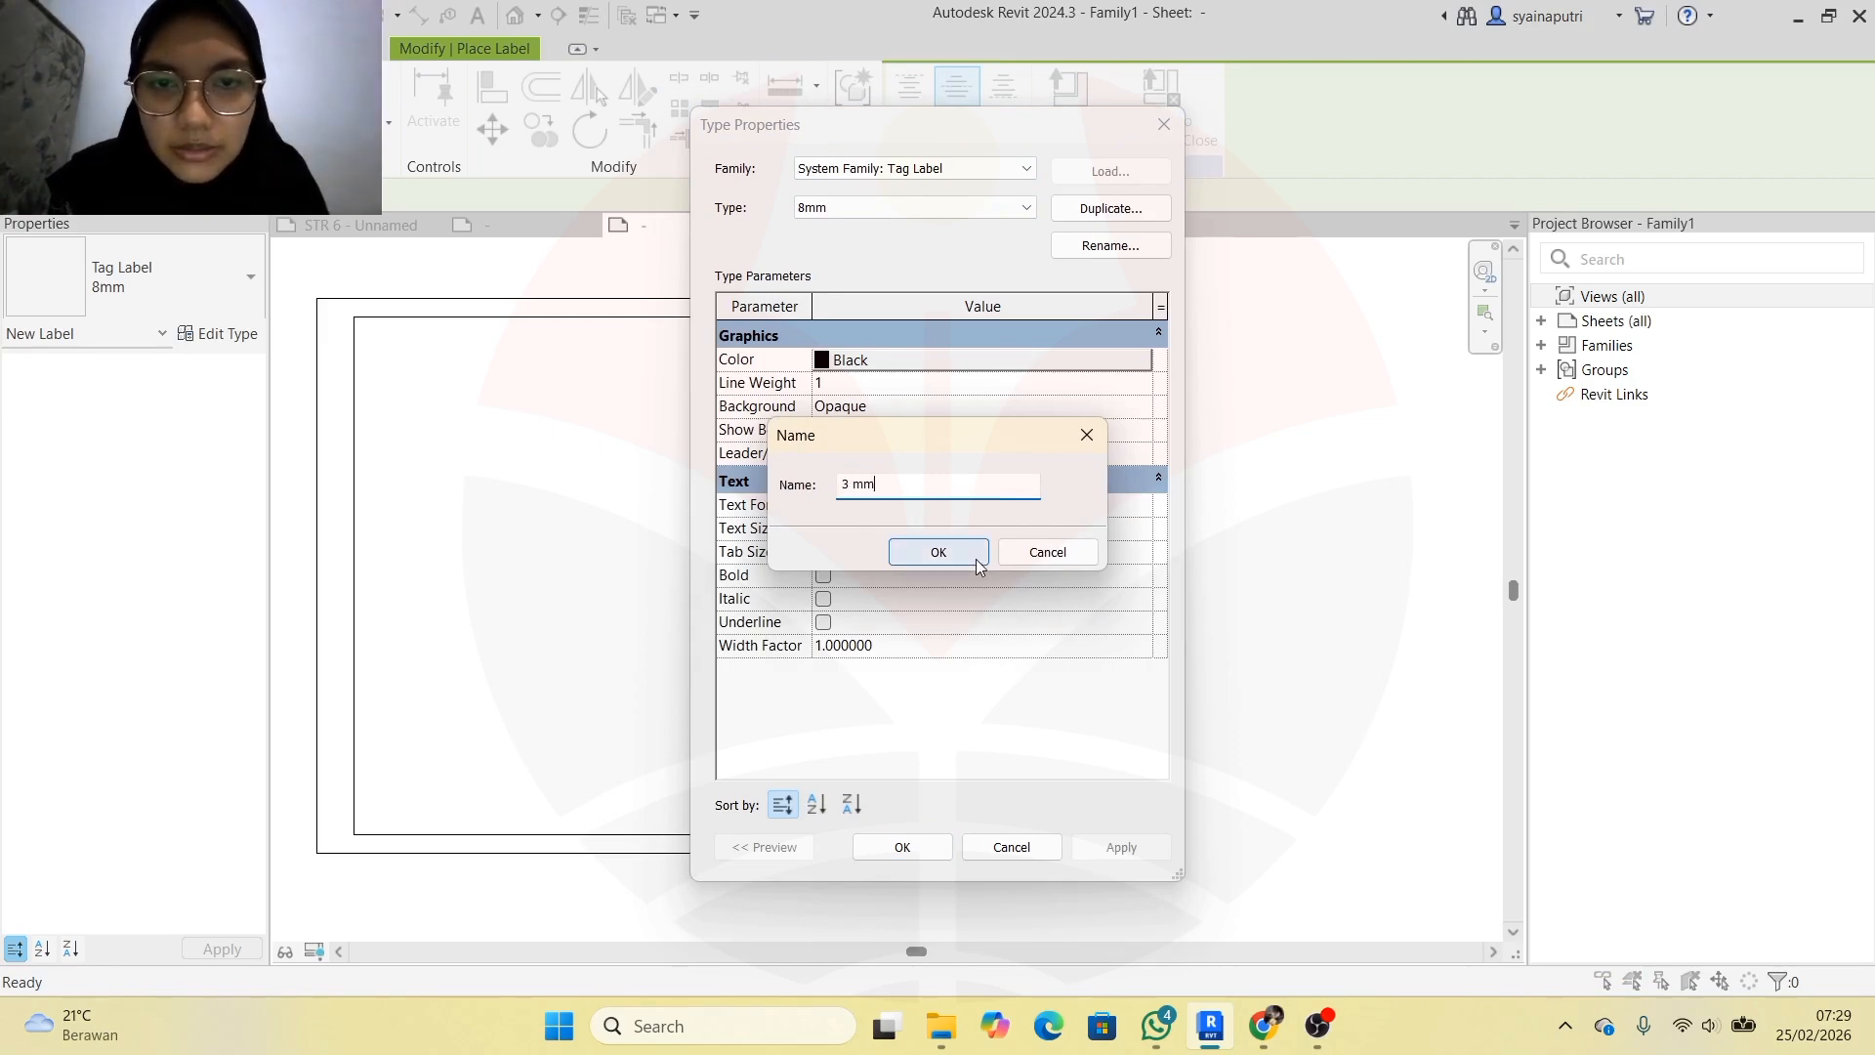
{"action": "left_click", "coordinate": [975, 558]}
Give the 3 mm label type a 1 mm leader/border offset and 3 mm text size
{"action": "left_click", "coordinate": [837, 452]}
{"action": "left_click", "coordinate": [837, 452]}
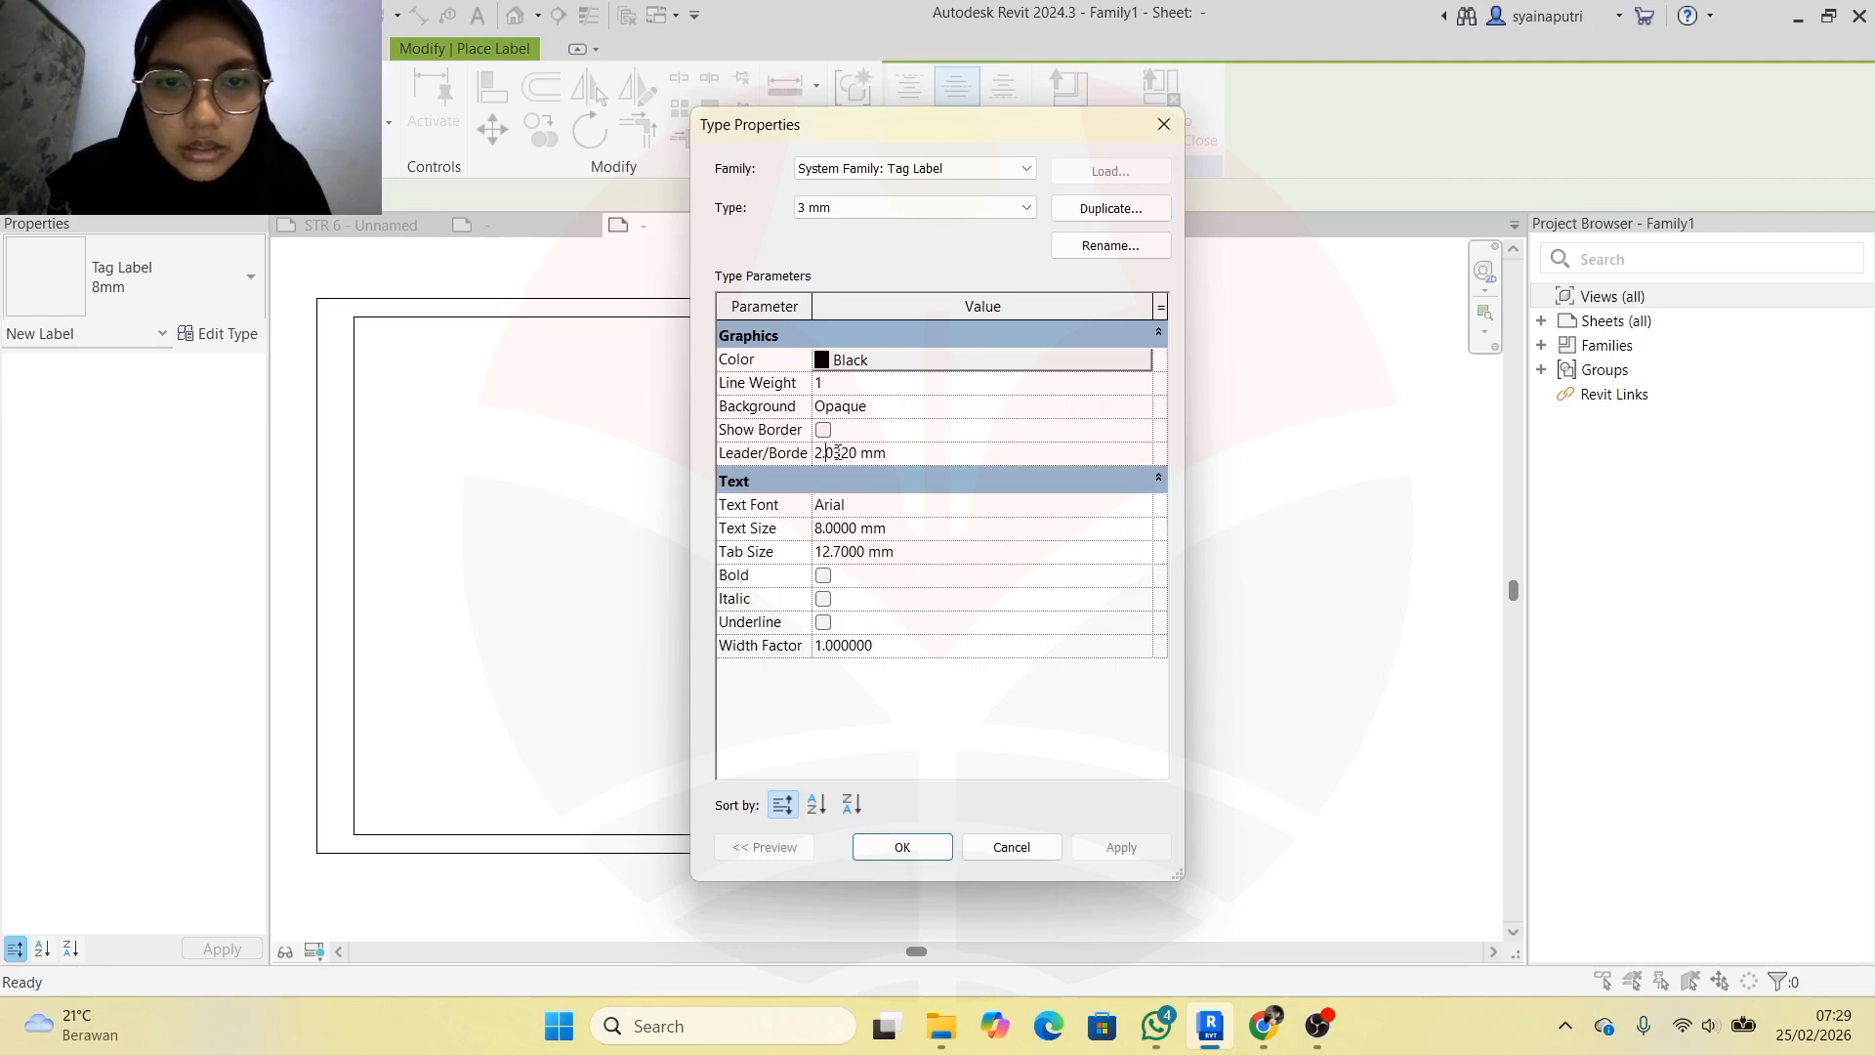
{"action": "double_click", "coordinate": [858, 452]}
{"action": "type", "text": "1"}
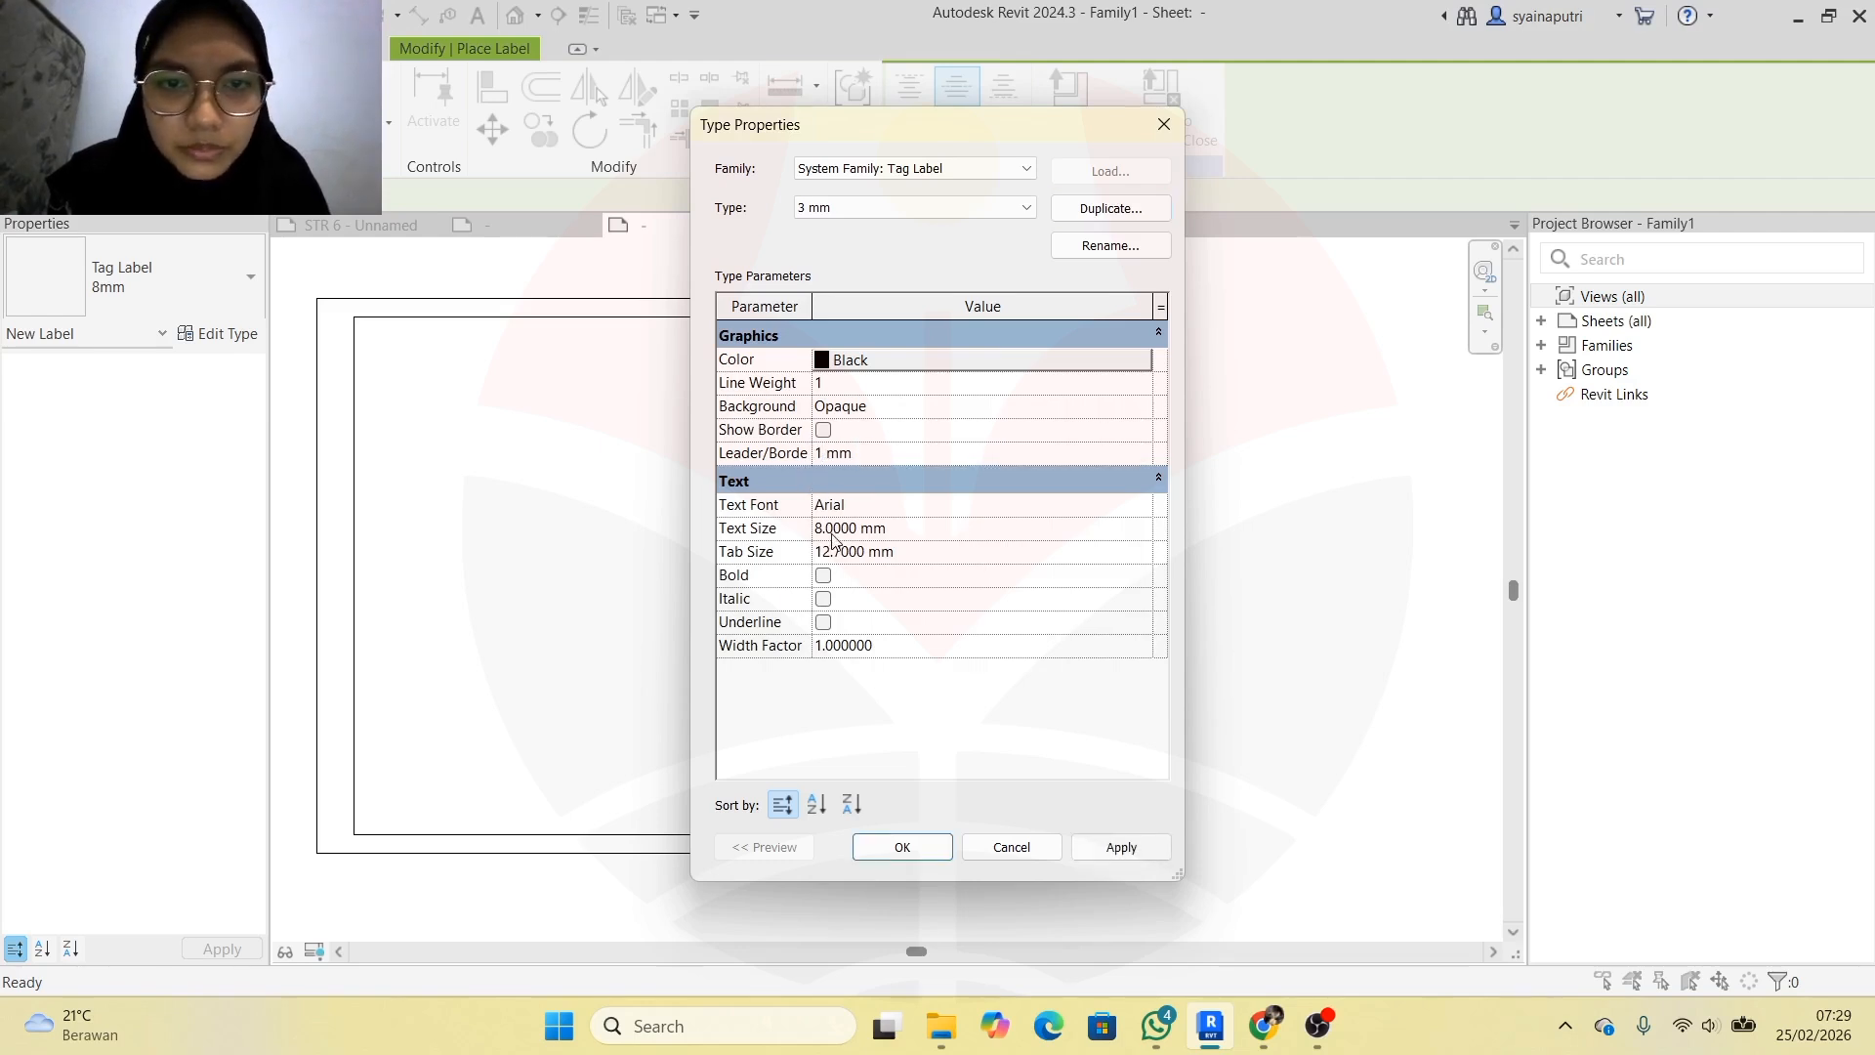
{"action": "left_click", "coordinate": [825, 527]}
{"action": "key", "text": "BackSpace"}
{"action": "type", "text": "3"}
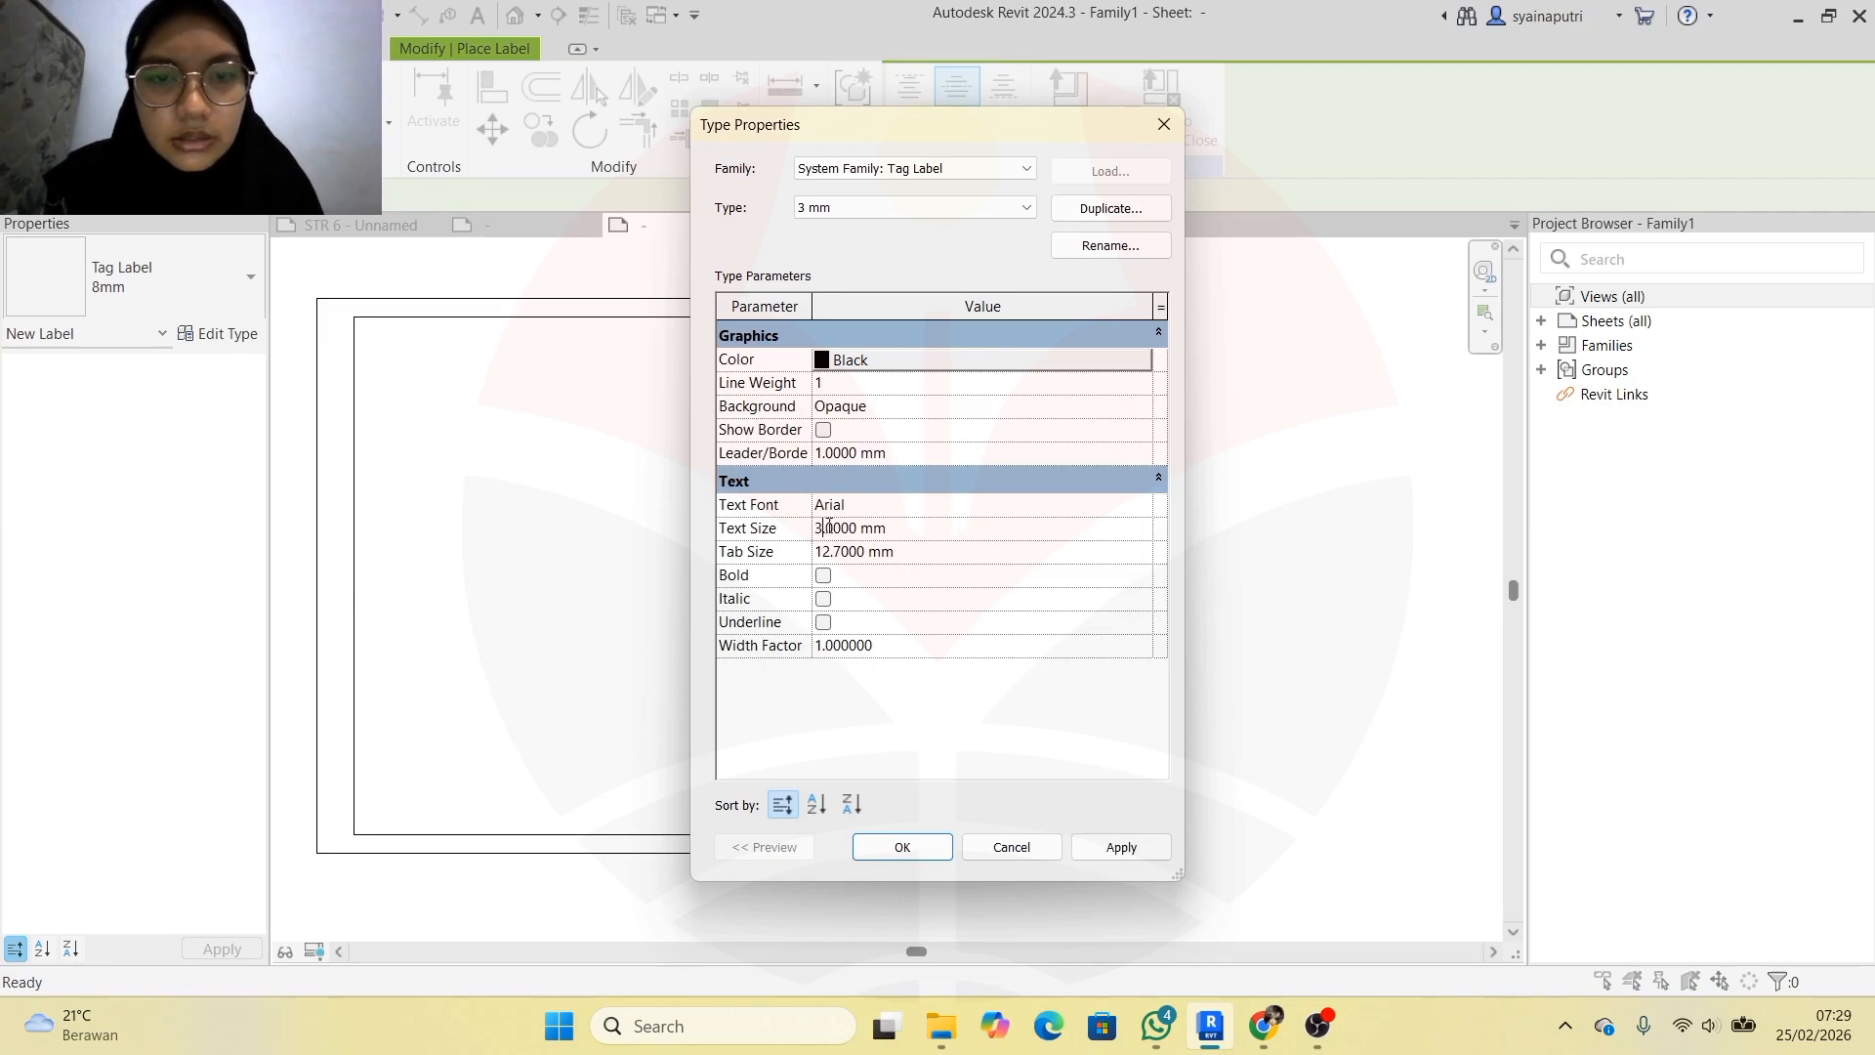
{"action": "left_click", "coordinate": [902, 846]}
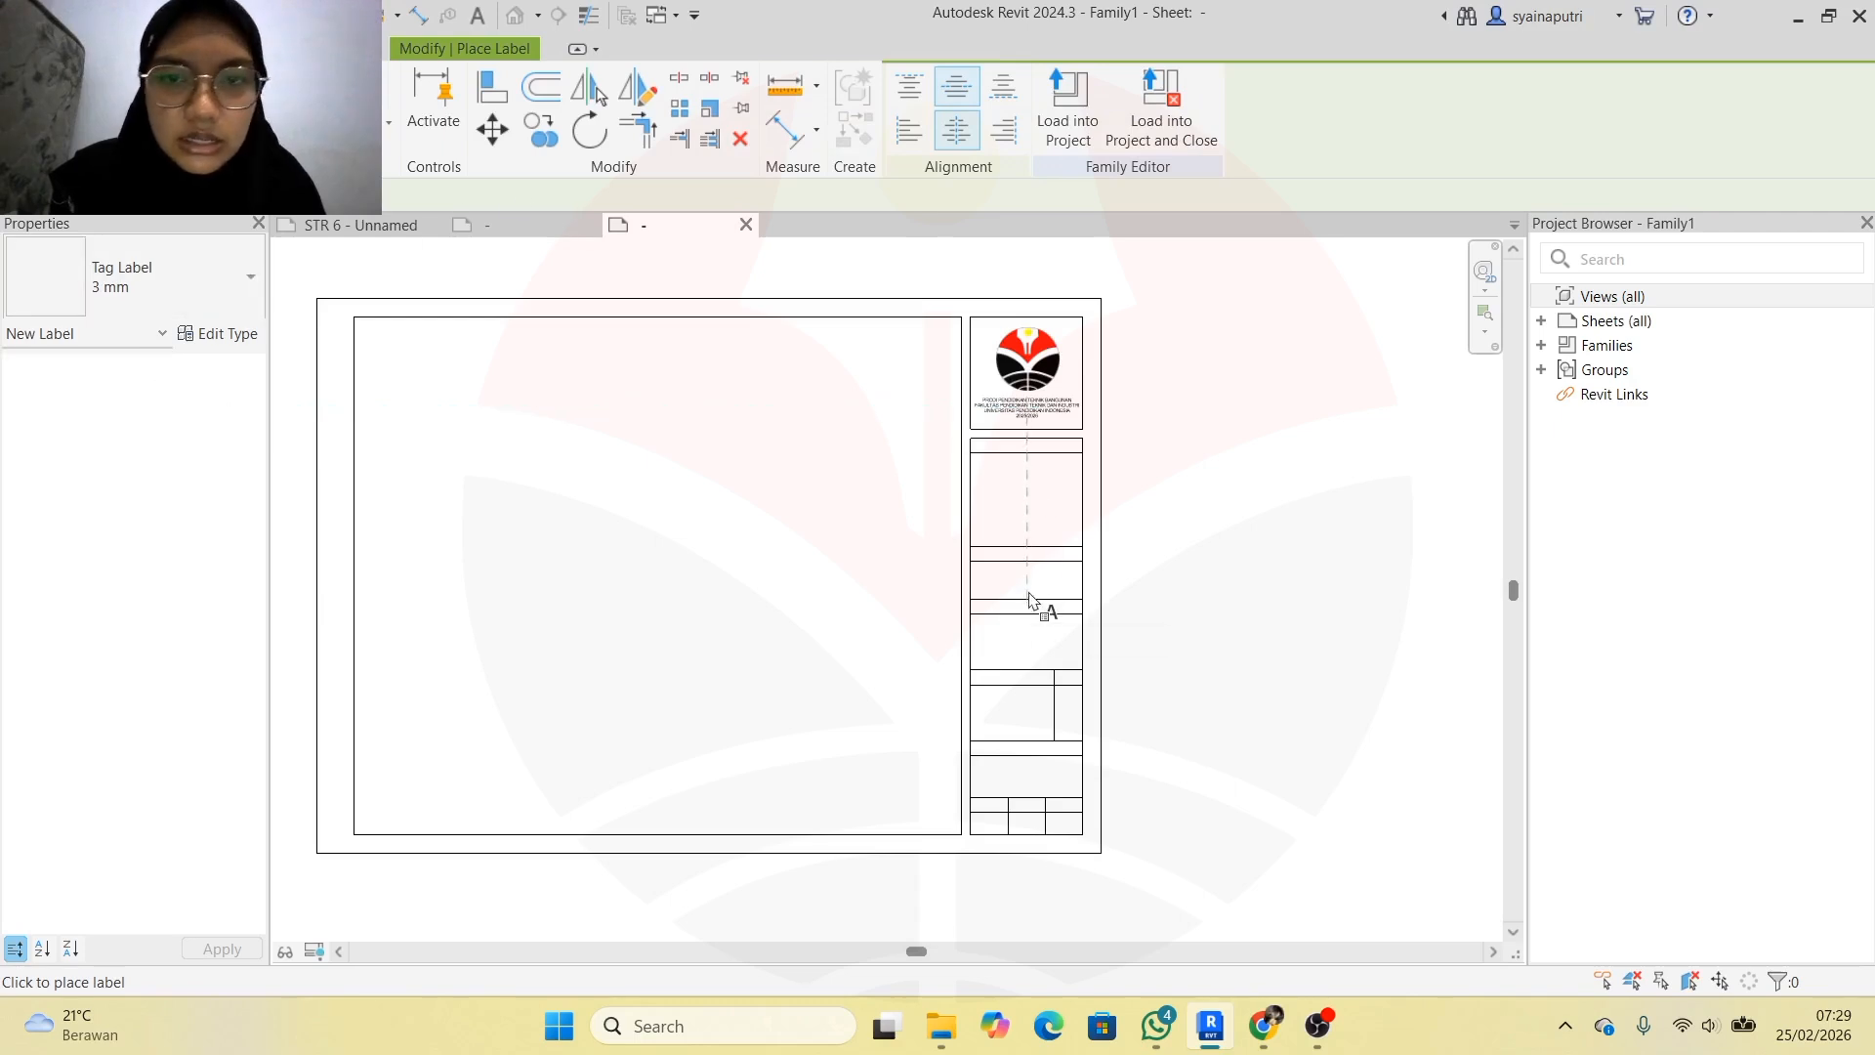
Choose a title-block cell for the new label
{"action": "scroll", "coordinate": [1030, 508], "scroll_direction": "up", "scroll_amount": 1}
{"action": "scroll", "coordinate": [1030, 586], "scroll_direction": "down", "scroll_amount": 2}
{"action": "scroll", "coordinate": [1040, 752], "scroll_direction": "up", "scroll_amount": 3}
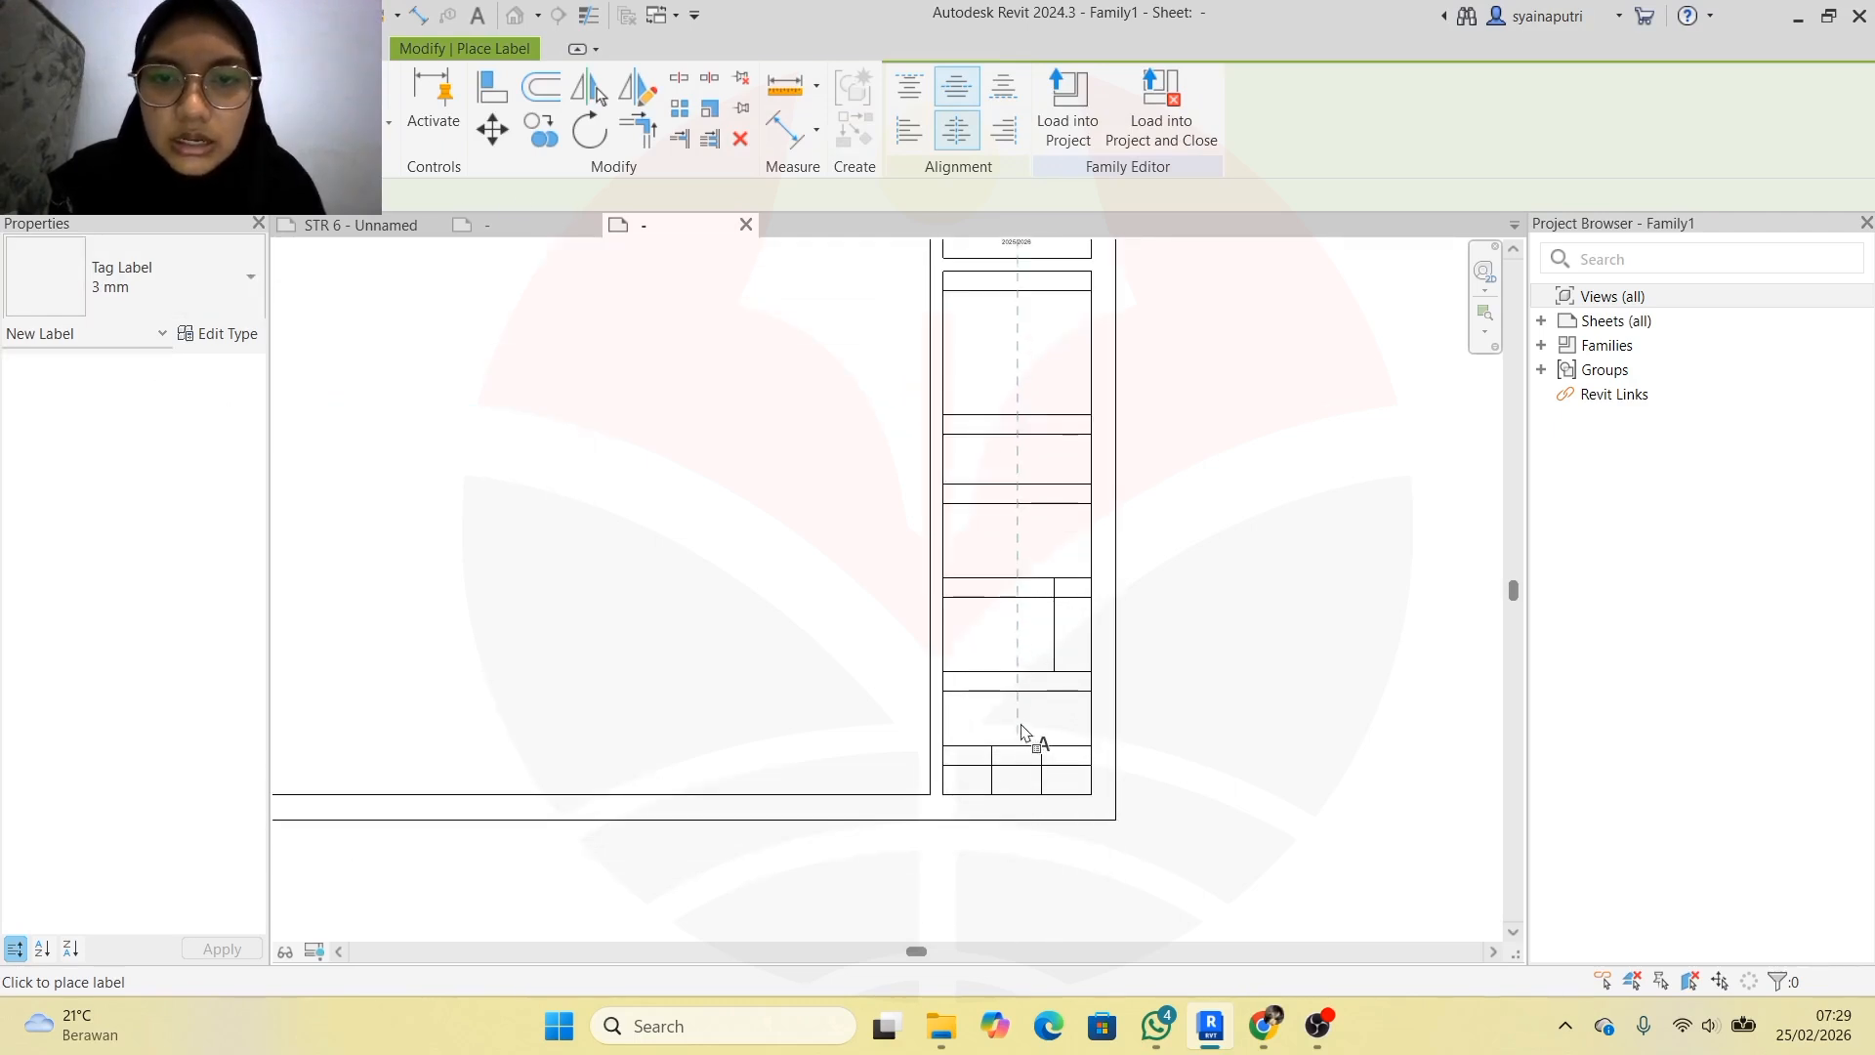
{"action": "scroll", "coordinate": [1021, 722], "scroll_direction": "down", "scroll_amount": 1}
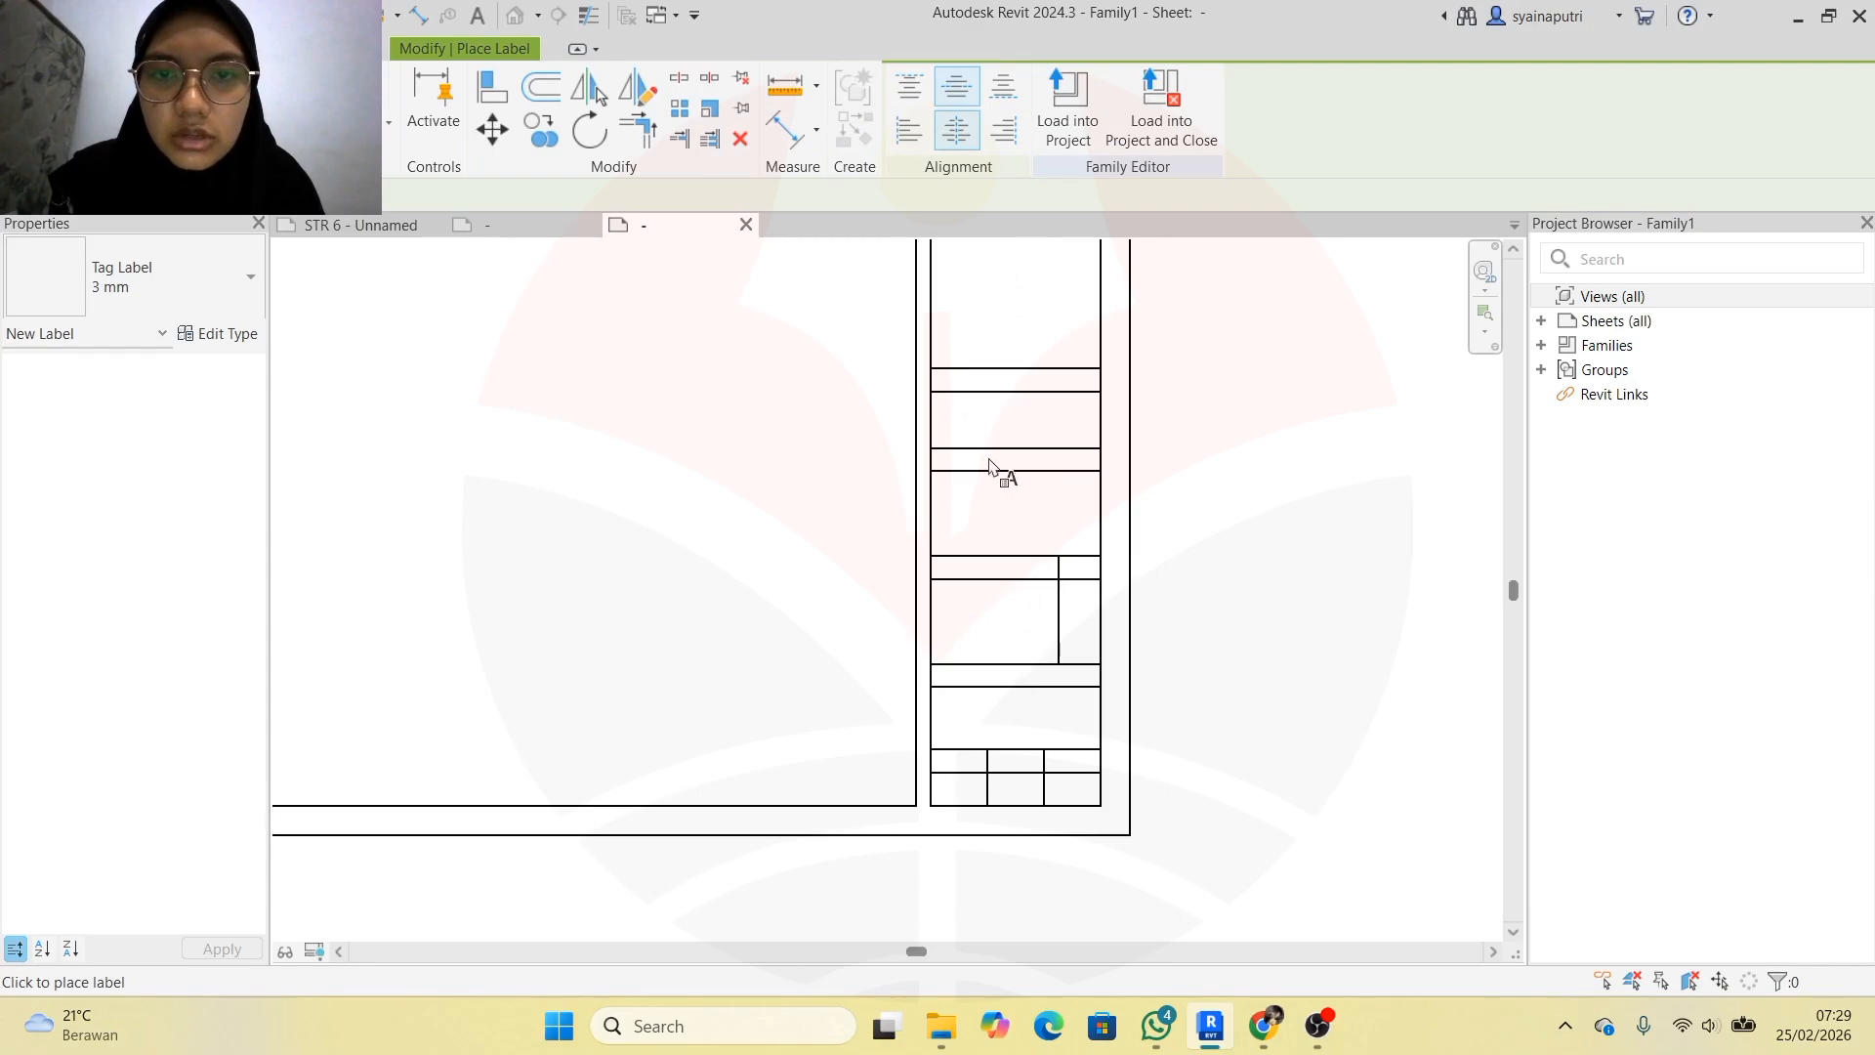
{"action": "left_click", "coordinate": [979, 504]}
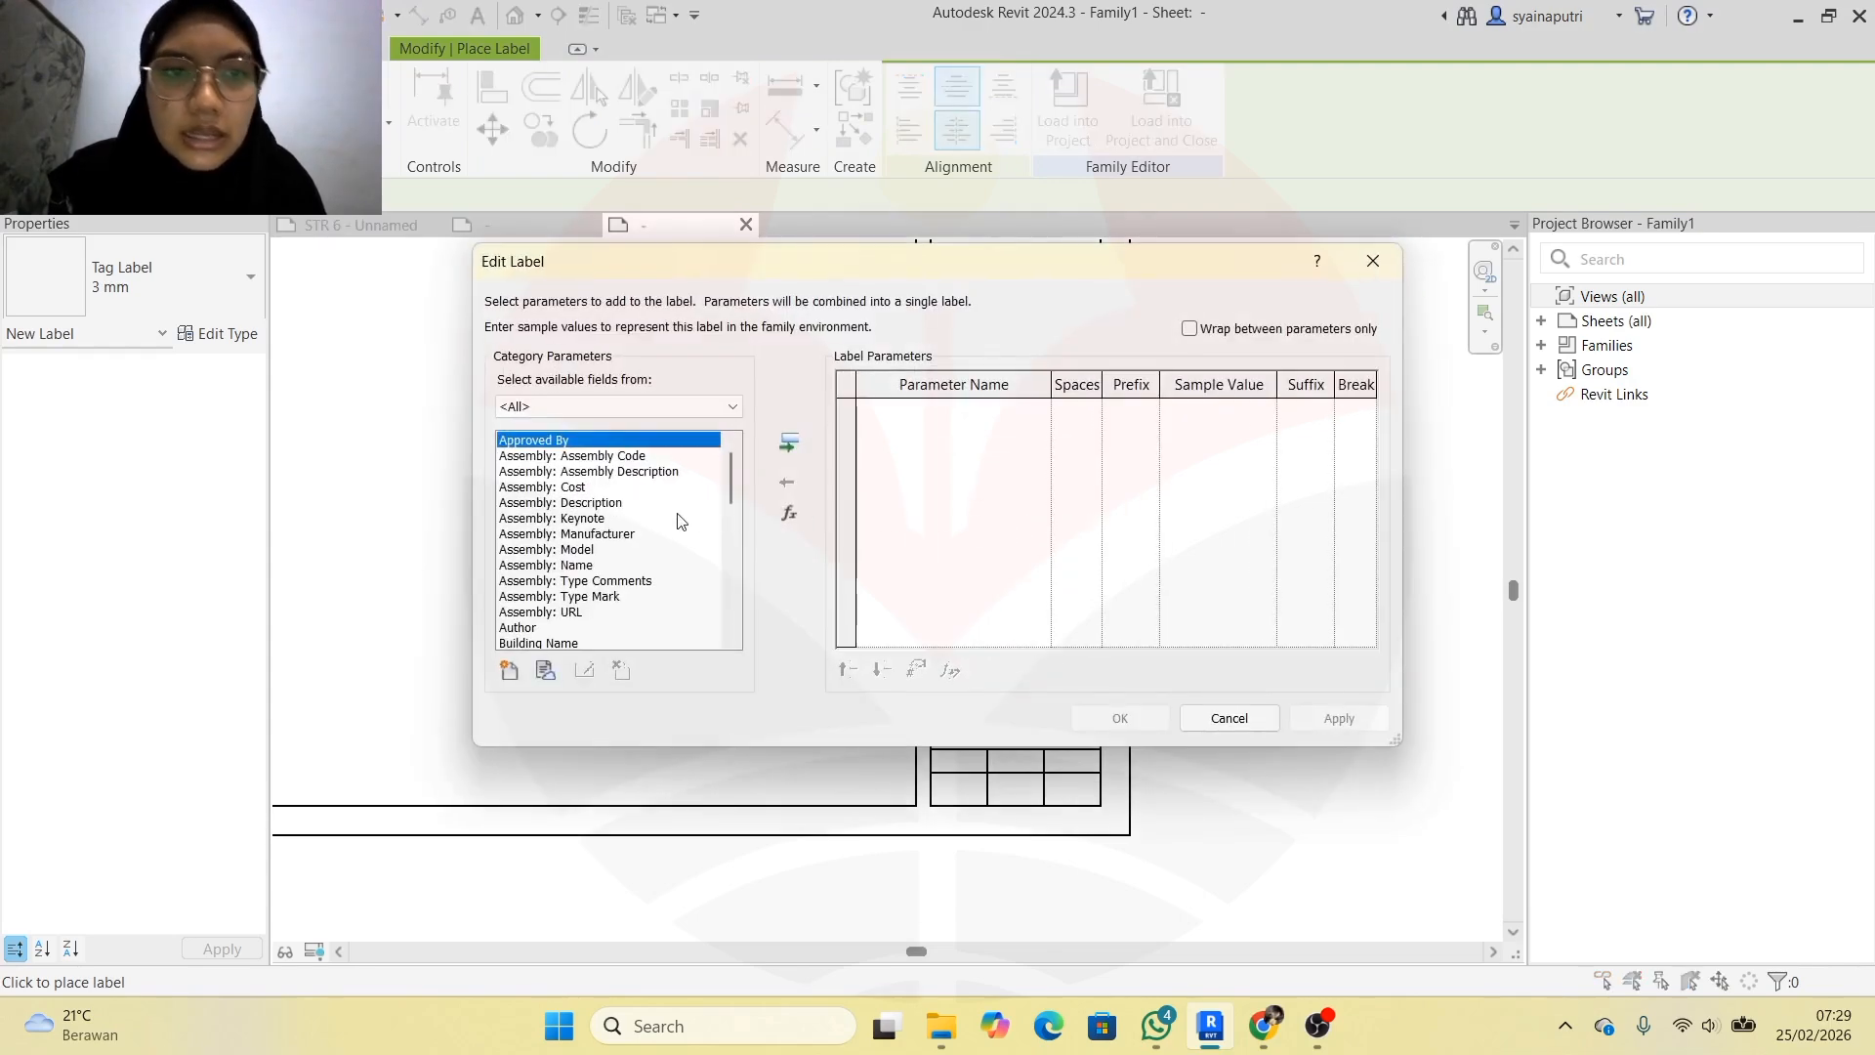
Add the Building Name parameter to the label and confirm it
{"action": "scroll", "coordinate": [681, 520], "scroll_direction": "down", "scroll_amount": 2}
{"action": "scroll", "coordinate": [681, 523], "scroll_direction": "up", "scroll_amount": 2}
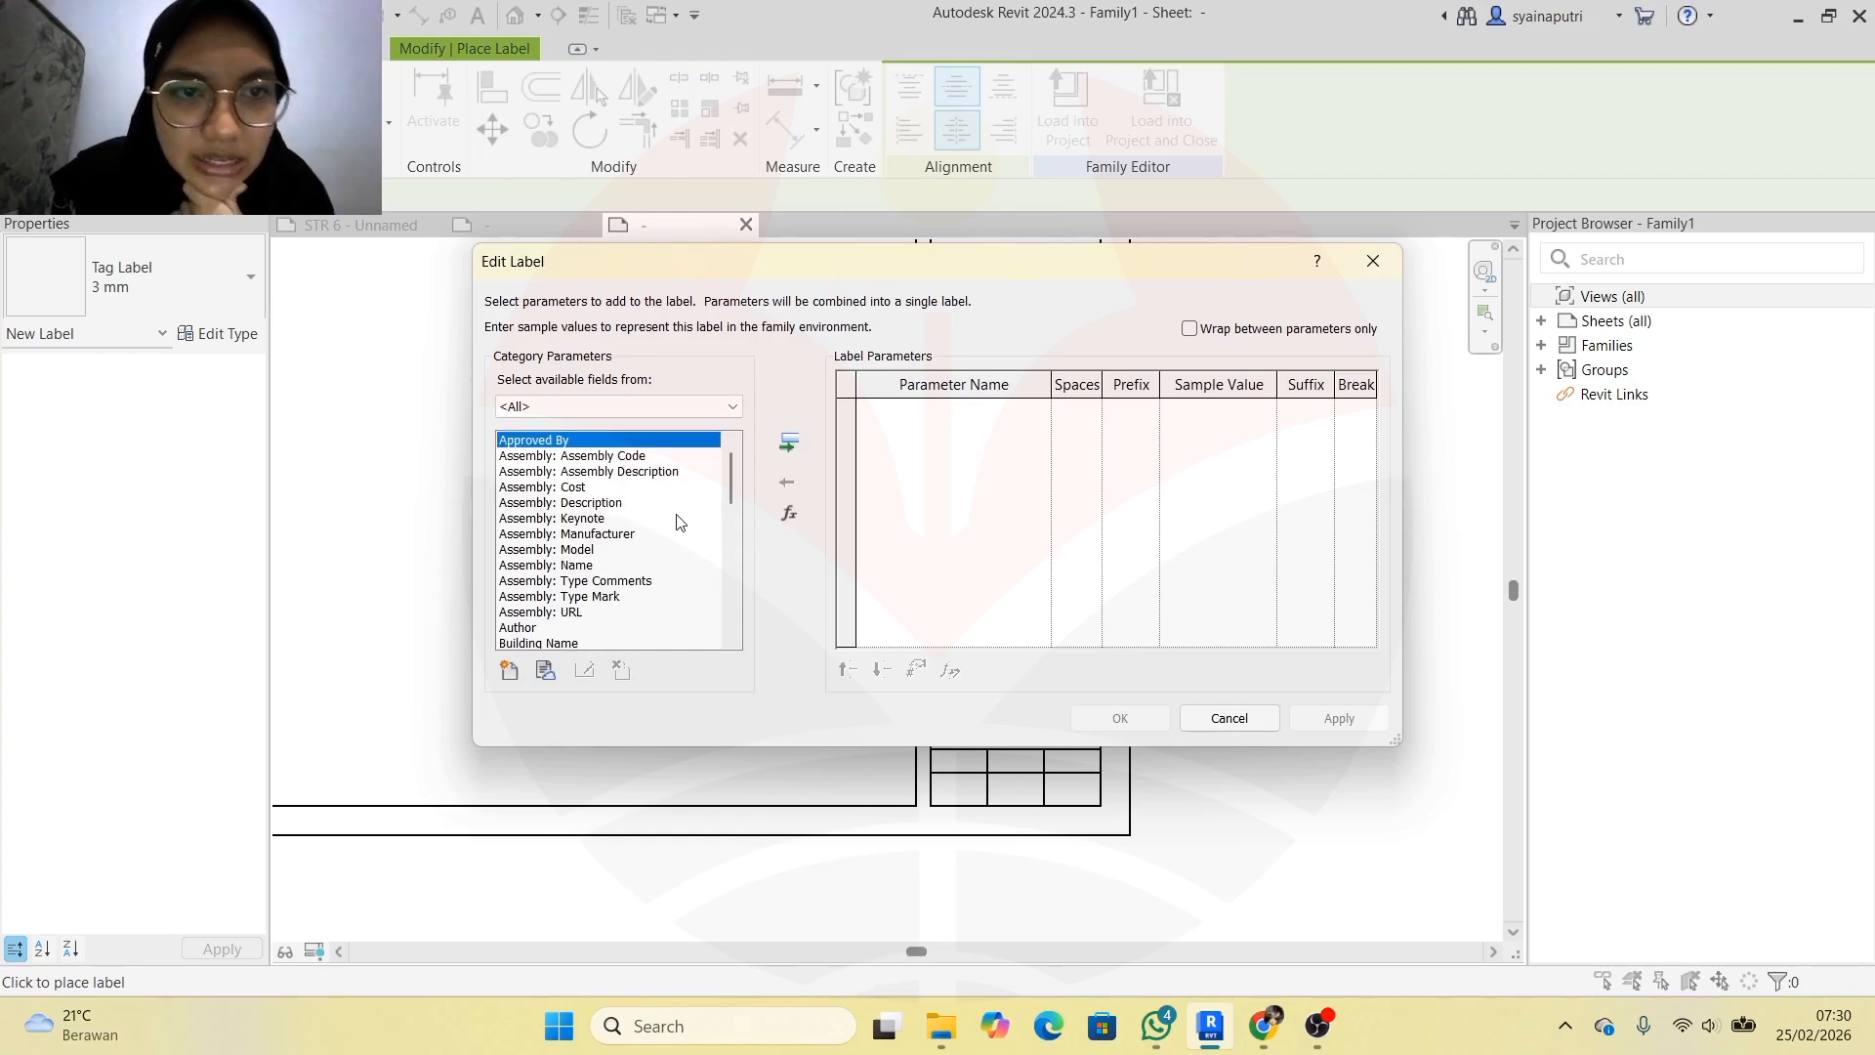
{"action": "scroll", "coordinate": [680, 521], "scroll_direction": "down", "scroll_amount": 1}
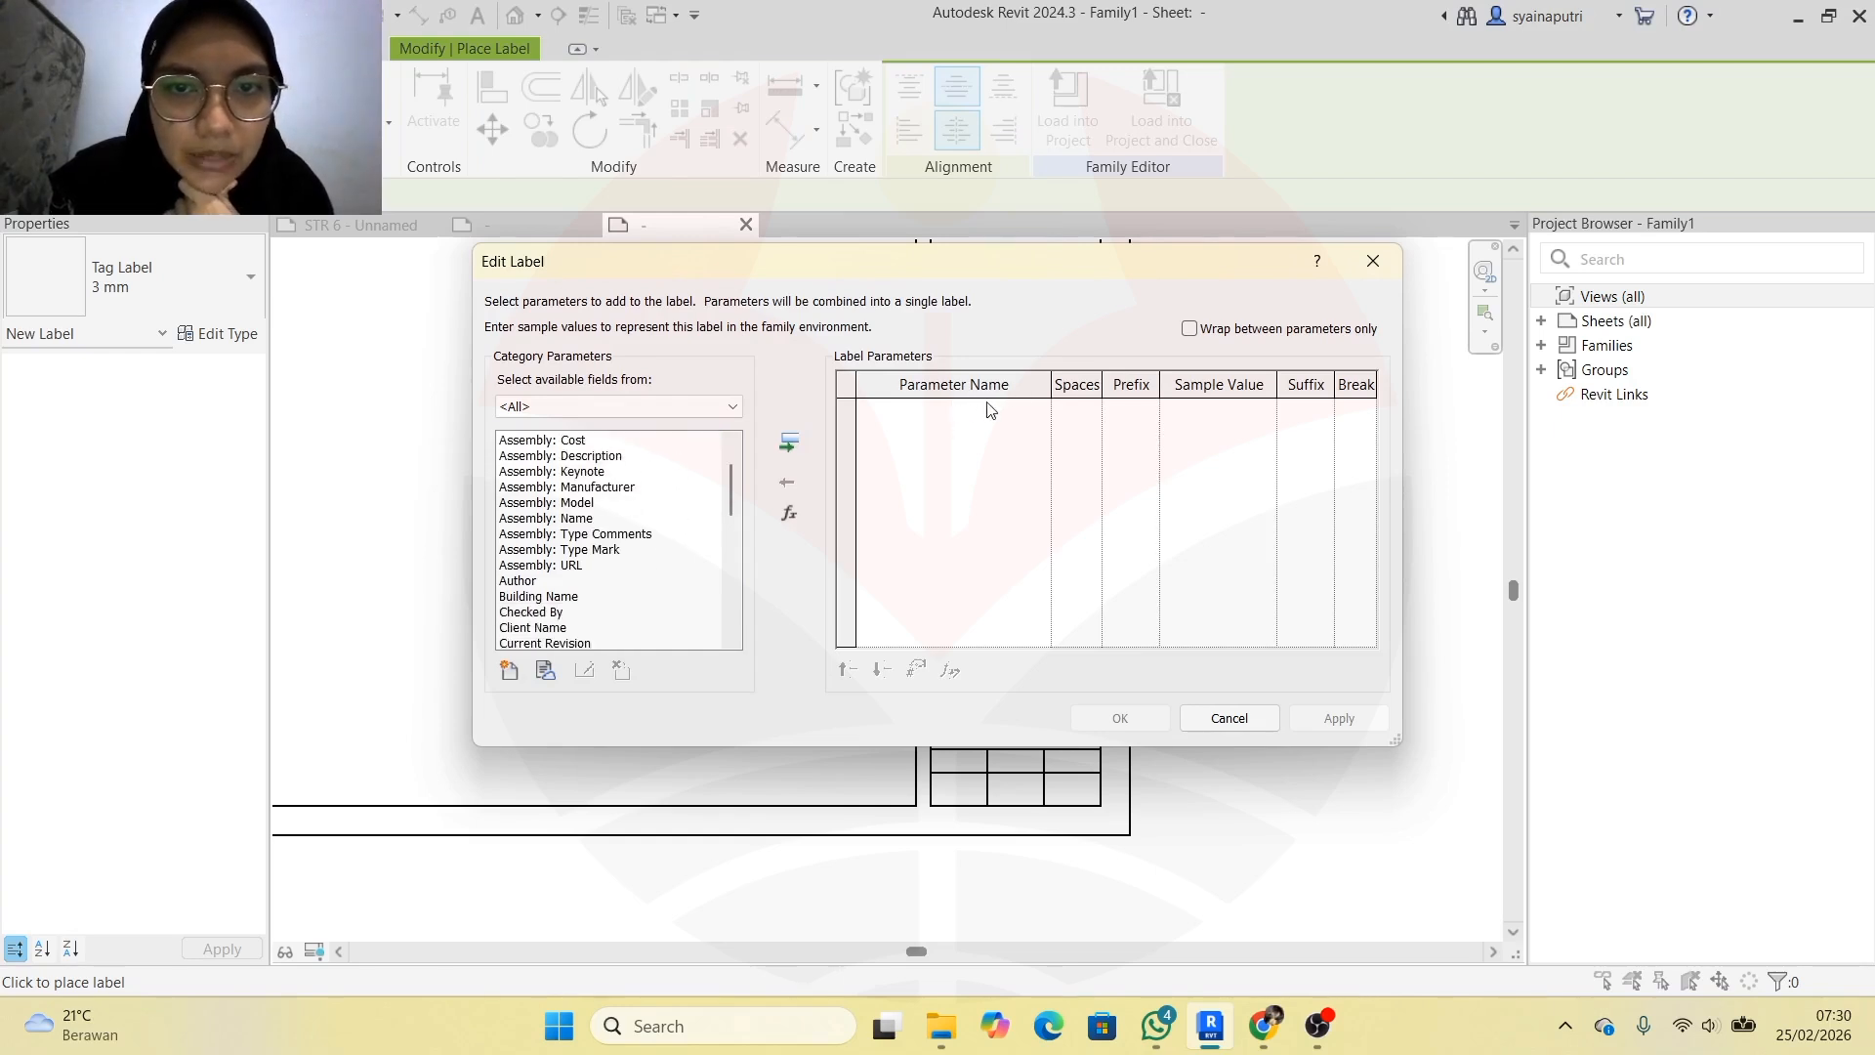
{"action": "scroll", "coordinate": [653, 533], "scroll_direction": "down", "scroll_amount": 3}
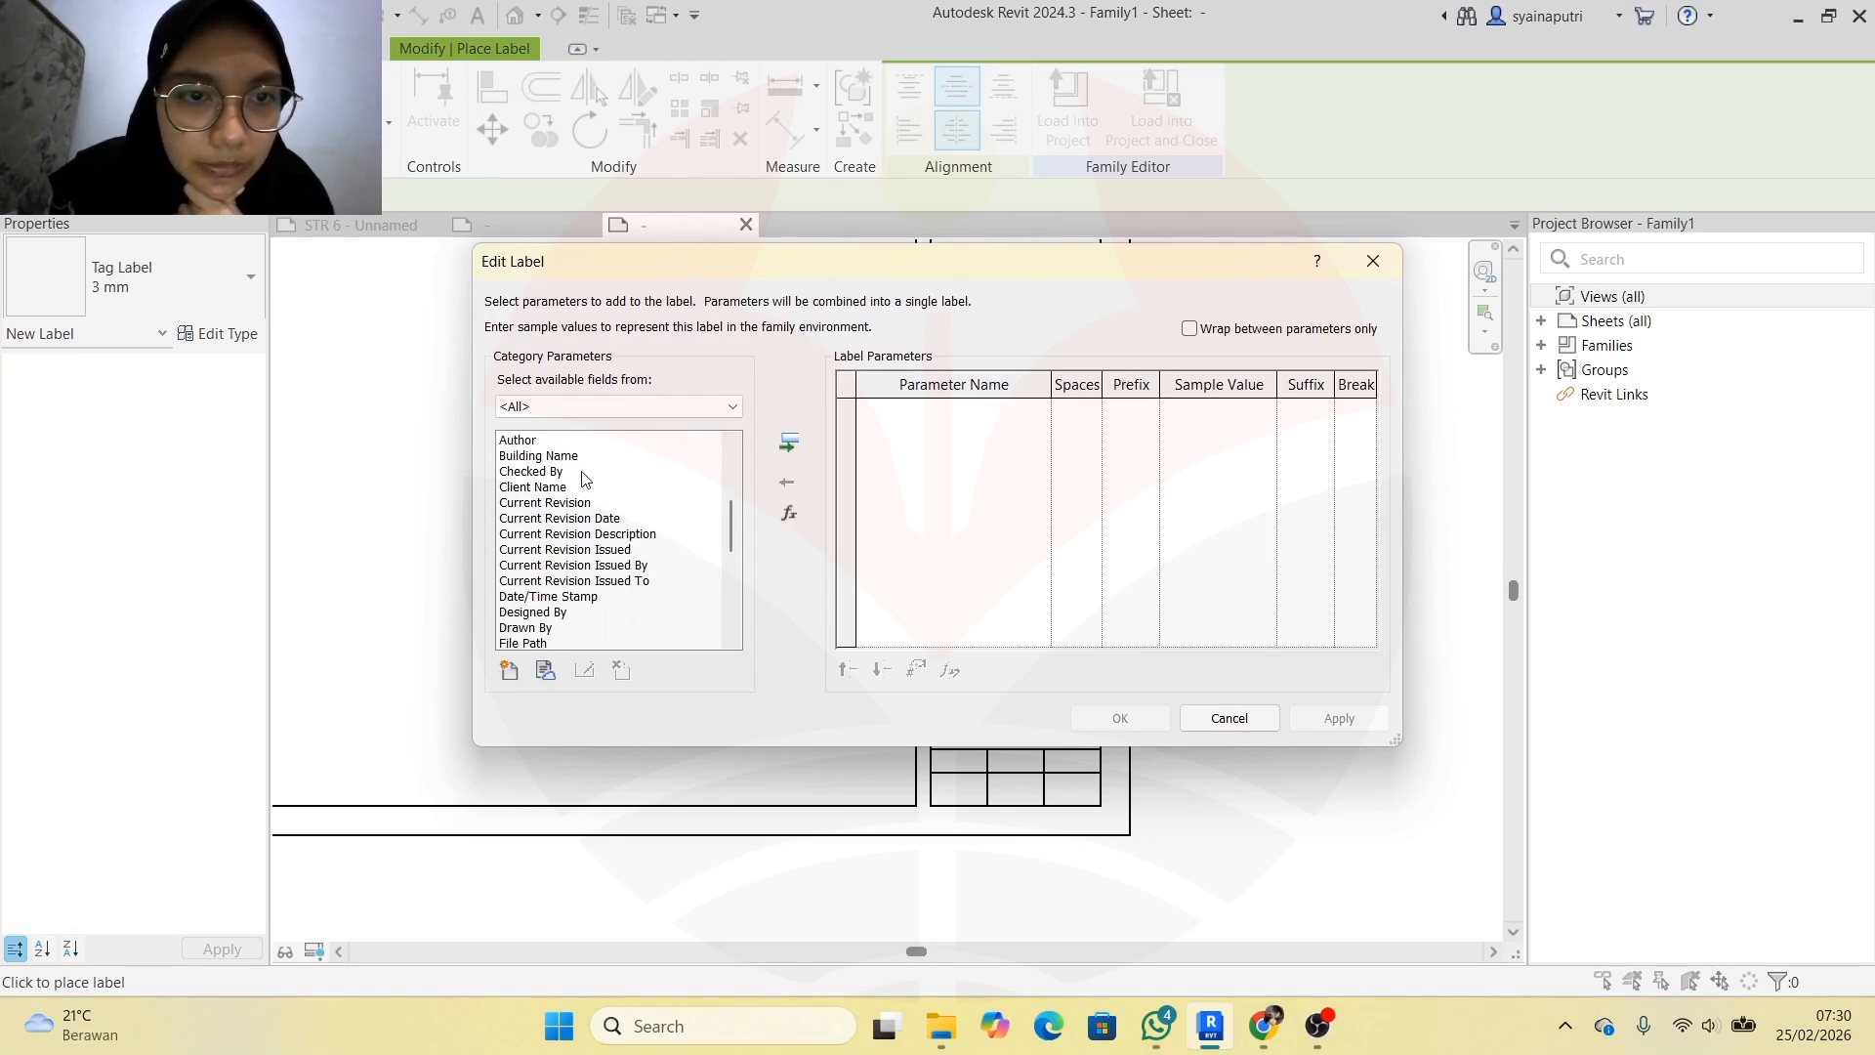
{"action": "scroll", "coordinate": [584, 478], "scroll_direction": "down", "scroll_amount": 1}
{"action": "scroll", "coordinate": [583, 477], "scroll_direction": "down", "scroll_amount": 2}
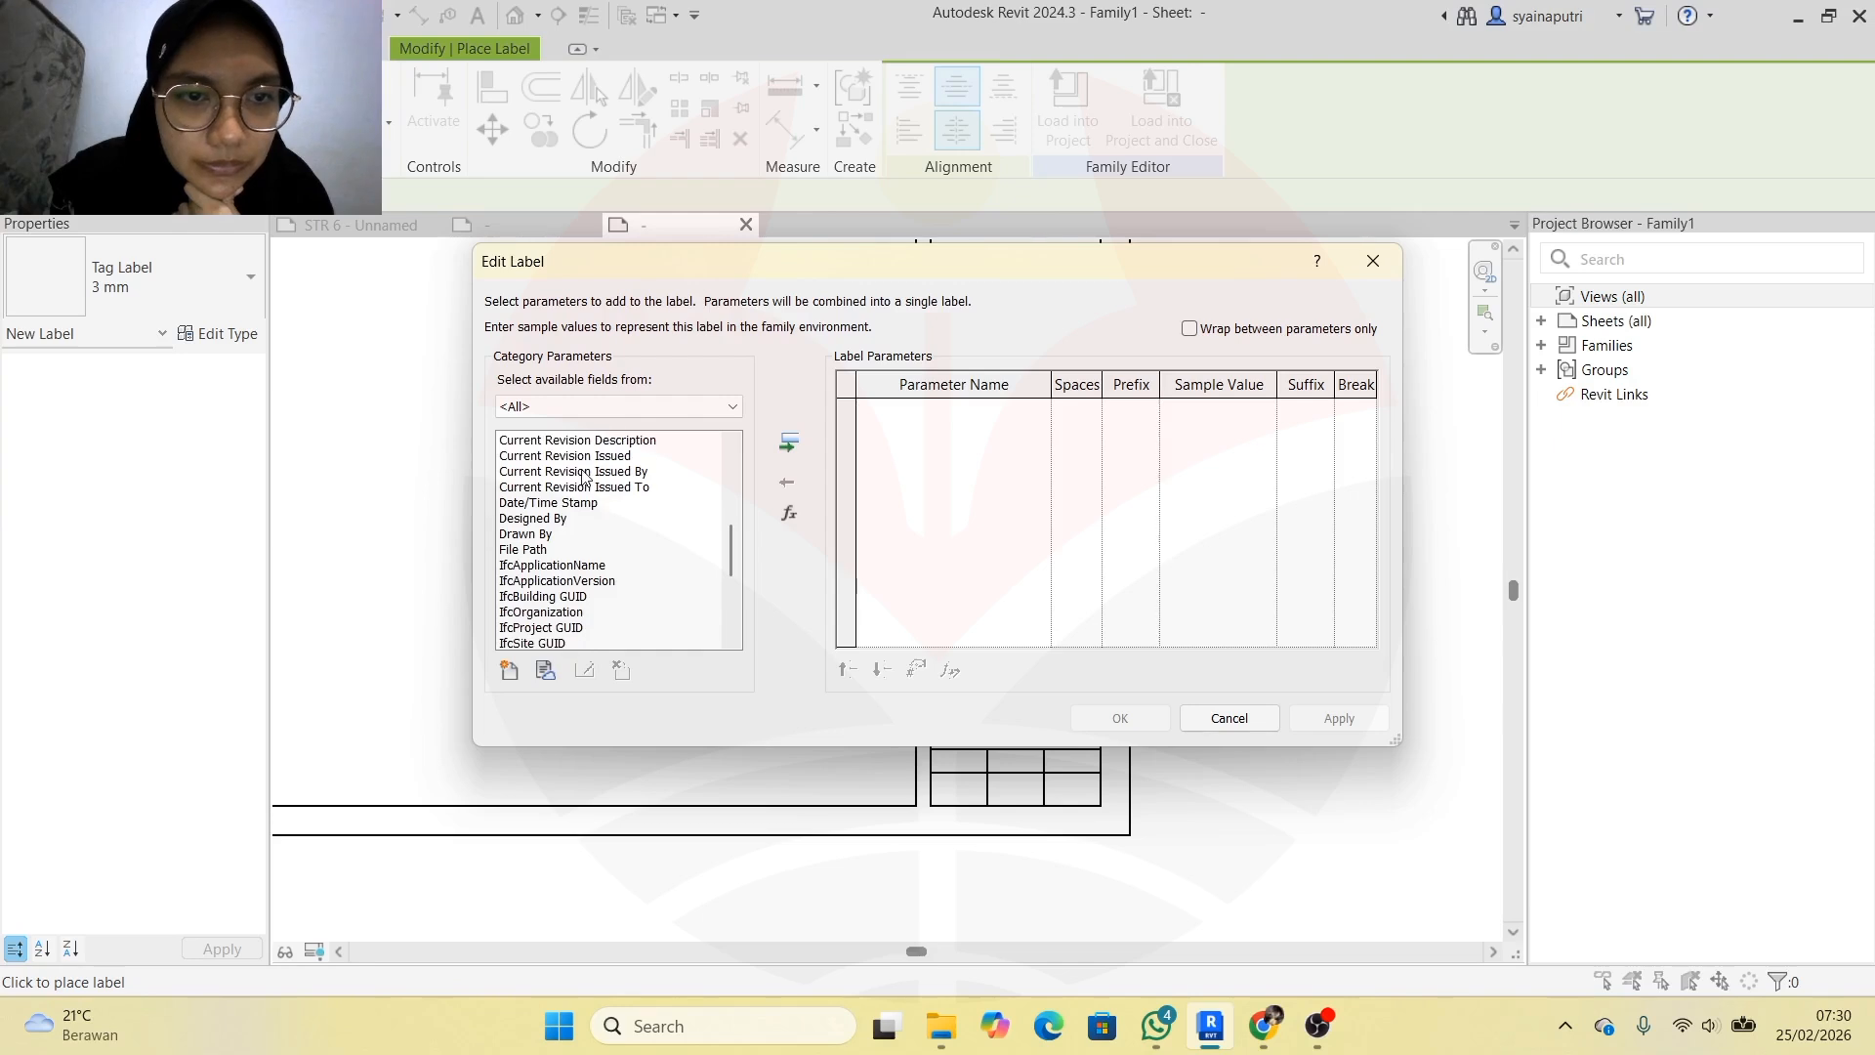
{"action": "scroll", "coordinate": [571, 496], "scroll_direction": "down", "scroll_amount": 3}
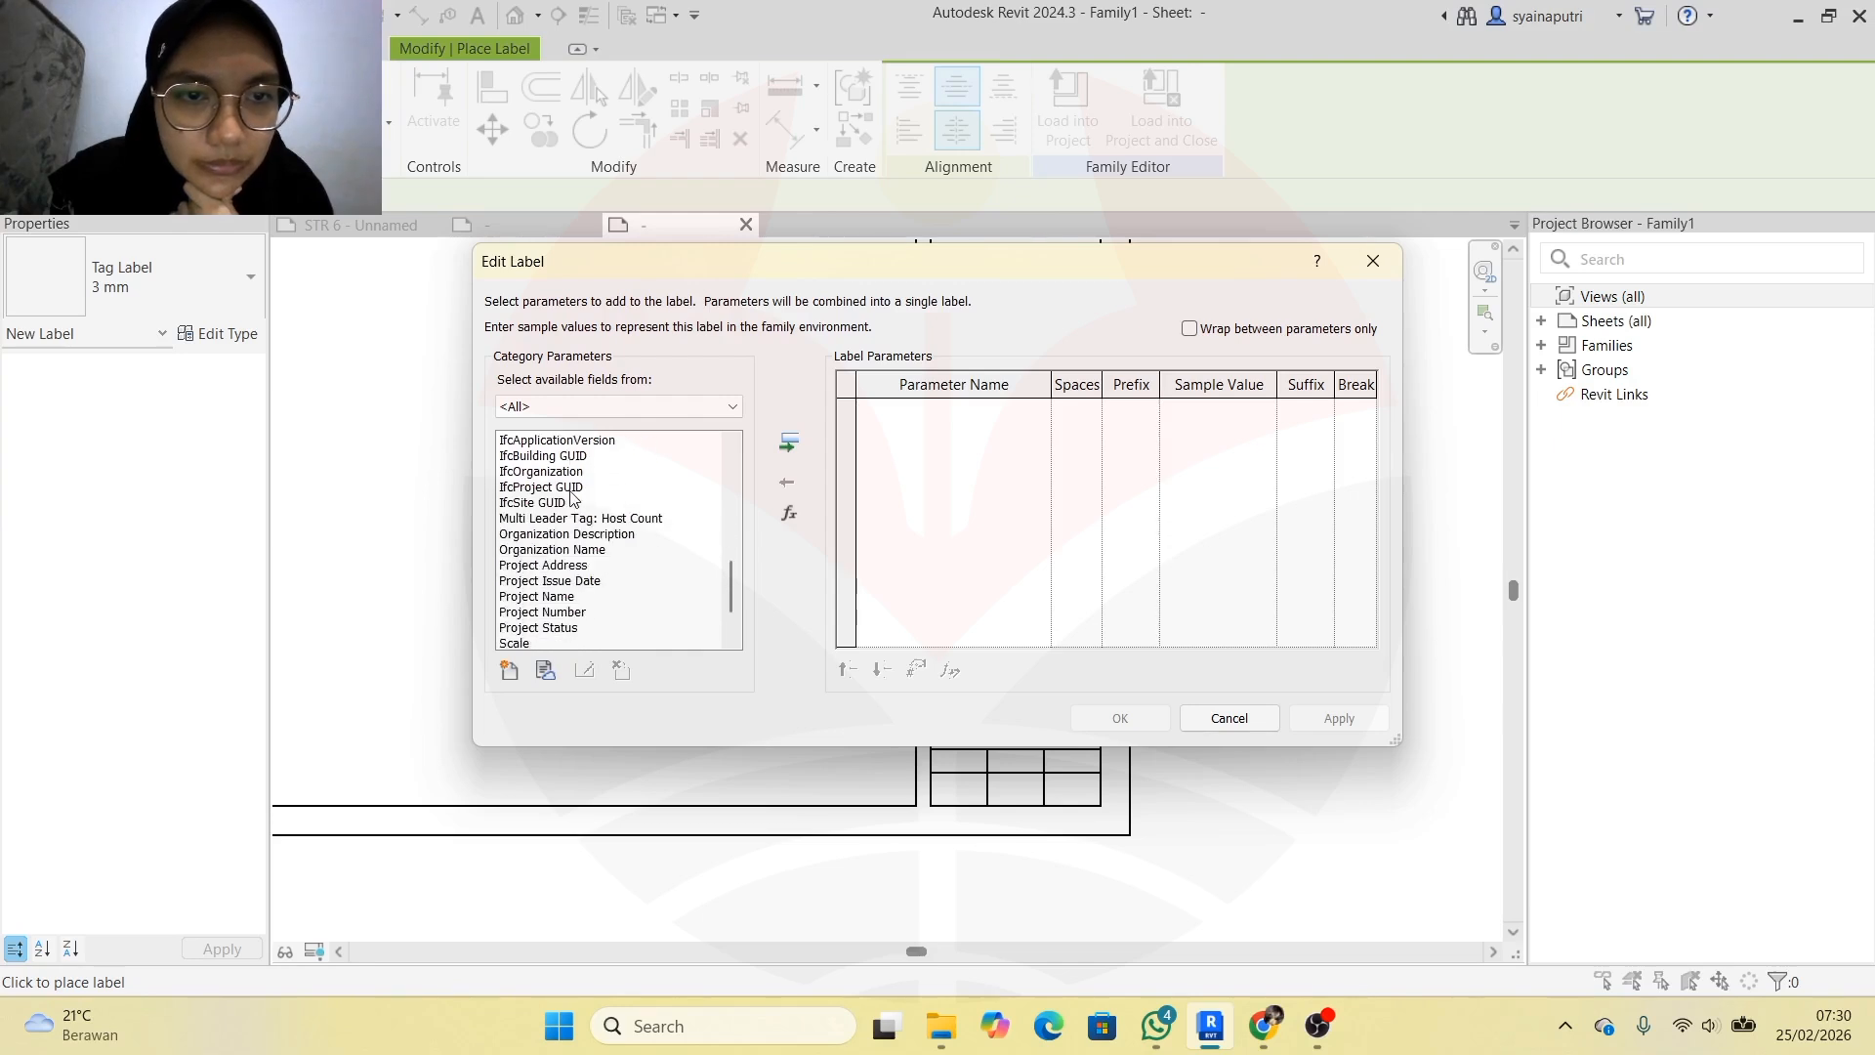
{"action": "scroll", "coordinate": [571, 496], "scroll_direction": "down", "scroll_amount": 1}
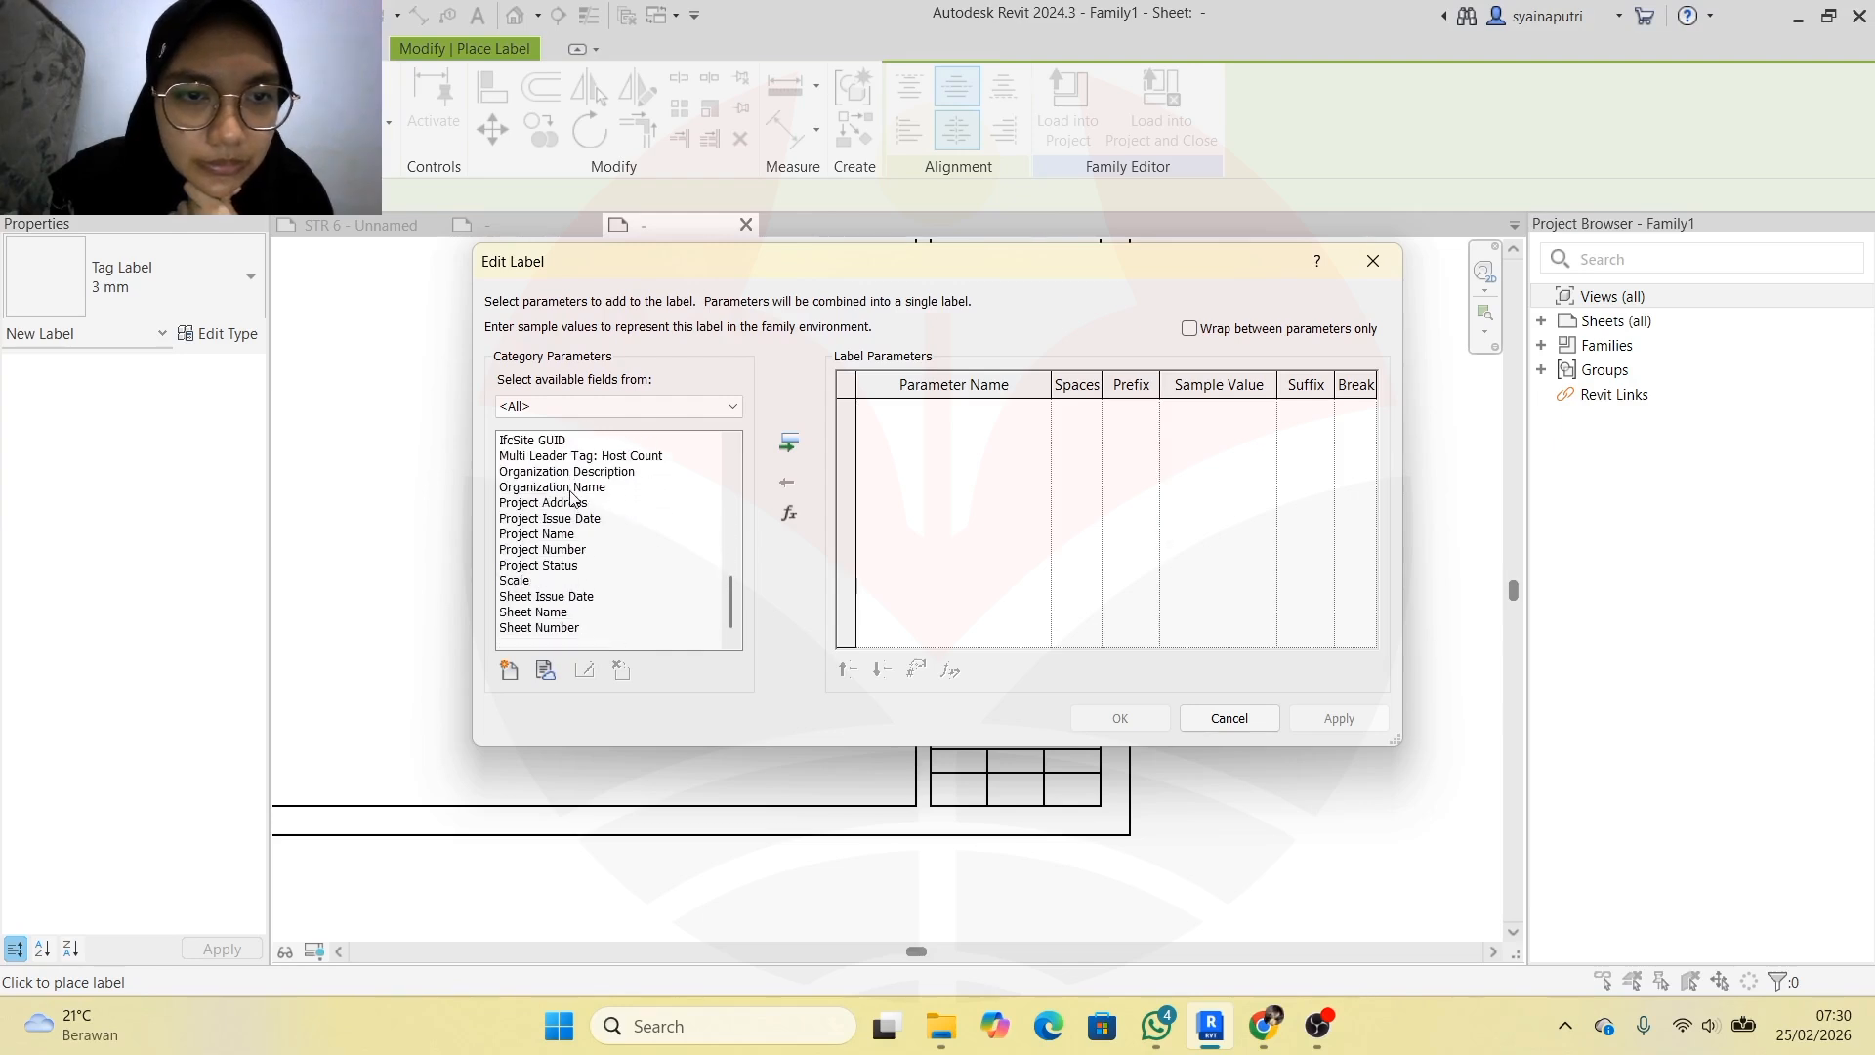
{"action": "scroll", "coordinate": [571, 556], "scroll_direction": "up", "scroll_amount": 9}
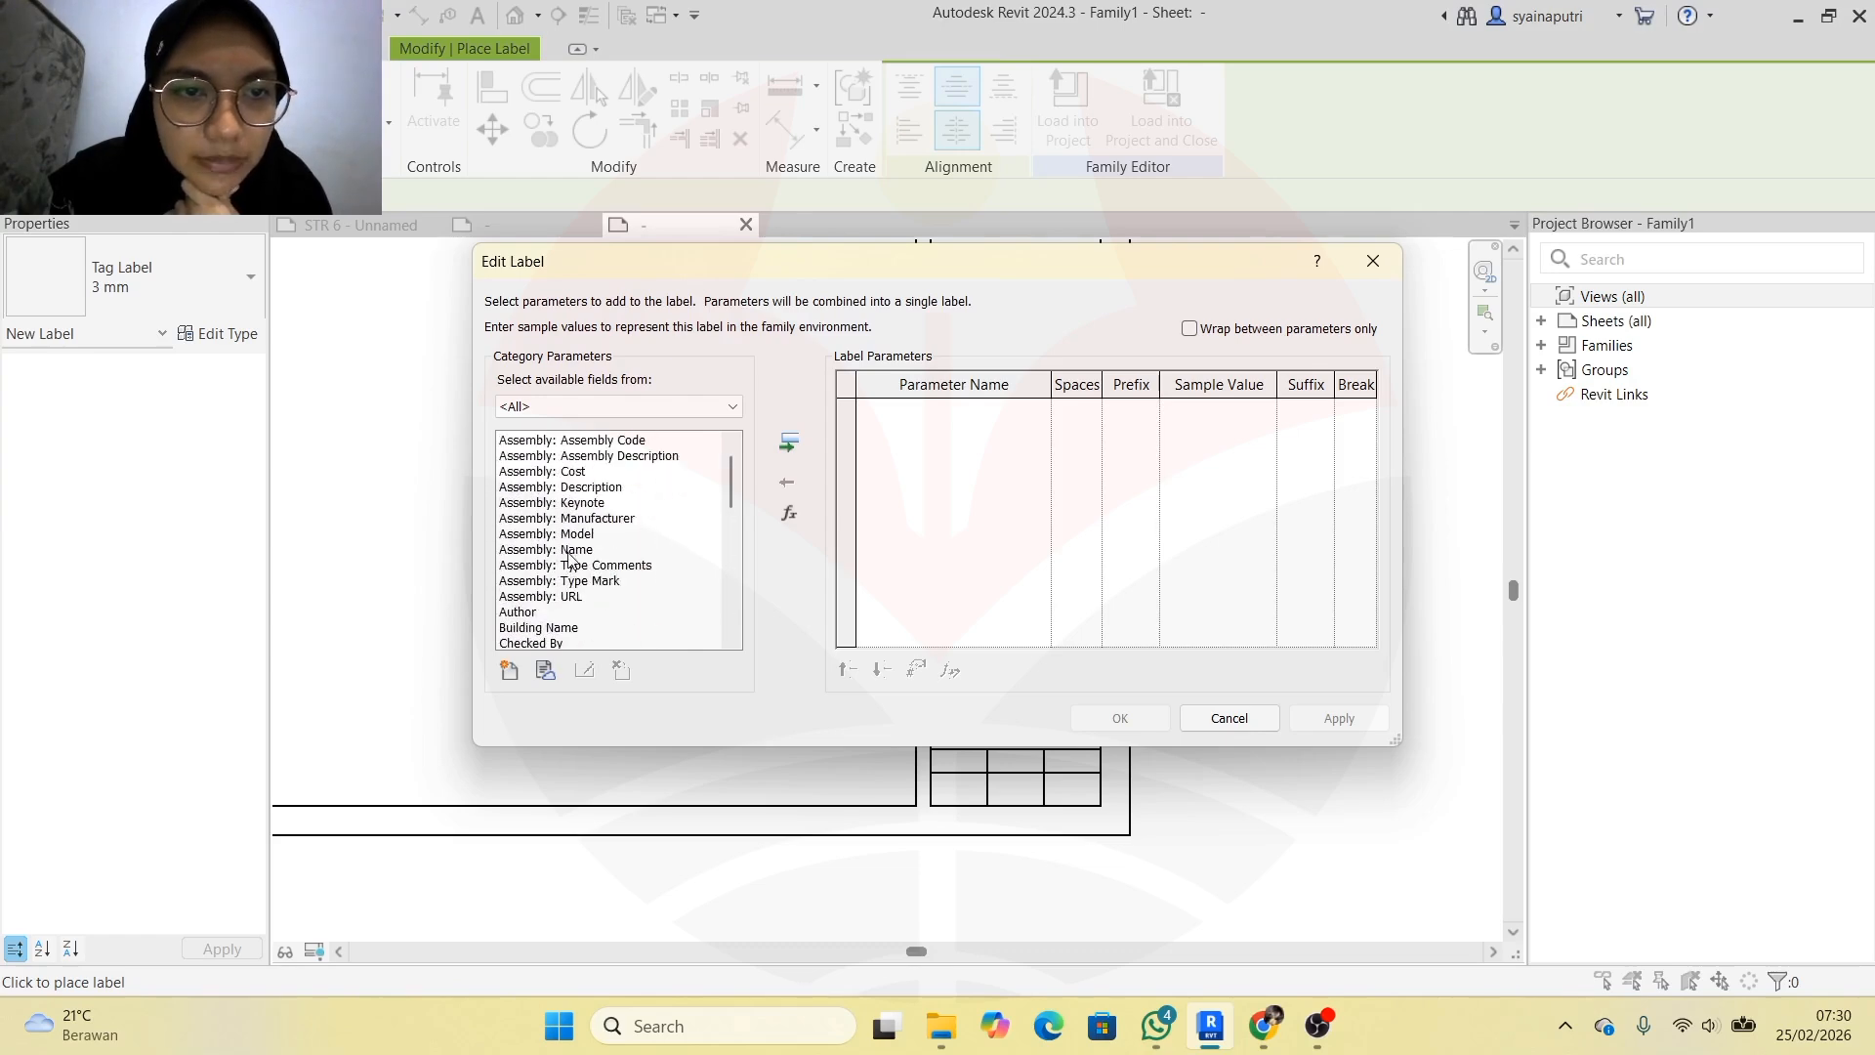
{"action": "scroll", "coordinate": [571, 556], "scroll_direction": "down", "scroll_amount": 1}
{"action": "left_click", "coordinate": [563, 535]}
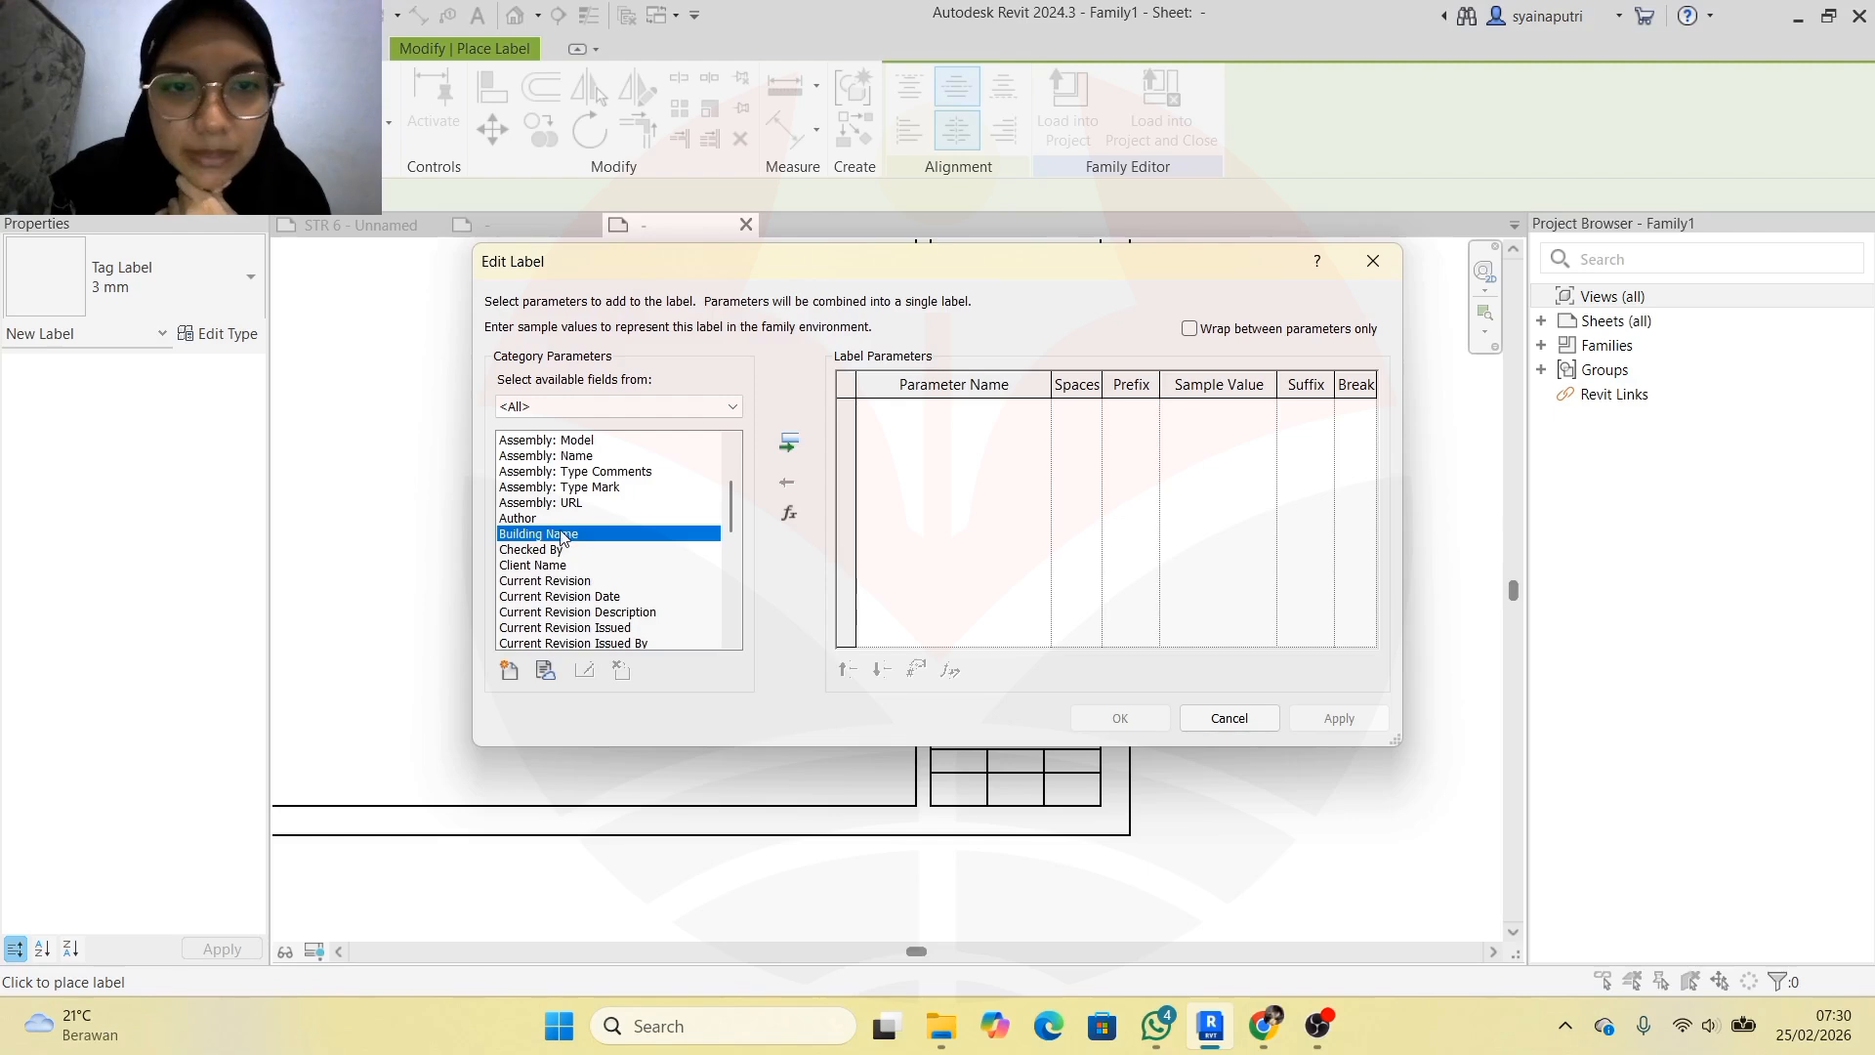
{"action": "left_click", "coordinate": [796, 447]}
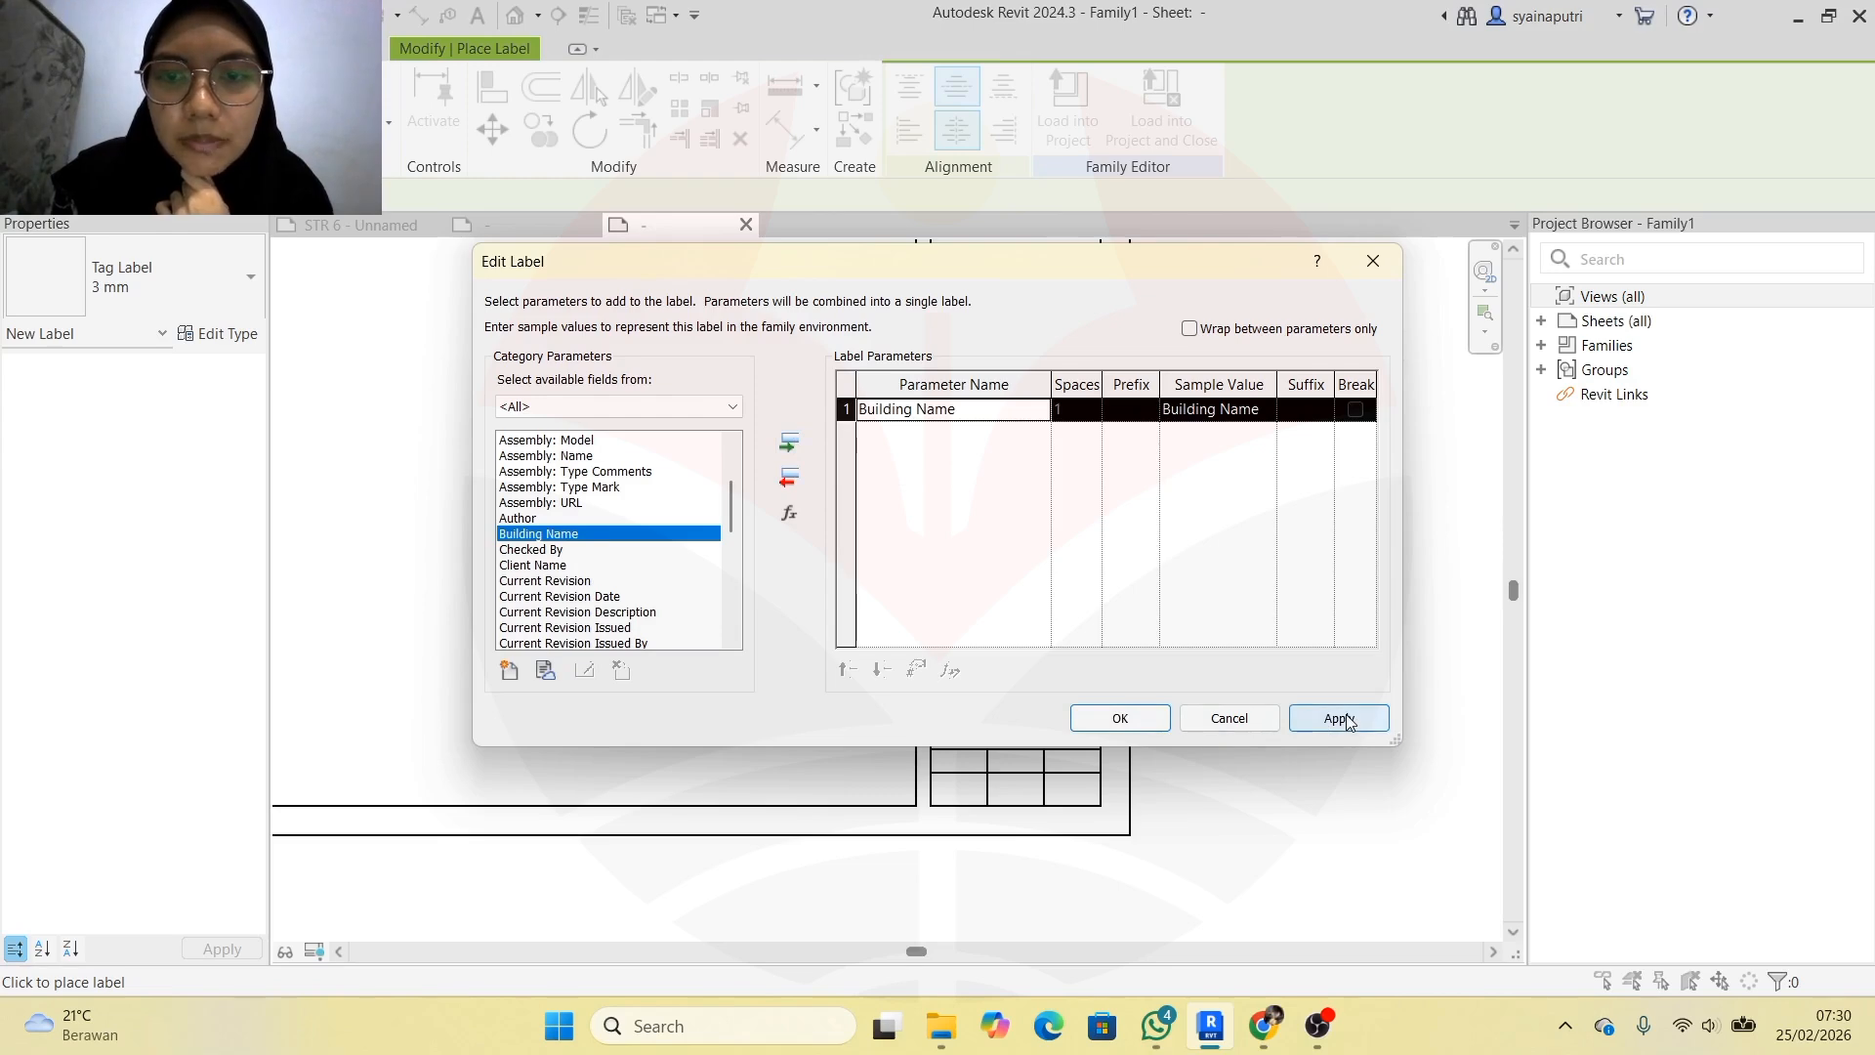
{"action": "left_click", "coordinate": [1120, 718]}
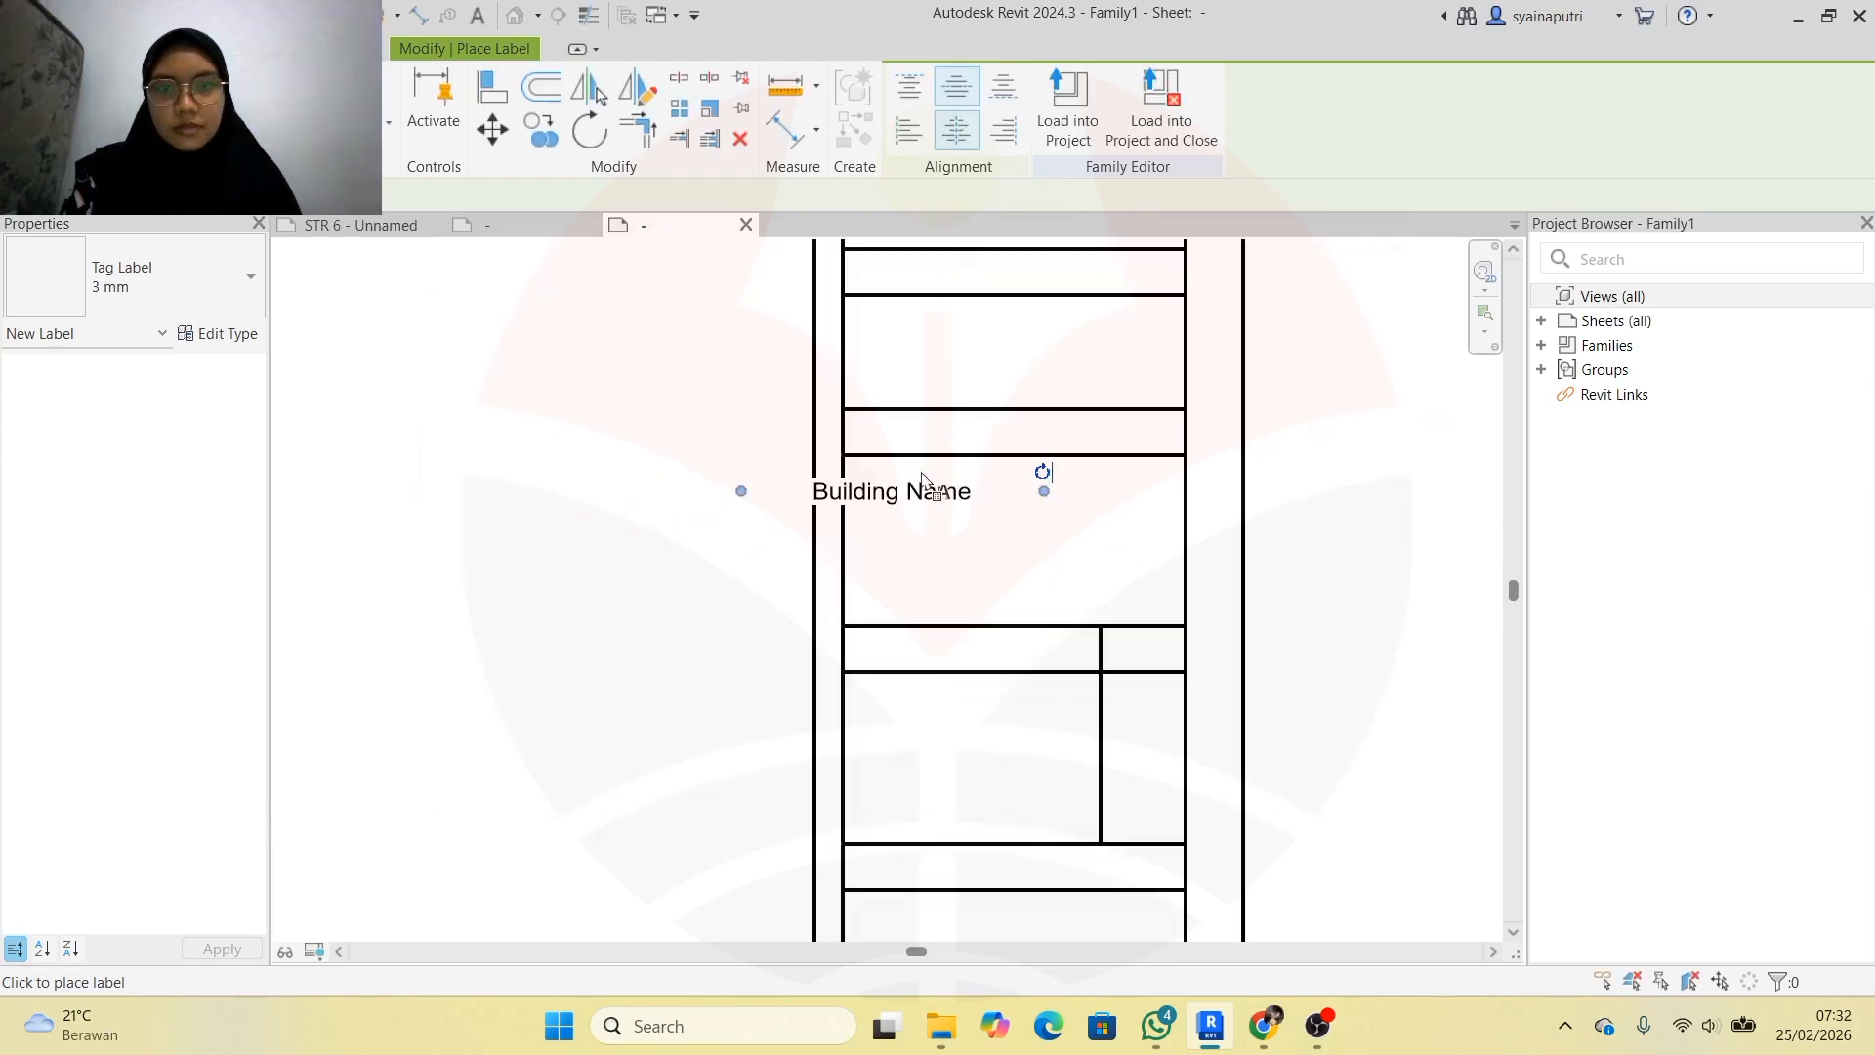
Move the Building Name label to the middle of its cell, then start another label
{"action": "key", "text": "Escape"}
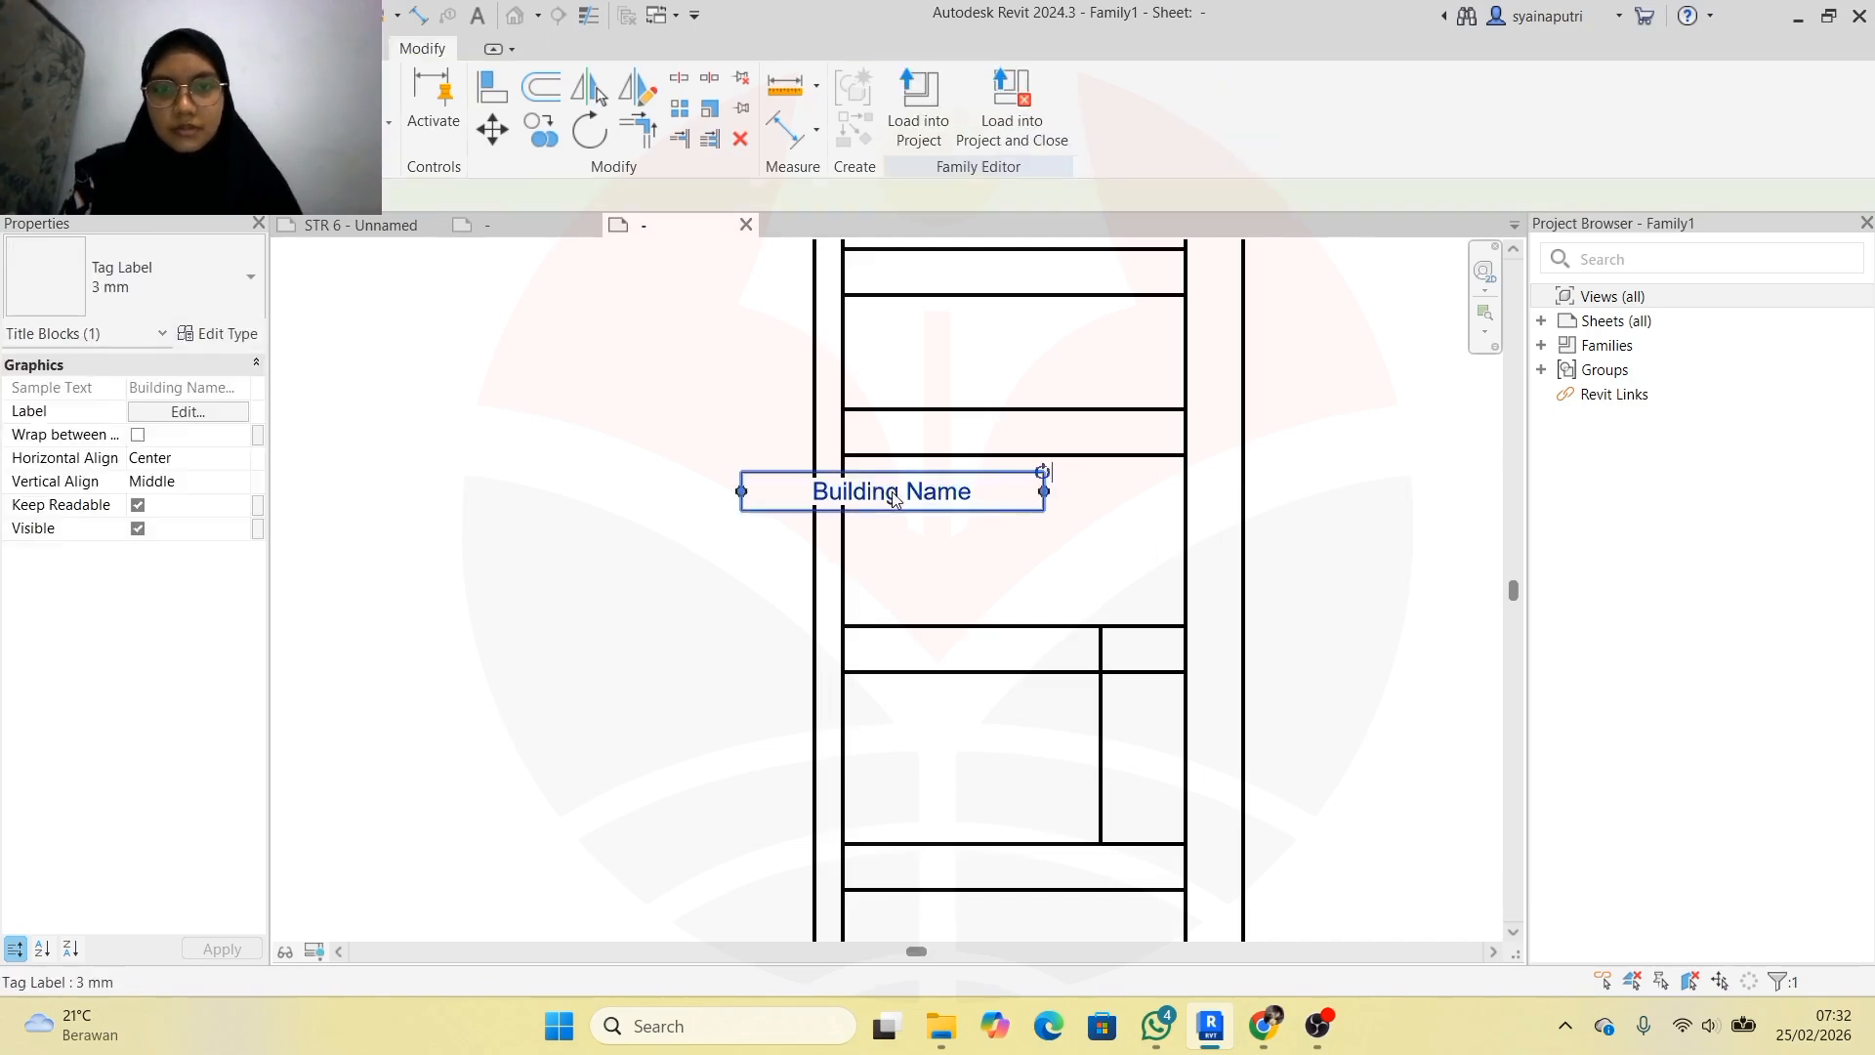
{"action": "left_click_drag", "start_coordinate": [894, 498], "coordinate": [1016, 533]}
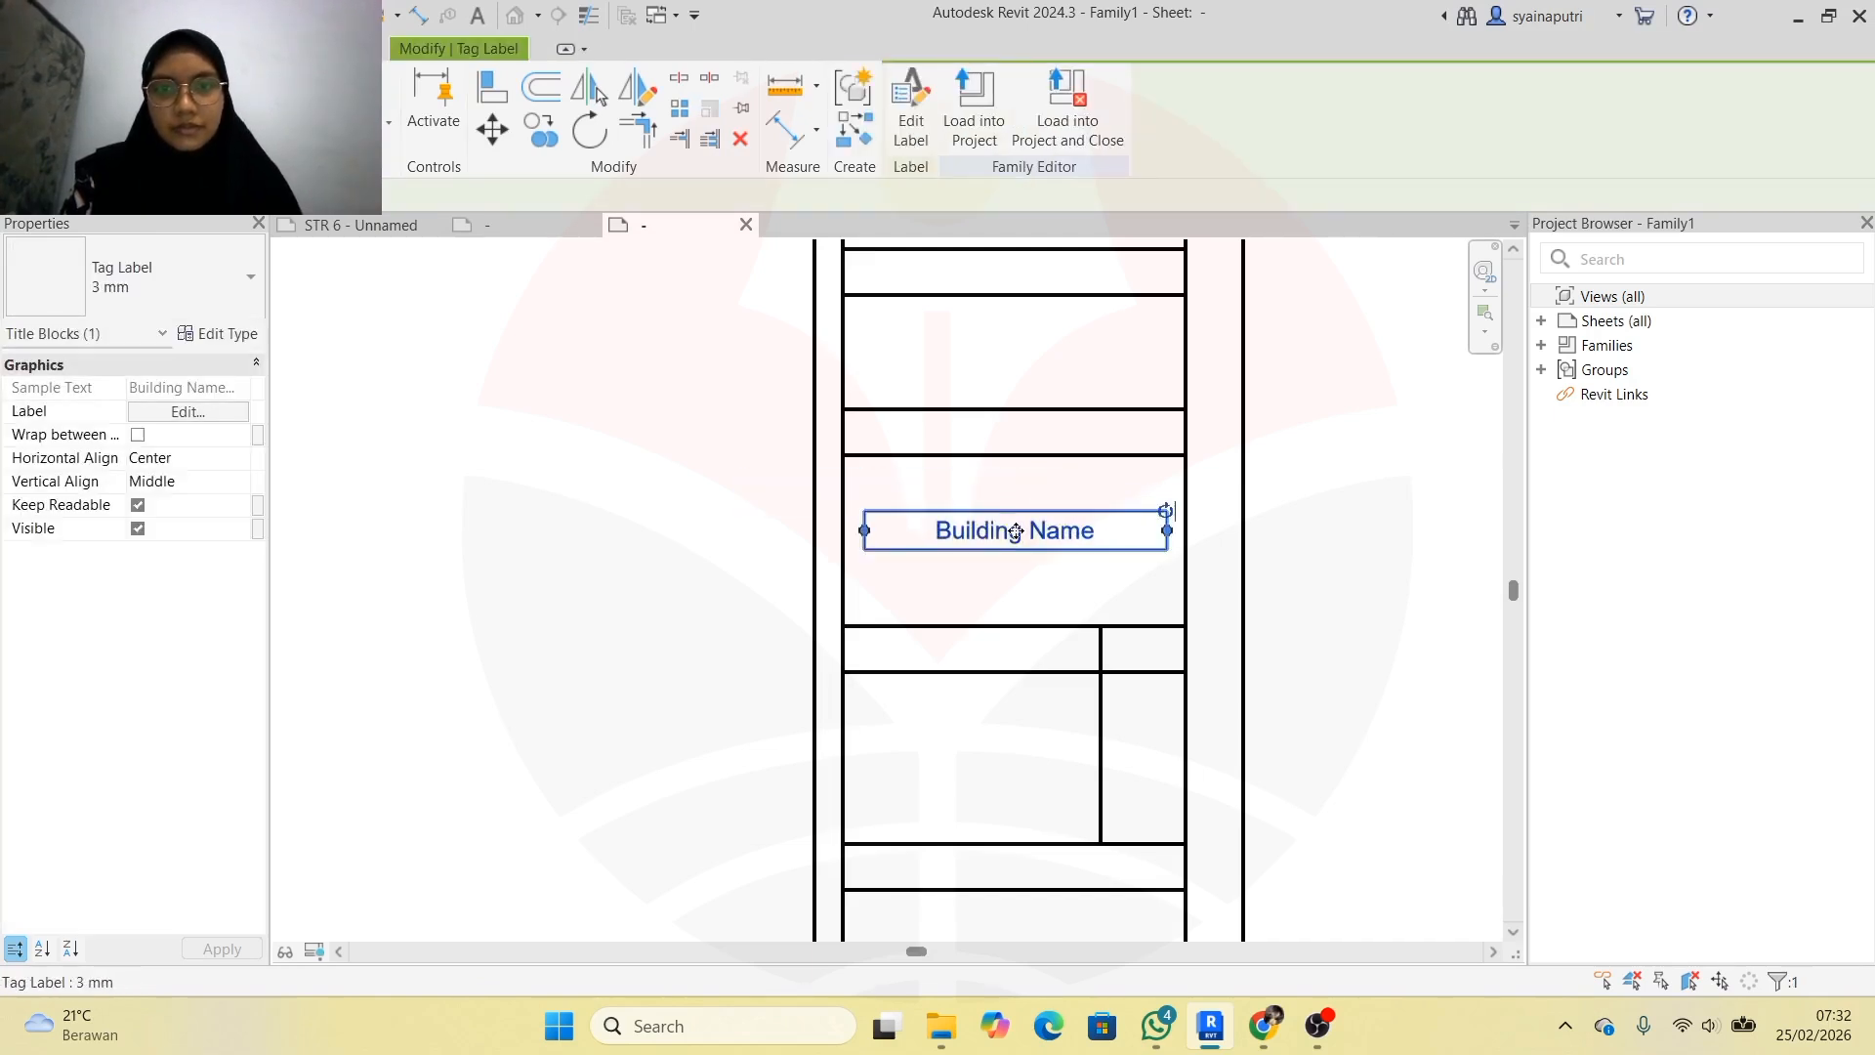
{"action": "scroll", "coordinate": [1102, 567], "scroll_direction": "down", "scroll_amount": 3}
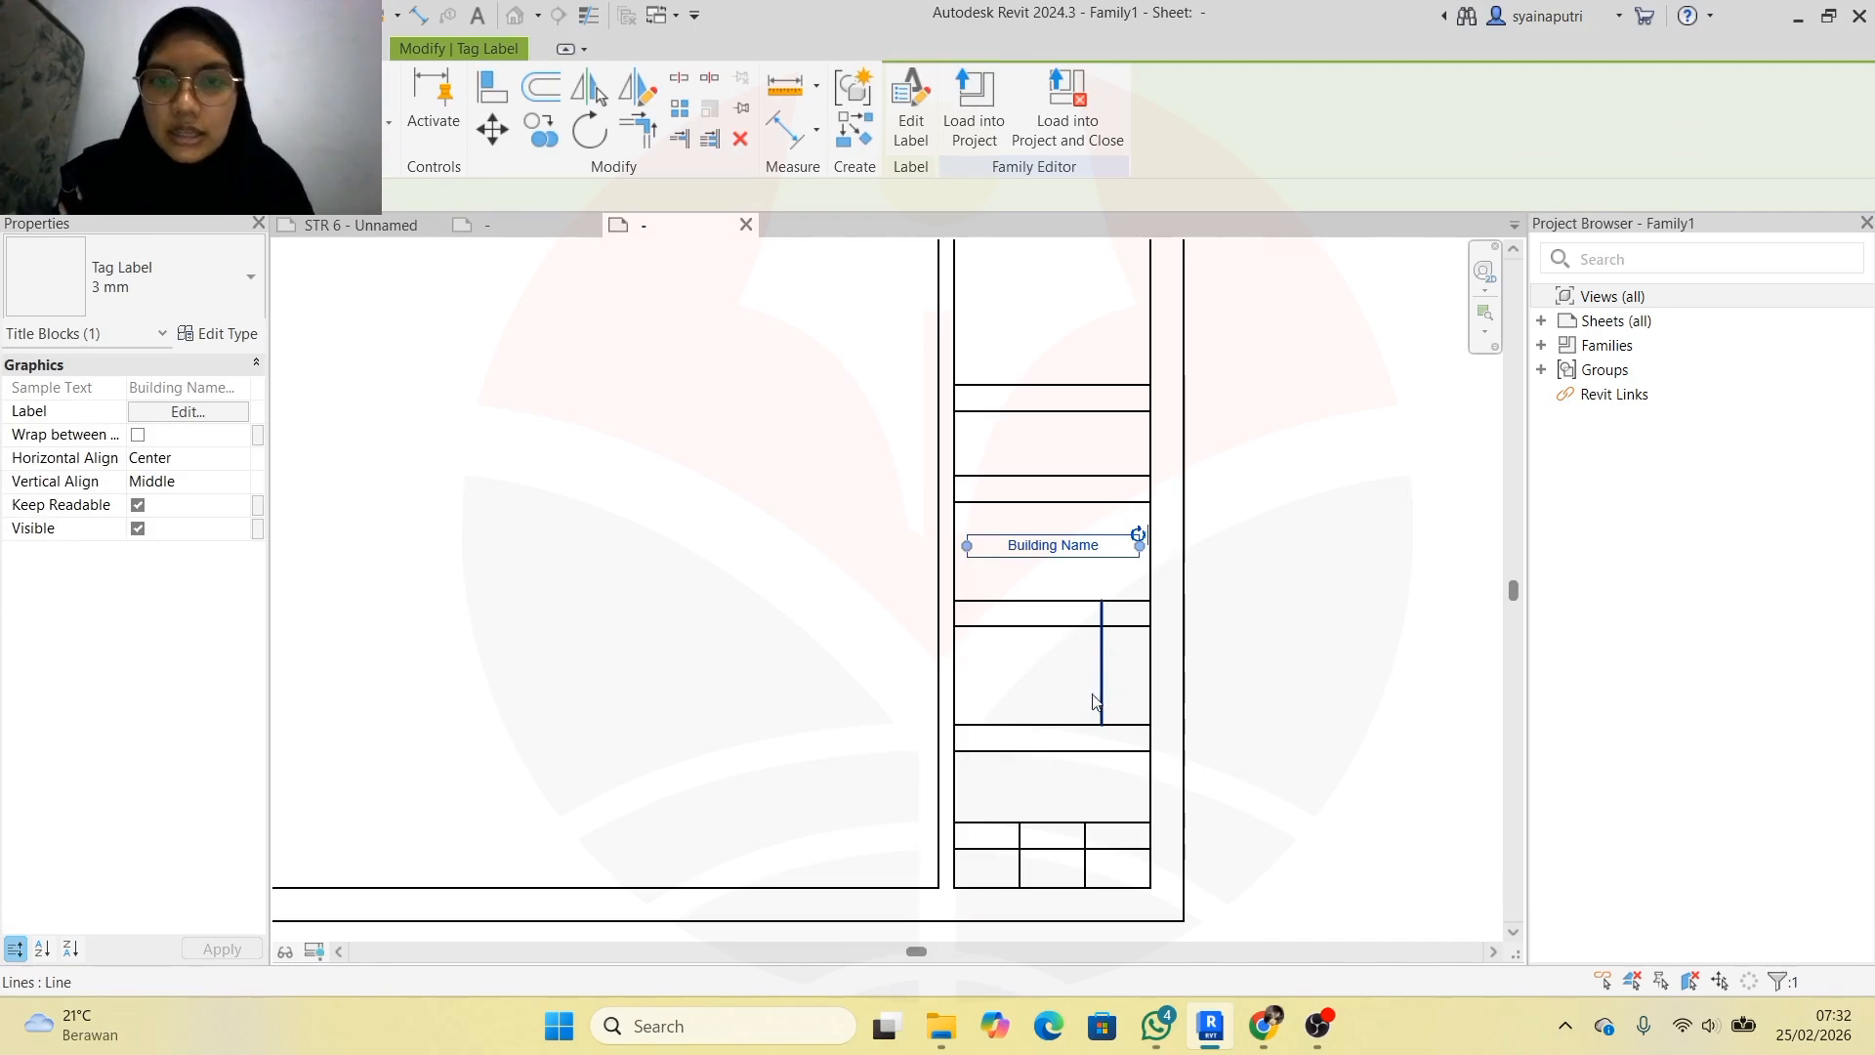
{"action": "scroll", "coordinate": [1066, 883], "scroll_direction": "up", "scroll_amount": 1}
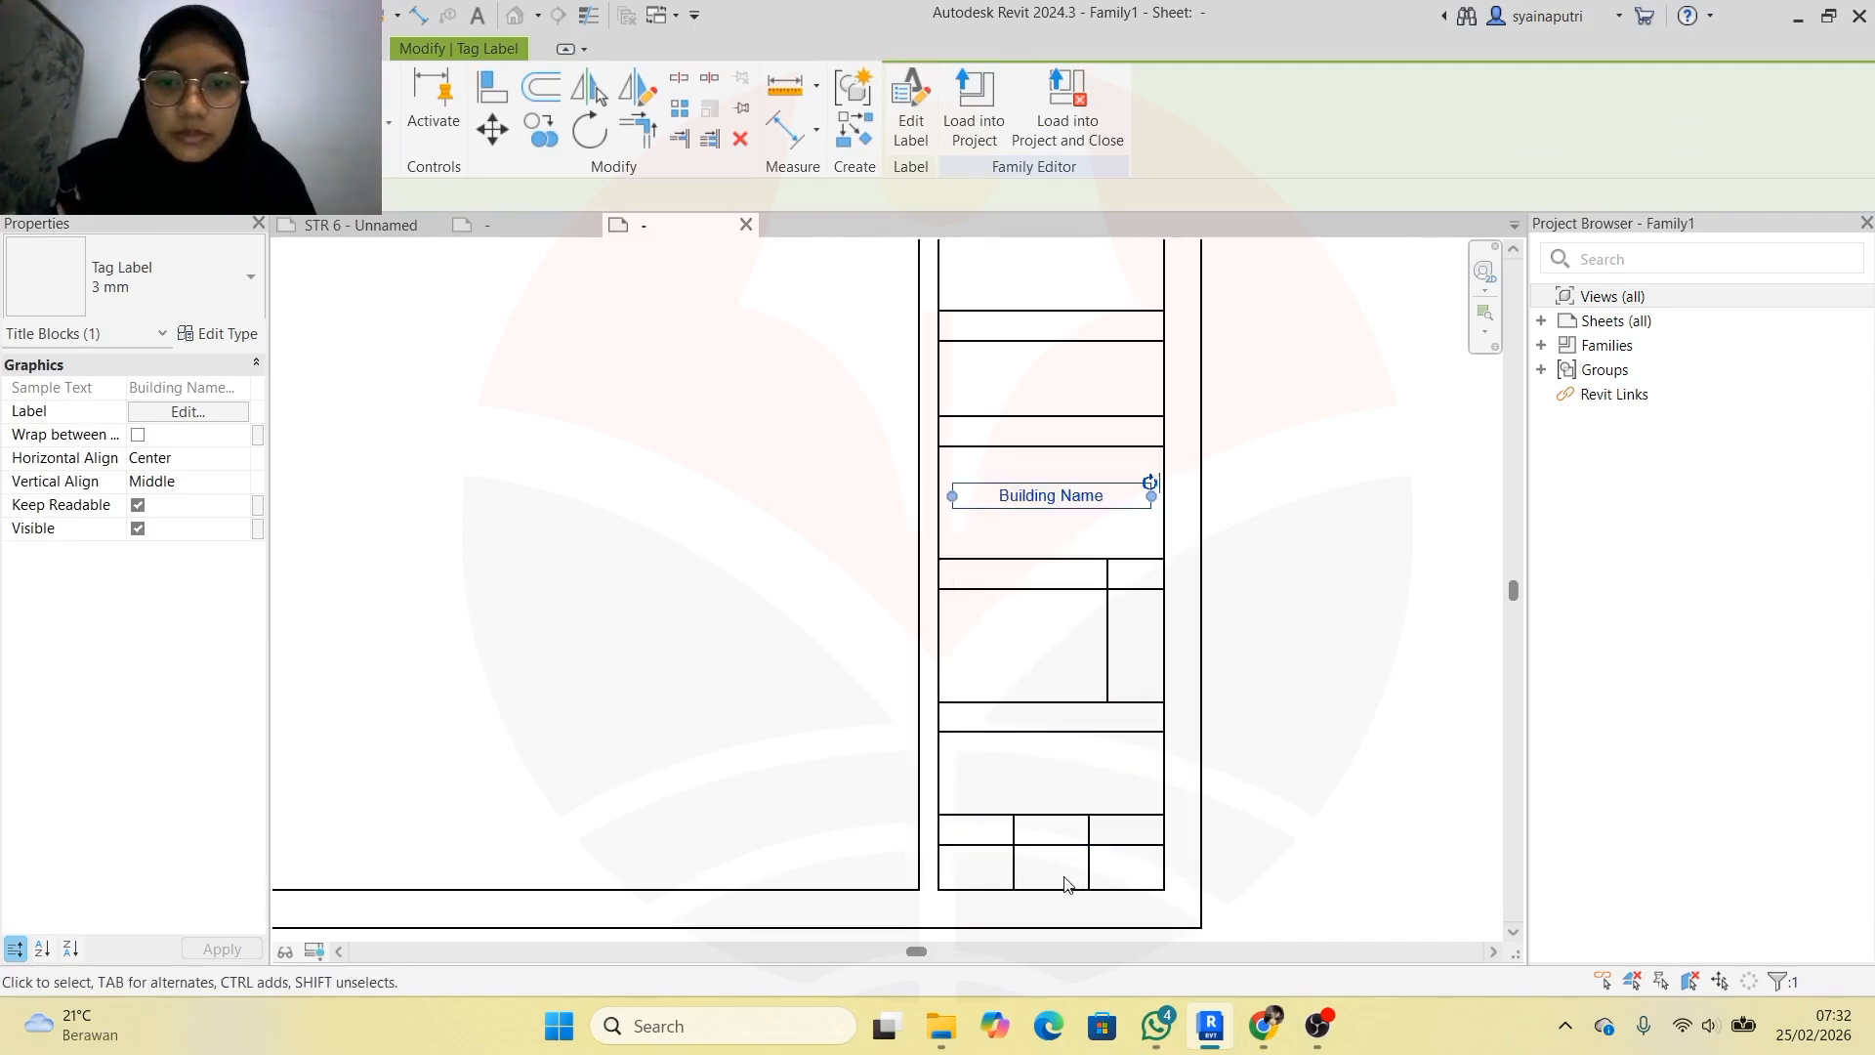
{"action": "scroll", "coordinate": [1066, 884], "scroll_direction": "up", "scroll_amount": 1}
{"action": "left_click", "coordinate": [1074, 872]}
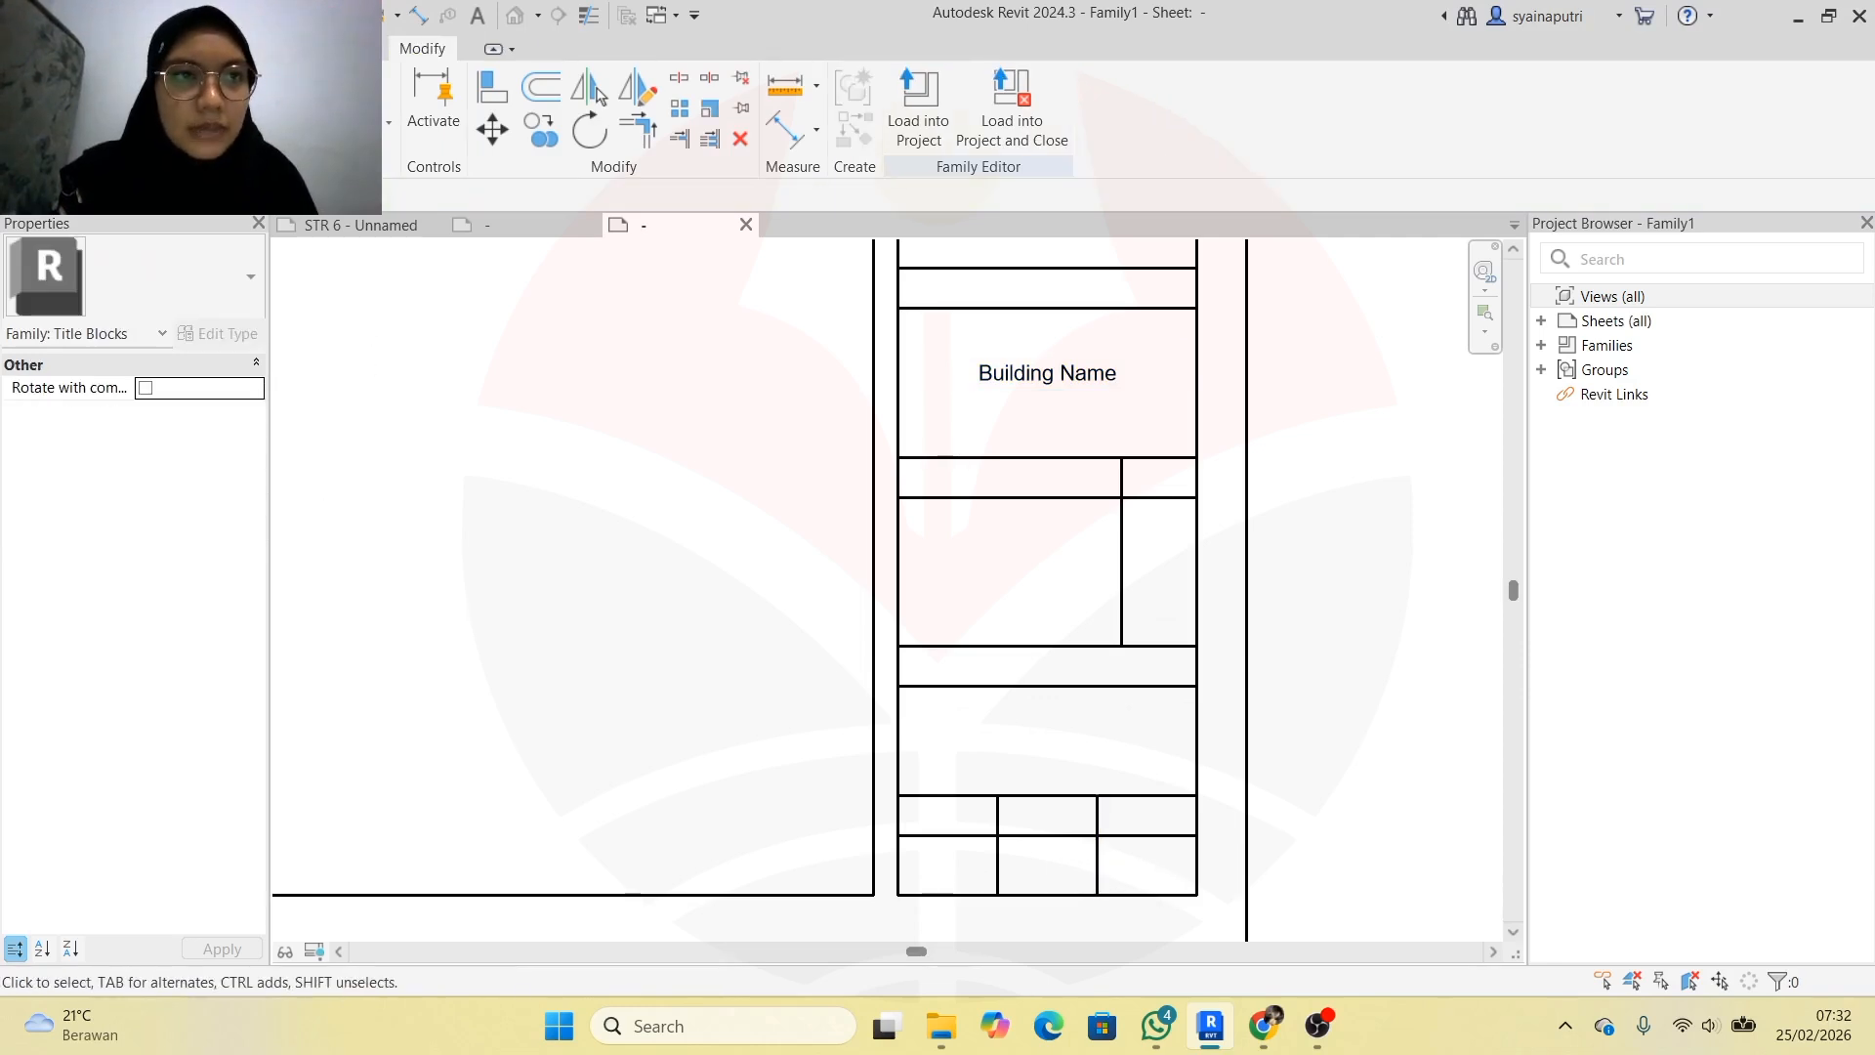
{"action": "left_click", "coordinate": [80, 49]}
{"action": "left_click", "coordinate": [875, 97]}
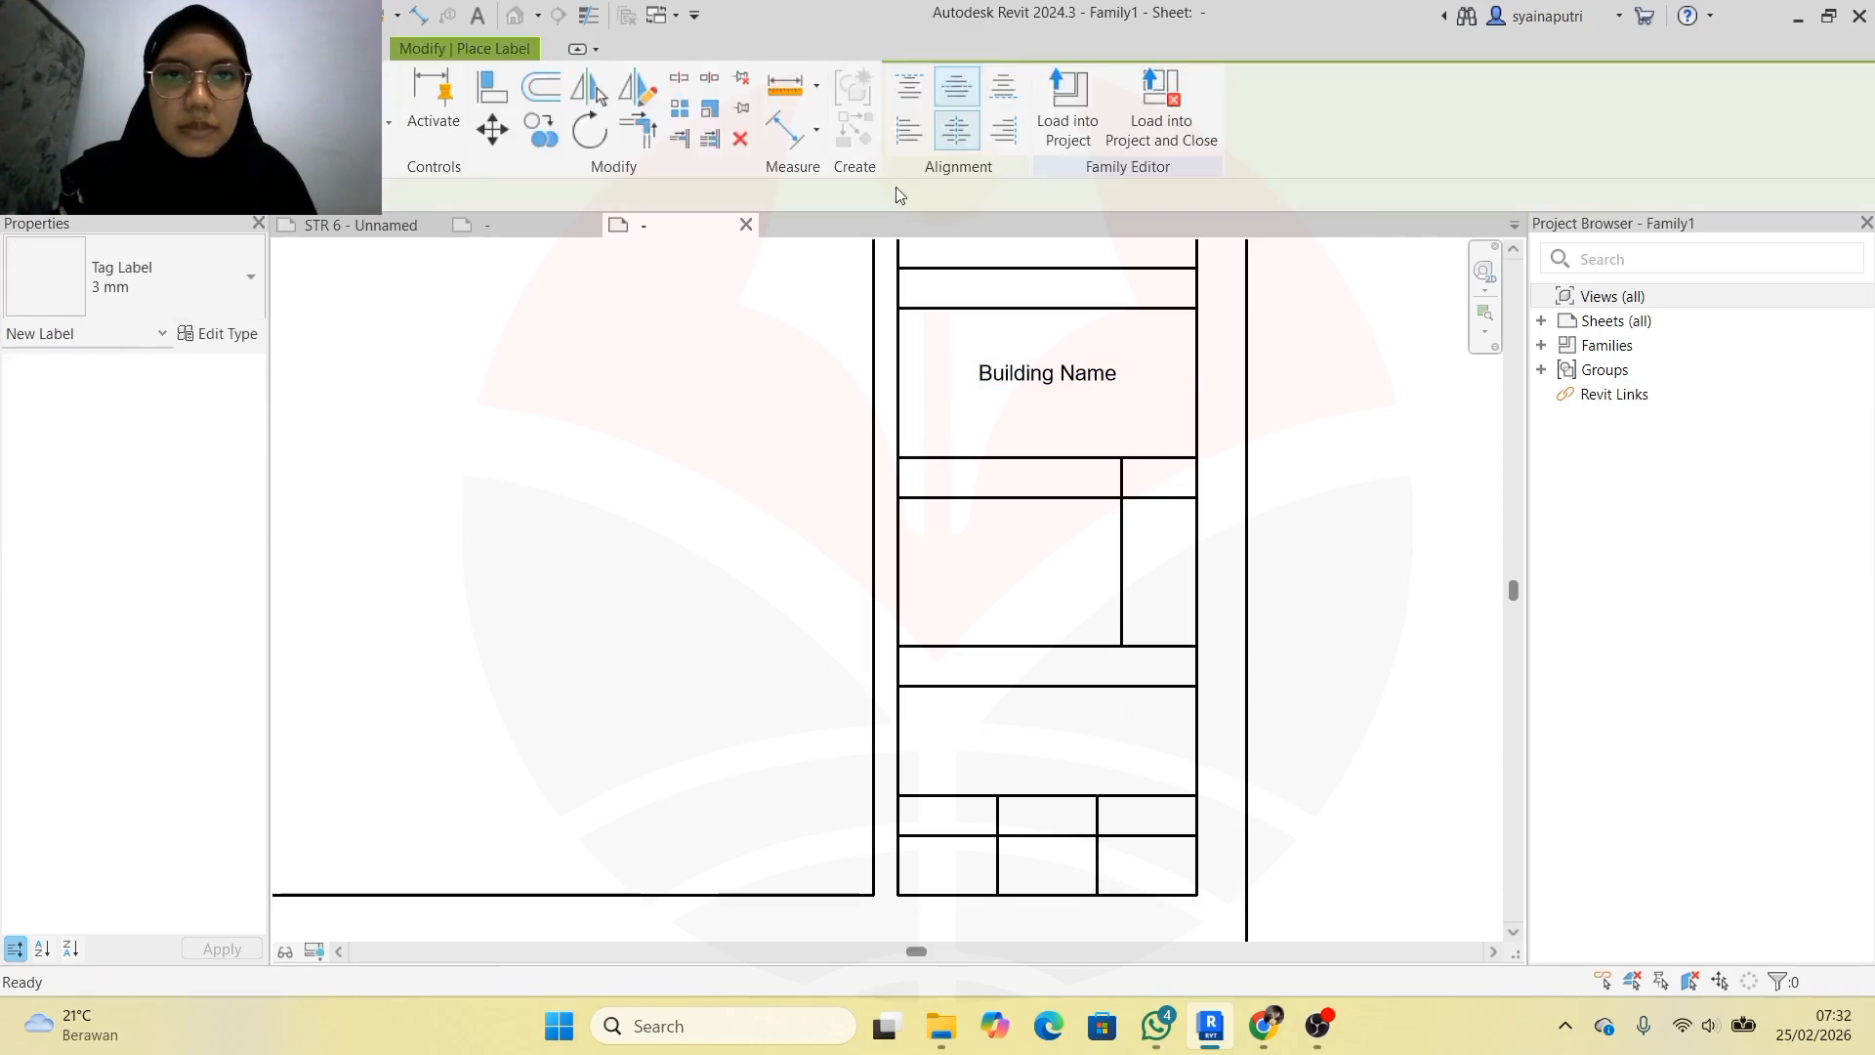
Add a Scale label with sample value 1 : 300
{"action": "left_click", "coordinate": [923, 861]}
{"action": "scroll", "coordinate": [630, 517], "scroll_direction": "down", "scroll_amount": 8}
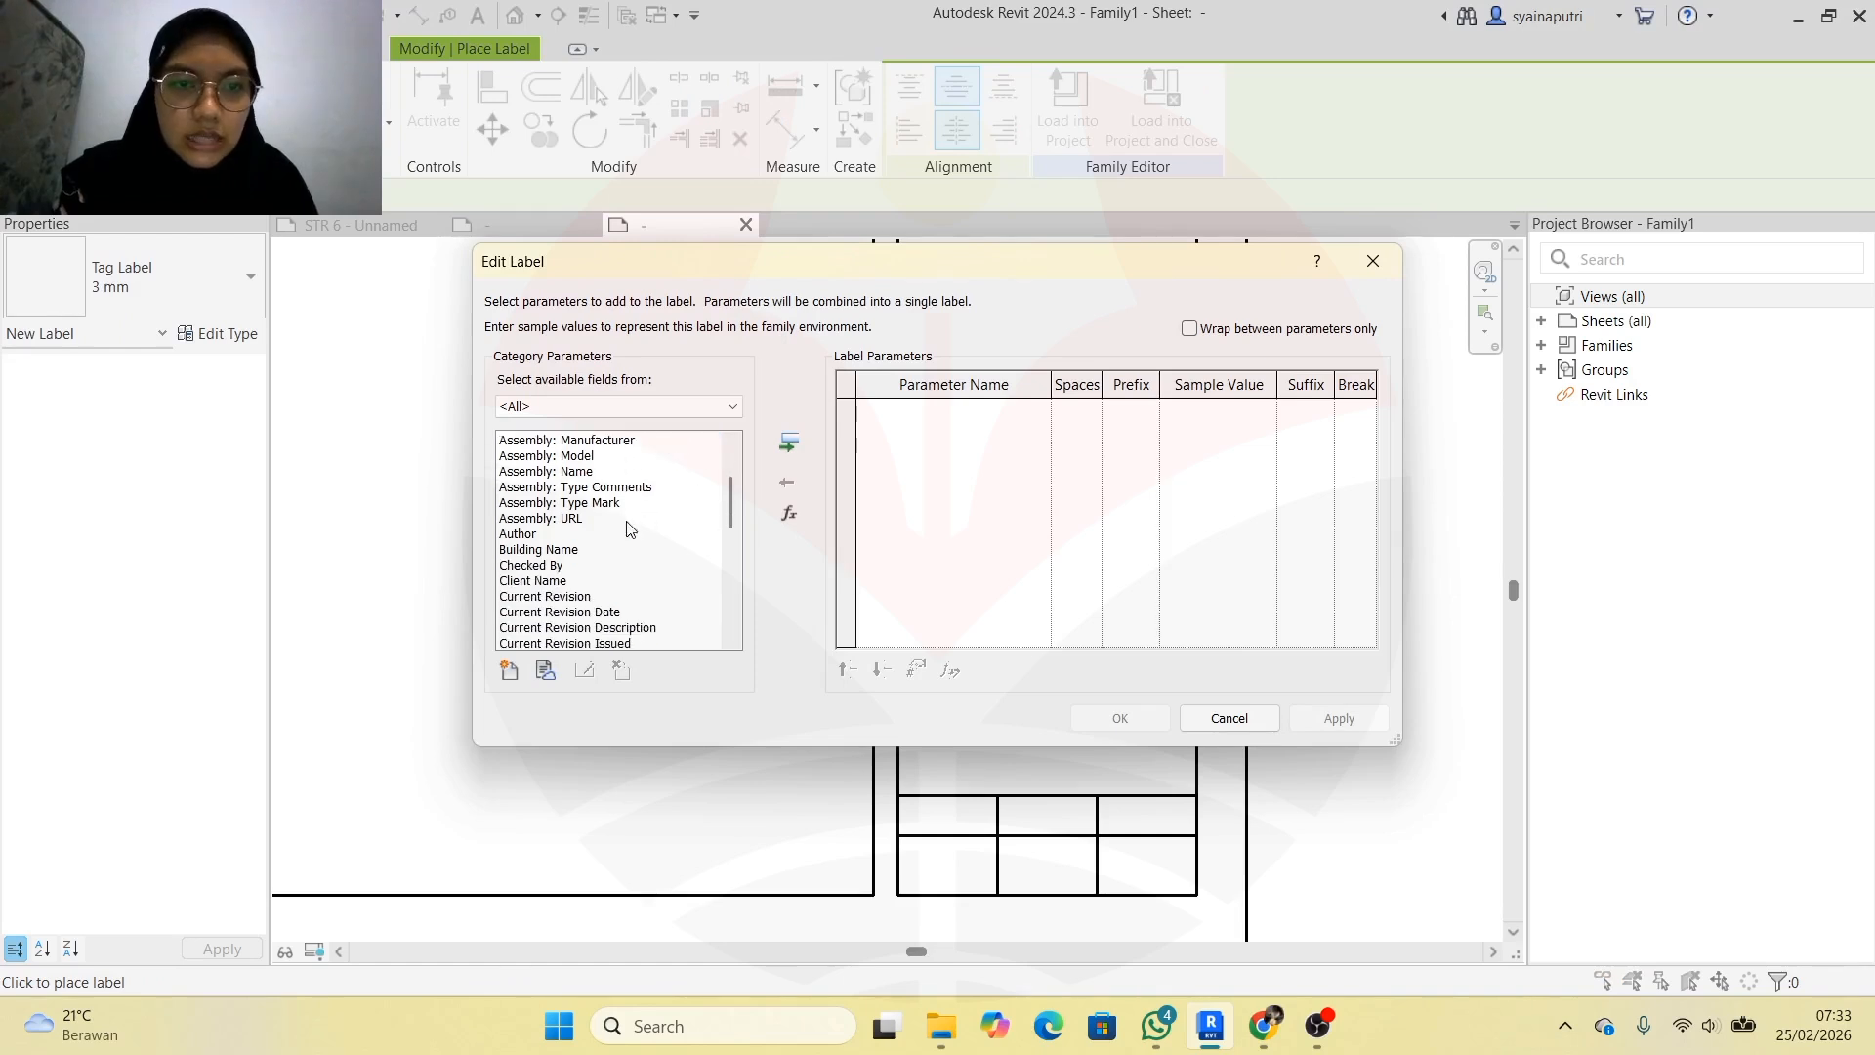
{"action": "scroll", "coordinate": [629, 527], "scroll_direction": "down", "scroll_amount": 3}
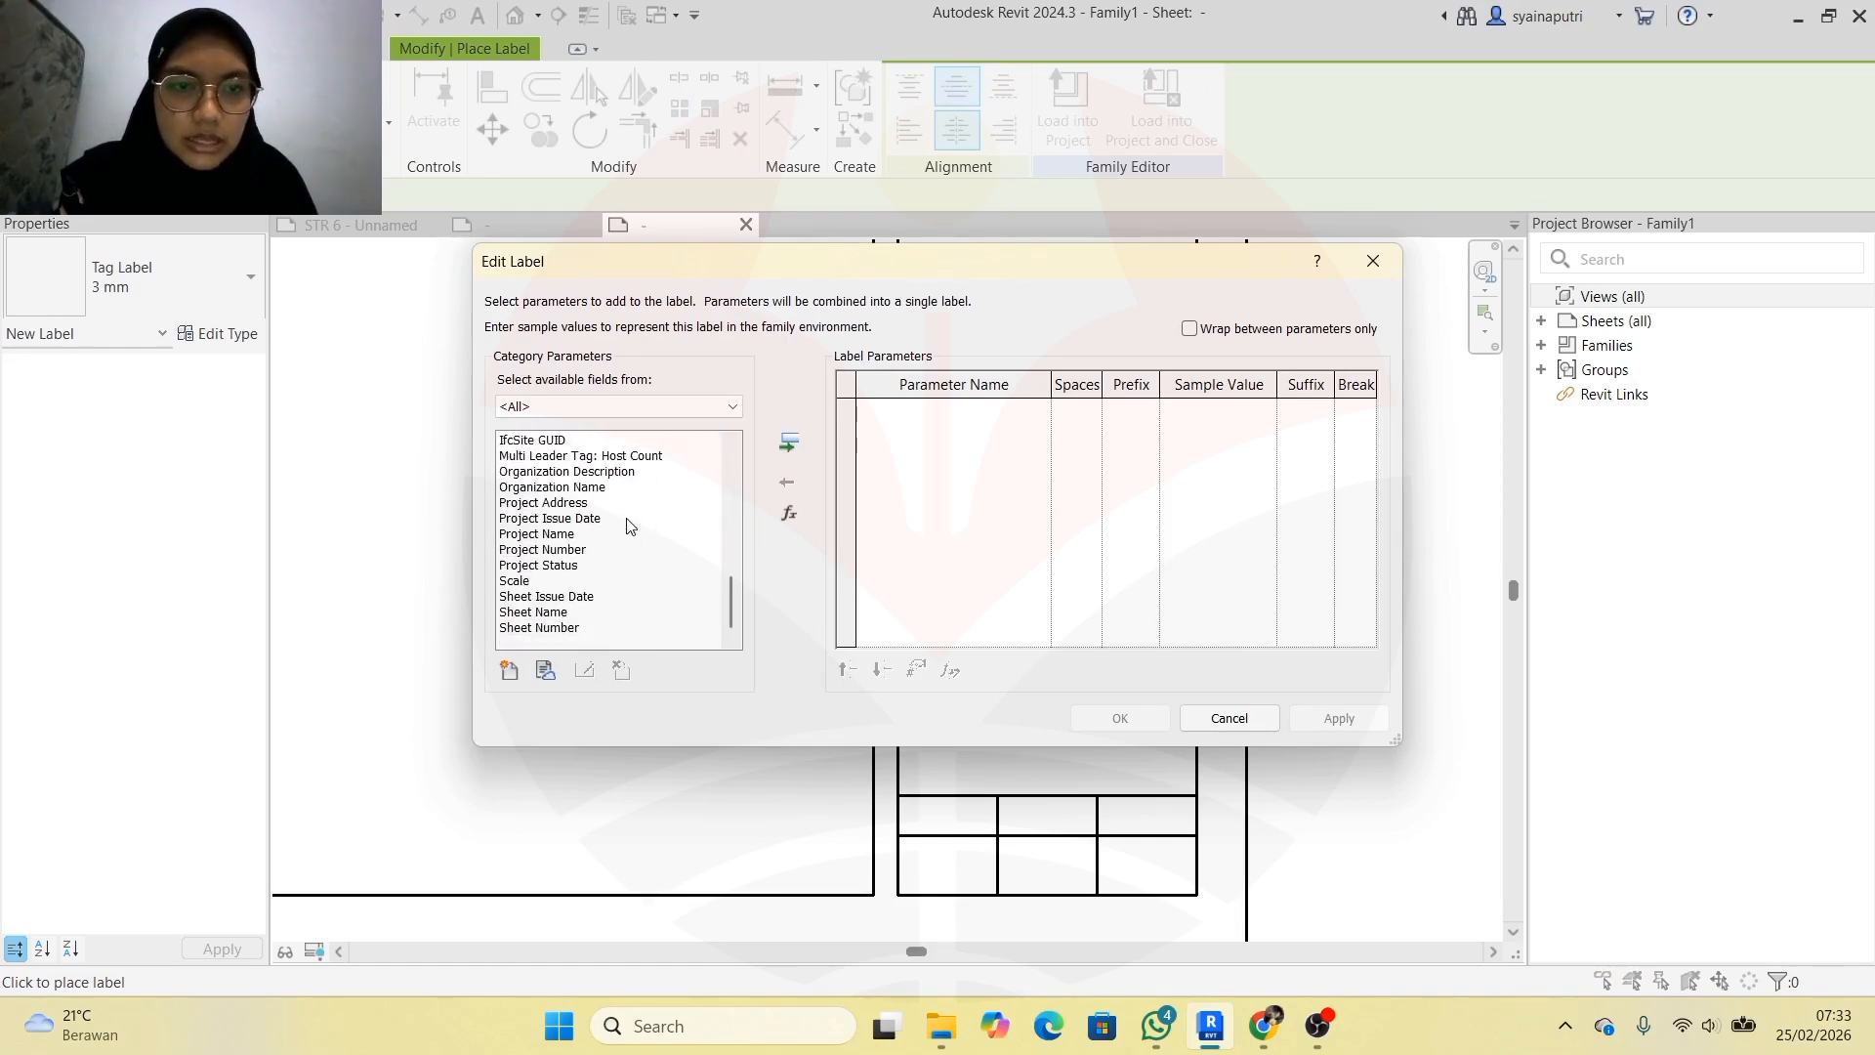
{"action": "left_click", "coordinate": [589, 582]}
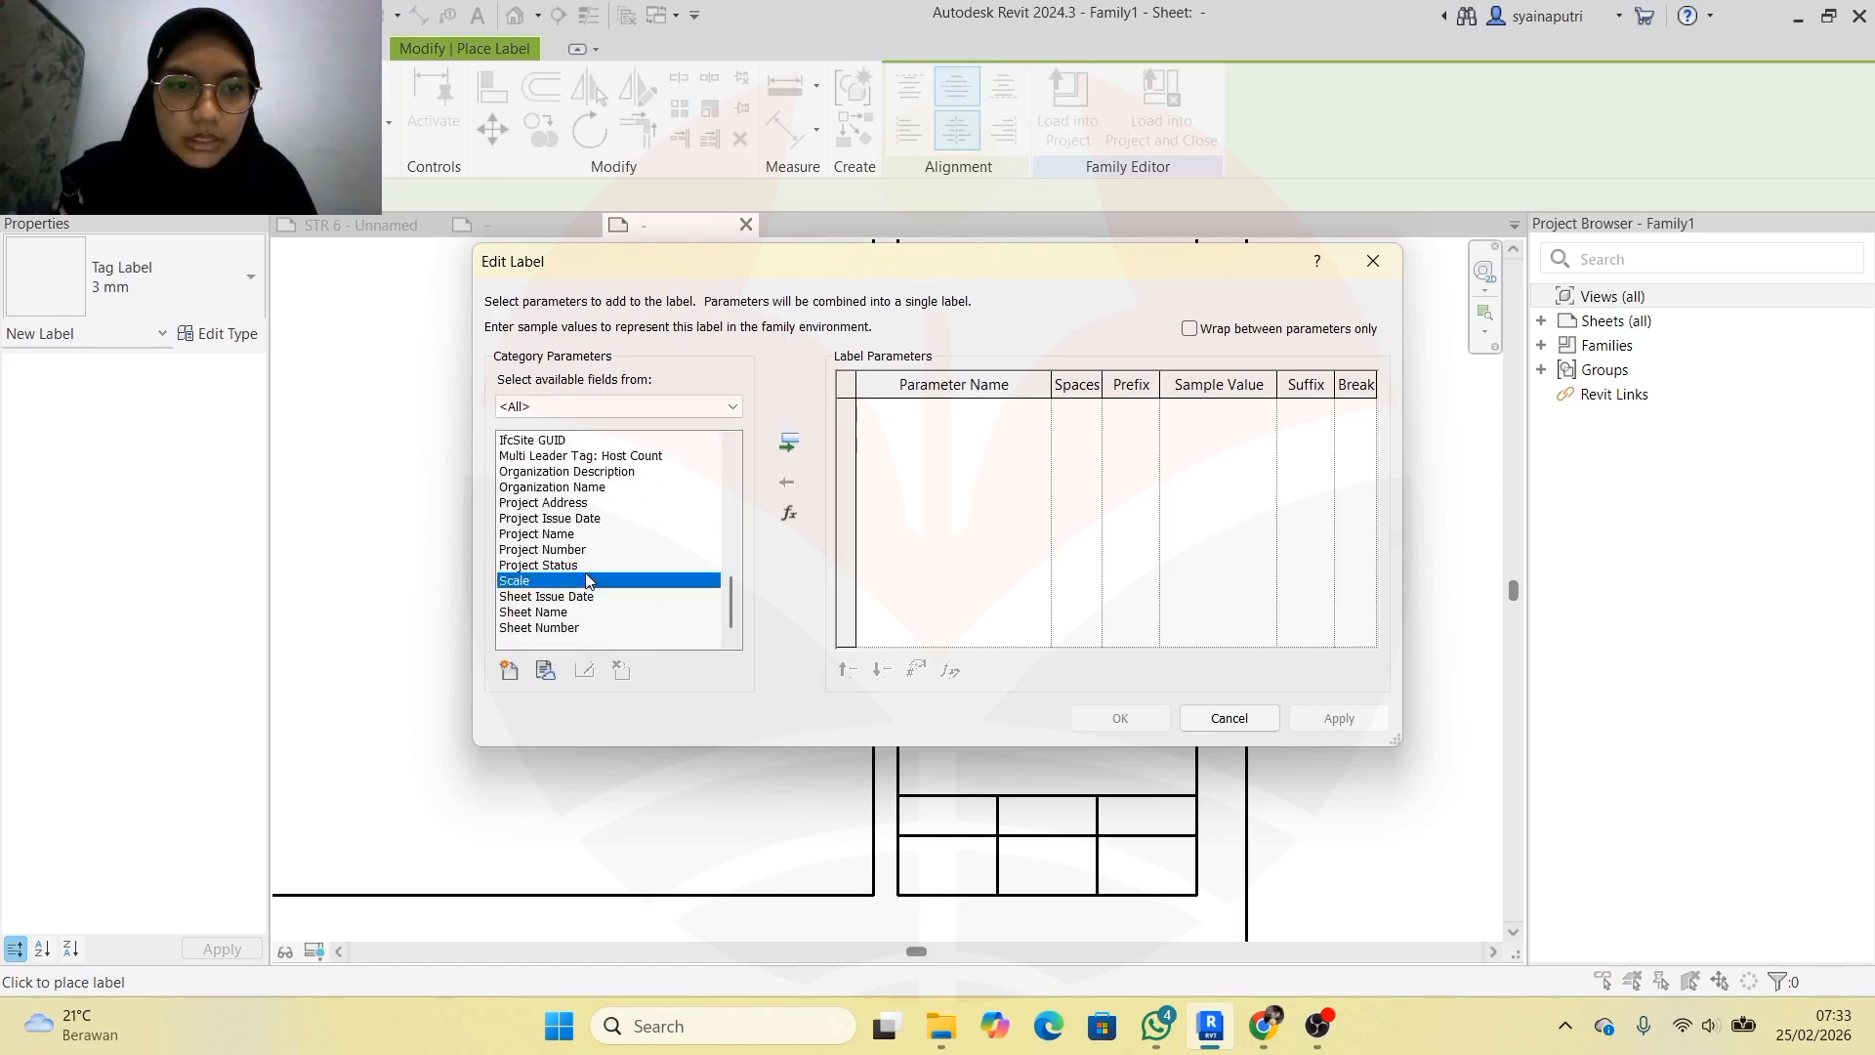
{"action": "left_click", "coordinate": [784, 449]}
{"action": "left_click", "coordinate": [1247, 420]}
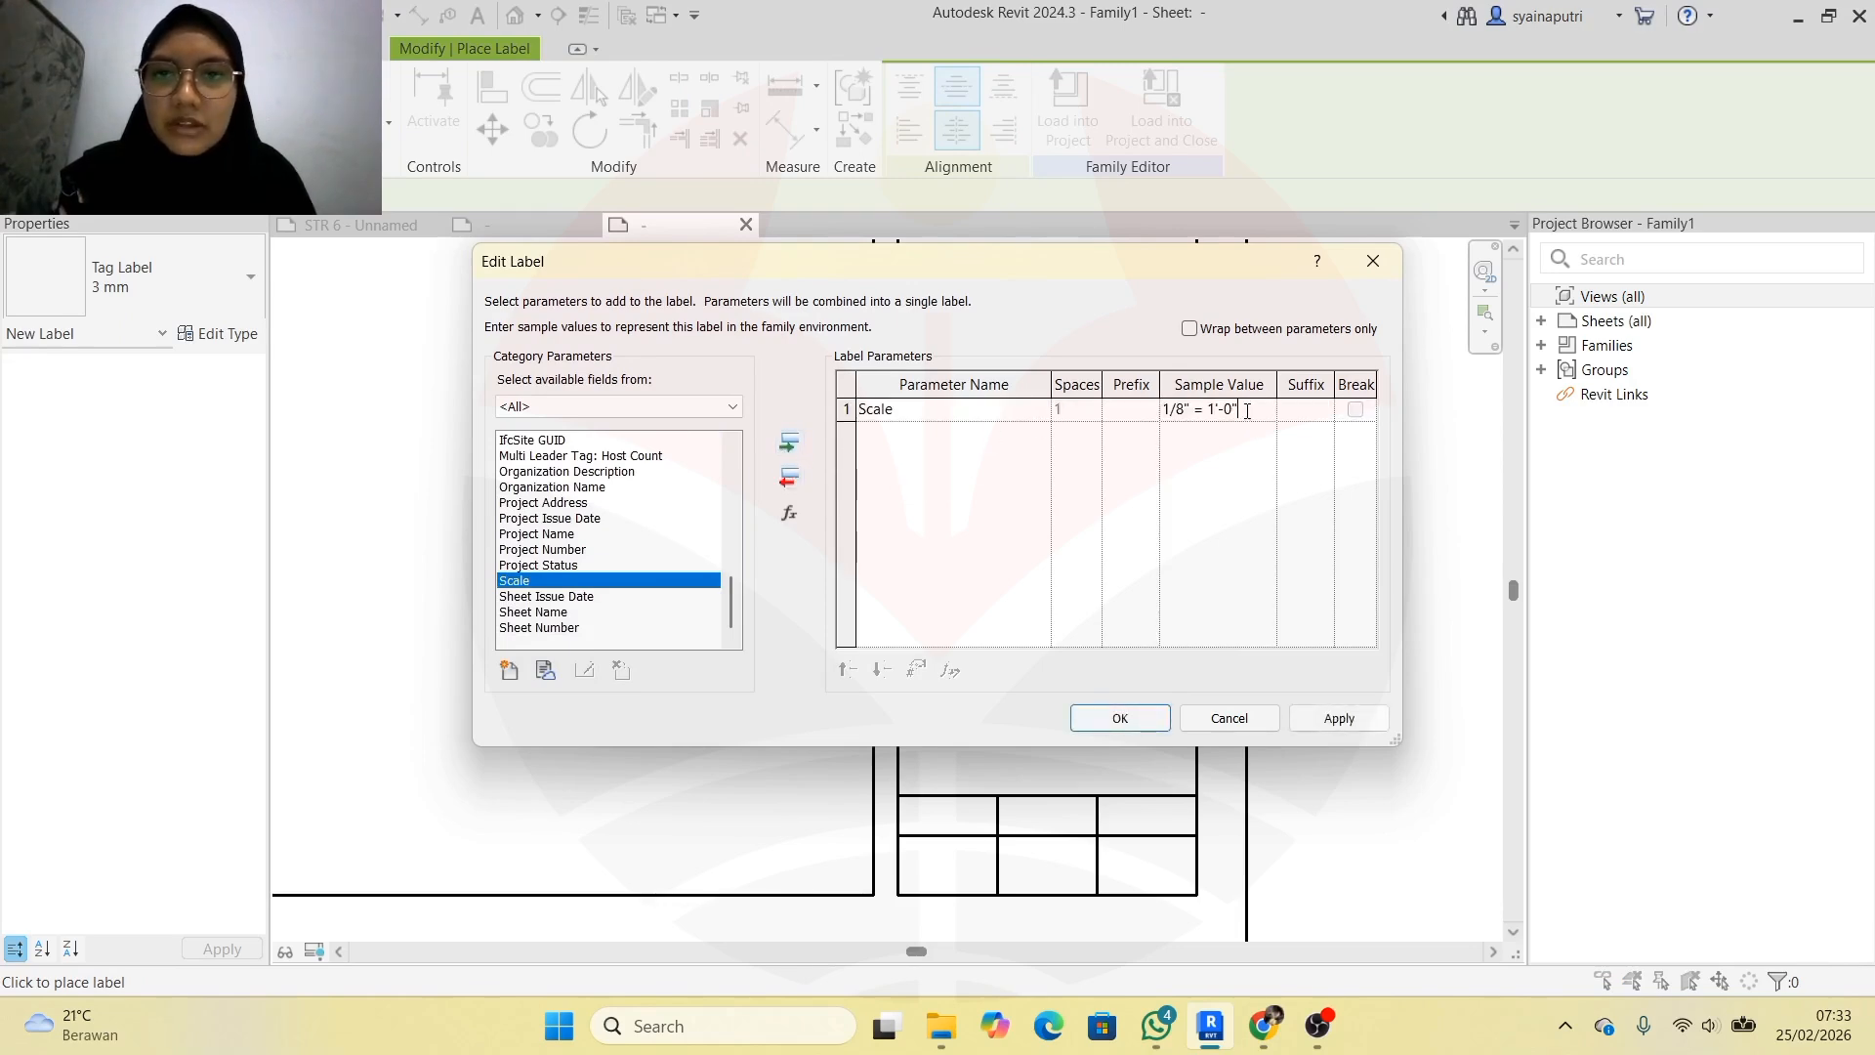
{"action": "type", "text": "1 :"}
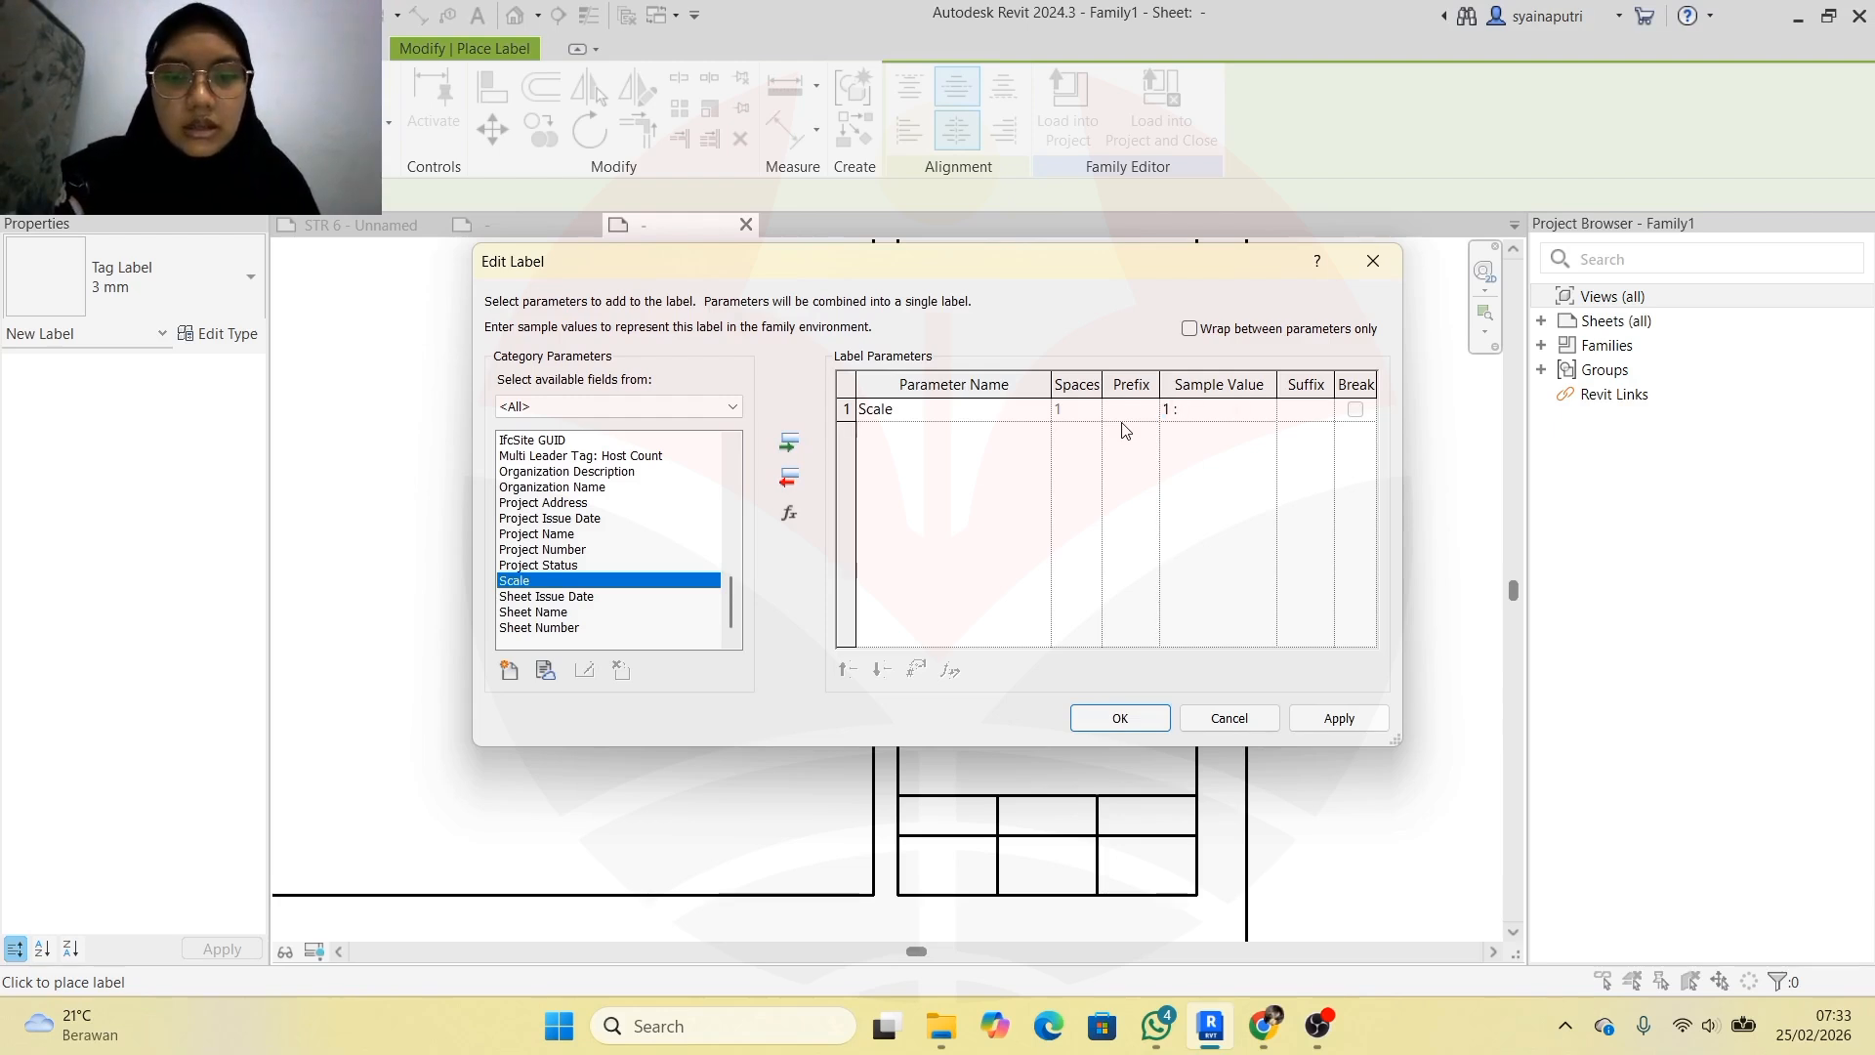
{"action": "type", "text": " 300"}
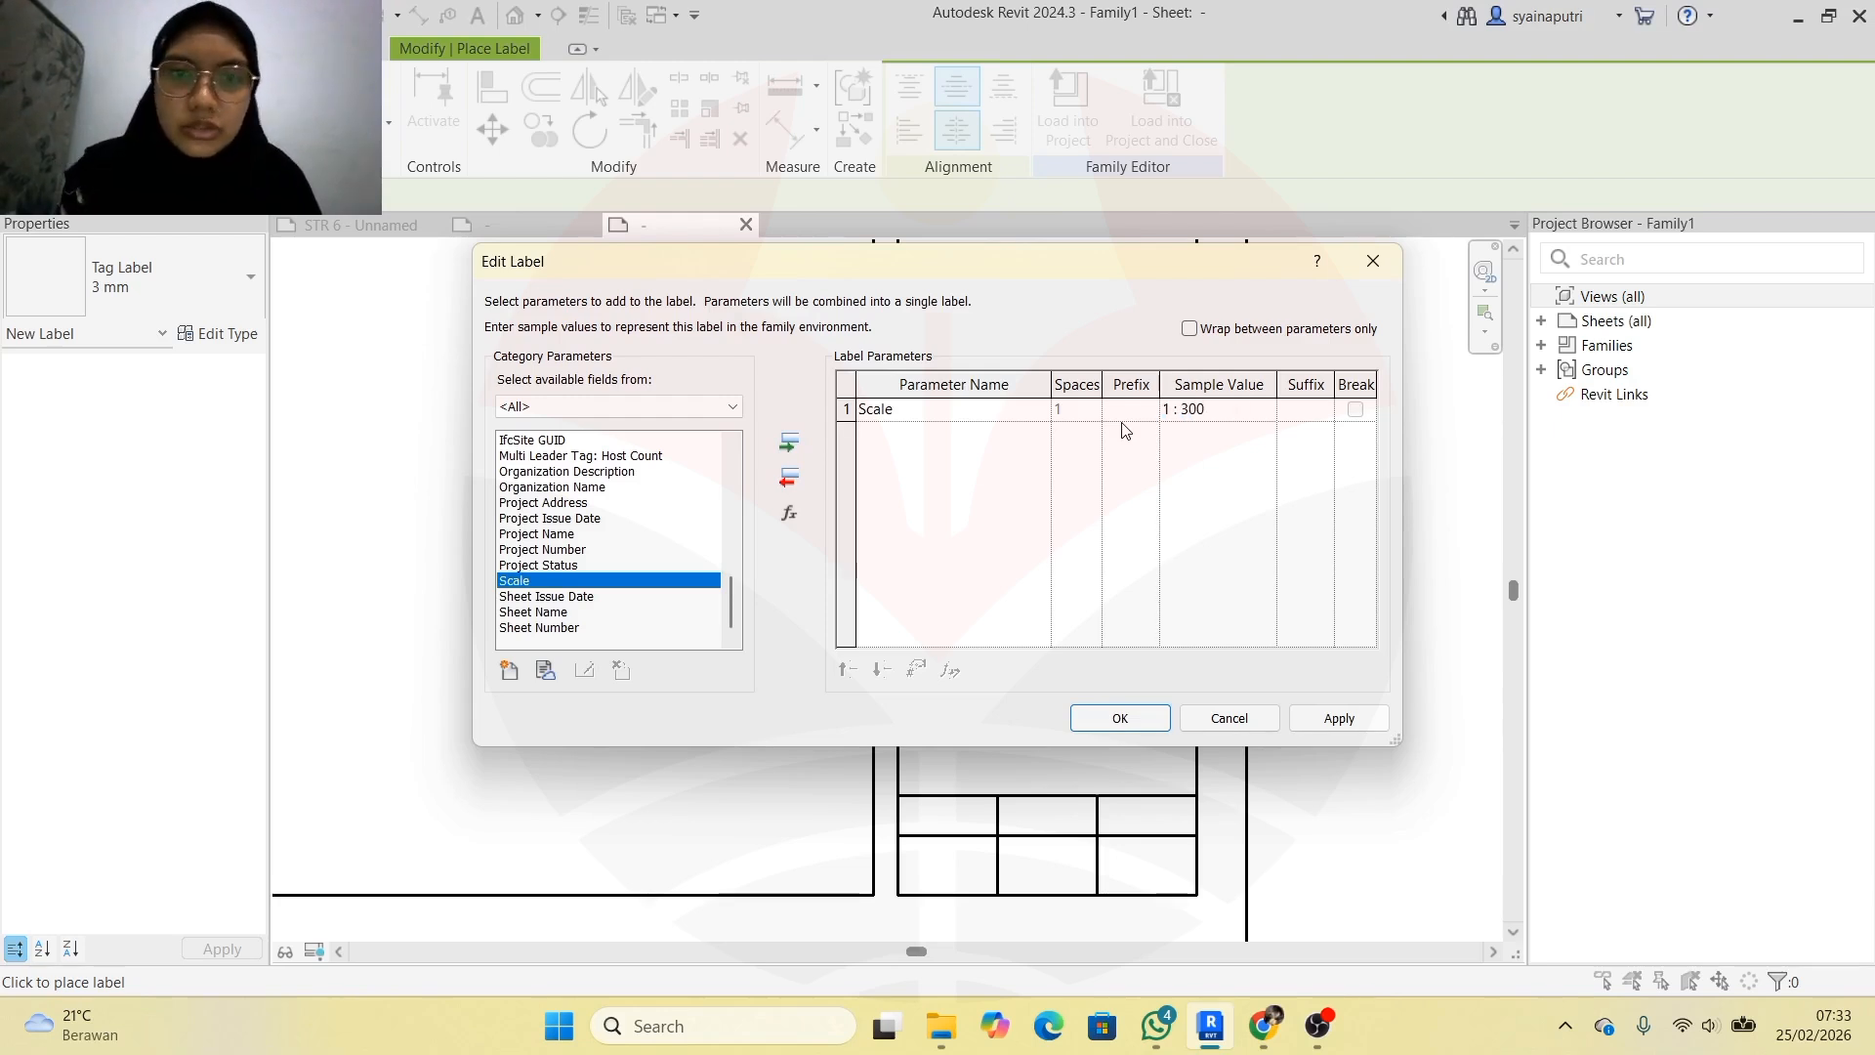
{"action": "left_click", "coordinate": [1336, 719]}
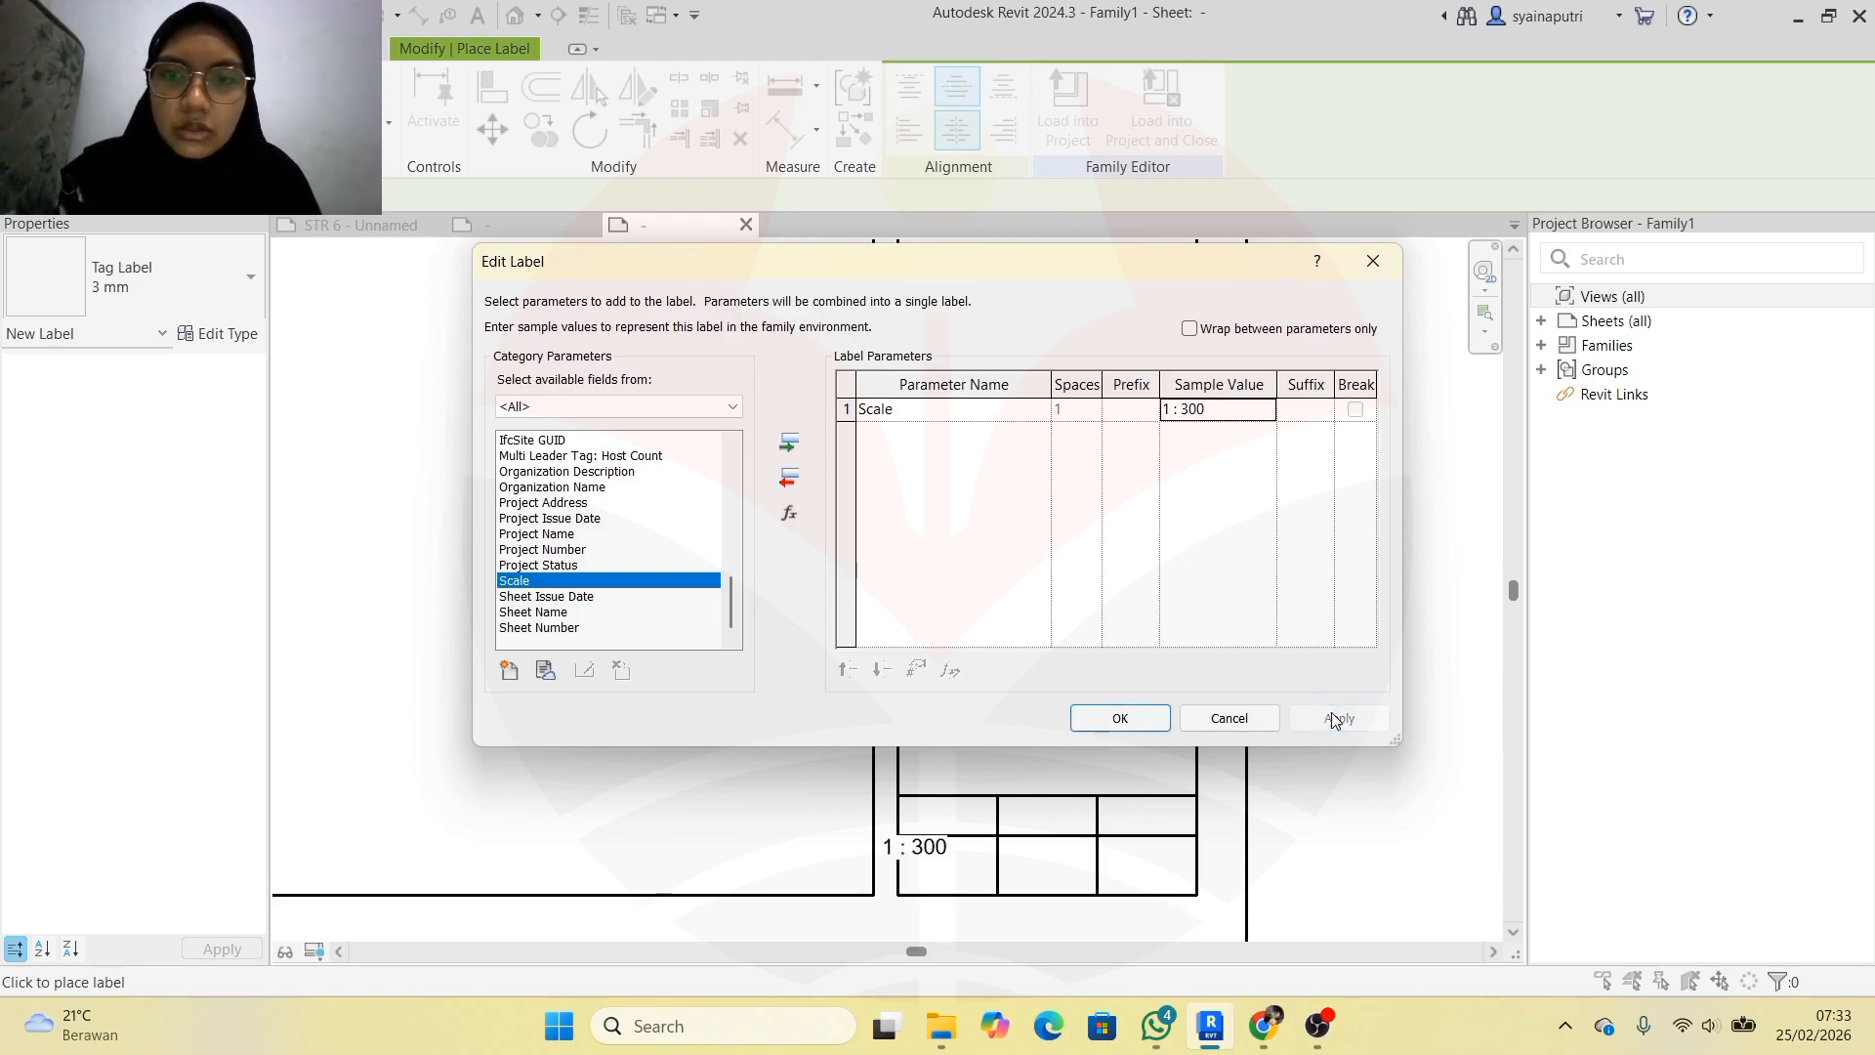
{"action": "left_click", "coordinate": [1120, 717]}
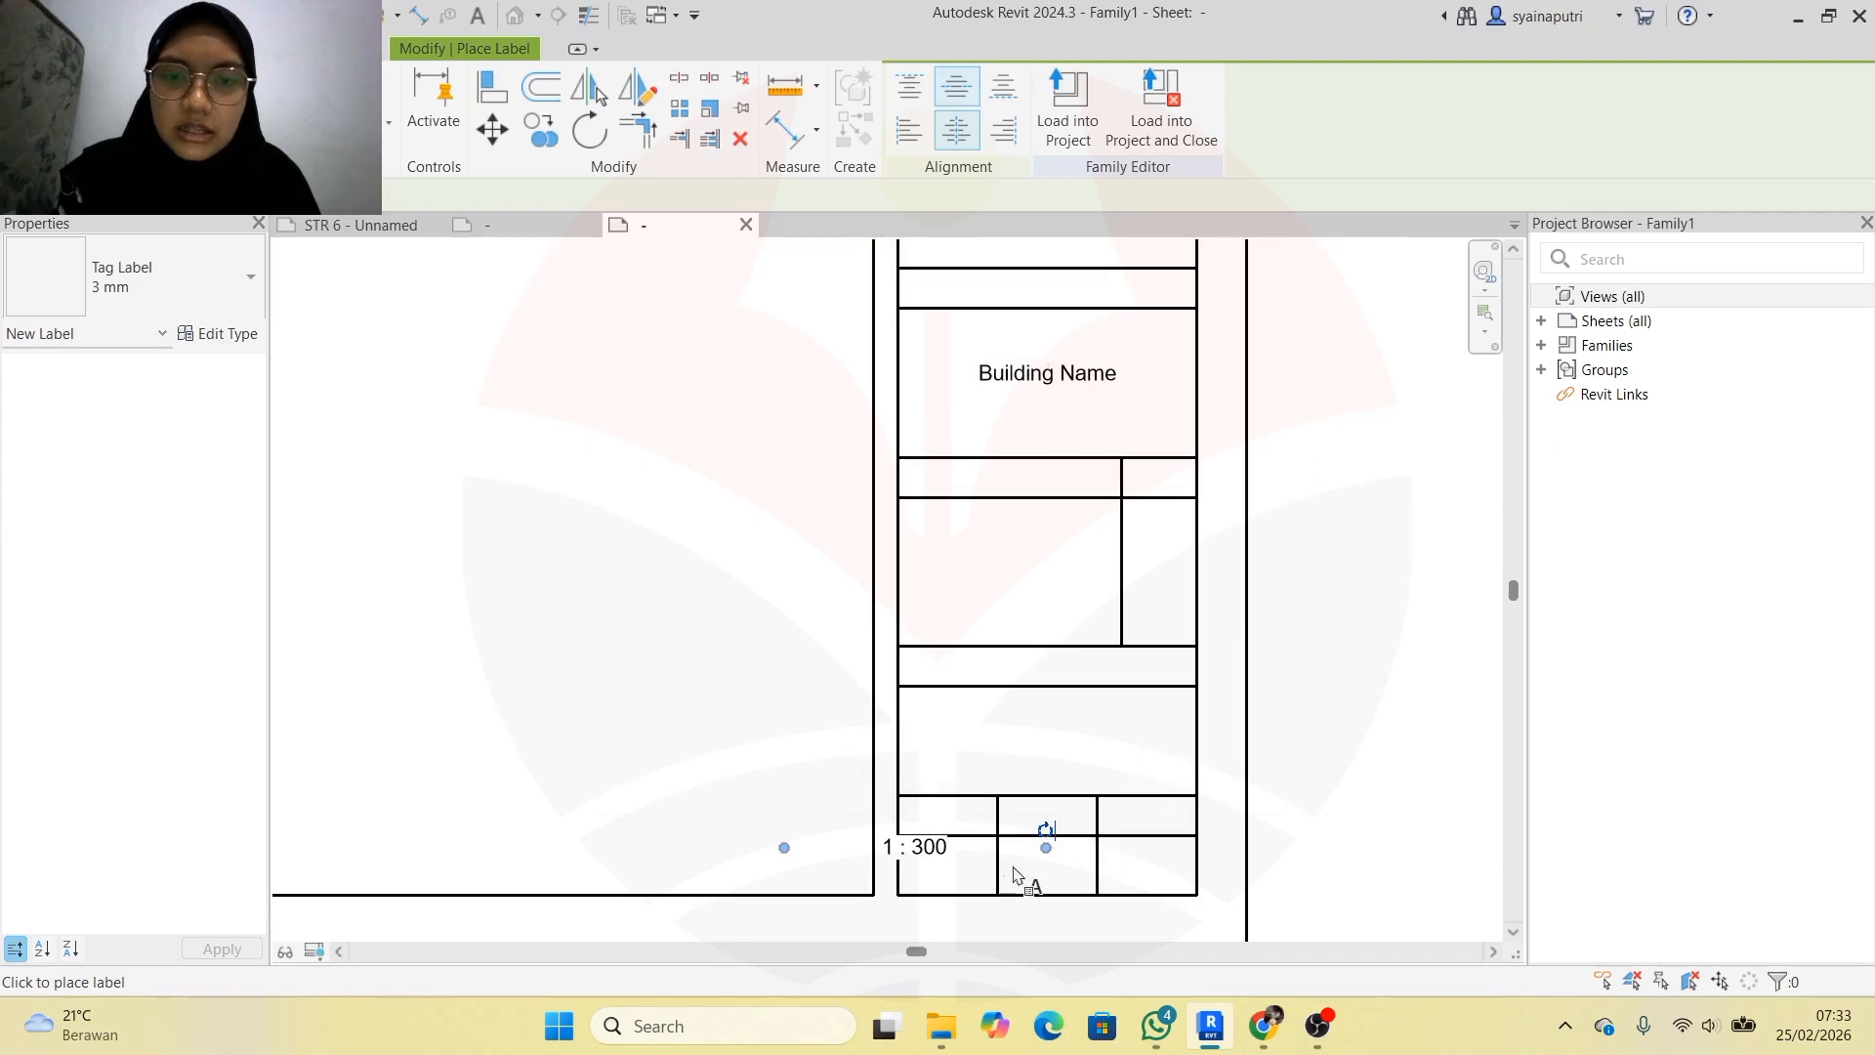
Fit the 1 : 300 label into the bottom-left cell of the title block
{"action": "key", "text": "Escape"}
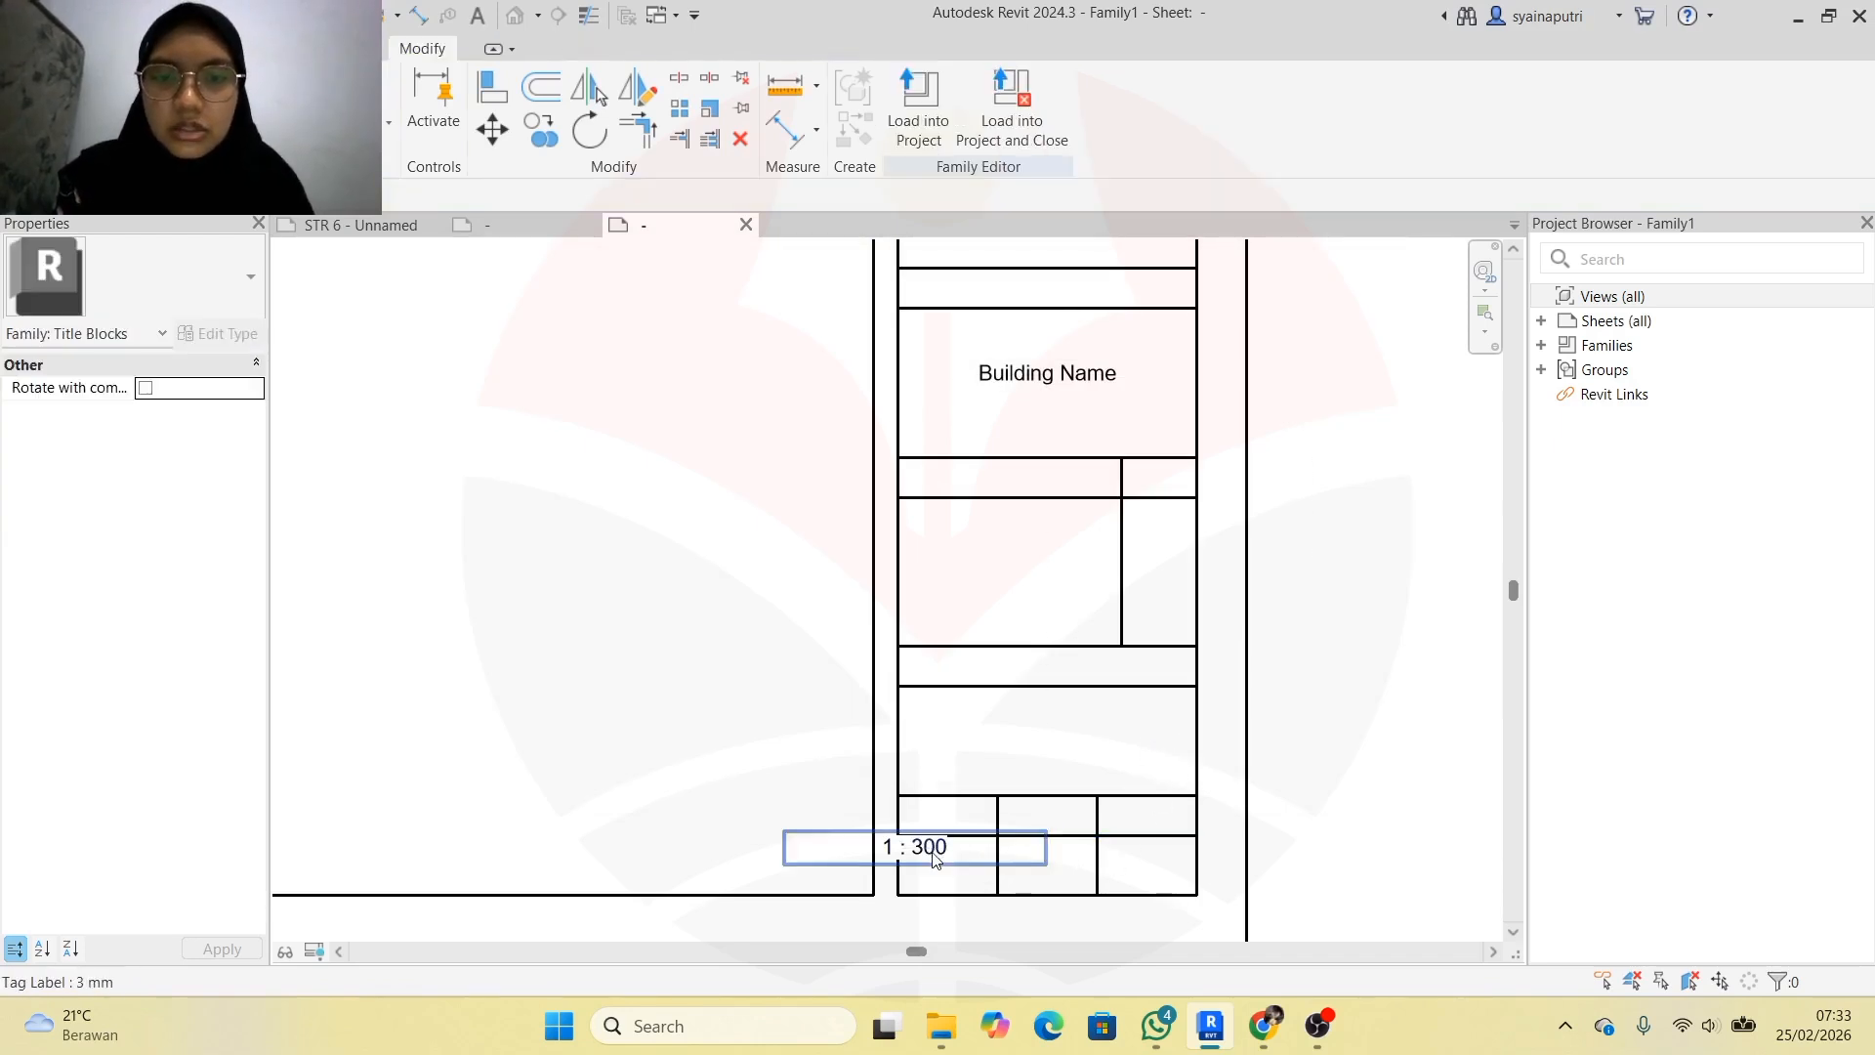
{"action": "left_click", "coordinate": [933, 854]}
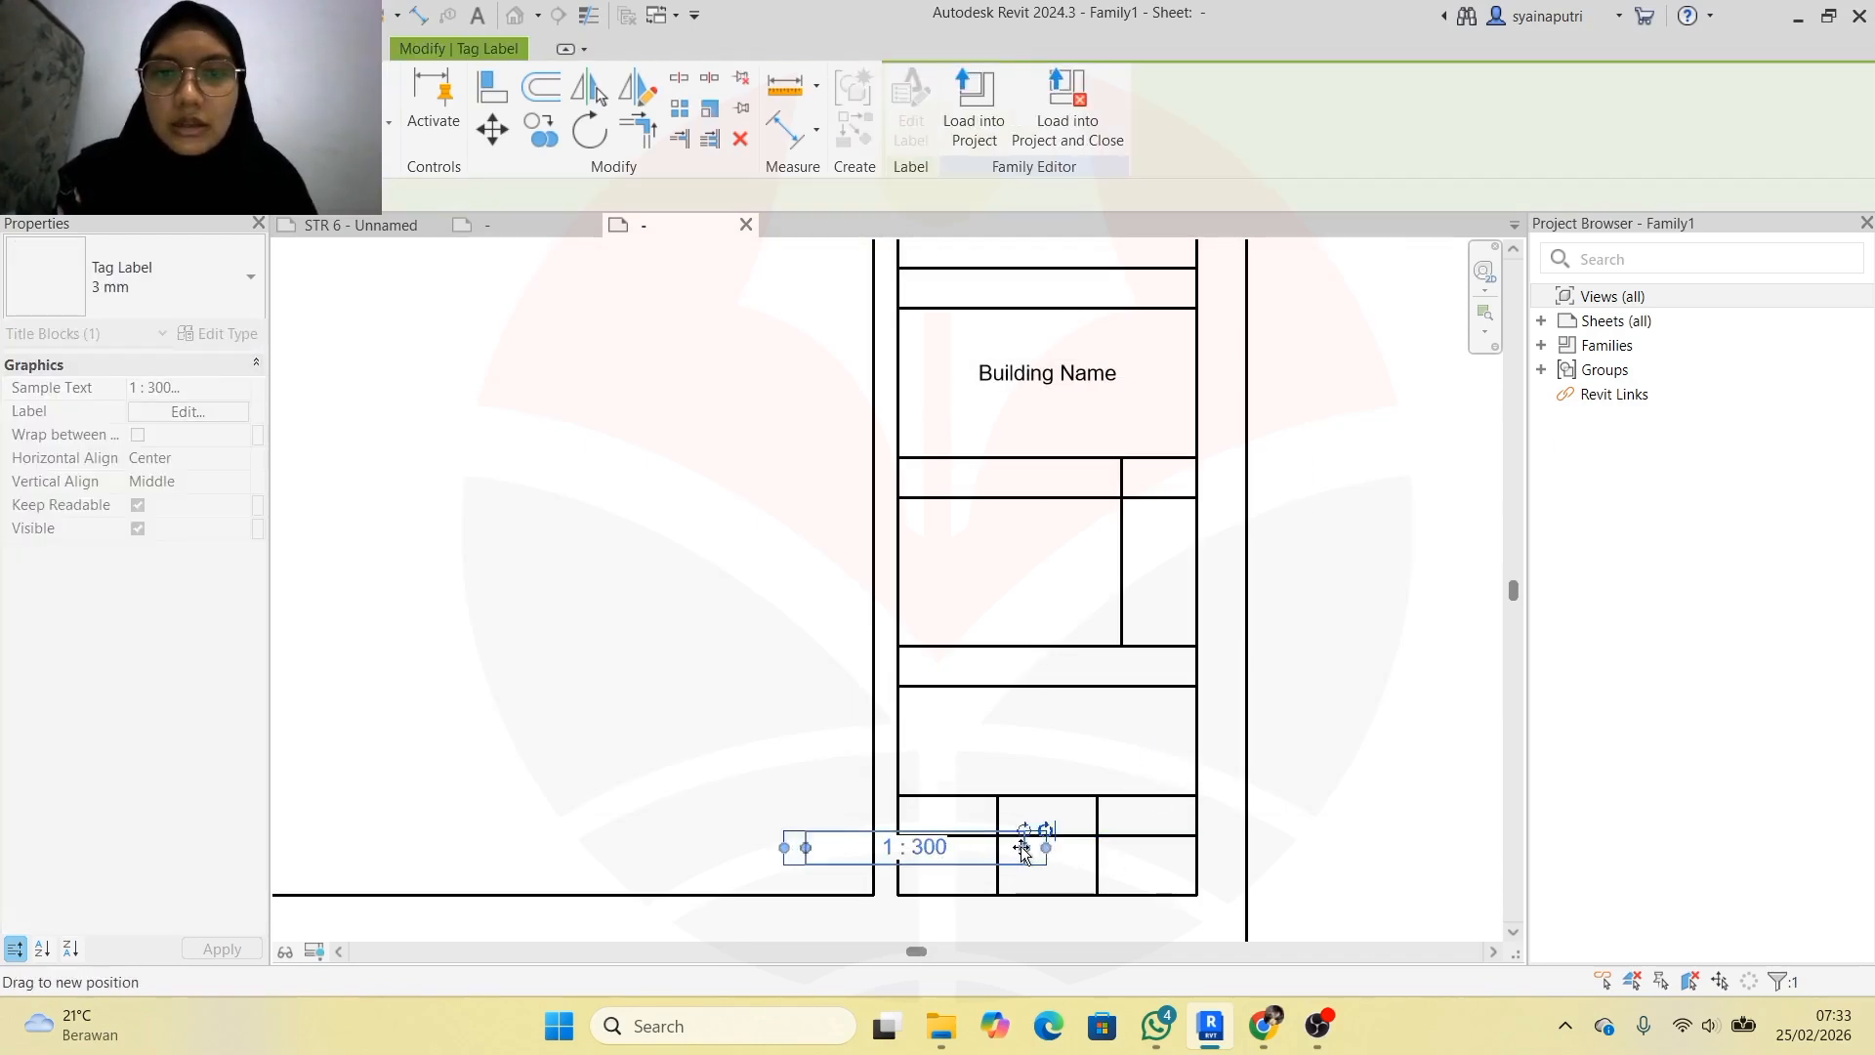
{"action": "left_click_drag", "start_coordinate": [1021, 845], "coordinate": [970, 884]}
{"action": "left_click", "coordinate": [1078, 885]}
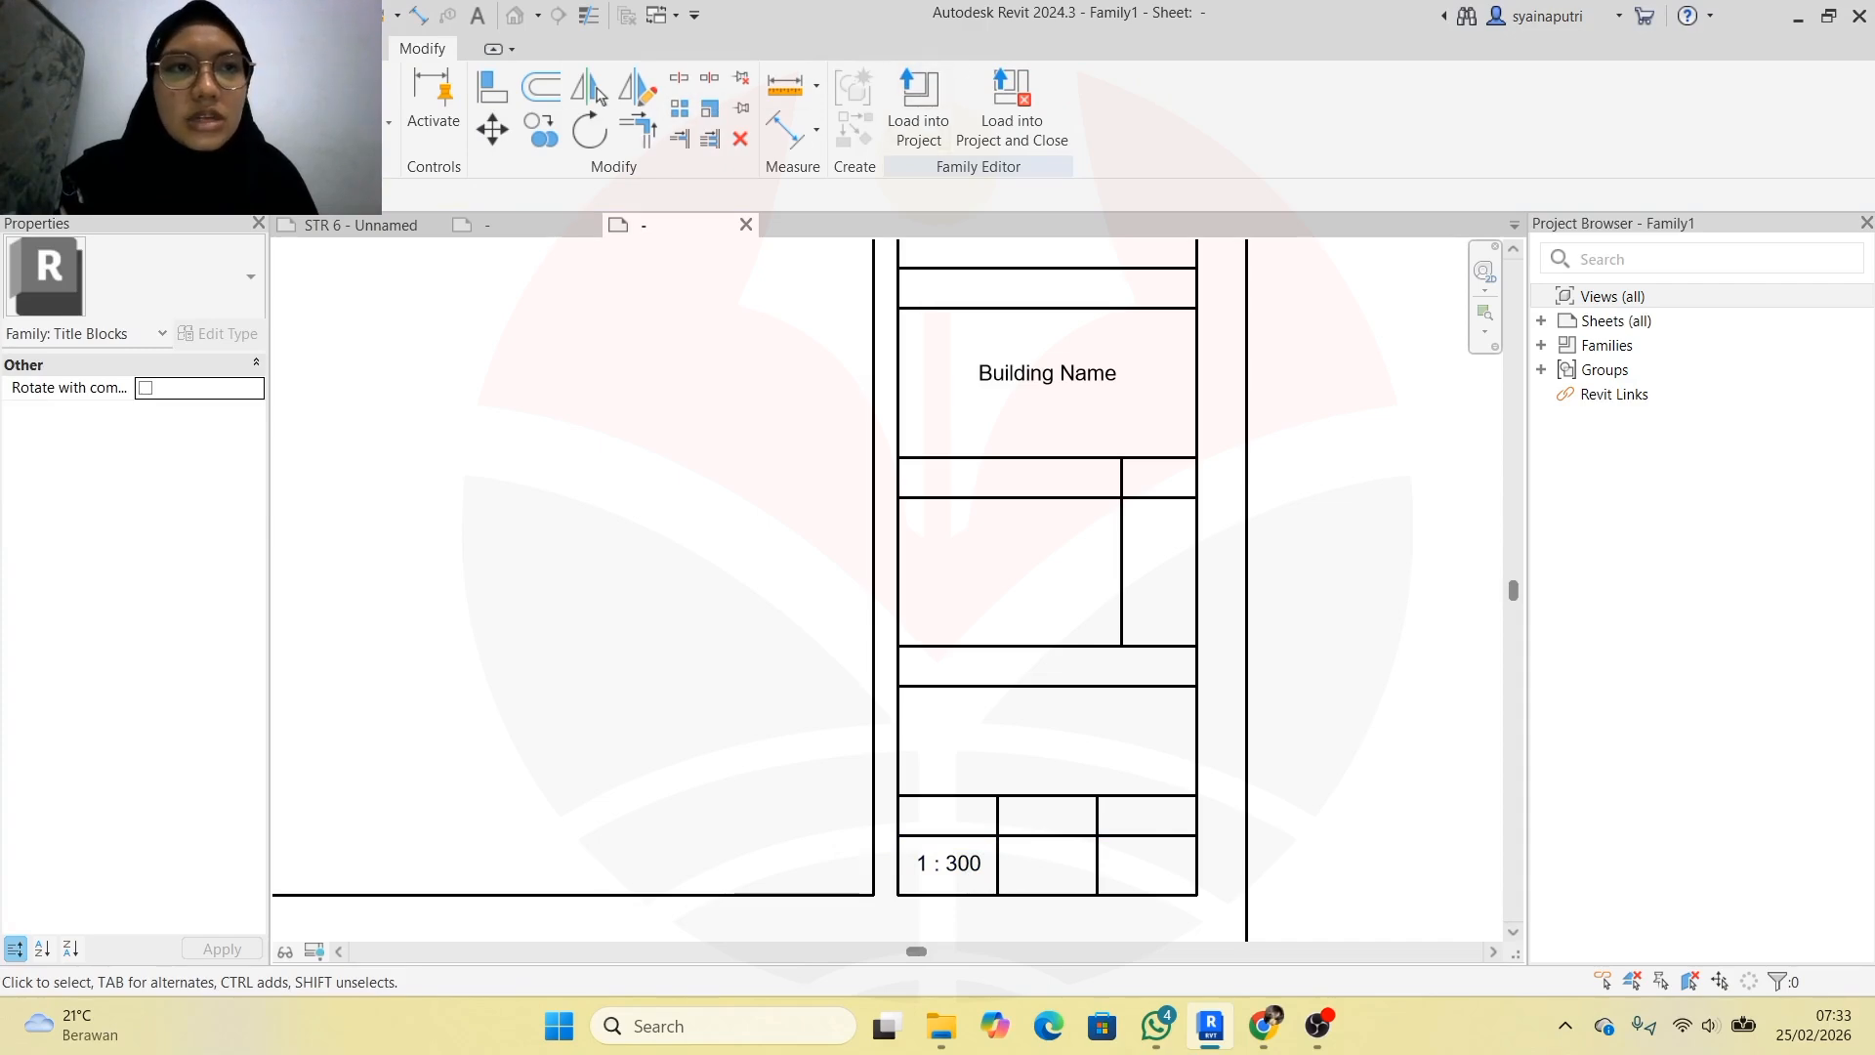
{"action": "left_click", "coordinate": [78, 49]}
Place a new label beside the scale cell and add the Project Number parameter
{"action": "left_click", "coordinate": [885, 123]}
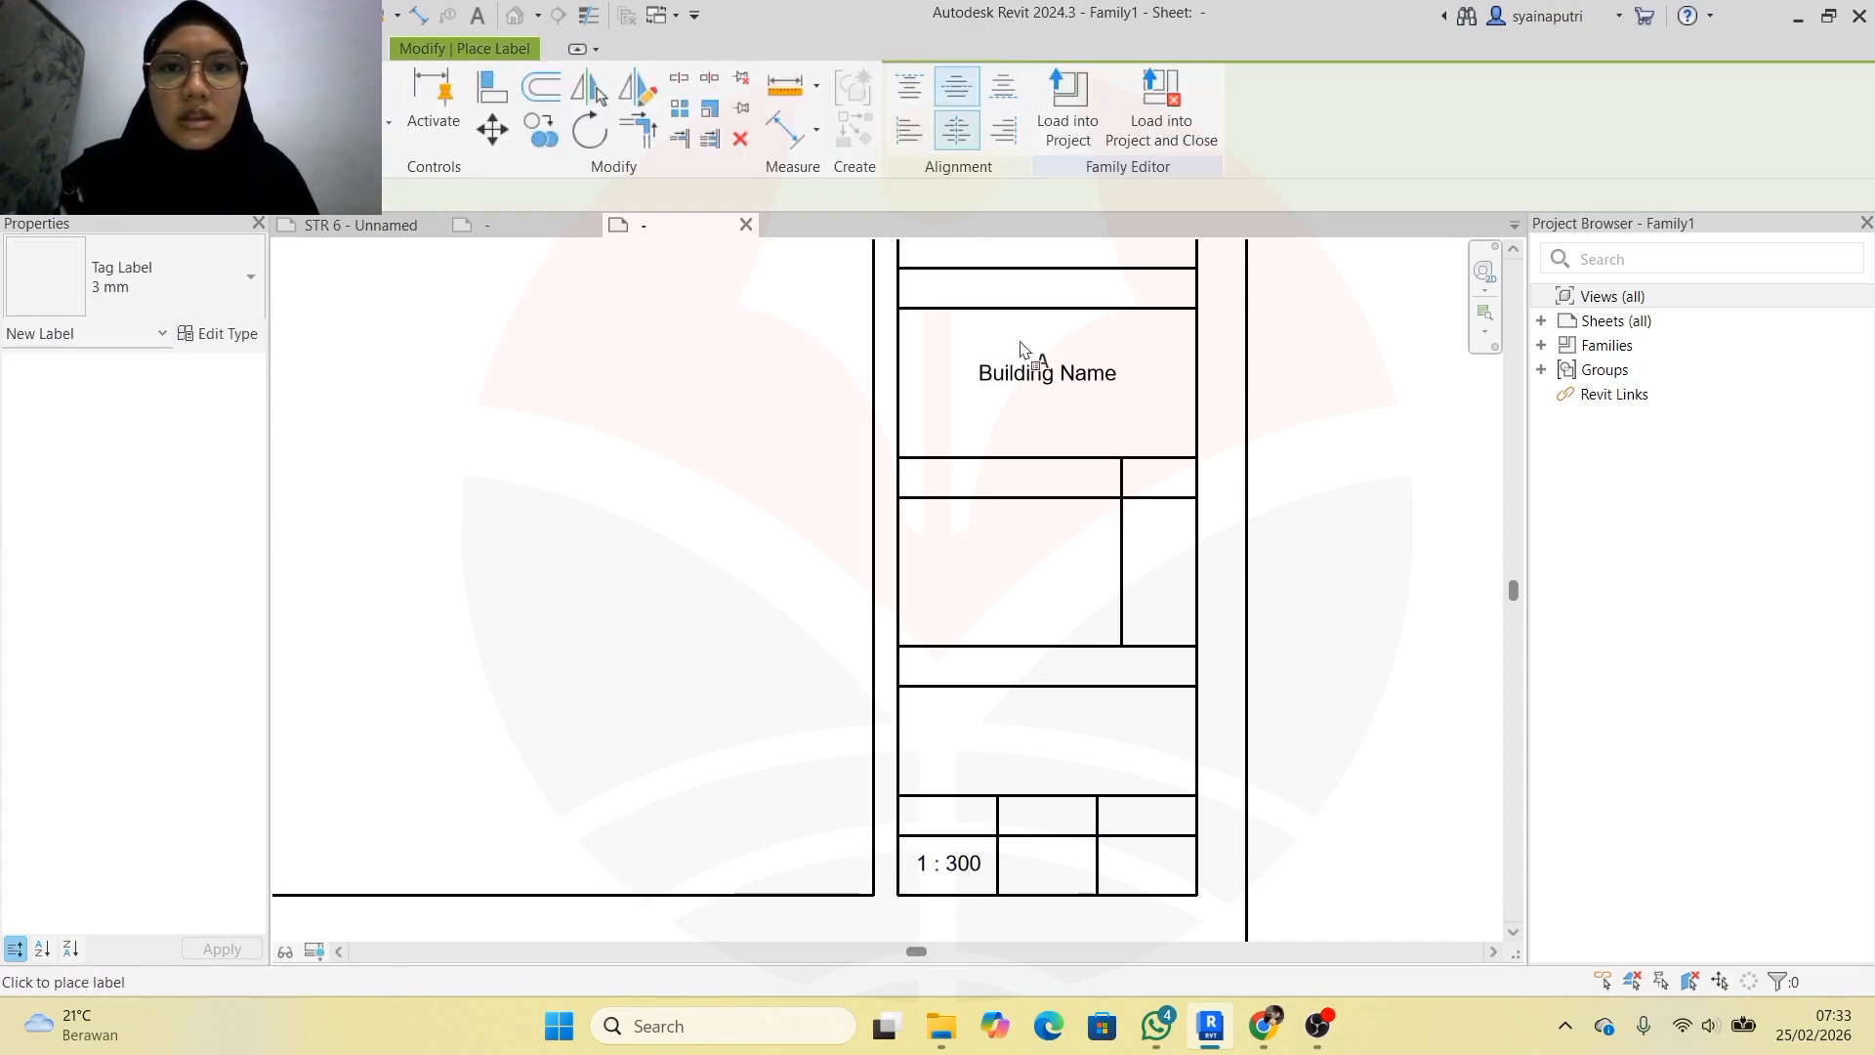
{"action": "left_click", "coordinate": [1027, 864]}
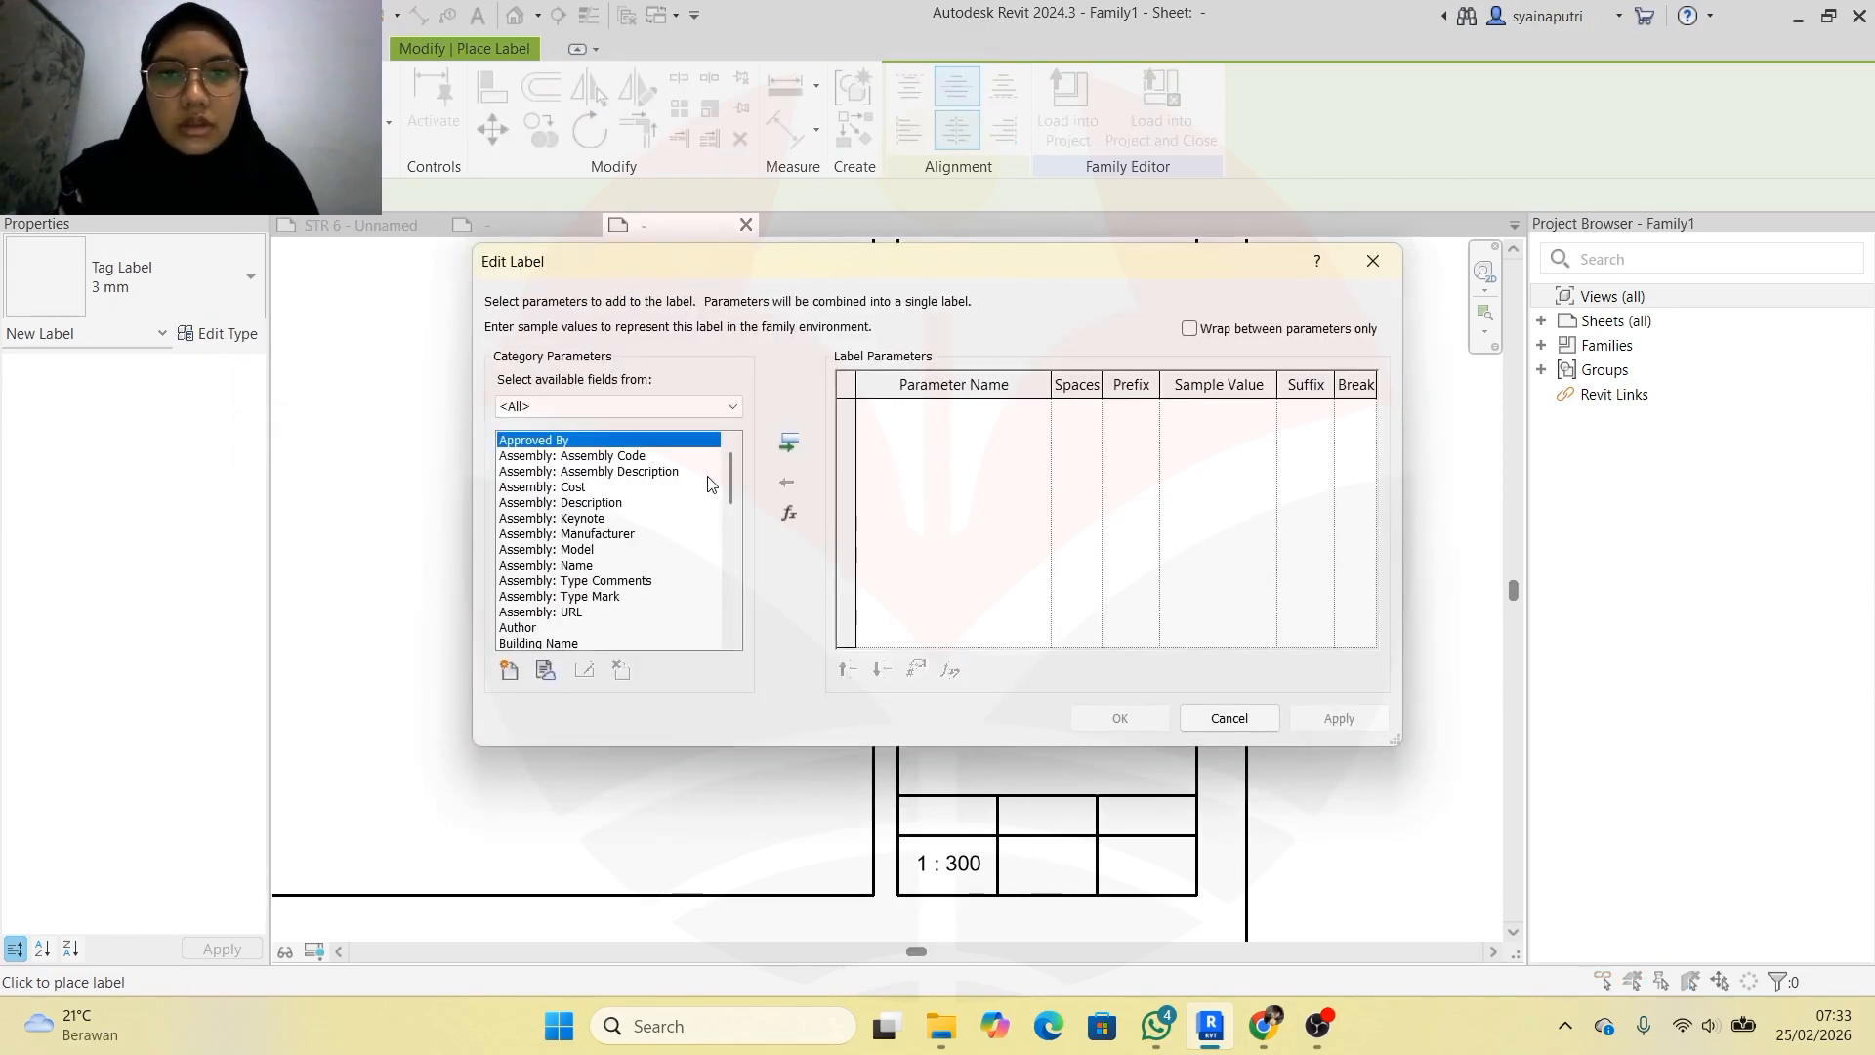
{"action": "scroll", "coordinate": [710, 484], "scroll_direction": "down", "scroll_amount": 10}
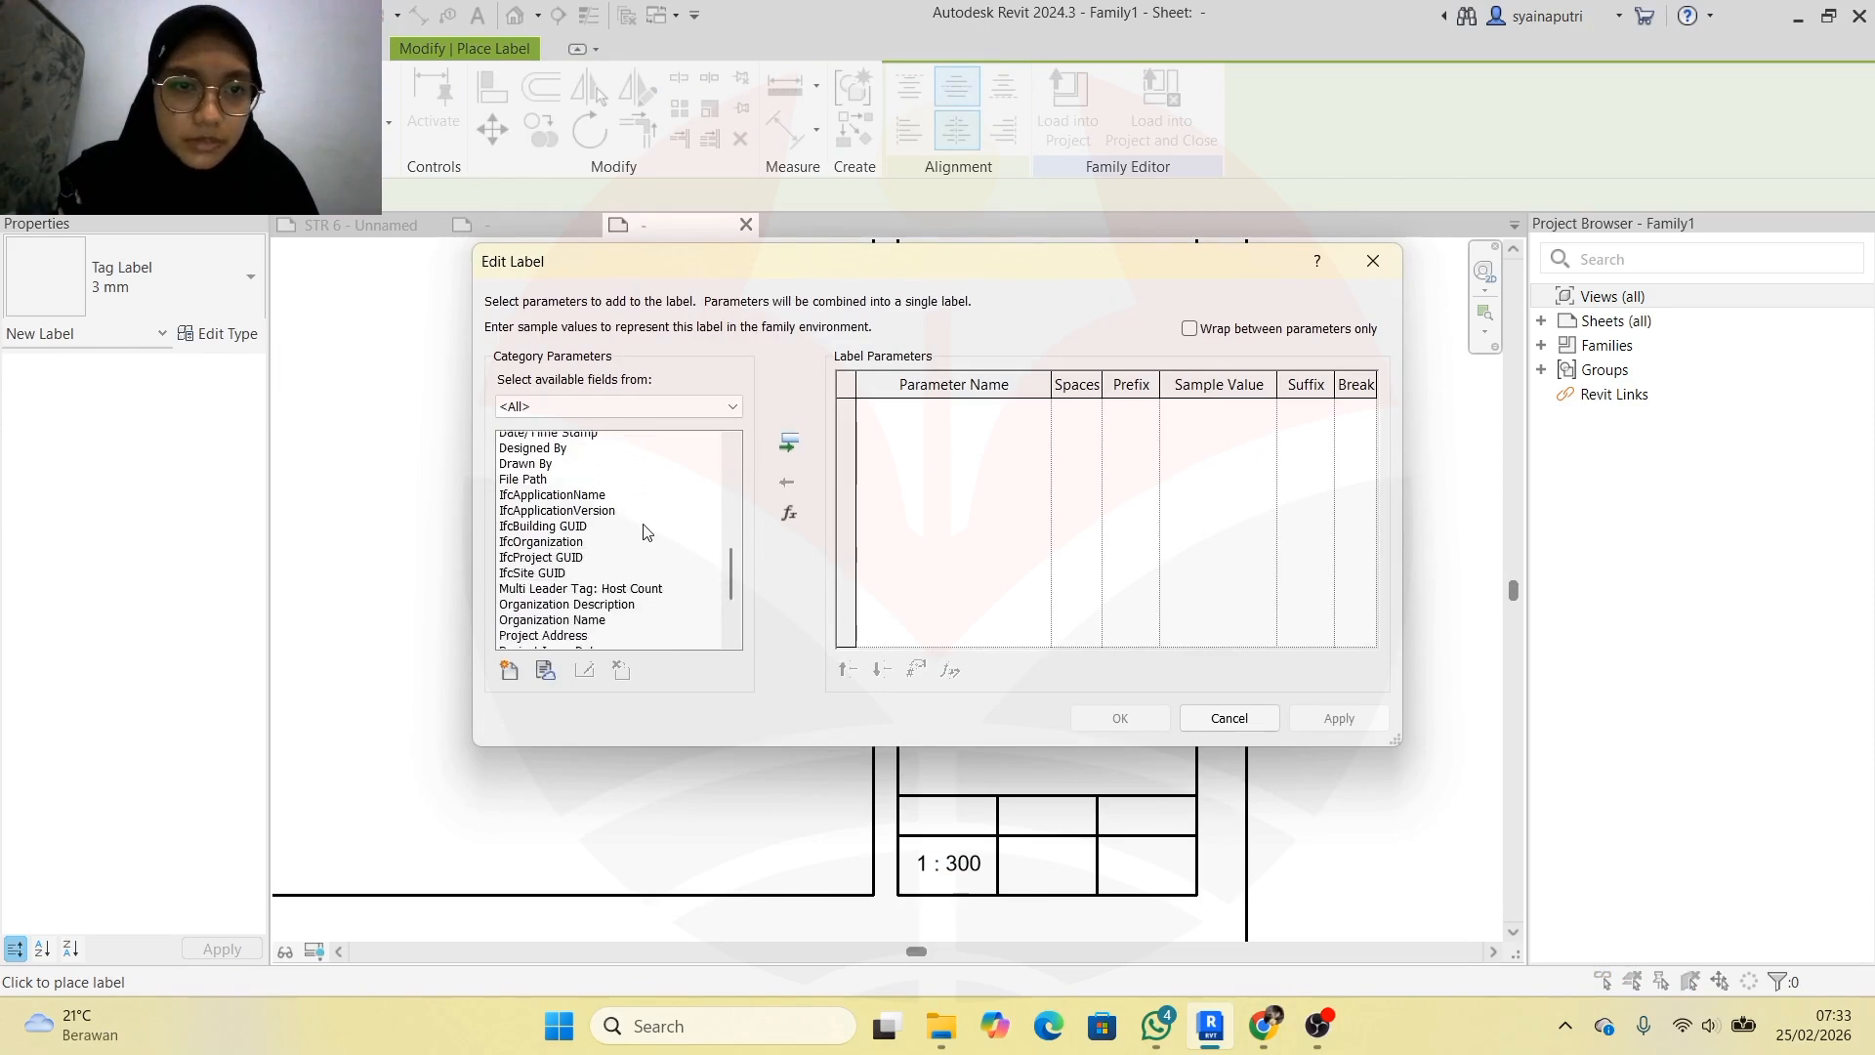
{"action": "scroll", "coordinate": [644, 532], "scroll_direction": "down", "scroll_amount": 3}
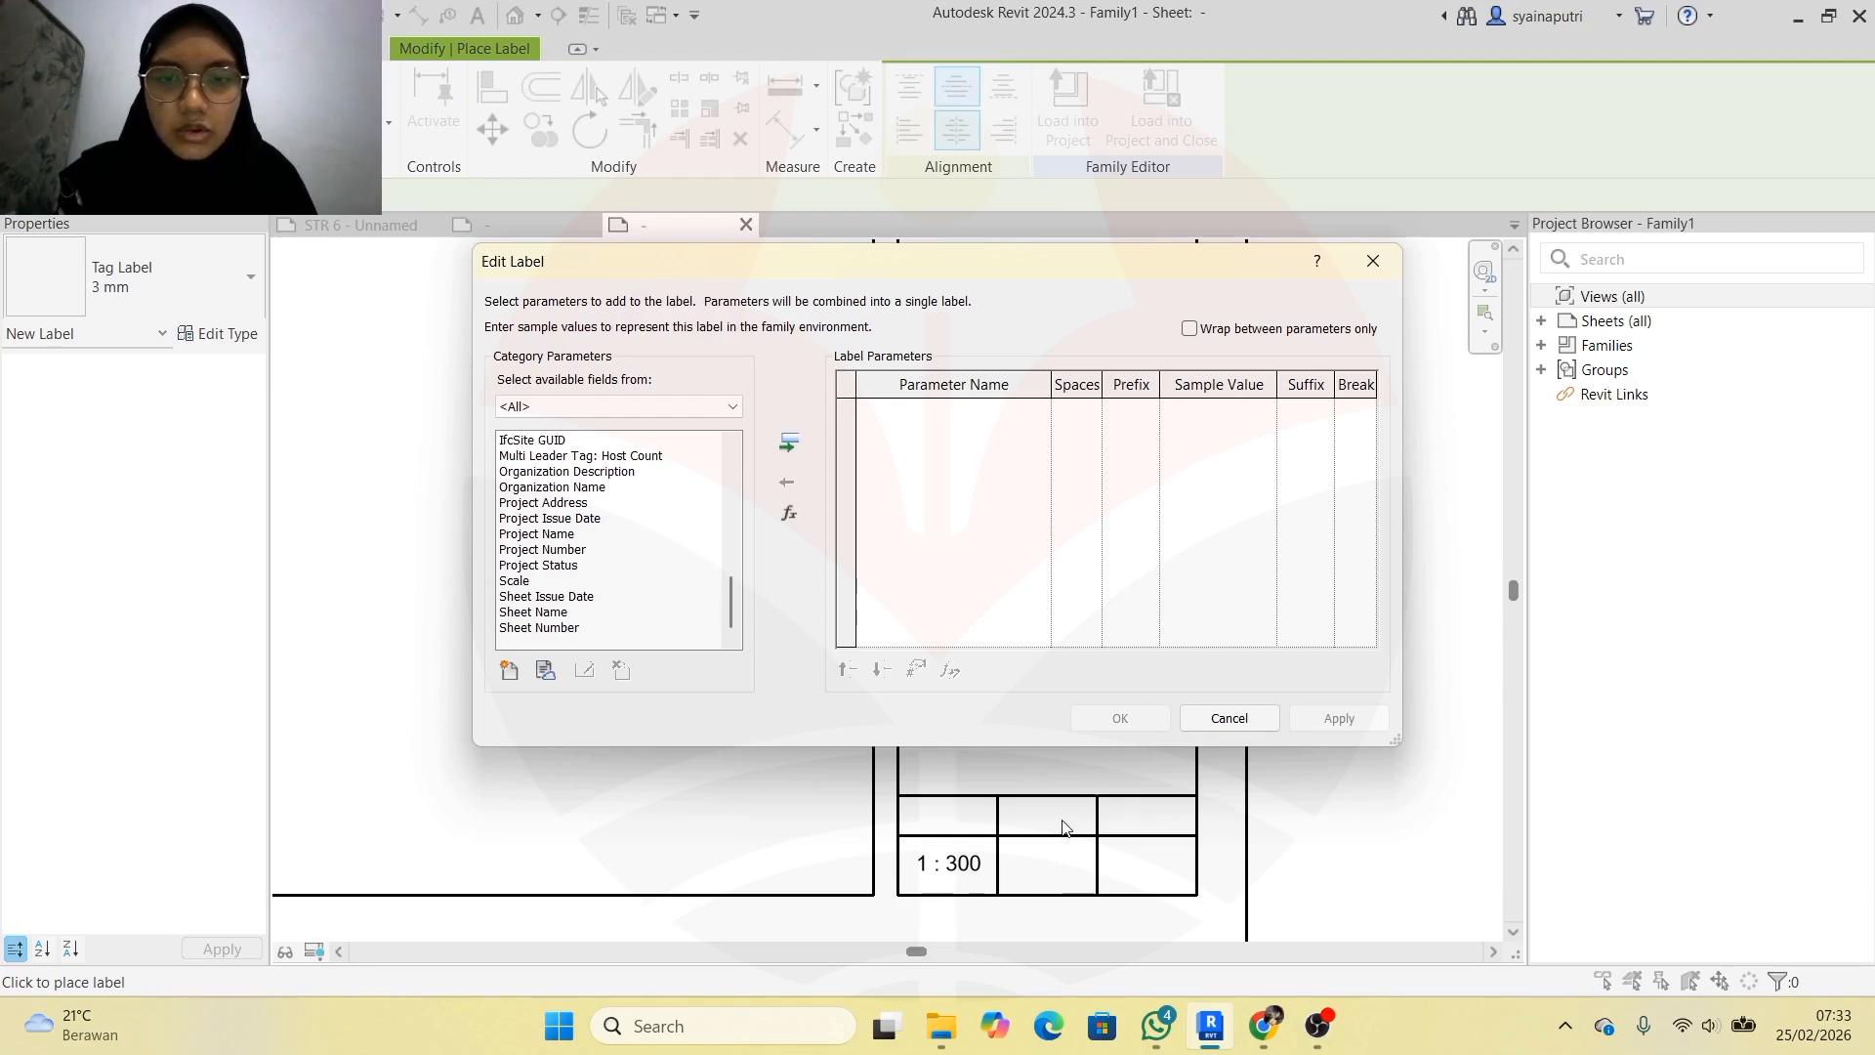
{"action": "left_click", "coordinate": [586, 535]}
{"action": "left_click", "coordinate": [589, 551]}
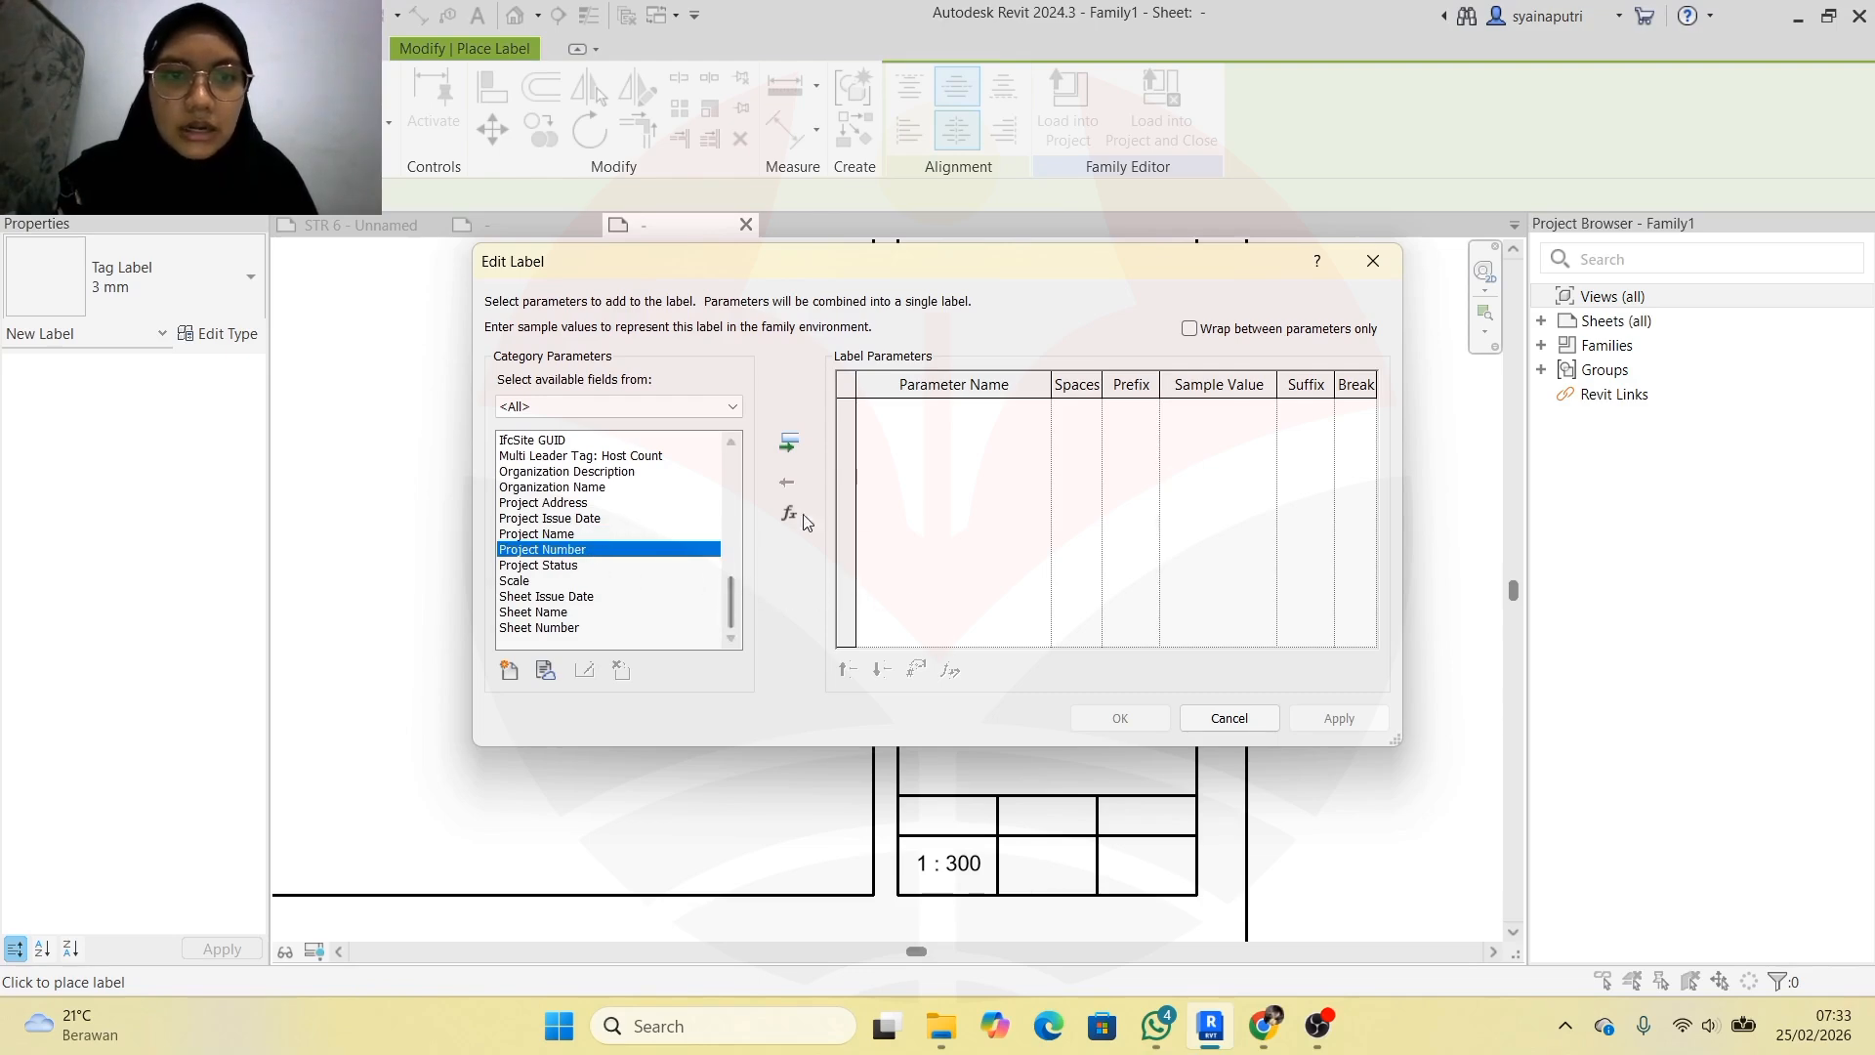
{"action": "left_click", "coordinate": [789, 445]}
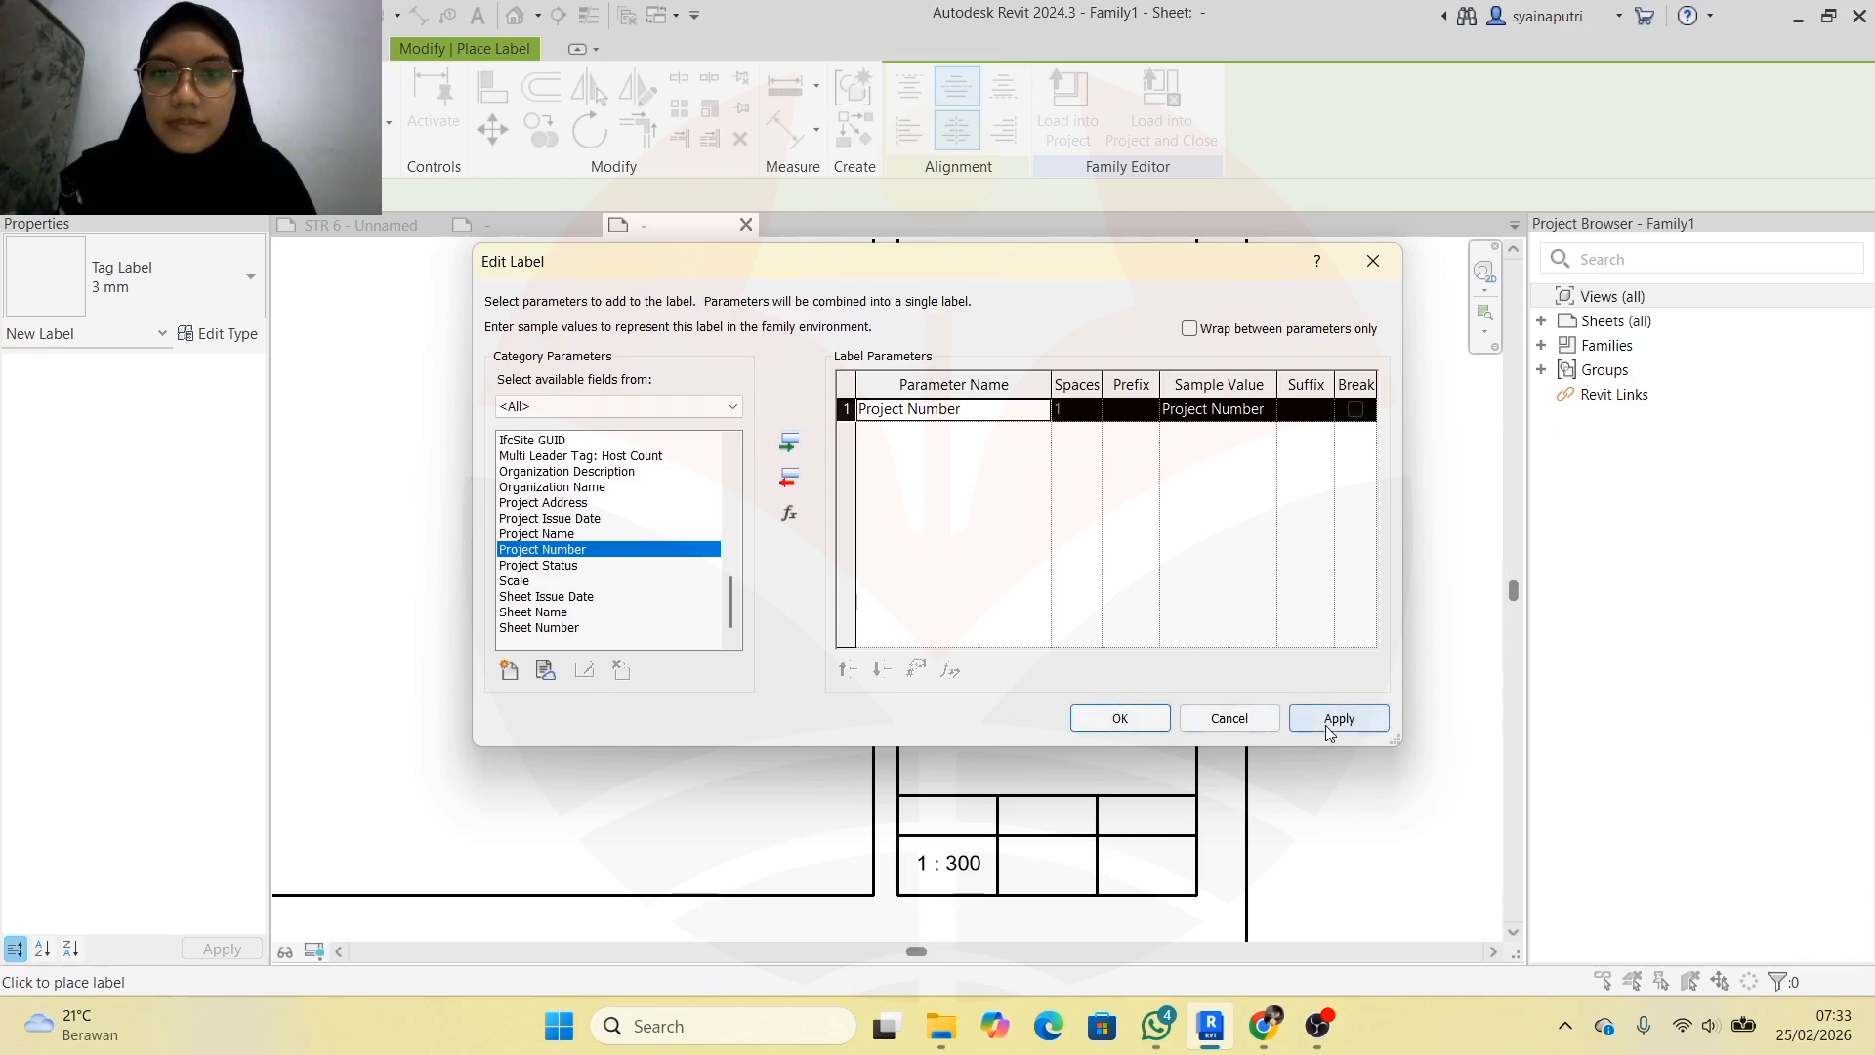
{"action": "left_click", "coordinate": [1254, 408]}
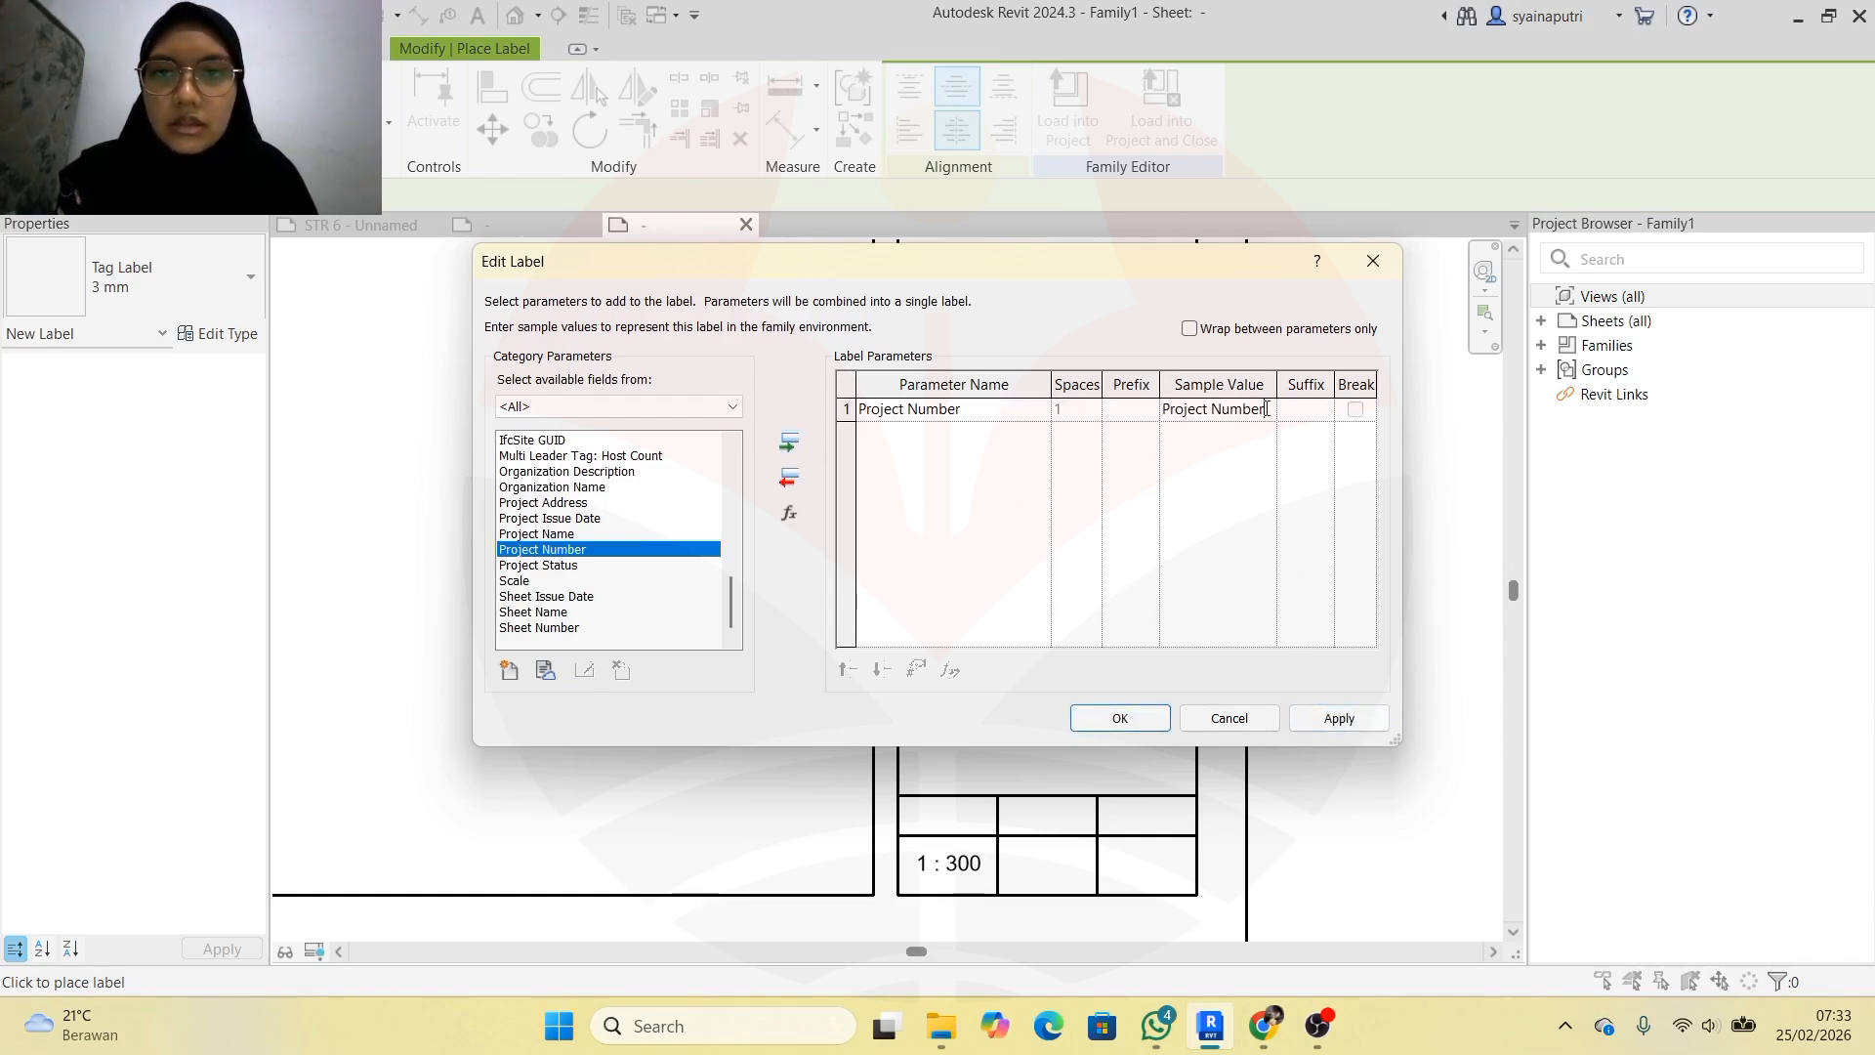
{"action": "left_click_drag", "start_coordinate": [1266, 410], "coordinate": [1162, 413]}
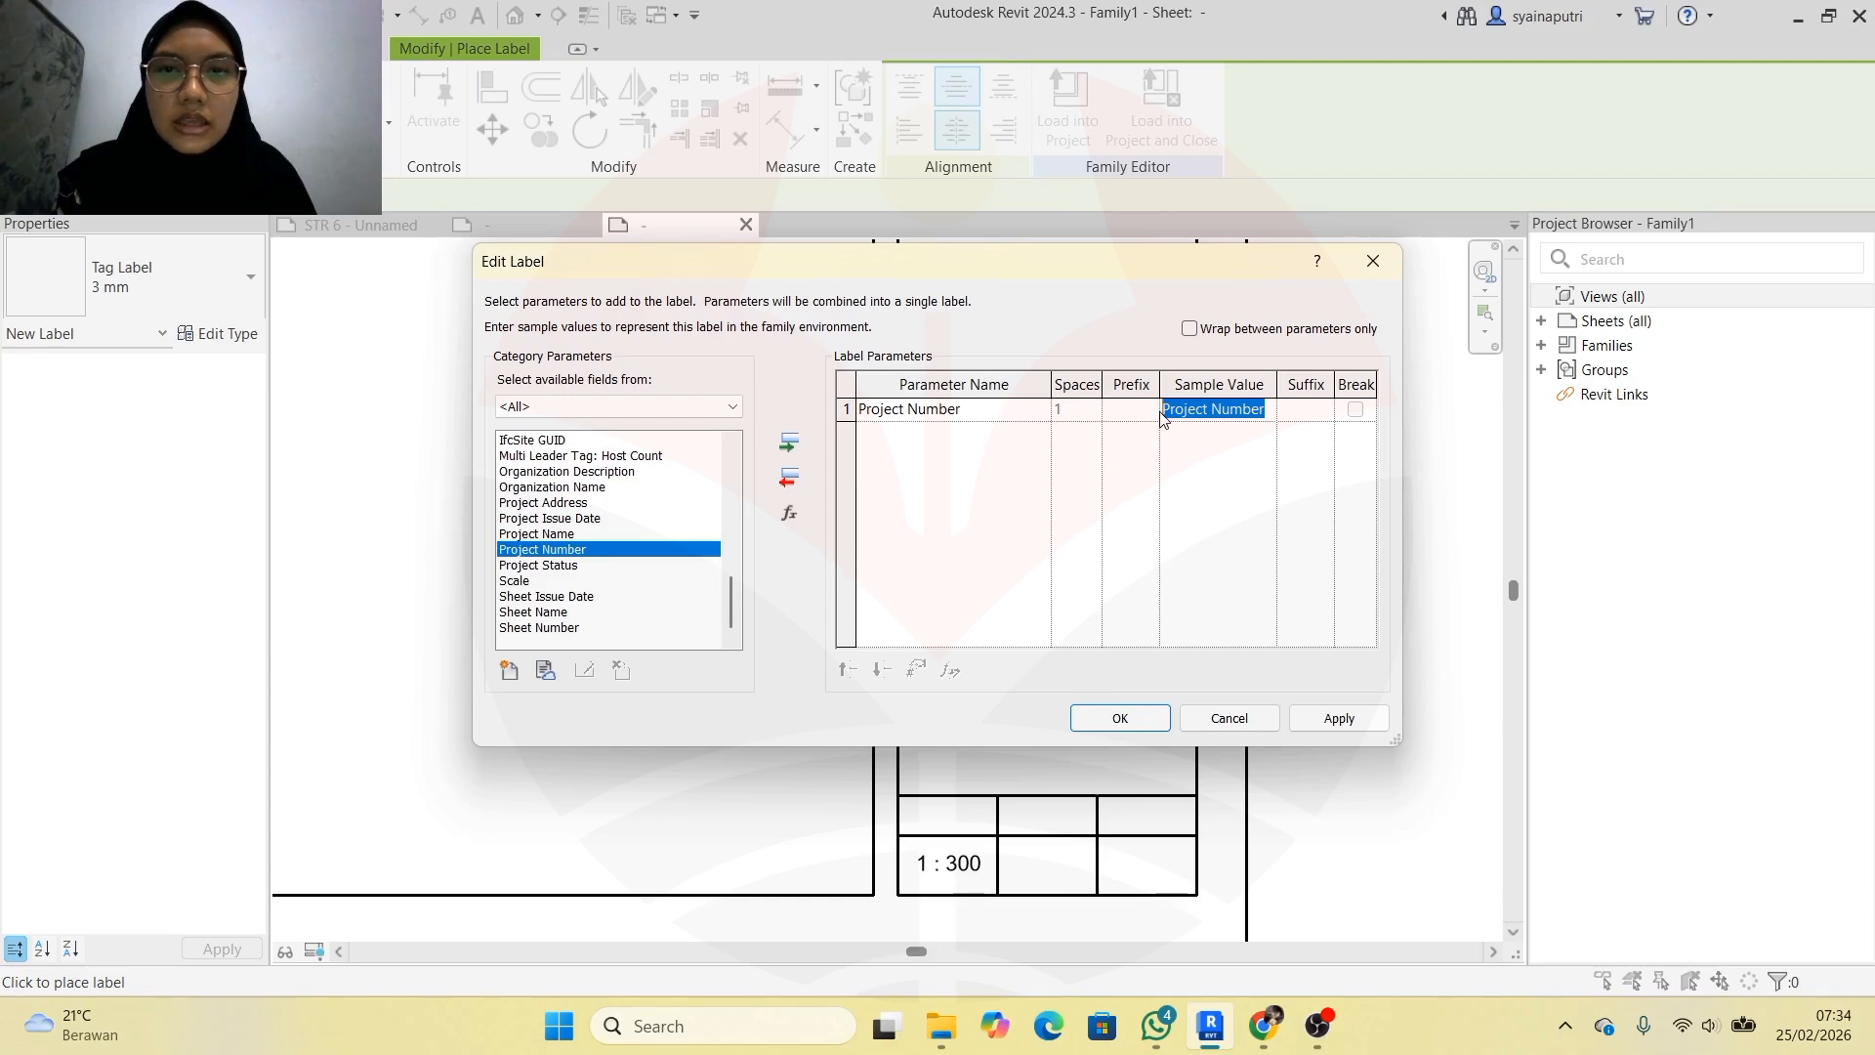
Swap Project Number for Sheet Number in the label, then remove it again
{"action": "left_click", "coordinate": [1003, 411]}
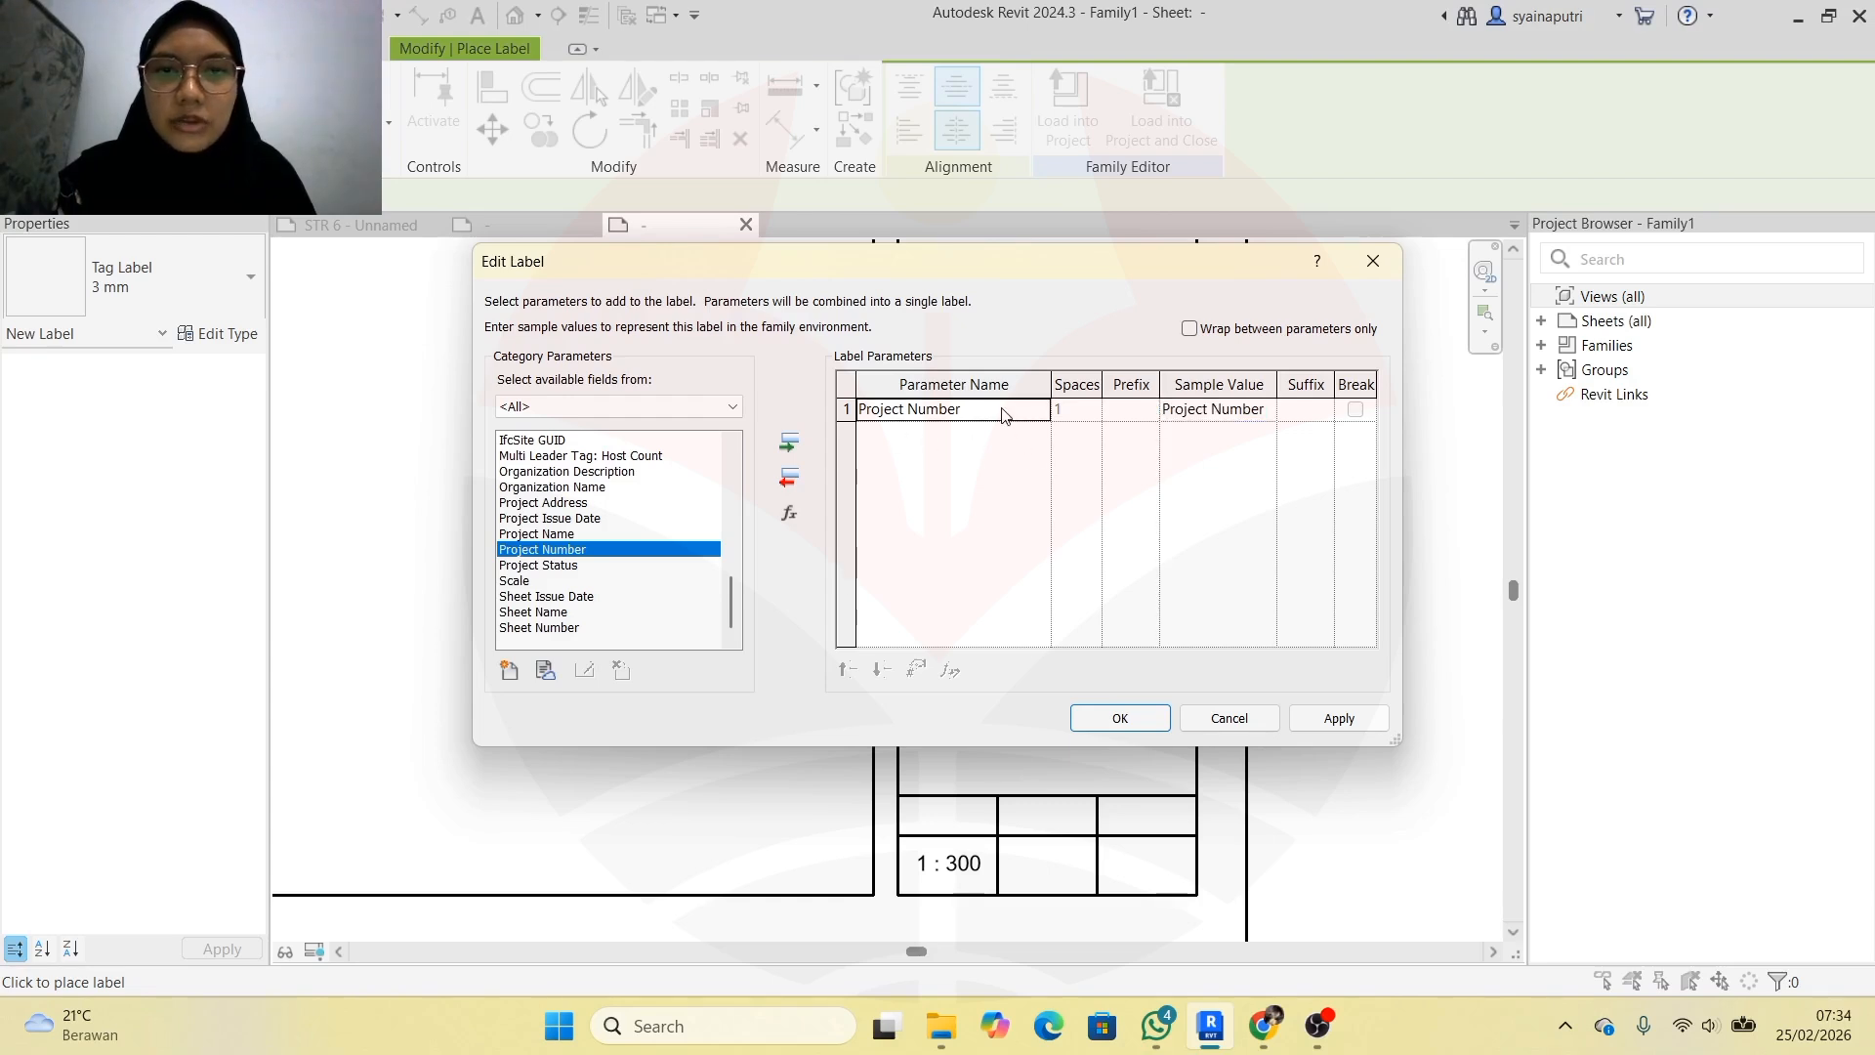
{"action": "left_click", "coordinate": [790, 481]}
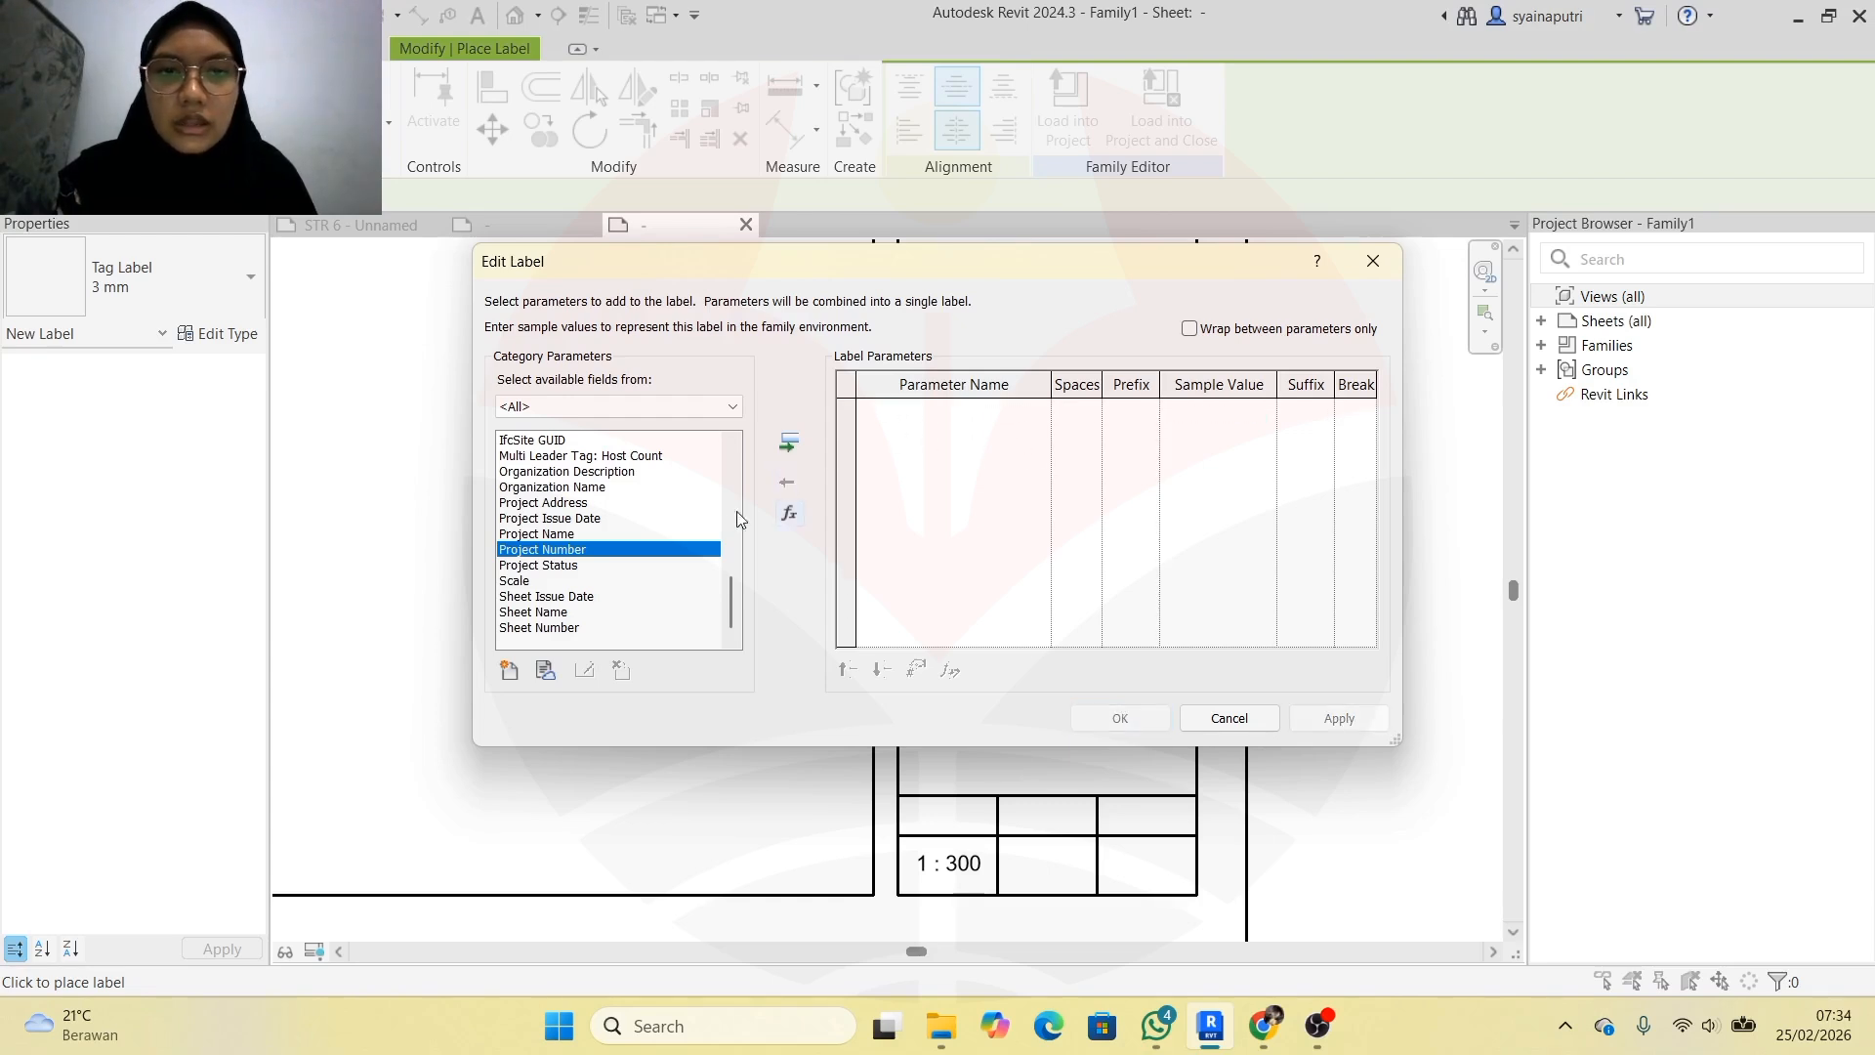
{"action": "left_click", "coordinate": [546, 612]}
{"action": "left_click", "coordinate": [592, 630]}
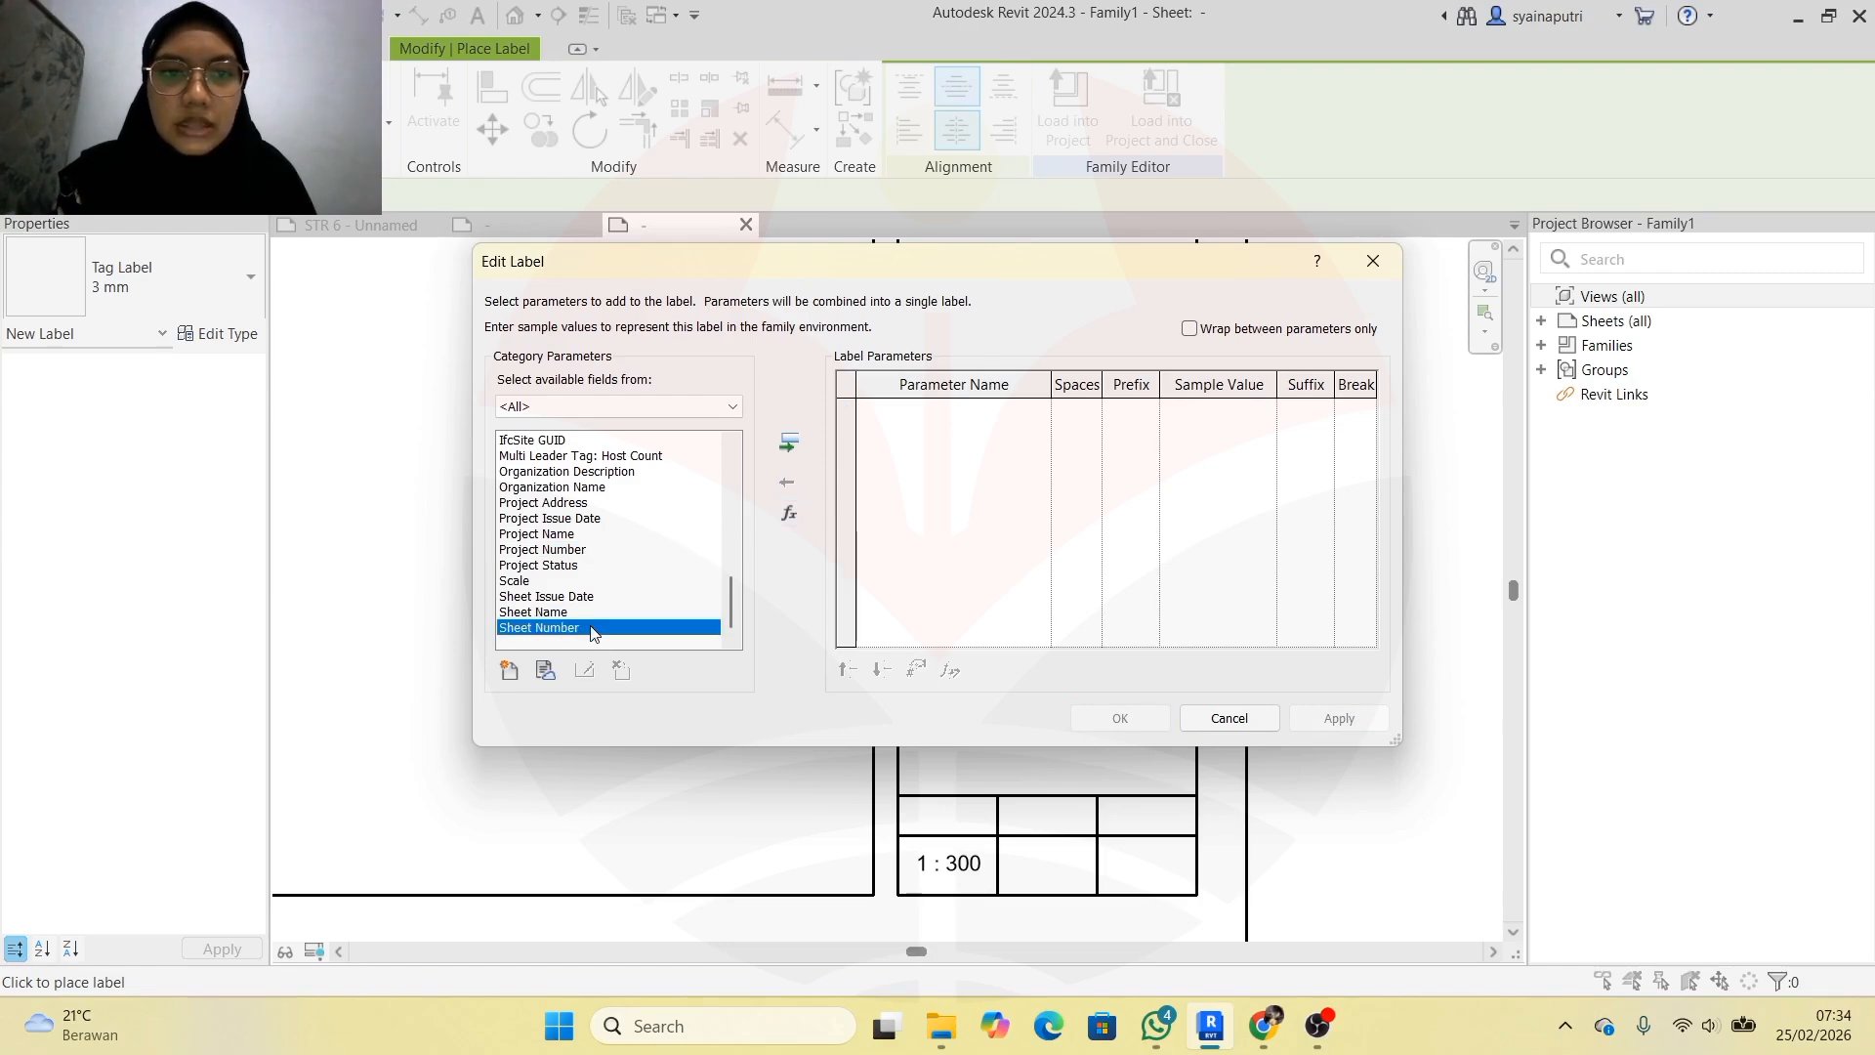
{"action": "left_click", "coordinate": [790, 444]}
{"action": "left_click", "coordinate": [1227, 410]}
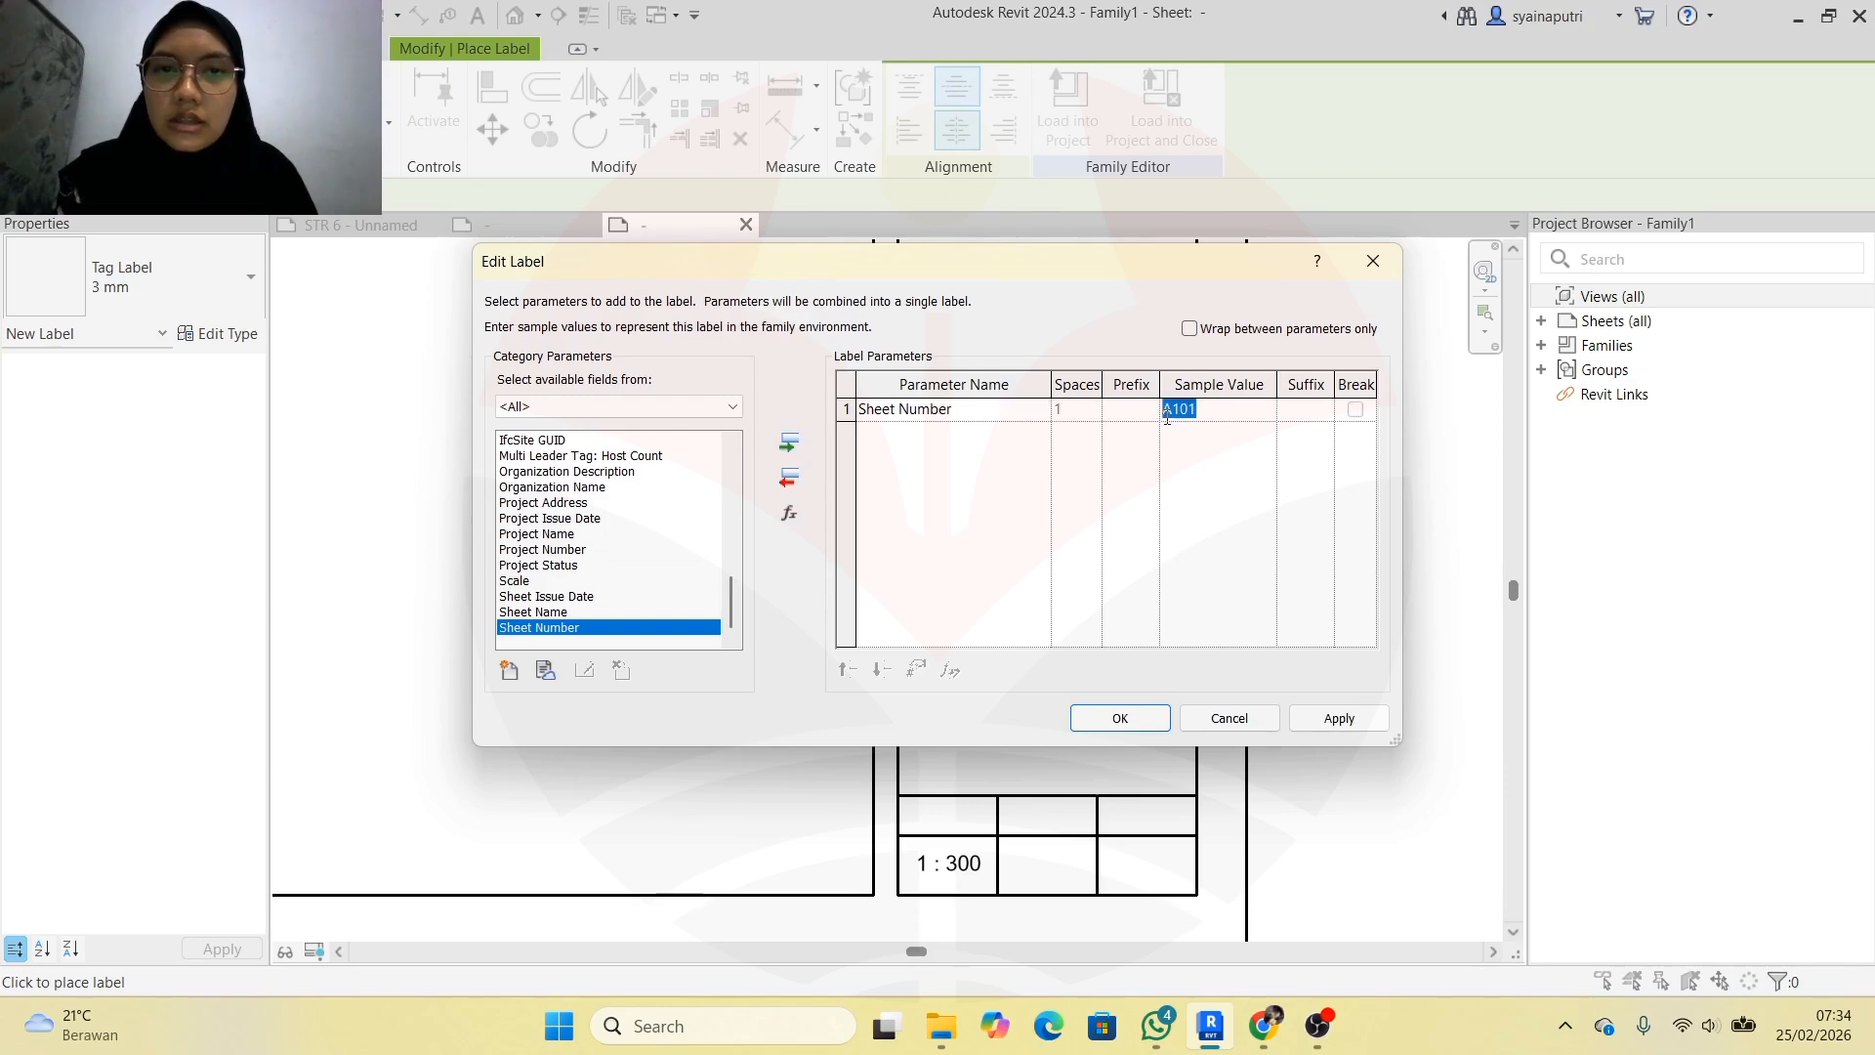
{"action": "left_click", "coordinate": [791, 482]}
Re-add Project Number with sample value 1 and confirm the label
{"action": "left_click", "coordinate": [618, 566]}
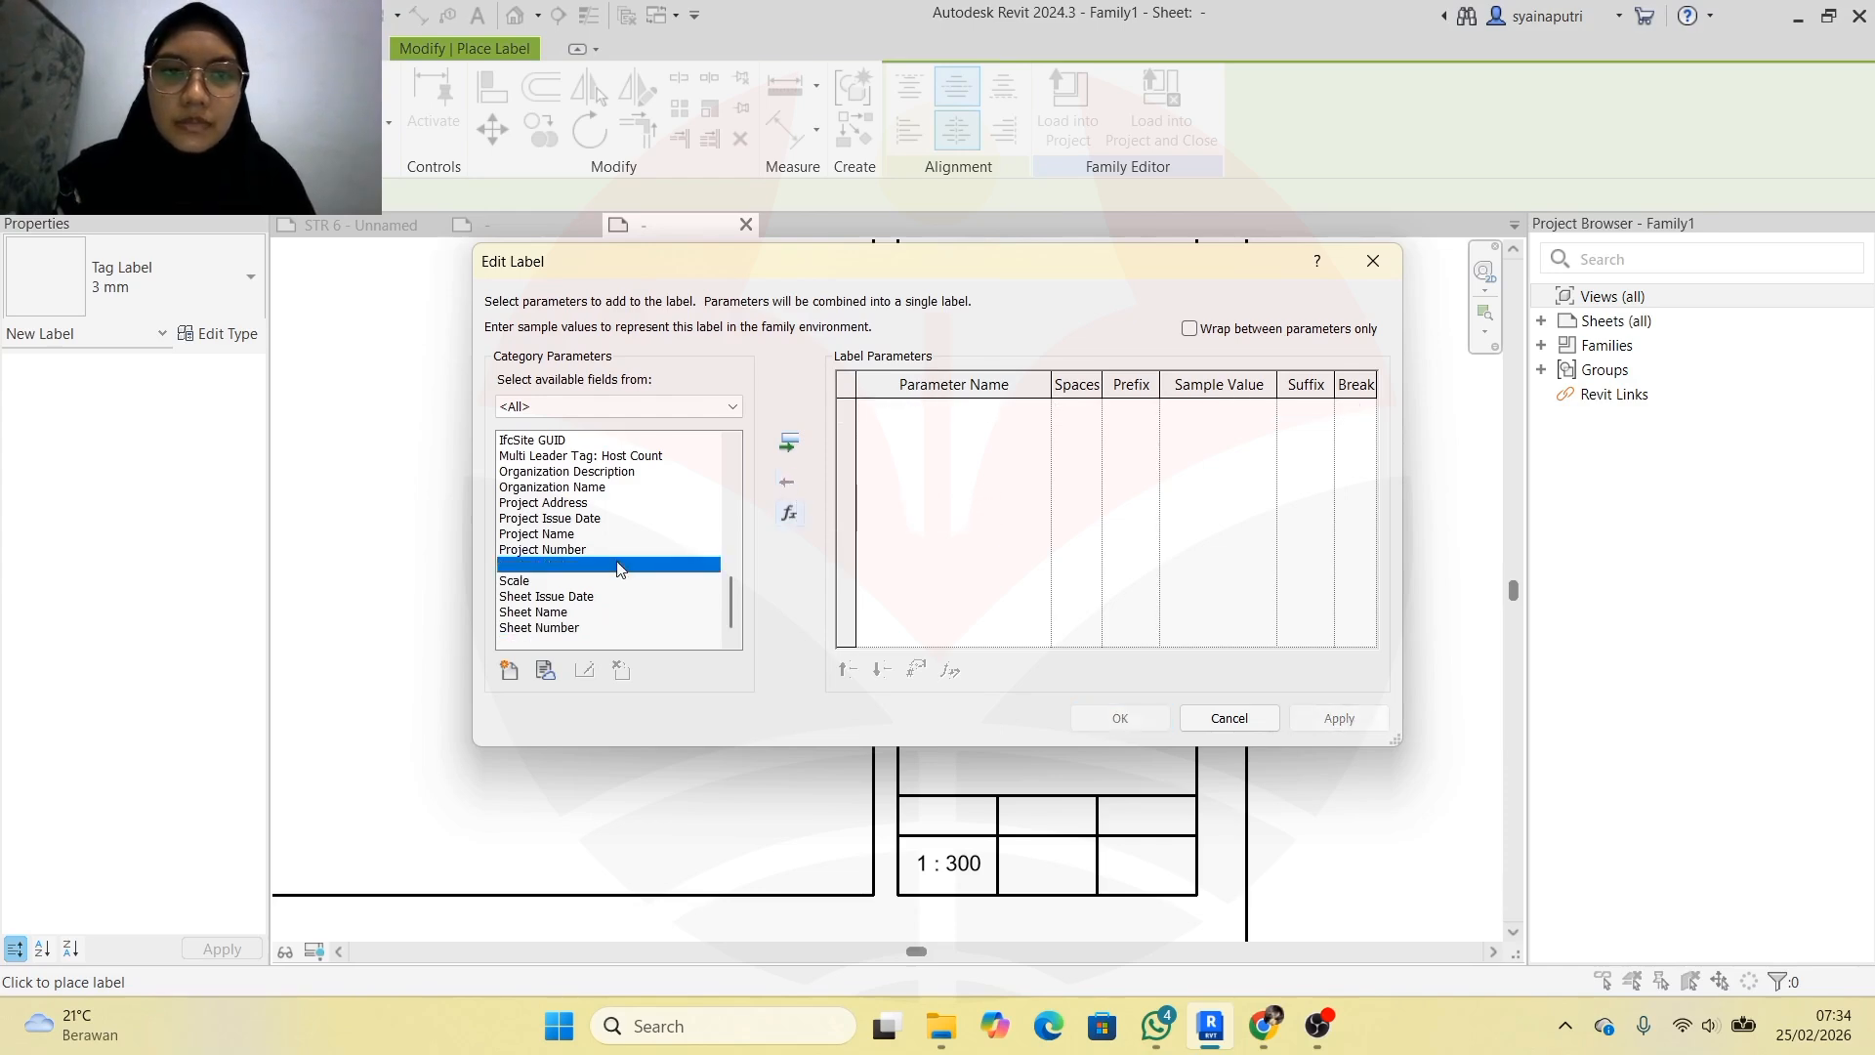
{"action": "left_click", "coordinate": [676, 549]}
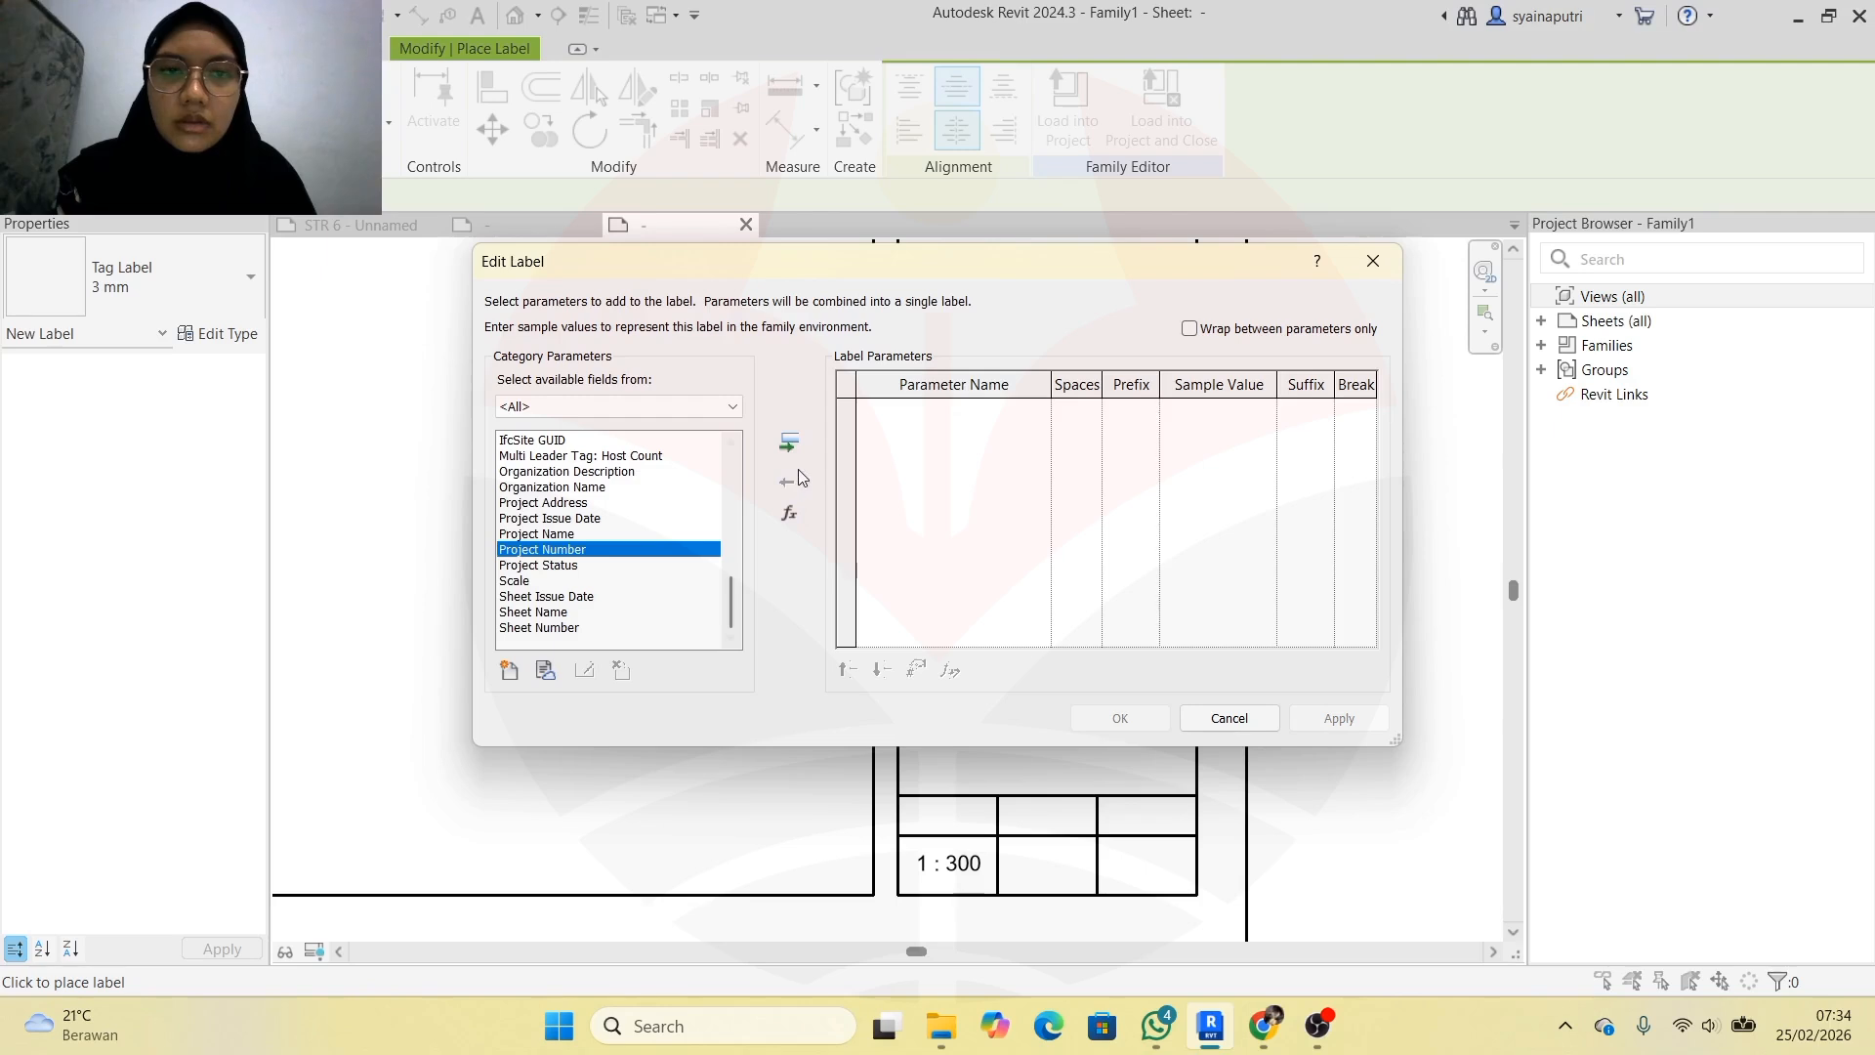
{"action": "left_click", "coordinate": [789, 442]}
{"action": "left_click", "coordinate": [1253, 410]}
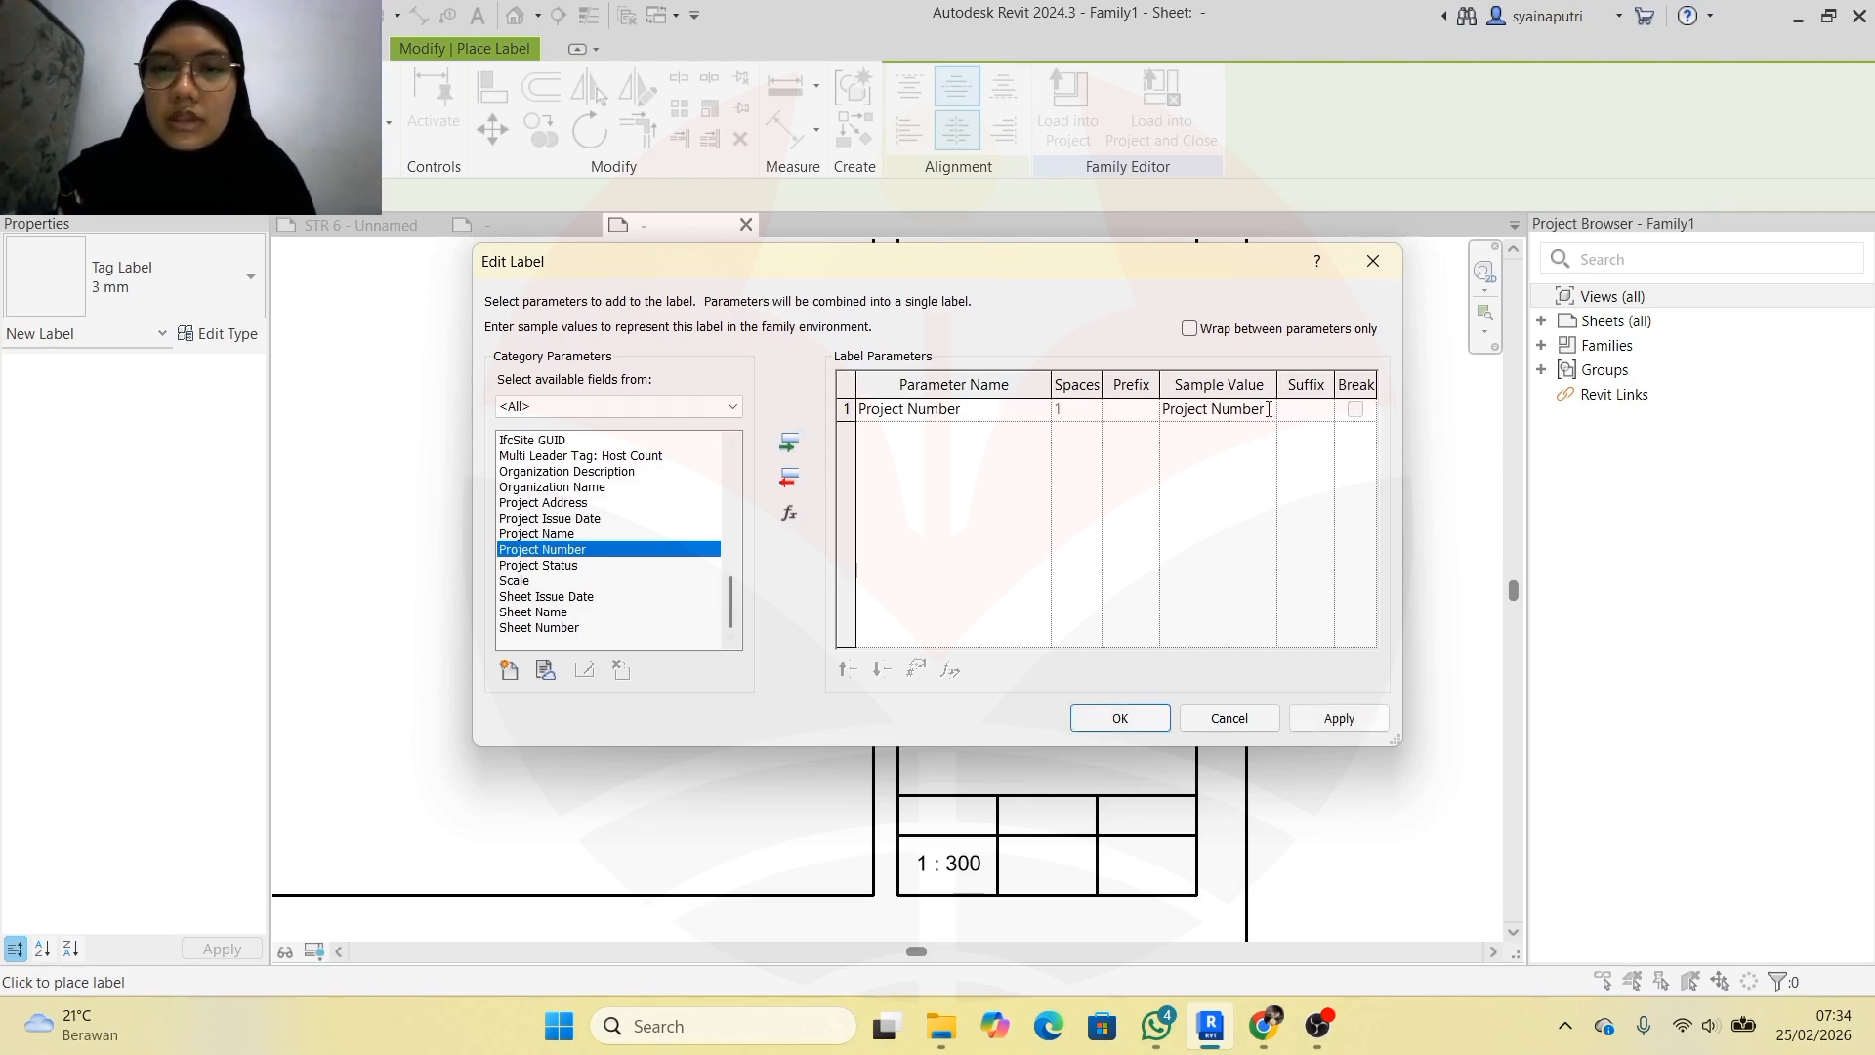
{"action": "left_click_drag", "start_coordinate": [1267, 408], "coordinate": [1129, 404]}
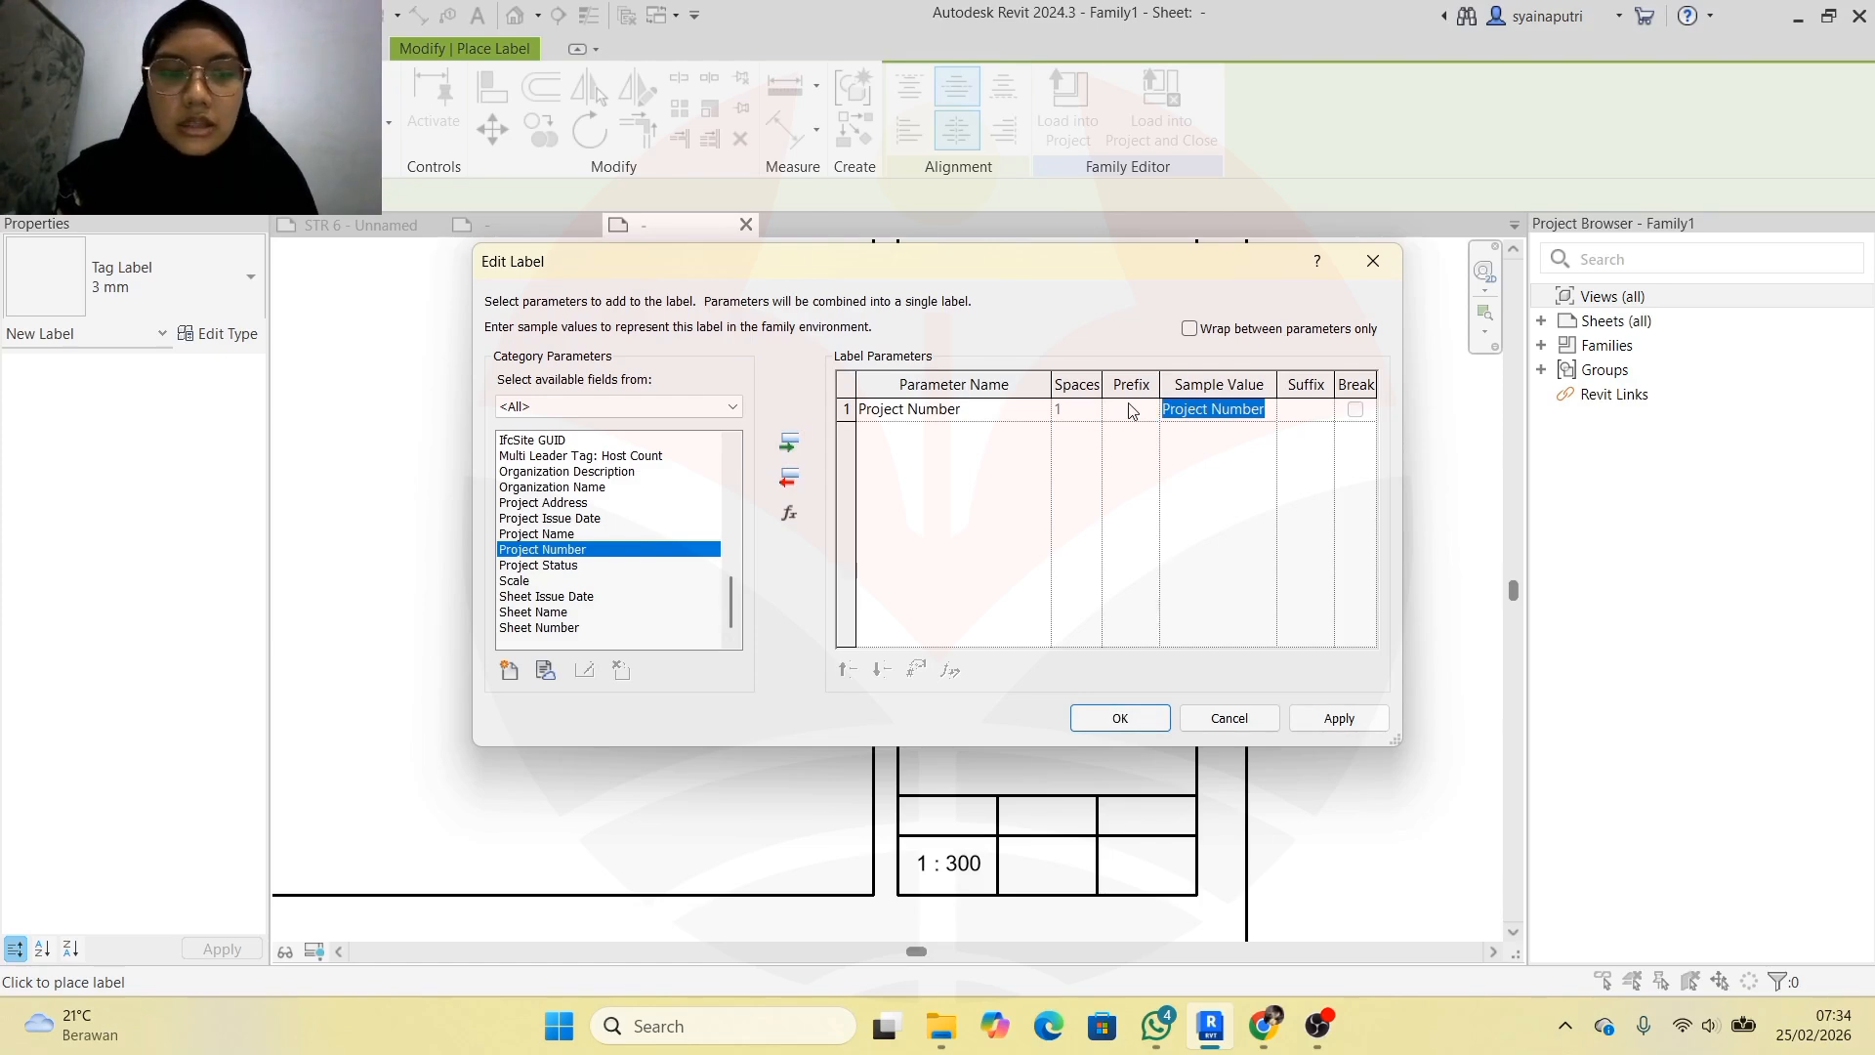
{"action": "type", "text": "1"}
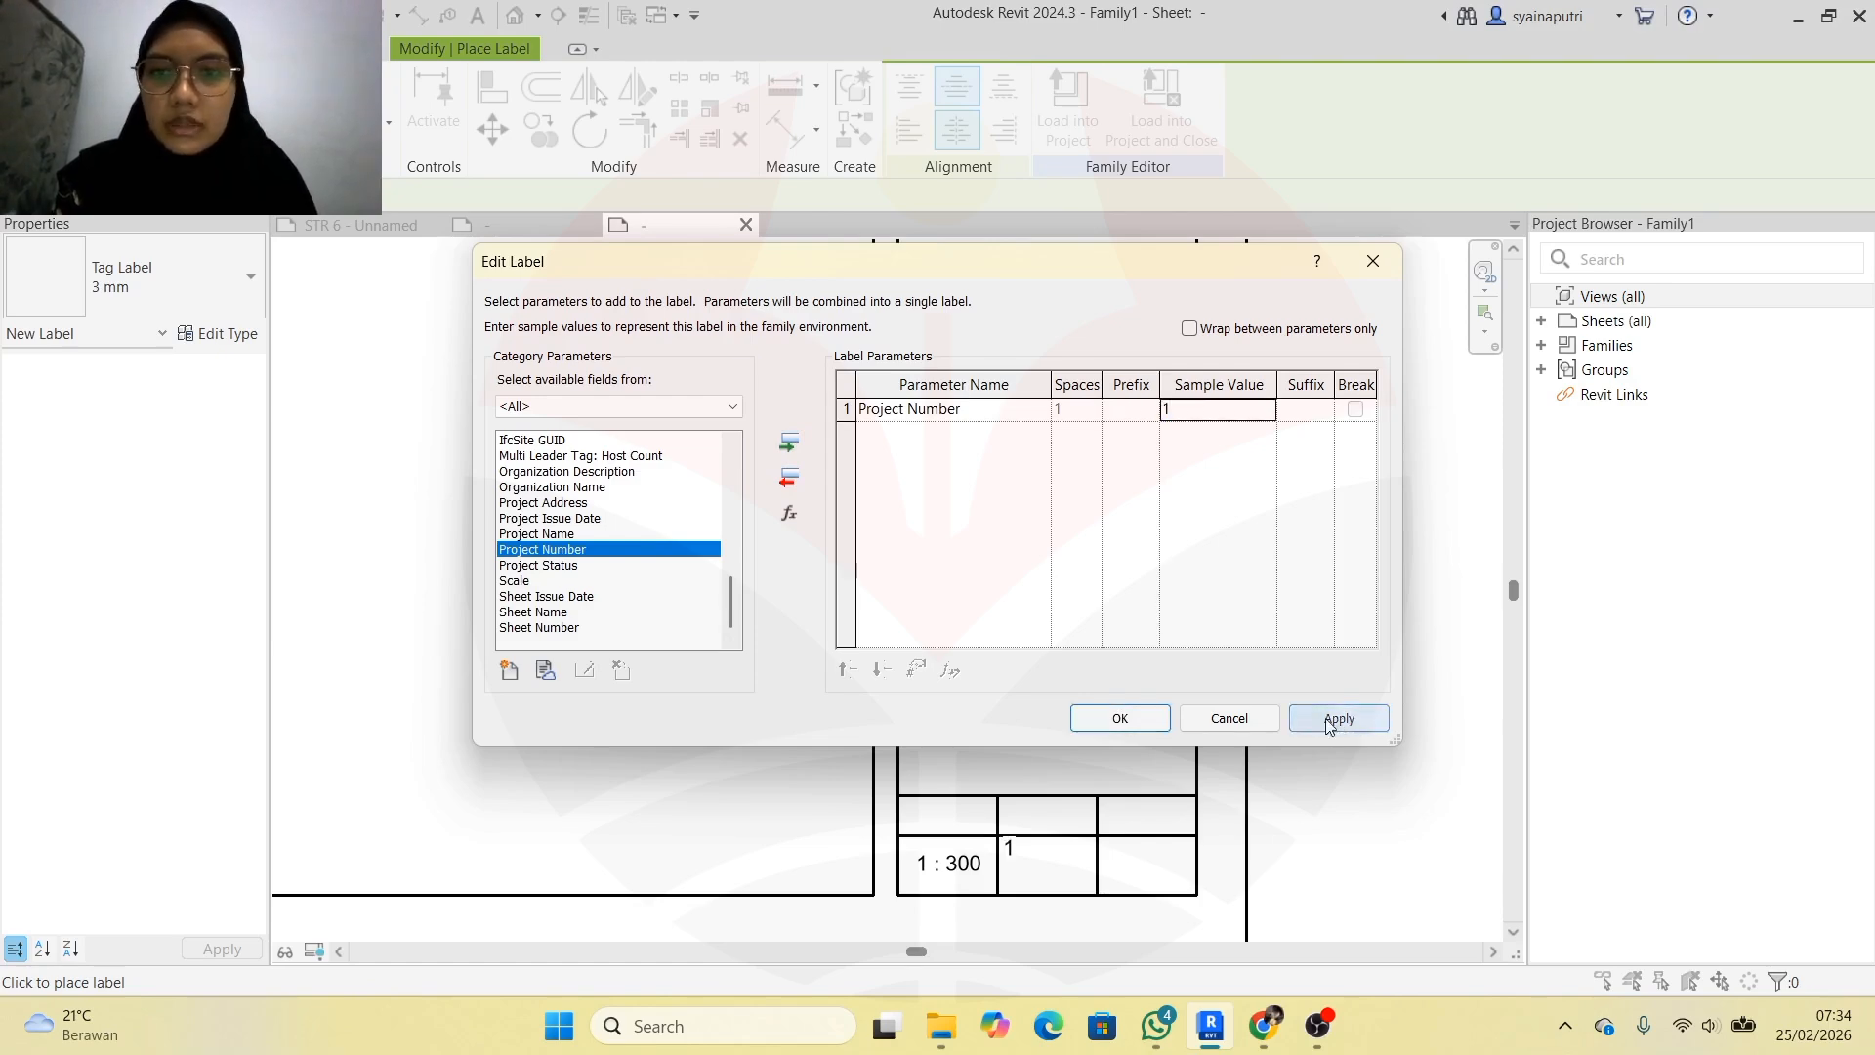
{"action": "left_click", "coordinate": [1342, 720]}
{"action": "left_click", "coordinate": [1133, 718]}
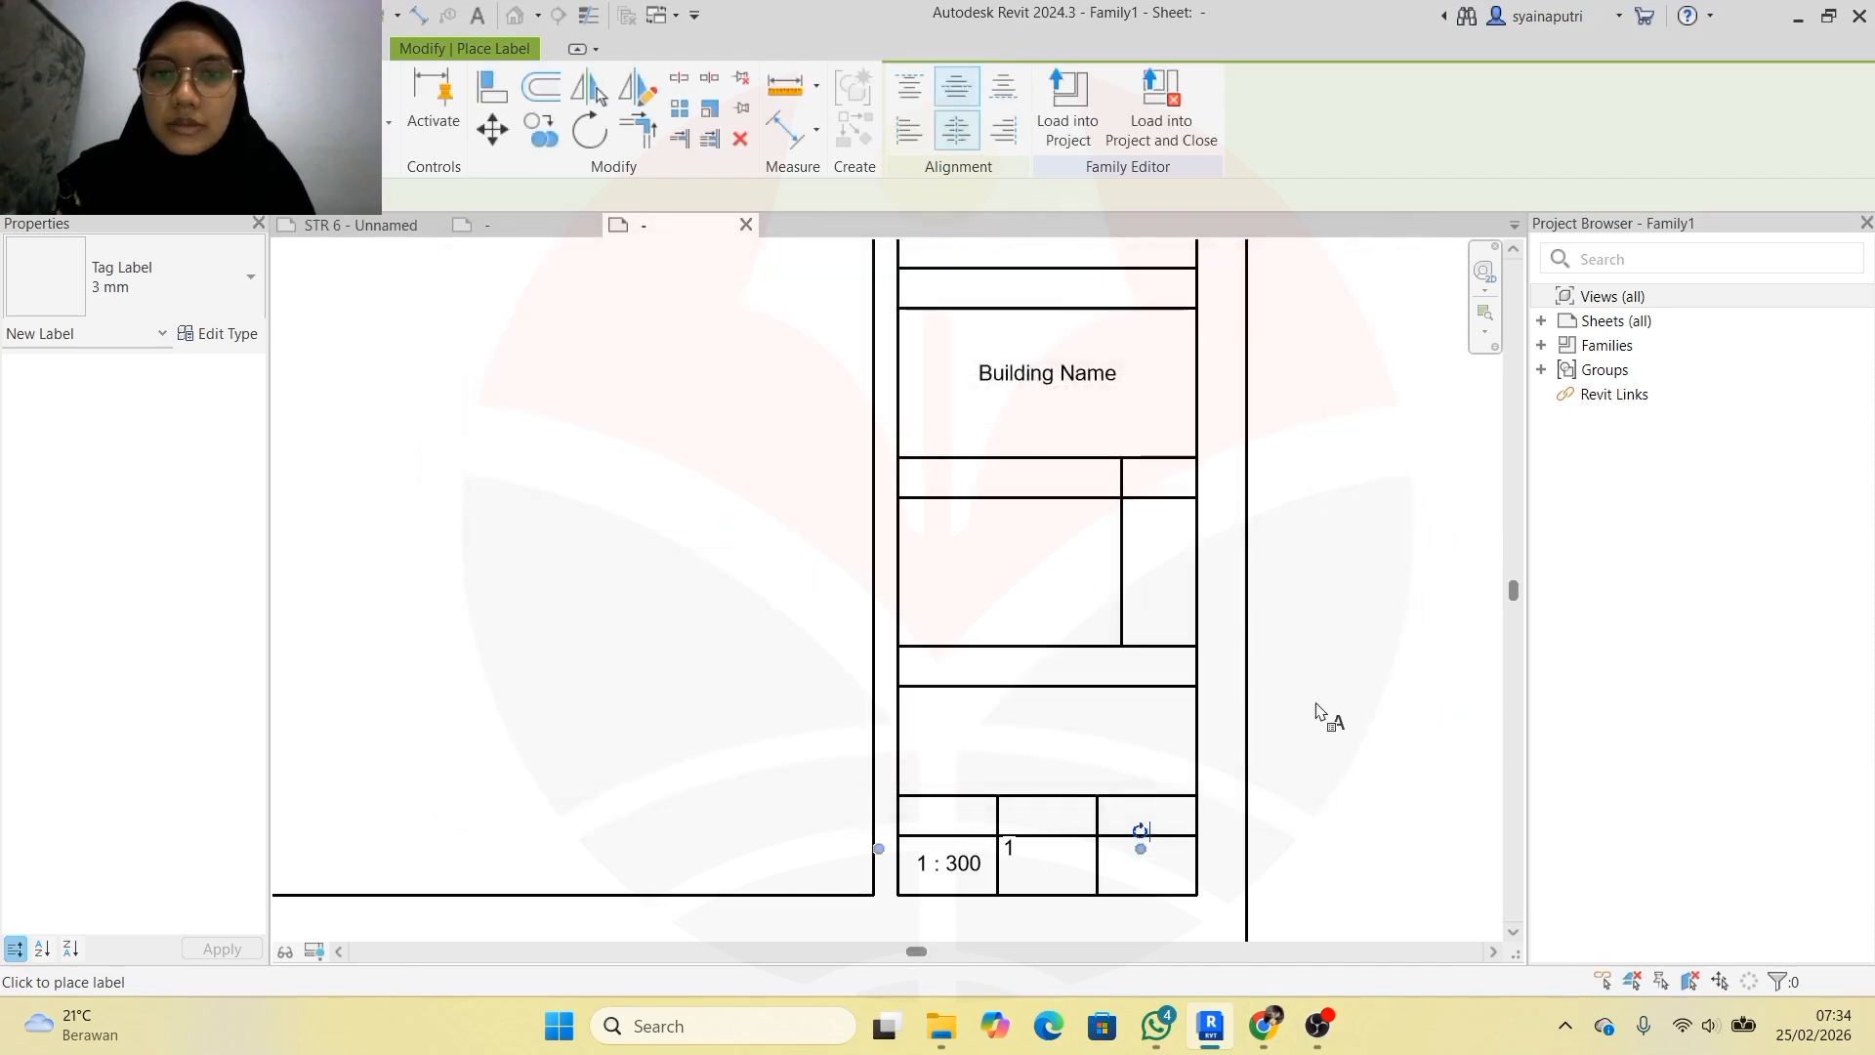
Move the 1 label into the cell beside 1 : 300
{"action": "key", "text": "Escape"}
{"action": "left_click", "coordinate": [1012, 848]}
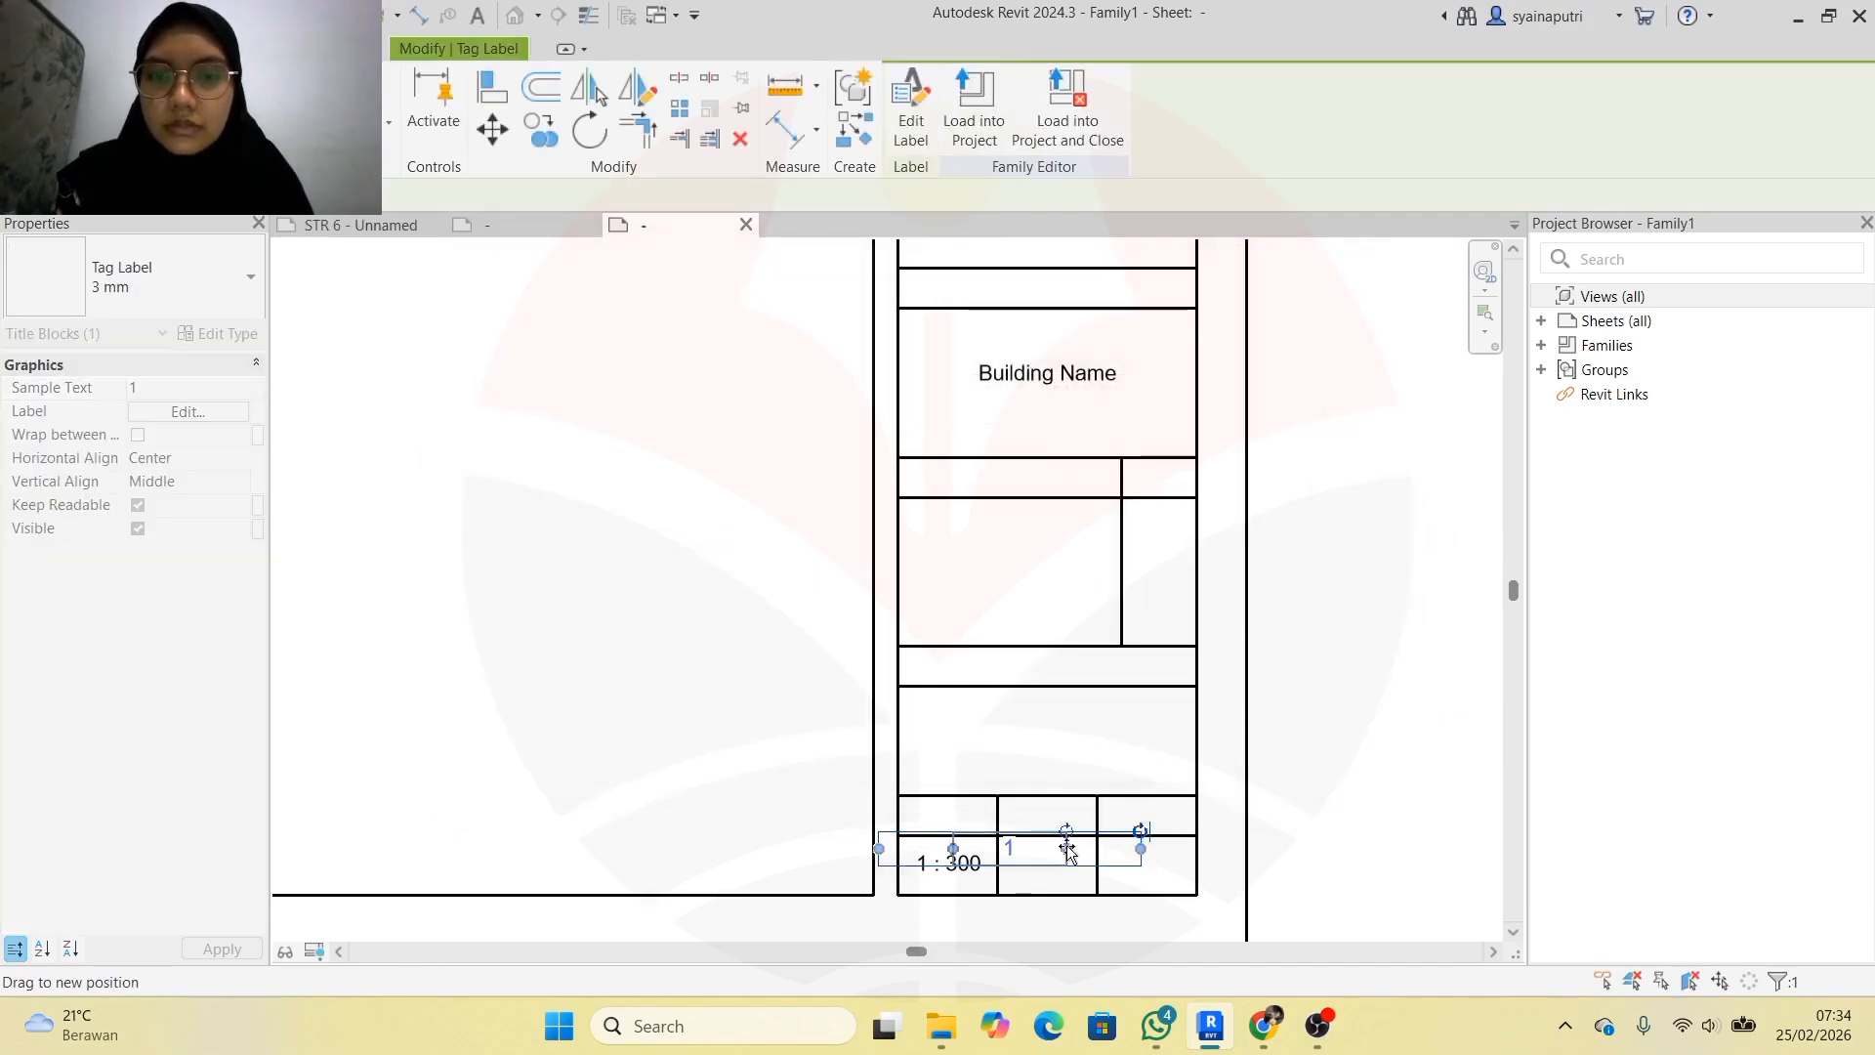
{"action": "mouse_move", "coordinate": [1068, 850]}
{"action": "left_mouse_down"}
{"action": "mouse_move", "coordinate": [1020, 865]}
{"action": "mouse_move", "coordinate": [1066, 883]}
{"action": "left_mouse_up"}
{"action": "left_click", "coordinate": [1280, 782]}
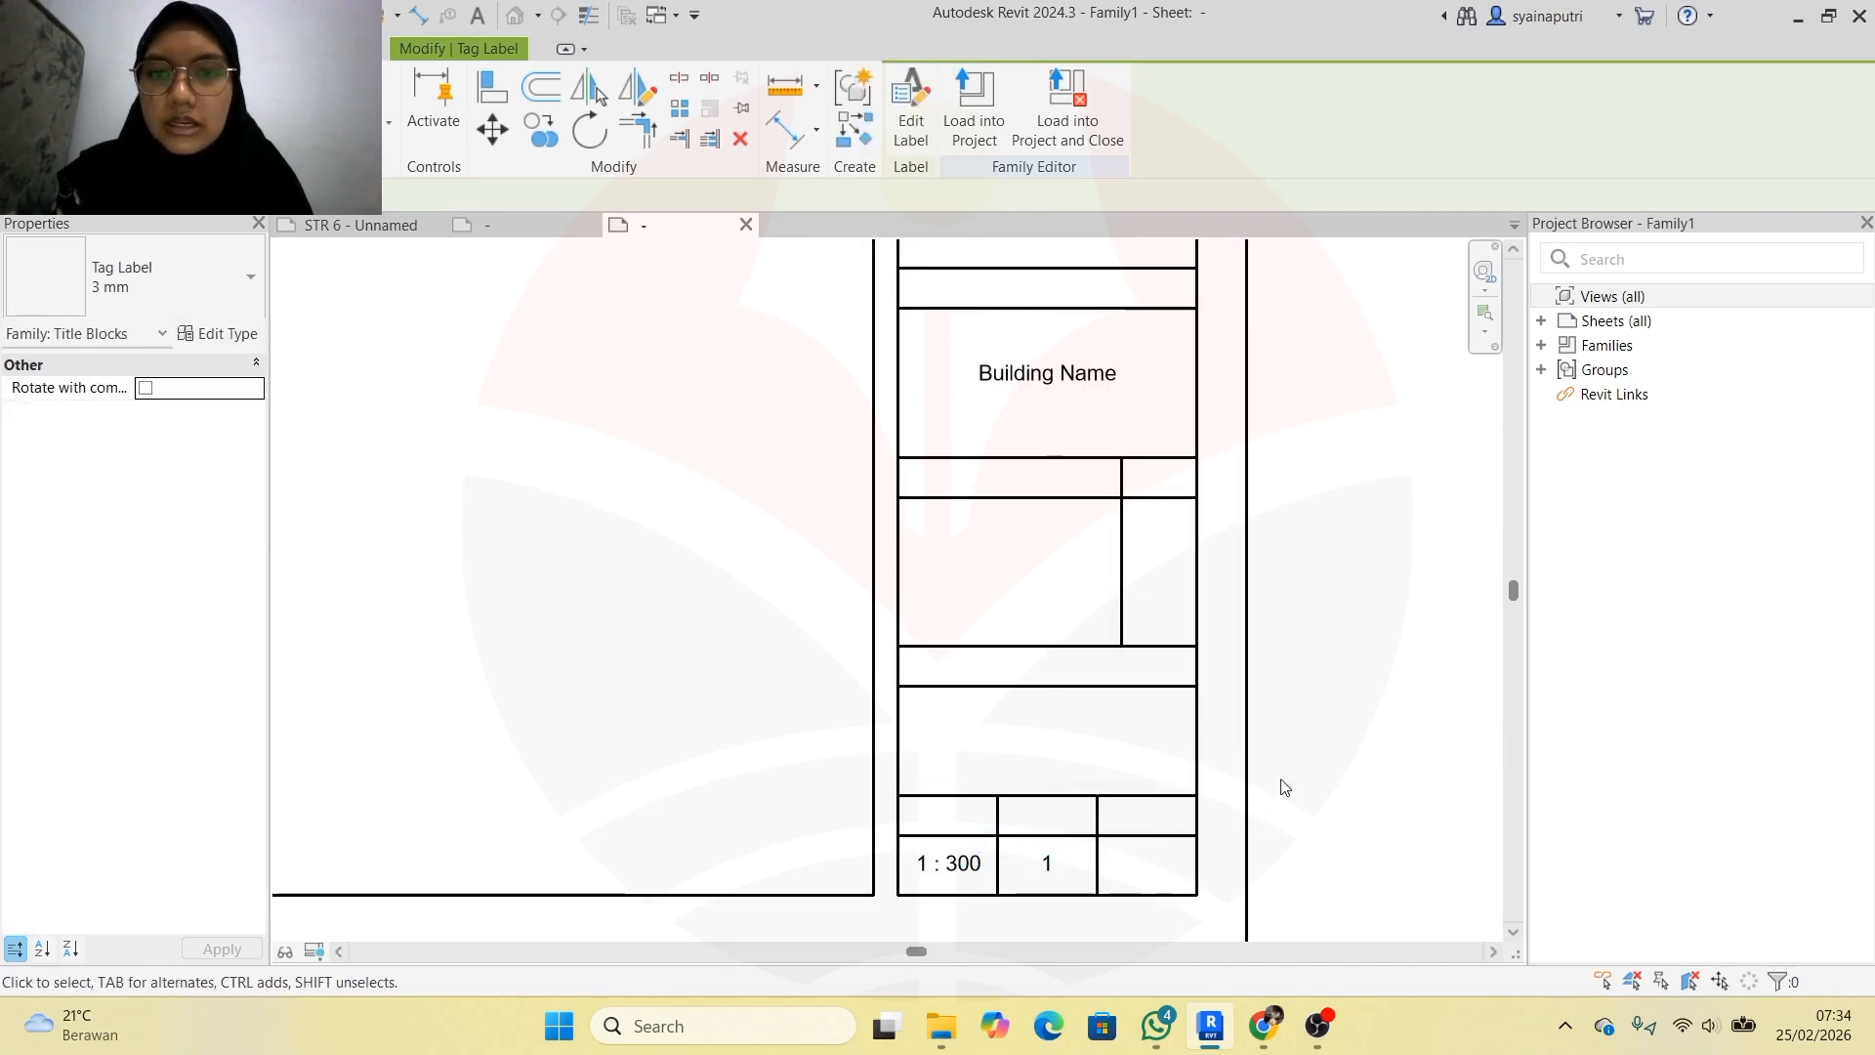
Copy the 1 label into the right-hand bottom cell so the row reads 1 : 300, 1, 1
{"action": "left_click", "coordinate": [1069, 864]}
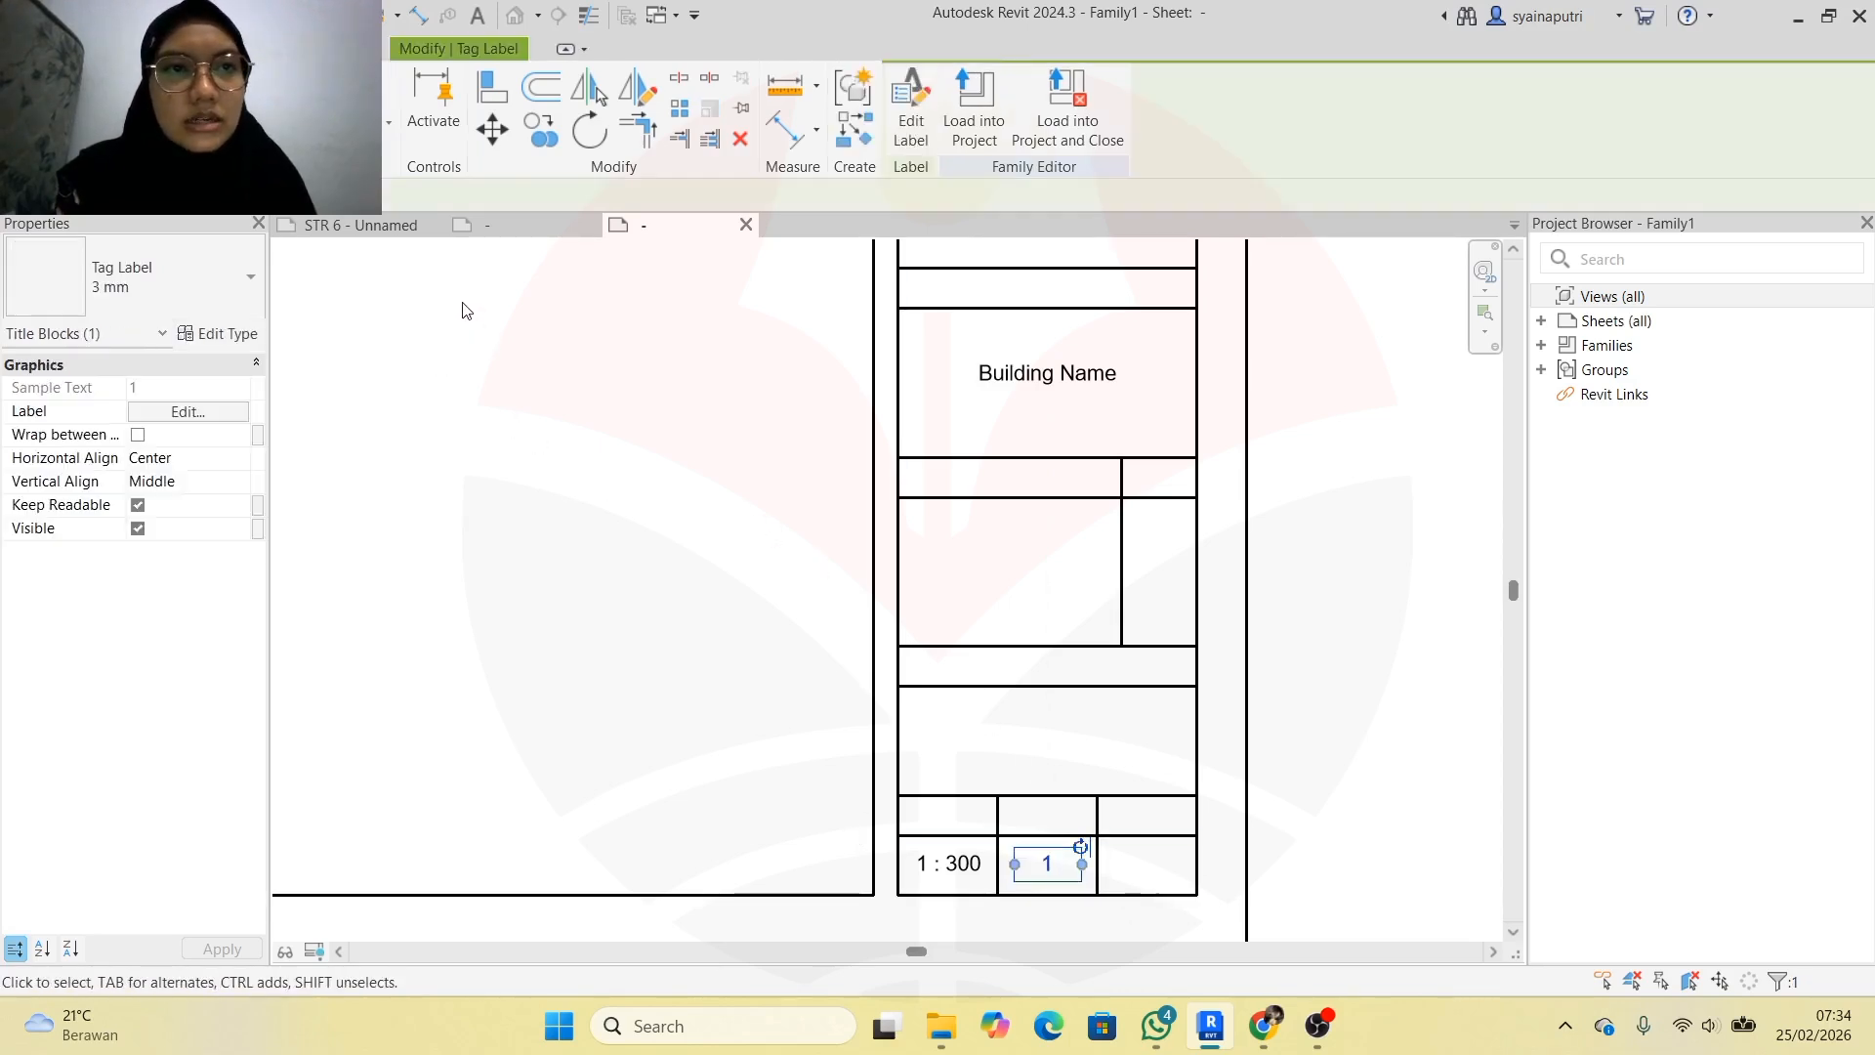
{"action": "left_click", "coordinate": [535, 127]}
{"action": "left_click", "coordinate": [1051, 868]}
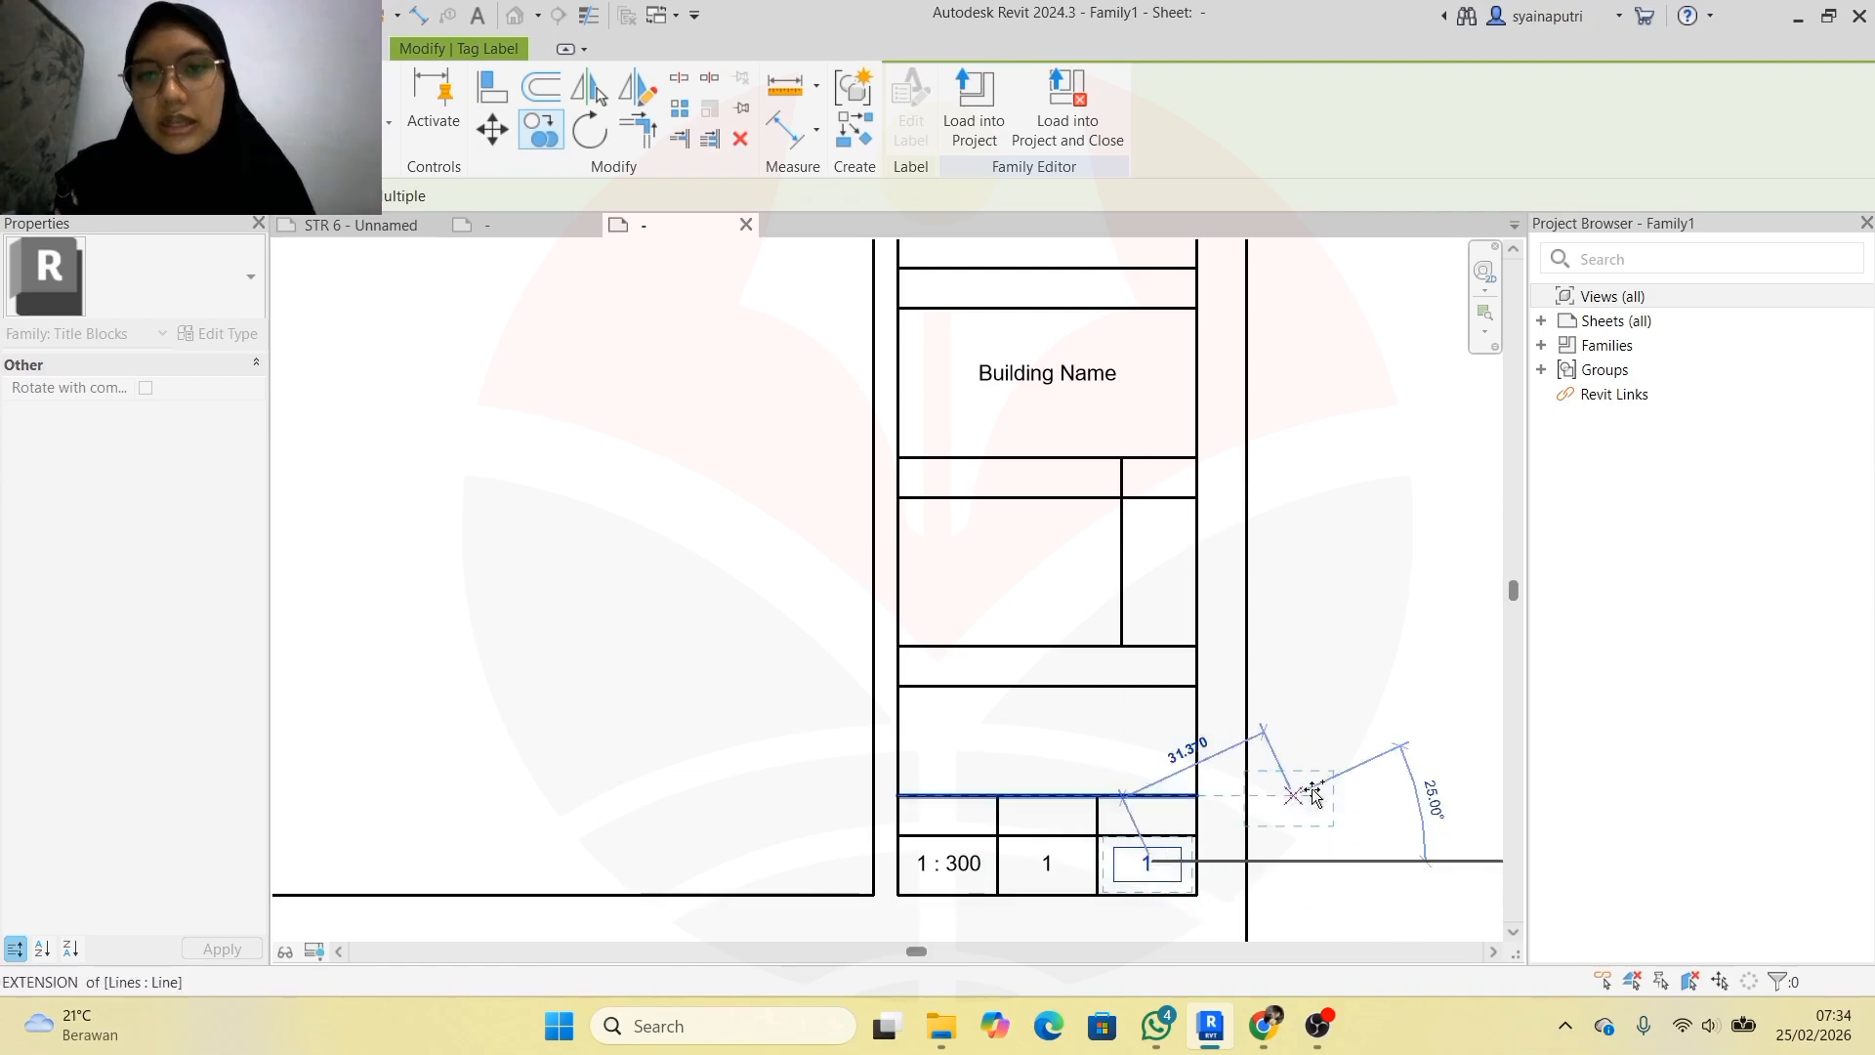
{"action": "left_click", "coordinate": [1152, 865]}
{"action": "key", "text": "Escape"}
{"action": "key", "text": "Escape"}
{"action": "scroll", "coordinate": [1245, 703], "scroll_direction": "down", "scroll_amount": 6}
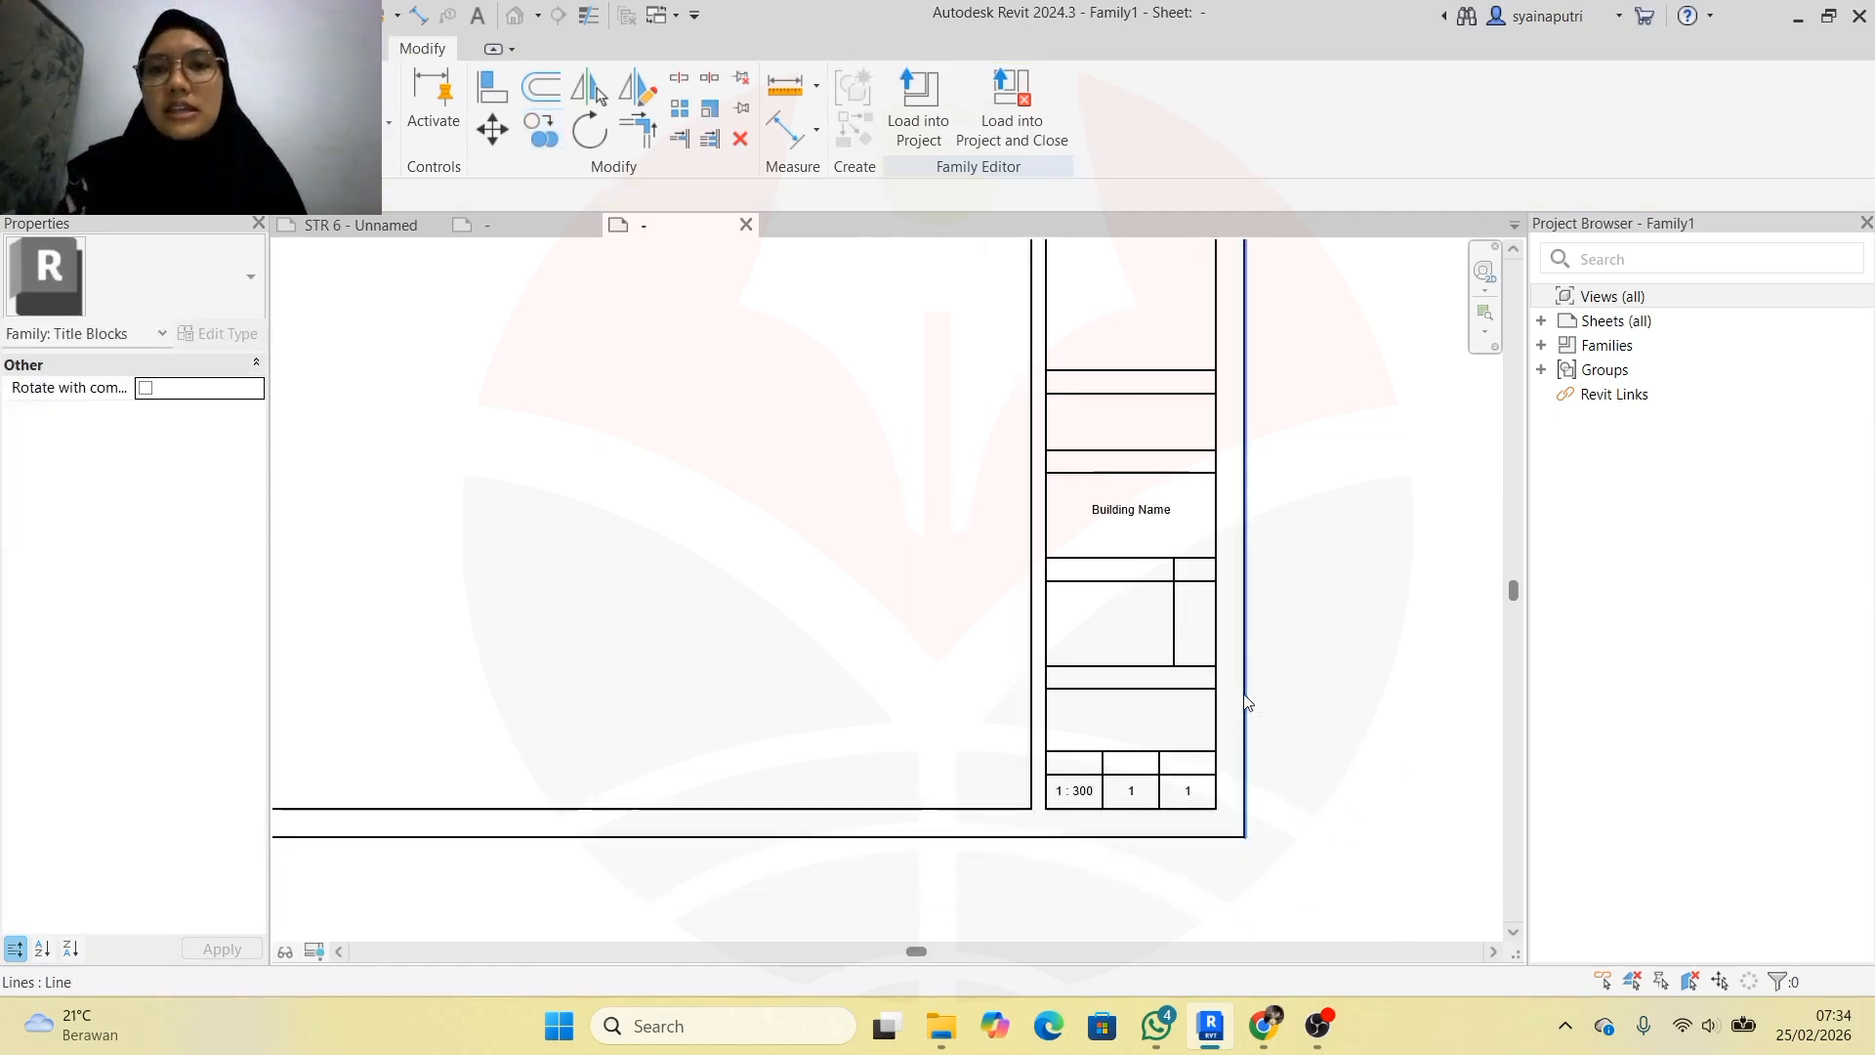
{"action": "scroll", "coordinate": [1305, 293], "scroll_direction": "up", "scroll_amount": 3}
{"action": "scroll", "coordinate": [1307, 283], "scroll_direction": "up", "scroll_amount": 2}
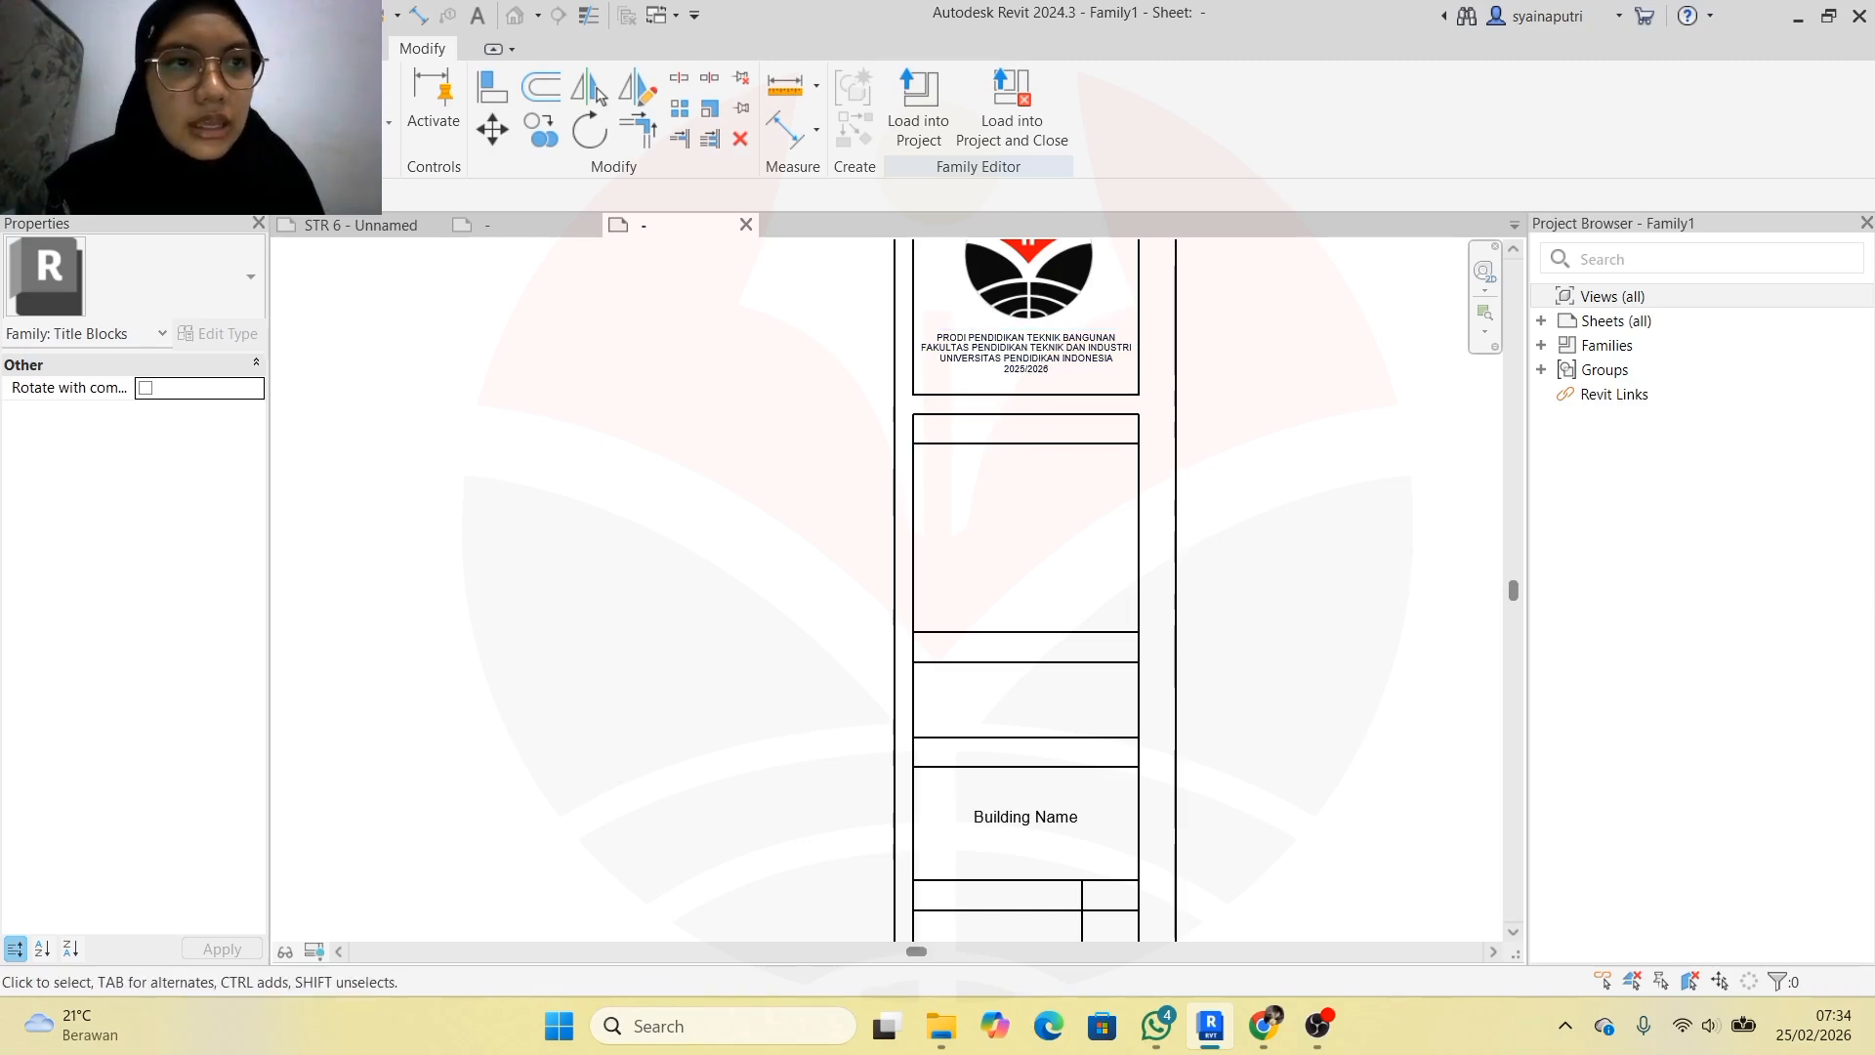
Start a Center/Middle-aligned text note and inspect the 8mm text type properties
{"action": "left_click", "coordinate": [83, 49]}
{"action": "left_click", "coordinate": [926, 108]}
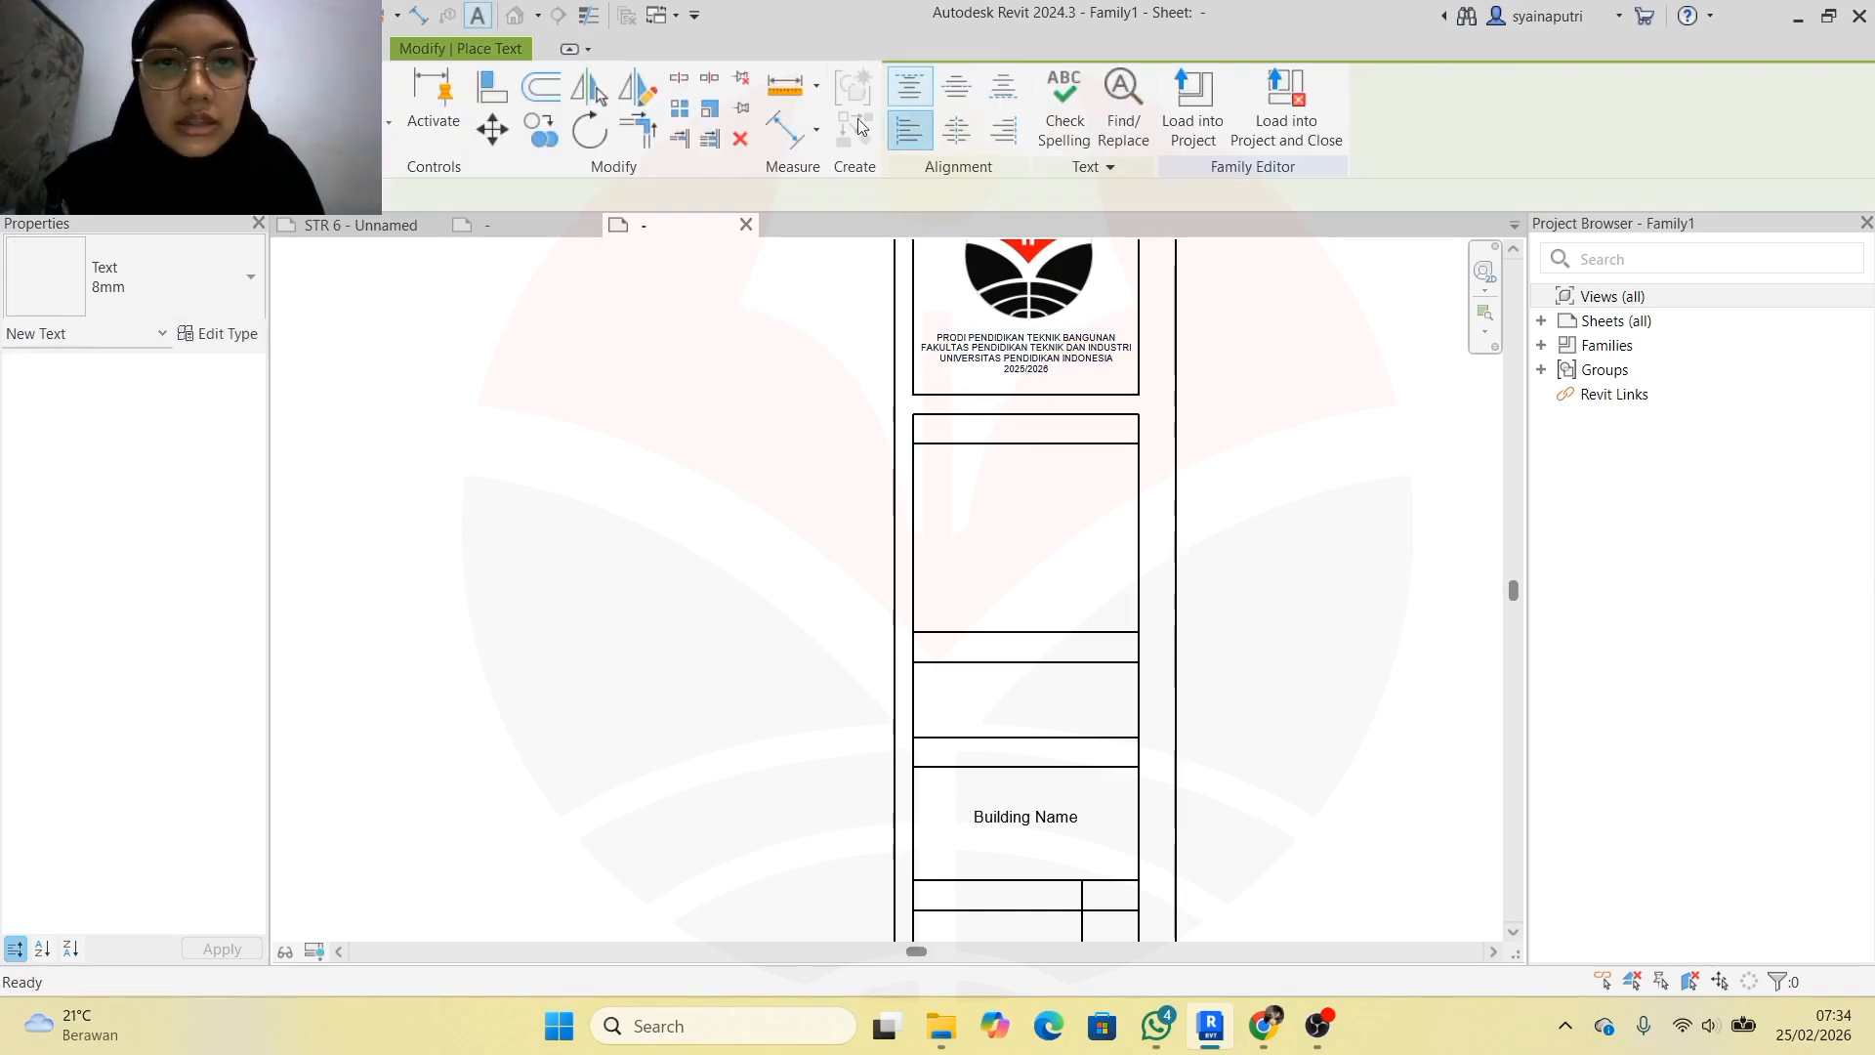
{"action": "left_click", "coordinate": [956, 129]}
{"action": "left_click", "coordinate": [956, 86]}
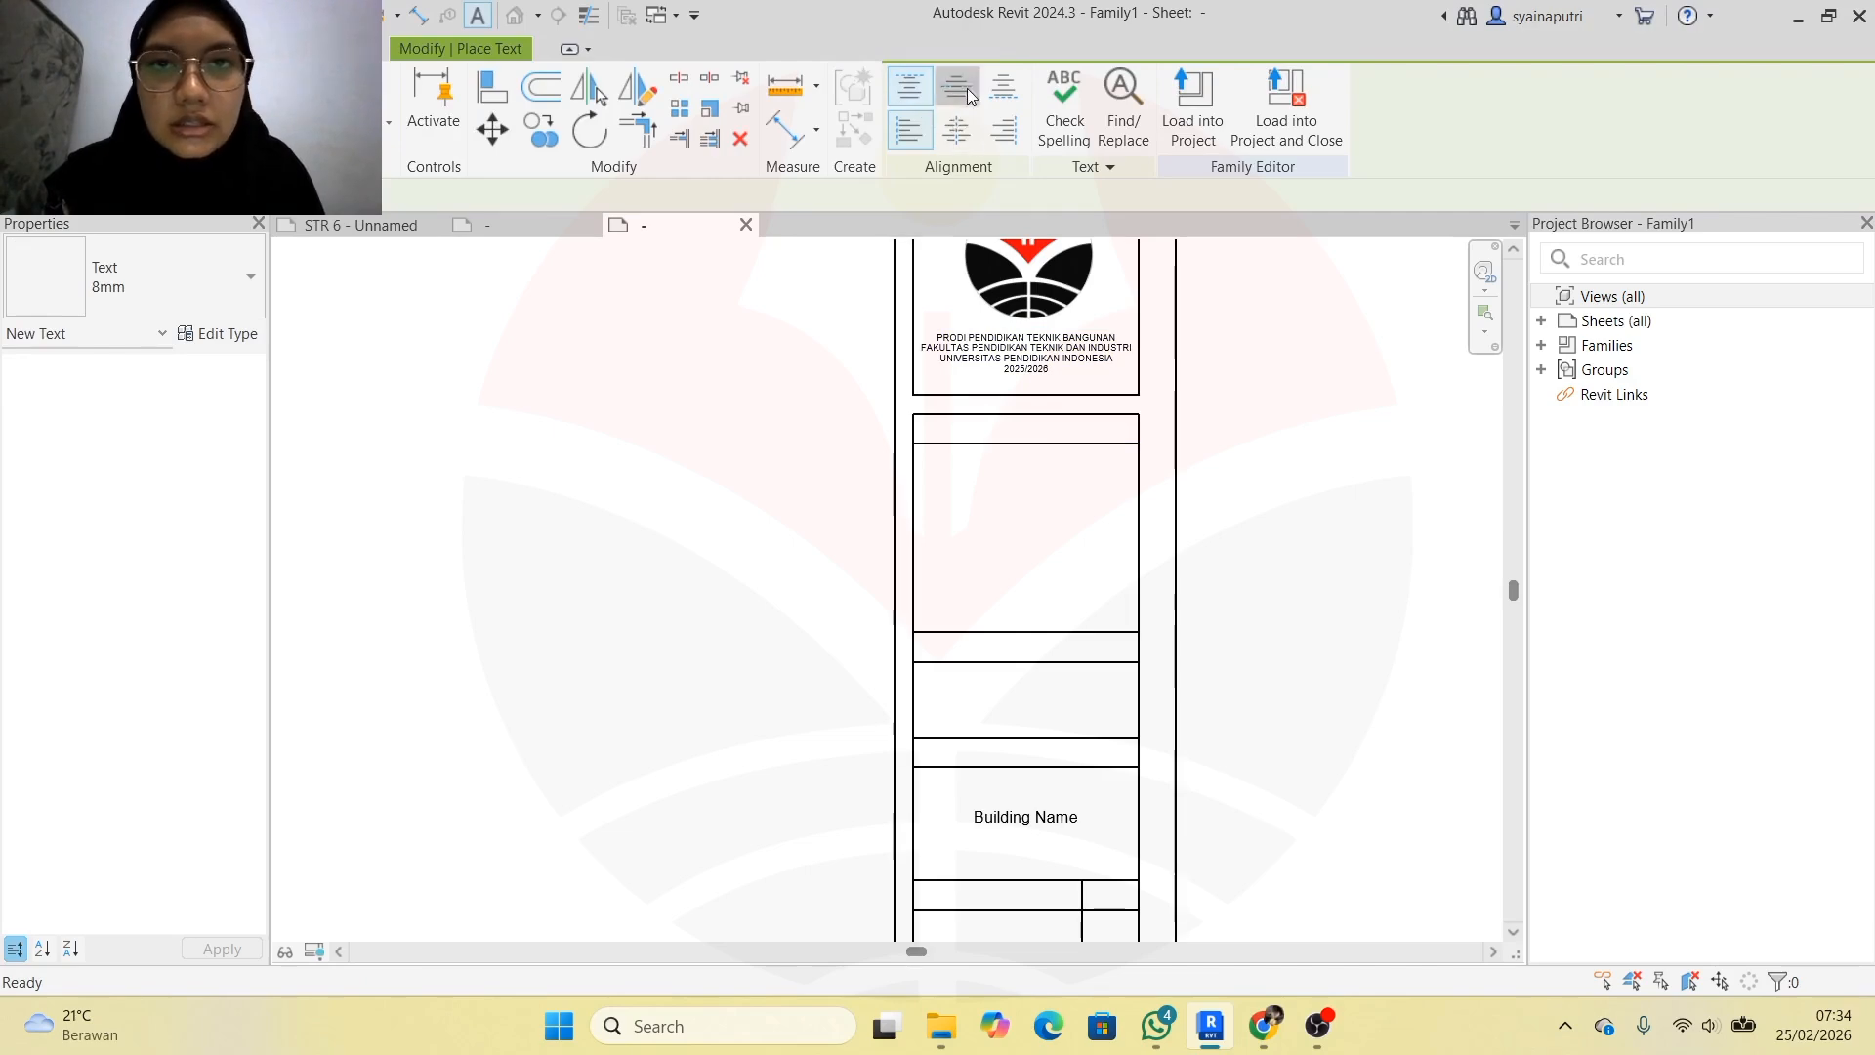
{"action": "left_click", "coordinate": [251, 279]}
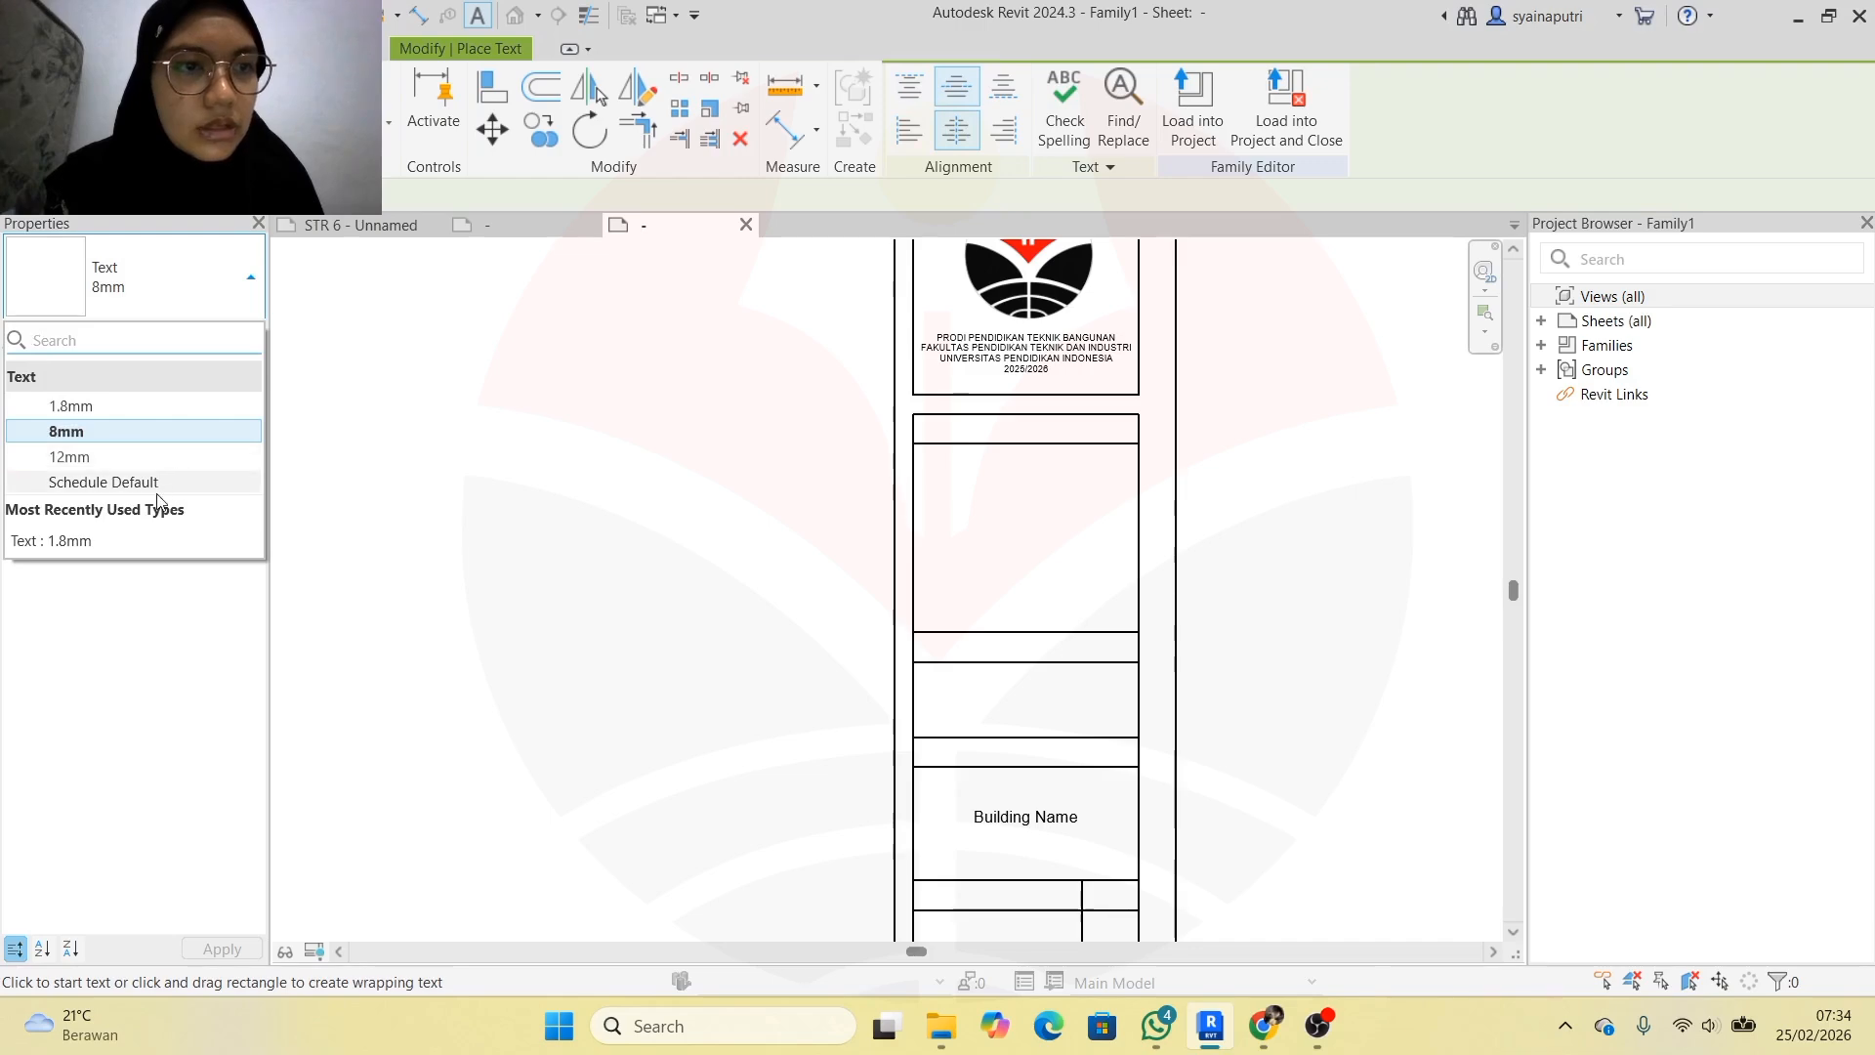
{"action": "left_click", "coordinate": [66, 430]}
{"action": "left_click_drag", "start_coordinate": [276, 265], "coordinate": [410, 377]}
{"action": "left_click", "coordinate": [219, 333]}
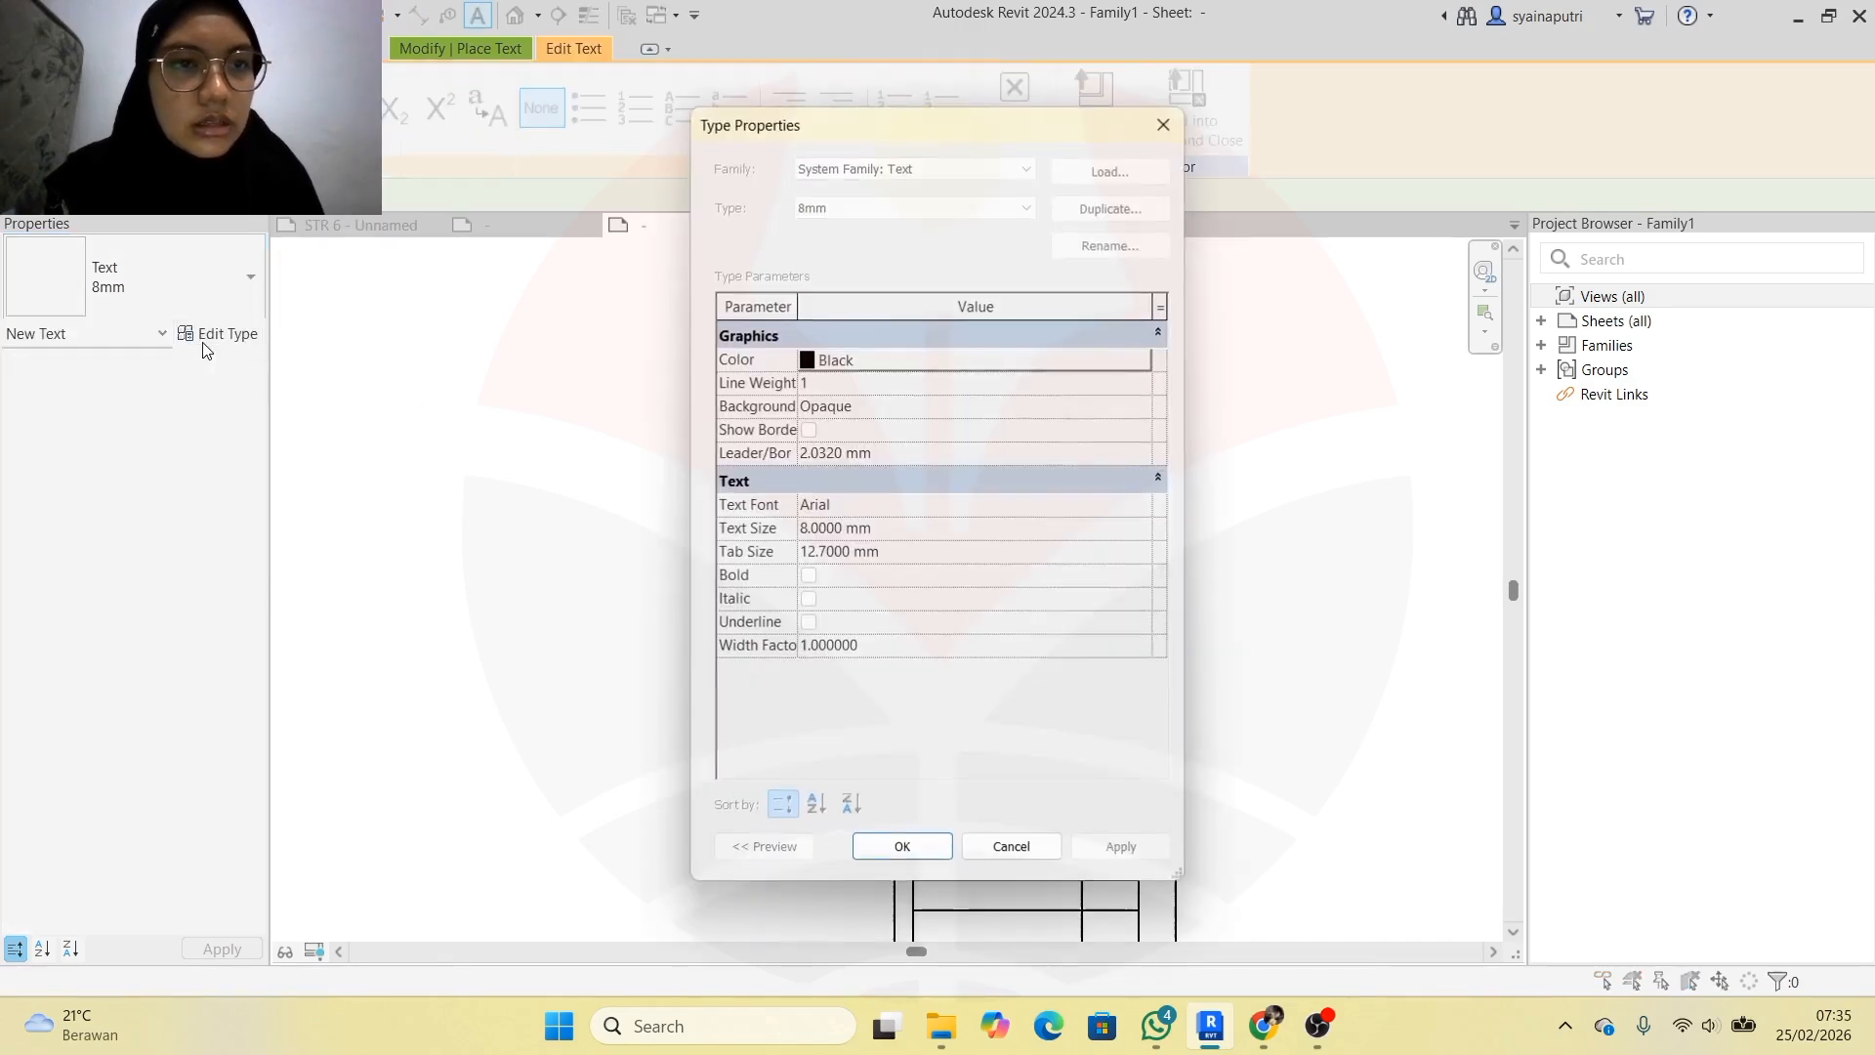
{"action": "left_click", "coordinate": [1162, 124]}
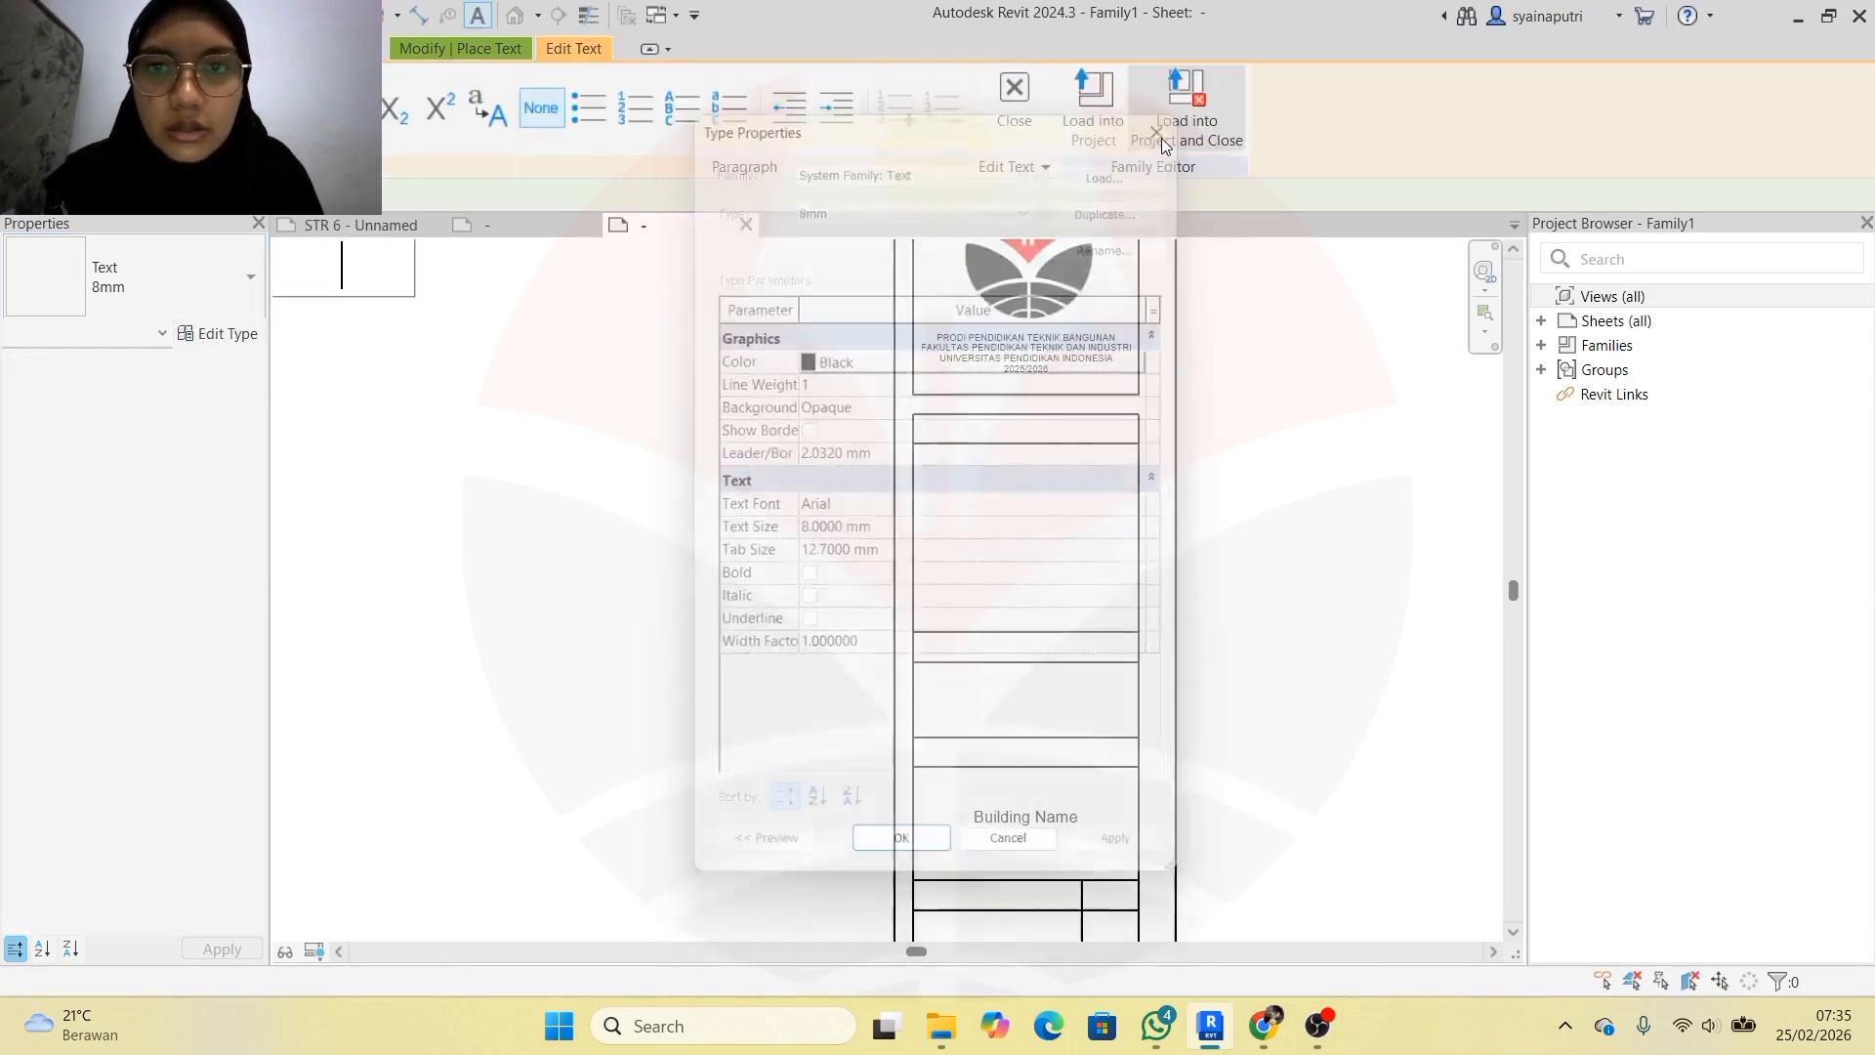
{"action": "left_click", "coordinate": [198, 333]}
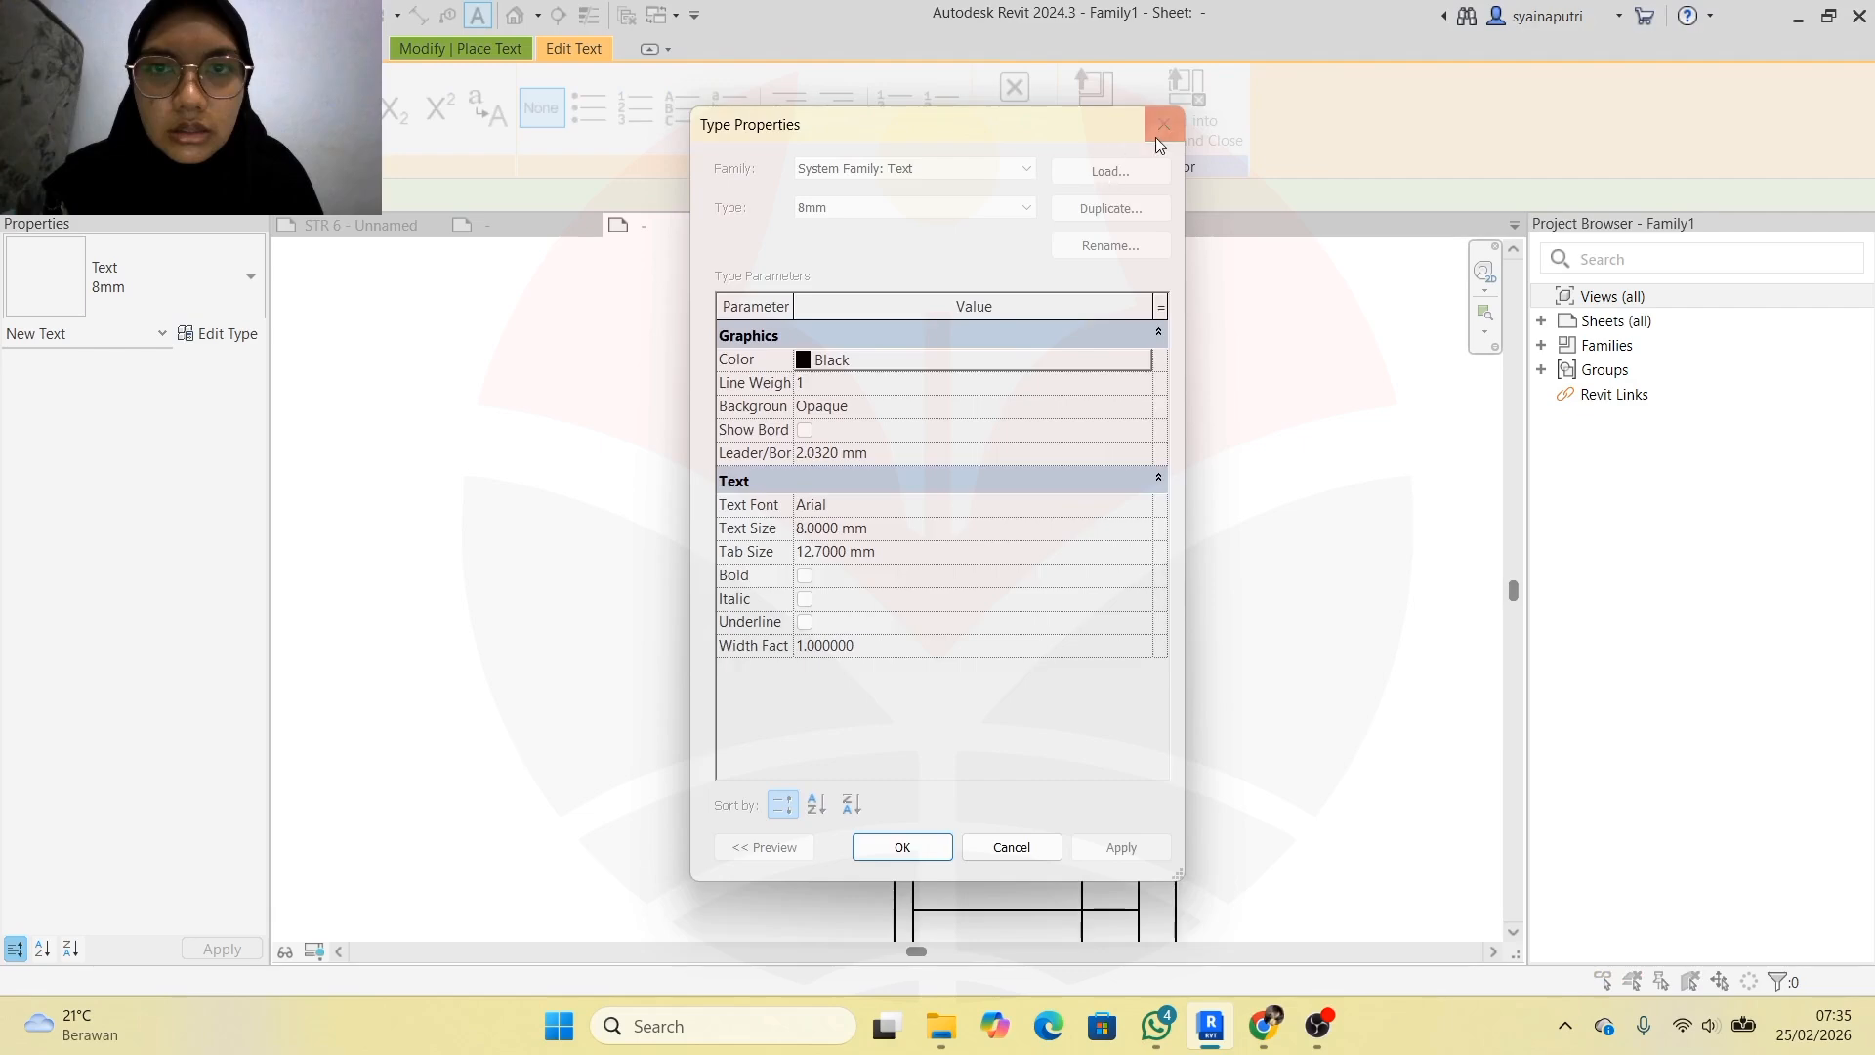
{"action": "left_click", "coordinate": [1162, 125]}
{"action": "left_click", "coordinate": [590, 322]}
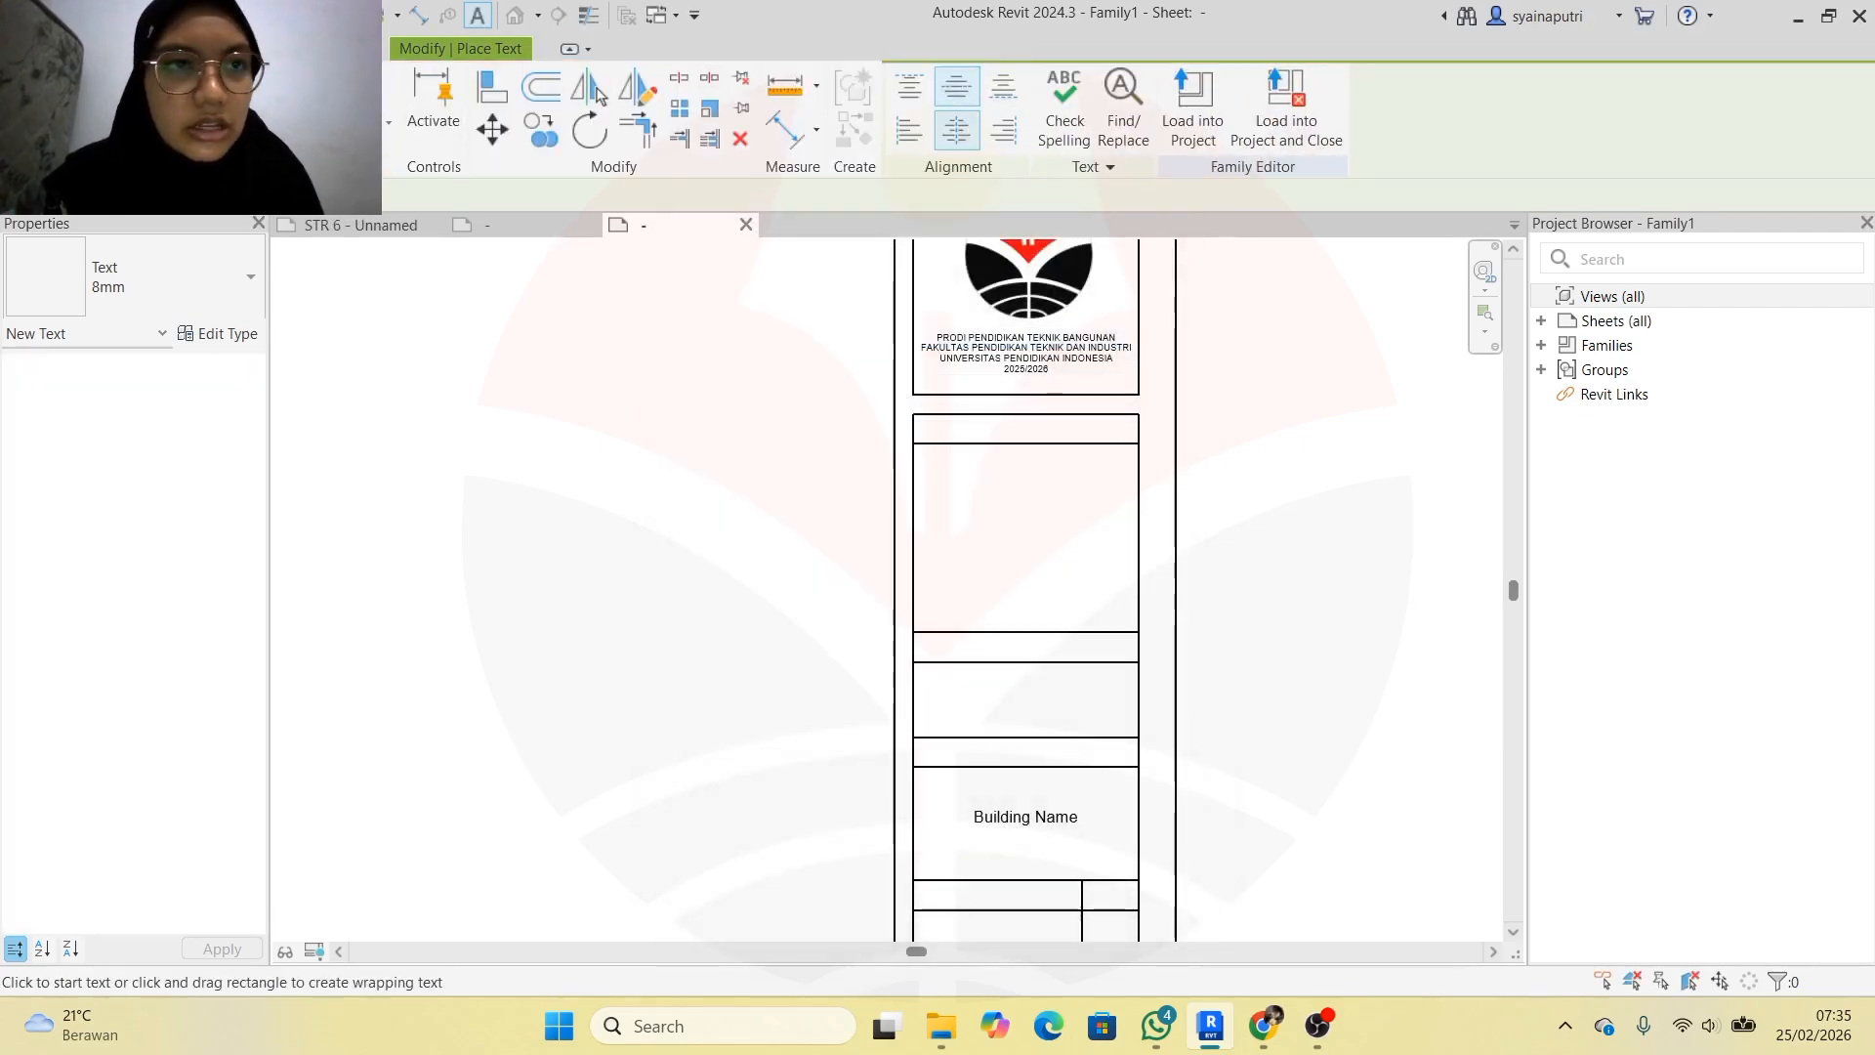
Duplicate the 8mm text type as '3mm' and apply its settings
{"action": "left_click", "coordinate": [210, 333]}
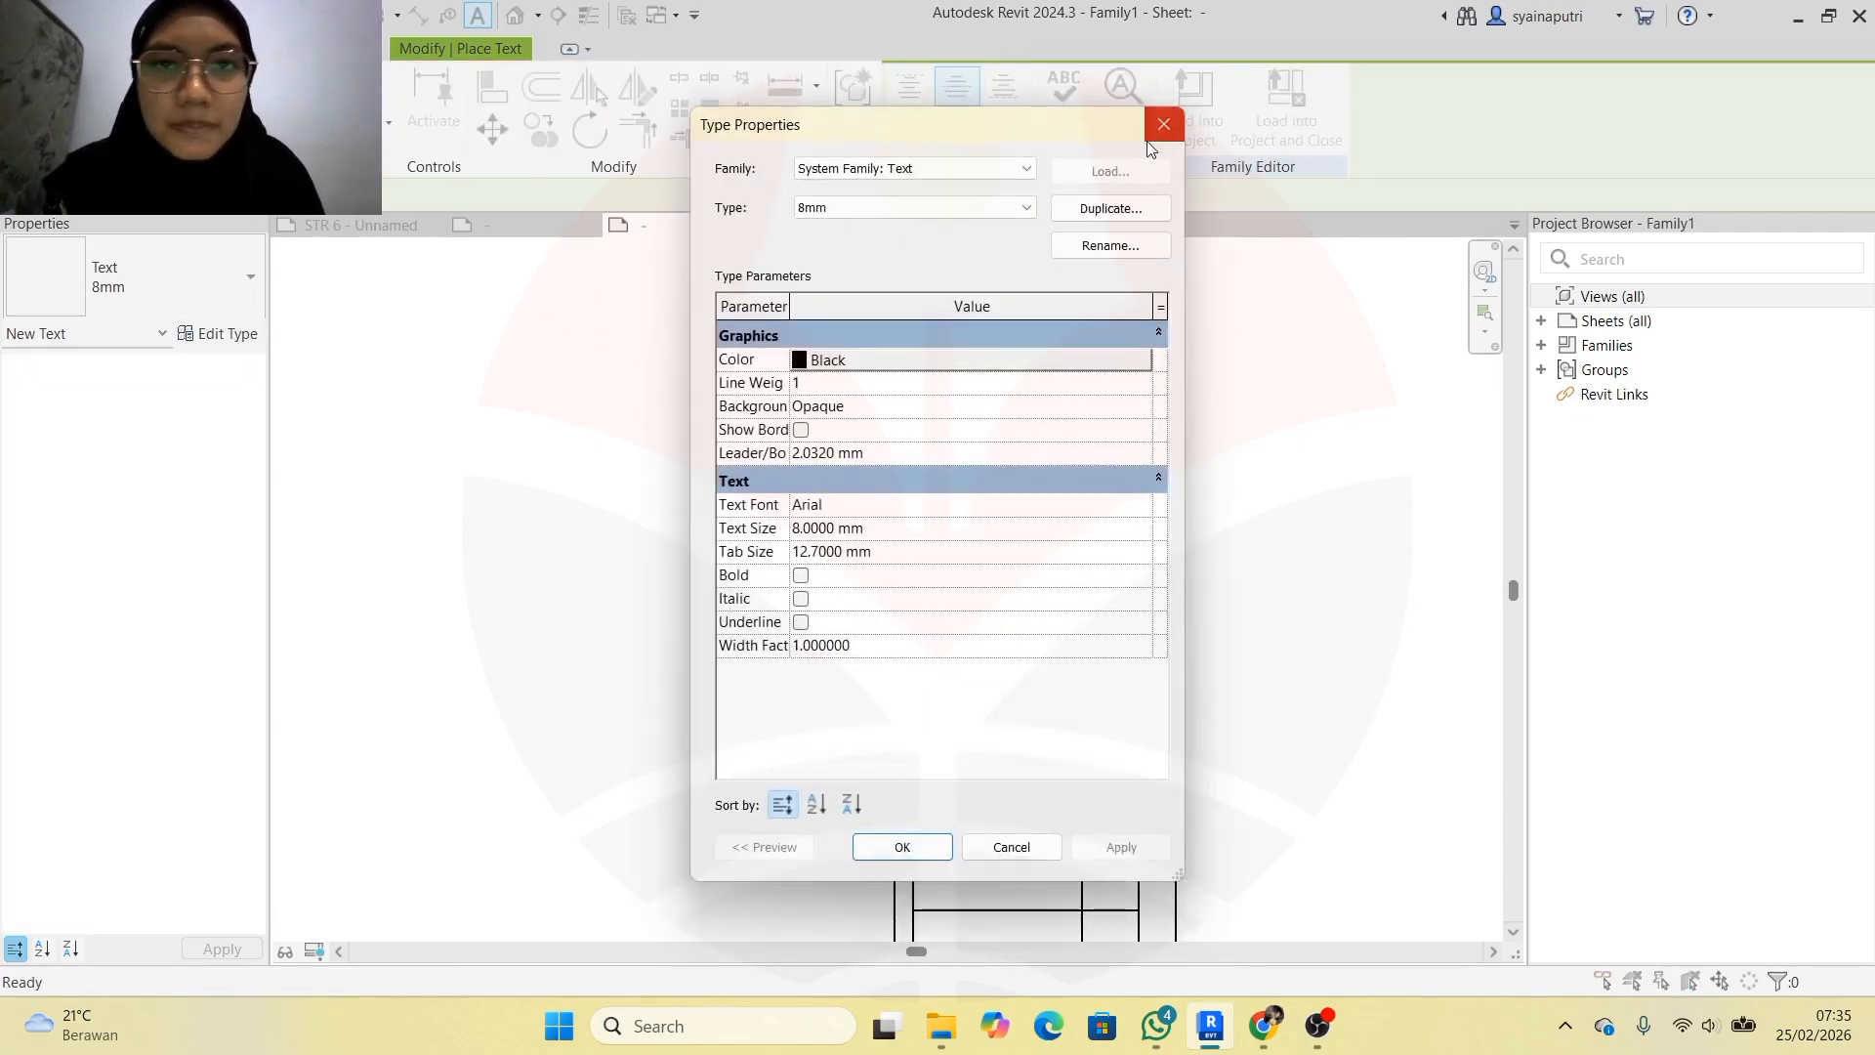
{"action": "left_click", "coordinate": [1111, 208]}
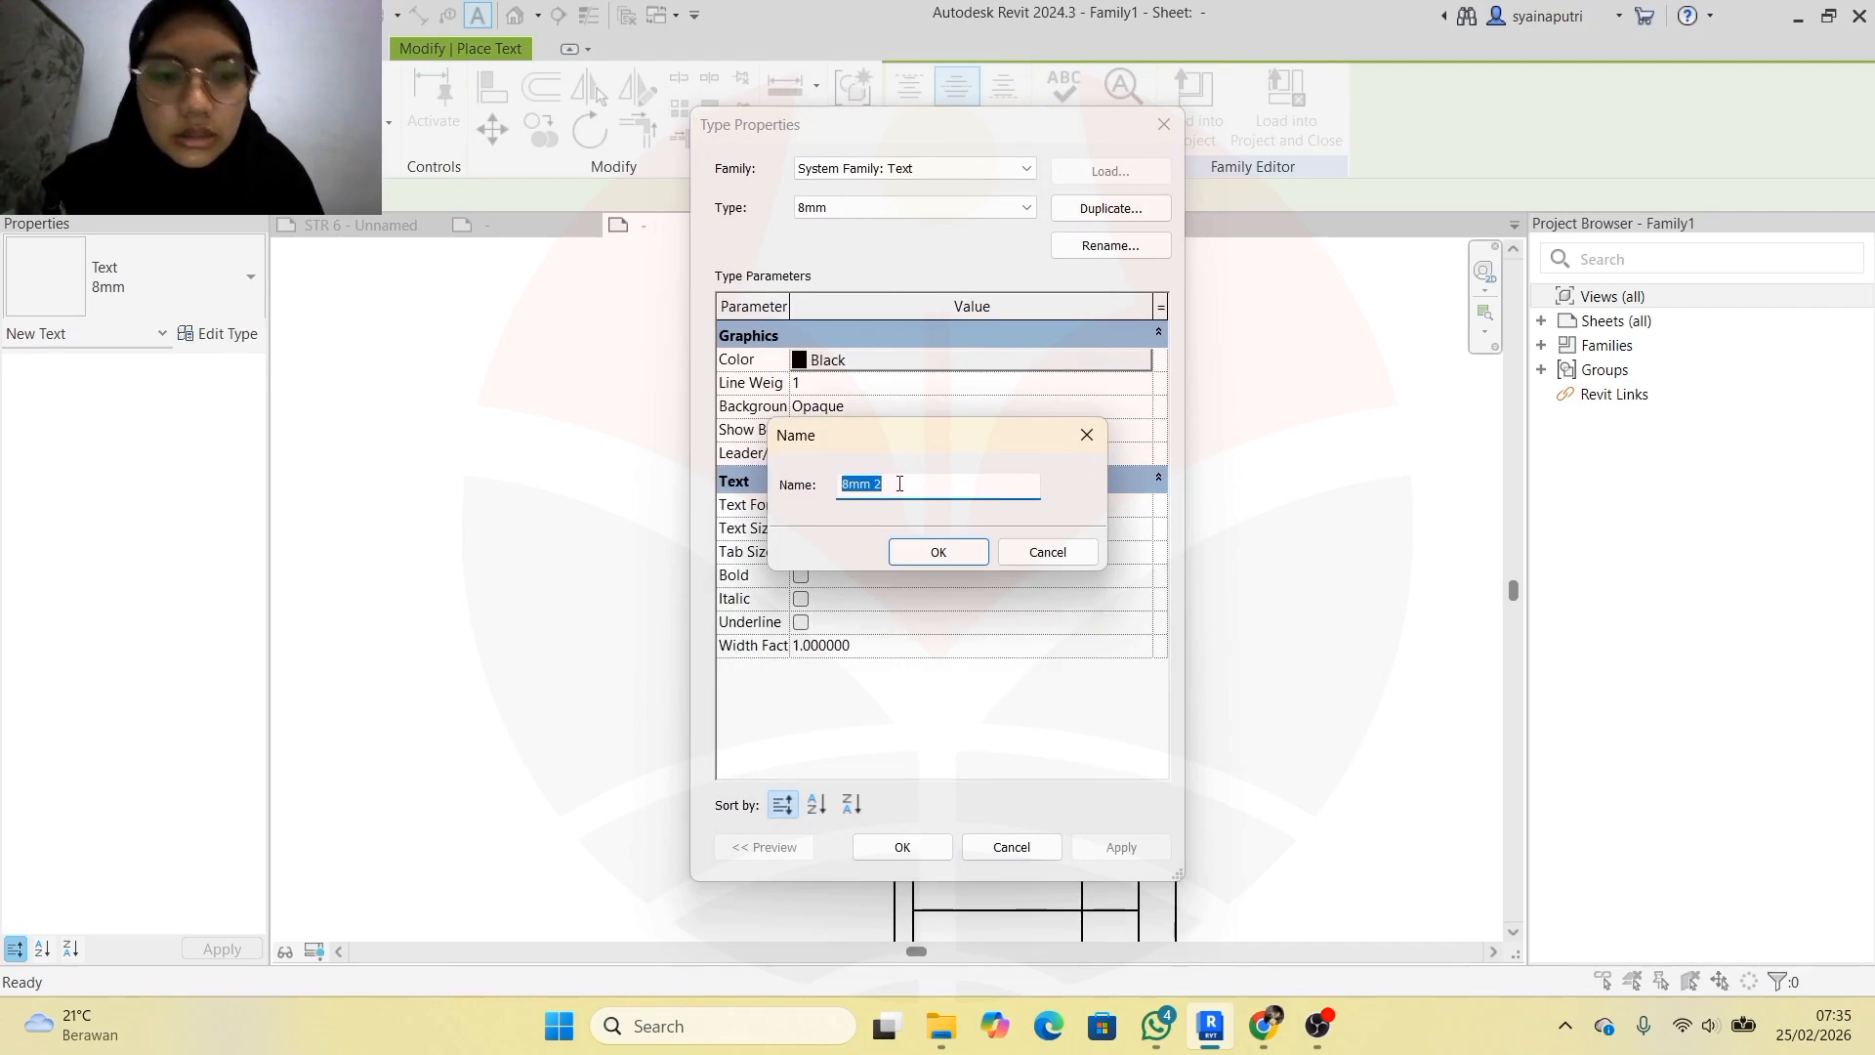
{"action": "type", "text": "3mm"}
{"action": "left_click", "coordinate": [898, 549]}
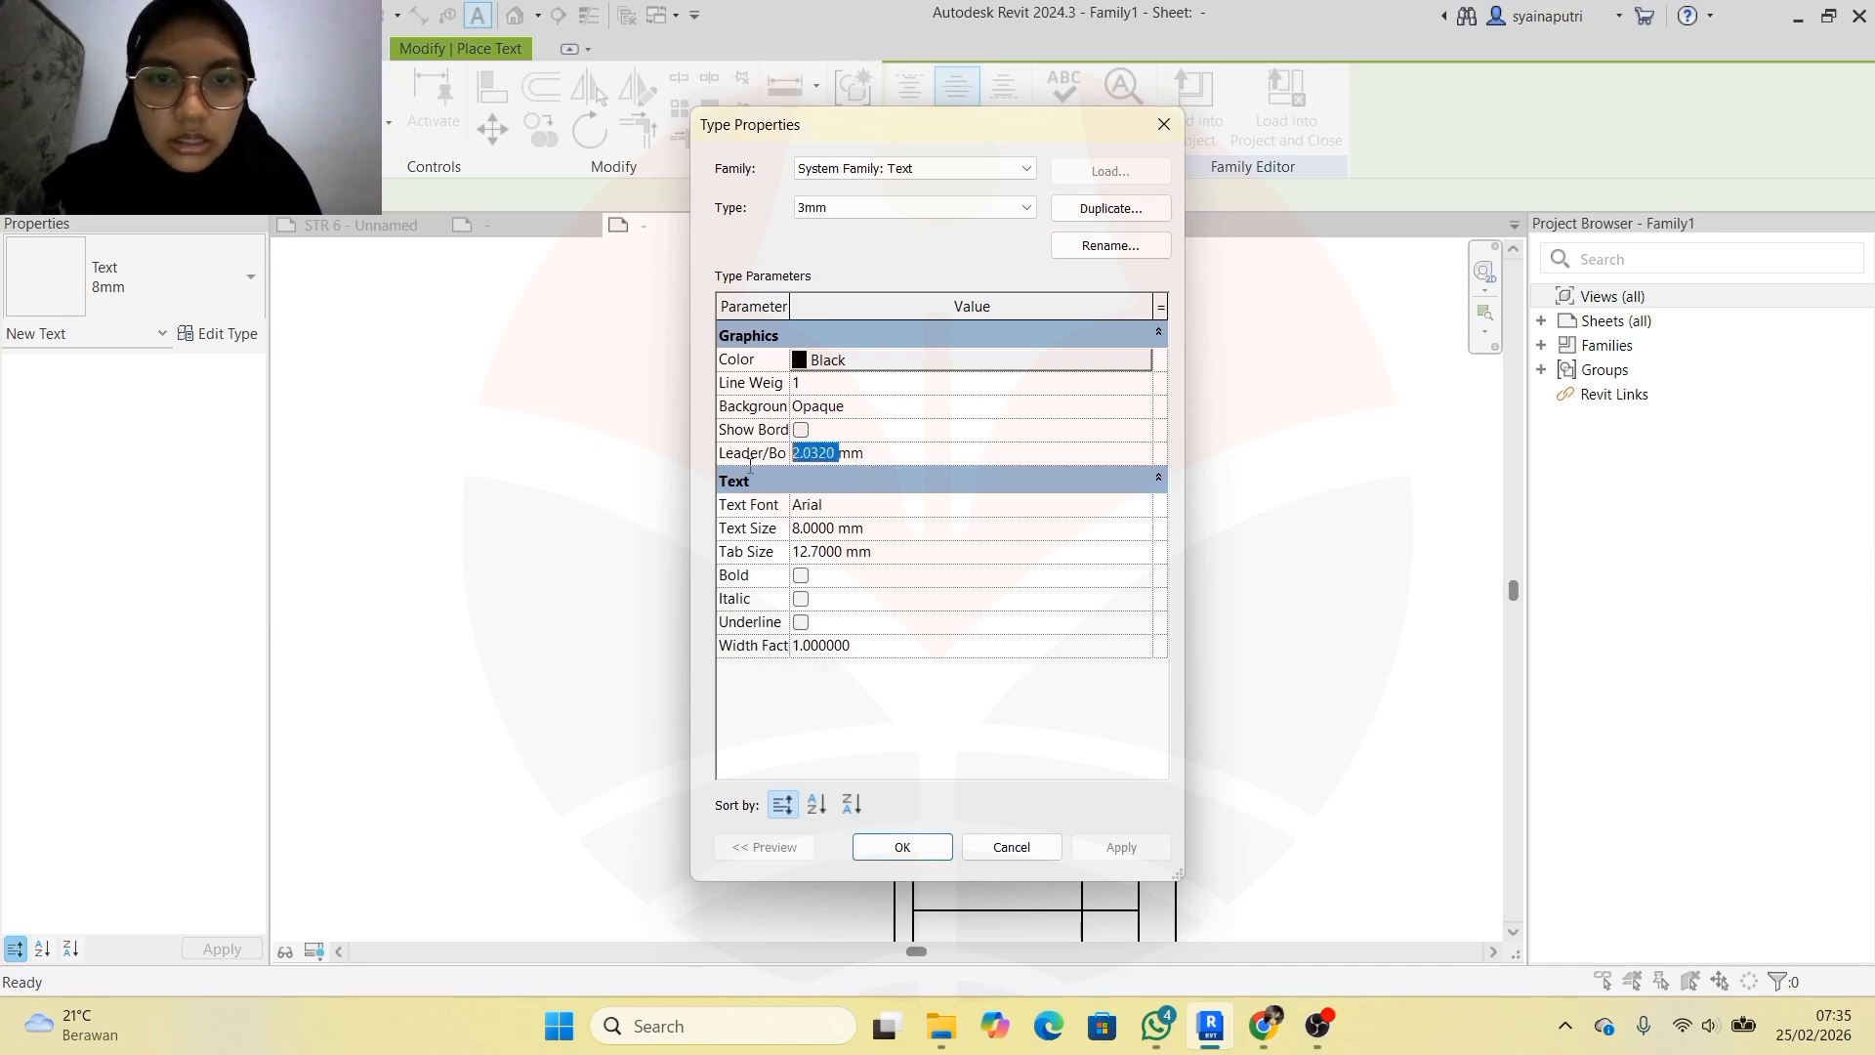
{"action": "type", "text": "1"}
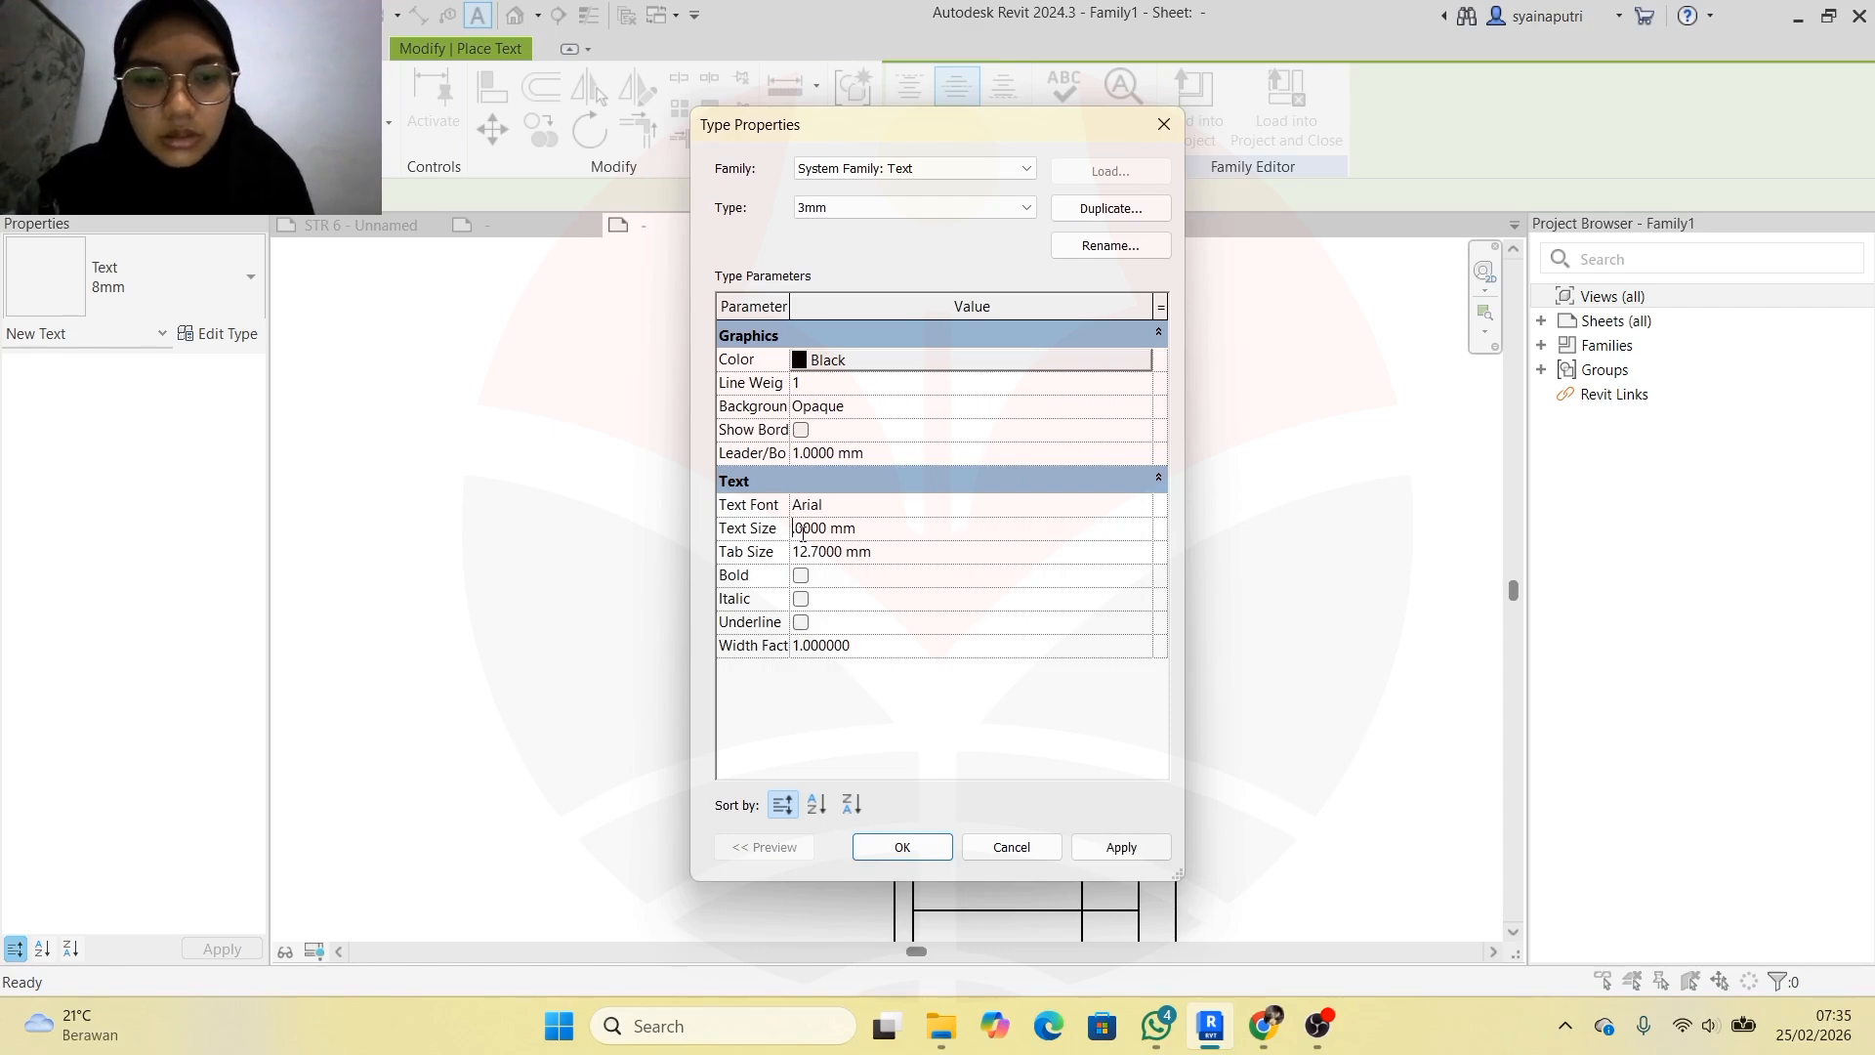
{"action": "left_click", "coordinate": [1096, 851]}
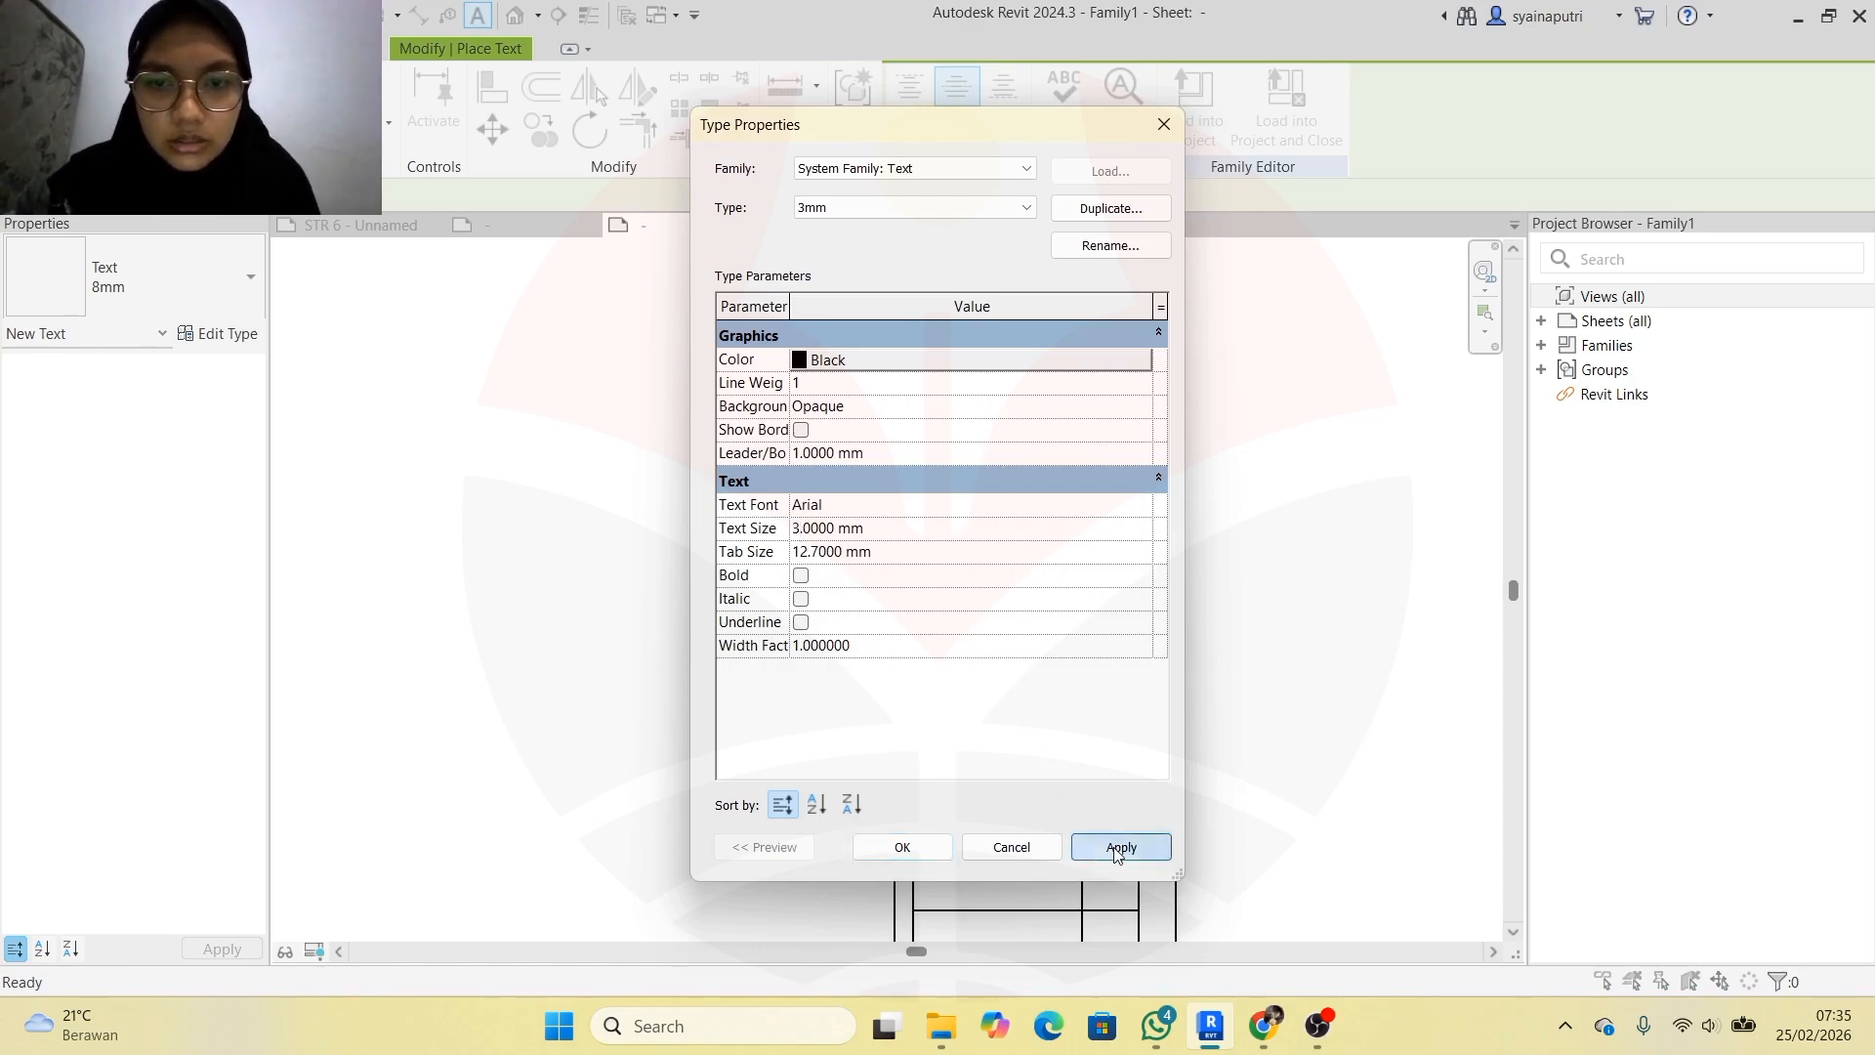
{"action": "left_click", "coordinate": [918, 848]}
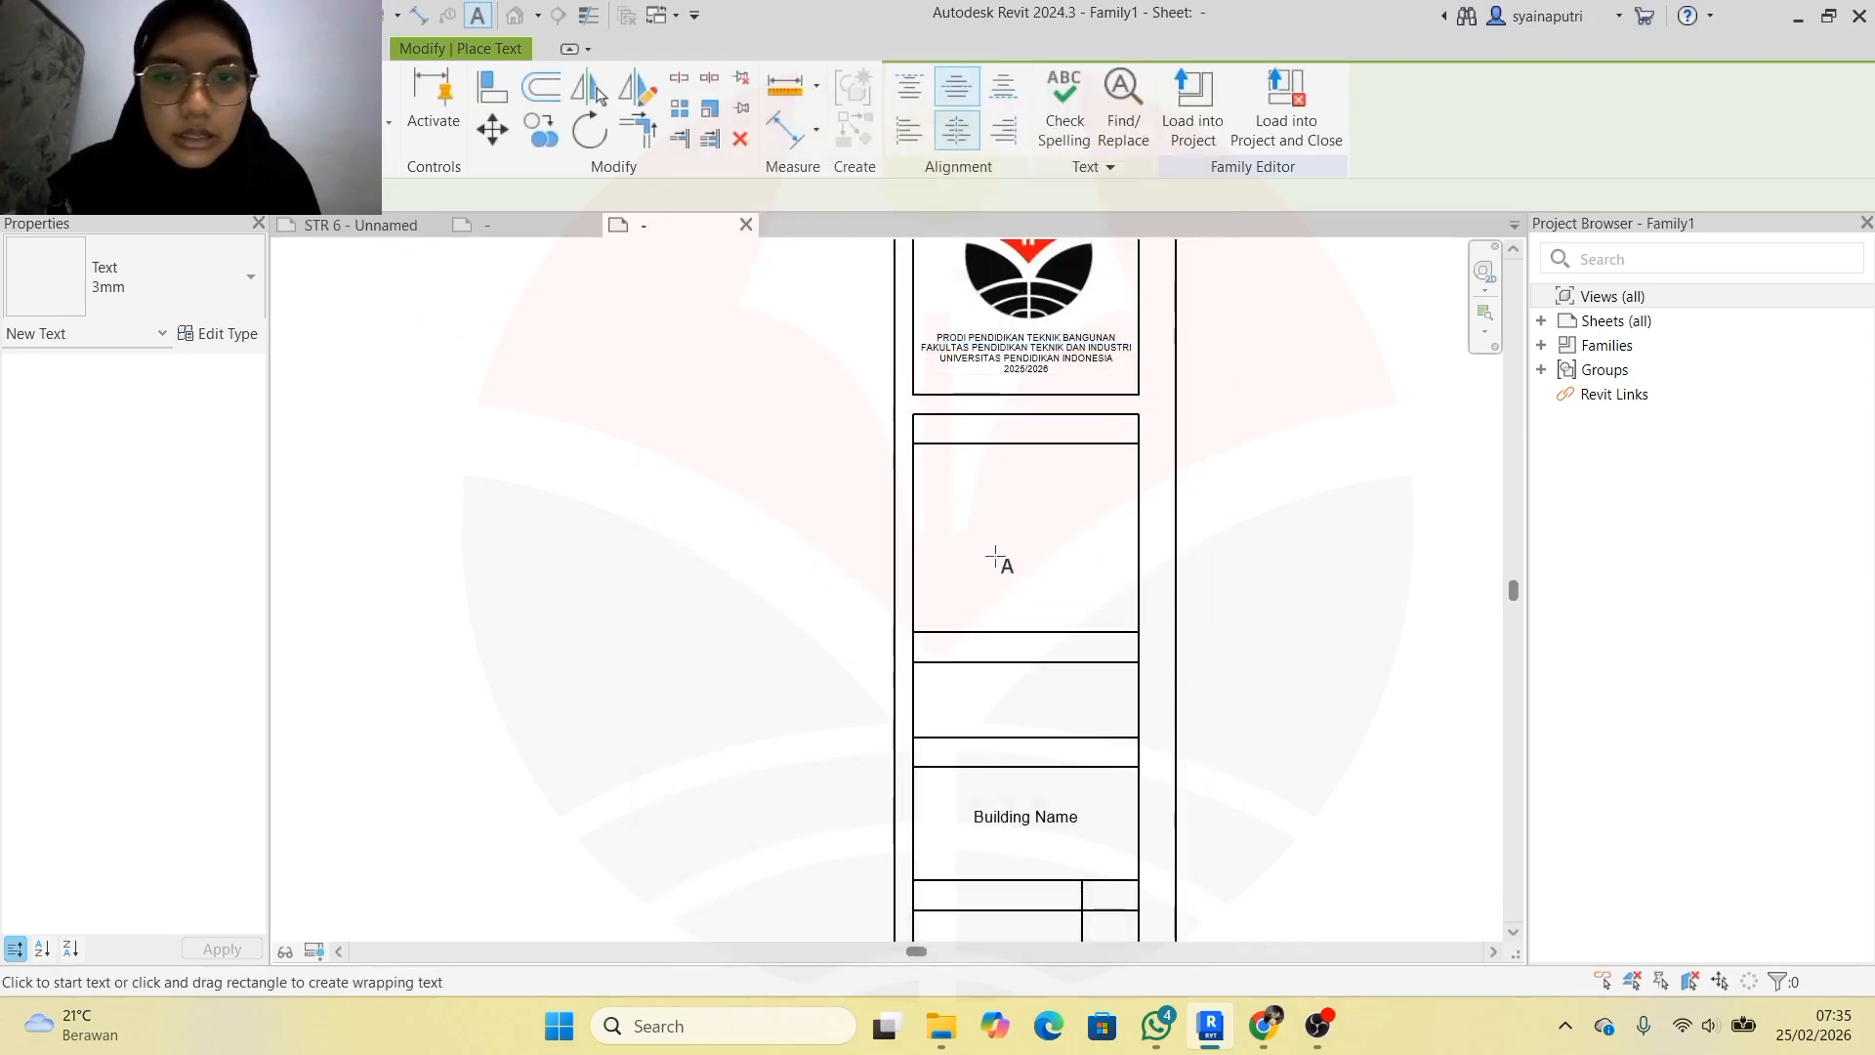
Type the heading CATATAN in the cell below the logo
{"action": "left_click", "coordinate": [950, 423]}
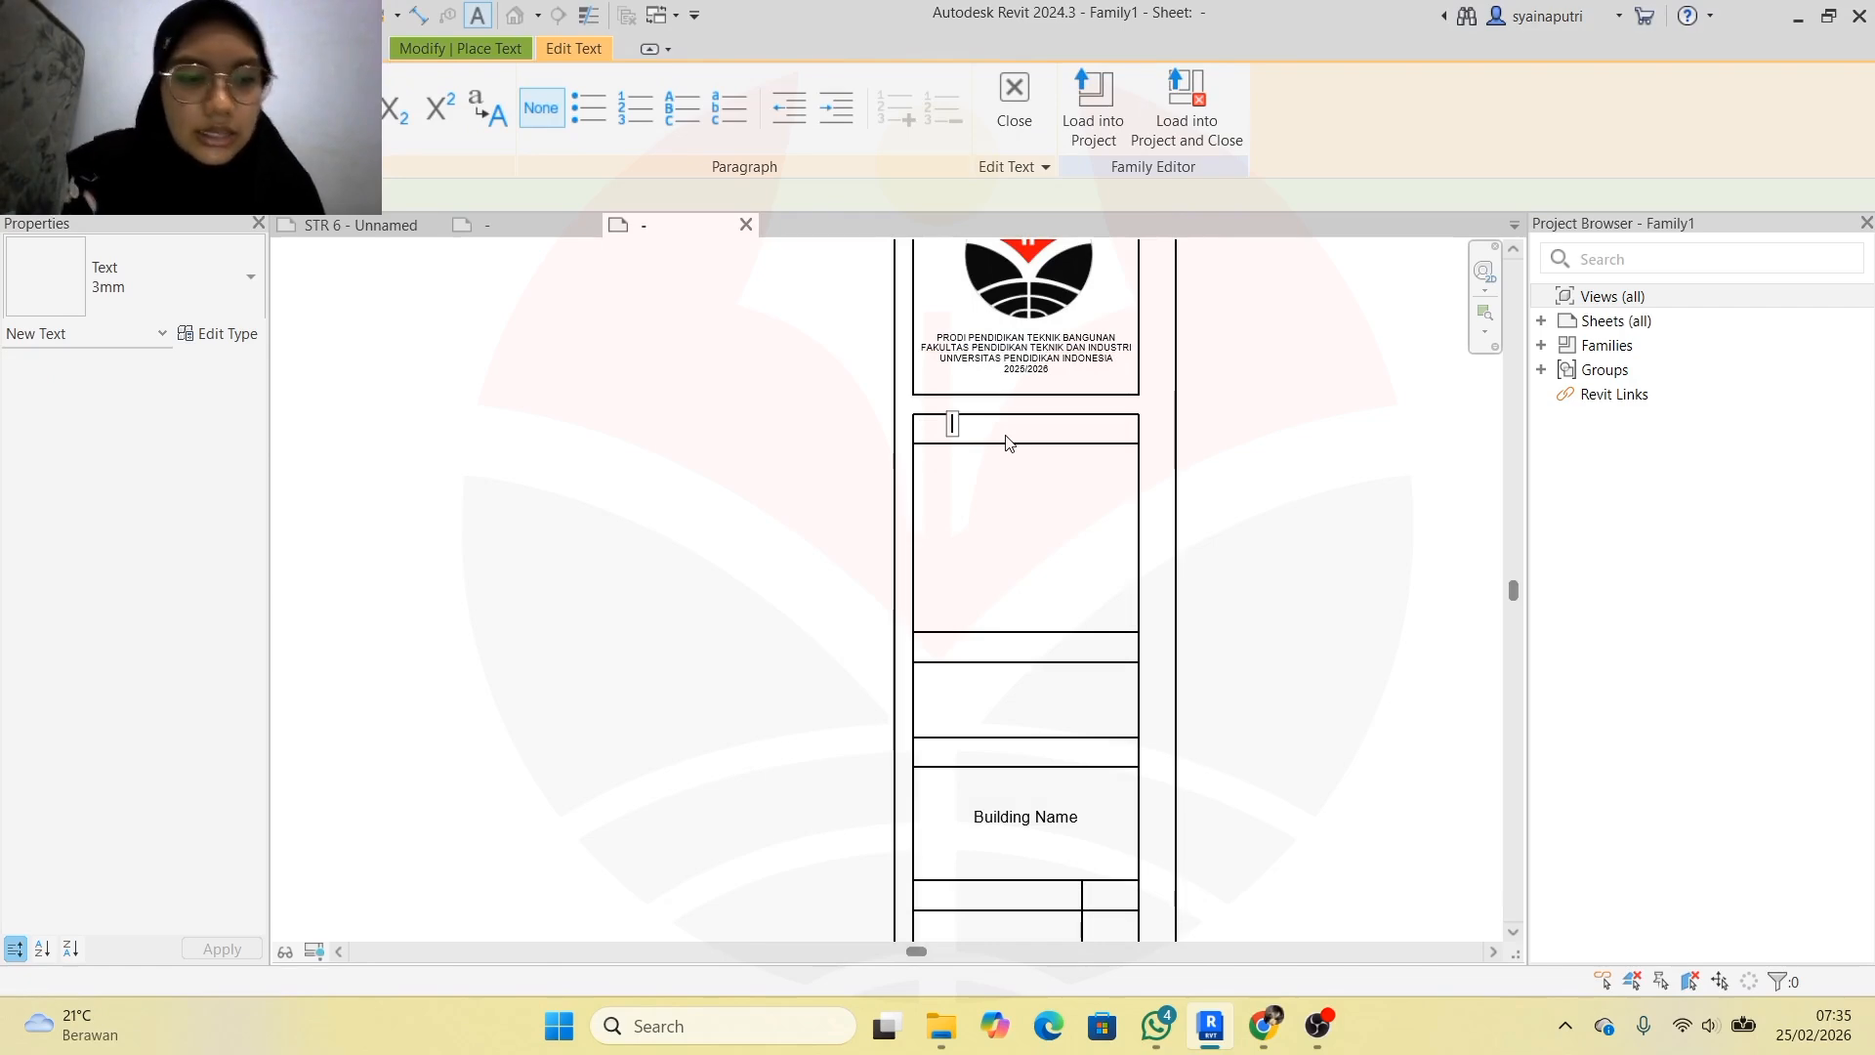
{"action": "key", "text": "Caps_Lock"}
{"action": "type", "text": "CATATAN"}
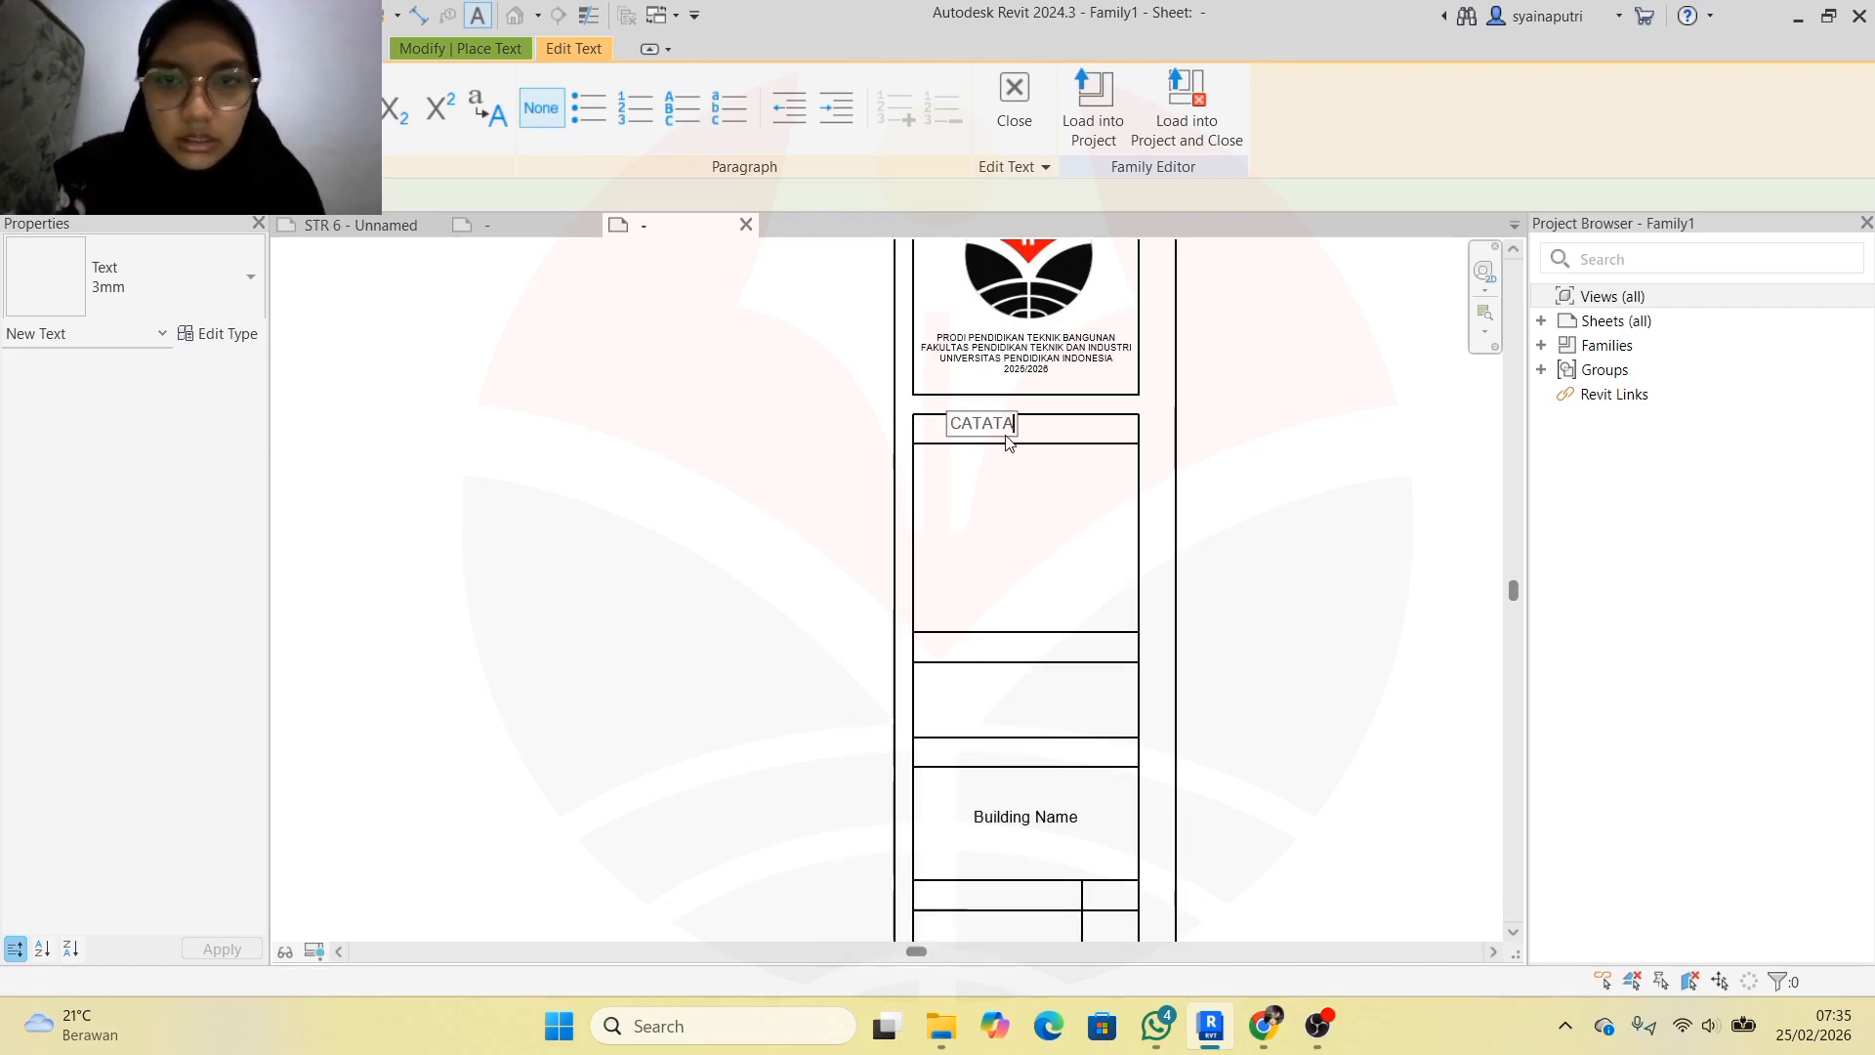
{"action": "left_click", "coordinate": [1240, 434]}
{"action": "key", "text": "Escape"}
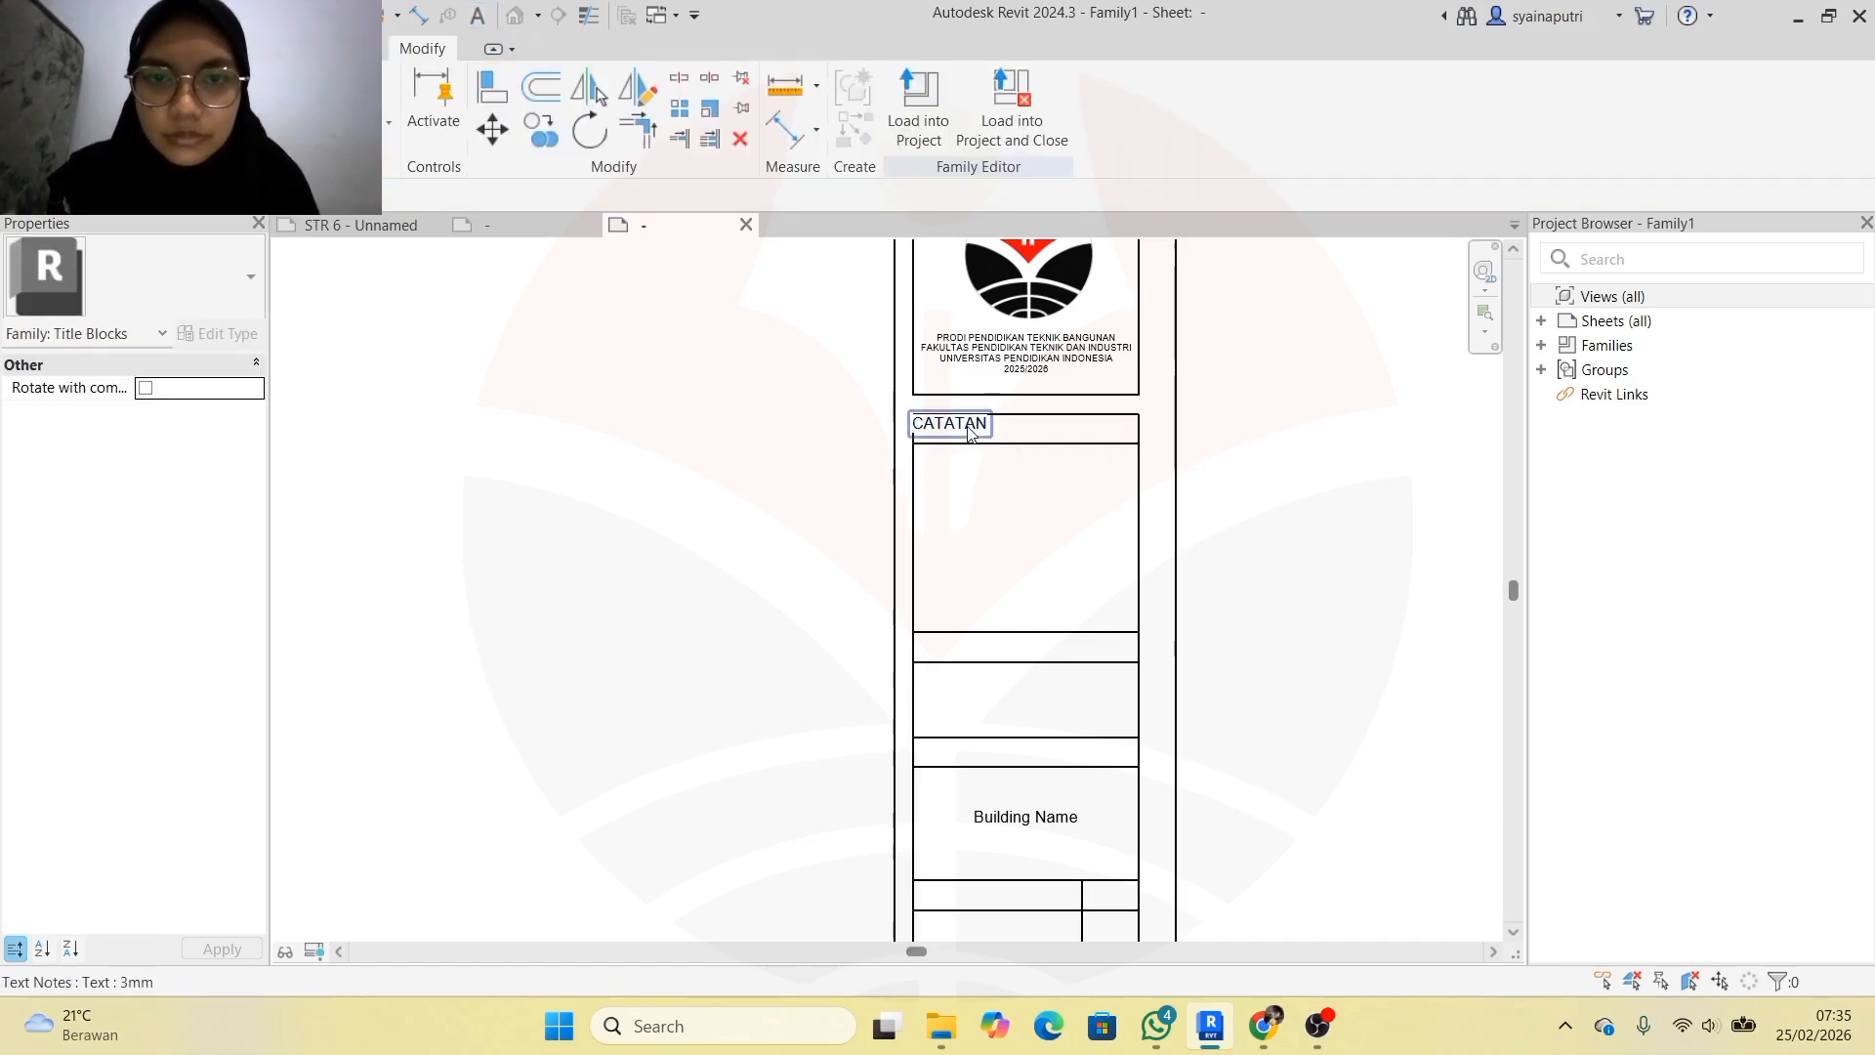
Move the CATATAN note to the centre of its cell
{"action": "left_click", "coordinate": [971, 434]}
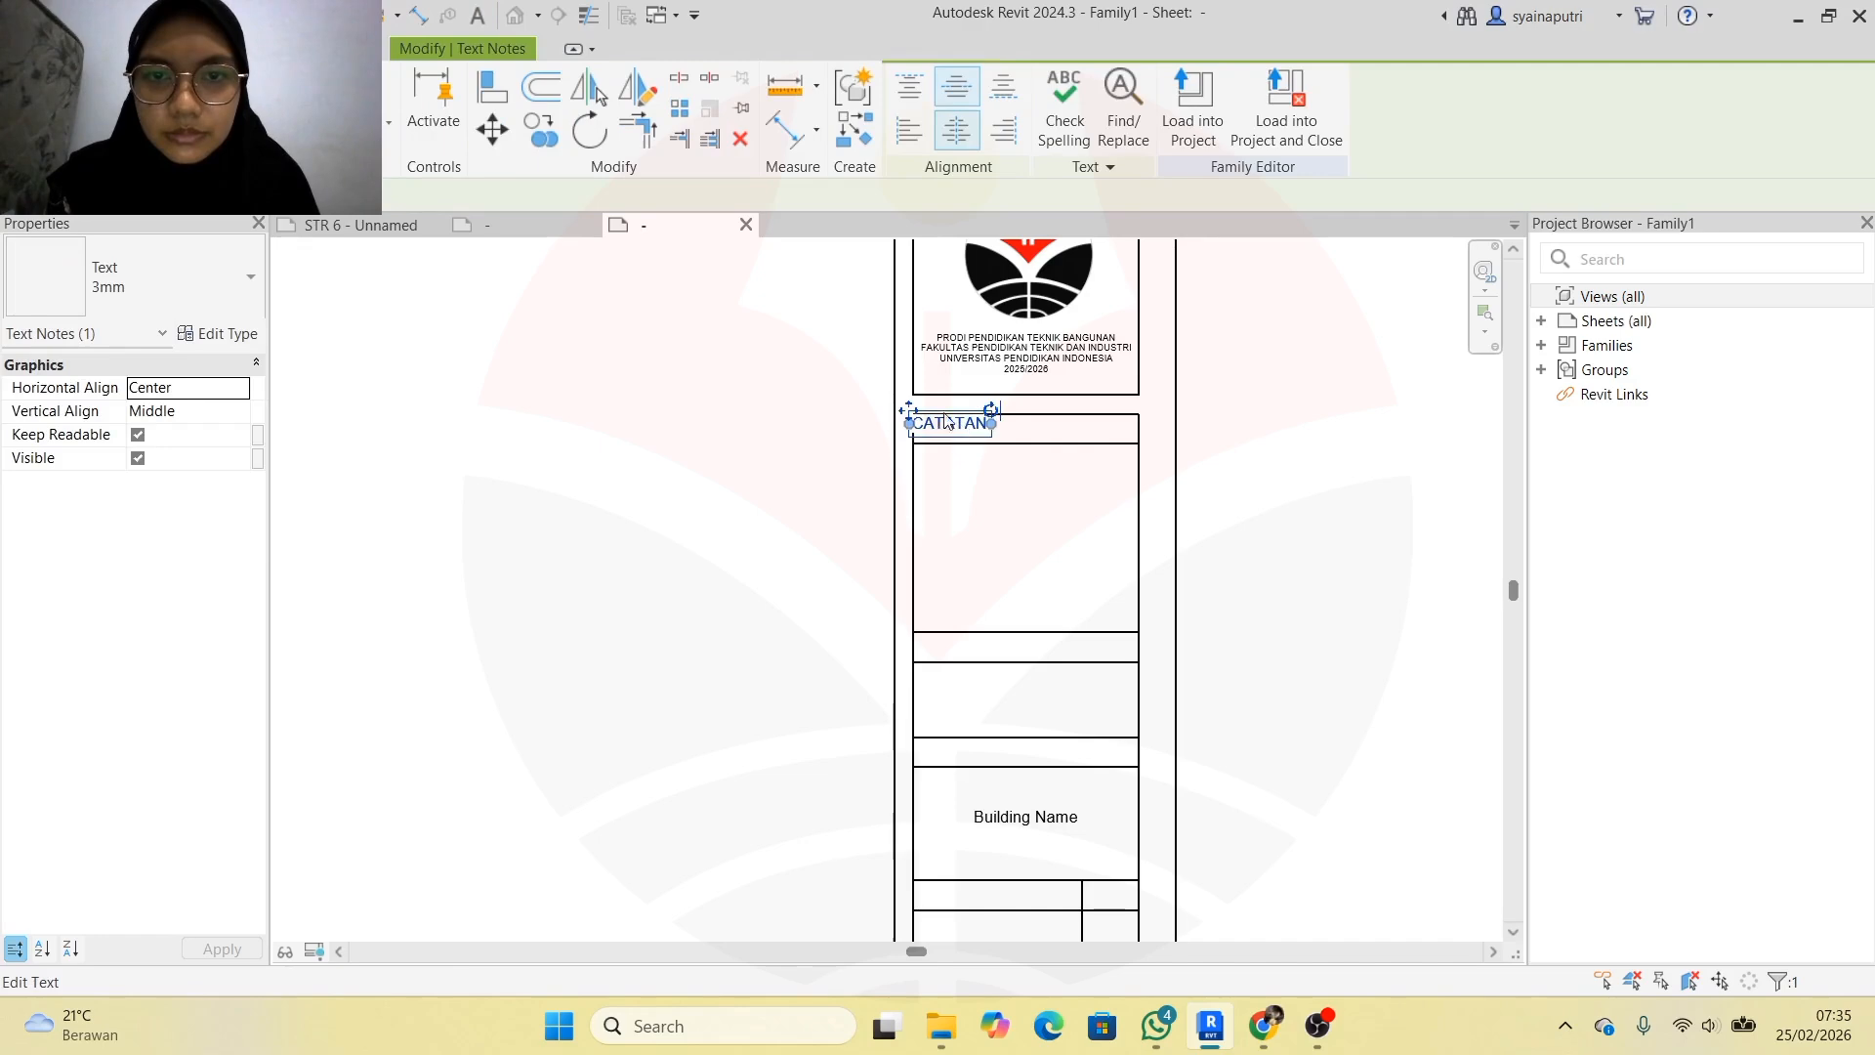
{"action": "left_click_drag", "start_coordinate": [909, 410], "coordinate": [977, 413]}
{"action": "scroll", "coordinate": [1005, 416], "scroll_direction": "up", "scroll_amount": 3}
{"action": "scroll", "coordinate": [1082, 375], "scroll_direction": "up", "scroll_amount": 2}
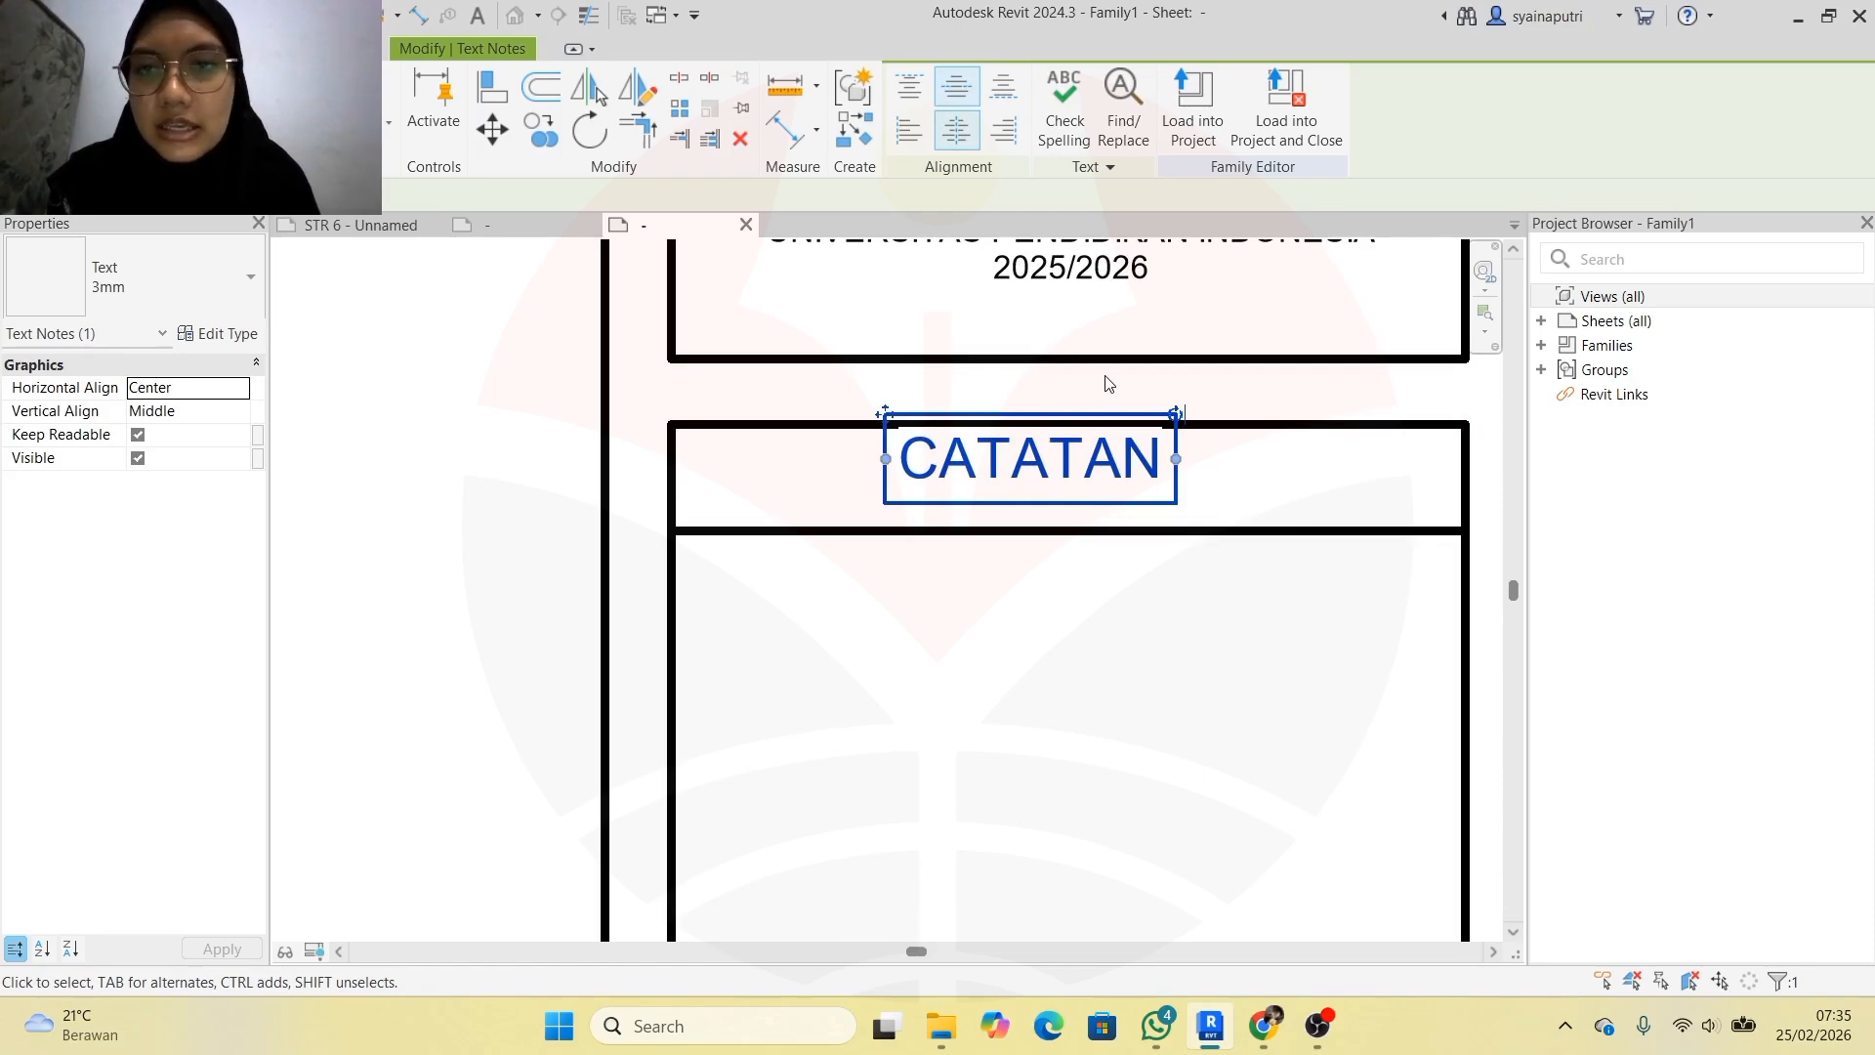
{"action": "key", "text": "Right"}
{"action": "key", "text": "Right"}
{"action": "key", "text": "Right"}
{"action": "key", "text": "Right"}
{"action": "key", "text": "Right"}
{"action": "key", "text": "Right"}
{"action": "key", "text": "Right"}
{"action": "key", "text": "Right"}
{"action": "key", "text": "Right"}
{"action": "key", "text": "Right"}
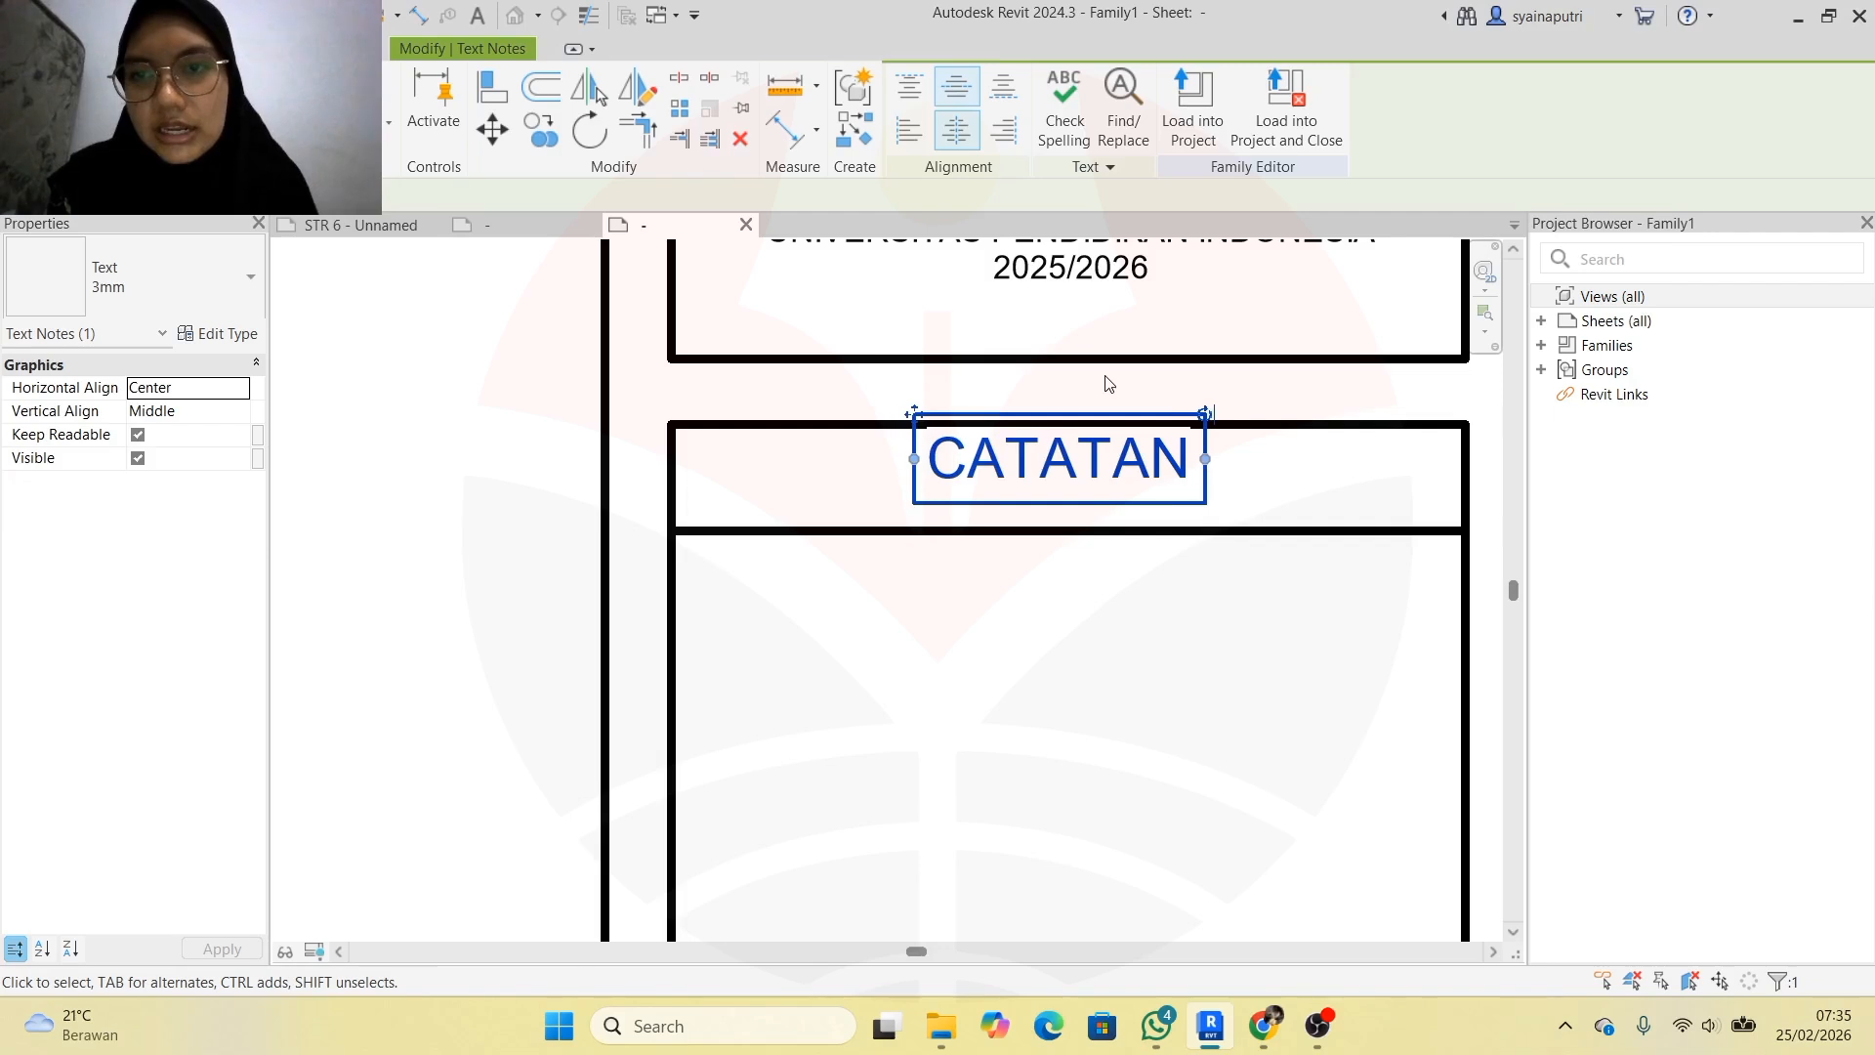
{"action": "key", "text": "Down"}
{"action": "key", "text": "Down"}
{"action": "key", "text": "Down"}
{"action": "key", "text": "Down"}
{"action": "key", "text": "Down"}
{"action": "key", "text": "Down"}
{"action": "key", "text": "Down"}
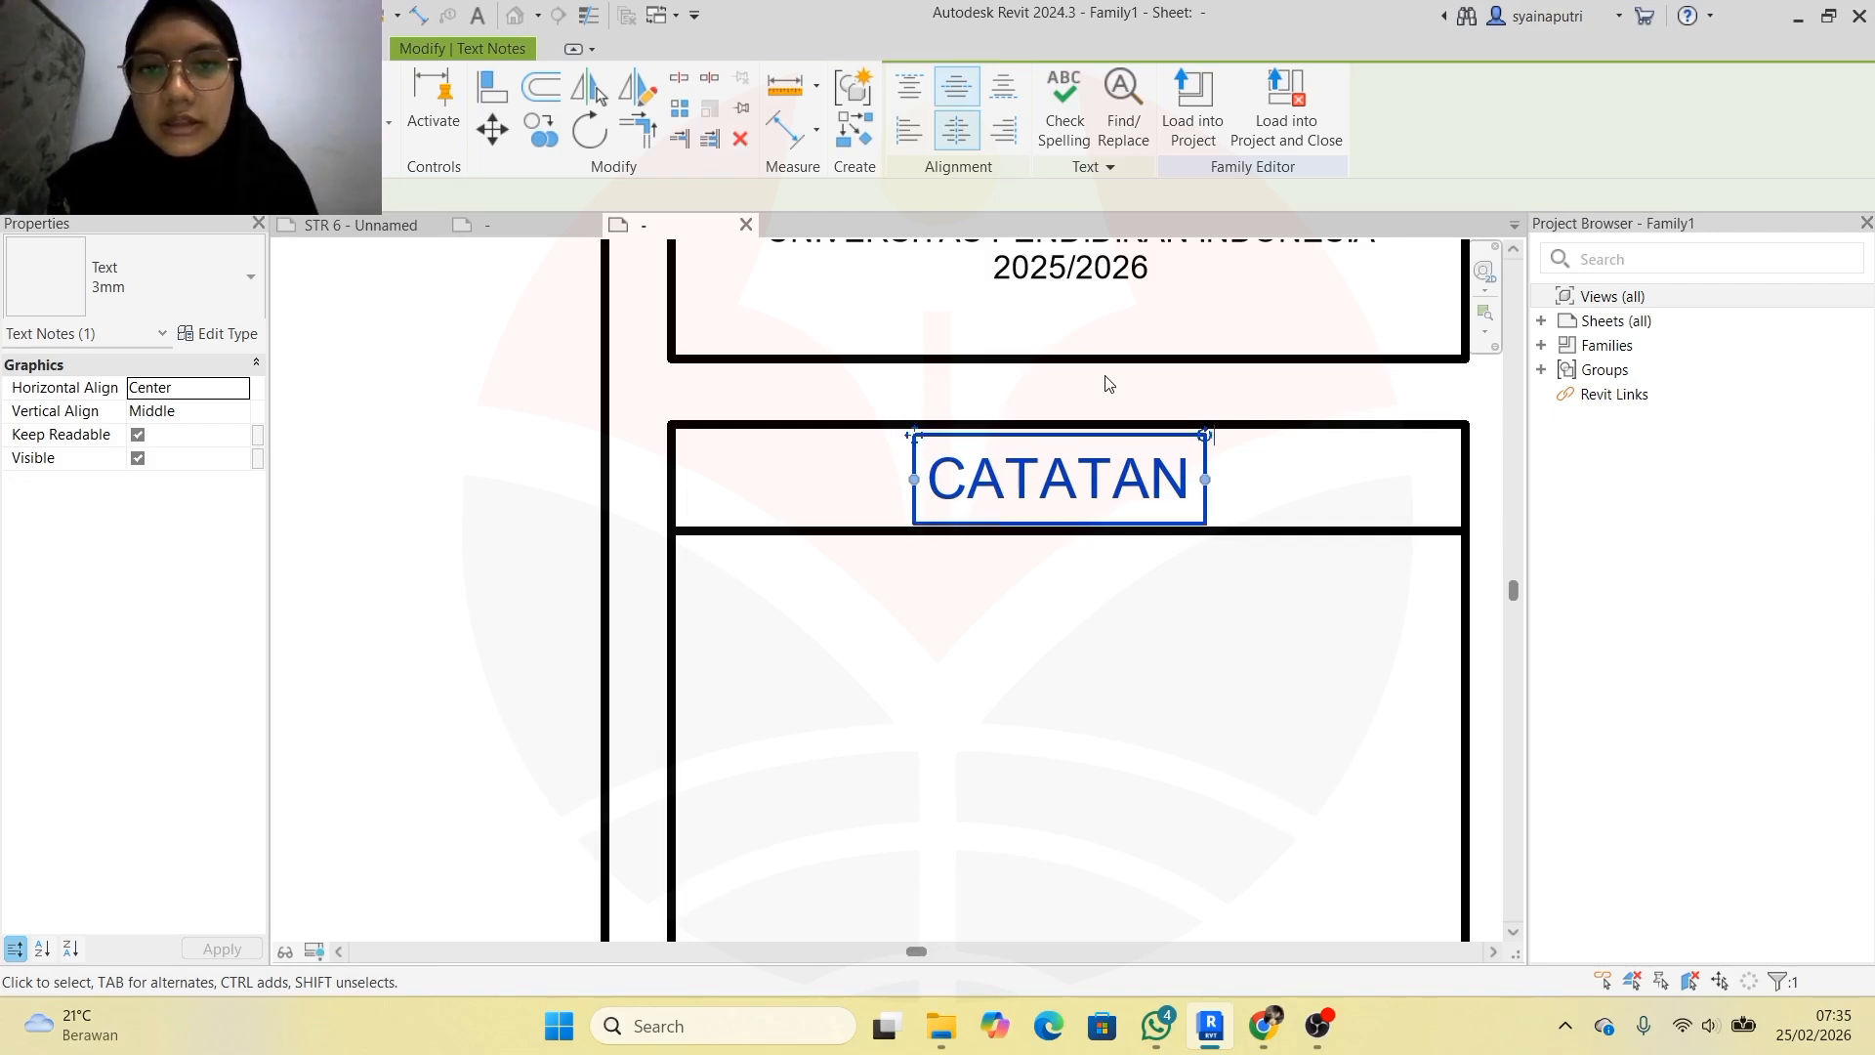
{"action": "key", "text": "Up"}
{"action": "left_click", "coordinate": [1107, 391]}
{"action": "scroll", "coordinate": [1162, 581], "scroll_direction": "down", "scroll_amount": 4}
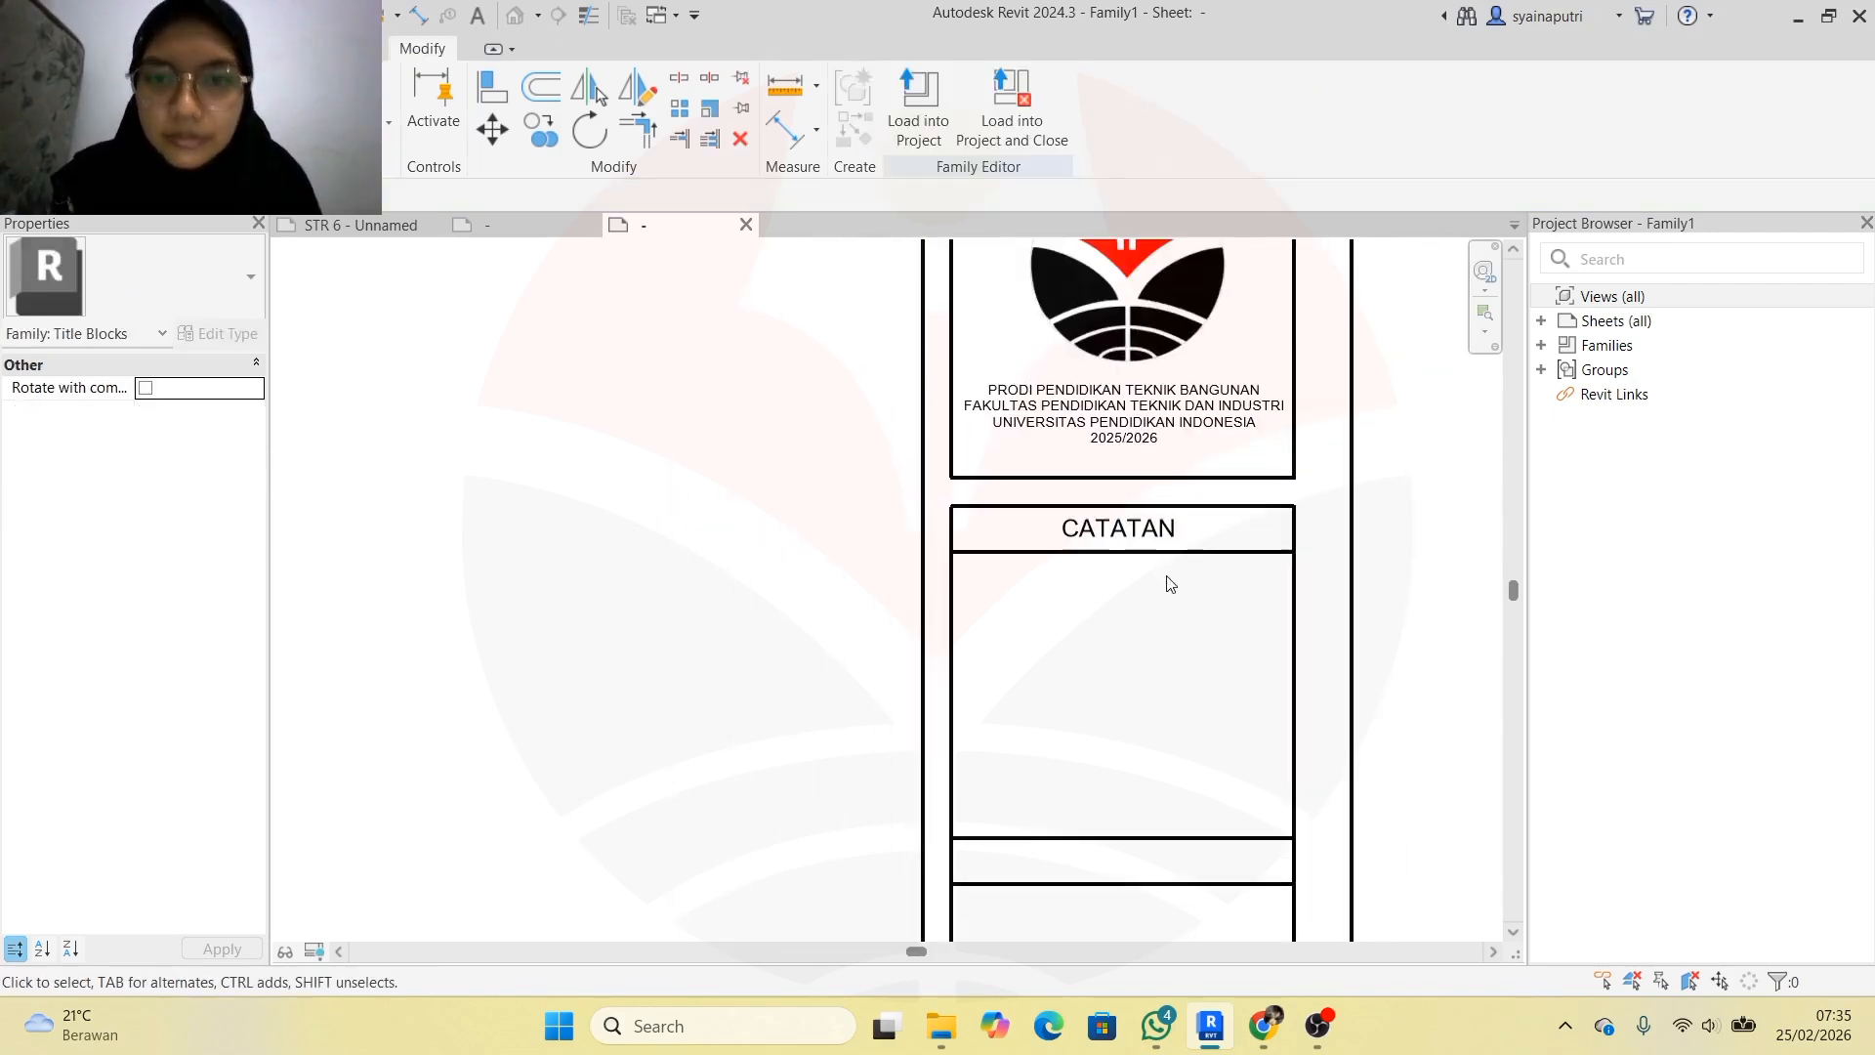
Start a multiple copy of the CATATAN note and place the first copies in the cells below
{"action": "scroll", "coordinate": [1128, 613], "scroll_direction": "up", "scroll_amount": 3}
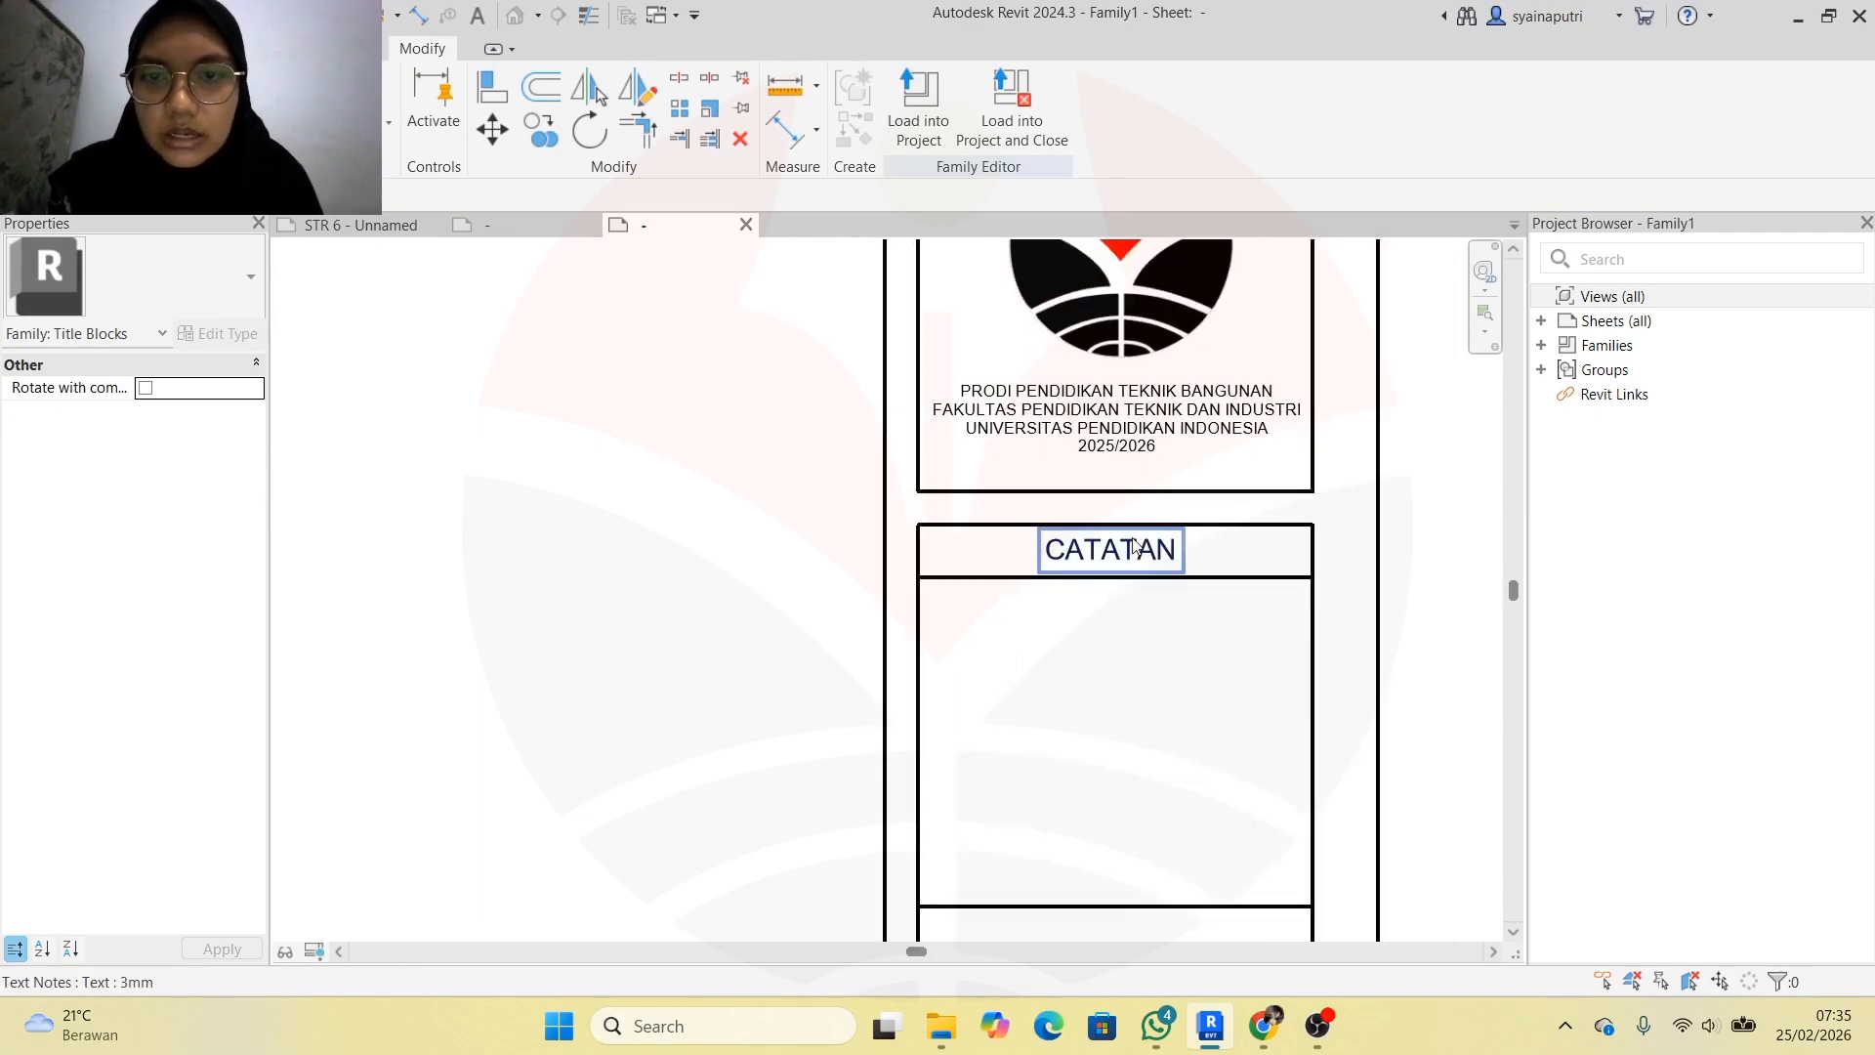
{"action": "left_click", "coordinate": [1110, 549]}
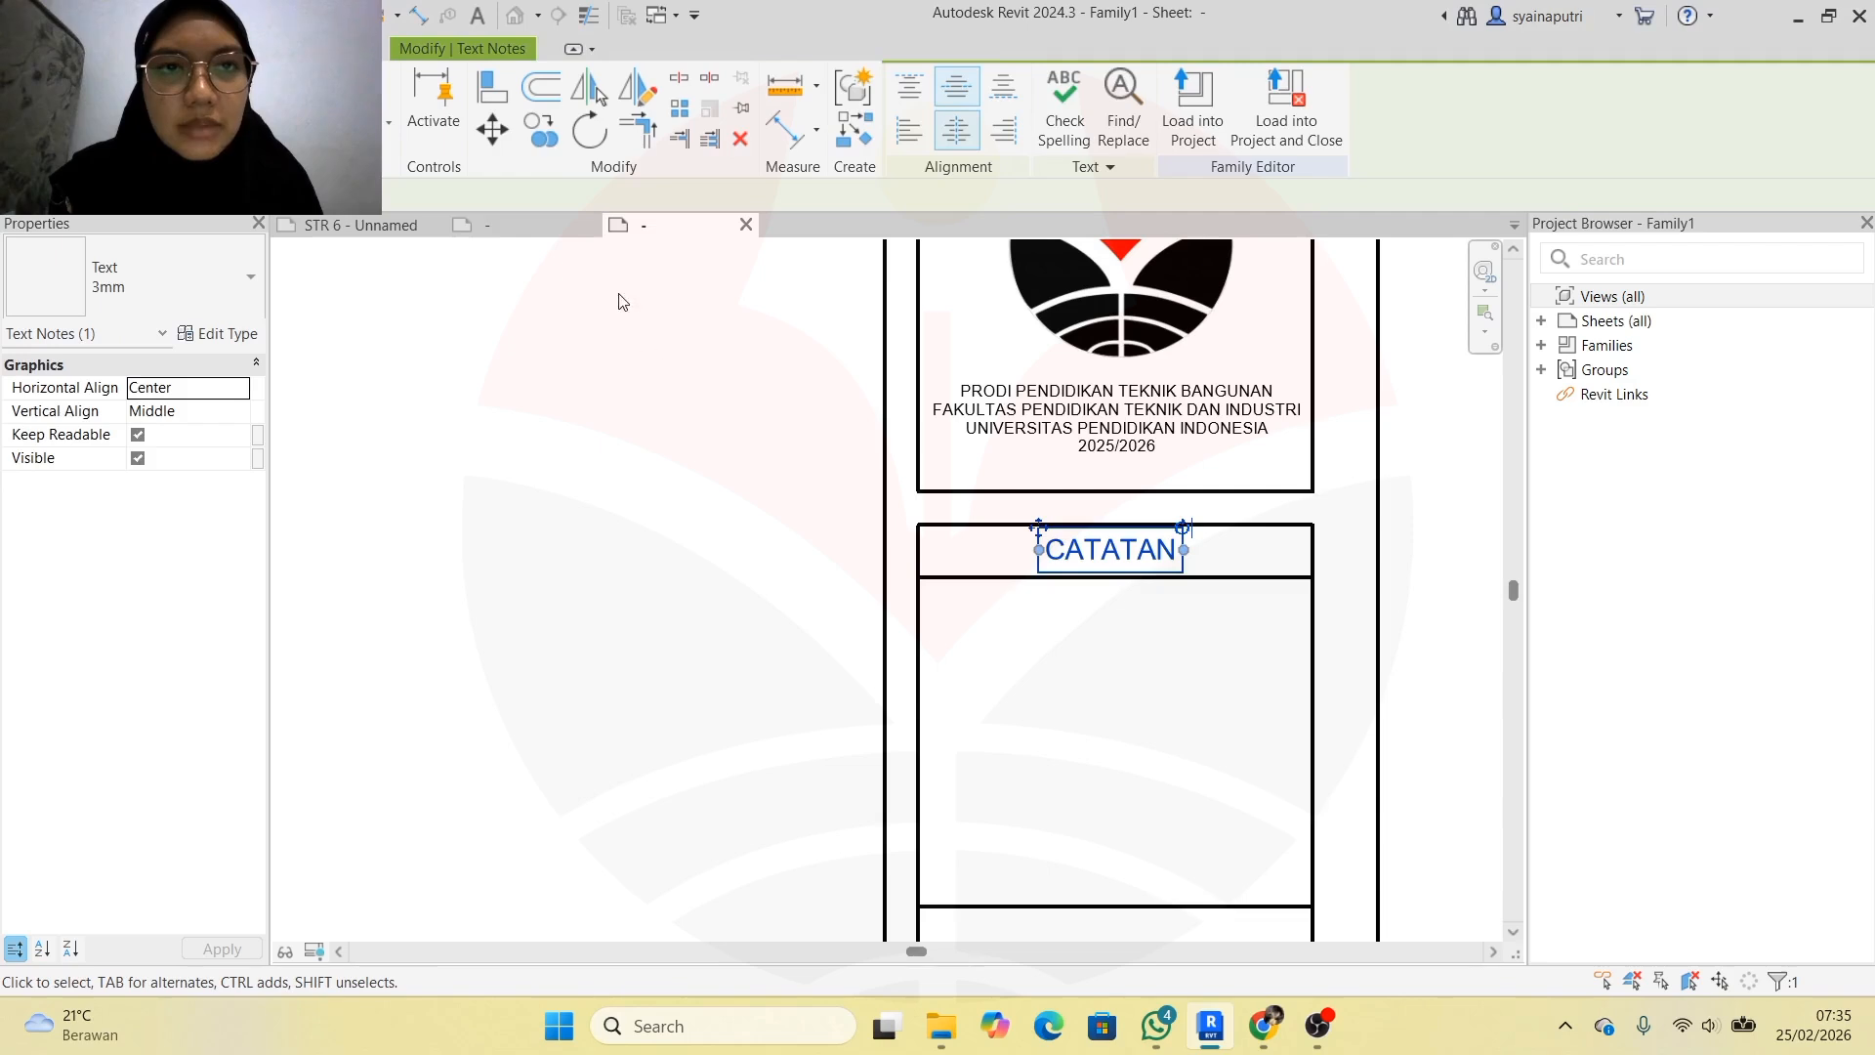
{"action": "left_click", "coordinate": [540, 130]}
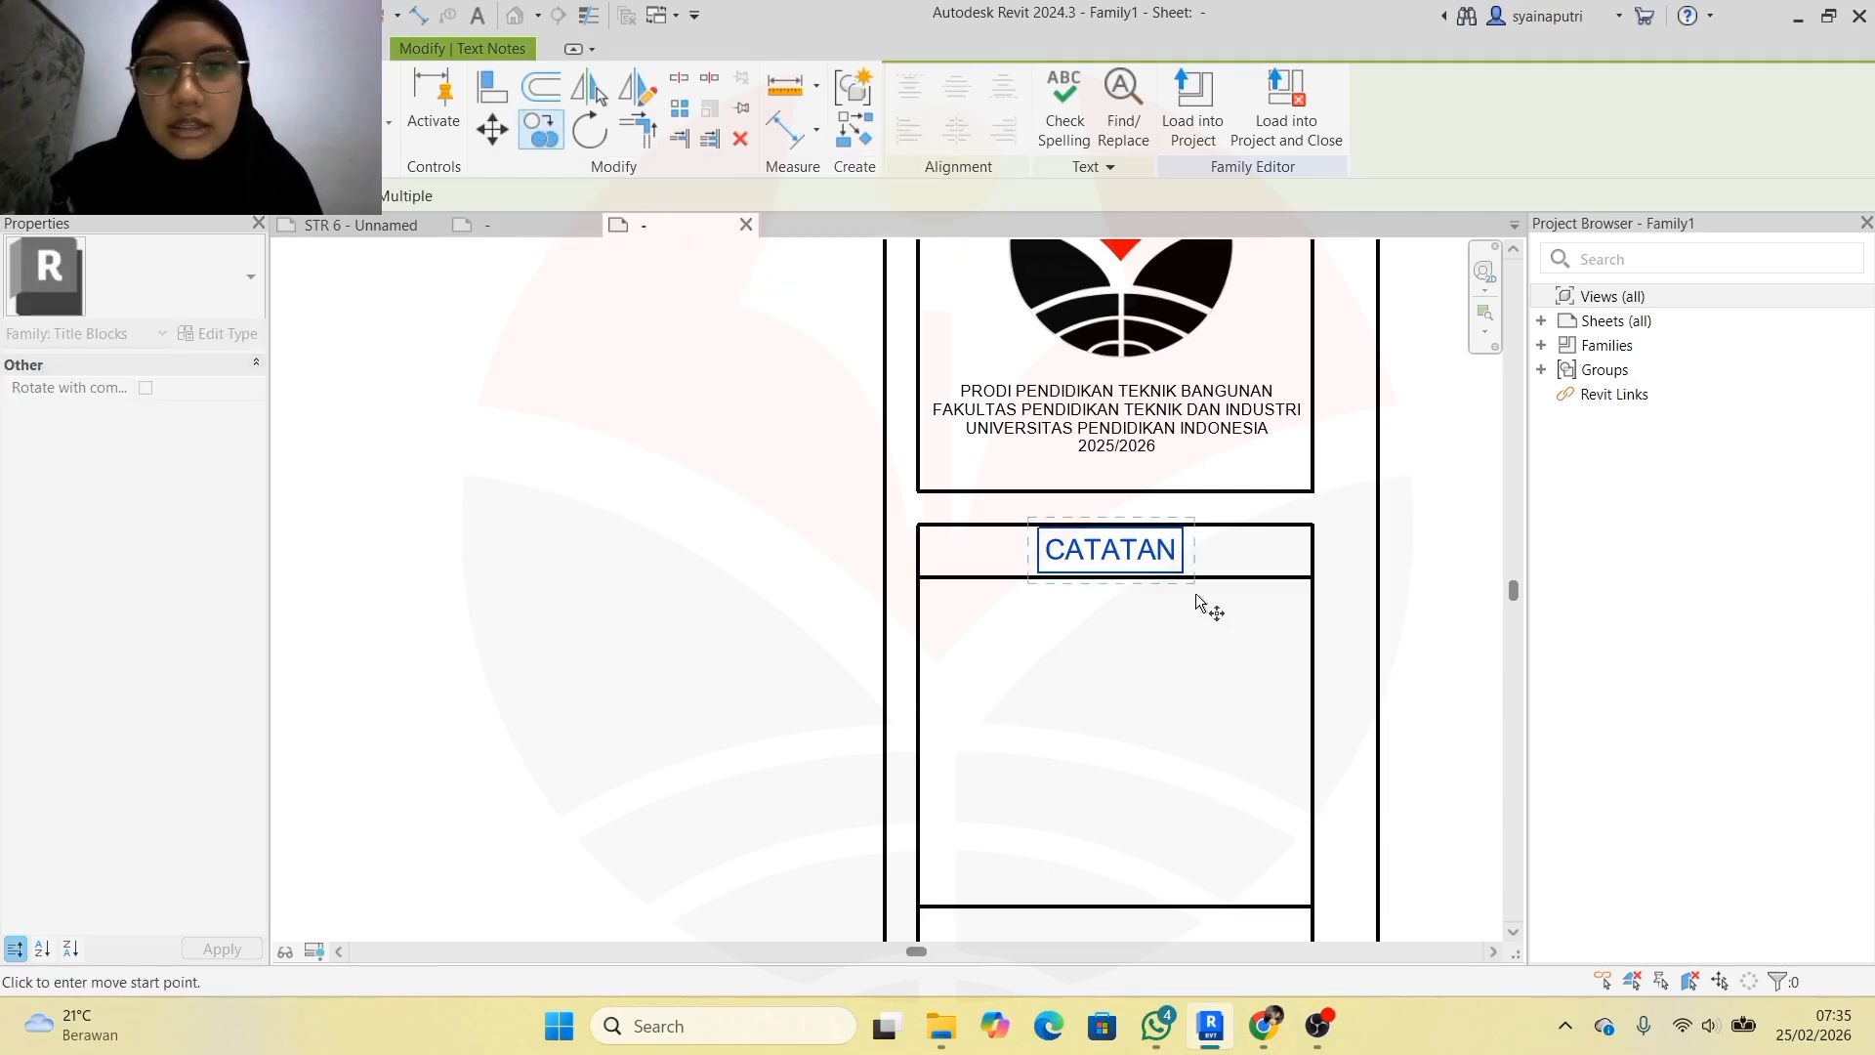
{"action": "left_click", "coordinate": [1102, 549]}
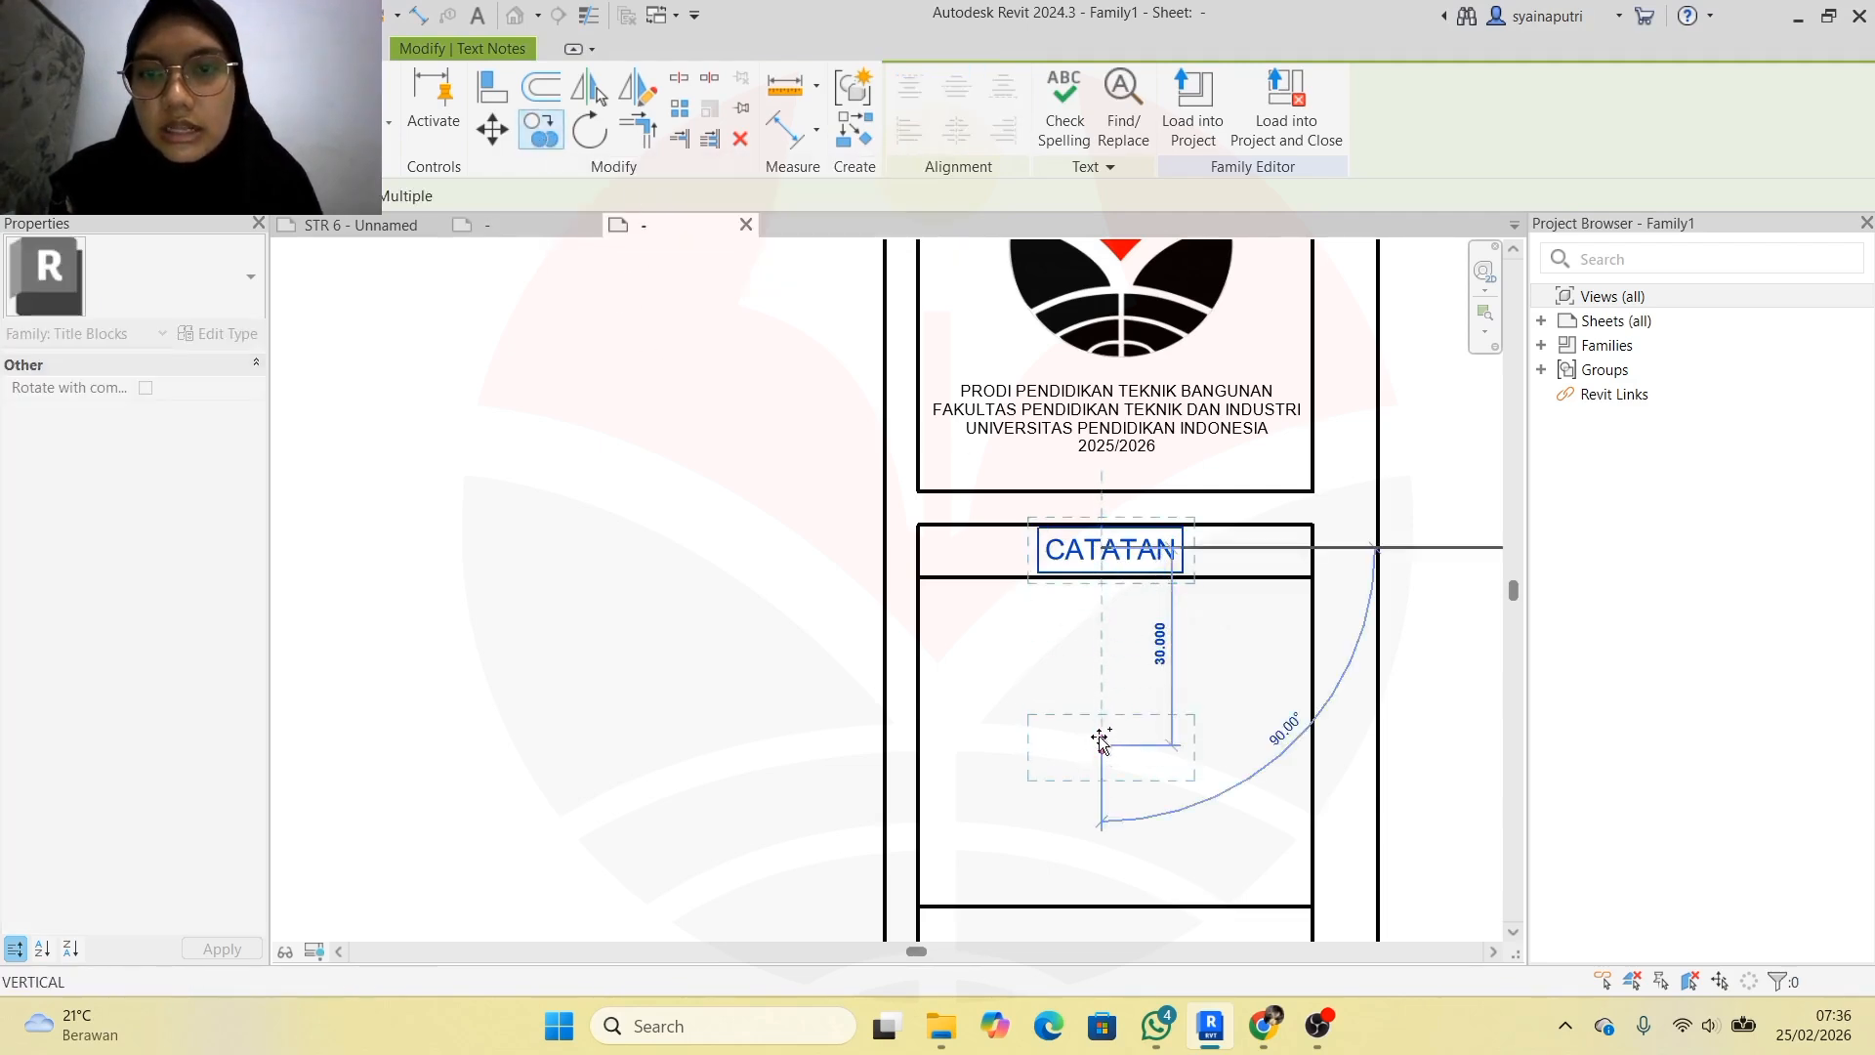
{"action": "left_click", "coordinate": [1102, 729]}
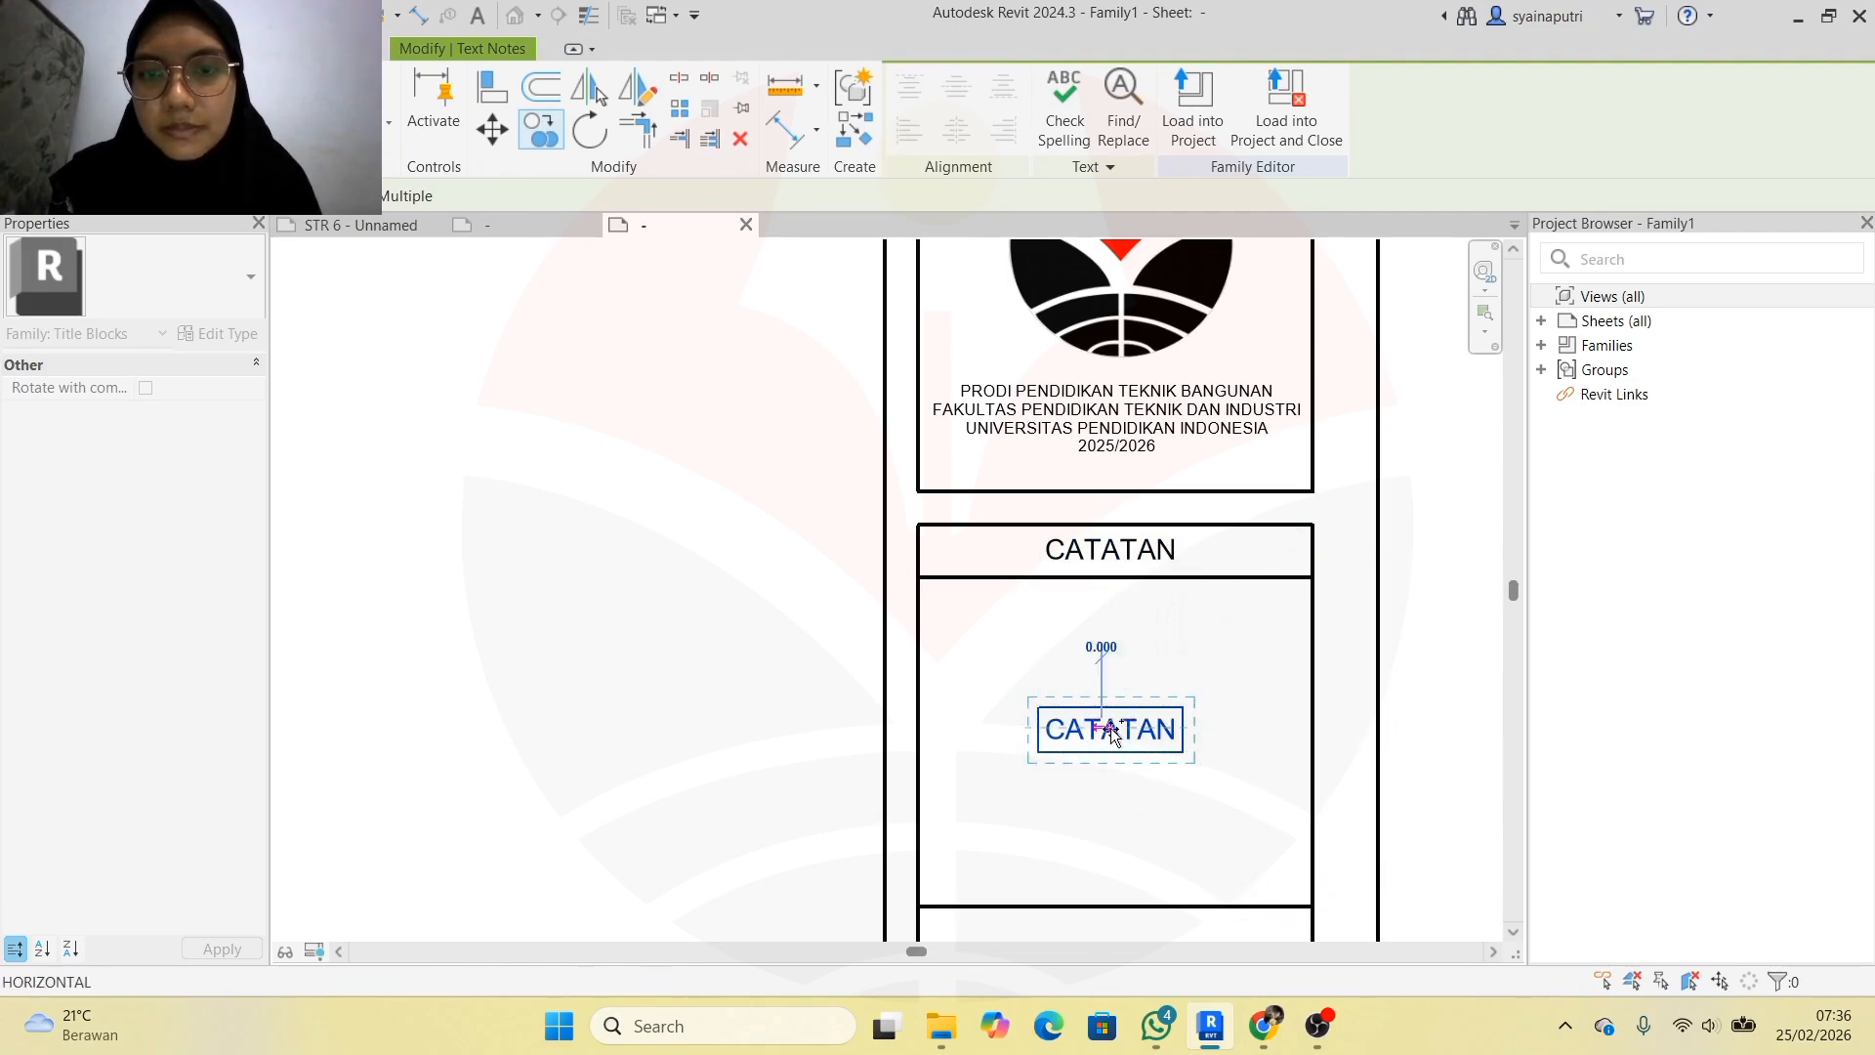
{"action": "scroll", "coordinate": [1111, 732], "scroll_direction": "down", "scroll_amount": 5}
{"action": "scroll", "coordinate": [1118, 814], "scroll_direction": "up", "scroll_amount": 3}
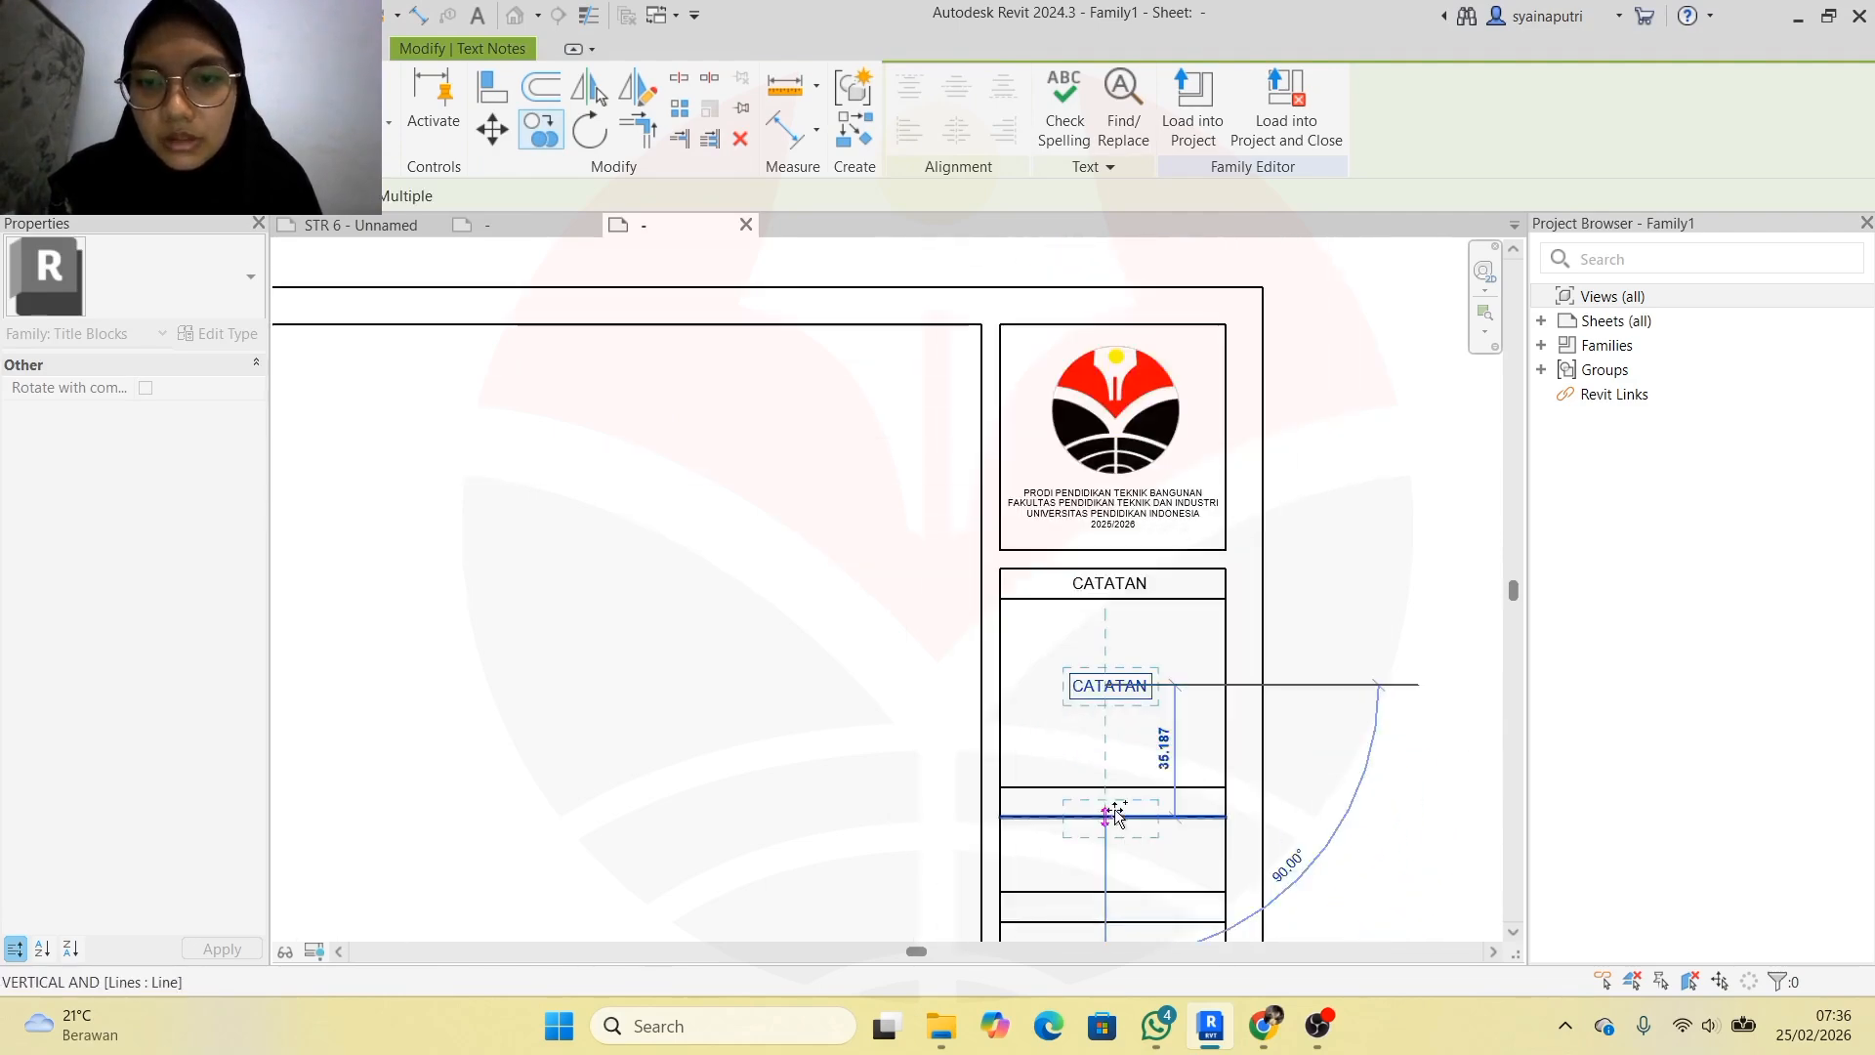
{"action": "scroll", "coordinate": [1118, 813], "scroll_direction": "up", "scroll_amount": 3}
{"action": "left_click", "coordinate": [1109, 794]}
Place CATATAN copies in the remaining lower title block cells, then end copying
{"action": "scroll", "coordinate": [1123, 791], "scroll_direction": "down", "scroll_amount": 5}
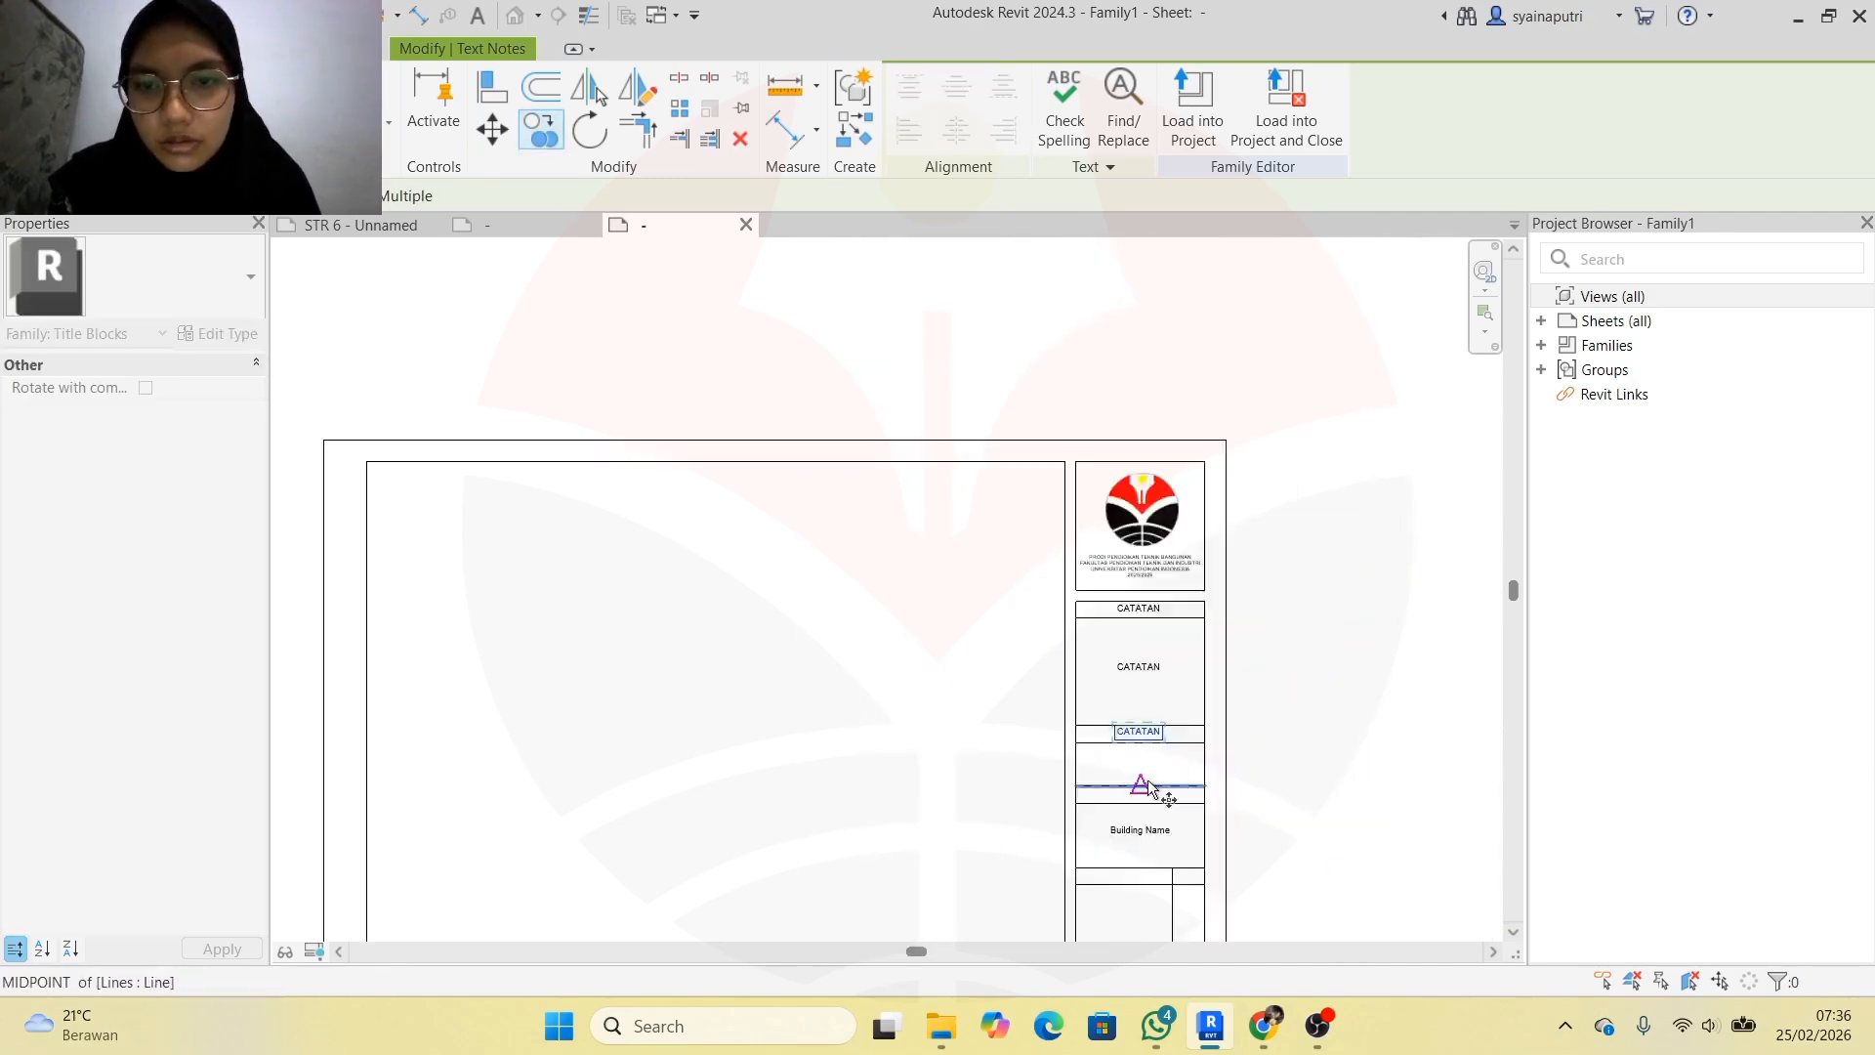
{"action": "scroll", "coordinate": [1142, 781], "scroll_direction": "up", "scroll_amount": 3}
{"action": "scroll", "coordinate": [1133, 791], "scroll_direction": "down", "scroll_amount": 3}
{"action": "scroll", "coordinate": [1123, 801], "scroll_direction": "up", "scroll_amount": 5}
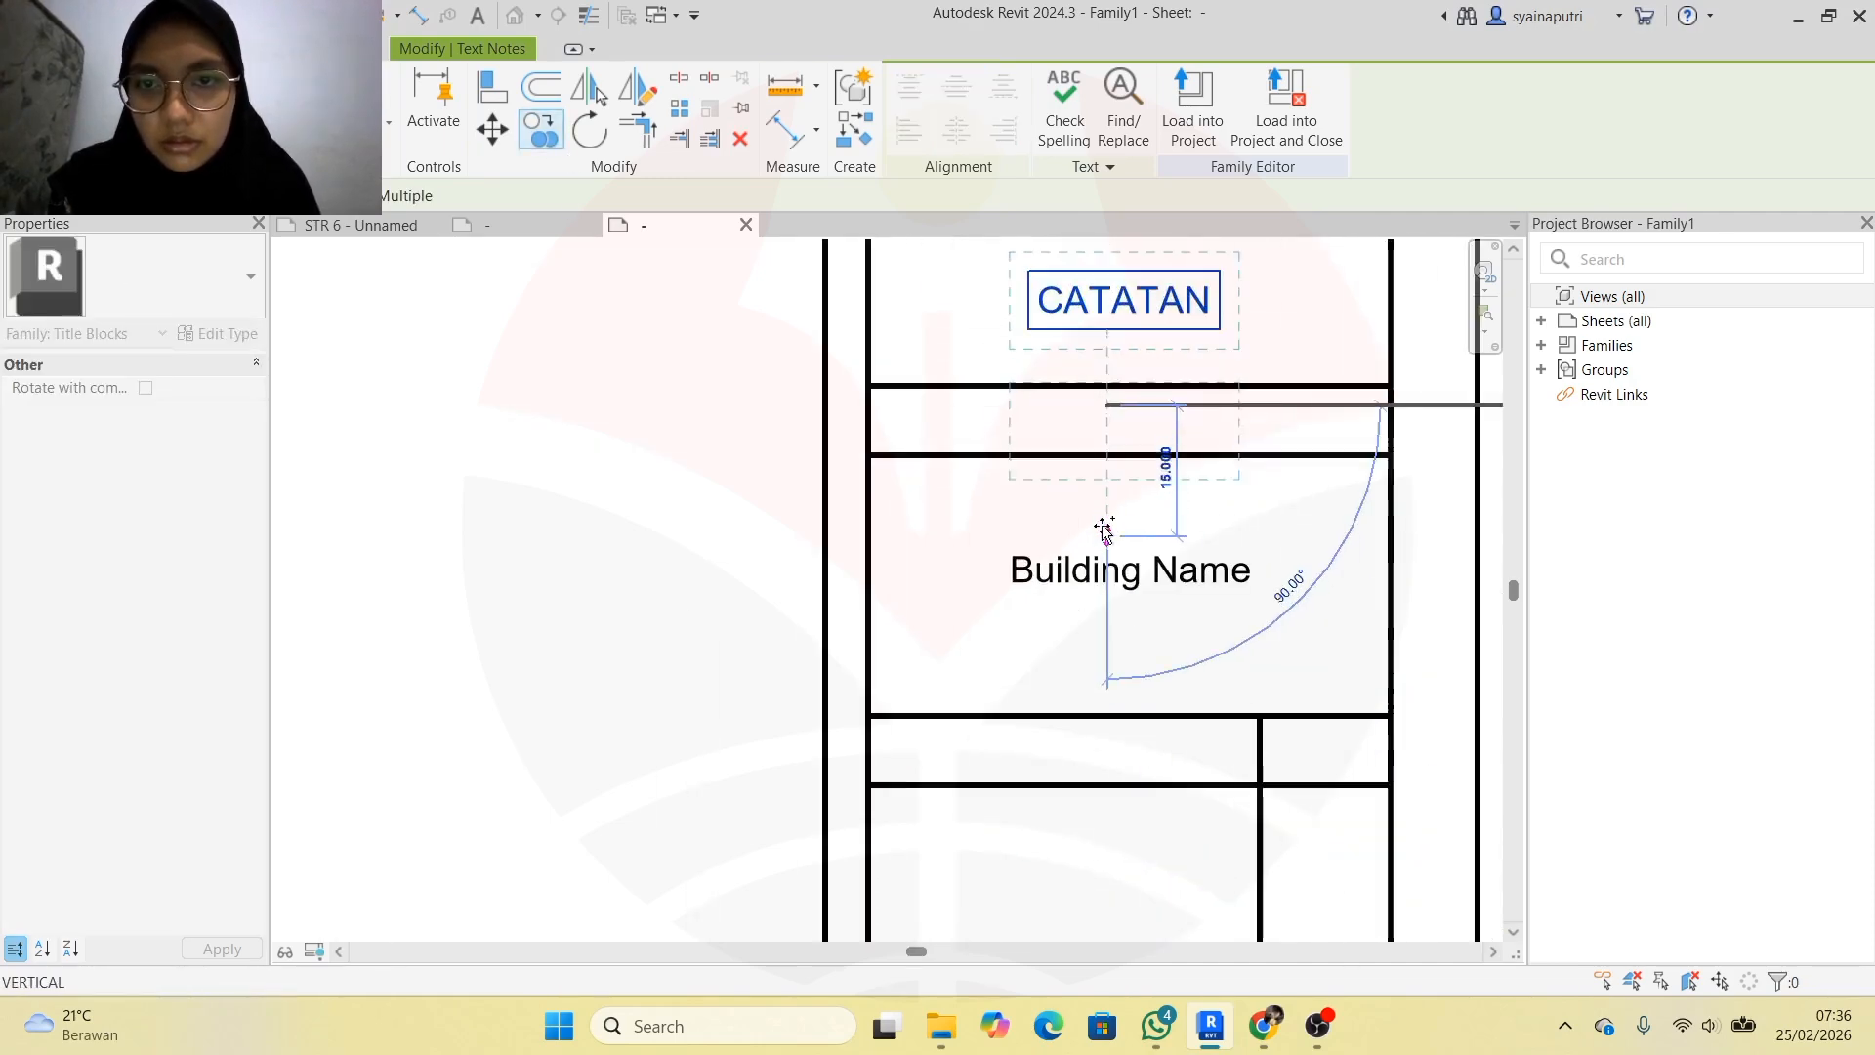
{"action": "left_click", "coordinate": [1106, 535]}
{"action": "scroll", "coordinate": [1106, 538], "scroll_direction": "down", "scroll_amount": 5}
{"action": "scroll", "coordinate": [1094, 575], "scroll_direction": "up", "scroll_amount": 4}
{"action": "left_click", "coordinate": [1067, 770]}
{"action": "left_click", "coordinate": [1293, 770]}
{"action": "scroll", "coordinate": [1110, 807], "scroll_direction": "down", "scroll_amount": 4}
{"action": "left_click", "coordinate": [1090, 848]}
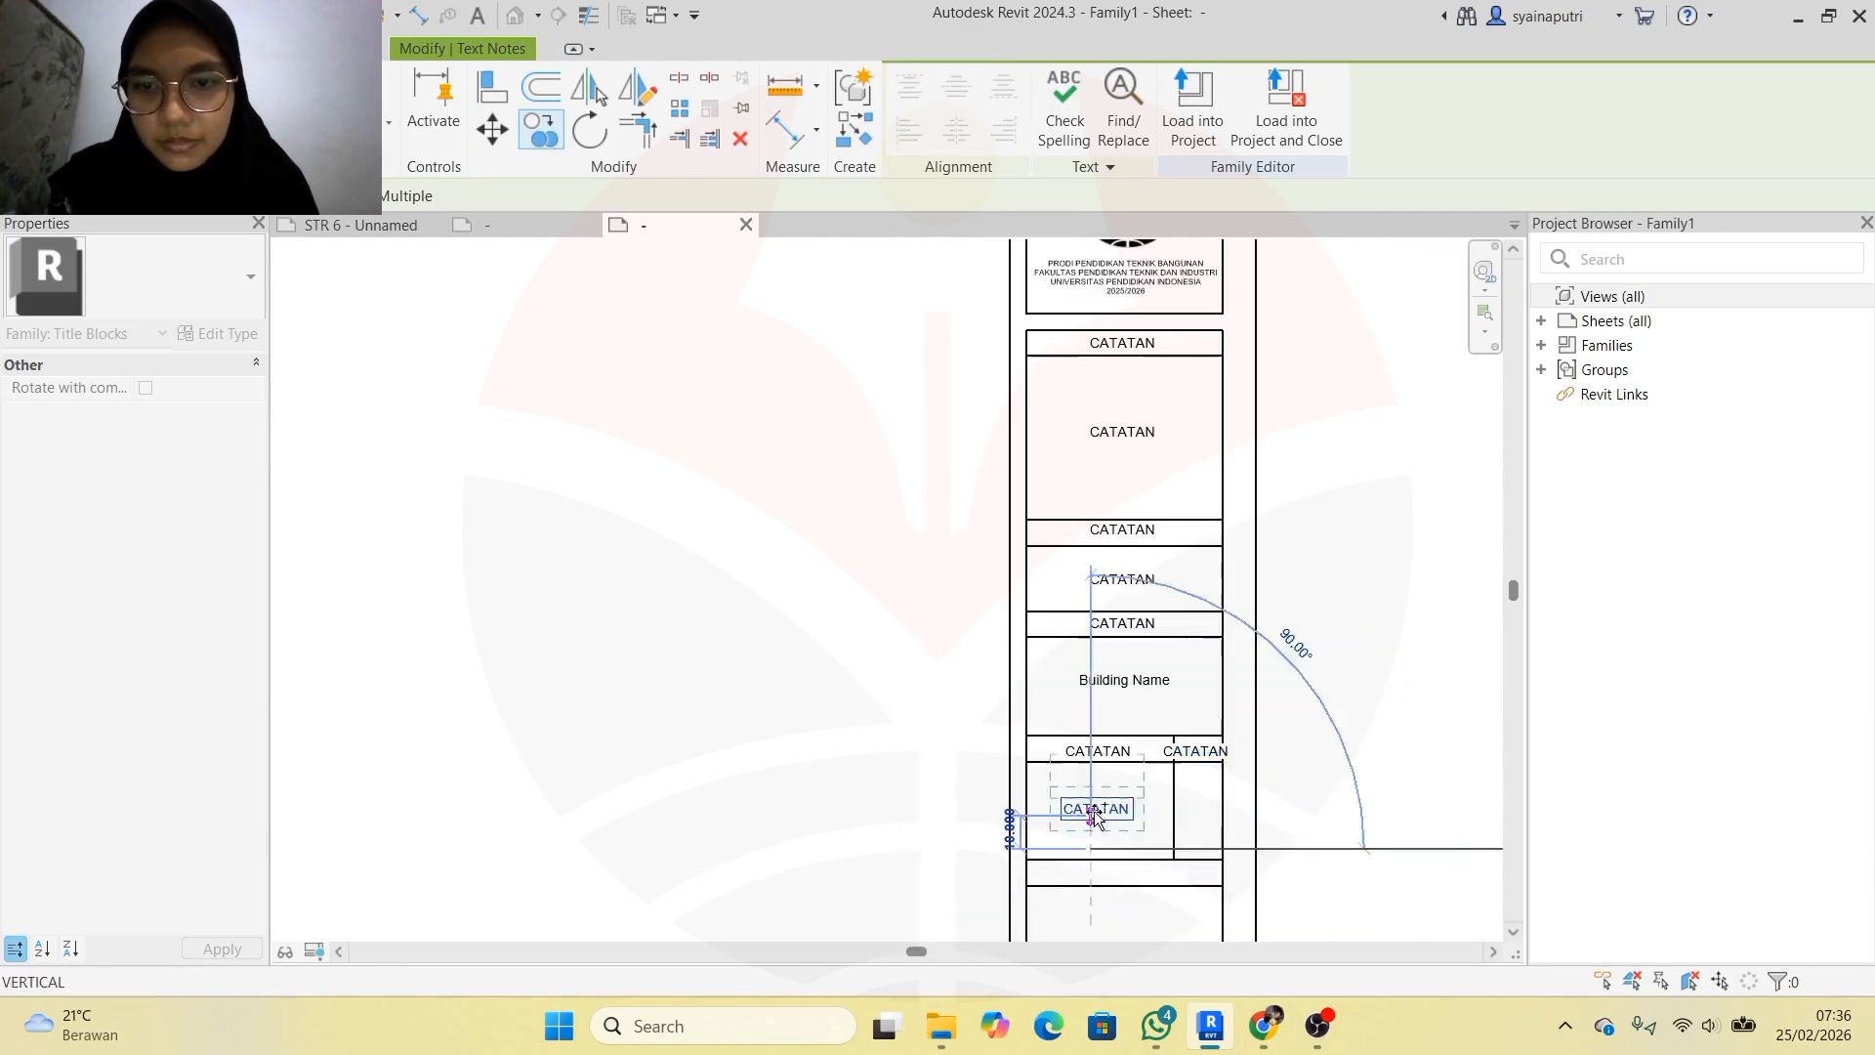
{"action": "scroll", "coordinate": [1109, 888], "scroll_direction": "up", "scroll_amount": 4}
{"action": "left_click", "coordinate": [1103, 793]}
{"action": "left_click", "coordinate": [1102, 925]}
{"action": "key", "text": "Escape"}
{"action": "key", "text": "Escape"}
Open one of the lower CATATAN copies for text editing
{"action": "scroll", "coordinate": [1197, 376], "scroll_direction": "down", "scroll_amount": 8}
{"action": "scroll", "coordinate": [1318, 278], "scroll_direction": "up", "scroll_amount": 3}
{"action": "scroll", "coordinate": [1190, 350], "scroll_direction": "down", "scroll_amount": 2}
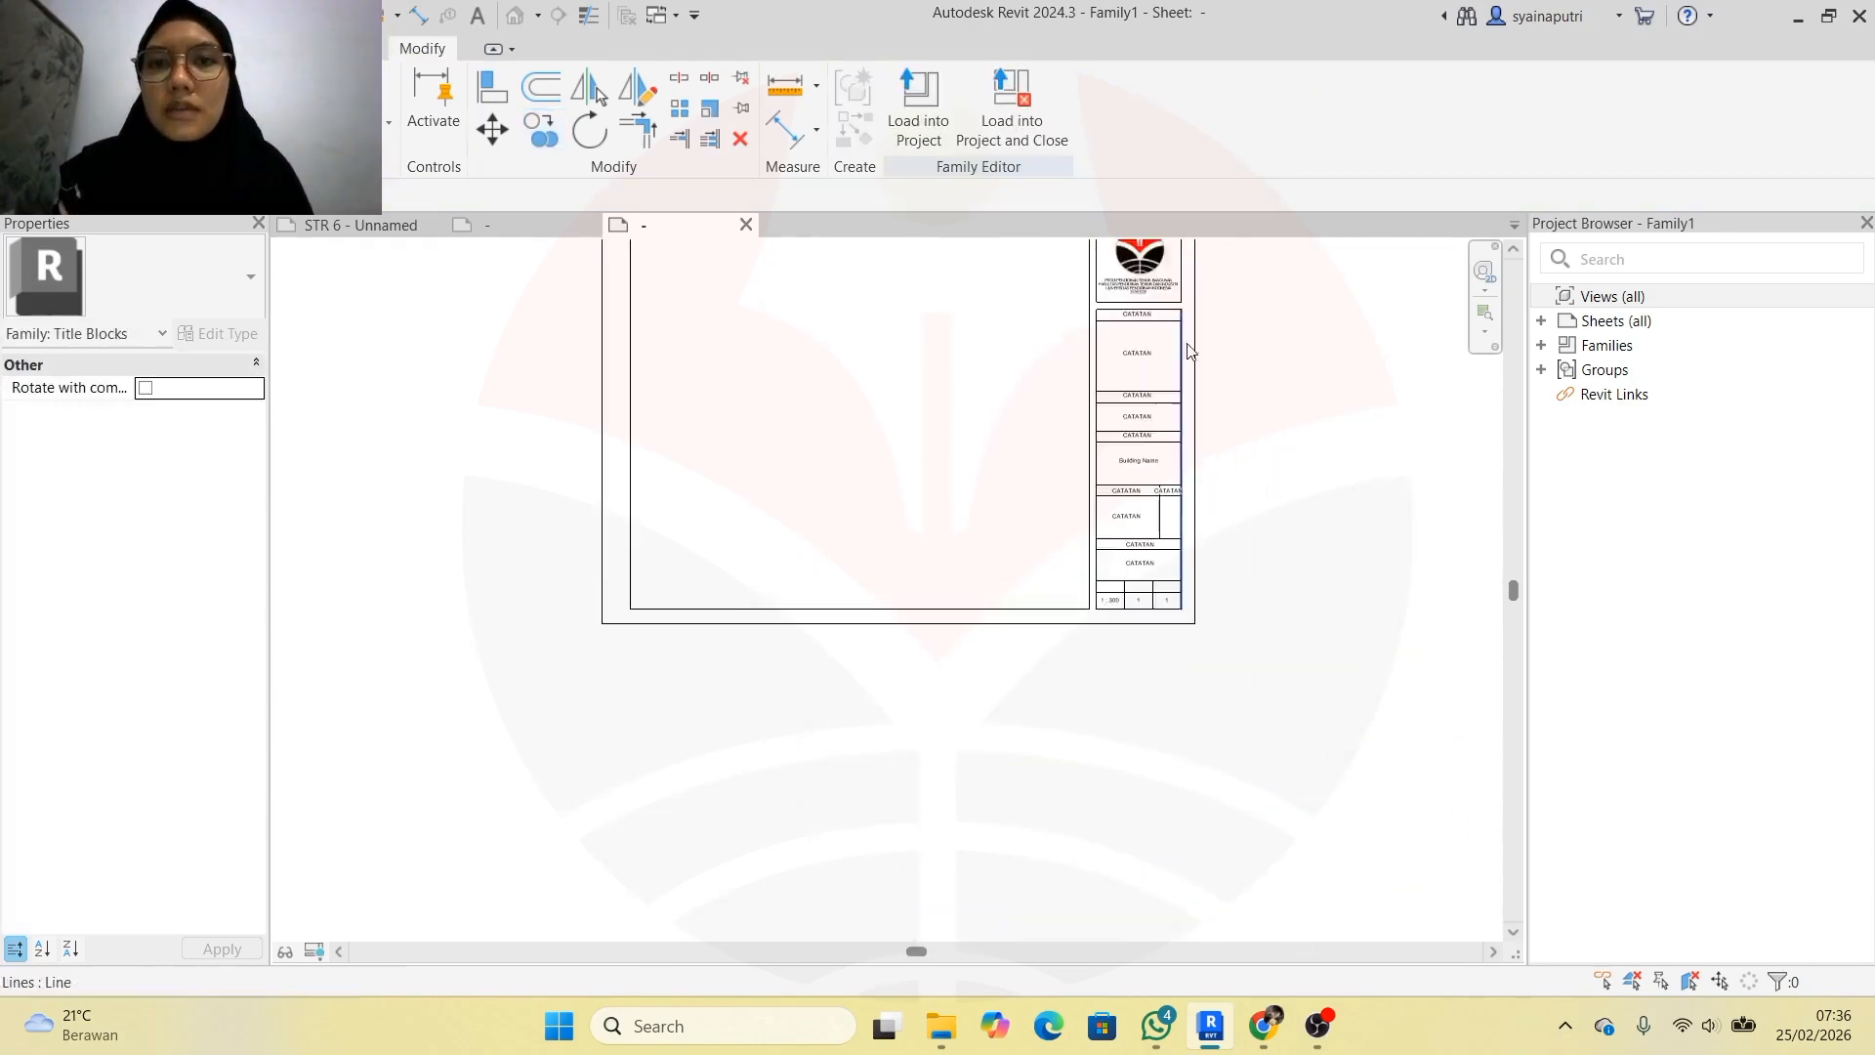
{"action": "scroll", "coordinate": [1190, 349], "scroll_direction": "up", "scroll_amount": 5}
{"action": "left_click", "coordinate": [1112, 365]}
{"action": "double_click", "coordinate": [1122, 517]}
Replace a CATATAN copy with MATA KULIAH taken from the reference title block
{"action": "left_click_drag", "start_coordinate": [1170, 516], "coordinate": [1062, 519]}
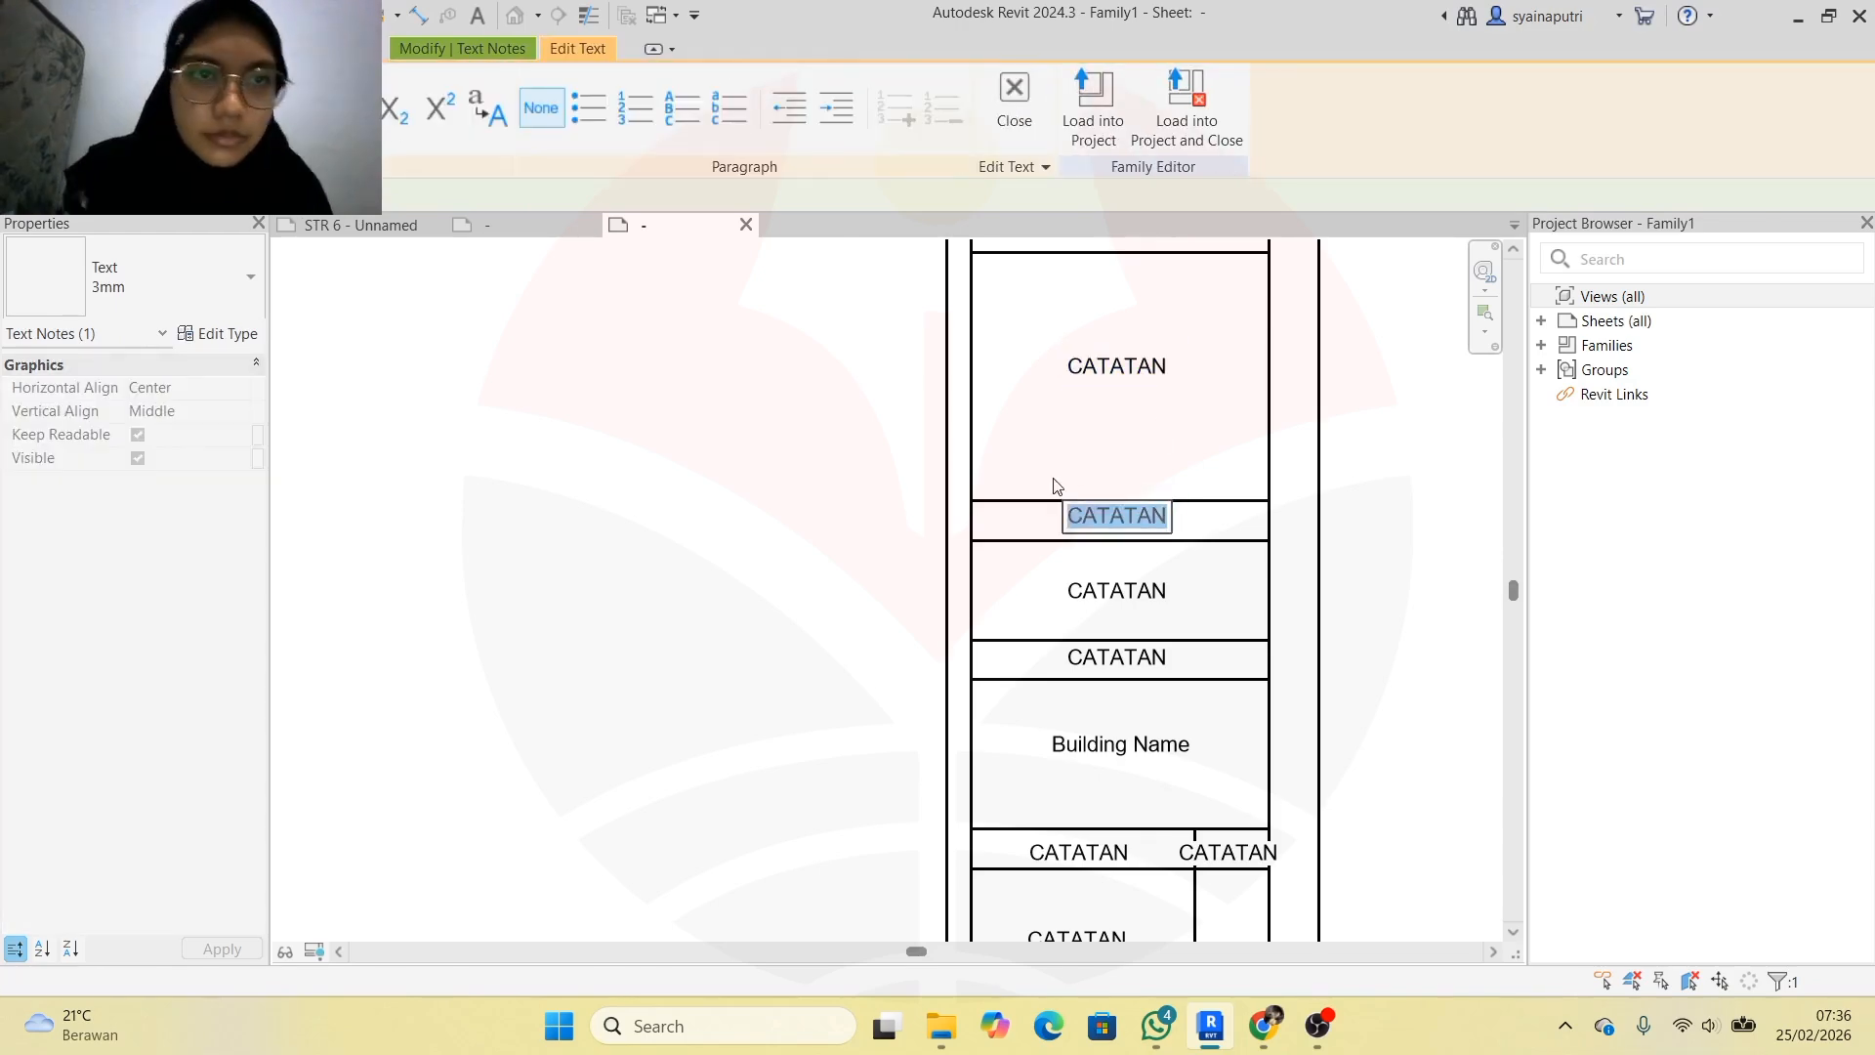
{"action": "left_click", "coordinate": [537, 226]}
{"action": "scroll", "coordinate": [1152, 496], "scroll_direction": "up", "scroll_amount": 2}
{"action": "double_click", "coordinate": [1146, 449]}
{"action": "left_click_drag", "start_coordinate": [1208, 450], "coordinate": [1074, 450]}
{"action": "left_click", "coordinate": [664, 225]}
{"action": "double_click", "coordinate": [1123, 518]}
{"action": "type", "text": "MATA KULIAH"}
{"action": "left_click", "coordinate": [1178, 594]}
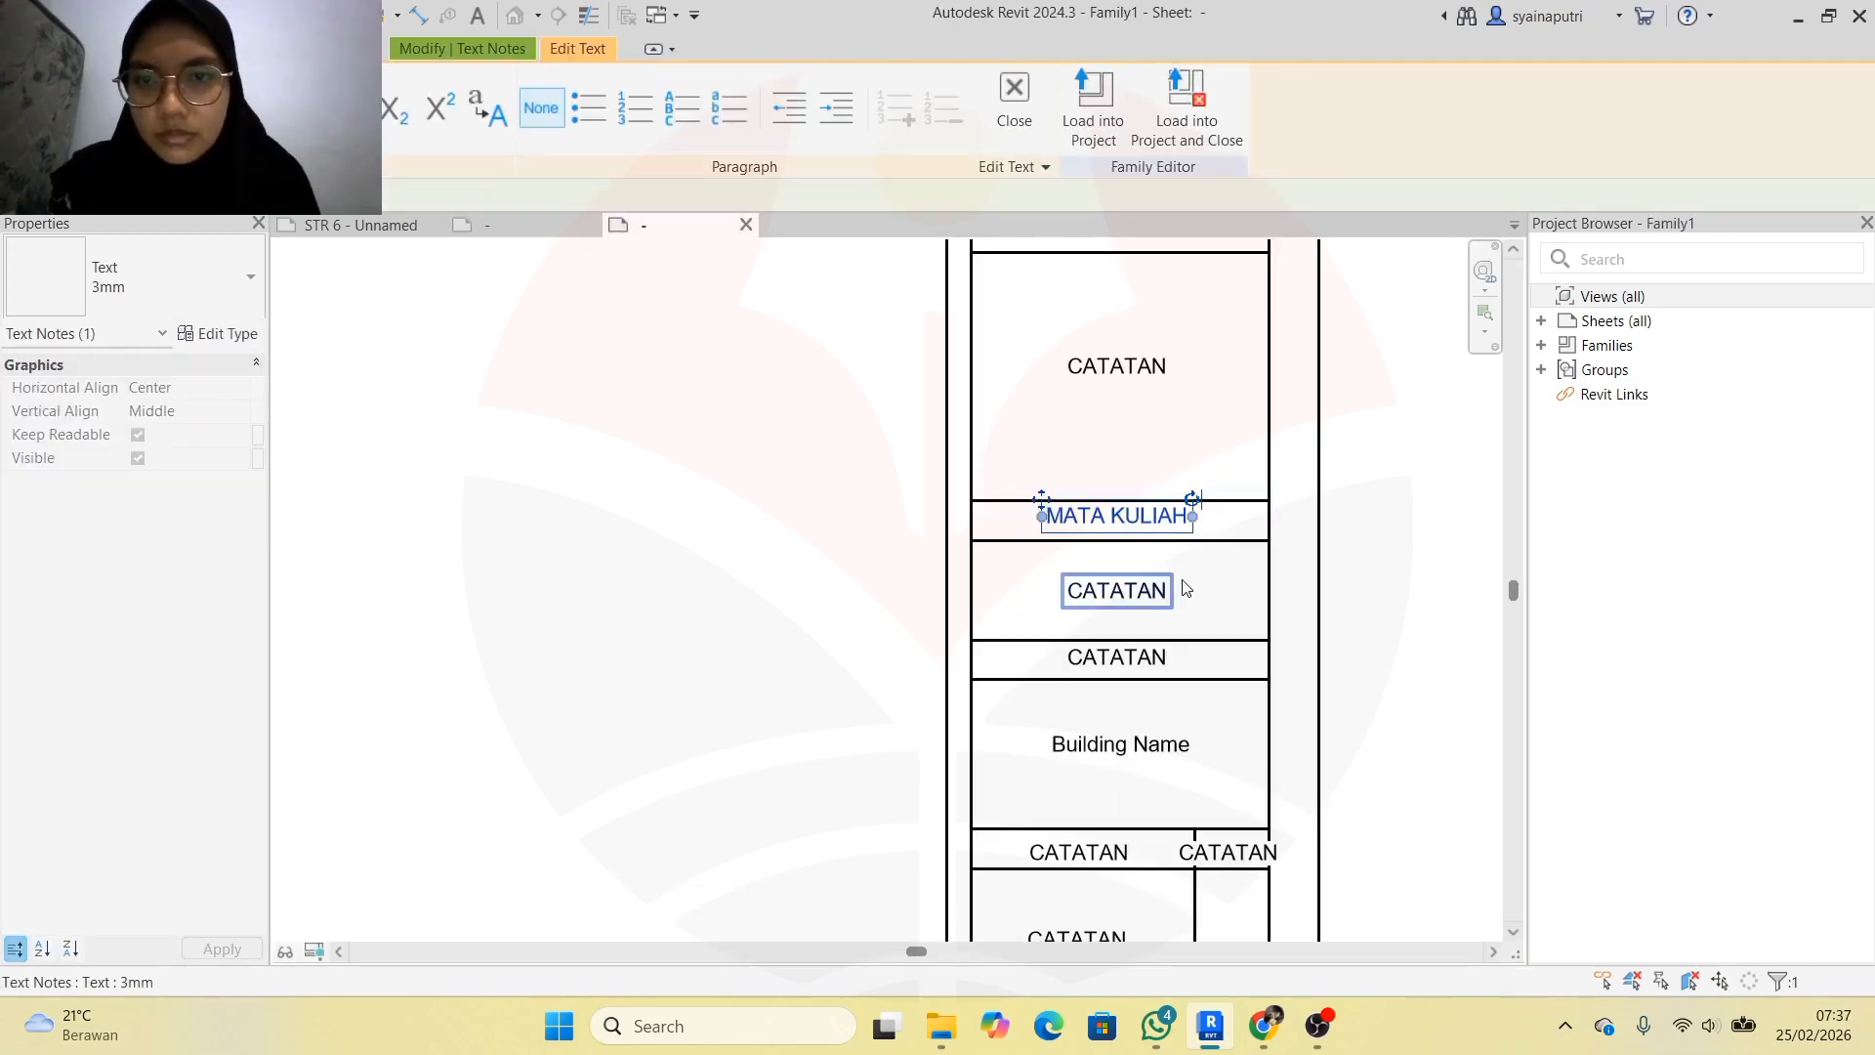
{"action": "left_click", "coordinate": [1209, 584]}
Change the next note to BUILDING INFORMATION DESIGN, narrowed to wrap onto two lines
{"action": "left_click", "coordinate": [533, 226]}
{"action": "double_click", "coordinate": [1171, 511]}
{"action": "key", "text": "ctrl+a"}
{"action": "key", "text": "ctrl+c"}
{"action": "left_click", "coordinate": [664, 225]}
{"action": "double_click", "coordinate": [1124, 591]}
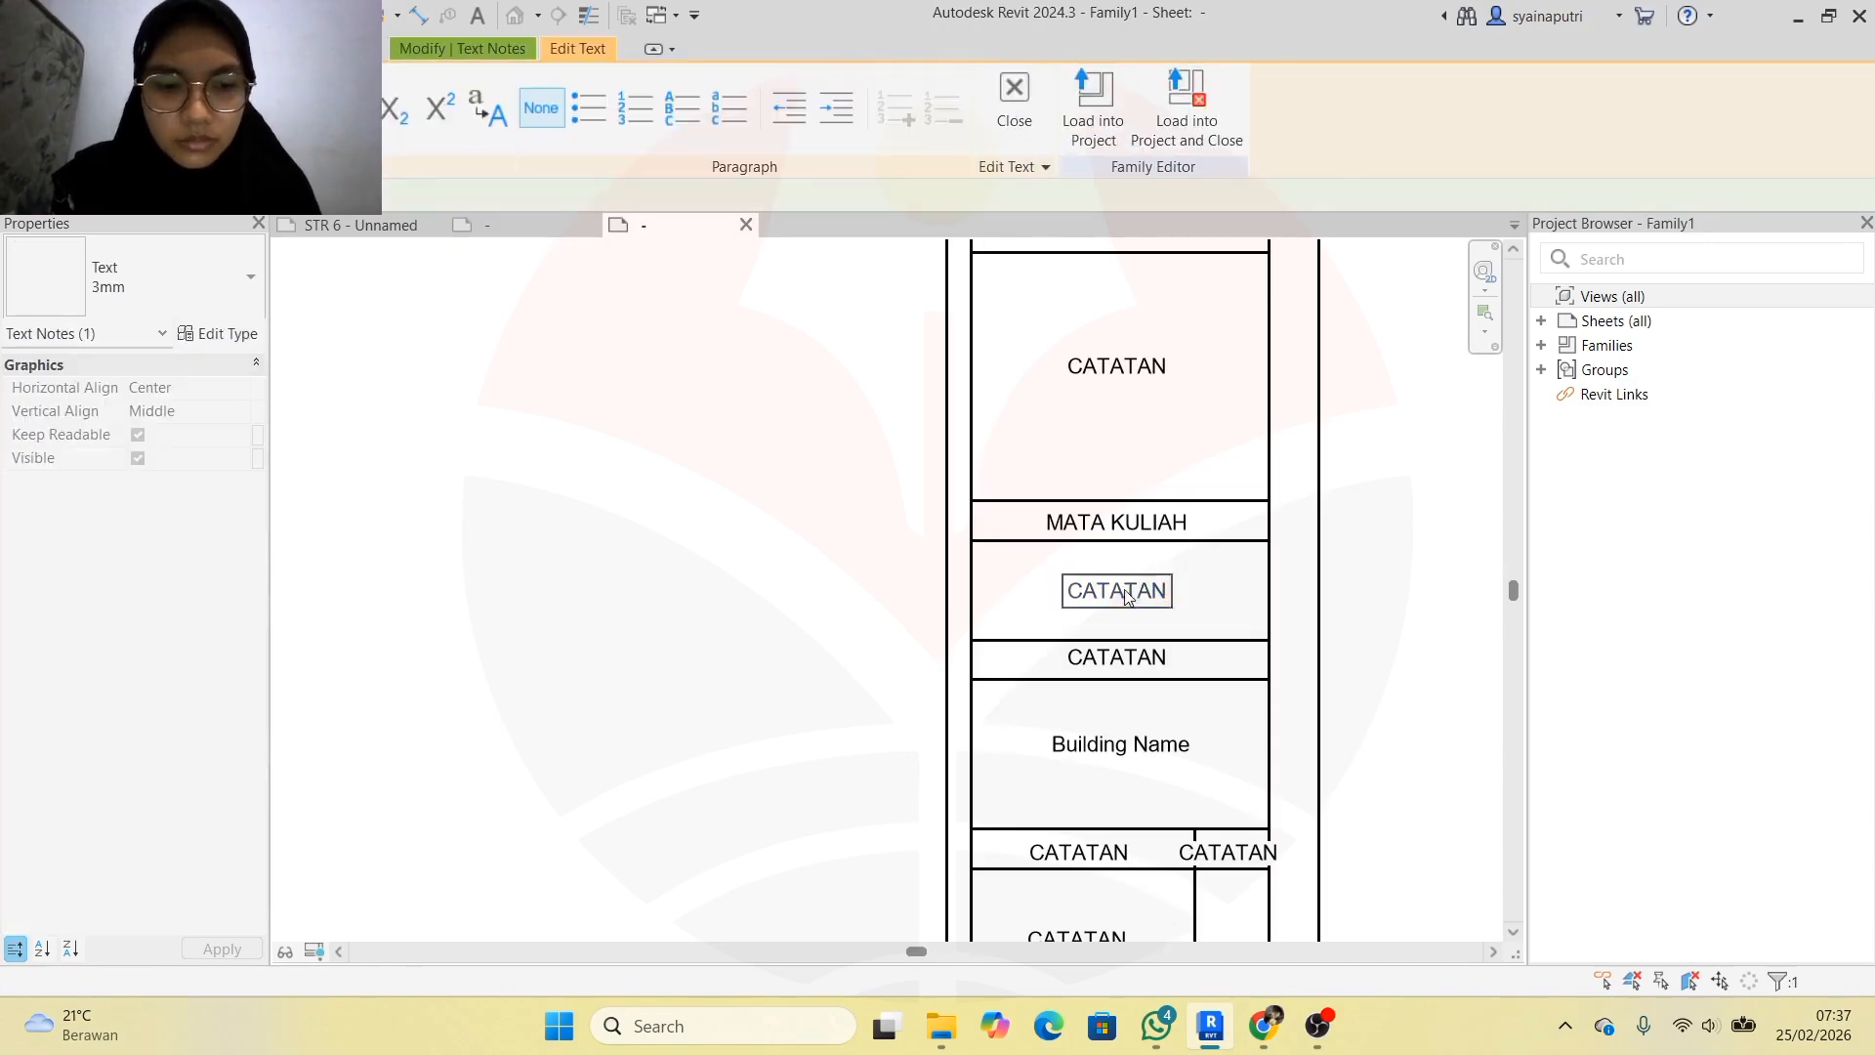
{"action": "key", "text": "ctrl+a"}
{"action": "key", "text": "ctrl+v"}
{"action": "left_click", "coordinate": [1176, 616]}
{"action": "left_click_drag", "start_coordinate": [1293, 590], "coordinate": [1245, 591]}
{"action": "left_click", "coordinate": [1206, 617]}
Copy JUDUL GAMBAR from the reference title block into the next CATATAN note
{"action": "left_click", "coordinate": [533, 225]}
{"action": "double_click", "coordinate": [1161, 573]}
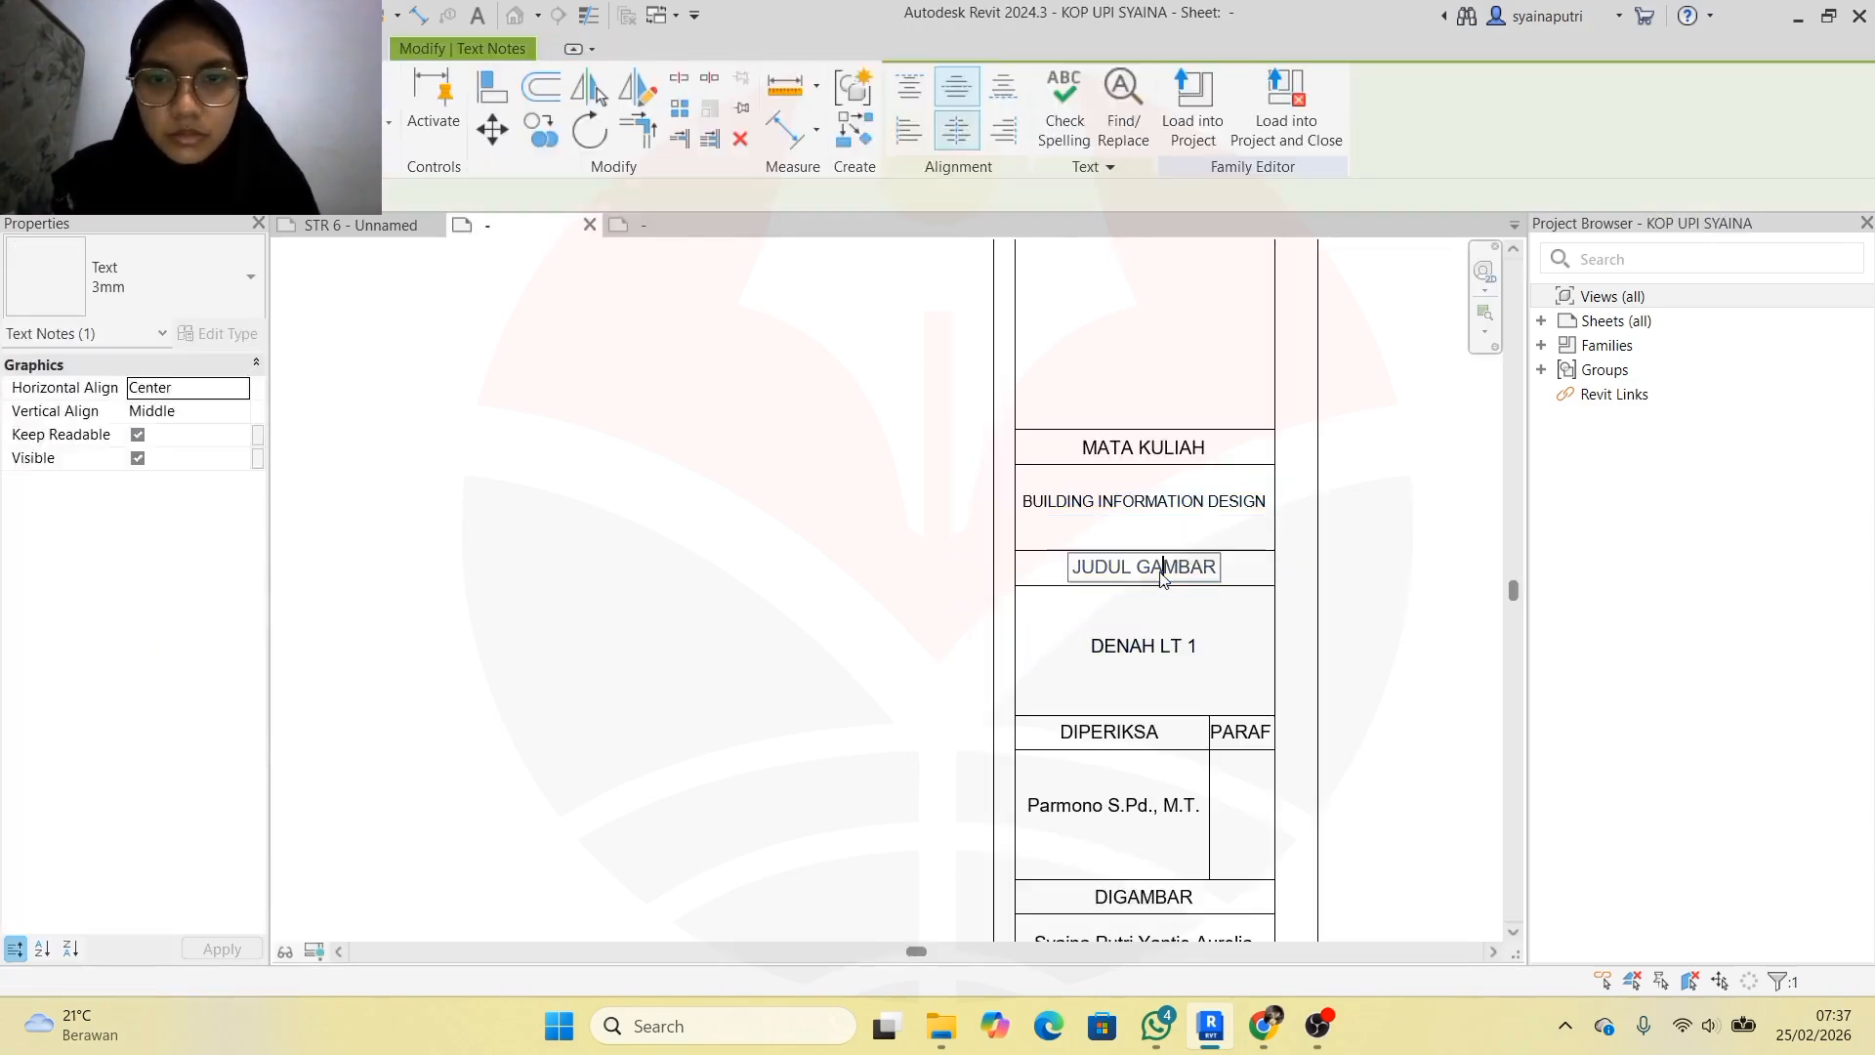
{"action": "key", "text": "ctrl+a"}
{"action": "key", "text": "ctrl+c"}
{"action": "left_click", "coordinate": [690, 225]}
{"action": "double_click", "coordinate": [1135, 664]}
{"action": "key", "text": "ctrl+a"}
{"action": "key", "text": "ctrl+v"}
{"action": "left_click", "coordinate": [1292, 662]}
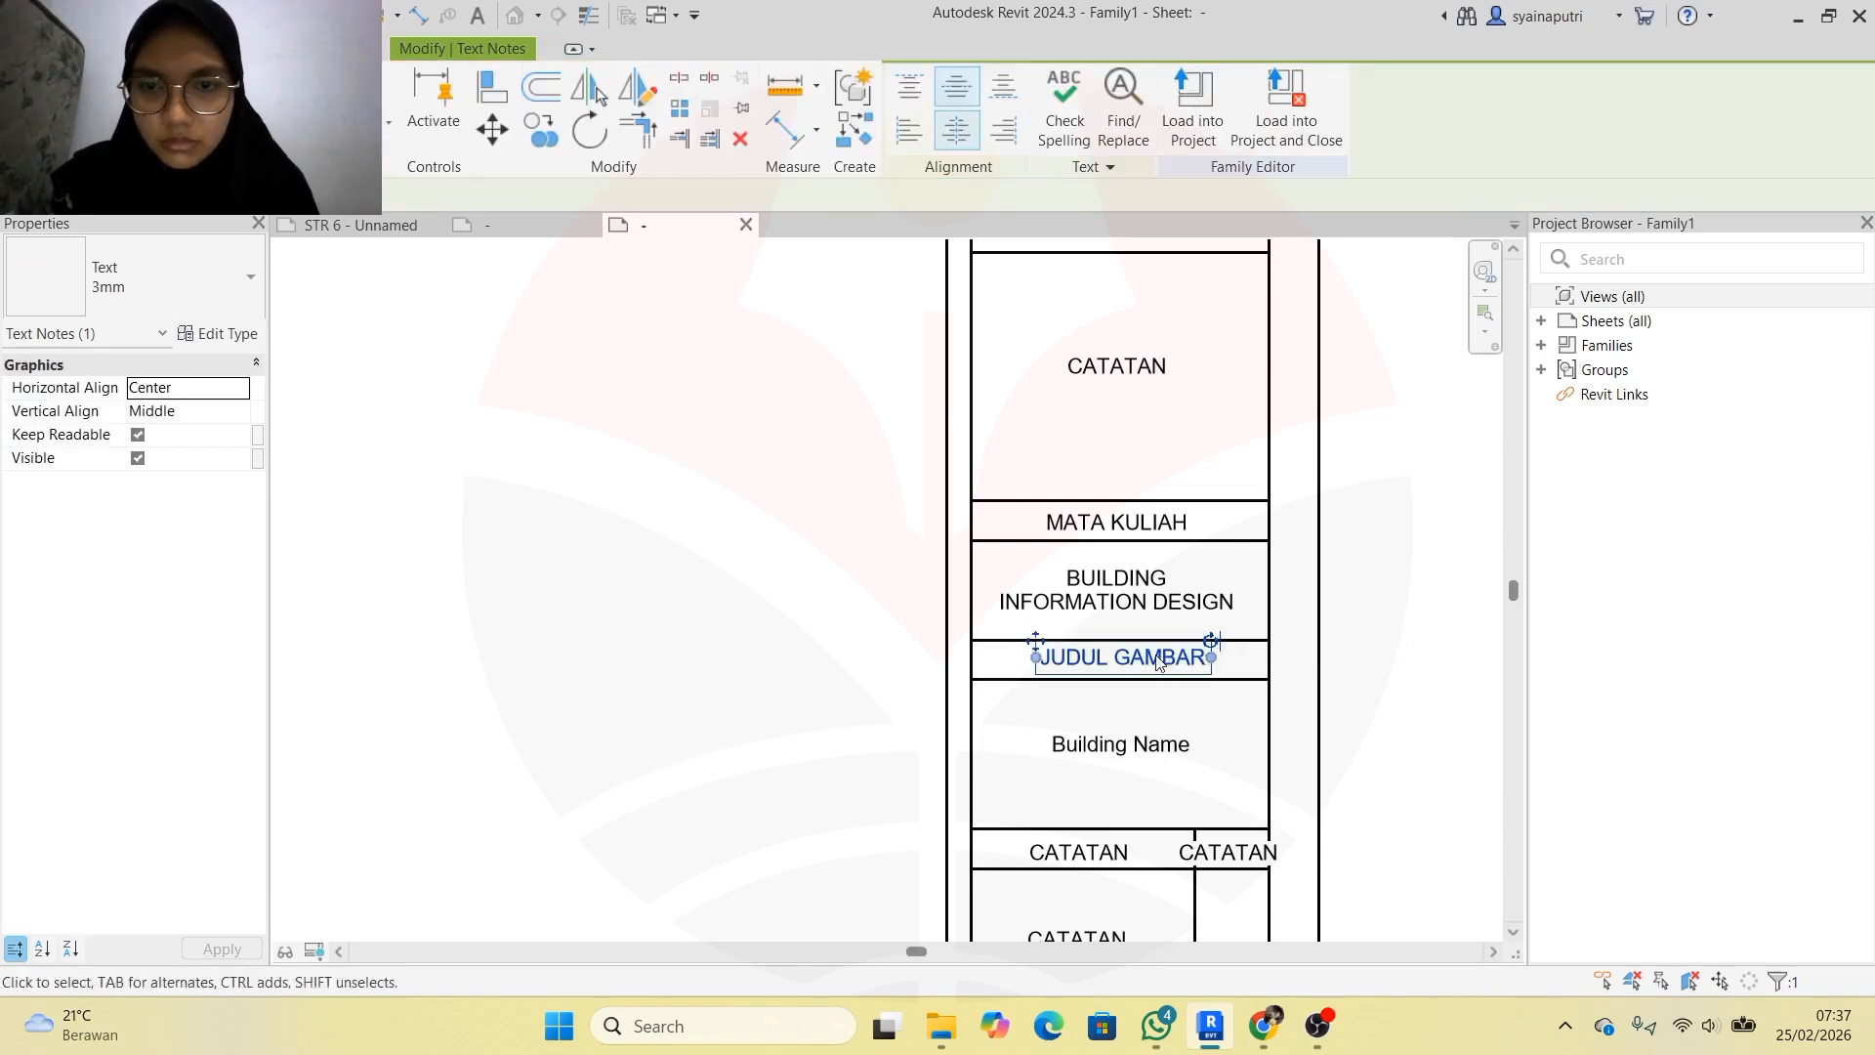
{"action": "left_click", "coordinate": [1348, 611]}
Label the lower-row cells DISETUJUI and PARAF
{"action": "scroll", "coordinate": [1053, 914], "scroll_direction": "up", "scroll_amount": 3}
{"action": "left_click", "coordinate": [1090, 766]}
{"action": "key", "text": "Up"}
{"action": "key", "text": "Up"}
{"action": "double_click", "coordinate": [1149, 757]}
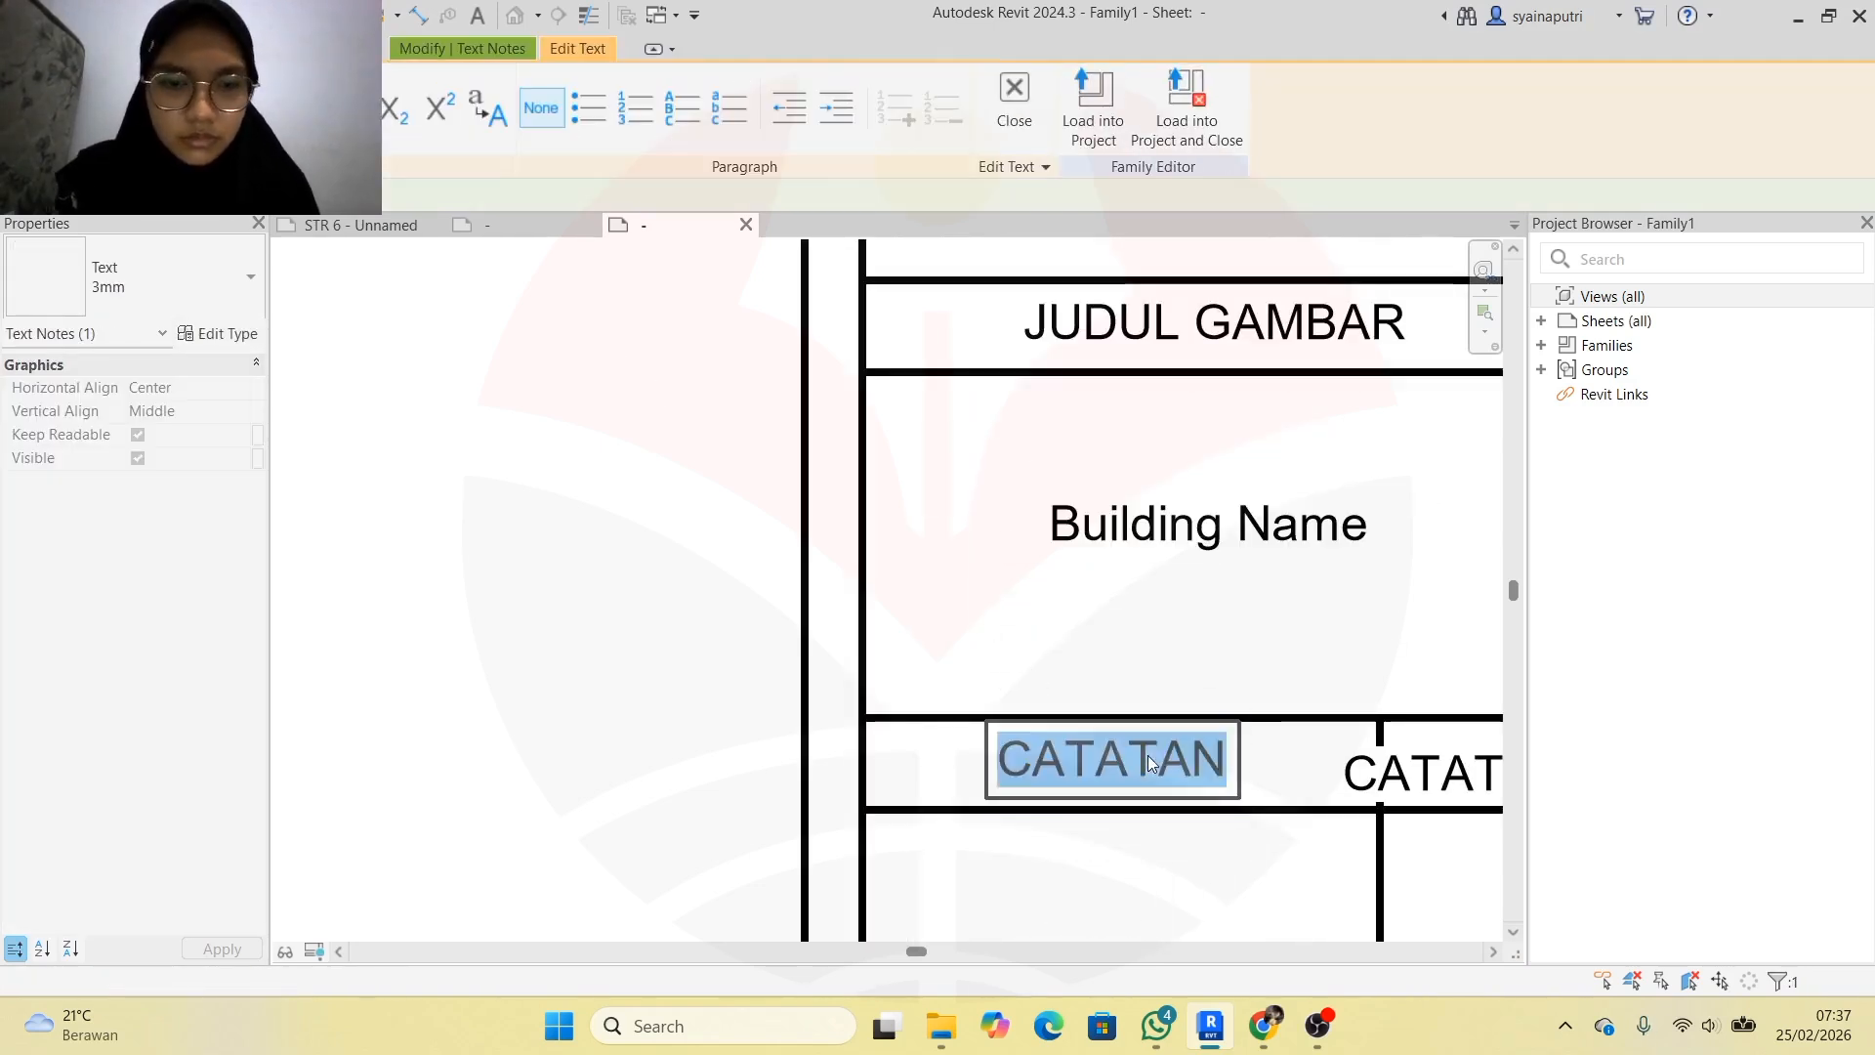
{"action": "type", "text": "DISETUJUI"}
{"action": "double_click", "coordinate": [1406, 771]}
{"action": "type", "text": "PARAF"}
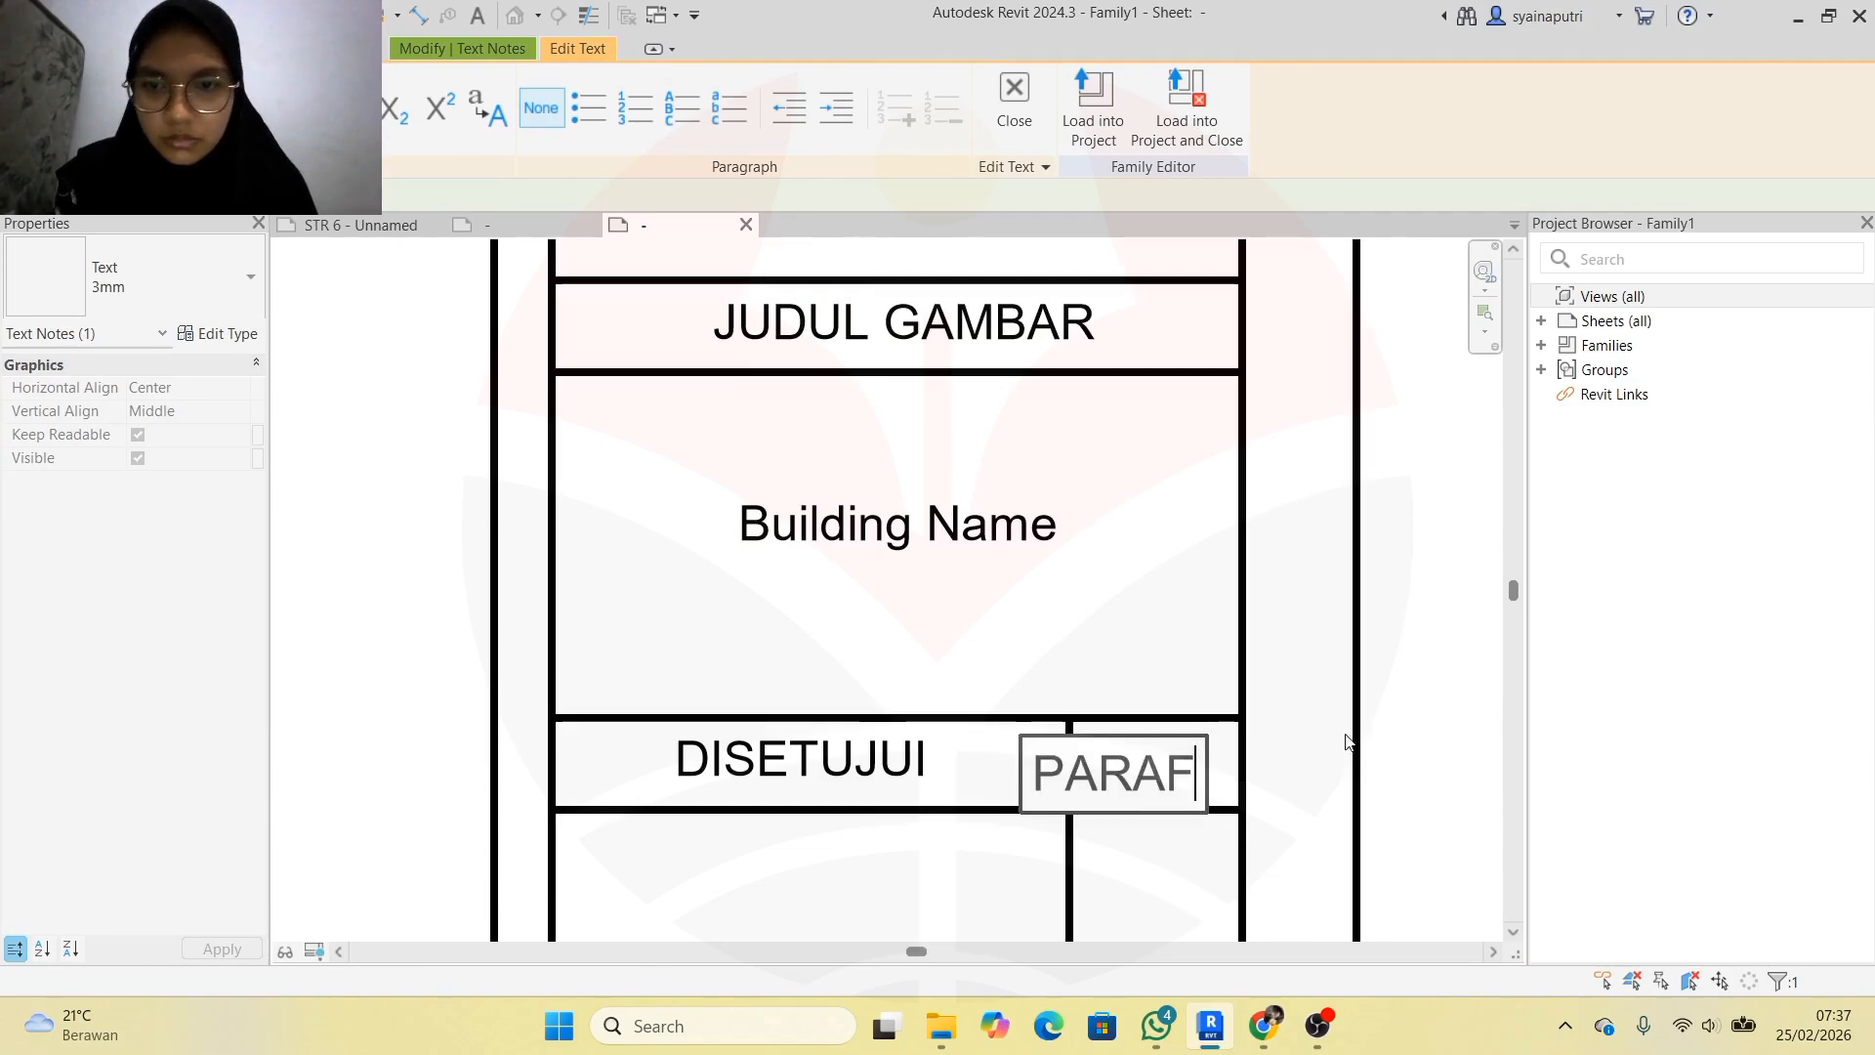
{"action": "left_click", "coordinate": [1345, 742]}
{"action": "left_click", "coordinate": [1345, 742]}
Enter the approver's full name under DISETUJUI and shift it left in its cell
{"action": "scroll", "coordinate": [825, 684], "scroll_direction": "down", "scroll_amount": 2}
{"action": "double_click", "coordinate": [808, 848]}
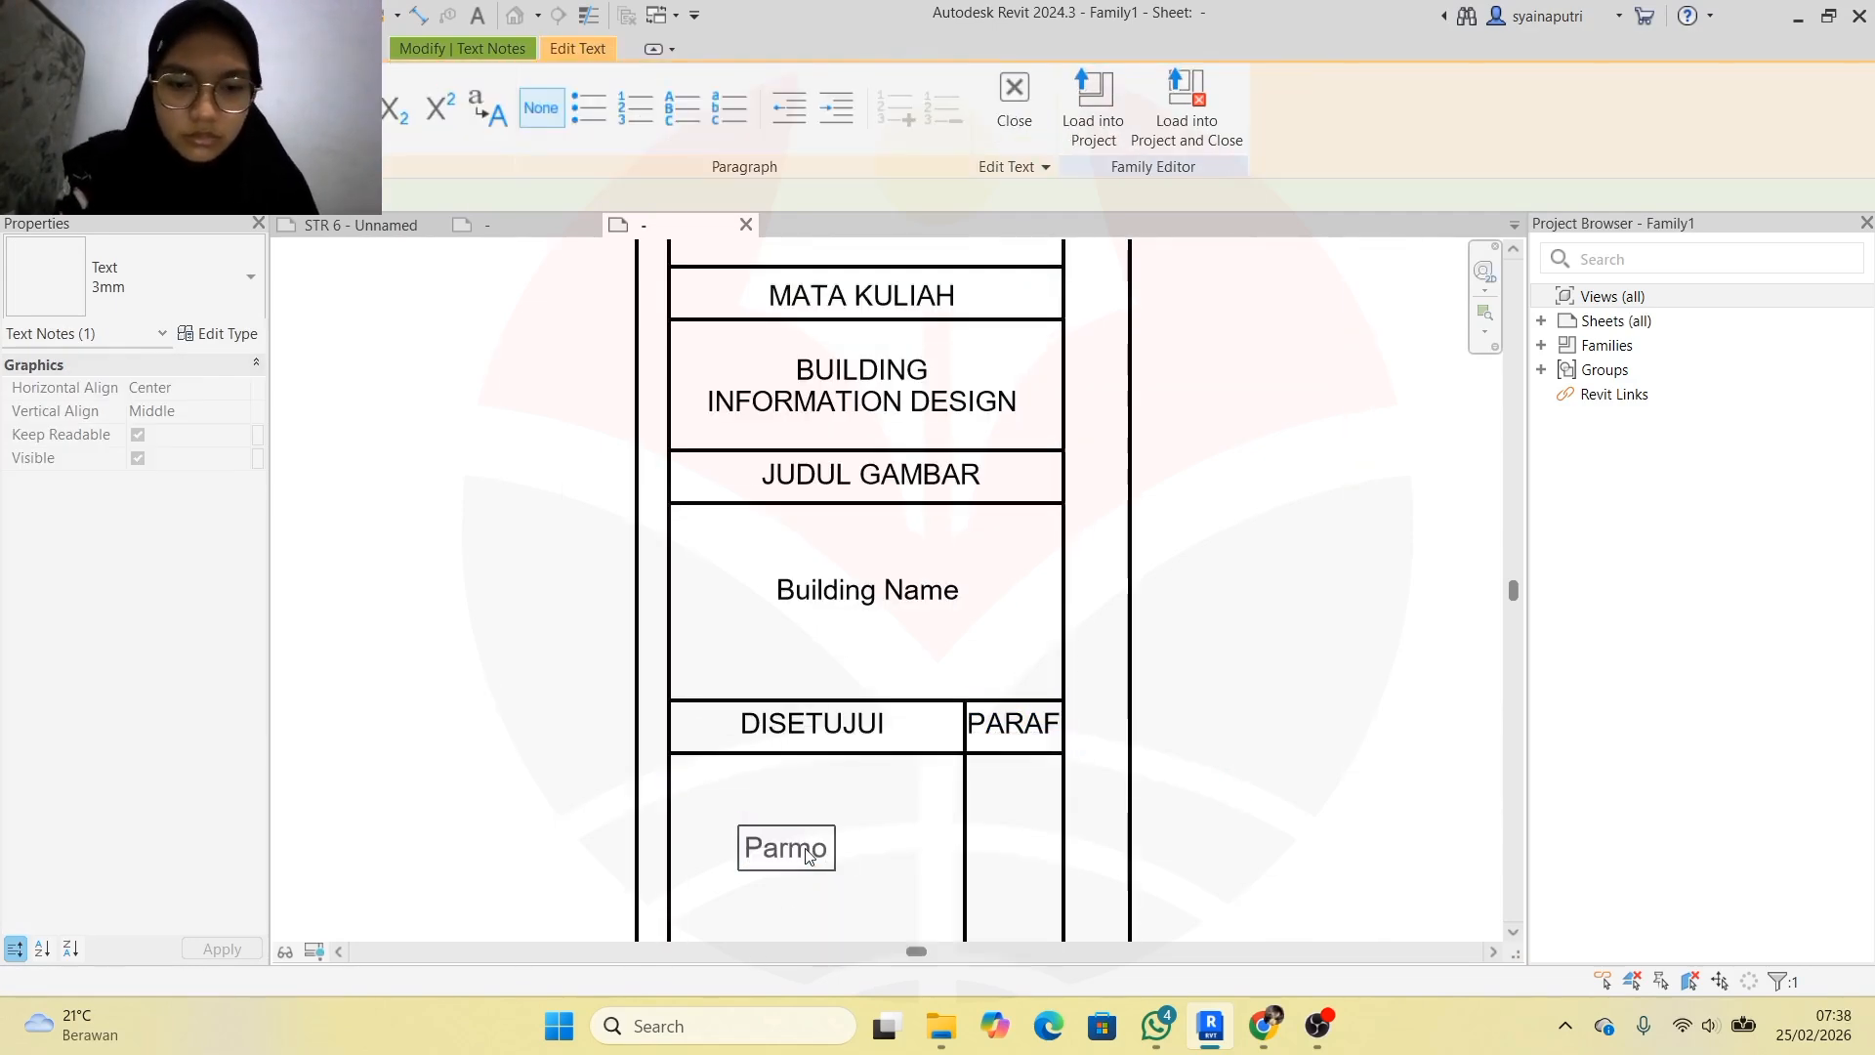
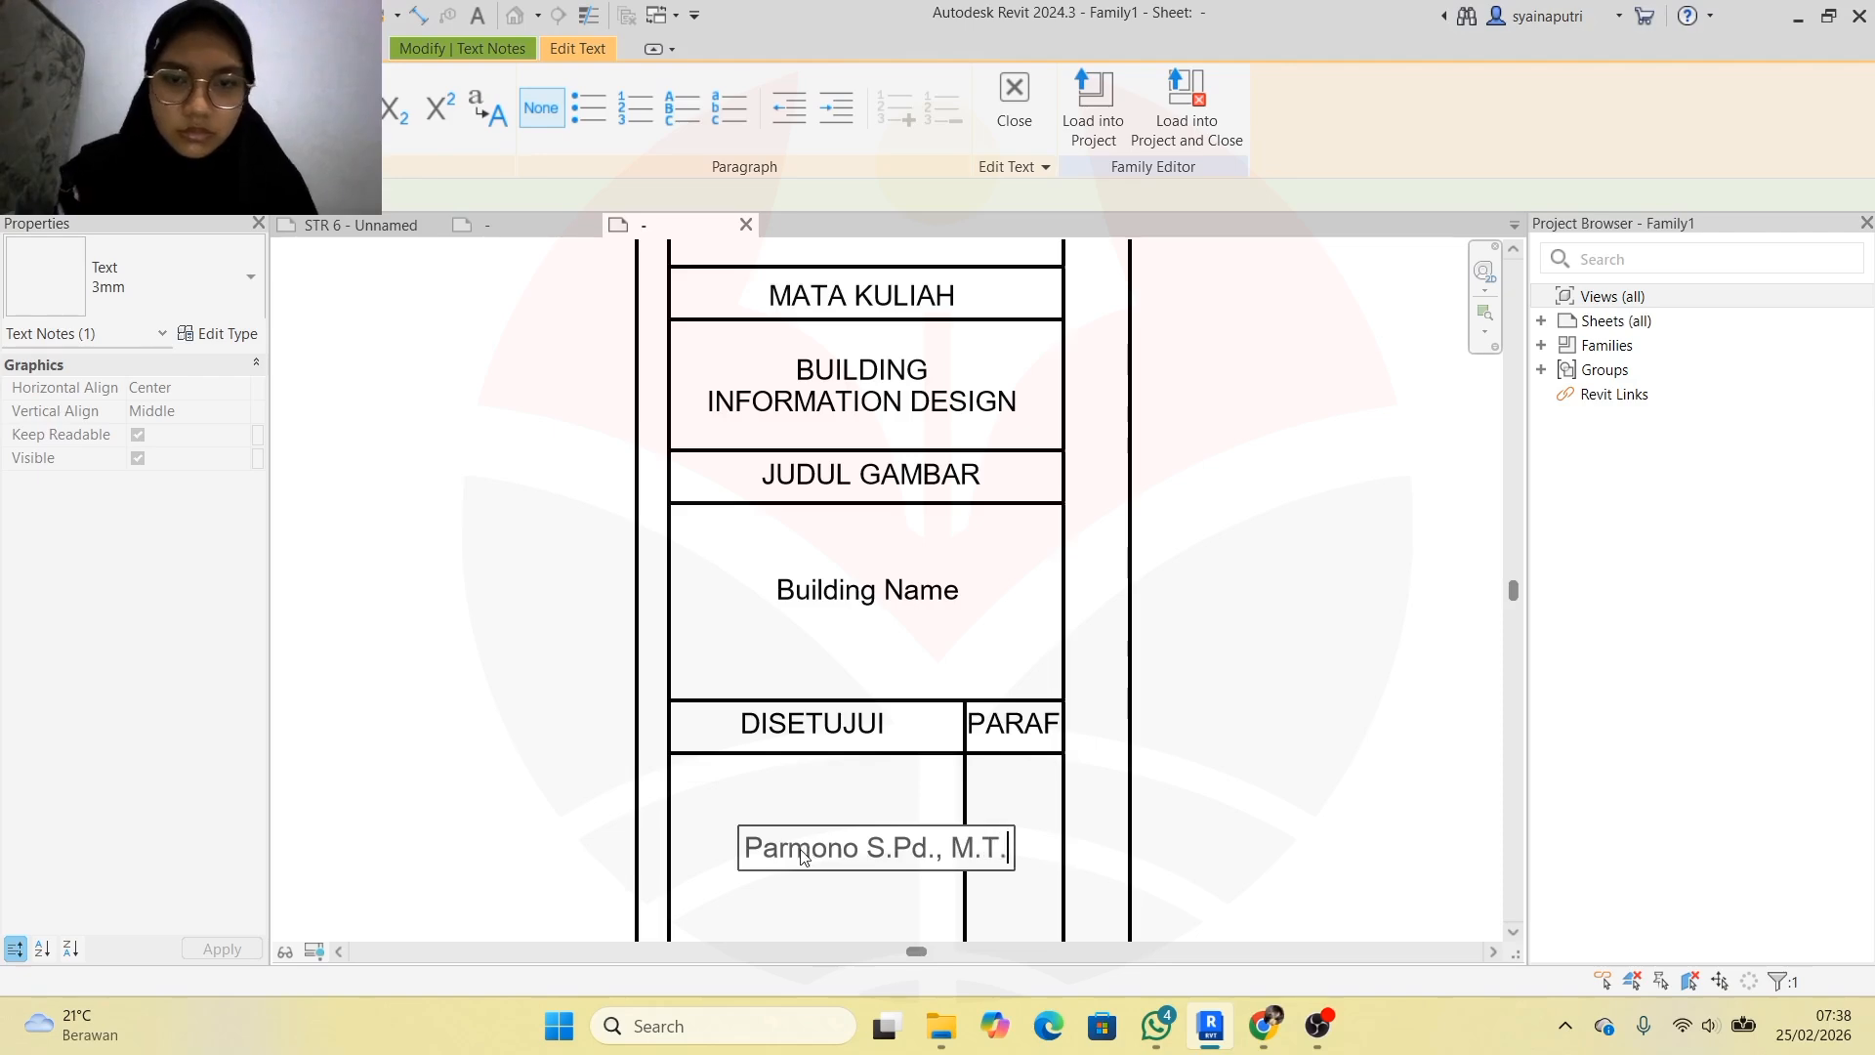
{"action": "left_click", "coordinate": [846, 808]}
{"action": "scroll", "coordinate": [845, 815], "scroll_direction": "down", "scroll_amount": 3}
{"action": "left_click_drag", "start_coordinate": [867, 833], "coordinate": [832, 833]}
{"action": "scroll", "coordinate": [1269, 762], "scroll_direction": "down", "scroll_amount": 2}
{"action": "scroll", "coordinate": [937, 928], "scroll_direction": "up", "scroll_amount": 6}
Retype the next CATATAN note as the uppercase label DIGAMBAR
{"action": "double_click", "coordinate": [1031, 765]}
{"action": "type", "text": "digambar"}
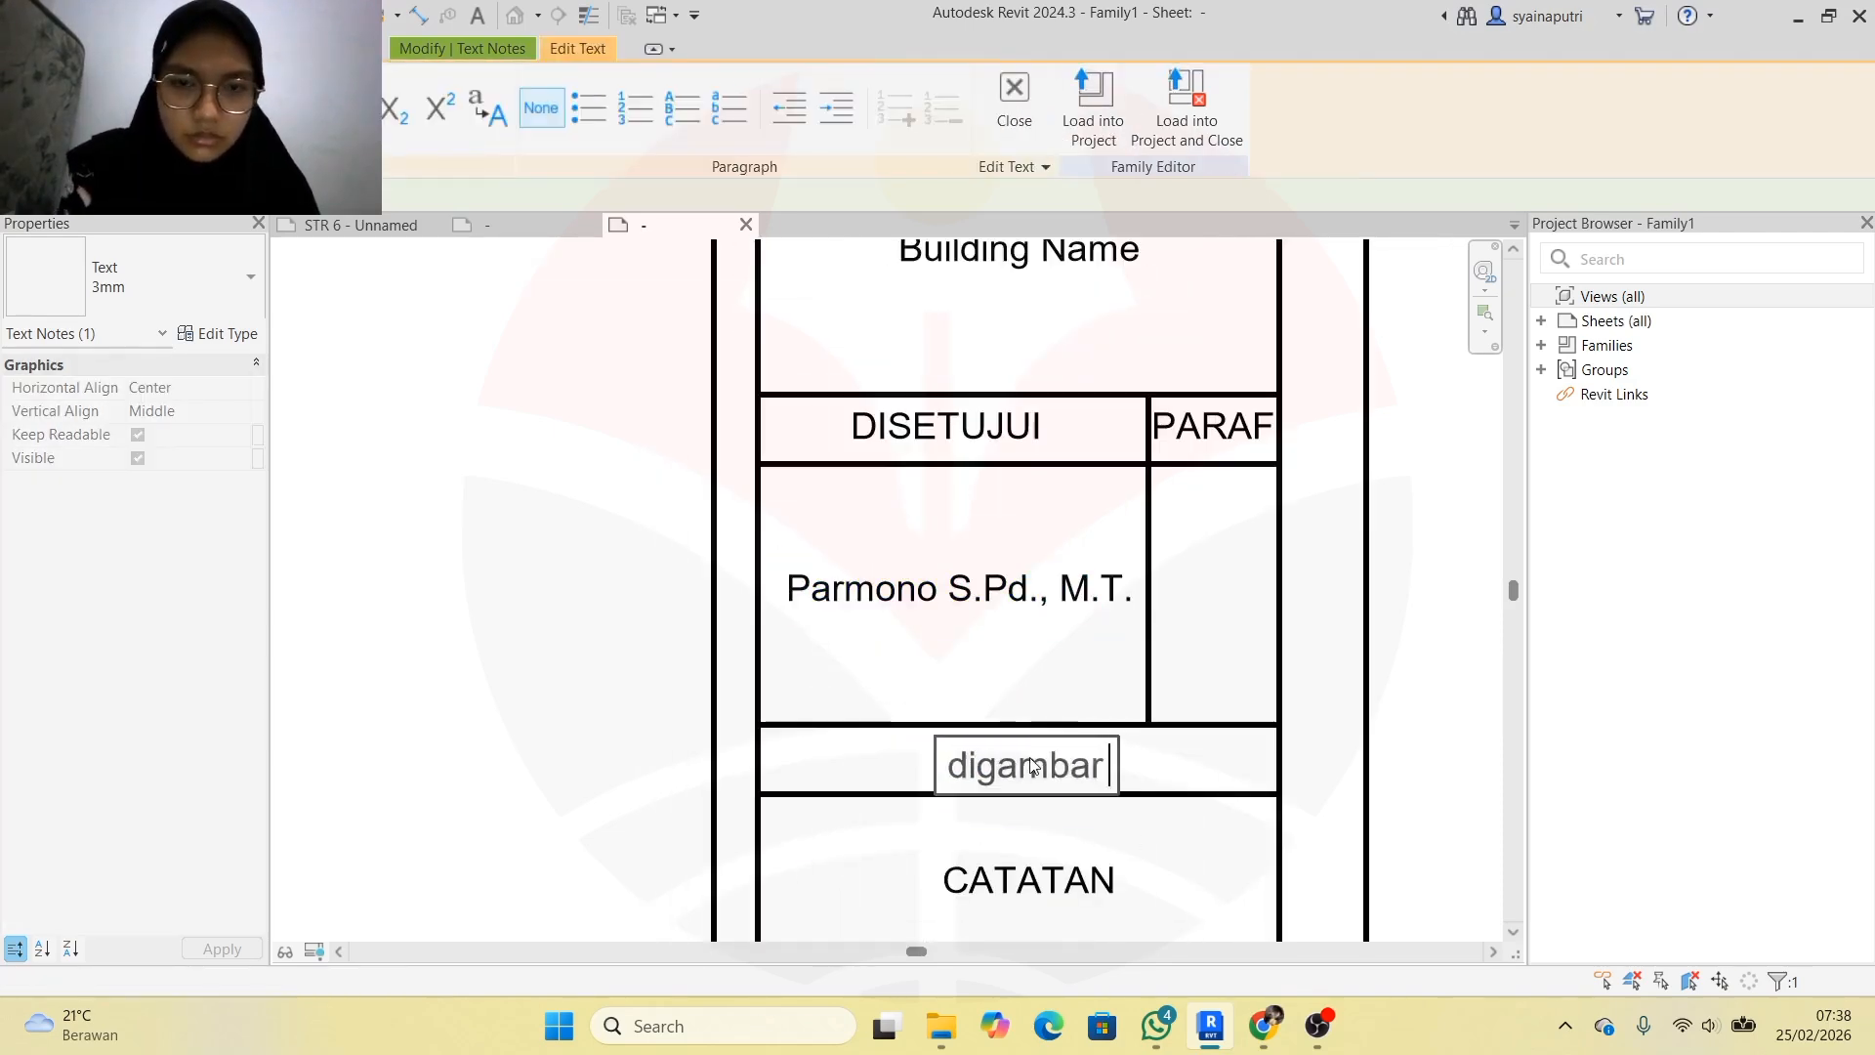
{"action": "key", "text": "BackSpace"}
{"action": "key", "text": "BackSpace"}
{"action": "key", "text": "BackSpace"}
{"action": "key", "text": "BackSpace"}
{"action": "key", "text": "BackSpace"}
{"action": "key", "text": "BackSpace"}
{"action": "key", "text": "BackSpace"}
{"action": "key", "text": "BackSpace"}
{"action": "key", "text": "BackSpace"}
{"action": "key", "text": "Caps_Lock"}
{"action": "type", "text": "DIGAMBAR"}
{"action": "scroll", "coordinate": [1030, 757], "scroll_direction": "up", "scroll_amount": 1}
{"action": "left_click", "coordinate": [1296, 662]}
{"action": "scroll", "coordinate": [1049, 766], "scroll_direction": "down", "scroll_amount": 6}
Type the drafter's full name in the note below DIGAMBAR and reselect it
{"action": "double_click", "coordinate": [1042, 828]}
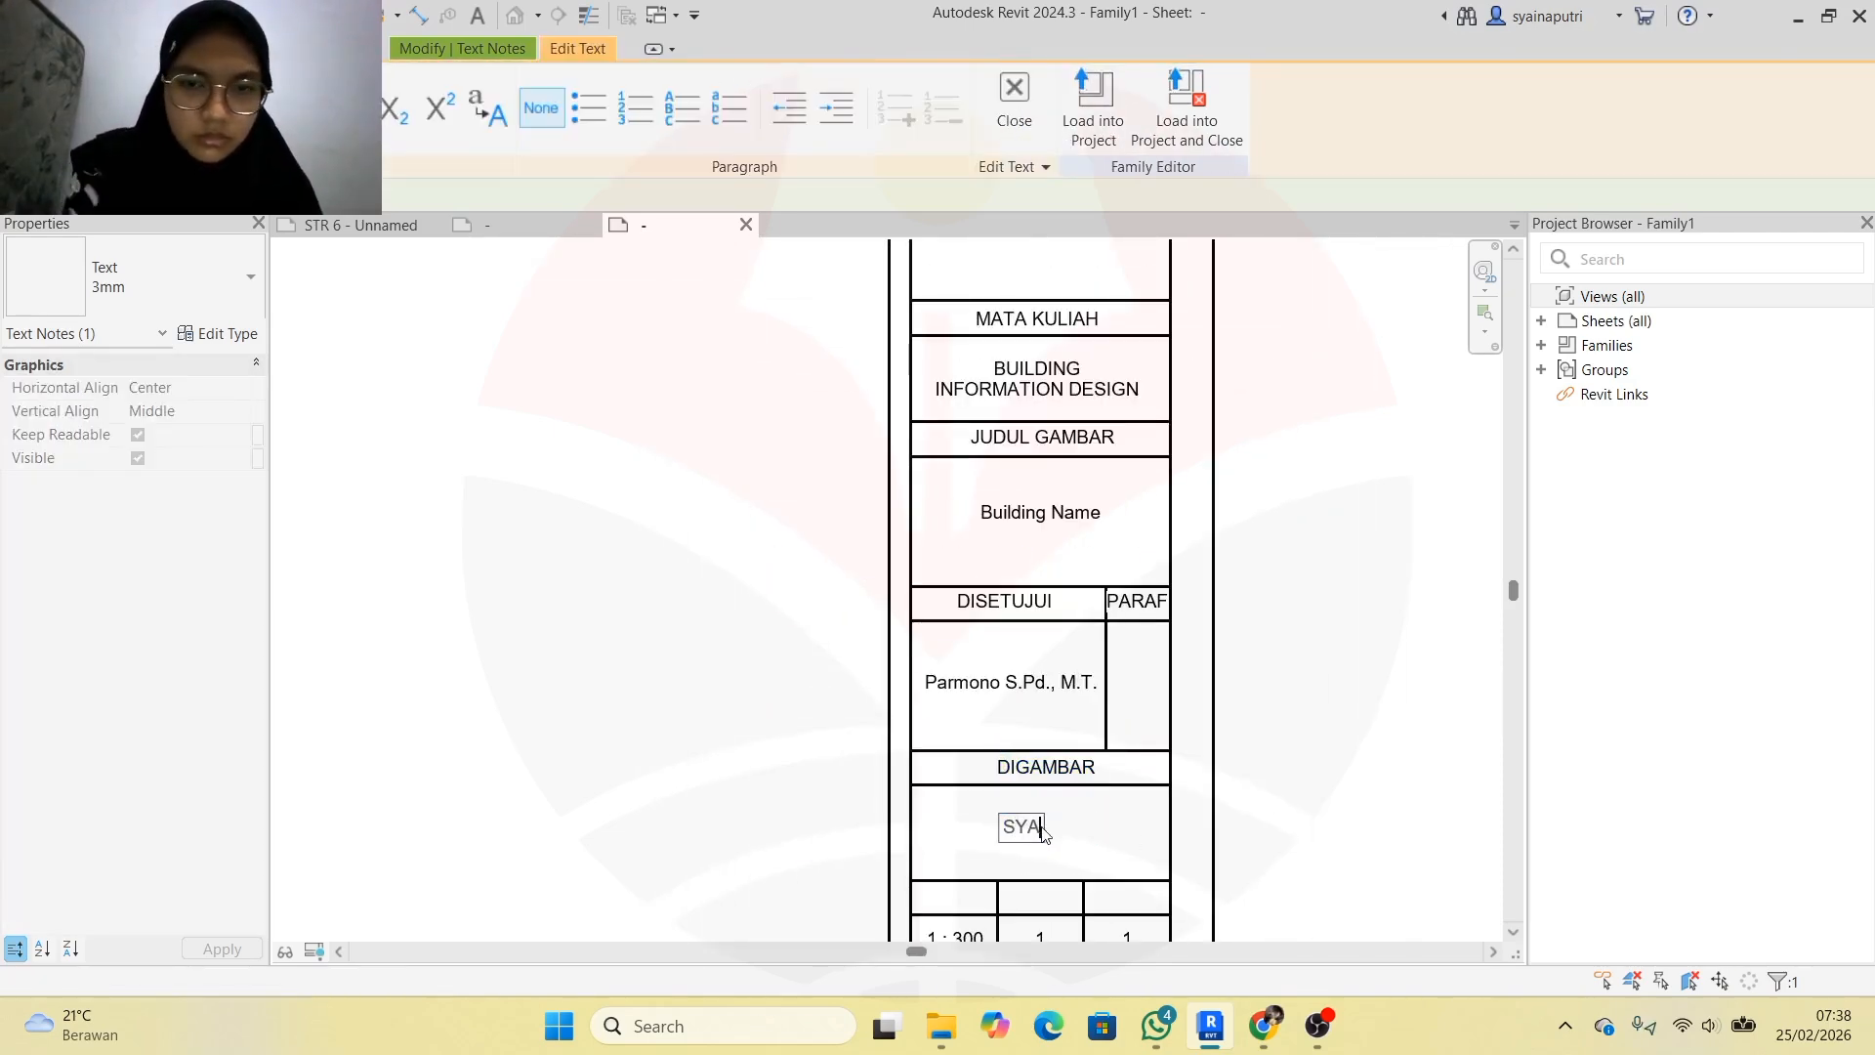
{"action": "left_click", "coordinate": [1353, 669]}
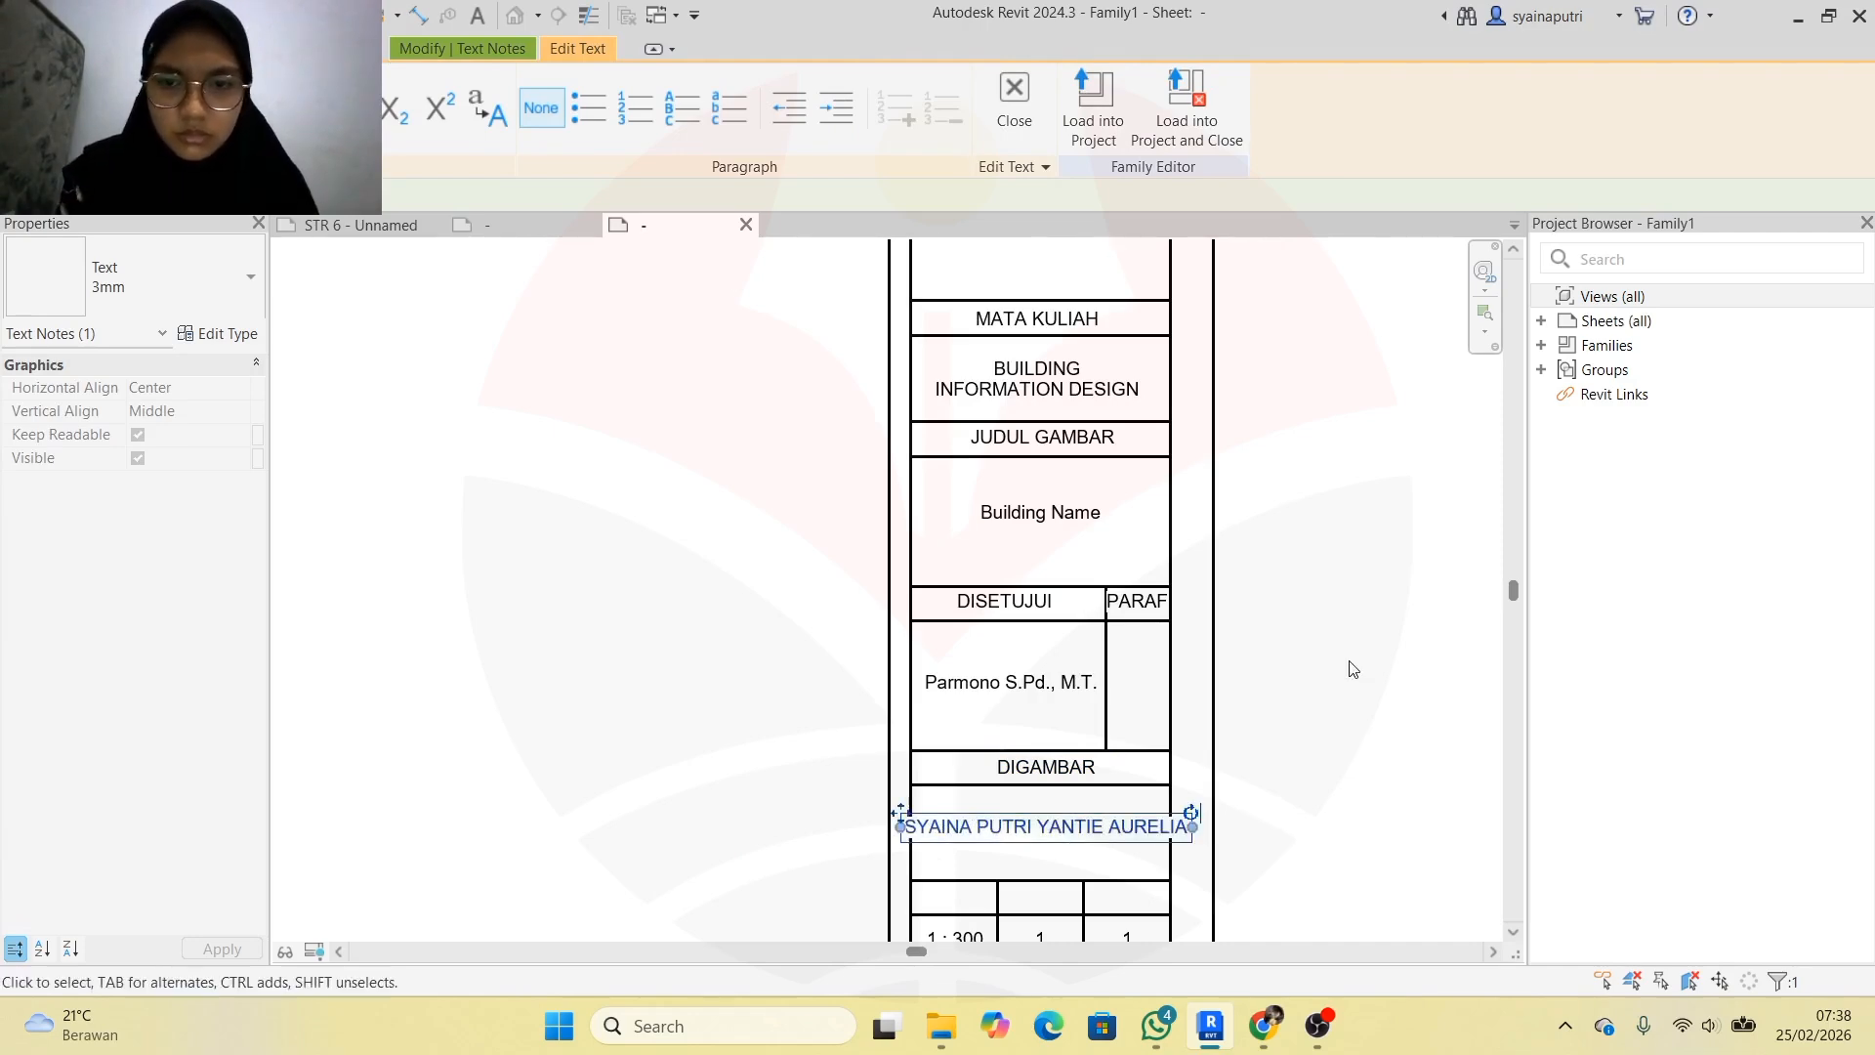
{"action": "scroll", "coordinate": [1229, 842], "scroll_direction": "up", "scroll_amount": 2}
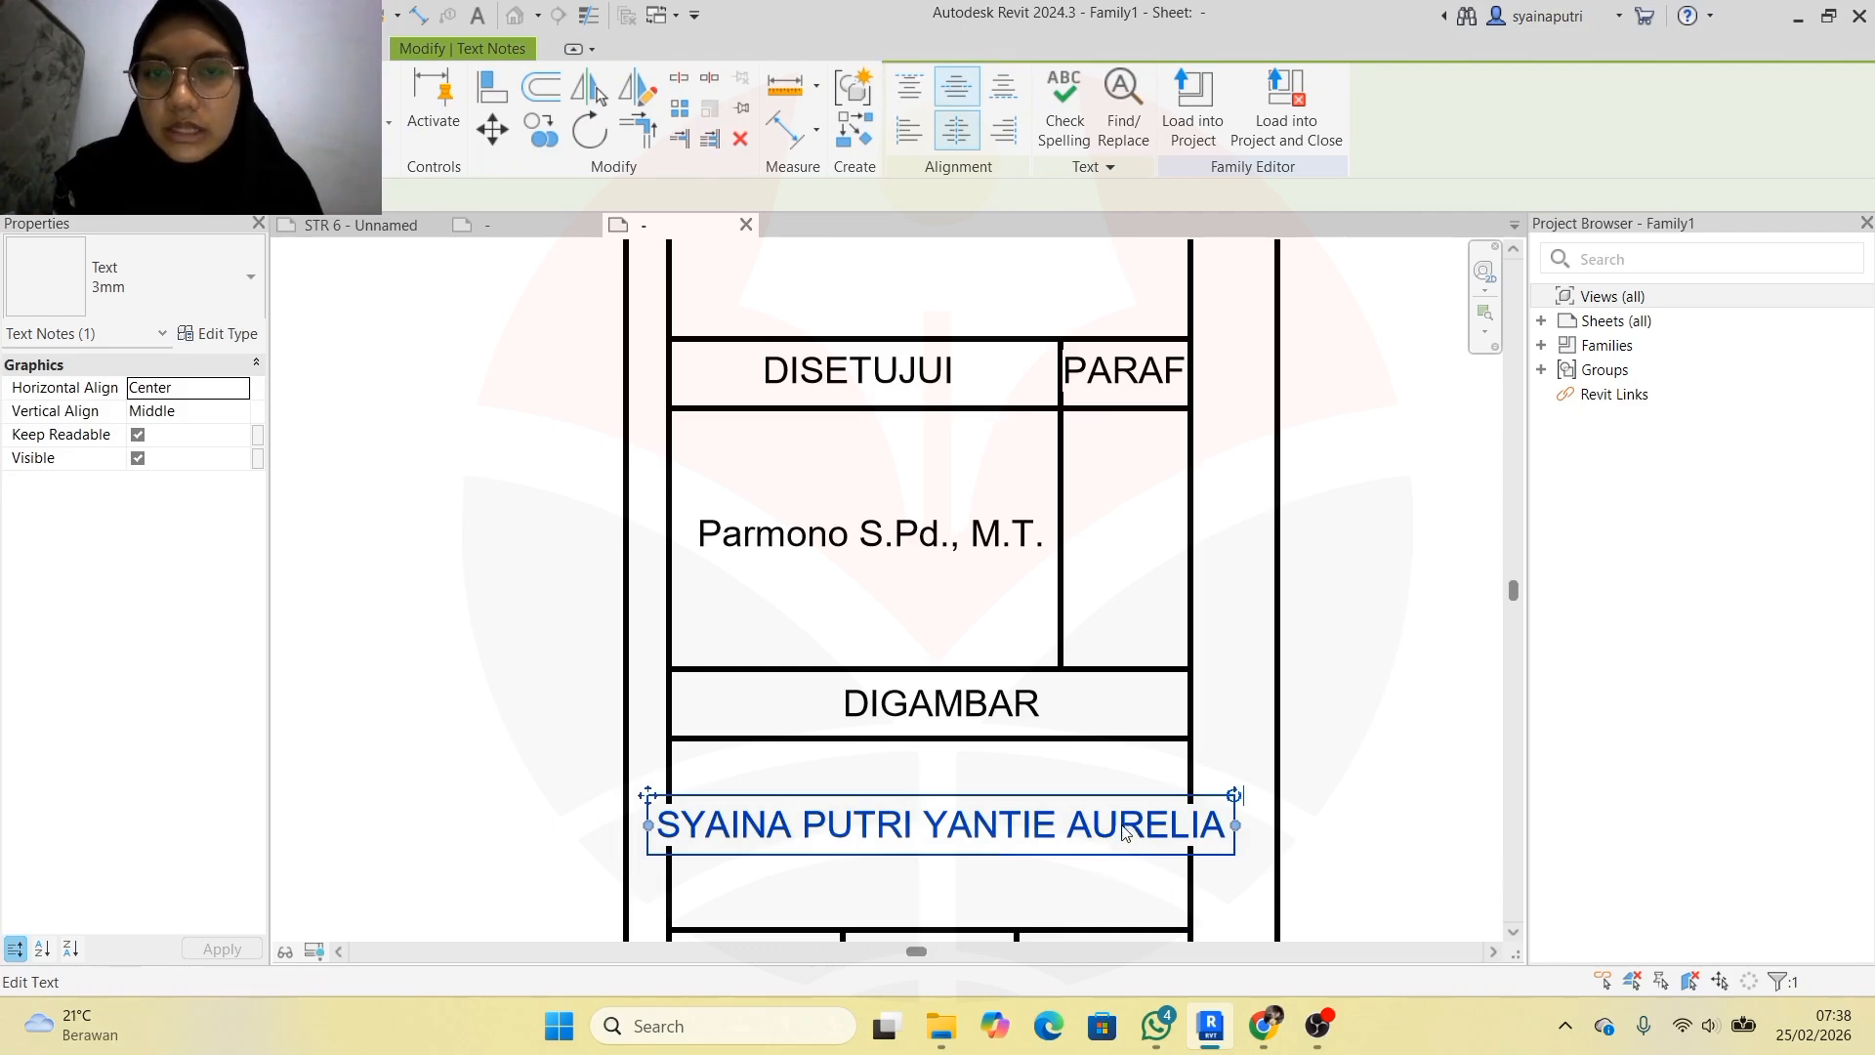
{"action": "scroll", "coordinate": [1124, 830], "scroll_direction": "down", "scroll_amount": 2}
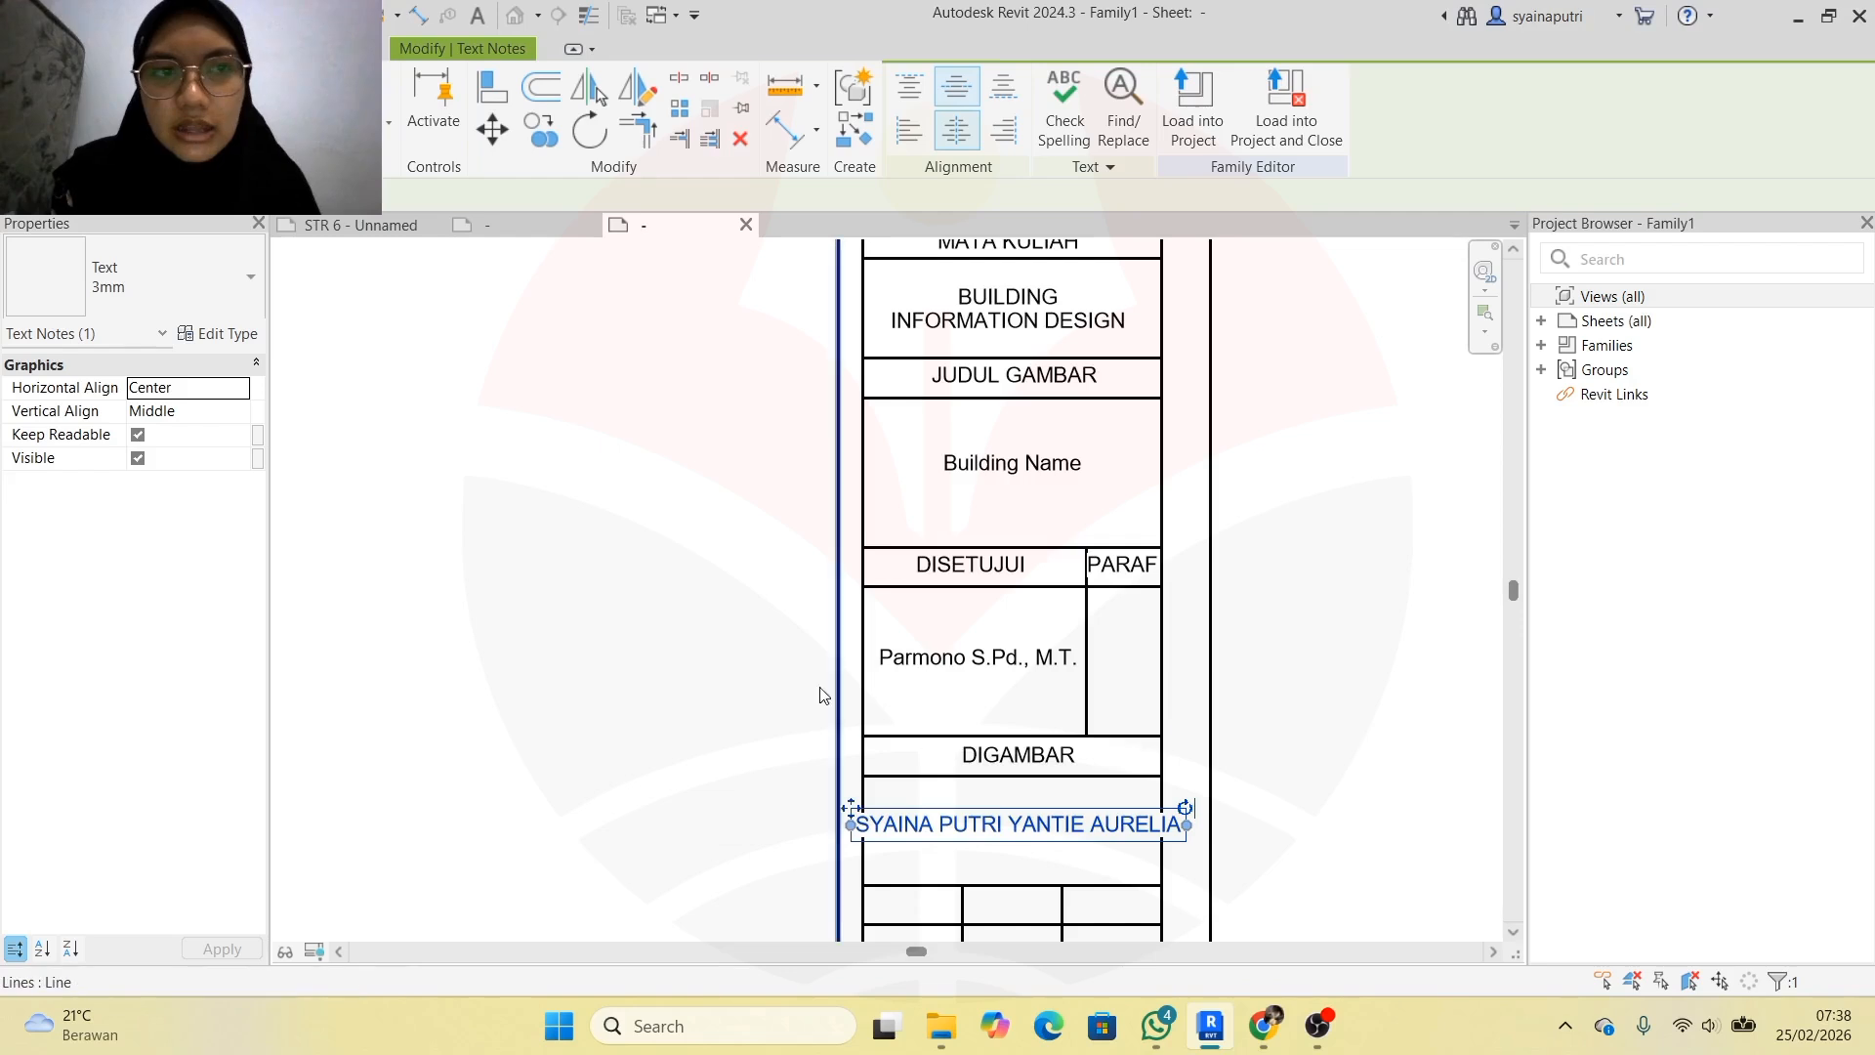
{"action": "left_click", "coordinate": [544, 493]}
{"action": "left_click", "coordinate": [924, 816]}
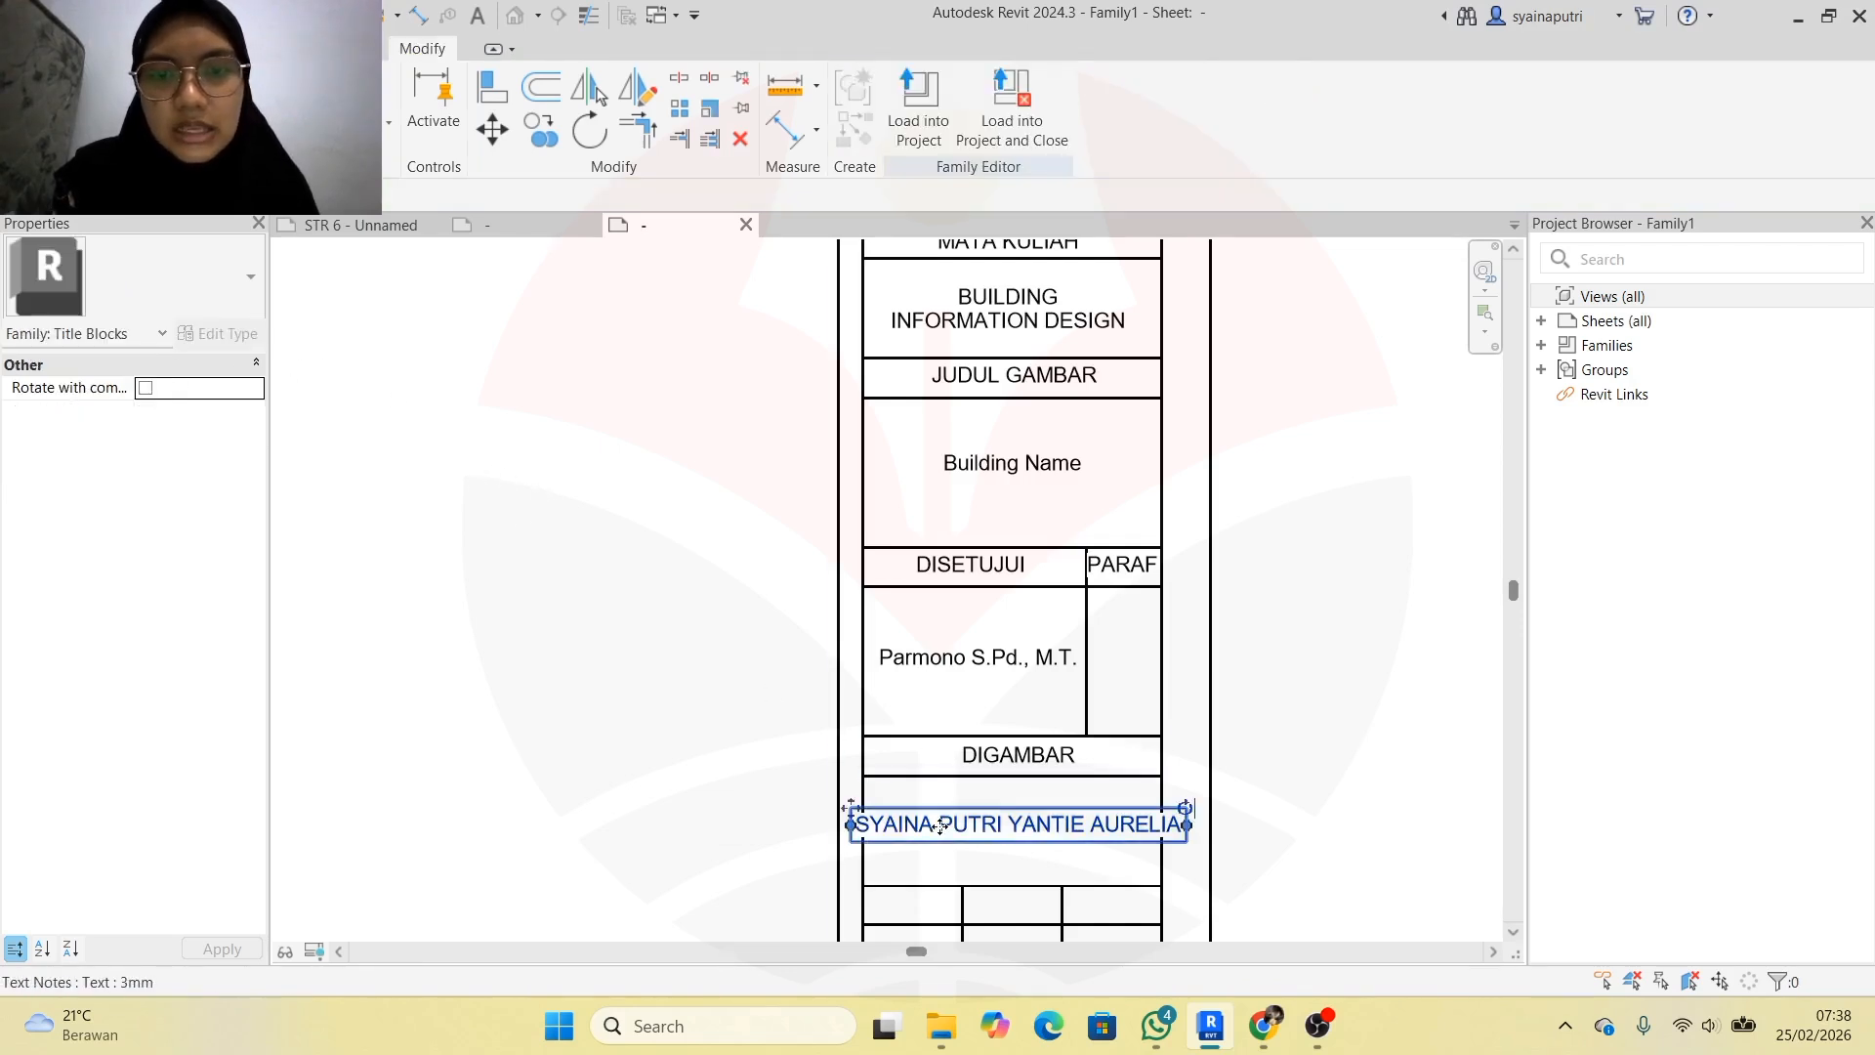
Duplicate the 3mm text type as a new 2.5mm type with 2.5 mm text size
{"action": "left_click", "coordinate": [199, 273]}
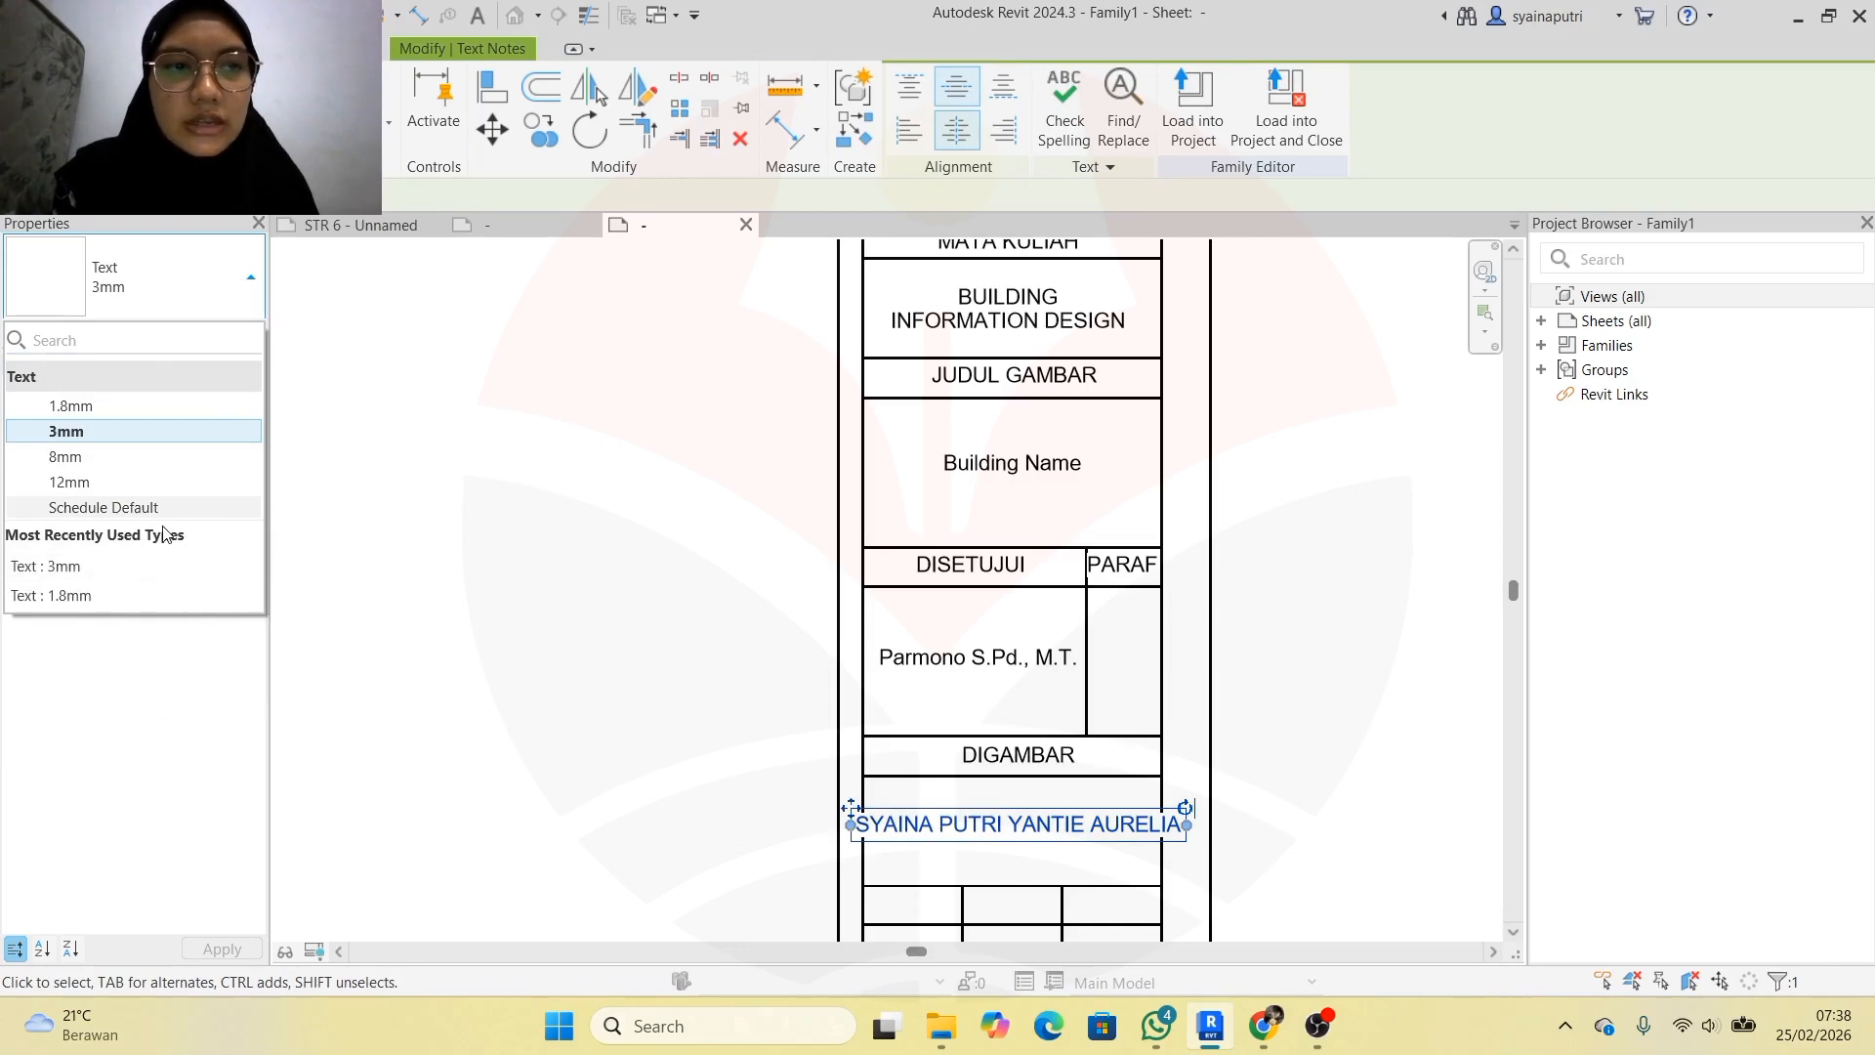
{"action": "left_click", "coordinate": [136, 431]}
{"action": "left_click", "coordinate": [220, 333]}
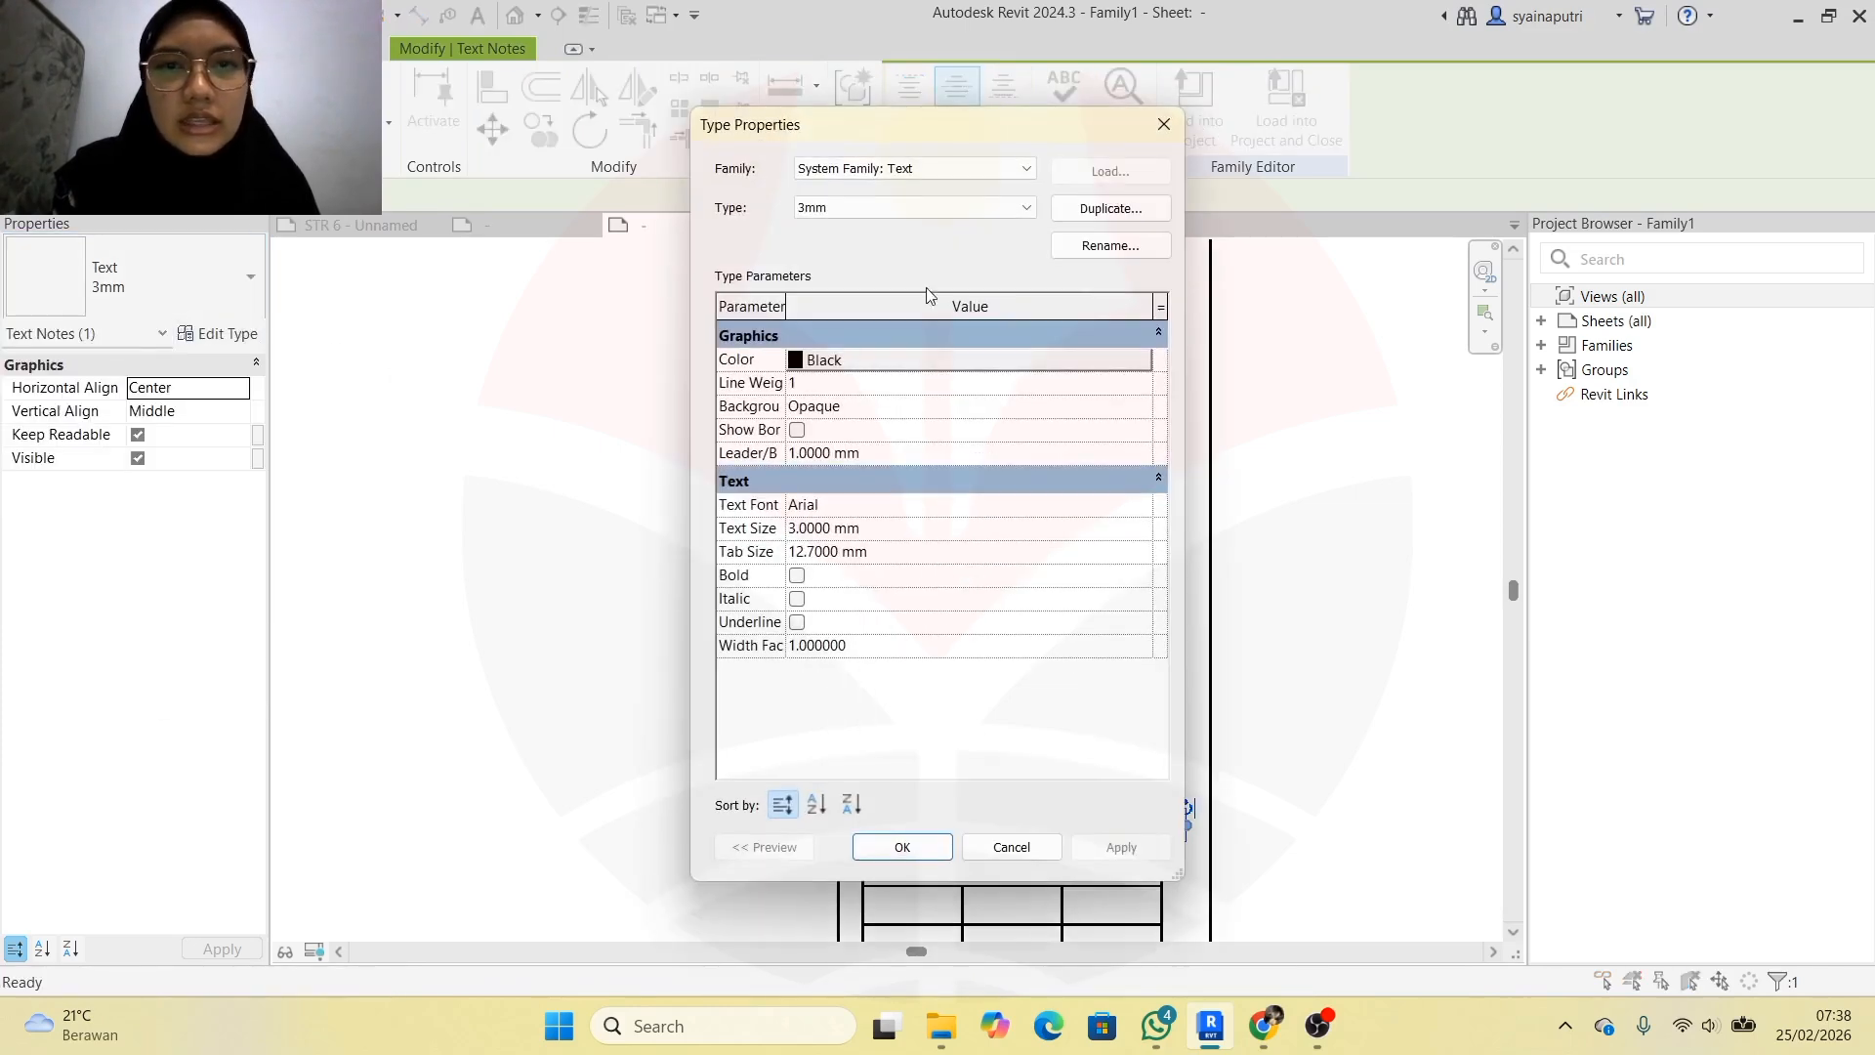
{"action": "left_click", "coordinate": [1131, 213]}
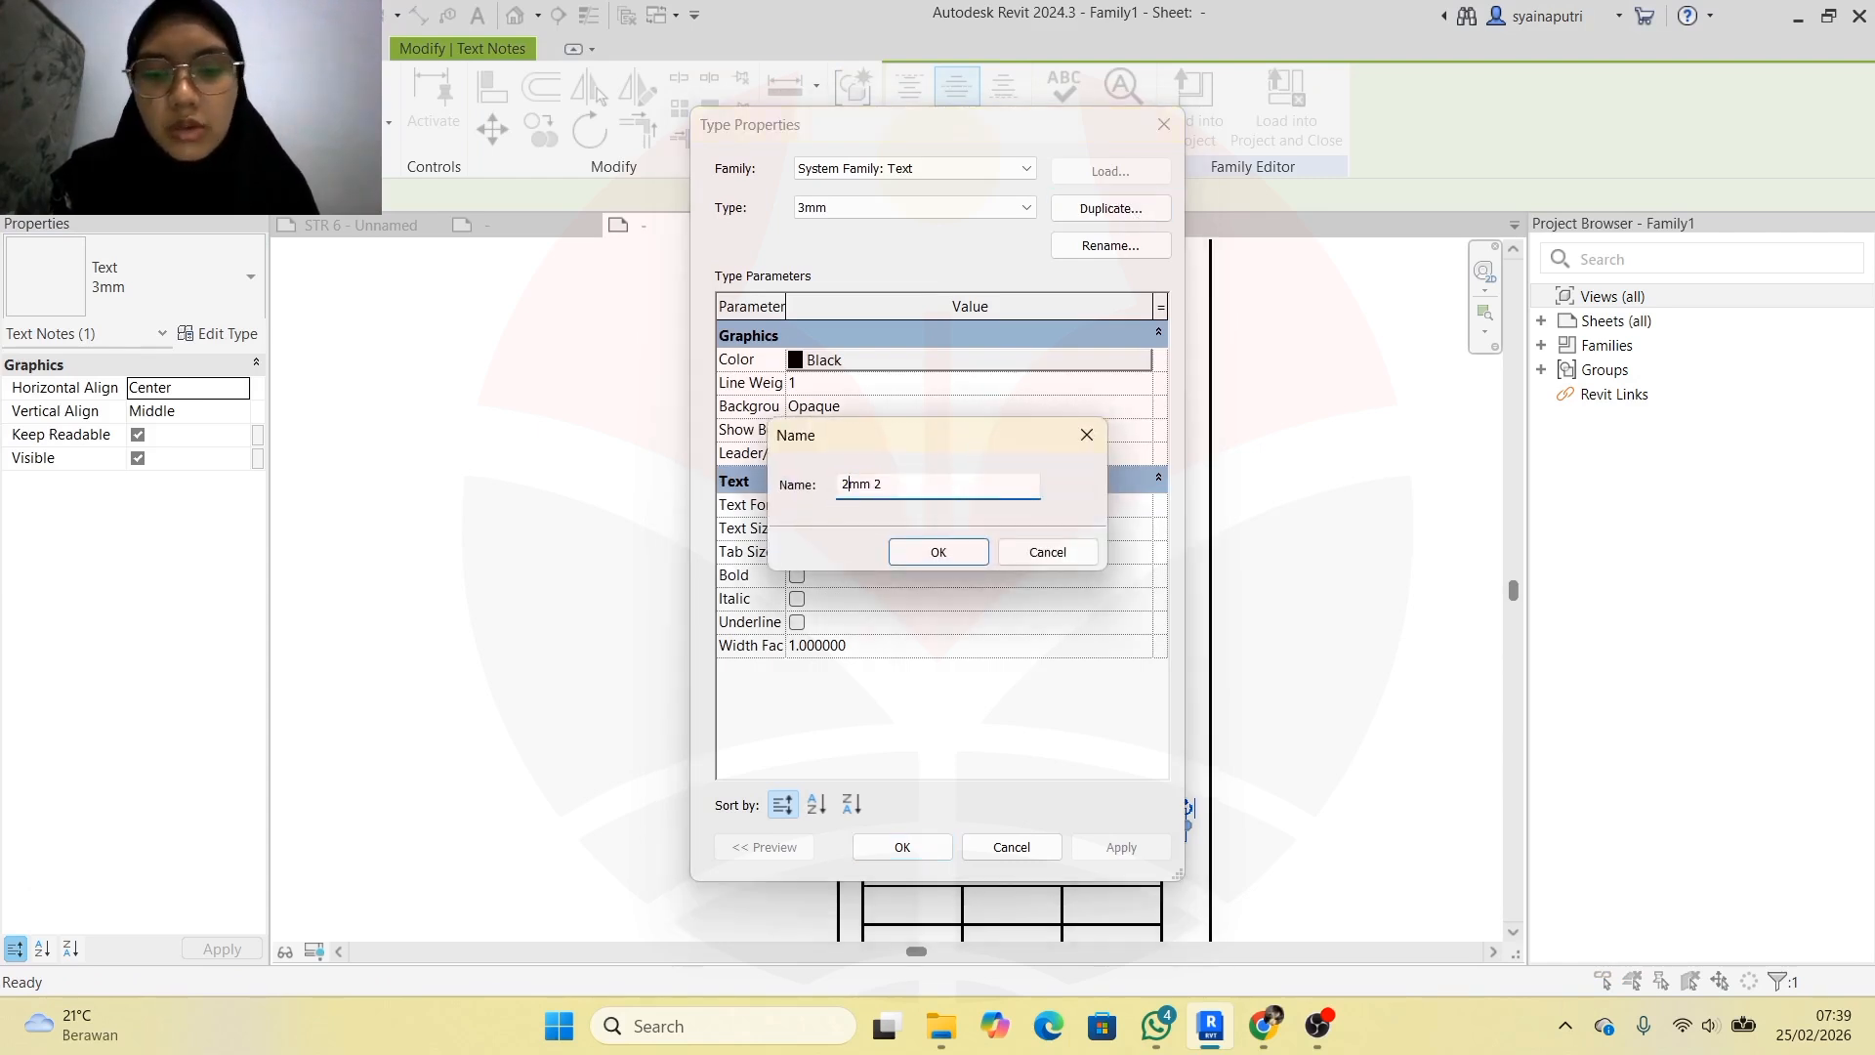
{"action": "key", "text": "BackSpace"}
{"action": "key", "text": "BackSpace"}
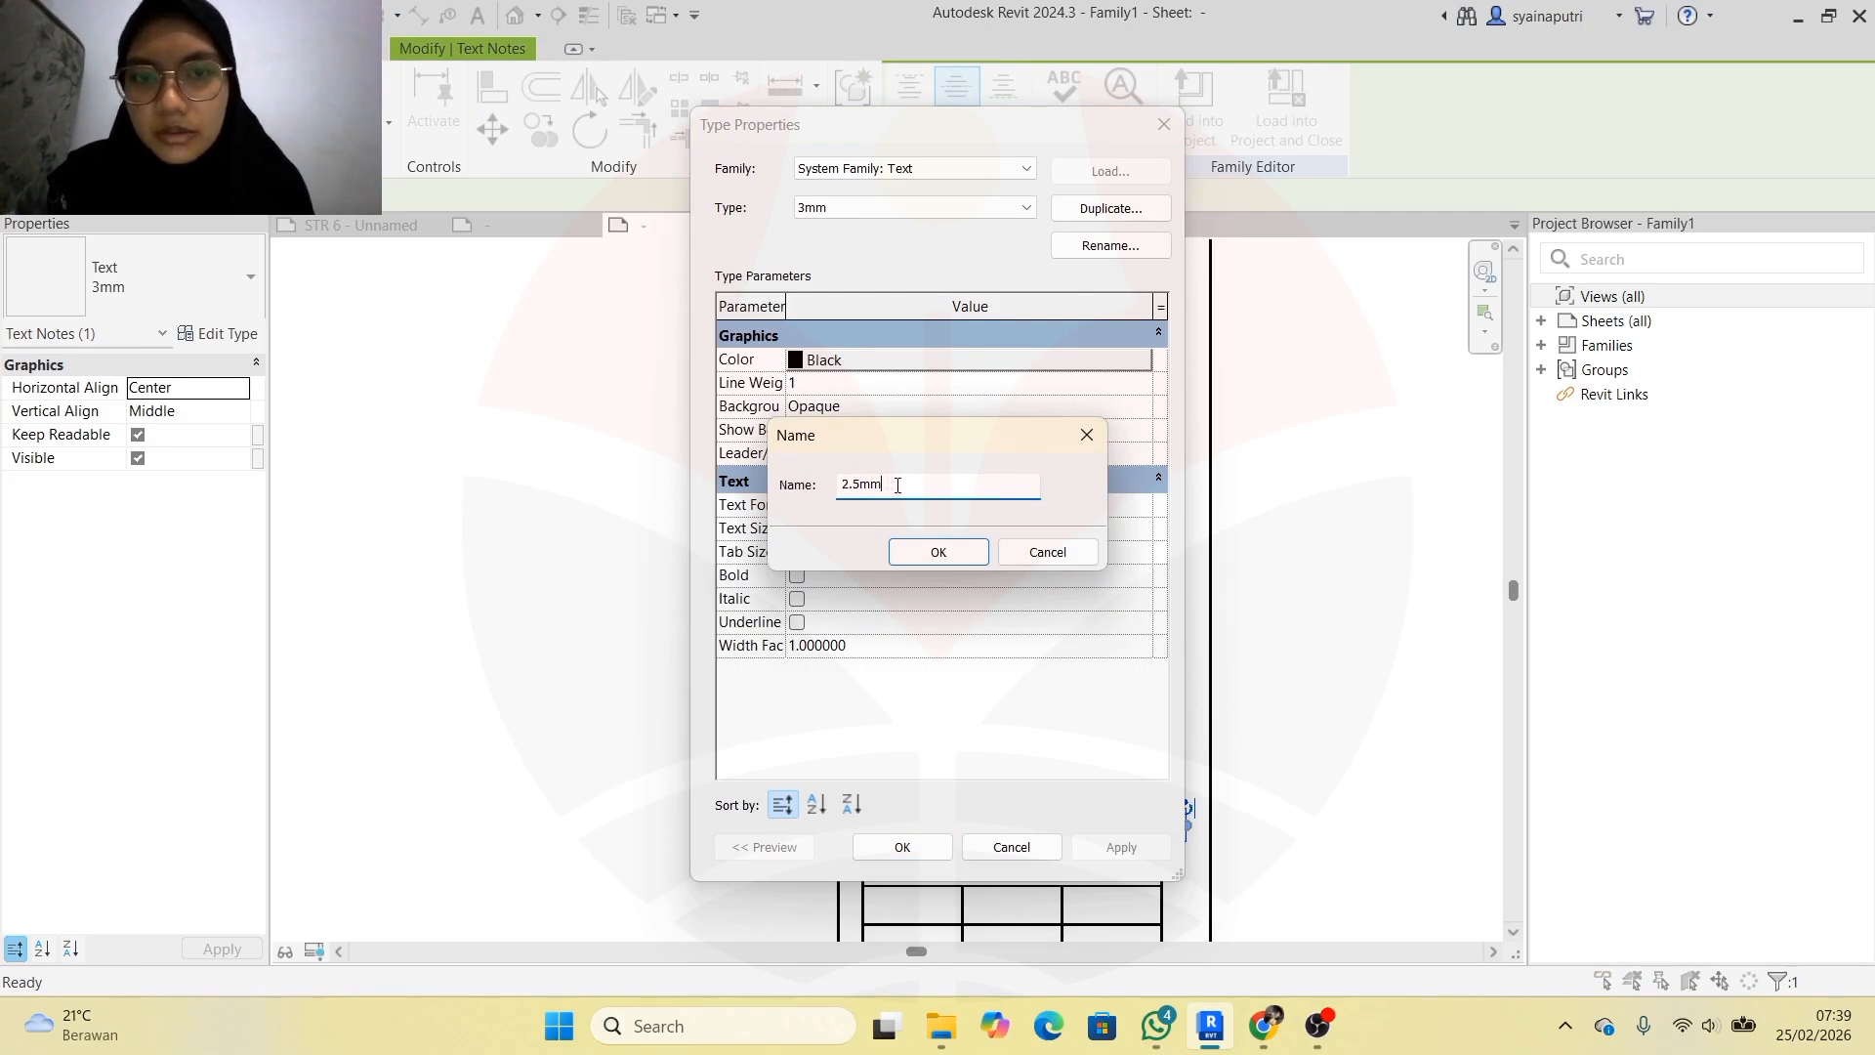
{"action": "left_click", "coordinate": [939, 552]}
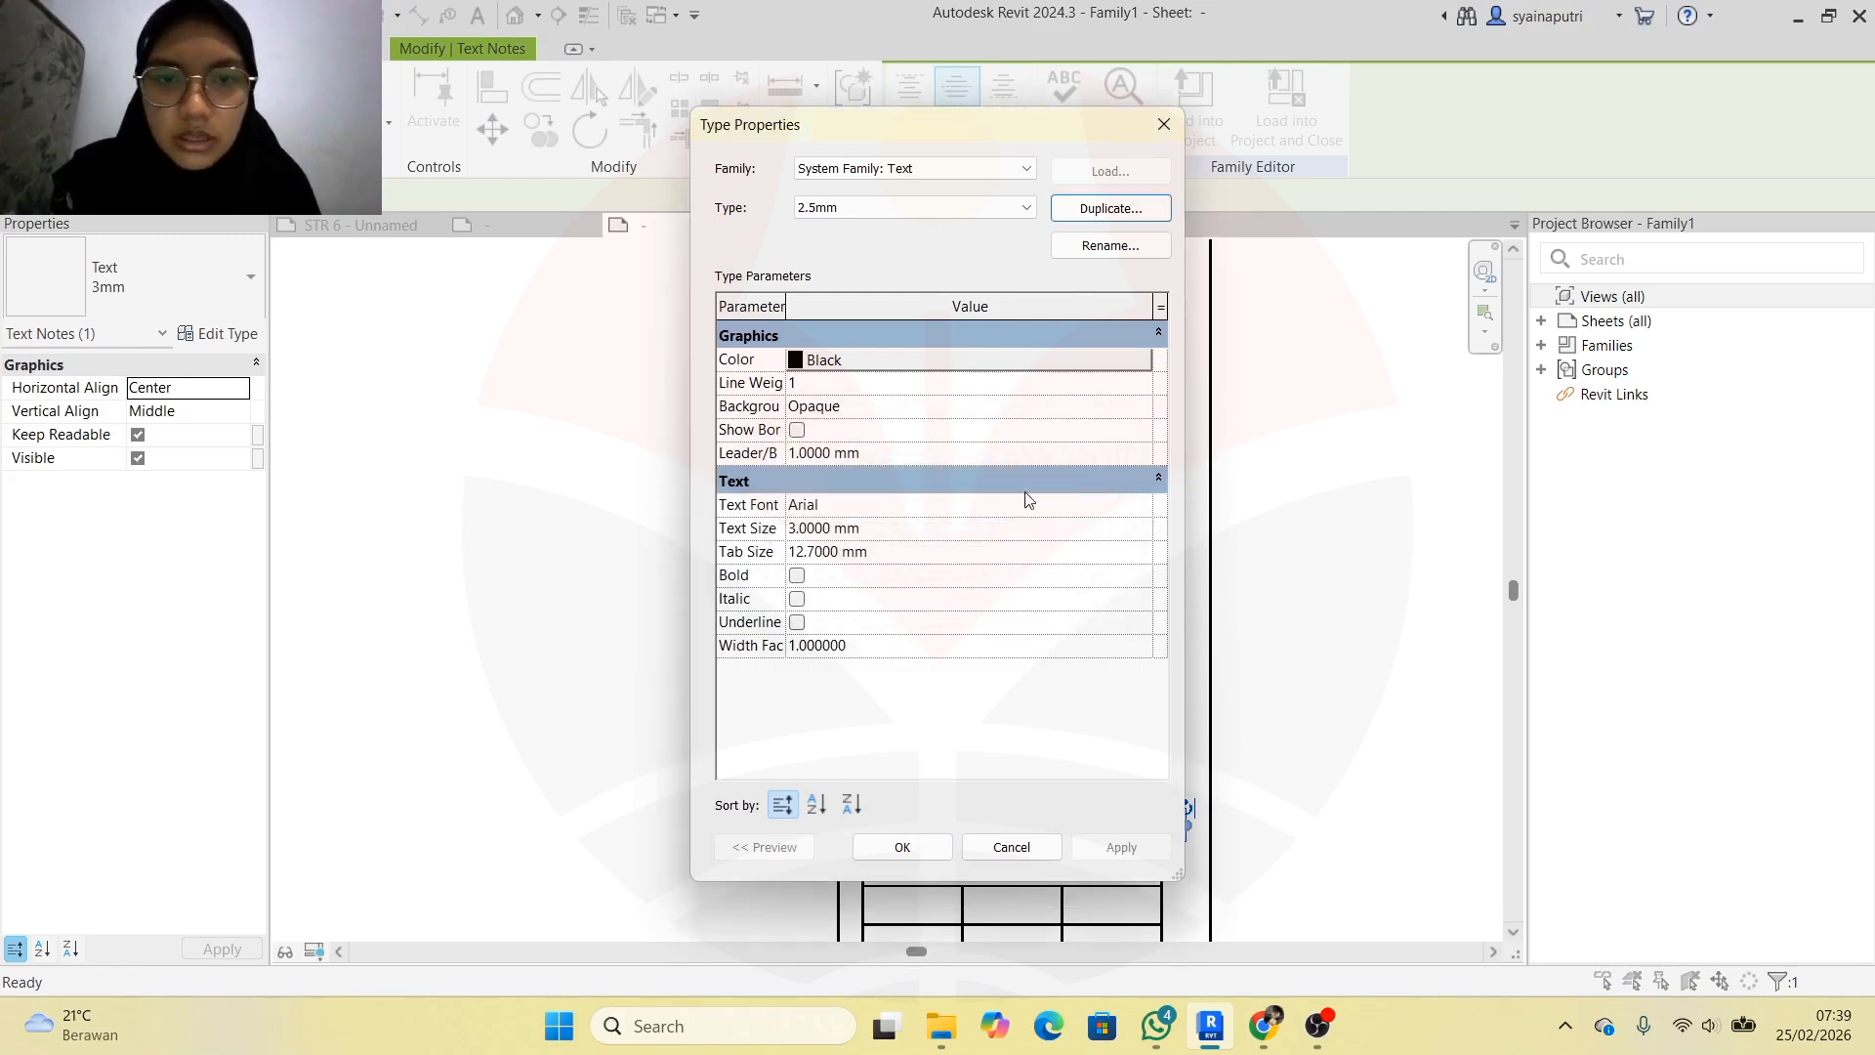
{"action": "left_click", "coordinate": [798, 528]}
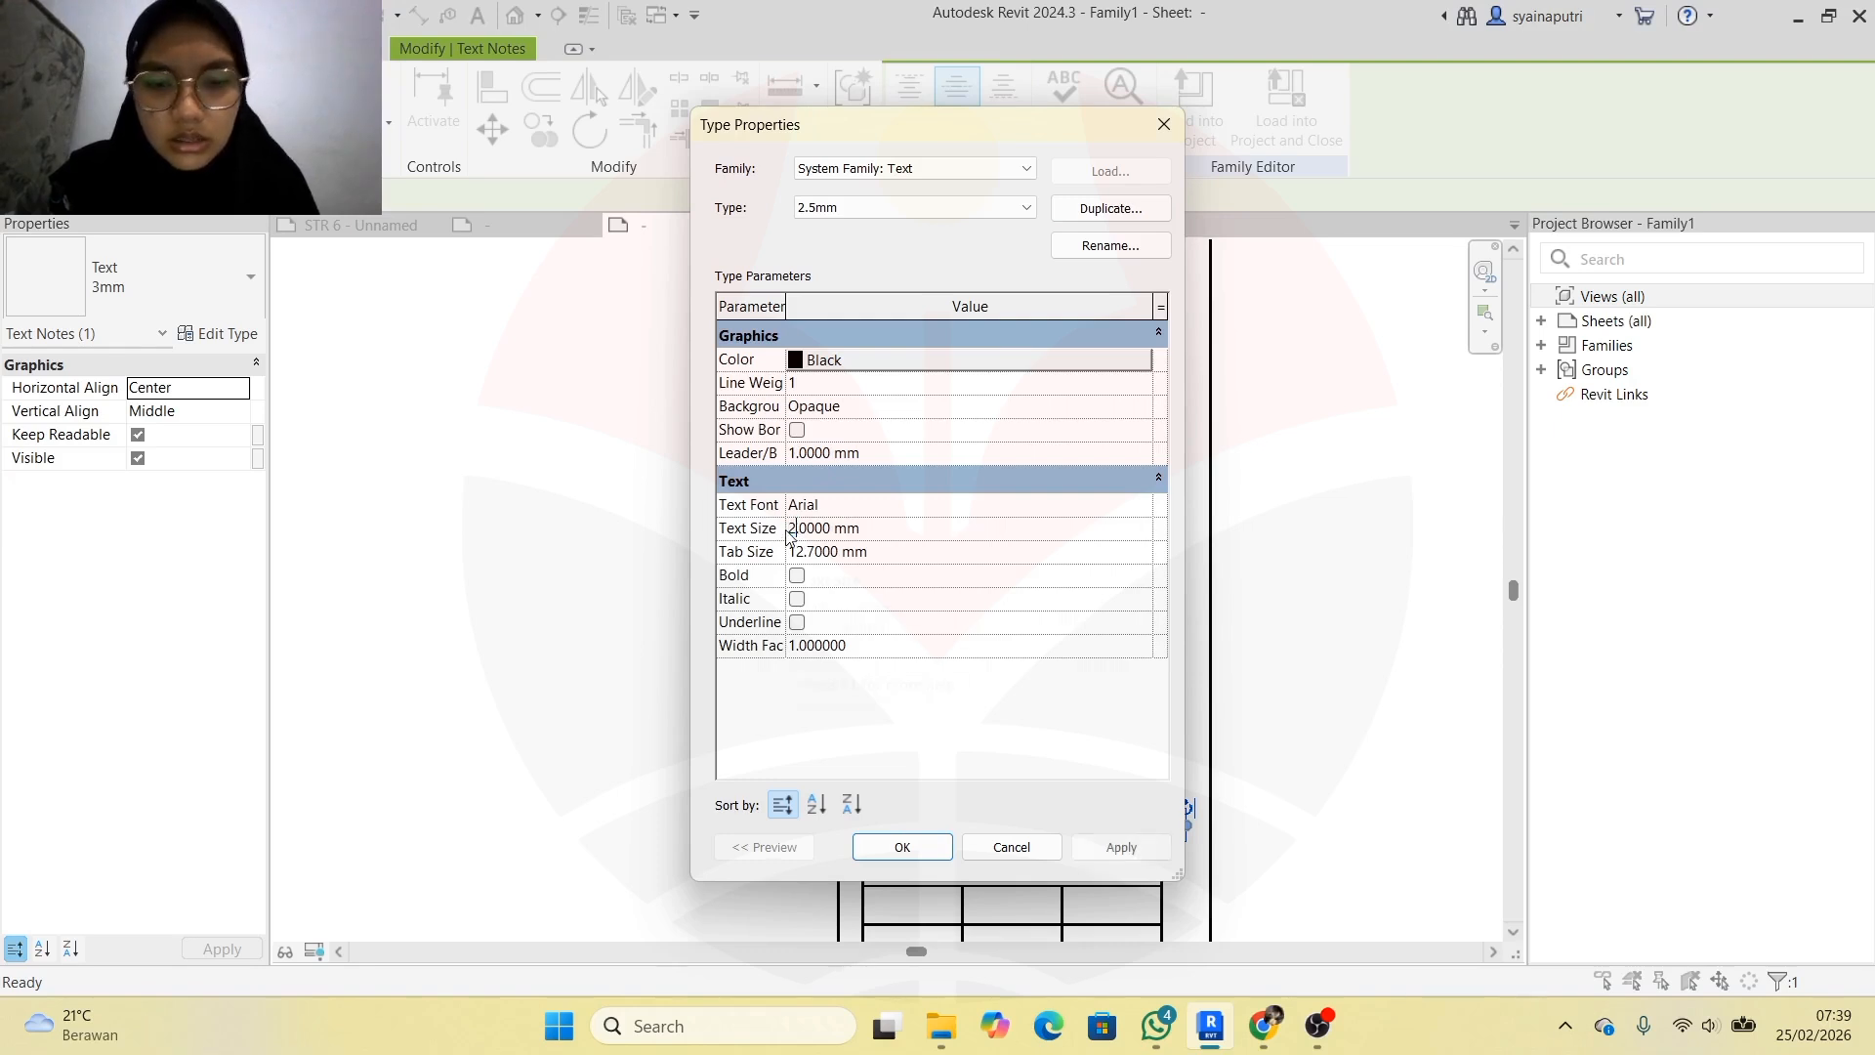
{"action": "type", "text": "2"}
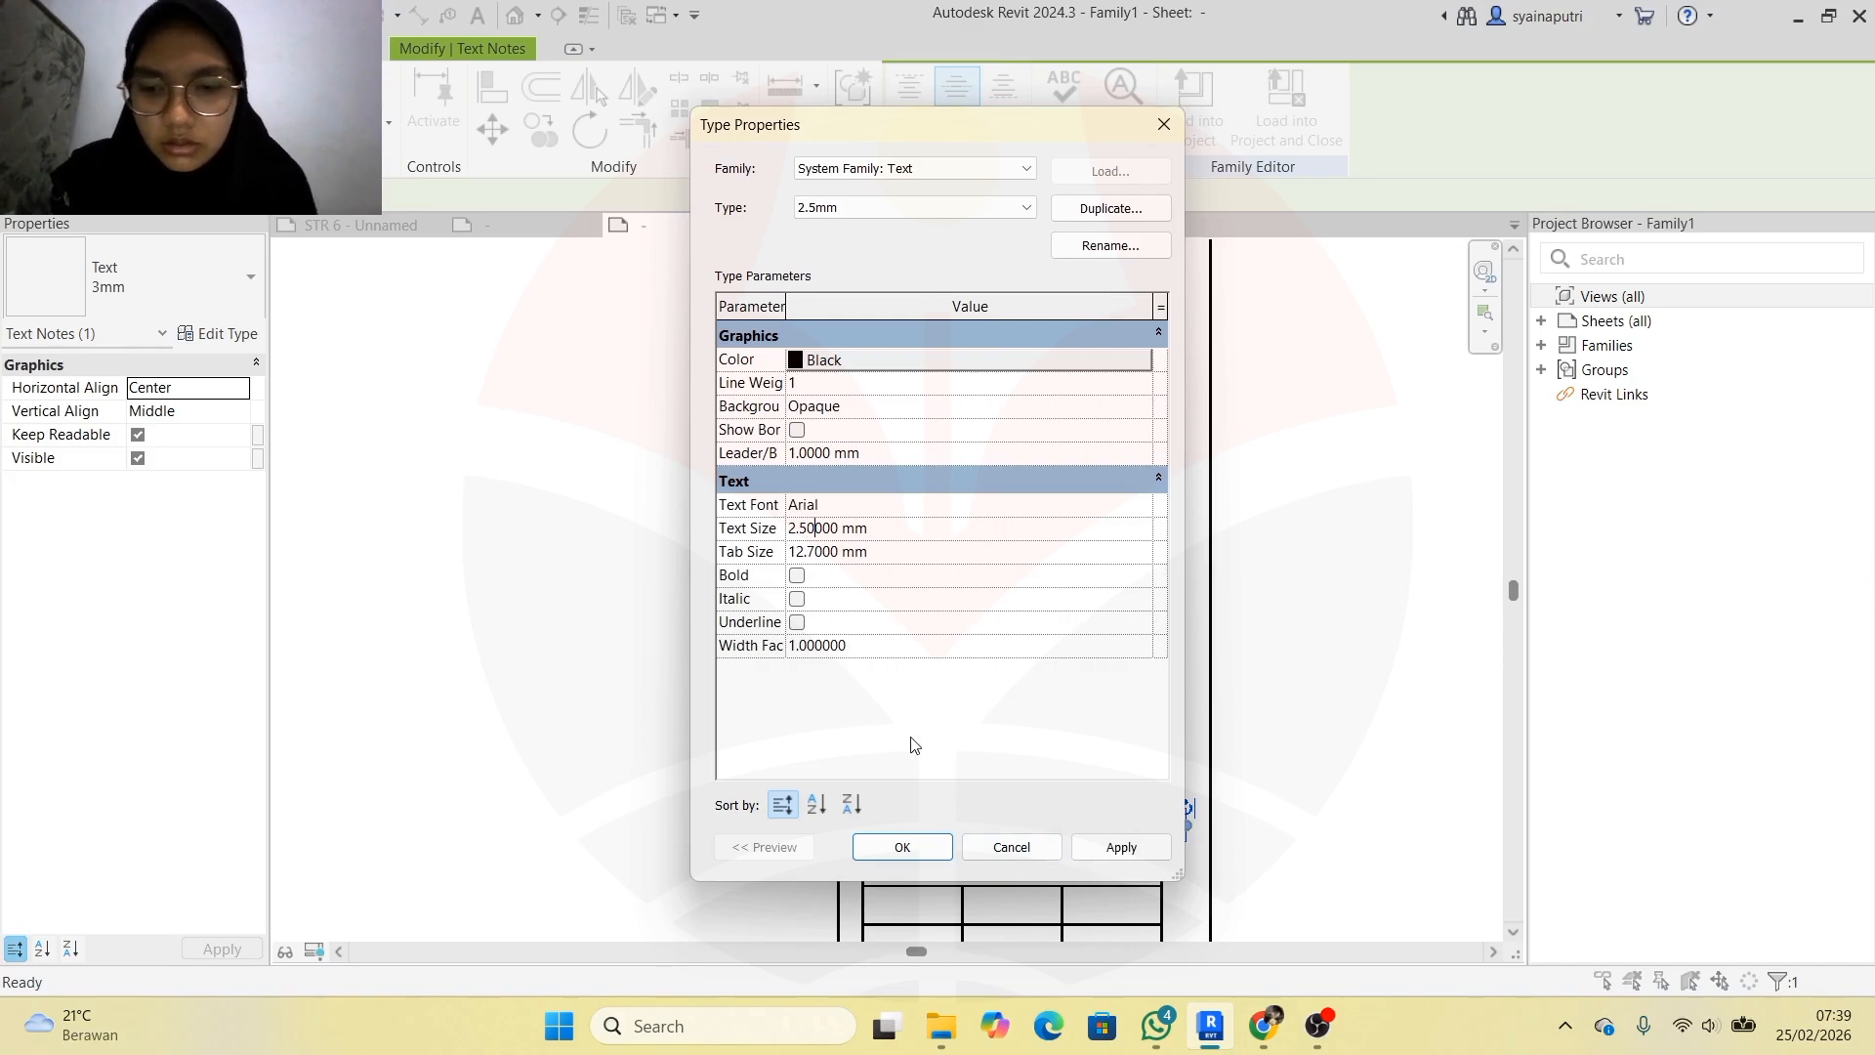
{"action": "left_click", "coordinate": [1121, 846]}
{"action": "left_click", "coordinate": [902, 846]}
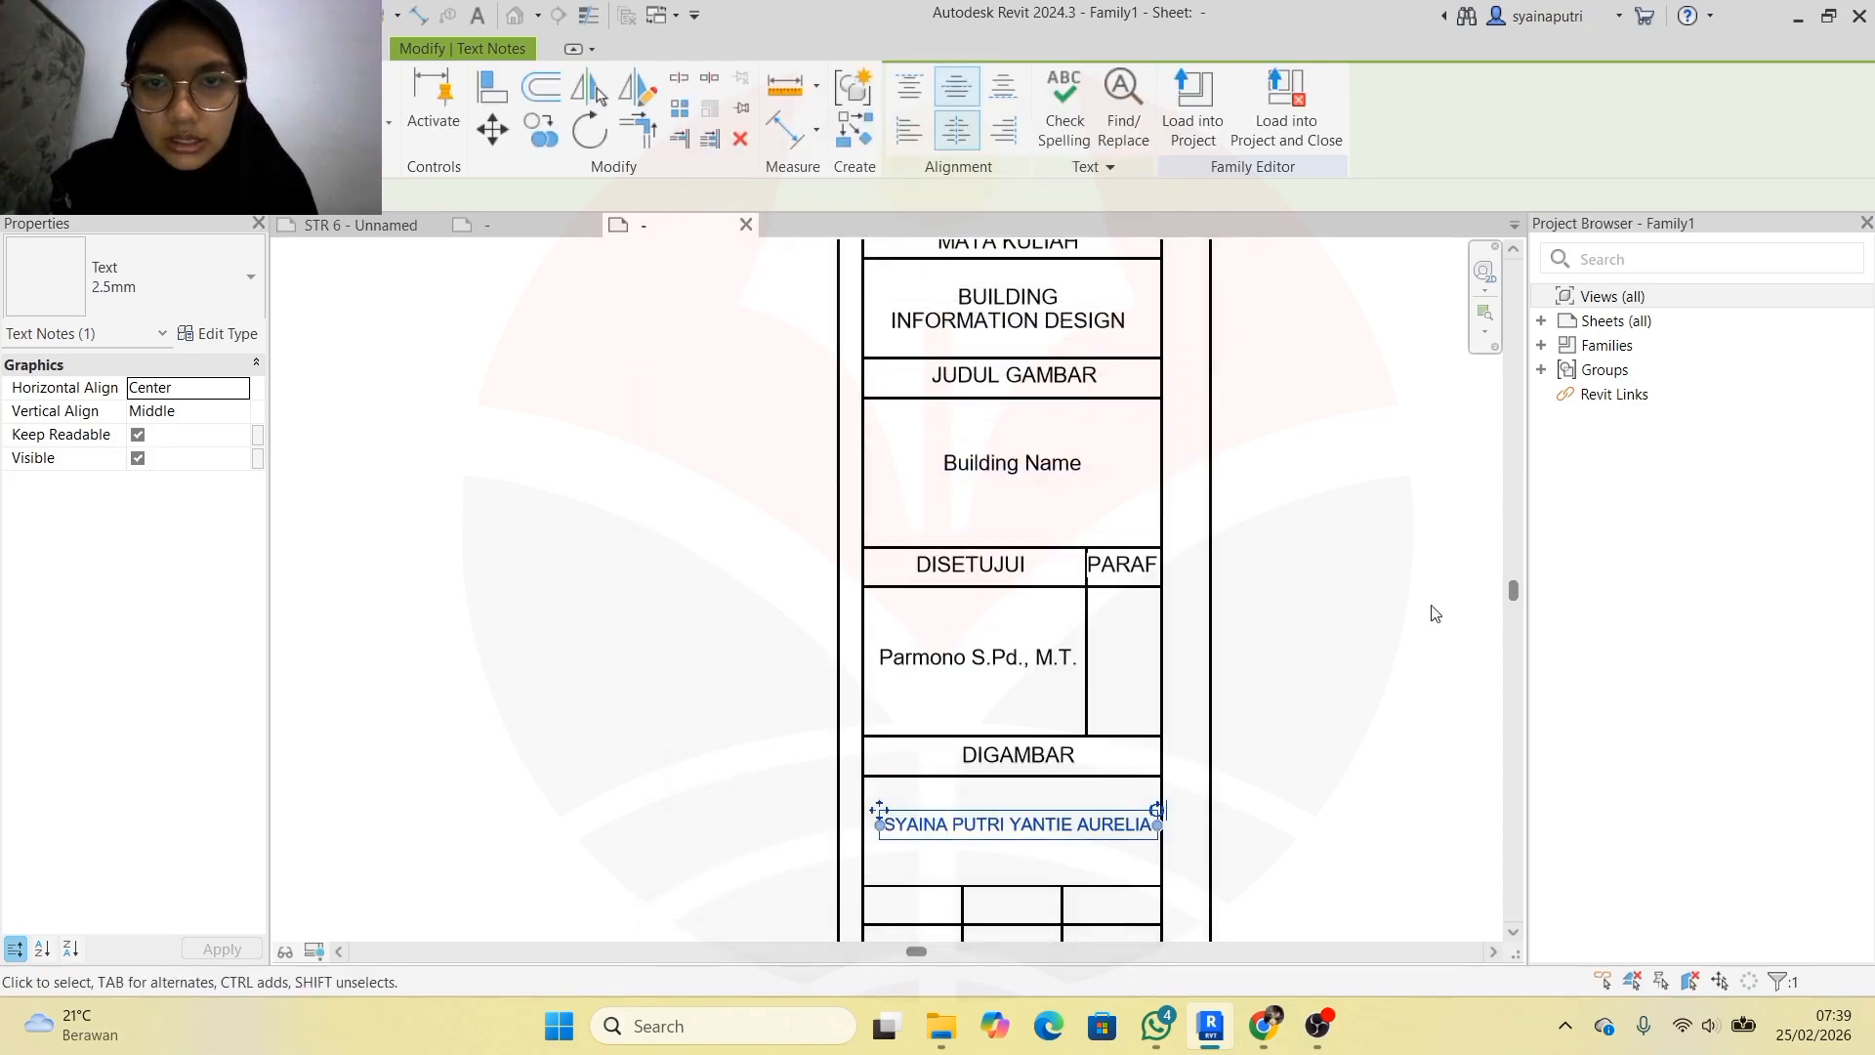
Add the student ID number on a new line below the drafter's name
{"action": "scroll", "coordinate": [1114, 855], "scroll_direction": "up", "scroll_amount": 4}
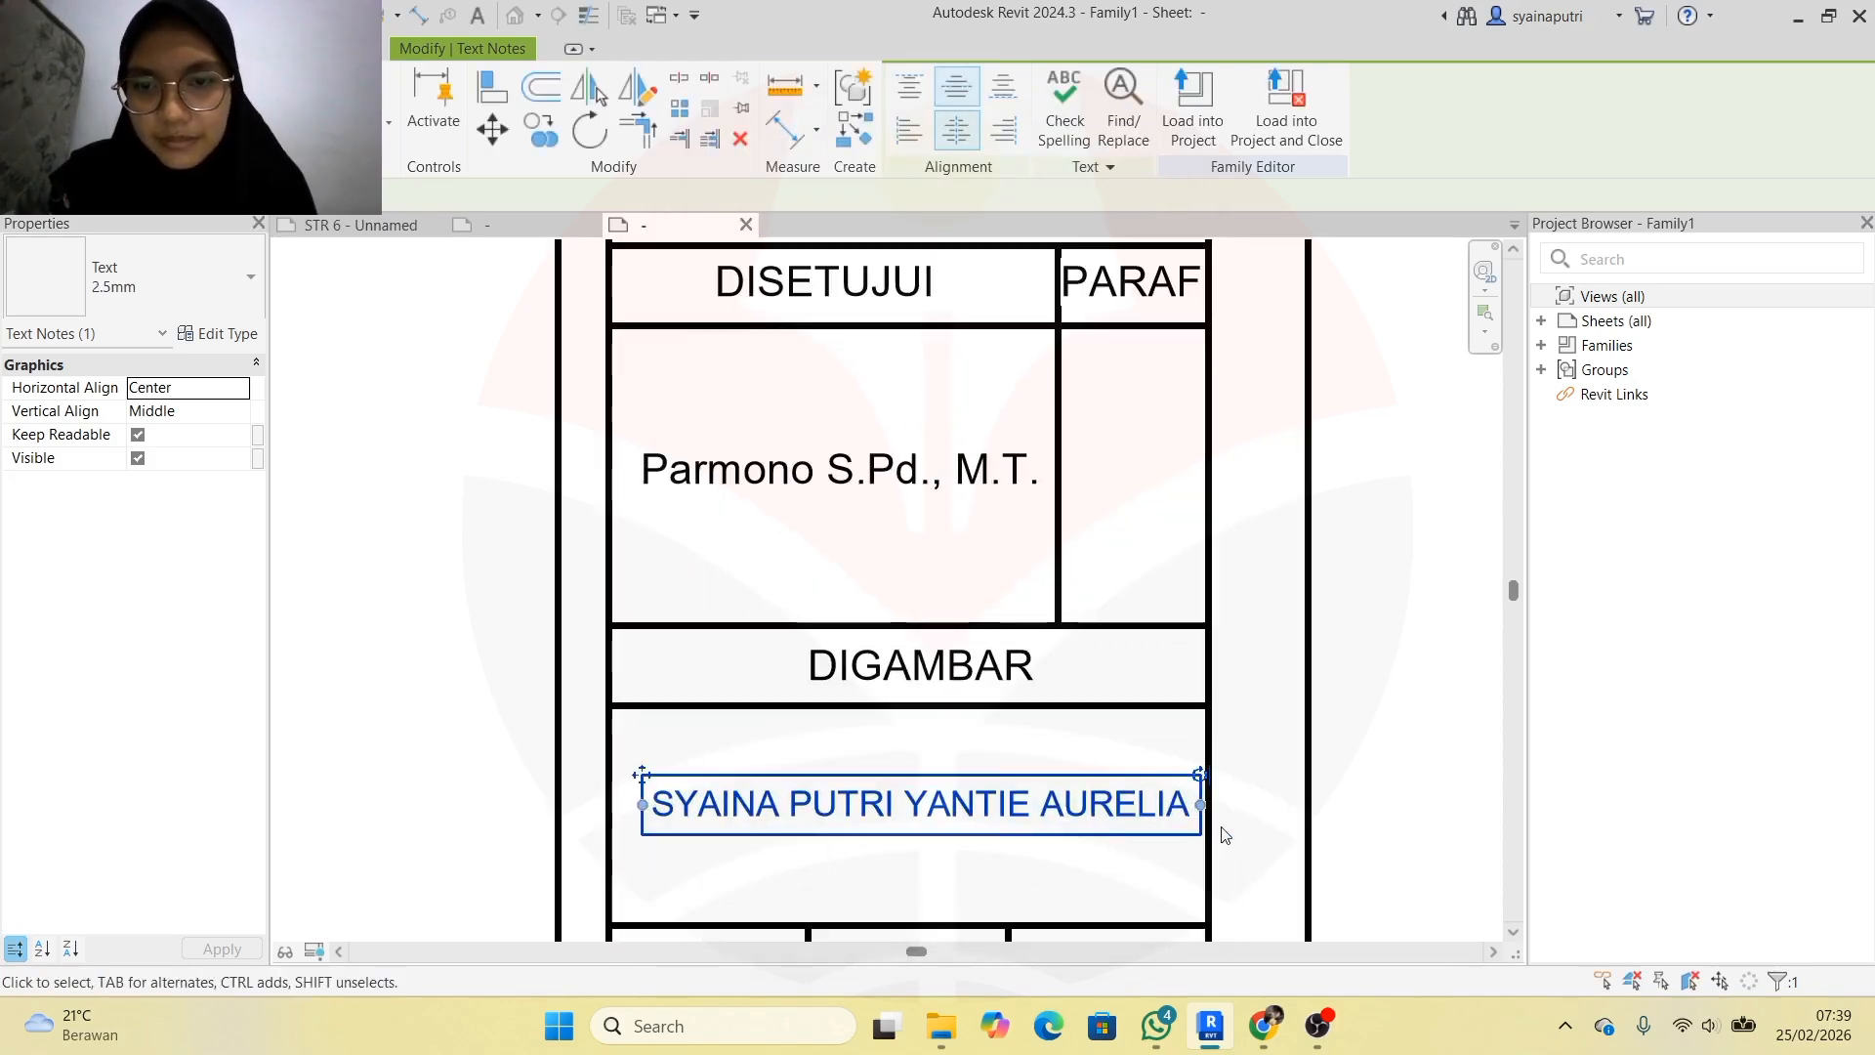
{"action": "double_click", "coordinate": [1183, 797]}
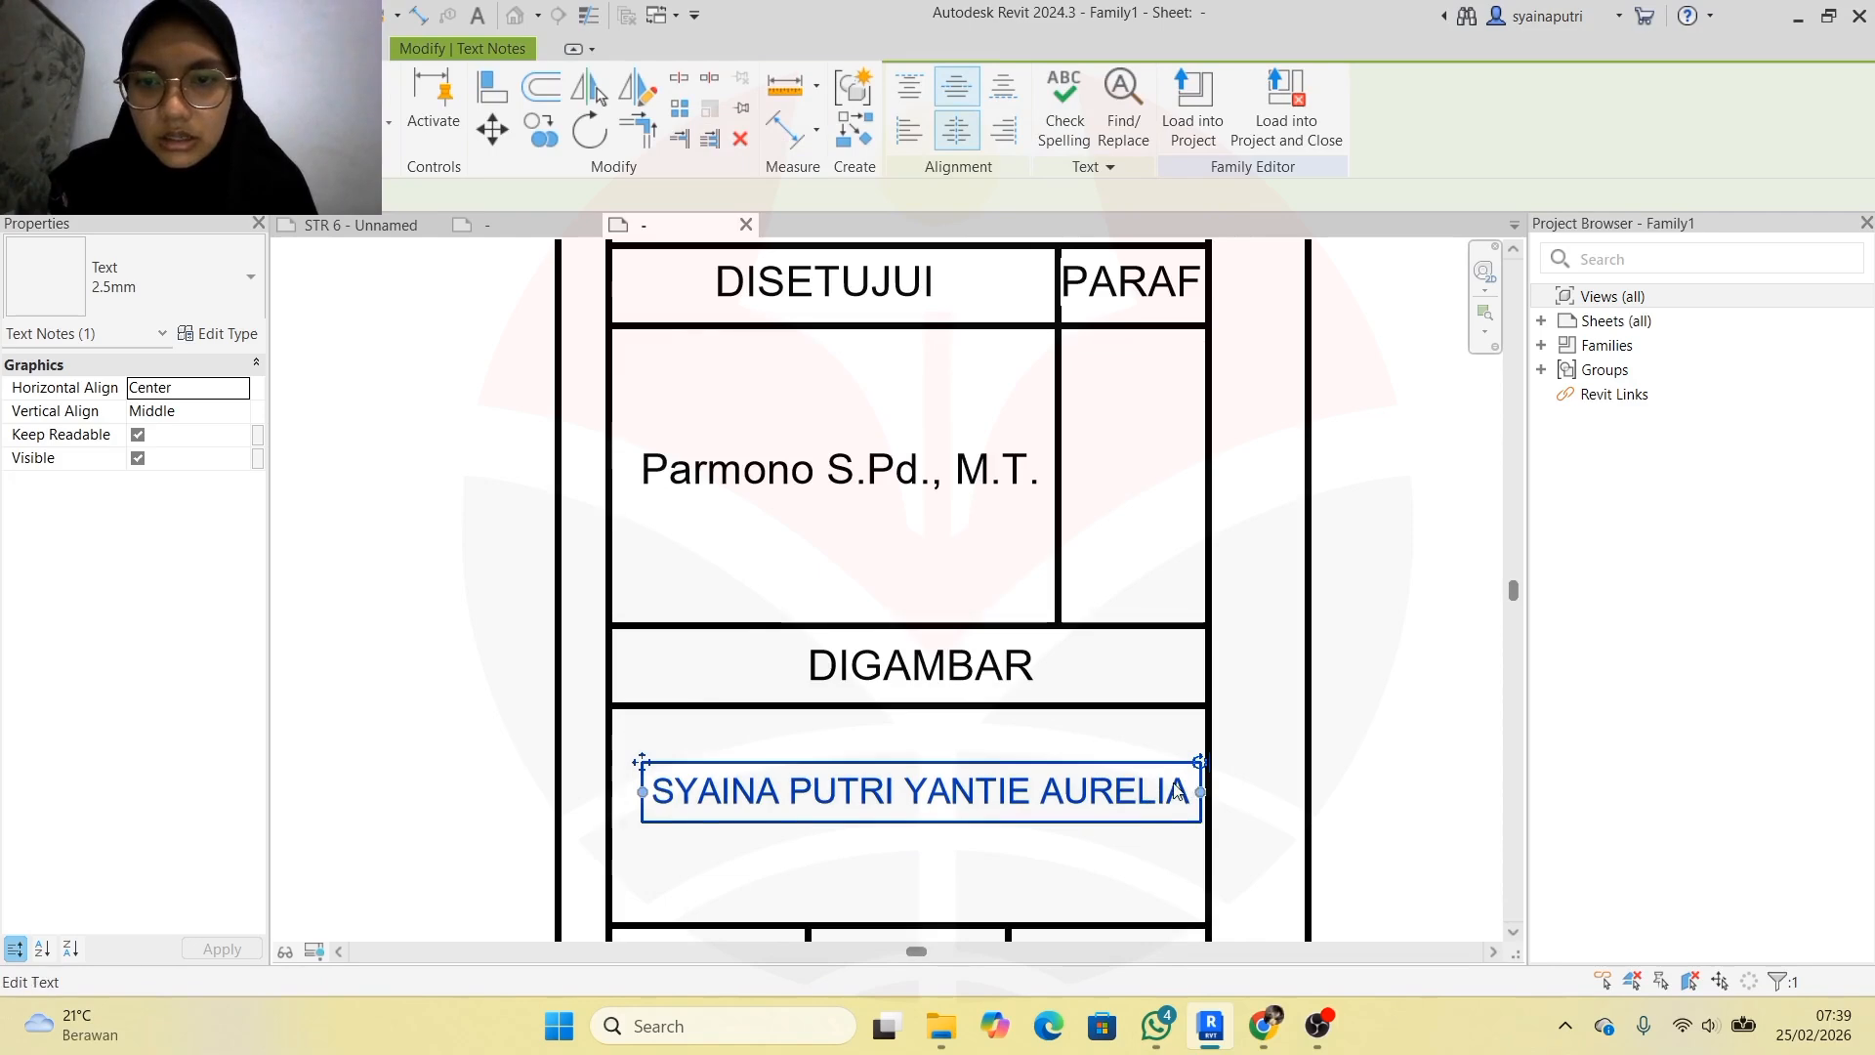
{"action": "left_click", "coordinate": [1184, 797]}
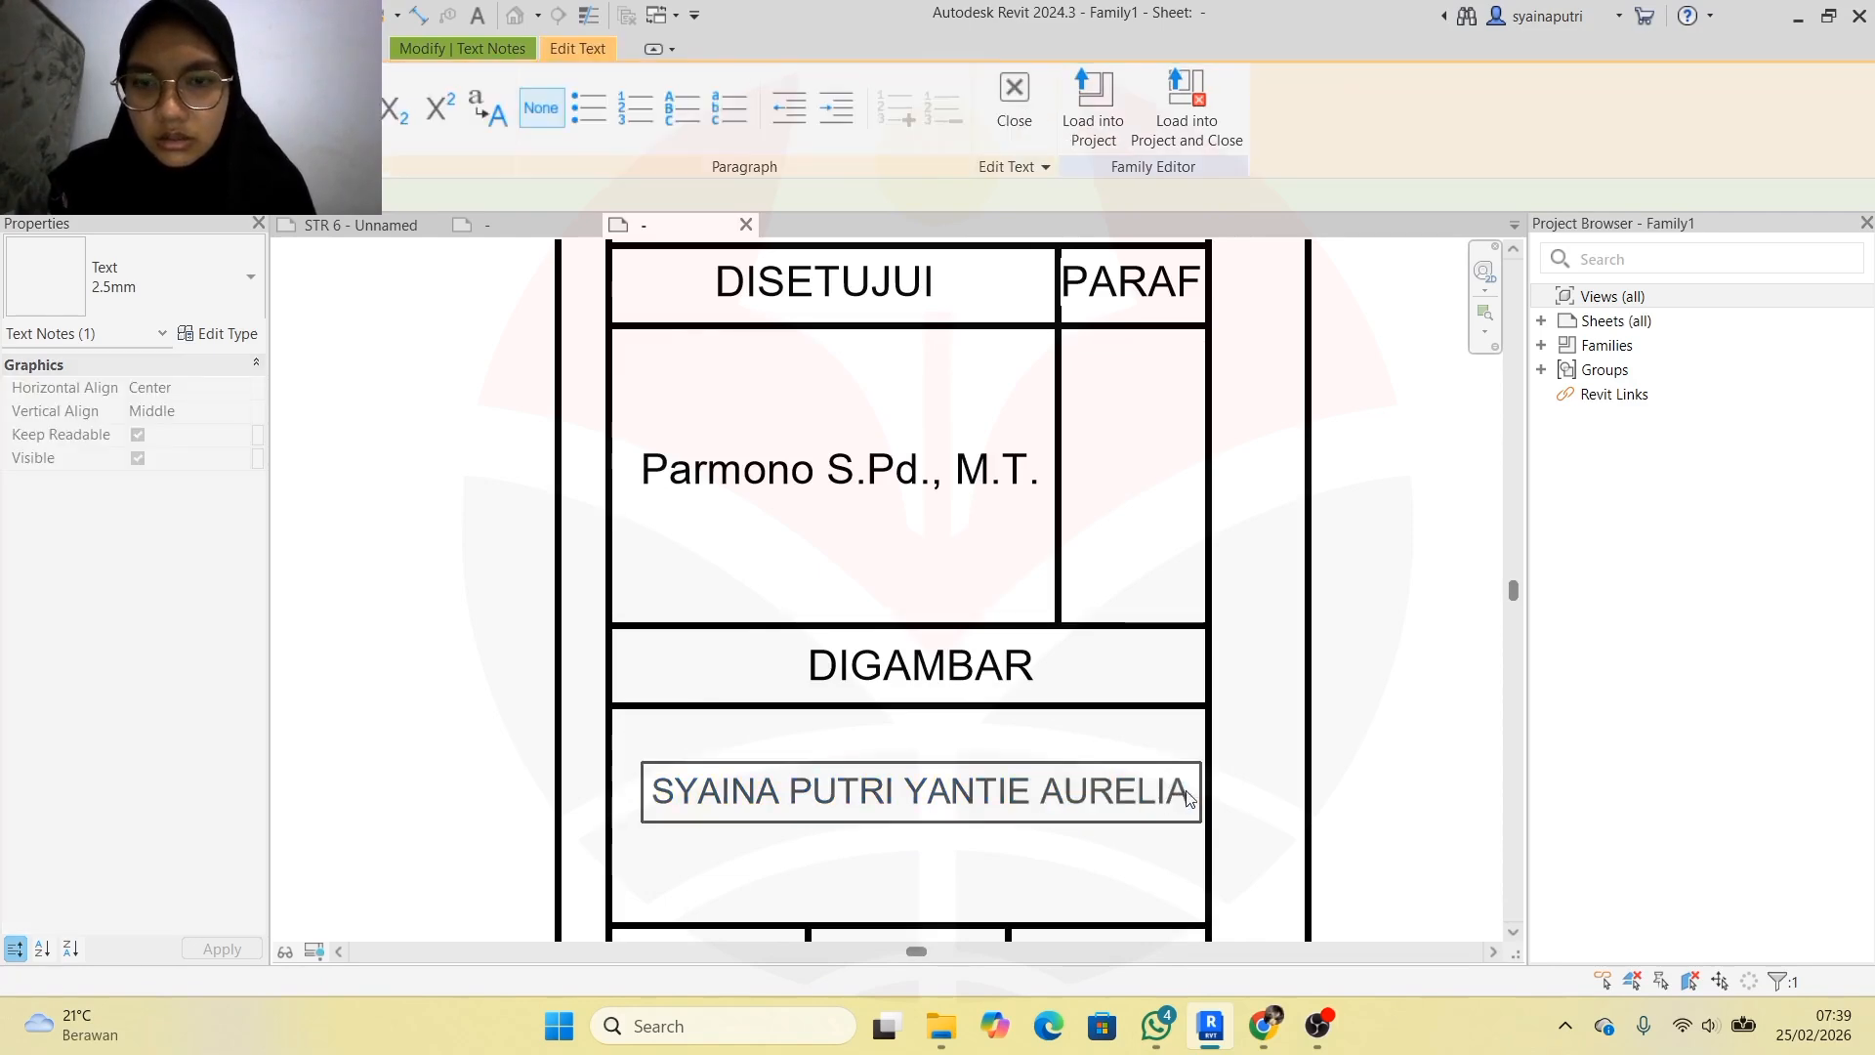
{"action": "key", "text": "Return"}
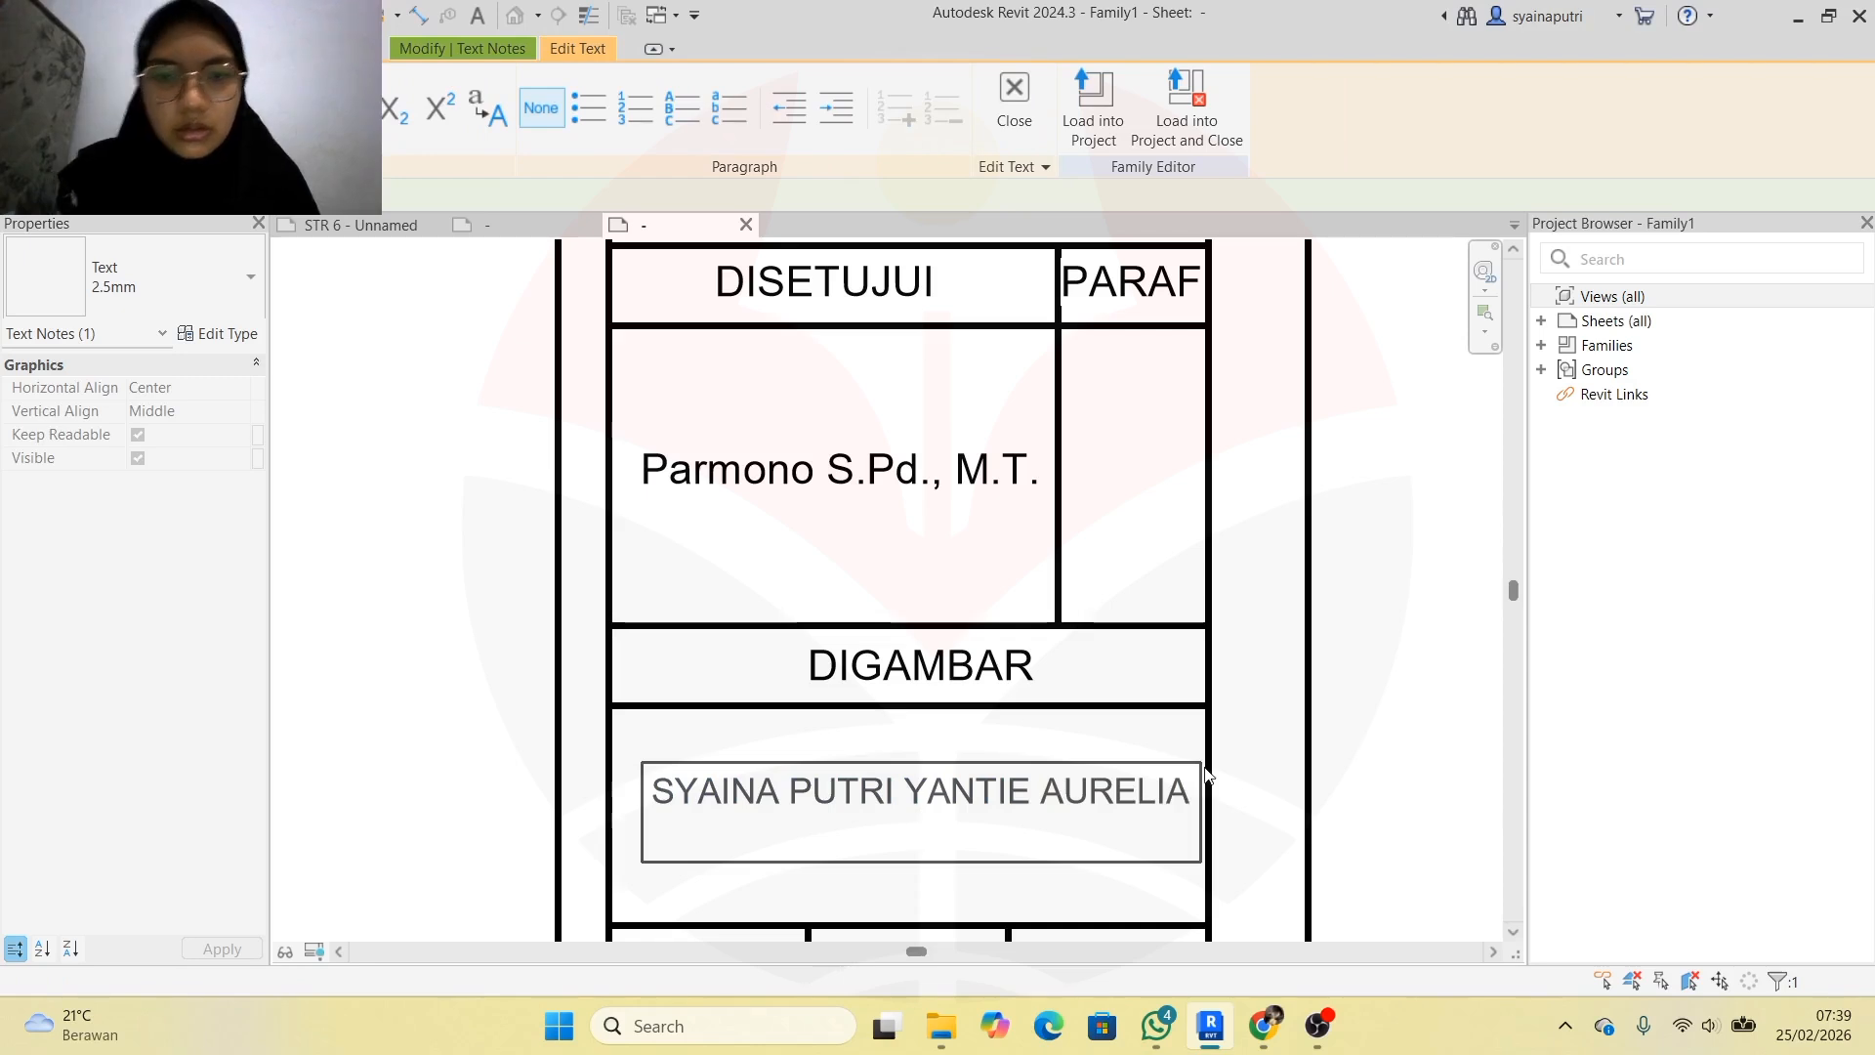
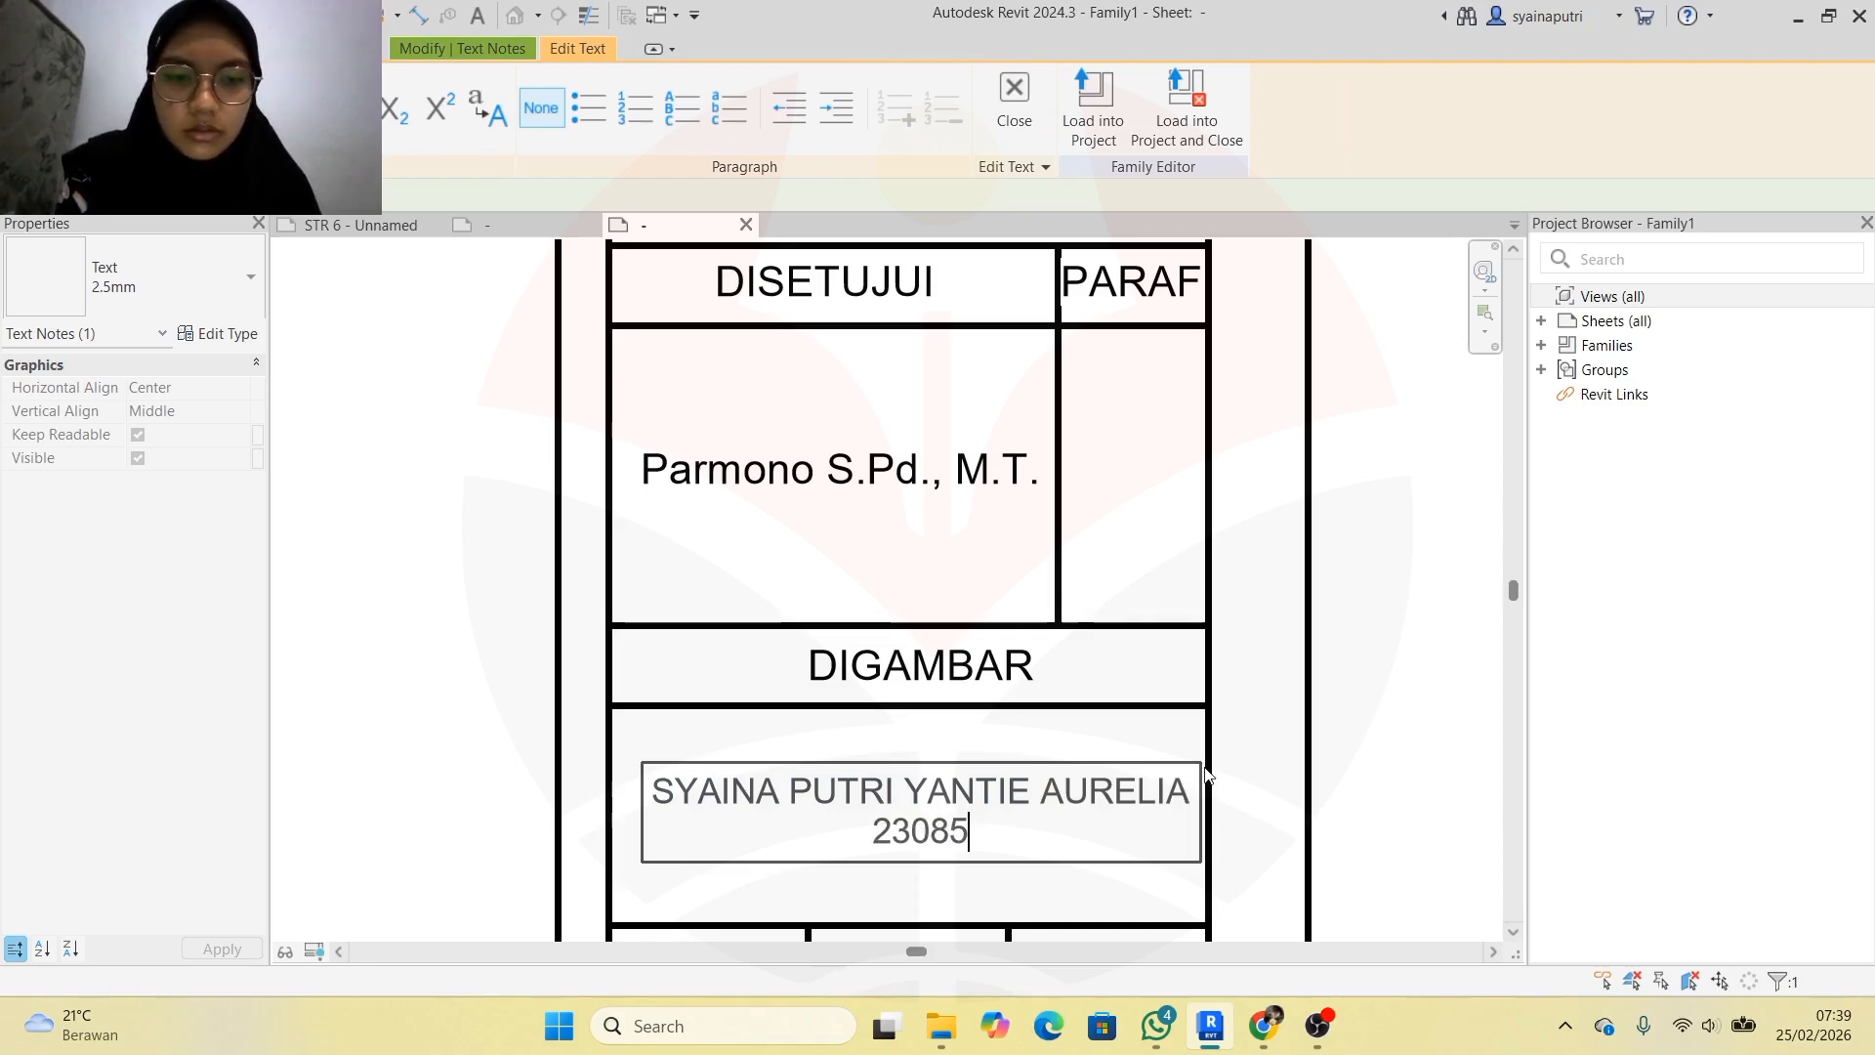
{"action": "left_click", "coordinate": [1344, 632]}
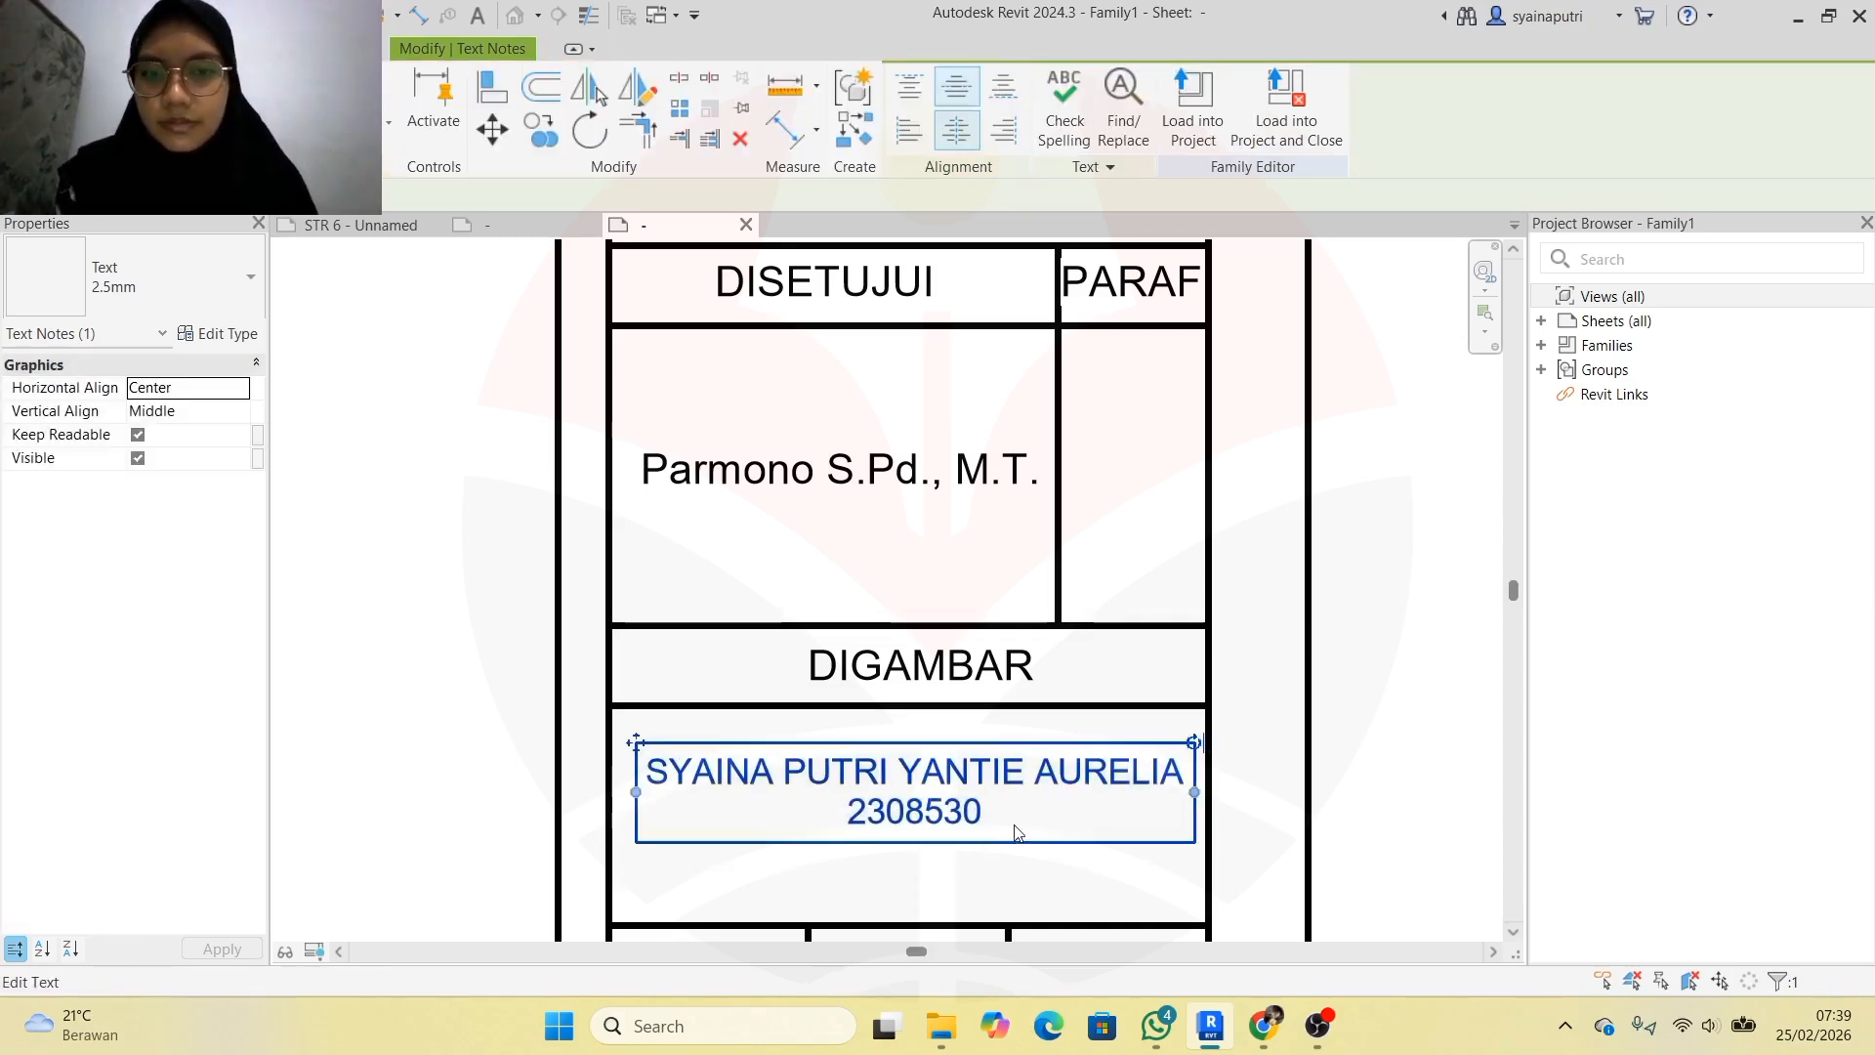
{"action": "key", "text": "Escape"}
{"action": "scroll", "coordinate": [1035, 689], "scroll_direction": "down", "scroll_amount": 6}
{"action": "scroll", "coordinate": [987, 714], "scroll_direction": "up", "scroll_amount": 4}
Copy the PARAF label into the three bottom header cells
{"action": "left_click", "coordinate": [1186, 390]}
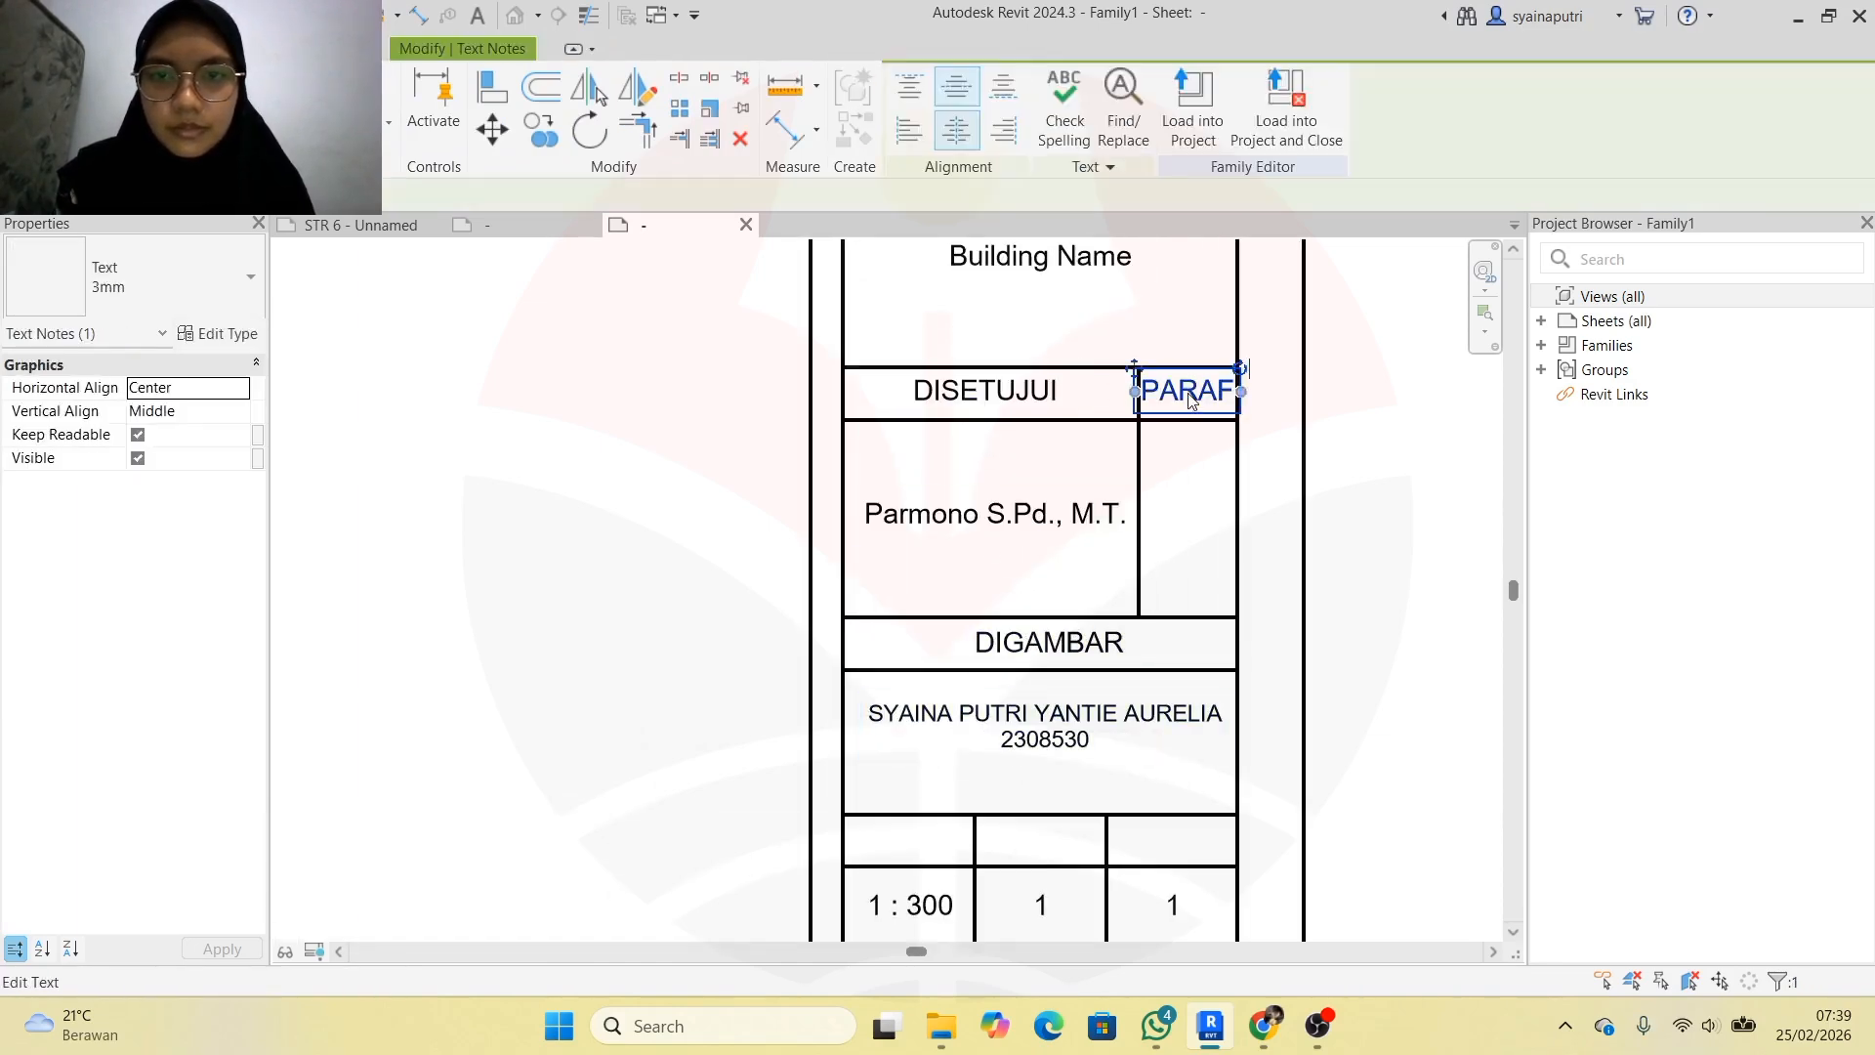
{"action": "key", "text": "c"}
{"action": "key", "text": "c"}
{"action": "left_click", "coordinate": [1238, 423]}
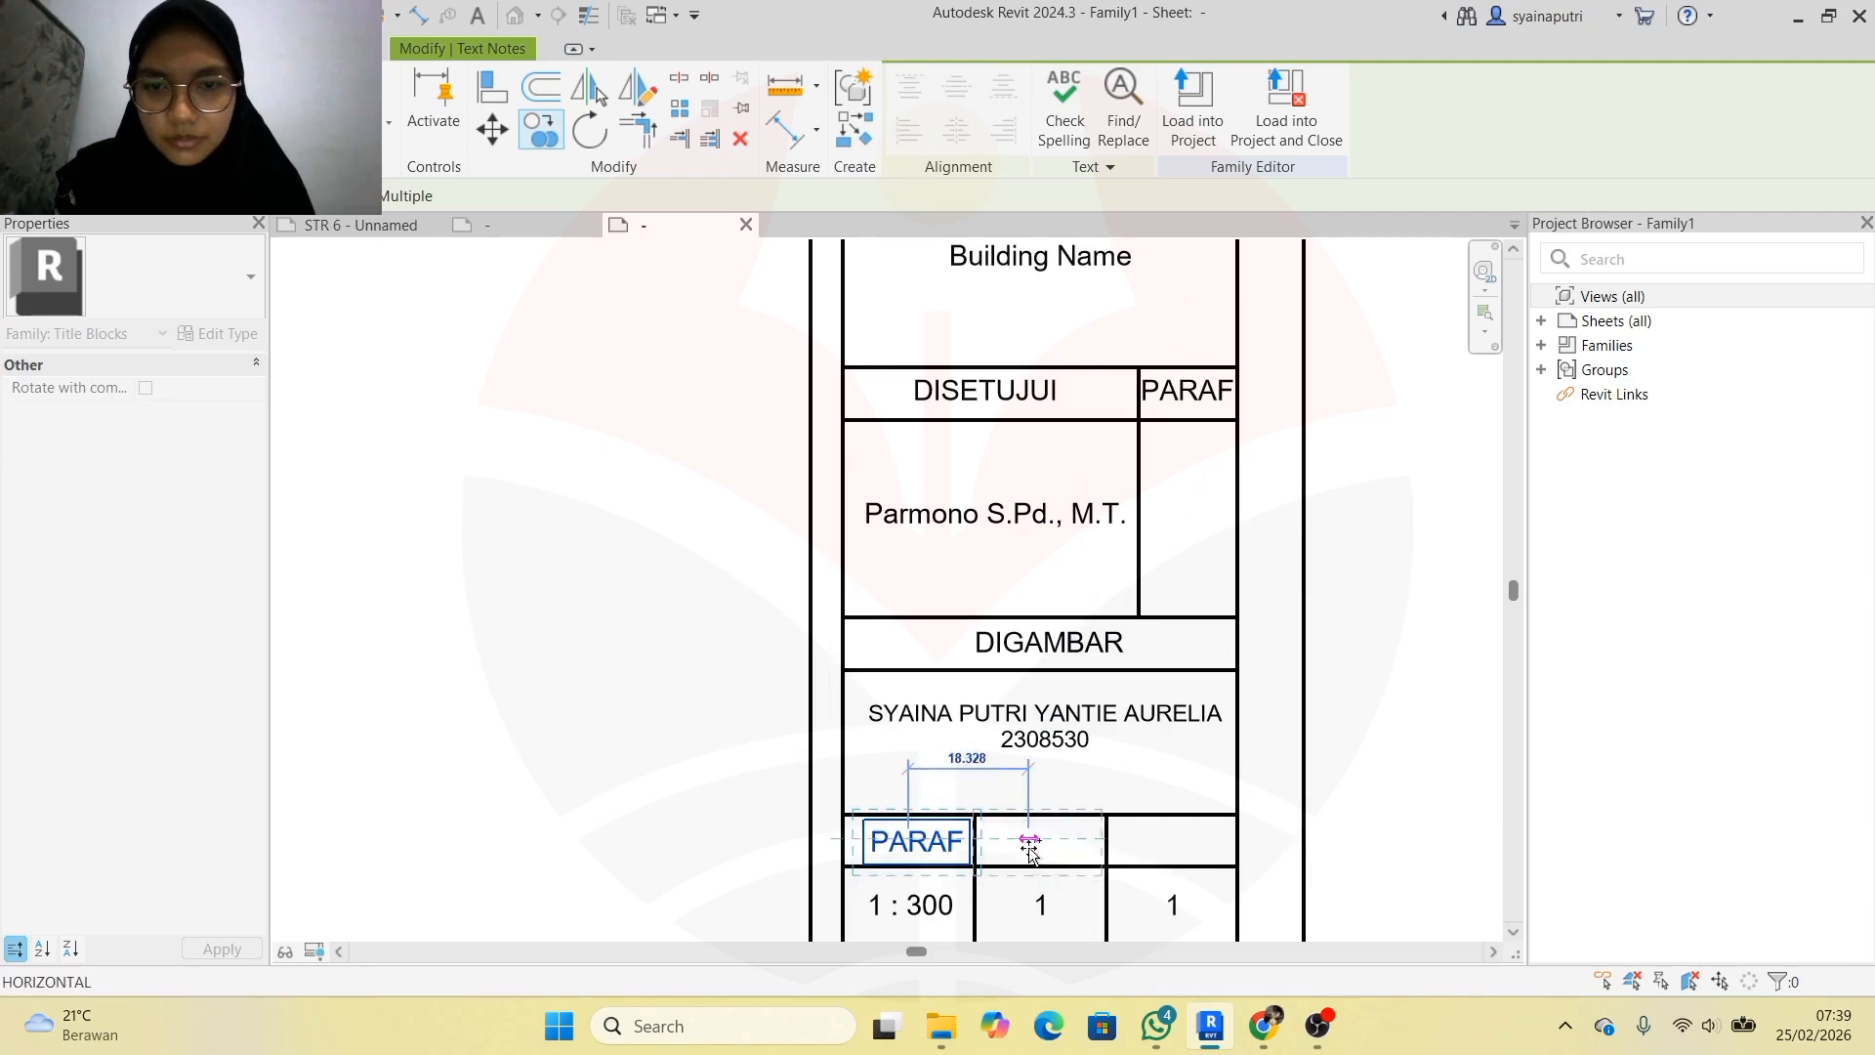
{"action": "left_click", "coordinate": [1037, 845]}
{"action": "left_click", "coordinate": [1169, 845]}
{"action": "key", "text": "Escape"}
Retype the left and middle copies as SKALA and NO. TGS
{"action": "double_click", "coordinate": [918, 845]}
{"action": "double_click", "coordinate": [918, 846]}
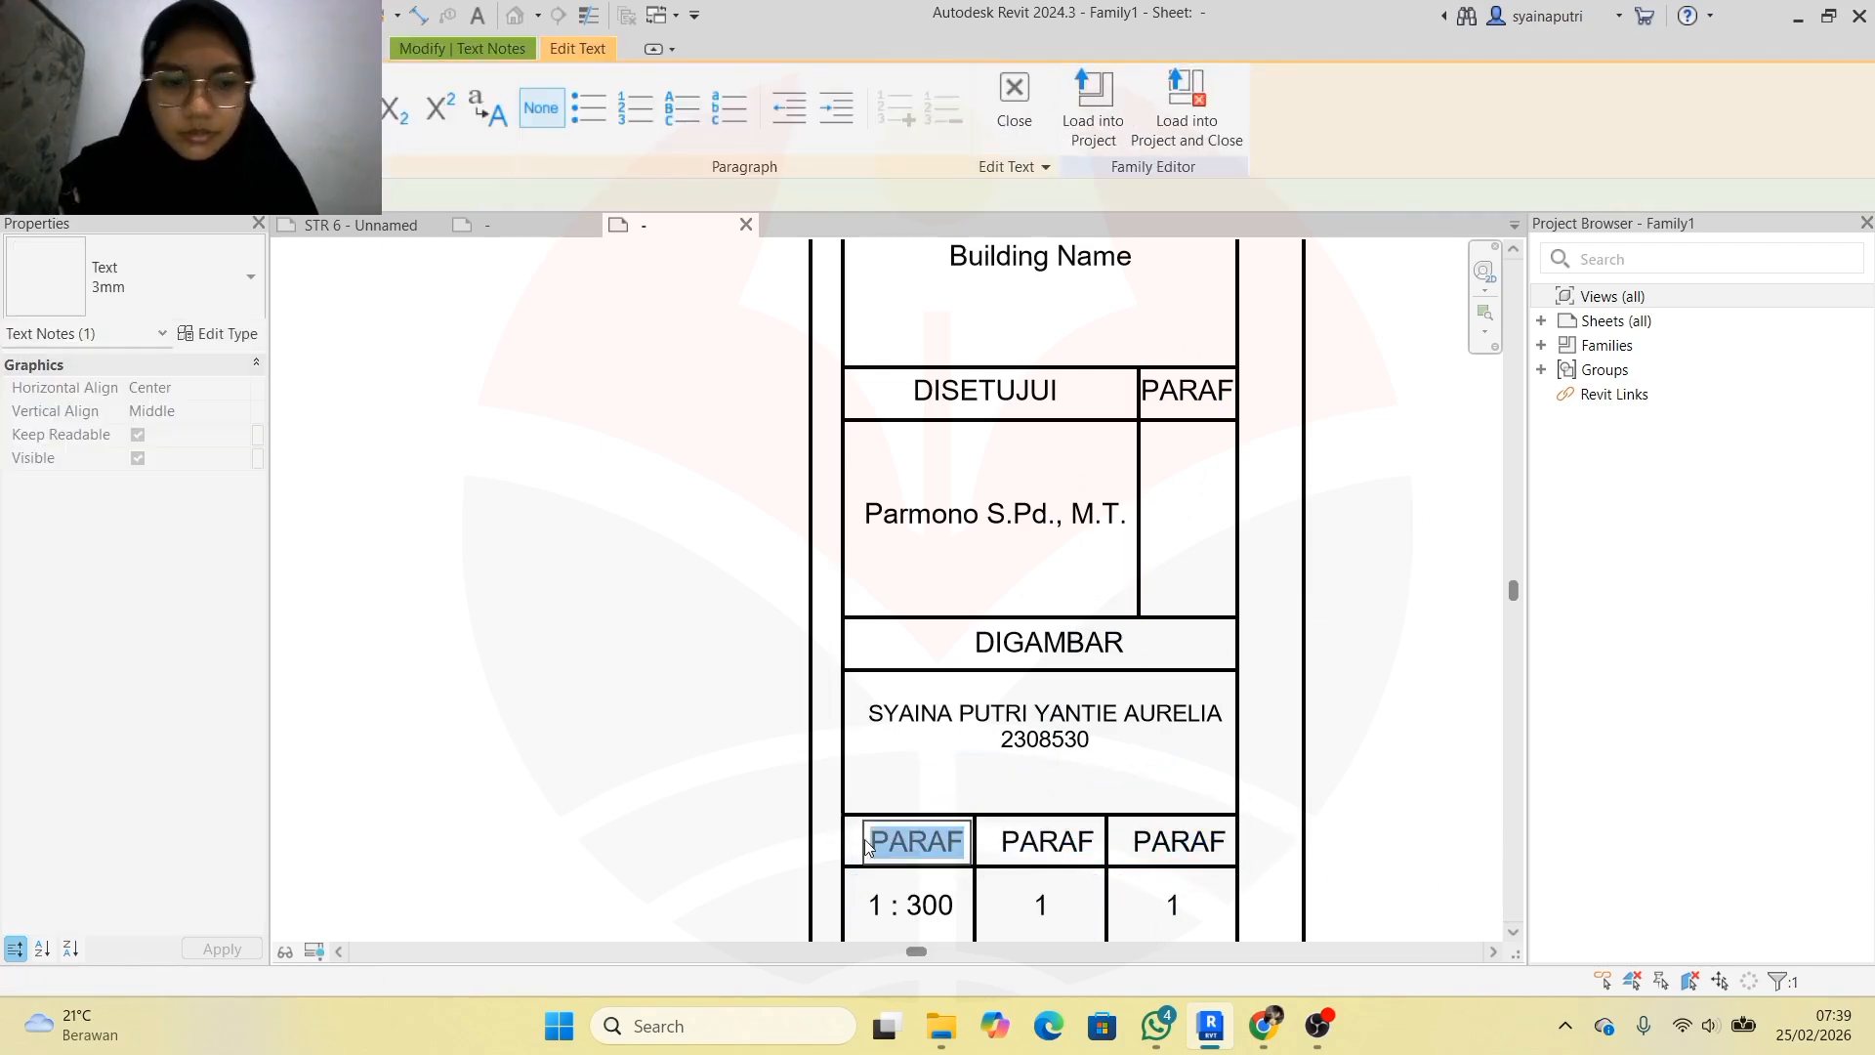
{"action": "type", "text": "SKALA"}
{"action": "left_click", "coordinate": [1053, 841]}
{"action": "double_click", "coordinate": [1052, 842]}
{"action": "type", "text": "NO"}
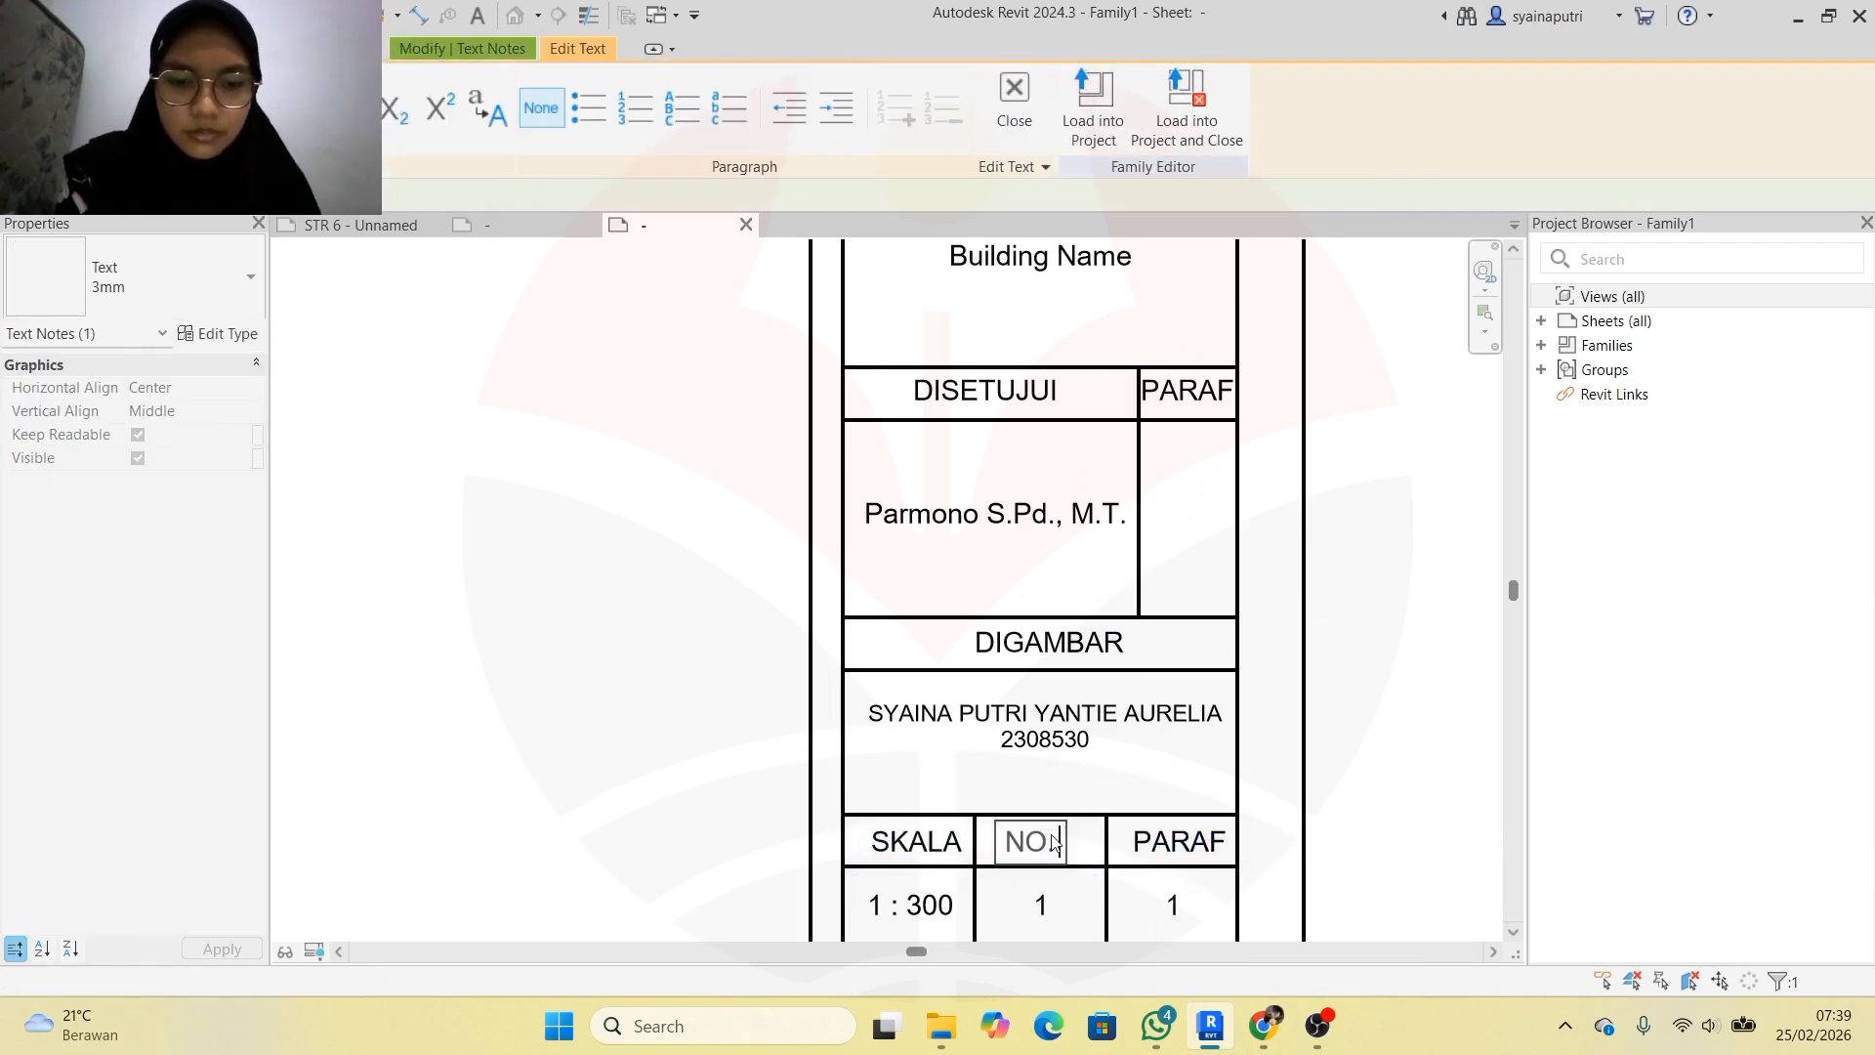
{"action": "type", "text": ". TGS"}
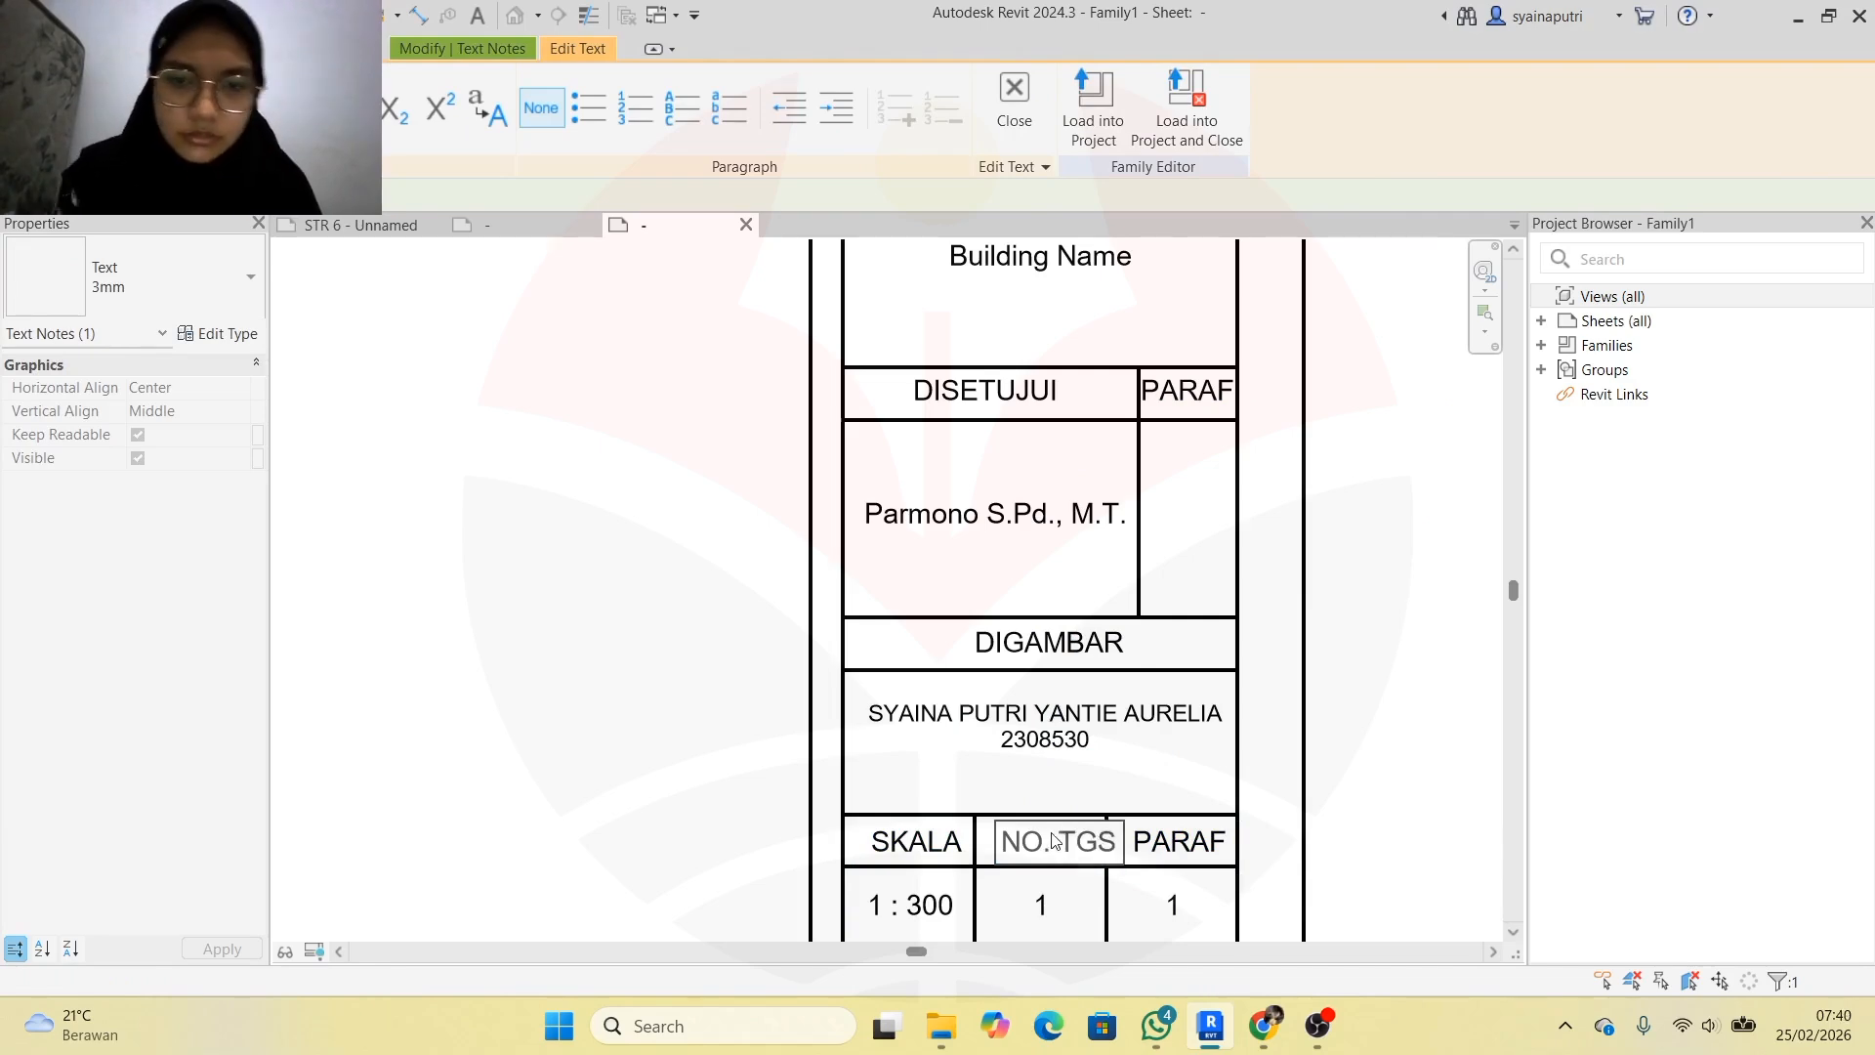
{"action": "left_click", "coordinate": [1318, 800]}
Relabel the right copy NO. GBR
{"action": "double_click", "coordinate": [1178, 841]}
{"action": "type", "text": "NO"}
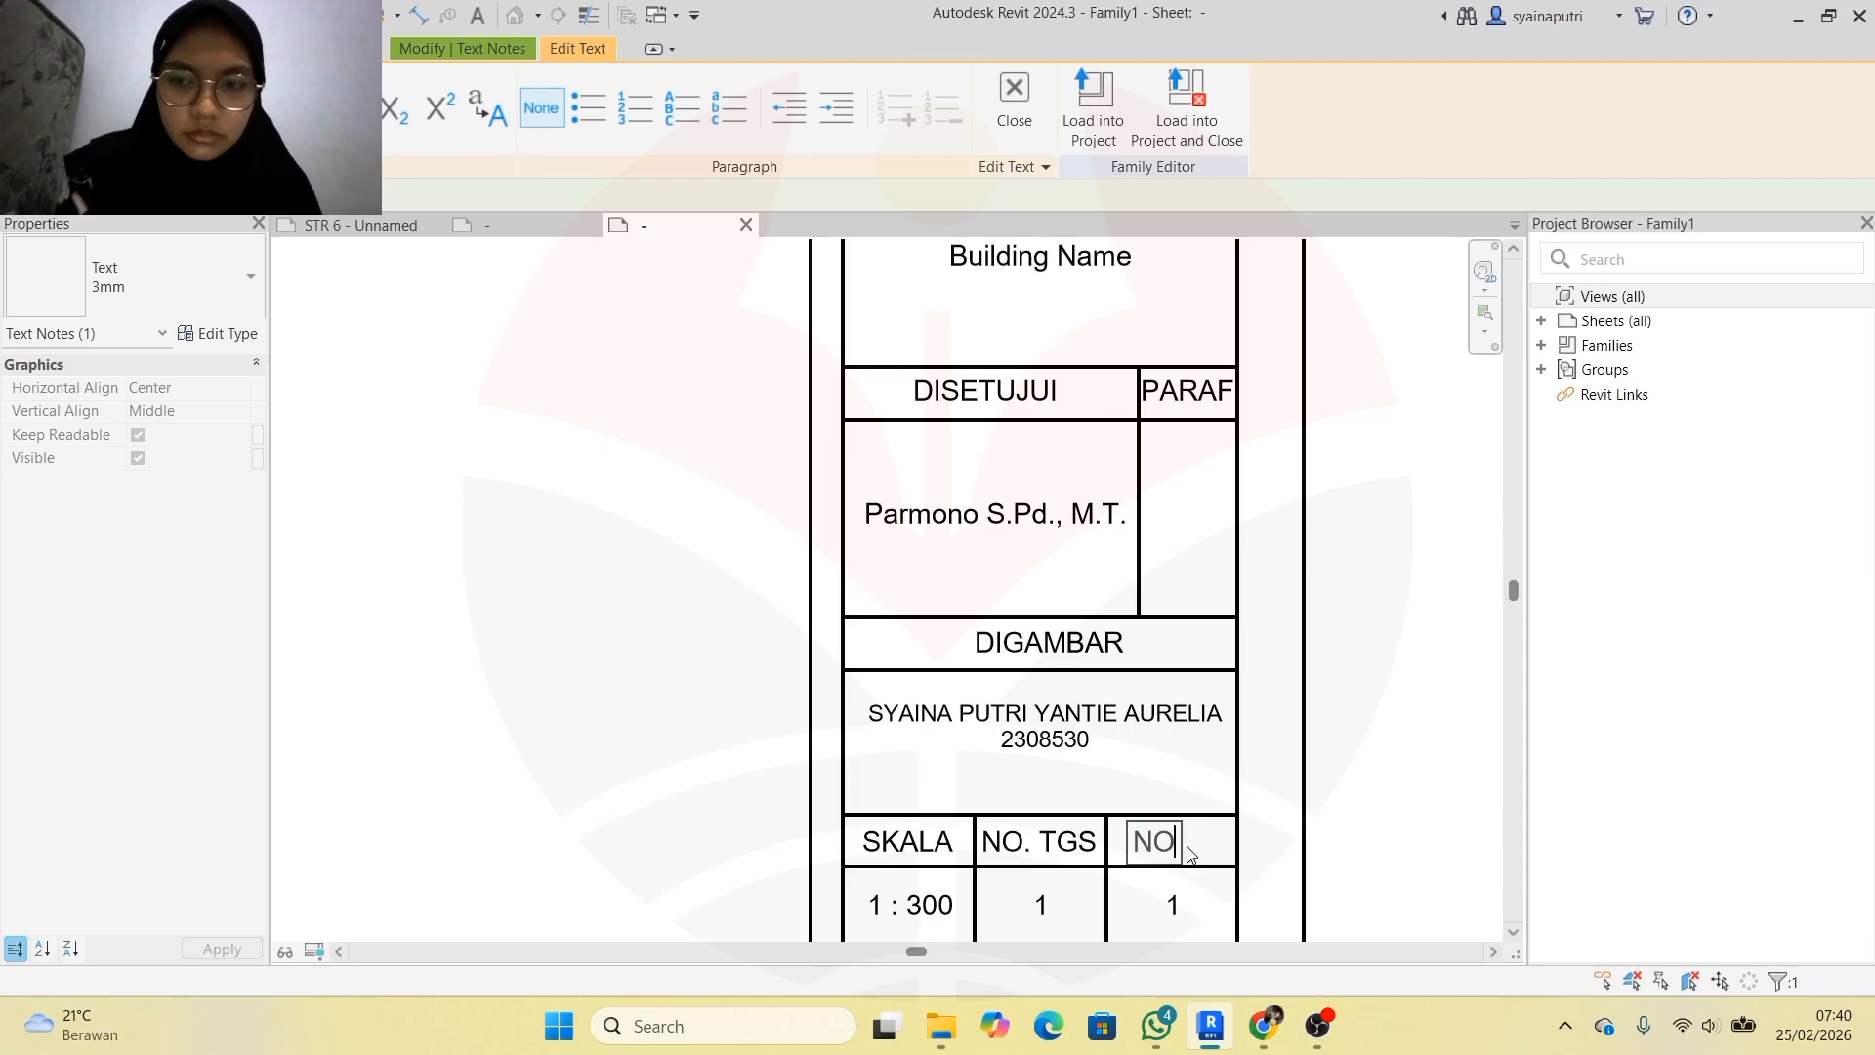
{"action": "type", "text": ". TGS"}
{"action": "left_click", "coordinate": [1423, 716]}
{"action": "left_click", "coordinate": [1245, 823]}
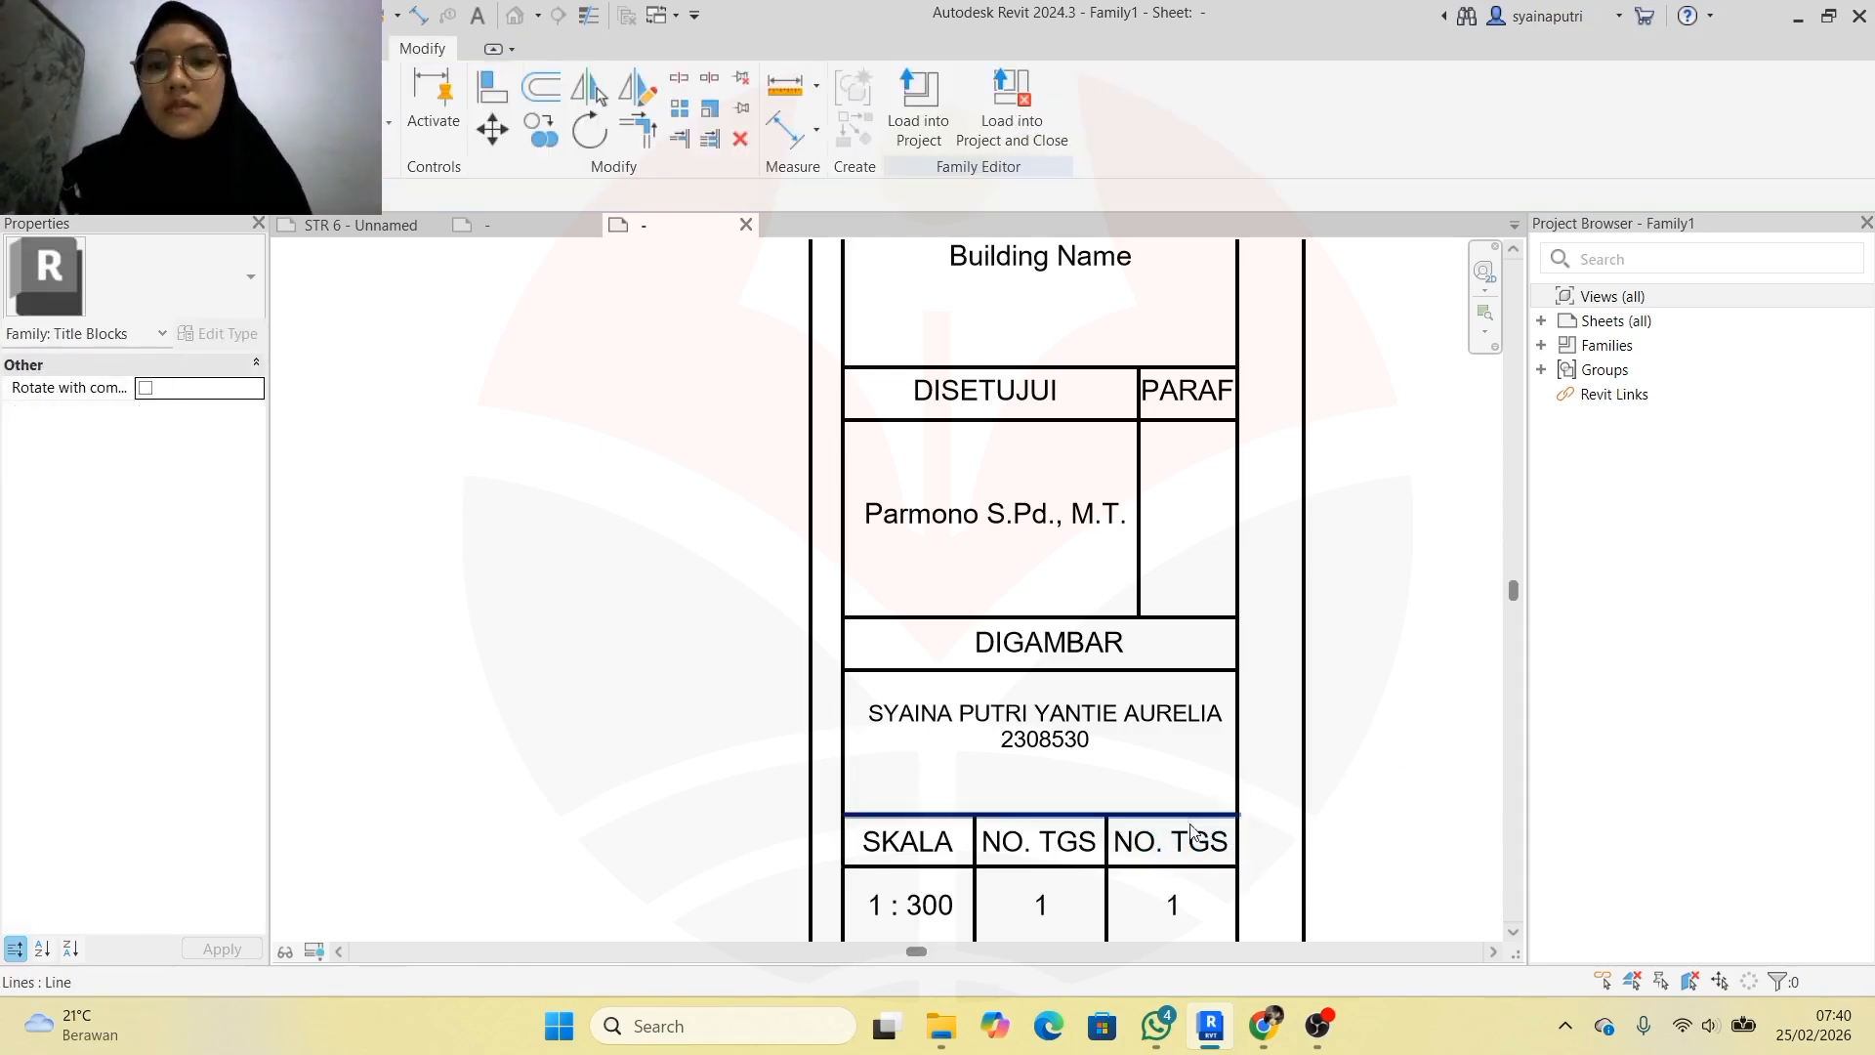
{"action": "left_click", "coordinate": [1190, 842]}
{"action": "double_click", "coordinate": [1190, 842]}
{"action": "left_click_drag", "start_coordinate": [1171, 841], "coordinate": [1229, 848]}
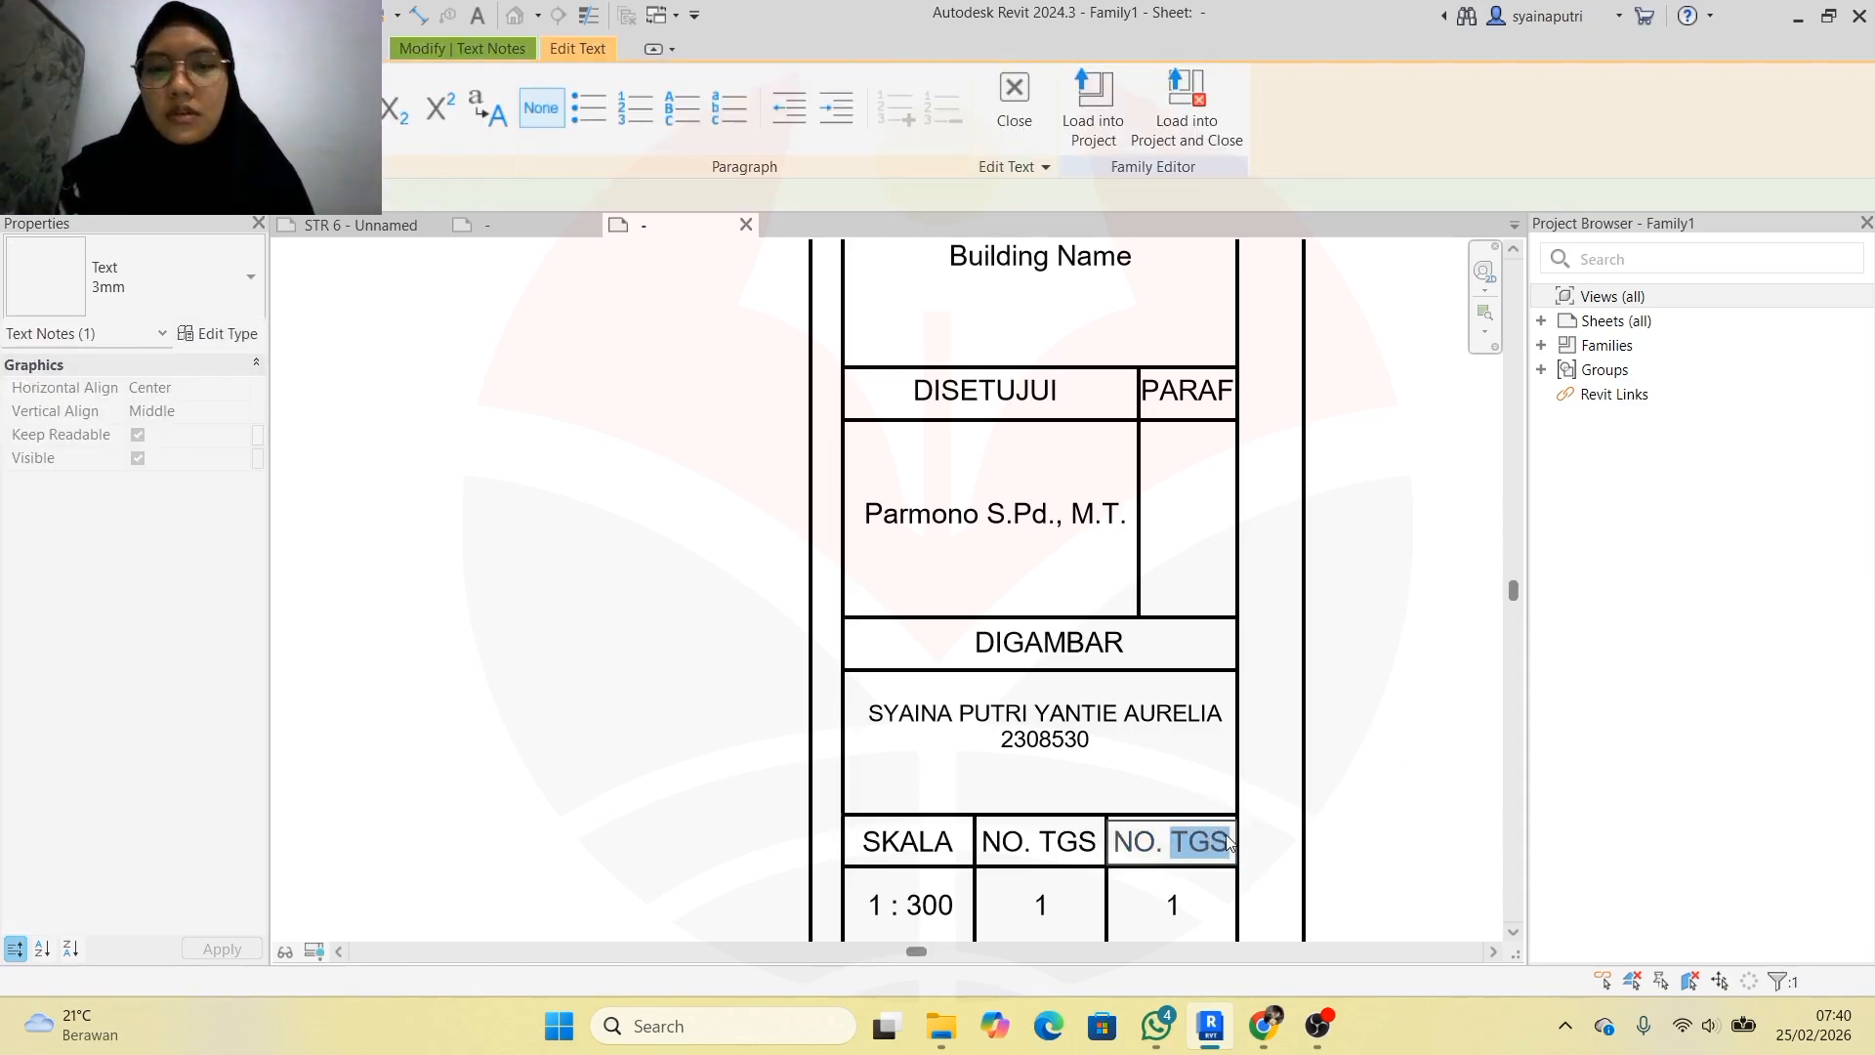
{"action": "type", "text": "GBR"}
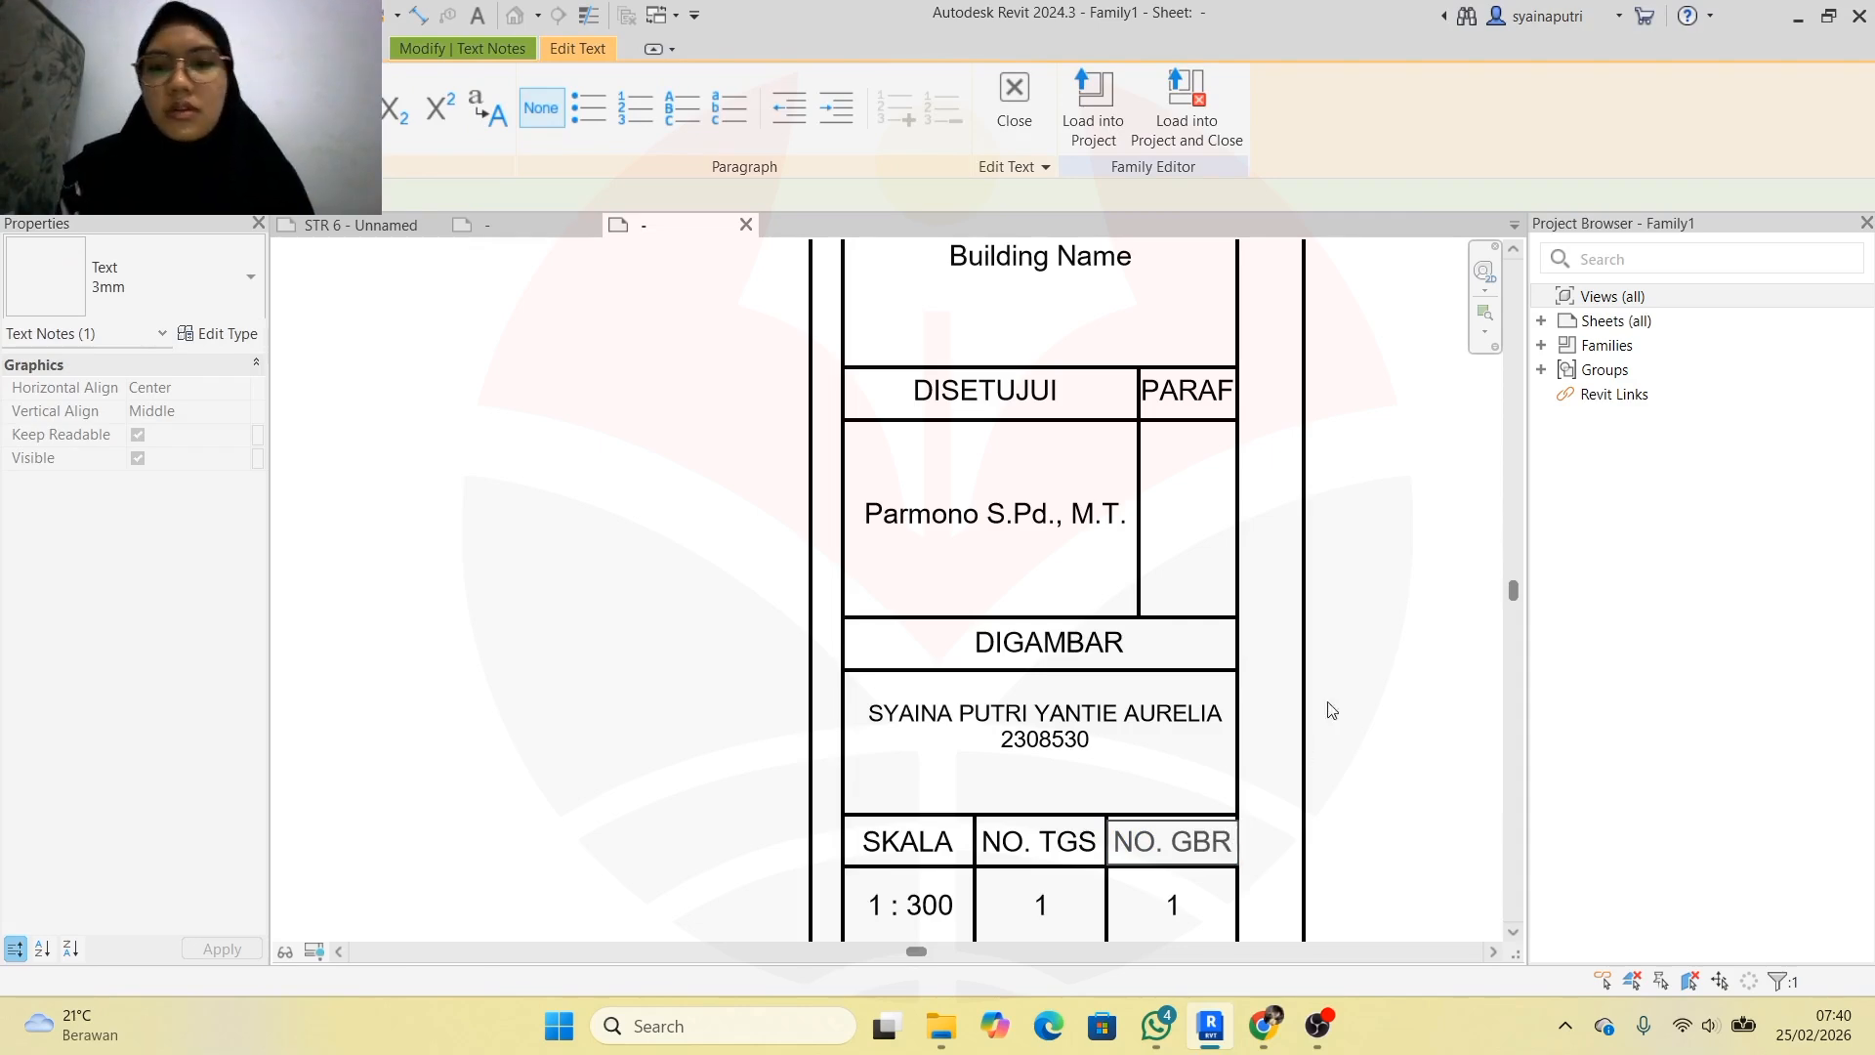
{"action": "left_click", "coordinate": [1380, 655]}
Deselect the NO. GBR label and look over the title block family
{"action": "left_click", "coordinate": [1359, 652]}
{"action": "scroll", "coordinate": [1096, 598], "scroll_direction": "down", "scroll_amount": 5}
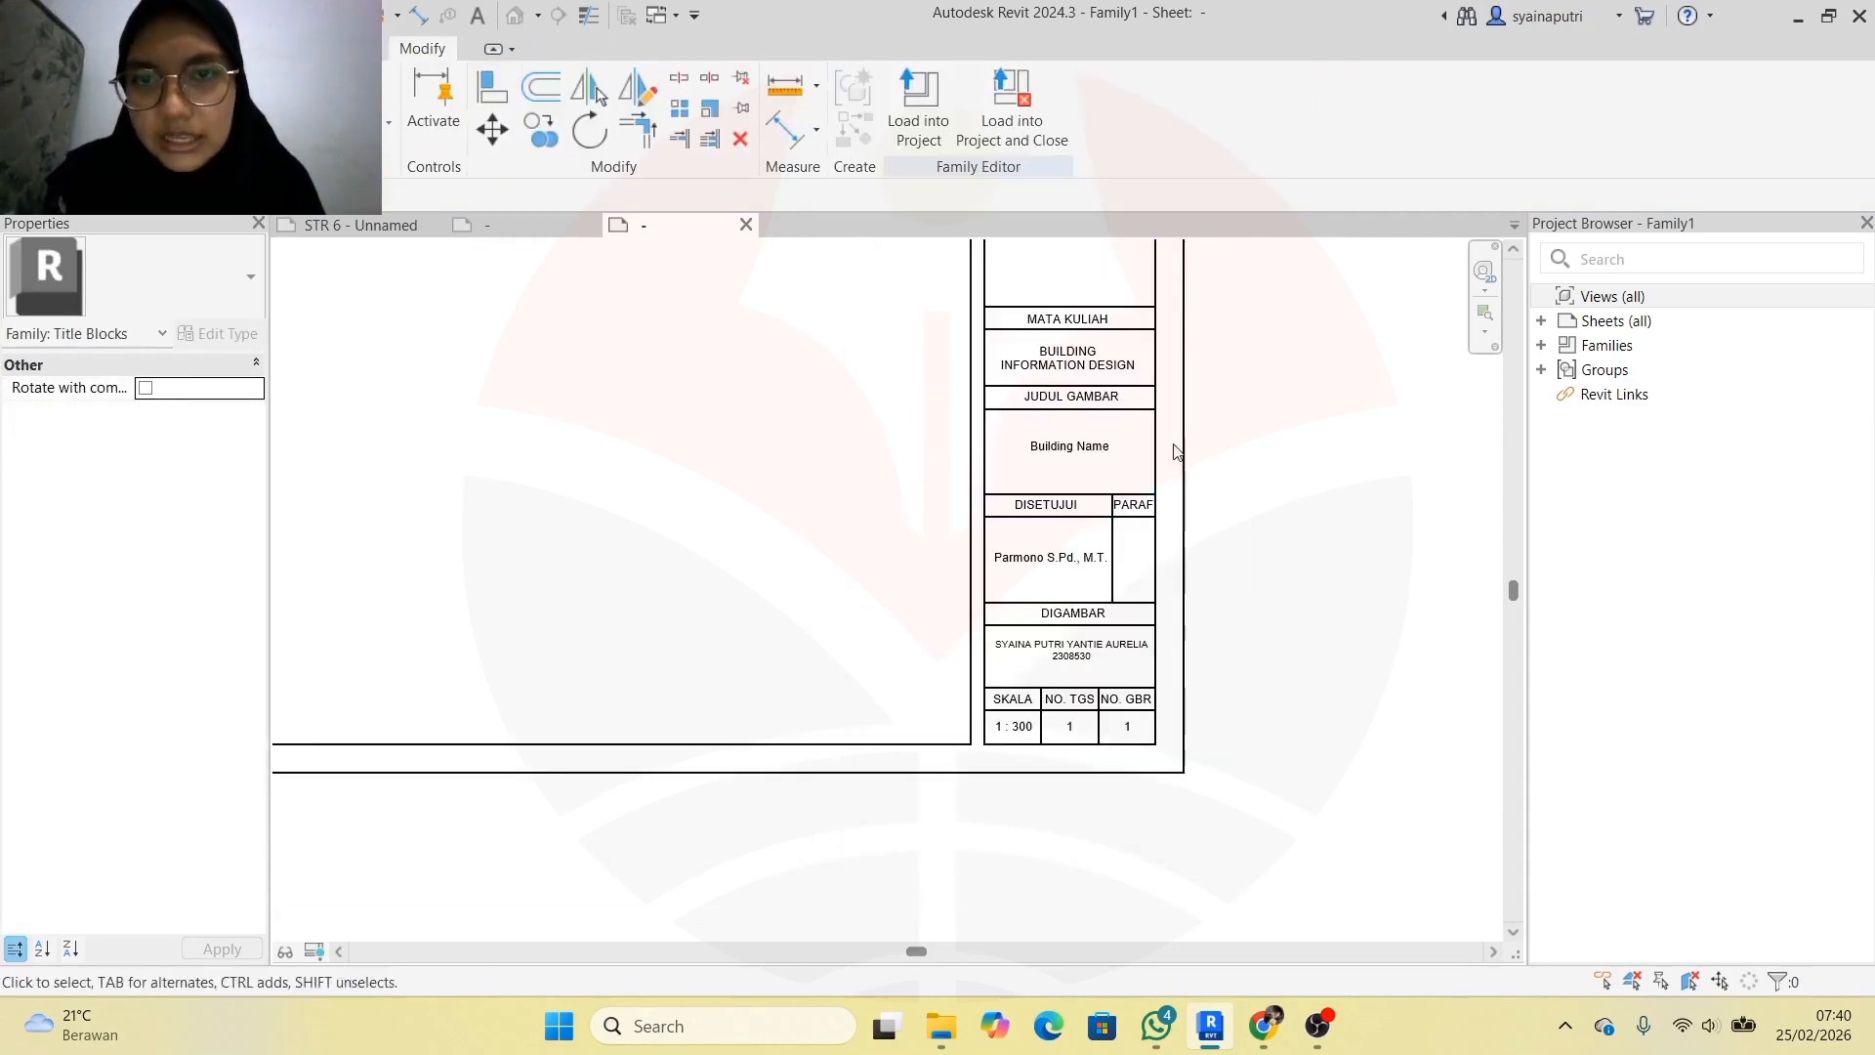
{"action": "scroll", "coordinate": [1180, 410], "scroll_direction": "down", "scroll_amount": 3}
{"action": "scroll", "coordinate": [1117, 606], "scroll_direction": "up", "scroll_amount": 5}
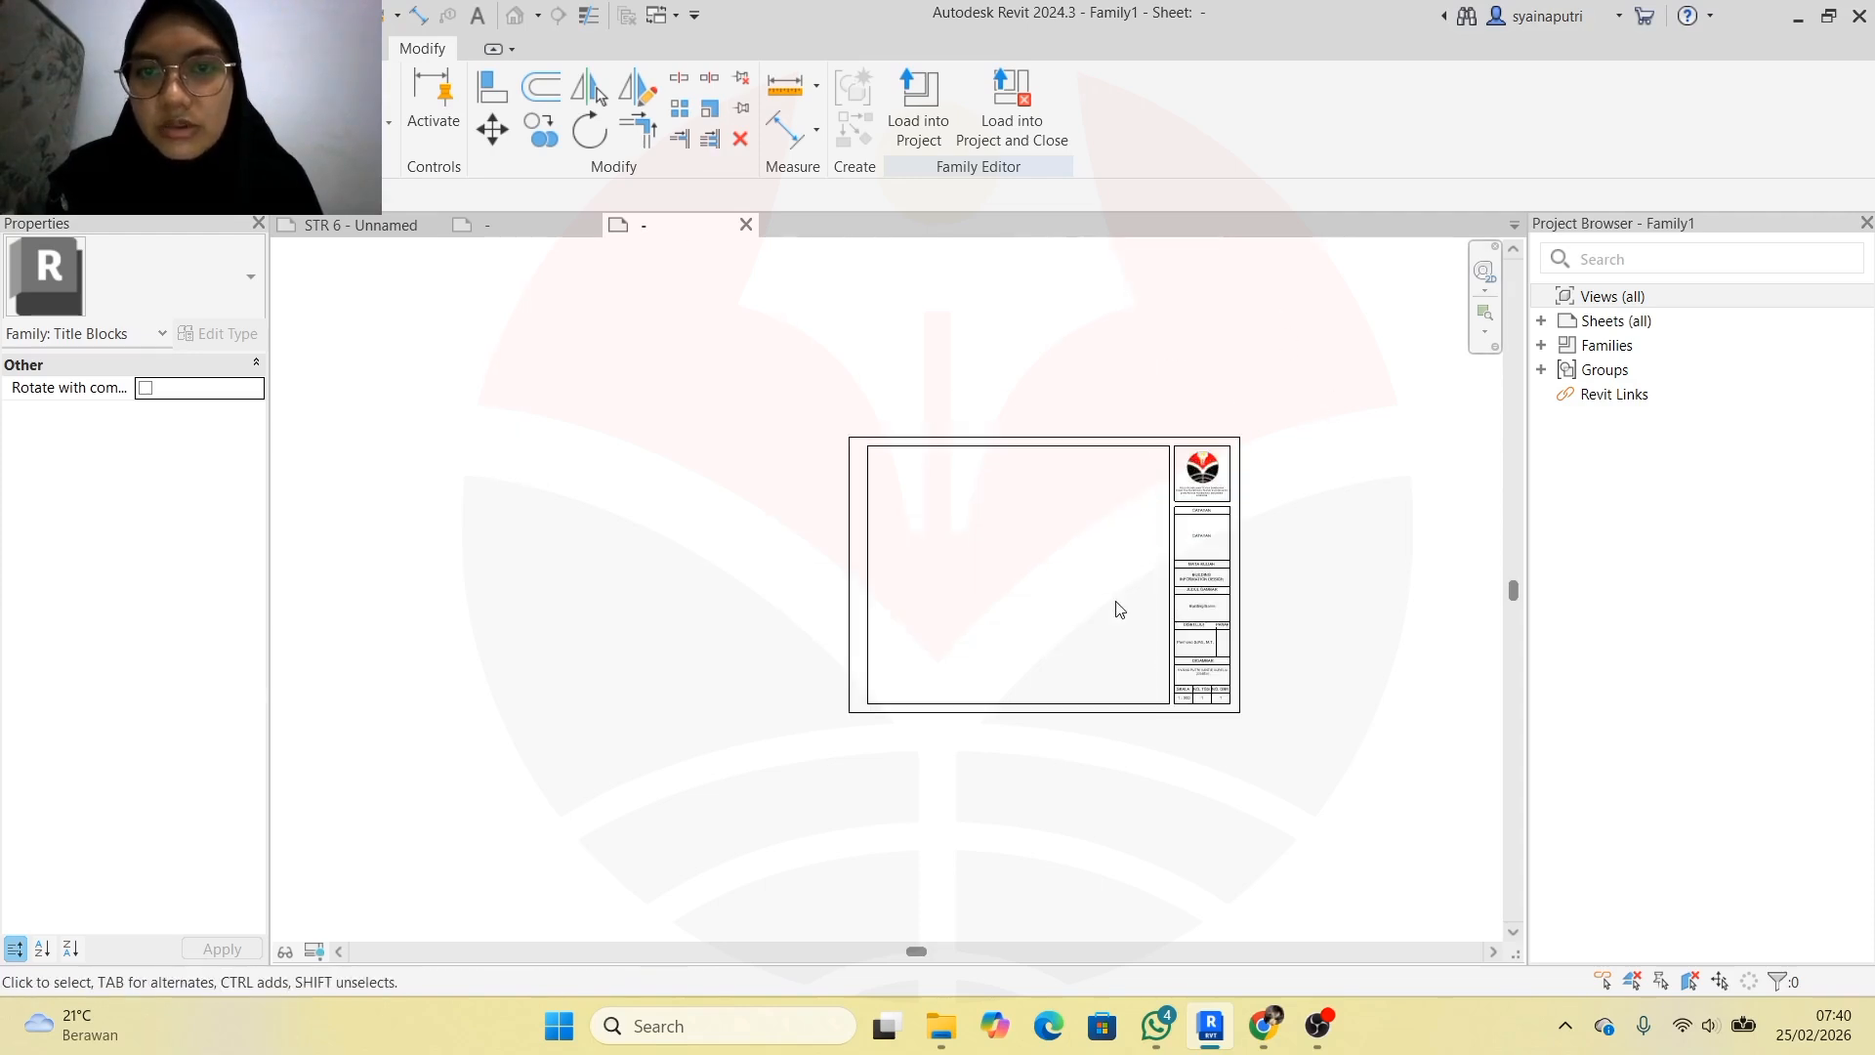
{"action": "scroll", "coordinate": [1245, 493], "scroll_direction": "up", "scroll_amount": 1}
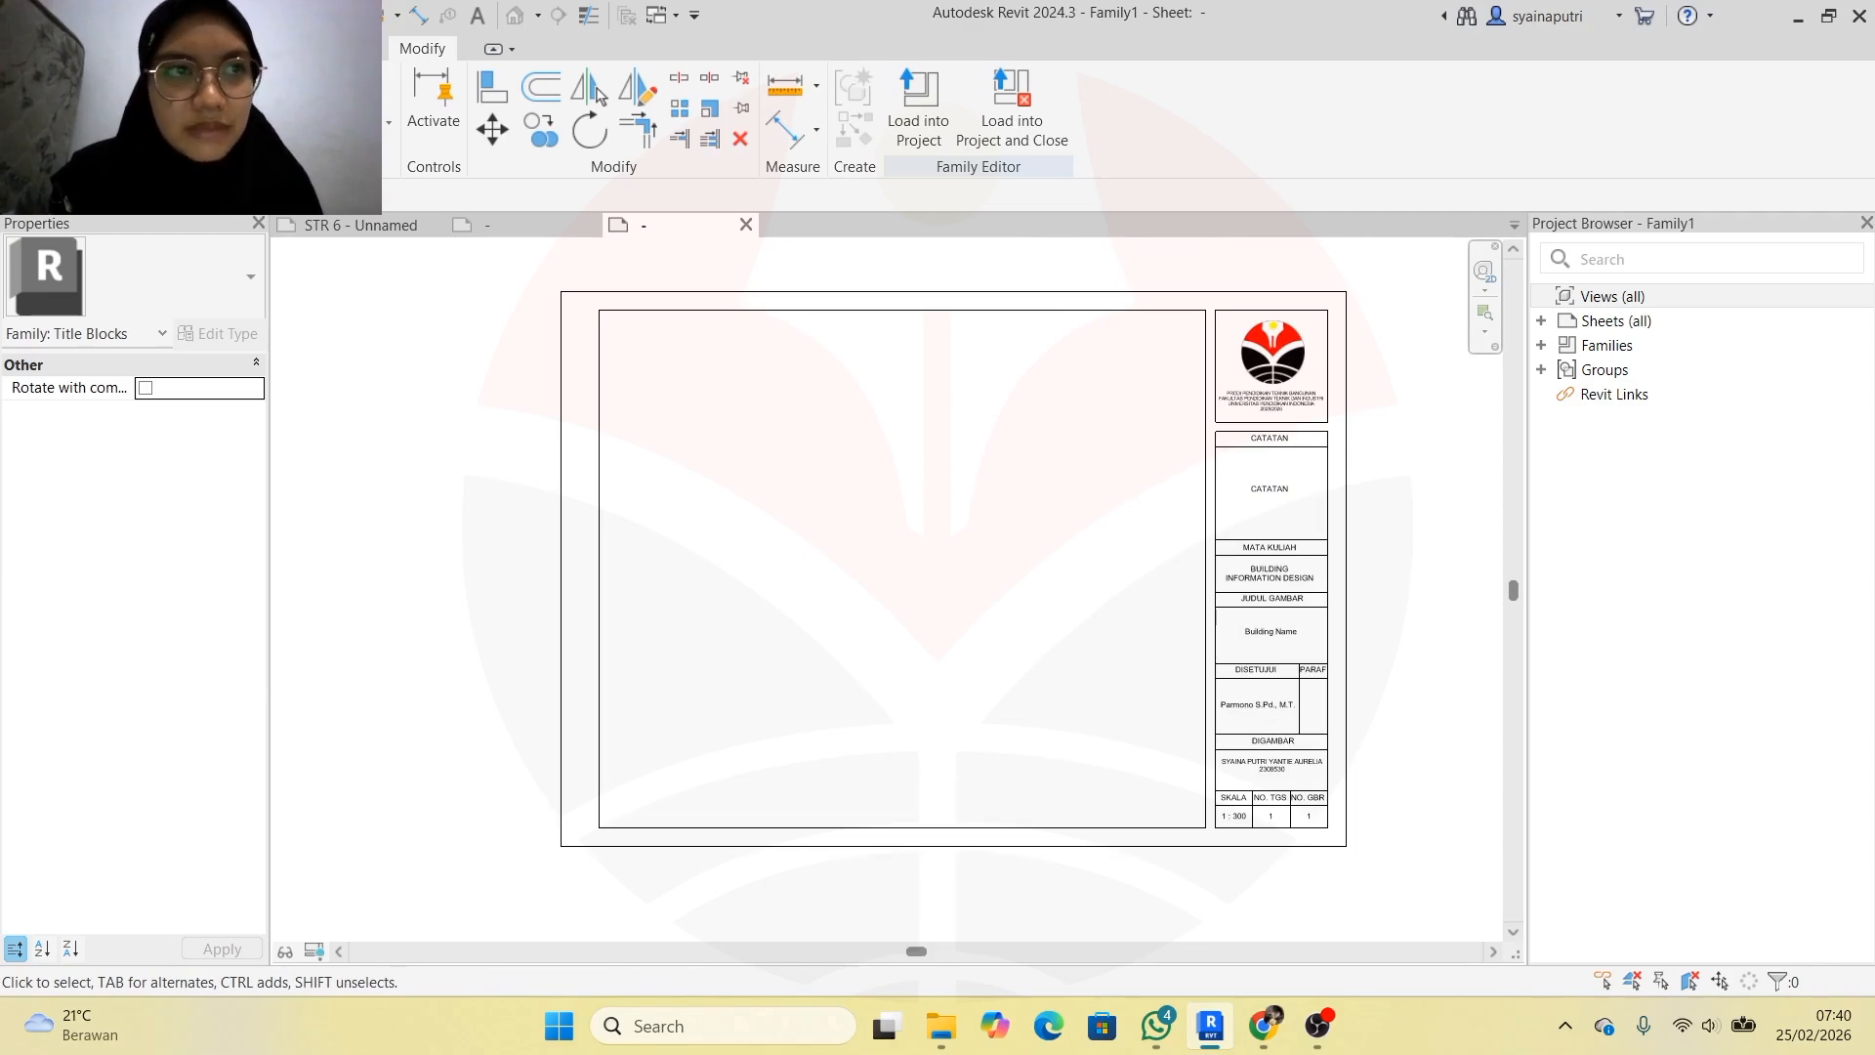
Save the family through File > Save As > Family as ETIKET A3, keeping the RANDOM folder
{"action": "key", "text": "alt+f"}
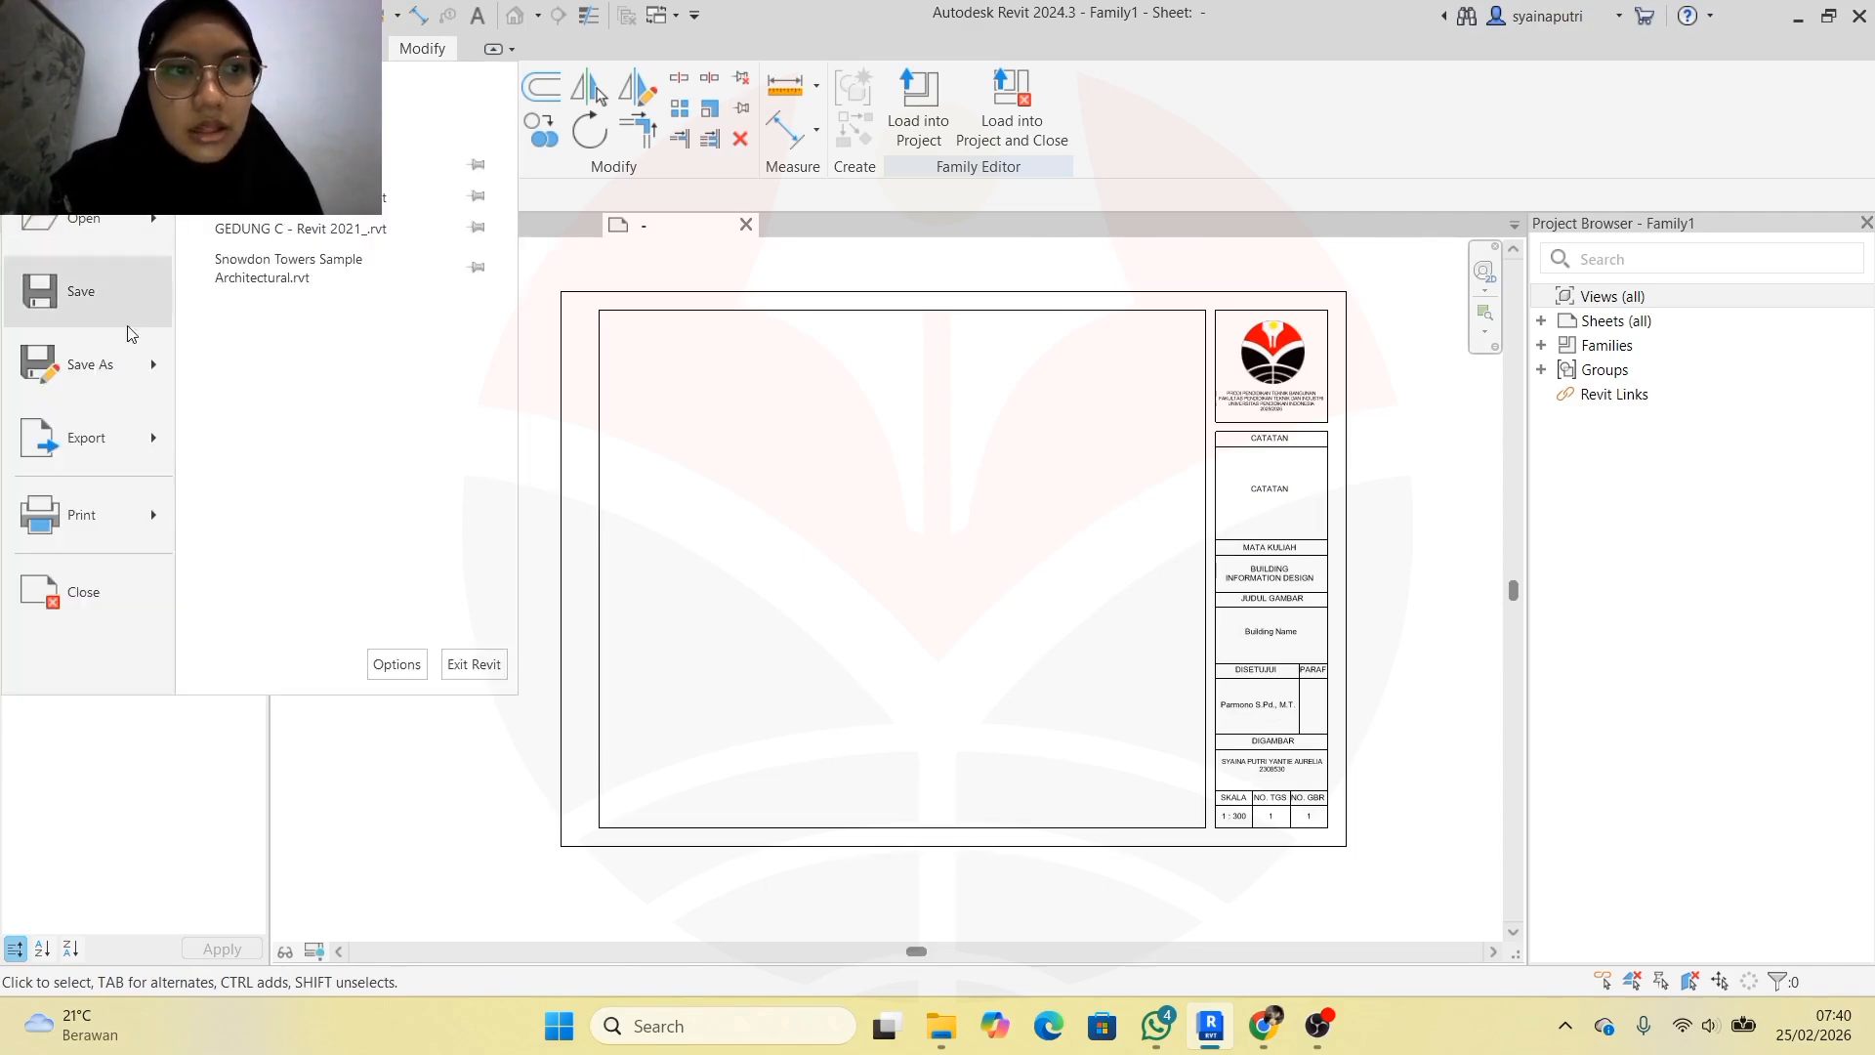
{"action": "mouse_move", "coordinate": [159, 362]}
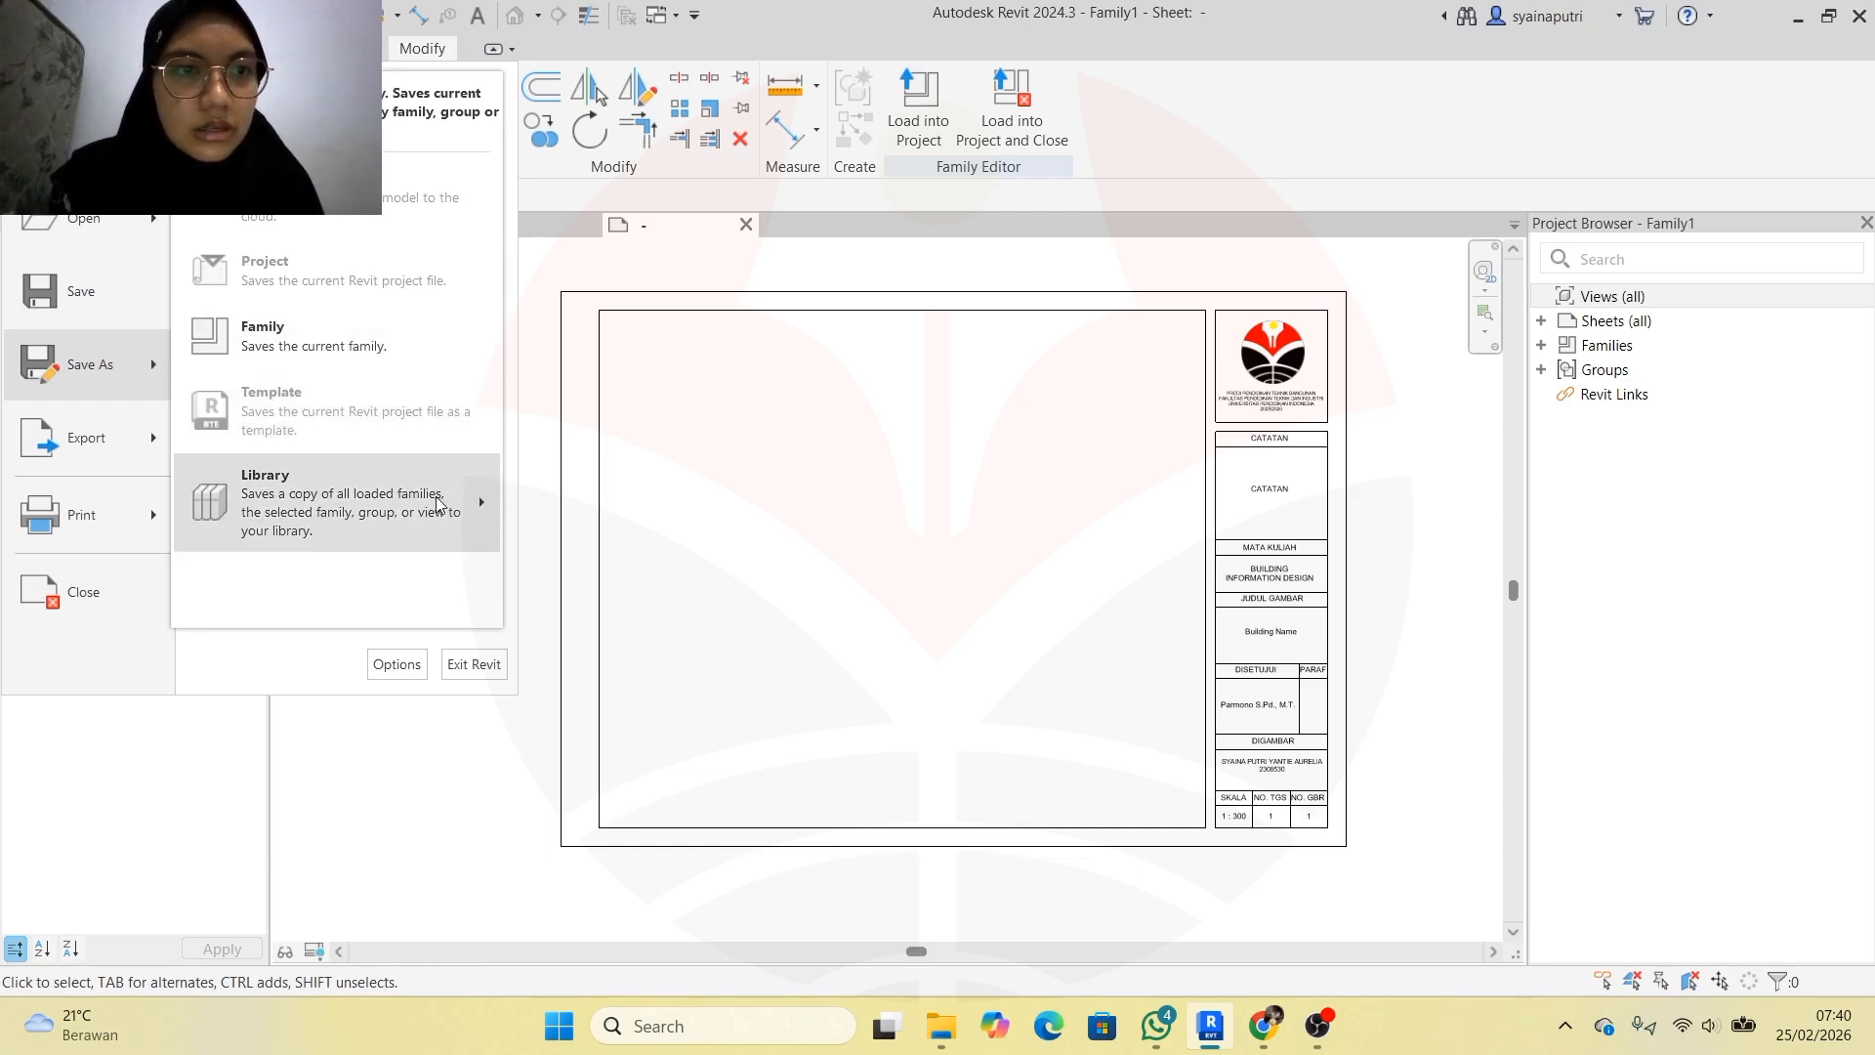
{"action": "mouse_move", "coordinate": [436, 500]}
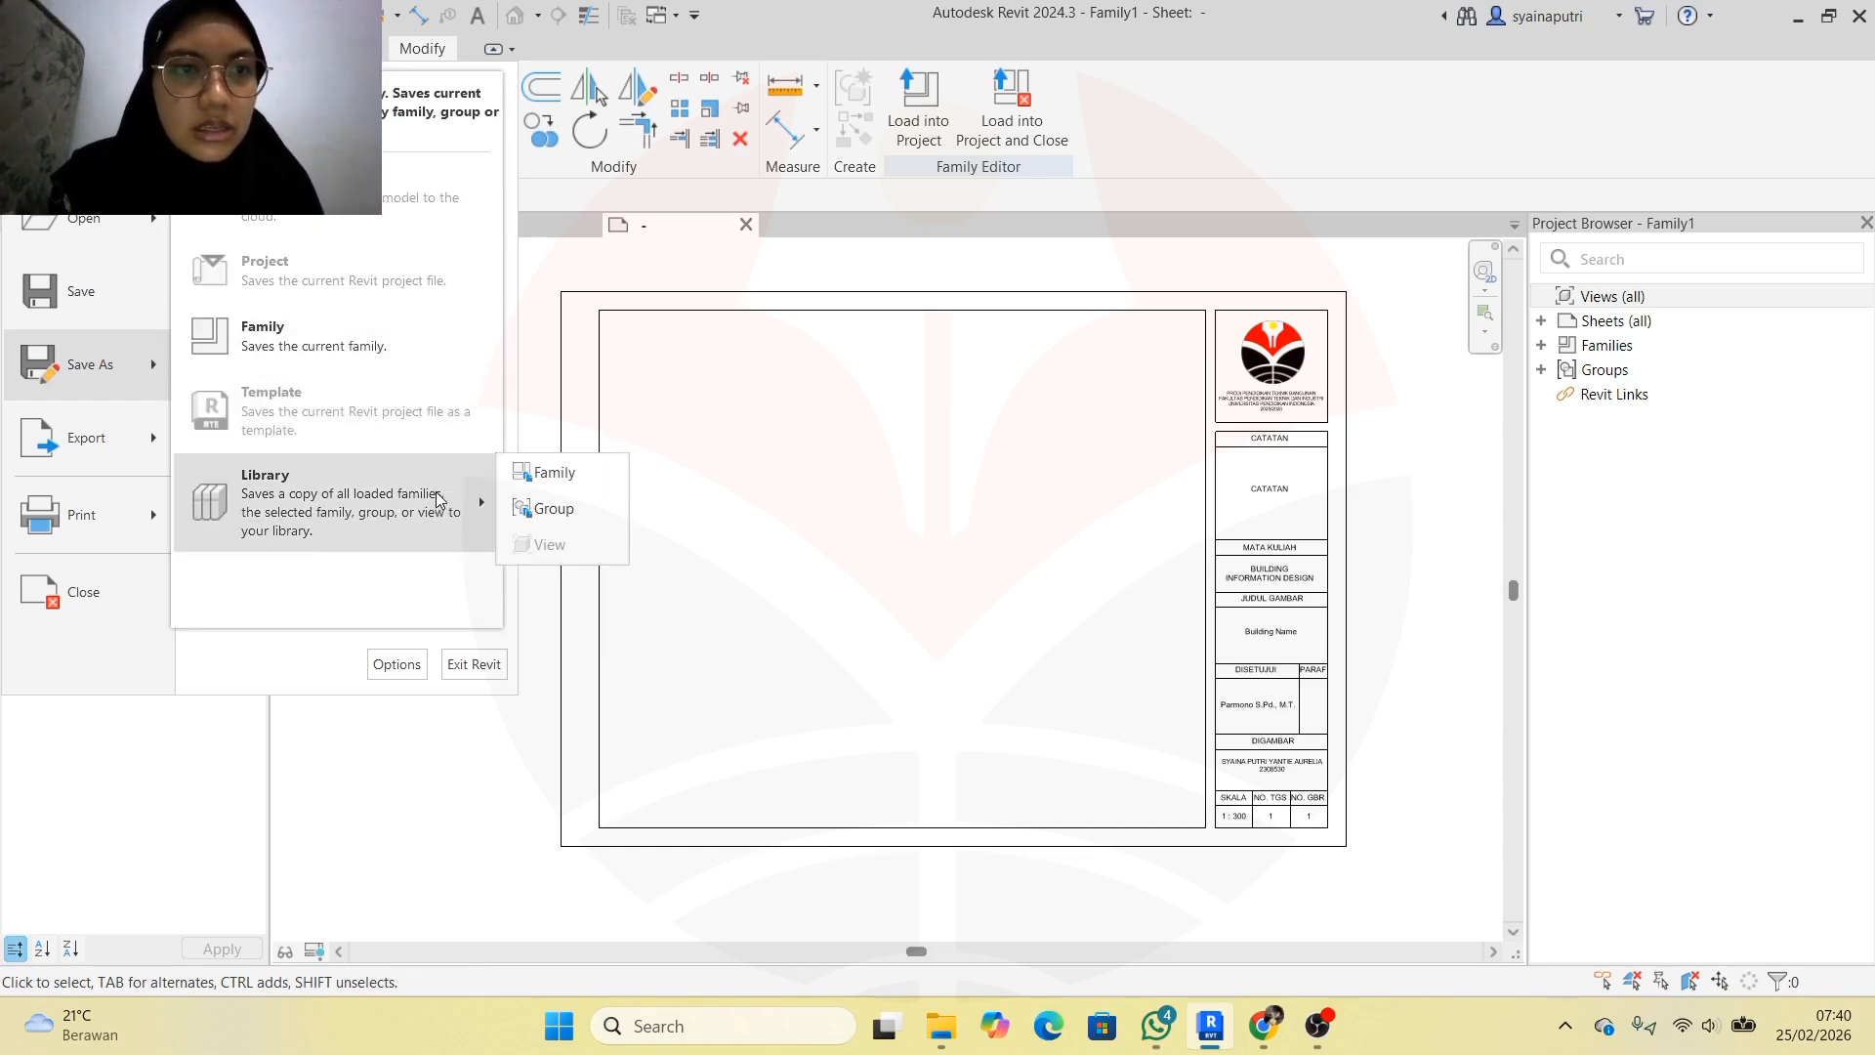
{"action": "left_click", "coordinate": [407, 342]}
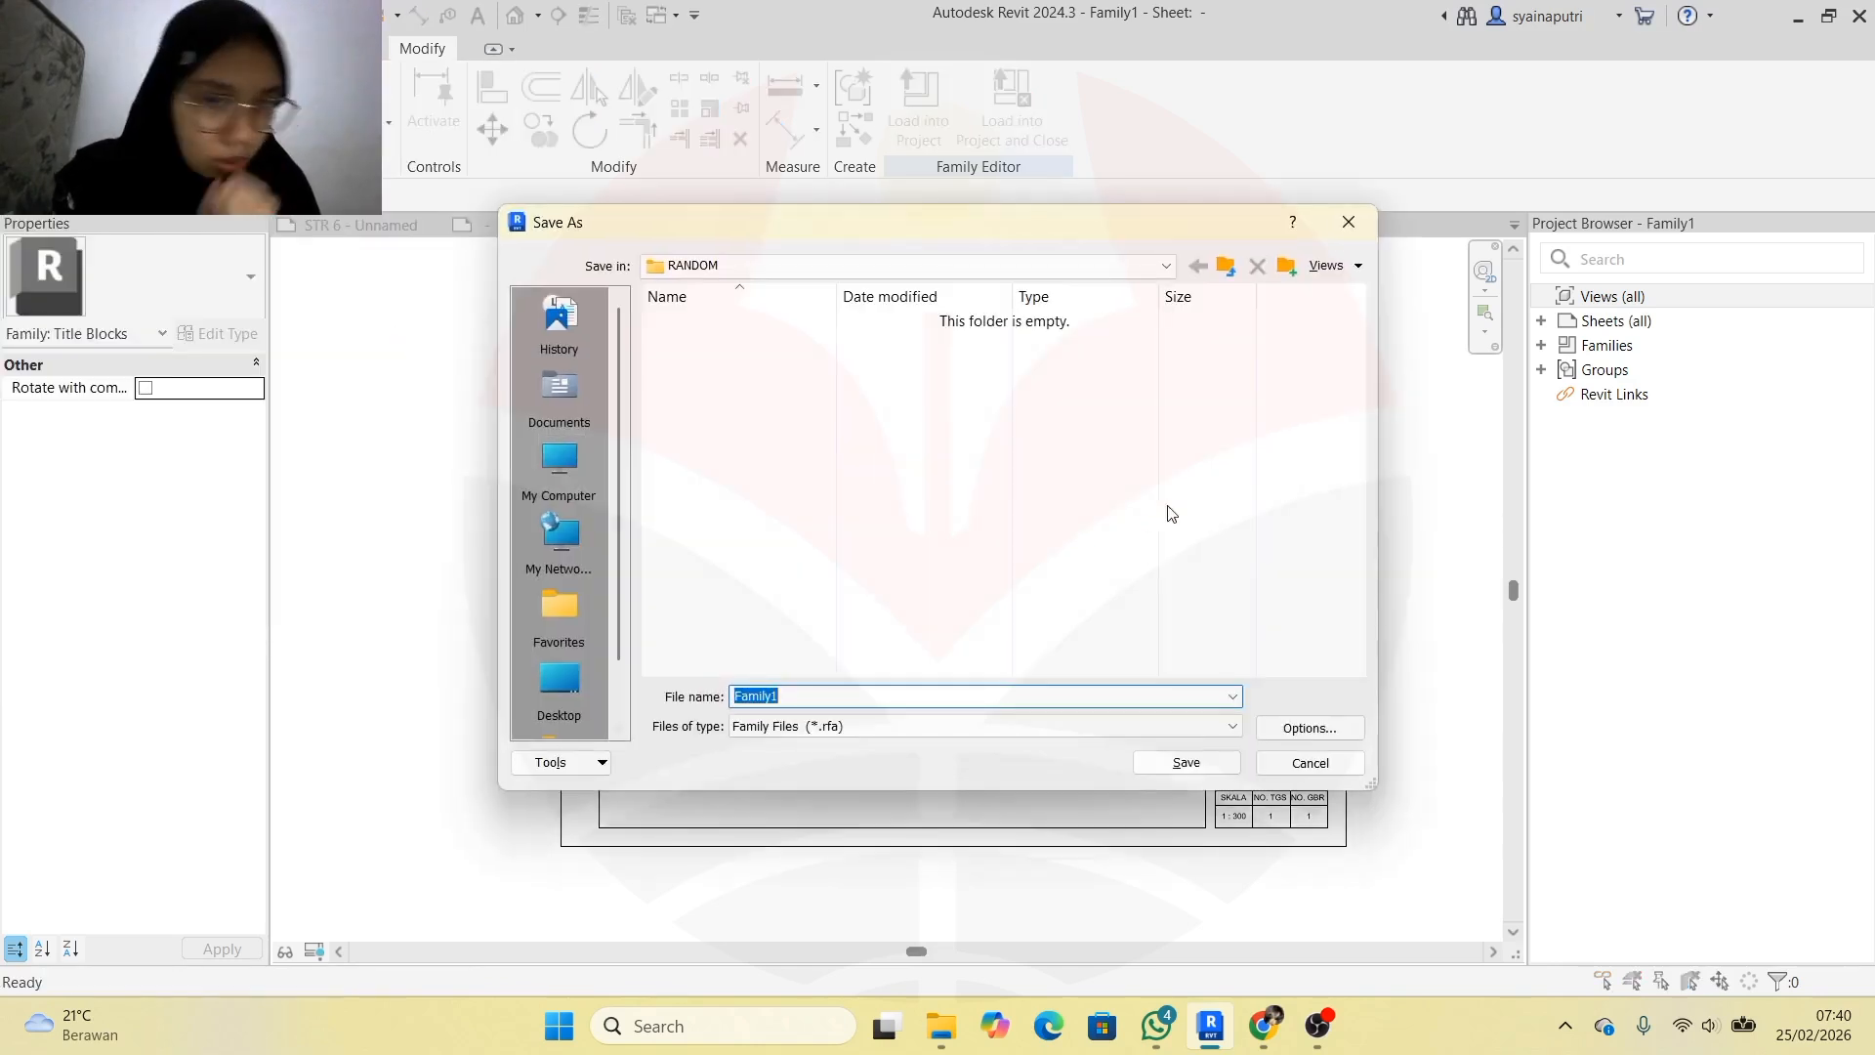
{"action": "left_click", "coordinate": [1166, 267]}
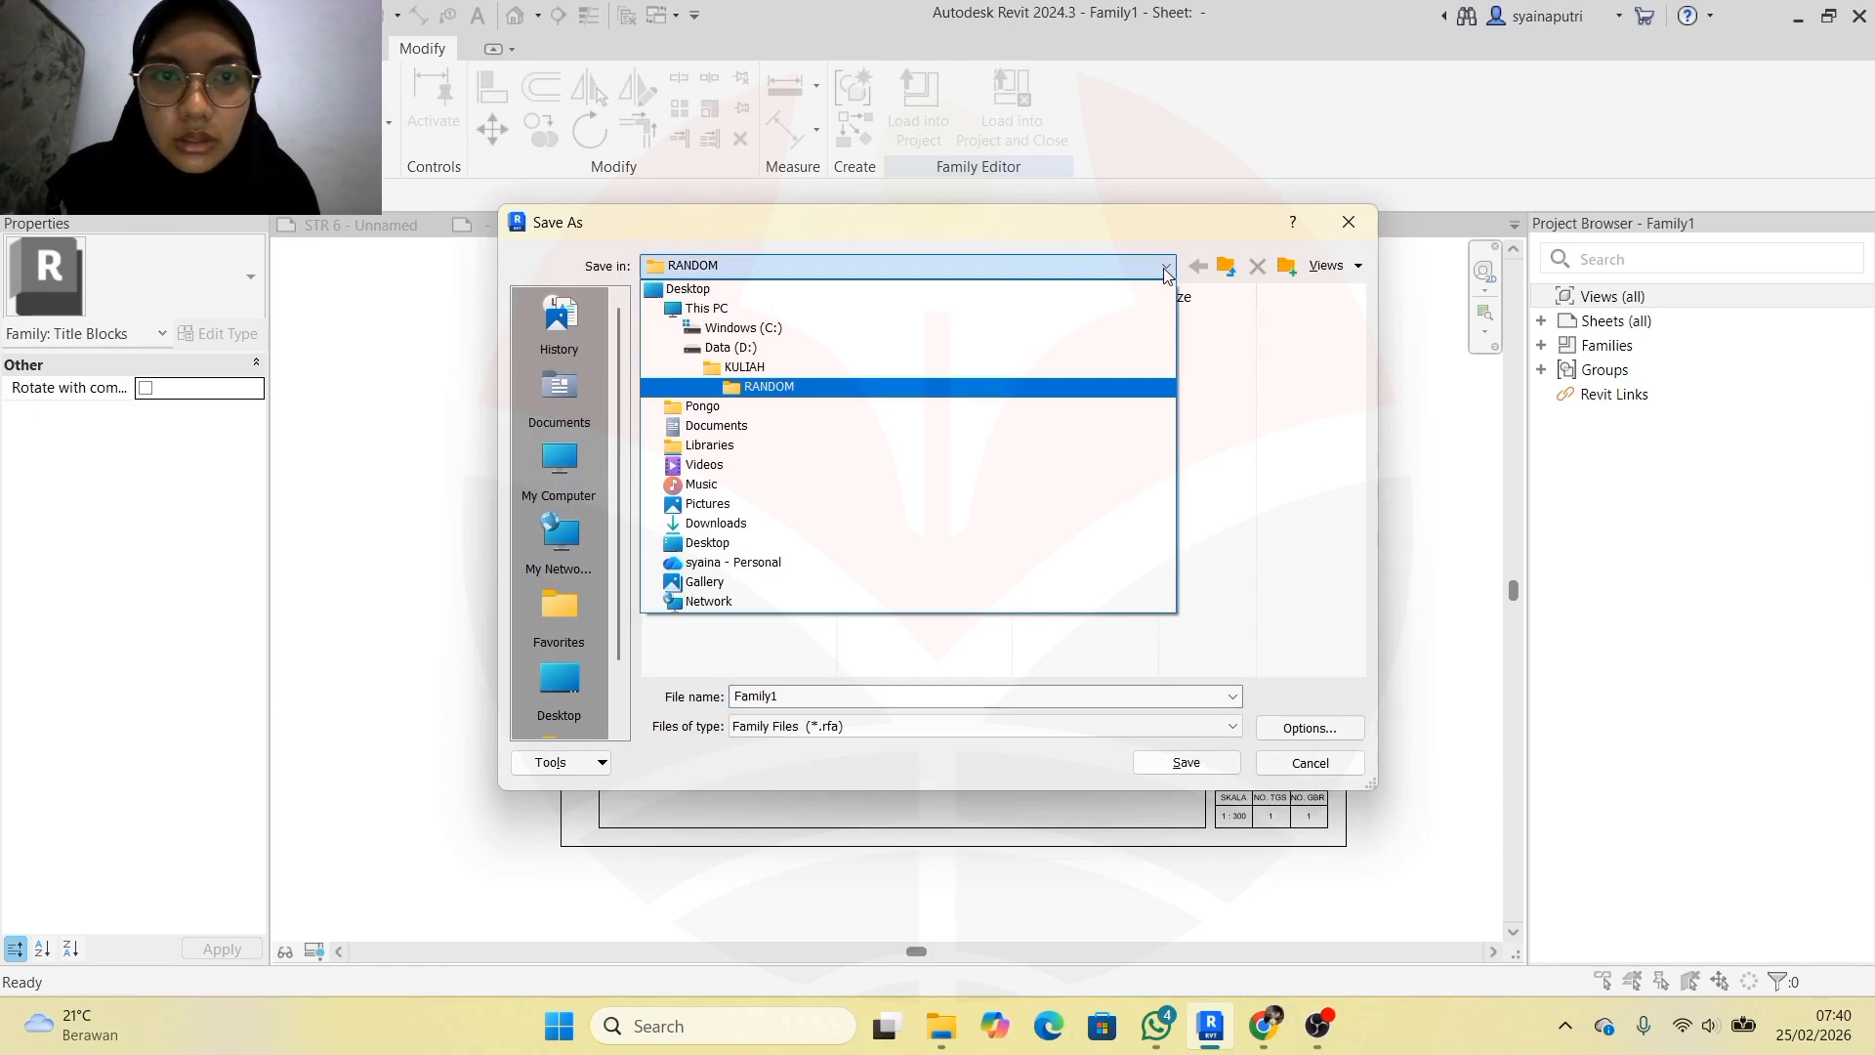
{"action": "left_click", "coordinate": [1166, 266]}
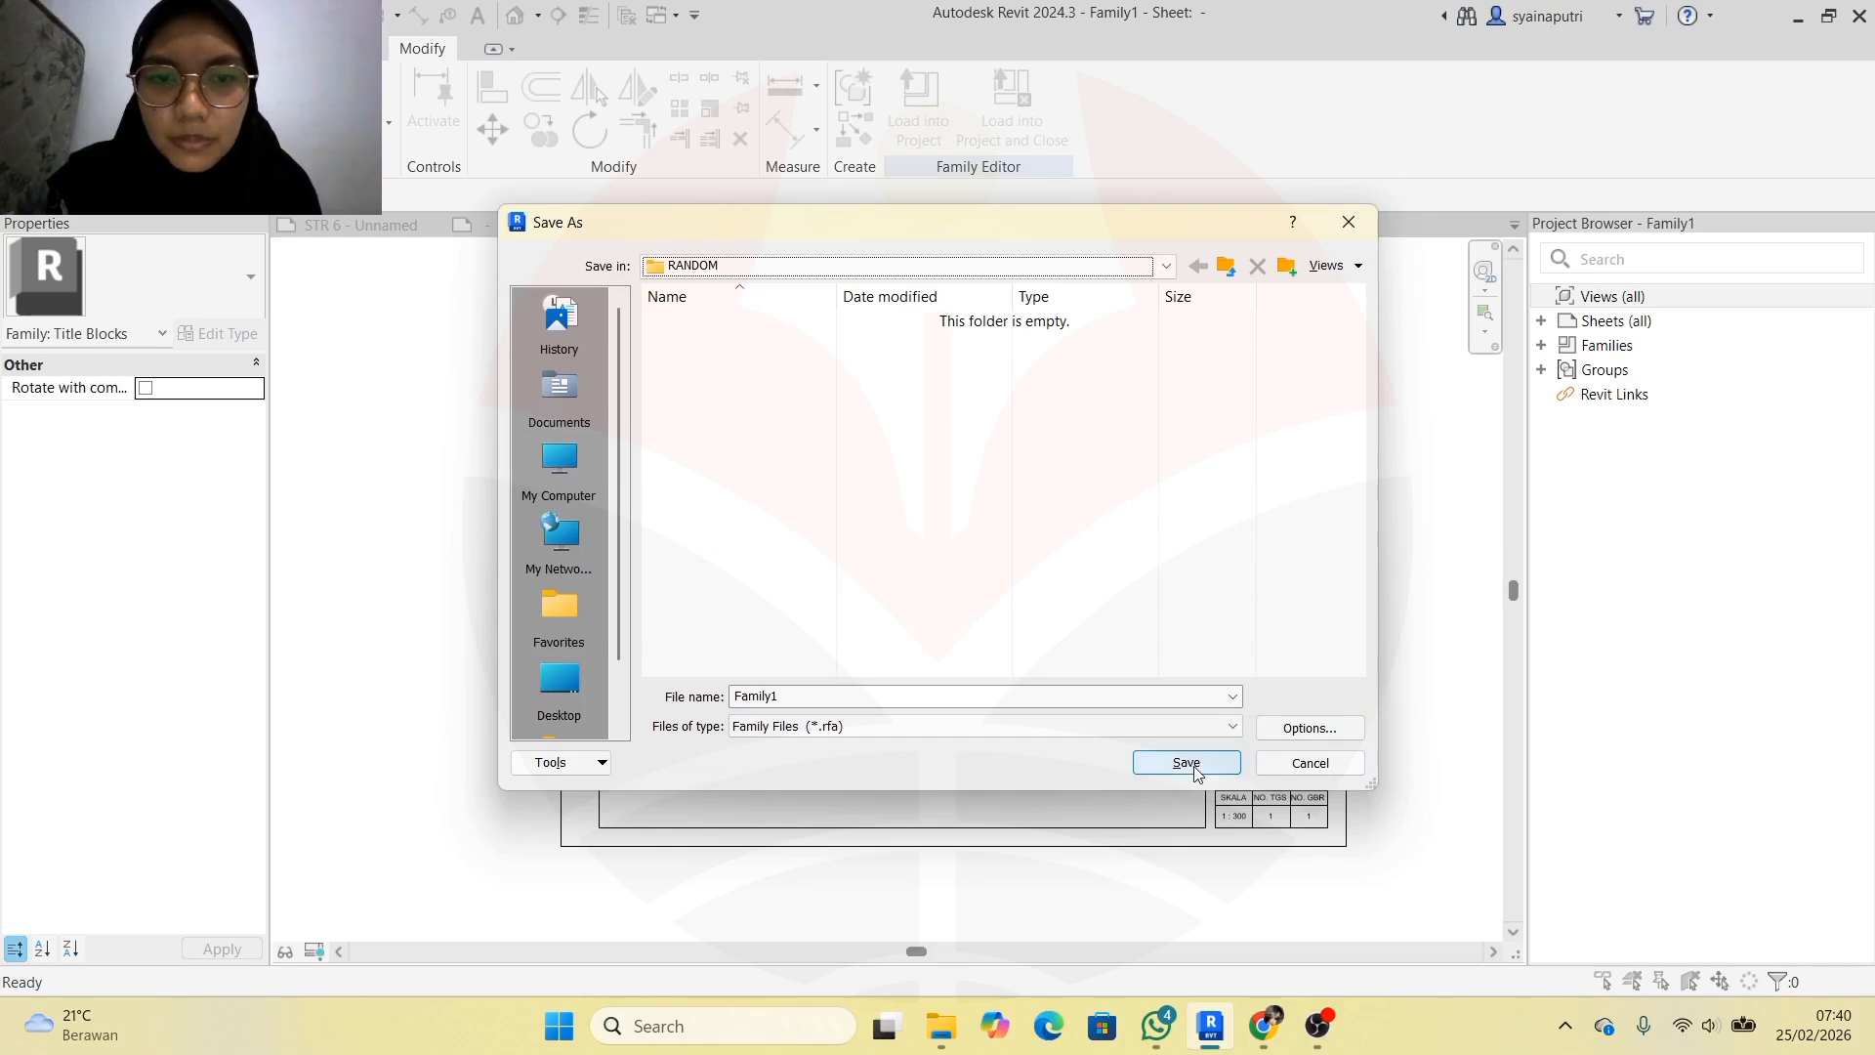
{"action": "left_click", "coordinate": [1104, 699]}
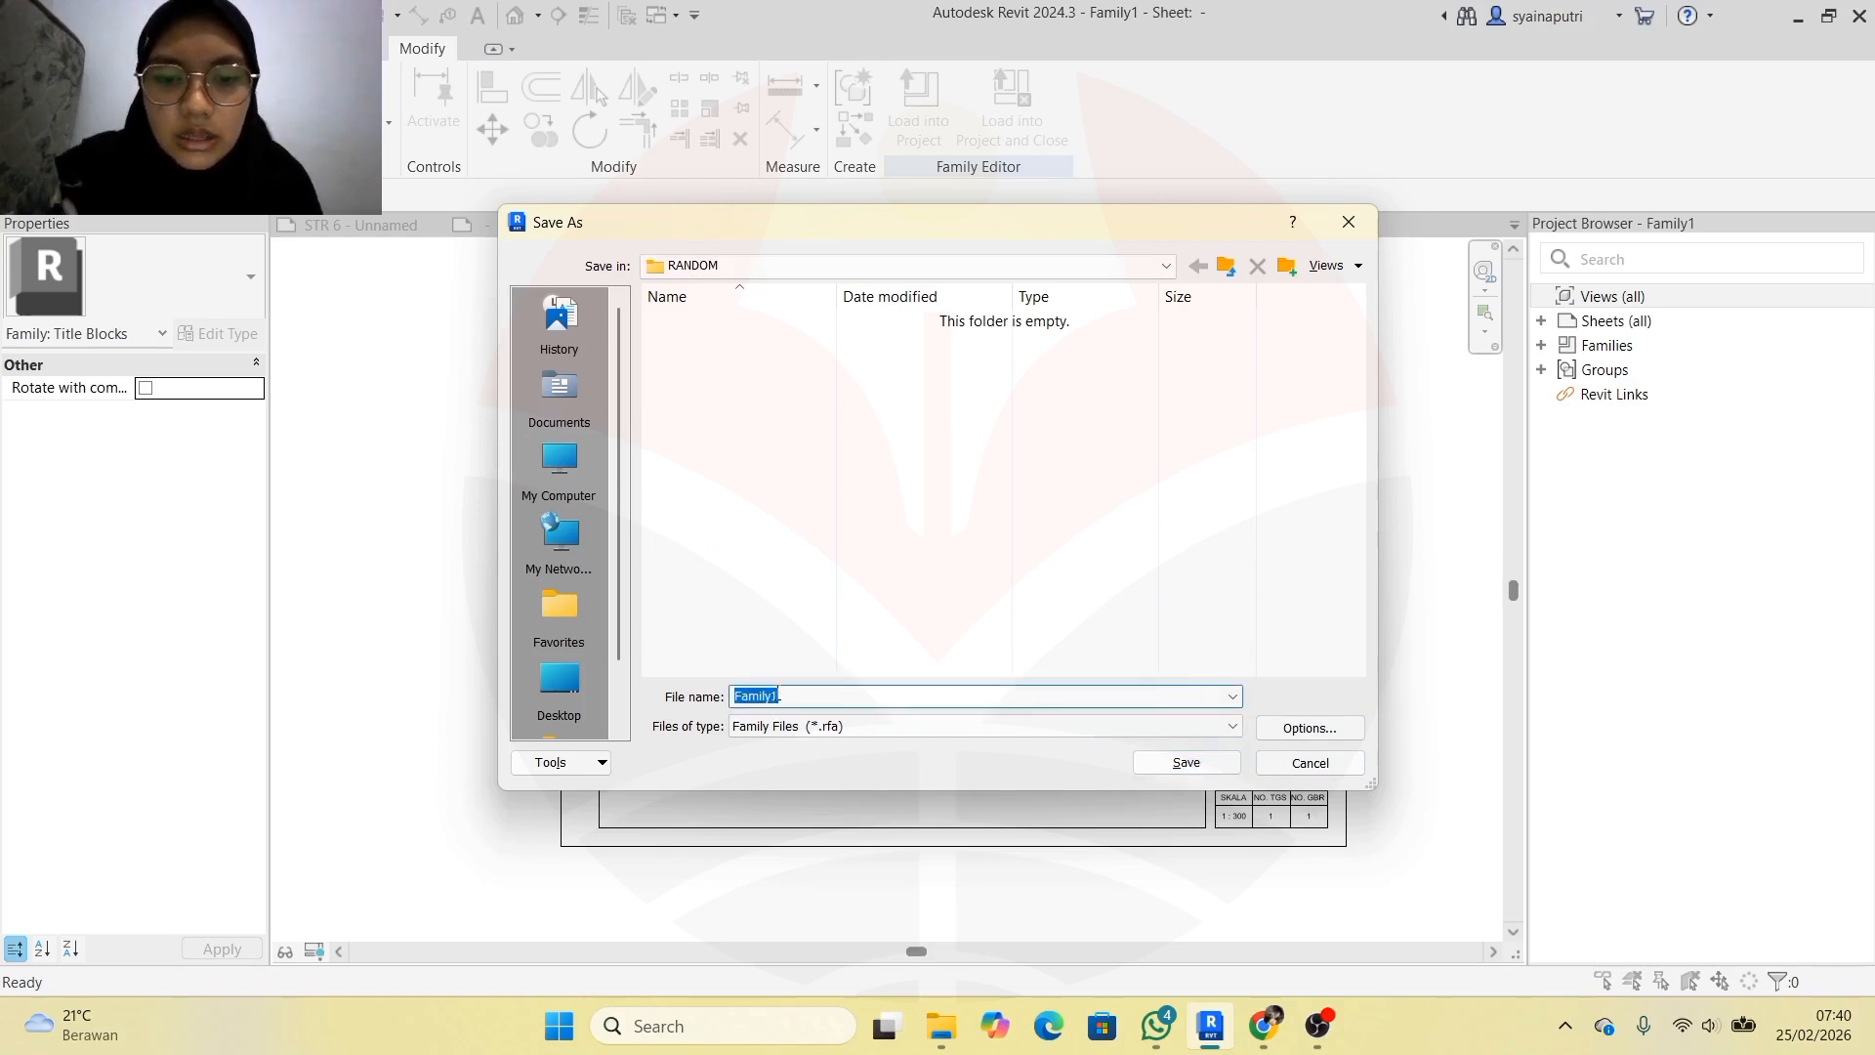
{"action": "type", "text": "KOO"}
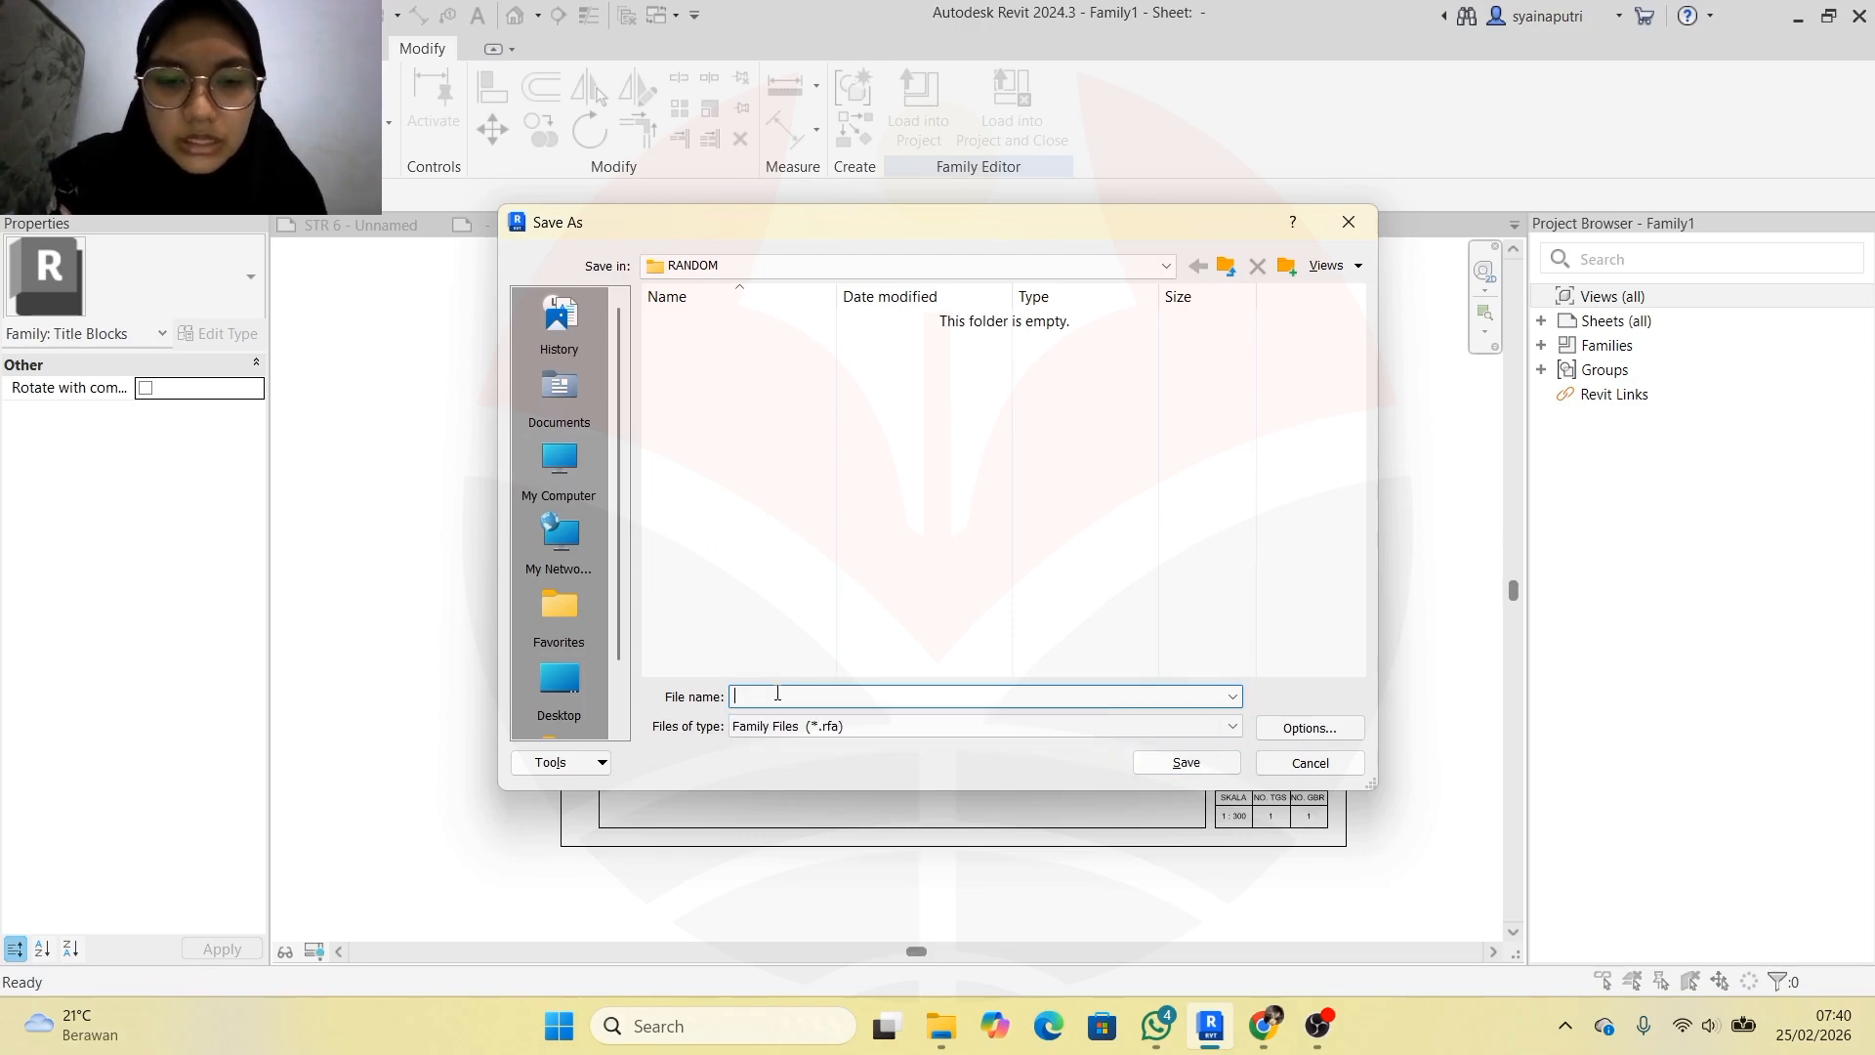
{"action": "type", "text": "ETIK"}
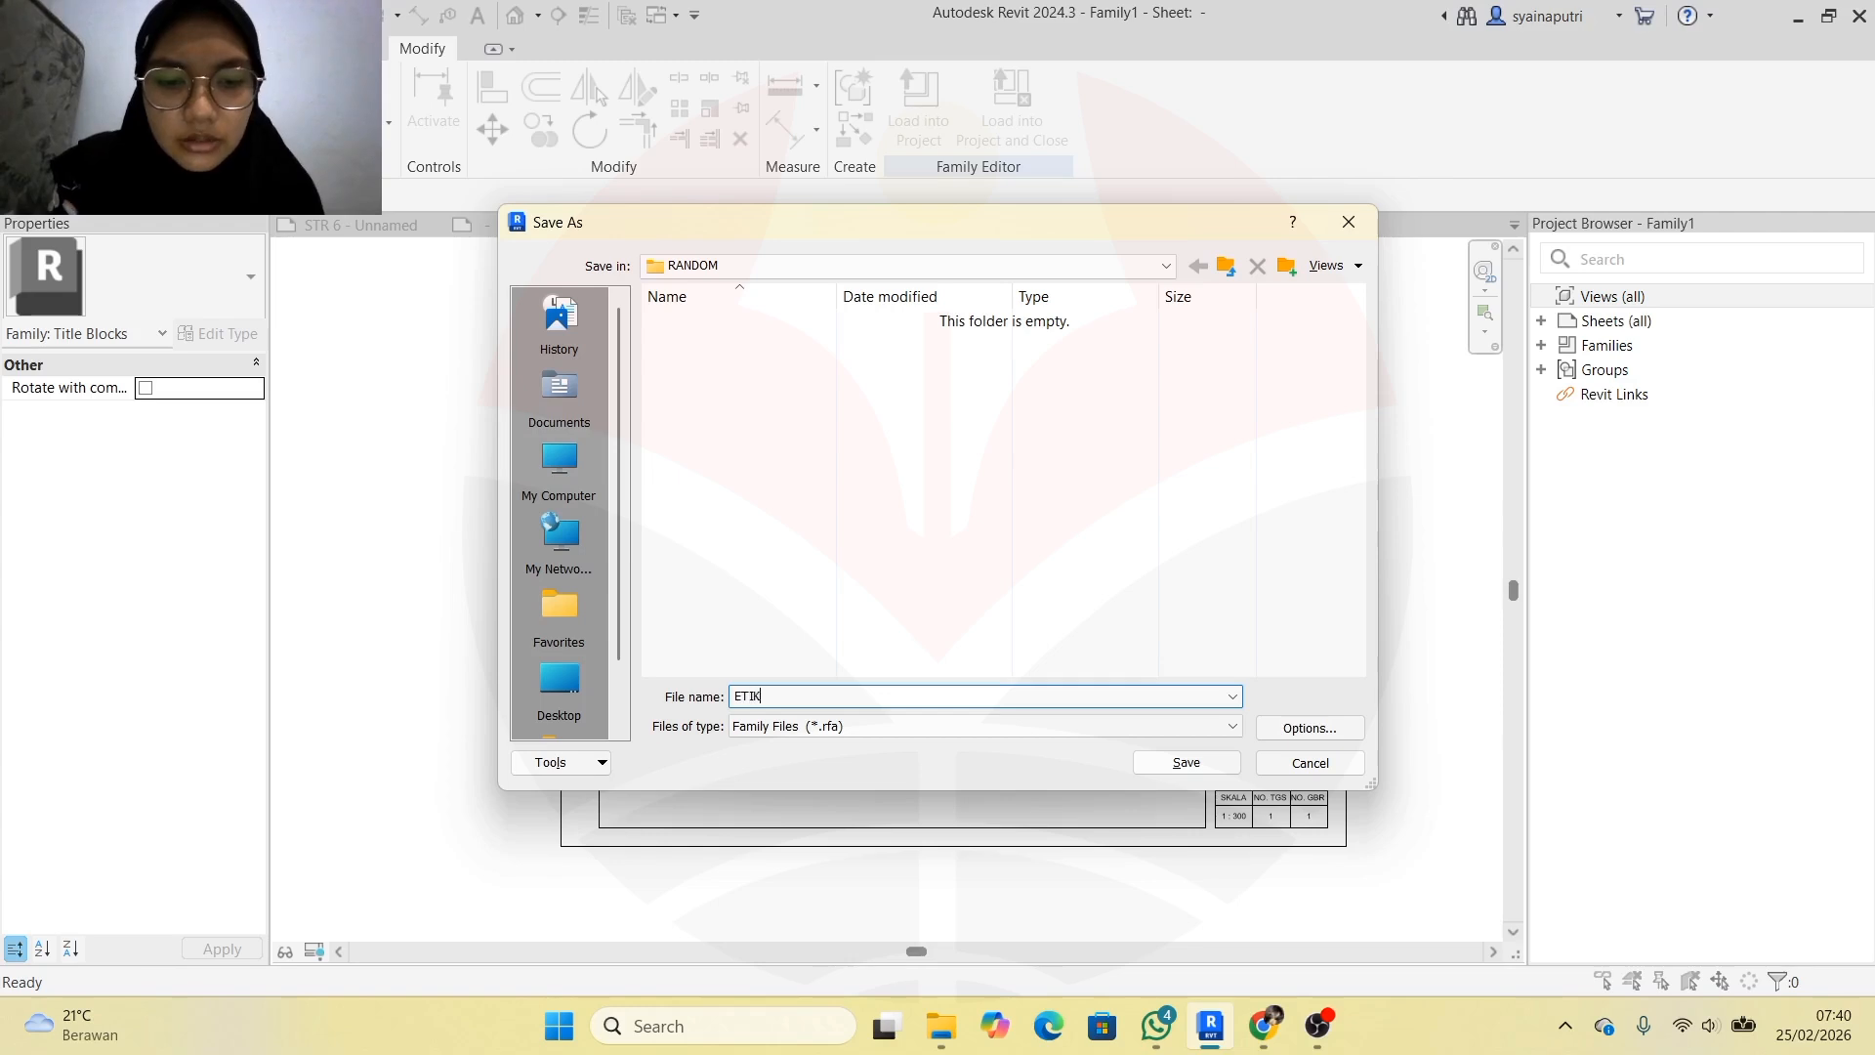
{"action": "type", "text": "ET A3"}
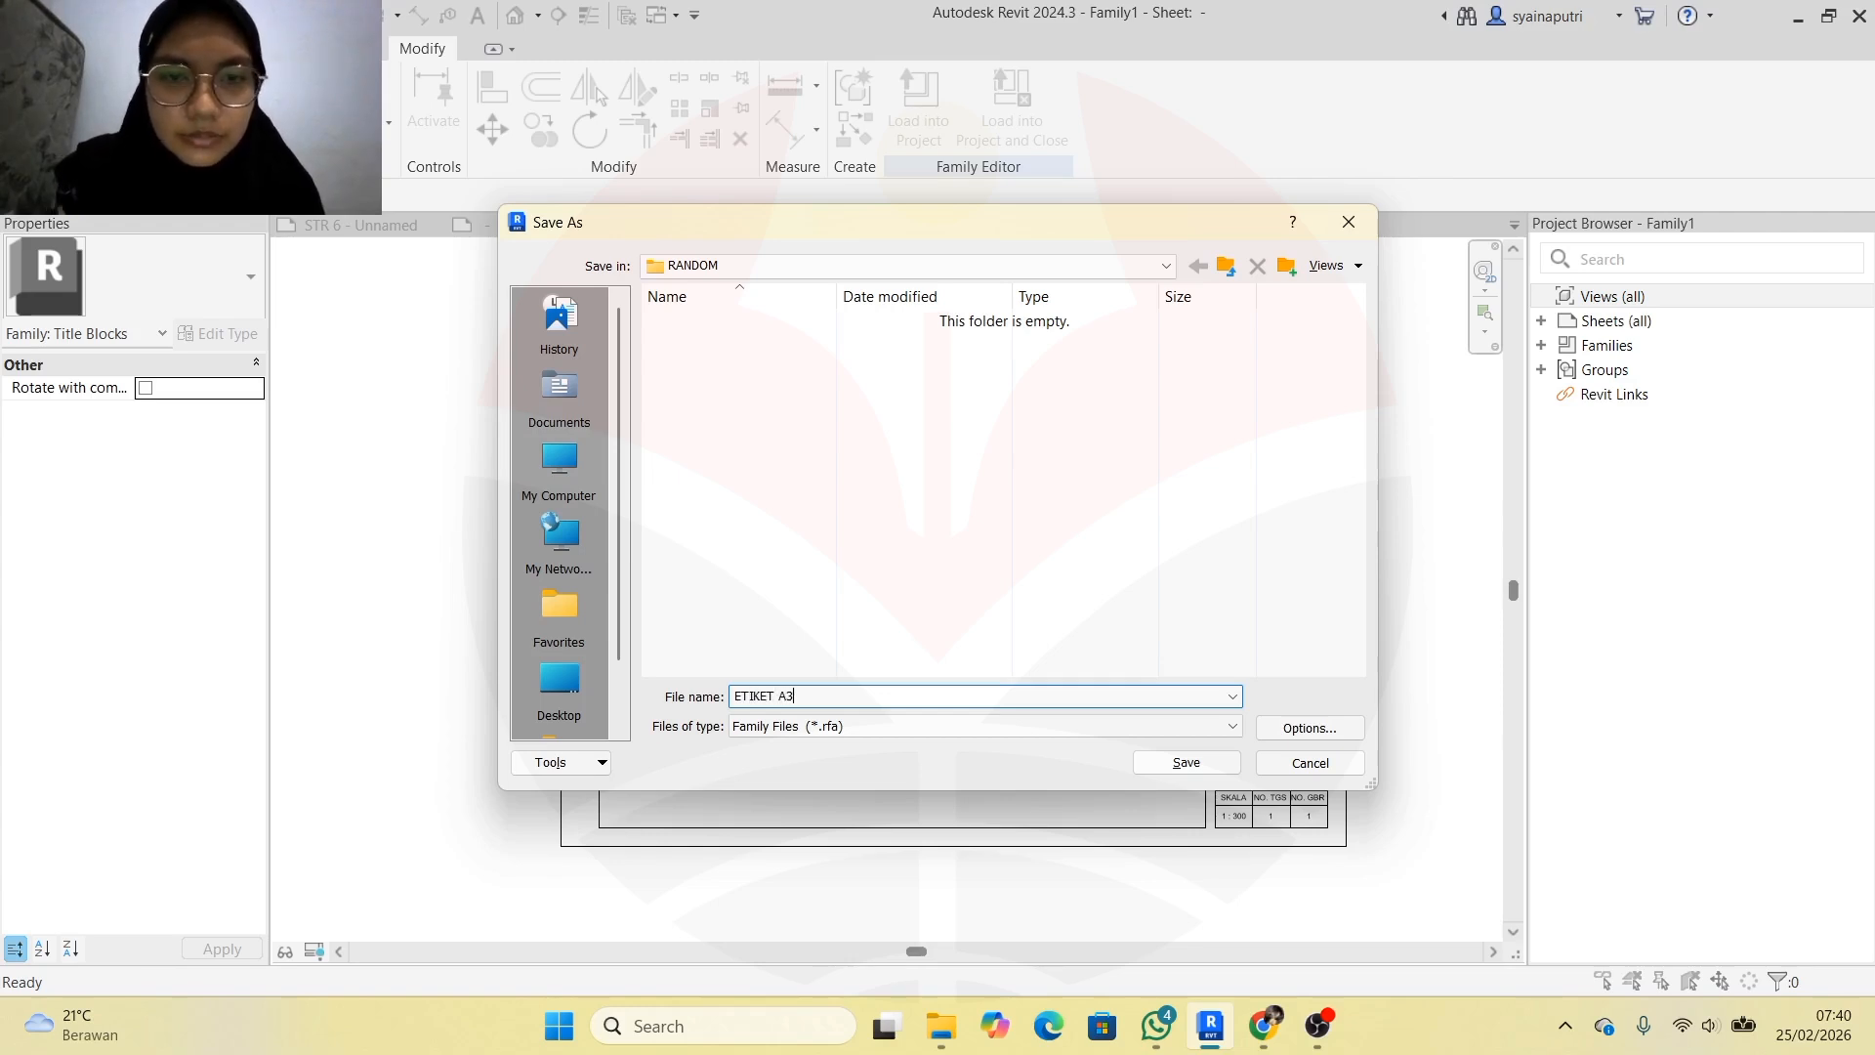
{"action": "left_click", "coordinate": [1236, 771]}
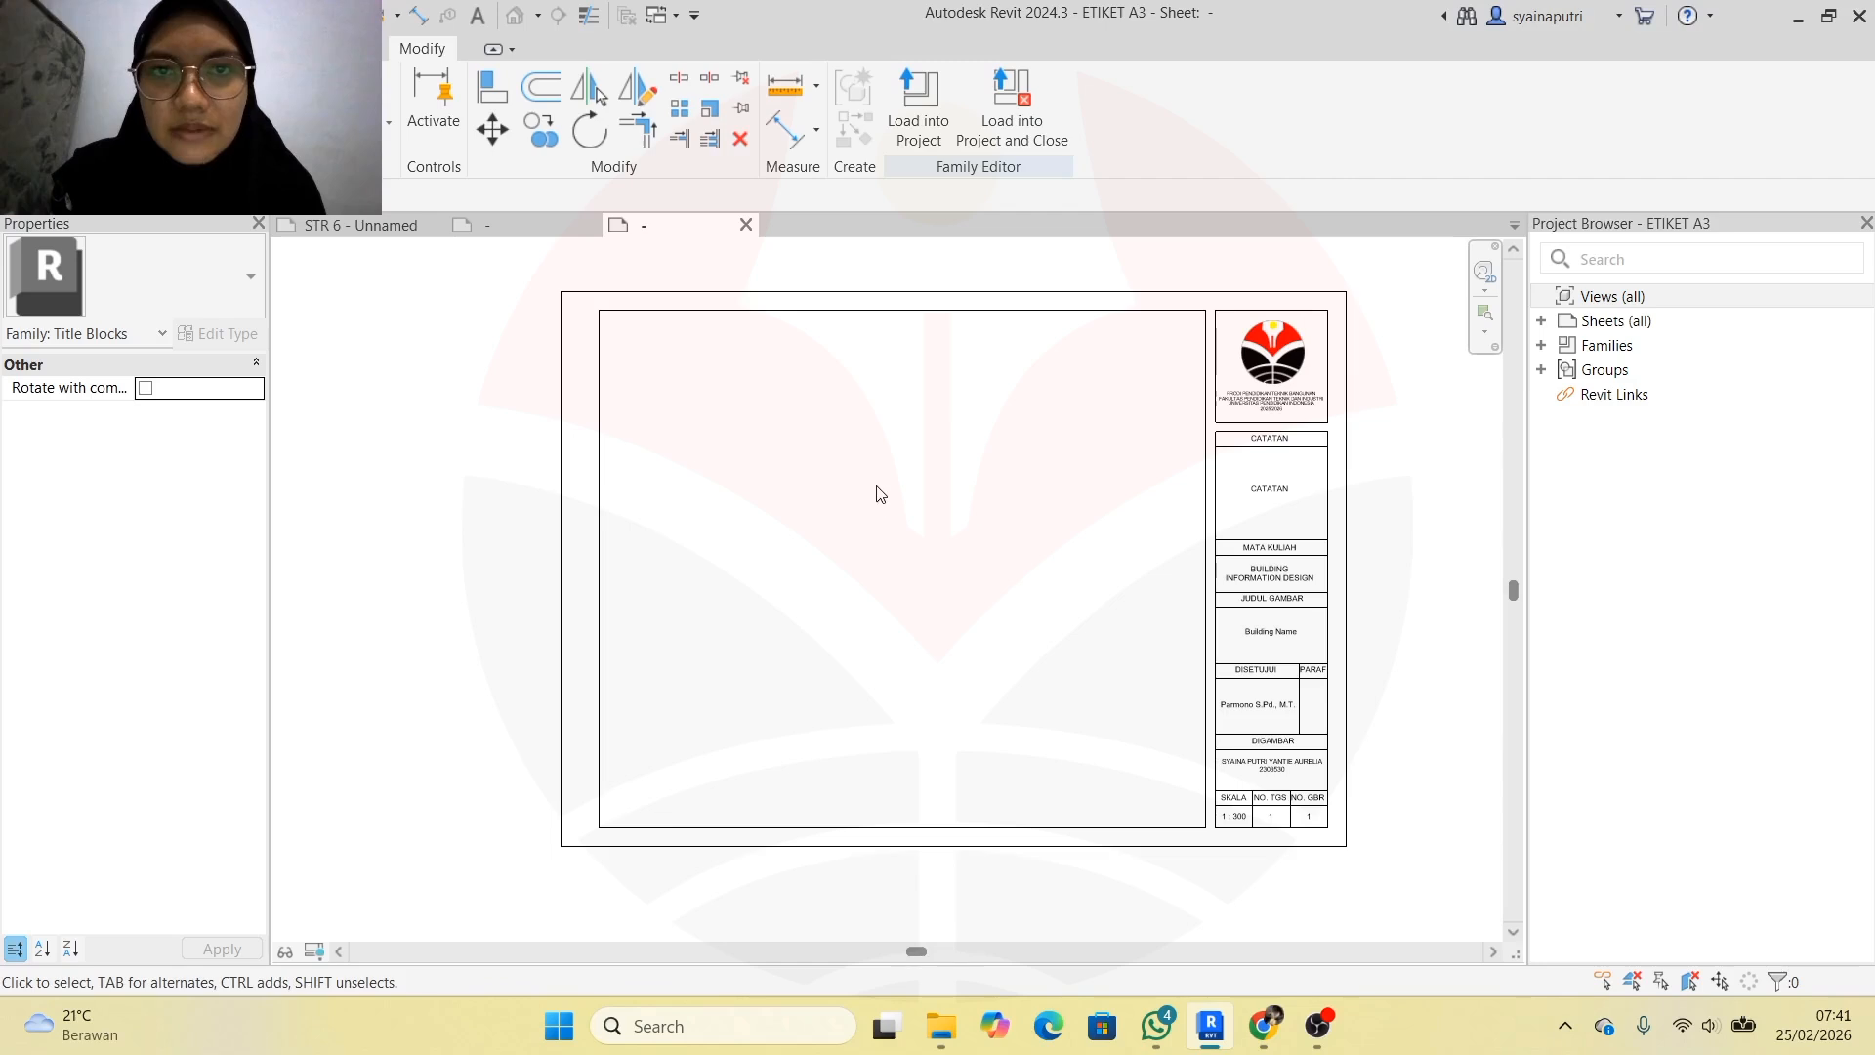
Load ETIKET A3 into GEDUNG C, saving the project, and place it on sheet STR 6
{"action": "left_click", "coordinate": [920, 117]}
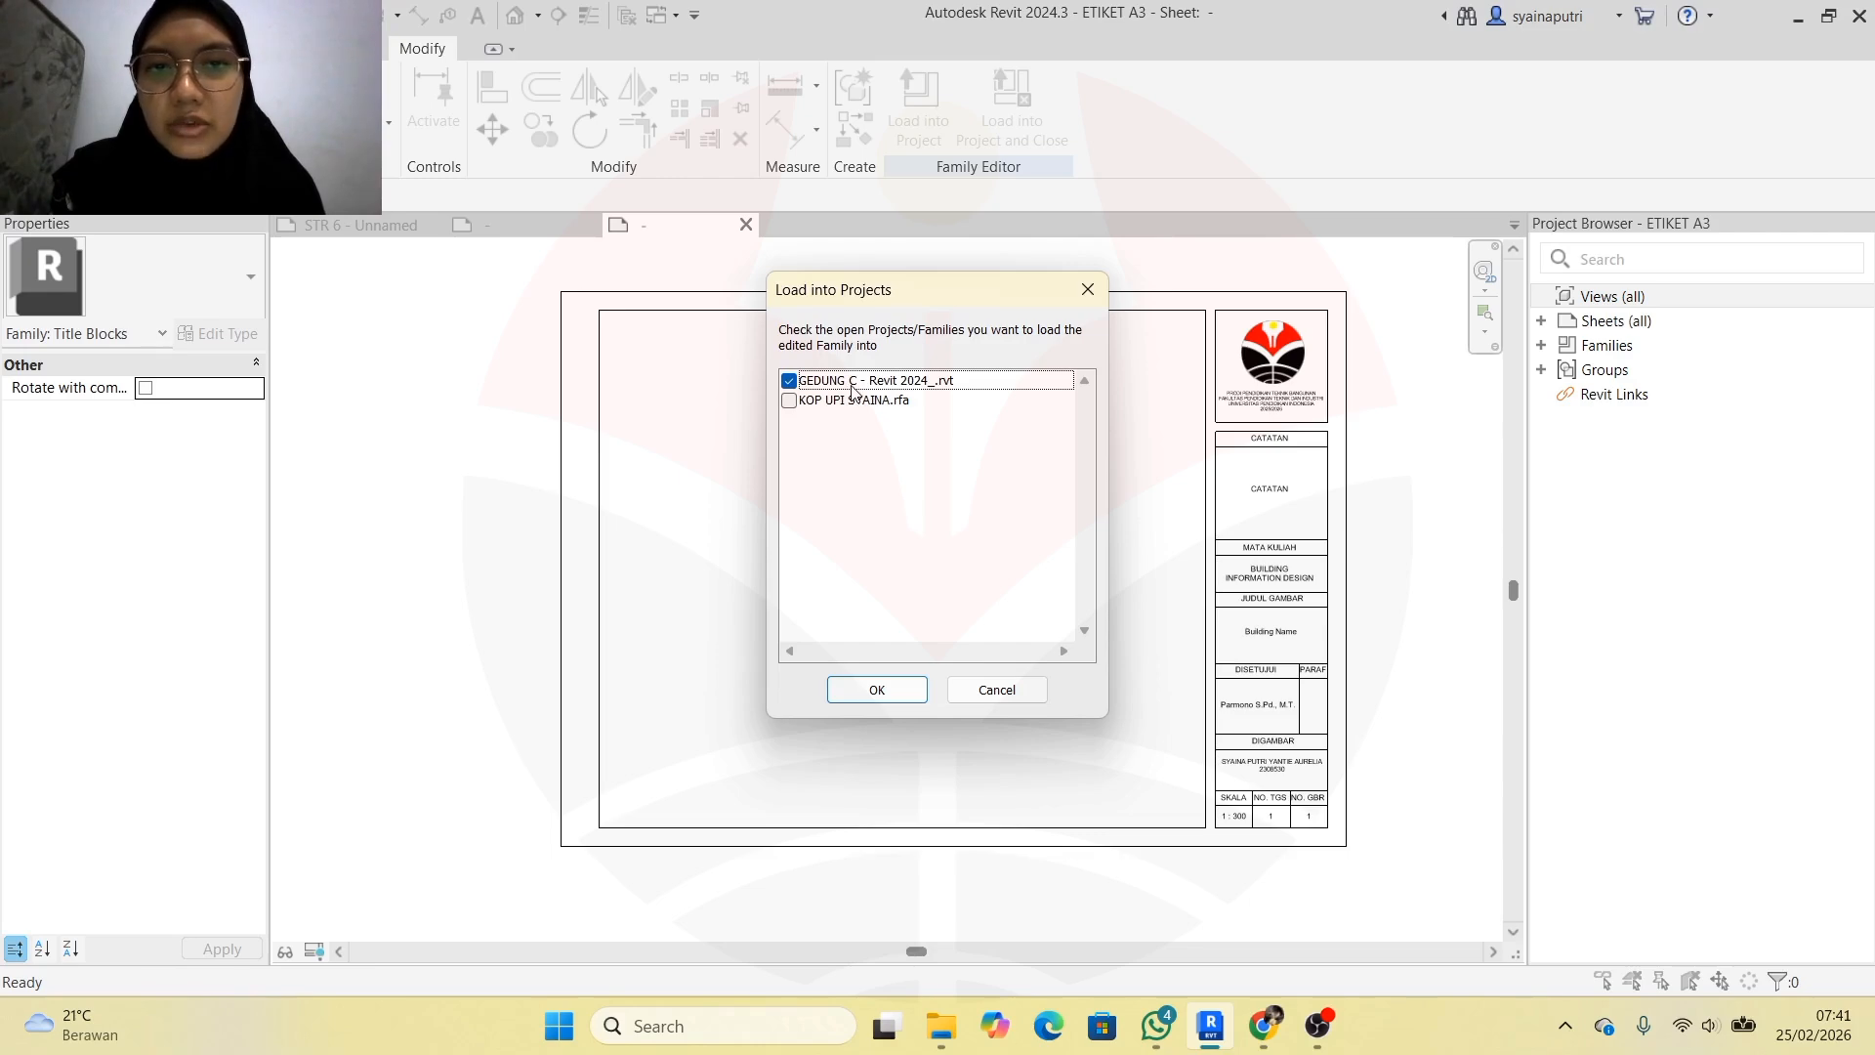
{"action": "left_click", "coordinate": [907, 689]}
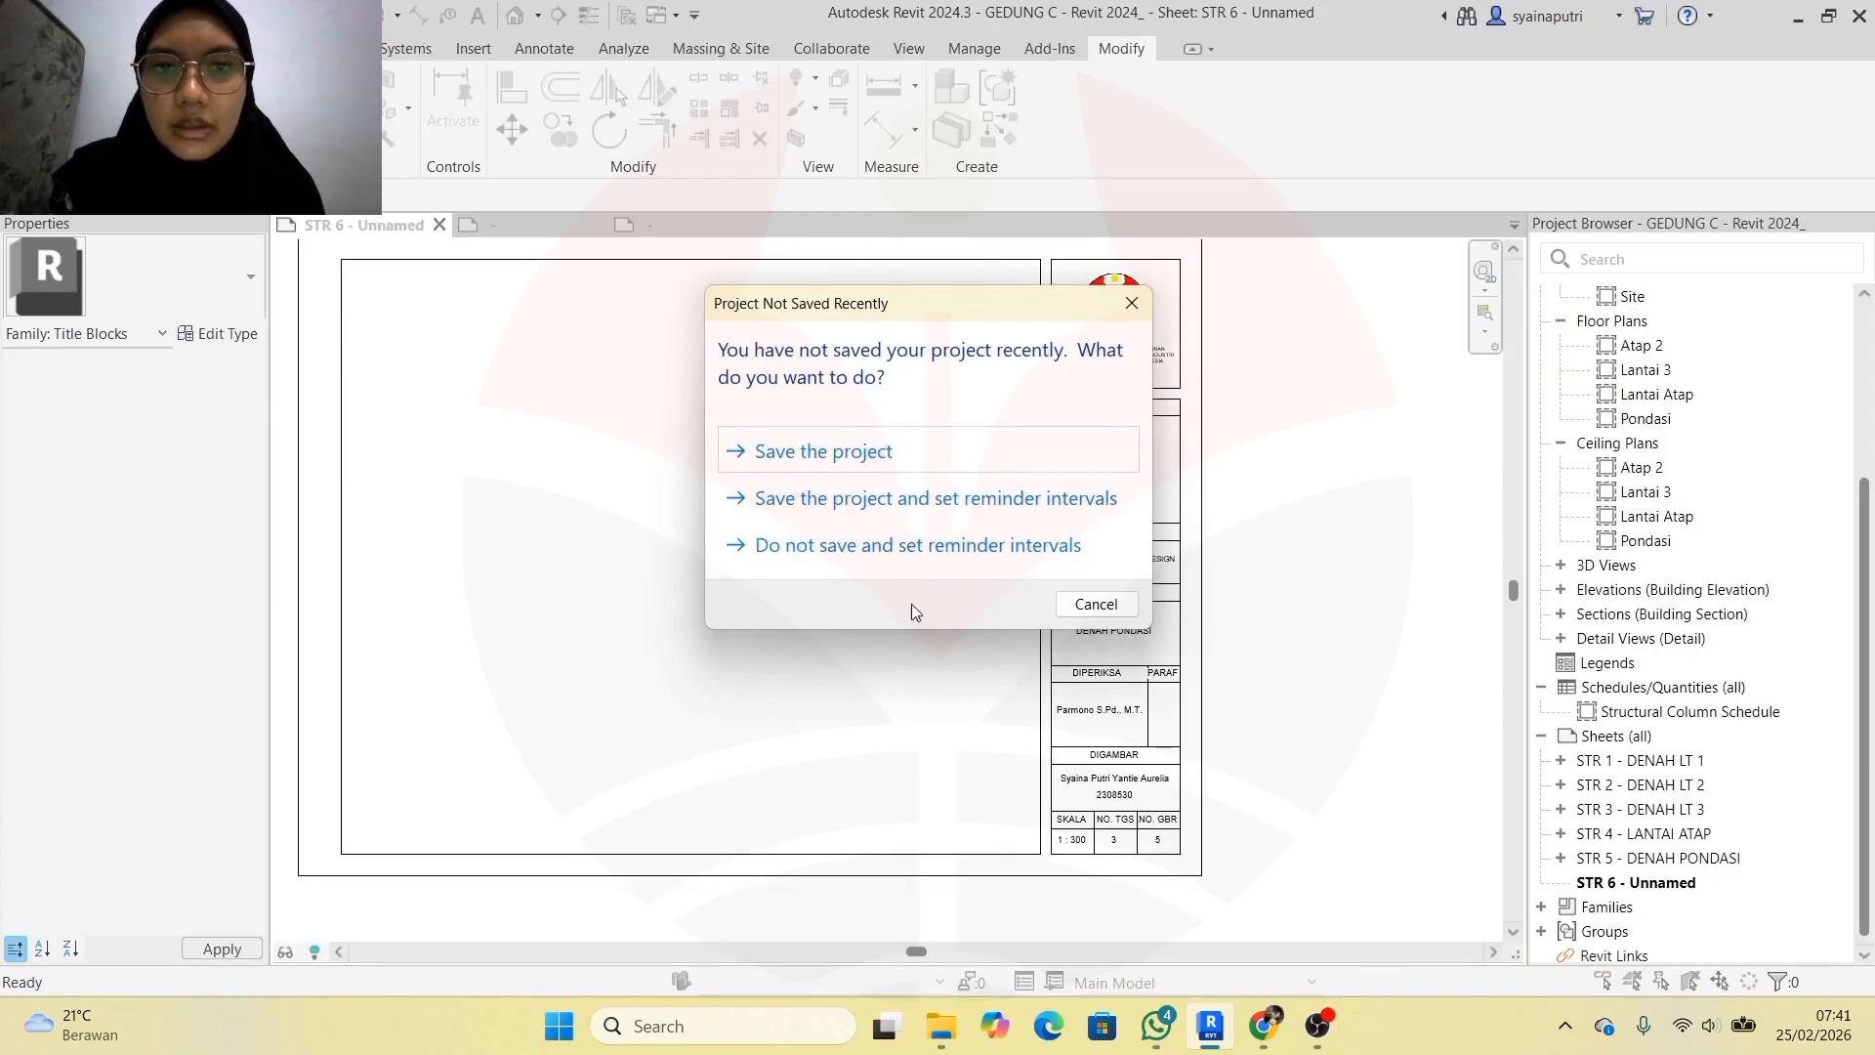
{"action": "left_click", "coordinate": [943, 468]}
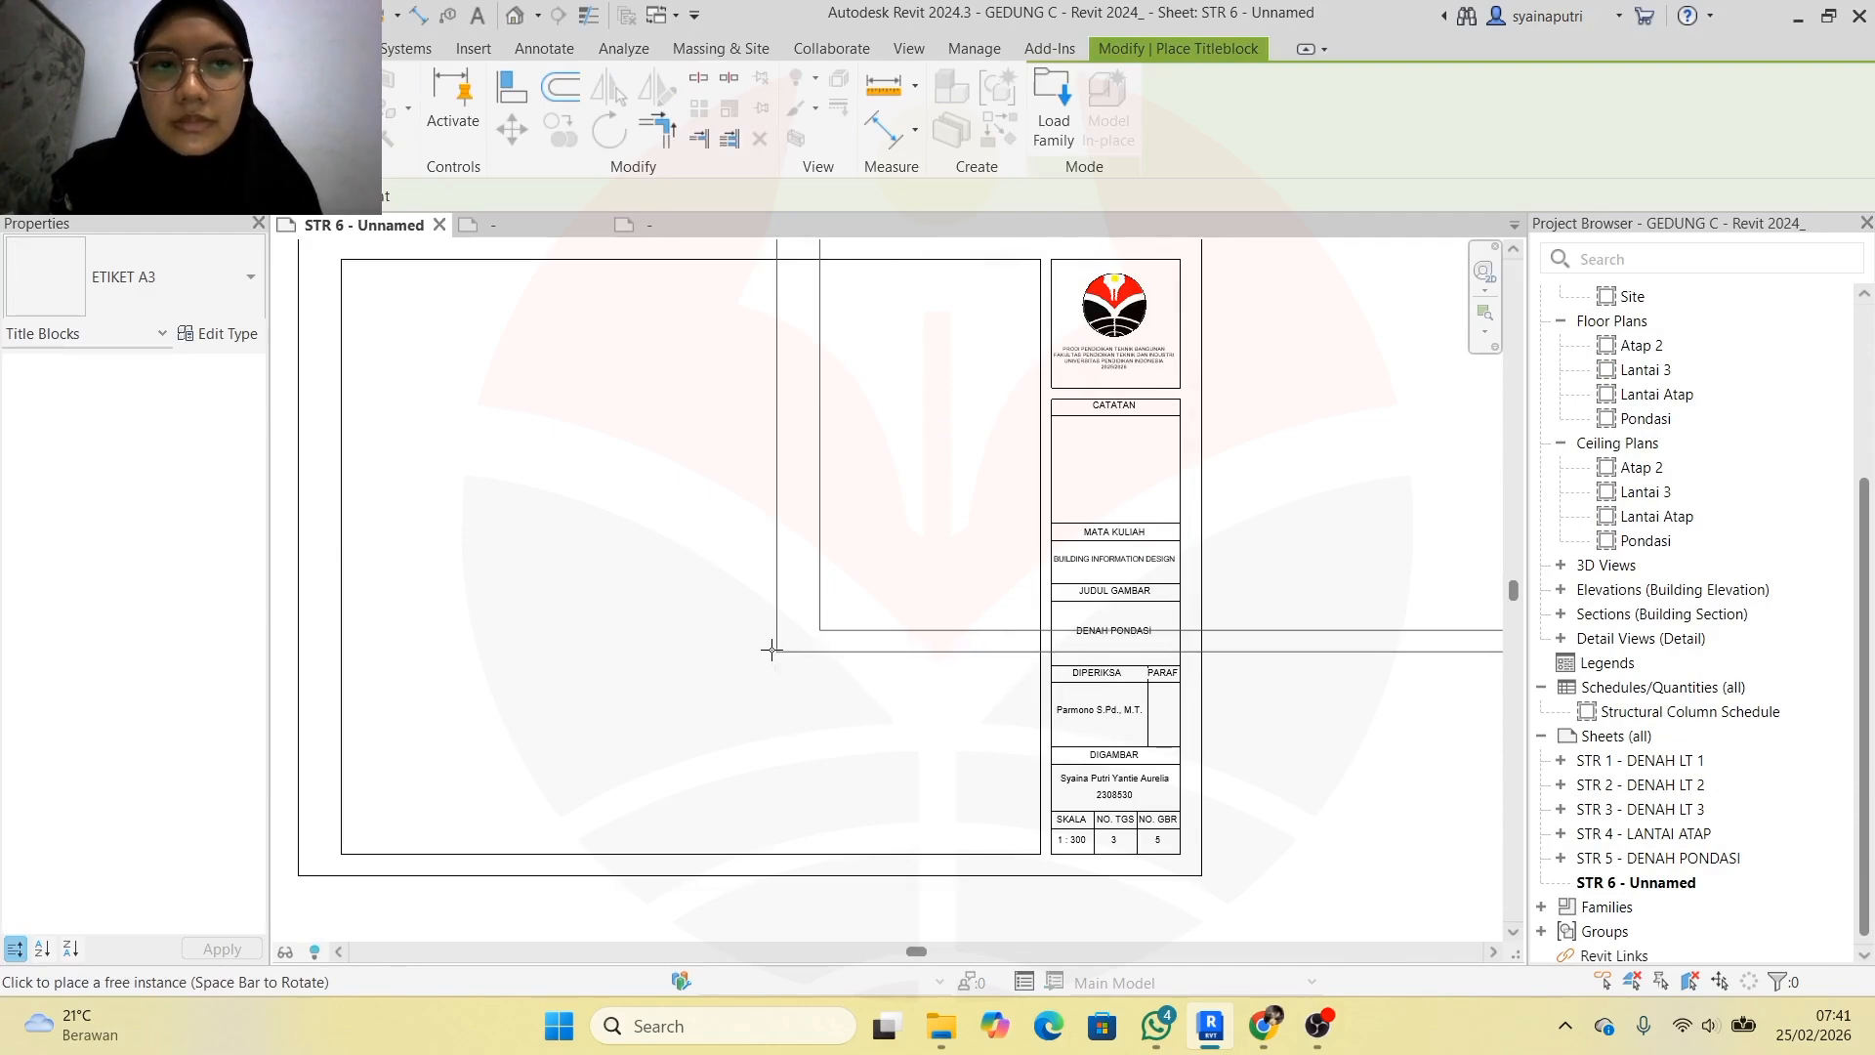
{"action": "left_click", "coordinate": [770, 652]}
Close the leftover KOP UPI SYAINA family tab and answer its save prompt
{"action": "scroll", "coordinate": [680, 596], "scroll_direction": "down", "scroll_amount": 4}
{"action": "scroll", "coordinate": [776, 615], "scroll_direction": "up", "scroll_amount": 3}
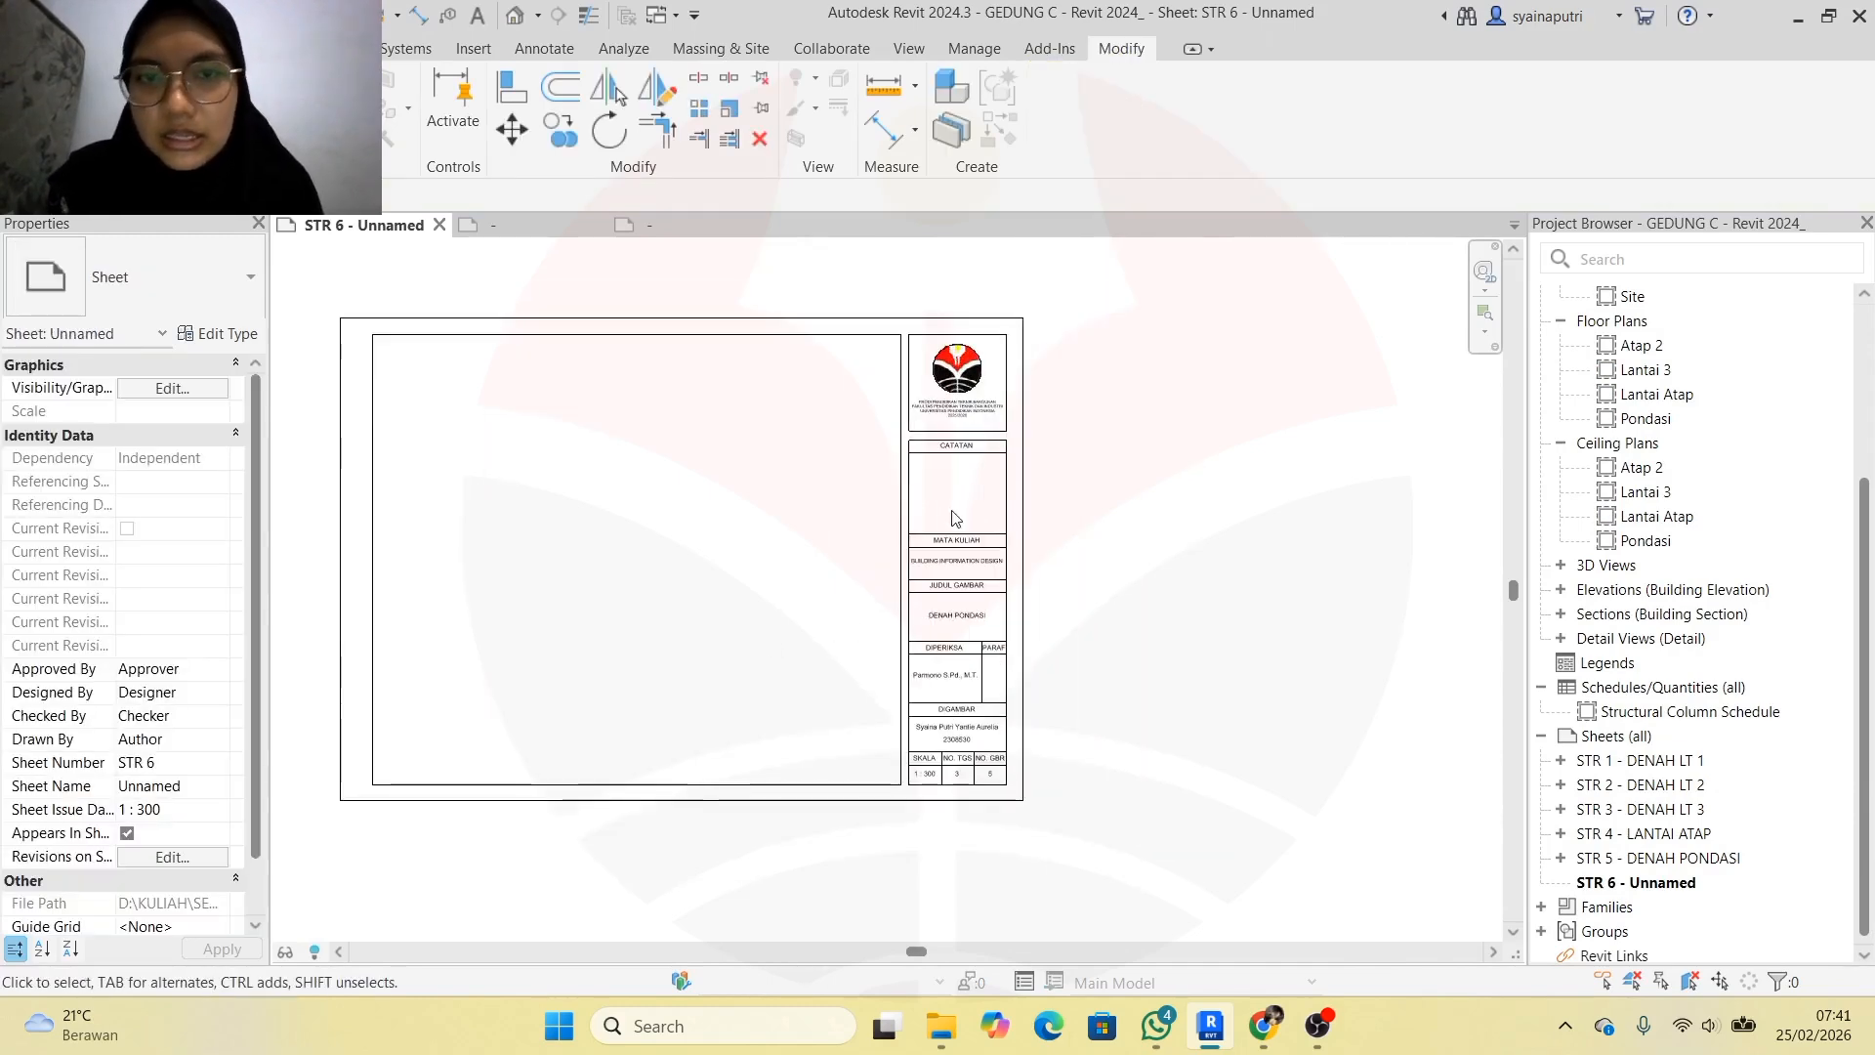
{"action": "scroll", "coordinate": [605, 426], "scroll_direction": "up", "scroll_amount": 3}
{"action": "scroll", "coordinate": [603, 432], "scroll_direction": "down", "scroll_amount": 3}
{"action": "scroll", "coordinate": [1064, 611], "scroll_direction": "up", "scroll_amount": 5}
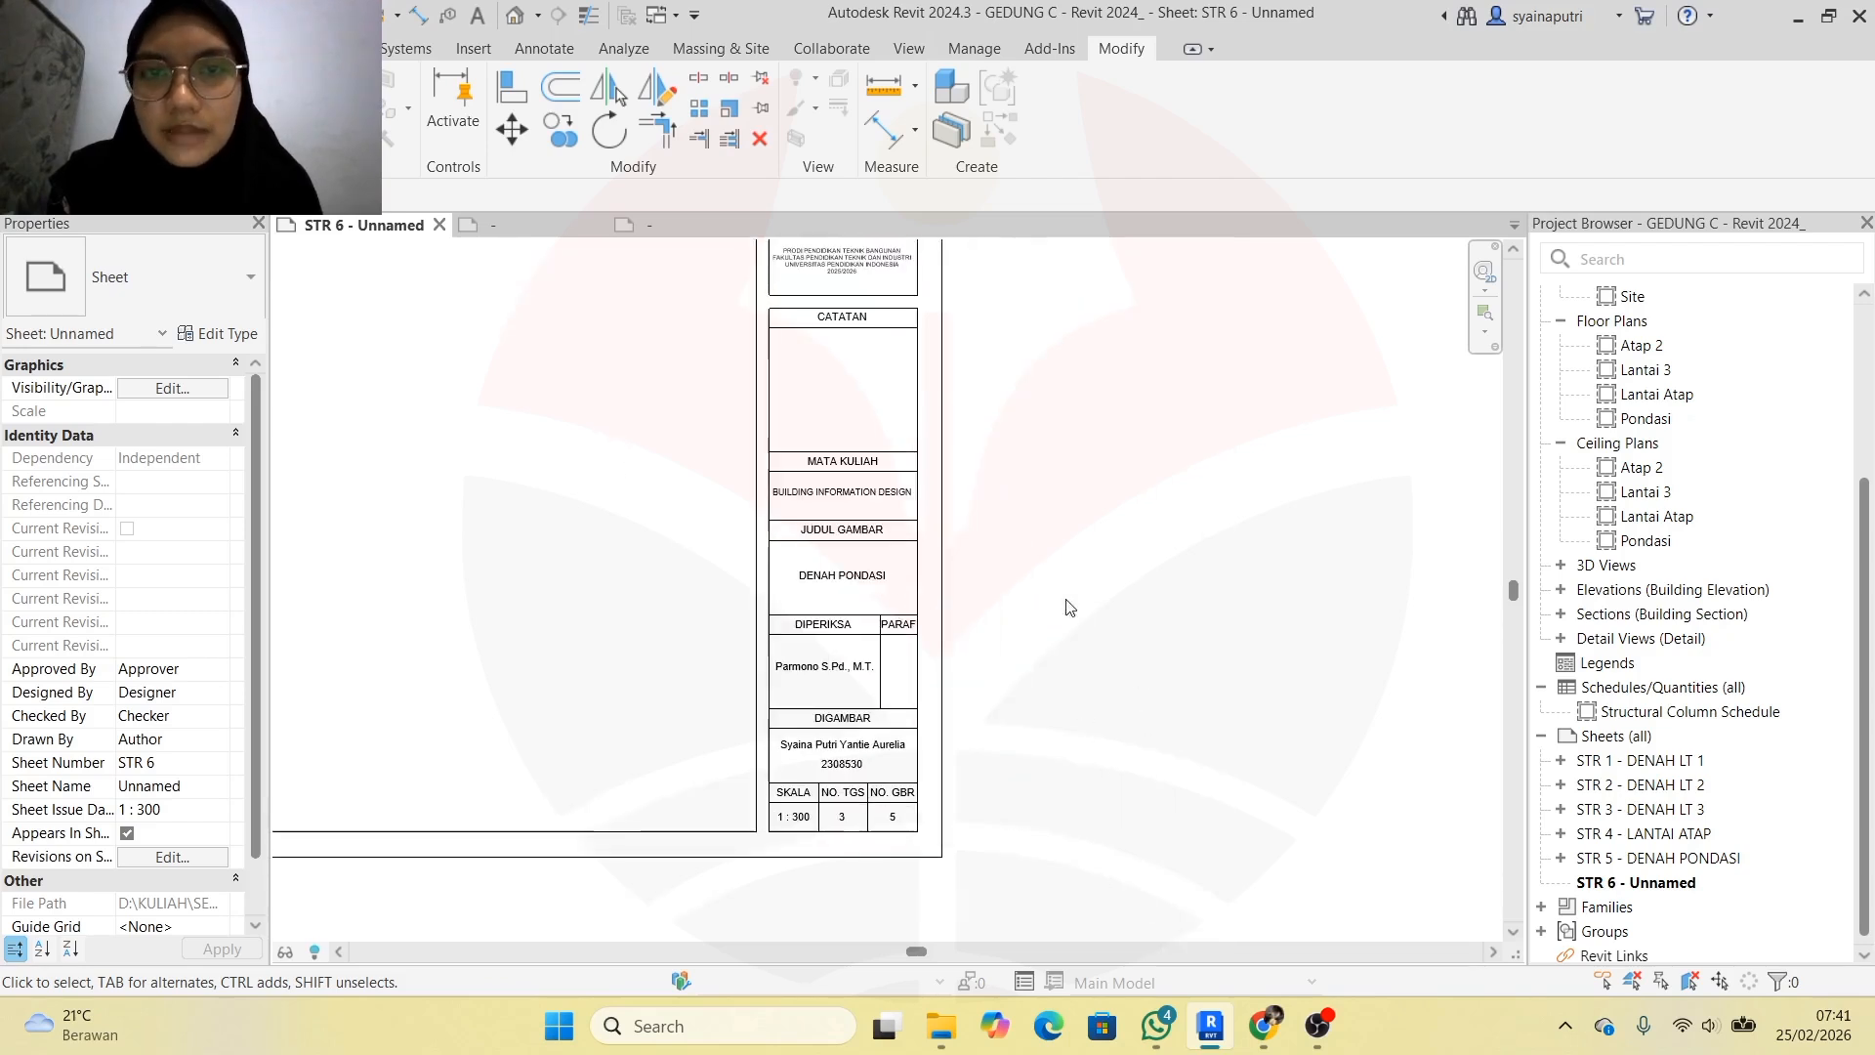
{"action": "scroll", "coordinate": [632, 503], "scroll_direction": "down", "scroll_amount": 5}
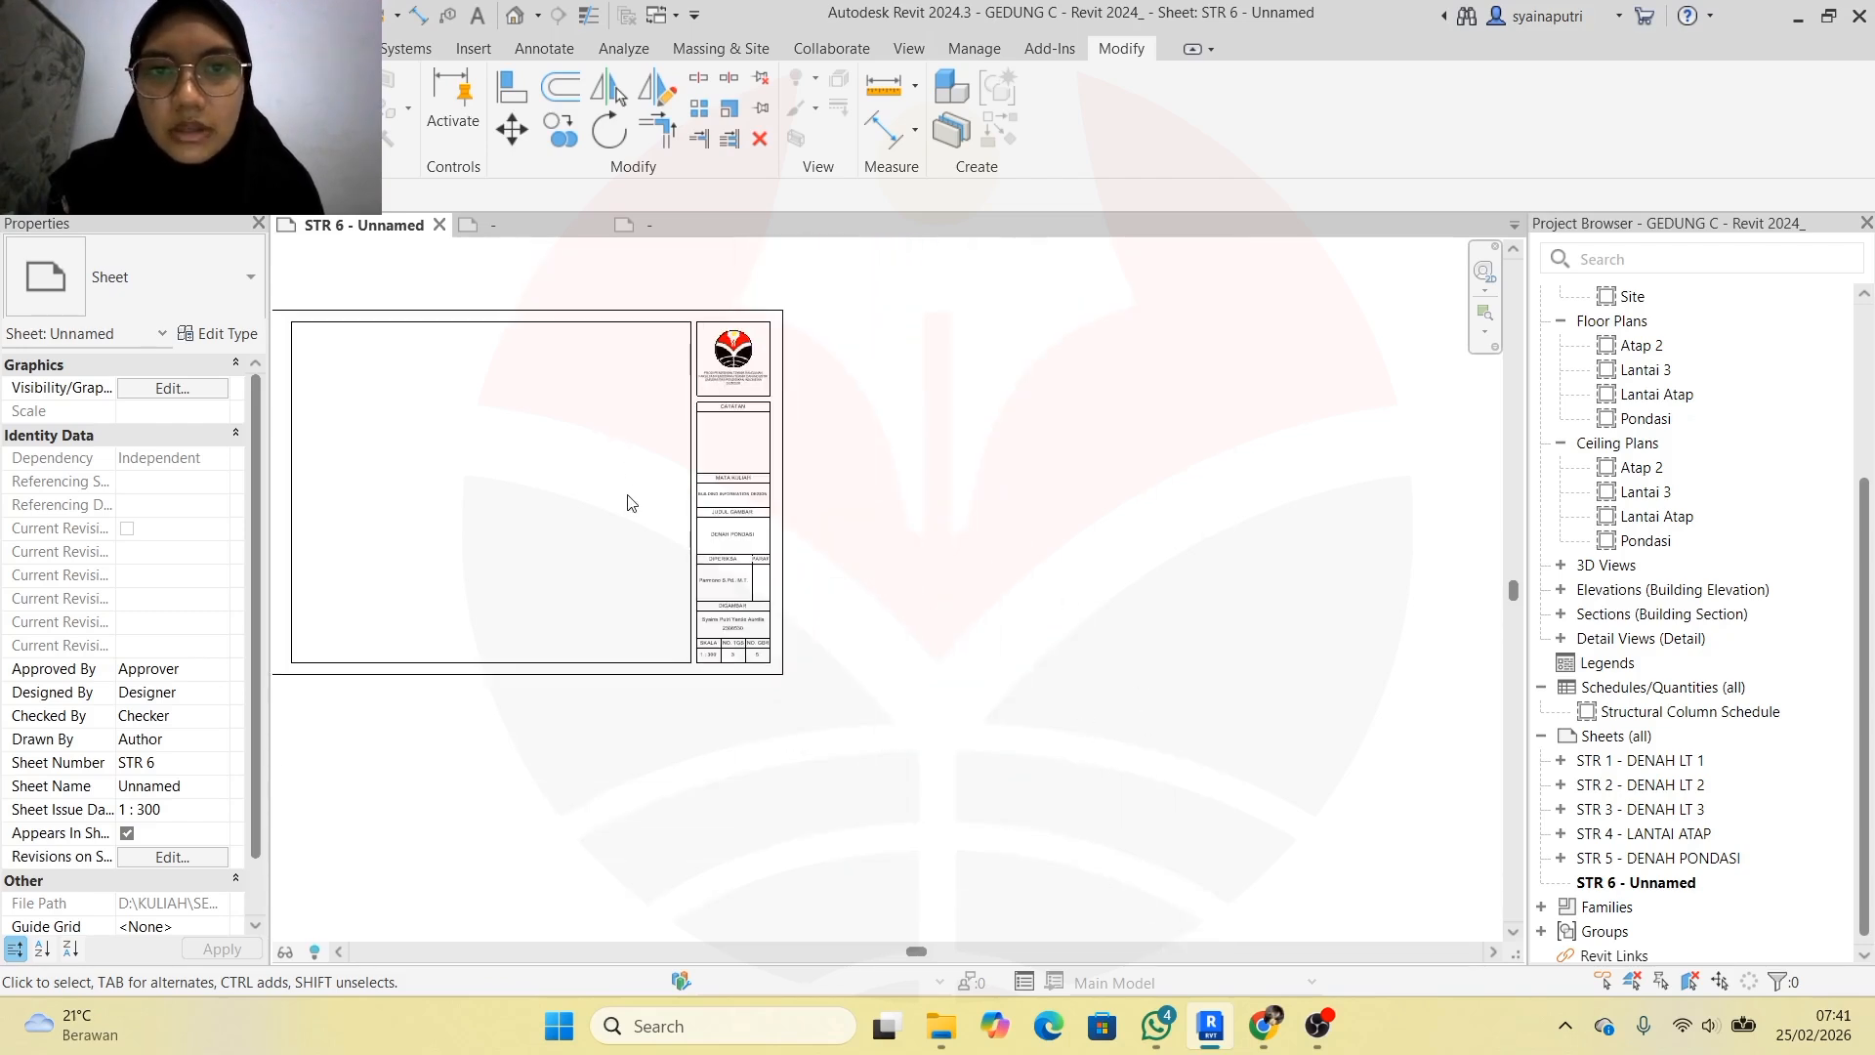
{"action": "left_click", "coordinate": [596, 226]}
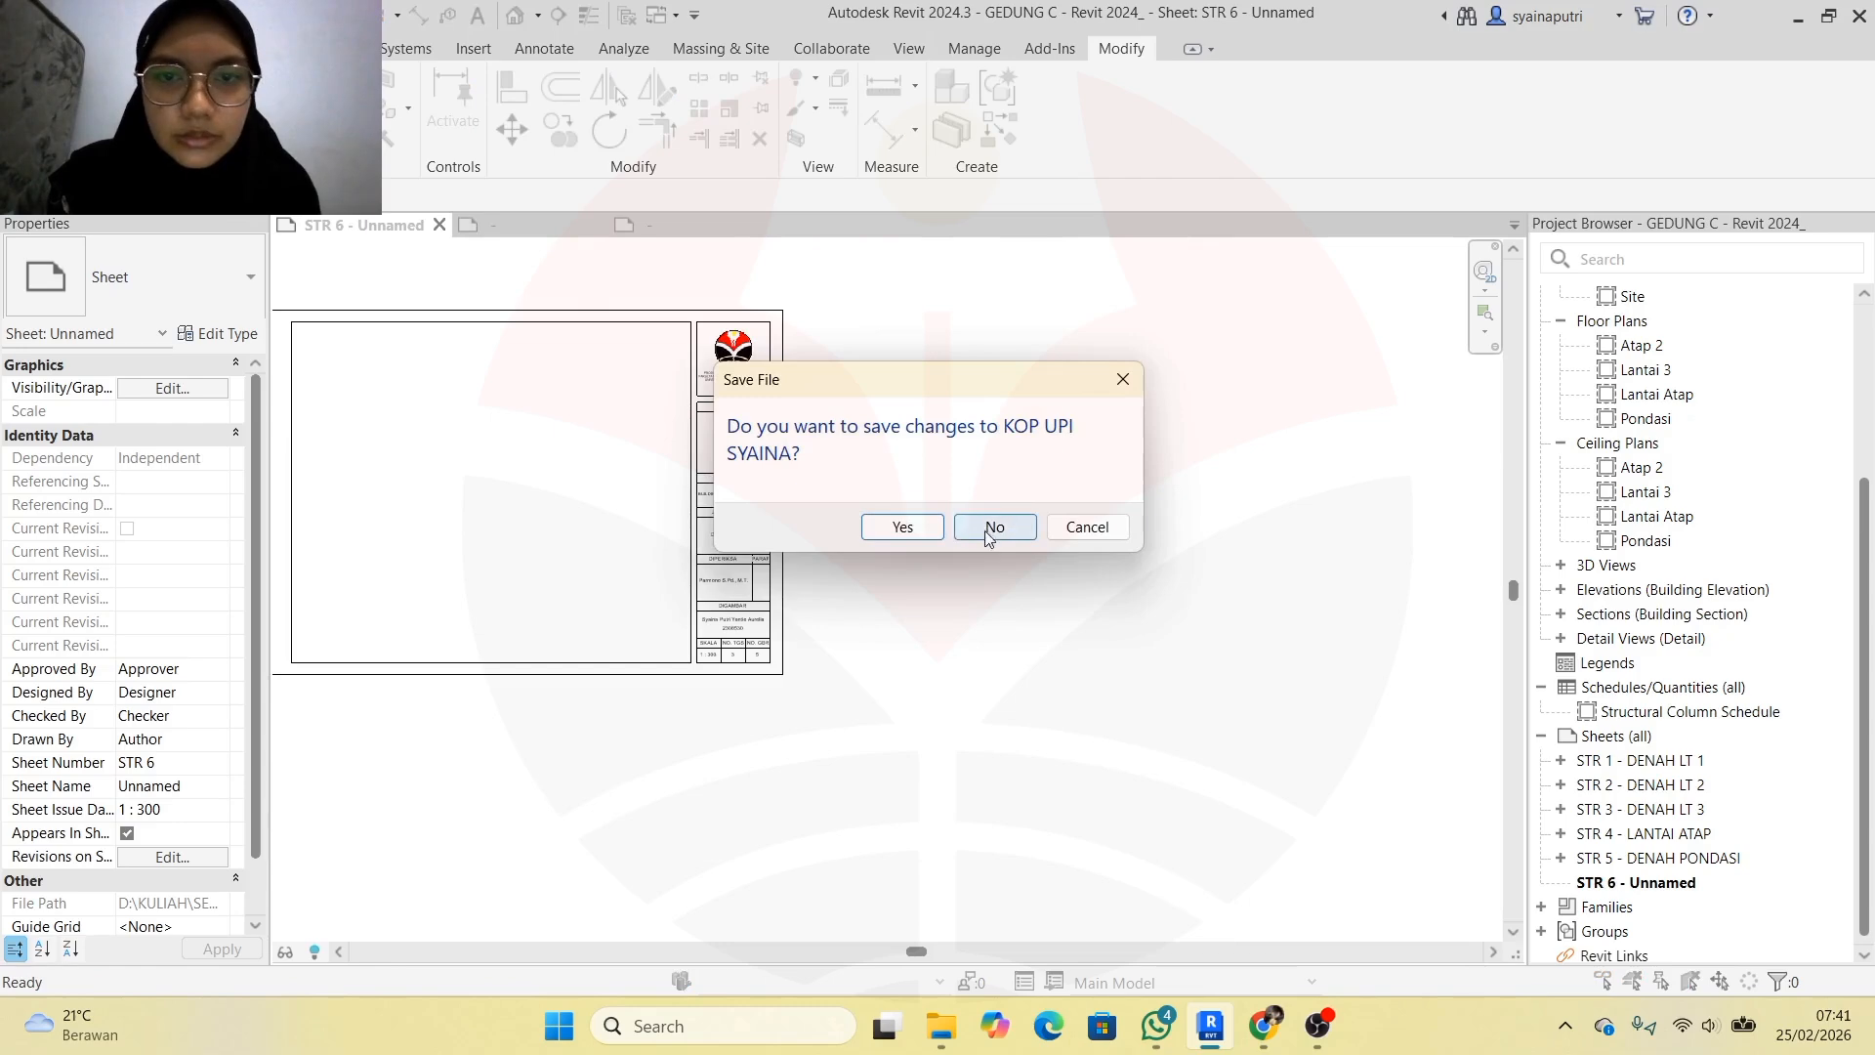
{"action": "left_click", "coordinate": [926, 529]}
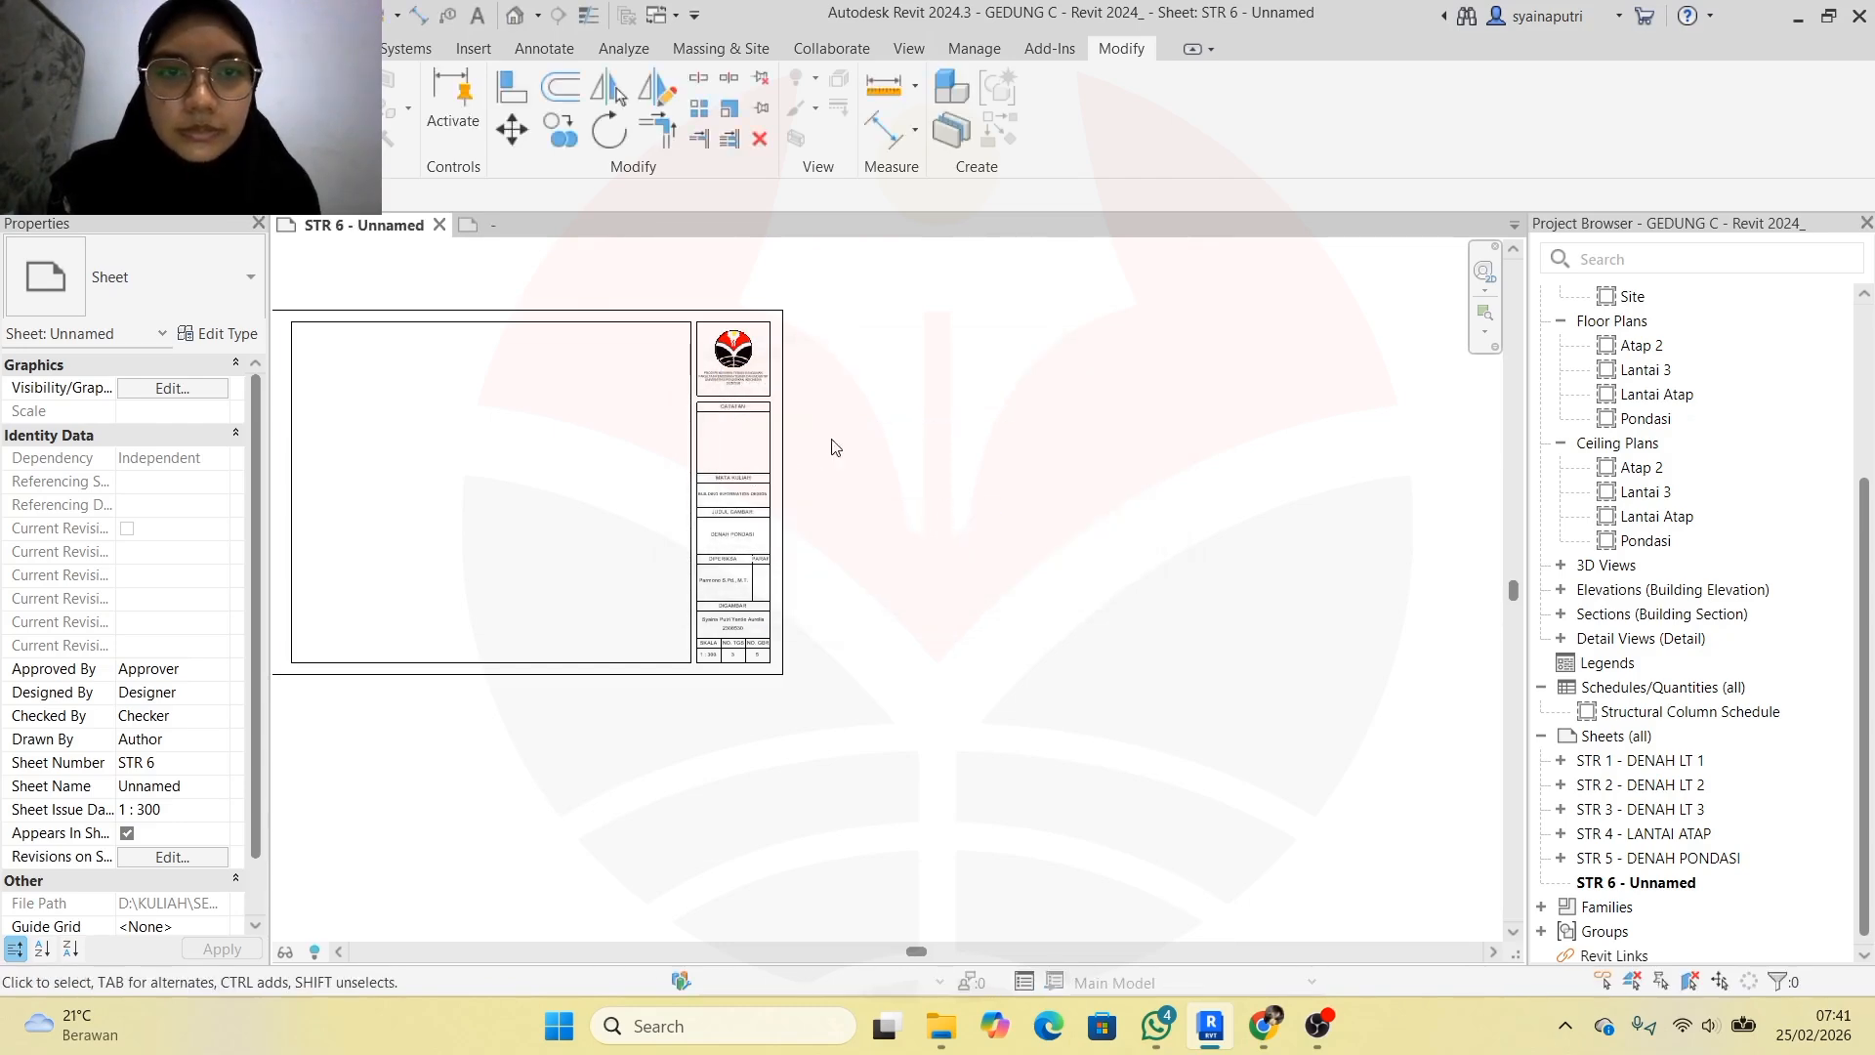
Add new sheet STR 7 under Sheets (all) using the ETIKET A3 title block
{"action": "scroll", "coordinate": [821, 417], "scroll_direction": "down", "scroll_amount": 2}
{"action": "scroll", "coordinate": [537, 353], "scroll_direction": "up", "scroll_amount": 2}
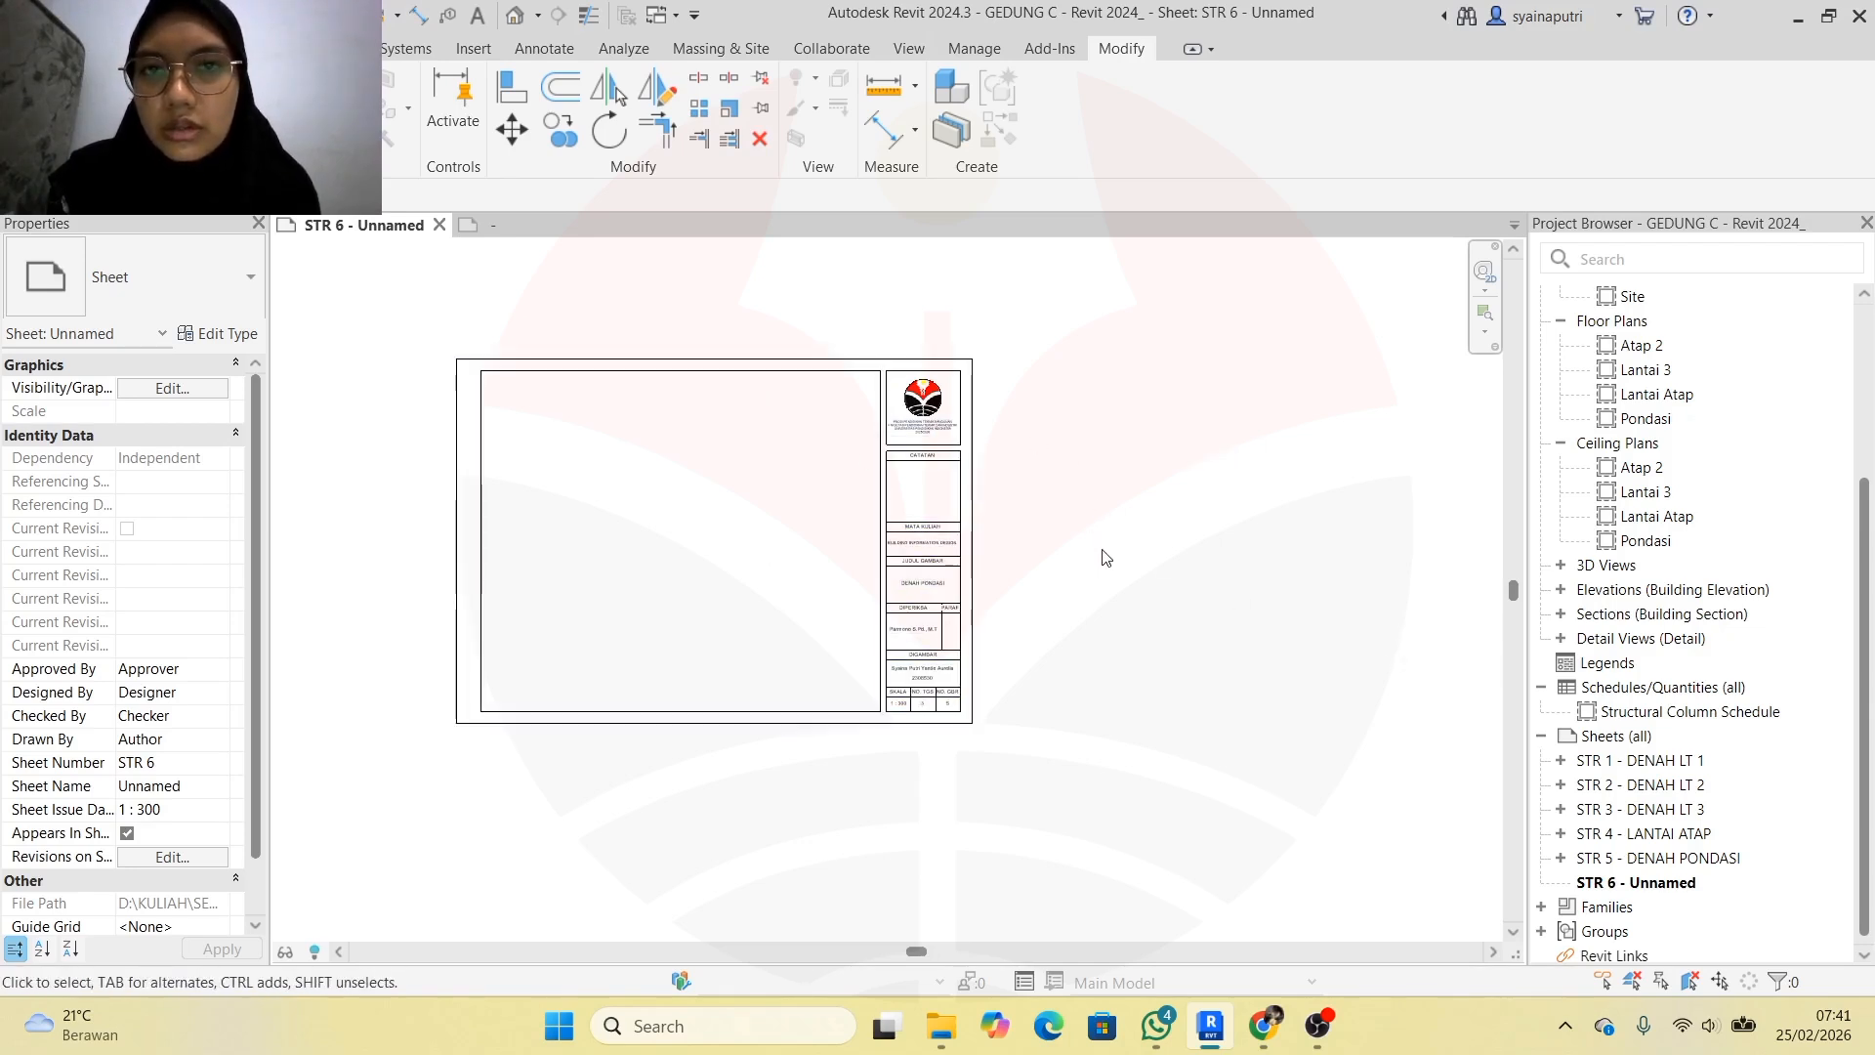
{"action": "left_click", "coordinate": [1662, 742]}
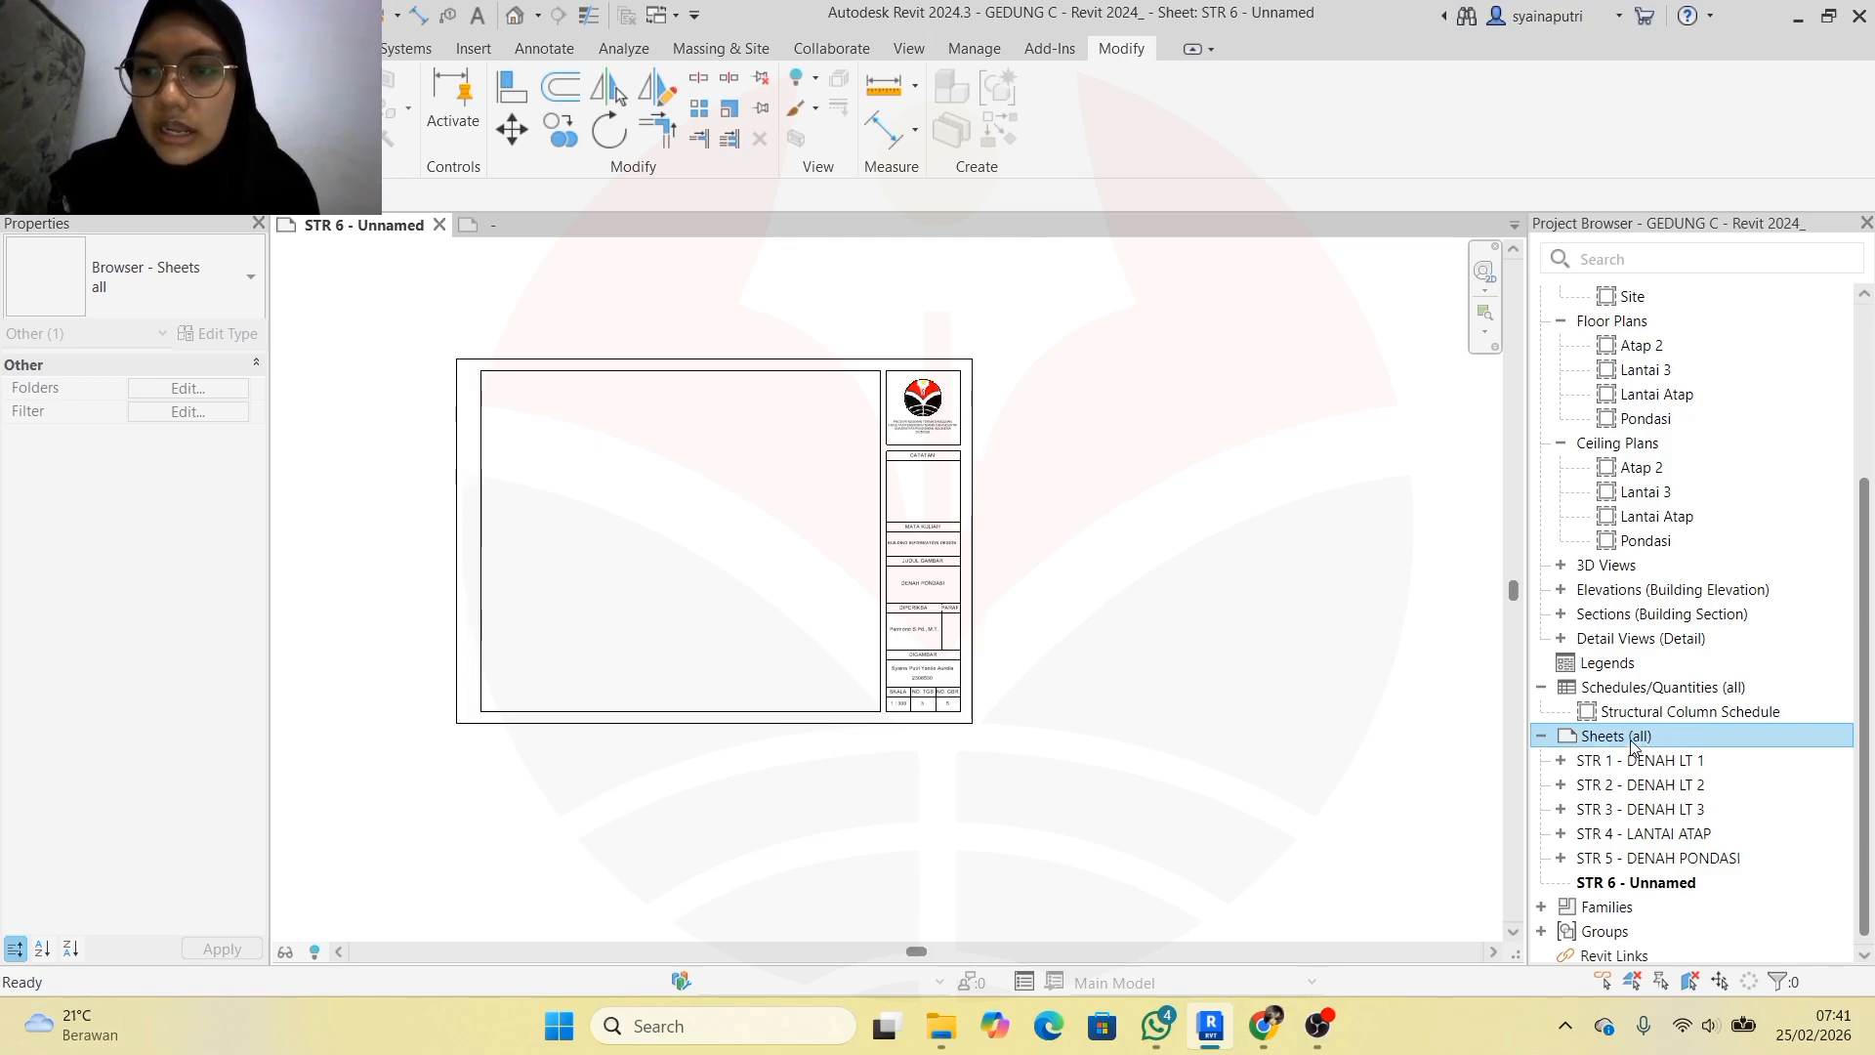
{"action": "right_click", "coordinate": [1633, 747]}
{"action": "left_click", "coordinate": [1613, 767]}
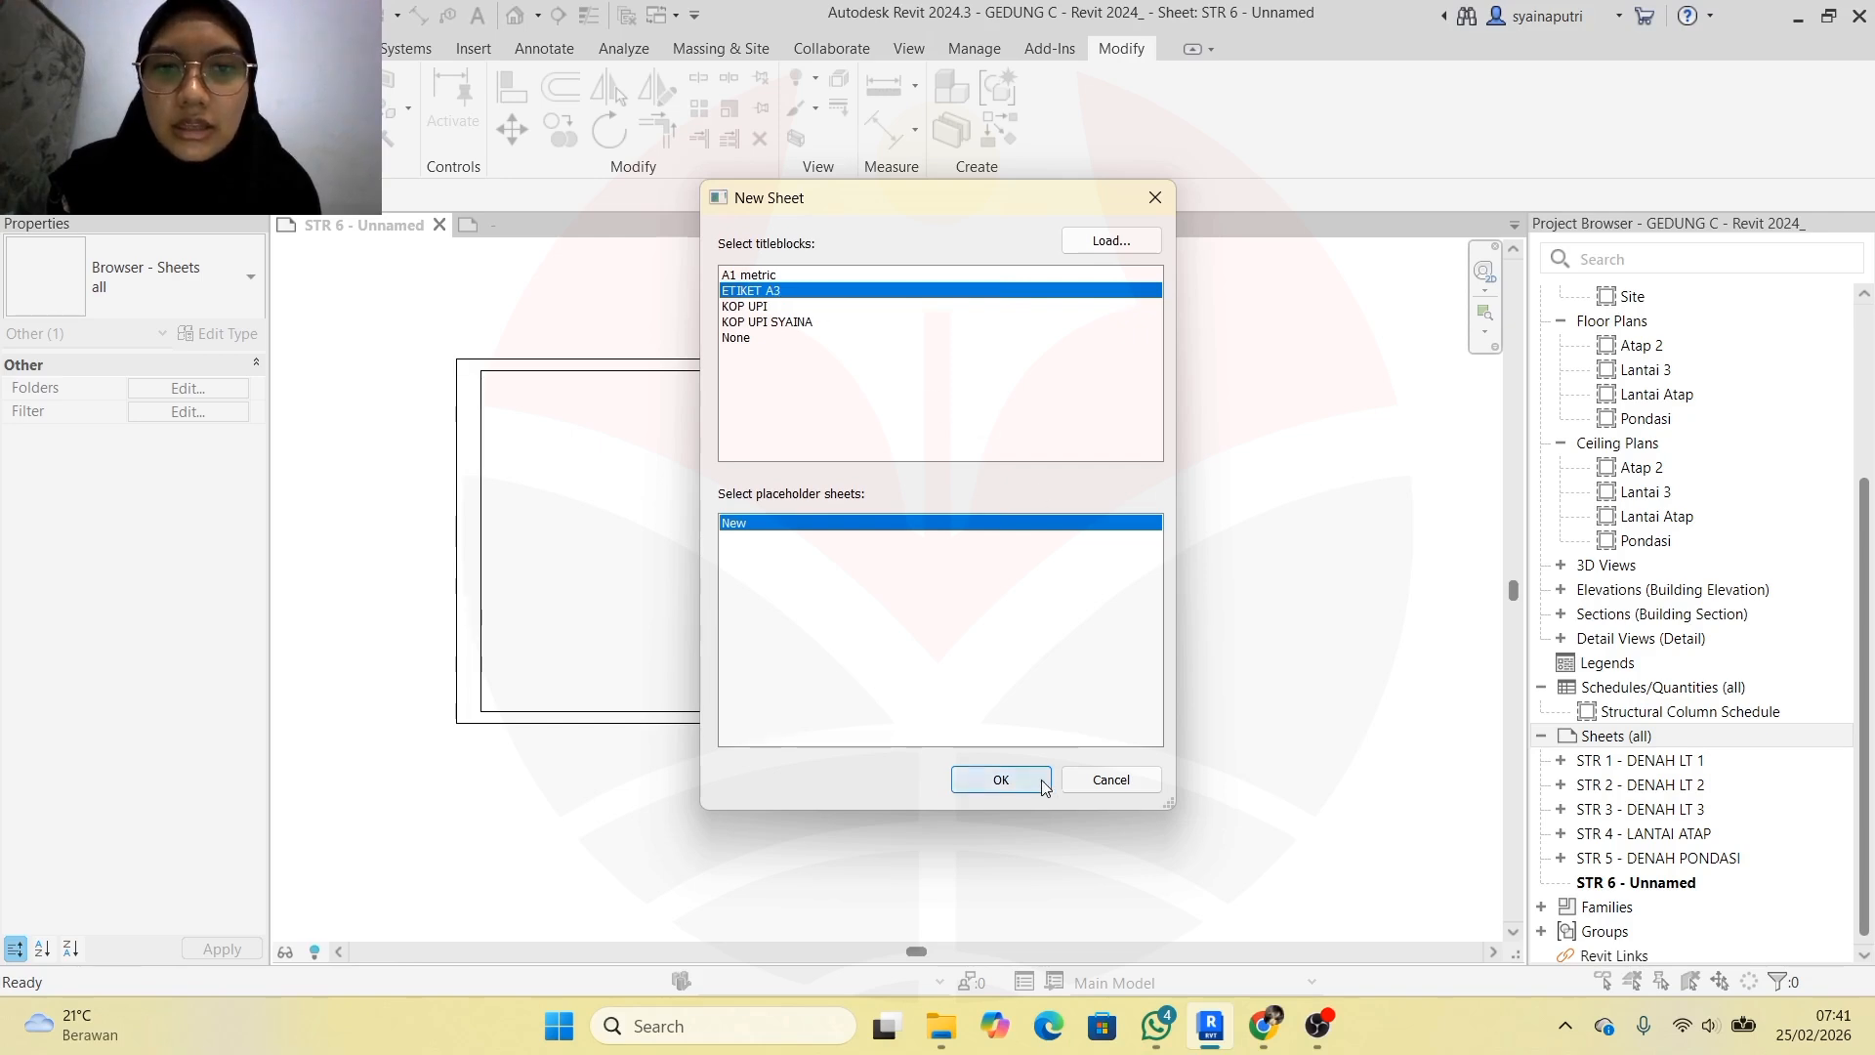
{"action": "left_click", "coordinate": [1001, 780]}
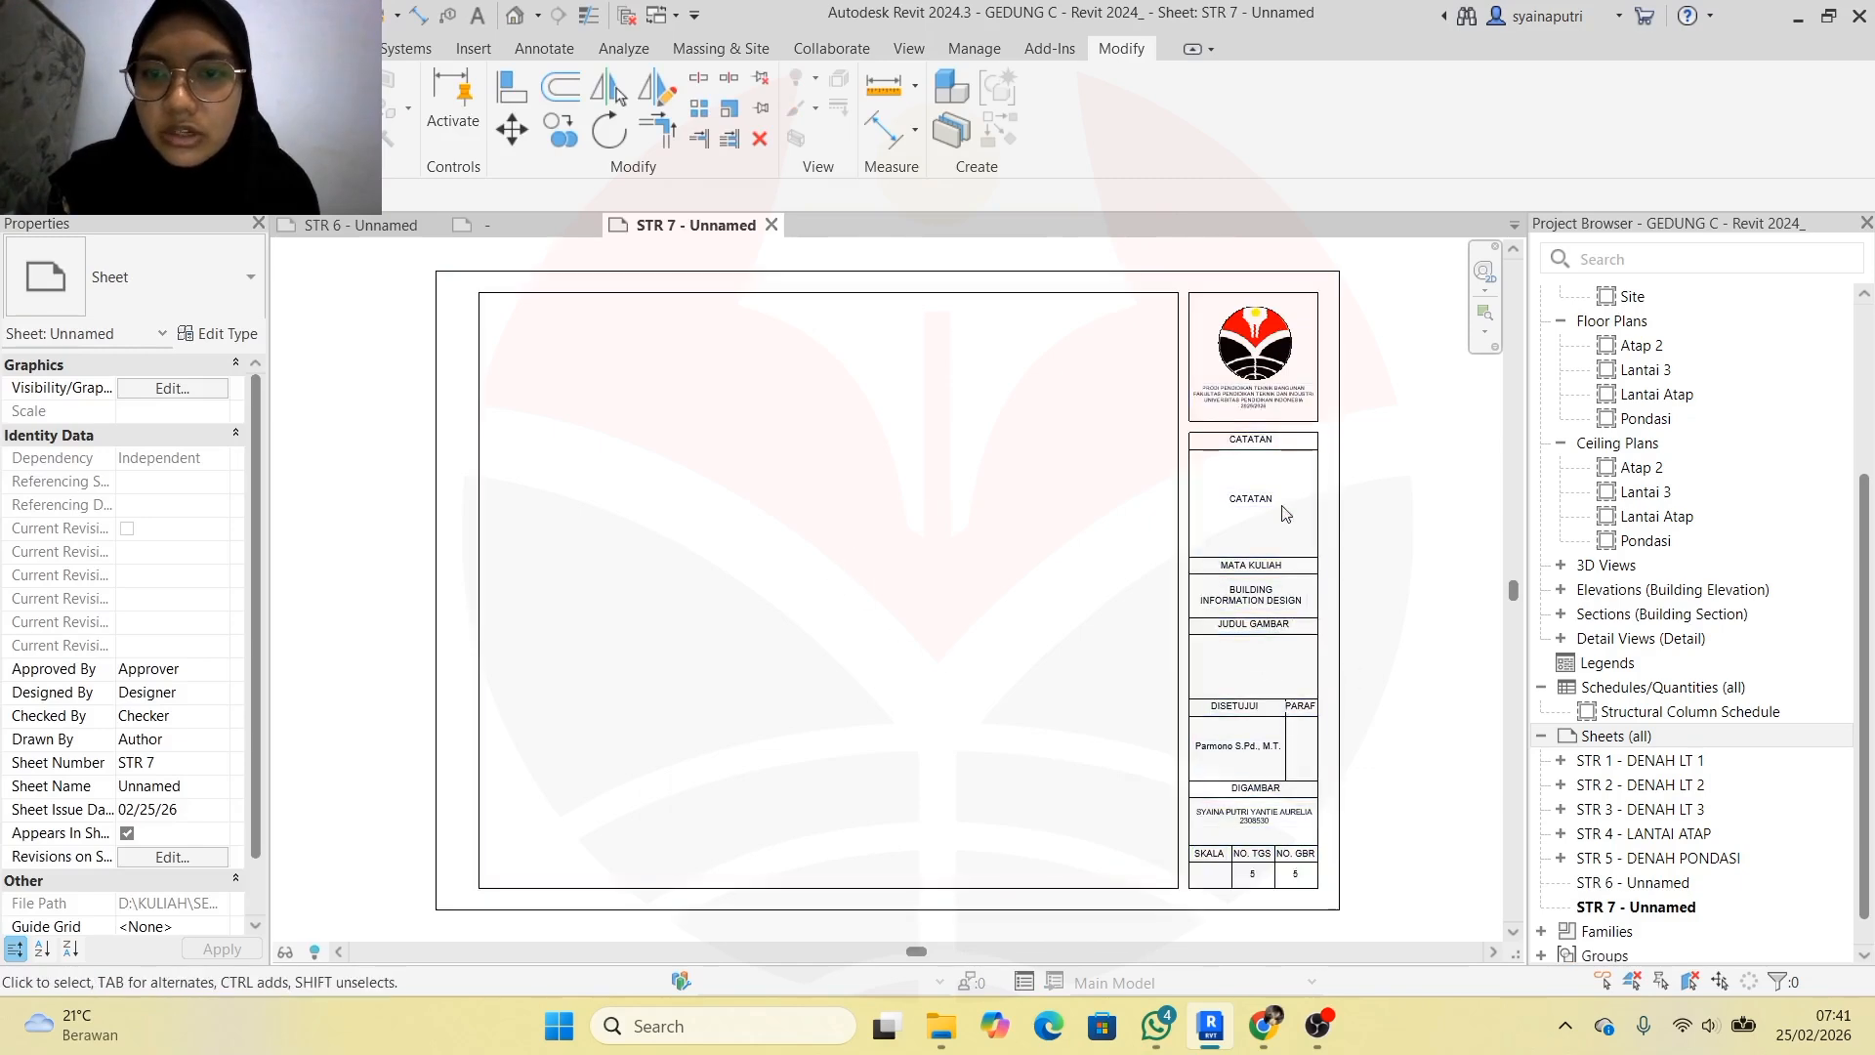
Zoom in on STR 7's title block and open ETIKET A3 in the Family Editor
{"action": "scroll", "coordinate": [1296, 541], "scroll_direction": "up", "scroll_amount": 2}
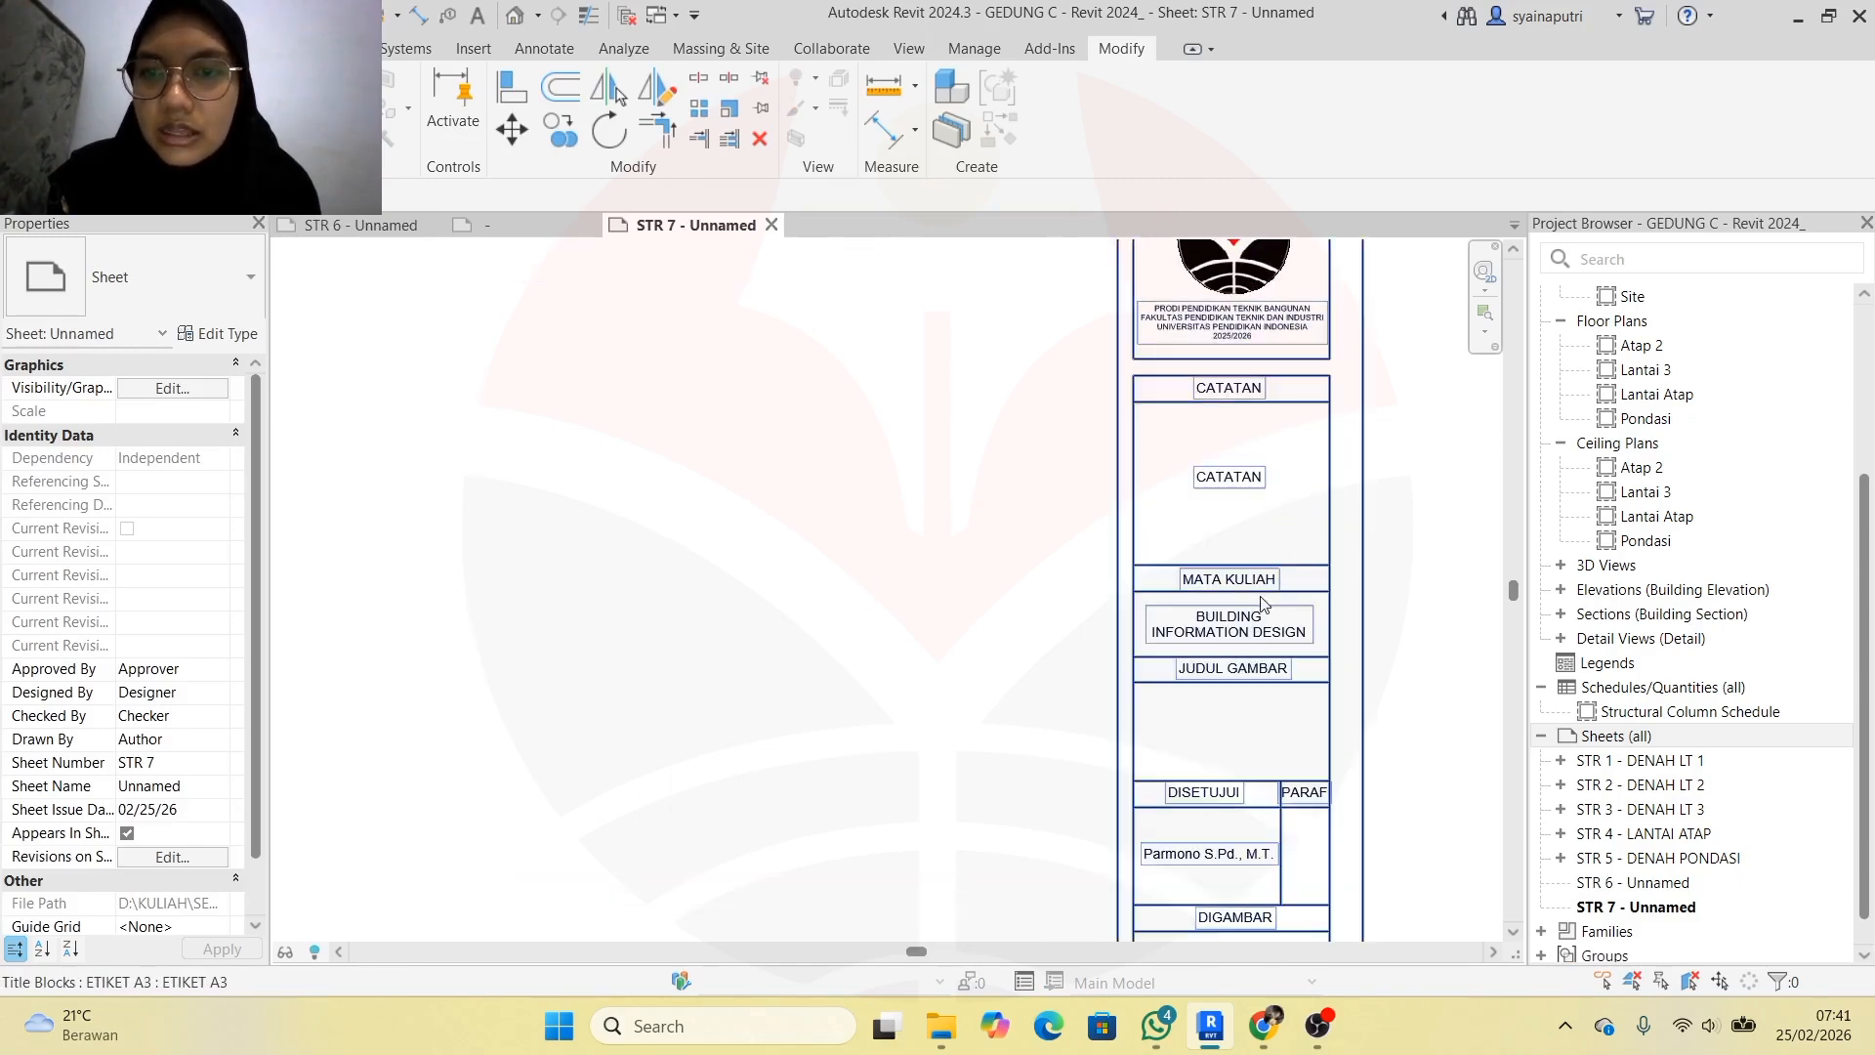
{"action": "scroll", "coordinate": [1262, 604], "scroll_direction": "down", "scroll_amount": 2}
{"action": "scroll", "coordinate": [1241, 674], "scroll_direction": "up", "scroll_amount": 2}
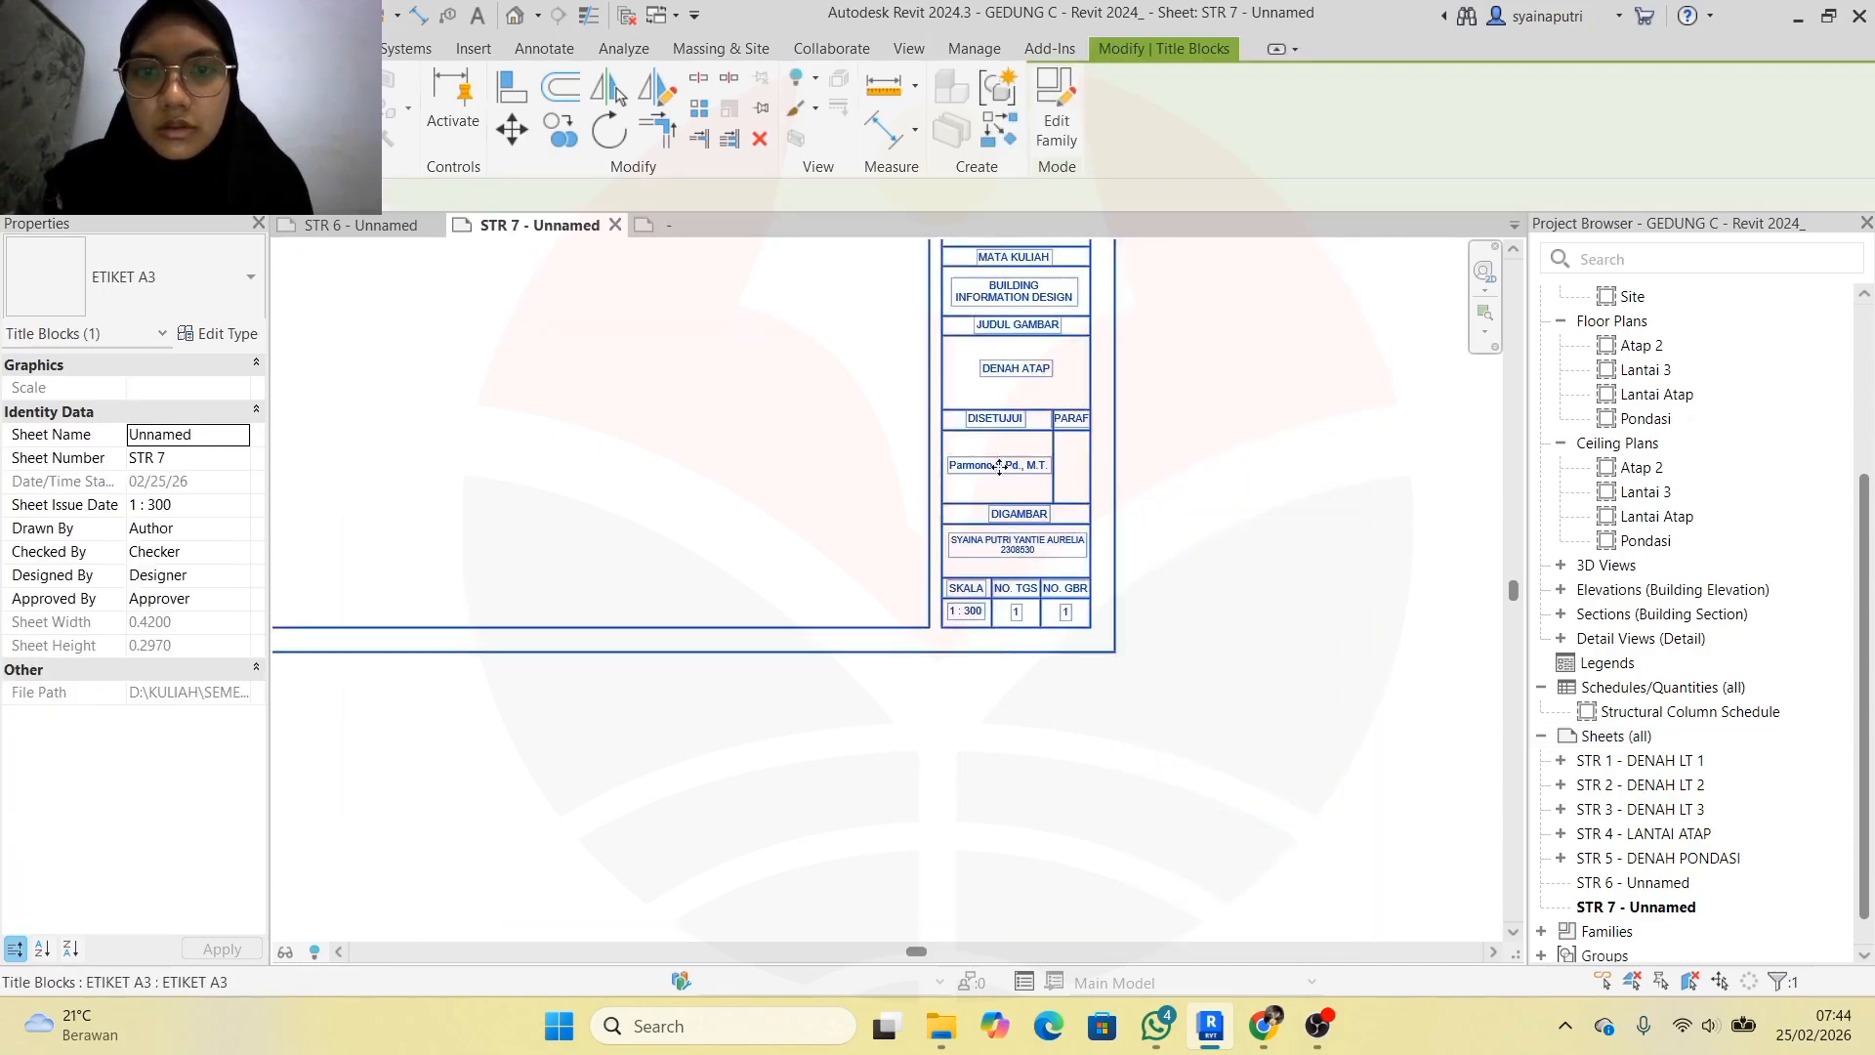
{"action": "scroll", "coordinate": [999, 467], "scroll_direction": "down", "scroll_amount": 2}
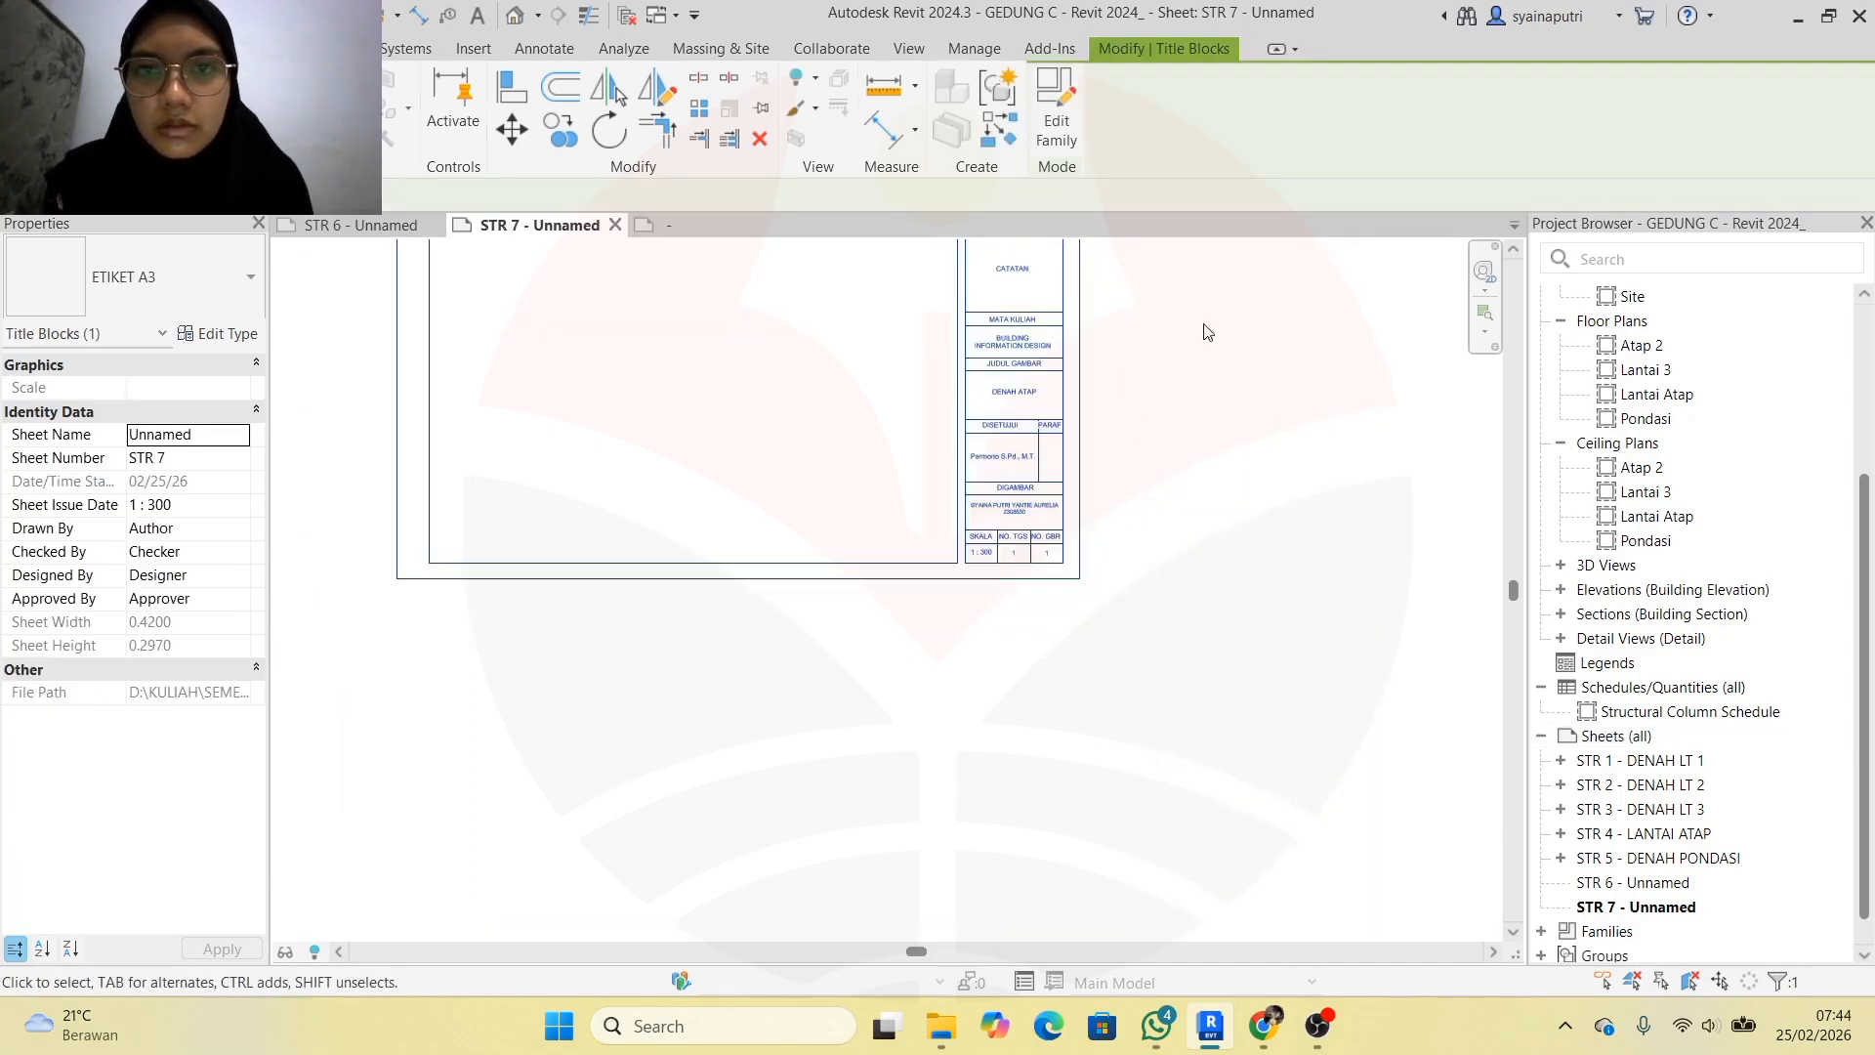
{"action": "scroll", "coordinate": [1014, 261], "scroll_direction": "up", "scroll_amount": 3}
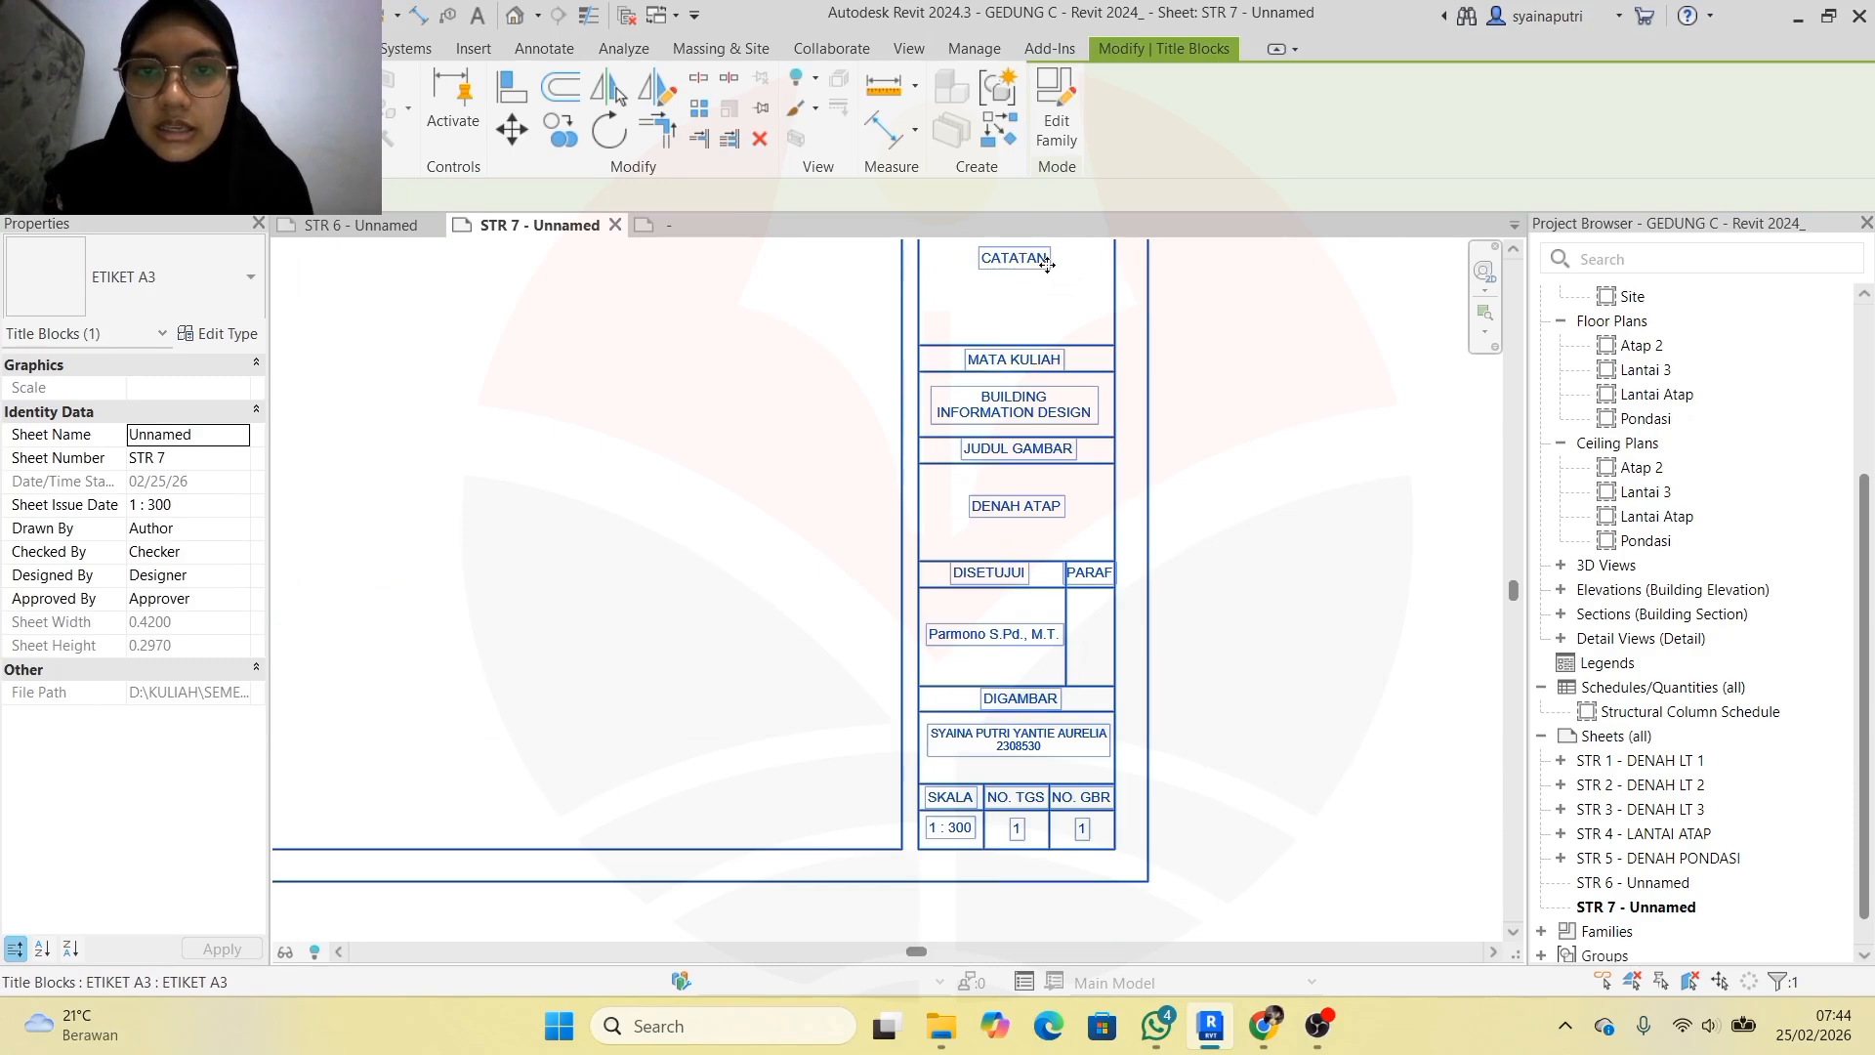
{"action": "scroll", "coordinate": [1046, 263], "scroll_direction": "down", "scroll_amount": 3}
{"action": "scroll", "coordinate": [1061, 296], "scroll_direction": "up", "scroll_amount": 2}
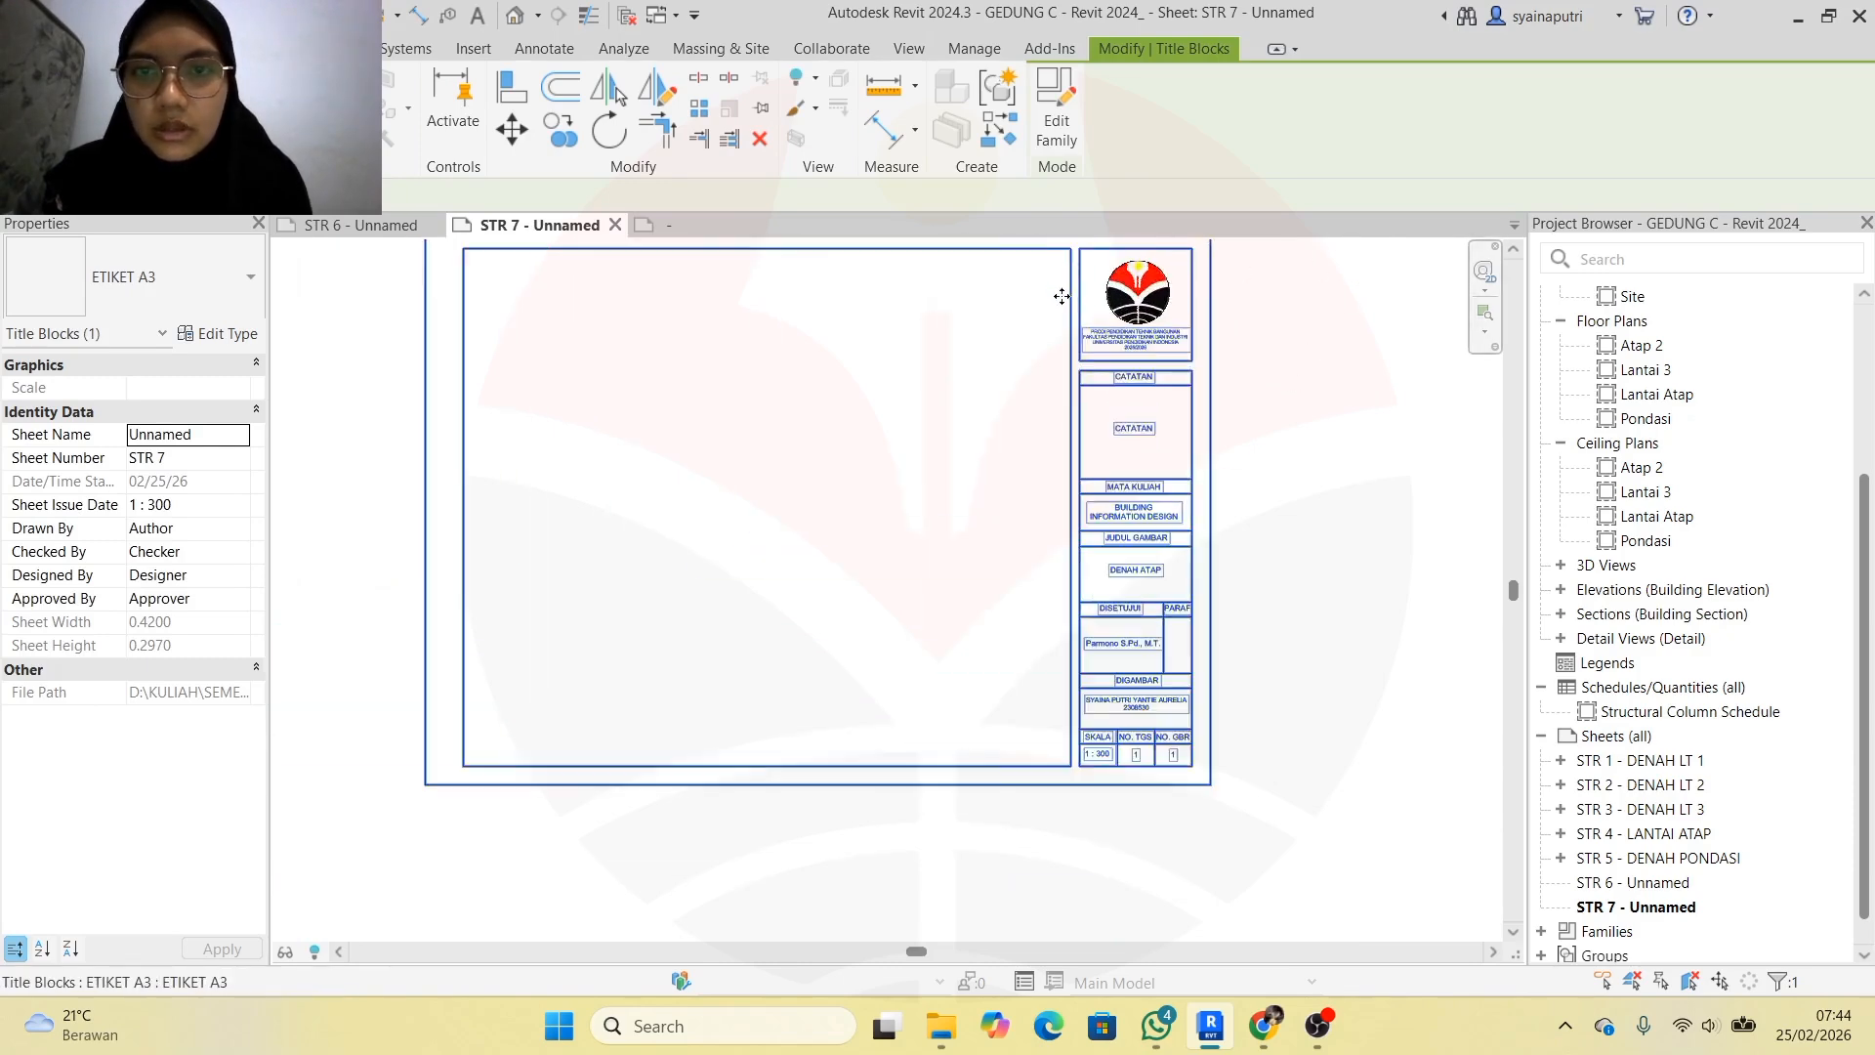
{"action": "scroll", "coordinate": [1061, 296], "scroll_direction": "up", "scroll_amount": 2}
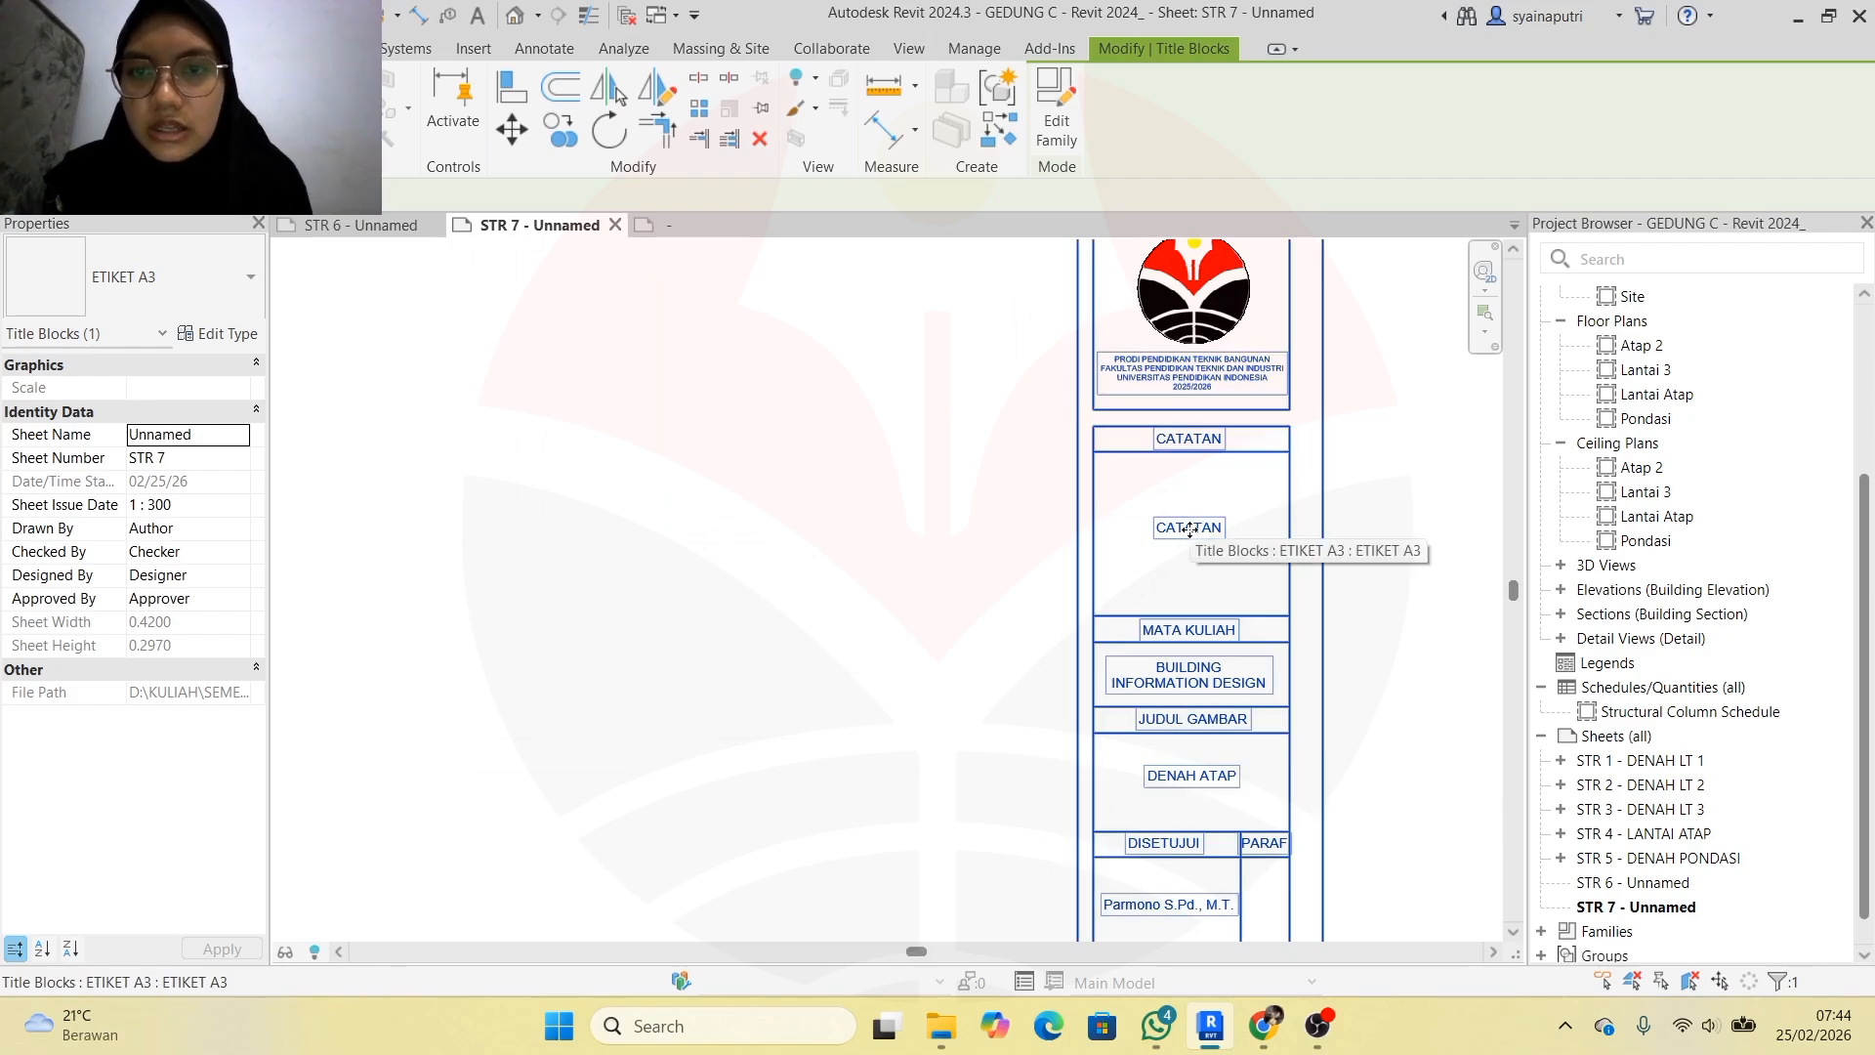
{"action": "double_click", "coordinate": [1189, 530]}
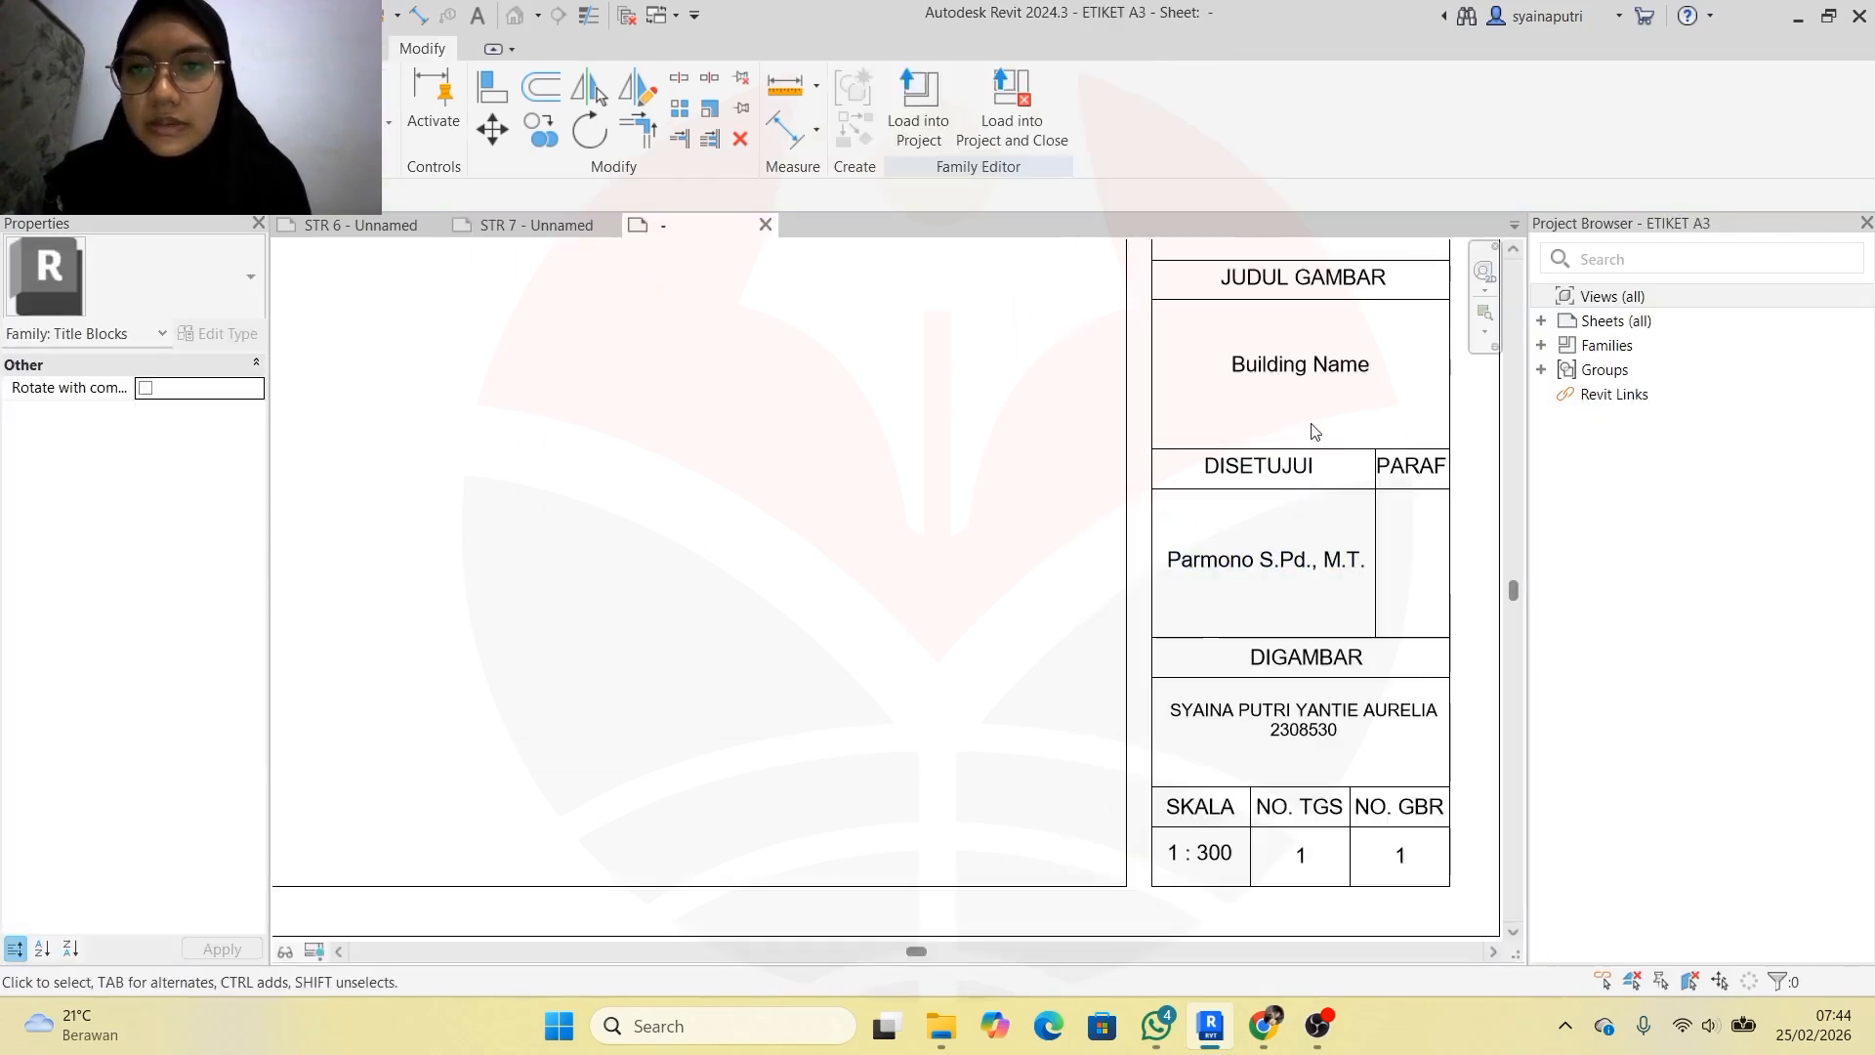
Delete the placeholder CATATAN text note from the ETIKET A3 notes box
{"action": "scroll", "coordinate": [1222, 410], "scroll_direction": "down", "scroll_amount": 3}
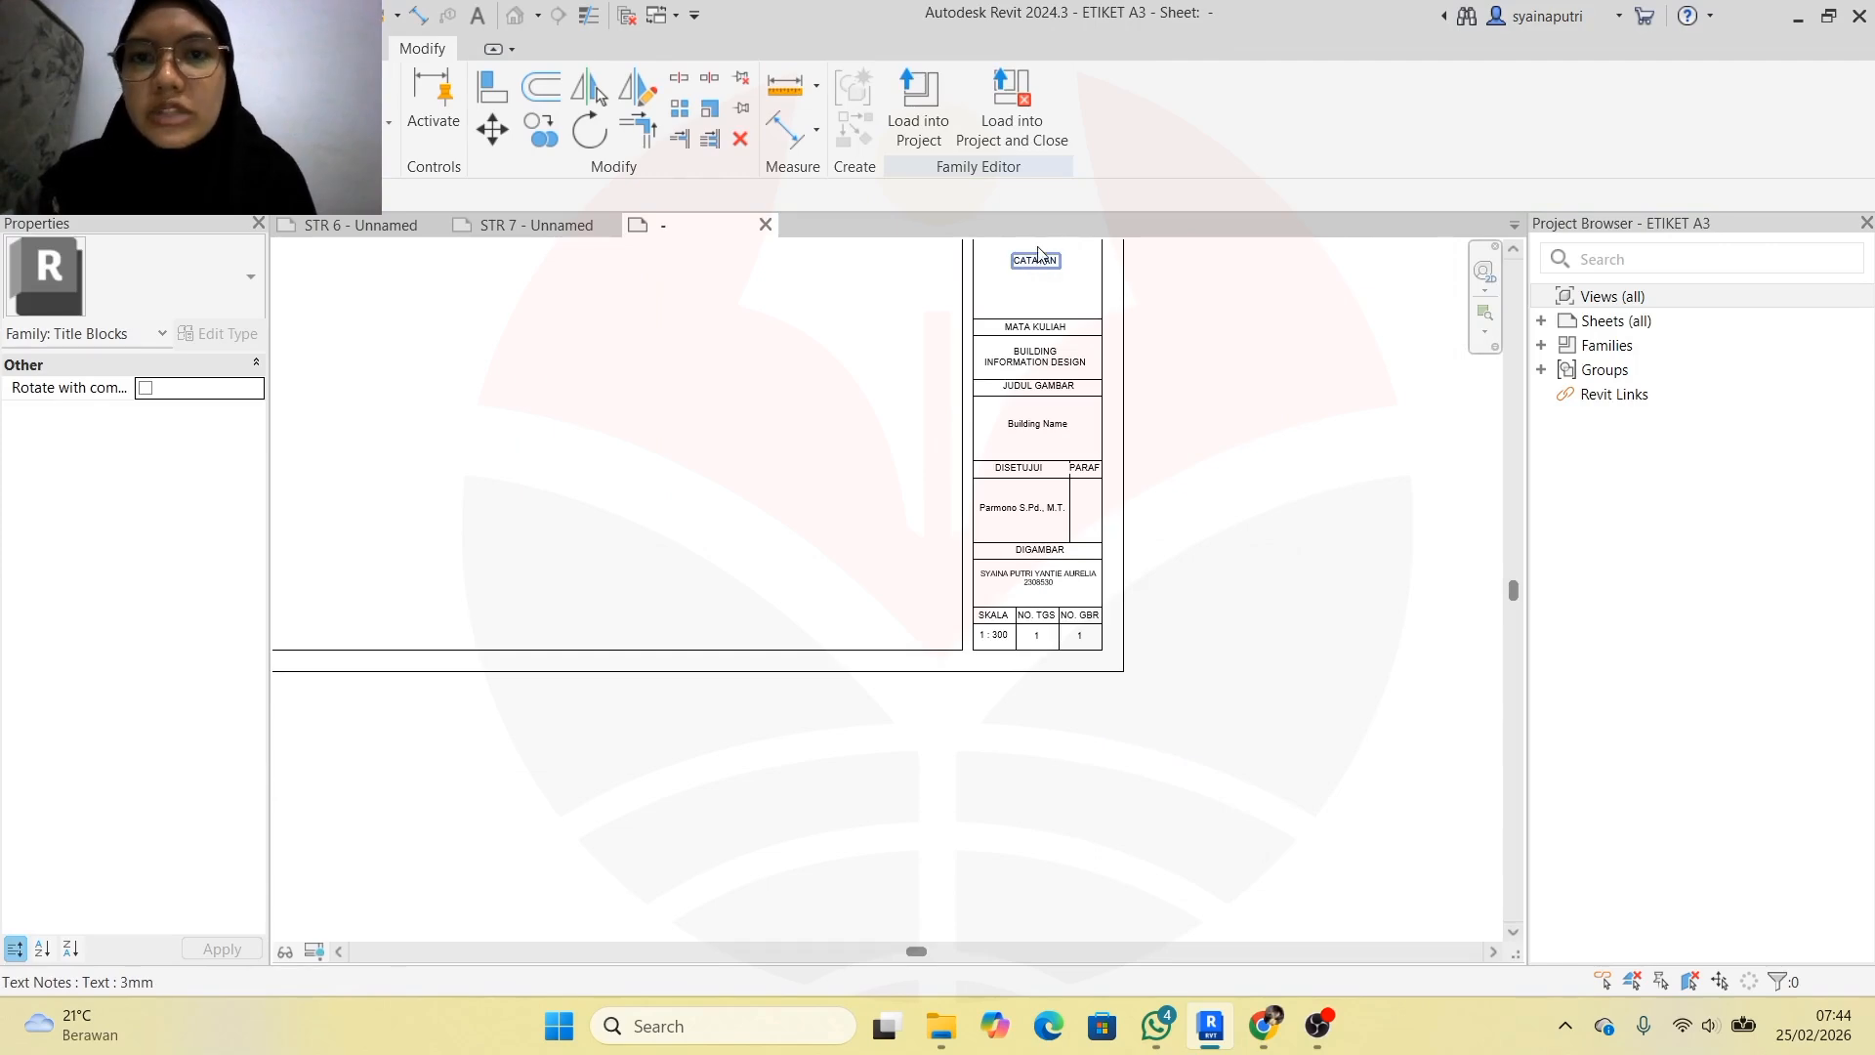
{"action": "left_click", "coordinate": [1038, 261]}
{"action": "key", "text": "Escape"}
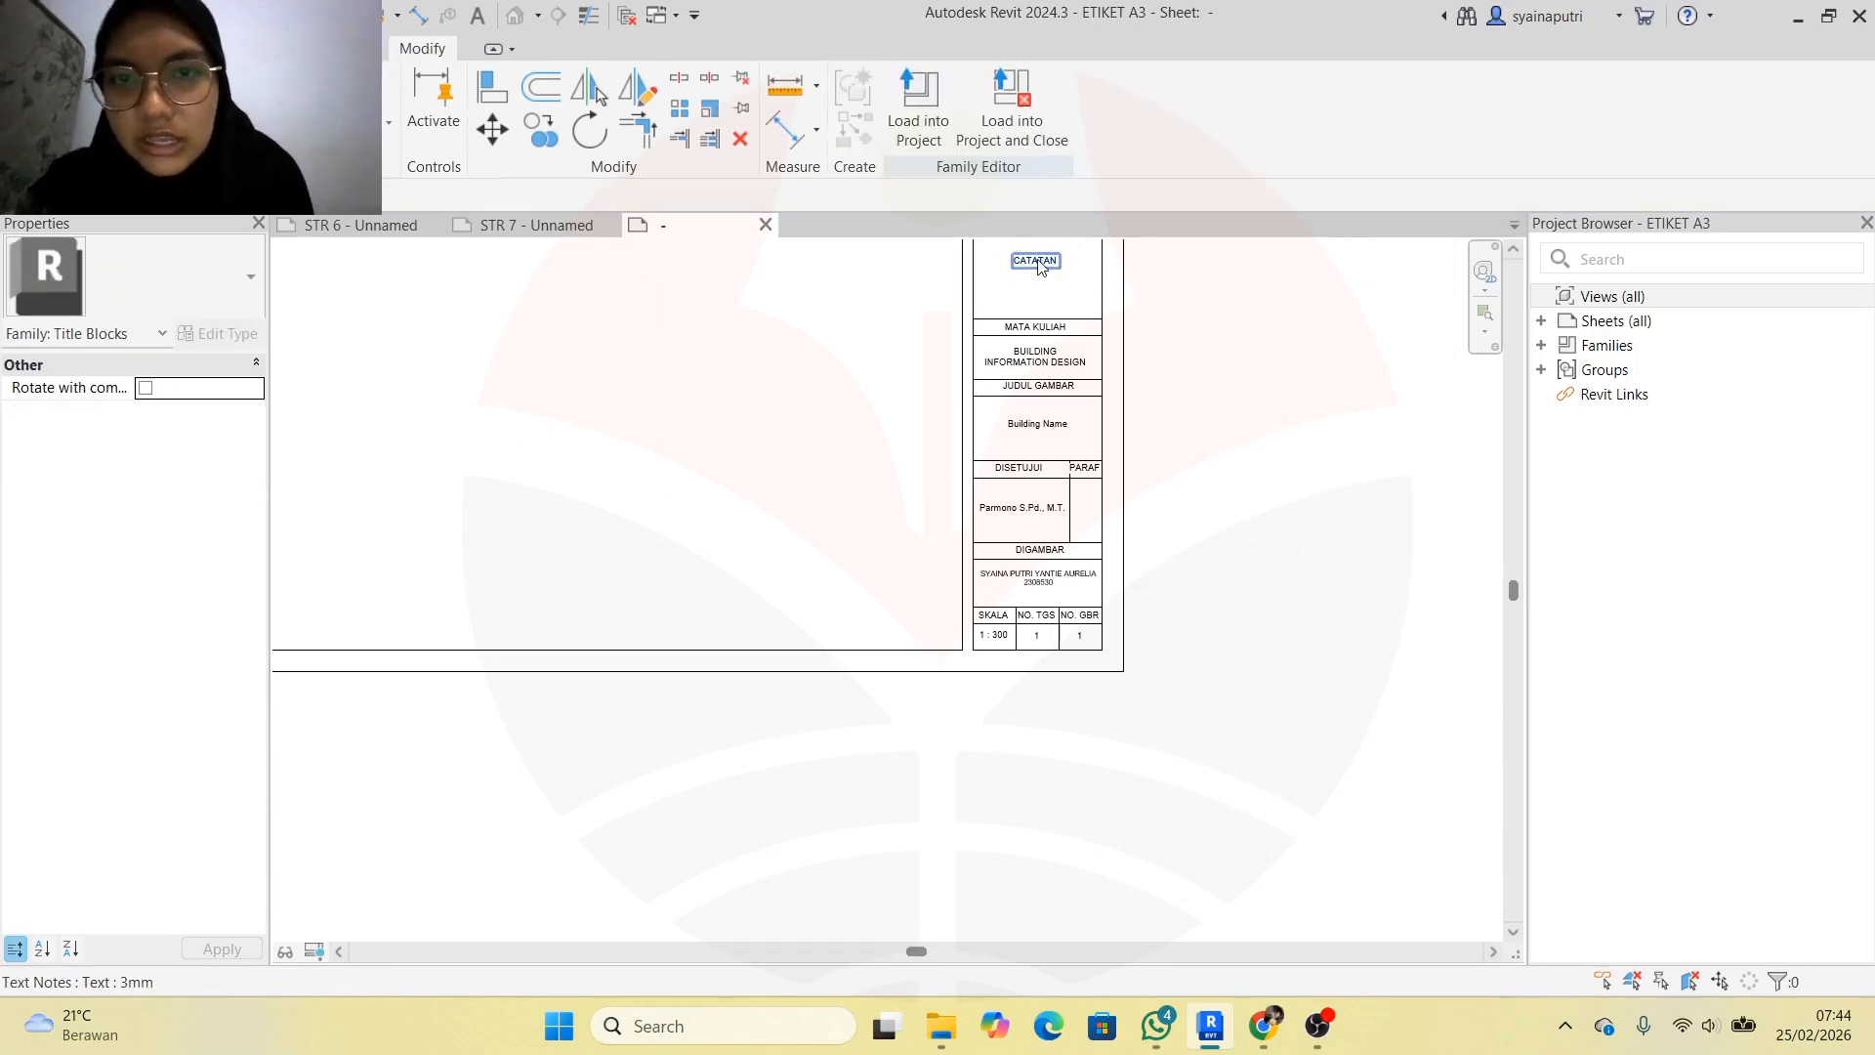
{"action": "scroll", "coordinate": [1006, 478], "scroll_direction": "down", "scroll_amount": 2}
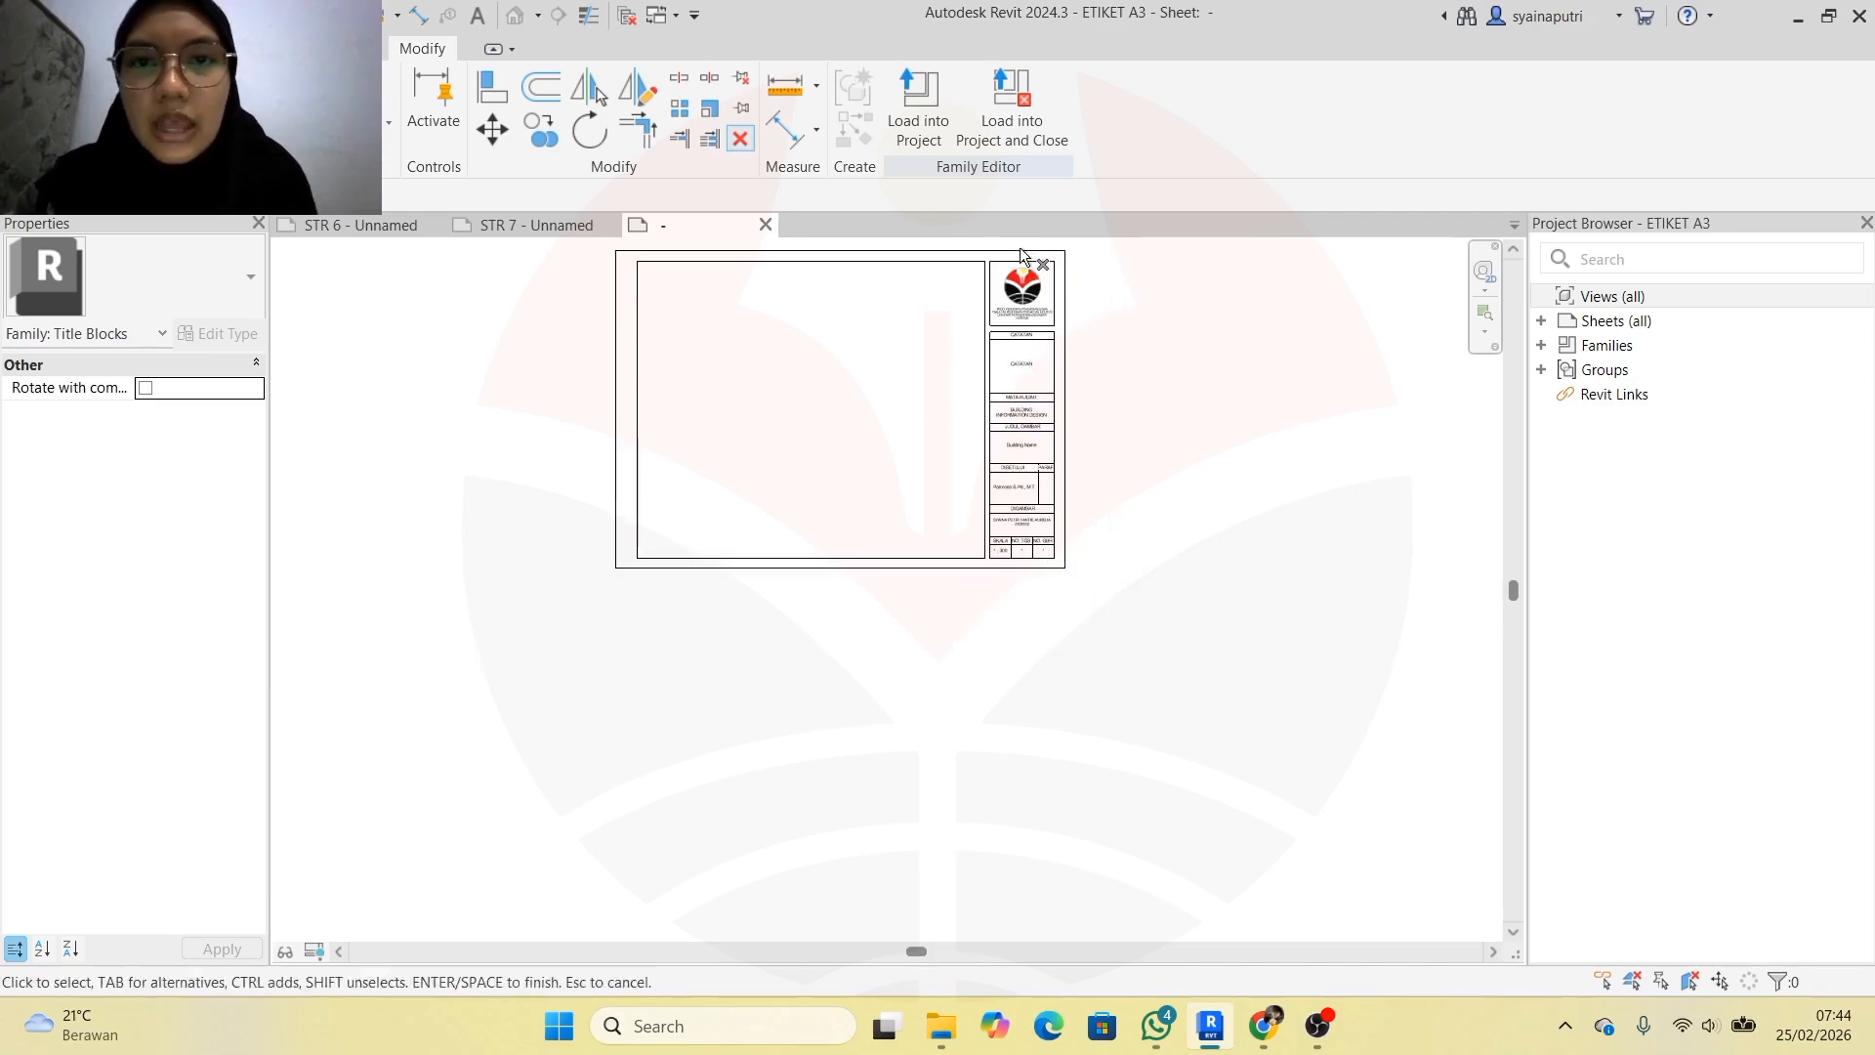
{"action": "scroll", "coordinate": [1019, 258], "scroll_direction": "up", "scroll_amount": 4}
{"action": "left_click", "coordinate": [1006, 302]}
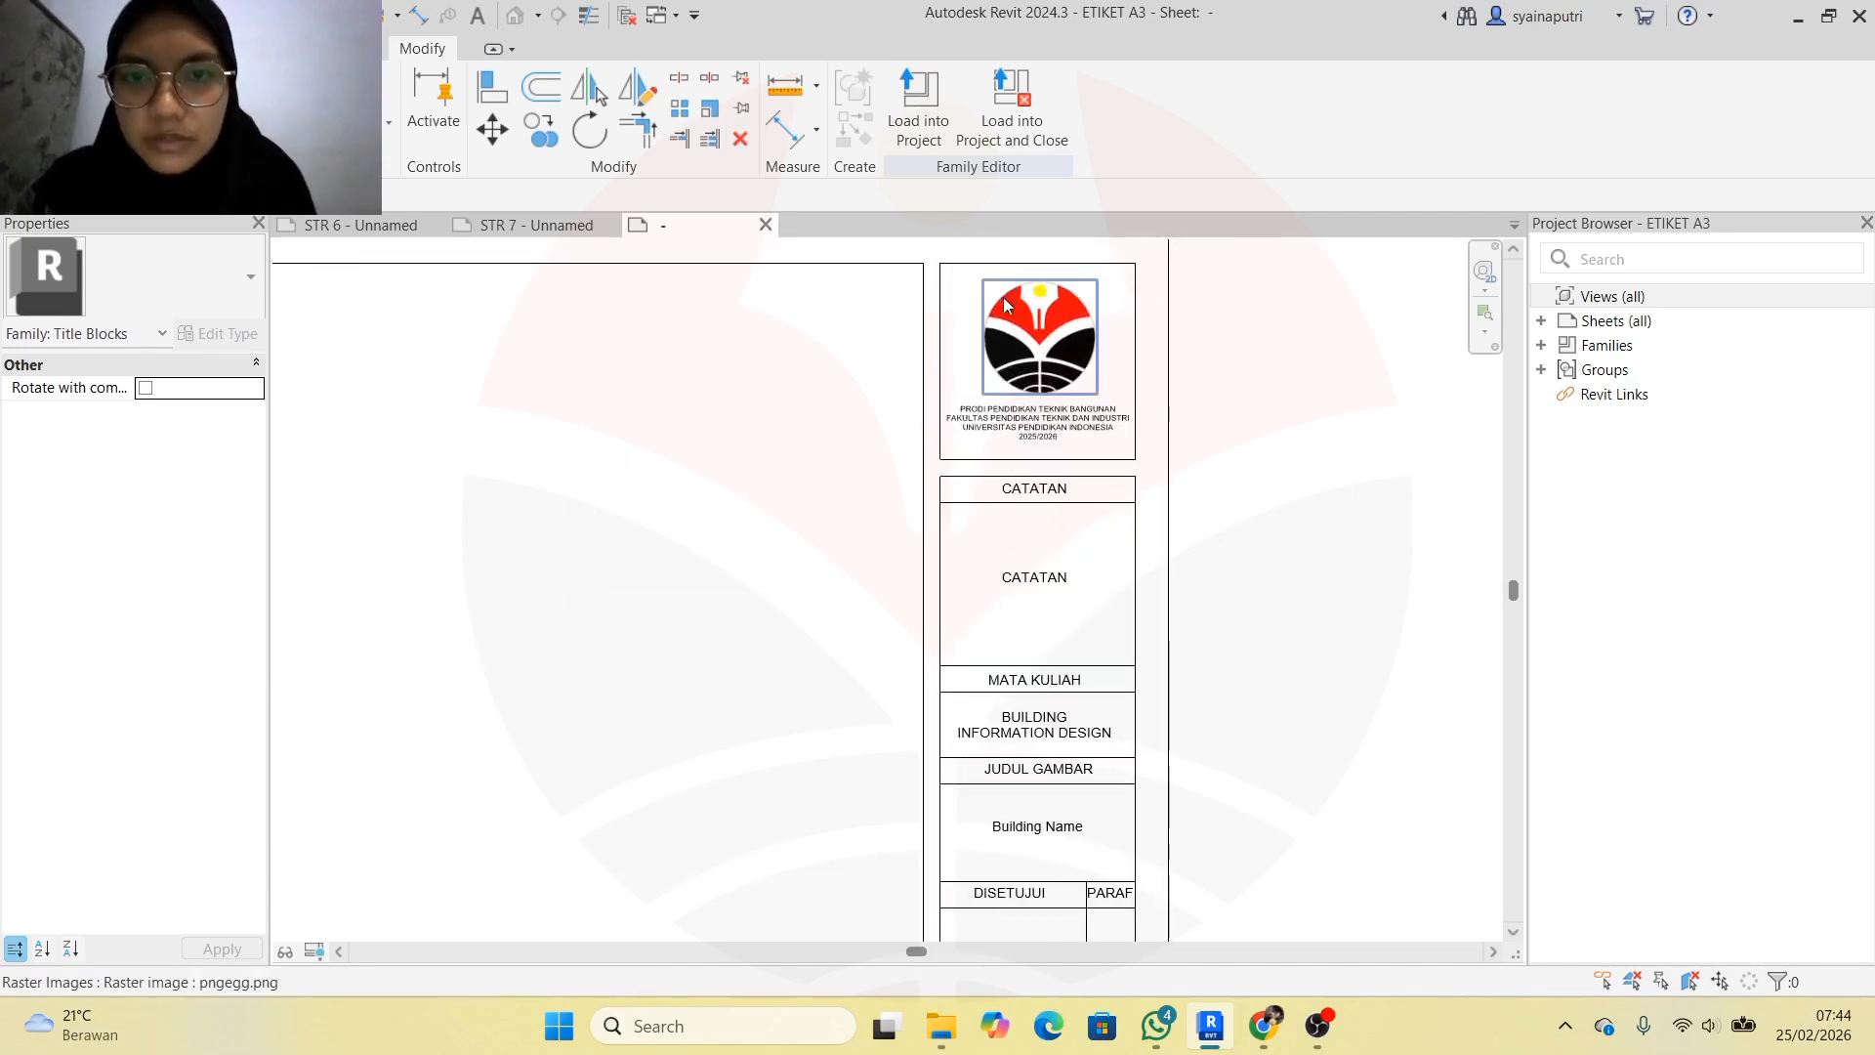
{"action": "left_click", "coordinate": [536, 225]}
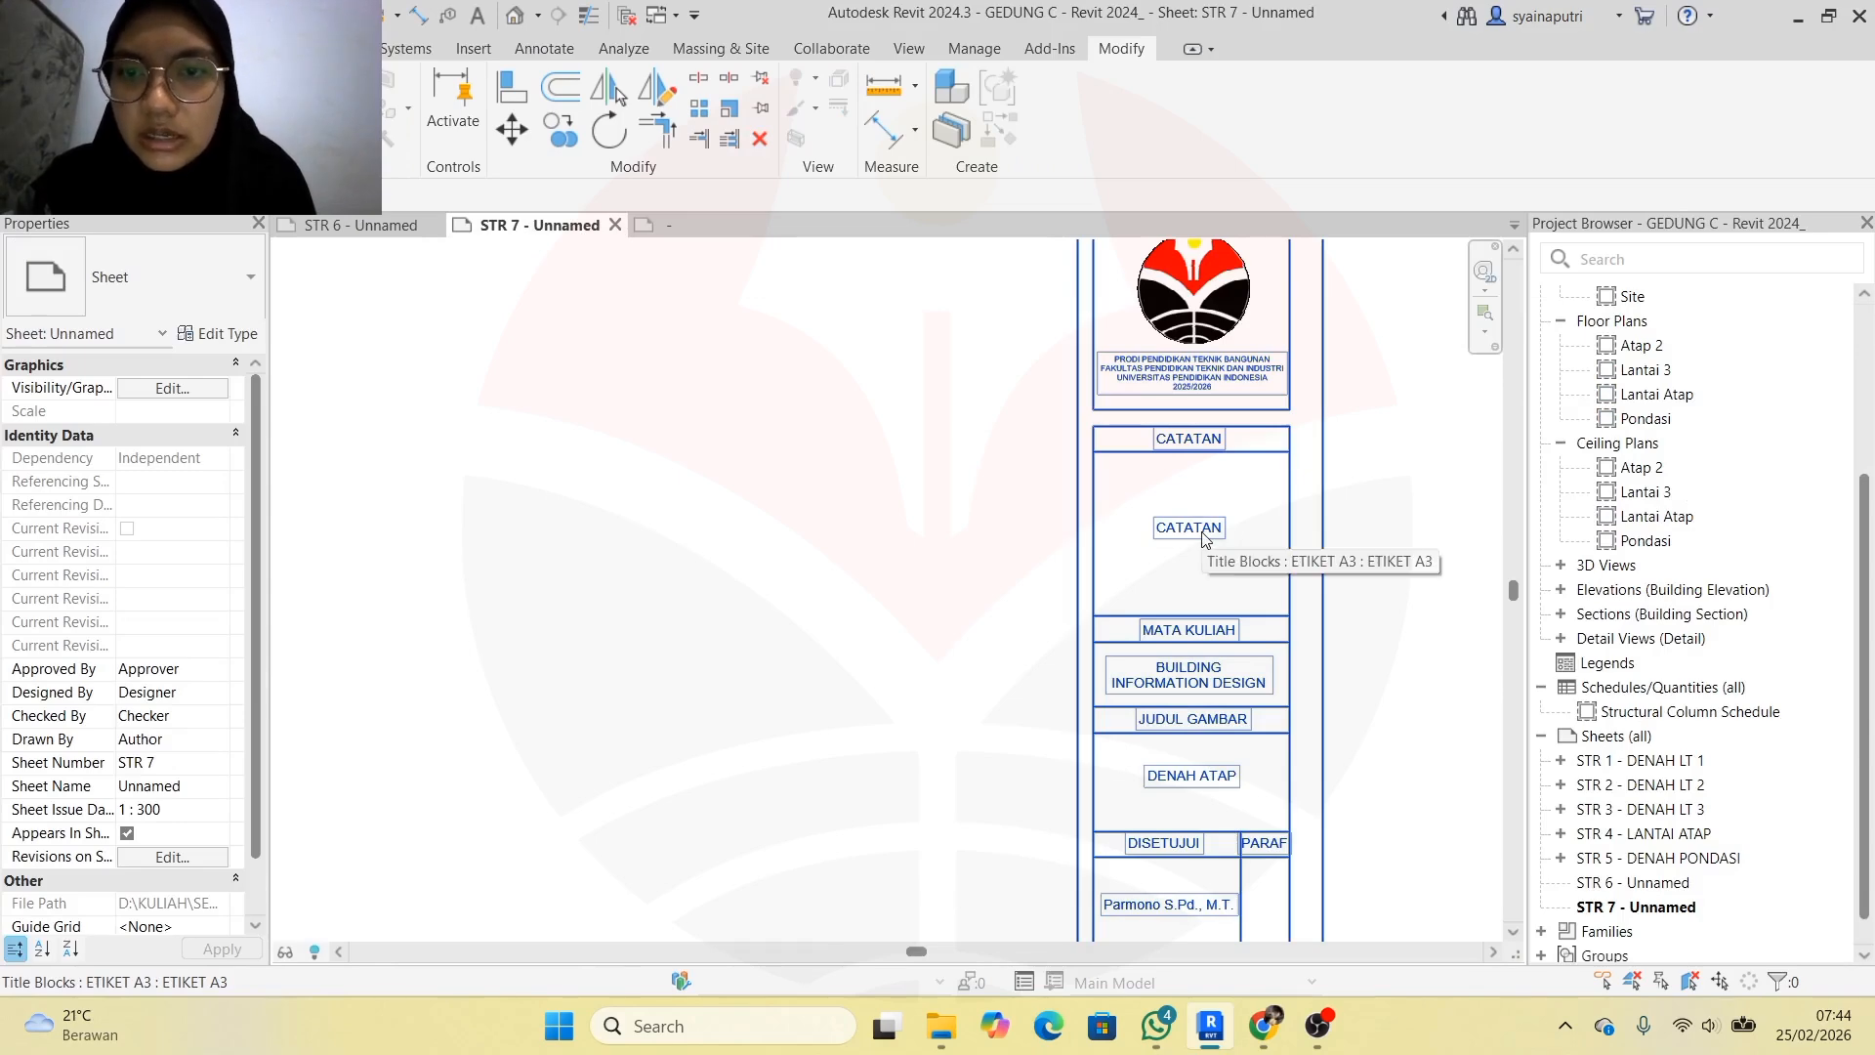
{"action": "double_click", "coordinate": [1204, 540]}
{"action": "left_click", "coordinate": [1055, 581]}
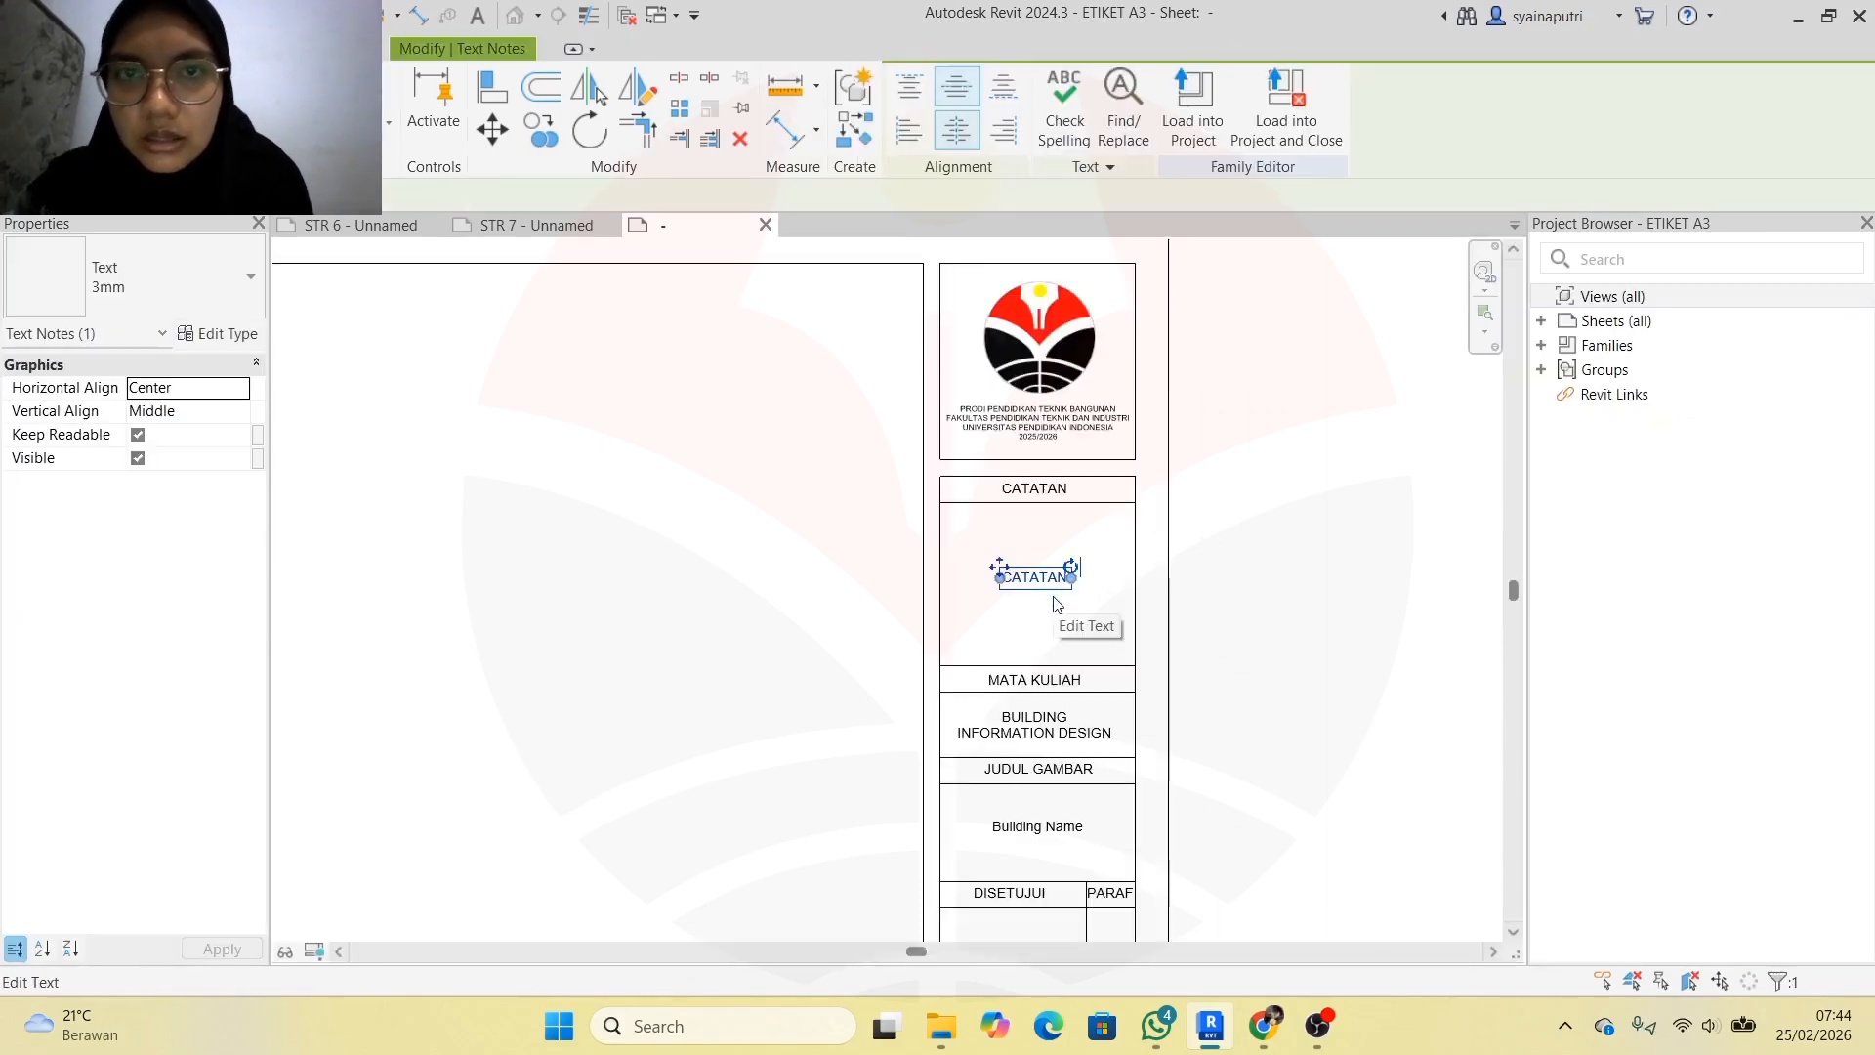
{"action": "key", "text": "Delete"}
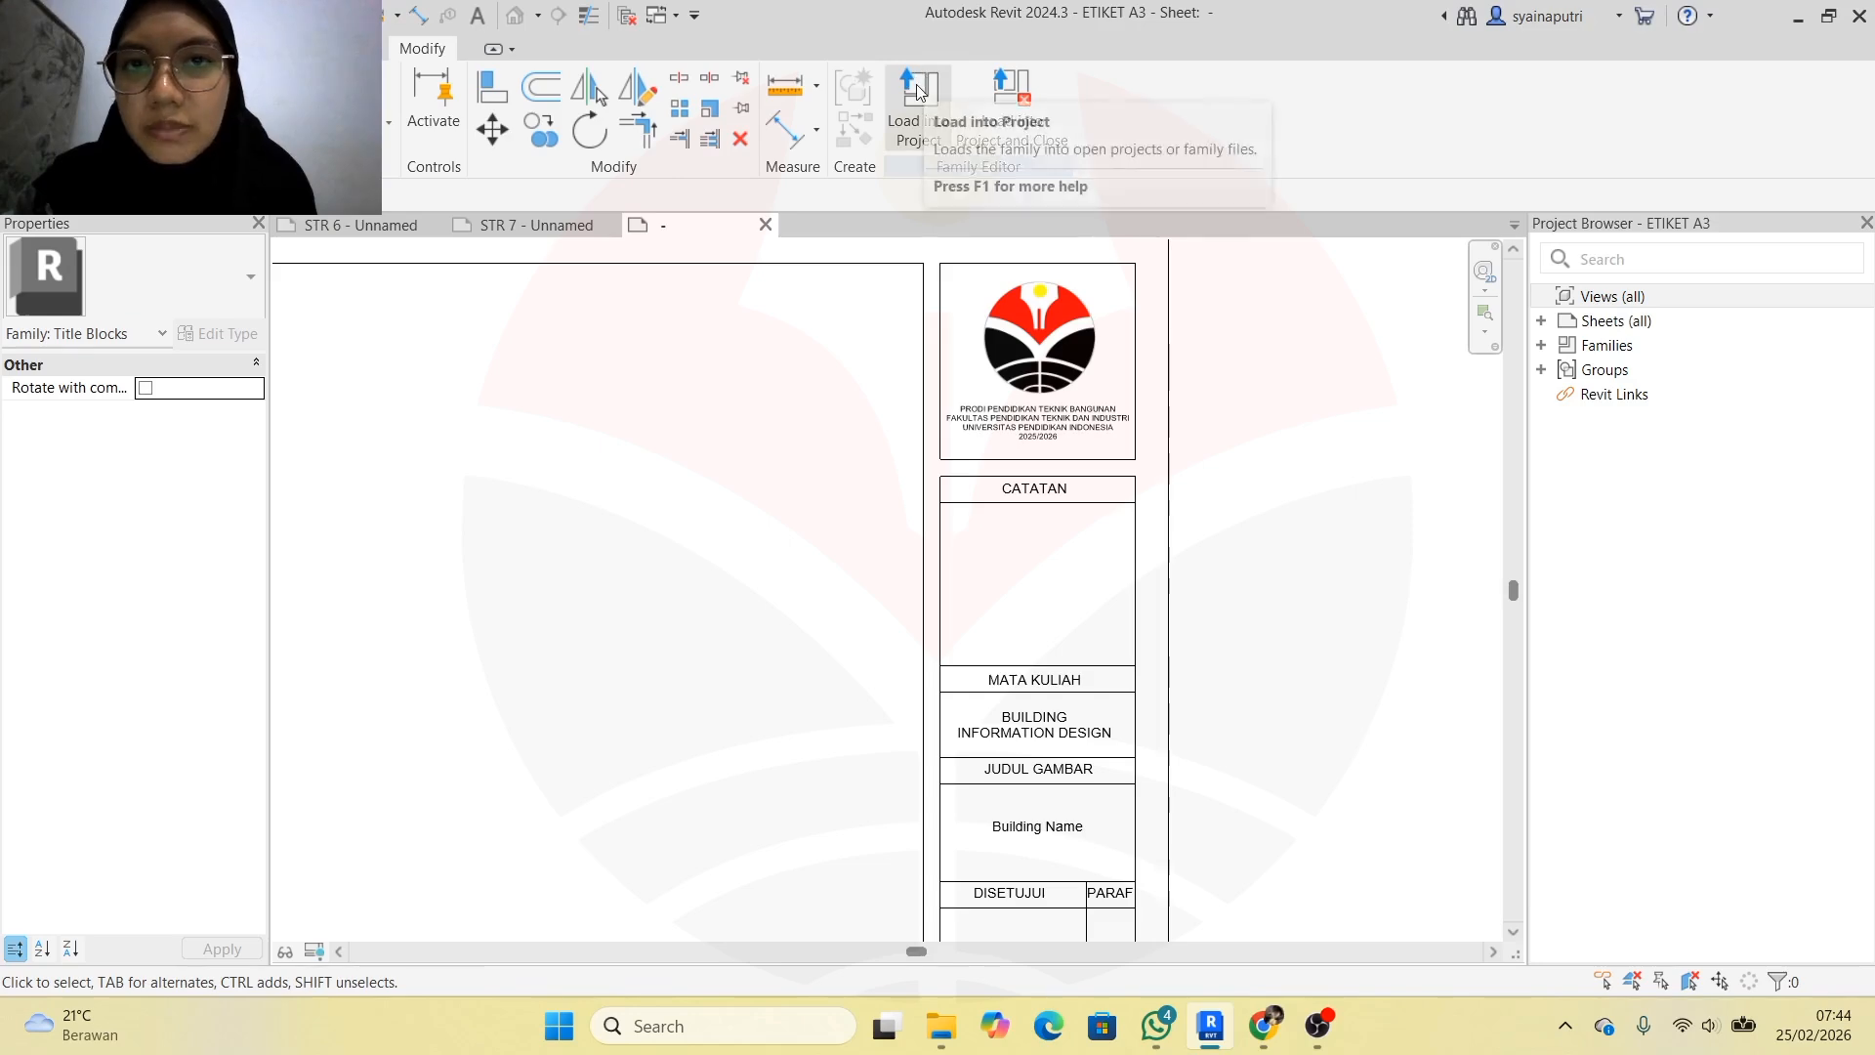
Reload ETIKET A3 into the project, overwriting the existing version, and zoom out to check STR 7
{"action": "left_click", "coordinate": [911, 117]}
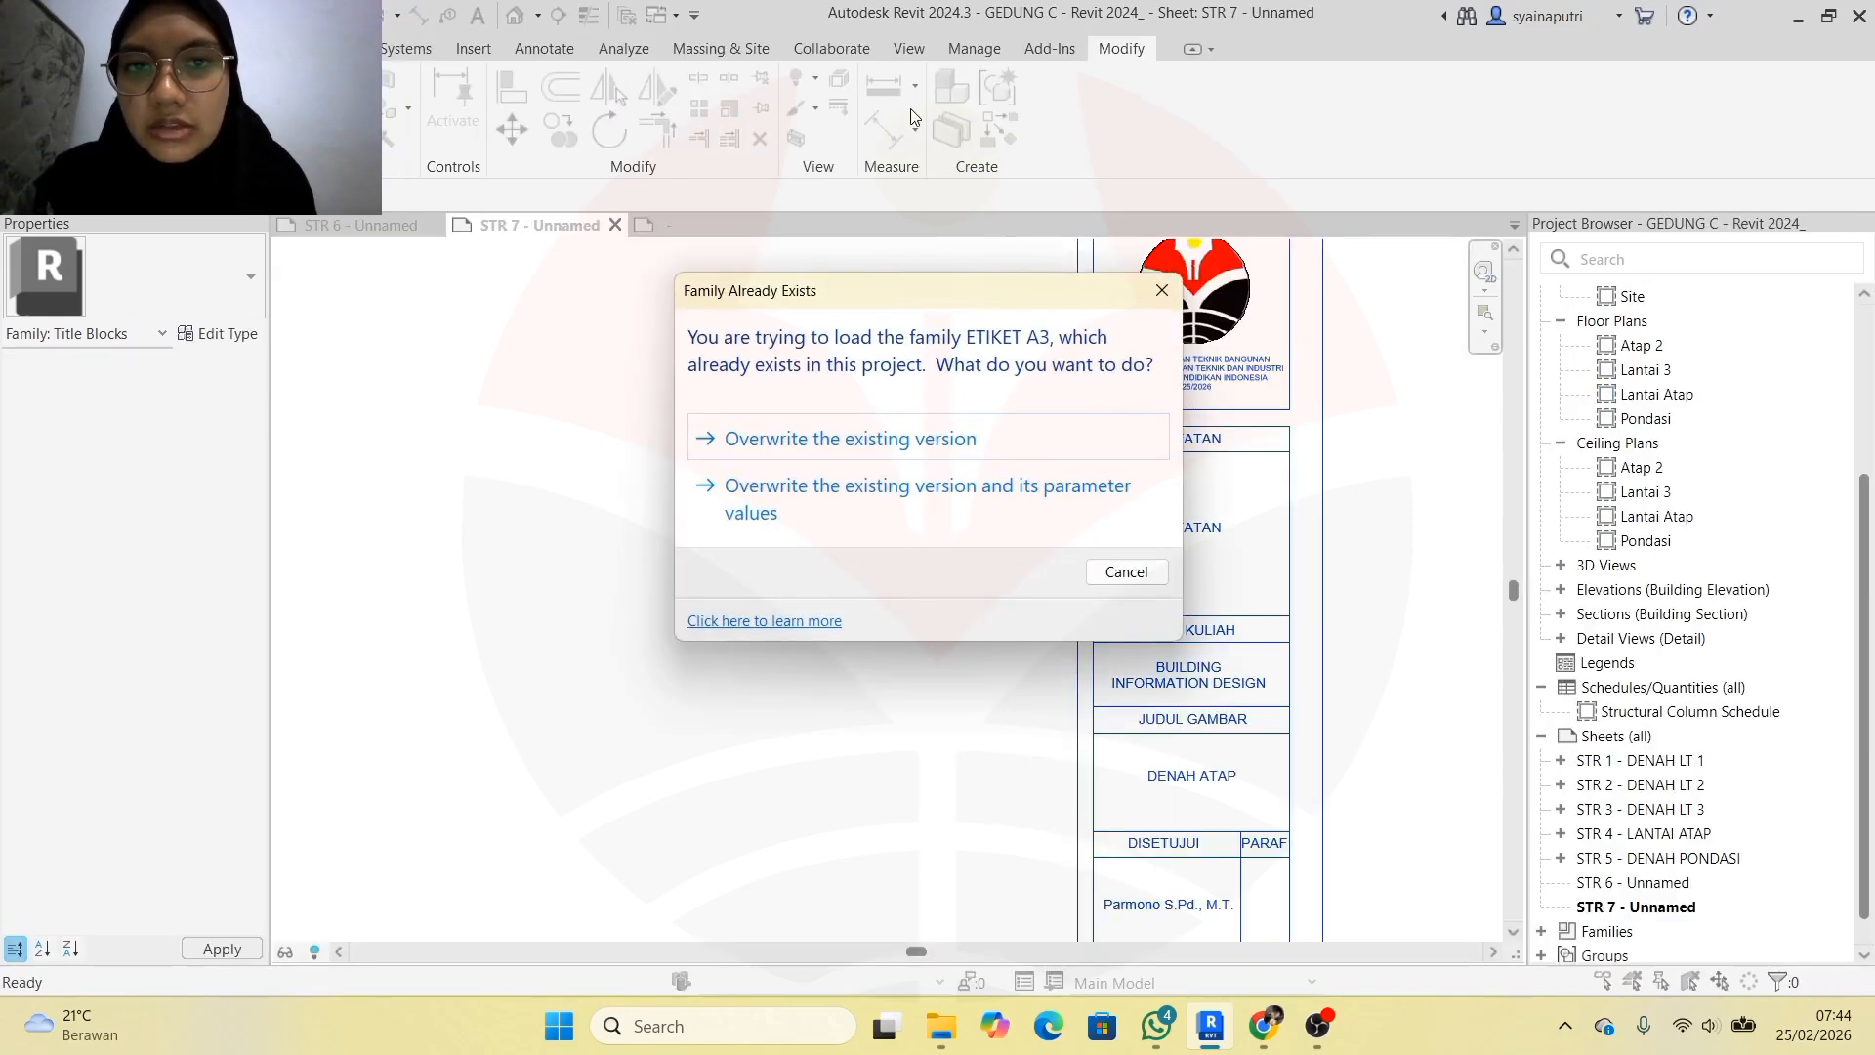
{"action": "left_click", "coordinate": [945, 441]}
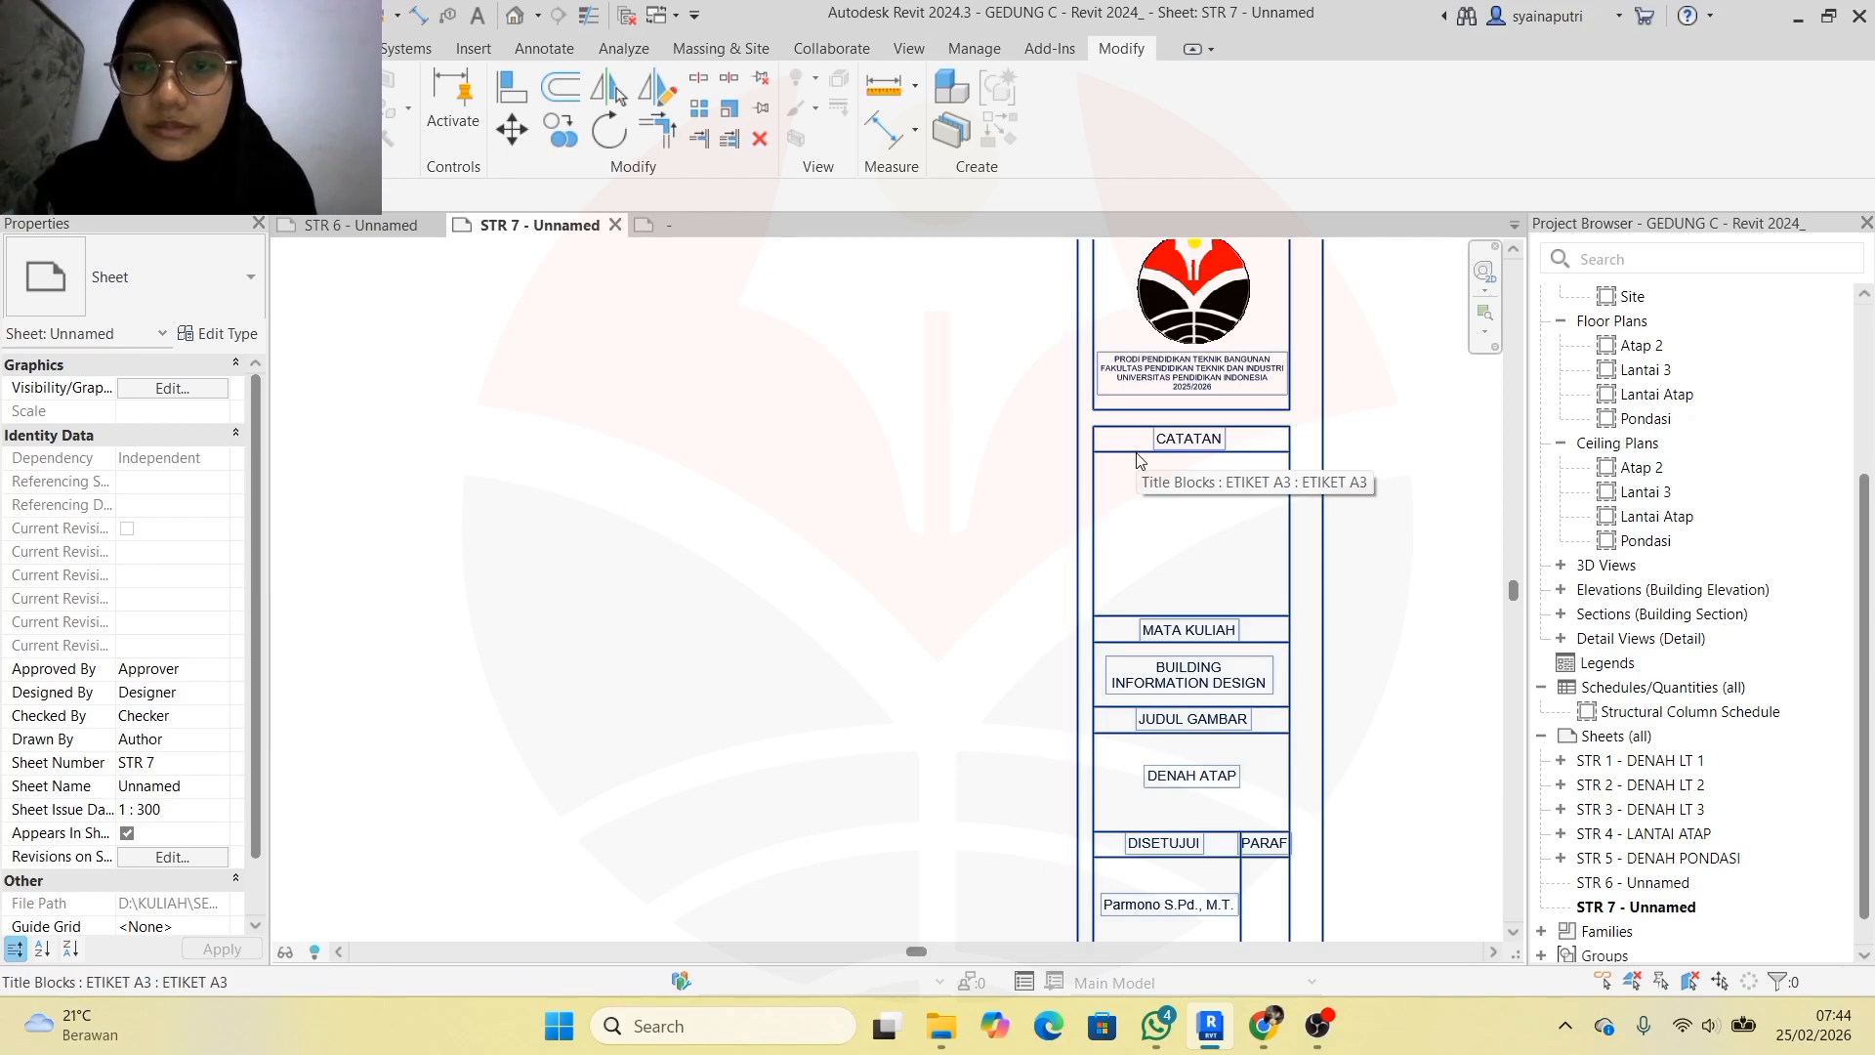
{"action": "scroll", "coordinate": [1139, 460], "scroll_direction": "down", "scroll_amount": 2}
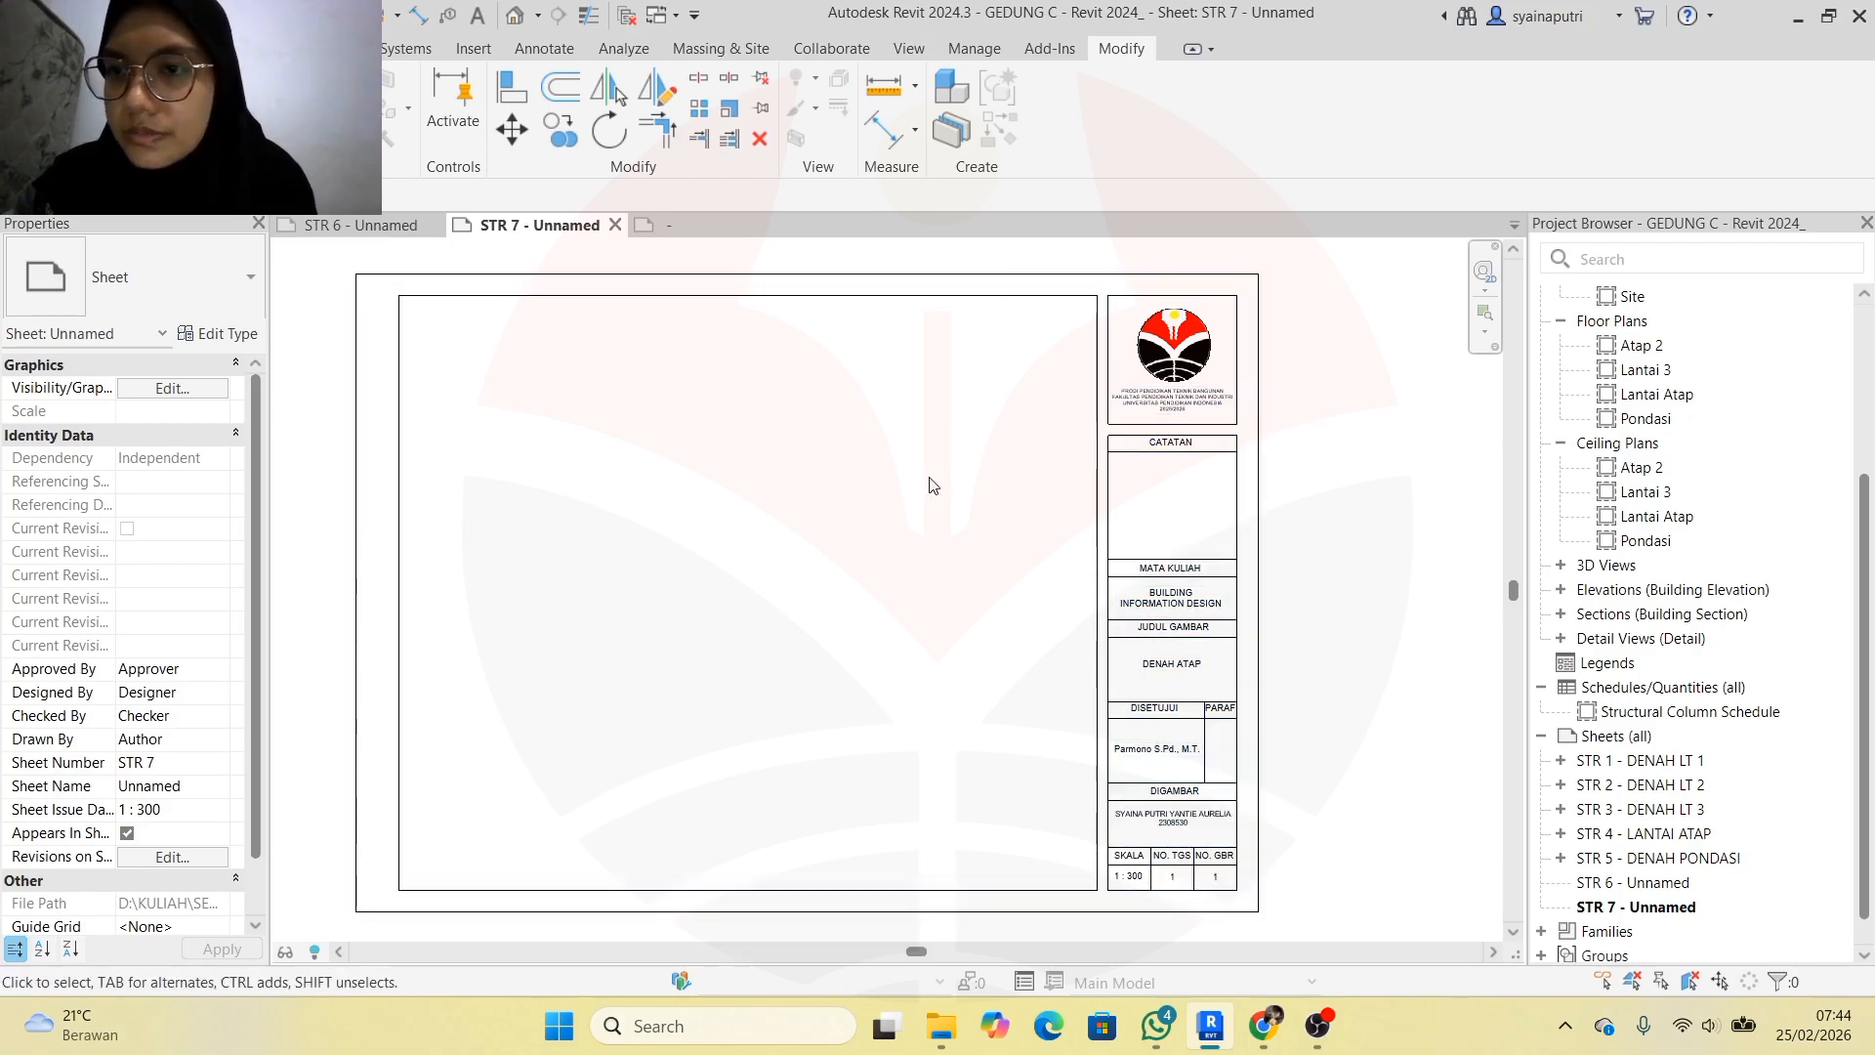
{"action": "scroll", "coordinate": [933, 486], "scroll_direction": "down", "scroll_amount": 1}
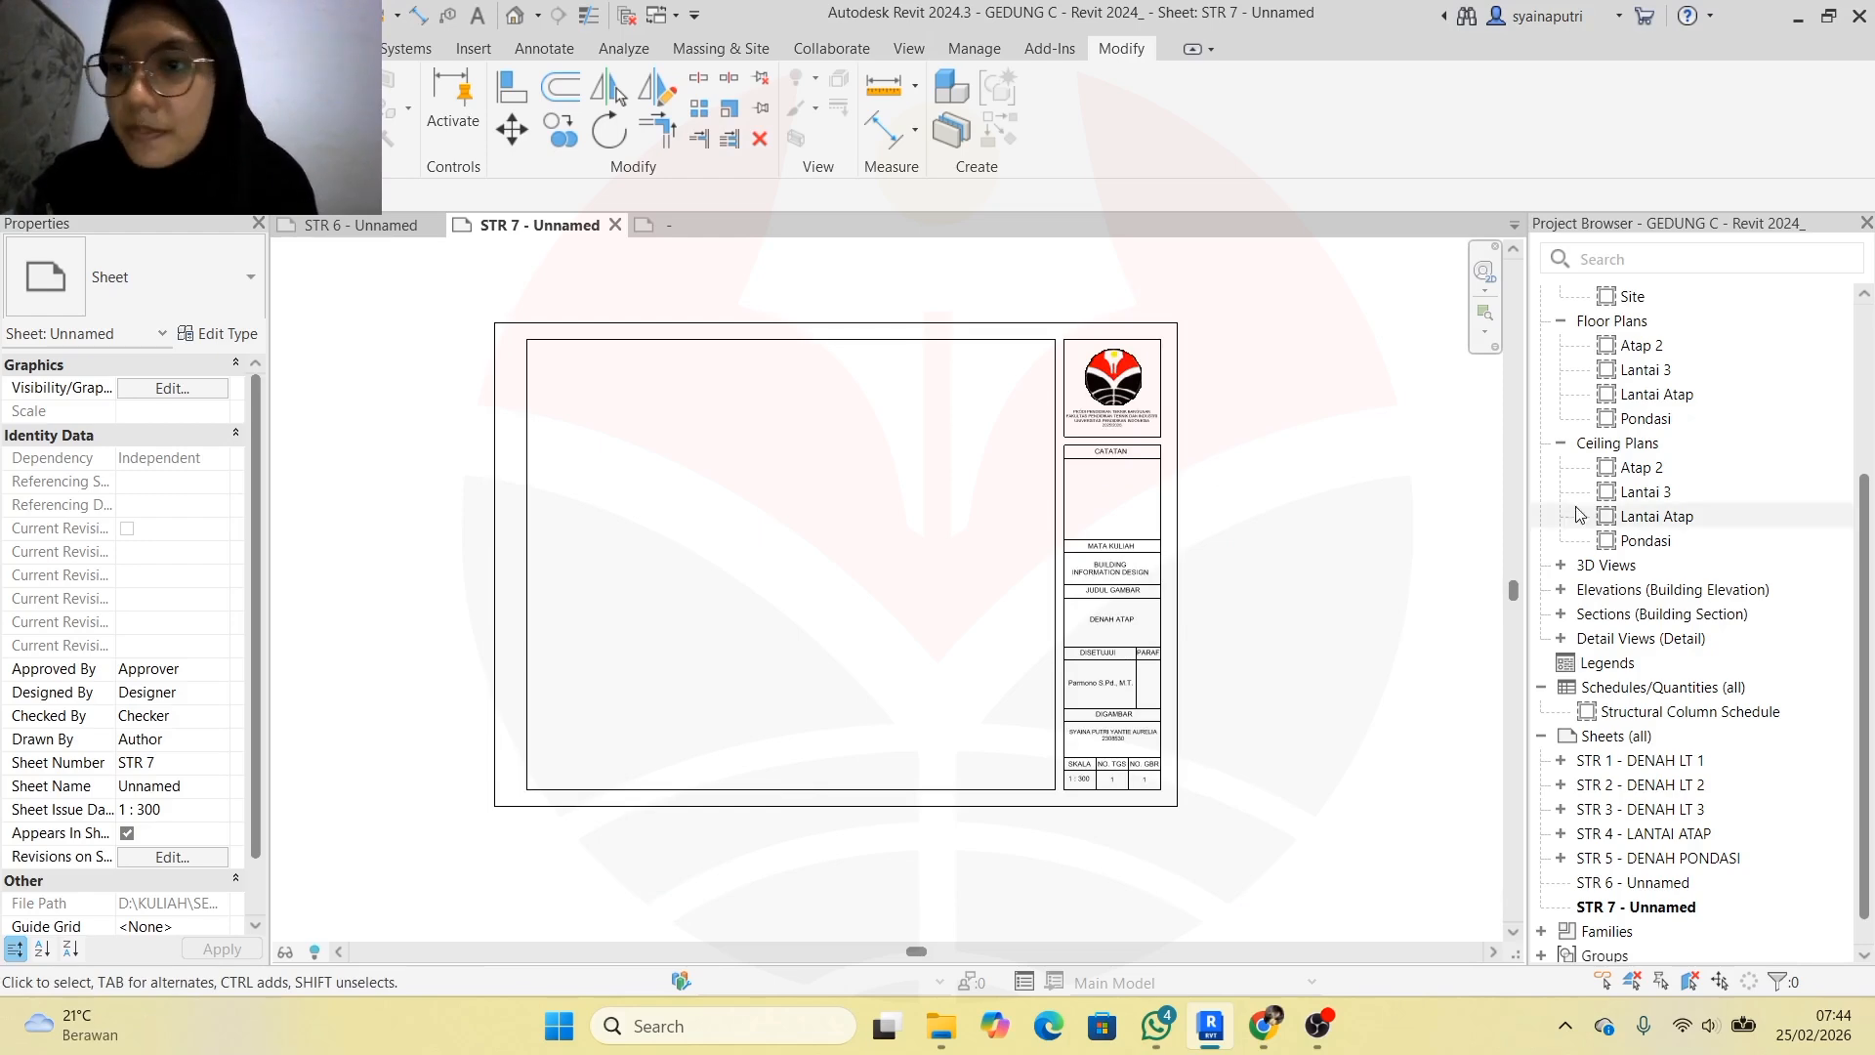
{"action": "scroll", "coordinate": [1575, 498], "scroll_direction": "up", "scroll_amount": 3}
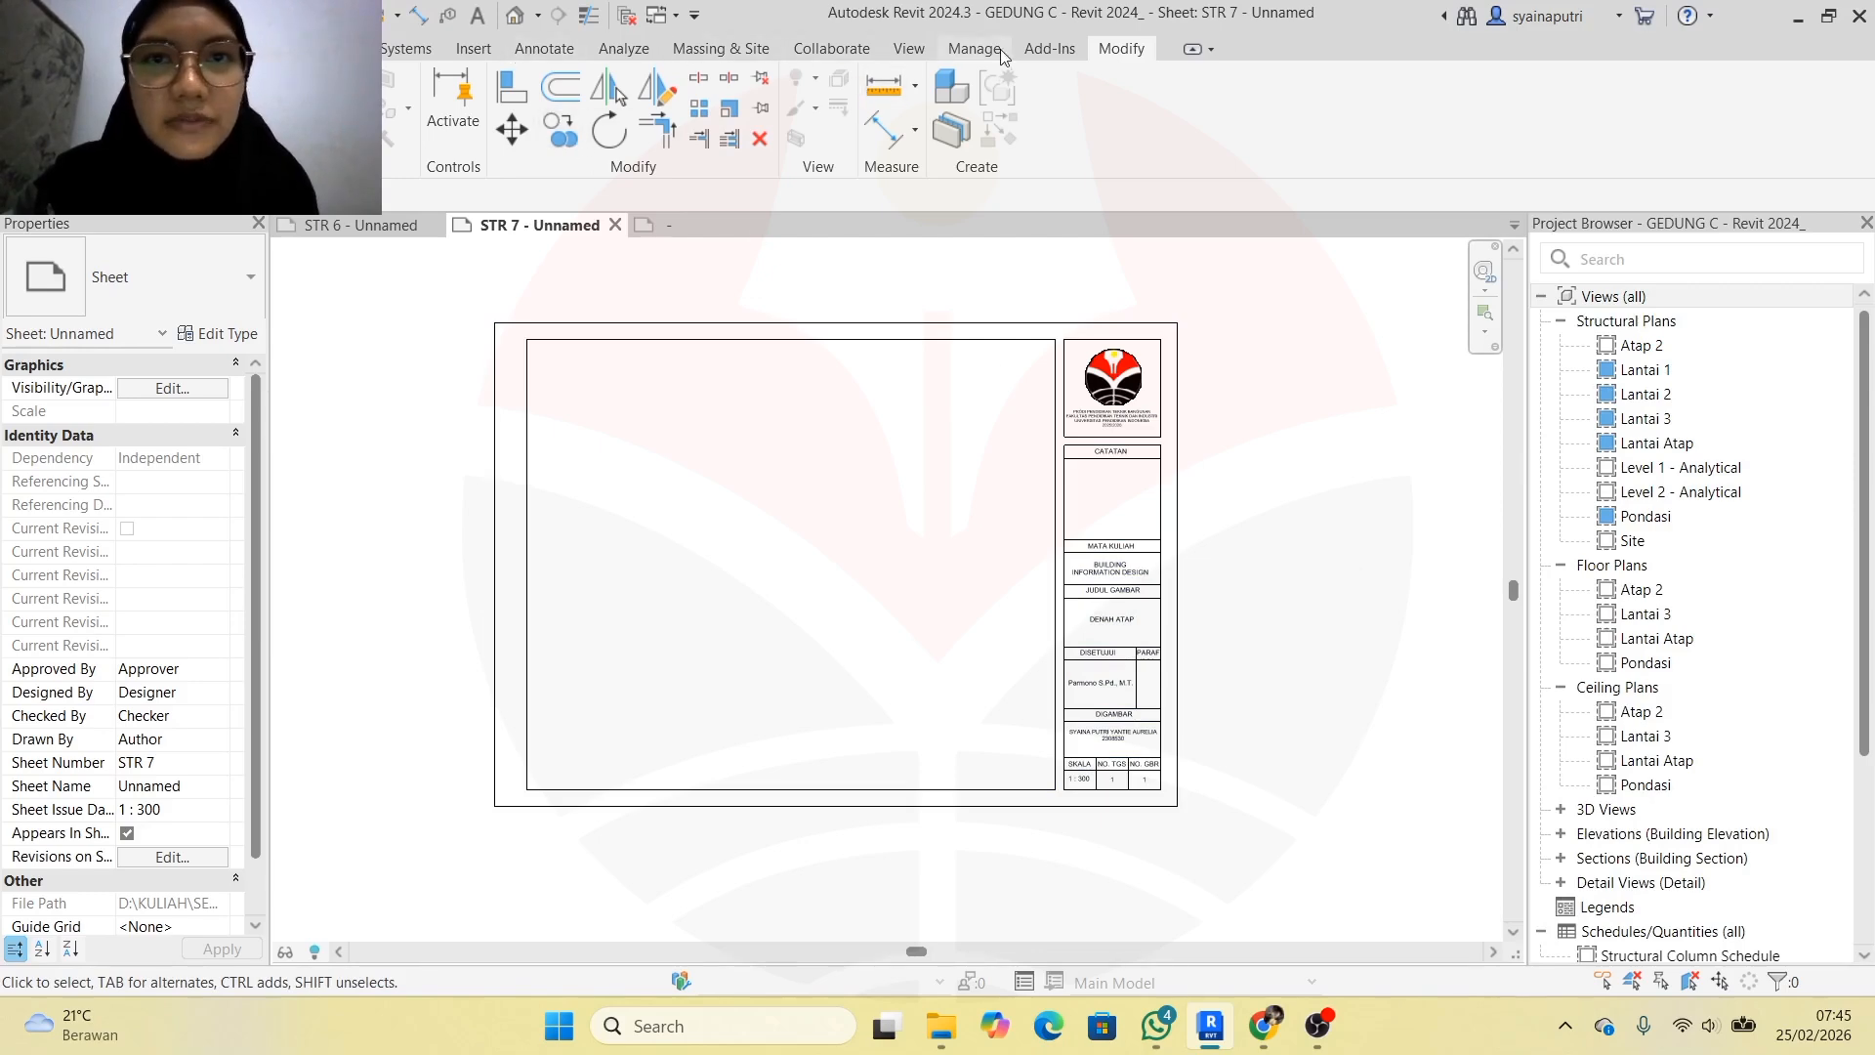
Use Place View on the View tab to pick Floor Plan: Atap 2 for sheet STR 7
{"action": "left_click", "coordinate": [908, 48]}
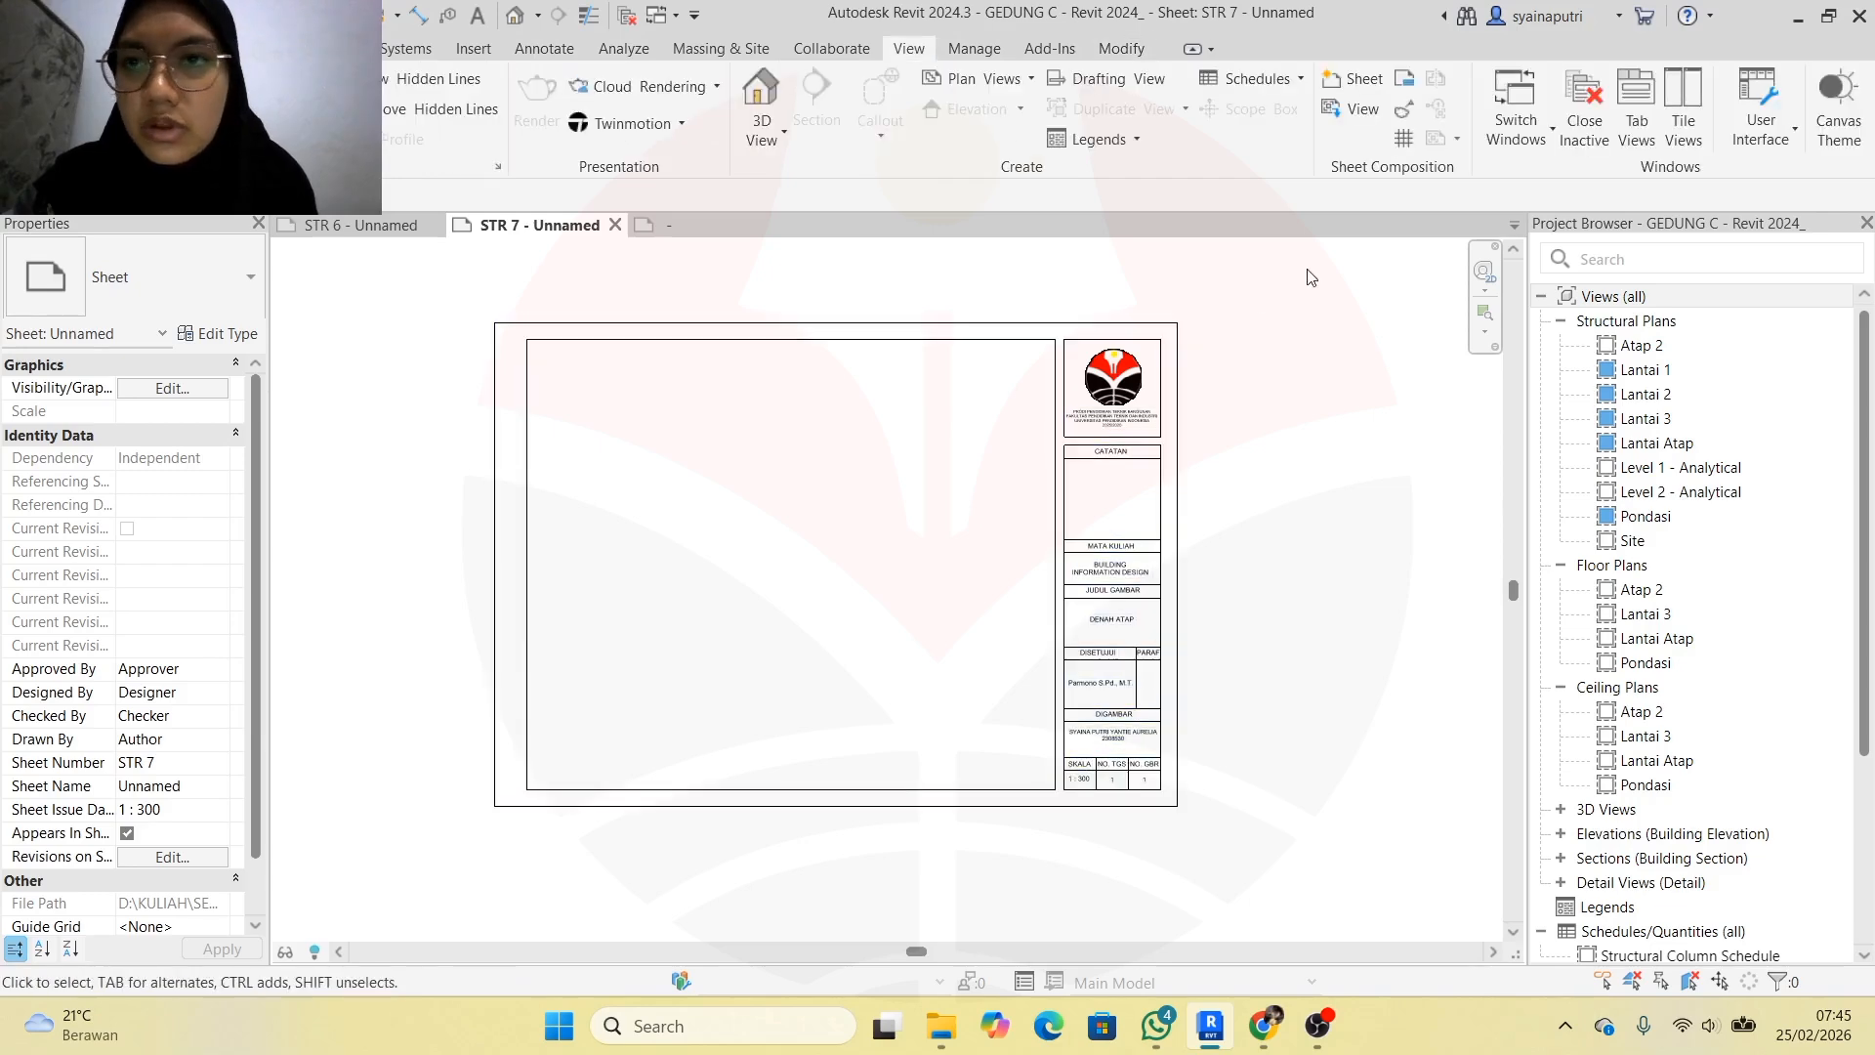
{"action": "left_click", "coordinate": [1364, 112]}
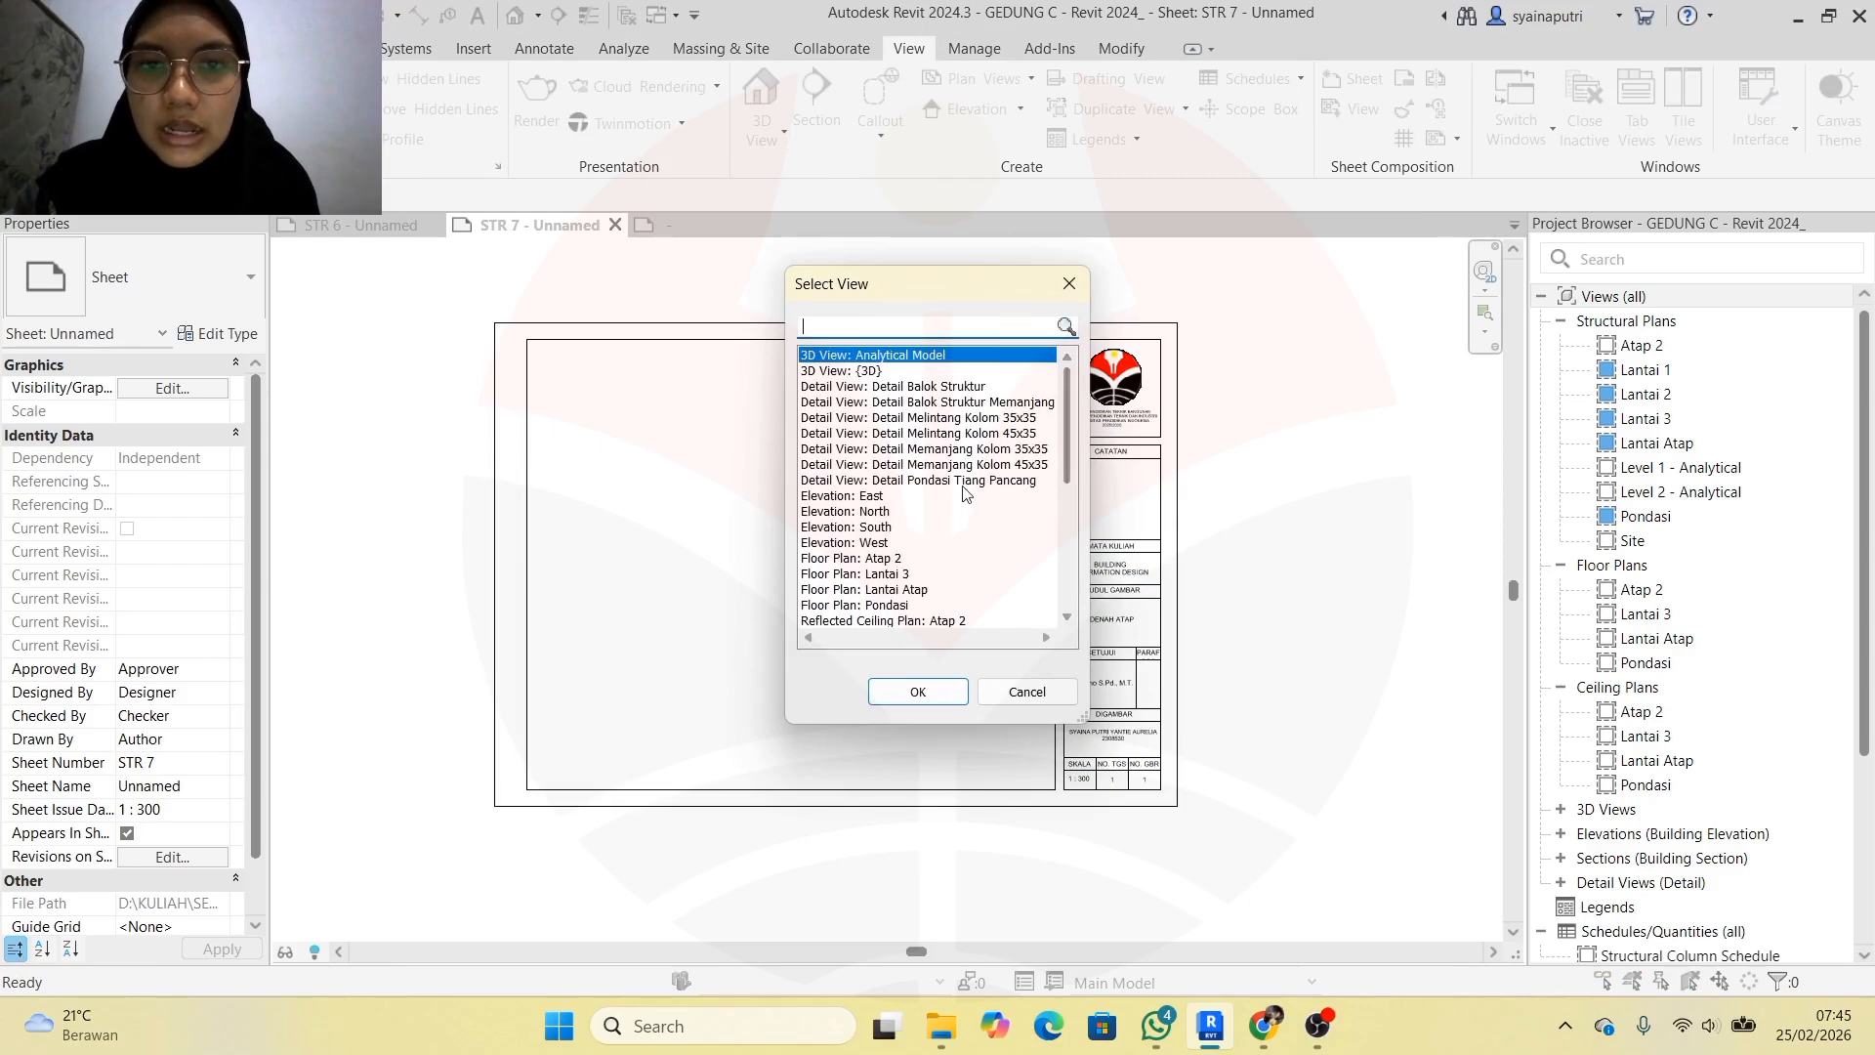
{"action": "scroll", "coordinate": [960, 512], "scroll_direction": "down", "scroll_amount": 2}
{"action": "scroll", "coordinate": [960, 518], "scroll_direction": "down", "scroll_amount": 4}
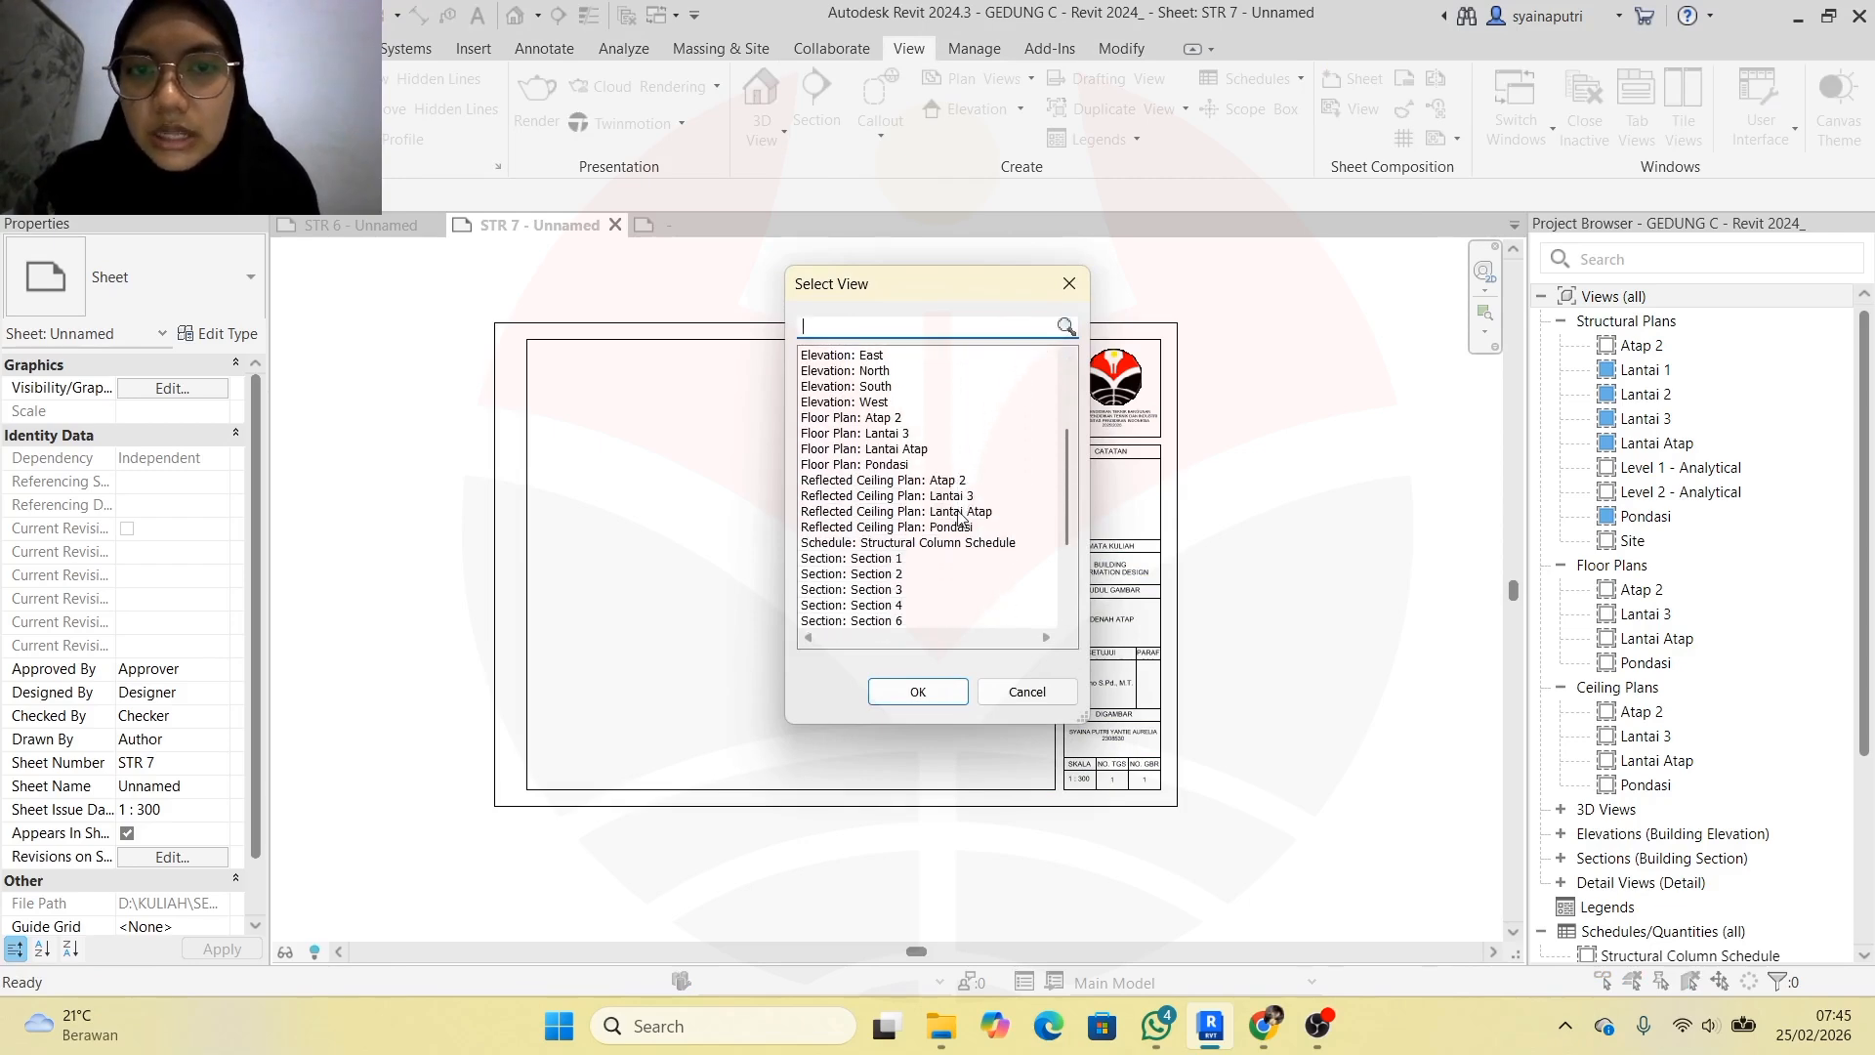
{"action": "scroll", "coordinate": [960, 518], "scroll_direction": "down", "scroll_amount": 1}
{"action": "scroll", "coordinate": [960, 519], "scroll_direction": "up", "scroll_amount": 6}
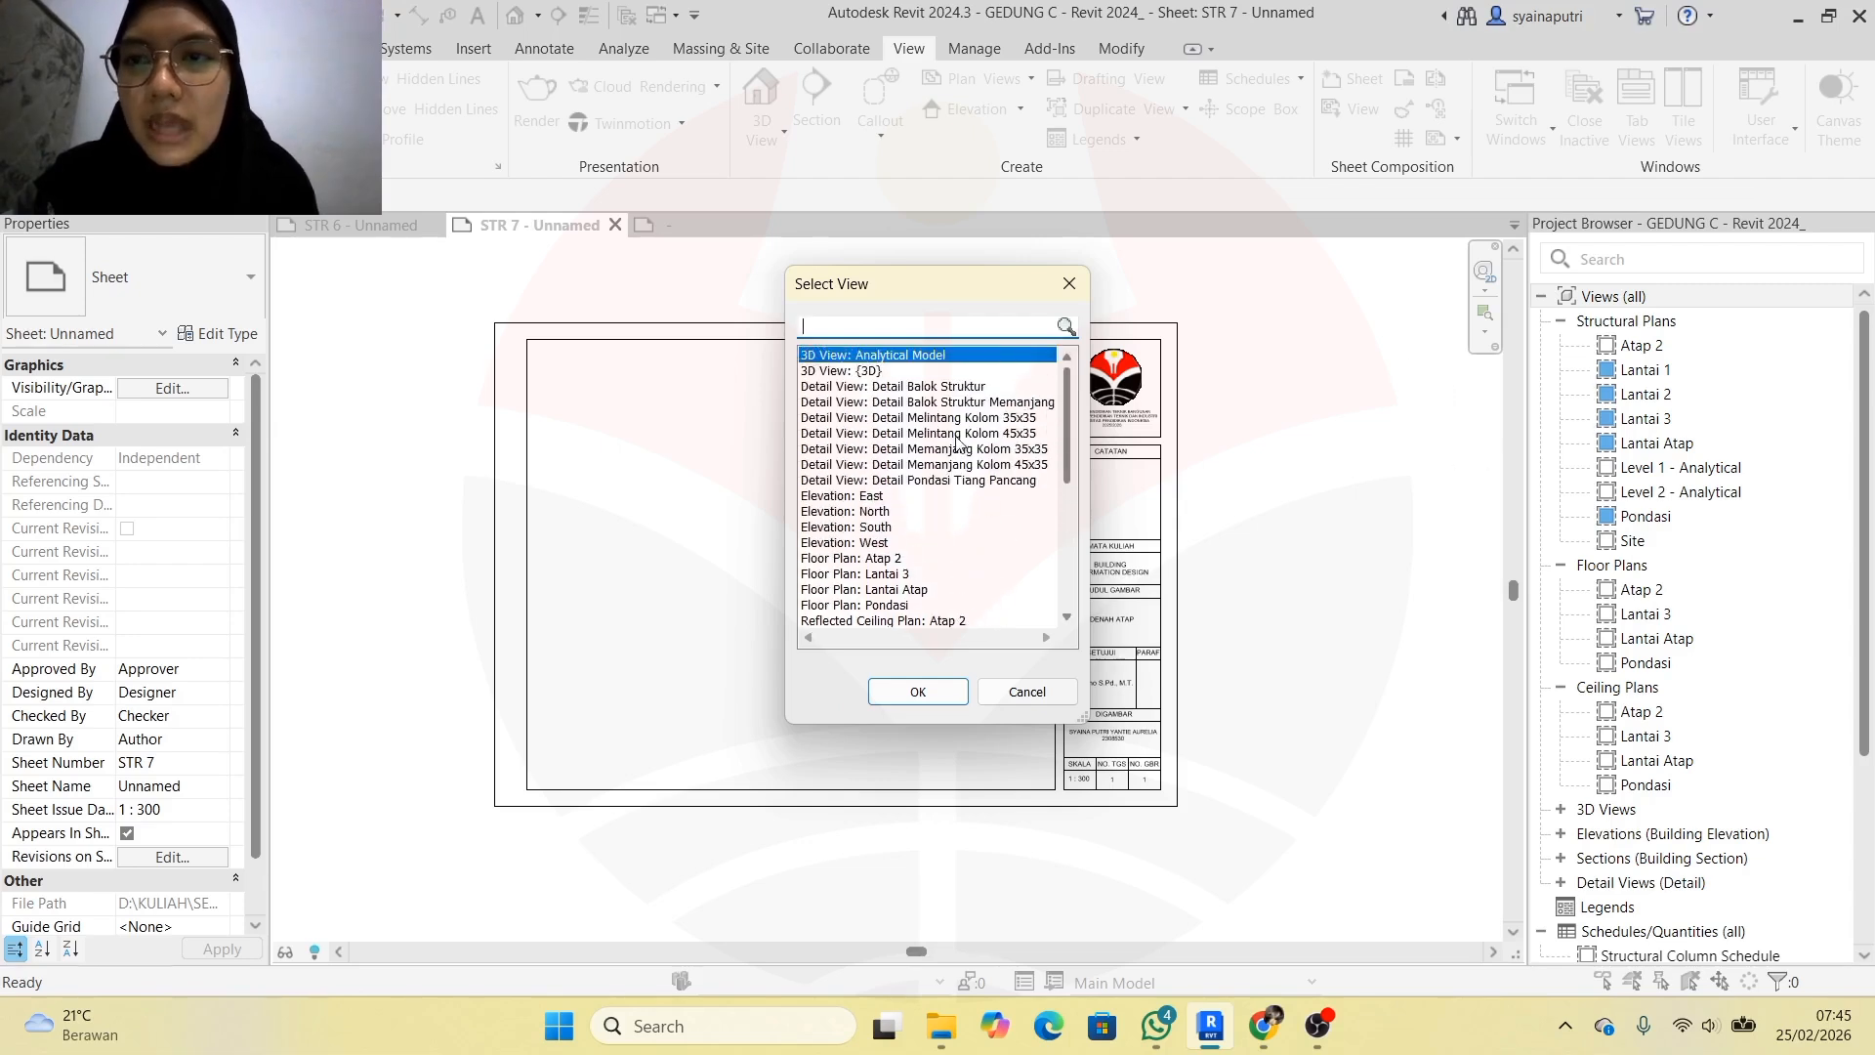
{"action": "scroll", "coordinate": [960, 500], "scroll_direction": "down", "scroll_amount": 2}
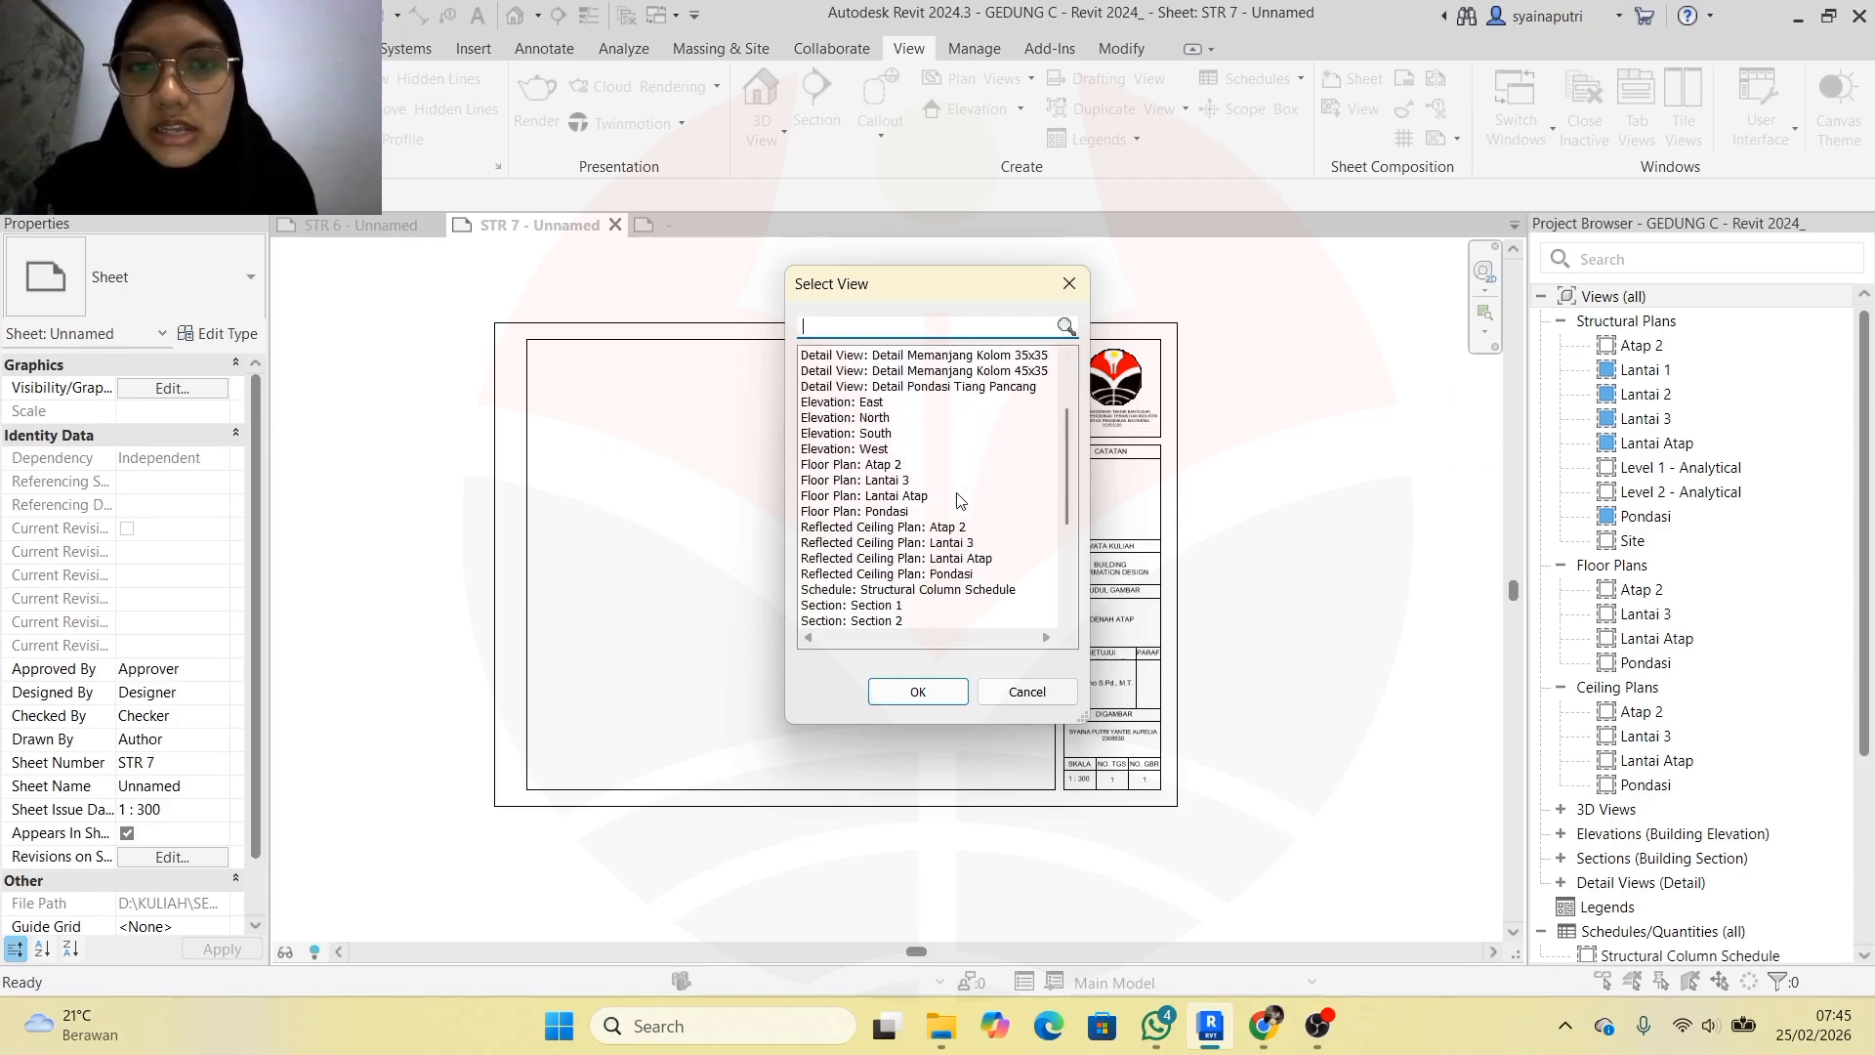
{"action": "left_click", "coordinate": [924, 468]}
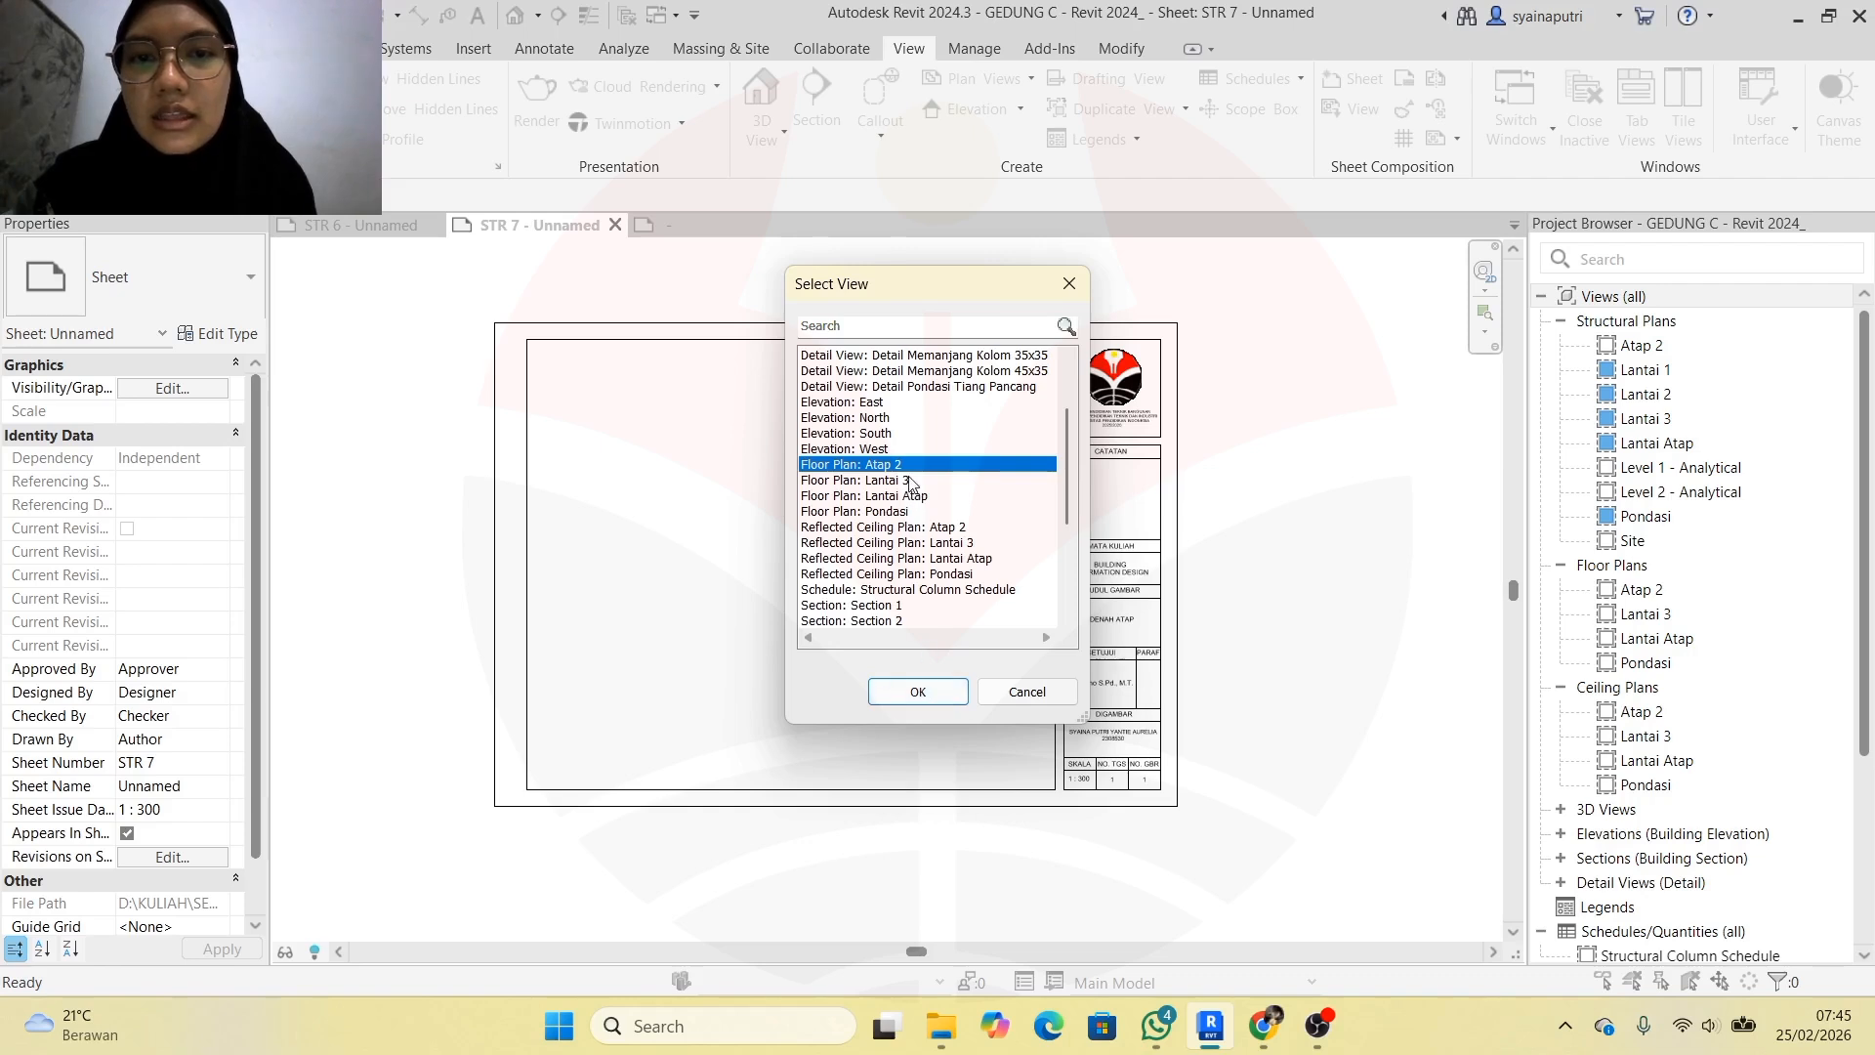
{"action": "left_click", "coordinate": [918, 692]}
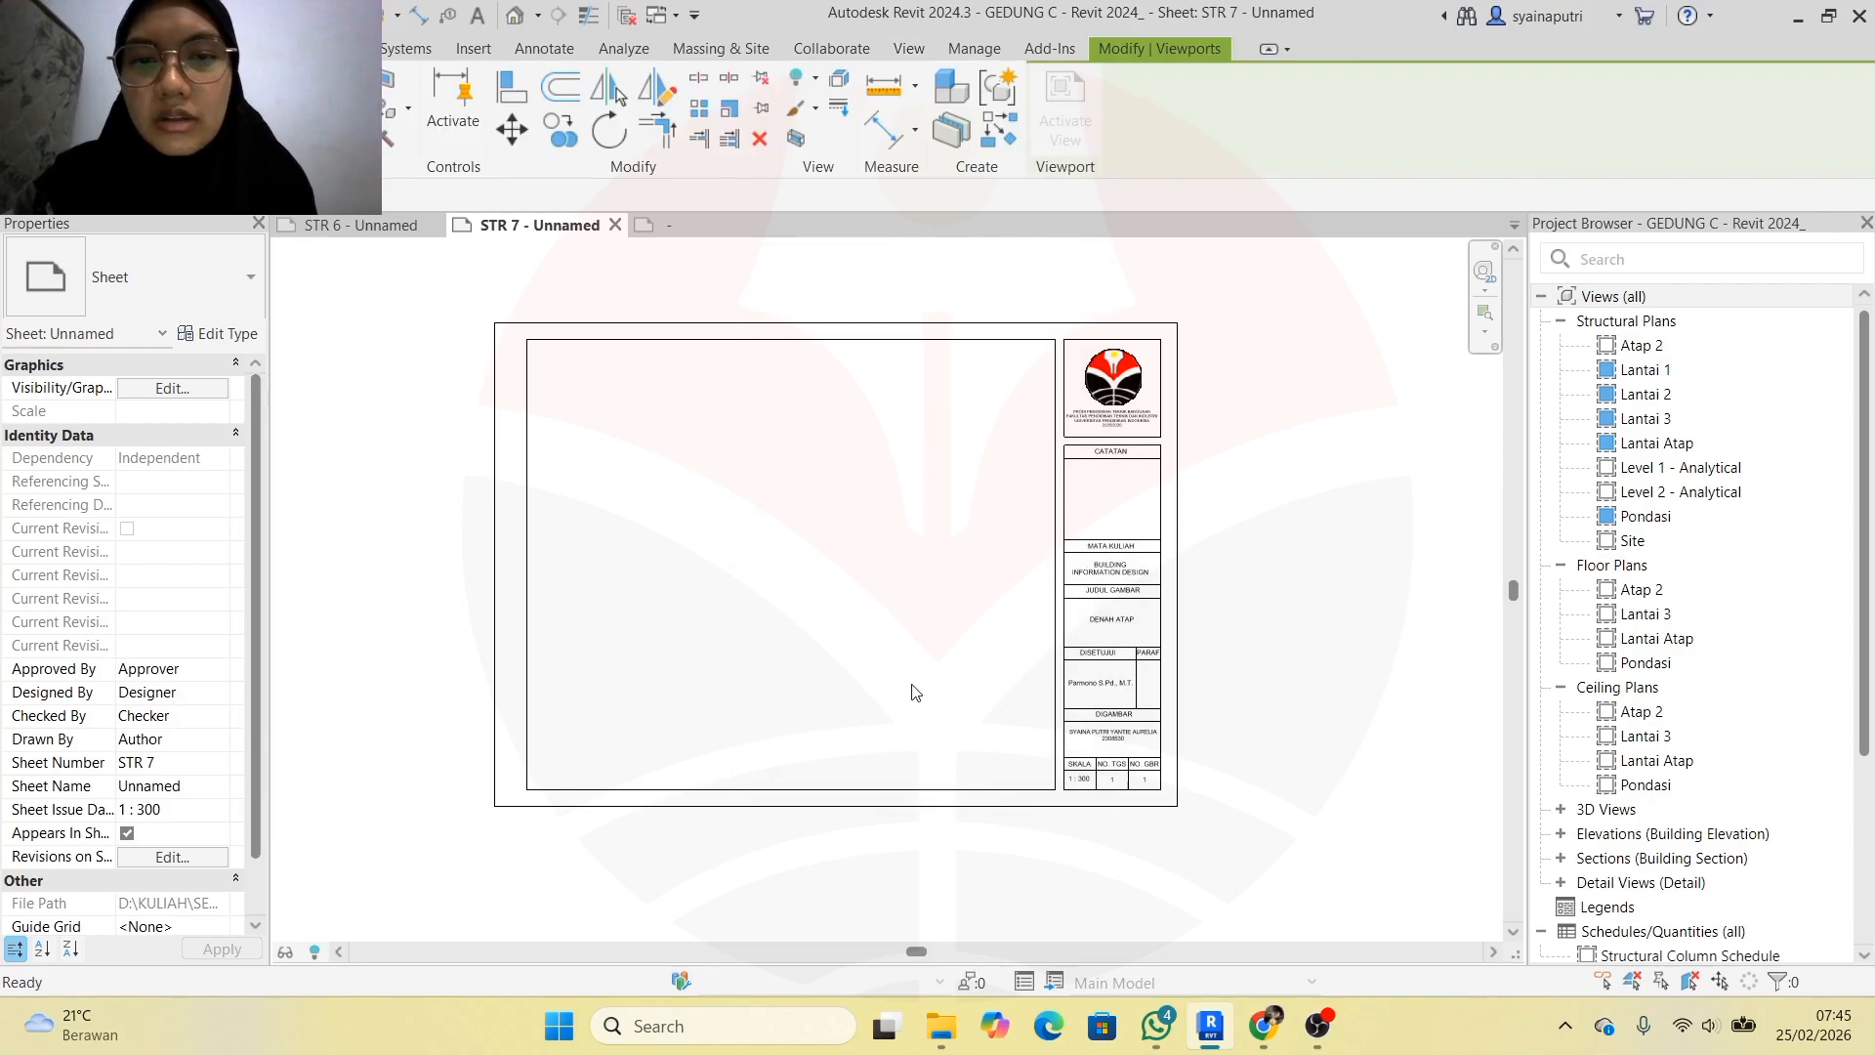
{"action": "left_click", "coordinate": [863, 658]}
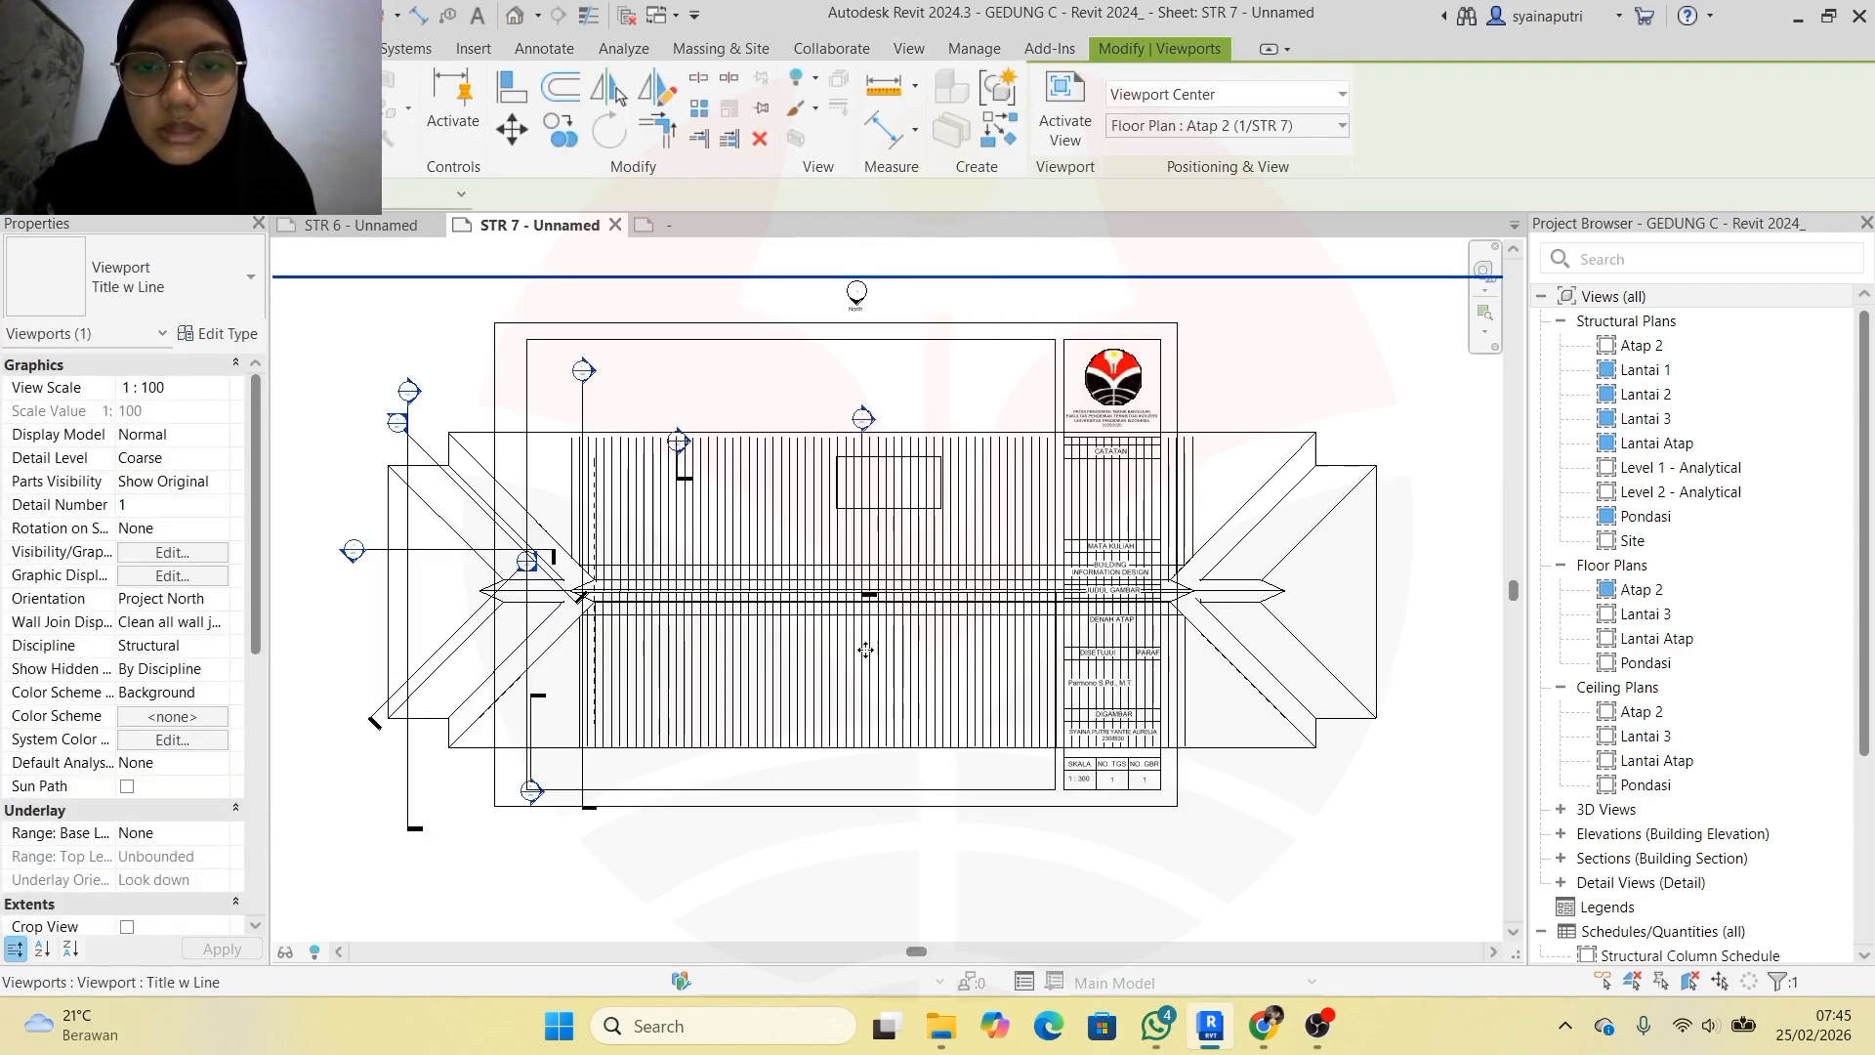
{"action": "scroll", "coordinate": [913, 564], "scroll_direction": "down", "scroll_amount": 3}
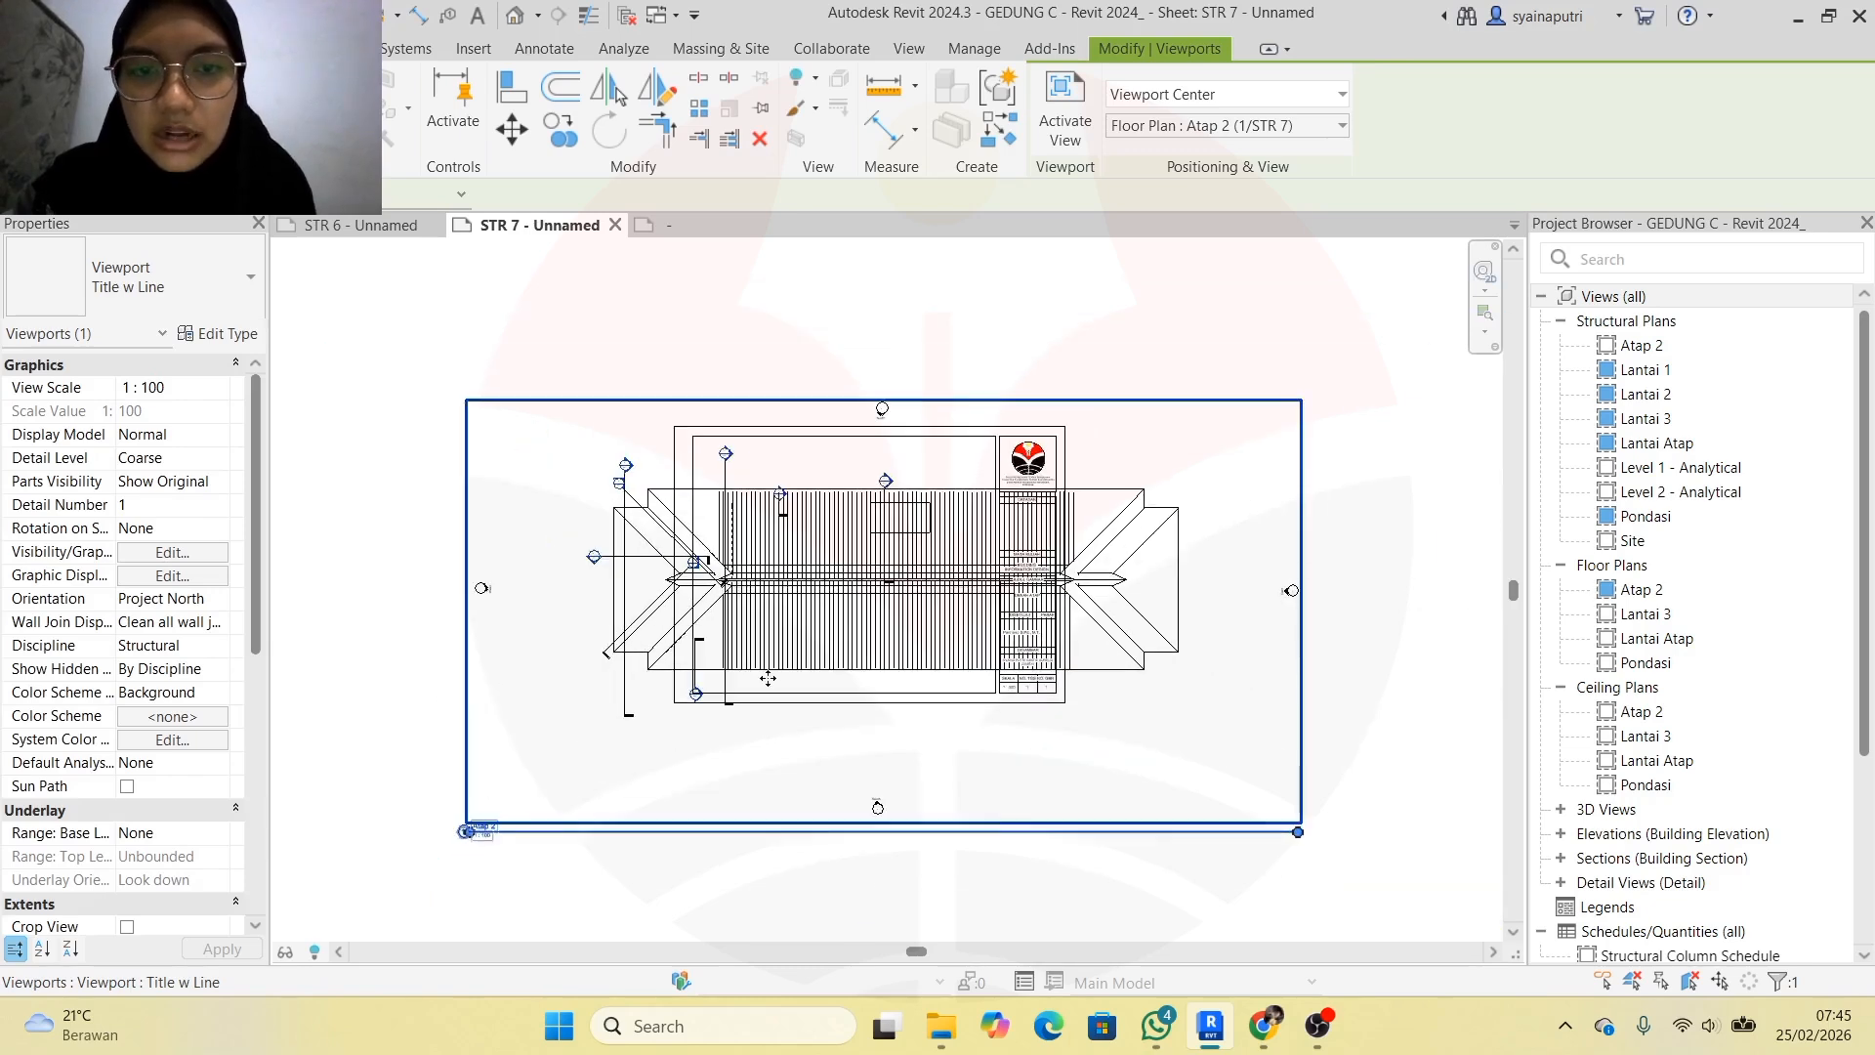
{"action": "scroll", "coordinate": [810, 625], "scroll_direction": "up", "scroll_amount": 3}
{"action": "scroll", "coordinate": [798, 633], "scroll_direction": "down", "scroll_amount": 3}
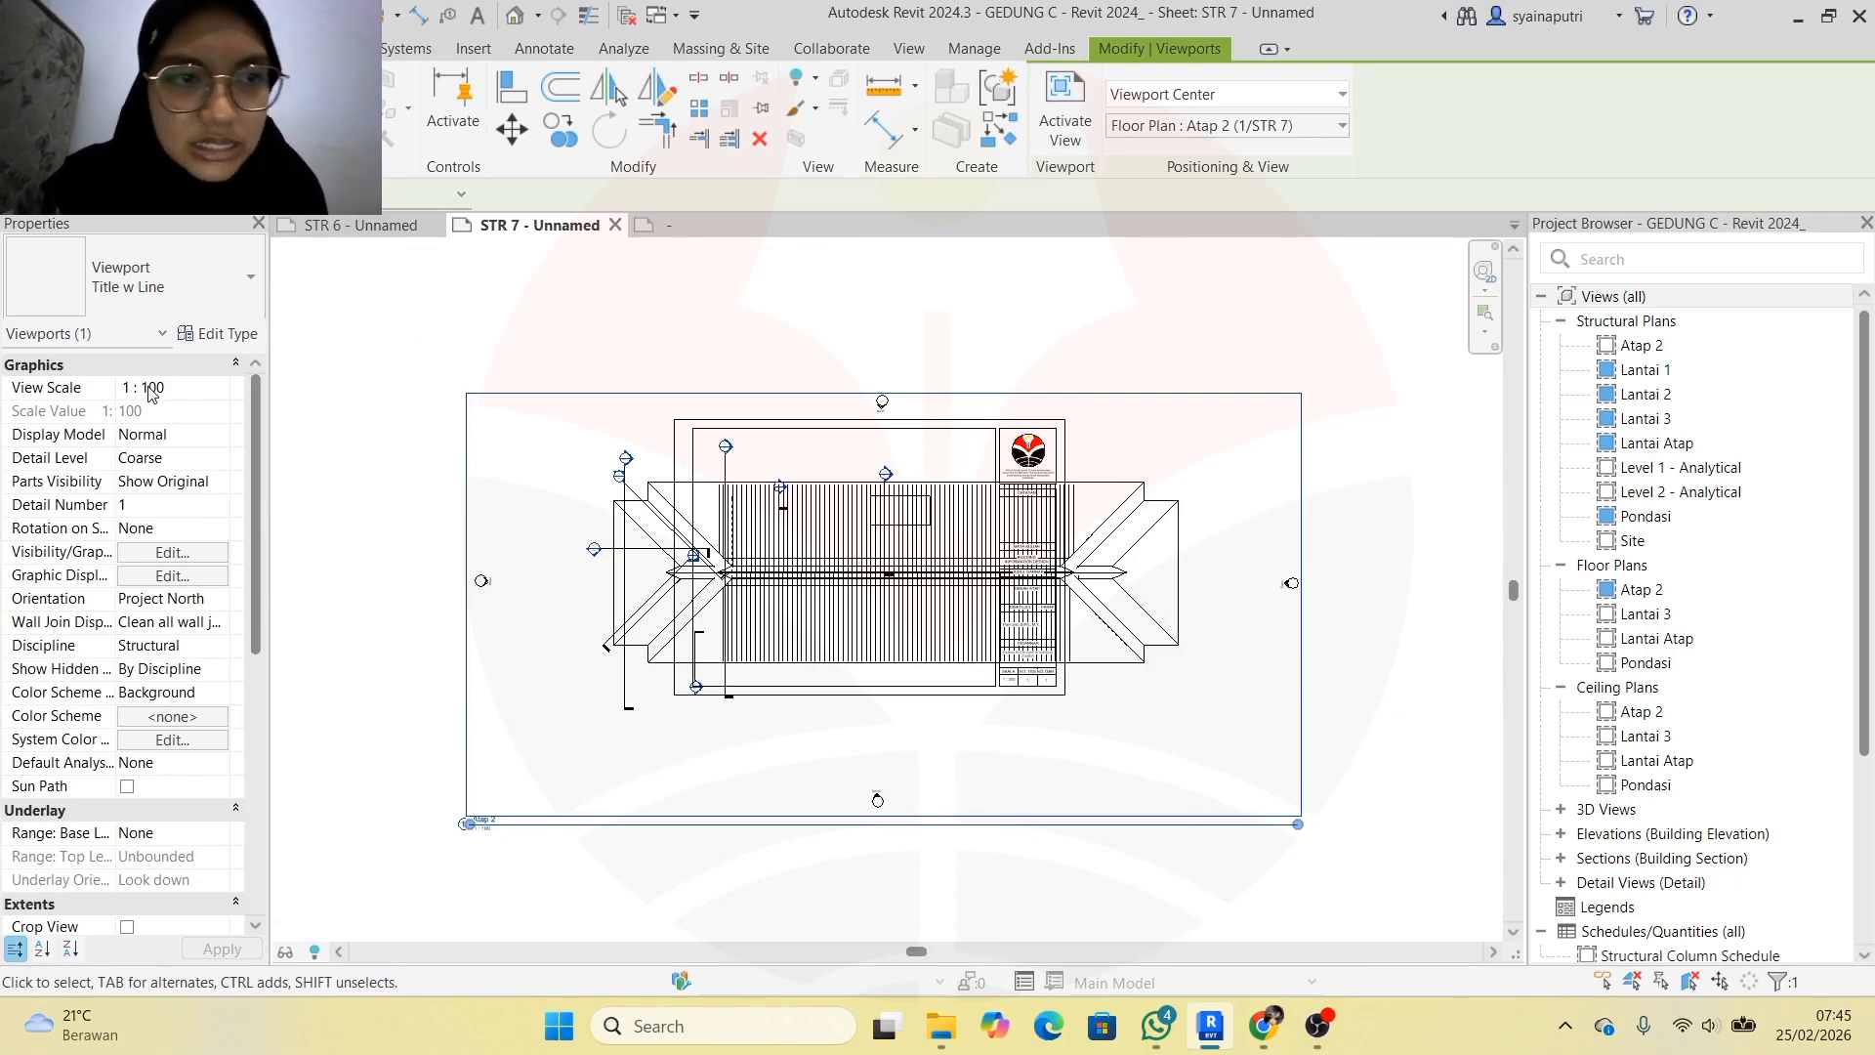
{"action": "key", "text": "Escape"}
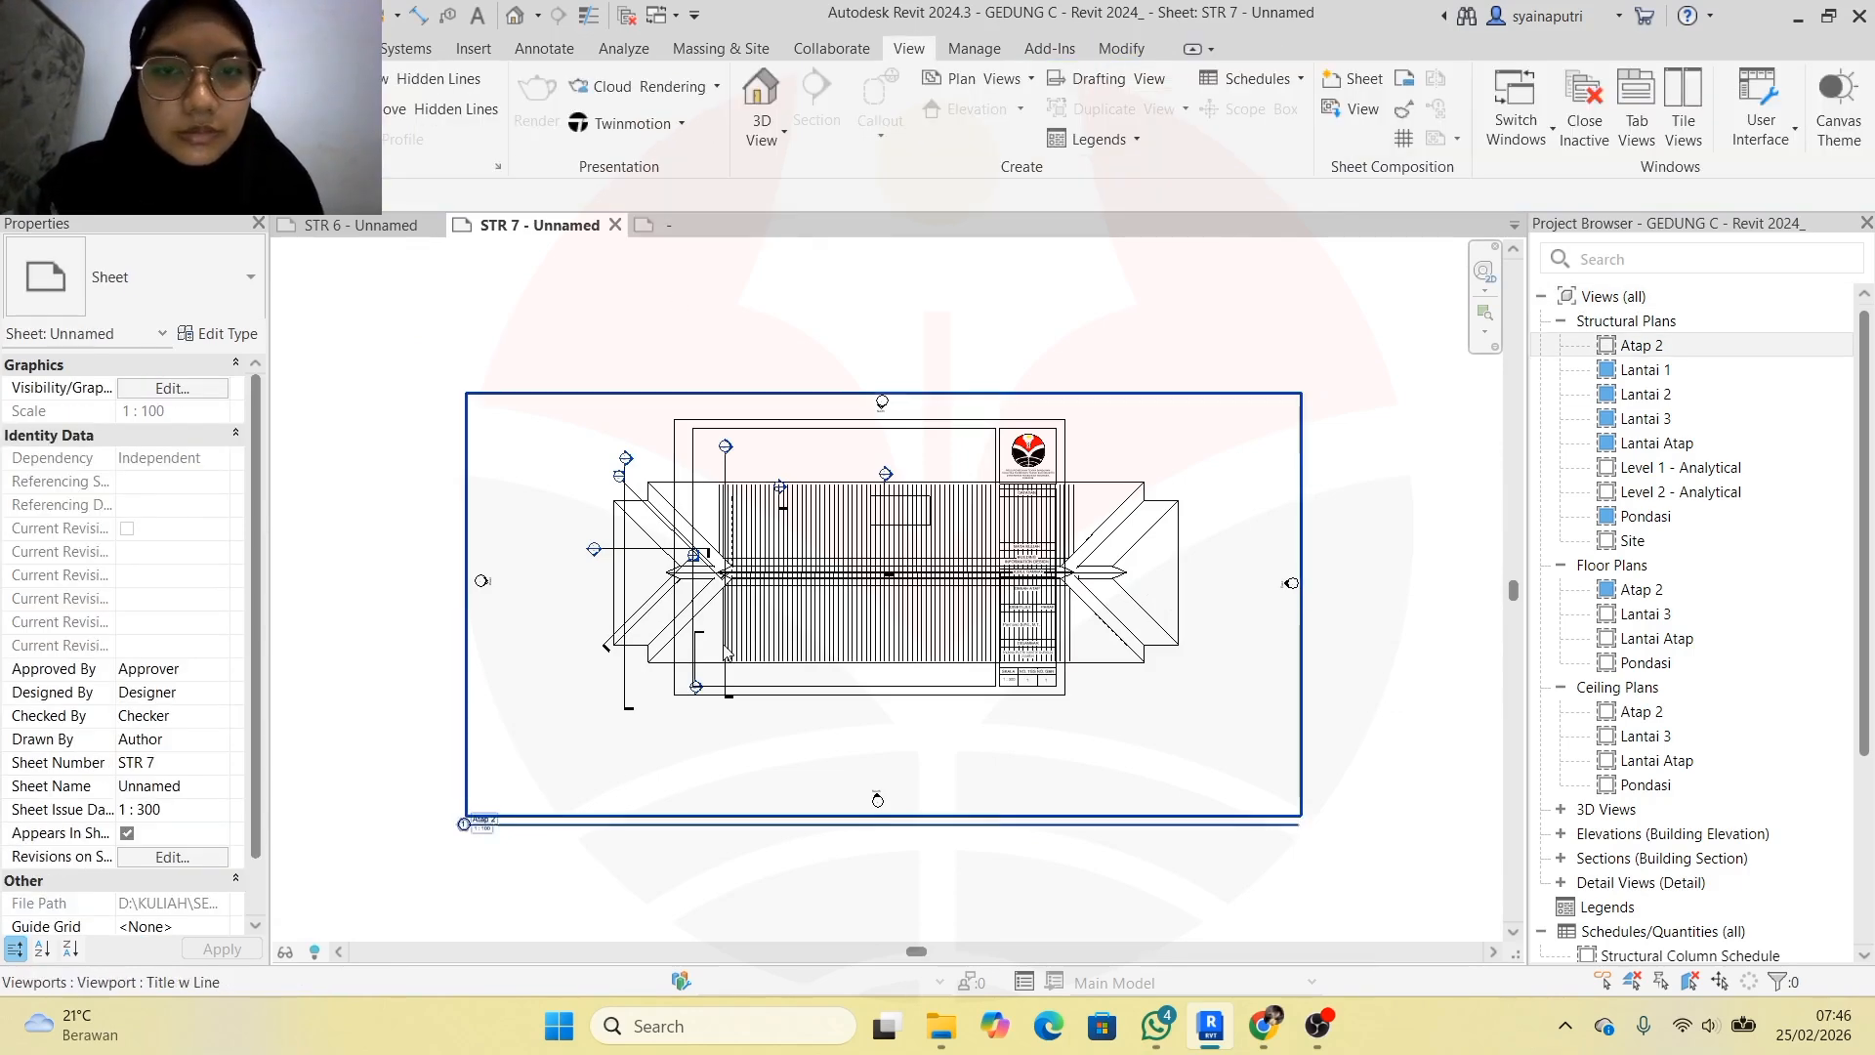
{"action": "left_click", "coordinate": [1100, 535]}
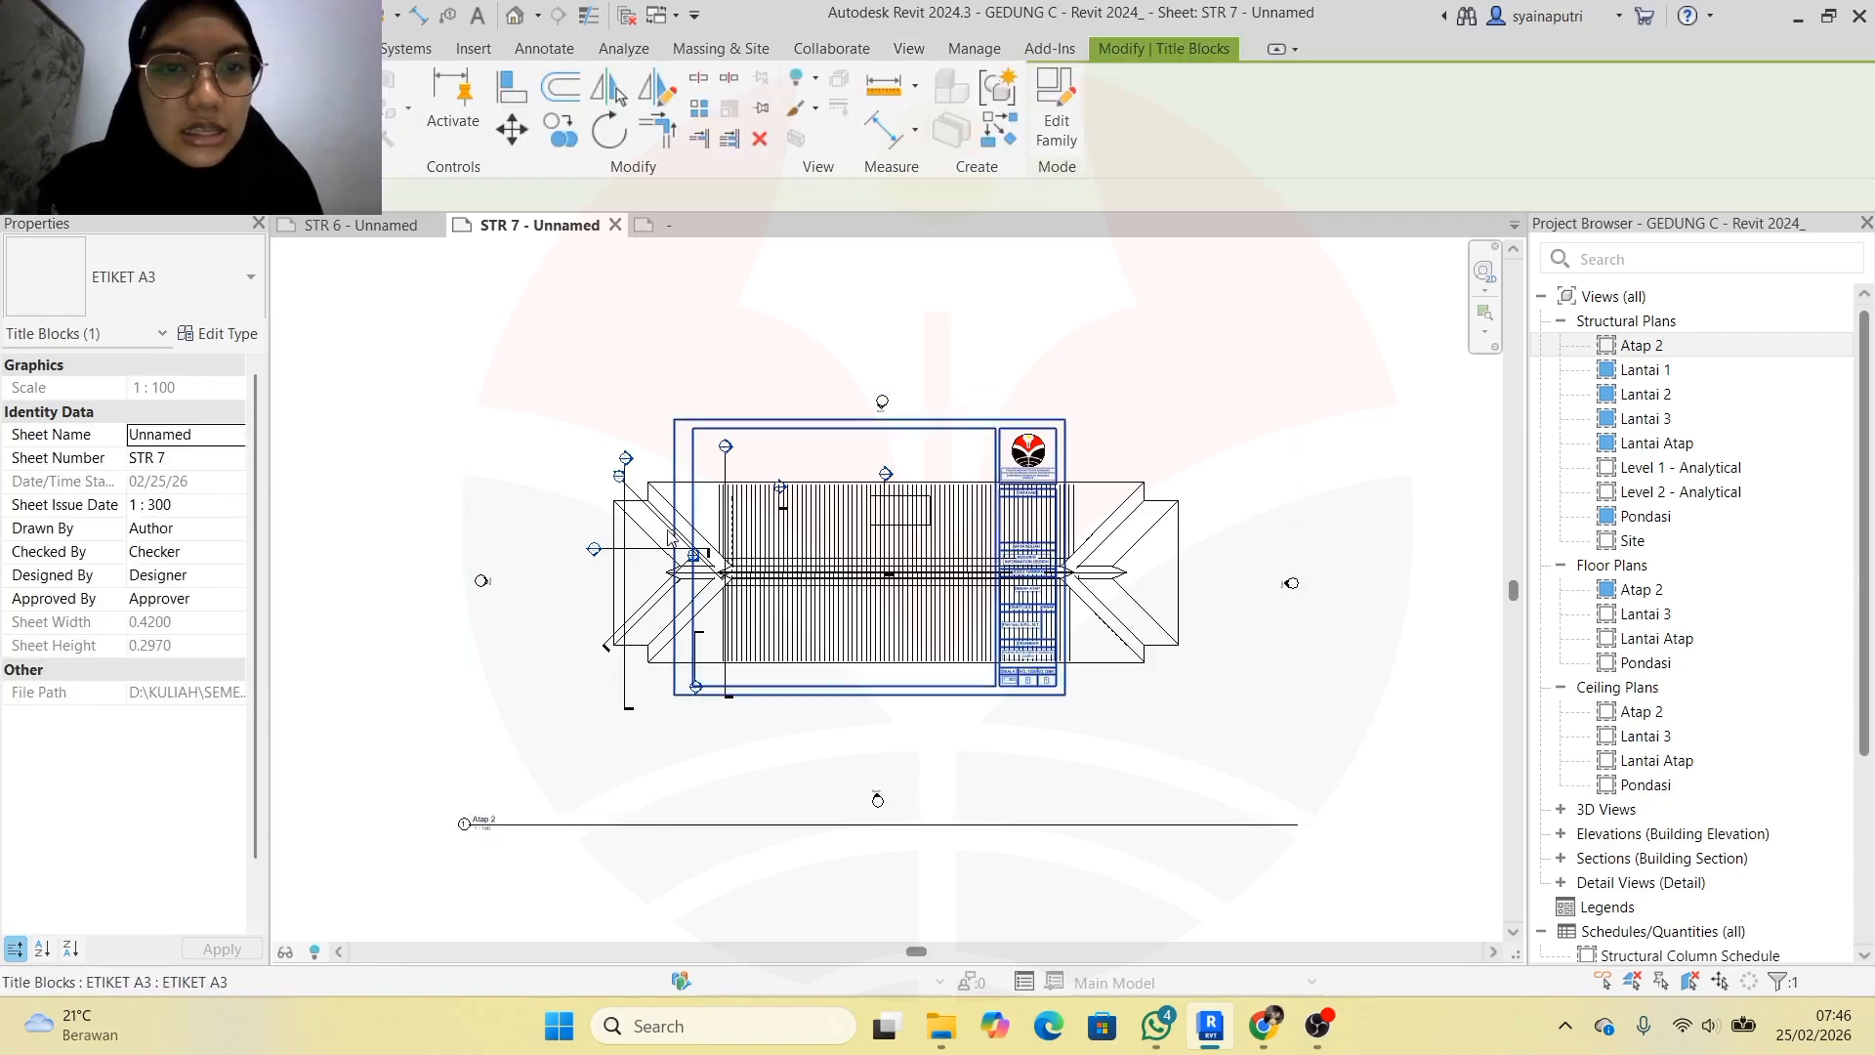
{"action": "key", "text": "Escape"}
{"action": "left_click", "coordinate": [1100, 535]}
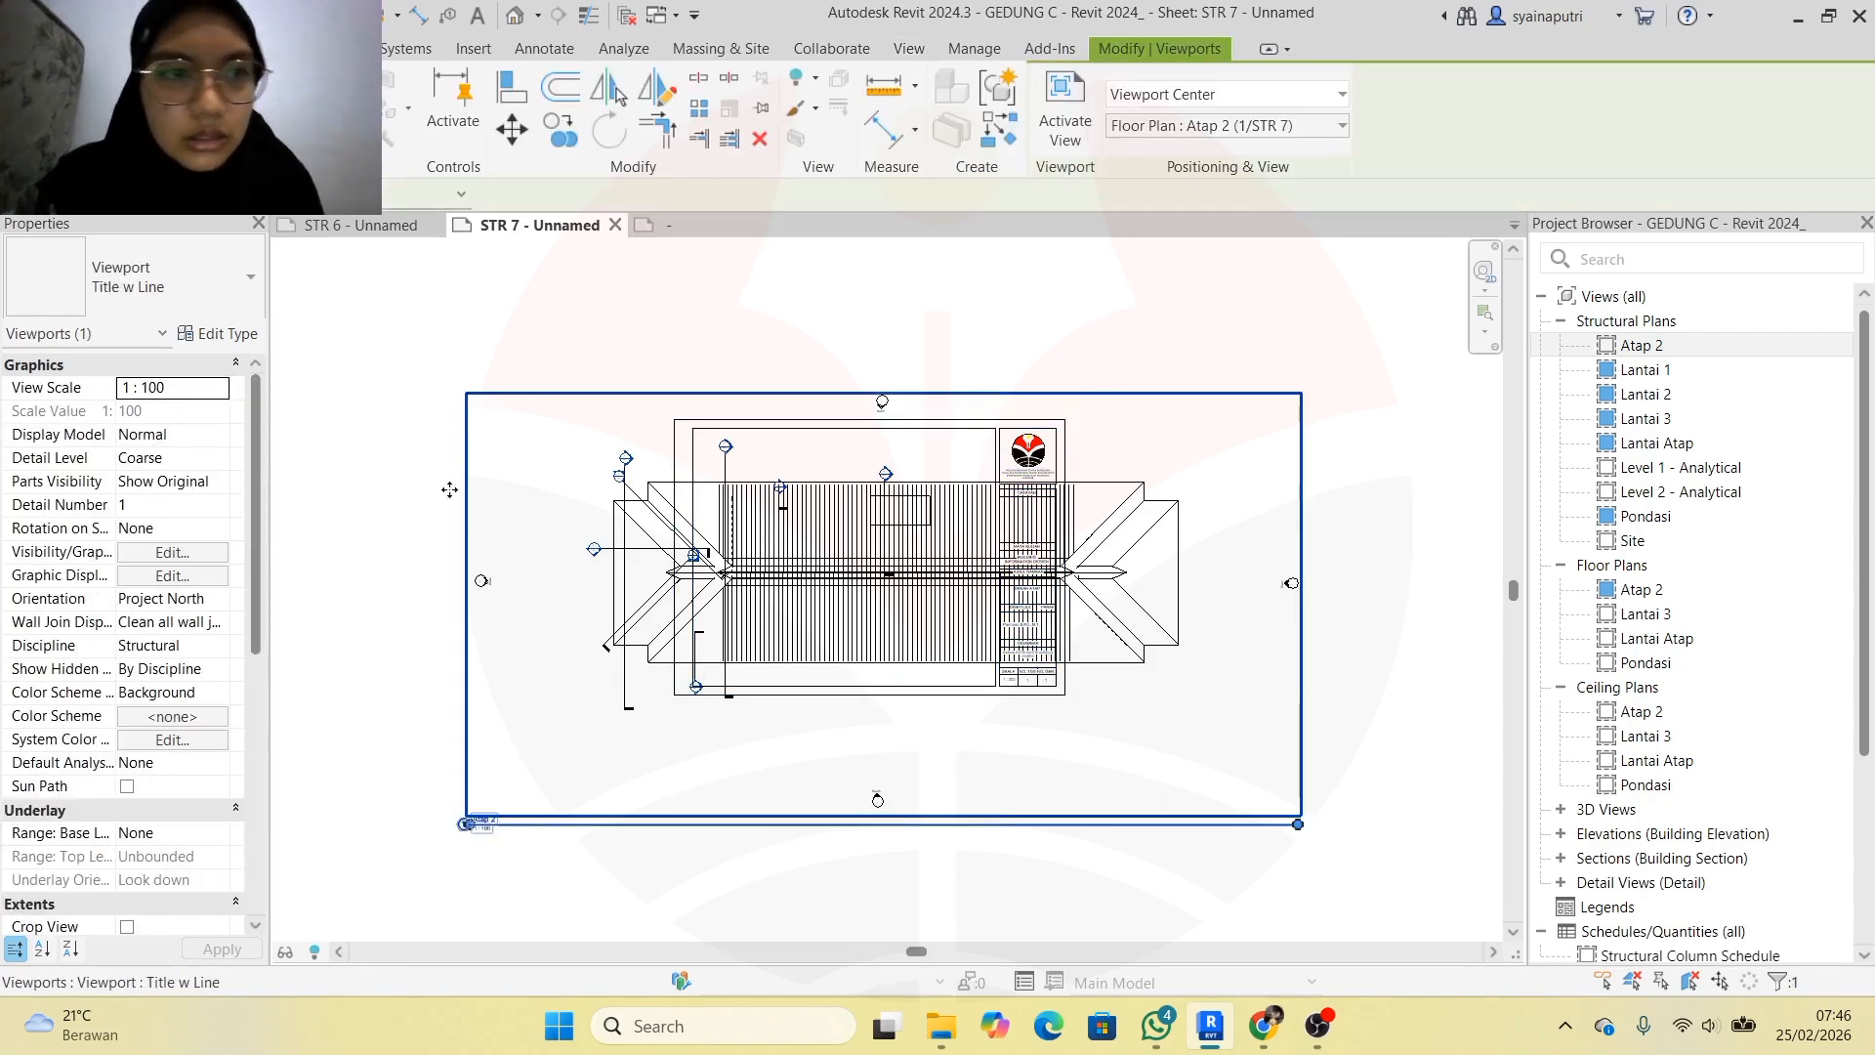
{"action": "left_click", "coordinate": [183, 389]}
{"action": "left_click", "coordinate": [219, 390]}
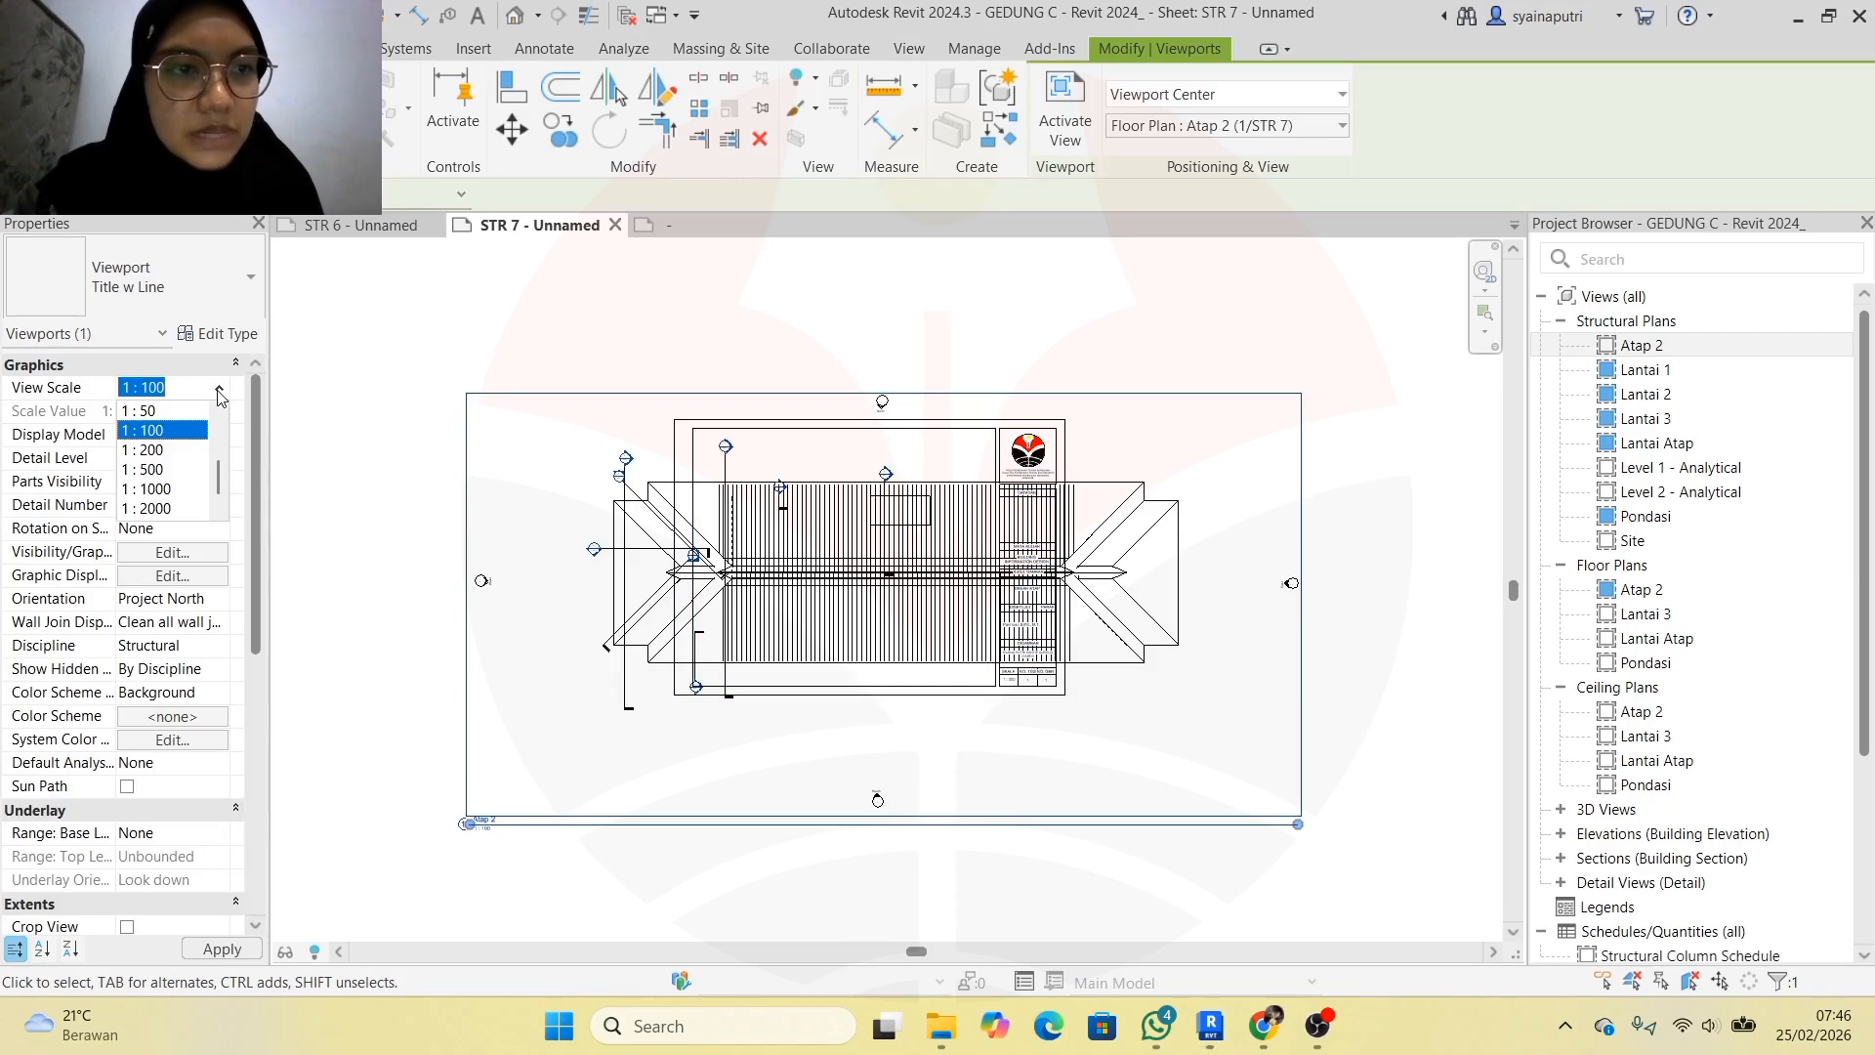
{"action": "left_click", "coordinate": [178, 450]}
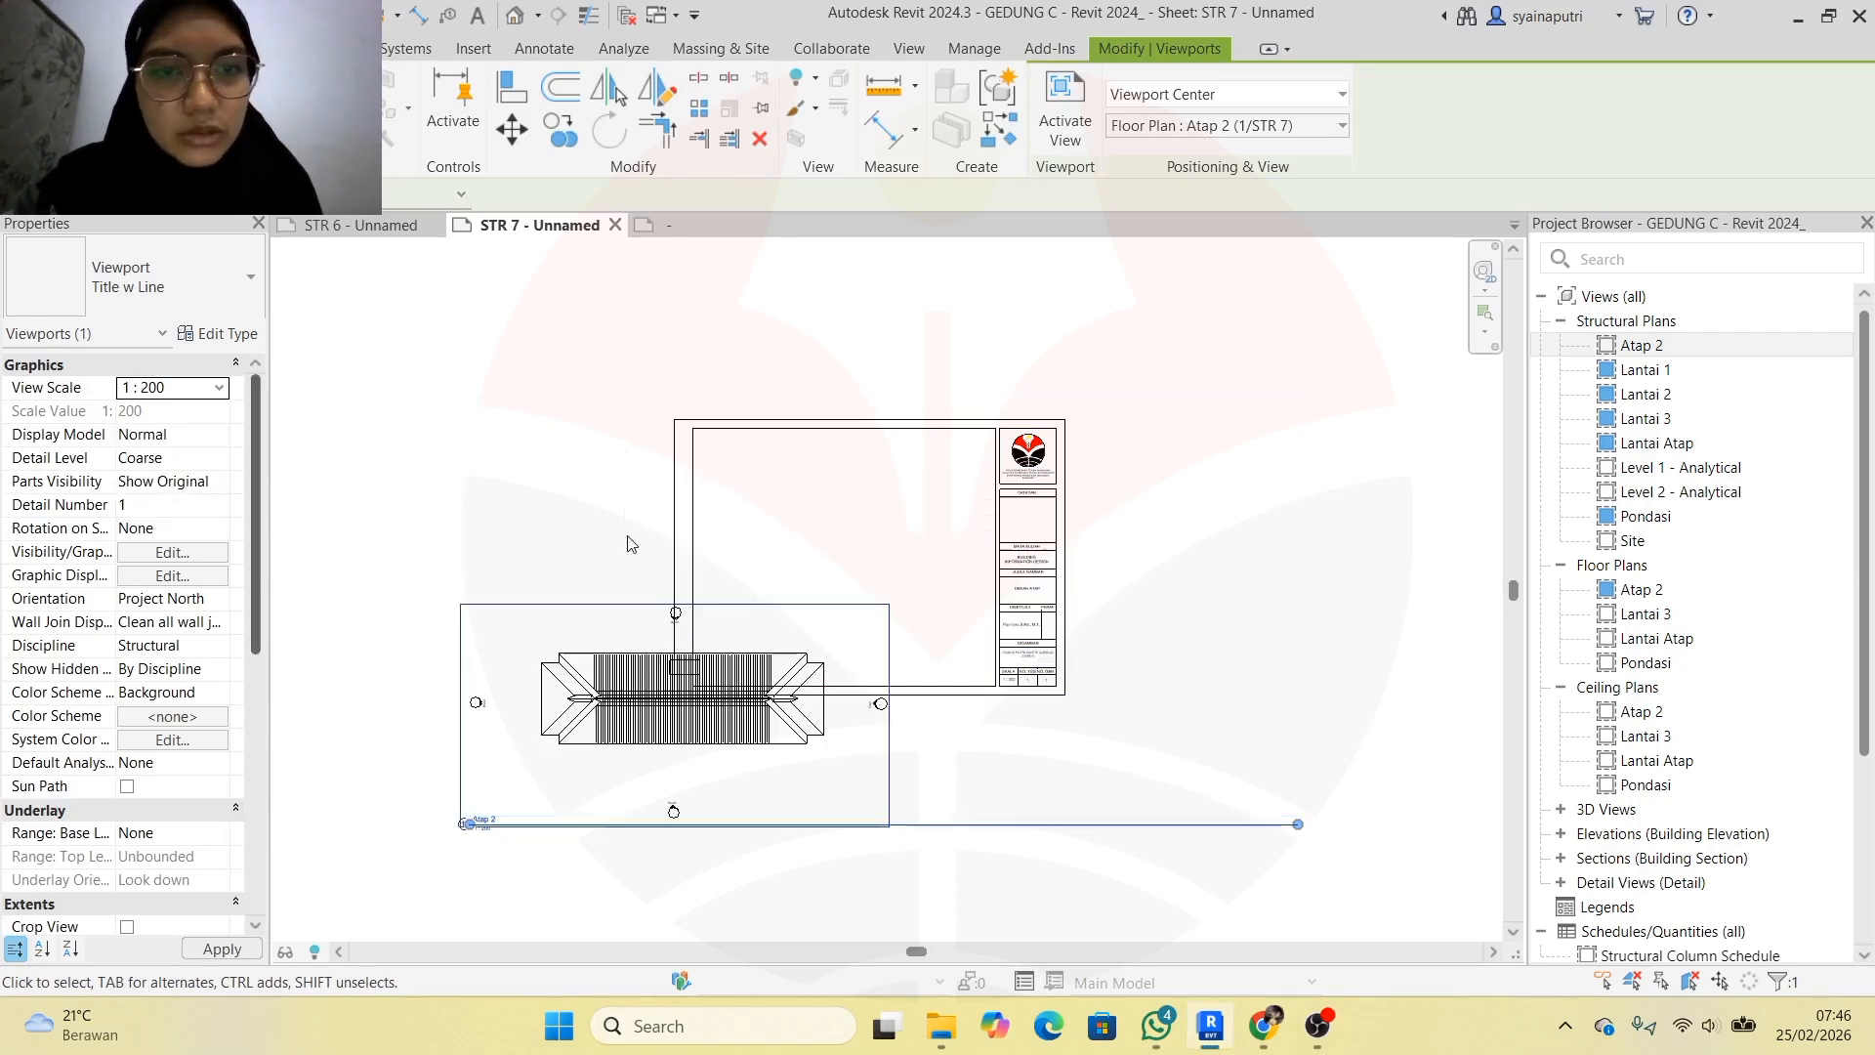
{"action": "key", "text": "Return"}
{"action": "left_click", "coordinate": [994, 689]}
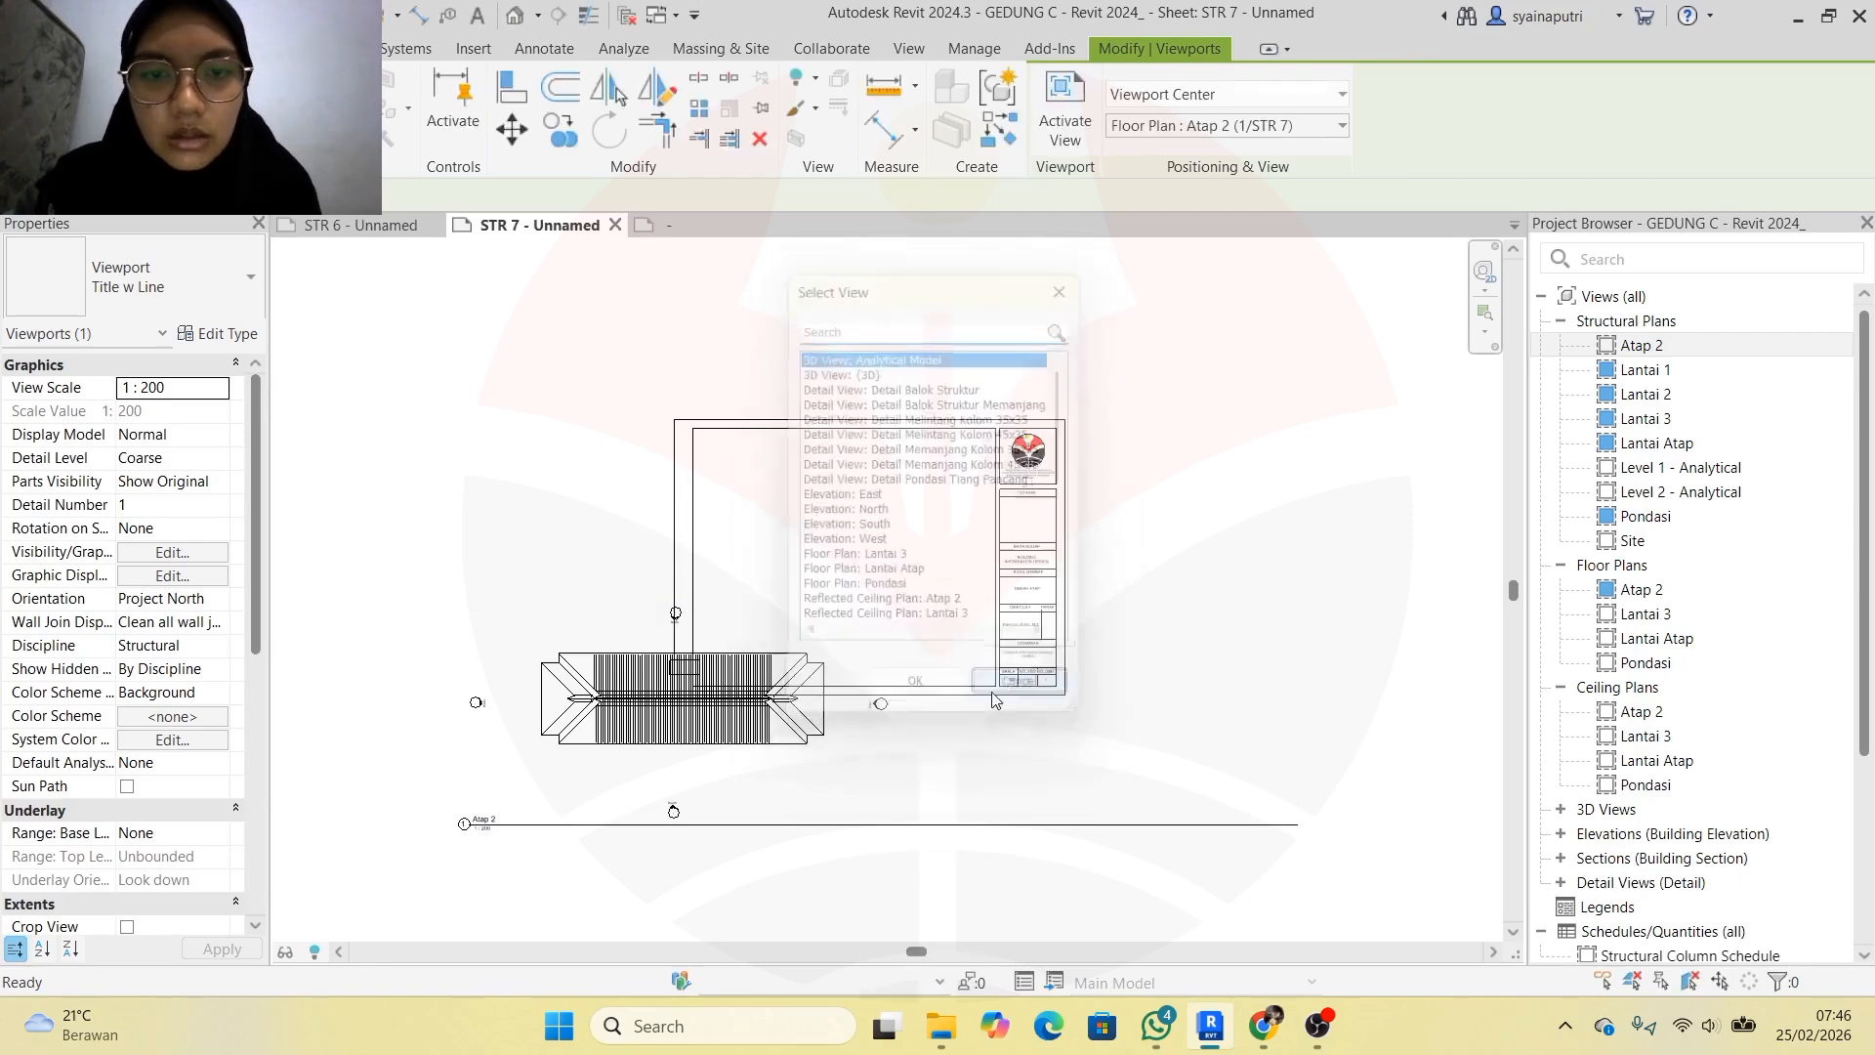
{"action": "scroll", "coordinate": [664, 780], "scroll_direction": "up", "scroll_amount": 3}
{"action": "left_click_drag", "start_coordinate": [659, 696], "coordinate": [974, 339]}
{"action": "scroll", "coordinate": [1009, 392], "scroll_direction": "down", "scroll_amount": 1}
{"action": "key", "text": "Right"}
{"action": "key", "text": "Right"}
{"action": "key", "text": "Right"}
{"action": "key", "text": "Right"}
{"action": "key", "text": "Right"}
{"action": "key", "text": "Right"}
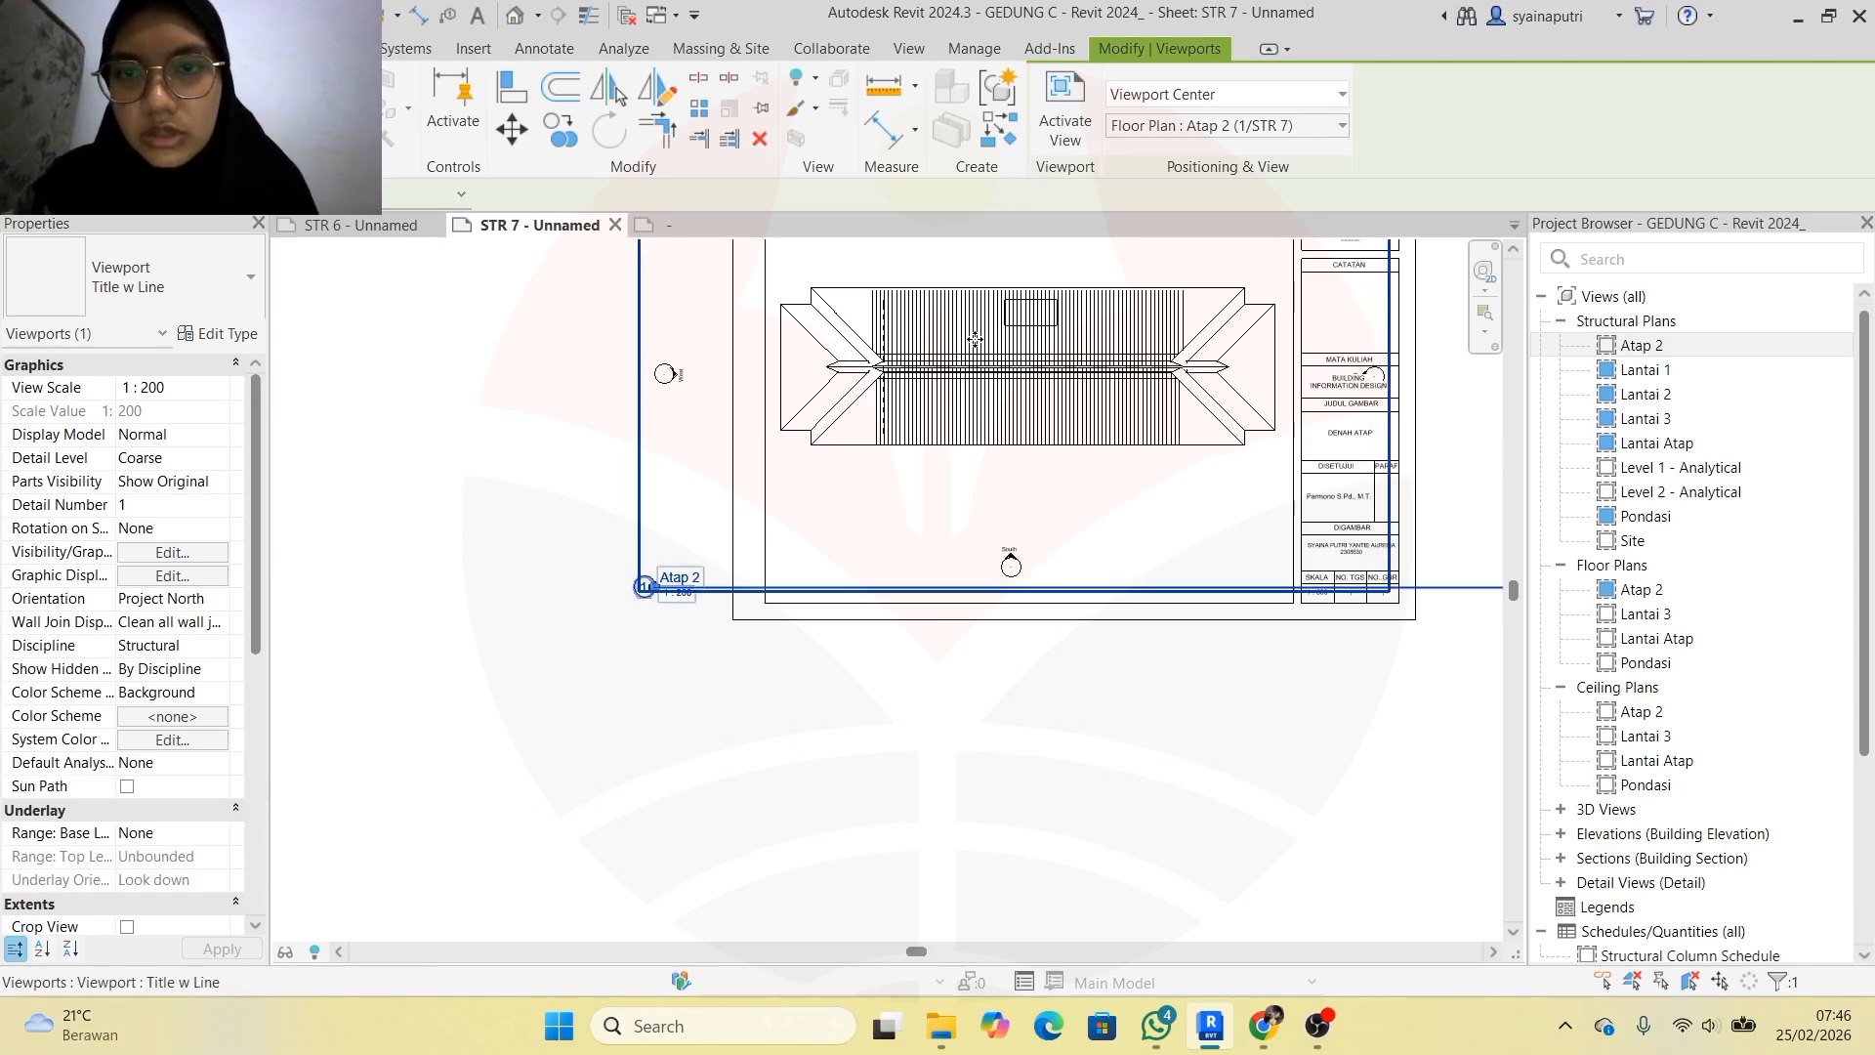
{"action": "scroll", "coordinate": [892, 527], "scroll_direction": "up", "scroll_amount": 1}
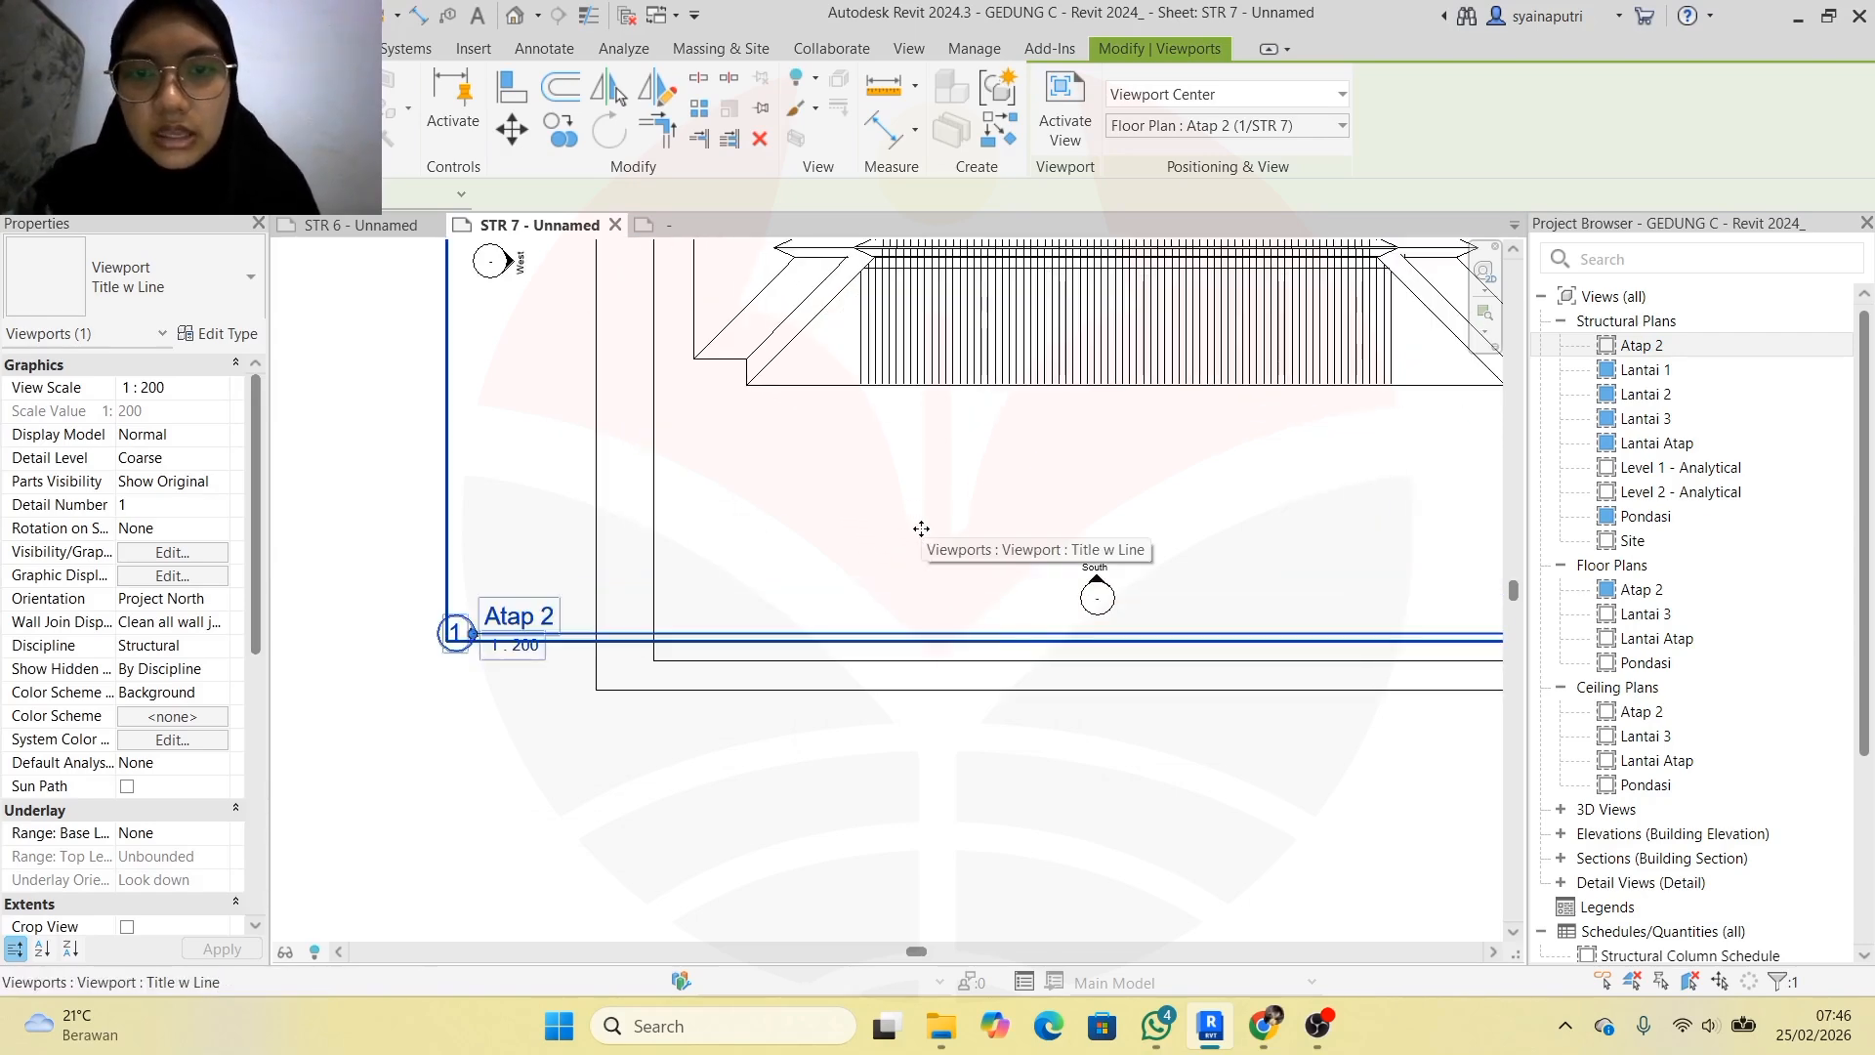
{"action": "scroll", "coordinate": [937, 528], "scroll_direction": "down", "scroll_amount": 2}
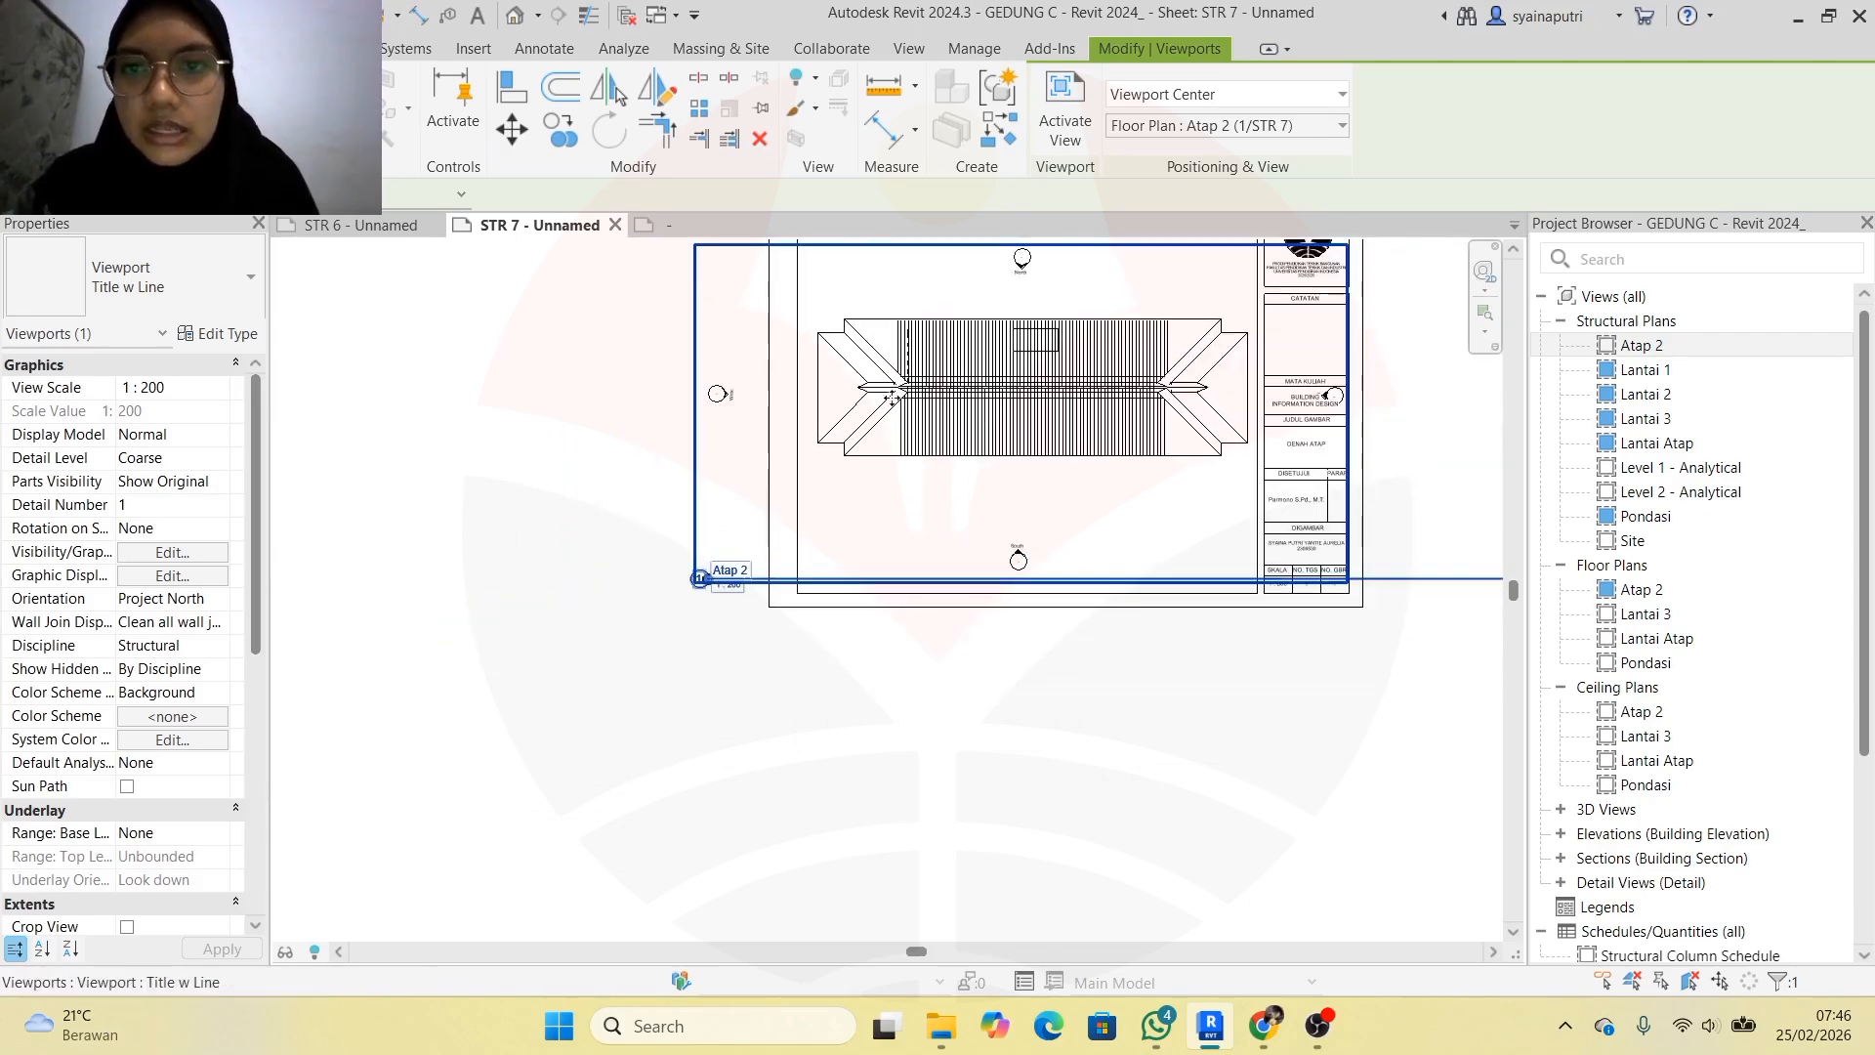
{"action": "scroll", "coordinate": [909, 390], "scroll_direction": "up", "scroll_amount": 3}
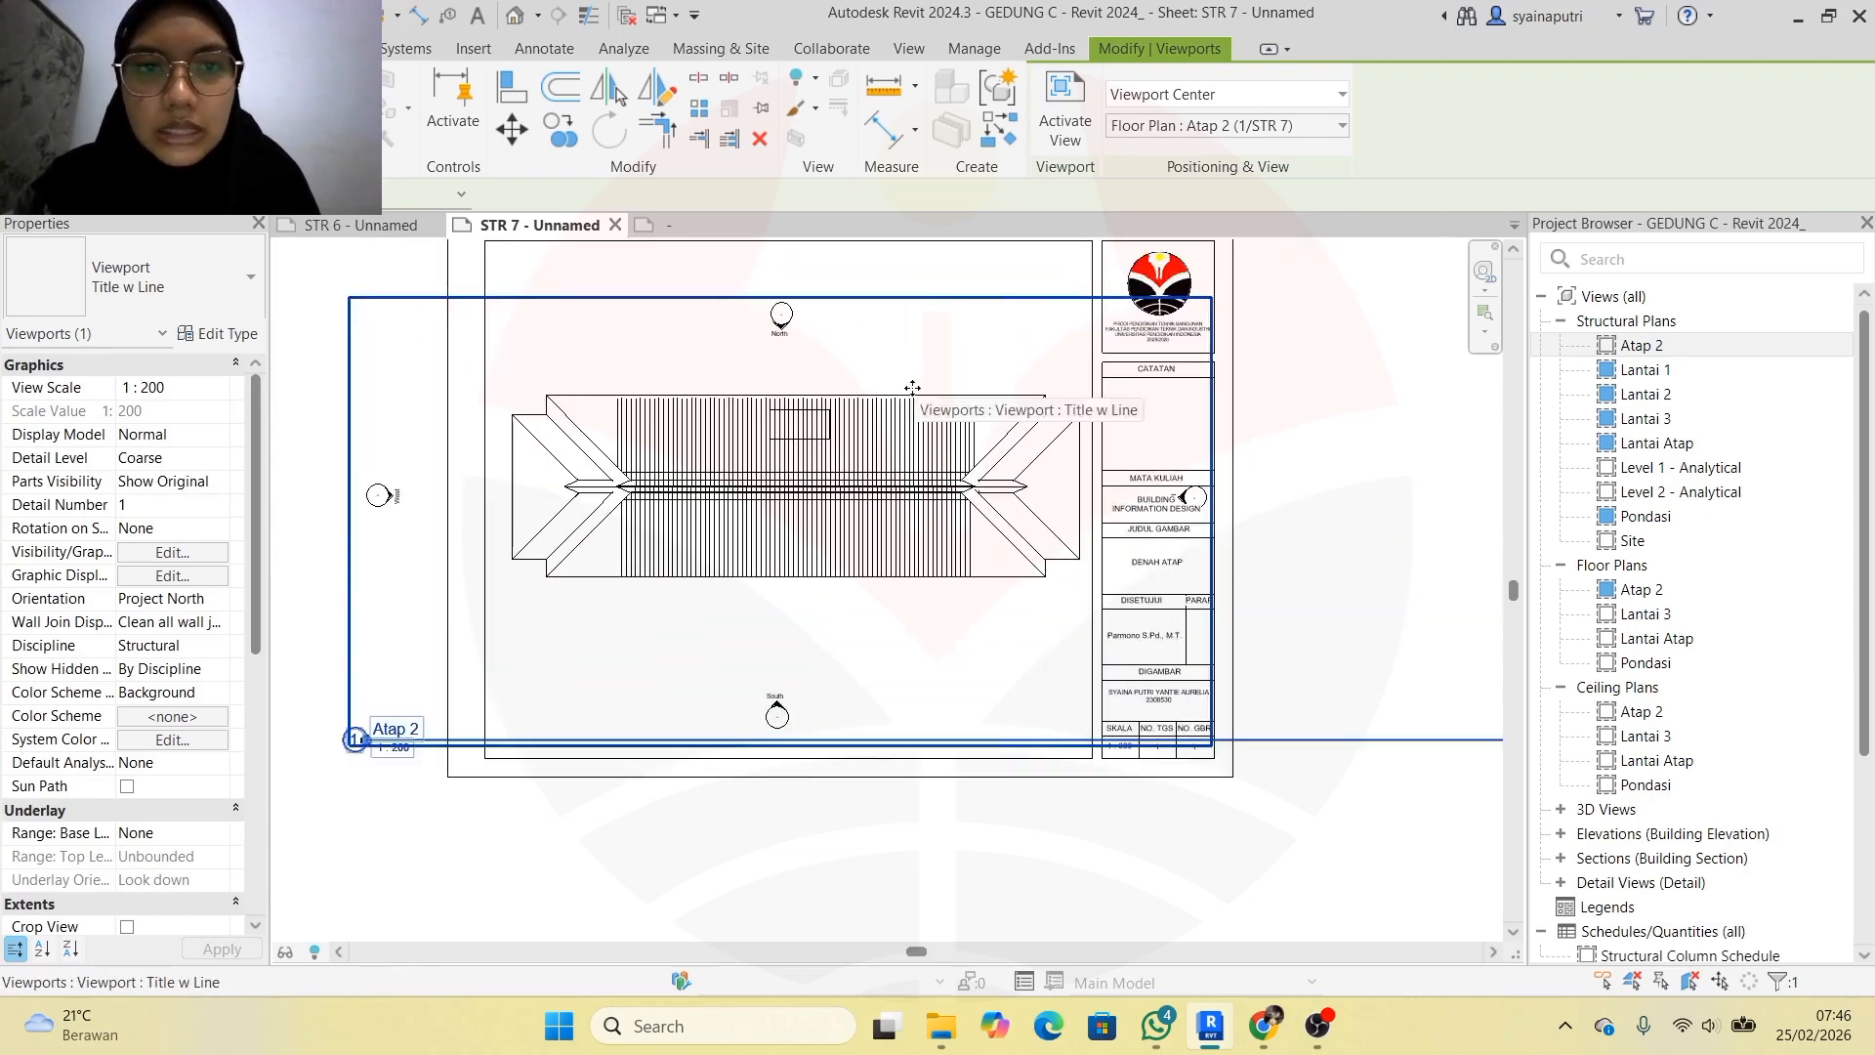
{"action": "scroll", "coordinate": [781, 312], "scroll_direction": "up", "scroll_amount": 3}
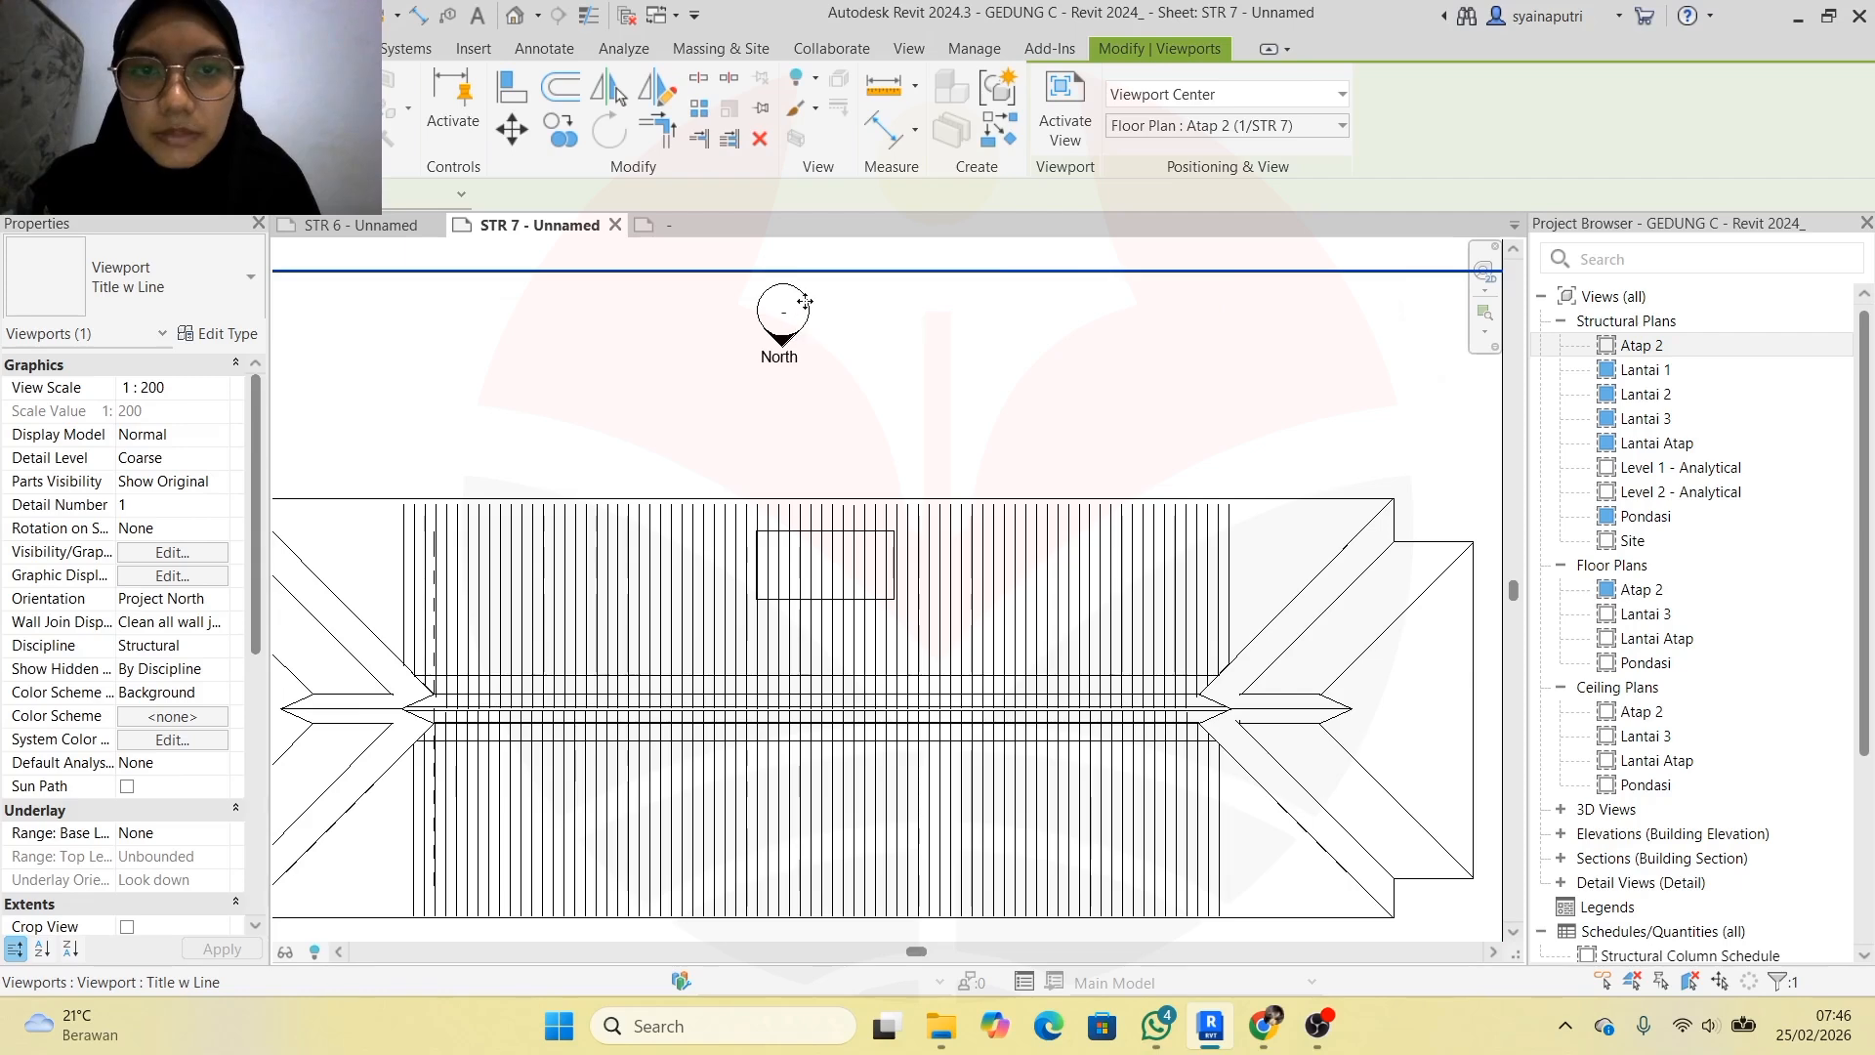
{"action": "scroll", "coordinate": [801, 303], "scroll_direction": "down", "scroll_amount": 3}
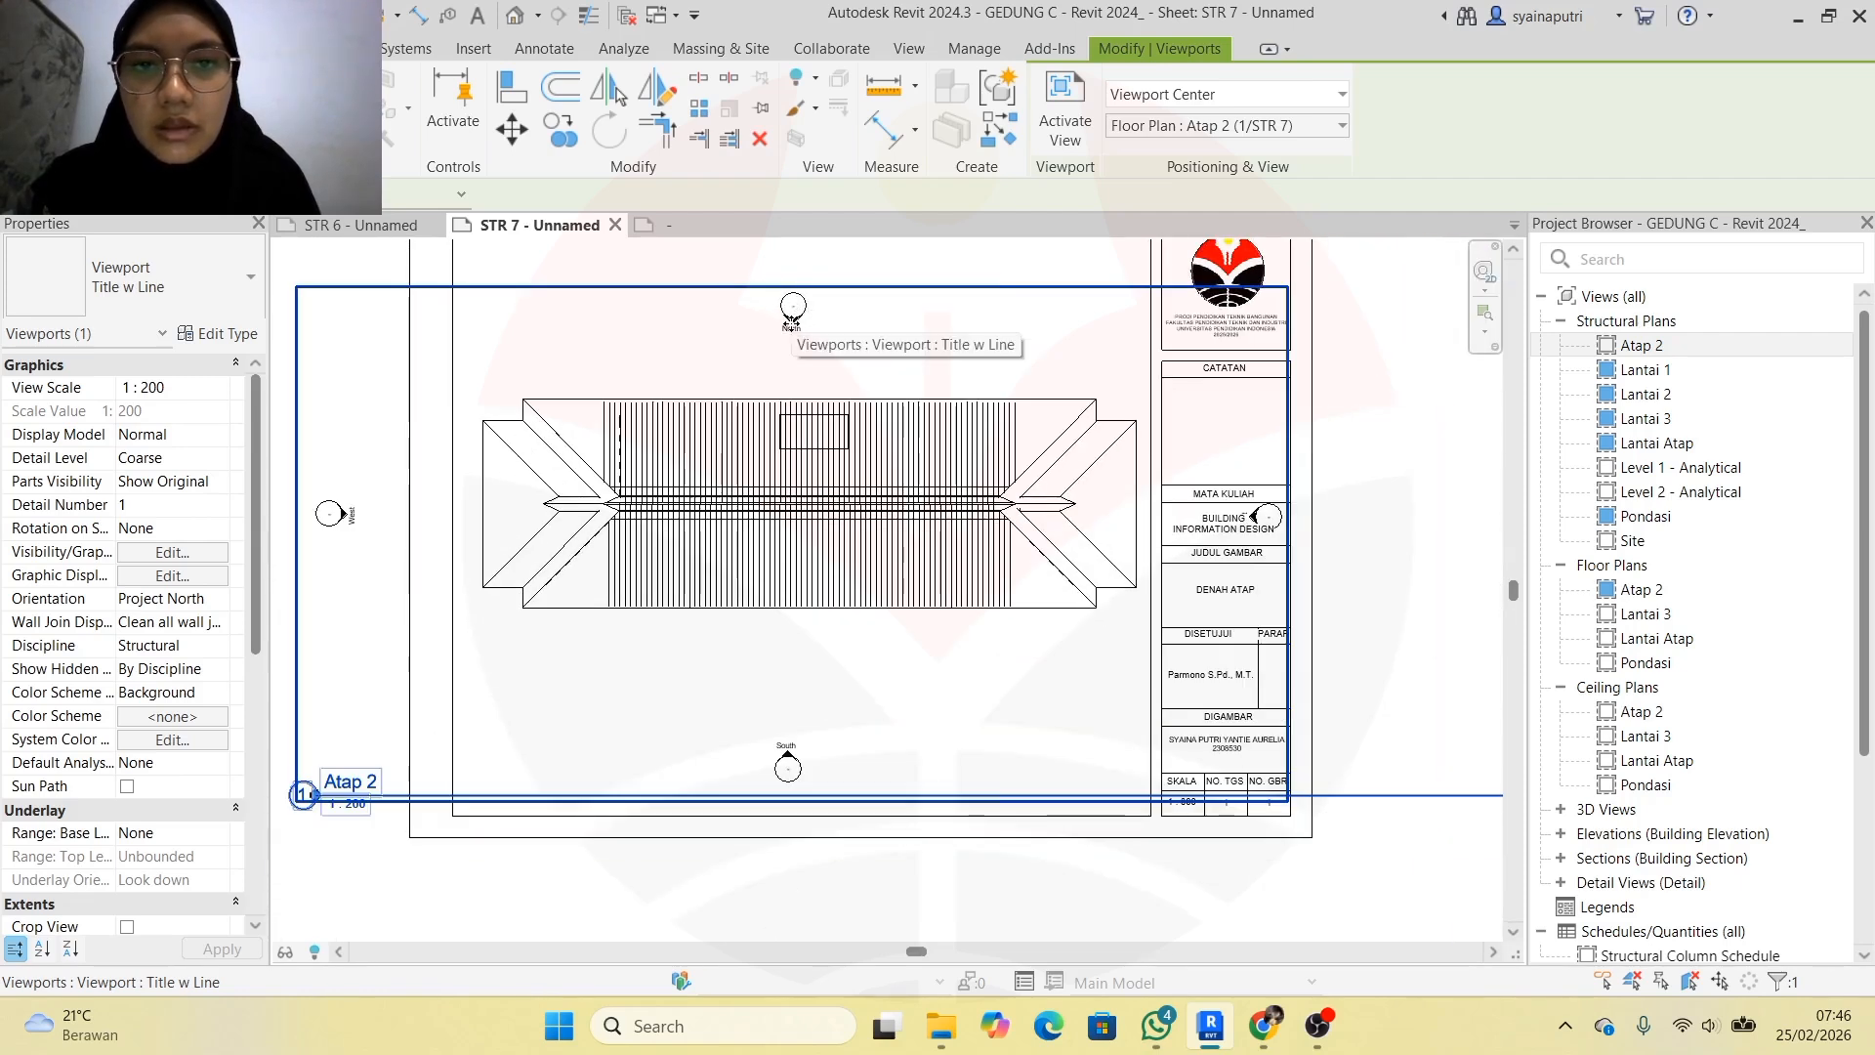
{"action": "key", "text": "Escape"}
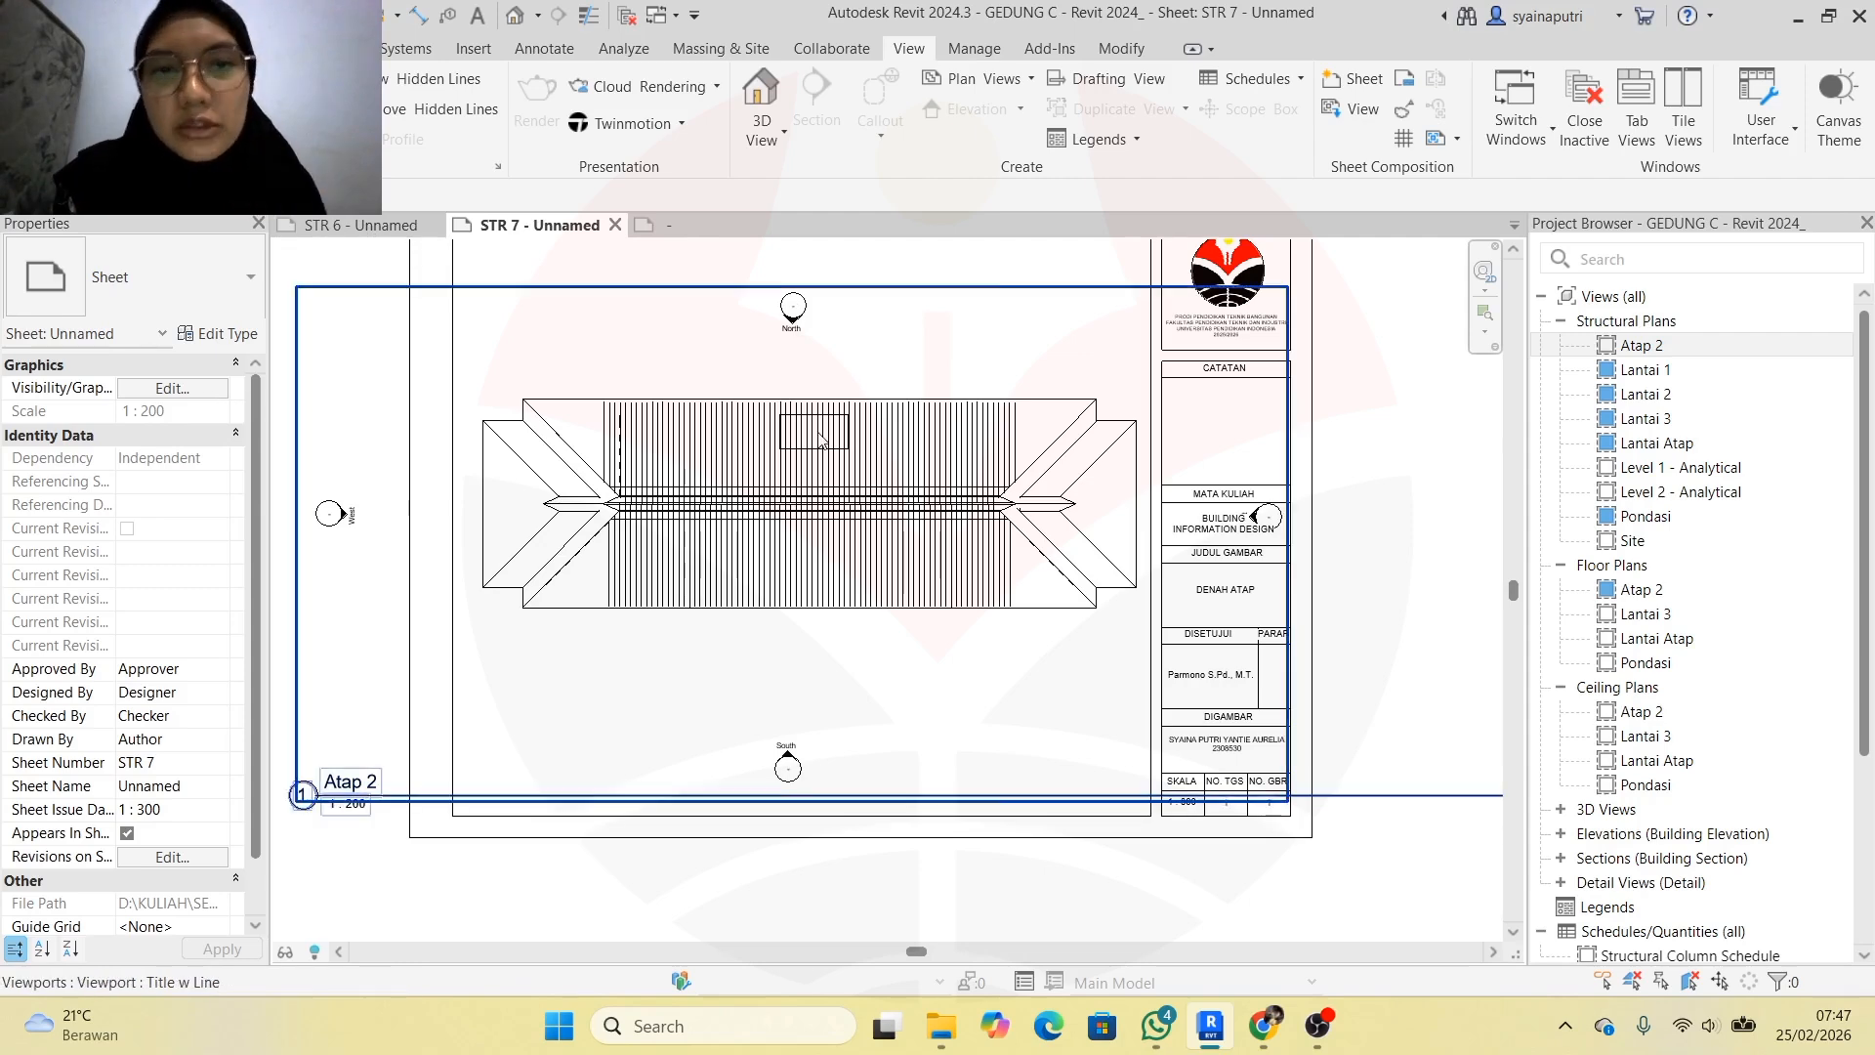
{"action": "left_click", "coordinate": [395, 418]}
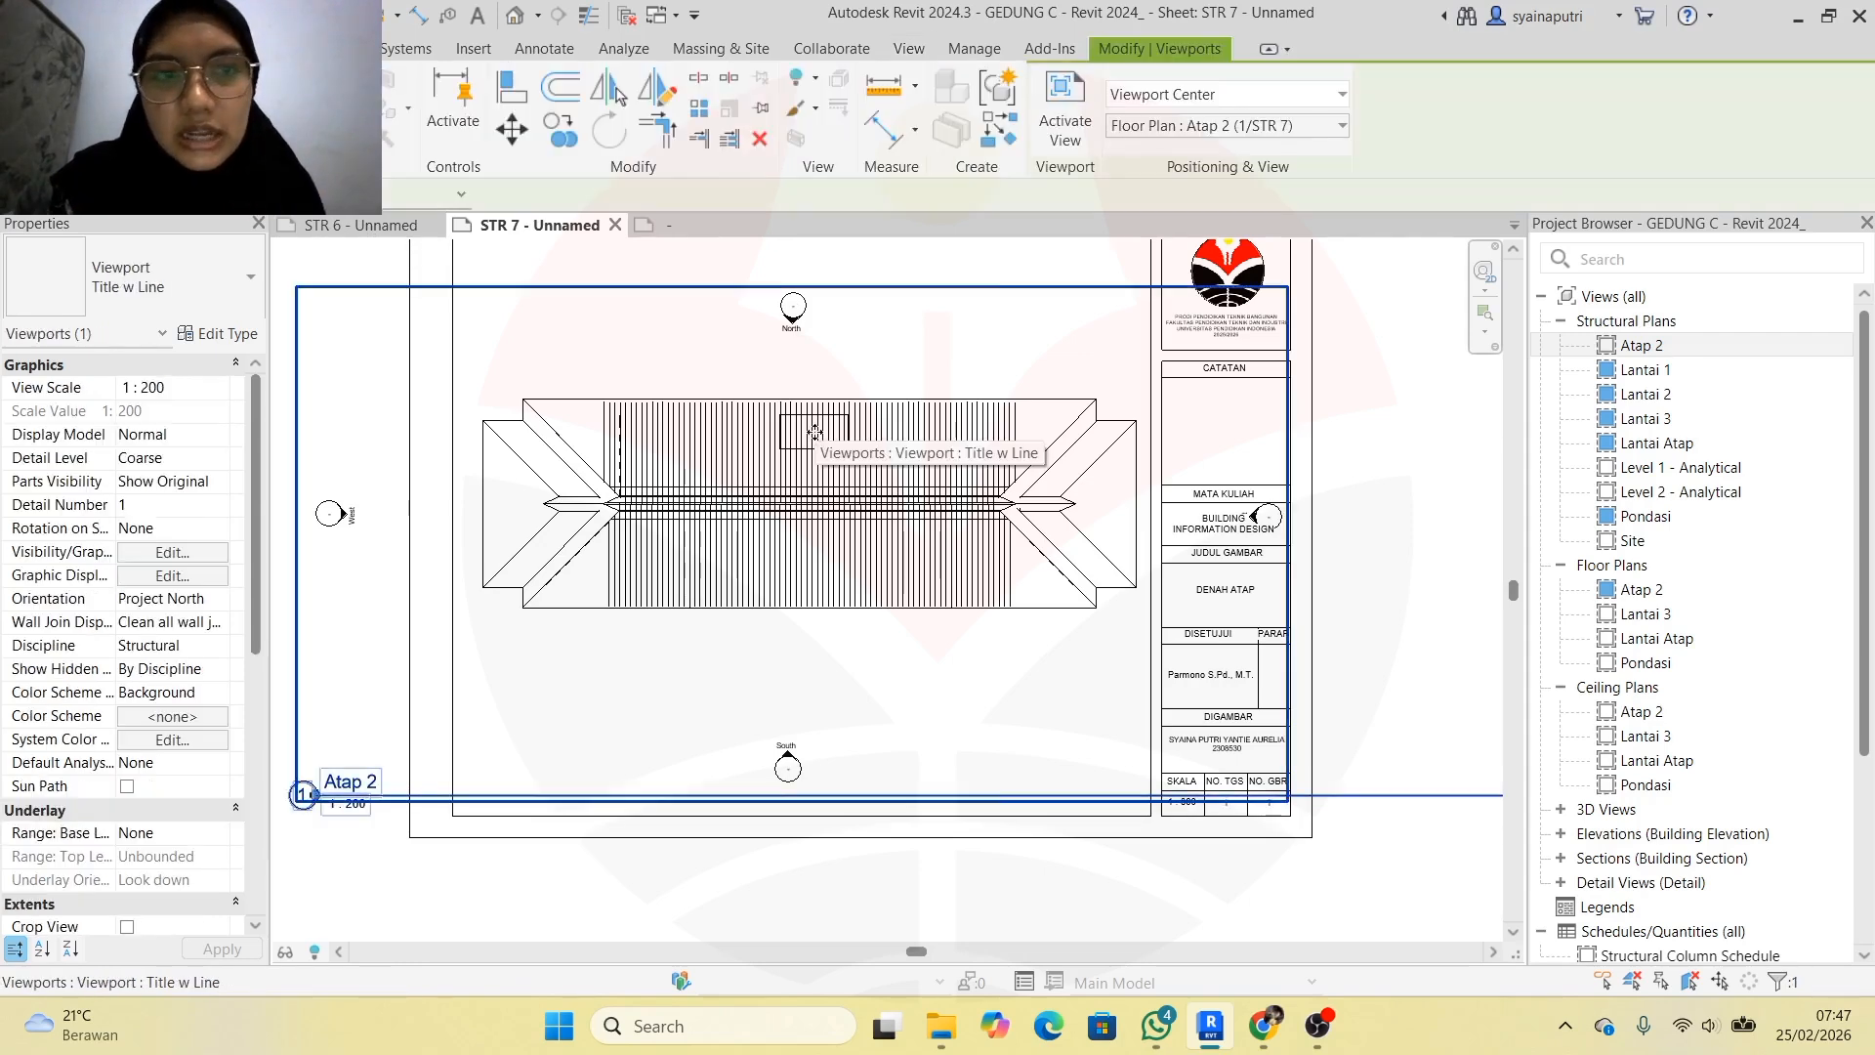
{"action": "left_click", "coordinate": [220, 388]}
{"action": "scroll", "coordinate": [203, 454], "scroll_direction": "down", "scroll_amount": 1}
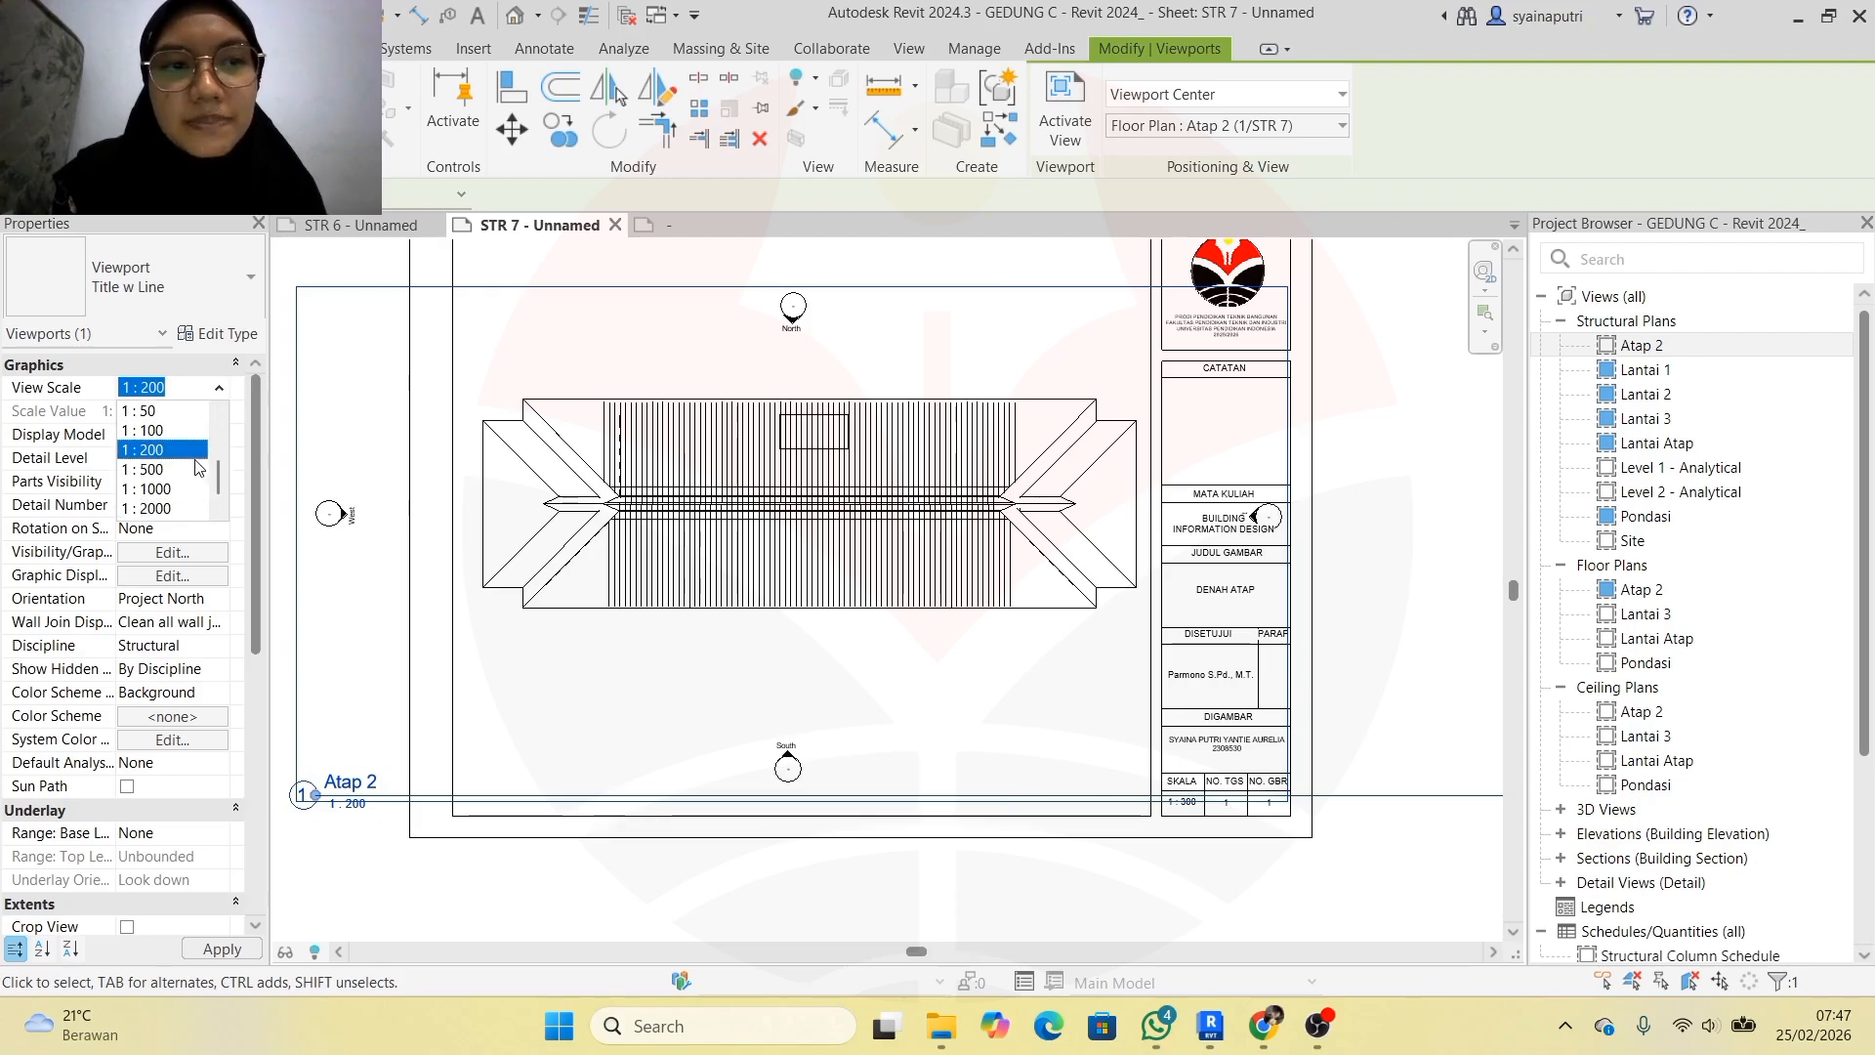
{"action": "left_click", "coordinate": [171, 449]}
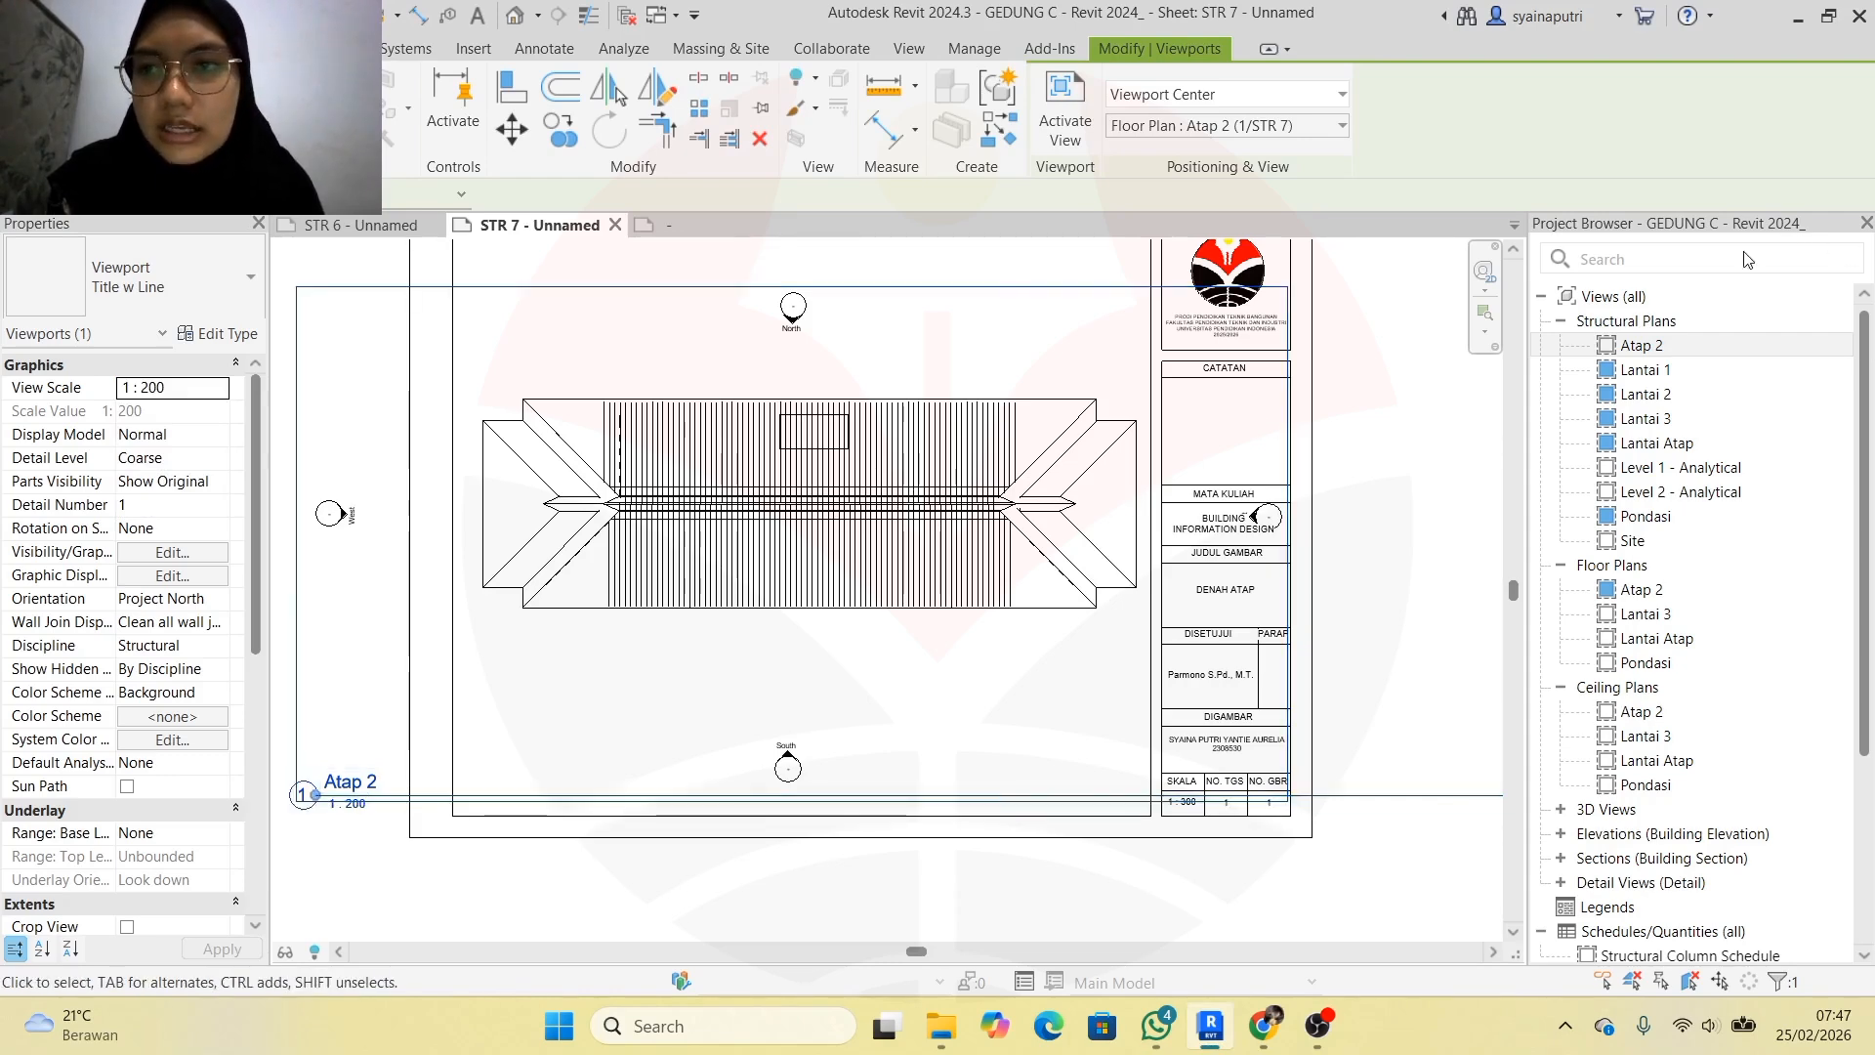
{"action": "key", "text": "Escape"}
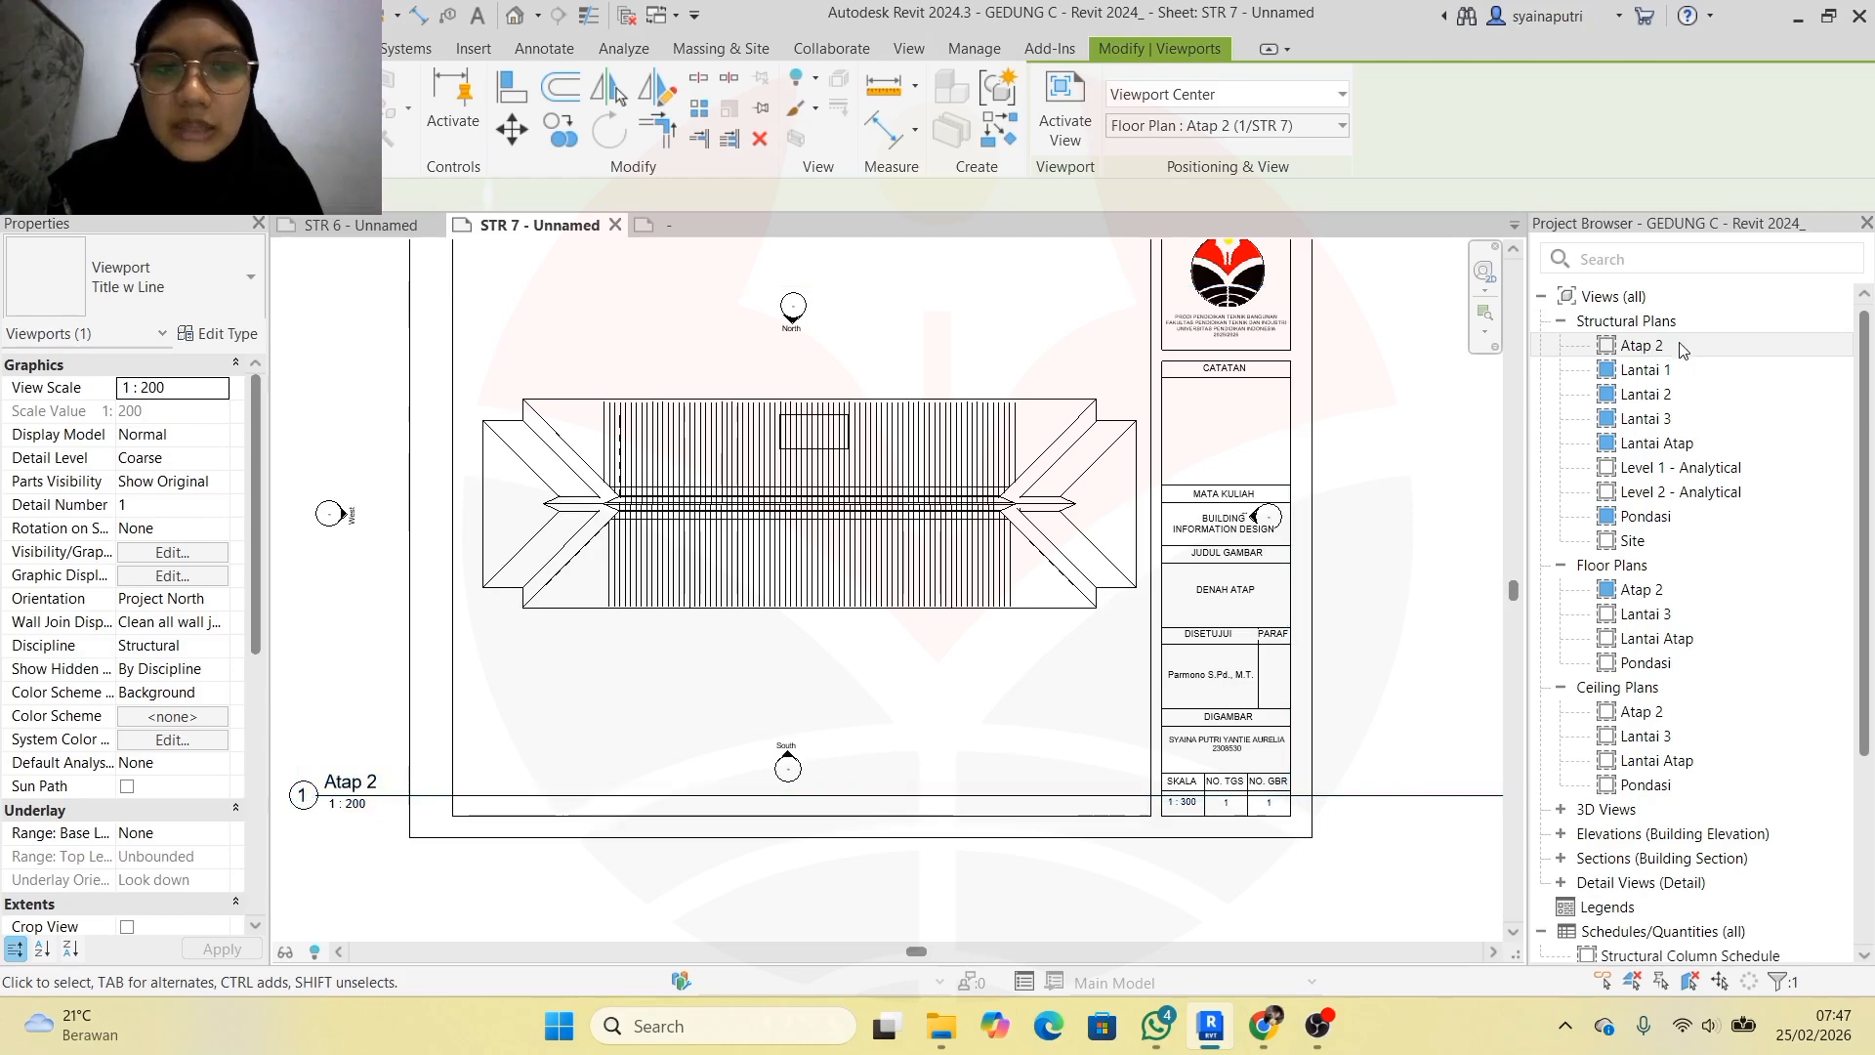
Give the Atap 2 structural plan a custom view scale of 1 : 300
{"action": "double_click", "coordinate": [1682, 347]}
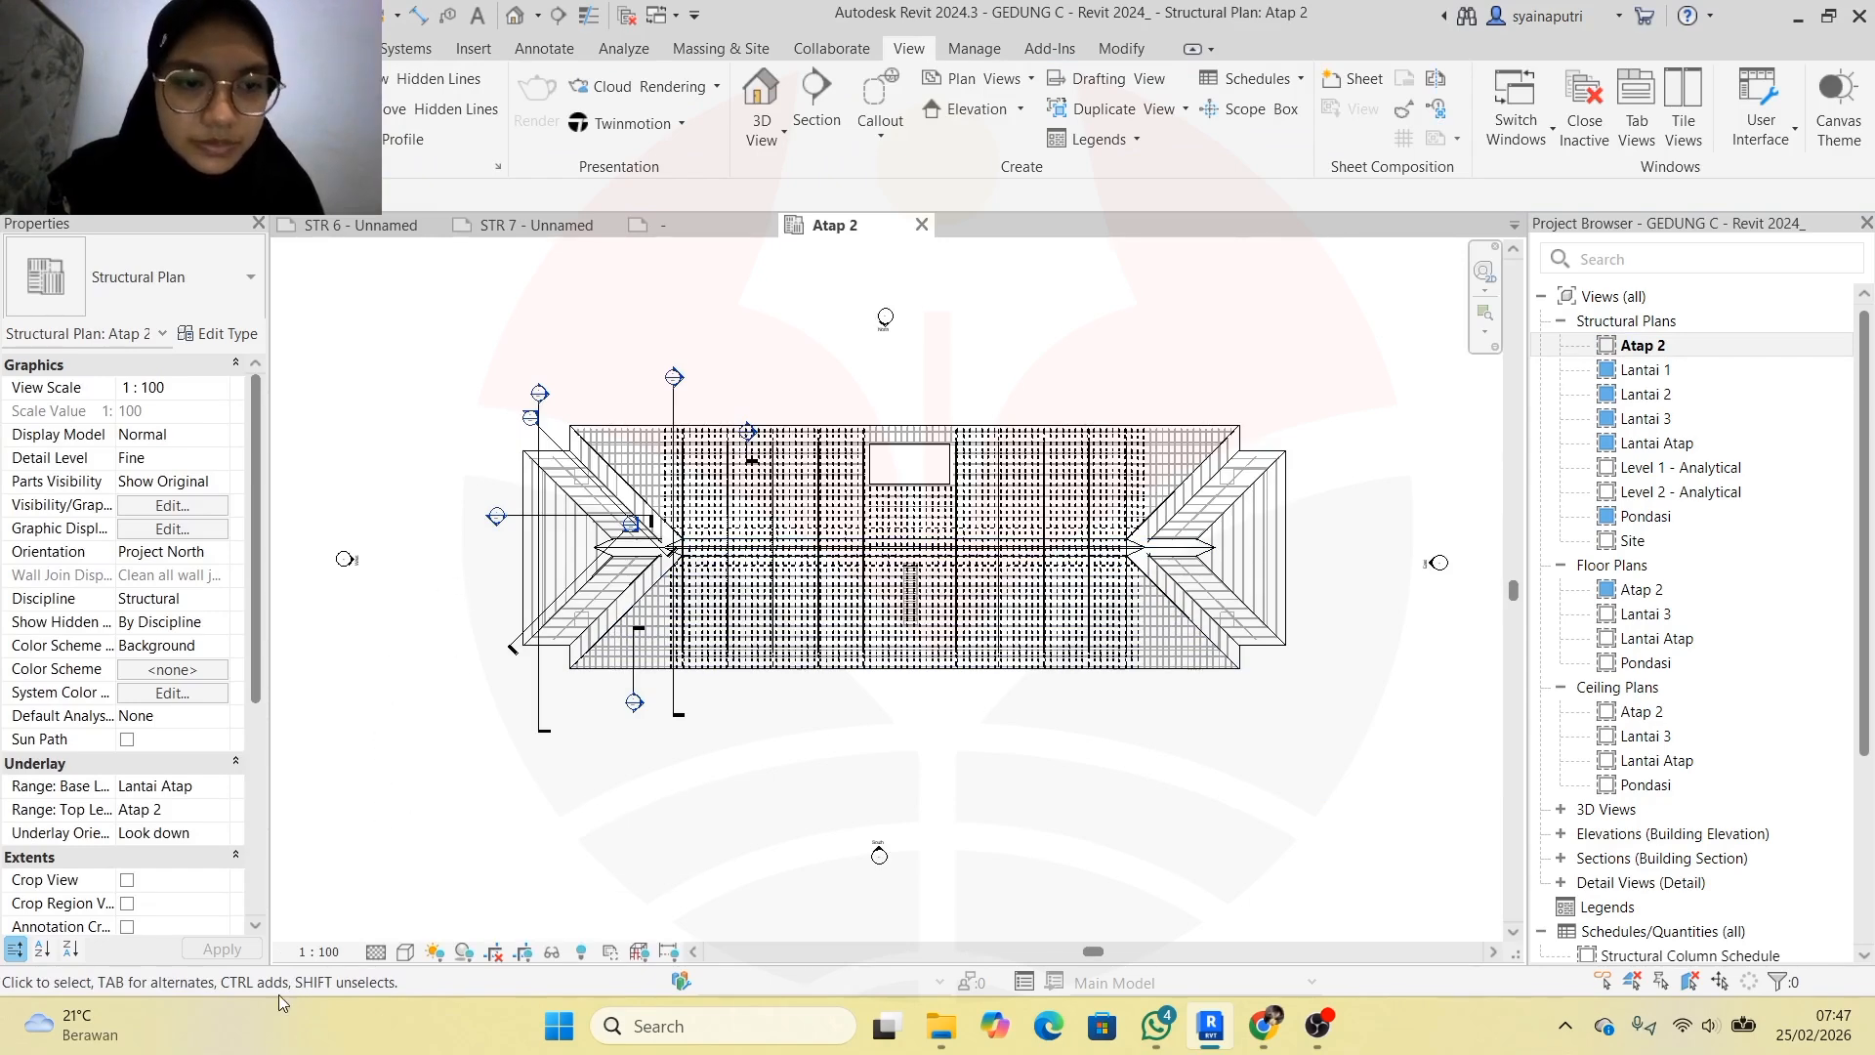
{"action": "left_click", "coordinate": [330, 955]}
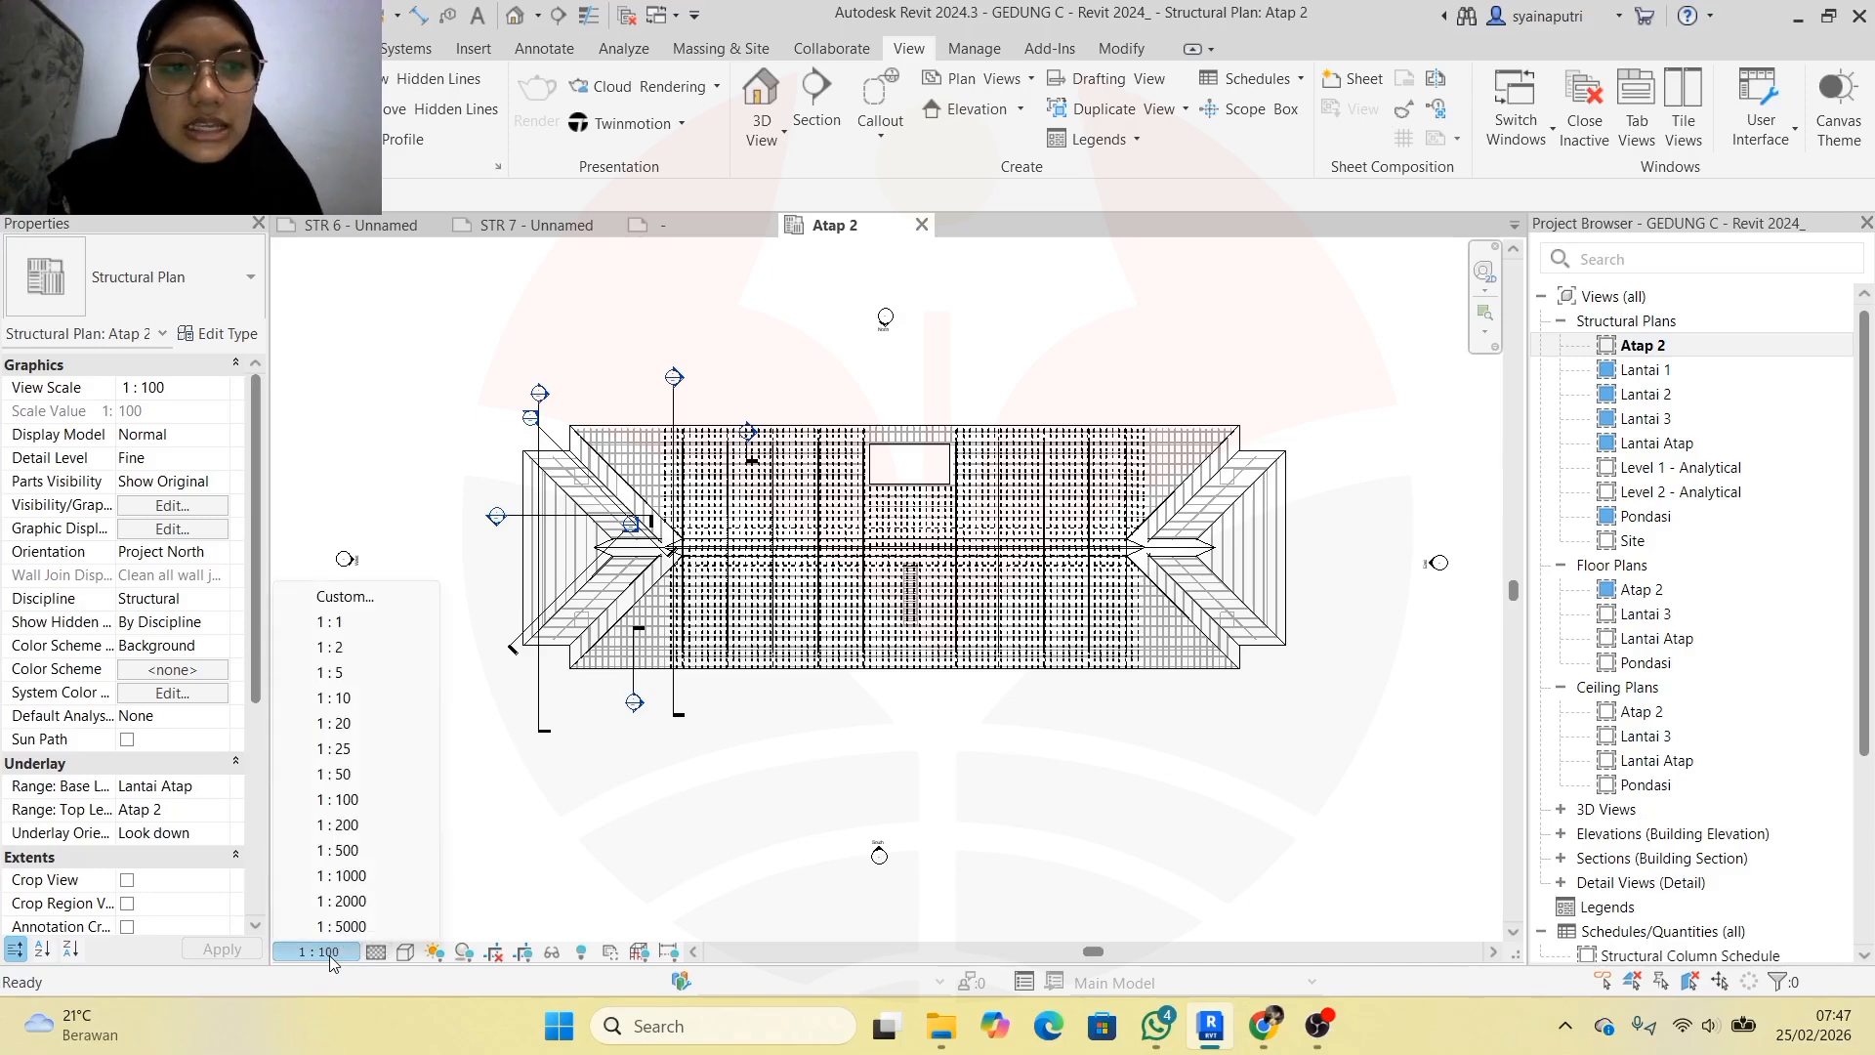
{"action": "left_click", "coordinate": [362, 610]}
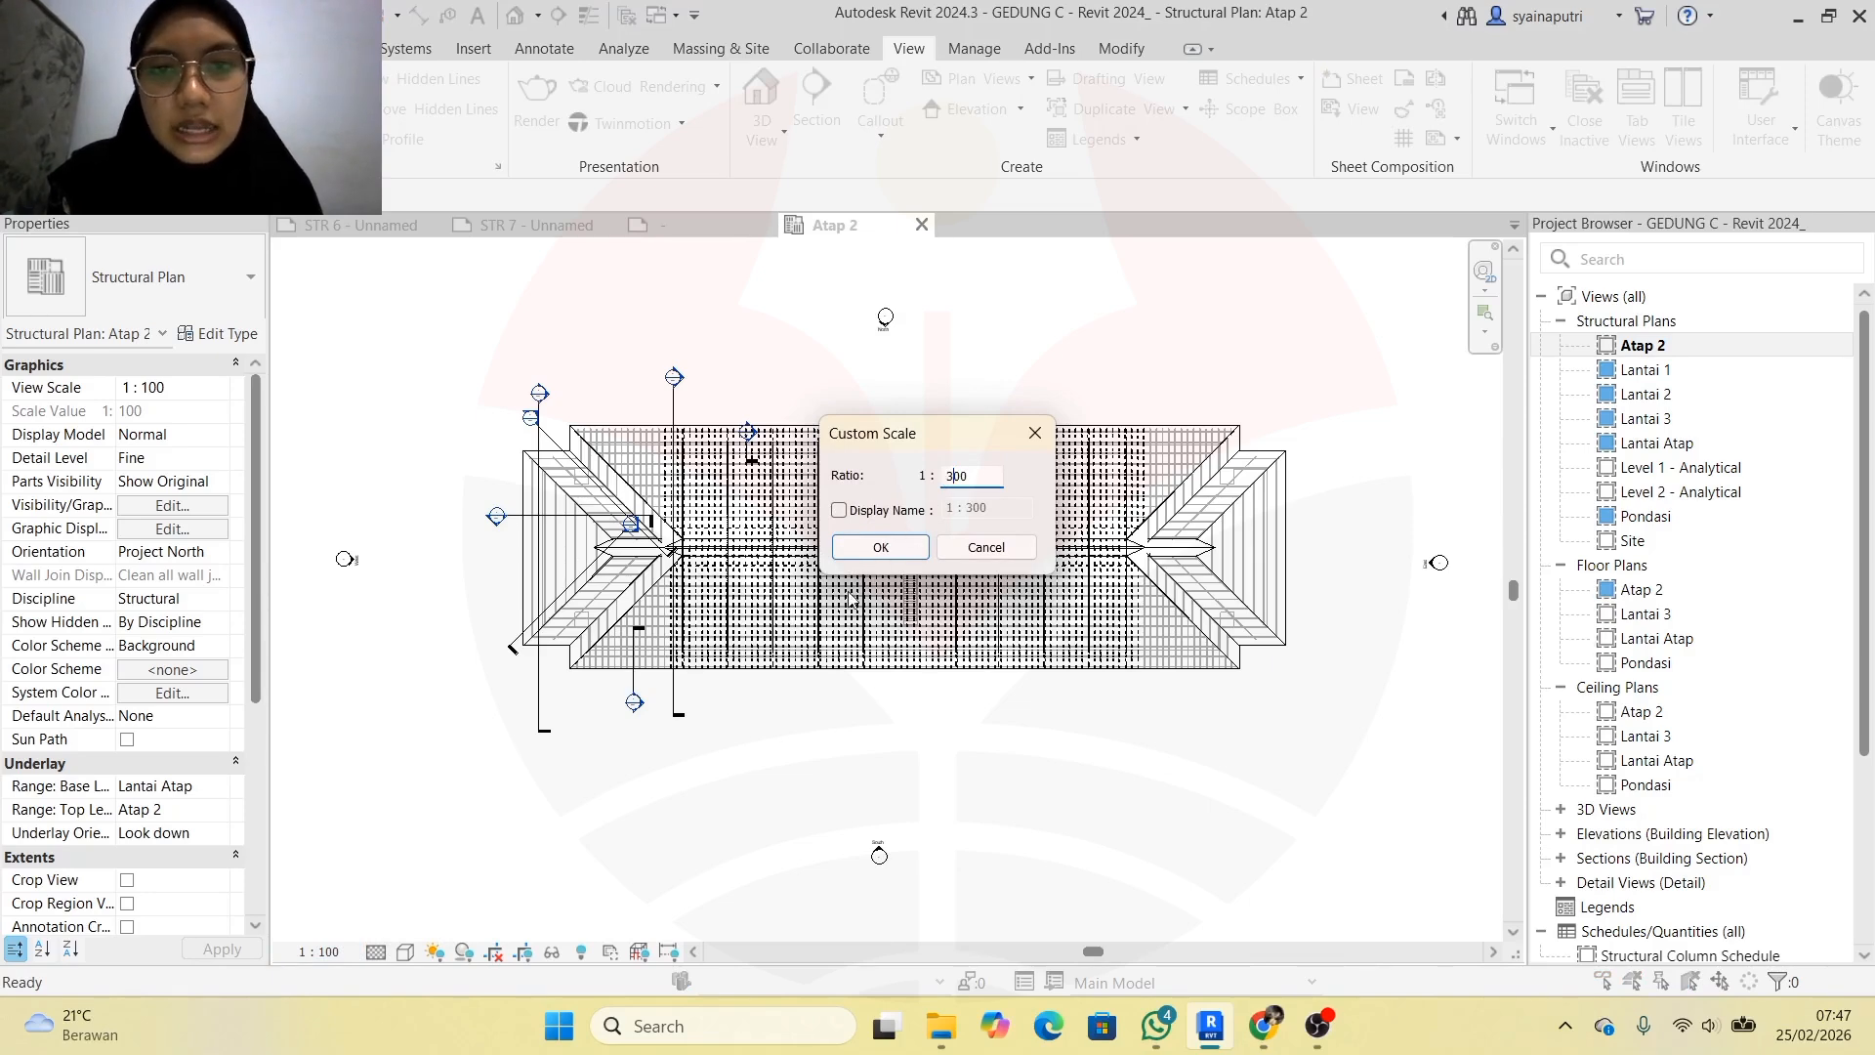
{"action": "left_click", "coordinate": [877, 548]}
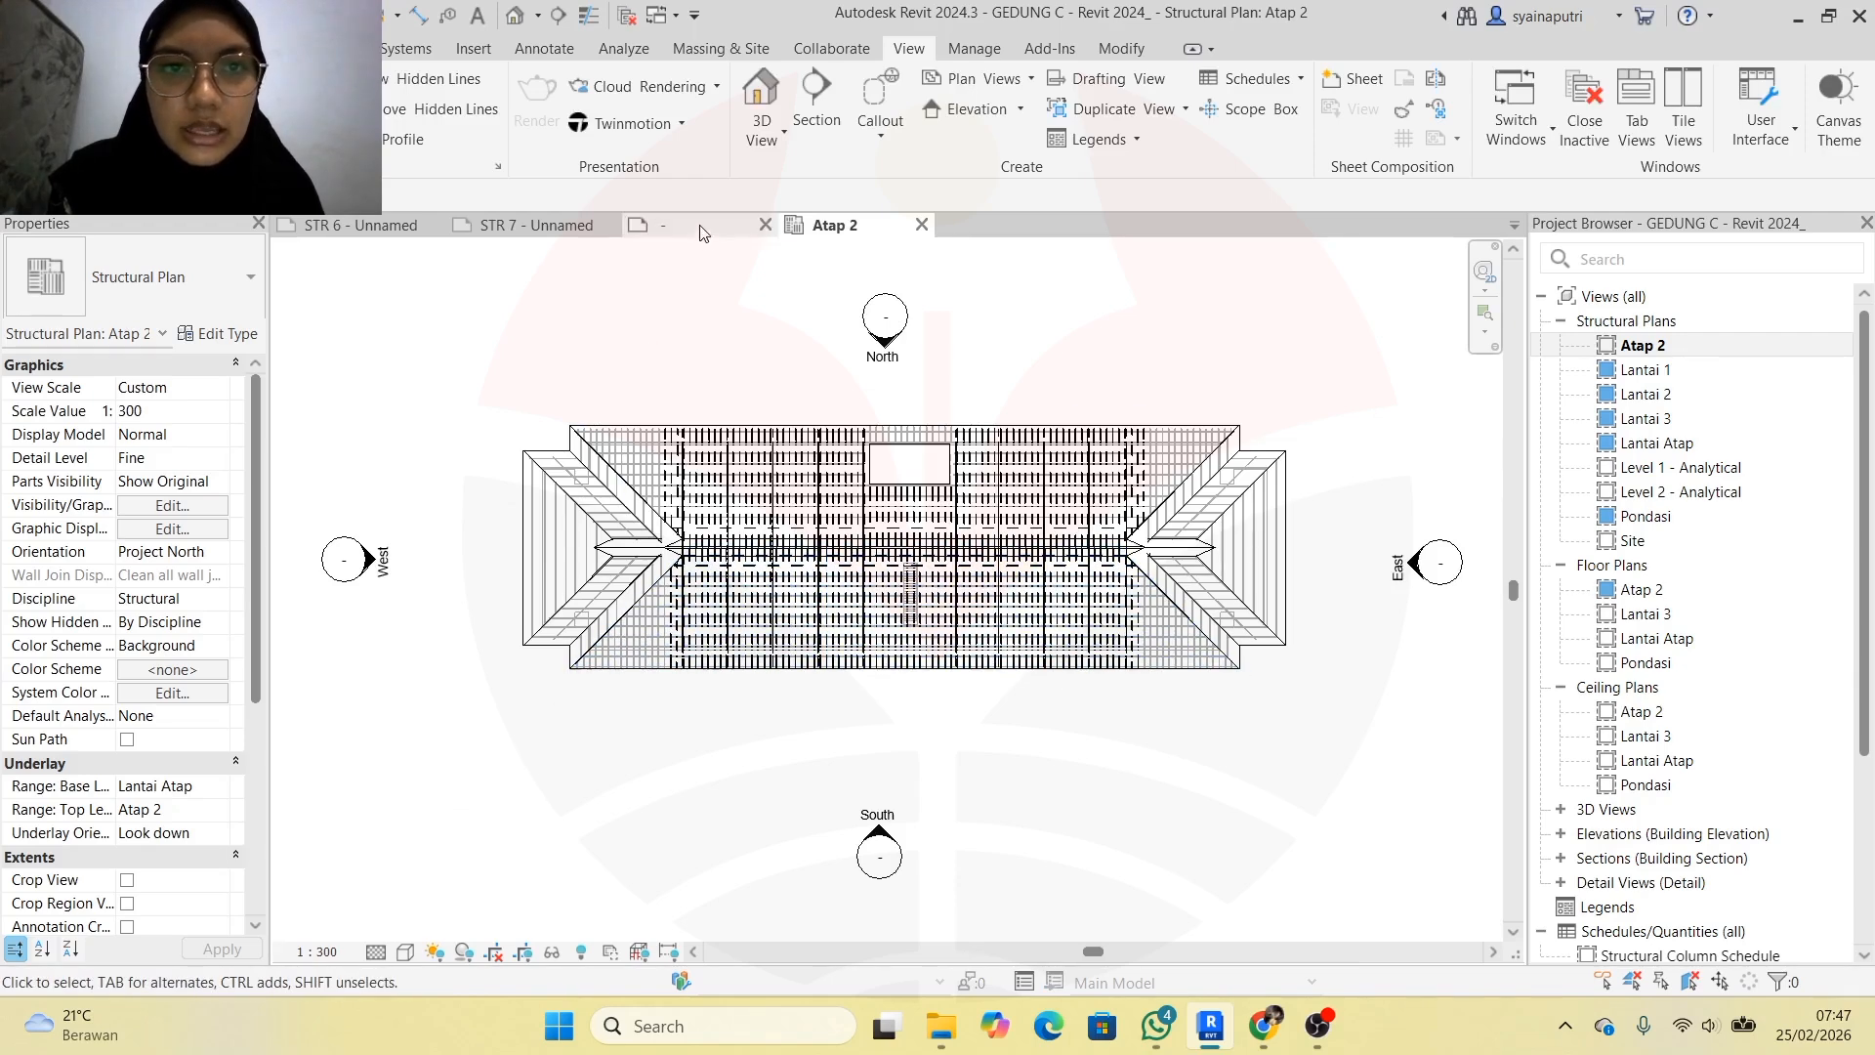
{"action": "left_click", "coordinate": [577, 226]}
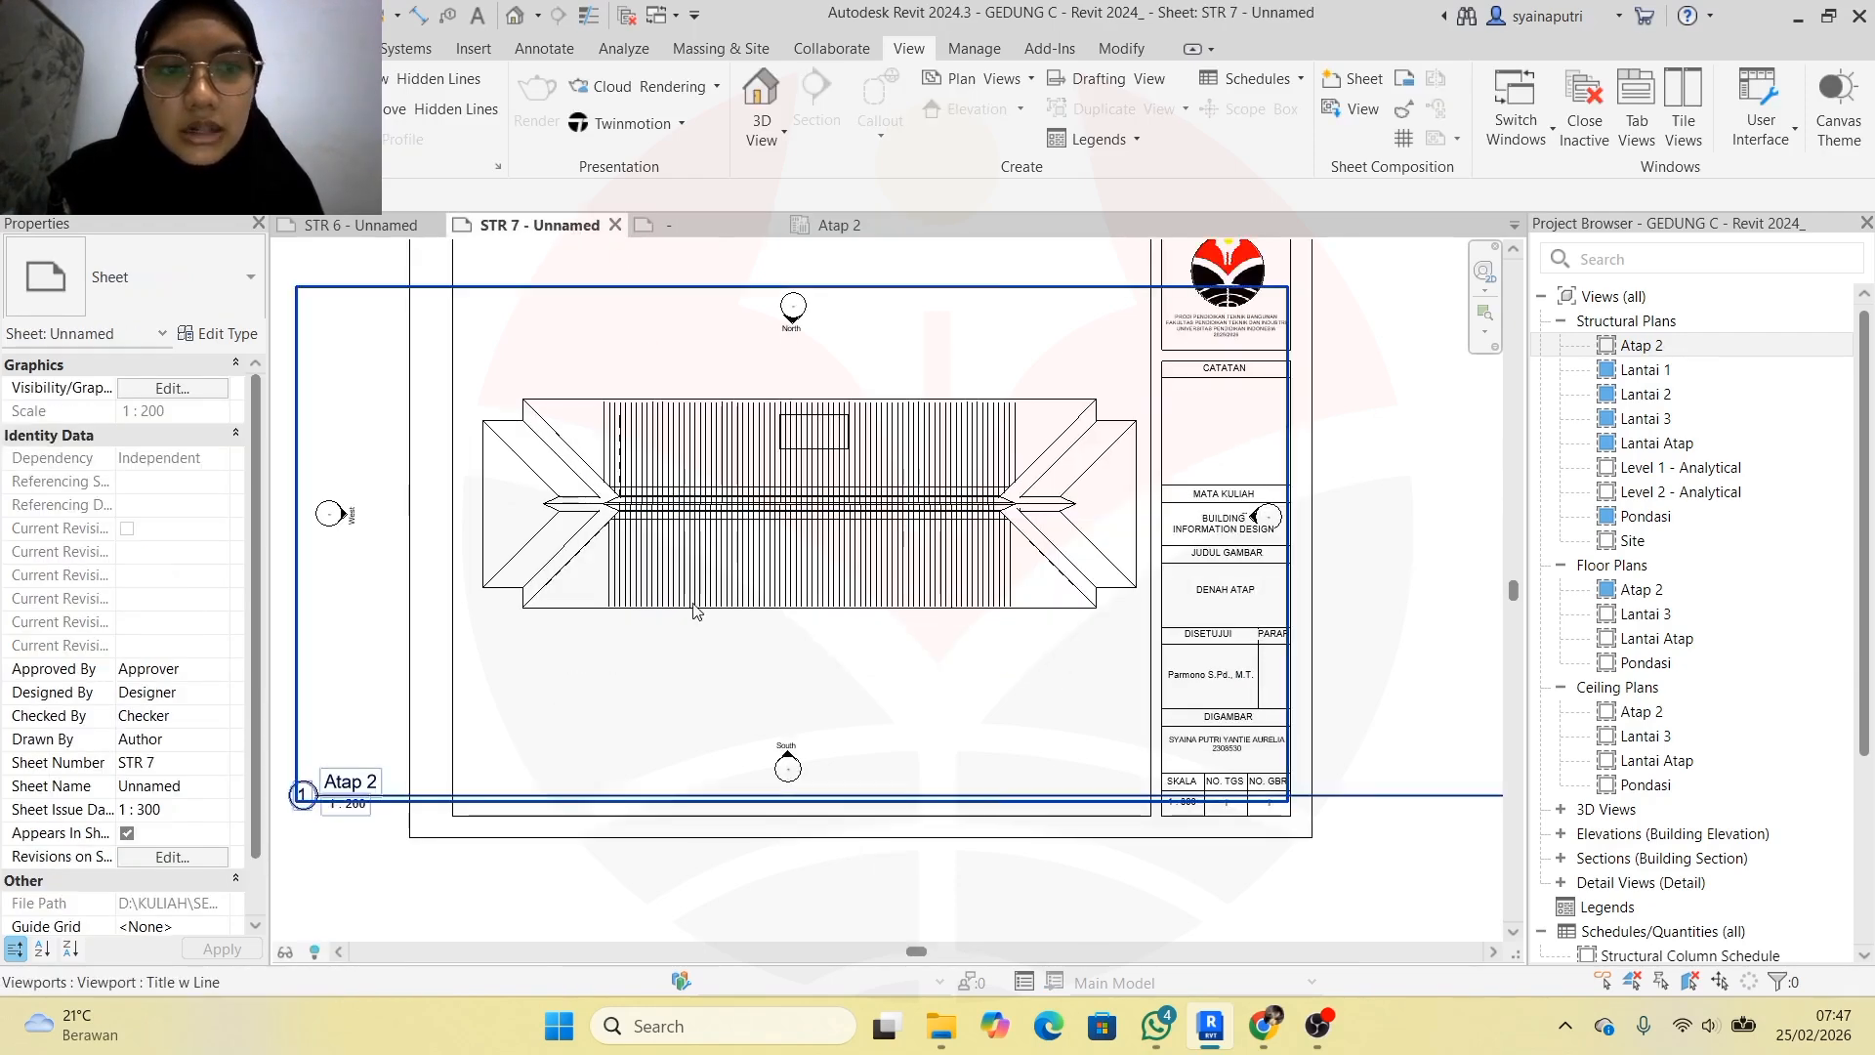
{"action": "key", "text": "Escape"}
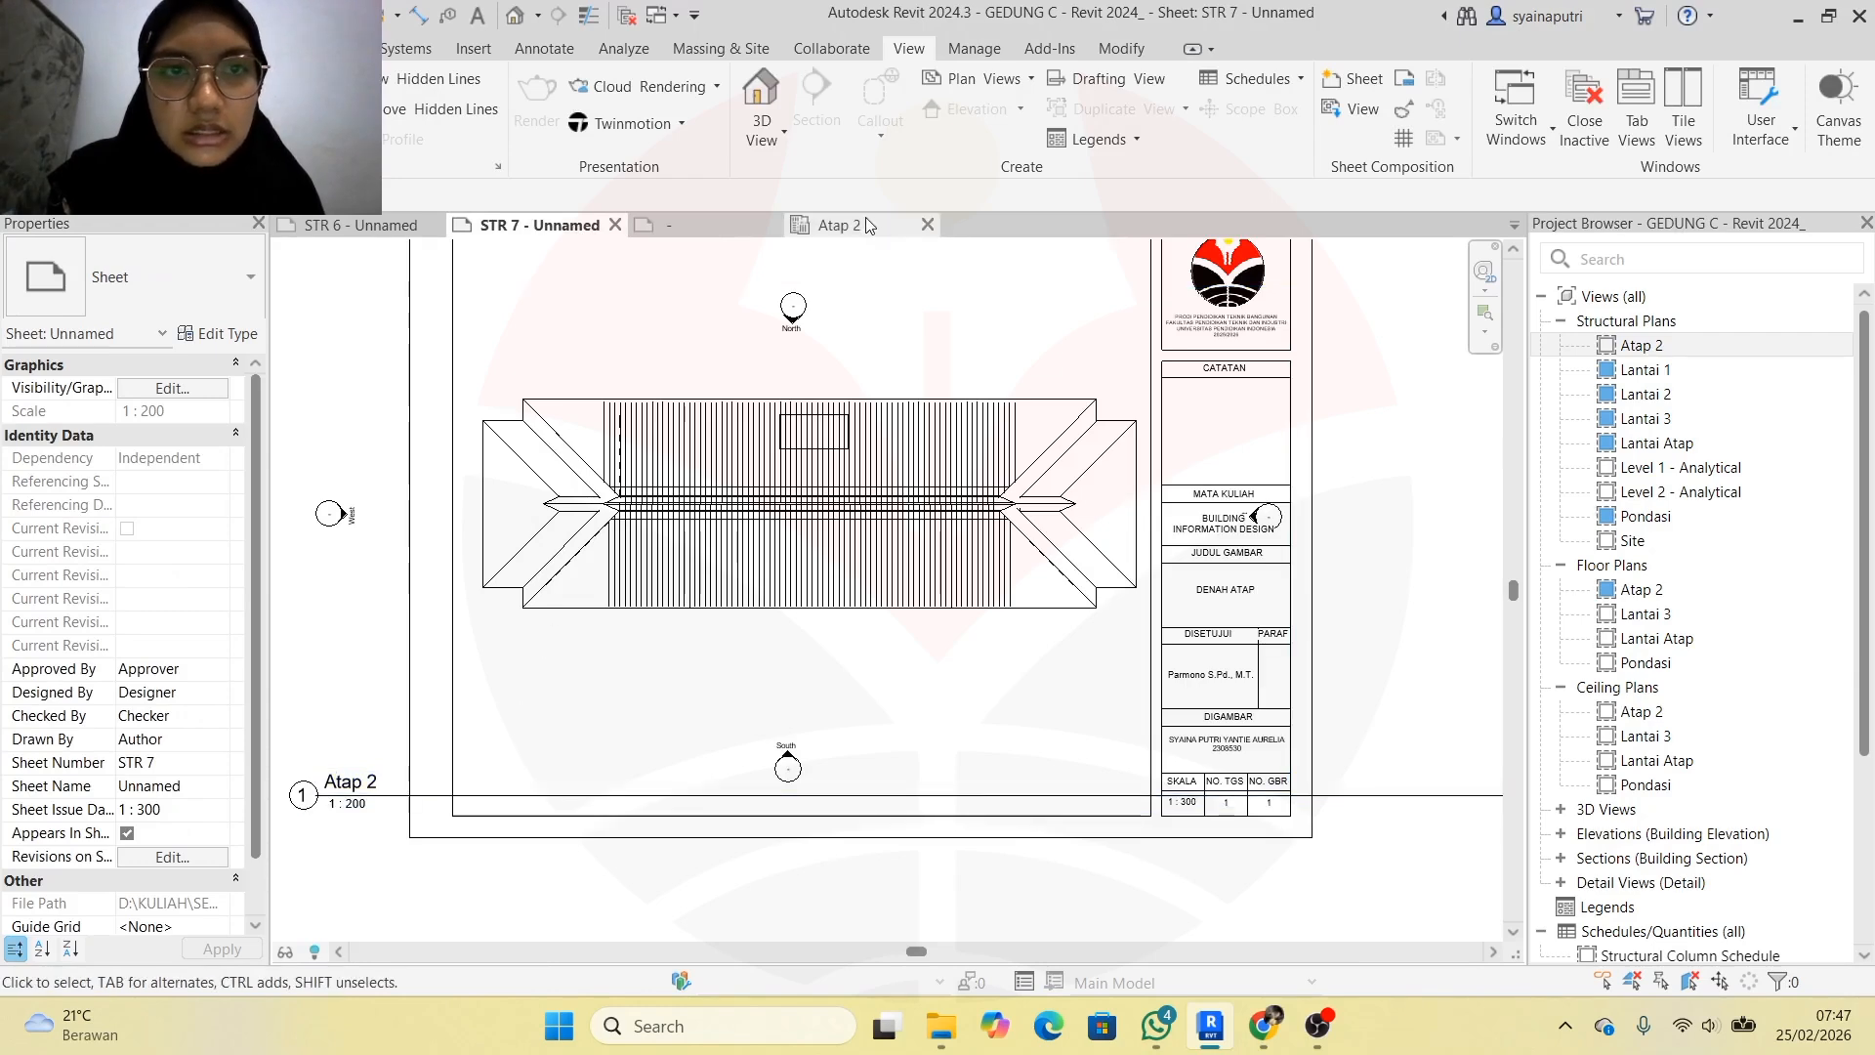
{"action": "left_click", "coordinate": [867, 225]}
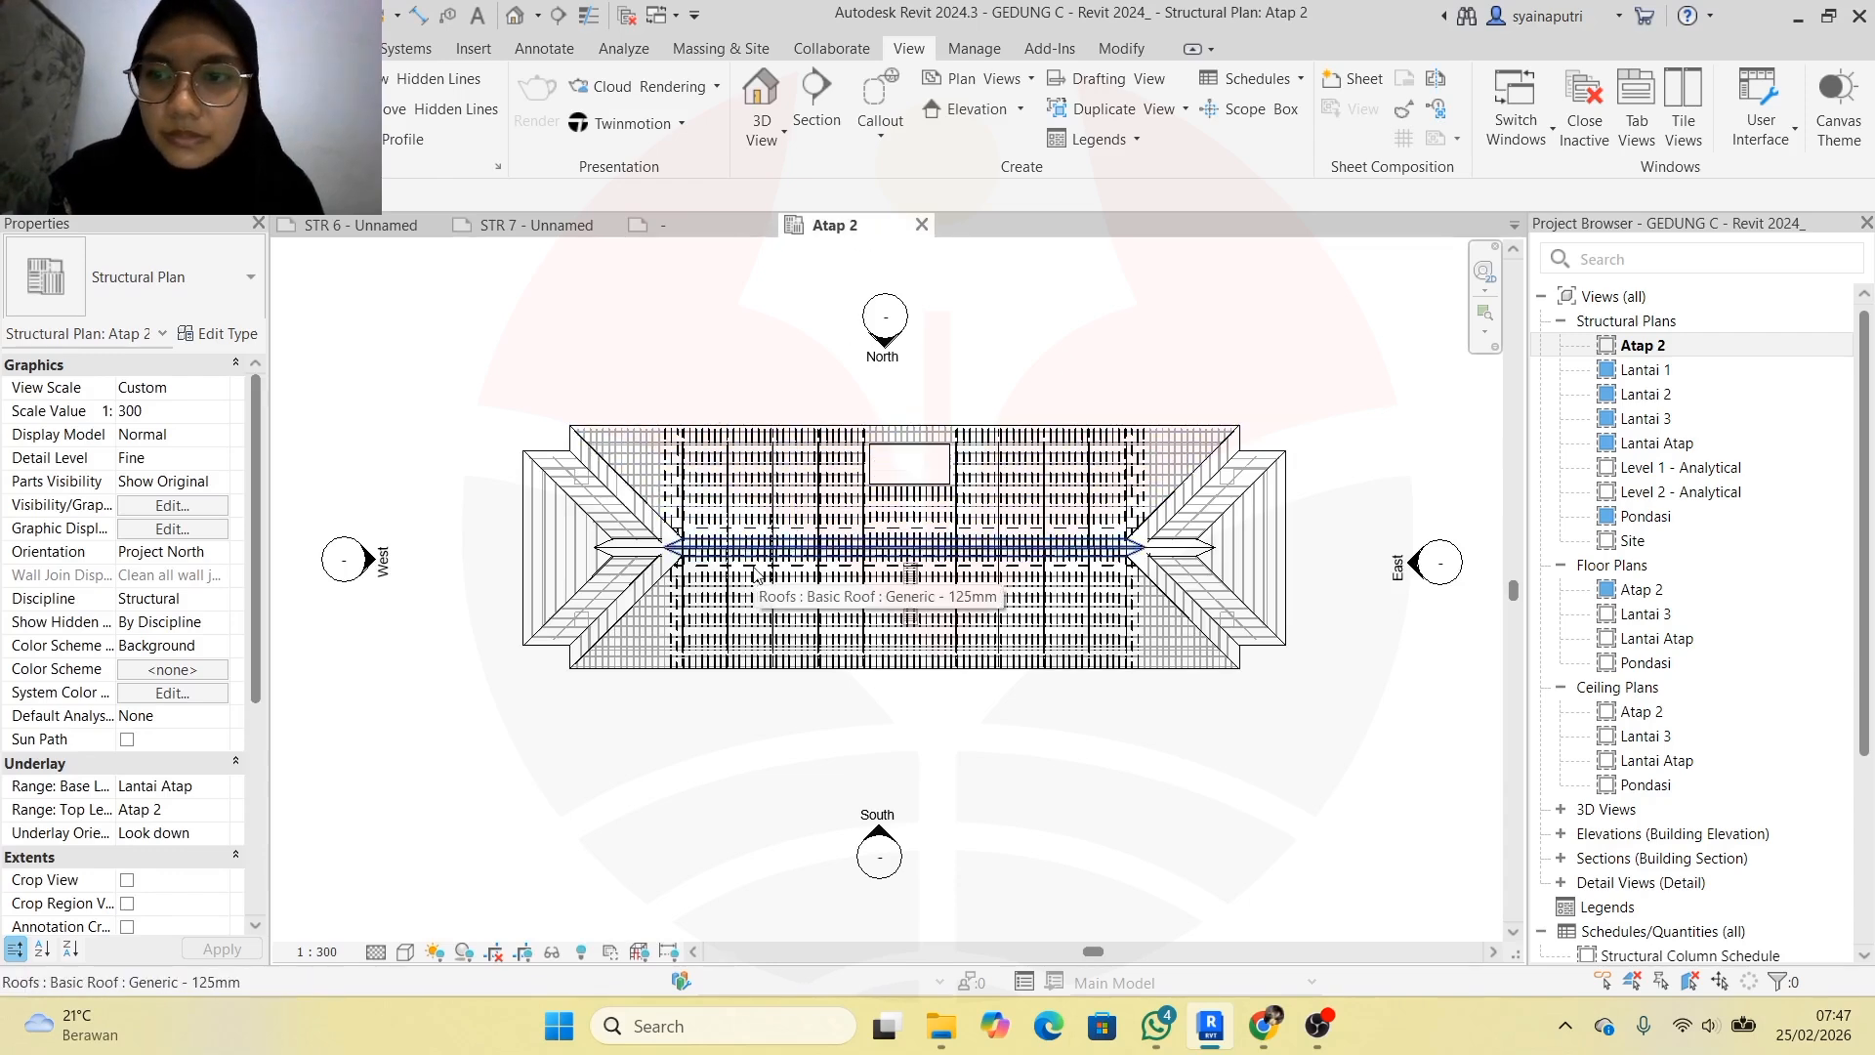
Close the structural plan and set Floor Plans > Atap 2 to custom scale 1 : 300, viewed on STR 7
{"action": "left_click", "coordinate": [921, 225]}
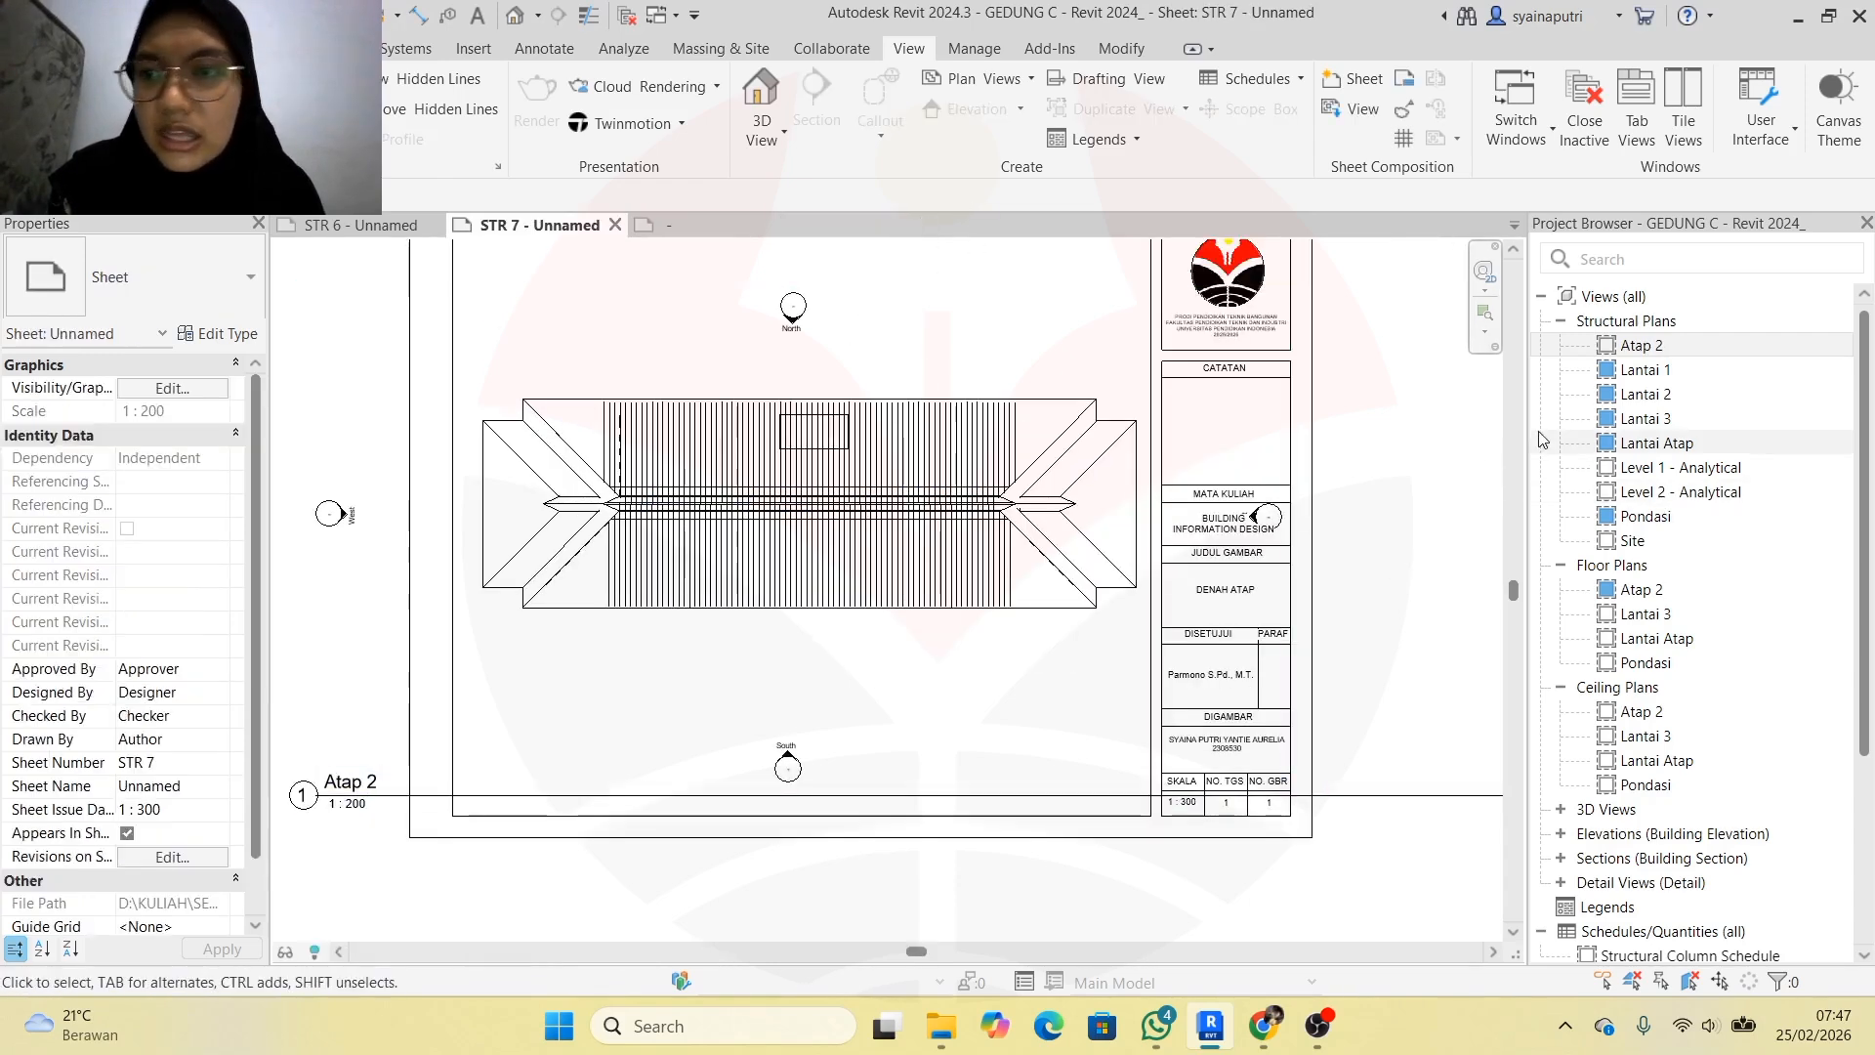
{"action": "double_click", "coordinate": [1646, 591]}
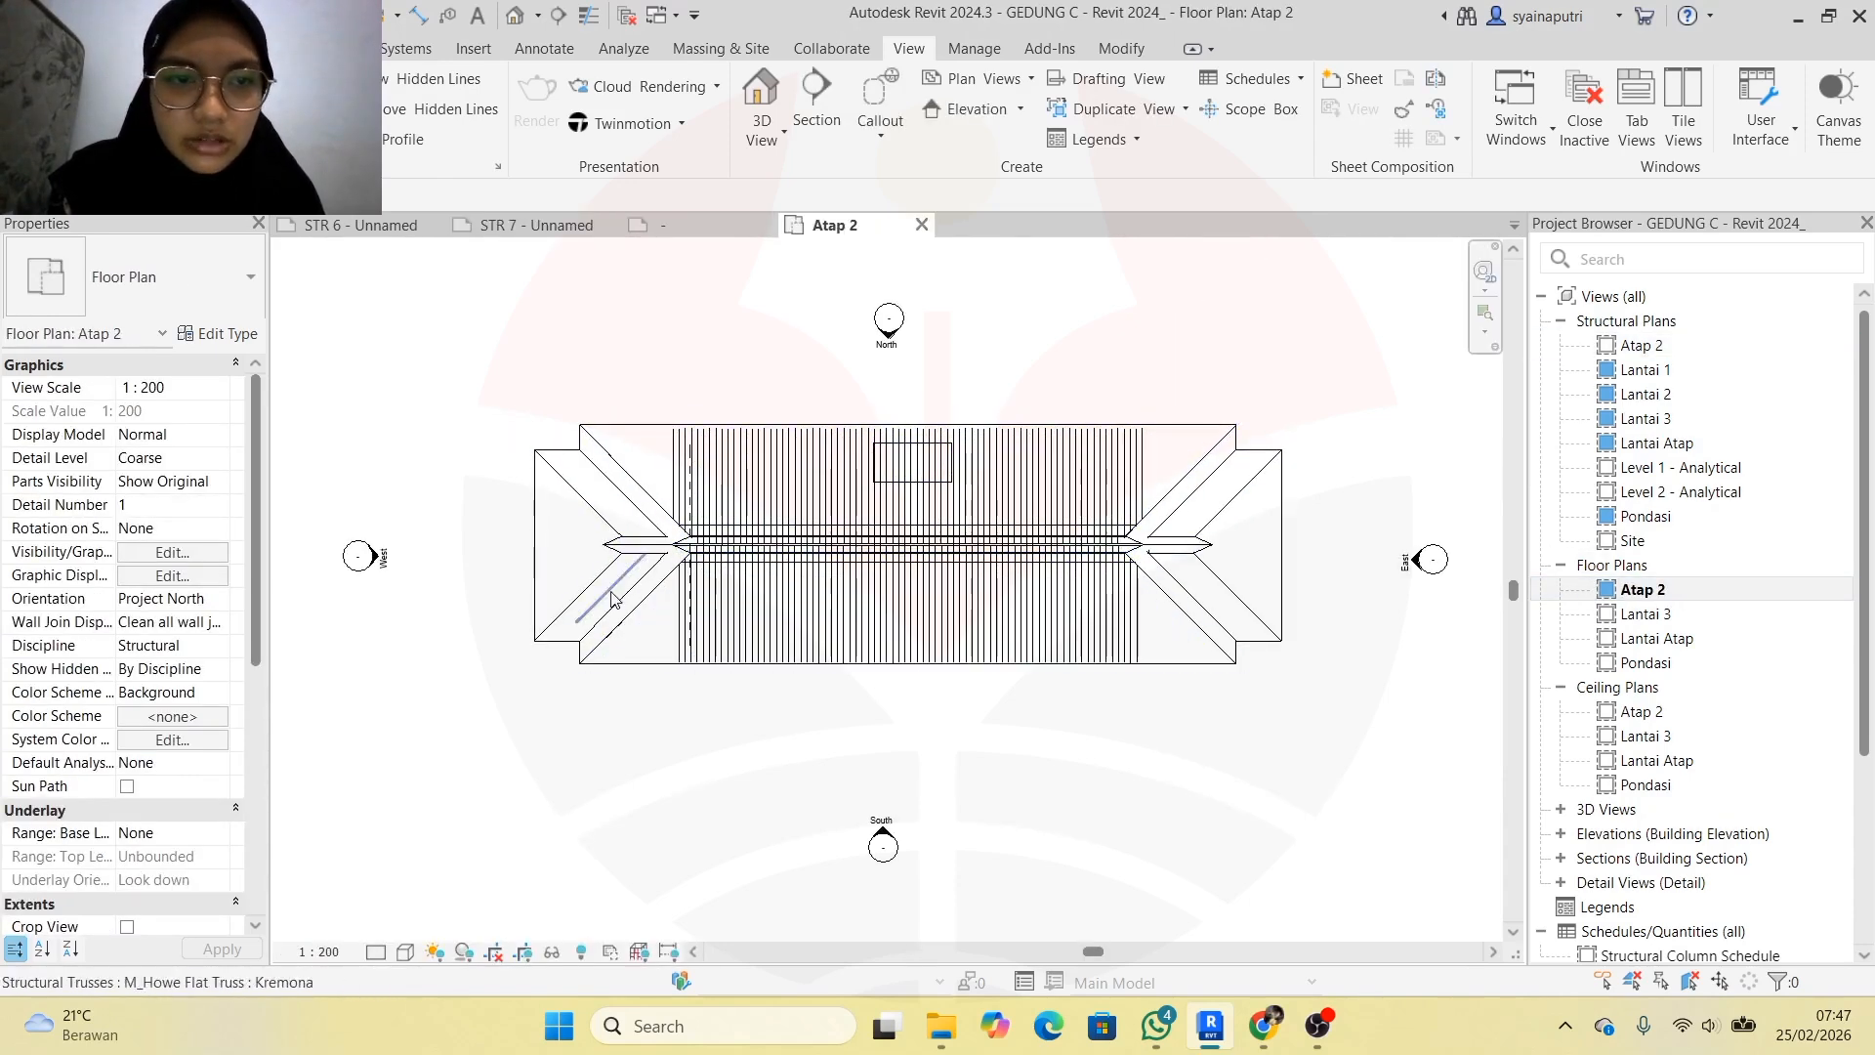
{"action": "left_click", "coordinate": [318, 951]}
{"action": "left_click", "coordinate": [342, 597]}
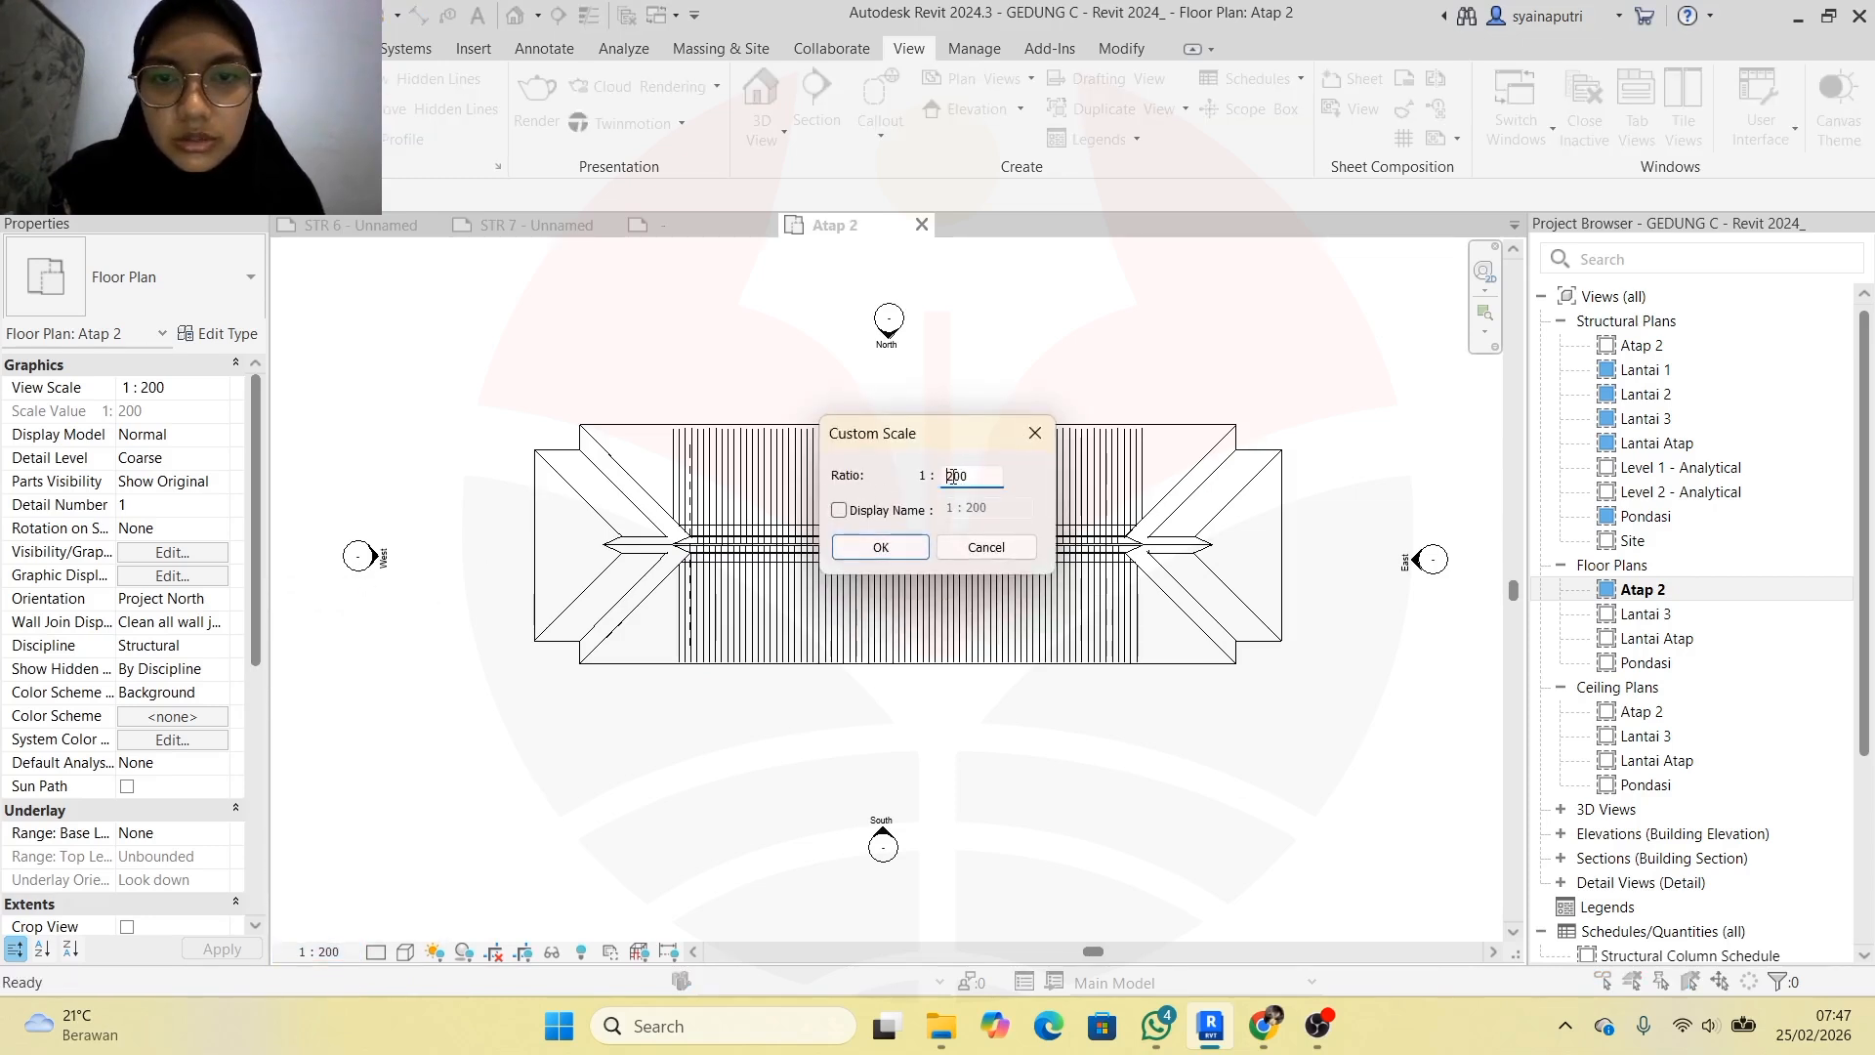
{"action": "left_click", "coordinate": [880, 547]}
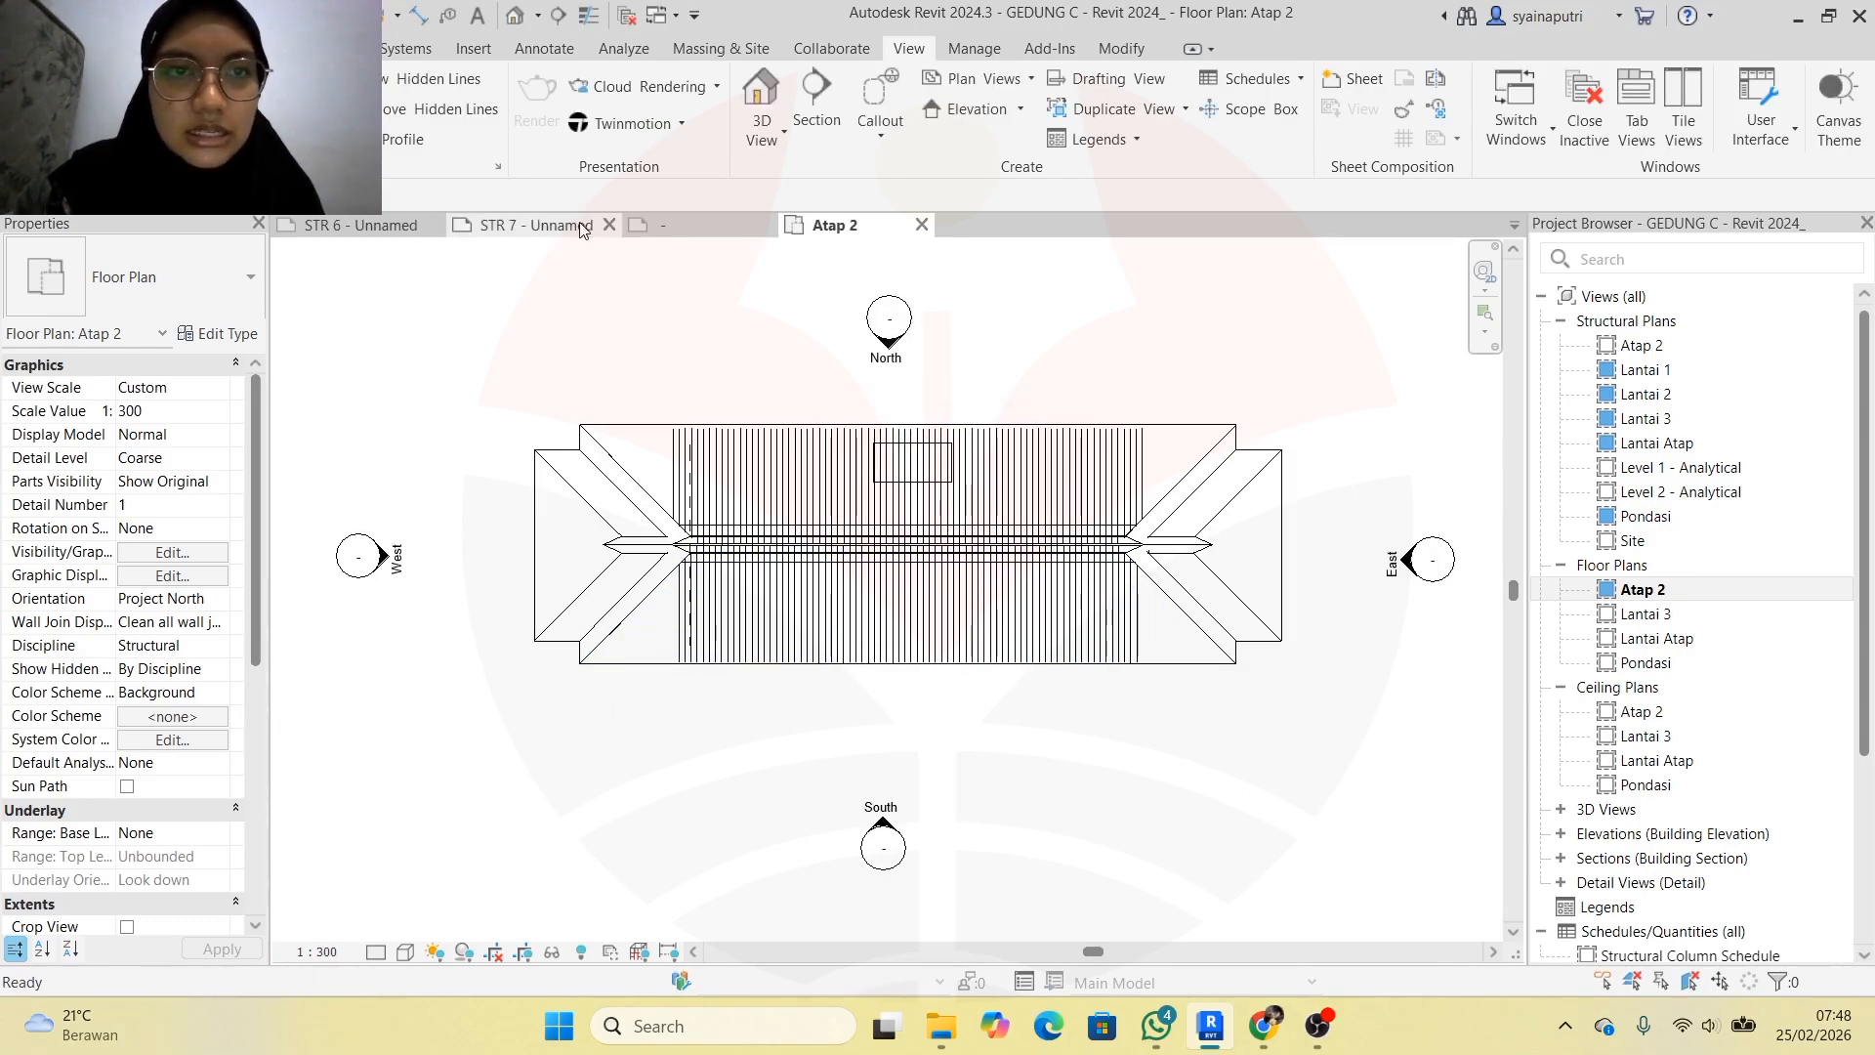
{"action": "left_click", "coordinate": [527, 225]}
{"action": "scroll", "coordinate": [302, 815], "scroll_direction": "up", "scroll_amount": 4}
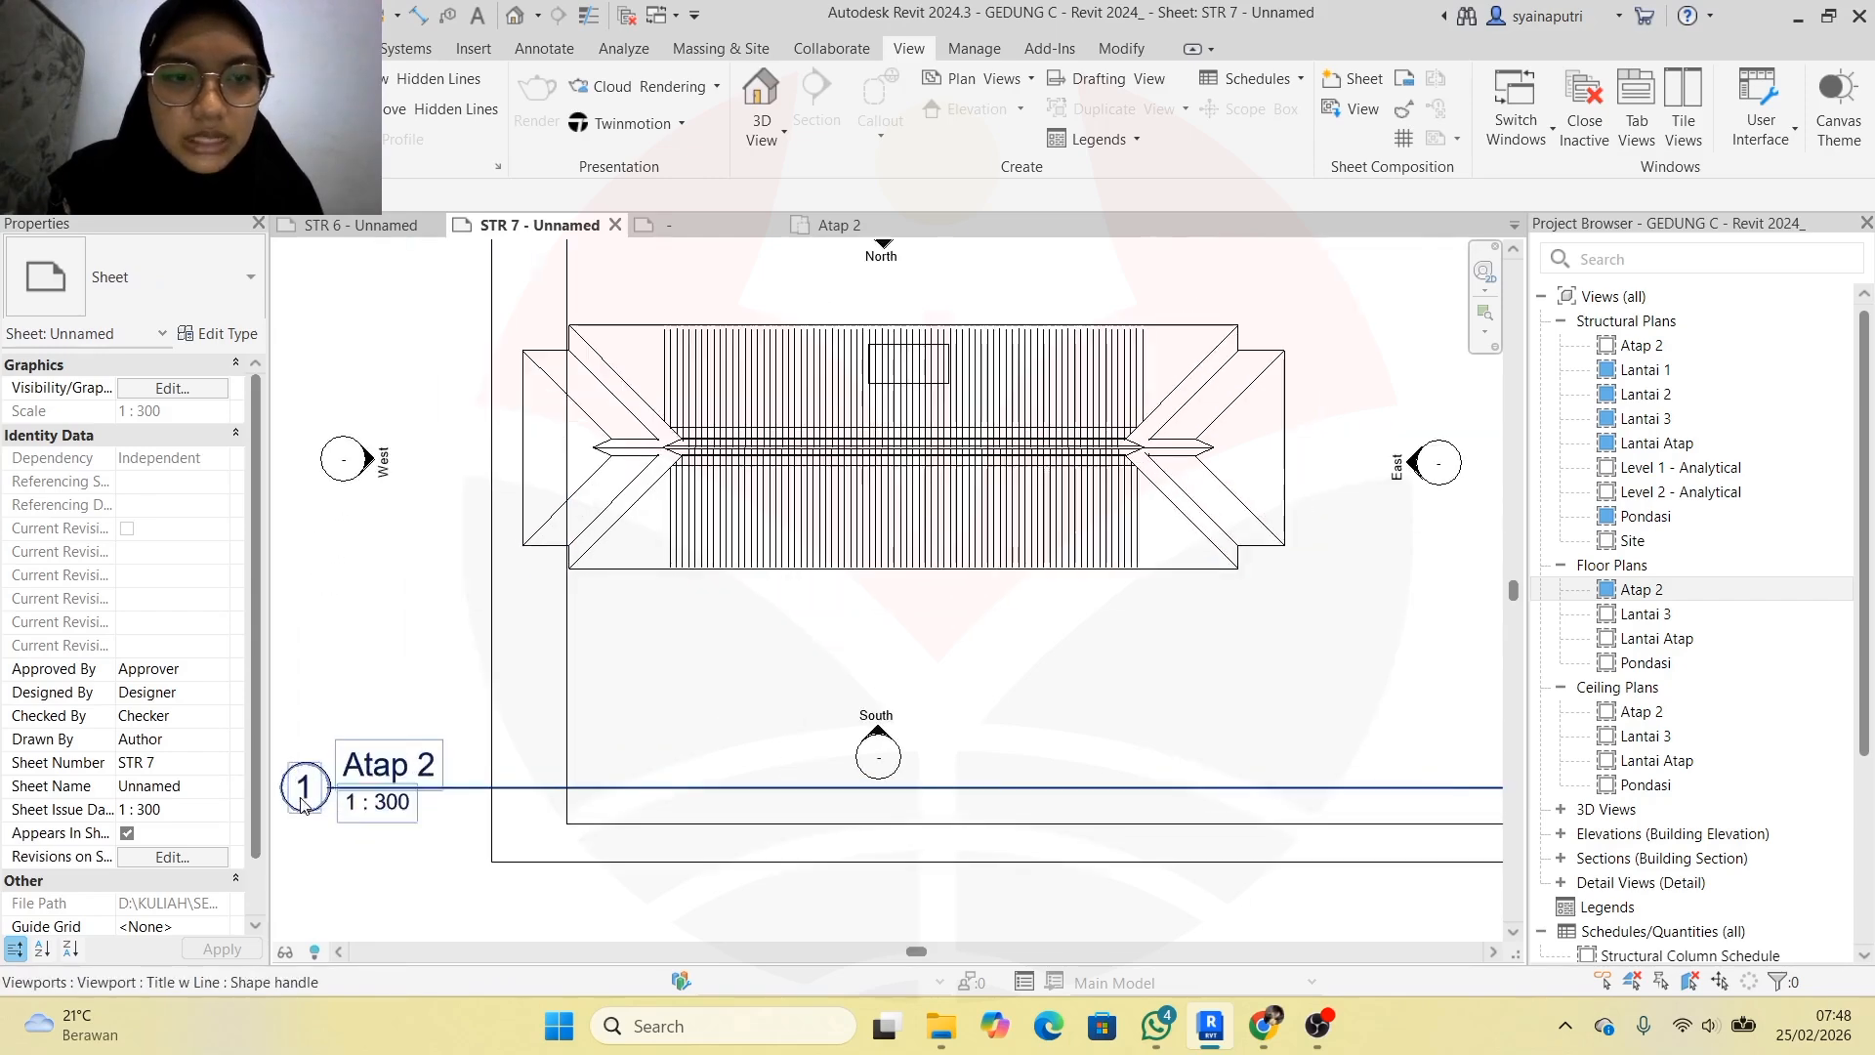
{"action": "scroll", "coordinate": [330, 815], "scroll_direction": "up", "scroll_amount": 3}
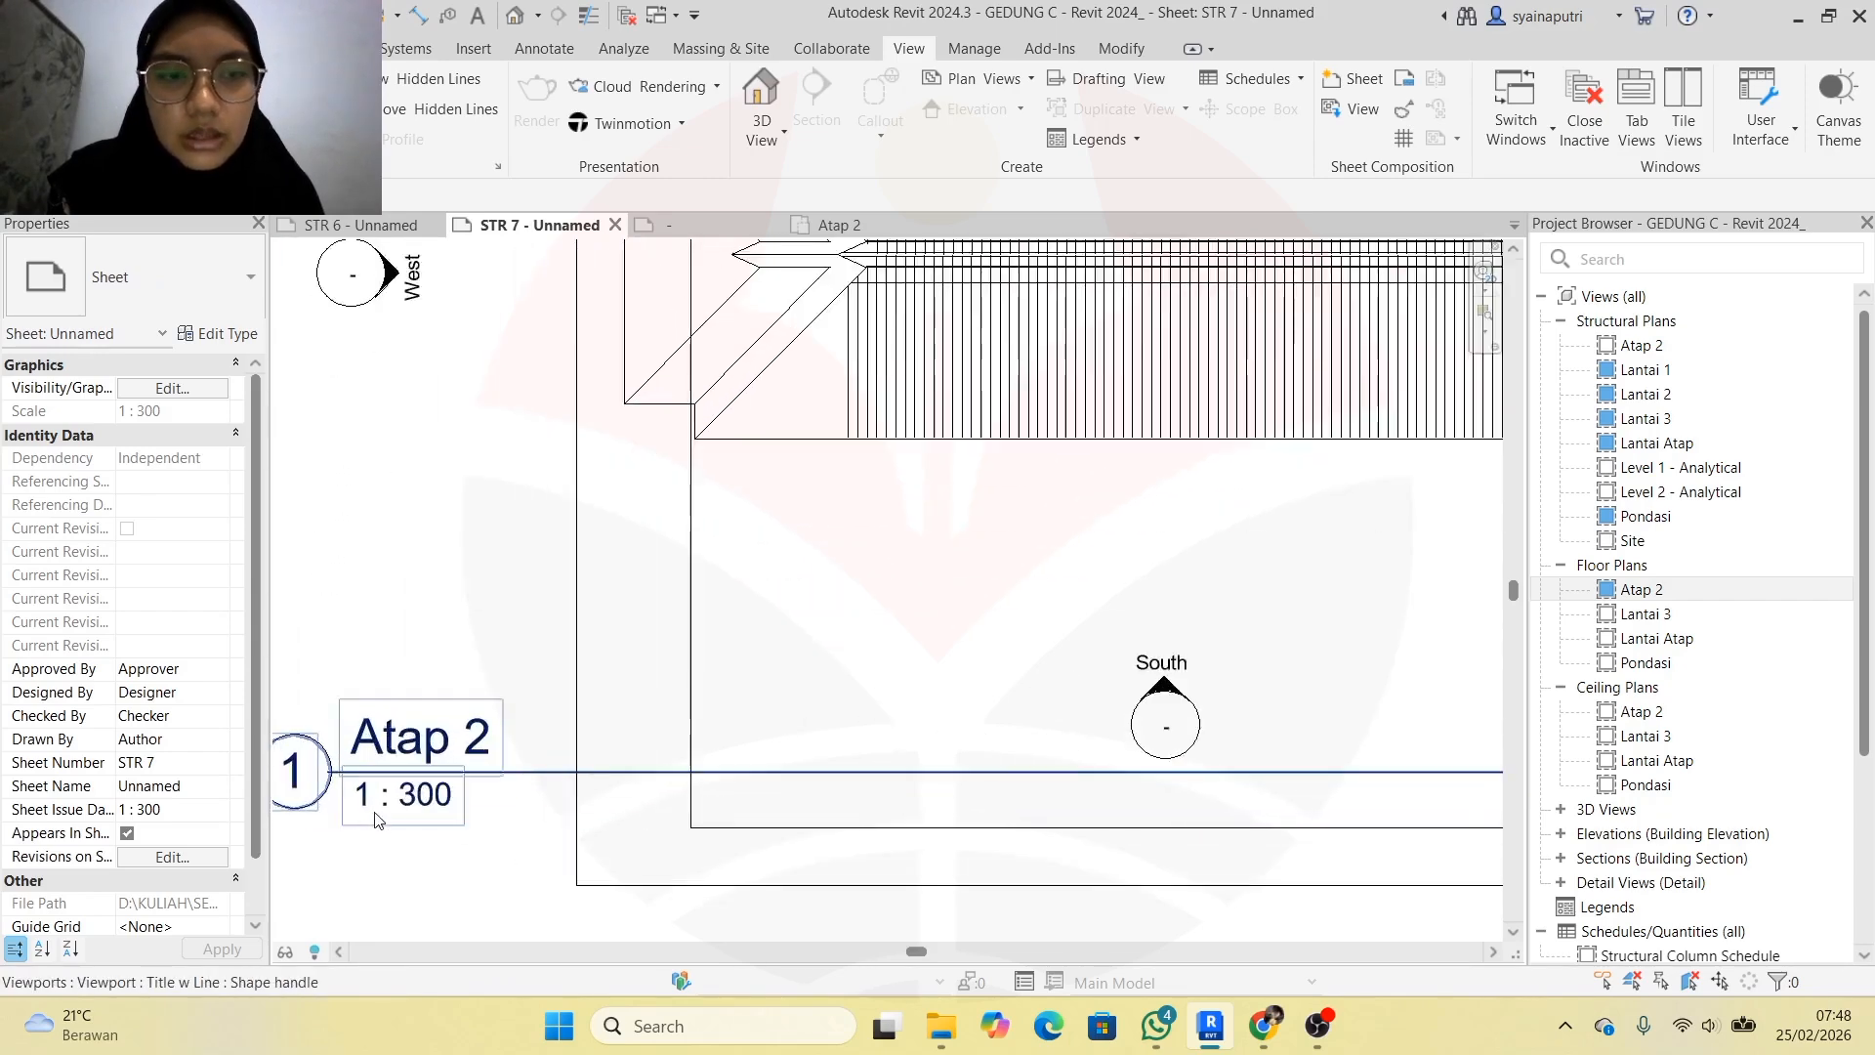
{"action": "scroll", "coordinate": [433, 815], "scroll_direction": "down", "scroll_amount": 7}
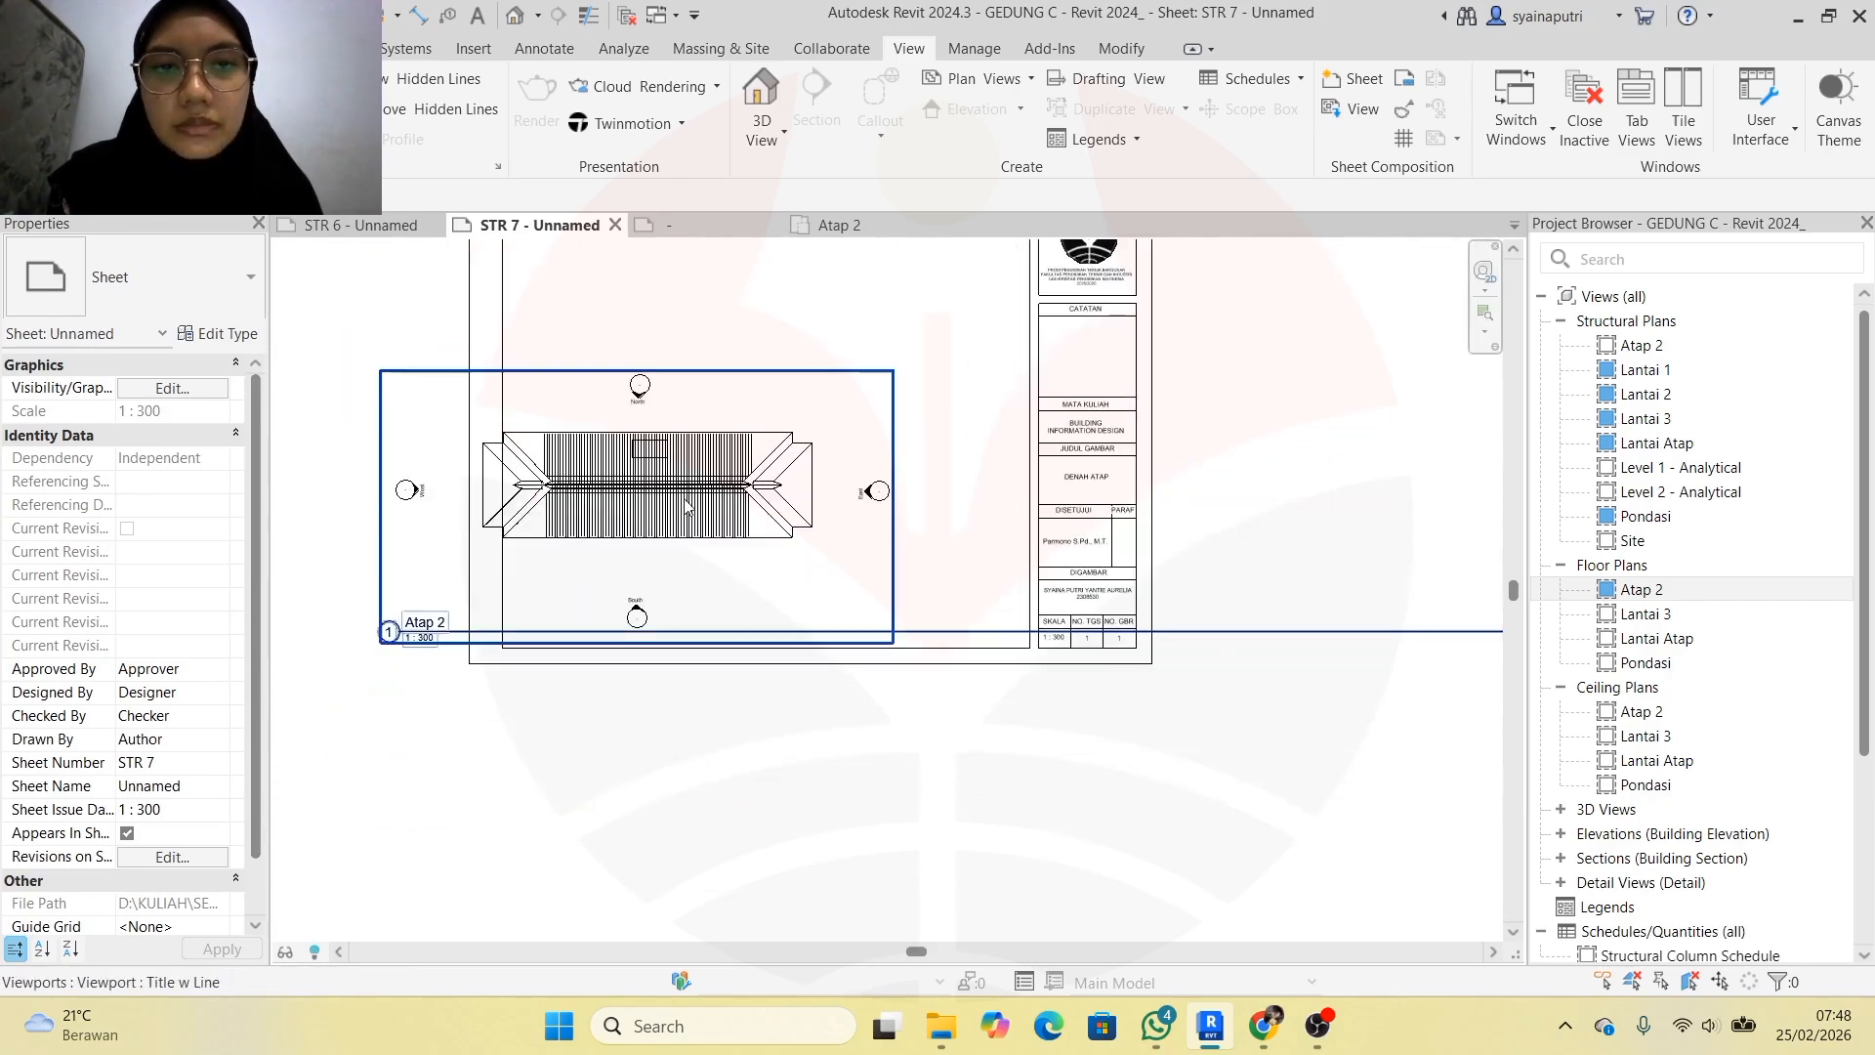
Move the Atap 2 viewport up and right on STR 7 and shorten its title line
{"action": "left_click_drag", "start_coordinate": [683, 503], "coordinate": [817, 407]}
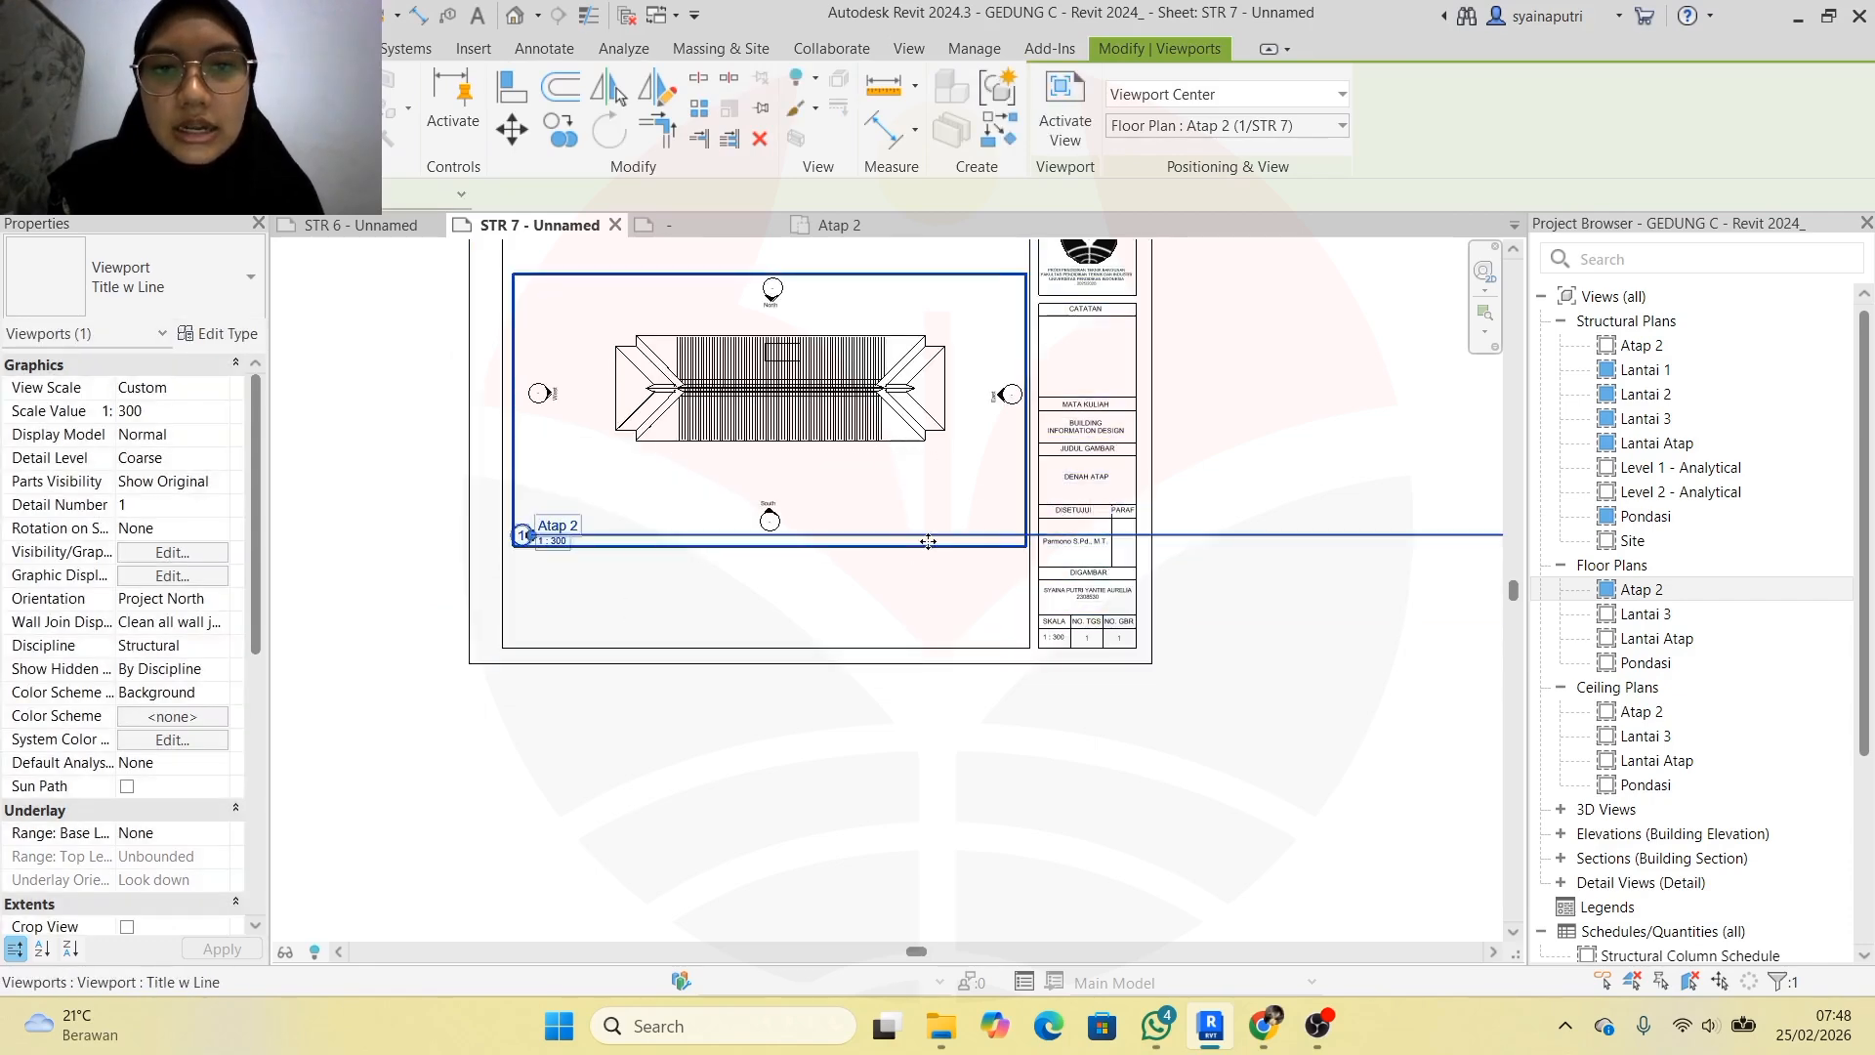
{"action": "scroll", "coordinate": [528, 537], "scroll_direction": "down", "scroll_amount": 4}
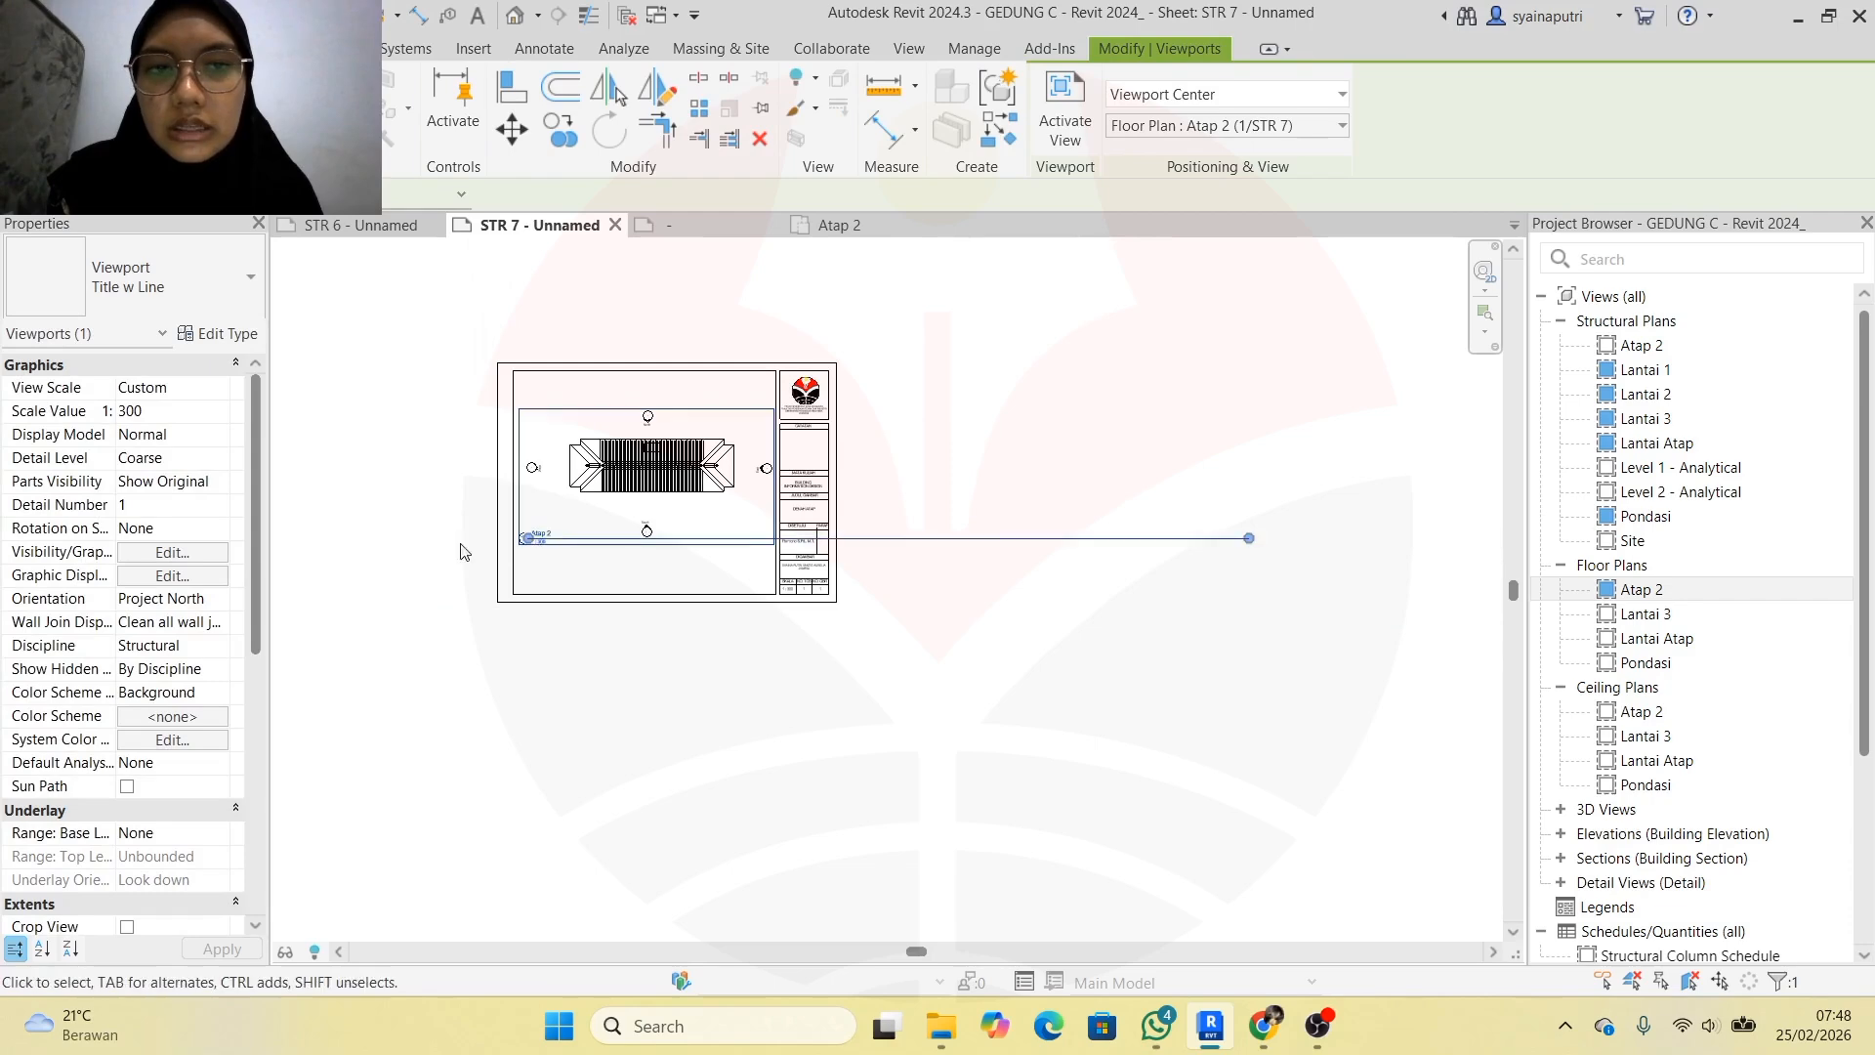
{"action": "left_click_drag", "start_coordinate": [1251, 543], "coordinate": [666, 554]}
{"action": "scroll", "coordinate": [713, 542], "scroll_direction": "up", "scroll_amount": 4}
{"action": "key", "text": "Escape"}
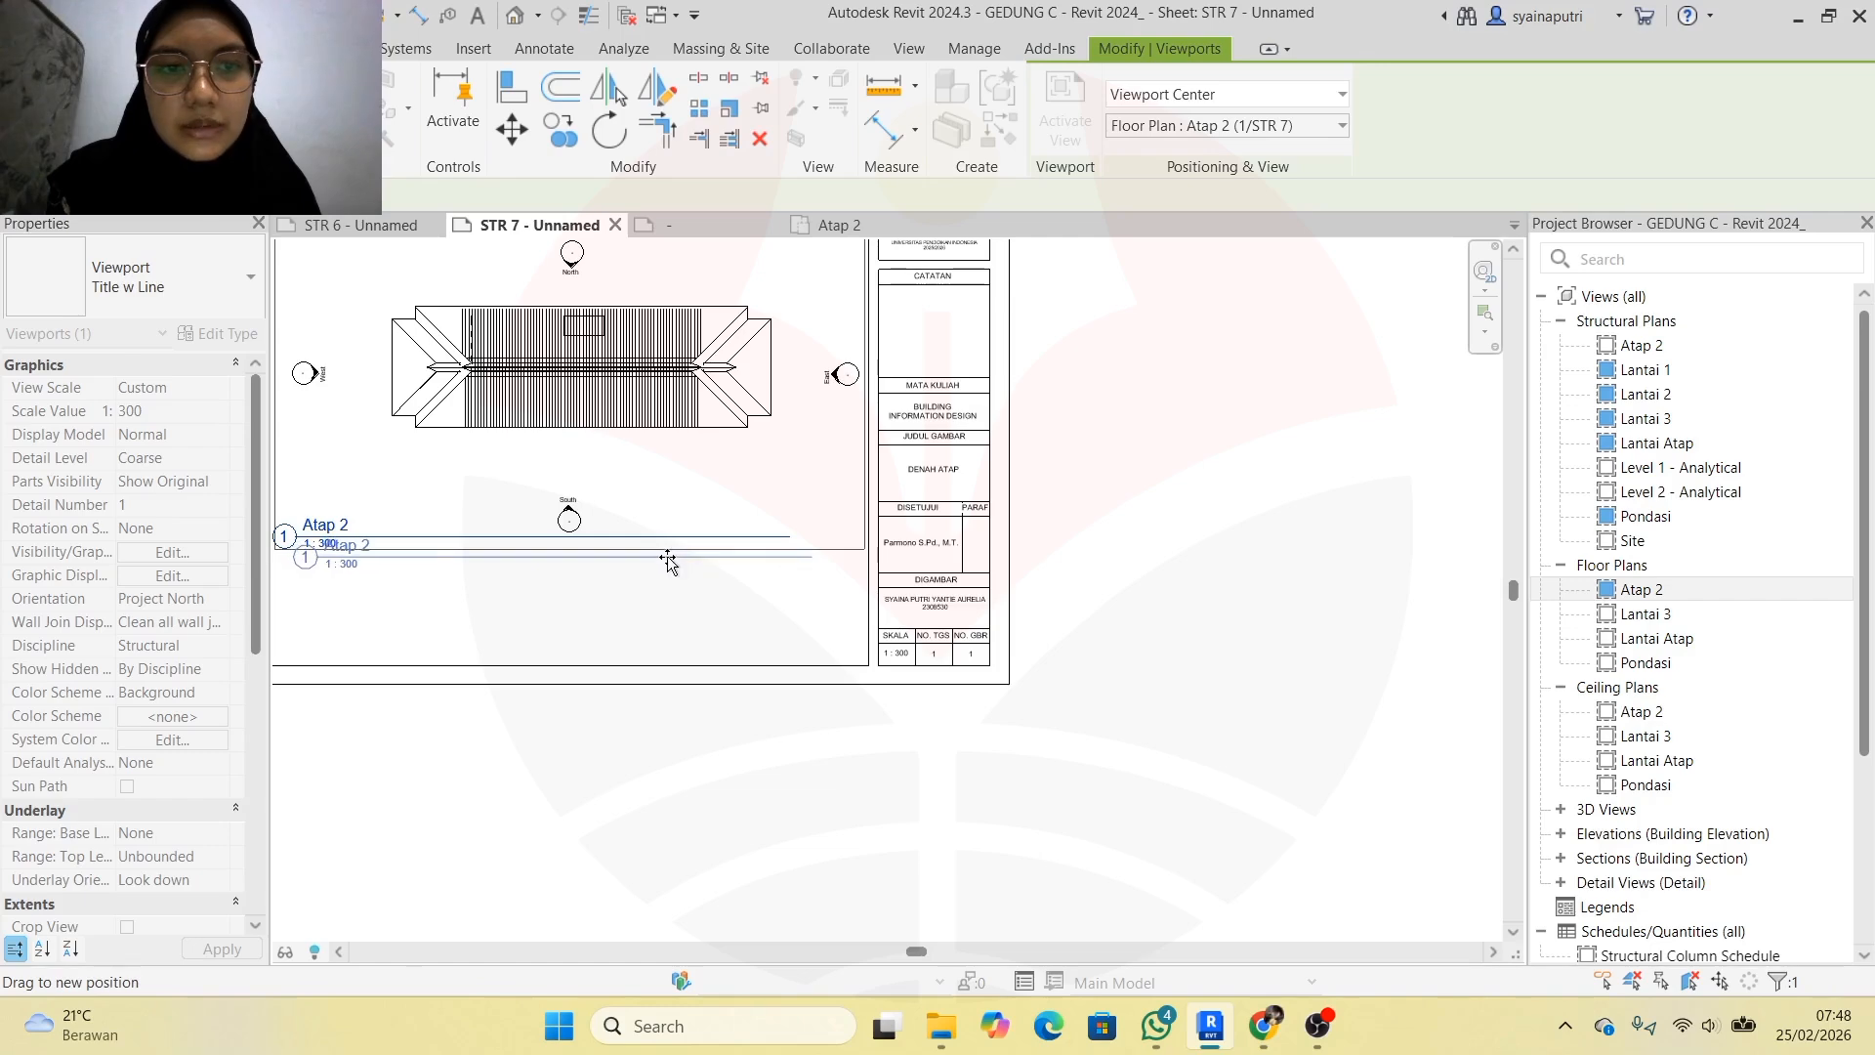
{"action": "key", "text": "Escape"}
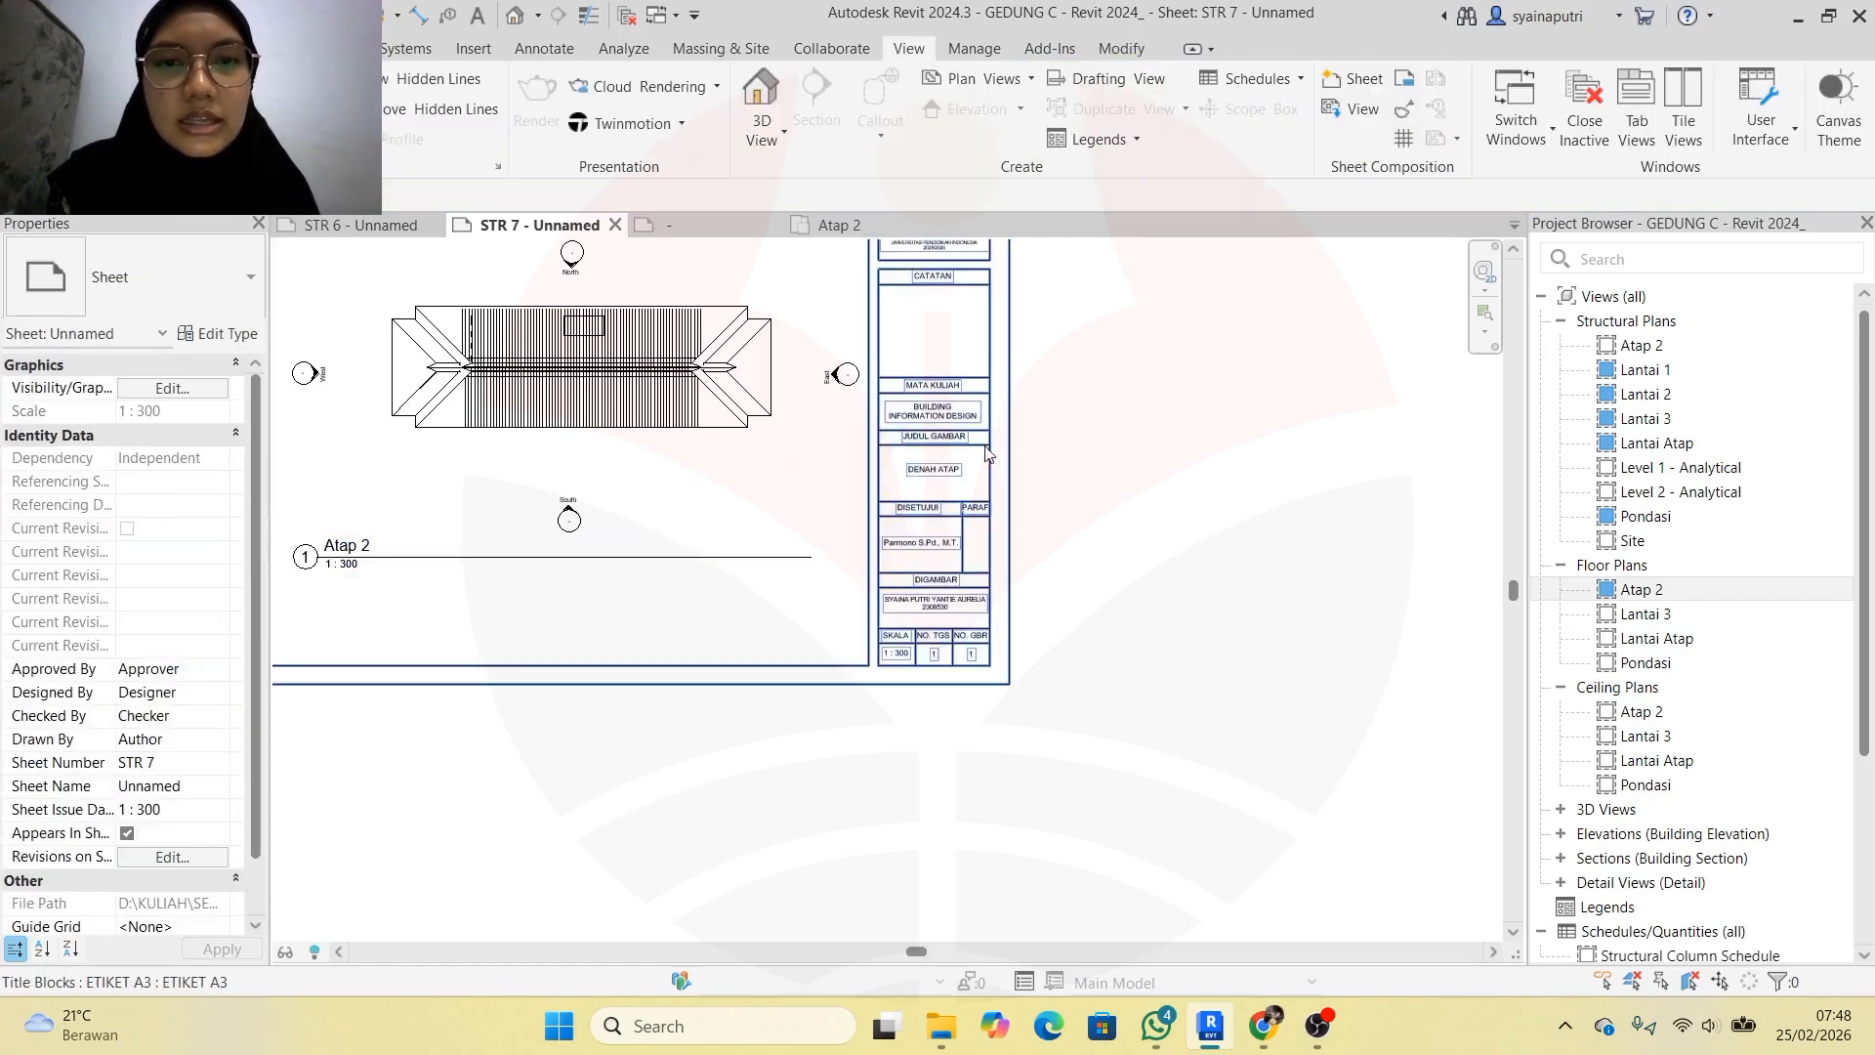
Insert LANTAI into the DENAH ATAP title block label so it reads DENAH LANTAI ATAP
{"action": "double_click", "coordinate": [949, 477]}
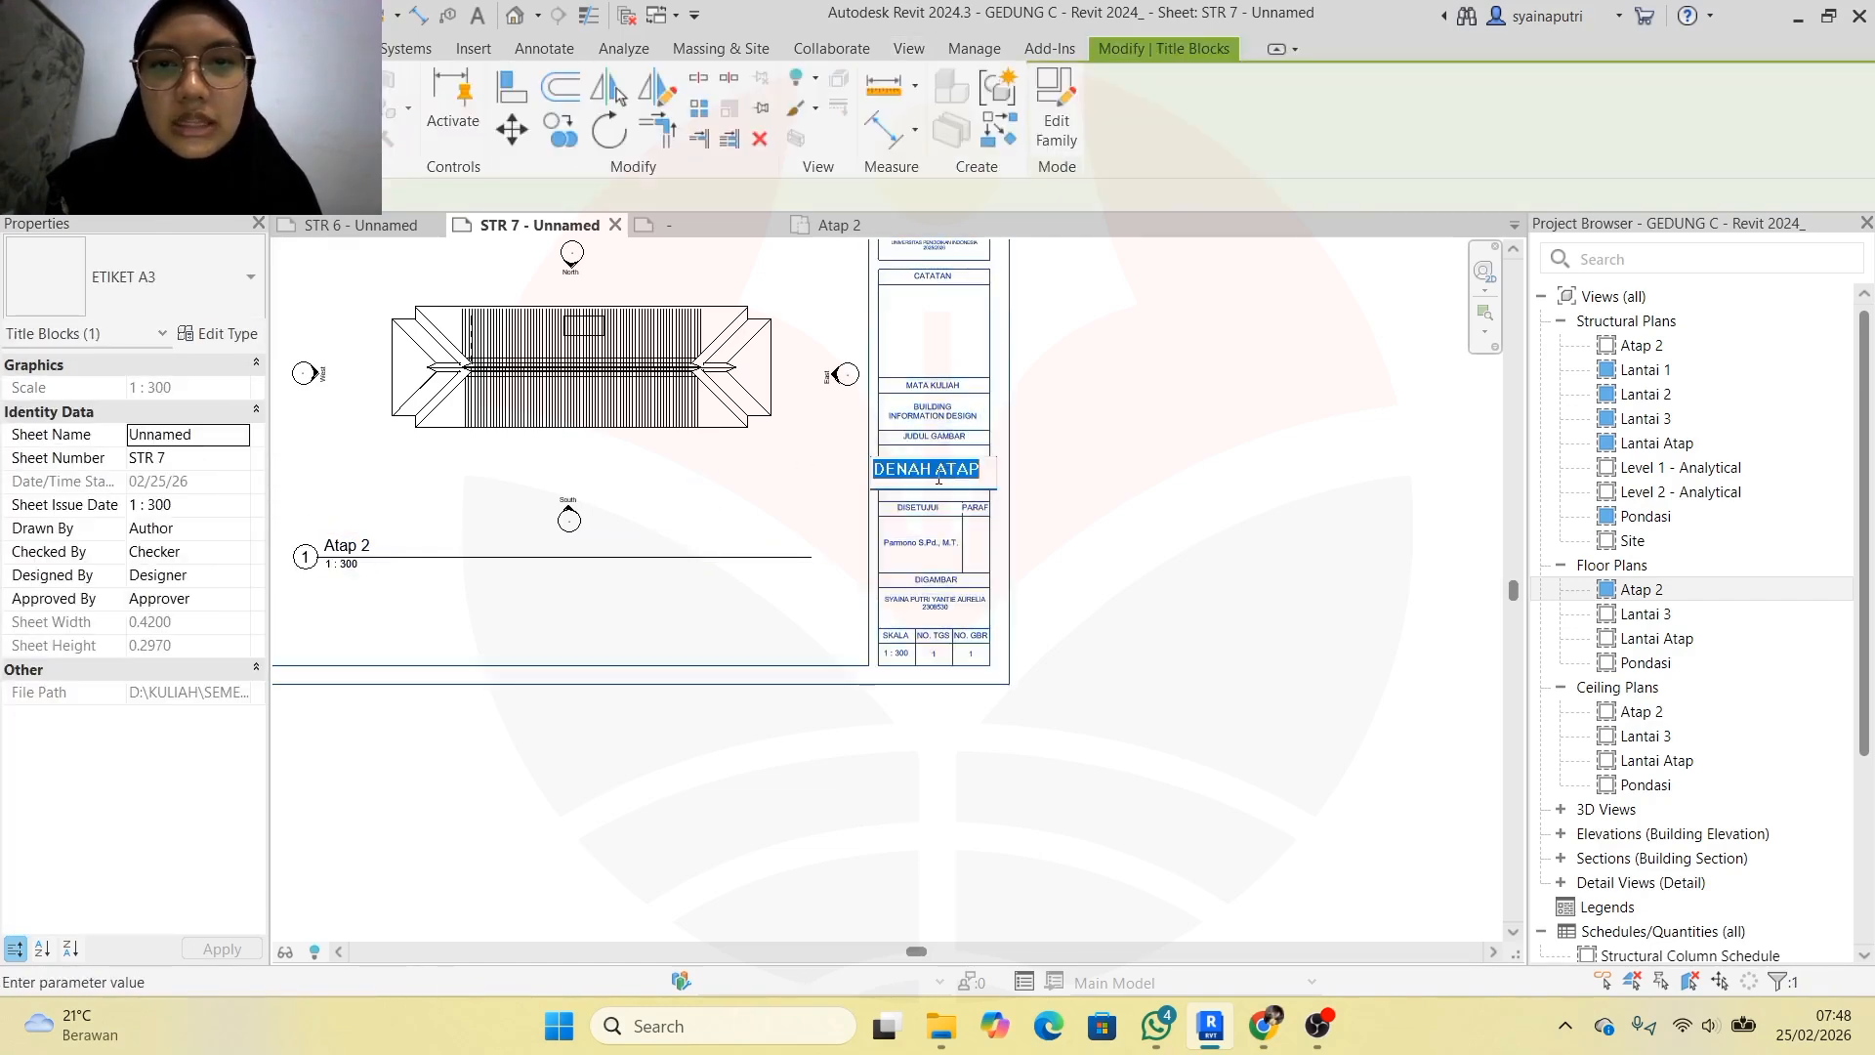
{"action": "left_click_drag", "start_coordinate": [932, 471], "coordinate": [885, 473]}
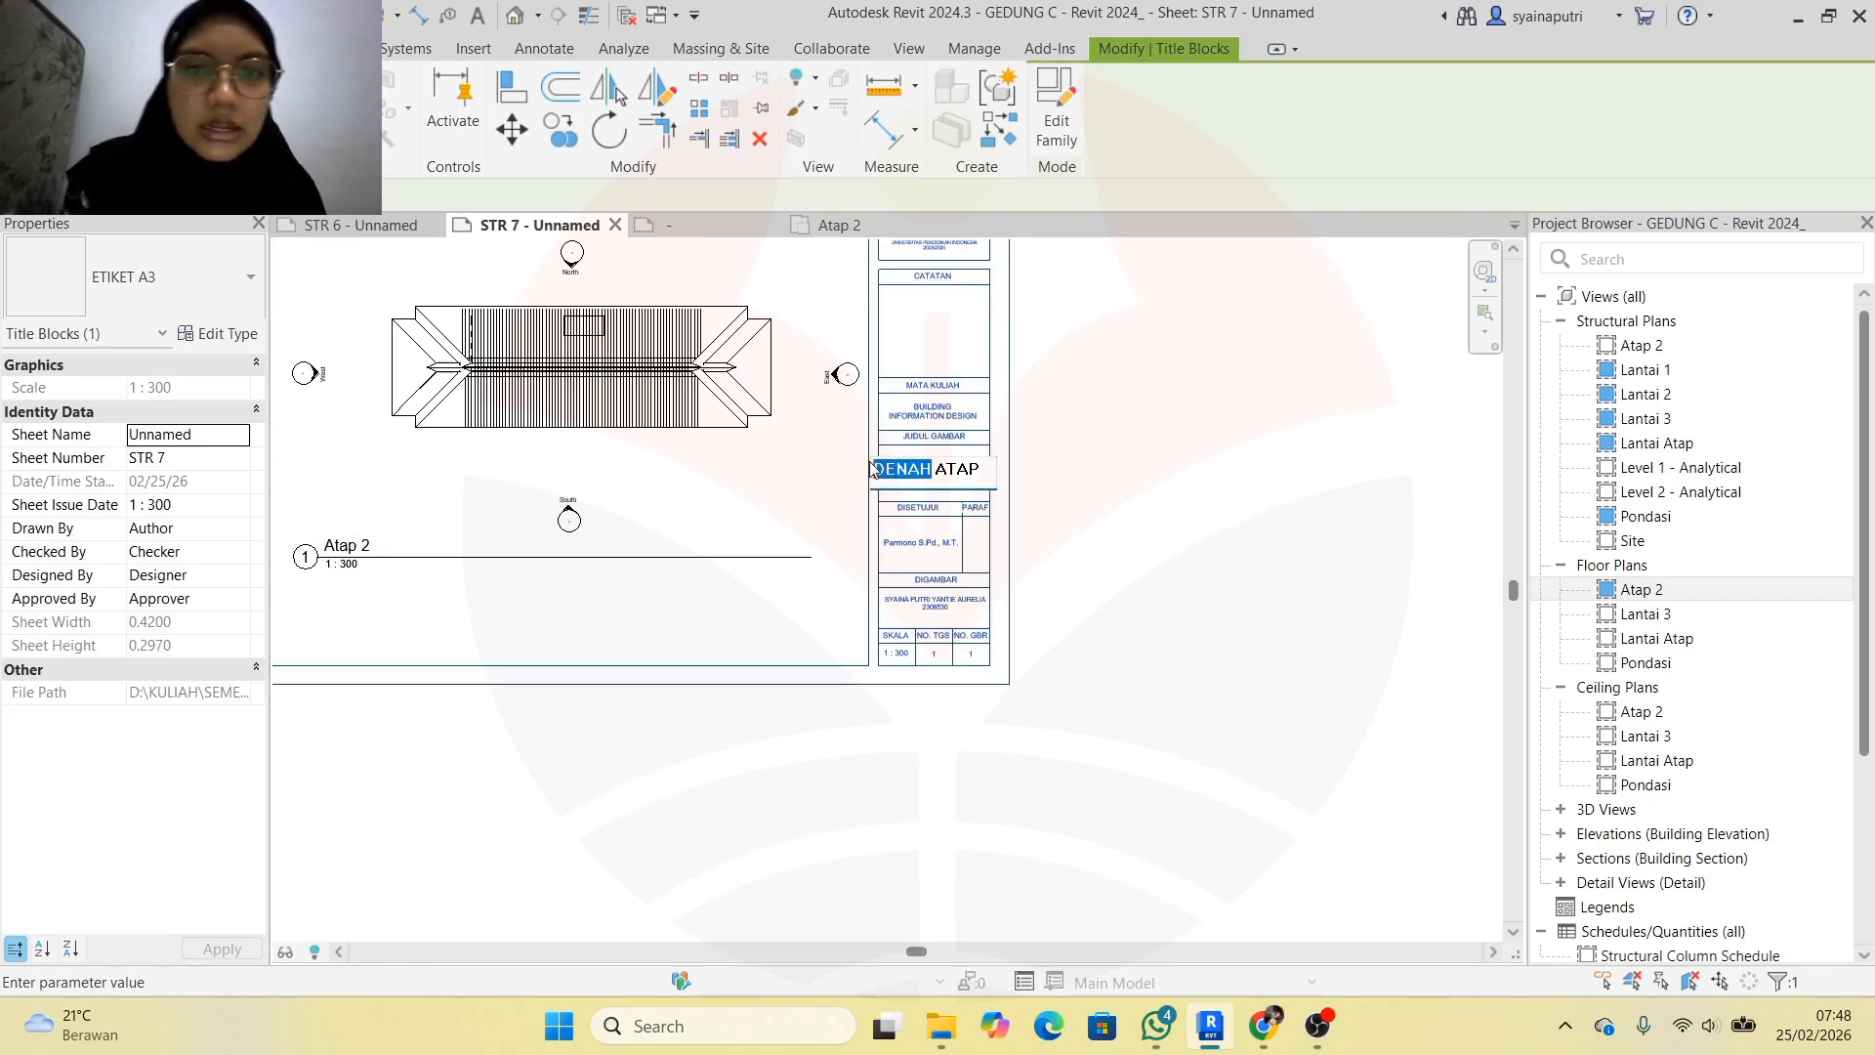
{"action": "left_click", "coordinate": [938, 475]}
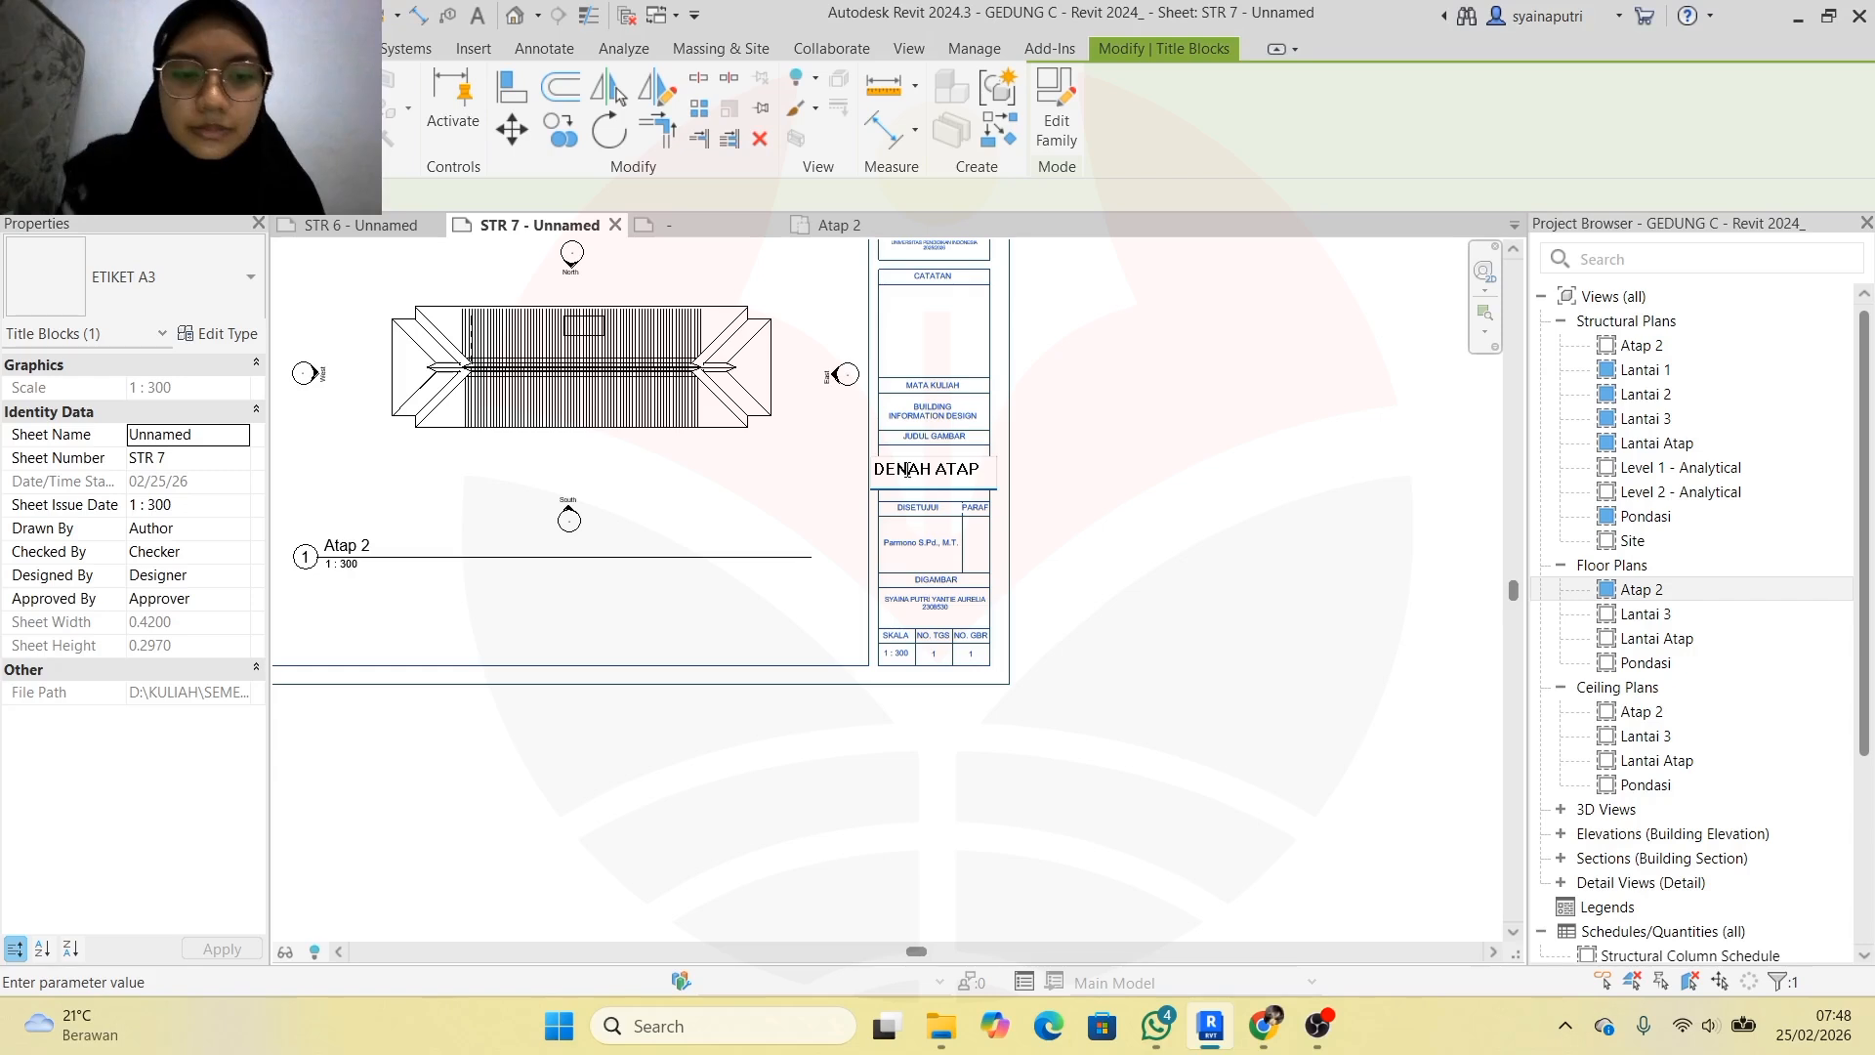
{"action": "type", "text": "LANTAI"}
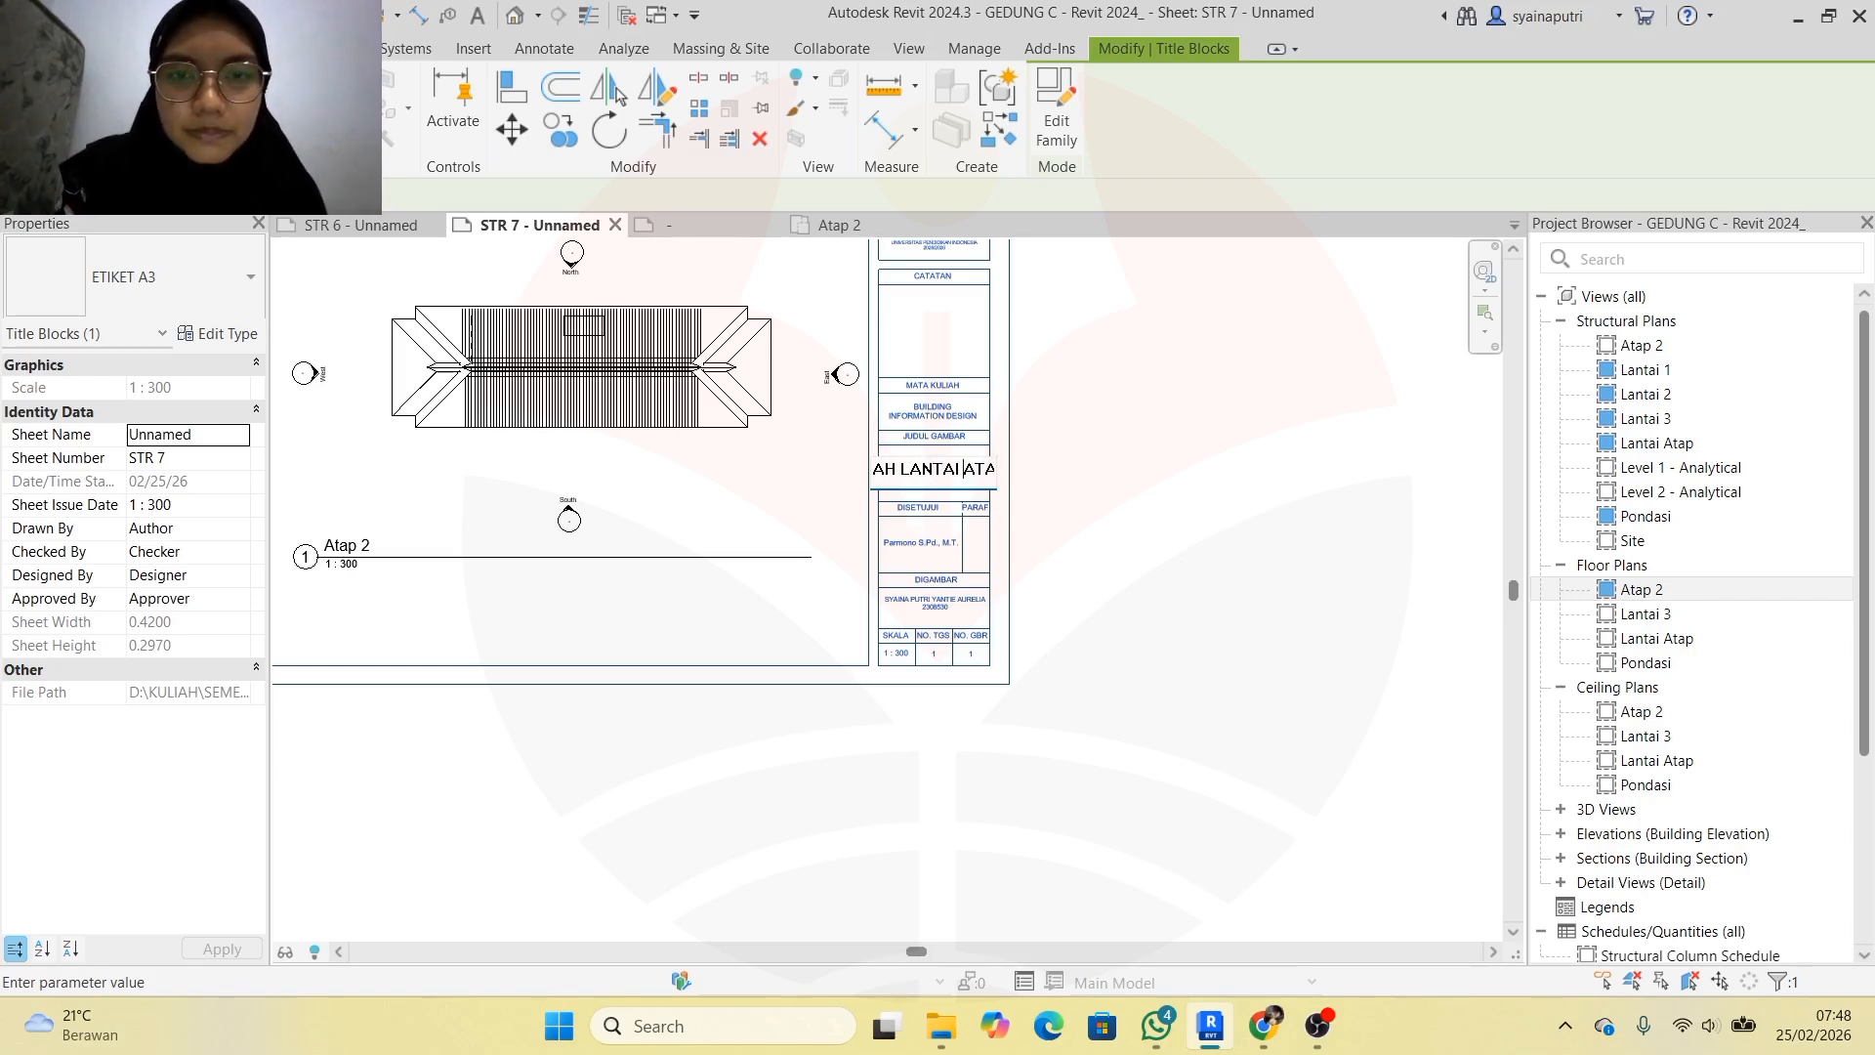
{"action": "key", "text": "Return"}
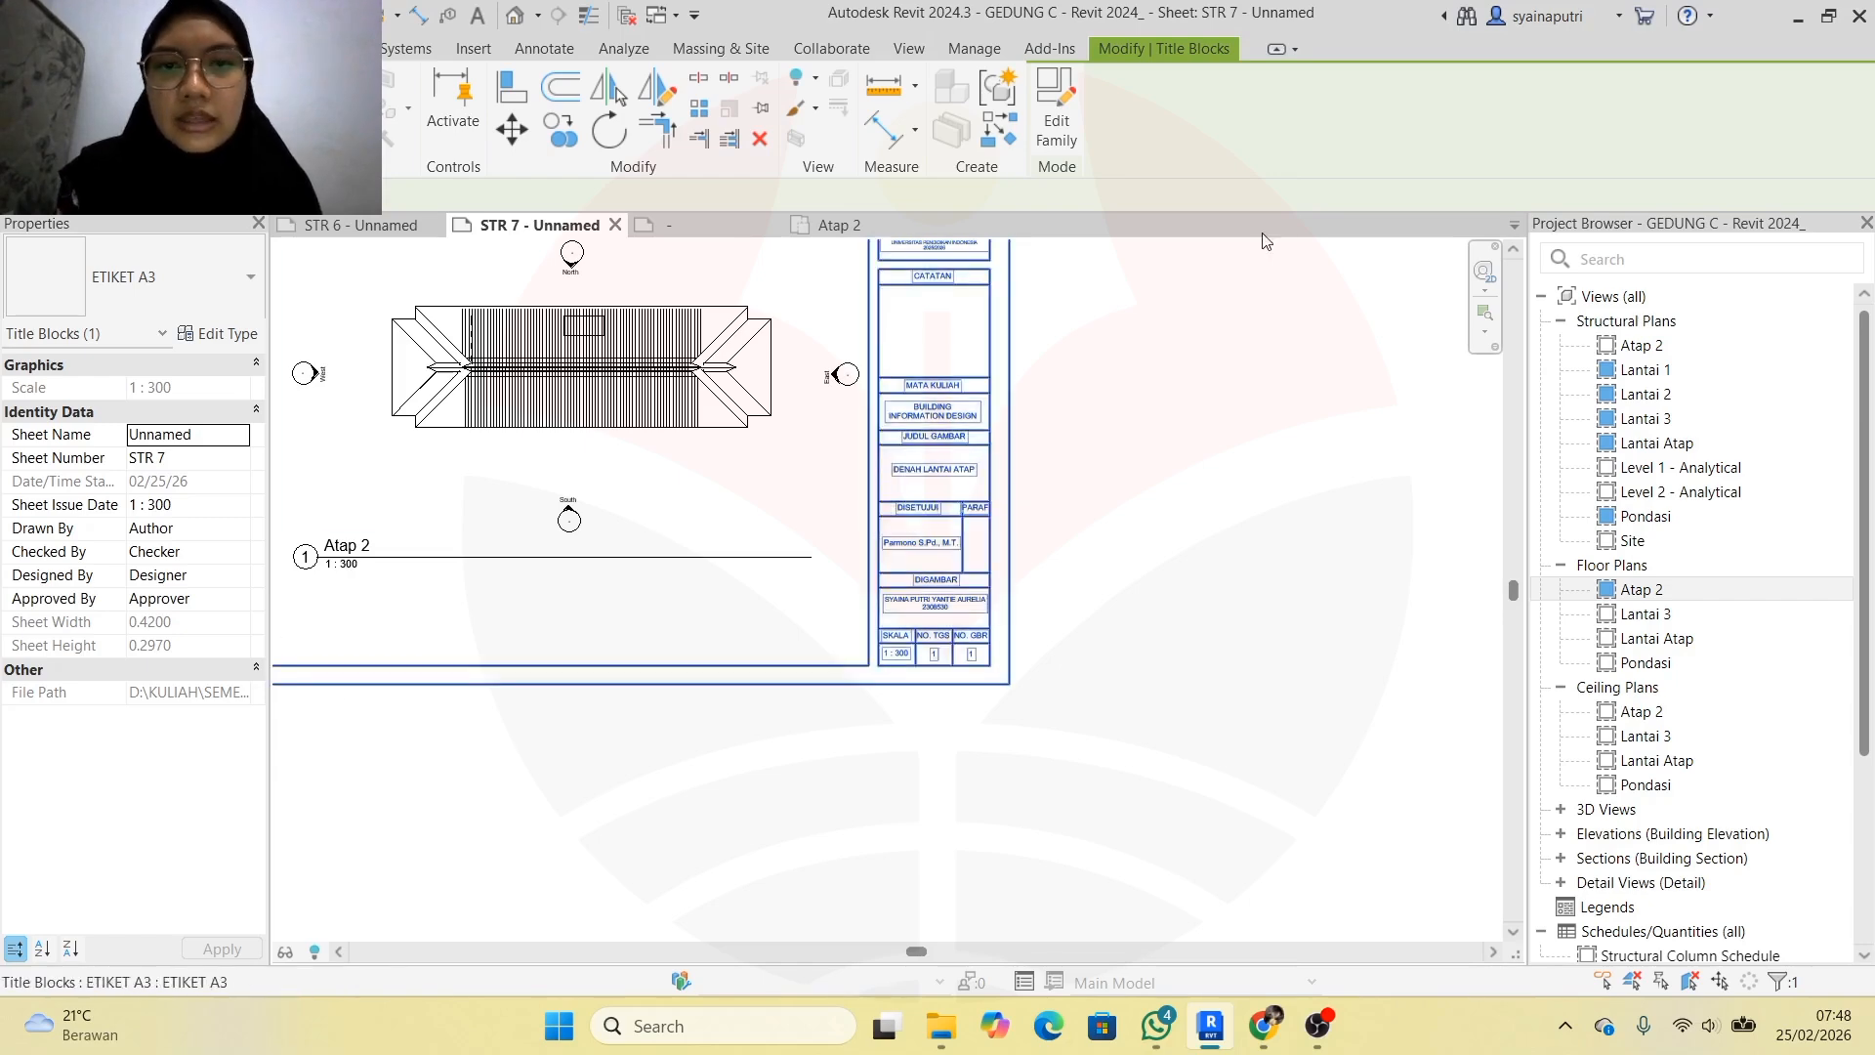
{"action": "left_click", "coordinate": [1214, 540]}
{"action": "scroll", "coordinate": [774, 373], "scroll_direction": "down", "scroll_amount": 2}
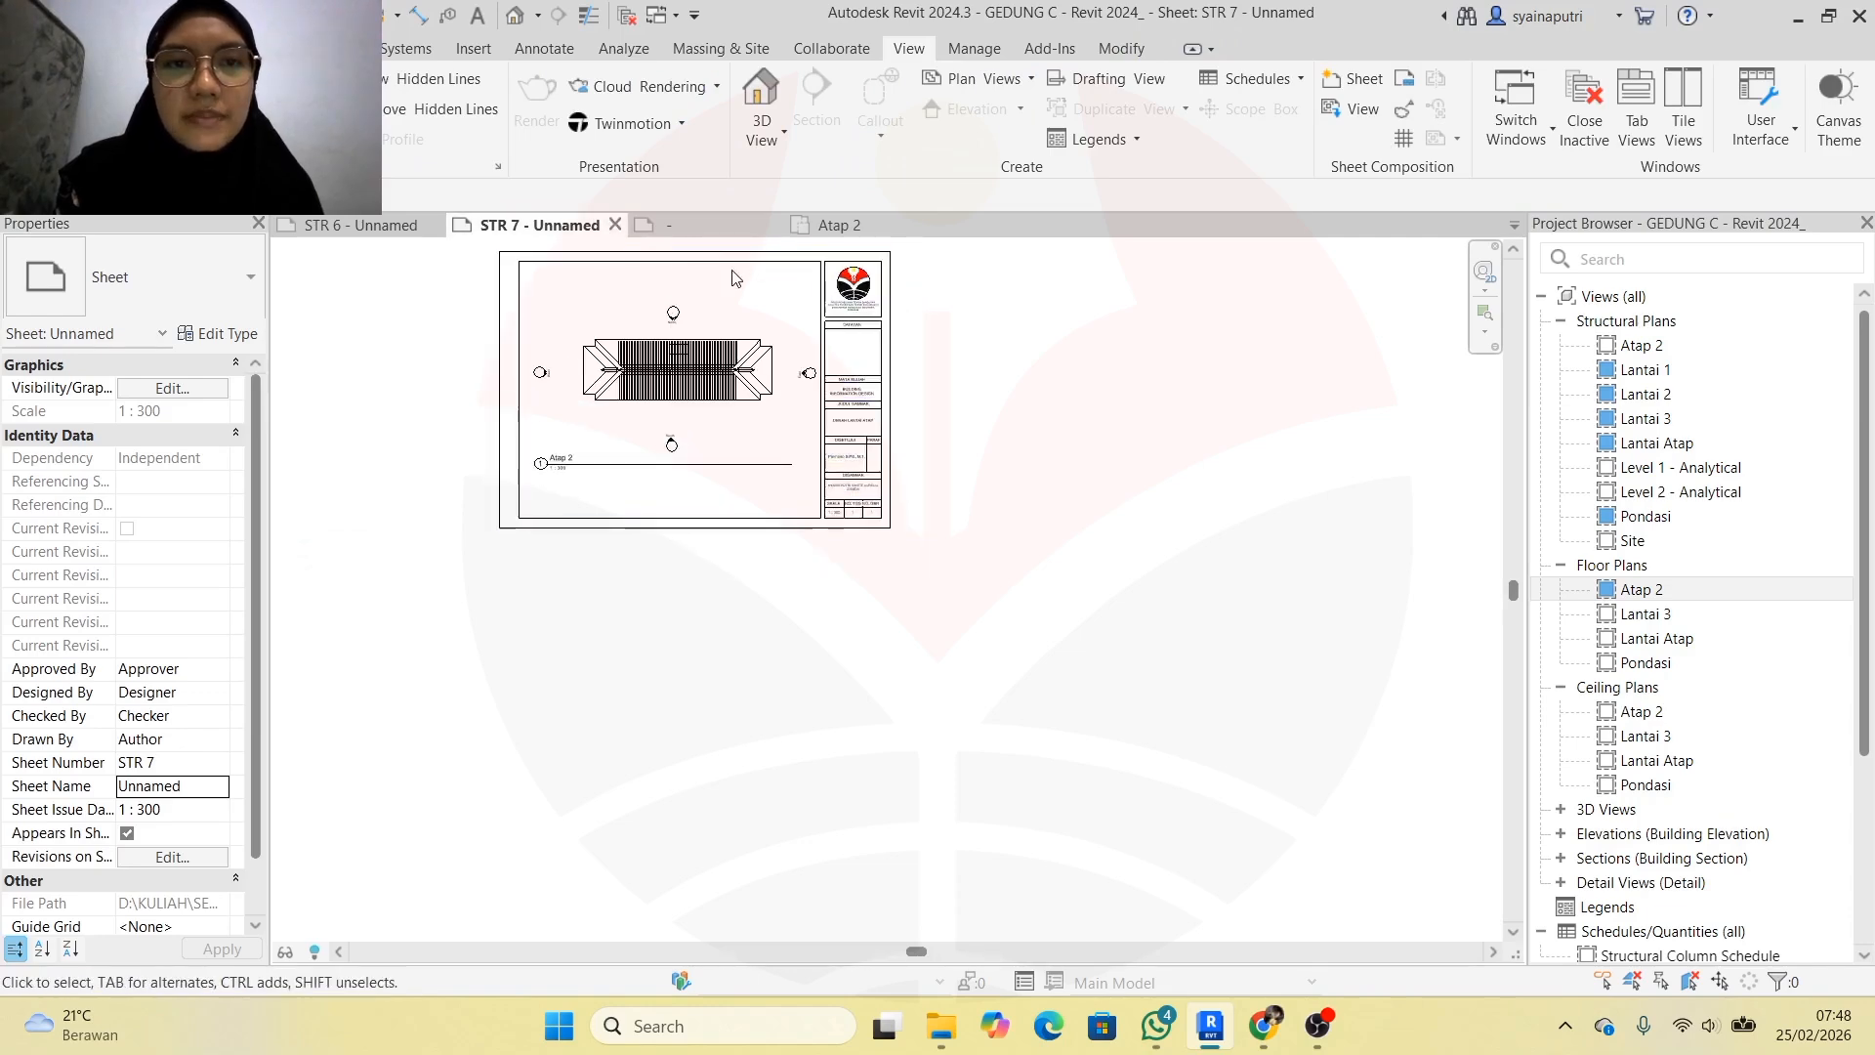
{"action": "scroll", "coordinate": [739, 257], "scroll_direction": "up", "scroll_amount": 3}
{"action": "scroll", "coordinate": [739, 256], "scroll_direction": "down", "scroll_amount": 1}
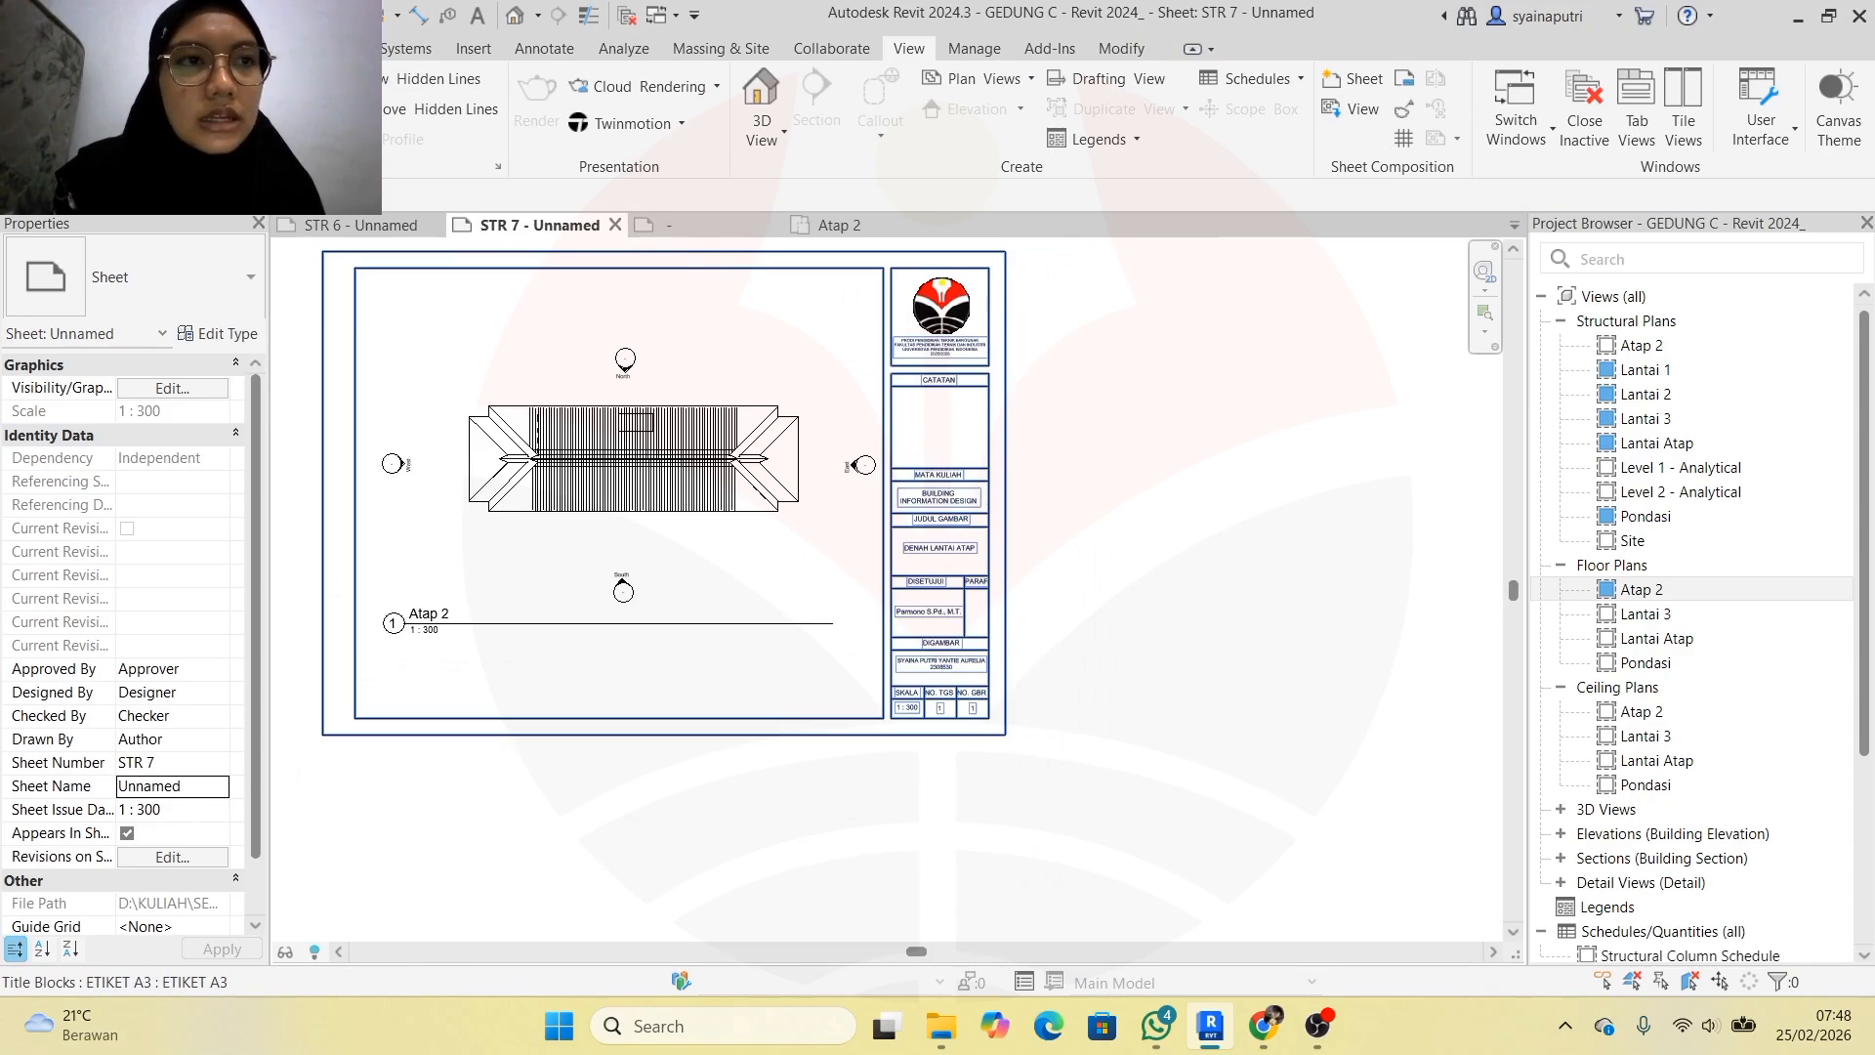
In Print Setup, choose A3 paper in landscape orientation and accept it
{"action": "left_click", "coordinate": [27, 48]}
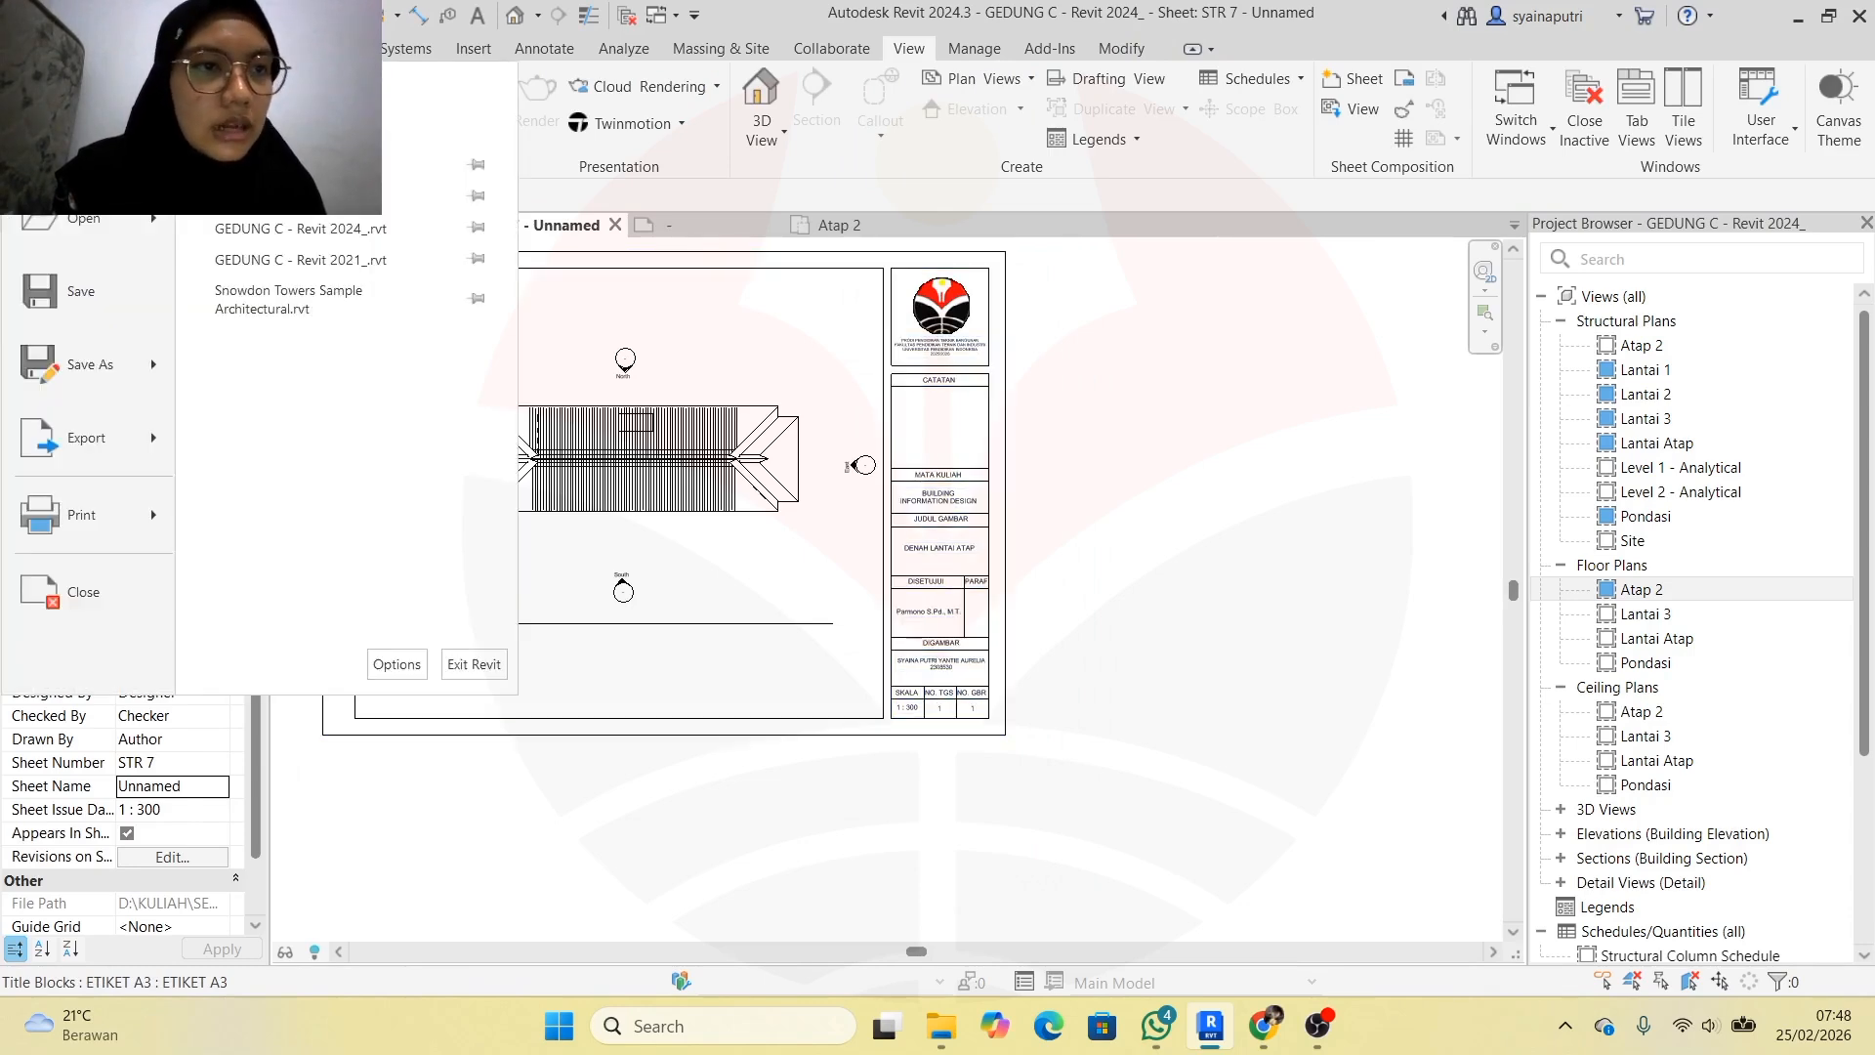
{"action": "mouse_move", "coordinate": [158, 513]}
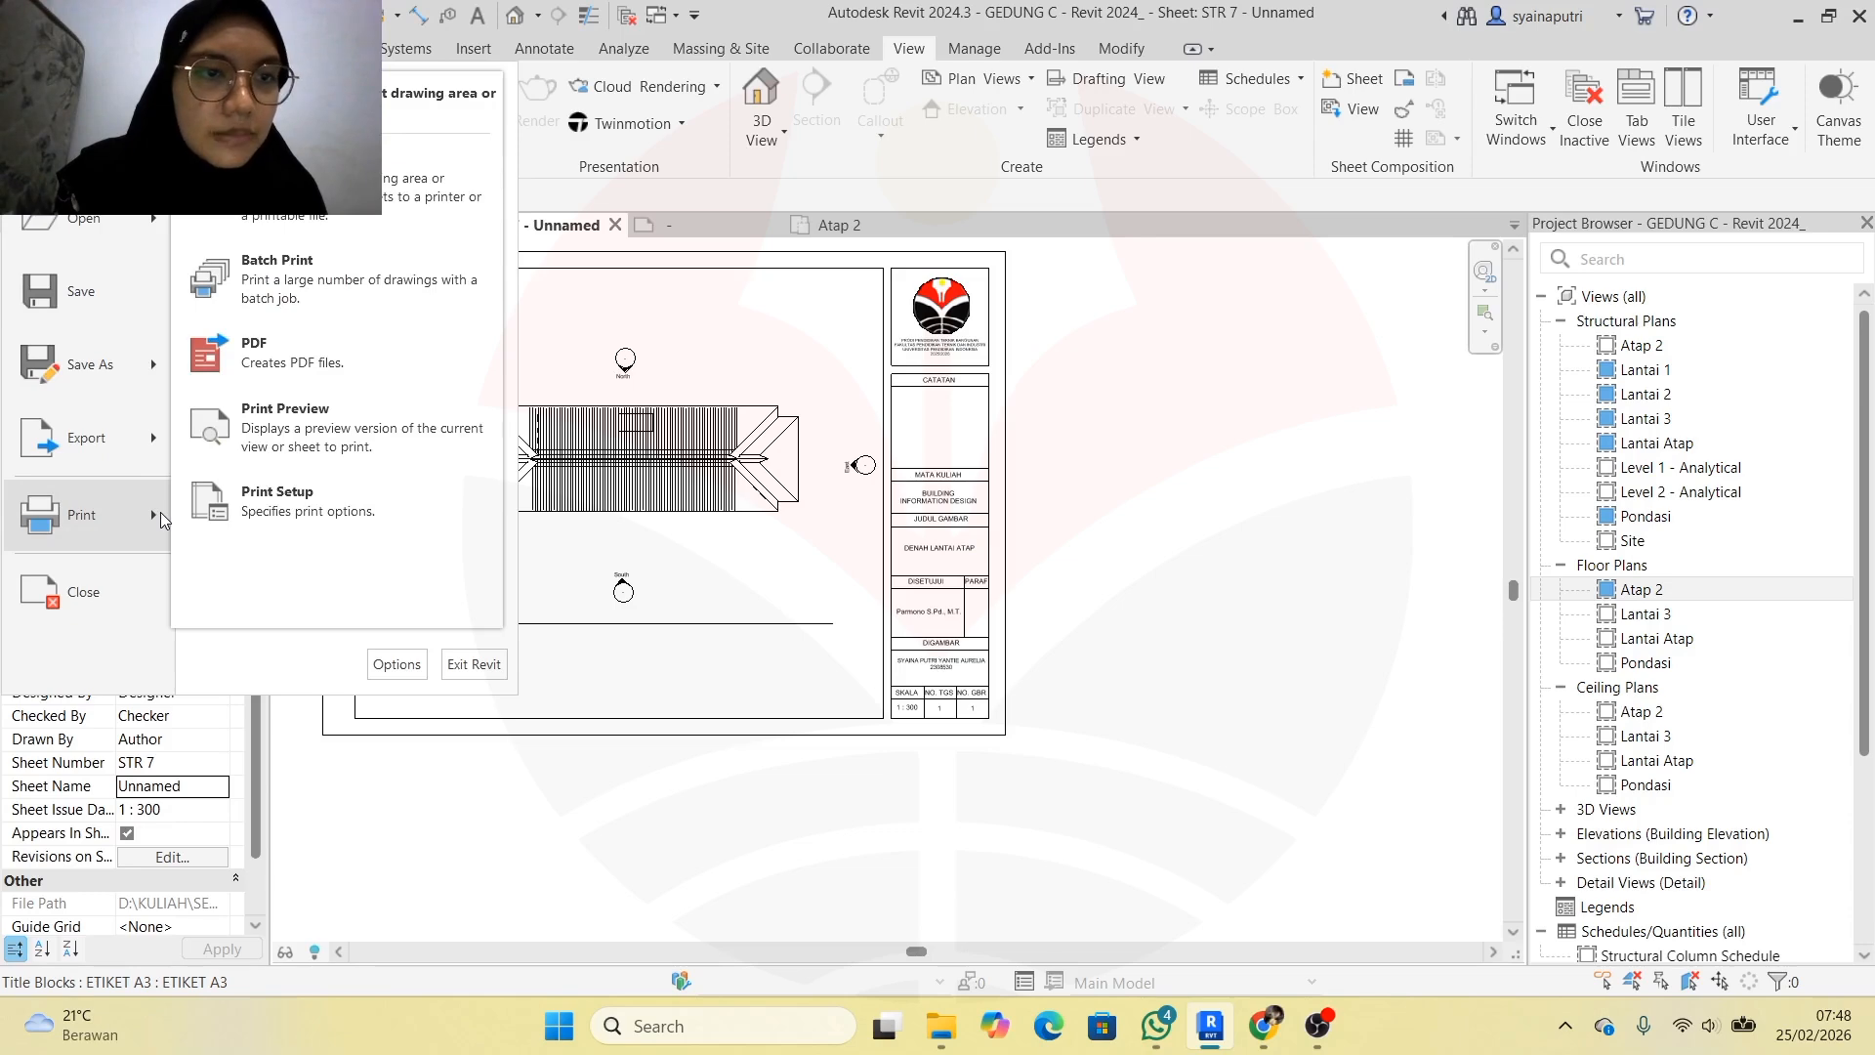
{"action": "left_click", "coordinate": [391, 515]}
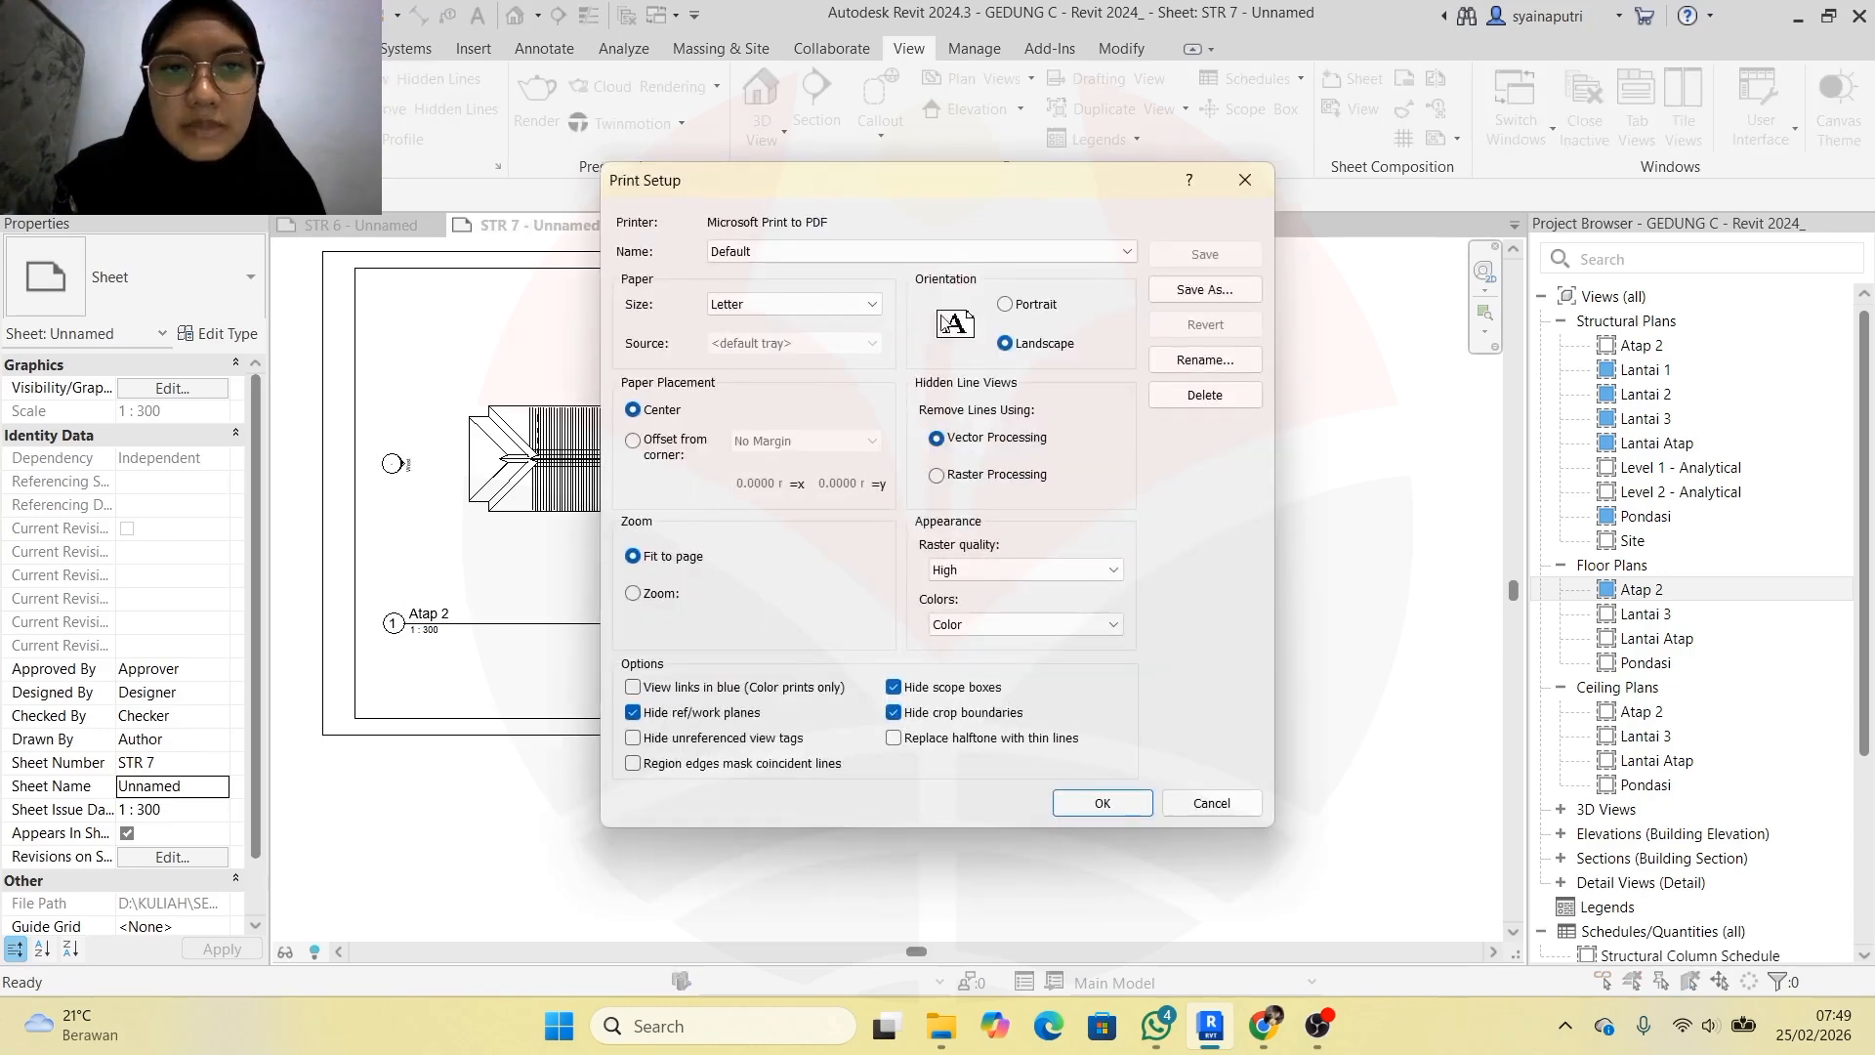
{"action": "left_click", "coordinate": [874, 305]}
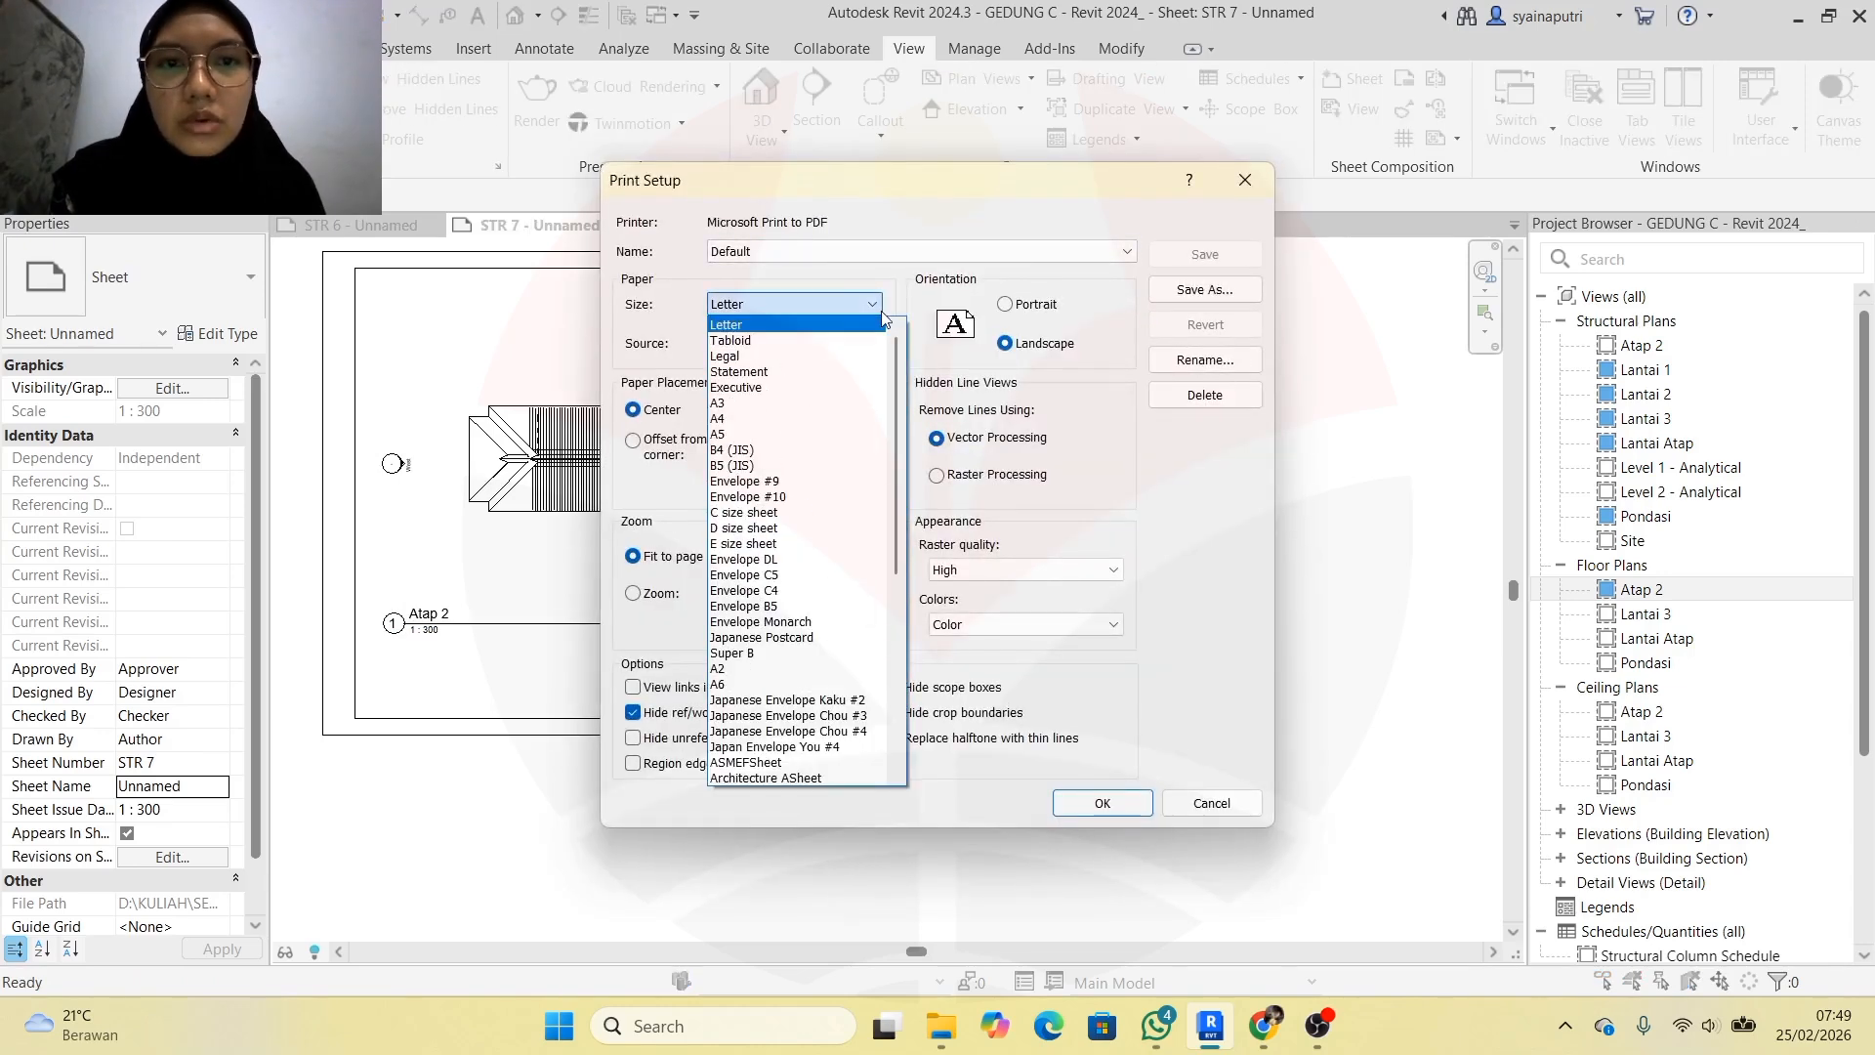
{"action": "left_click", "coordinate": [845, 403]}
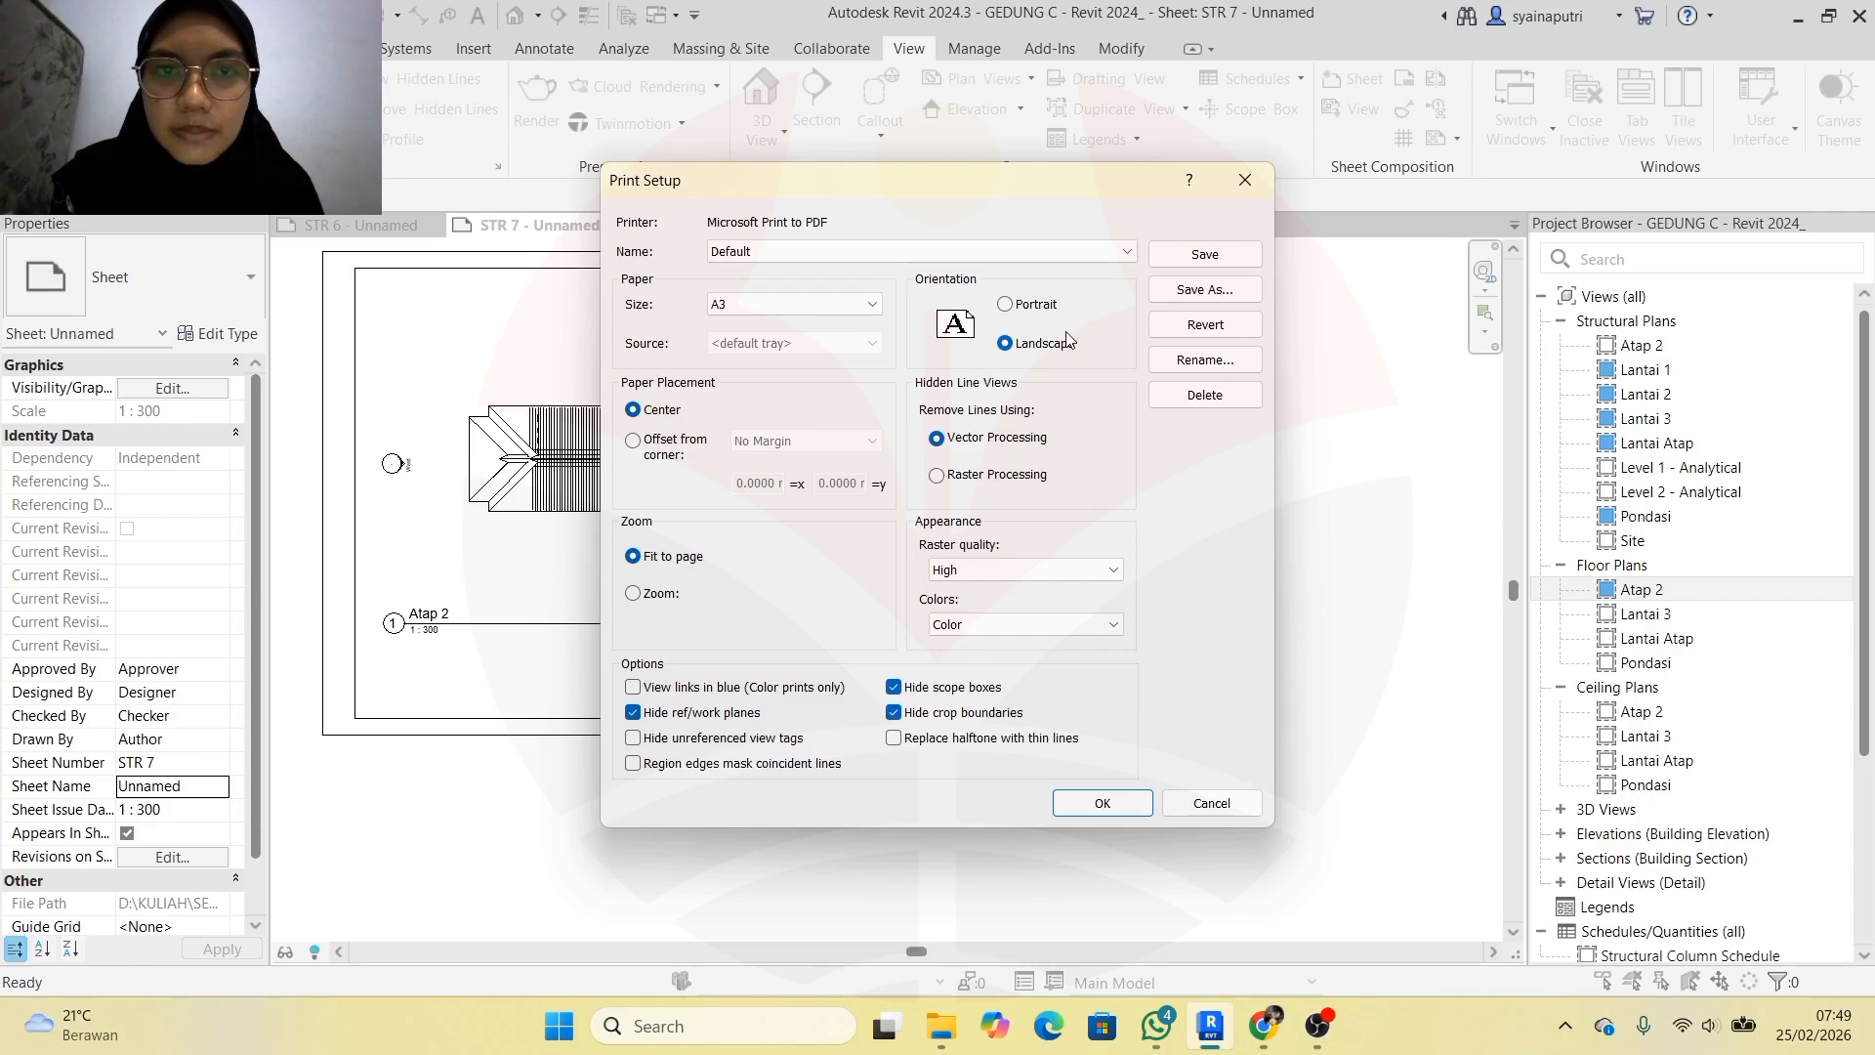
{"action": "left_click", "coordinate": [1113, 251]}
{"action": "left_click", "coordinate": [1113, 251]}
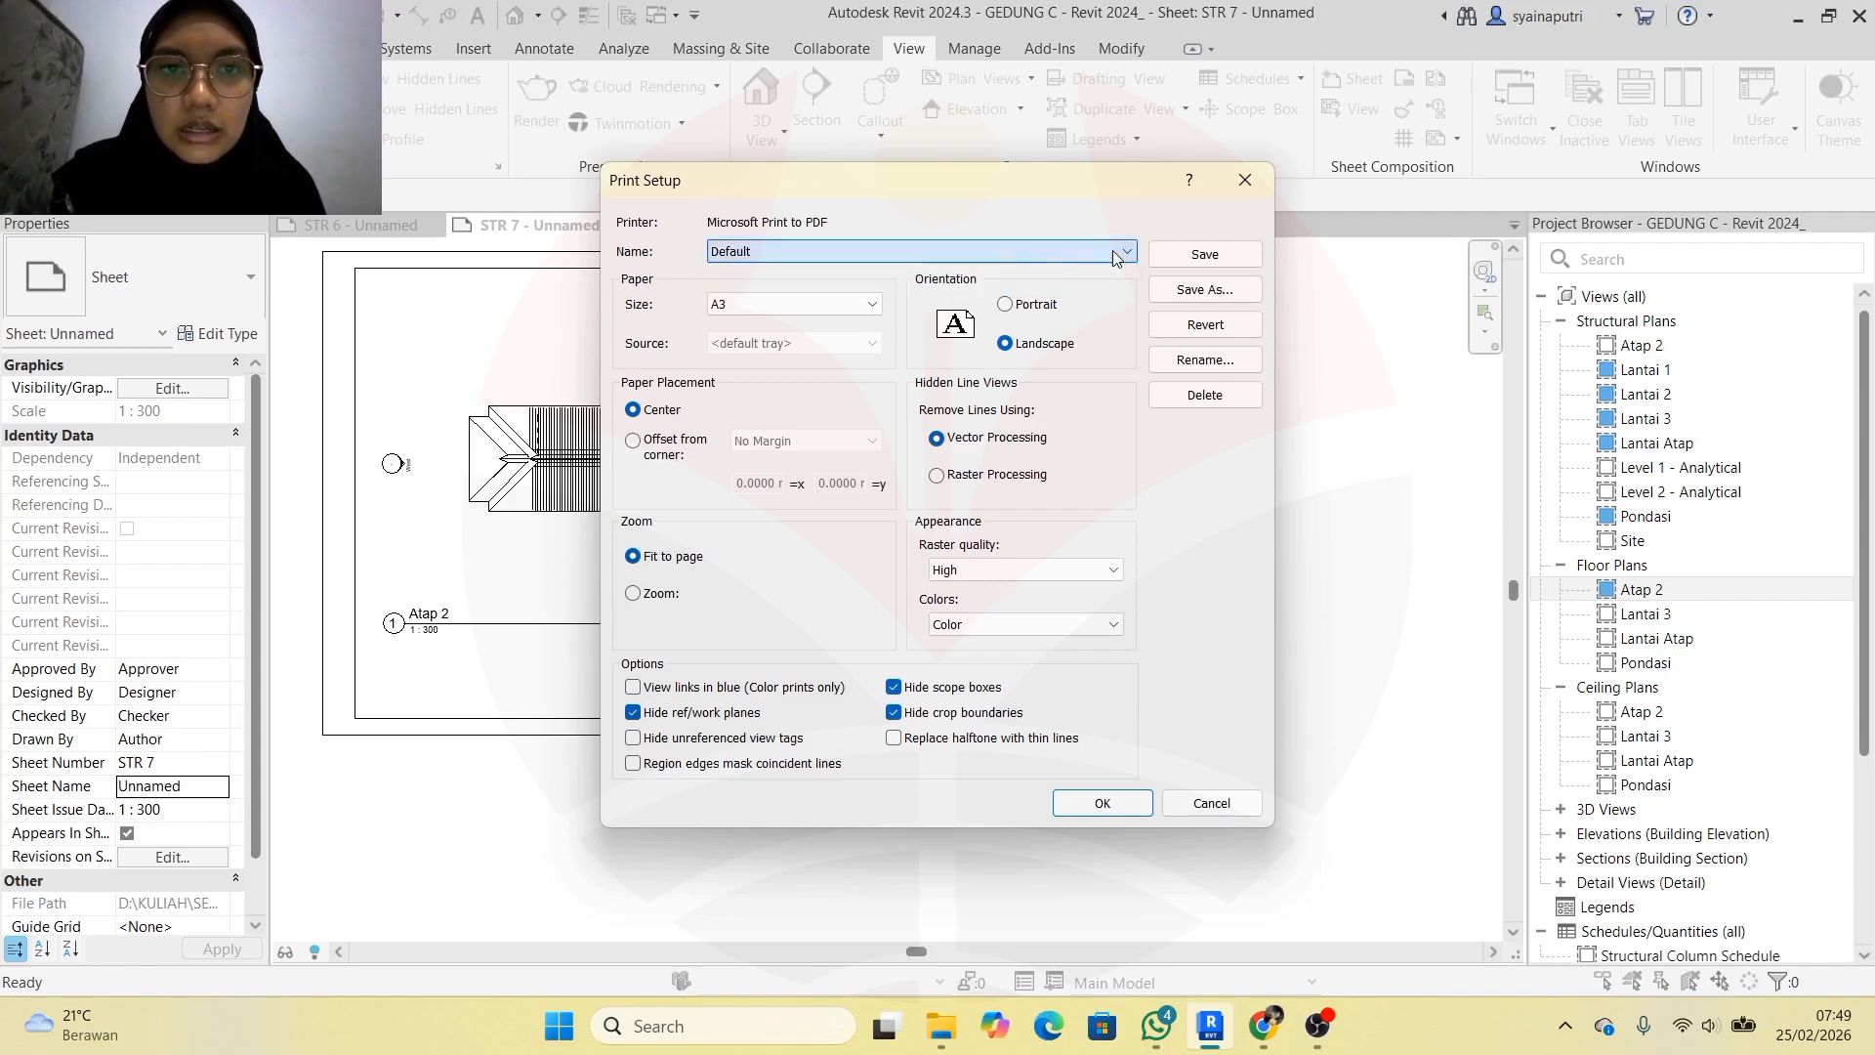
{"action": "left_click", "coordinate": [1102, 803]}
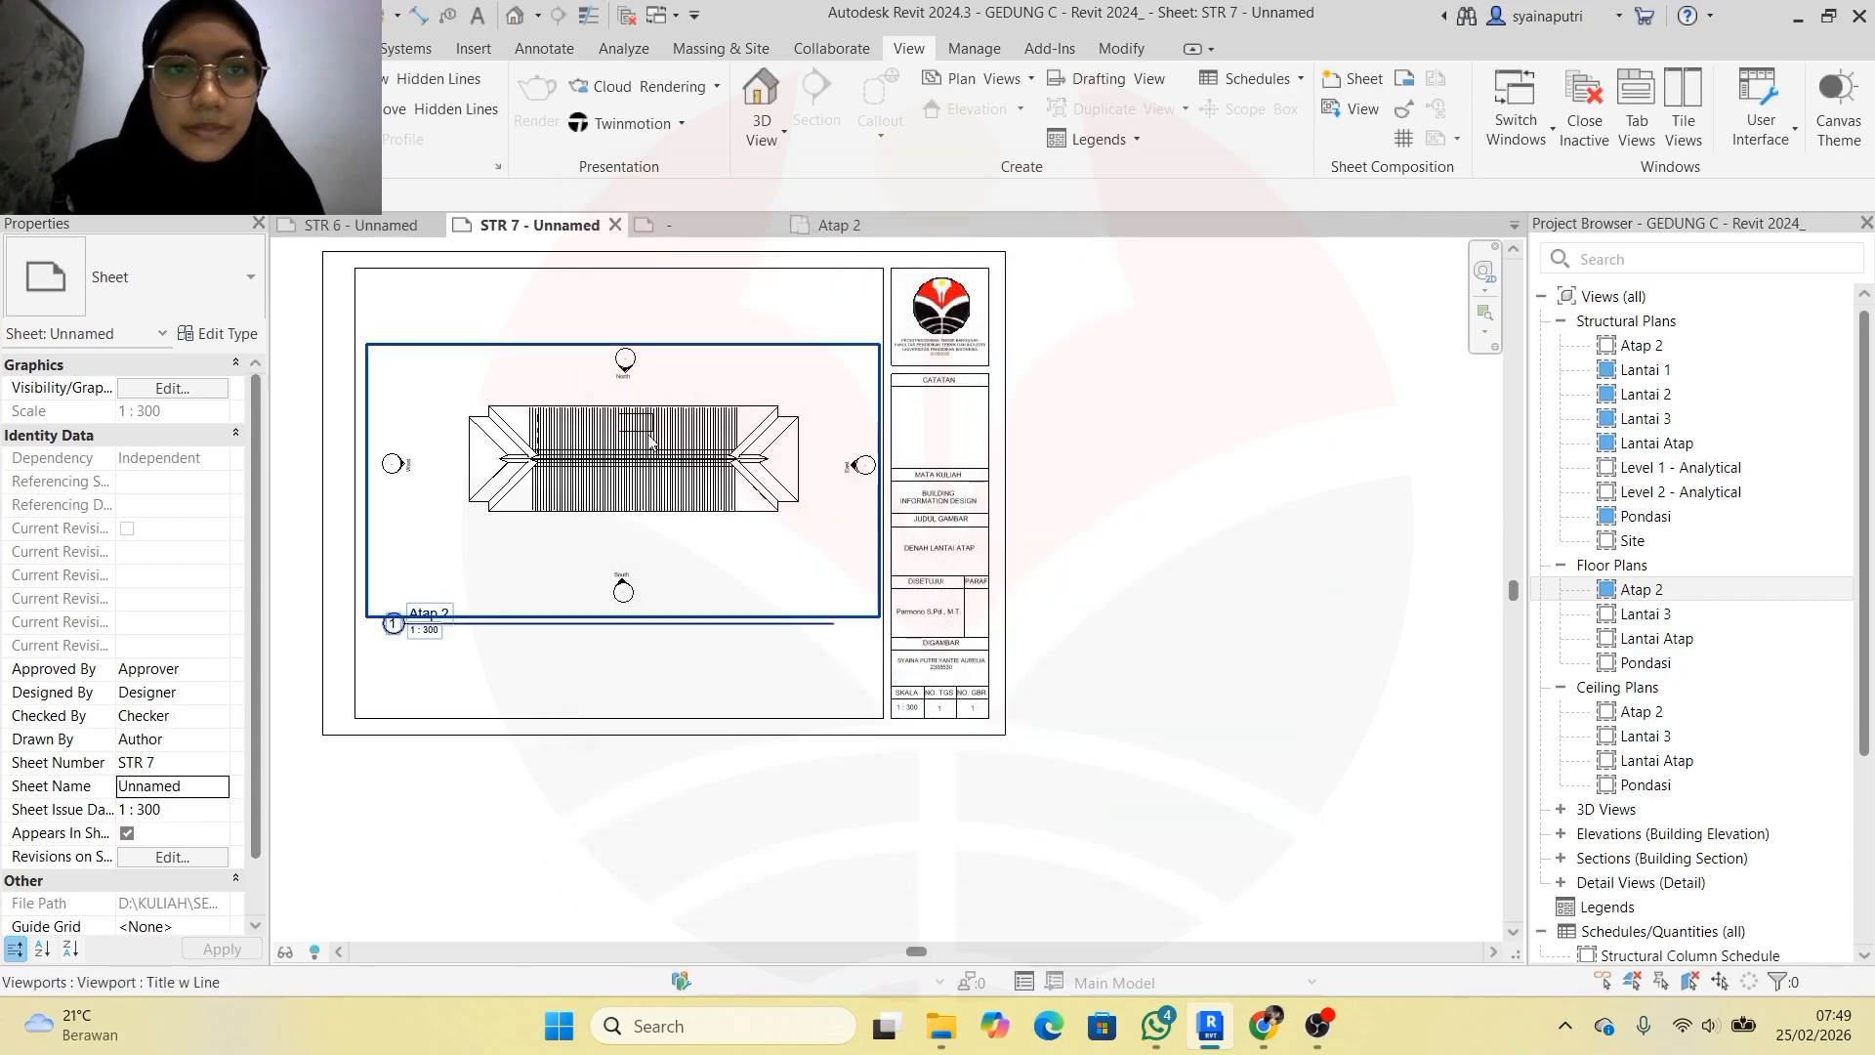
{"action": "scroll", "coordinate": [386, 261], "scroll_direction": "up", "scroll_amount": 1}
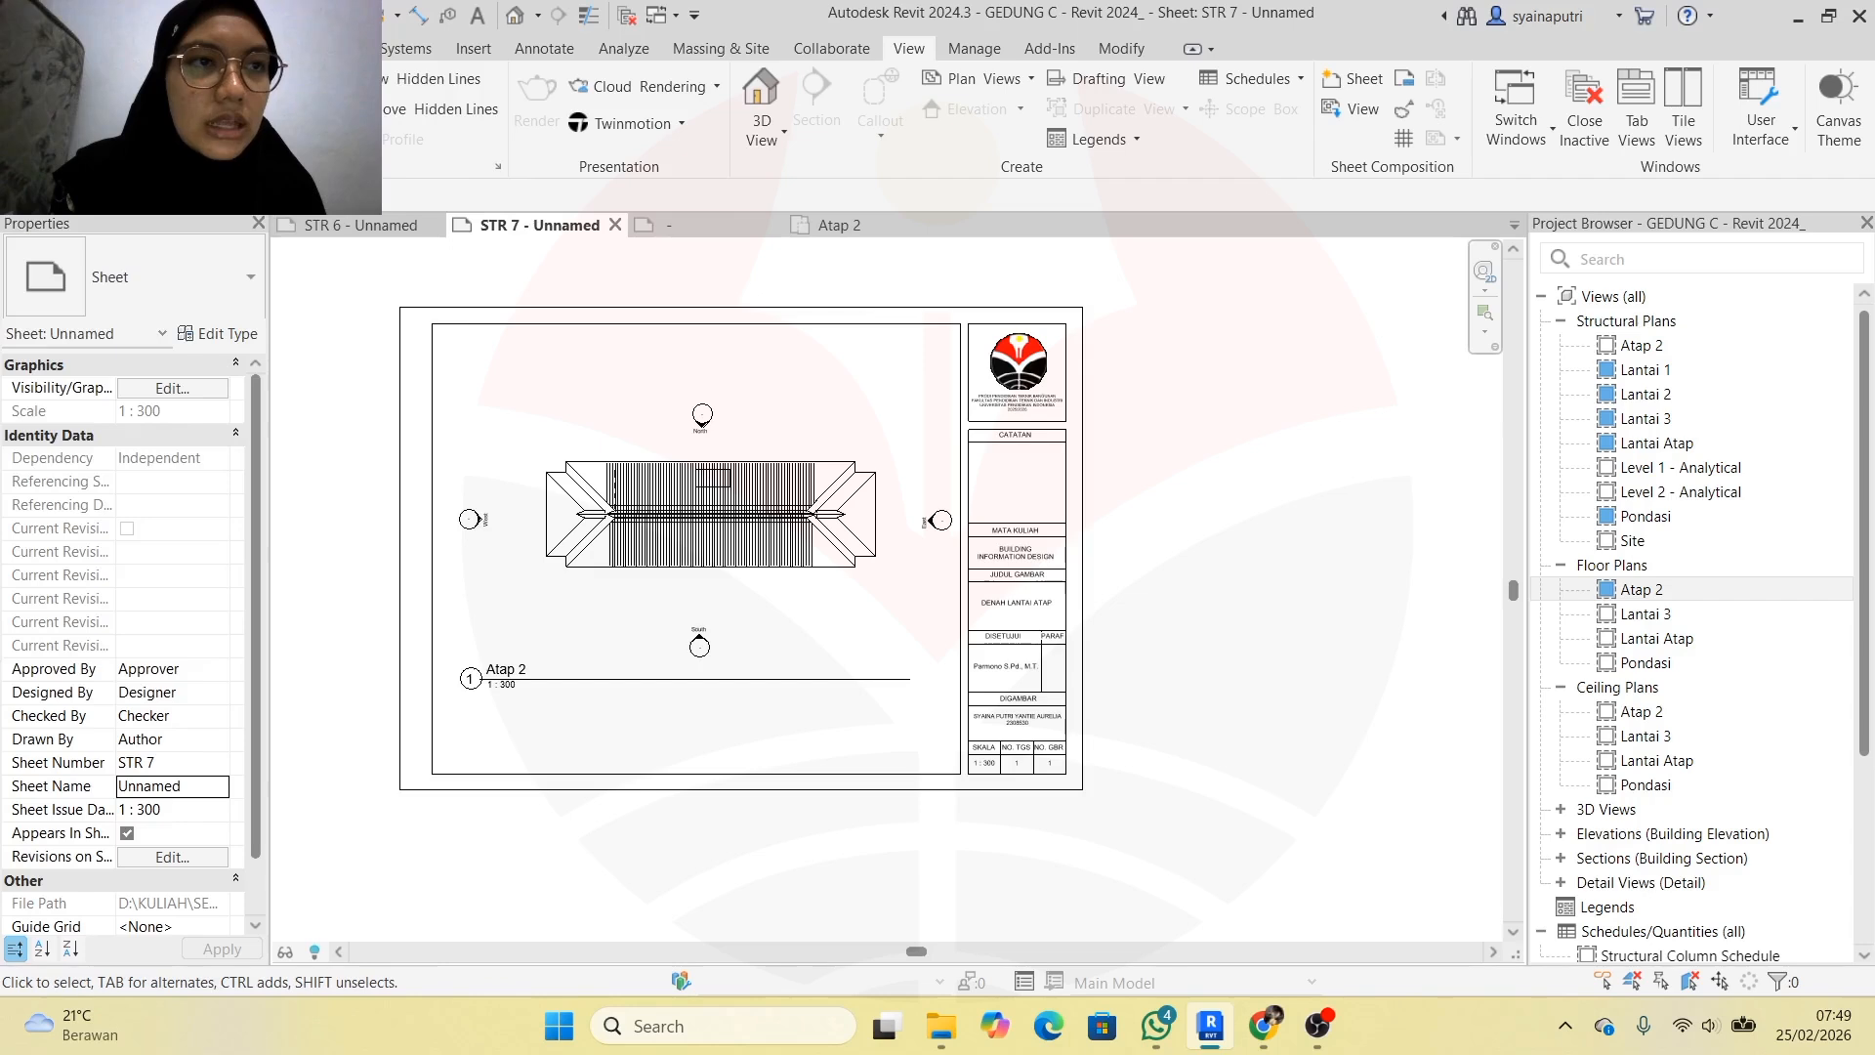
{"action": "left_click", "coordinate": [24, 48]}
{"action": "mouse_move", "coordinate": [81, 515]}
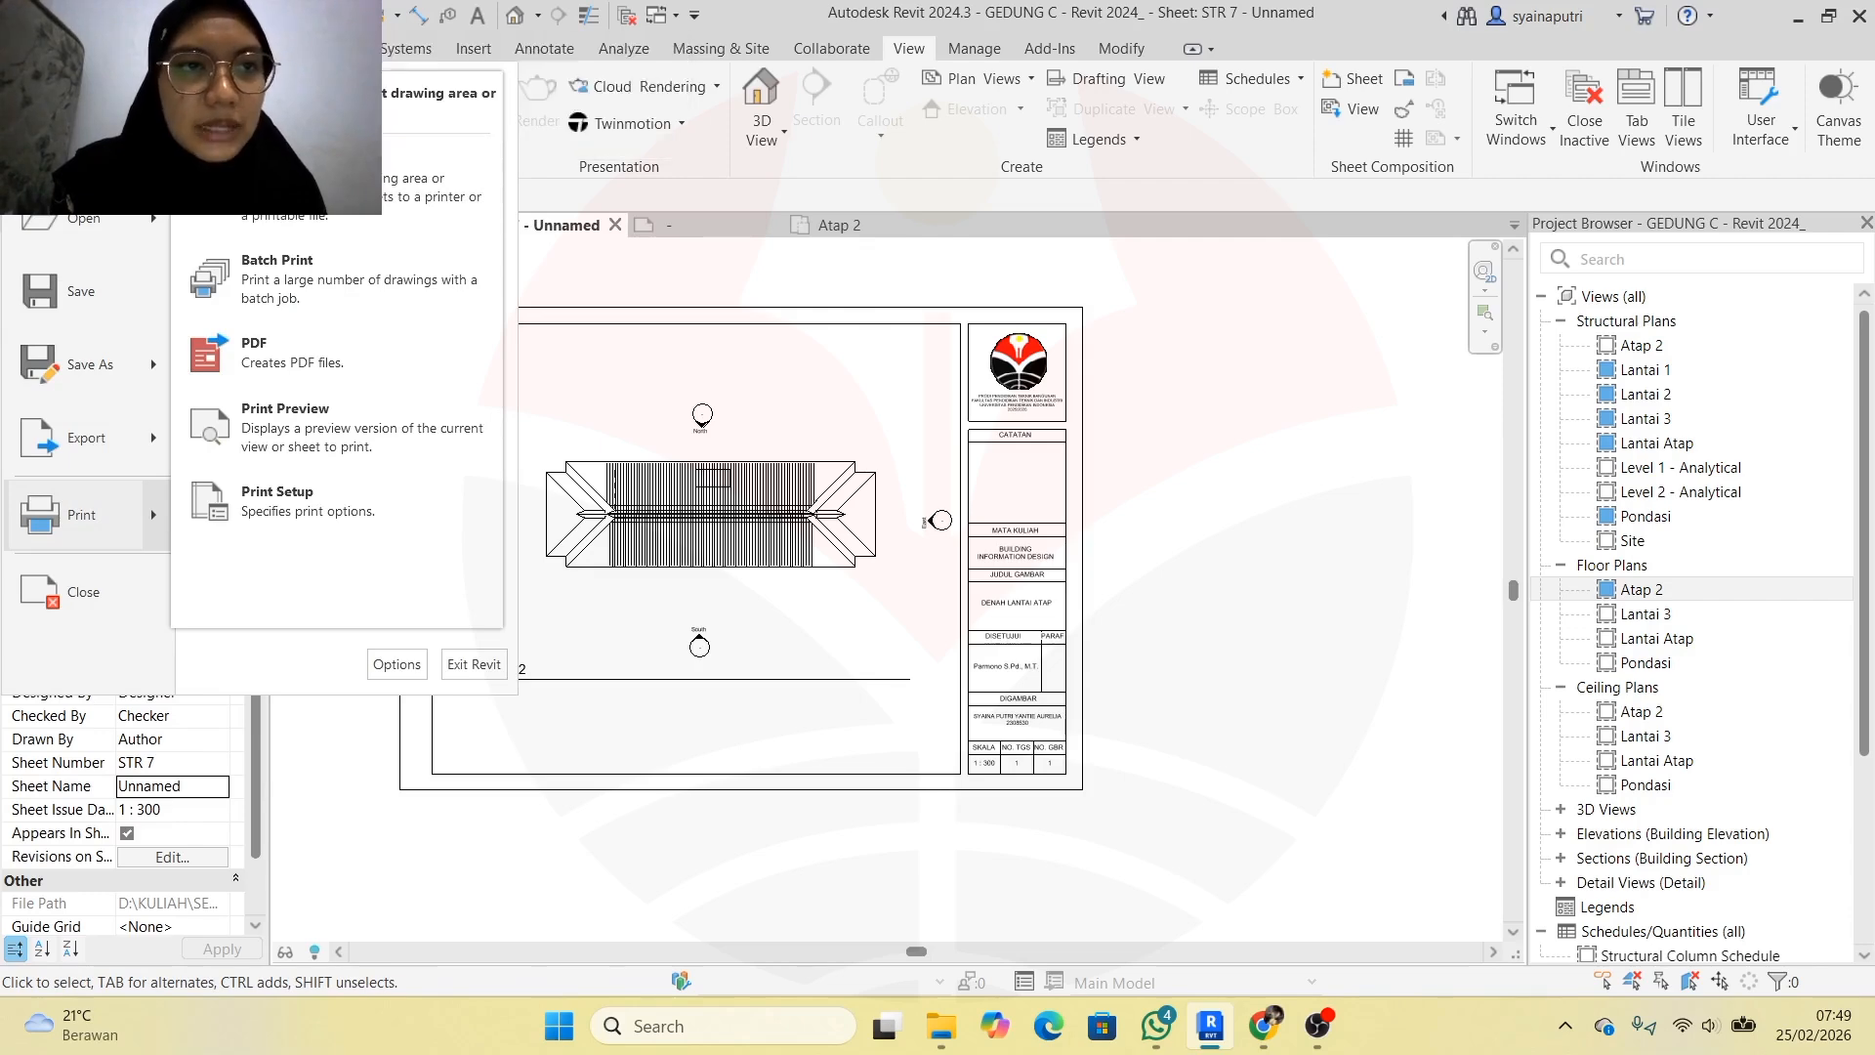
Print sheet STR 7 with Microsoft Print to PDF as 'DENAH LANATI ATAP' in the BIM folder
{"action": "key", "text": "Escape"}
{"action": "key", "text": "ctrl+p"}
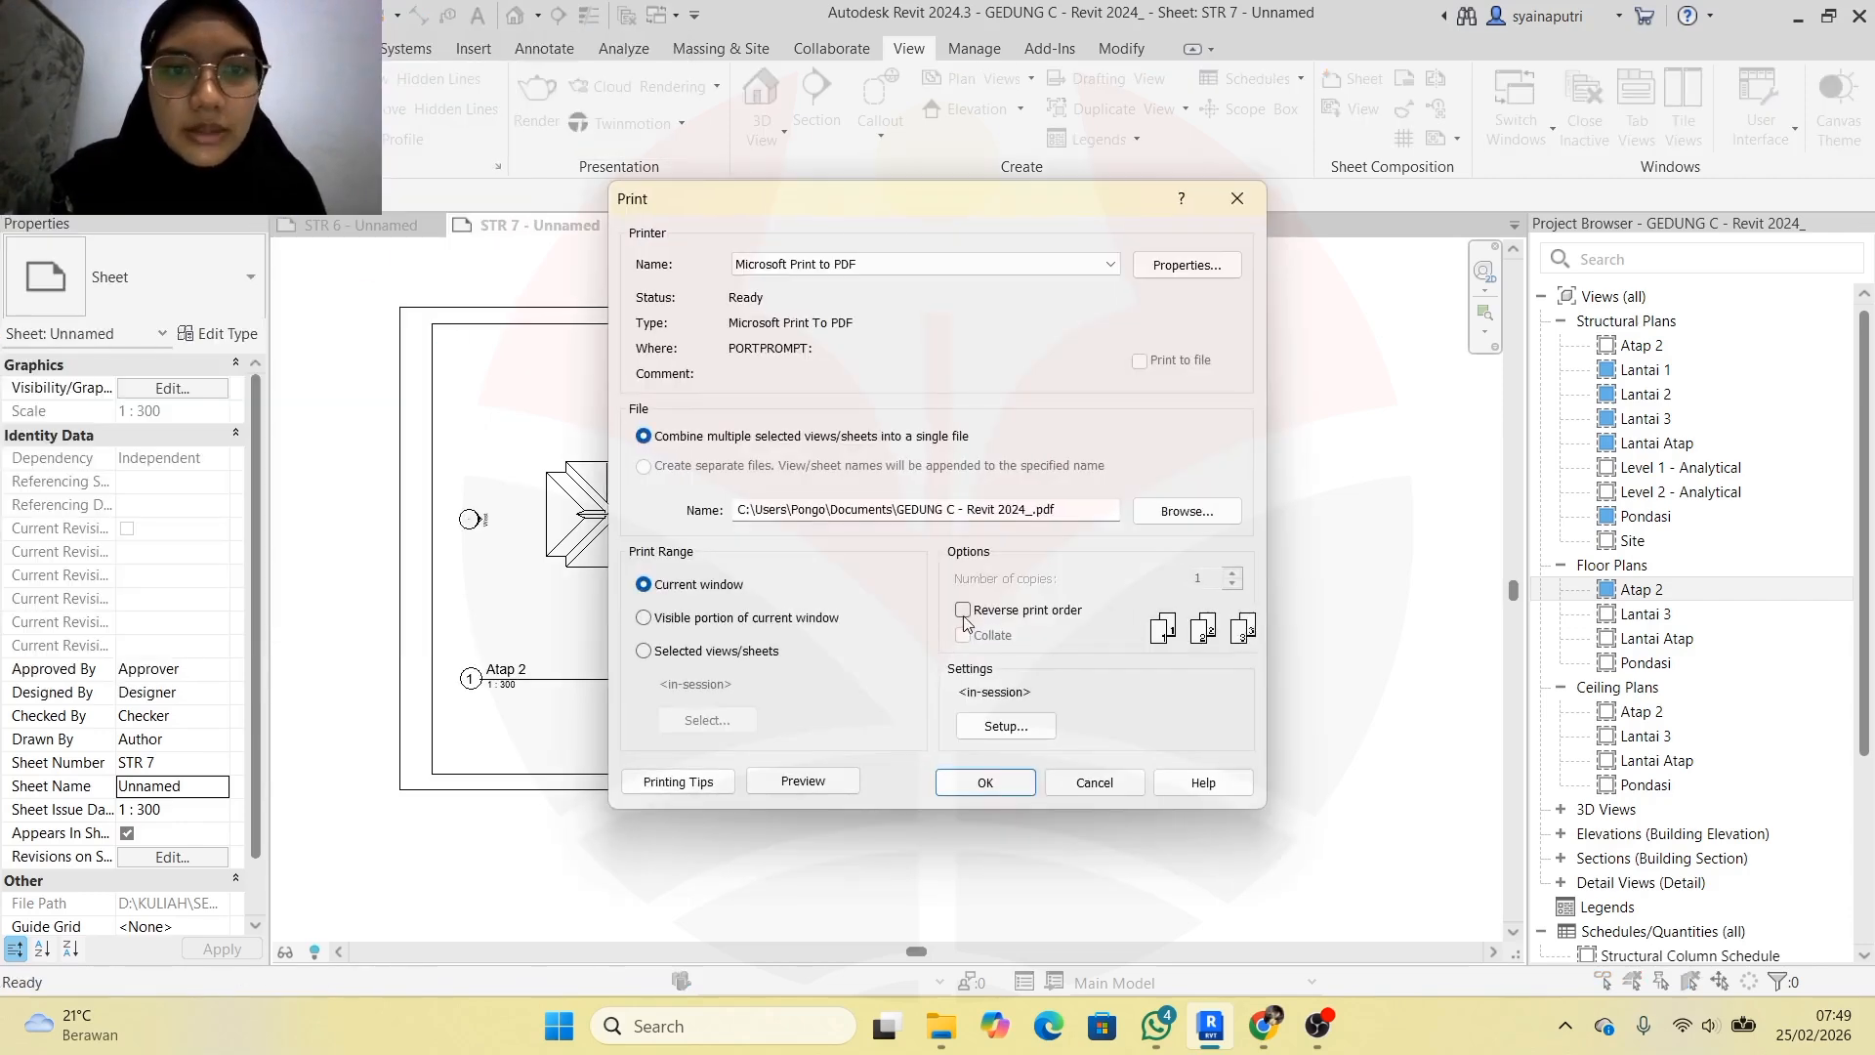
{"action": "left_click", "coordinate": [820, 265]}
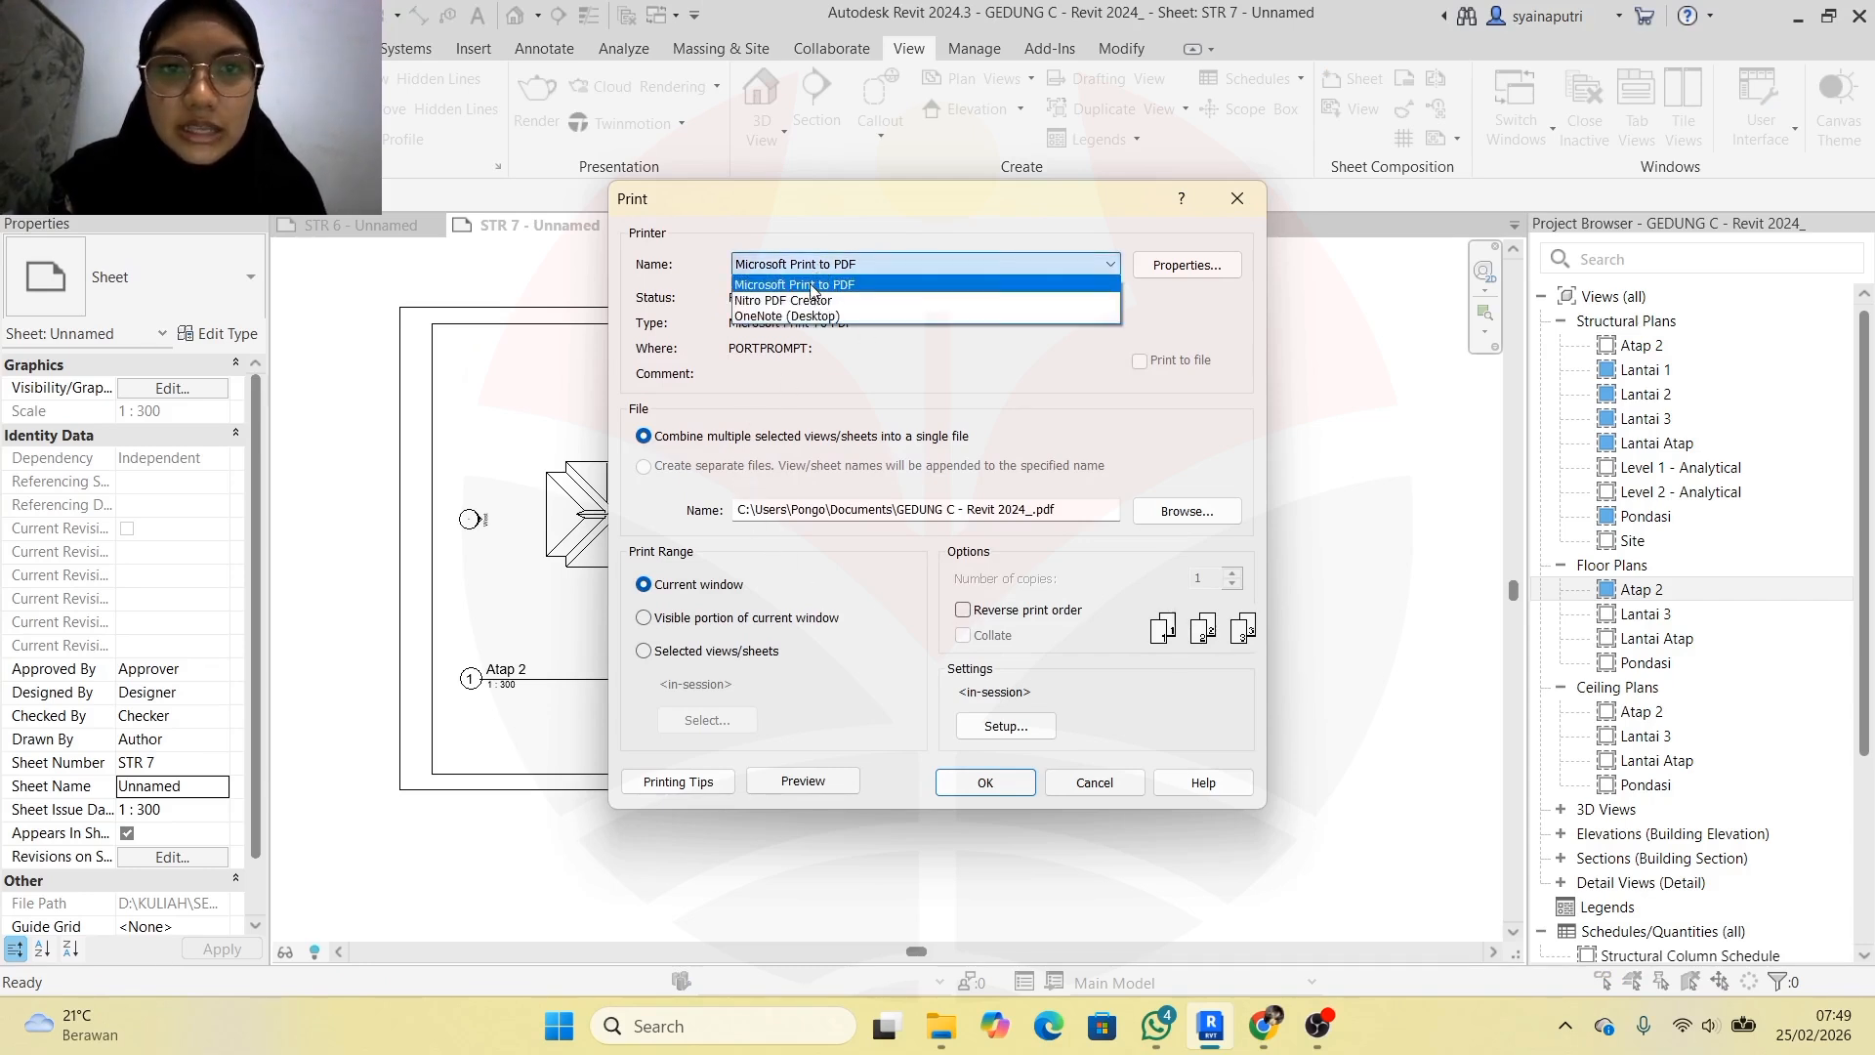
{"action": "left_click", "coordinate": [811, 285]}
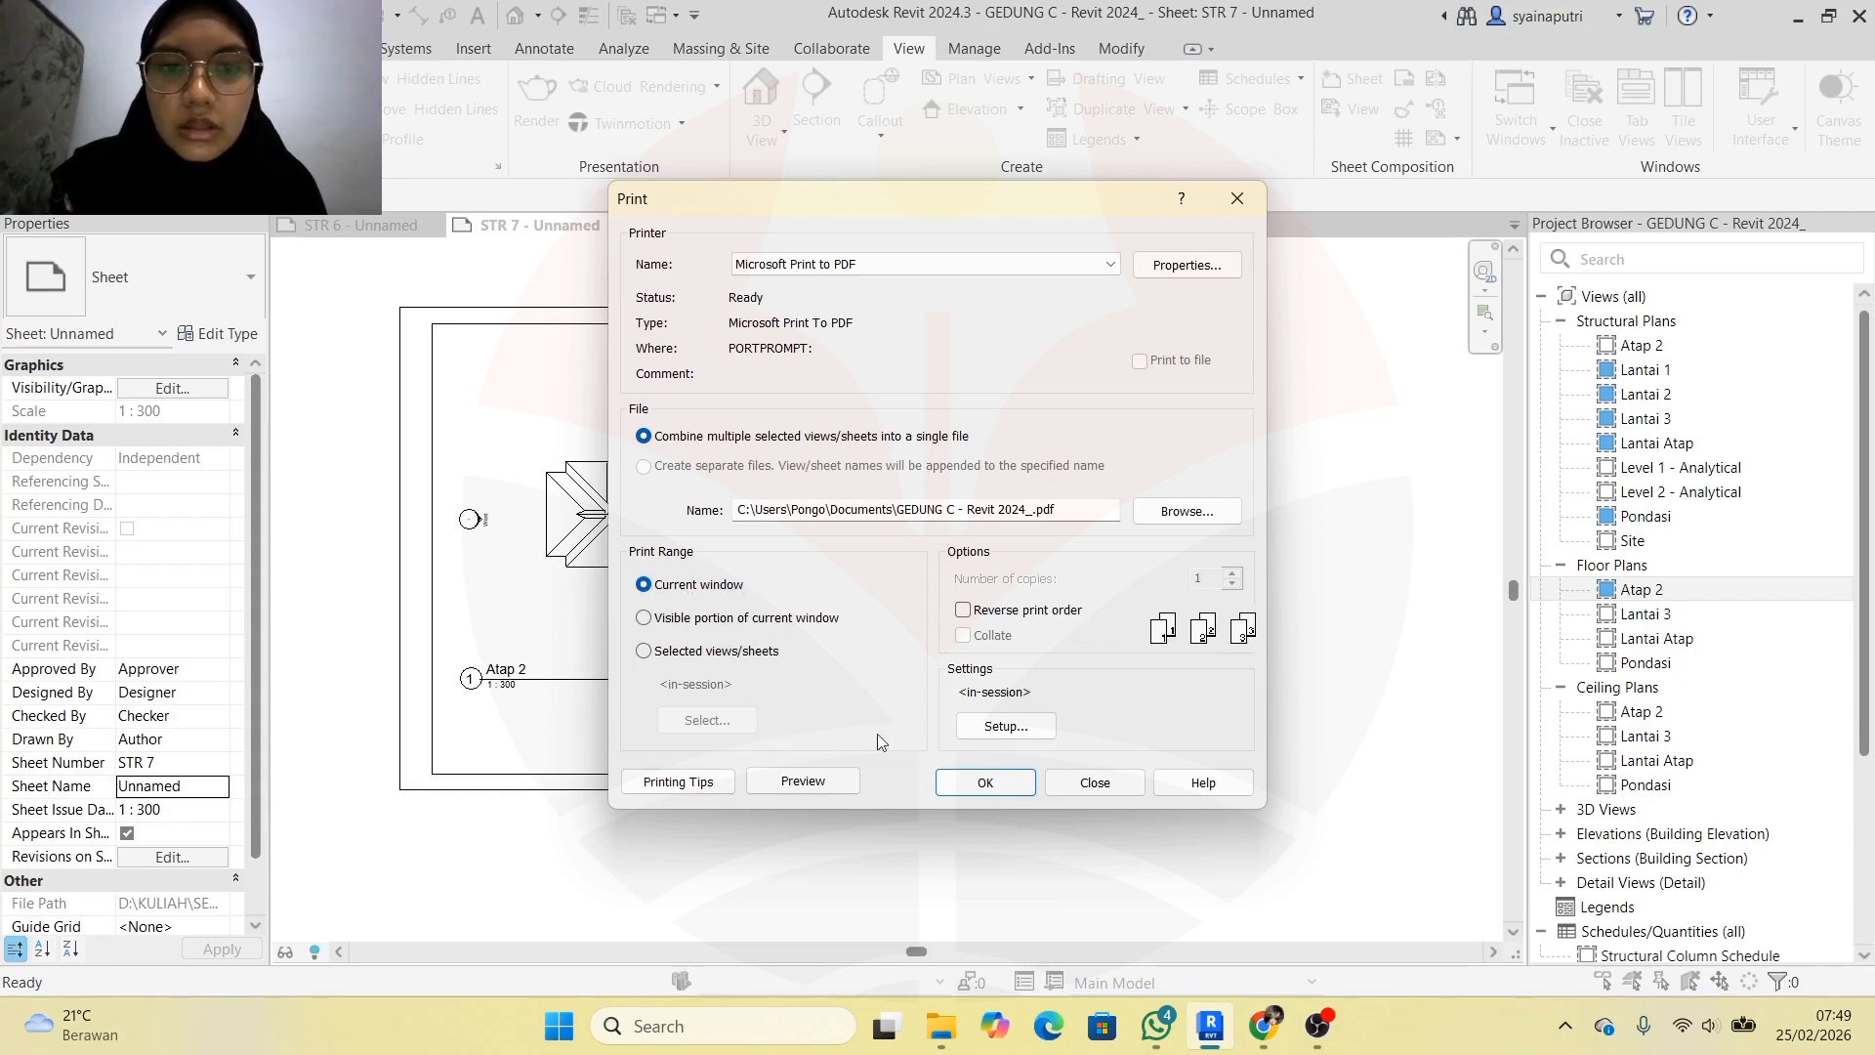
{"action": "left_click", "coordinate": [986, 783]}
{"action": "scroll", "coordinate": [947, 467], "scroll_direction": "down", "scroll_amount": 1}
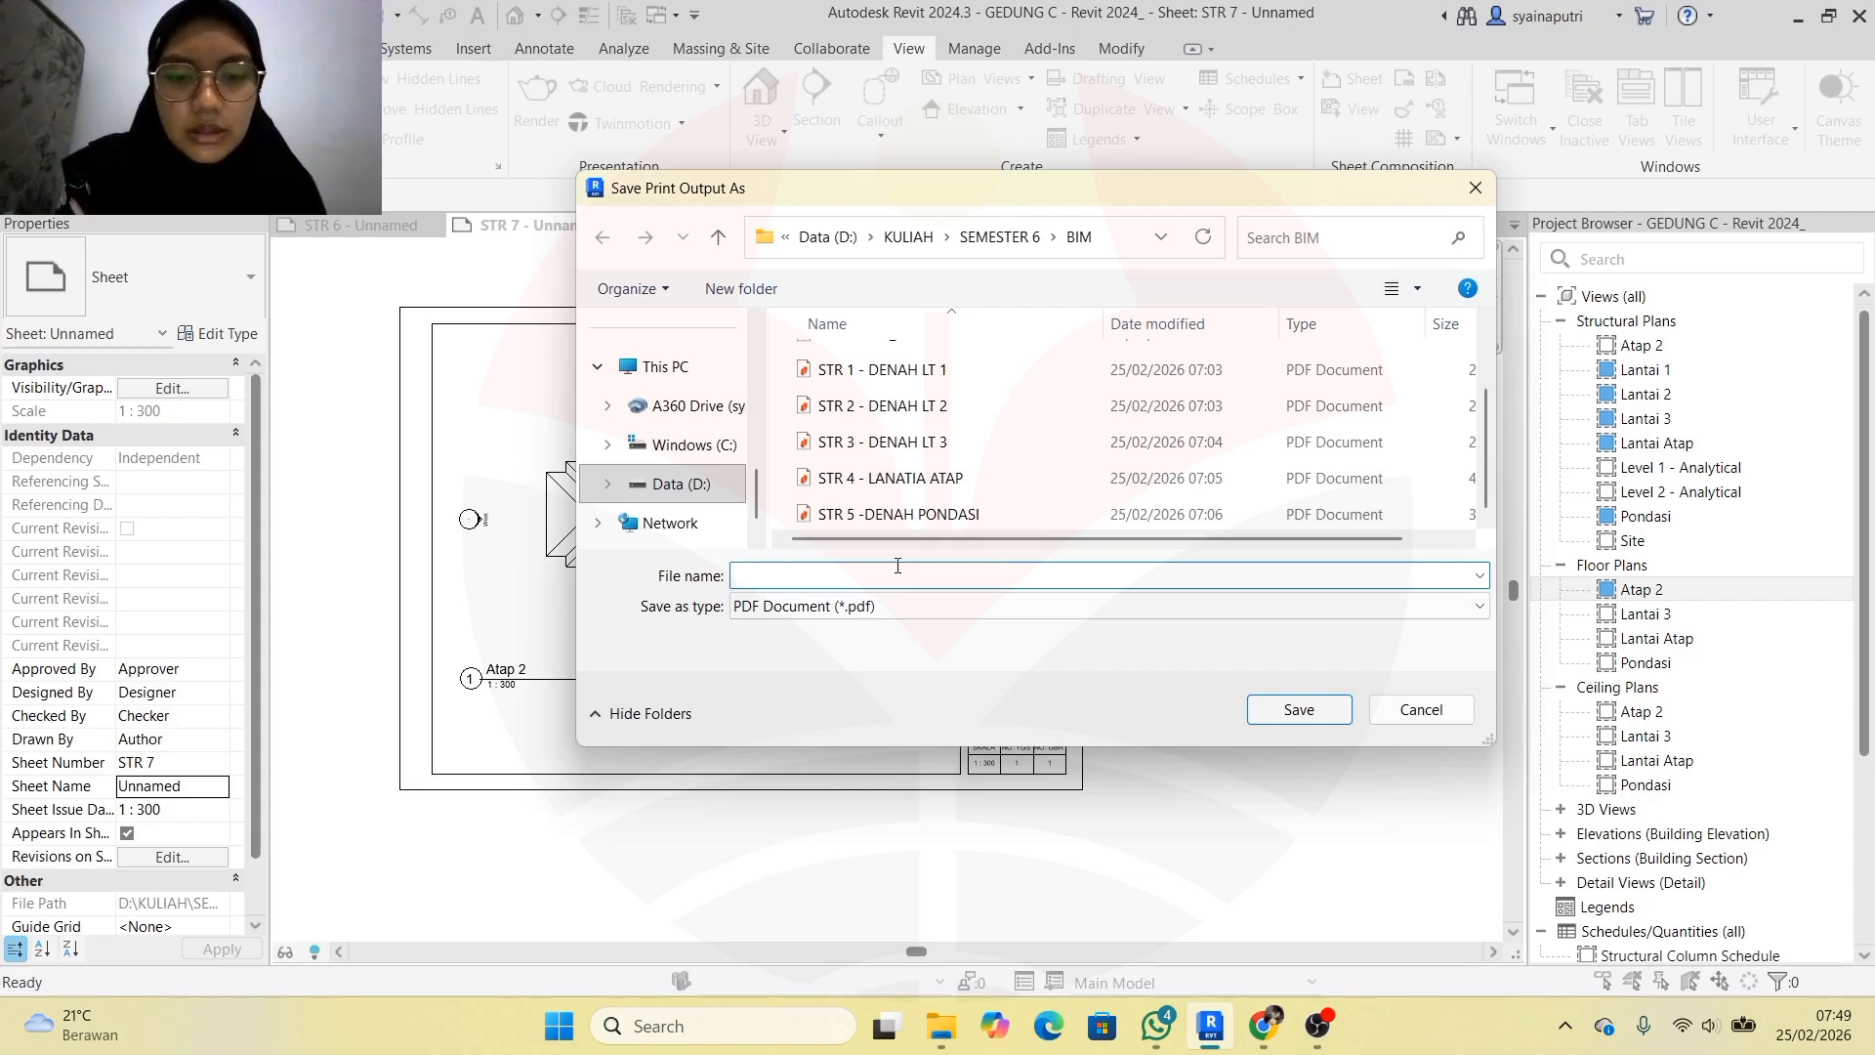
{"action": "type", "text": "DENAH LA"}
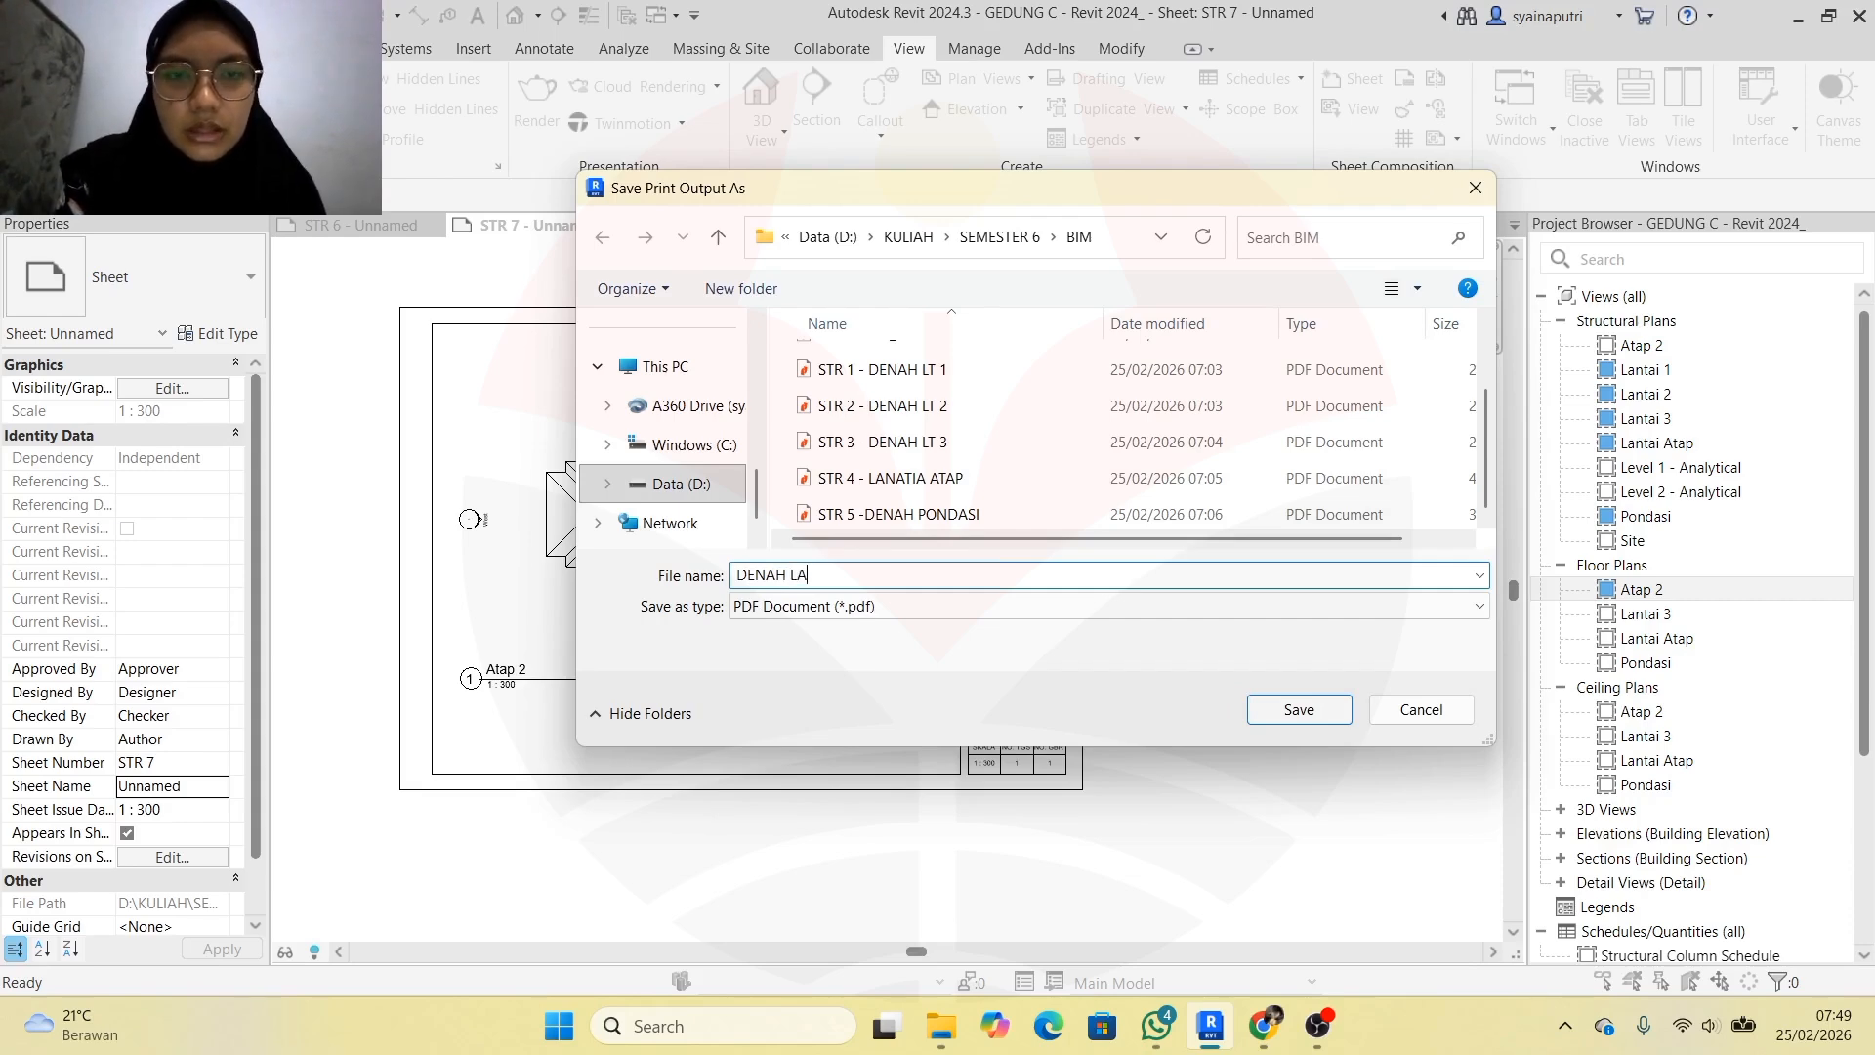
{"action": "type", "text": "NATI ATAP"}
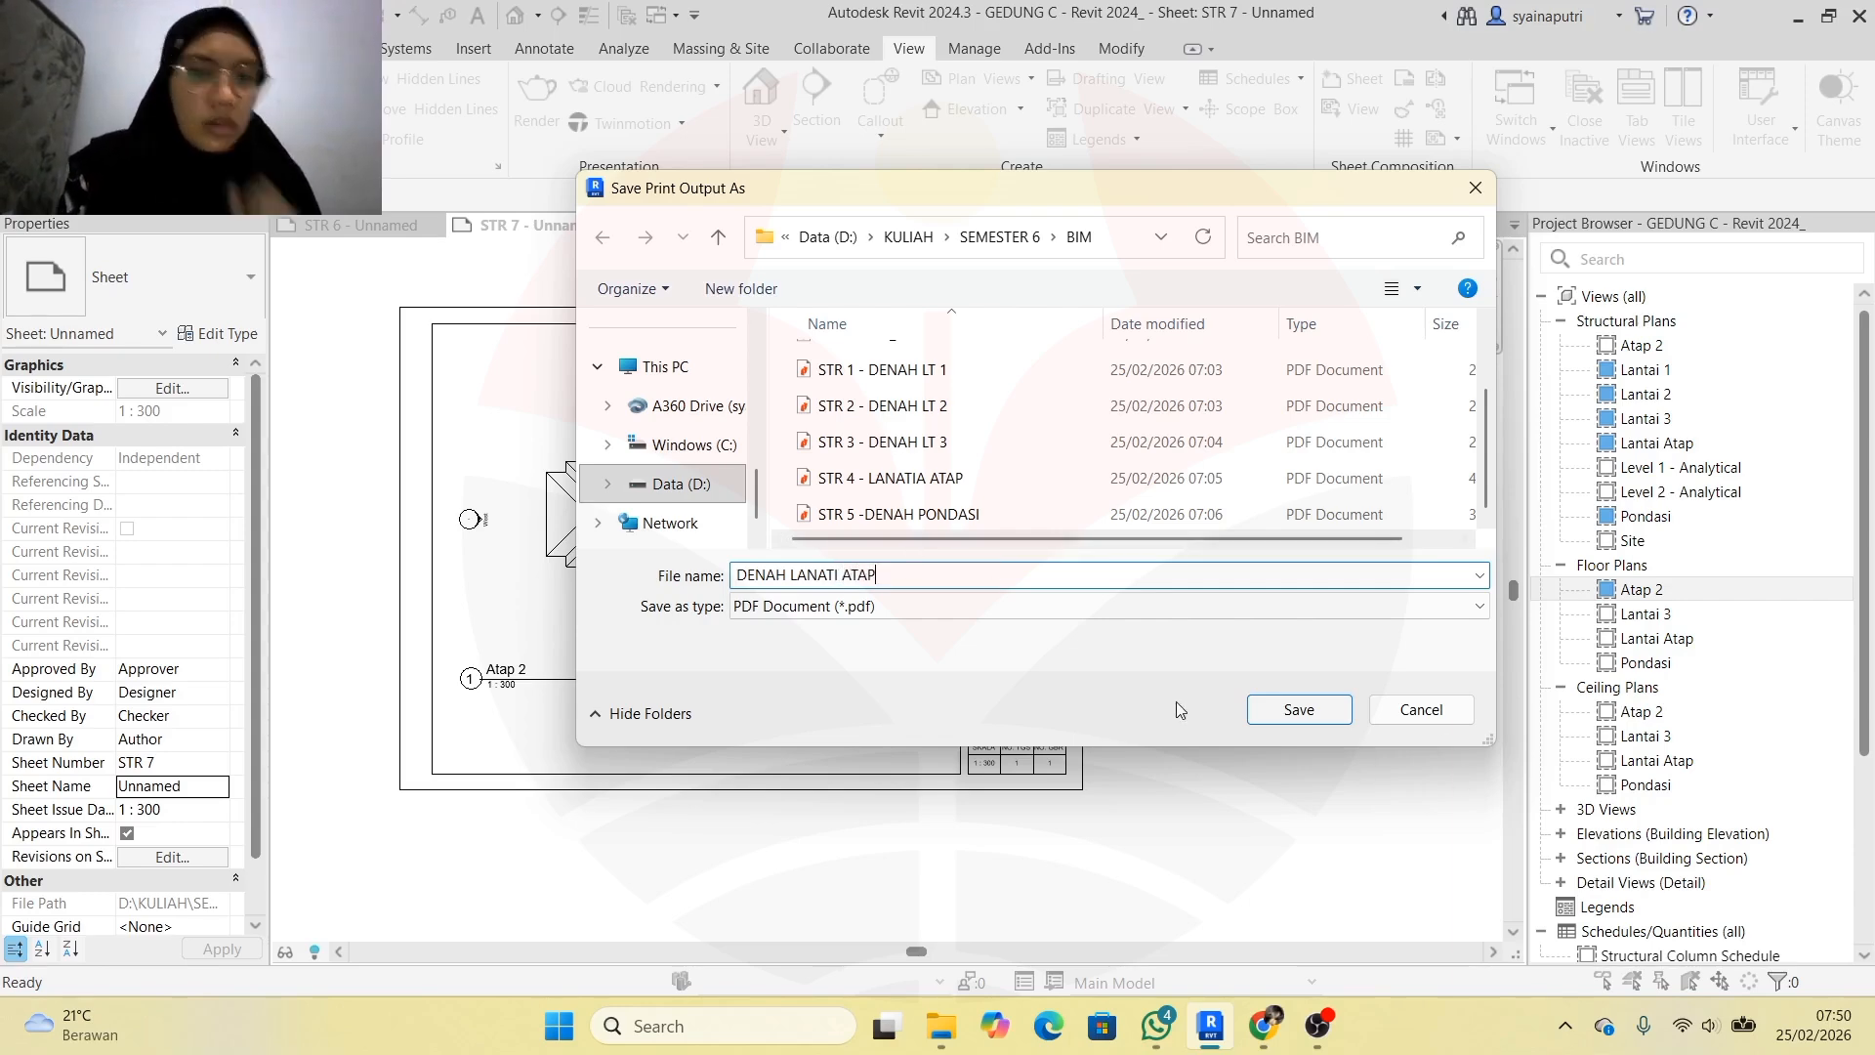
{"action": "left_click", "coordinate": [1278, 712]}
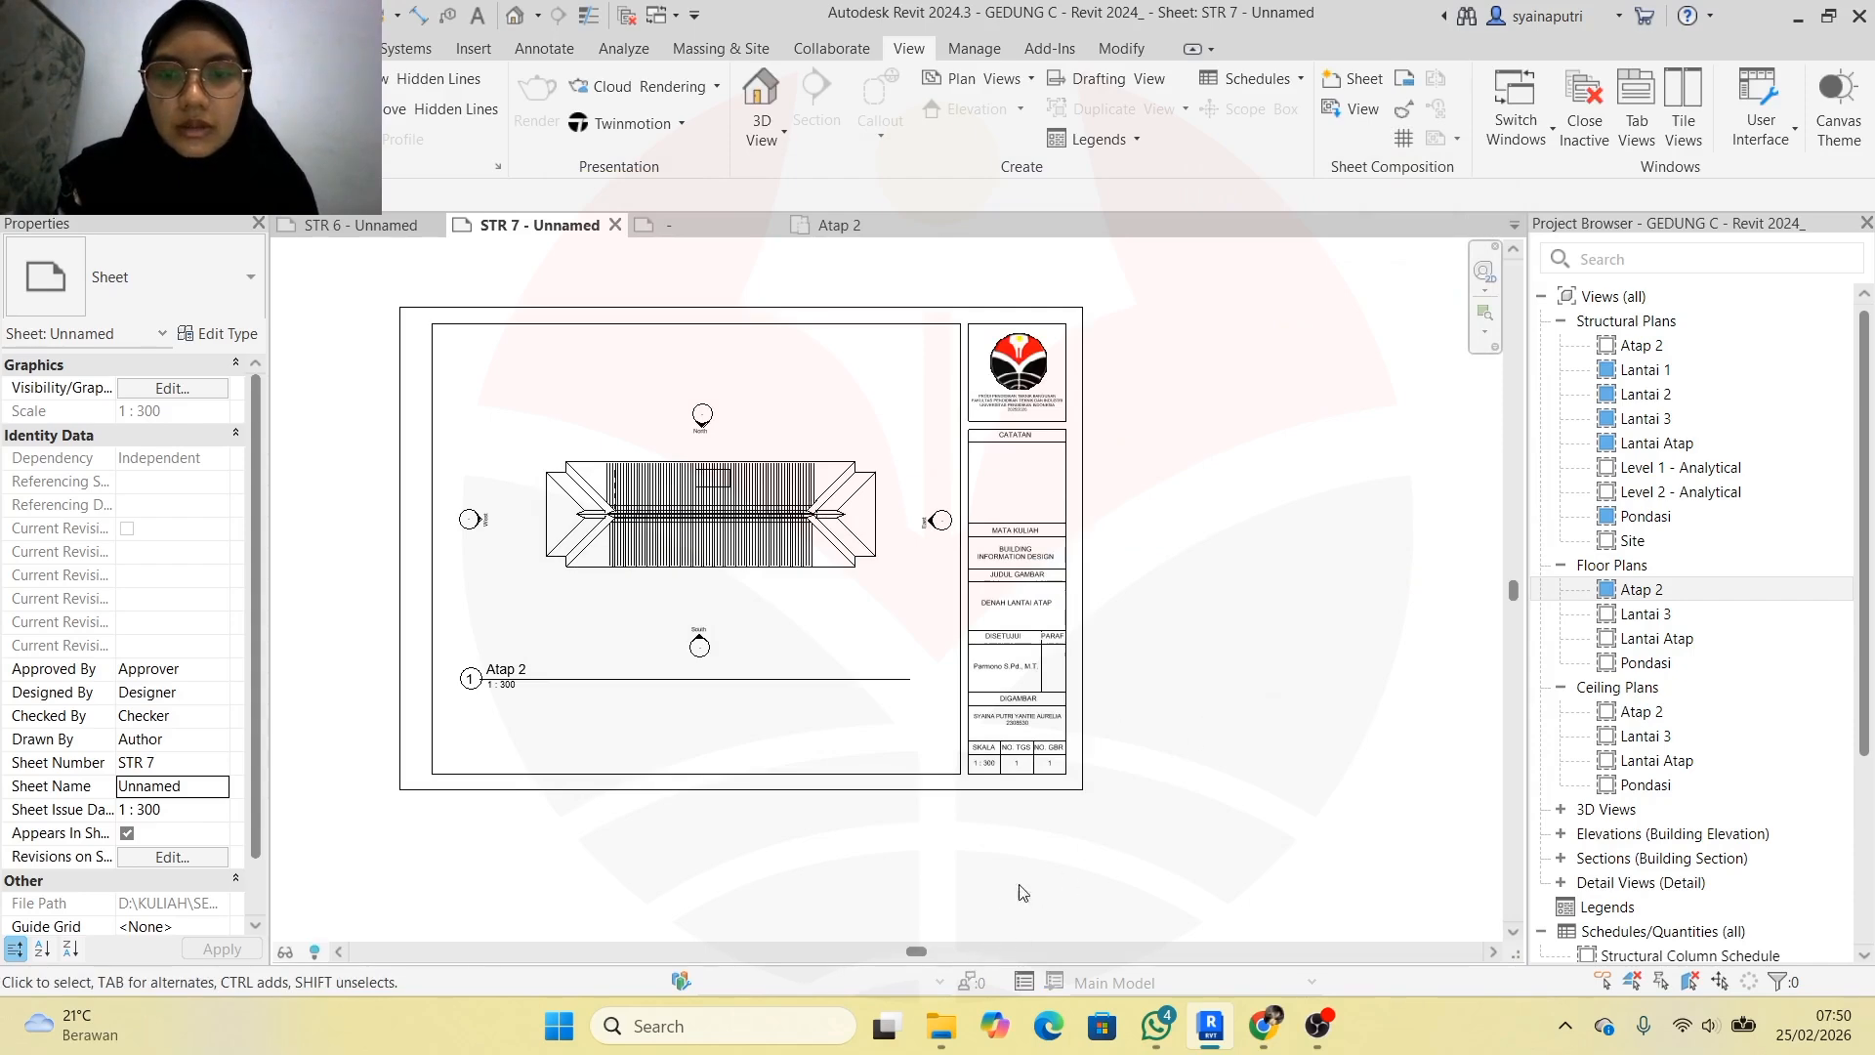
Open DENAH LANATI ATAP.pdf from the BIM folder in File Explorer
{"action": "left_click", "coordinate": [923, 1039]}
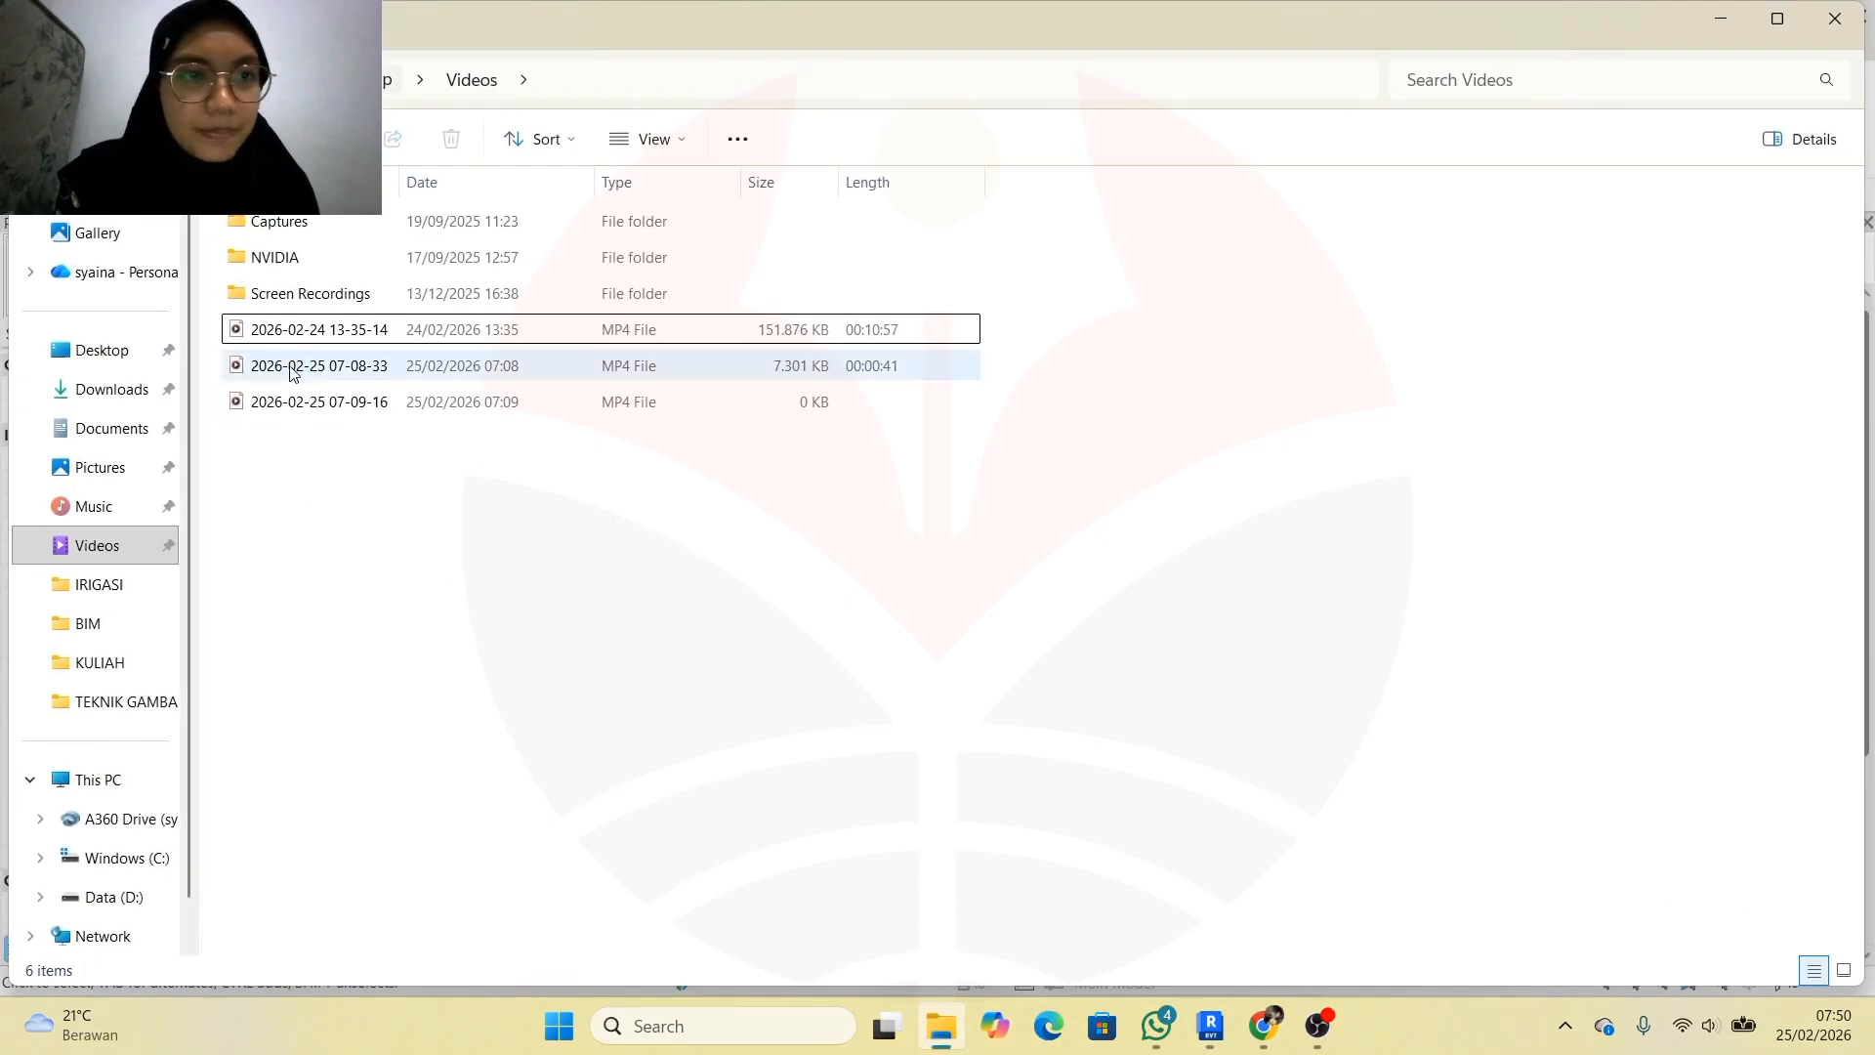
{"action": "left_click", "coordinate": [127, 623]}
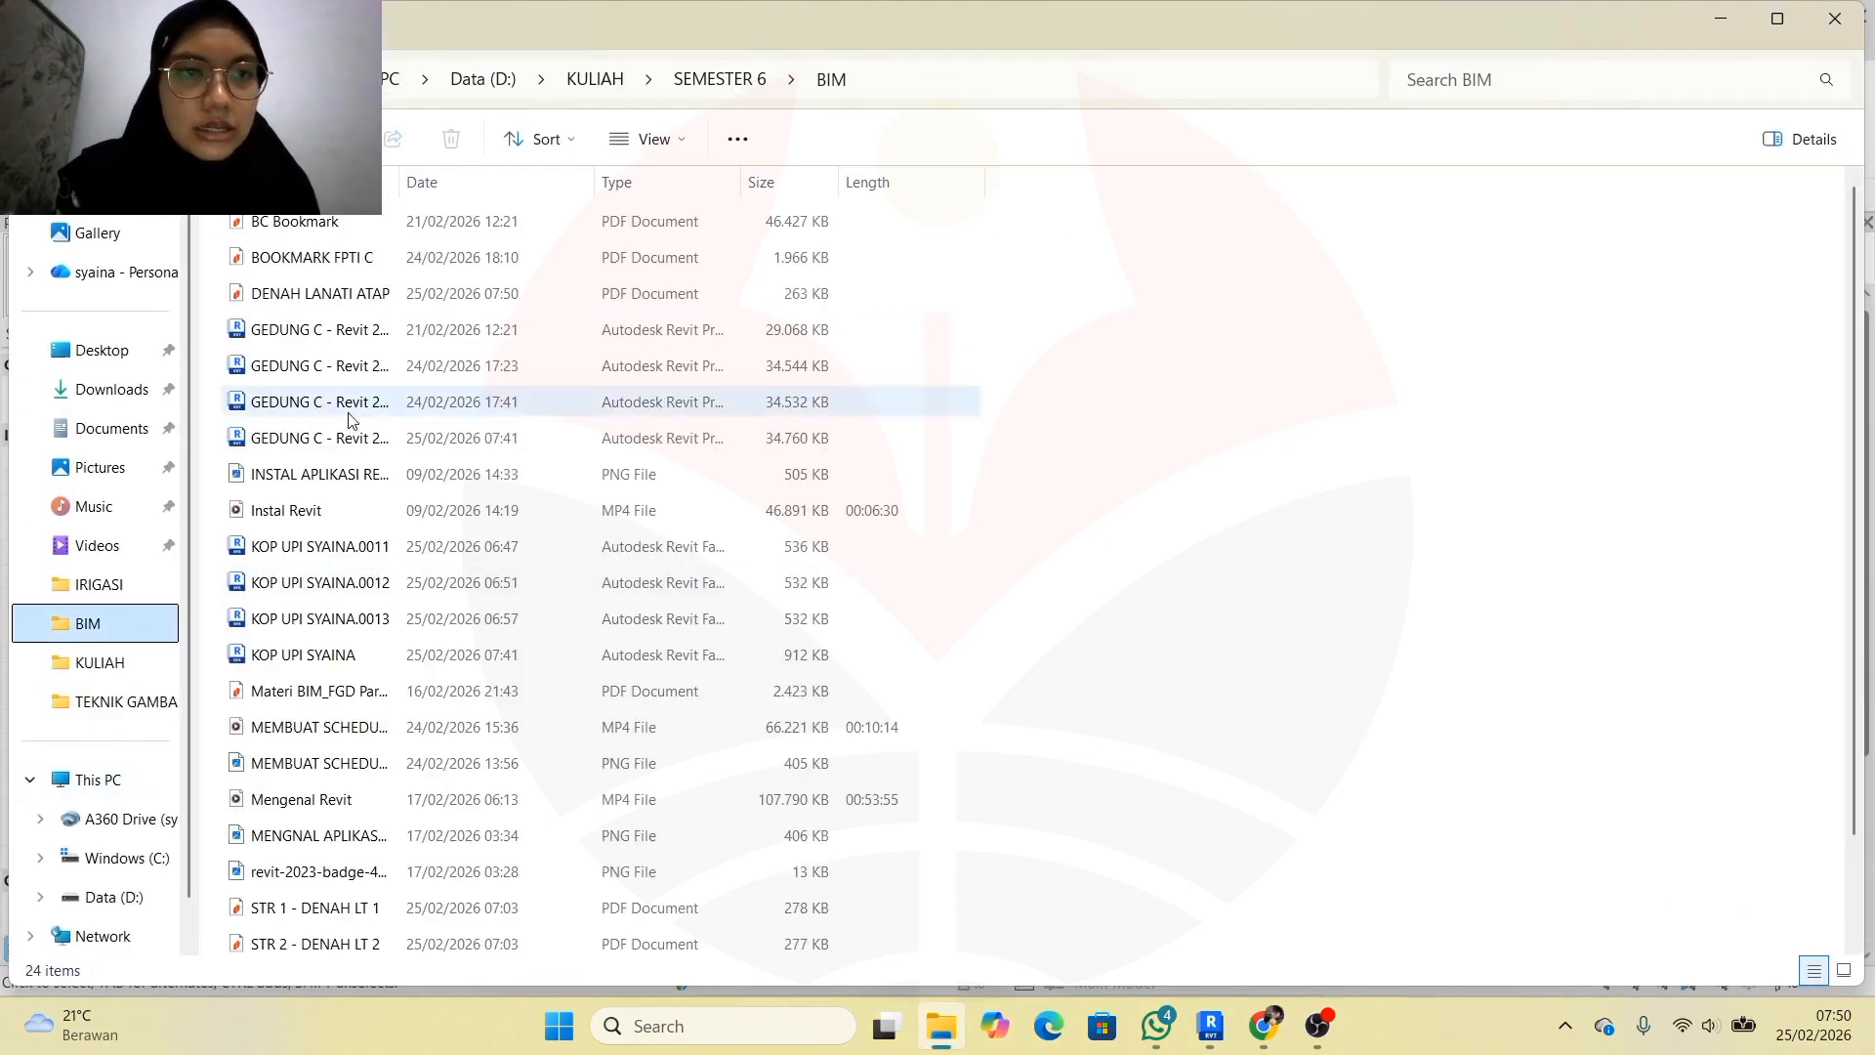
{"action": "left_click", "coordinate": [376, 296]}
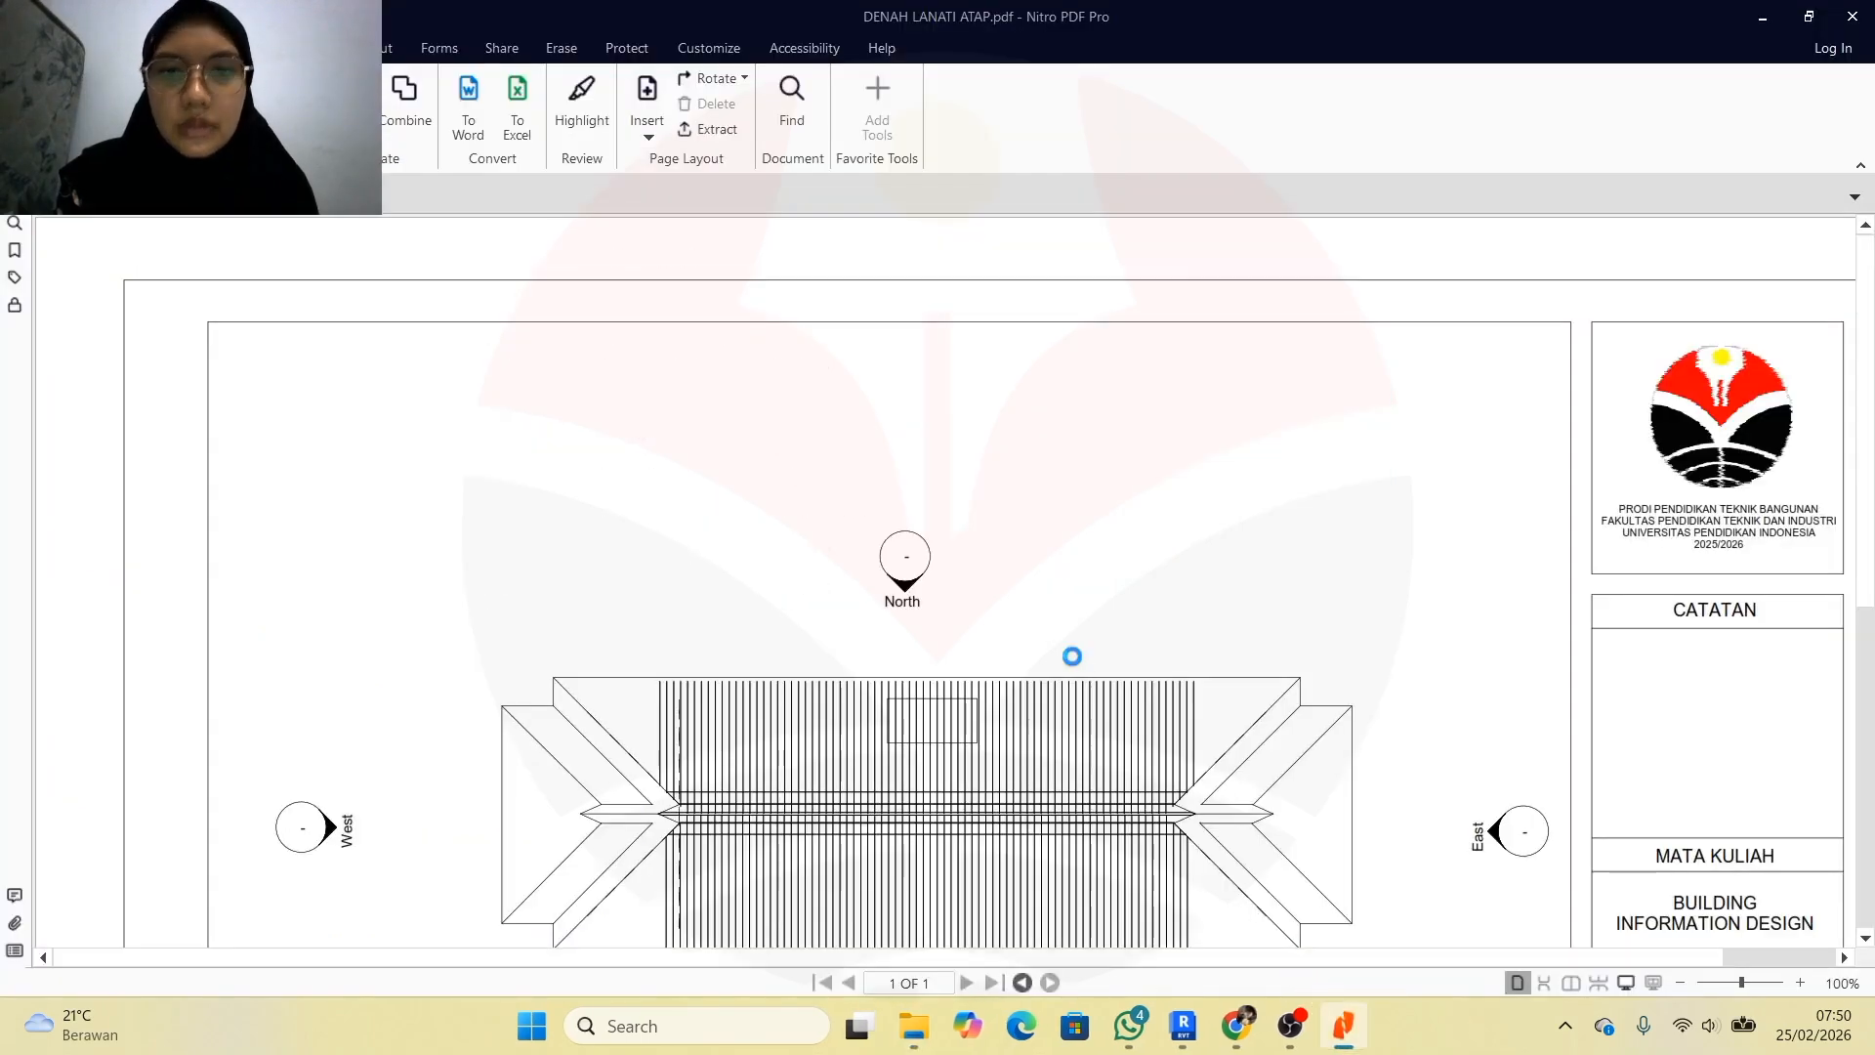
Review the exported roof plan PDF at 56% zoom, then minimize Nitro PDF Pro
{"action": "scroll", "coordinate": [1071, 653], "scroll_direction": "down", "scroll_amount": 3}
{"action": "scroll", "coordinate": [1112, 603], "scroll_direction": "down", "scroll_amount": 3}
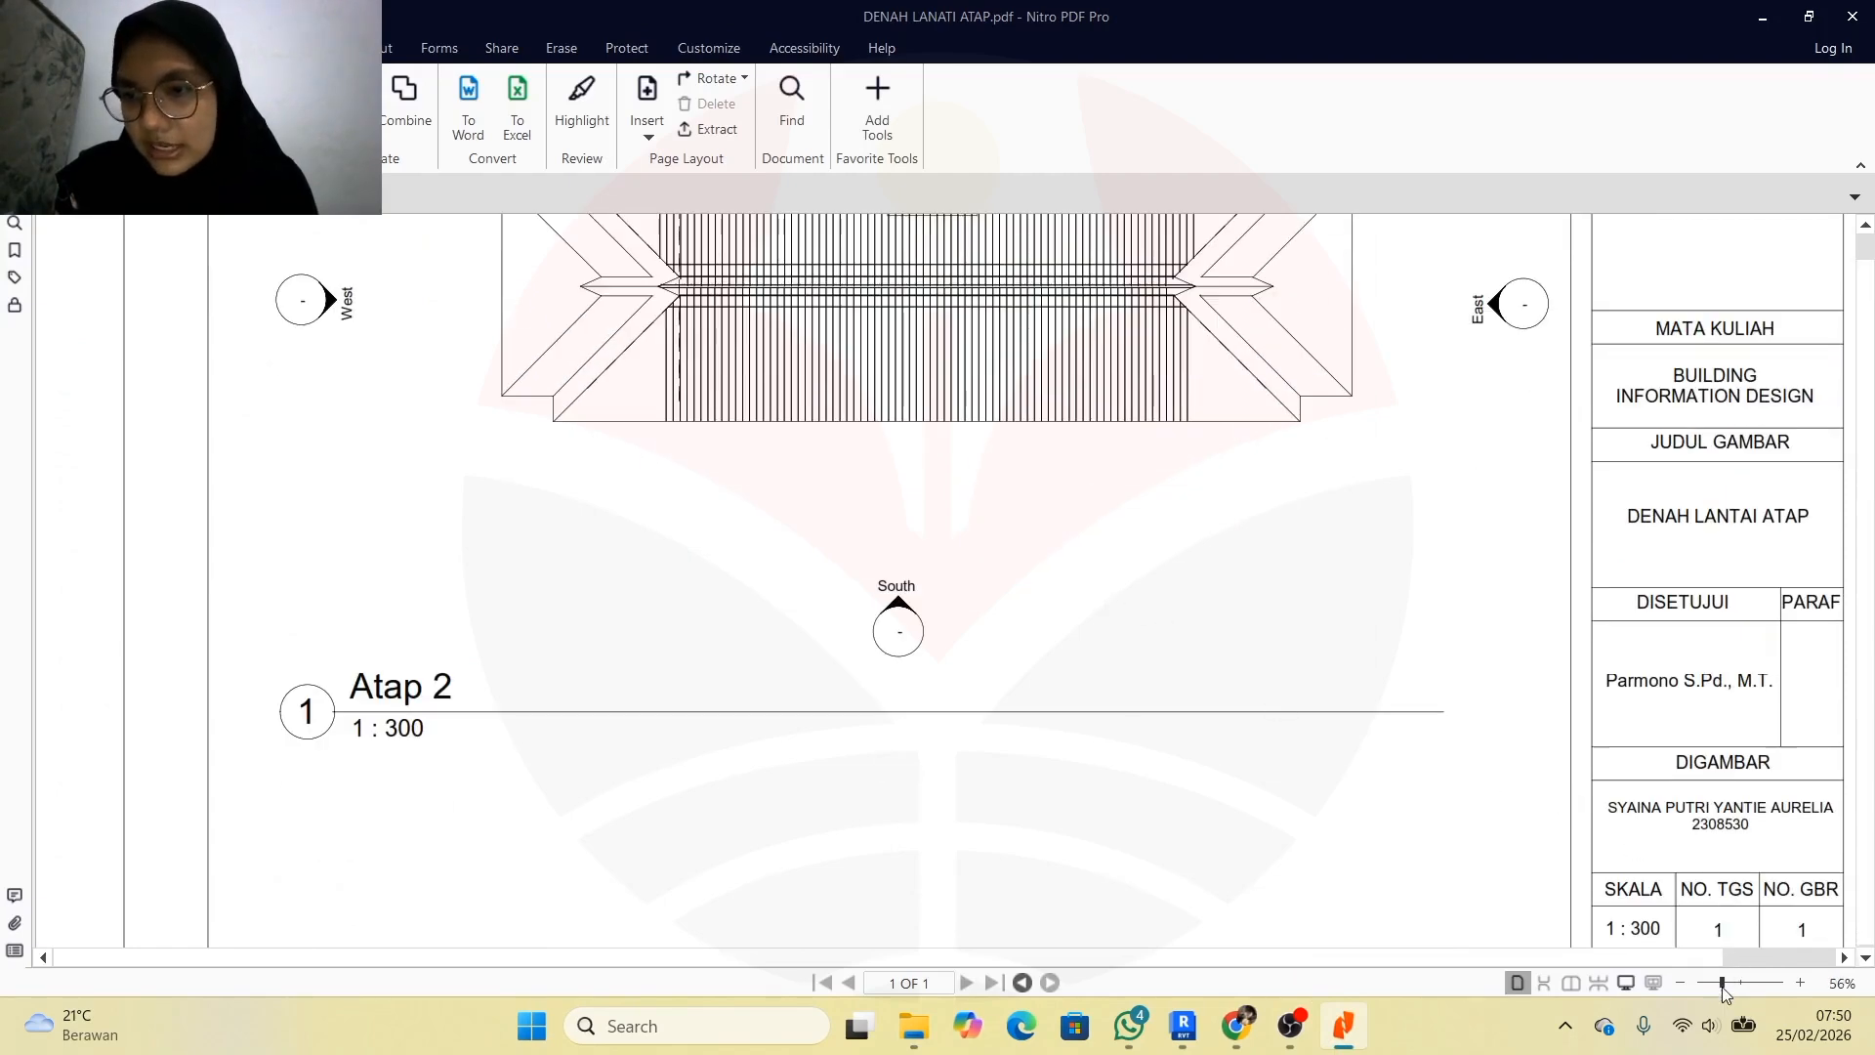
{"action": "left_click", "coordinate": [1724, 983]}
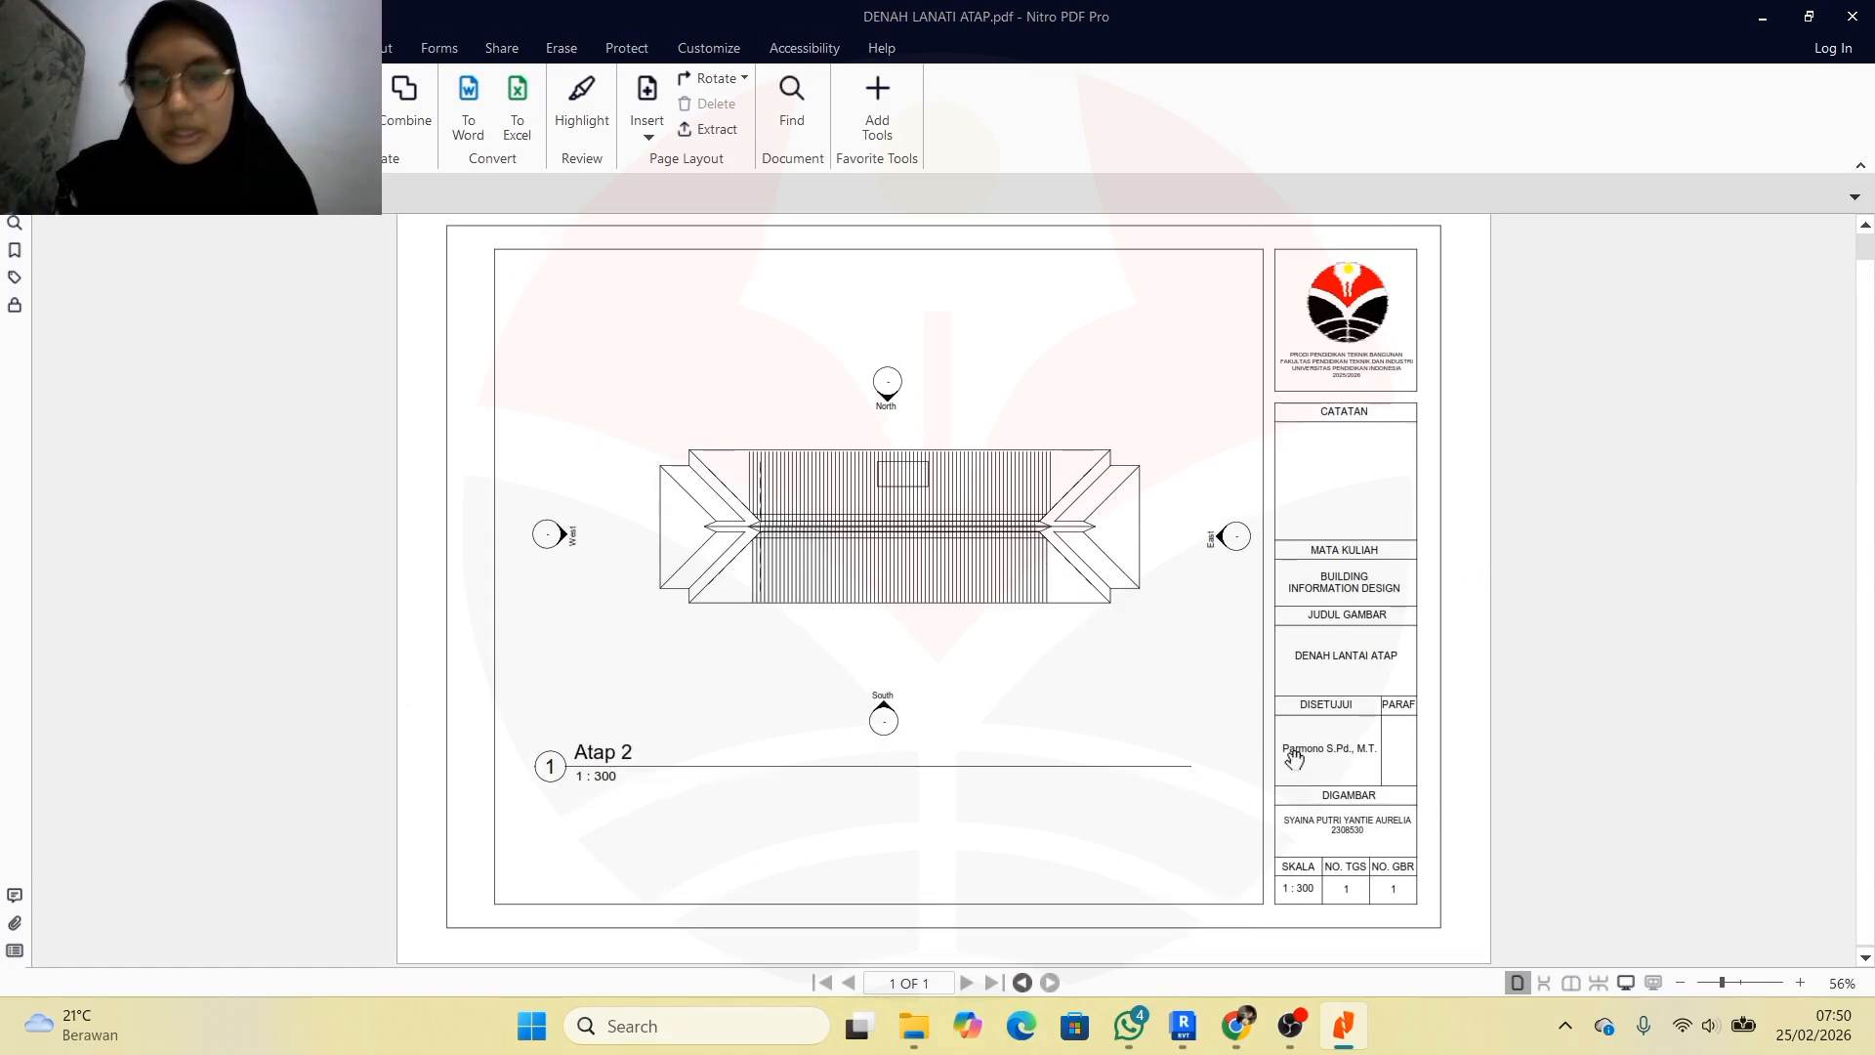
{"action": "left_click", "coordinate": [1761, 16]}
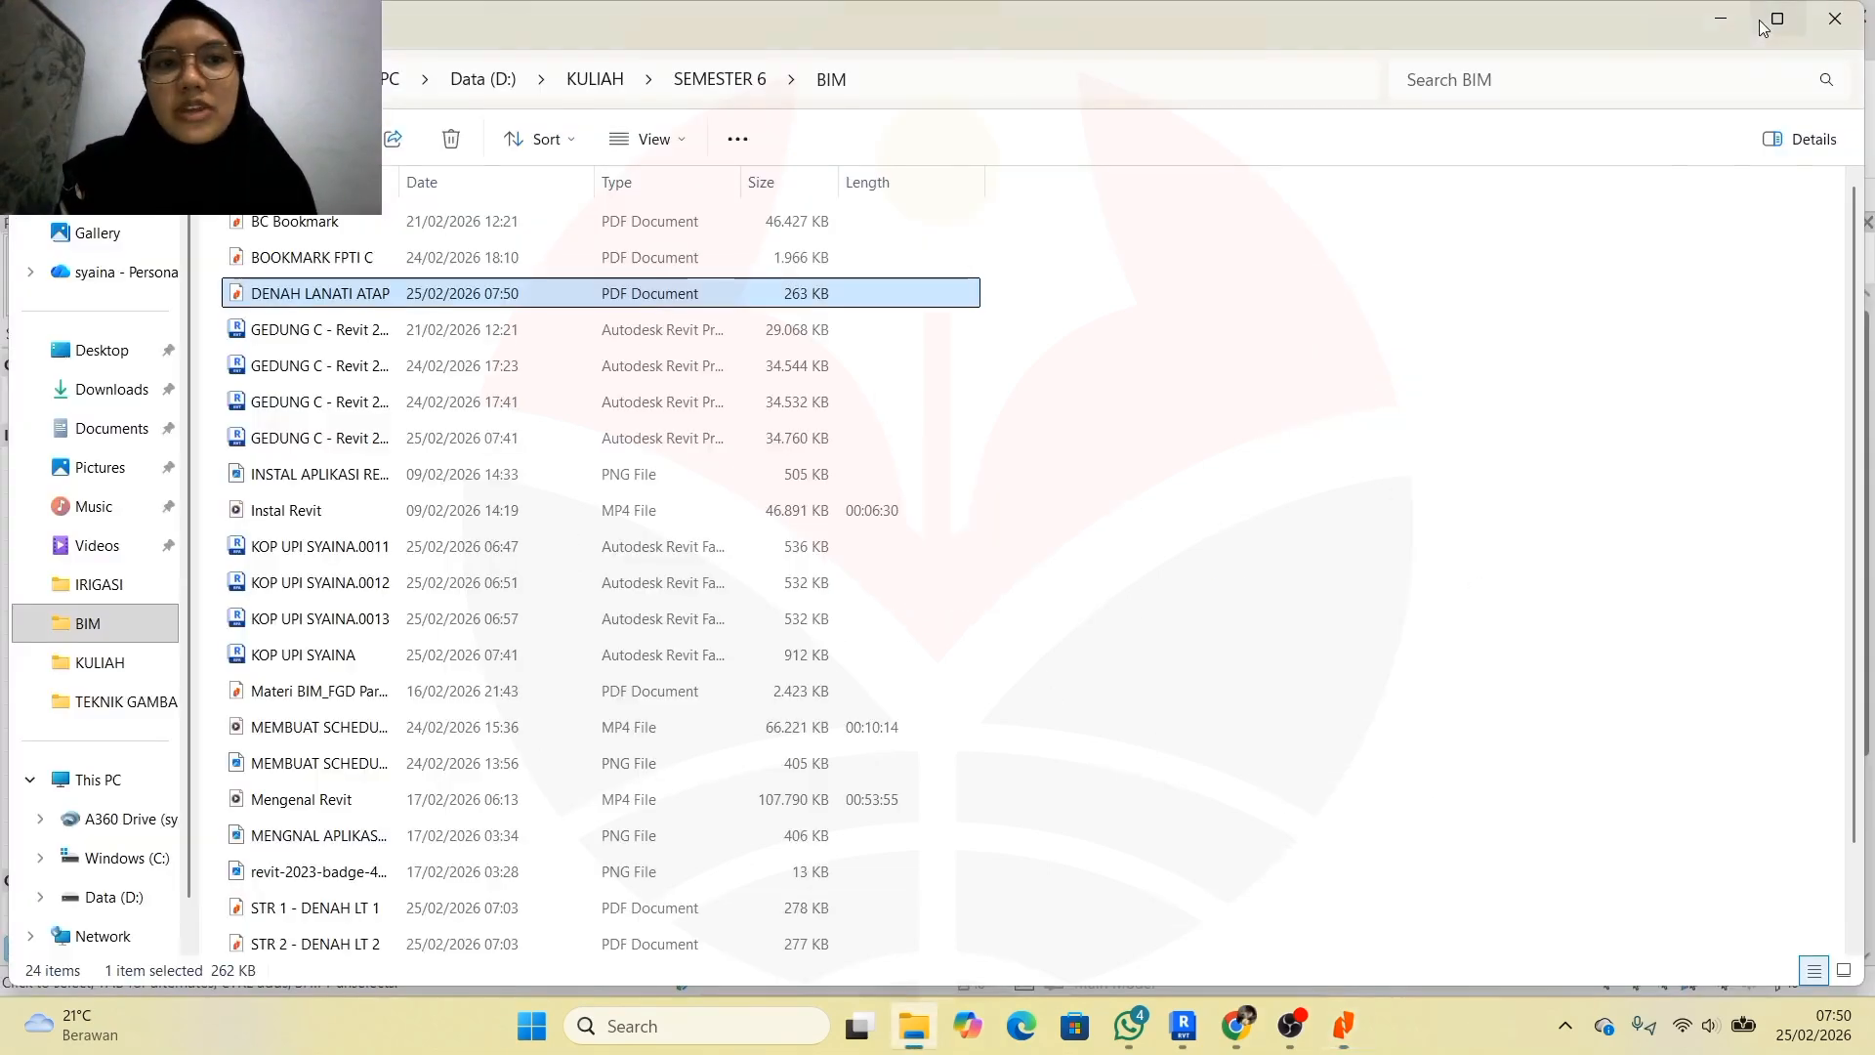
Minimize File Explorer to get back to the STR 7 sheet in Revit
{"action": "left_click", "coordinate": [1734, 17]}
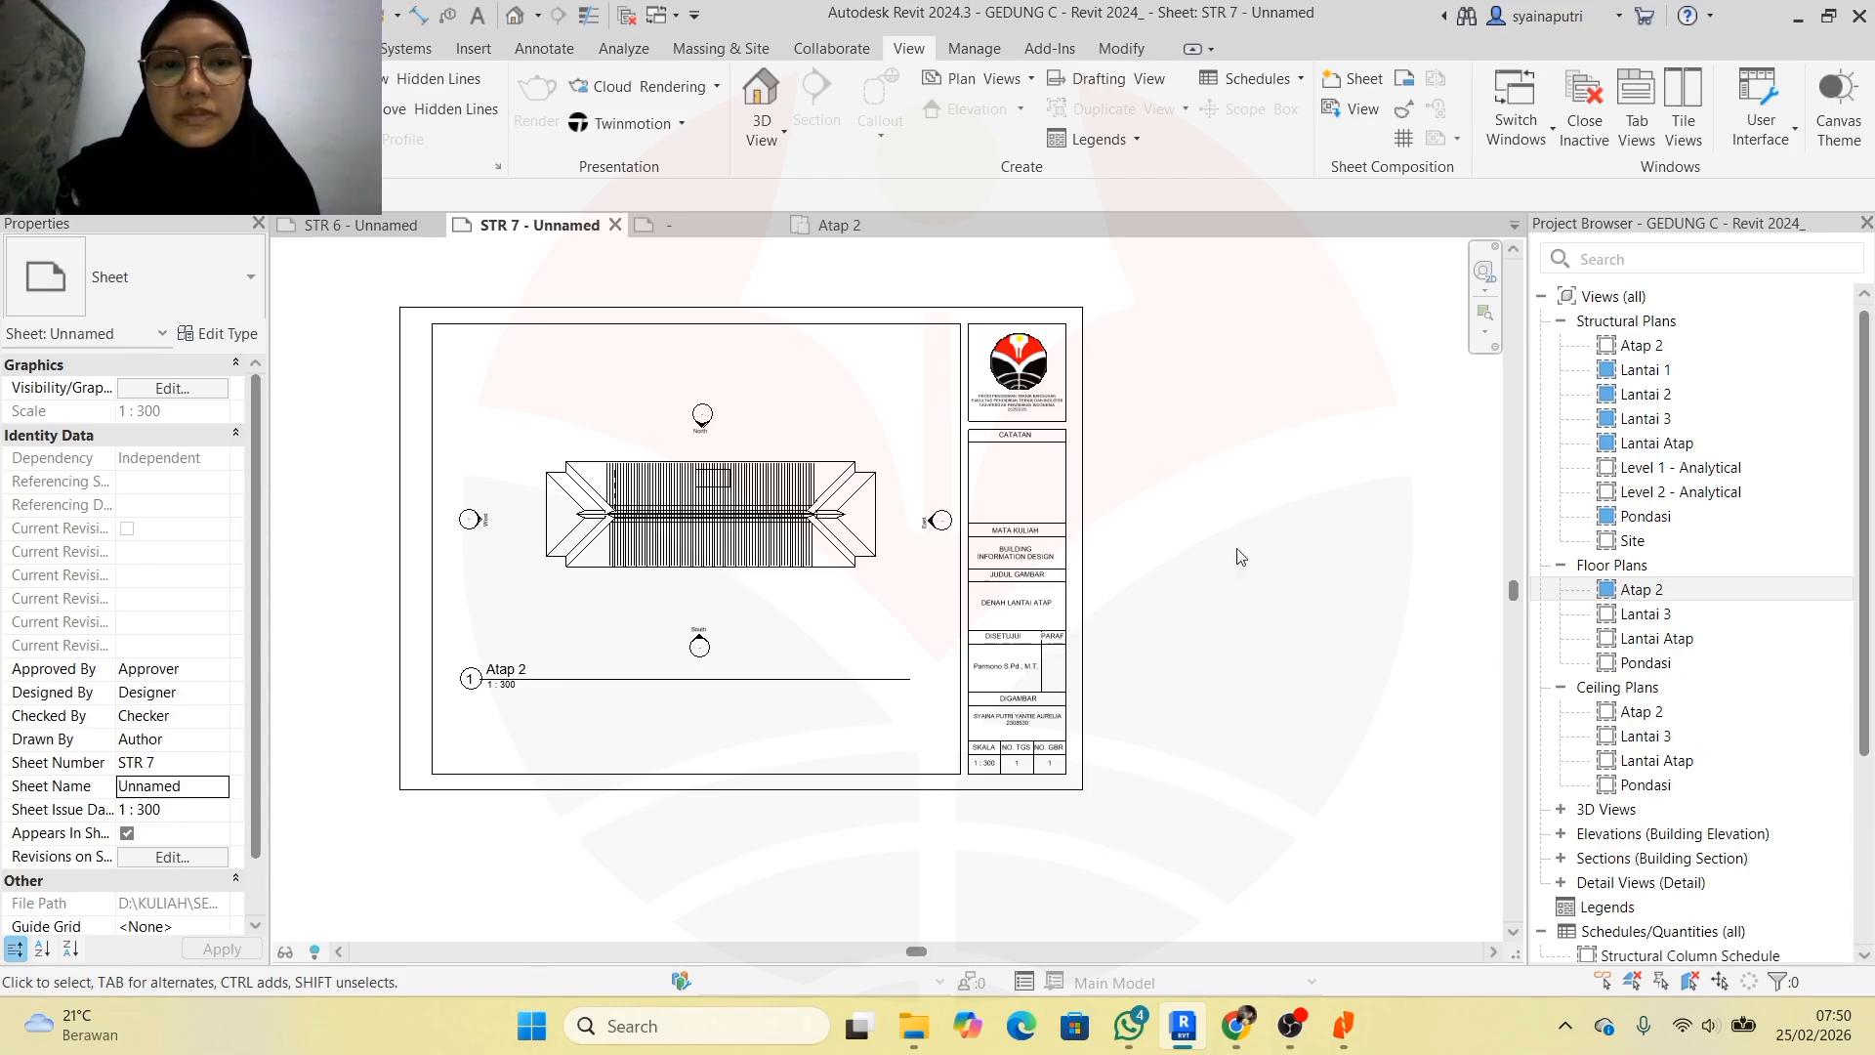
{"action": "left_click", "coordinate": [1260, 917]}
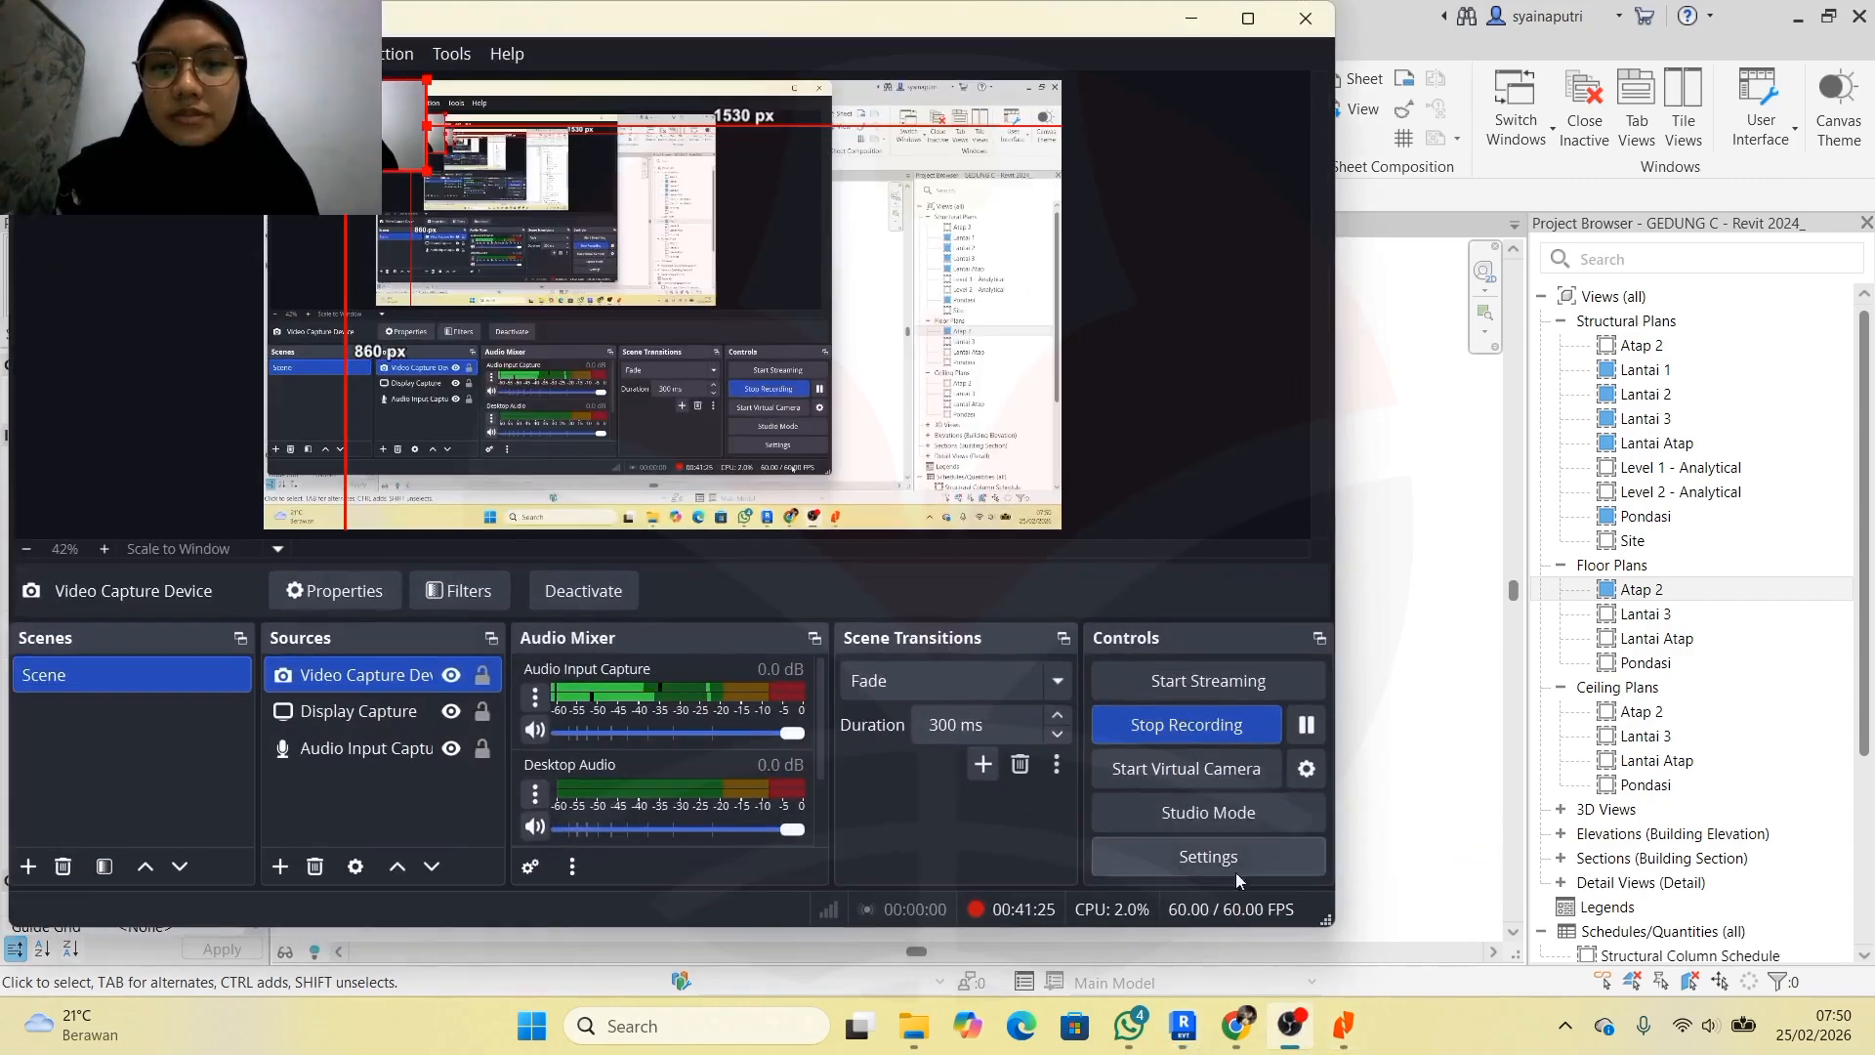